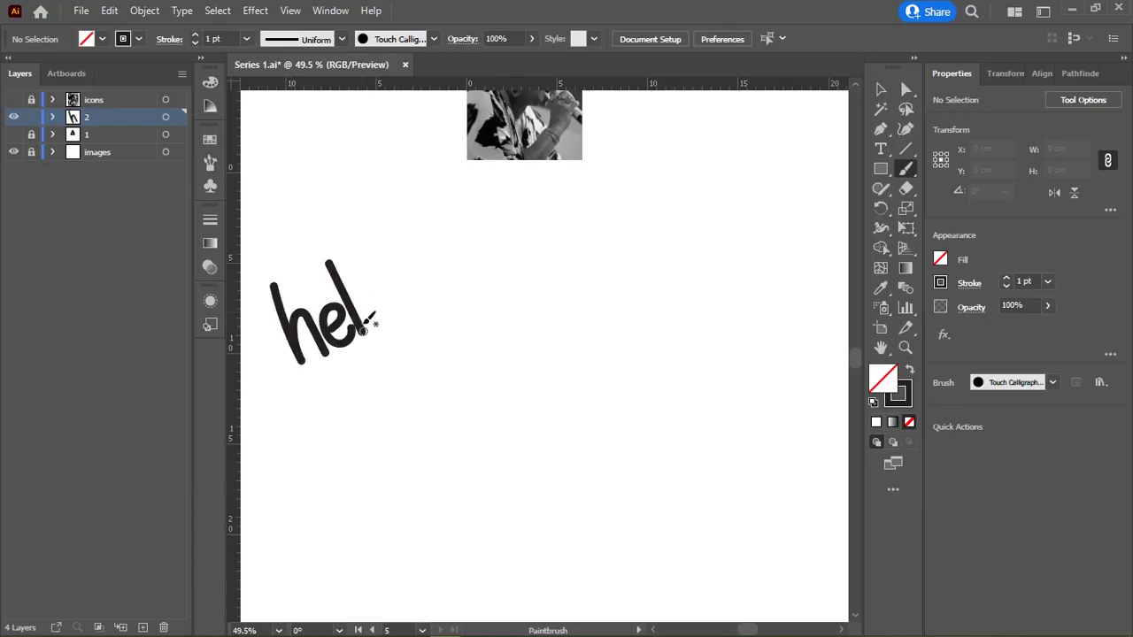
Step: Brush-letter the greeting 'hello guys' at the top of the artboard
{"action": "left_click_drag", "start_coordinate": [364, 266], "coordinate": [375, 347]}
{"action": "mouse_move", "coordinate": [398, 291]}
{"action": "left_mouse_down"}
{"action": "mouse_move", "coordinate": [416, 288]}
{"action": "mouse_move", "coordinate": [416, 340]}
{"action": "left_mouse_up"}
{"action": "left_click_drag", "start_coordinate": [451, 265], "coordinate": [496, 239]}
{"action": "left_click_drag", "start_coordinate": [480, 326], "coordinate": [531, 215]}
Step: Hand-letter 'Today's artist is' below the greeting
{"action": "left_click_drag", "start_coordinate": [347, 328], "coordinate": [389, 394]}
{"action": "left_click_drag", "start_coordinate": [384, 335], "coordinate": [332, 394]}
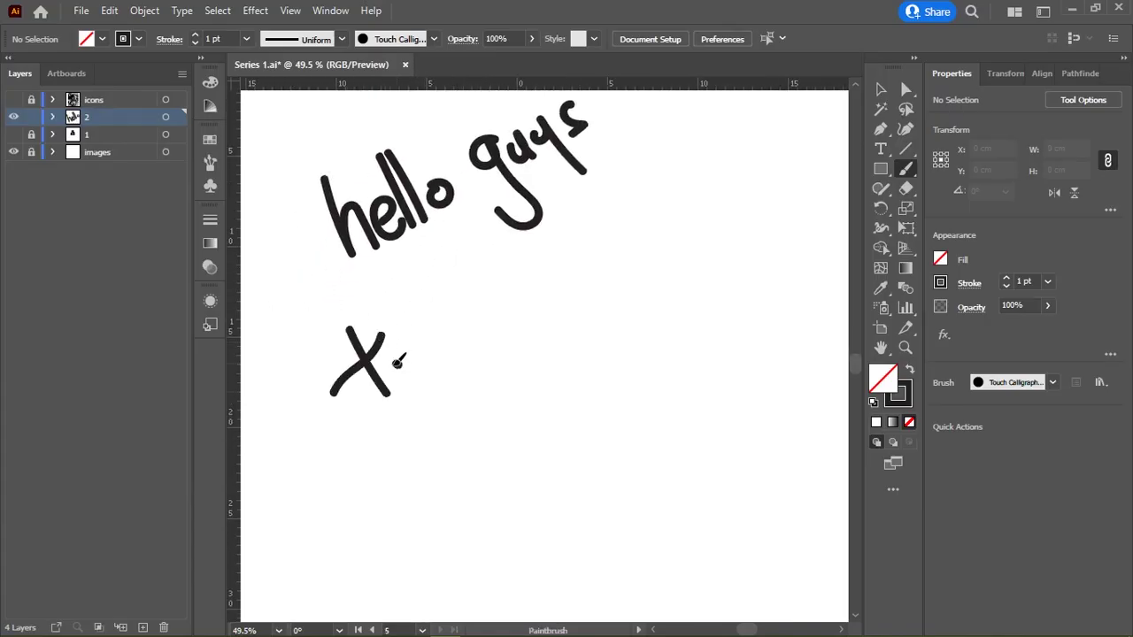
{"action": "mouse_move", "coordinate": [448, 319]}
{"action": "left_mouse_down"}
{"action": "mouse_move", "coordinate": [429, 352]}
{"action": "mouse_move", "coordinate": [456, 330]}
{"action": "left_mouse_up"}
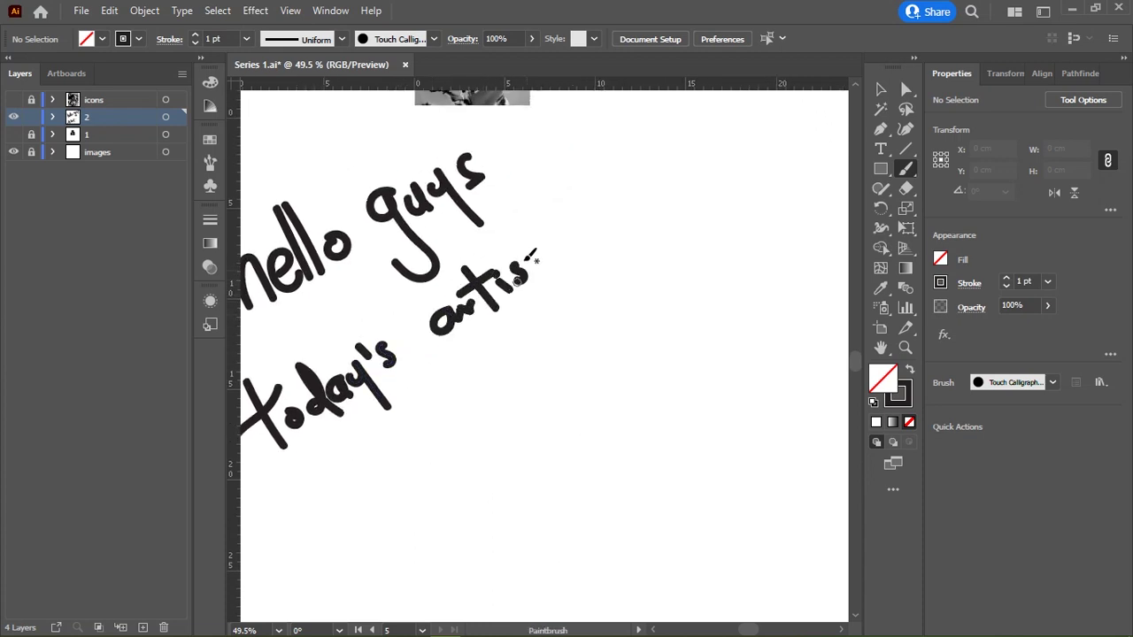
{"action": "left_click_drag", "start_coordinate": [536, 248], "coordinate": [542, 292]}
{"action": "left_click_drag", "start_coordinate": [523, 274], "coordinate": [558, 257]}
{"action": "left_click_drag", "start_coordinate": [285, 431], "coordinate": [295, 453]}
{"action": "left_click_drag", "start_coordinate": [332, 428], "coordinate": [318, 444]}
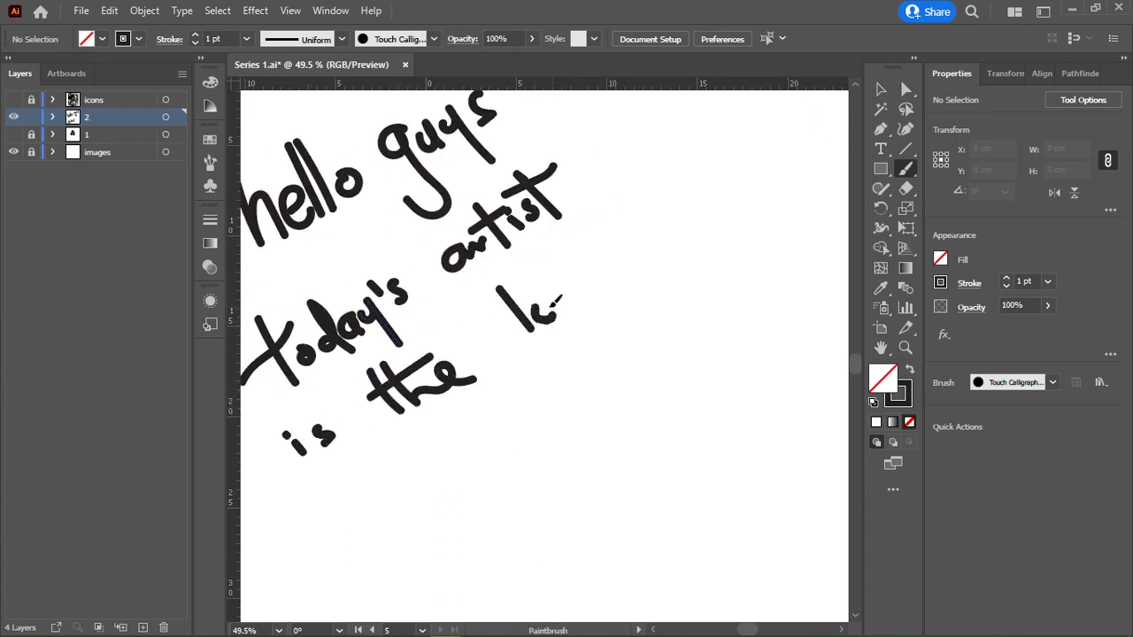
Step: Letter 'lovely legend' and double-underline it
{"action": "left_click_drag", "start_coordinate": [596, 257], "coordinate": [666, 314]}
{"action": "left_click_drag", "start_coordinate": [308, 549], "coordinate": [361, 398]}
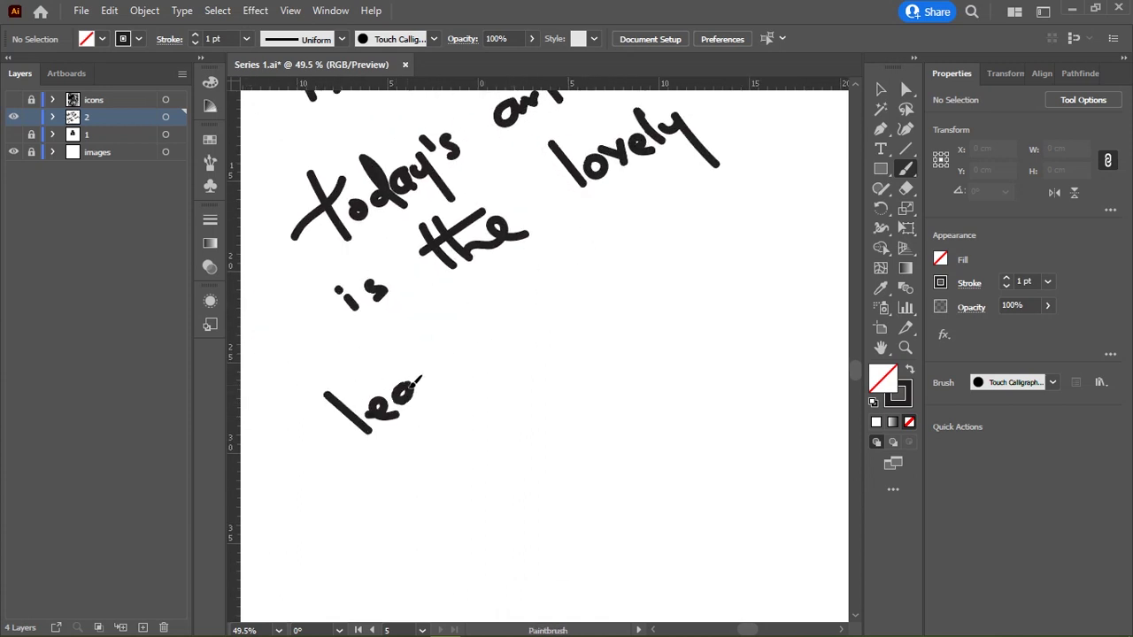
{"action": "left_click_drag", "start_coordinate": [274, 480], "coordinate": [417, 374]}
{"action": "left_click_drag", "start_coordinate": [303, 361], "coordinate": [463, 263]}
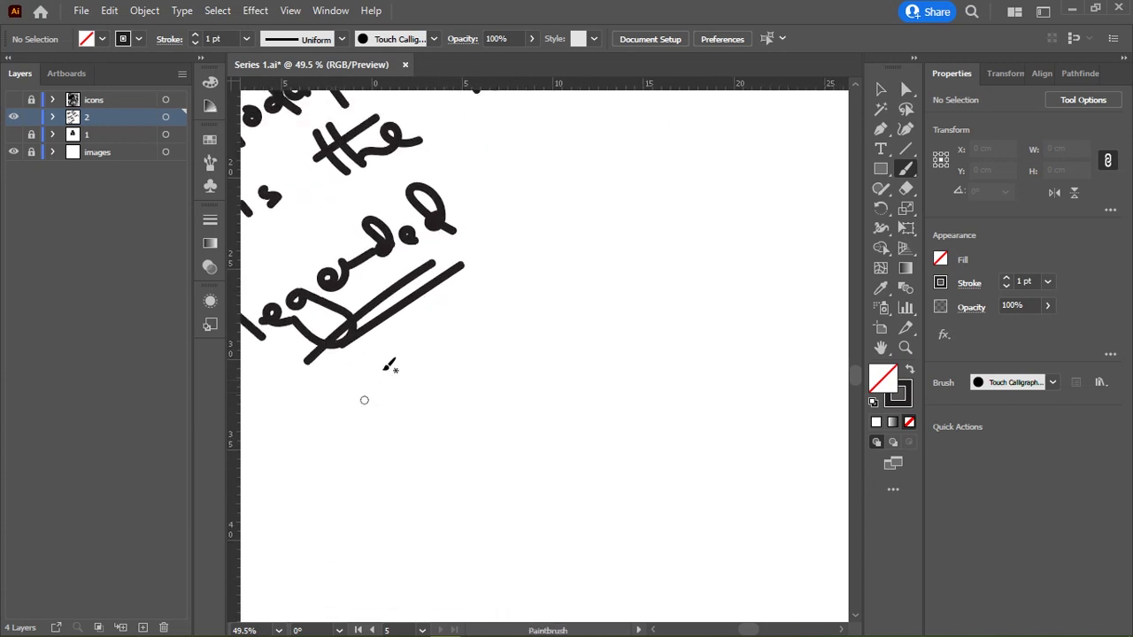
Step: Letter the artist's name 'Sister' and give it a double underline
{"action": "left_click_drag", "start_coordinate": [416, 370], "coordinate": [340, 440]}
{"action": "left_click_drag", "start_coordinate": [432, 394], "coordinate": [528, 326]}
{"action": "left_click_drag", "start_coordinate": [546, 270], "coordinate": [417, 345]}
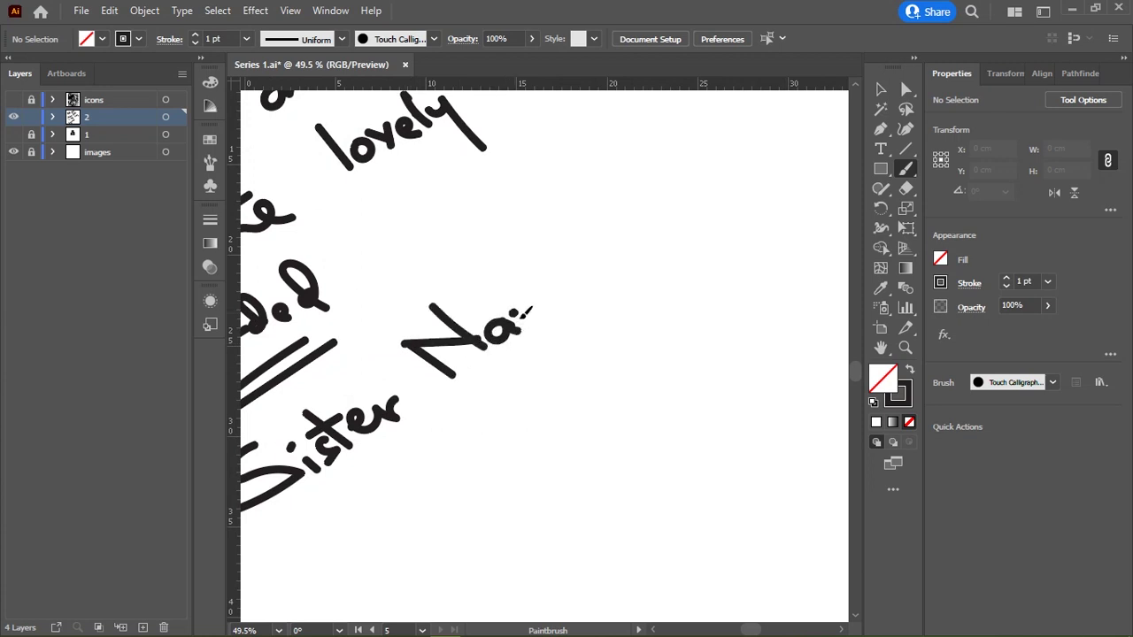
{"action": "left_click_drag", "start_coordinate": [513, 366], "coordinate": [616, 281]}
{"action": "left_click_drag", "start_coordinate": [429, 414], "coordinate": [649, 260]}
{"action": "left_click_drag", "start_coordinate": [469, 390], "coordinate": [662, 279]}
{"action": "left_click_drag", "start_coordinate": [323, 555], "coordinate": [332, 428]}
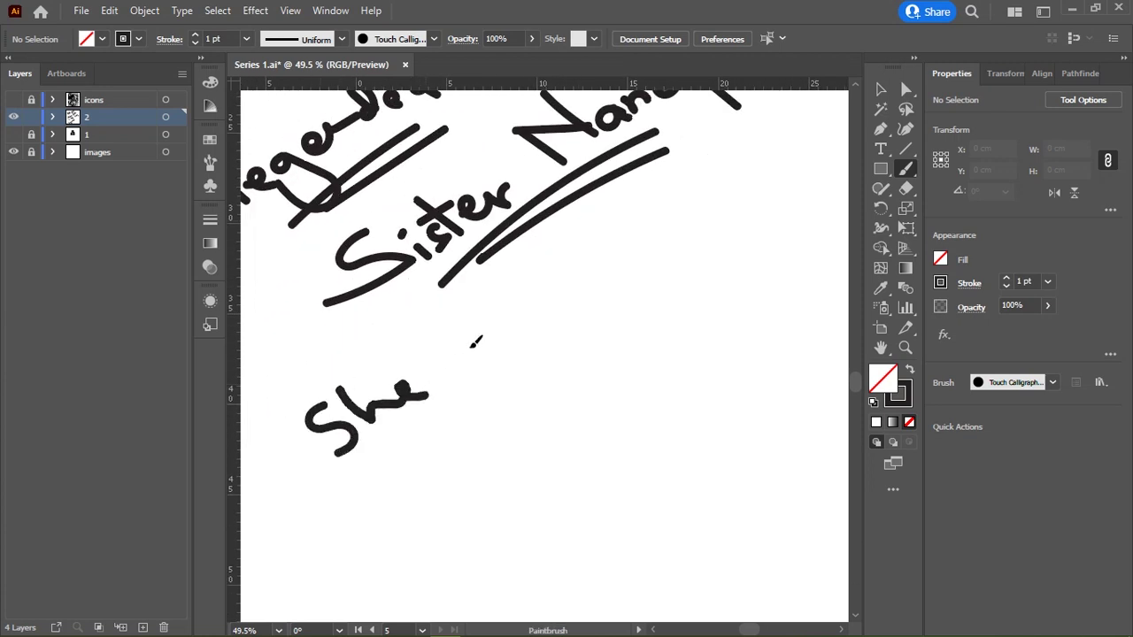
Step: Letter the phrase beginning 'She' ending in 'queen', including a dotted letter
{"action": "left_click", "coordinate": [437, 347]}
{"action": "left_click", "coordinate": [452, 357]}
{"action": "left_click_drag", "start_coordinate": [463, 337], "coordinate": [473, 359]}
{"action": "left_click_drag", "start_coordinate": [529, 303], "coordinate": [429, 354]}
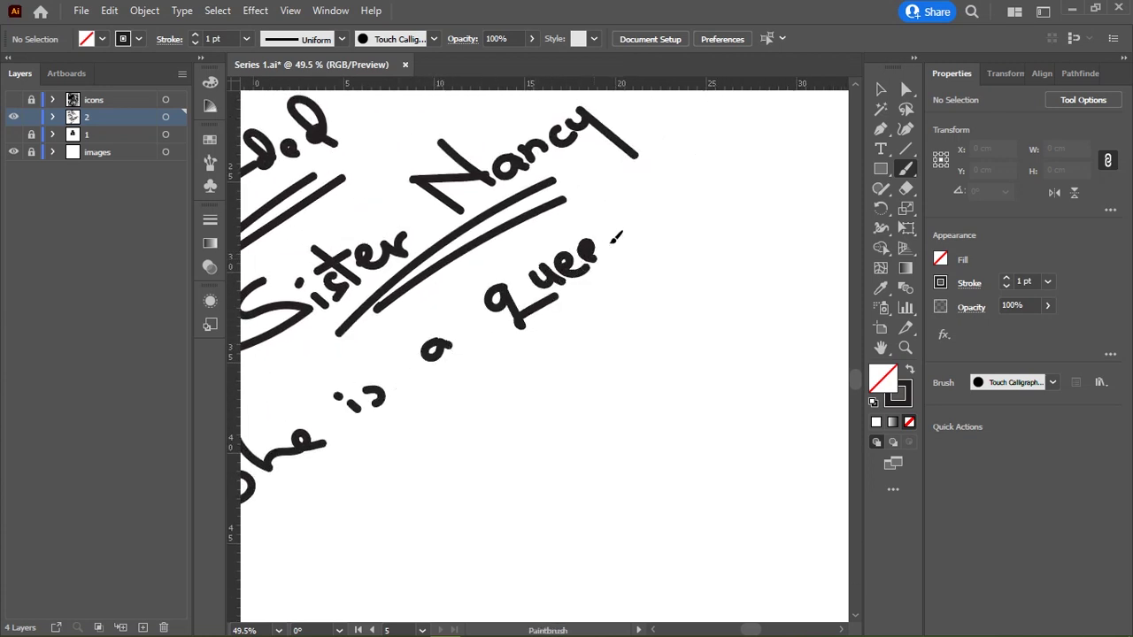
{"action": "left_click_drag", "start_coordinate": [602, 261], "coordinate": [627, 229]}
{"action": "mouse_move", "coordinate": [619, 239]}
{"action": "left_mouse_down"}
{"action": "mouse_move", "coordinate": [554, 324]}
{"action": "mouse_move", "coordinate": [667, 210]}
{"action": "left_mouse_up"}
{"action": "left_click_drag", "start_coordinate": [350, 417], "coordinate": [416, 434]}
{"action": "left_click_drag", "start_coordinate": [411, 354], "coordinate": [412, 394]}
{"action": "left_click", "coordinate": [416, 412]}
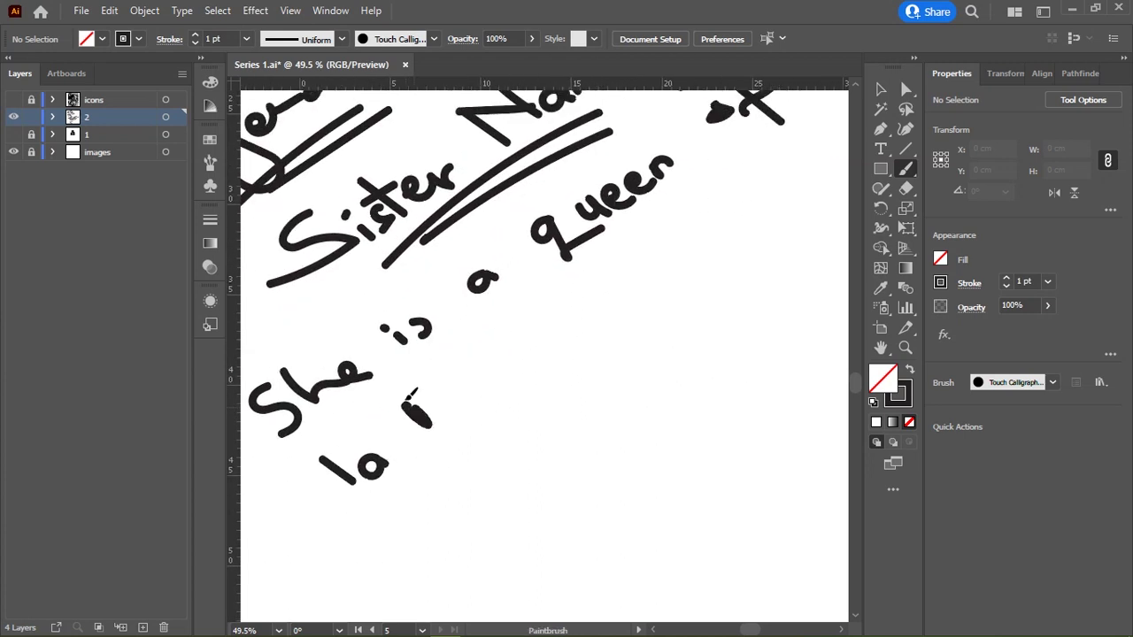
Step: Finish the word 'Musica' and double-underline it
{"action": "left_click_drag", "start_coordinate": [571, 318], "coordinate": [615, 312]}
{"action": "left_click_drag", "start_coordinate": [463, 449], "coordinate": [609, 344]}
{"action": "left_click_drag", "start_coordinate": [605, 406], "coordinate": [549, 268]}
{"action": "left_click_drag", "start_coordinate": [437, 284], "coordinate": [551, 212]}
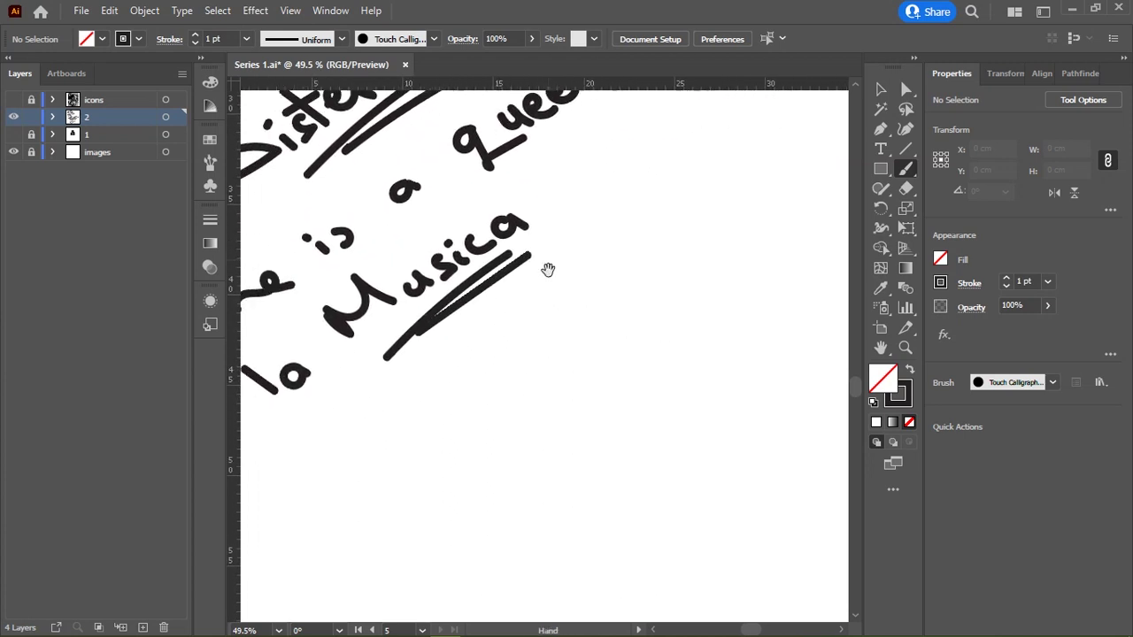
{"action": "left_click_drag", "start_coordinate": [549, 268], "coordinate": [499, 392]}
Step: Letter 'Dub', then 'has her' and the start of 'genome' below Musica
{"action": "left_click_drag", "start_coordinate": [424, 379], "coordinate": [501, 365]}
{"action": "left_click_drag", "start_coordinate": [452, 425], "coordinate": [501, 363]}
{"action": "left_click_drag", "start_coordinate": [510, 347], "coordinate": [531, 354]}
{"action": "mouse_move", "coordinate": [549, 319]}
{"action": "left_mouse_down"}
{"action": "mouse_move", "coordinate": [566, 341]}
{"action": "mouse_move", "coordinate": [482, 350]}
{"action": "left_mouse_up"}
{"action": "left_click_drag", "start_coordinate": [482, 316], "coordinate": [502, 311]}
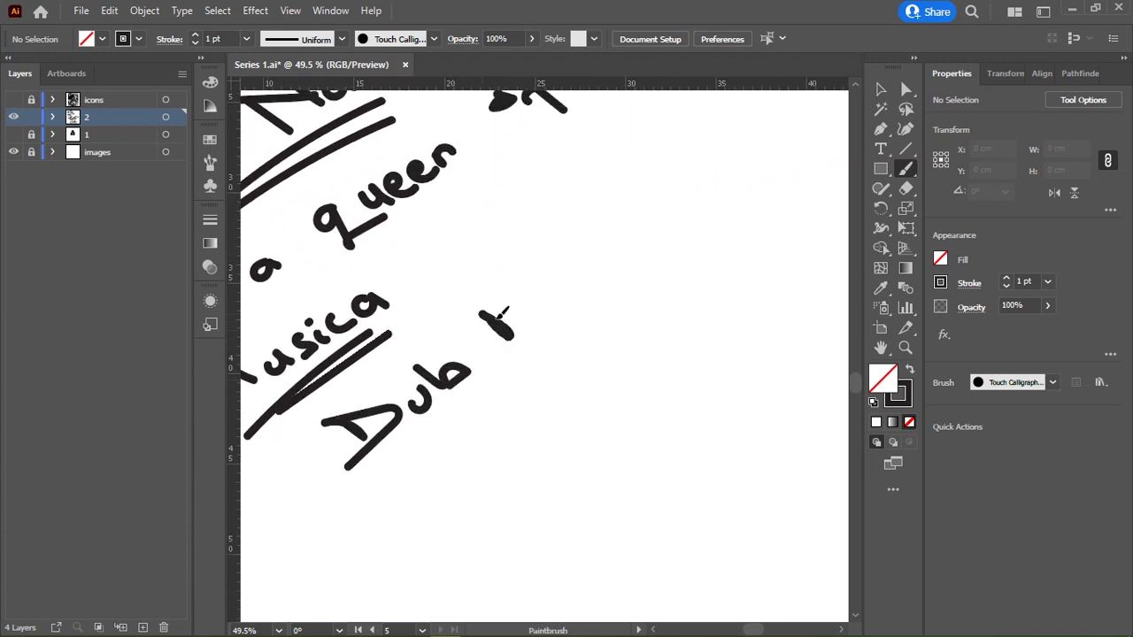
{"action": "left_click_drag", "start_coordinate": [600, 270], "coordinate": [621, 241]}
{"action": "left_click_drag", "start_coordinate": [450, 344], "coordinate": [511, 317]}
{"action": "left_click_drag", "start_coordinate": [504, 321], "coordinate": [610, 241]}
{"action": "left_click_drag", "start_coordinate": [616, 233], "coordinate": [629, 224]}
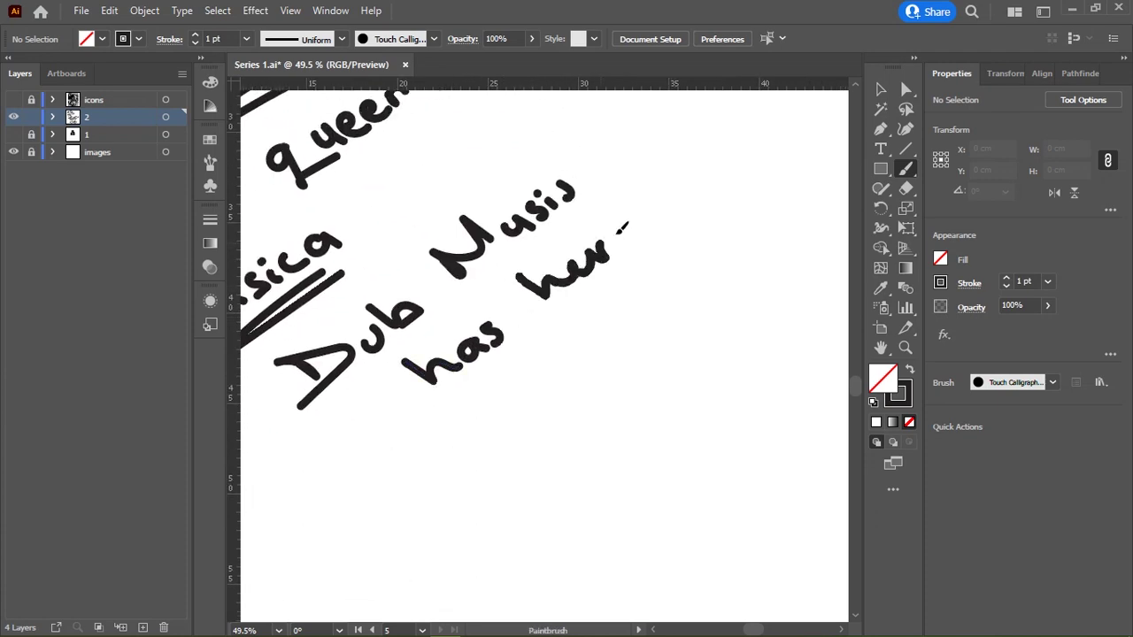
{"action": "left_click_drag", "start_coordinate": [511, 347], "coordinate": [447, 340]}
{"action": "left_click_drag", "start_coordinate": [584, 263], "coordinate": [524, 303]}
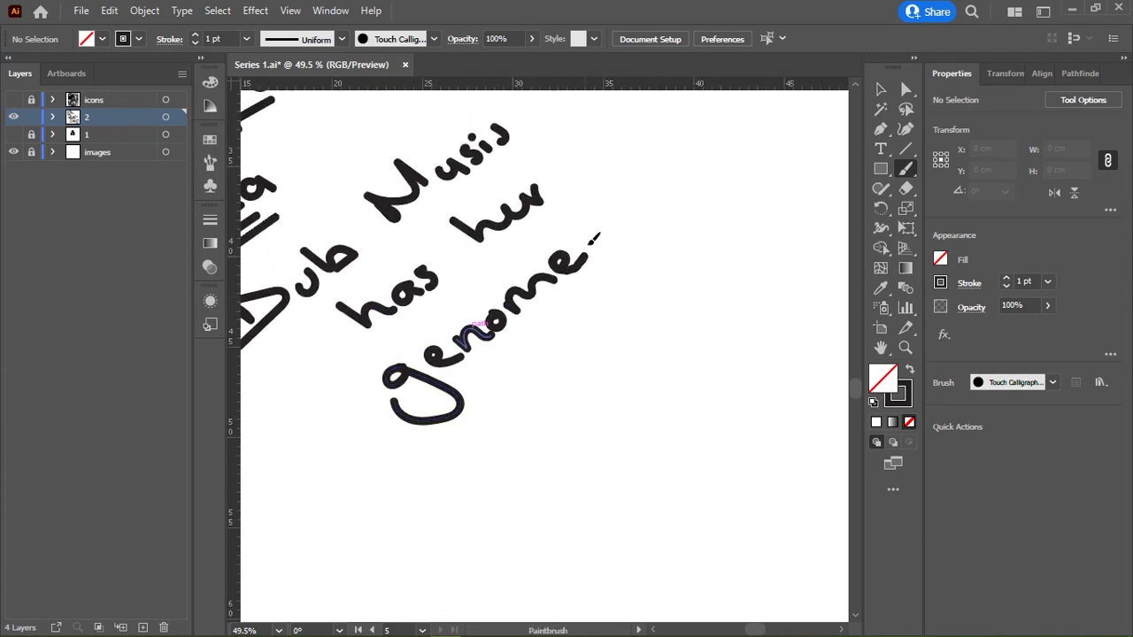
Step: Scroll down and letter 'Remember to'
{"action": "left_click_drag", "start_coordinate": [536, 481], "coordinate": [721, 322]}
{"action": "left_click_drag", "start_coordinate": [552, 488], "coordinate": [741, 342]}
{"action": "scroll", "coordinate": [599, 367], "scroll_direction": "down", "scroll_amount": 3}
{"action": "scroll", "coordinate": [569, 409], "scroll_direction": "down", "scroll_amount": 5}
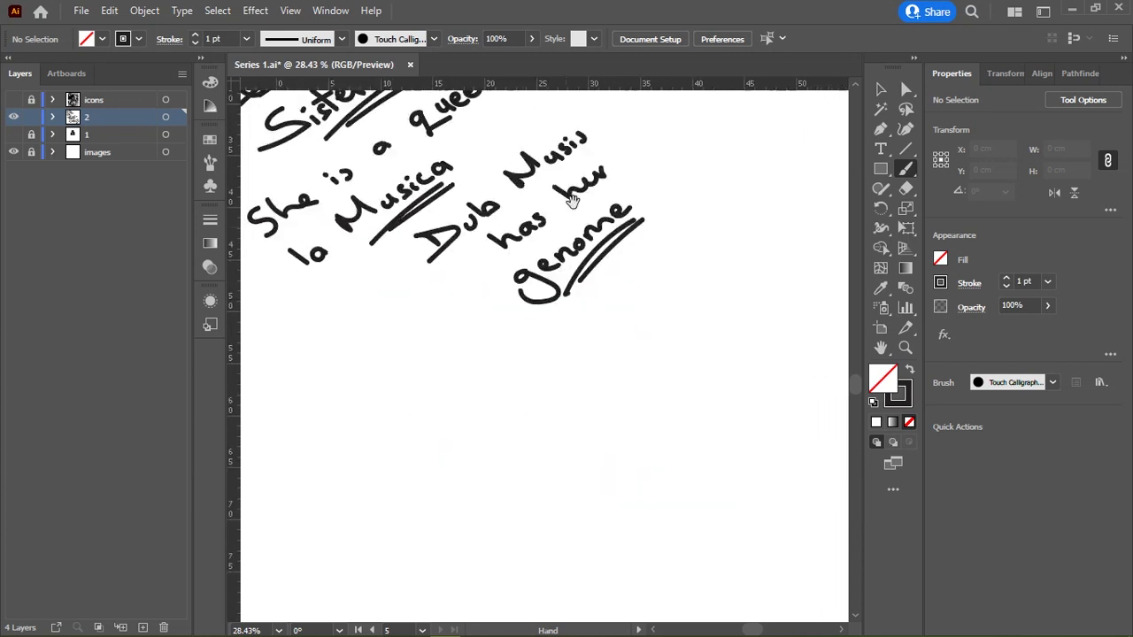
{"action": "scroll", "coordinate": [569, 410], "scroll_direction": "down", "scroll_amount": 2}
{"action": "left_click_drag", "start_coordinate": [341, 390], "coordinate": [395, 400]}
{"action": "left_click_drag", "start_coordinate": [506, 334], "coordinate": [550, 311]}
{"action": "scroll", "coordinate": [531, 354], "scroll_direction": "down", "scroll_amount": 2}
{"action": "left_click_drag", "start_coordinate": [522, 213], "coordinate": [584, 206]}
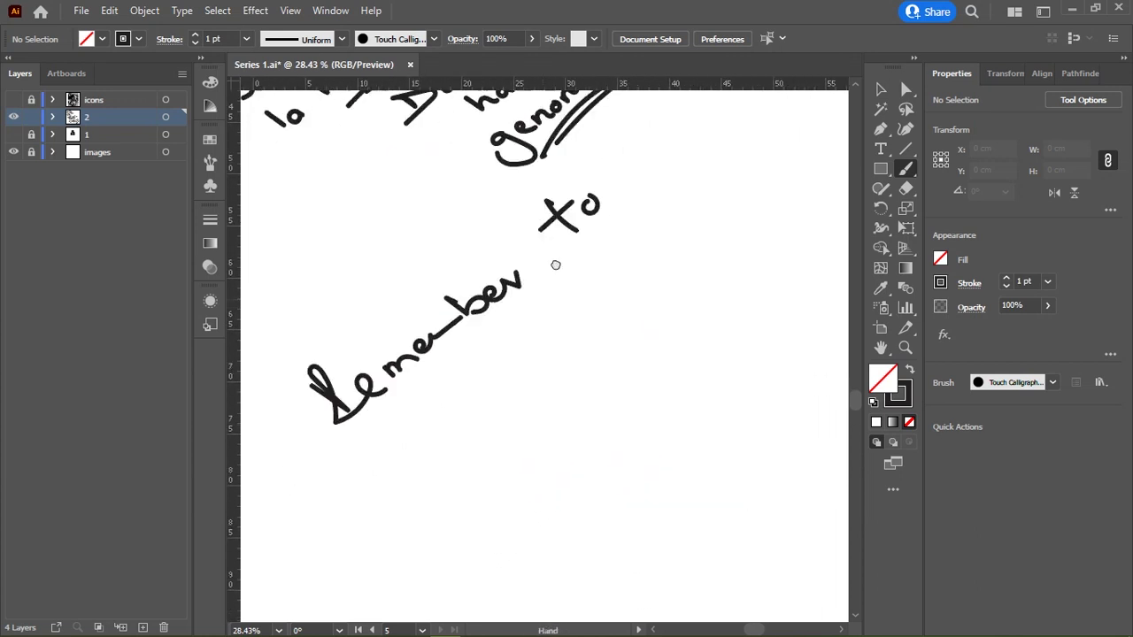
Step: Letter 'LIKE SHARE & SUBSCRIBE' stacked beneath 'Remember to'
{"action": "left_click_drag", "start_coordinate": [554, 263], "coordinate": [622, 148]}
{"action": "left_click_drag", "start_coordinate": [444, 341], "coordinate": [503, 353]}
{"action": "left_click_drag", "start_coordinate": [544, 292], "coordinate": [562, 256]}
{"action": "scroll", "coordinate": [531, 354], "scroll_direction": "right", "scroll_amount": 3}
{"action": "left_click_drag", "start_coordinate": [409, 382], "coordinate": [382, 444]}
{"action": "left_click_drag", "start_coordinate": [403, 380], "coordinate": [437, 408]}
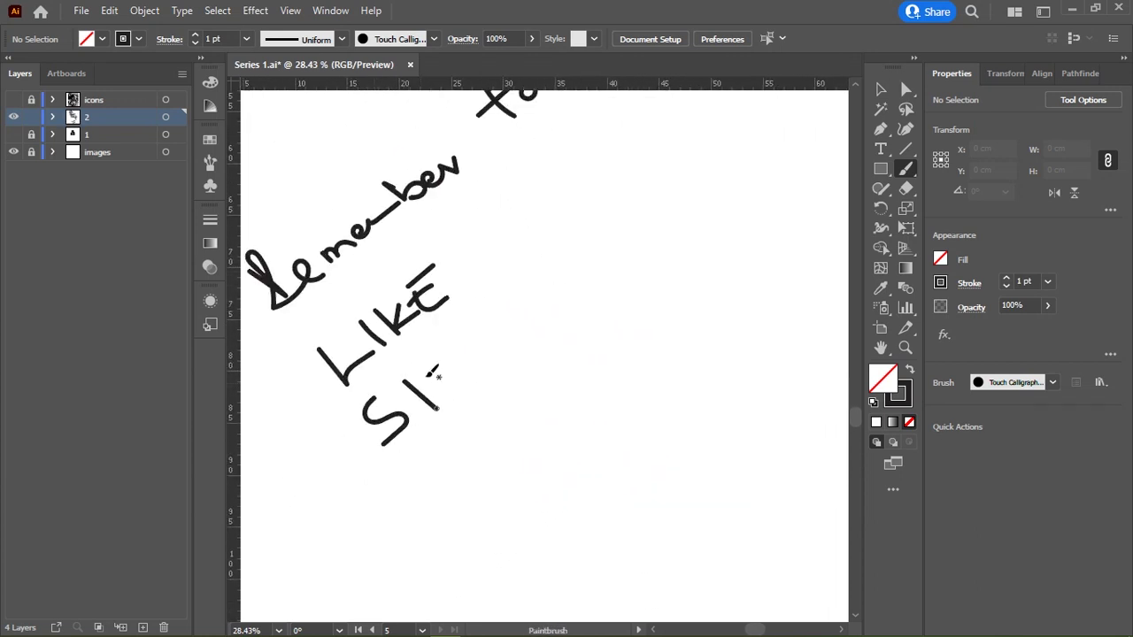
{"action": "left_click_drag", "start_coordinate": [500, 350], "coordinate": [535, 305]}
{"action": "scroll", "coordinate": [531, 354], "scroll_direction": "down", "scroll_amount": 2}
{"action": "scroll", "coordinate": [531, 354], "scroll_direction": "down", "scroll_amount": 3}
{"action": "mouse_move", "coordinate": [423, 381]}
{"action": "left_mouse_down"}
{"action": "mouse_move", "coordinate": [434, 370]}
{"action": "mouse_move", "coordinate": [469, 412]}
{"action": "left_mouse_up"}
{"action": "scroll", "coordinate": [531, 354], "scroll_direction": "down", "scroll_amount": 3}
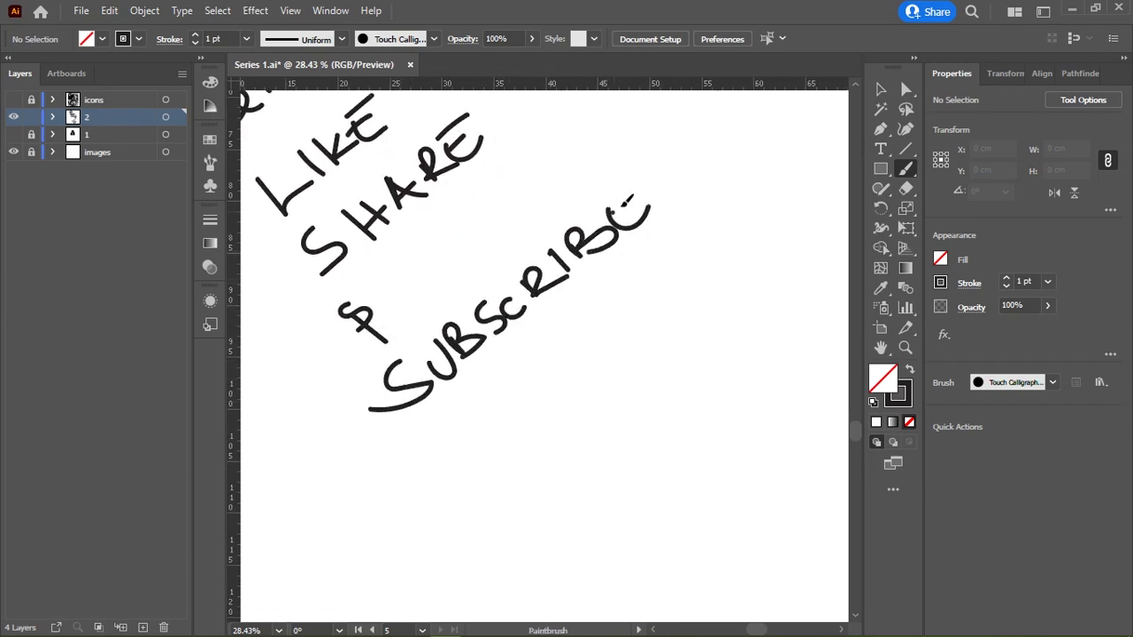
Step: Zoom in close on the photo's hair outline and start a Pen path at its edge
{"action": "left_click", "coordinate": [480, 334]}
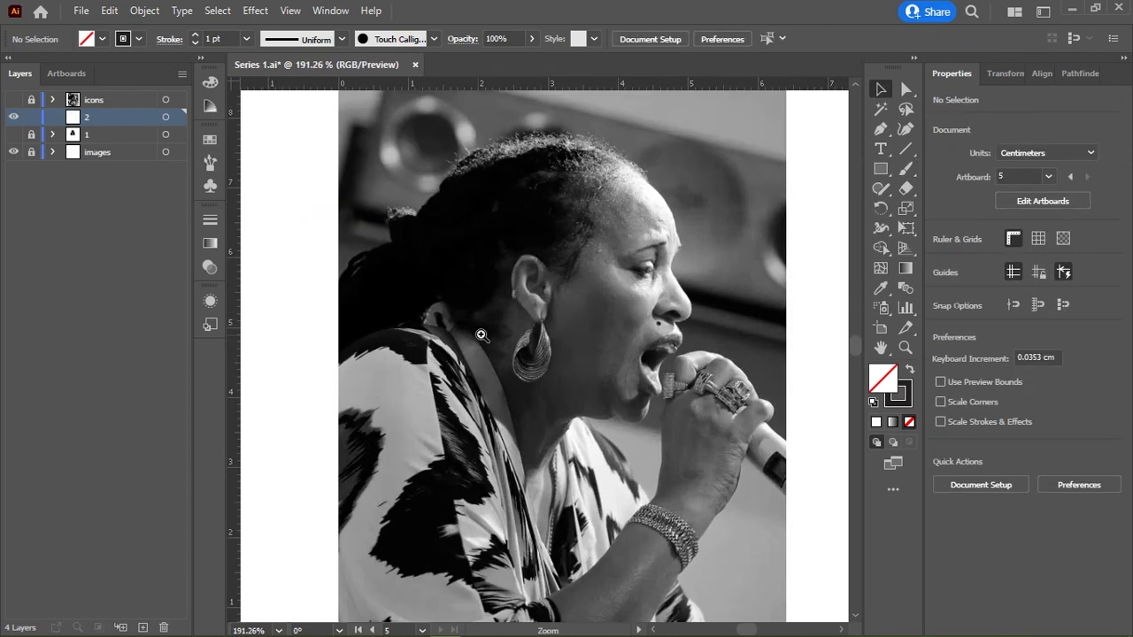
{"action": "left_click_drag", "start_coordinate": [480, 334], "coordinate": [413, 380]}
{"action": "left_click_drag", "start_coordinate": [346, 367], "coordinate": [396, 295]}
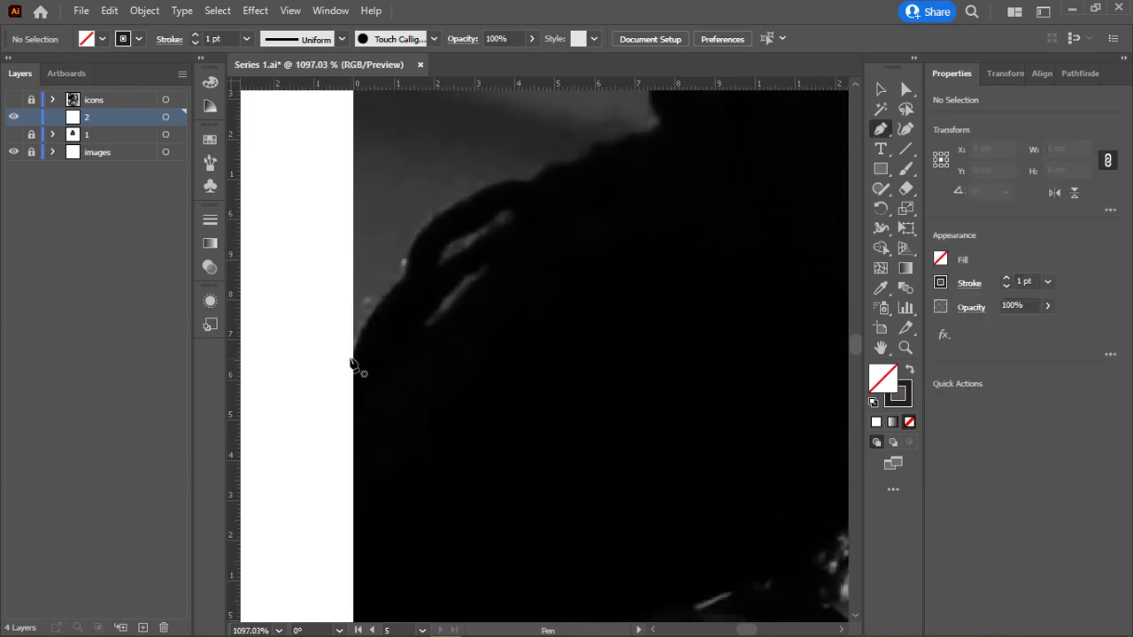
Step: Place Pen anchors up along the first stretch of the hair outline
{"action": "left_click", "coordinate": [404, 278]}
{"action": "left_click", "coordinate": [421, 230]}
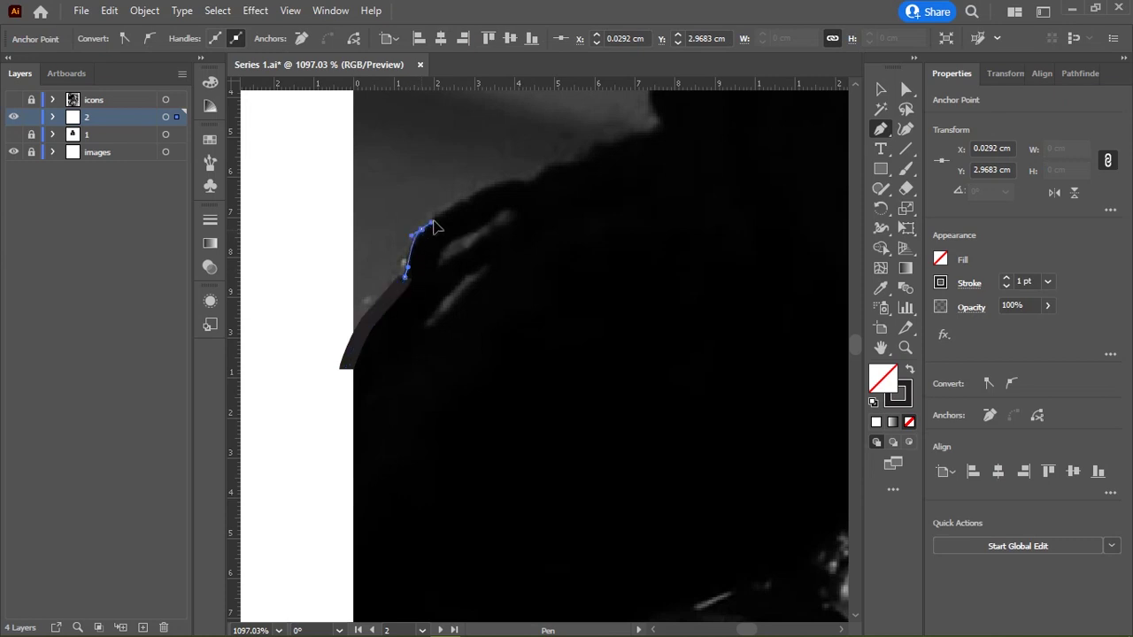
{"action": "left_click", "coordinate": [460, 201]}
{"action": "left_click", "coordinate": [482, 190]}
{"action": "left_click", "coordinate": [534, 185]}
{"action": "left_click", "coordinate": [561, 164]}
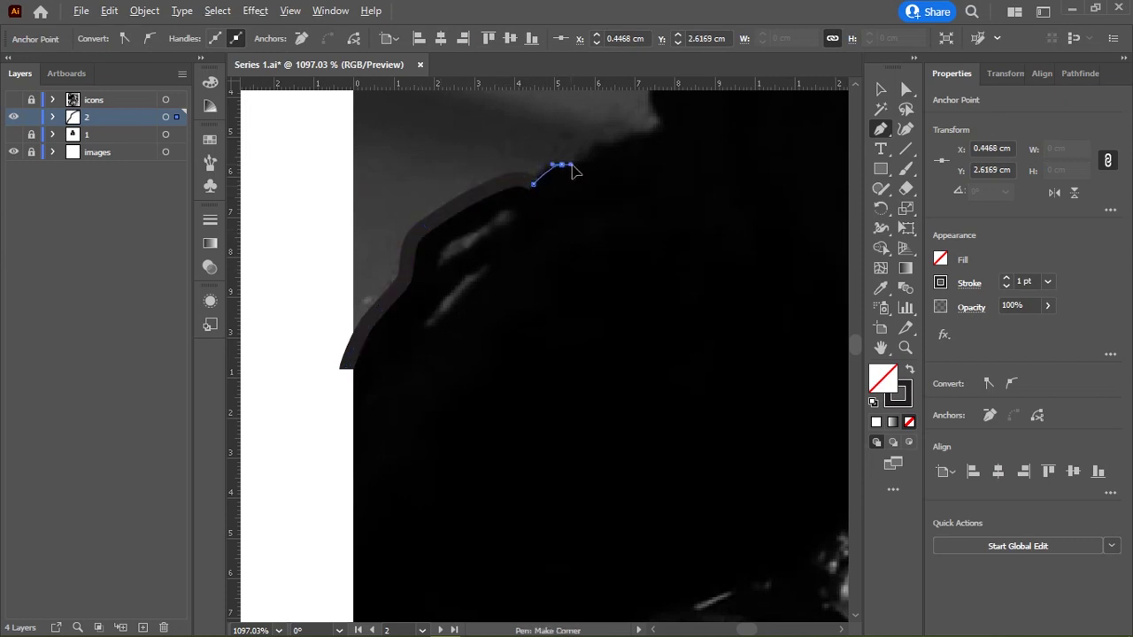
{"action": "left_click", "coordinate": [602, 142]}
{"action": "left_click", "coordinate": [639, 134]}
{"action": "left_click", "coordinate": [652, 130]}
{"action": "left_click_drag", "start_coordinate": [667, 131], "coordinate": [486, 324]}
Step: Continue the path where the hair turns and curve it around the hair tip
{"action": "left_click", "coordinate": [453, 342]}
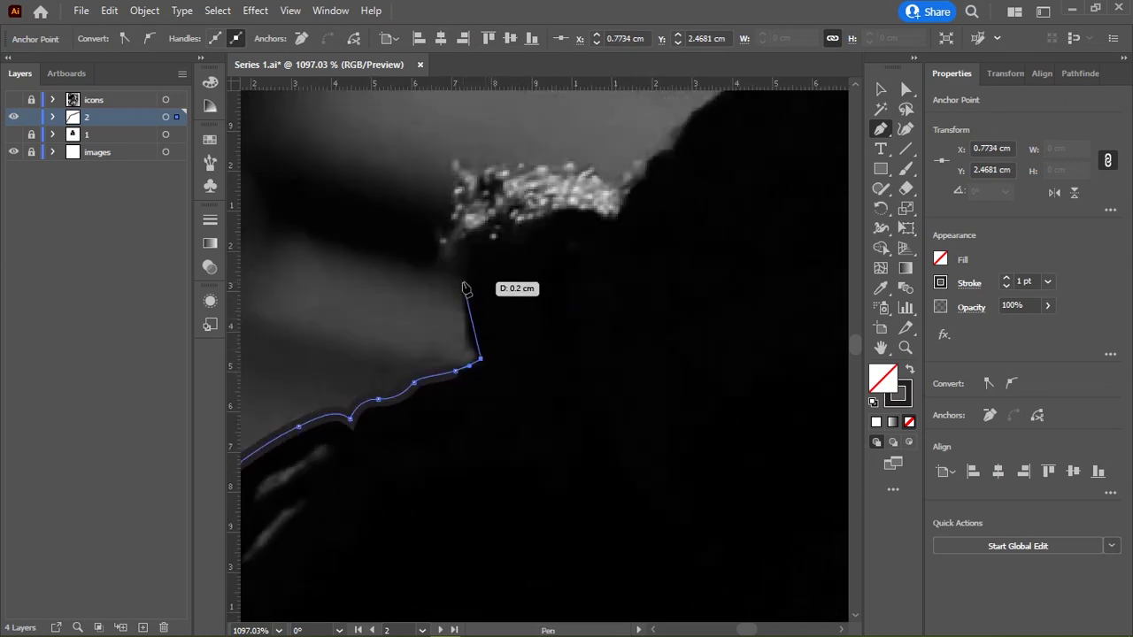
{"action": "left_click", "coordinate": [461, 280]}
{"action": "left_click", "coordinate": [470, 217]}
{"action": "left_click", "coordinate": [448, 256]}
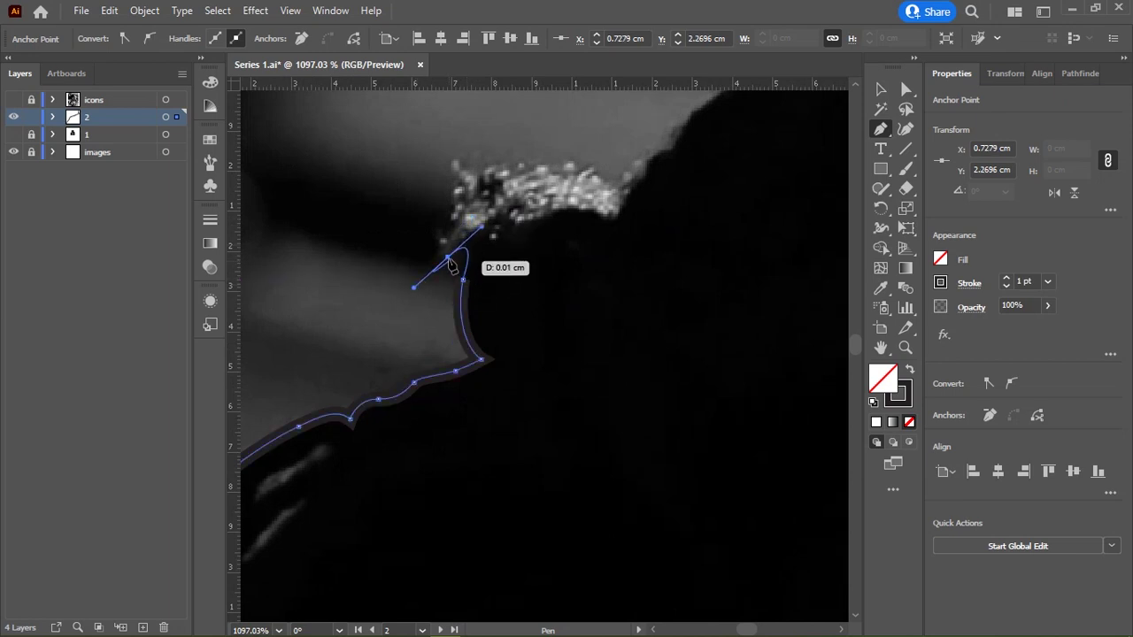
{"action": "mouse_move", "coordinate": [464, 218]}
{"action": "left_mouse_down"}
{"action": "mouse_move", "coordinate": [496, 200]}
{"action": "mouse_move", "coordinate": [434, 154]}
{"action": "left_mouse_up"}
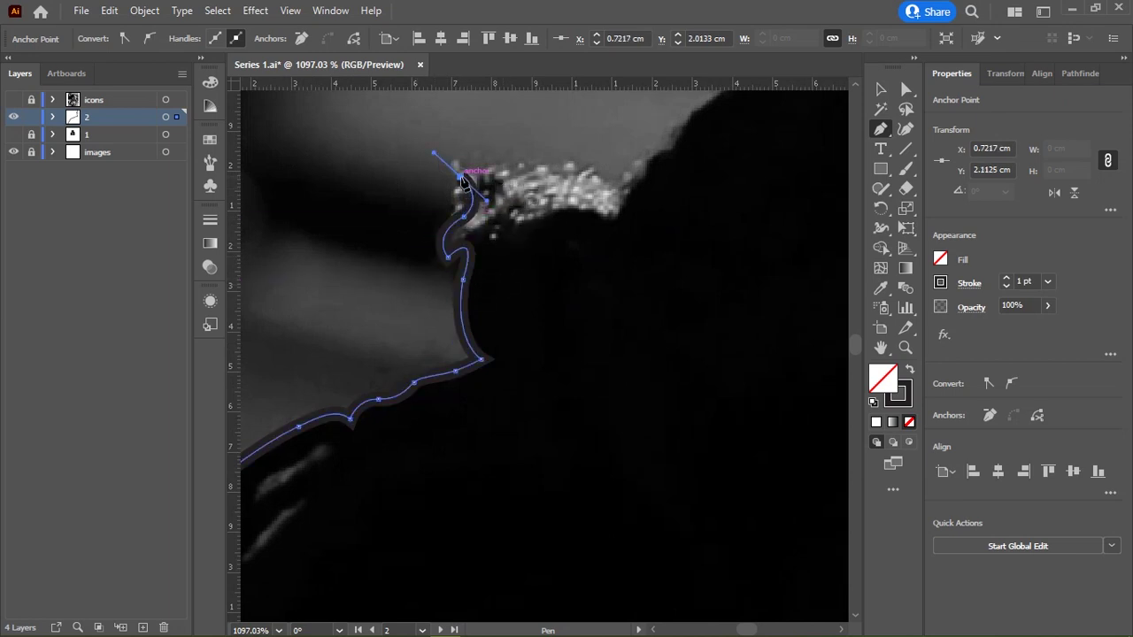
{"action": "left_click", "coordinate": [487, 196]}
{"action": "left_click", "coordinate": [482, 166]}
{"action": "left_click", "coordinate": [522, 168]}
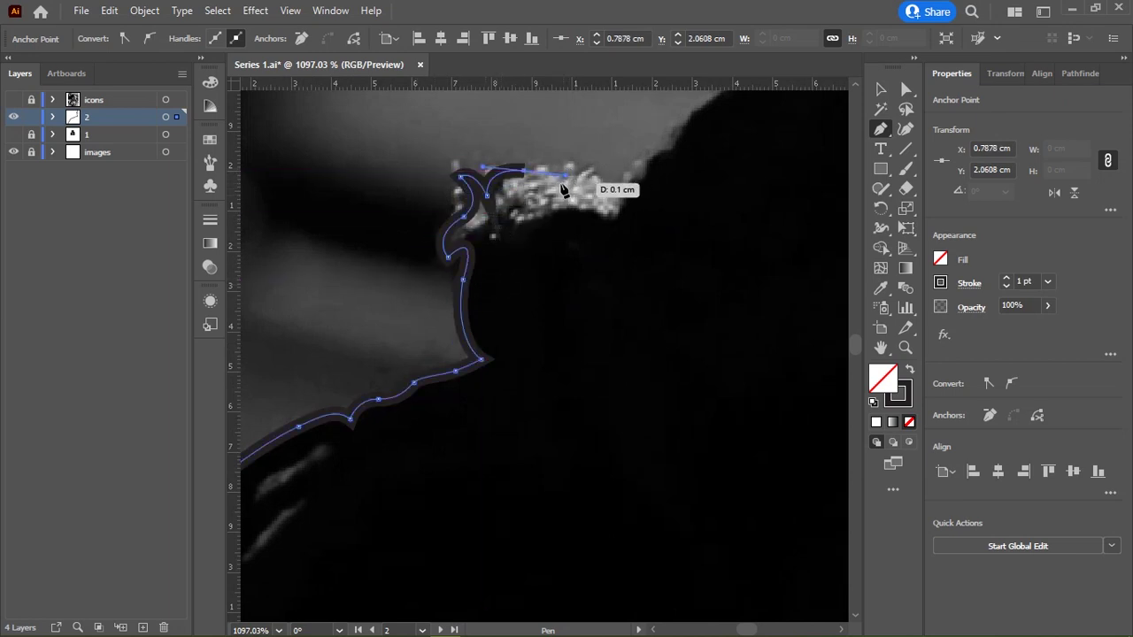
{"action": "left_click", "coordinate": [571, 171]}
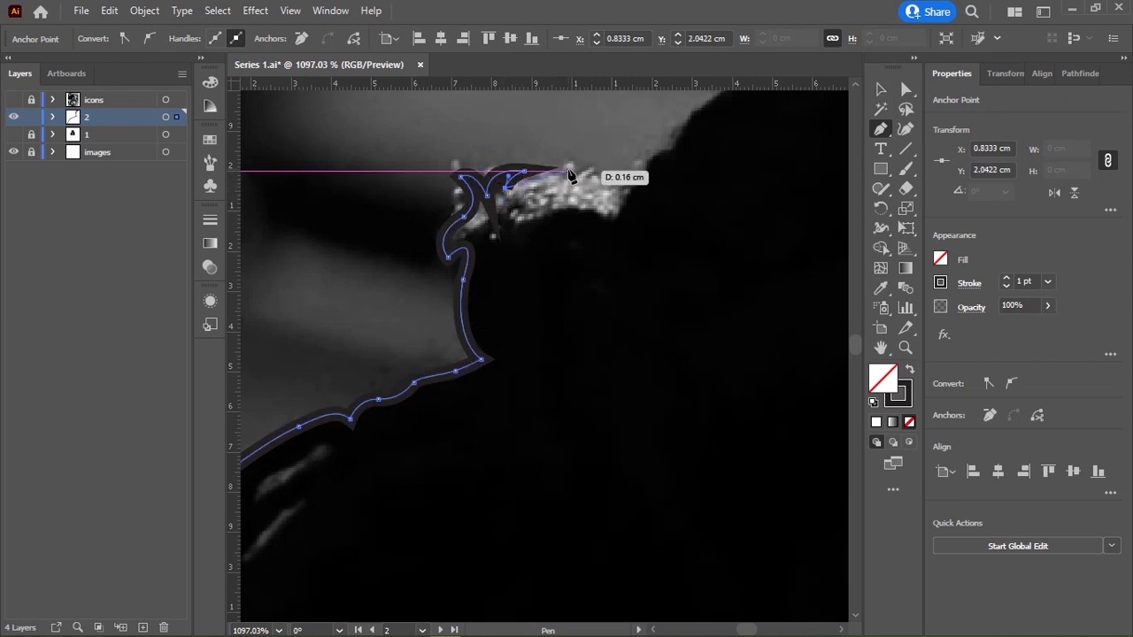
{"action": "left_click", "coordinate": [625, 199]}
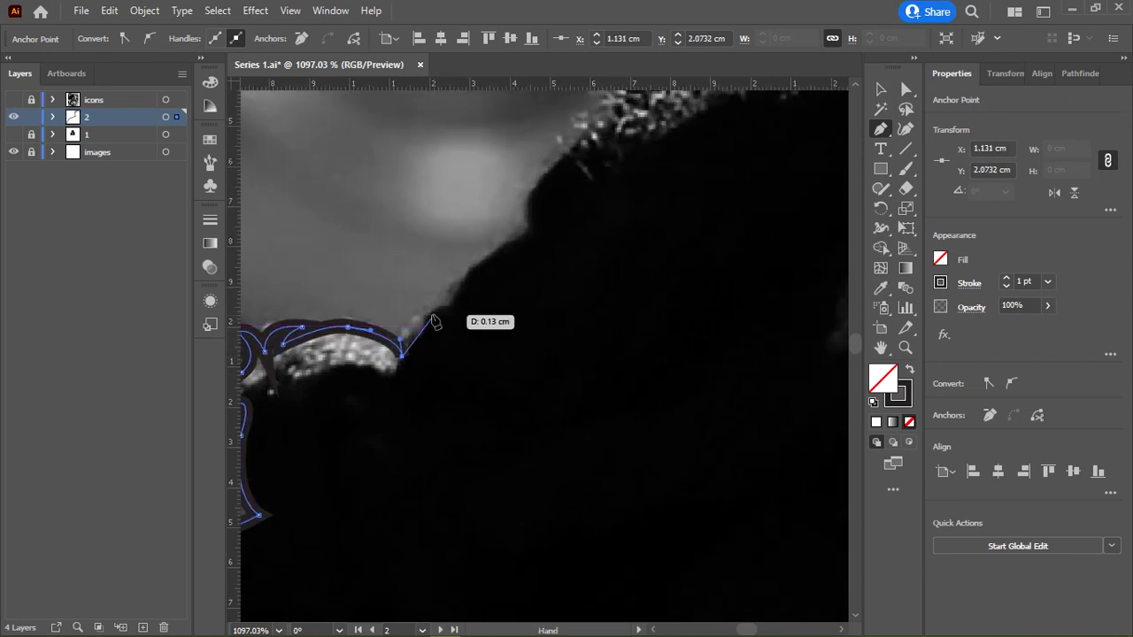
Step: Trace another run of the hair edge, curving over and anchoring at the hair tip
{"action": "left_click", "coordinate": [405, 319]}
{"action": "left_click", "coordinate": [433, 310]}
{"action": "left_click", "coordinate": [471, 271]}
{"action": "left_click", "coordinate": [532, 230]}
{"action": "left_click", "coordinate": [535, 176]}
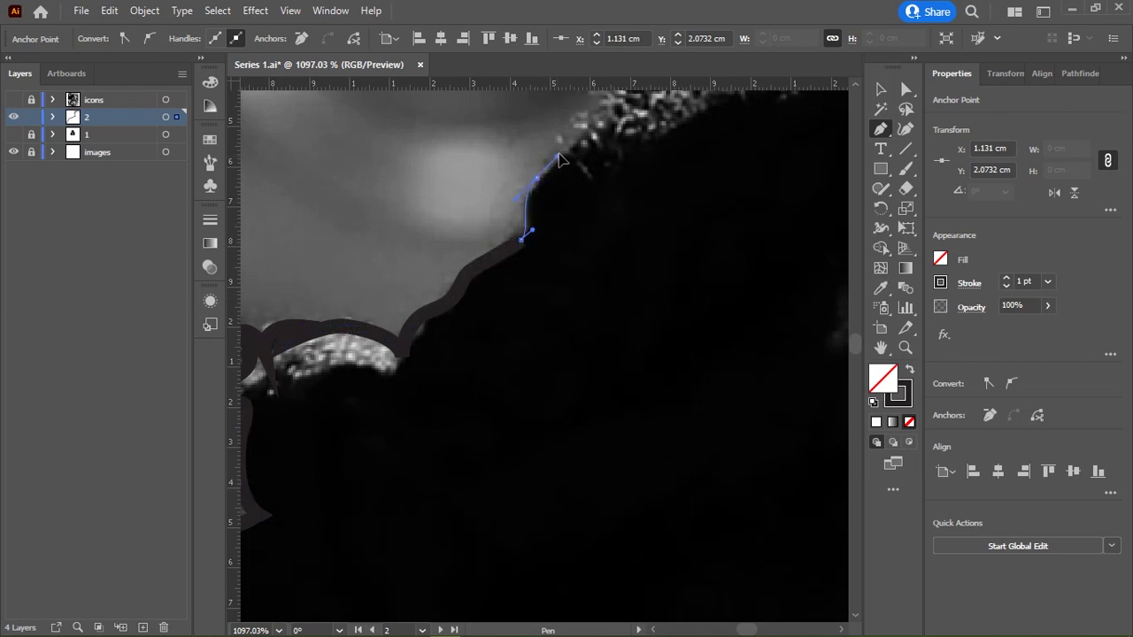
{"action": "left_click", "coordinate": [559, 155]}
{"action": "left_click_drag", "start_coordinate": [585, 134], "coordinate": [485, 260]}
{"action": "left_click_drag", "start_coordinate": [479, 184], "coordinate": [505, 182]}
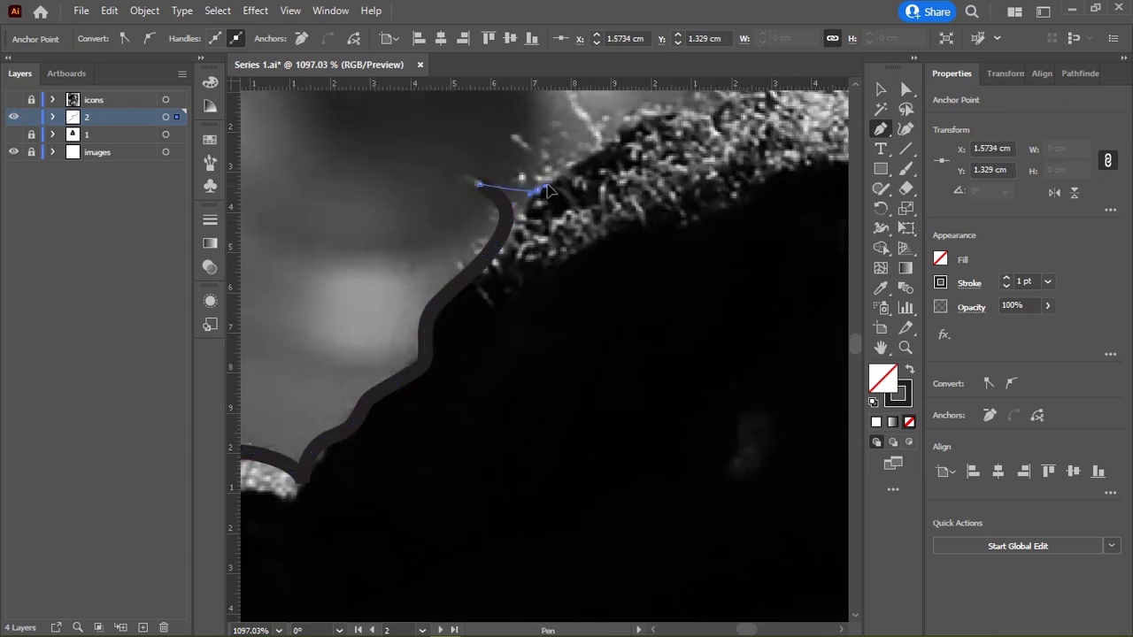
{"action": "left_click", "coordinate": [537, 189]}
{"action": "left_click_drag", "start_coordinate": [586, 164], "coordinate": [454, 259]}
Step: Follow the fuzzy hair edge across the top of the hair past the spike, smoothing handles
{"action": "left_click", "coordinate": [420, 241]}
{"action": "left_click", "coordinate": [485, 227]}
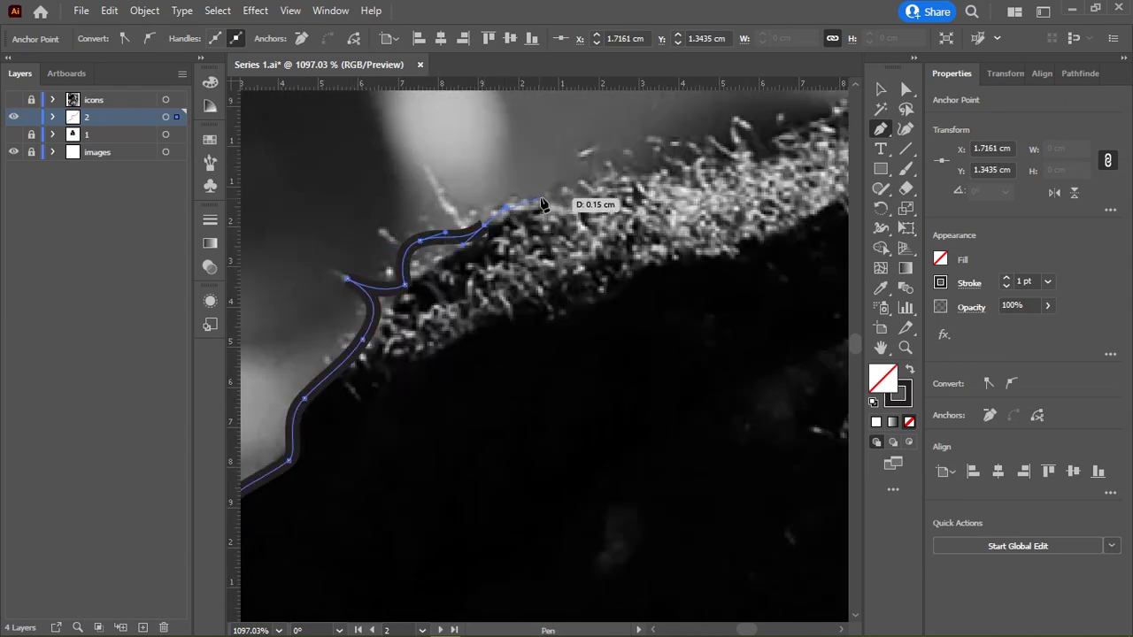
{"action": "left_click", "coordinate": [519, 204]}
{"action": "left_click", "coordinate": [544, 194]}
{"action": "left_click_drag", "start_coordinate": [566, 188], "coordinate": [591, 175]}
{"action": "left_click", "coordinate": [592, 166]}
{"action": "left_click", "coordinate": [632, 173]}
{"action": "left_click", "coordinate": [663, 169]}
{"action": "mouse_move", "coordinate": [711, 122]}
{"action": "left_mouse_down"}
{"action": "mouse_move", "coordinate": [711, 172]}
{"action": "mouse_move", "coordinate": [668, 142]}
{"action": "left_mouse_up"}
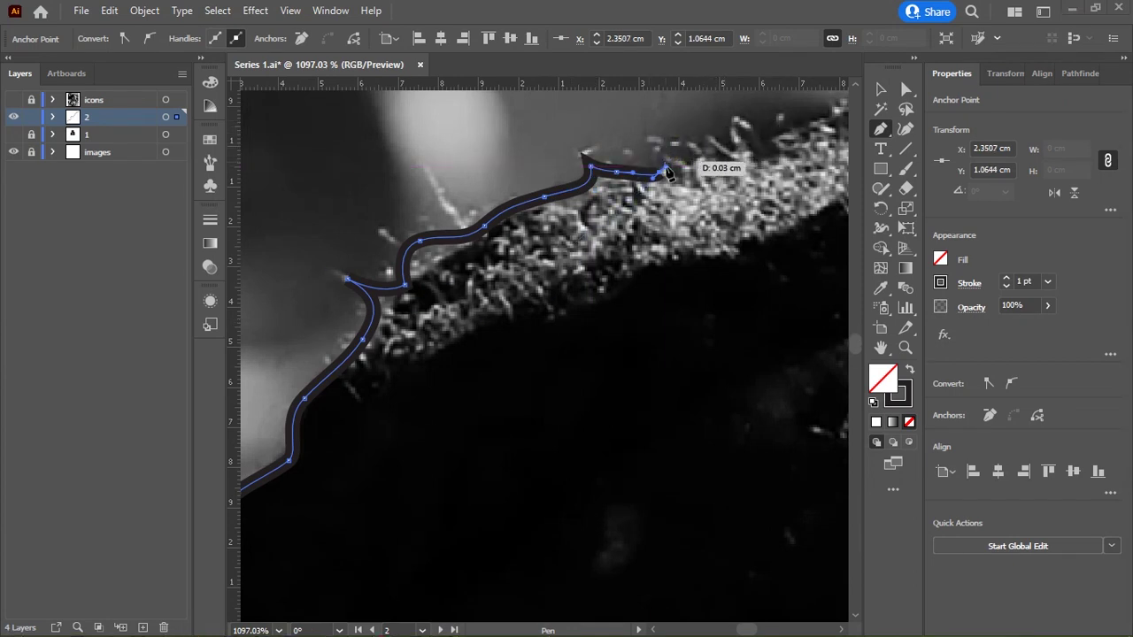
{"action": "left_click", "coordinate": [690, 161]}
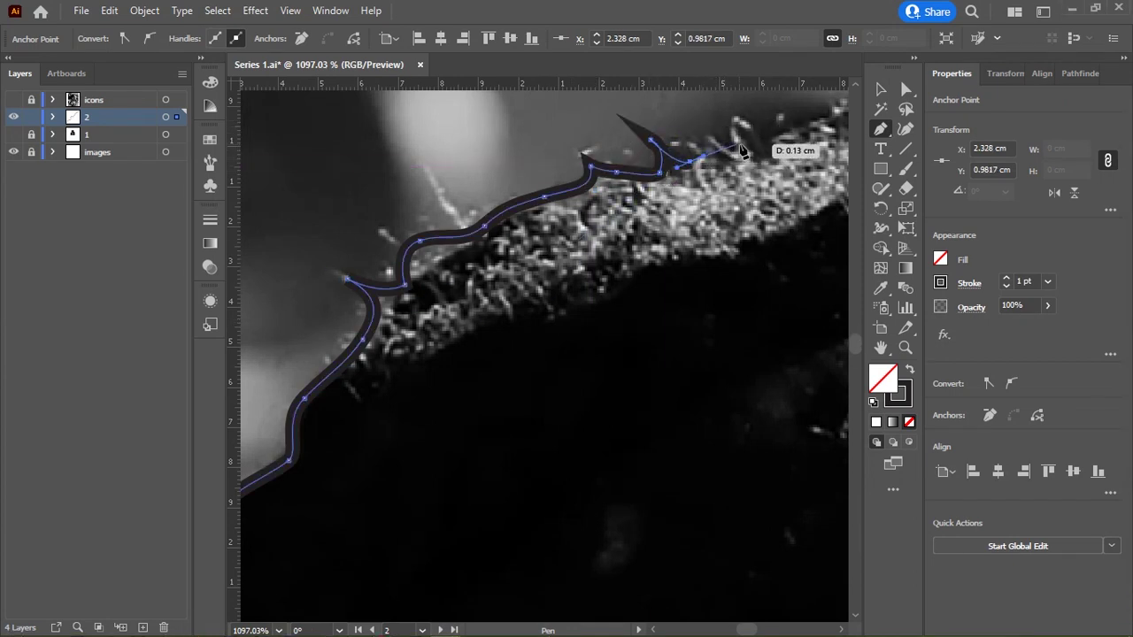
{"action": "mouse_move", "coordinate": [735, 149]}
{"action": "left_mouse_down"}
{"action": "mouse_move", "coordinate": [735, 128]}
{"action": "mouse_move", "coordinate": [599, 189]}
{"action": "mouse_move", "coordinate": [620, 215]}
{"action": "left_mouse_up"}
Step: Extend the curved outline along the hairline to the top of the head
{"action": "left_click", "coordinate": [660, 213]}
{"action": "left_click", "coordinate": [688, 203]}
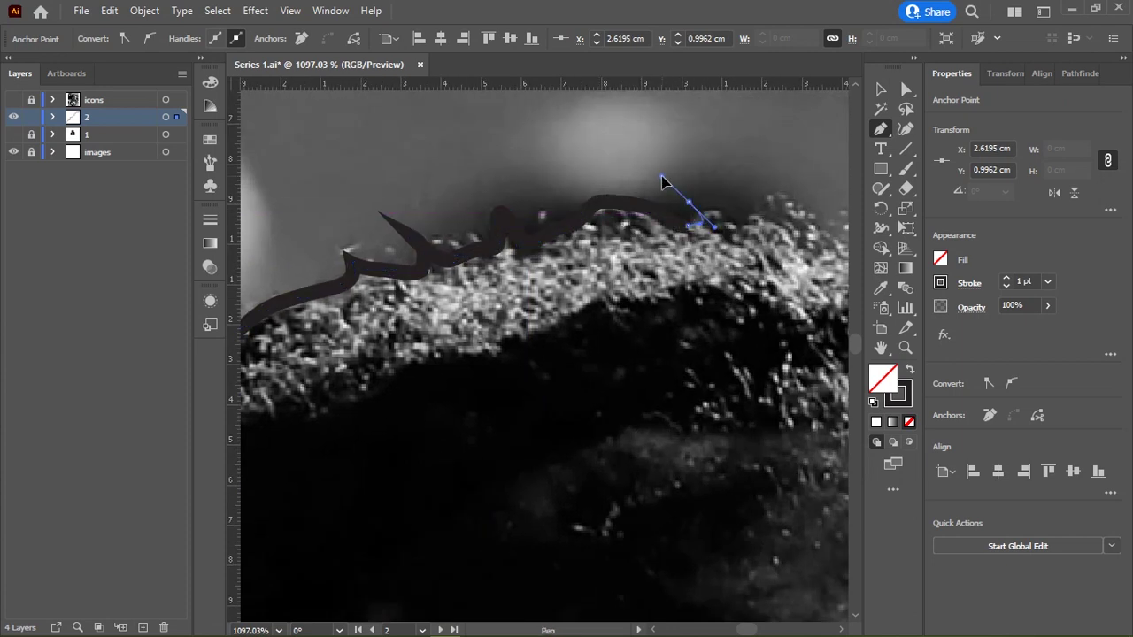
{"action": "mouse_move", "coordinate": [717, 226]}
{"action": "left_mouse_down"}
{"action": "mouse_move", "coordinate": [726, 230]}
{"action": "mouse_move", "coordinate": [646, 247]}
{"action": "left_mouse_up"}
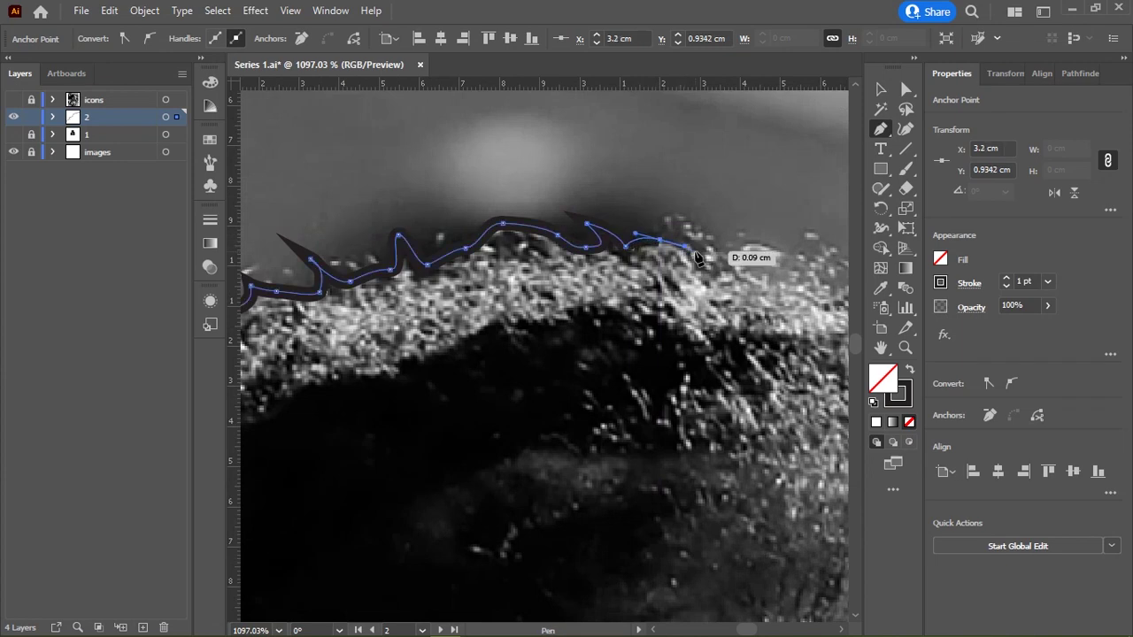
{"action": "left_click", "coordinate": [694, 254]}
{"action": "left_click", "coordinate": [673, 214]}
{"action": "left_click_drag", "start_coordinate": [646, 206], "coordinate": [567, 151]}
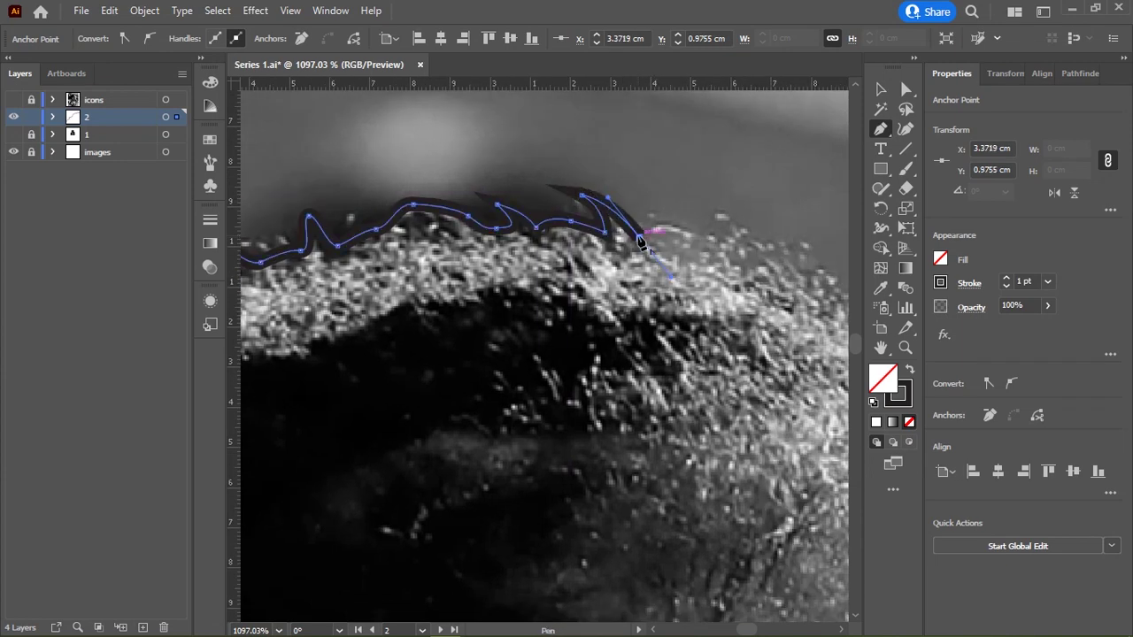
{"action": "left_click_drag", "start_coordinate": [652, 233], "coordinate": [602, 248]}
{"action": "left_click", "coordinate": [600, 240]}
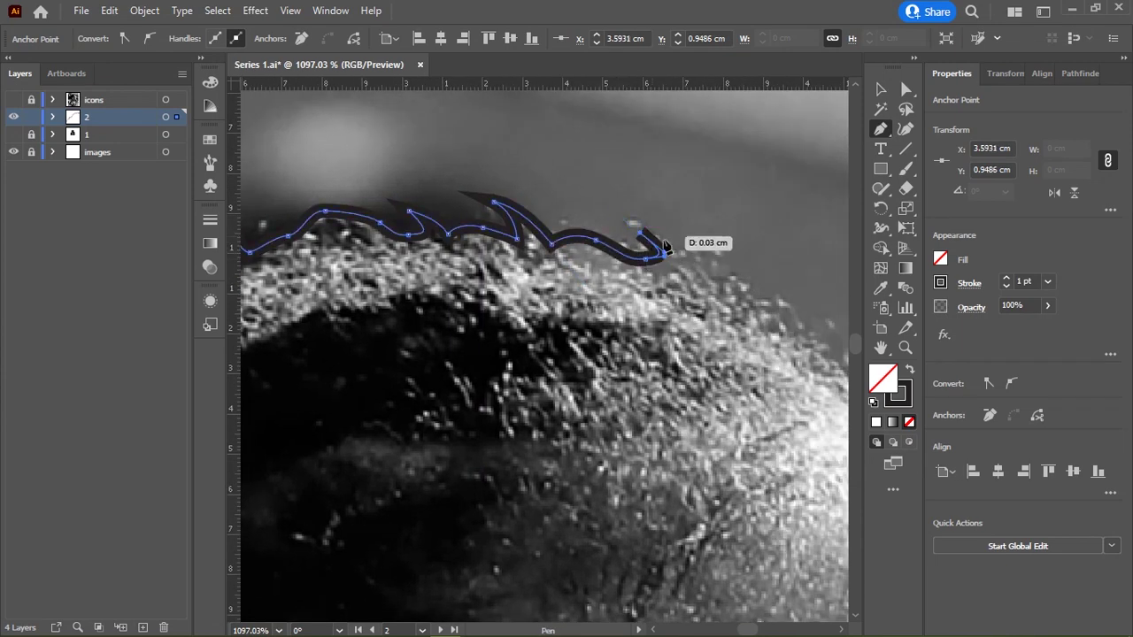
{"action": "left_click", "coordinate": [677, 237]}
Step: Trace down the side of the head to the forehead edge
{"action": "left_click_drag", "start_coordinate": [767, 281], "coordinate": [660, 234]}
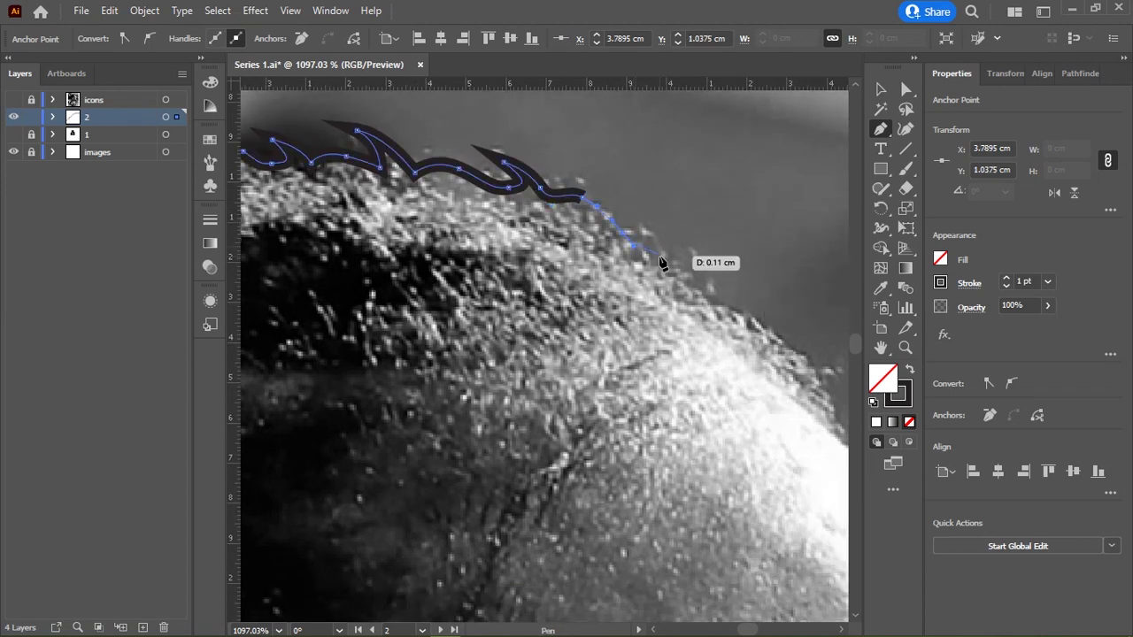
{"action": "left_click", "coordinate": [662, 255]}
{"action": "left_click", "coordinate": [701, 278]}
{"action": "left_click_drag", "start_coordinate": [733, 304], "coordinate": [641, 248]}
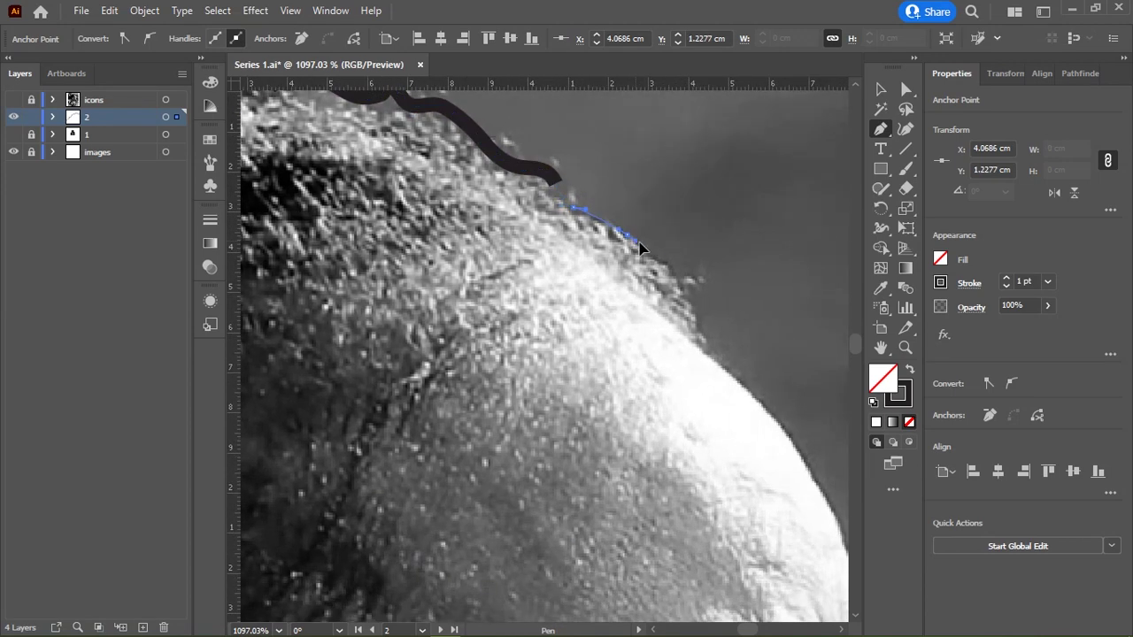
{"action": "left_click", "coordinate": [695, 301]}
{"action": "mouse_move", "coordinate": [701, 324]}
{"action": "left_mouse_down"}
{"action": "mouse_move", "coordinate": [648, 247]}
{"action": "mouse_move", "coordinate": [632, 254]}
{"action": "left_mouse_up"}
{"action": "left_click", "coordinate": [660, 255]}
{"action": "left_click", "coordinate": [649, 282]}
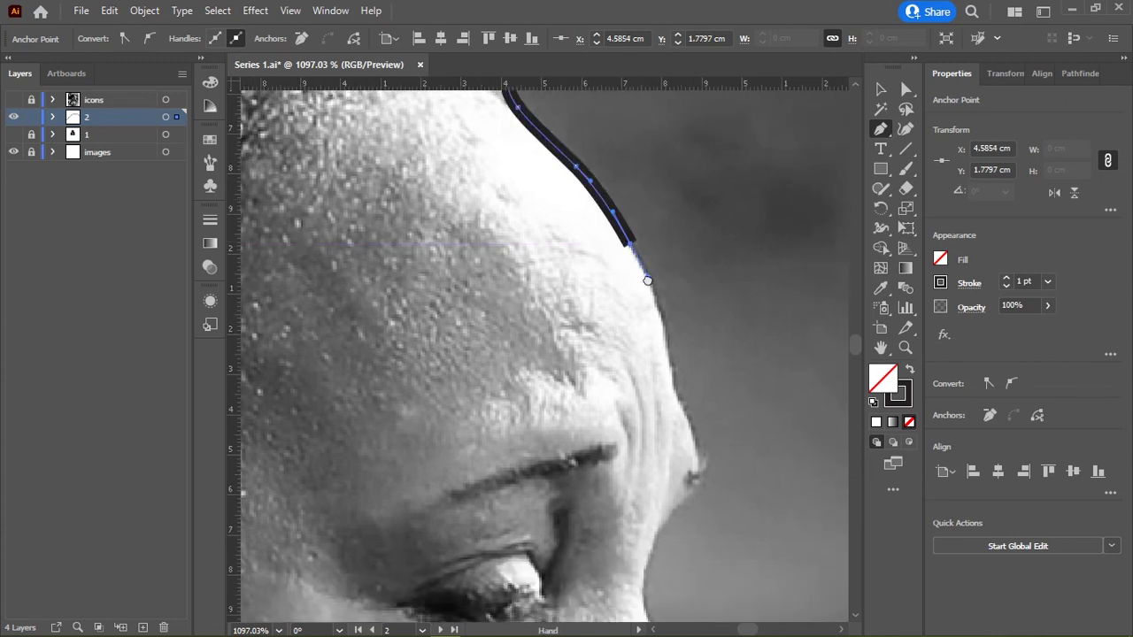
Step: Carry the path down the forehead, undoing one bad curve, to the nose bridge
{"action": "left_click_drag", "start_coordinate": [670, 359], "coordinate": [608, 279]}
{"action": "left_click", "coordinate": [573, 264]}
{"action": "mouse_move", "coordinate": [617, 329]}
{"action": "left_mouse_down"}
{"action": "mouse_move", "coordinate": [565, 254]}
{"action": "mouse_move", "coordinate": [461, 282]}
{"action": "left_mouse_up"}
{"action": "key", "text": "ctrl+z"}
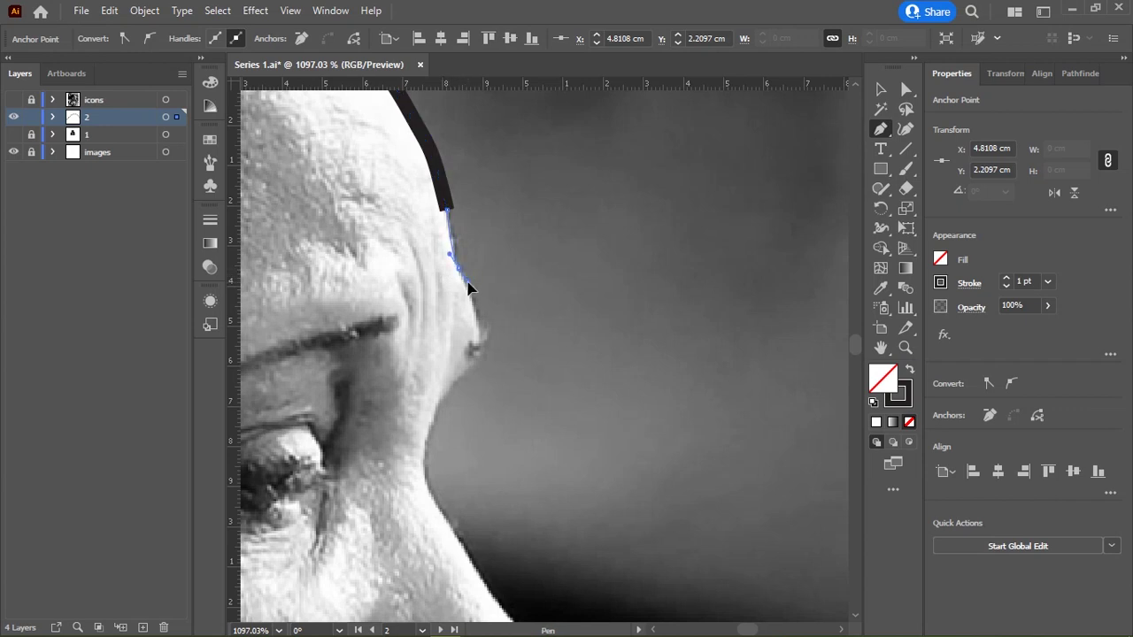
{"action": "mouse_move", "coordinate": [482, 342]}
{"action": "left_mouse_down"}
{"action": "mouse_move", "coordinate": [469, 241]}
{"action": "mouse_move", "coordinate": [457, 276]}
{"action": "left_mouse_up"}
{"action": "left_click", "coordinate": [467, 236]}
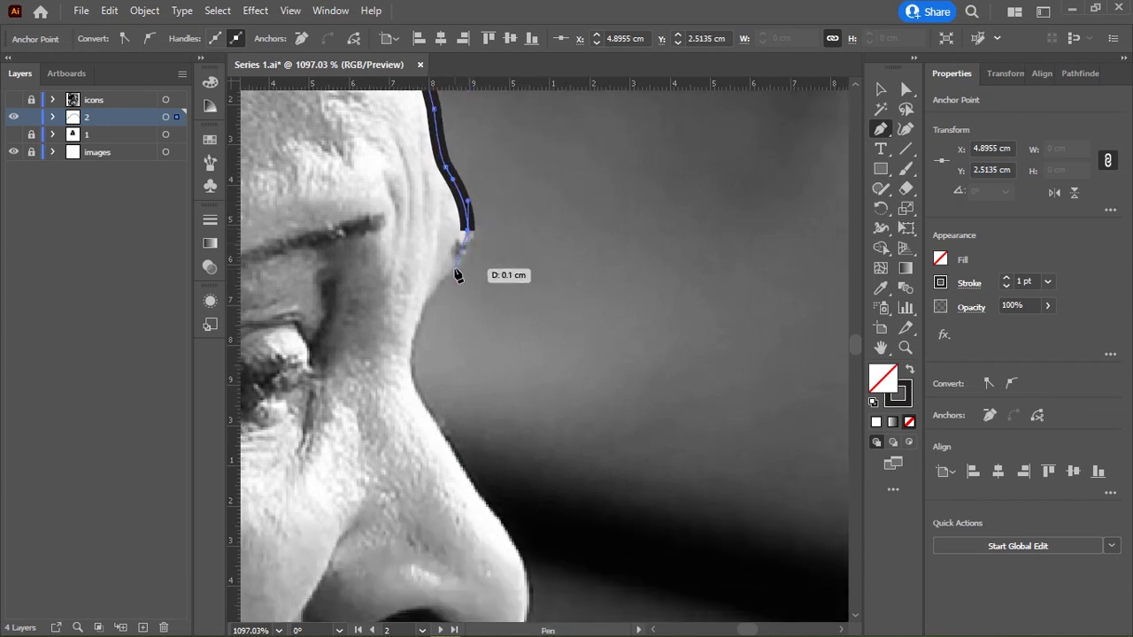
Step: Curve the outline down the nose bridge toward the nose tip
{"action": "left_click_drag", "start_coordinate": [396, 339], "coordinate": [396, 340]}
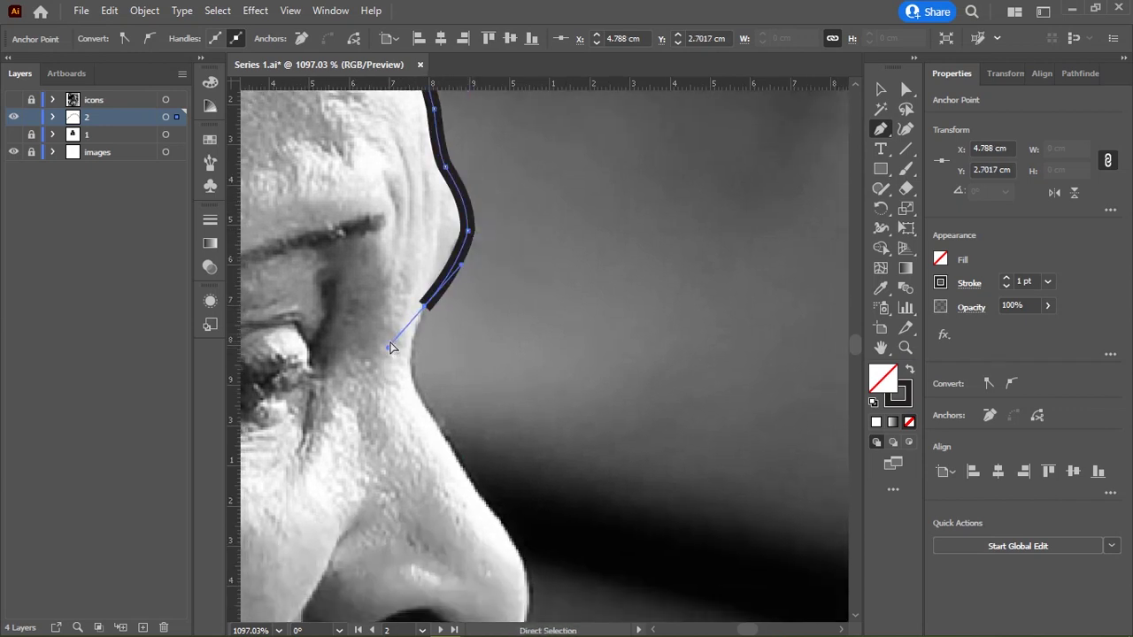
{"action": "mouse_move", "coordinate": [475, 239]}
{"action": "left_mouse_down"}
{"action": "mouse_move", "coordinate": [448, 286]}
{"action": "mouse_move", "coordinate": [440, 248]}
{"action": "left_mouse_up"}
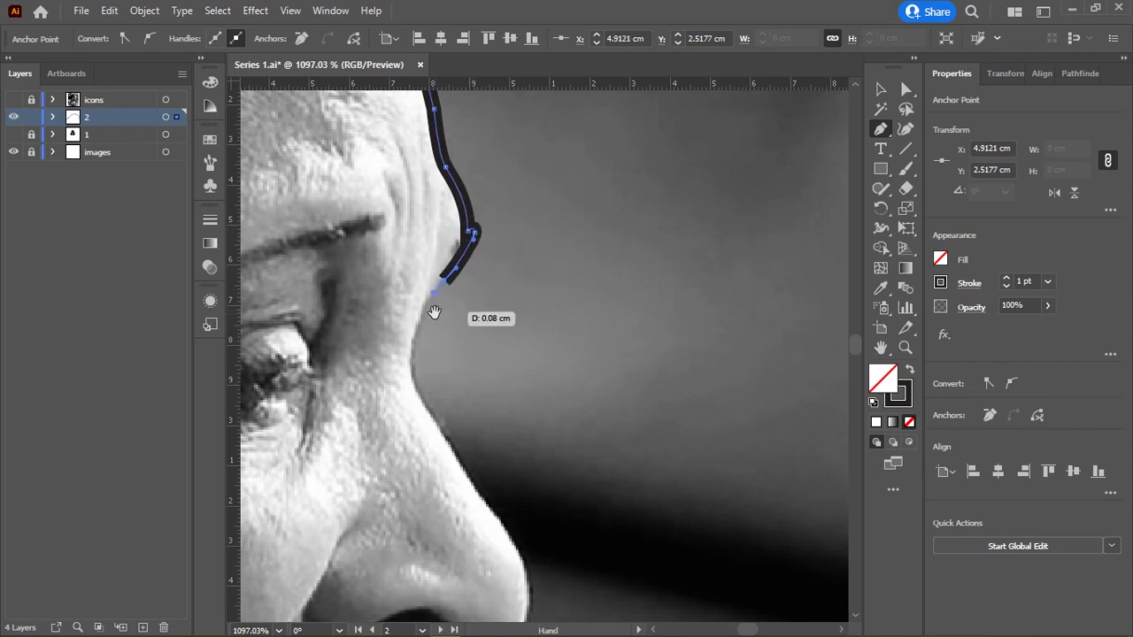
{"action": "scroll", "coordinate": [426, 304], "scroll_direction": "down", "scroll_amount": 3}
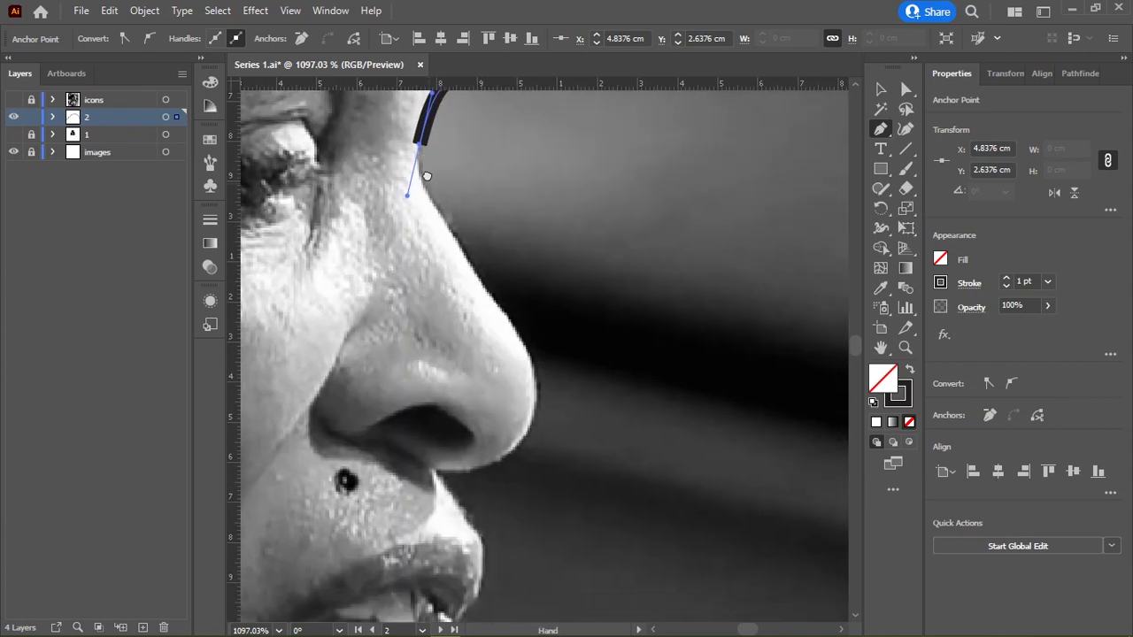
{"action": "left_click_drag", "start_coordinate": [406, 186], "coordinate": [409, 139]}
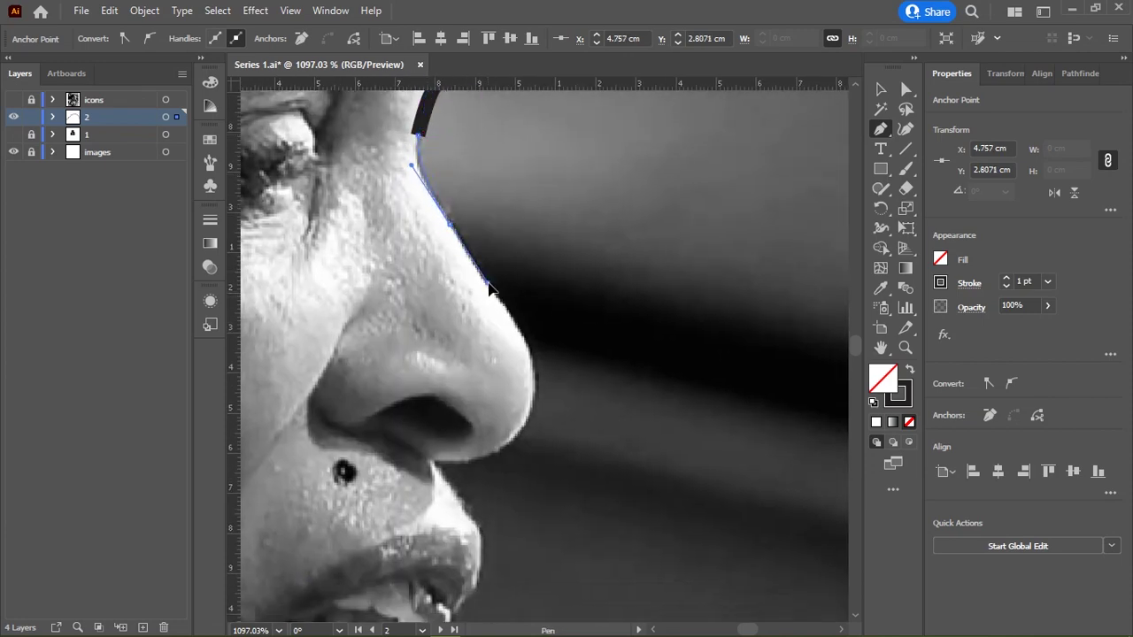
{"action": "left_click", "coordinate": [496, 297]}
{"action": "left_click_drag", "start_coordinate": [514, 341], "coordinate": [424, 144]}
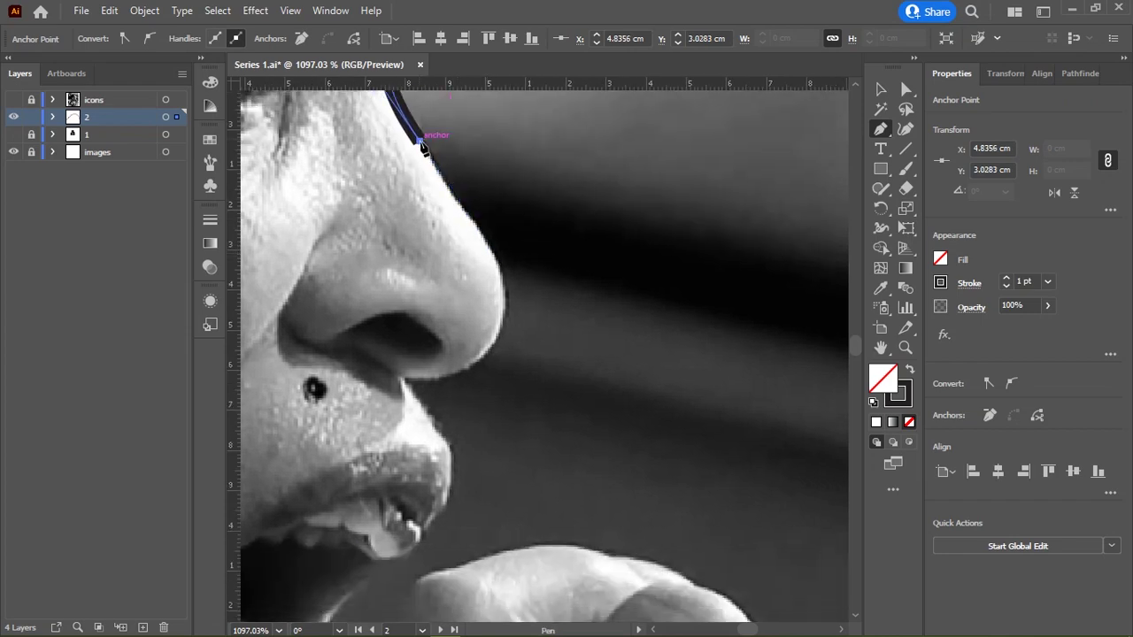
{"action": "left_click_drag", "start_coordinate": [482, 239], "coordinate": [529, 164]}
Step: Trace around the nose tip and under the nostril down to the upper lip
{"action": "left_click", "coordinate": [550, 239]}
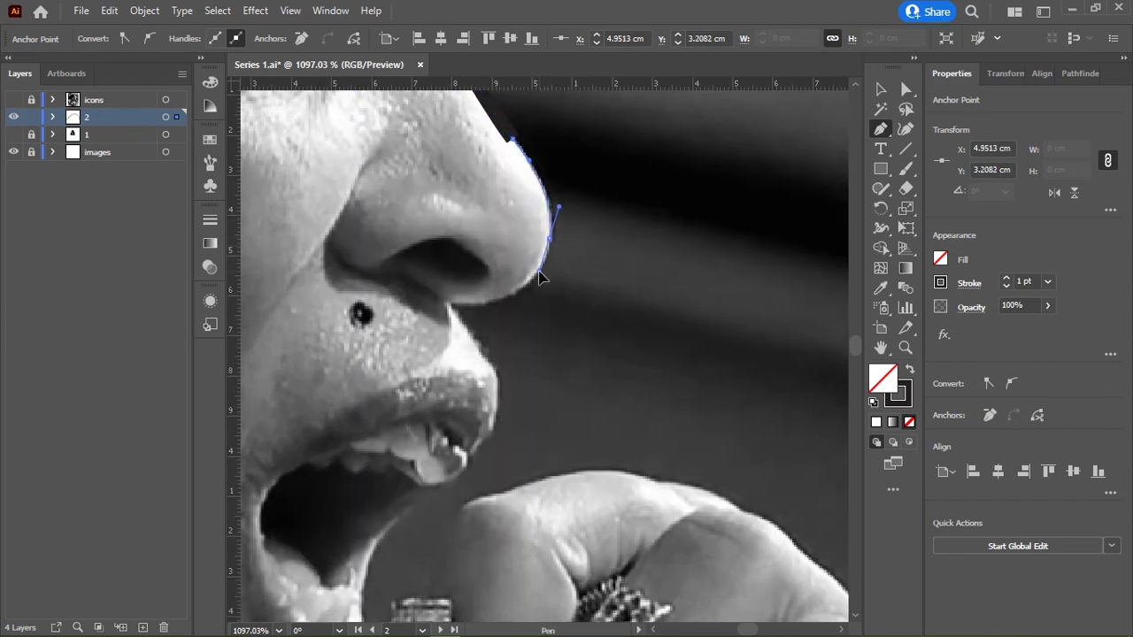
{"action": "left_click", "coordinate": [543, 276]}
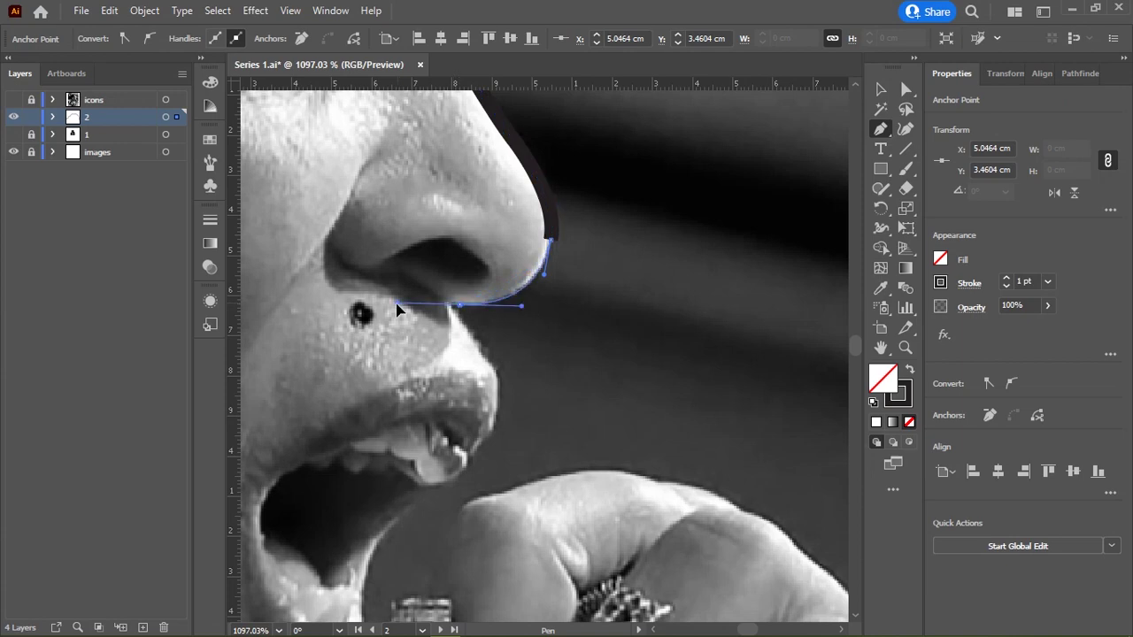
{"action": "left_click_drag", "start_coordinate": [460, 304], "coordinate": [397, 310]}
{"action": "left_click", "coordinate": [449, 306]}
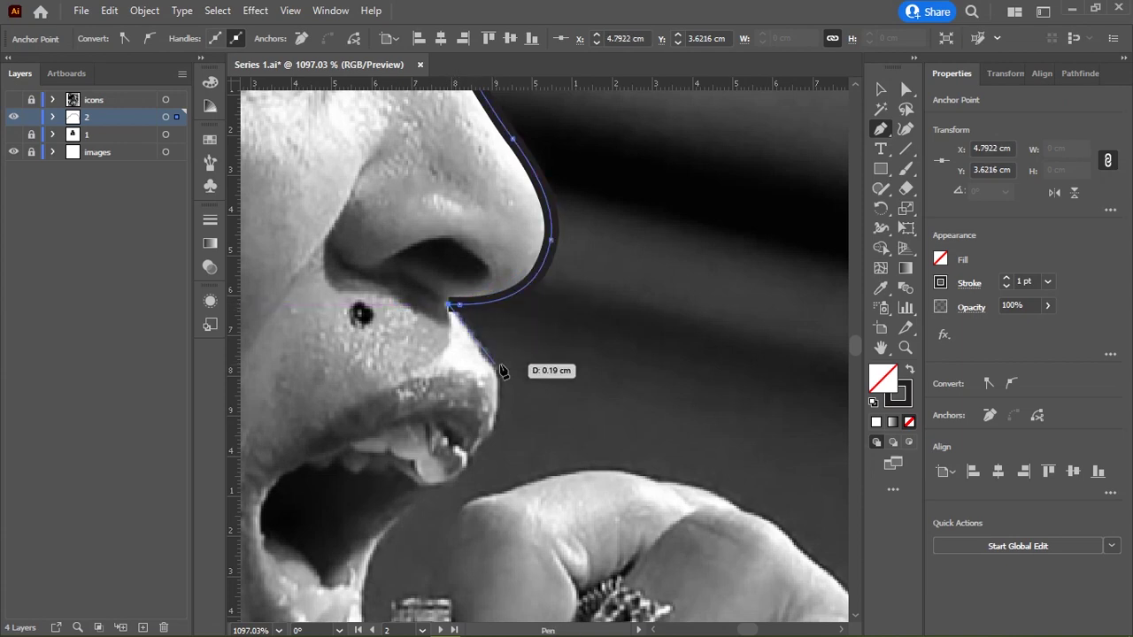
{"action": "left_click_drag", "start_coordinate": [491, 370], "coordinate": [496, 376]}
{"action": "left_click_drag", "start_coordinate": [492, 422], "coordinate": [485, 452]}
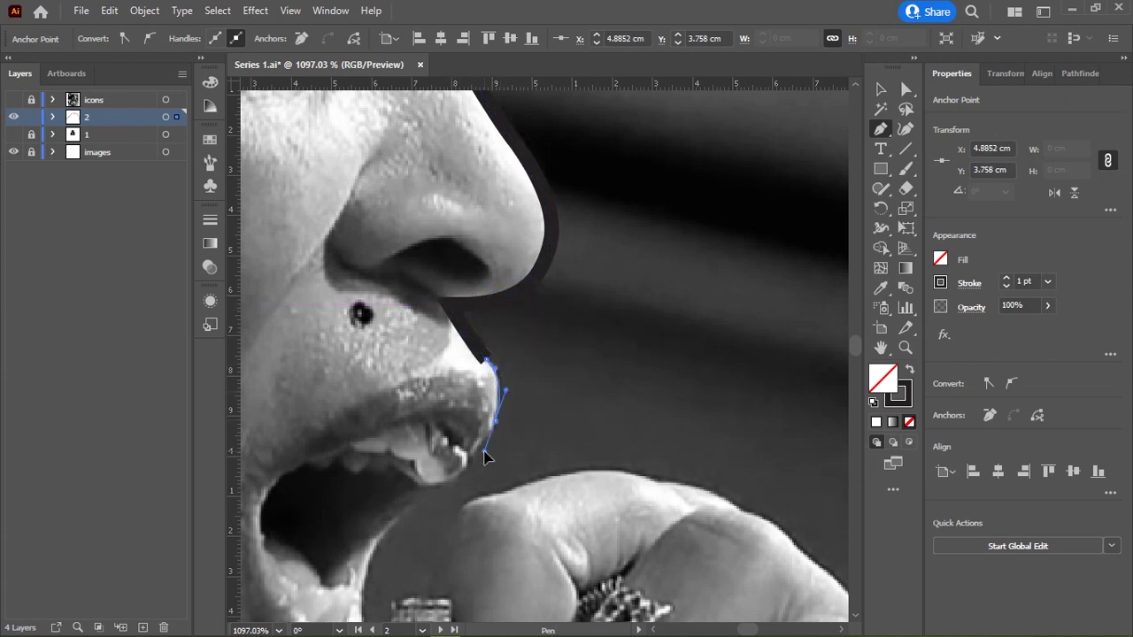
Step: Continue the outline past the lips, under the chin and toward the neck
{"action": "scroll", "coordinate": [507, 440], "scroll_direction": "down", "scroll_amount": 5}
{"action": "left_click_drag", "start_coordinate": [505, 257], "coordinate": [499, 186]}
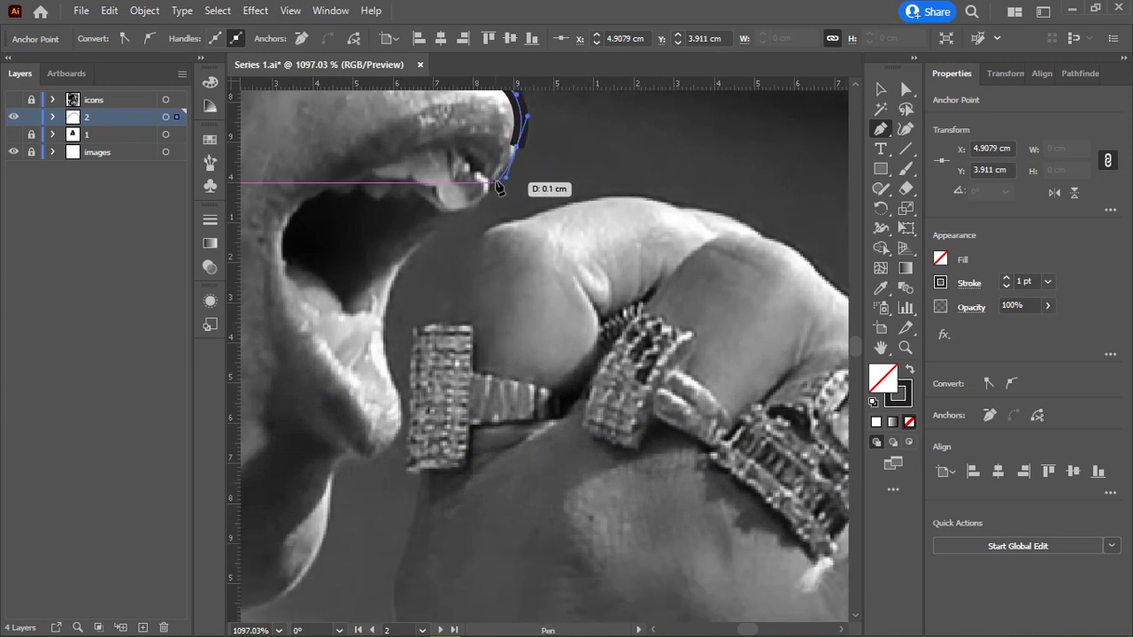
{"action": "left_click_drag", "start_coordinate": [434, 233], "coordinate": [466, 197]}
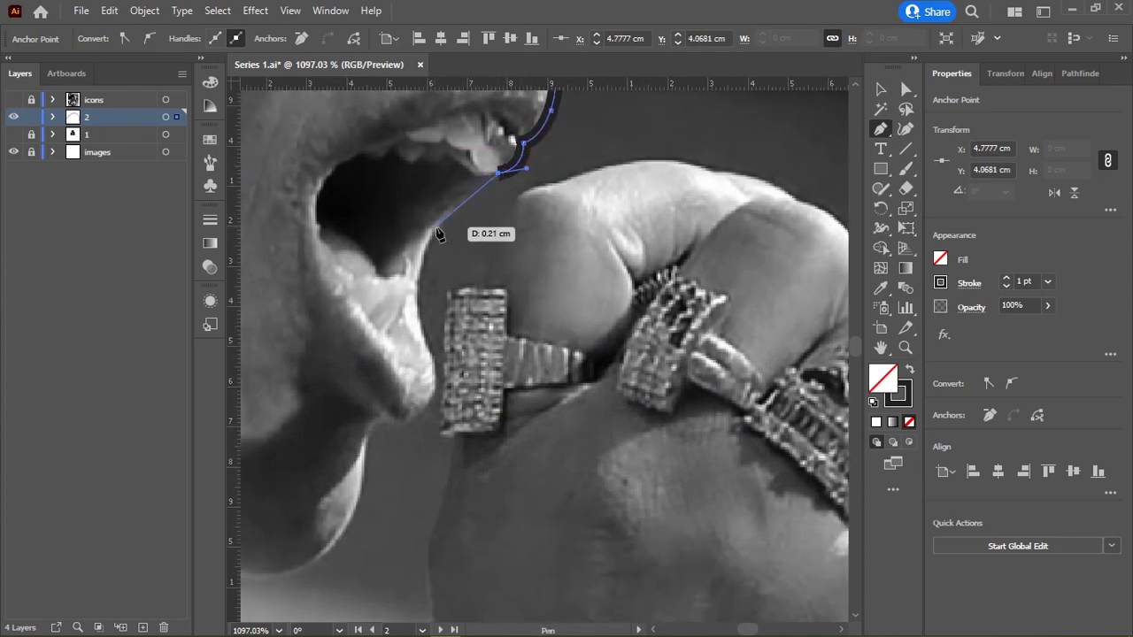
{"action": "scroll", "coordinate": [427, 251], "scroll_direction": "down", "scroll_amount": 3}
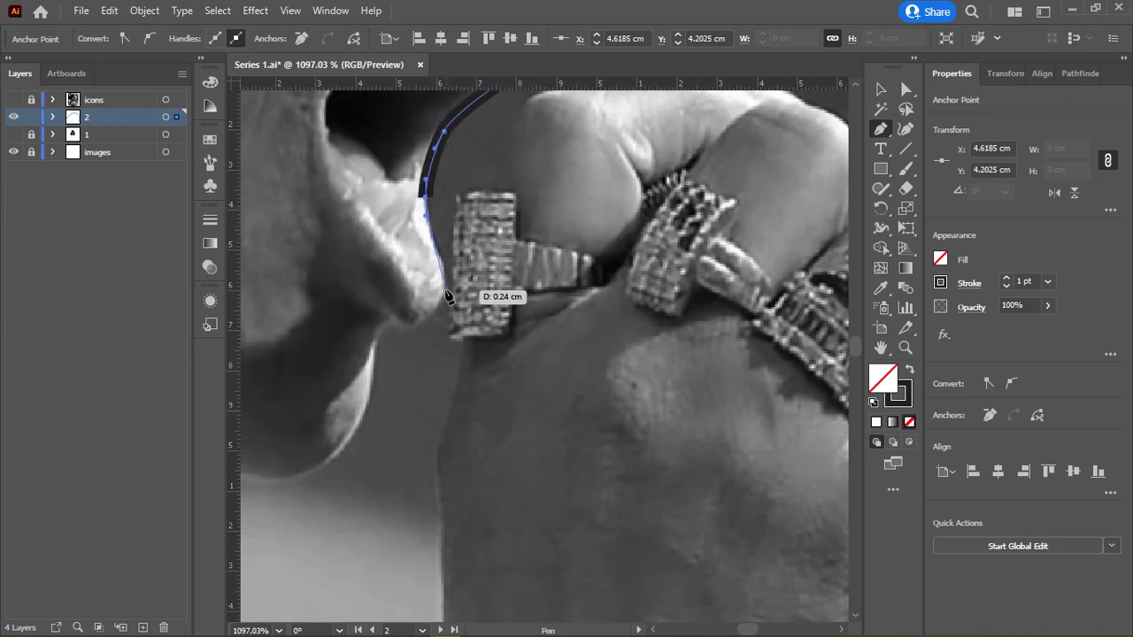
{"action": "mouse_move", "coordinate": [496, 191]}
{"action": "left_mouse_down"}
{"action": "mouse_move", "coordinate": [511, 212]}
{"action": "mouse_move", "coordinate": [511, 260]}
{"action": "mouse_move", "coordinate": [468, 271]}
{"action": "mouse_move", "coordinate": [447, 340]}
{"action": "mouse_move", "coordinate": [503, 241]}
{"action": "left_mouse_up"}
{"action": "scroll", "coordinate": [447, 340], "scroll_direction": "down", "scroll_amount": 3}
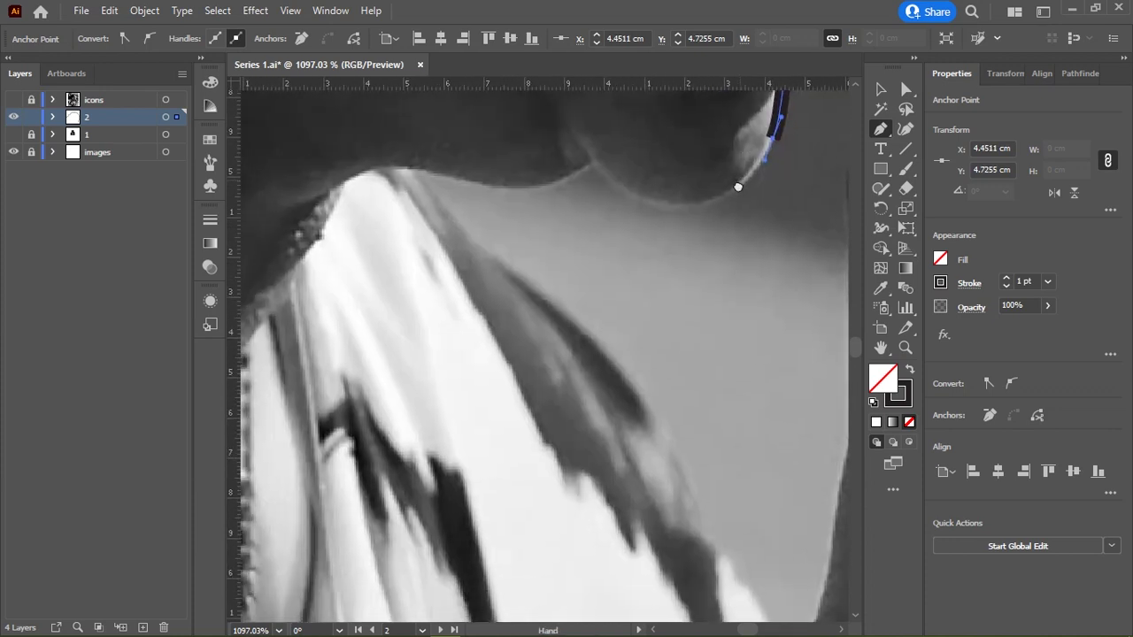
{"action": "left_click_drag", "start_coordinate": [319, 223], "coordinate": [519, 281]}
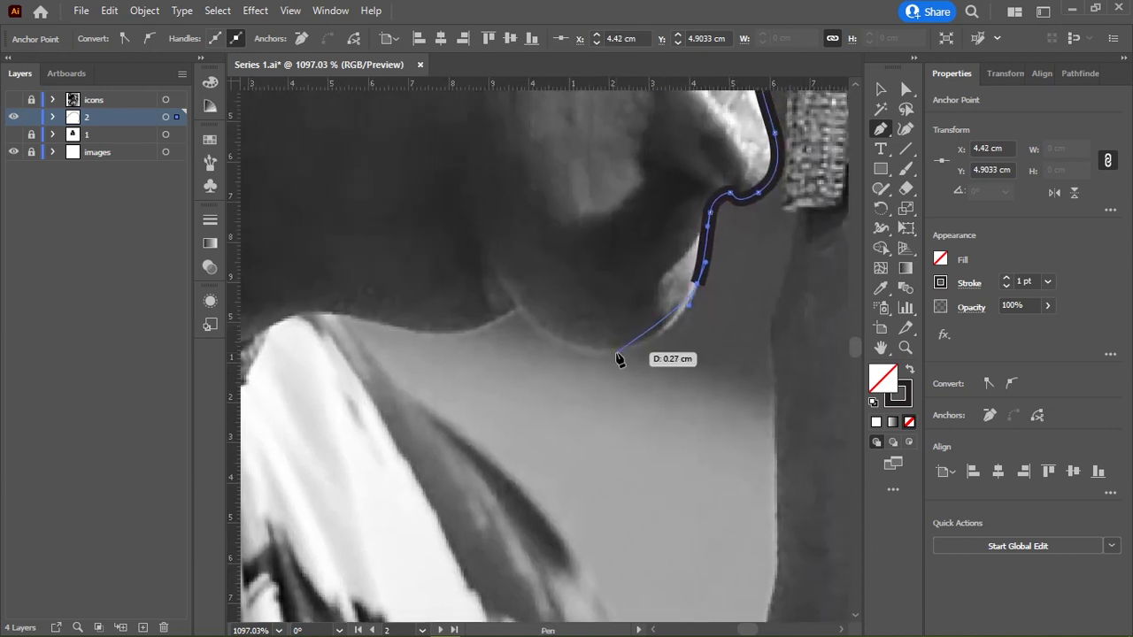
{"action": "left_click_drag", "start_coordinate": [619, 358], "coordinate": [559, 360]}
{"action": "left_click_drag", "start_coordinate": [517, 309], "coordinate": [458, 246]}
{"action": "scroll", "coordinate": [518, 309], "scroll_direction": "down", "scroll_amount": 3}
Step: Extend the outline along the neckline and collar past the bracelet to the arm edge
{"action": "left_click", "coordinate": [532, 329]}
{"action": "scroll", "coordinate": [531, 329], "scroll_direction": "down", "scroll_amount": 3}
{"action": "left_click_drag", "start_coordinate": [519, 266], "coordinate": [569, 344]}
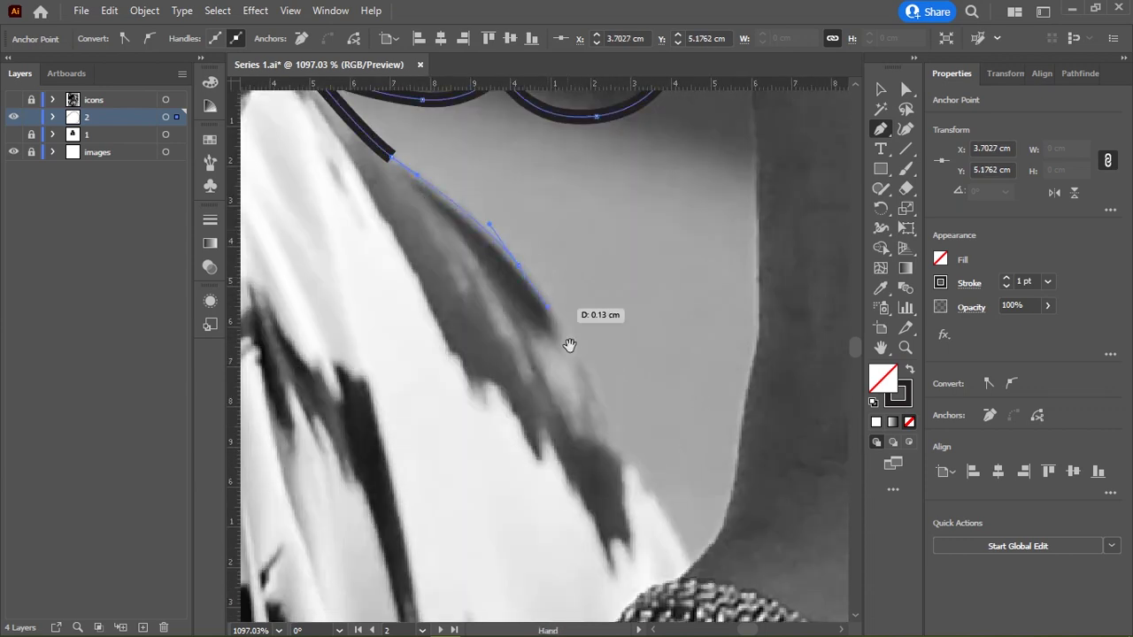
{"action": "scroll", "coordinate": [569, 344], "scroll_direction": "down", "scroll_amount": 2}
{"action": "left_click_drag", "start_coordinate": [603, 400], "coordinate": [607, 411]}
{"action": "scroll", "coordinate": [639, 292], "scroll_direction": "down", "scroll_amount": 2}
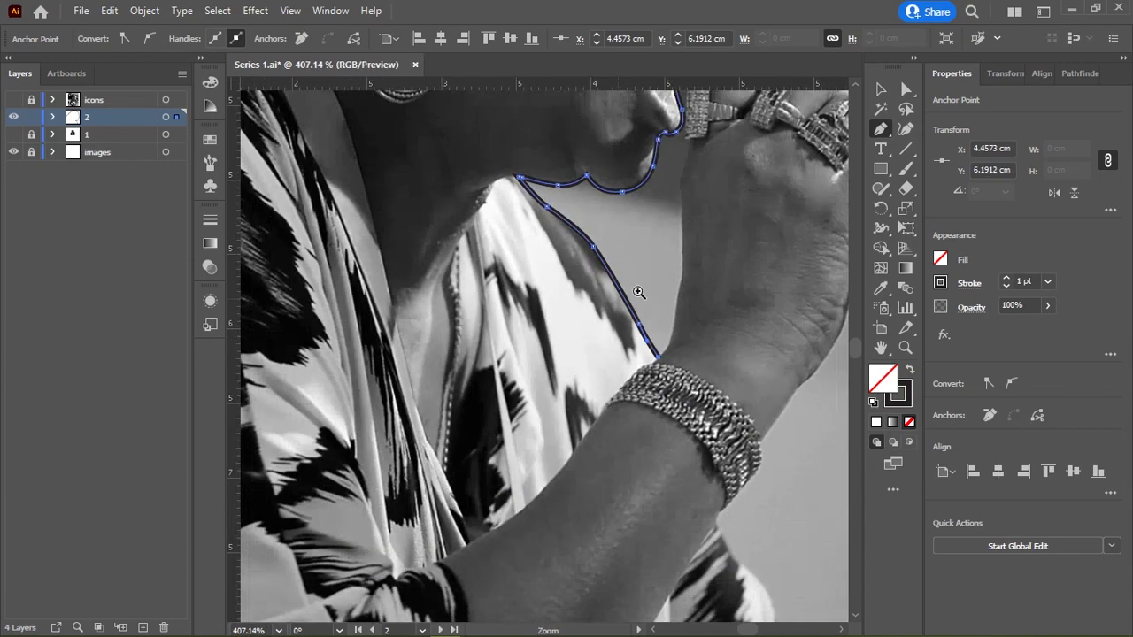
{"action": "scroll", "coordinate": [638, 292], "scroll_direction": "down", "scroll_amount": 3}
{"action": "scroll", "coordinate": [633, 305], "scroll_direction": "up", "scroll_amount": 2}
{"action": "scroll", "coordinate": [629, 319], "scroll_direction": "up", "scroll_amount": 3}
{"action": "scroll", "coordinate": [626, 330], "scroll_direction": "up", "scroll_amount": 4}
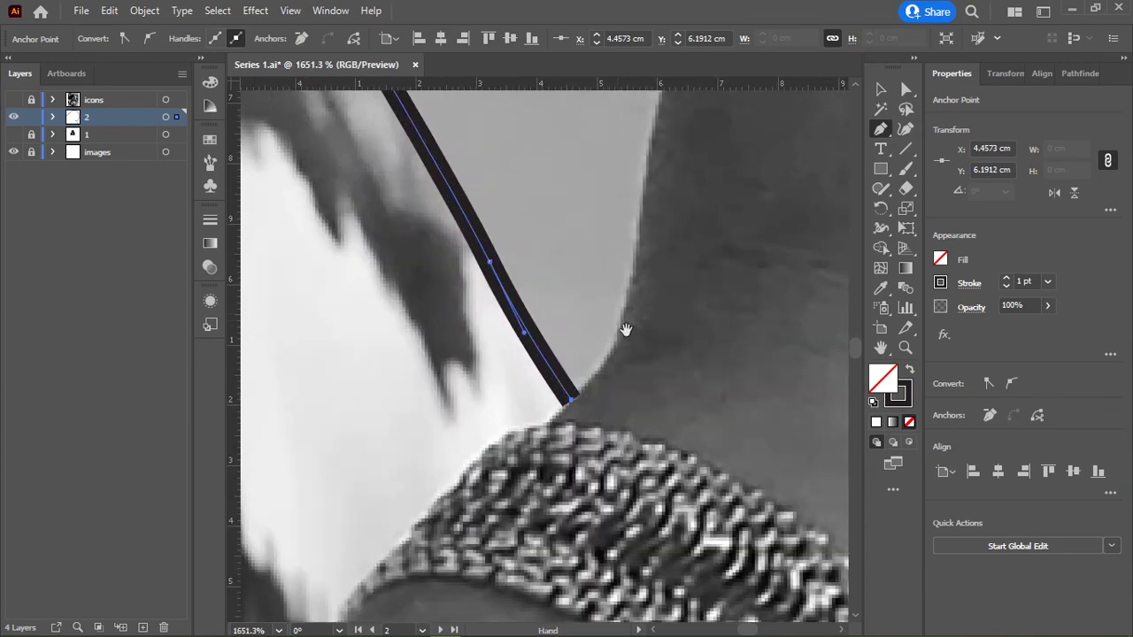
{"action": "left_click_drag", "start_coordinate": [620, 328], "coordinate": [627, 294]}
{"action": "scroll", "coordinate": [567, 356], "scroll_direction": "up", "scroll_amount": 5}
{"action": "scroll", "coordinate": [531, 354], "scroll_direction": "right", "scroll_amount": 2}
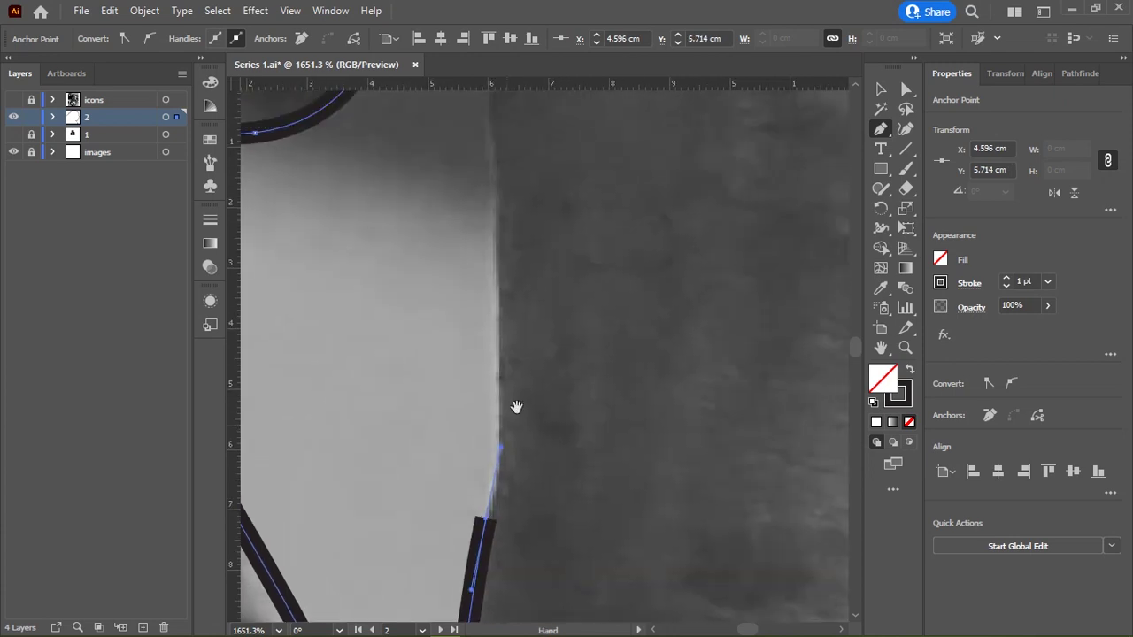
Step: Trace up the arm edge to the ring's top-left corner
{"action": "left_click", "coordinate": [486, 374]}
{"action": "scroll", "coordinate": [486, 375], "scroll_direction": "up", "scroll_amount": 3}
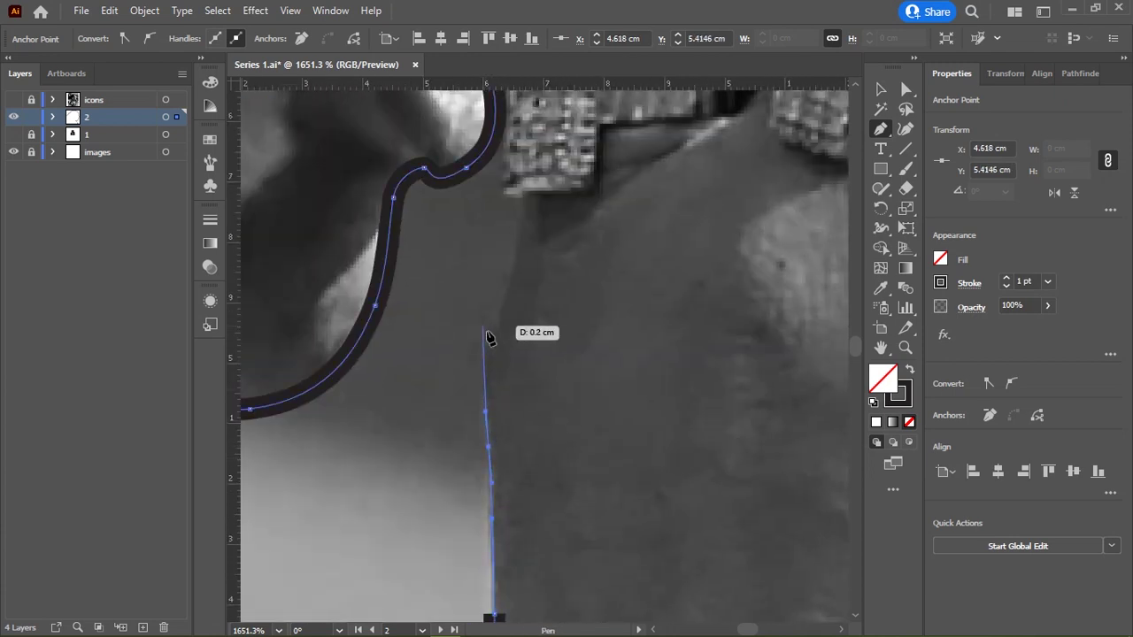
{"action": "left_click", "coordinate": [489, 329]}
{"action": "scroll", "coordinate": [496, 310], "scroll_direction": "up", "scroll_amount": 3}
{"action": "scroll", "coordinate": [496, 310], "scroll_direction": "right", "scroll_amount": 1}
{"action": "left_click", "coordinate": [471, 381]}
{"action": "mouse_move", "coordinate": [470, 363]}
{"action": "left_mouse_down"}
{"action": "mouse_move", "coordinate": [454, 328]}
{"action": "mouse_move", "coordinate": [458, 371]}
{"action": "mouse_move", "coordinate": [450, 367]}
{"action": "left_mouse_up"}
{"action": "left_click", "coordinate": [462, 143]}
{"action": "scroll", "coordinate": [462, 150], "scroll_direction": "up", "scroll_amount": 3}
{"action": "scroll", "coordinate": [462, 150], "scroll_direction": "right", "scroll_amount": 1}
{"action": "scroll", "coordinate": [449, 265], "scroll_direction": "down", "scroll_amount": 1}
{"action": "scroll", "coordinate": [450, 266], "scroll_direction": "right", "scroll_amount": 1}
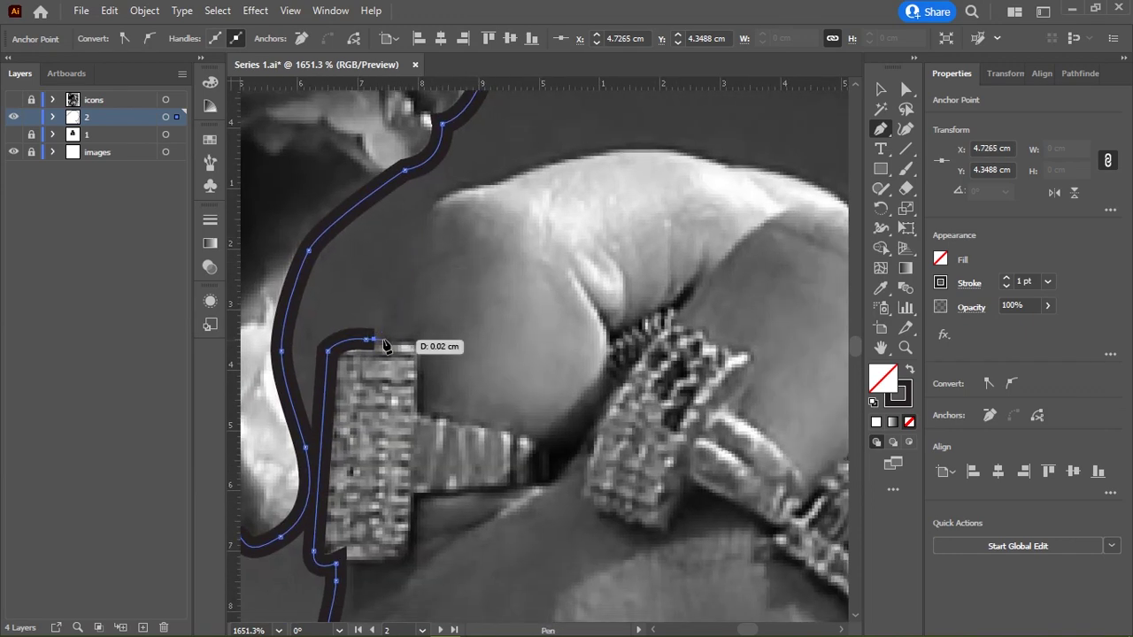
Step: Trace from the ring edge onto the finger's top edge
{"action": "left_click", "coordinate": [419, 257]}
{"action": "left_click_drag", "start_coordinate": [452, 192], "coordinate": [481, 185]}
{"action": "scroll", "coordinate": [481, 185], "scroll_direction": "up", "scroll_amount": 1}
{"action": "scroll", "coordinate": [480, 185], "scroll_direction": "right", "scroll_amount": 1}
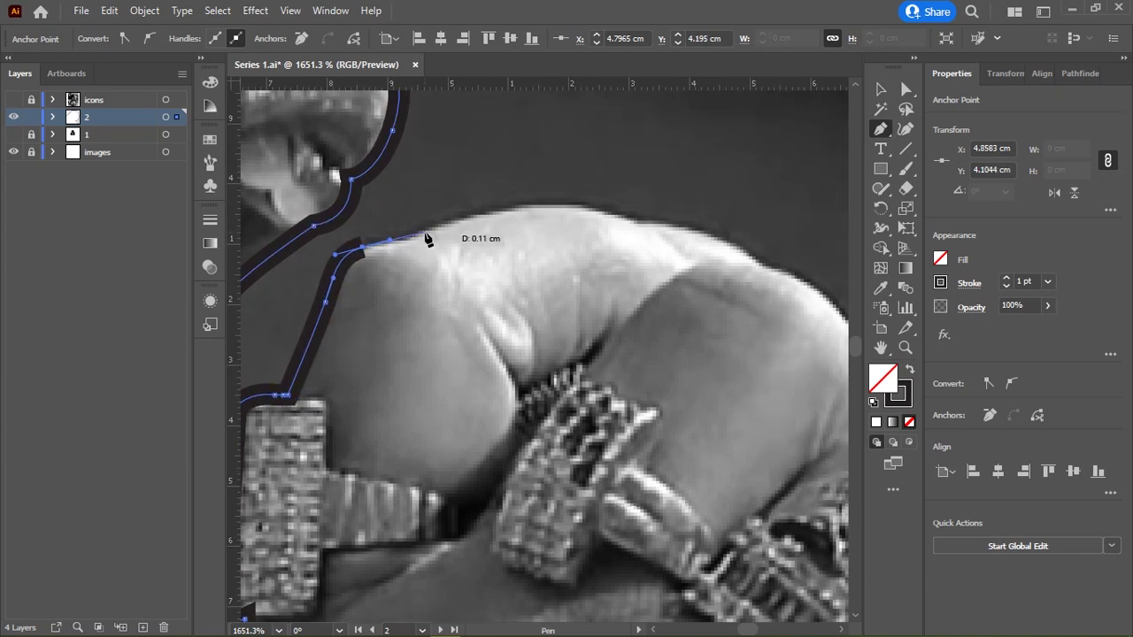
{"action": "left_click", "coordinate": [584, 208]}
{"action": "scroll", "coordinate": [532, 221], "scroll_direction": "right", "scroll_amount": 2}
{"action": "left_click", "coordinate": [445, 242]}
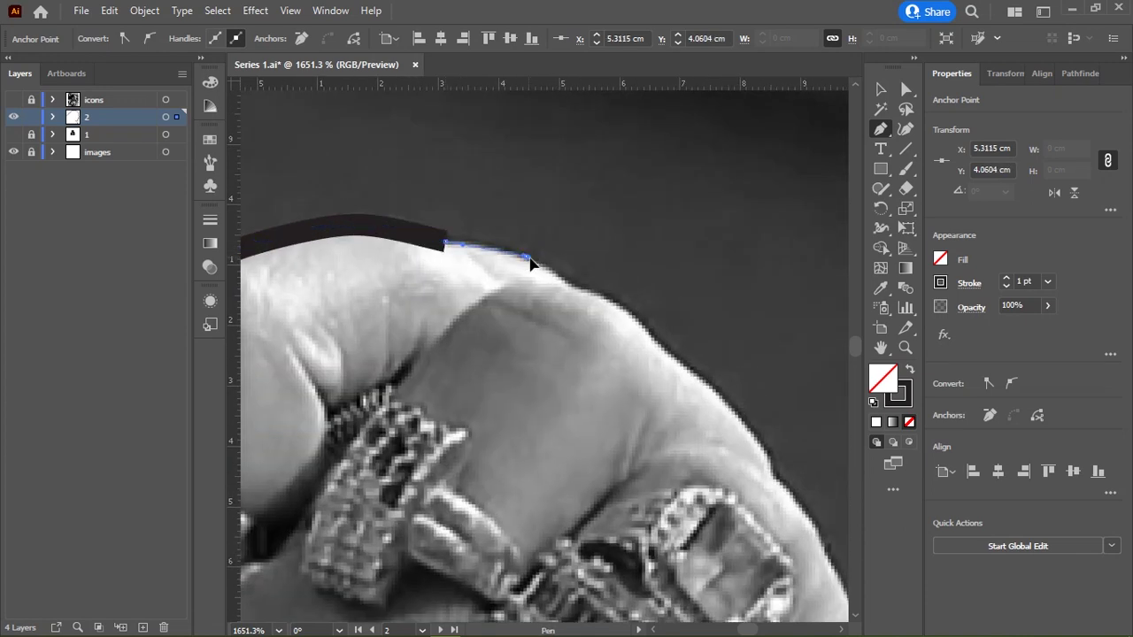
{"action": "left_click_drag", "start_coordinate": [526, 259], "coordinate": [546, 266]}
{"action": "left_click", "coordinate": [576, 294]}
Step: Continue the outline along the finger and its knuckle edge
{"action": "scroll", "coordinate": [576, 265], "scroll_direction": "down", "scroll_amount": 2}
{"action": "scroll", "coordinate": [576, 265], "scroll_direction": "right", "scroll_amount": 2}
{"action": "left_click", "coordinate": [507, 225]}
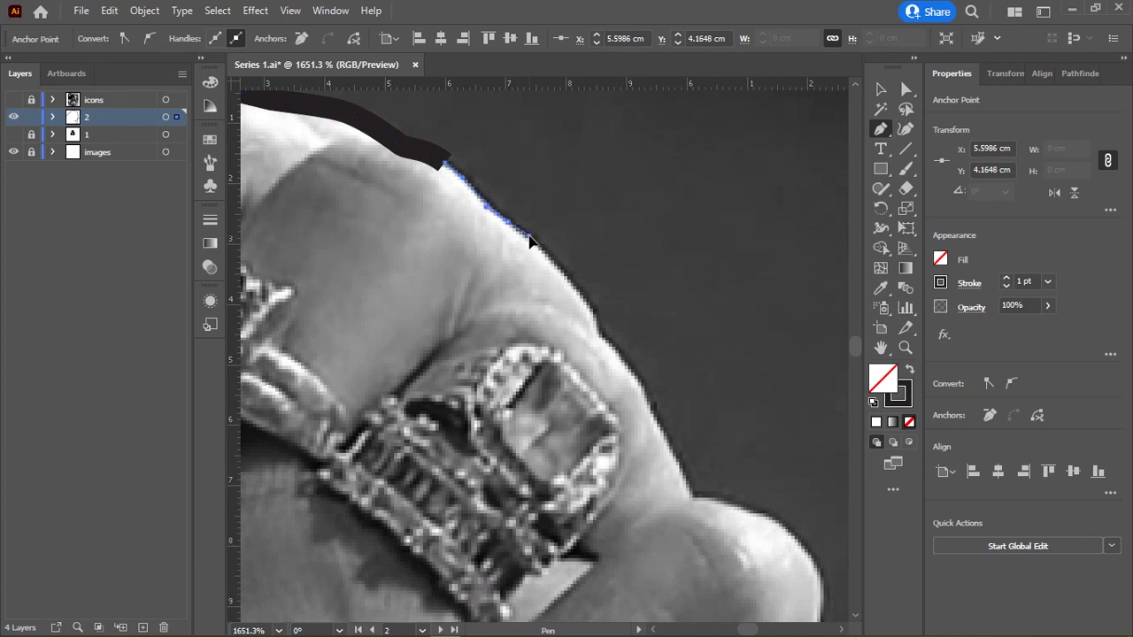
{"action": "left_click", "coordinate": [591, 309]}
{"action": "scroll", "coordinate": [597, 328], "scroll_direction": "down", "scroll_amount": 2}
{"action": "scroll", "coordinate": [598, 327], "scroll_direction": "right", "scroll_amount": 1}
{"action": "left_click", "coordinate": [575, 254]}
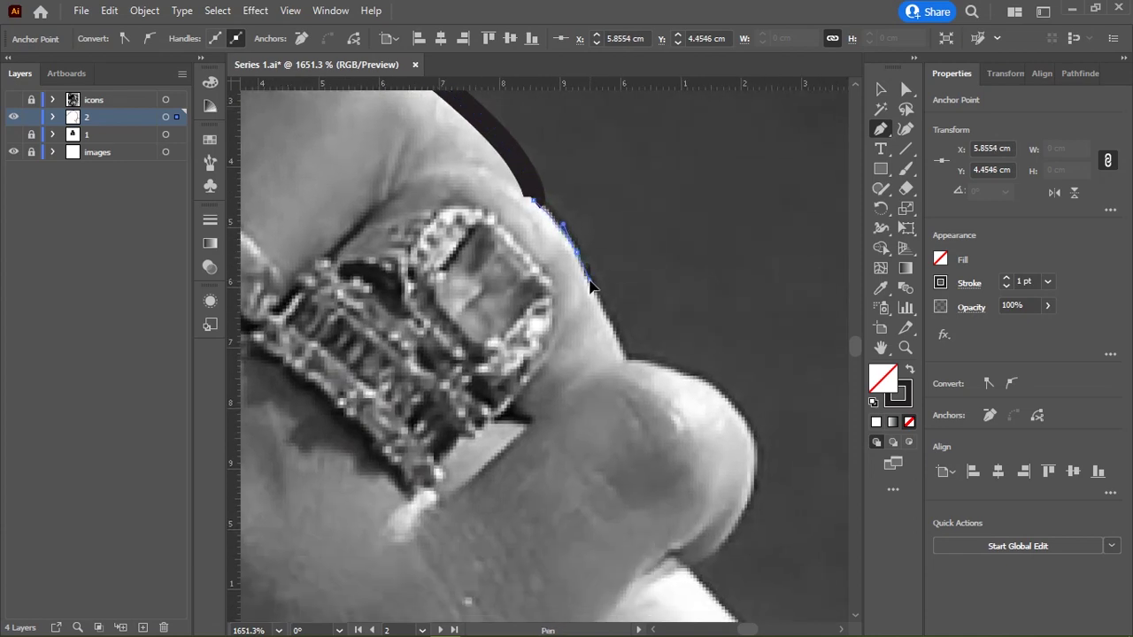
Step: Wrap the outline around the fingertip down to where it meets the microphone
{"action": "left_click", "coordinate": [629, 361]}
{"action": "scroll", "coordinate": [630, 354], "scroll_direction": "down", "scroll_amount": 2}
{"action": "left_click", "coordinate": [646, 285]}
{"action": "left_click", "coordinate": [674, 302]}
{"action": "left_click", "coordinate": [698, 330]}
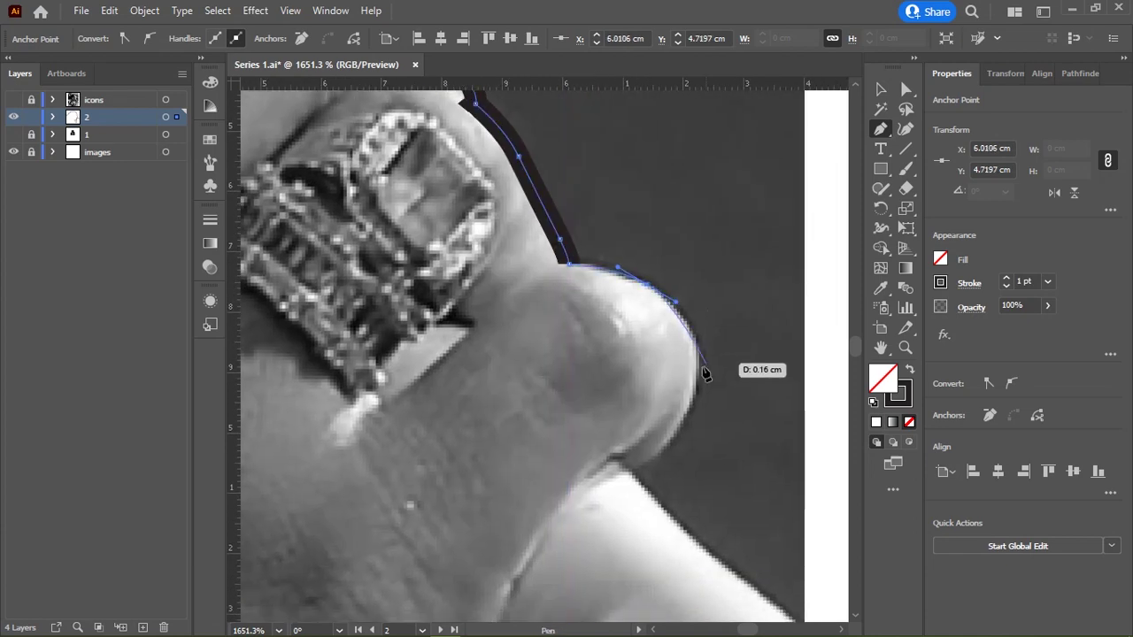
{"action": "left_click", "coordinate": [698, 357]}
{"action": "left_click", "coordinate": [698, 390]}
{"action": "mouse_move", "coordinate": [650, 469]}
{"action": "left_mouse_down"}
{"action": "mouse_move", "coordinate": [613, 292]}
{"action": "mouse_move", "coordinate": [528, 318]}
{"action": "left_mouse_up"}
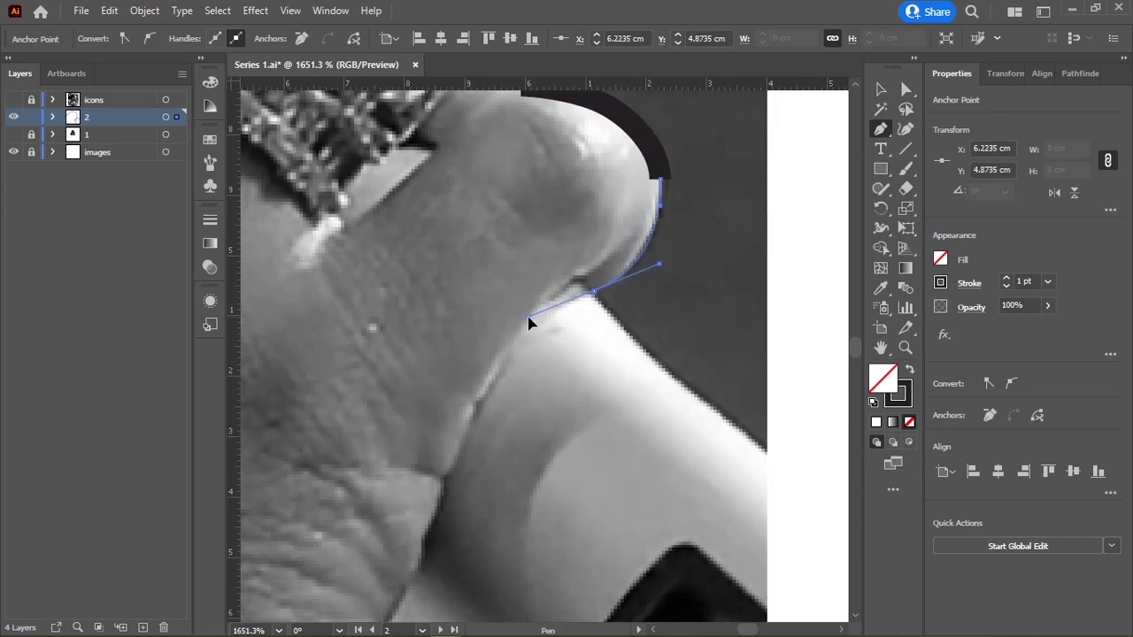
{"action": "left_click", "coordinate": [595, 302]}
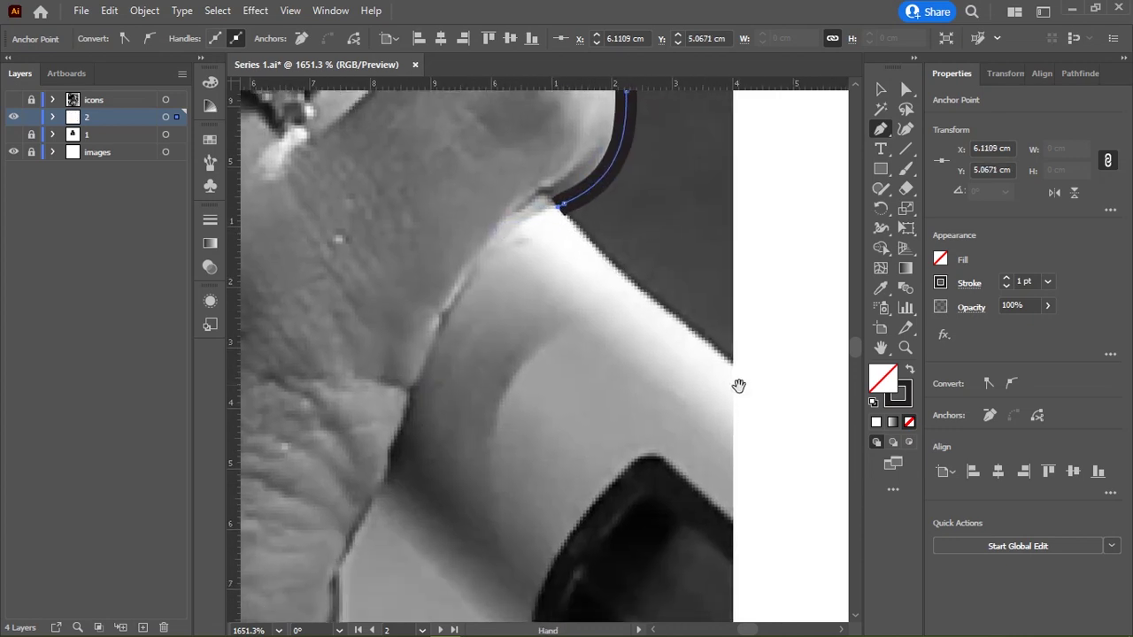
{"action": "scroll", "coordinate": [678, 354], "scroll_direction": "down", "scroll_amount": 5}
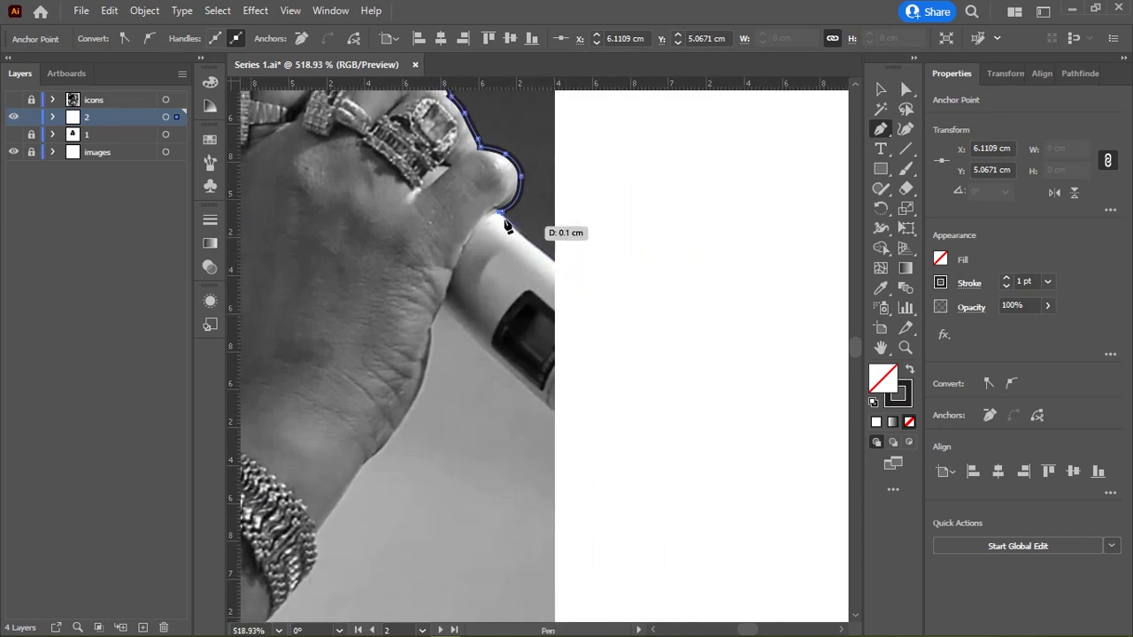
Step: Trace both corners of the microphone end and back along its underside
{"action": "left_click", "coordinate": [603, 299]}
{"action": "left_click", "coordinate": [574, 429]}
{"action": "left_click", "coordinate": [547, 405]}
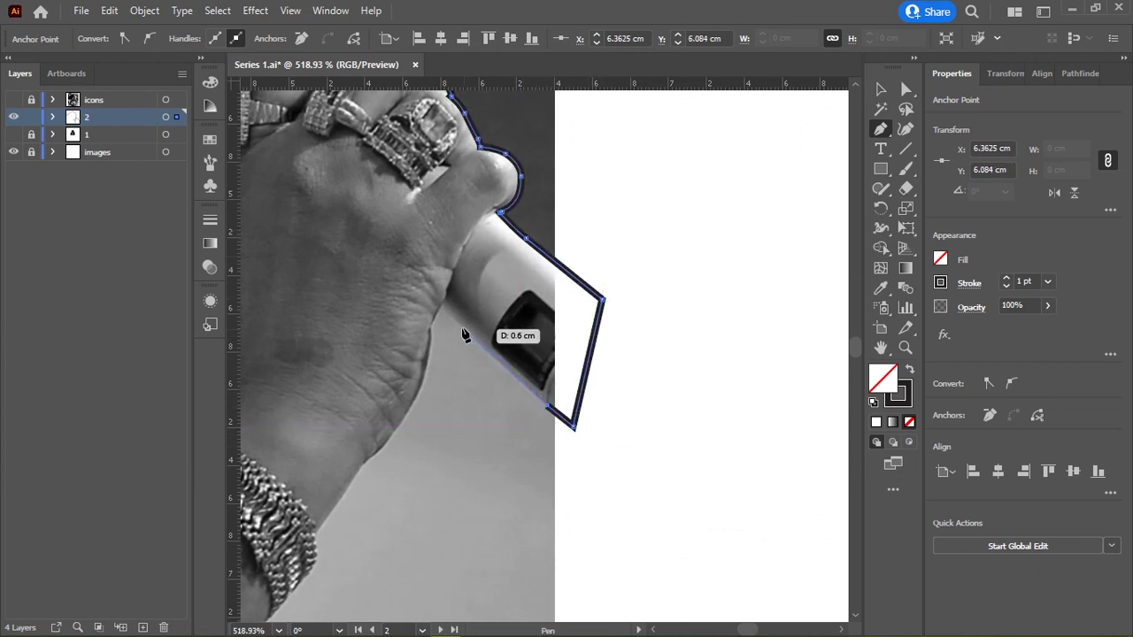
{"action": "scroll", "coordinate": [636, 267], "scroll_direction": "up", "scroll_amount": 5}
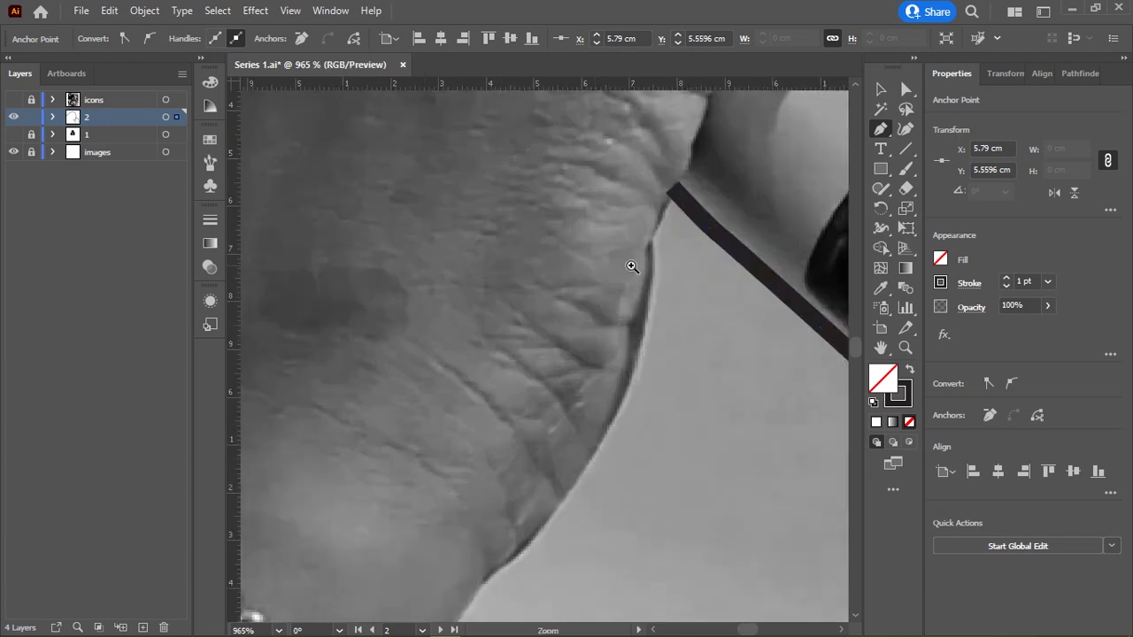
{"action": "scroll", "coordinate": [682, 200], "scroll_direction": "down", "scroll_amount": 2}
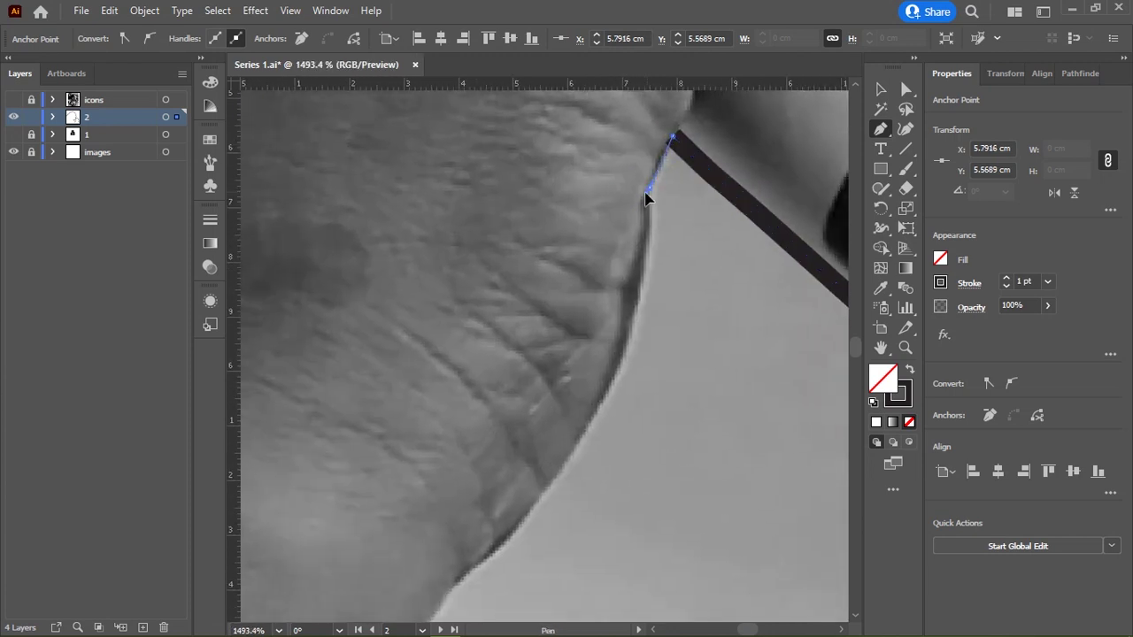
Step: Run the outline down the hand edge and wrist to where the bracelet begins
{"action": "mouse_move", "coordinate": [650, 198]}
{"action": "left_mouse_down"}
{"action": "mouse_move", "coordinate": [640, 283]}
{"action": "mouse_move", "coordinate": [630, 168]}
{"action": "mouse_move", "coordinate": [585, 289]}
{"action": "left_mouse_up"}
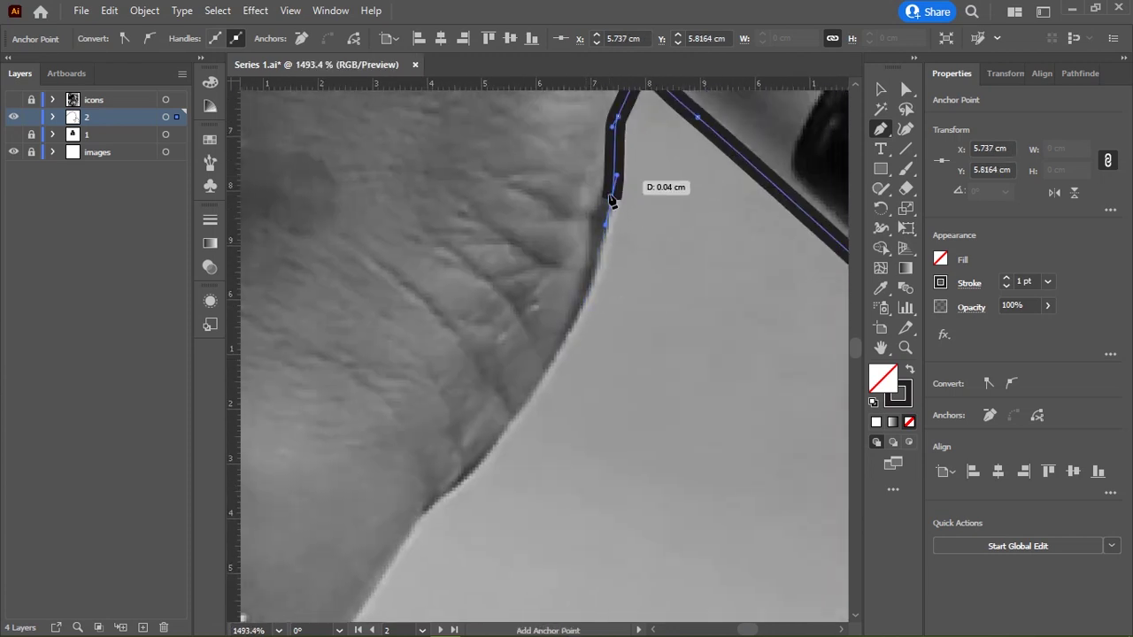
{"action": "left_click_drag", "start_coordinate": [540, 393], "coordinate": [609, 288]}
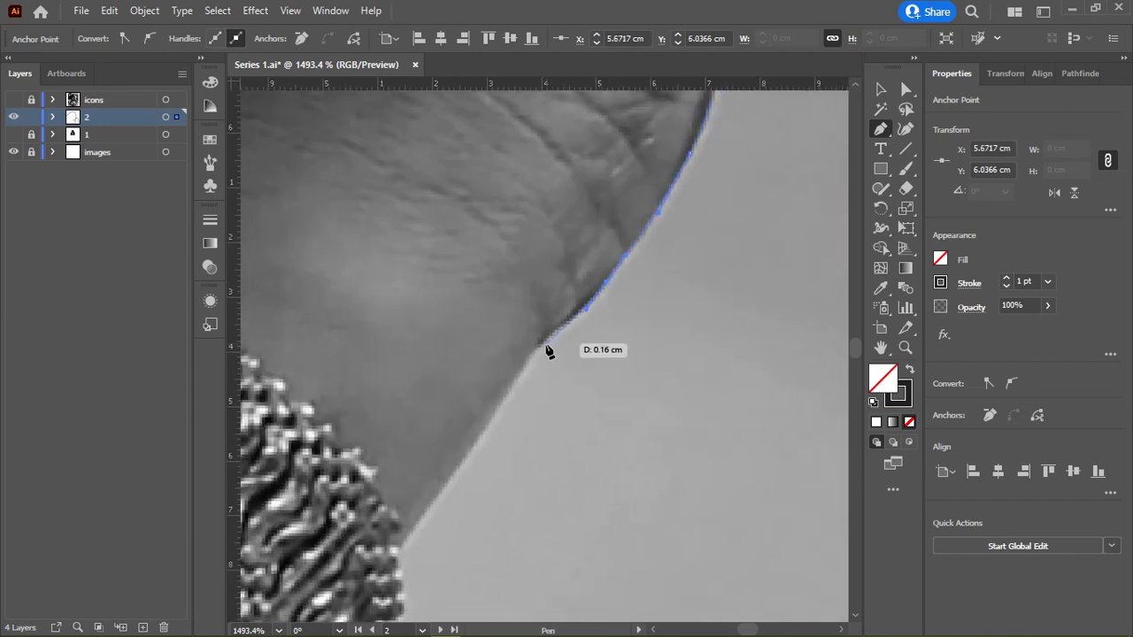
{"action": "left_click", "coordinate": [536, 354]}
{"action": "left_click", "coordinate": [471, 455]}
{"action": "left_click_drag", "start_coordinate": [425, 536], "coordinate": [549, 313]}
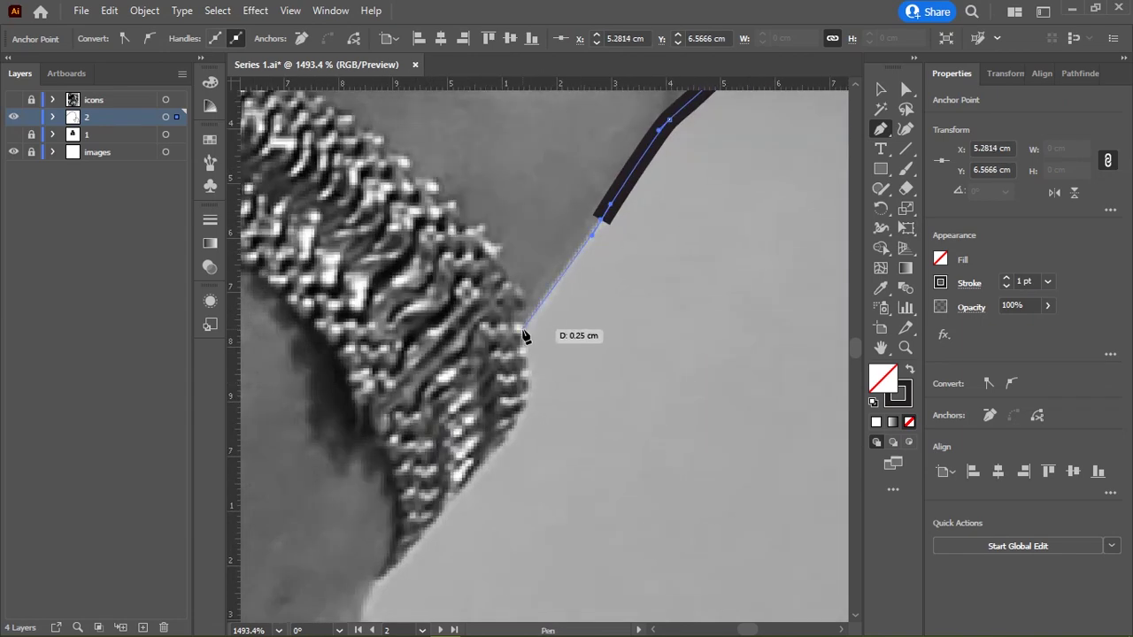
{"action": "left_click", "coordinate": [524, 337]}
{"action": "scroll", "coordinate": [567, 301], "scroll_direction": "down", "scroll_amount": 5}
{"action": "scroll", "coordinate": [520, 374], "scroll_direction": "up", "scroll_amount": 3}
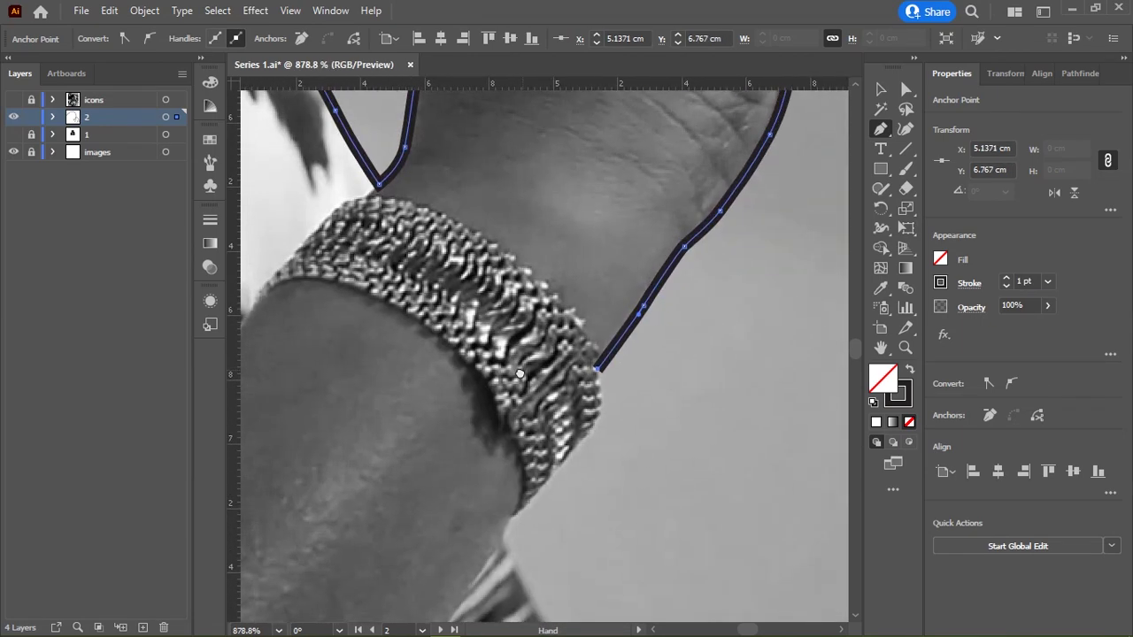
{"action": "scroll", "coordinate": [519, 374], "scroll_direction": "up", "scroll_amount": 2}
{"action": "scroll", "coordinate": [587, 328], "scroll_direction": "up", "scroll_amount": 1}
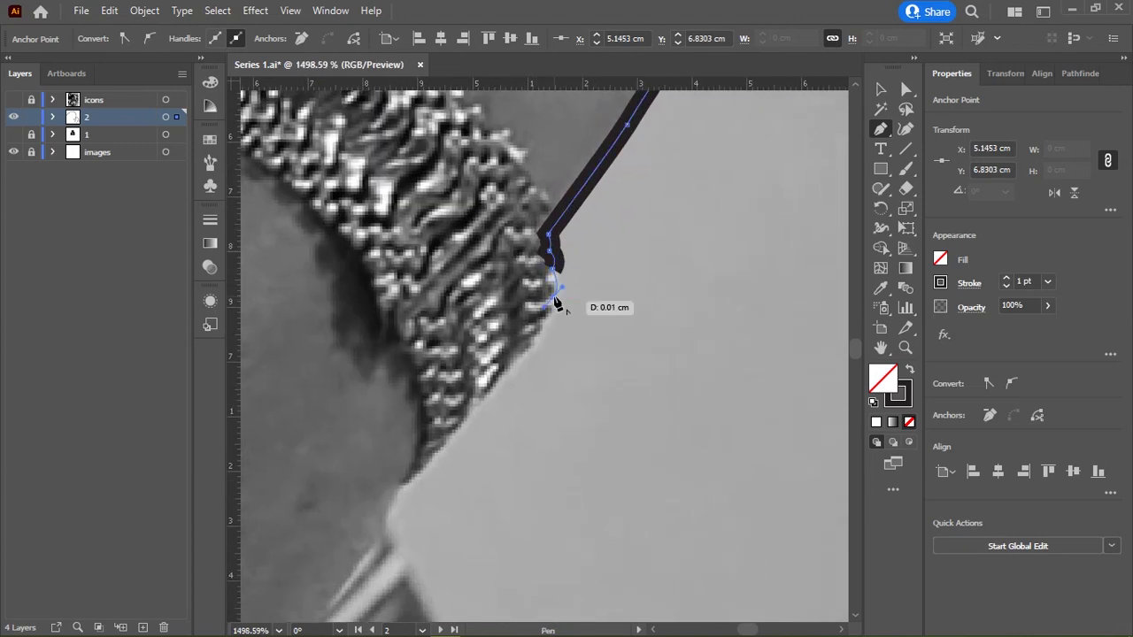
Step: Curve the outline around the bracelet edge onto the forearm
{"action": "left_click_drag", "start_coordinate": [556, 303], "coordinate": [548, 324]}
{"action": "left_click", "coordinate": [528, 357], "text": "ctrl"}
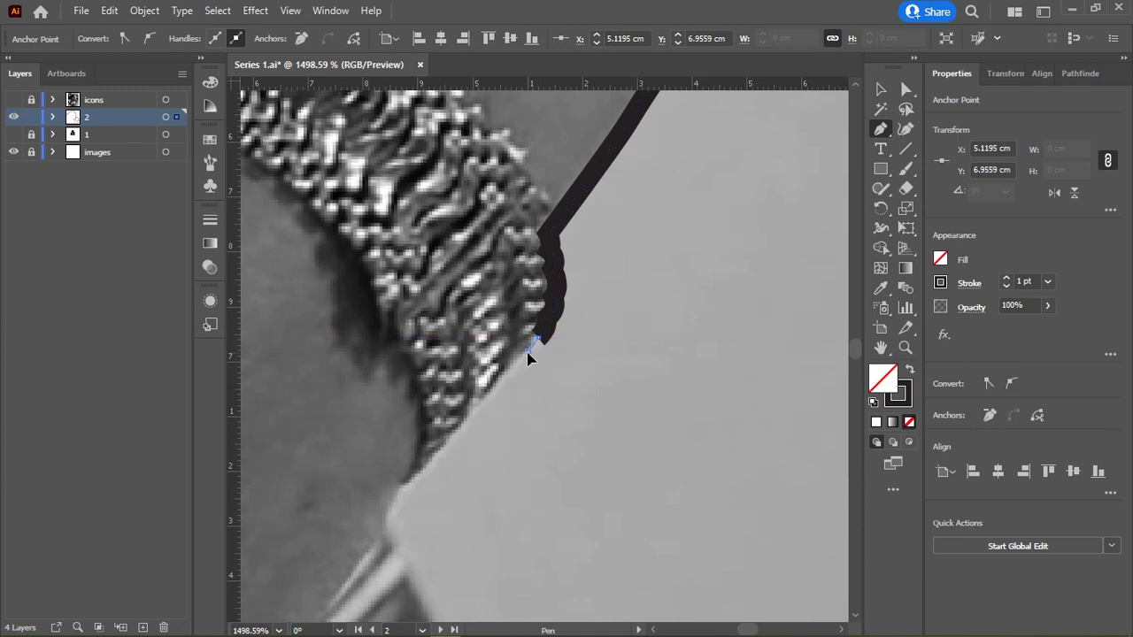
{"action": "left_click", "coordinate": [486, 396]}
{"action": "left_click_drag", "start_coordinate": [452, 435], "coordinate": [449, 442]}
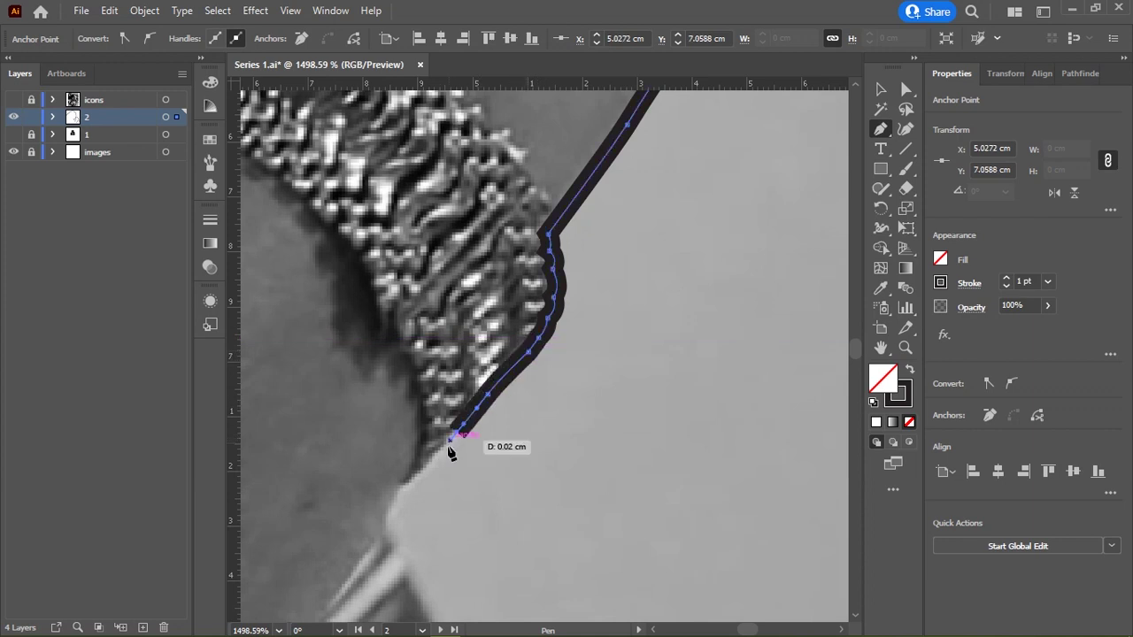
{"action": "left_click_drag", "start_coordinate": [416, 483], "coordinate": [407, 482]}
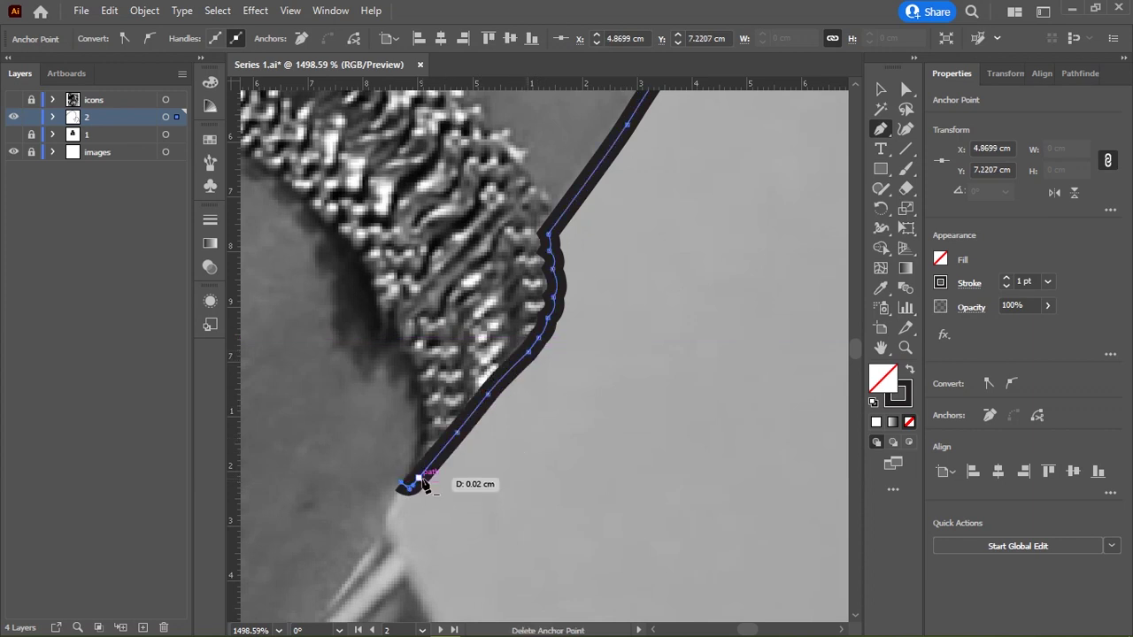
{"action": "scroll", "coordinate": [523, 278], "scroll_direction": "down", "scroll_amount": 3}
{"action": "scroll", "coordinate": [466, 304], "scroll_direction": "up", "scroll_amount": 2}
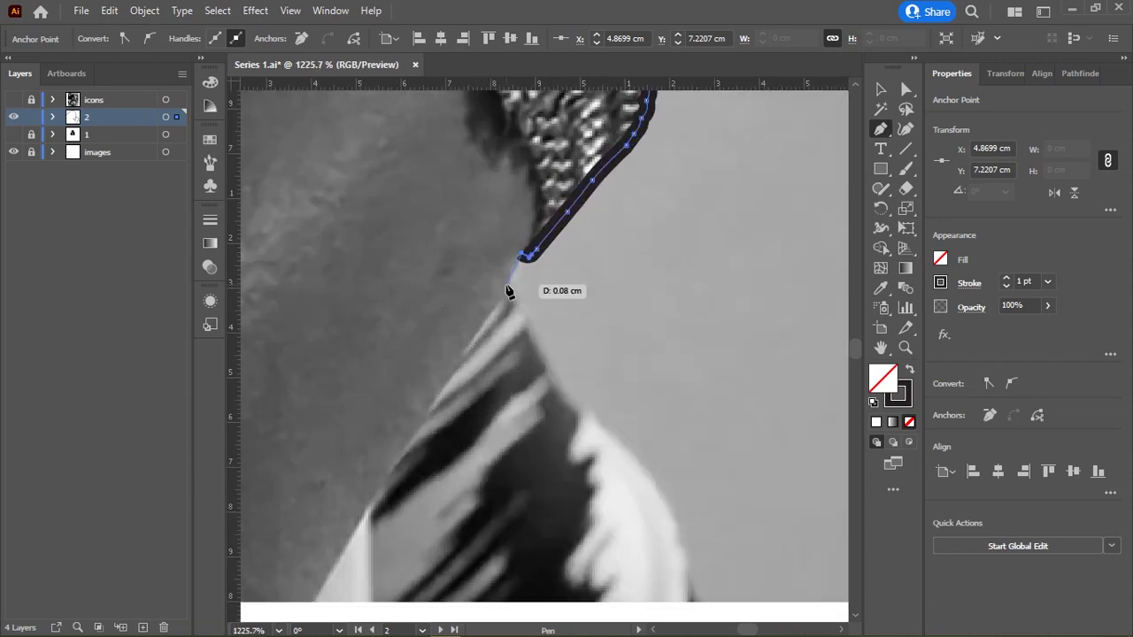
Step: Continue along the forearm and blouse down past the photo's bottom edge
{"action": "left_click_drag", "start_coordinate": [509, 292], "coordinate": [507, 285]}
{"action": "left_click", "coordinate": [528, 323]}
{"action": "left_click", "coordinate": [540, 349]}
{"action": "scroll", "coordinate": [613, 434], "scroll_direction": "down", "scroll_amount": 3}
{"action": "left_click_drag", "start_coordinate": [561, 360], "coordinate": [567, 366]}
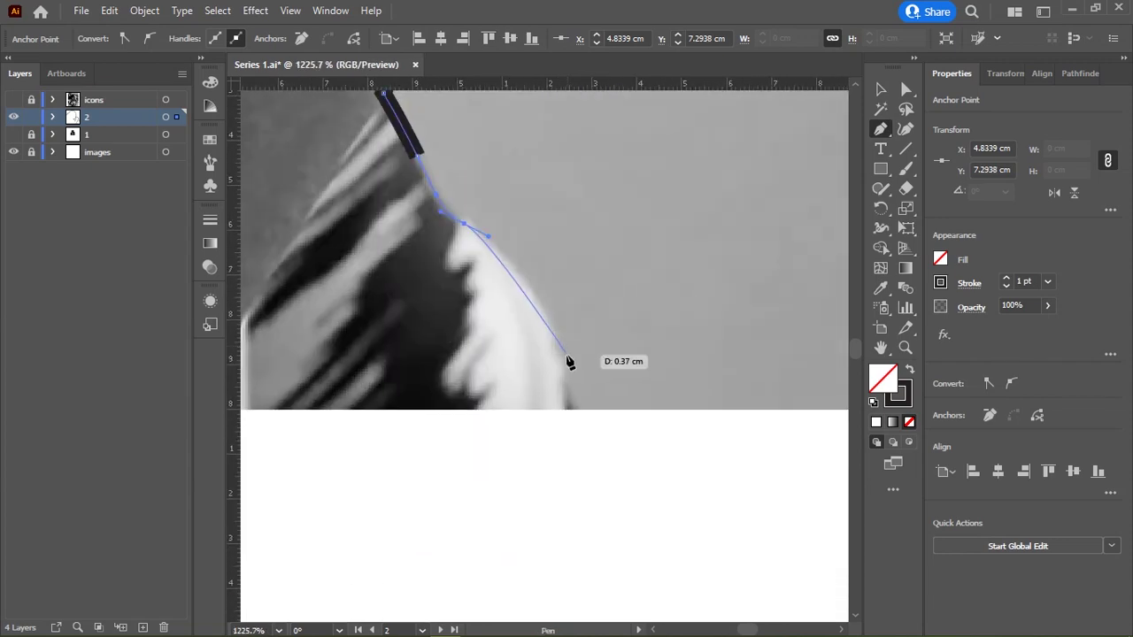
{"action": "scroll", "coordinate": [445, 379], "scroll_direction": "down", "scroll_amount": 3}
{"action": "scroll", "coordinate": [445, 379], "scroll_direction": "down", "scroll_amount": 3}
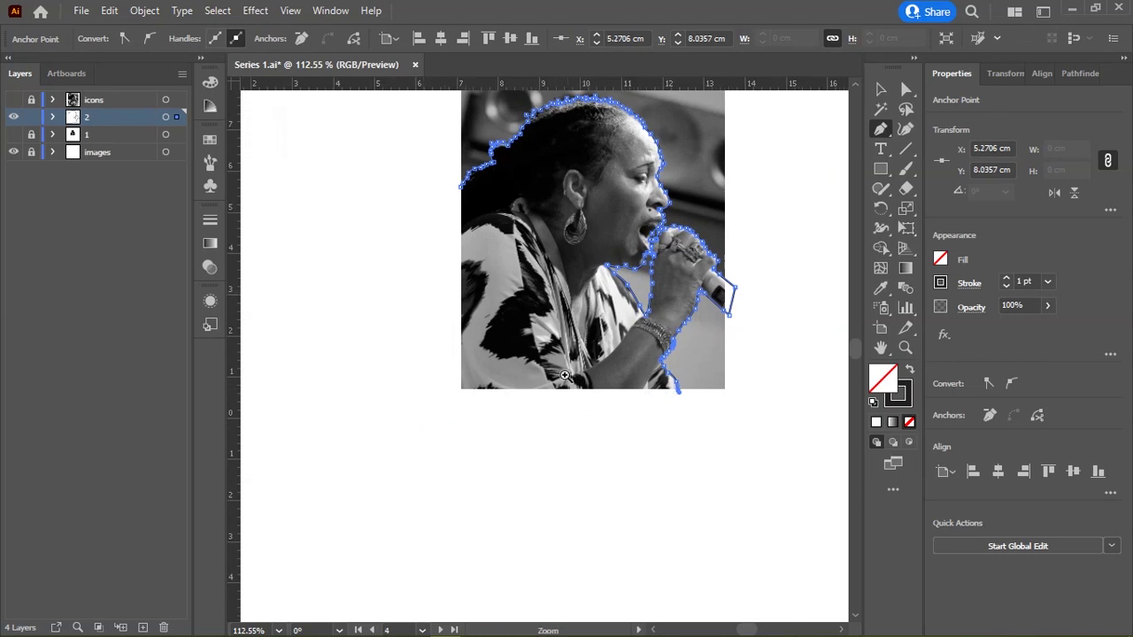
{"action": "scroll", "coordinate": [655, 337], "scroll_direction": "up", "scroll_amount": 3}
{"action": "scroll", "coordinate": [675, 339], "scroll_direction": "up", "scroll_amount": 3}
{"action": "scroll", "coordinate": [695, 337], "scroll_direction": "up", "scroll_amount": 2}
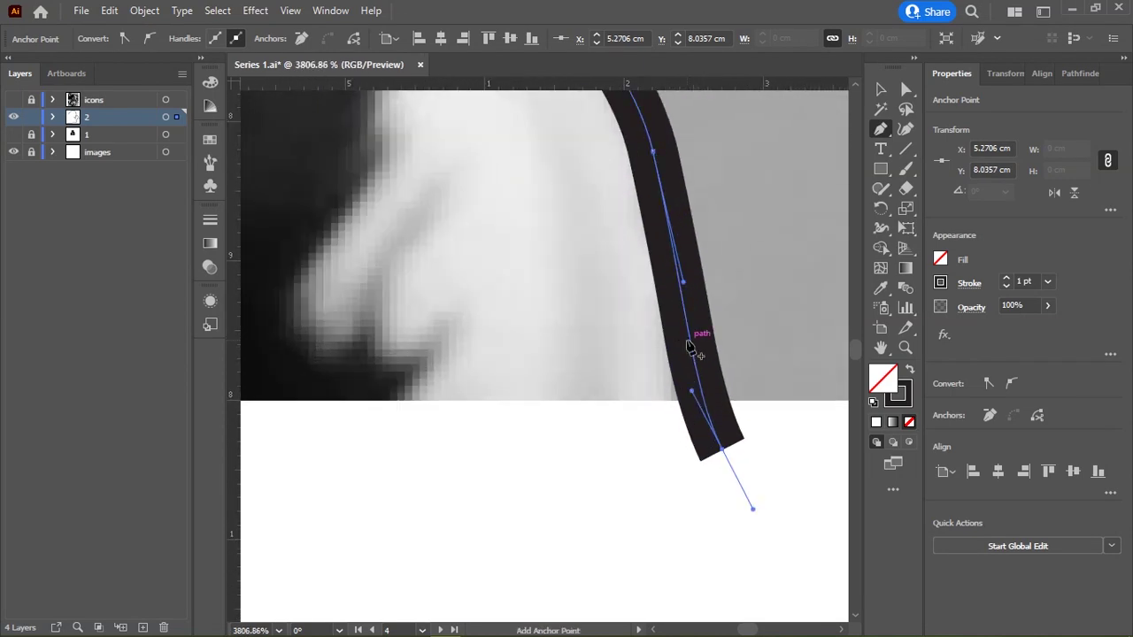
Step: Undo the stray anchor, run the outline along the bottom and left edges, and close it
{"action": "key", "text": "ctrl+z"}
{"action": "left_click", "coordinate": [715, 400]}
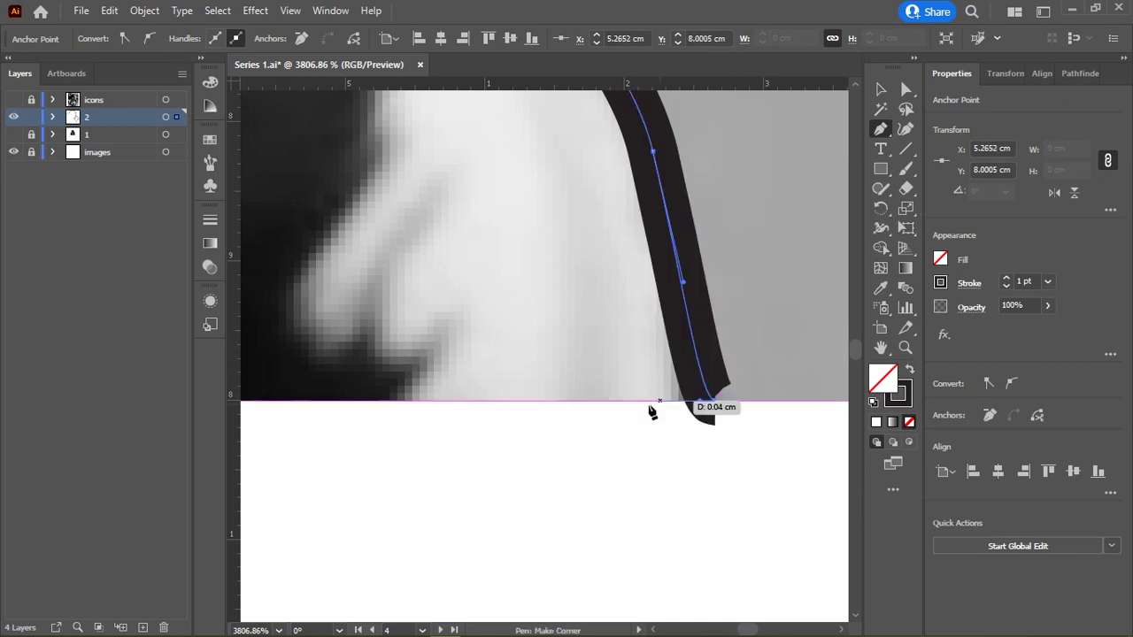
{"action": "left_click_drag", "start_coordinate": [531, 374], "coordinate": [735, 301]}
{"action": "scroll", "coordinate": [735, 300], "scroll_direction": "down", "scroll_amount": 3}
{"action": "scroll", "coordinate": [762, 306], "scroll_direction": "down", "scroll_amount": 3}
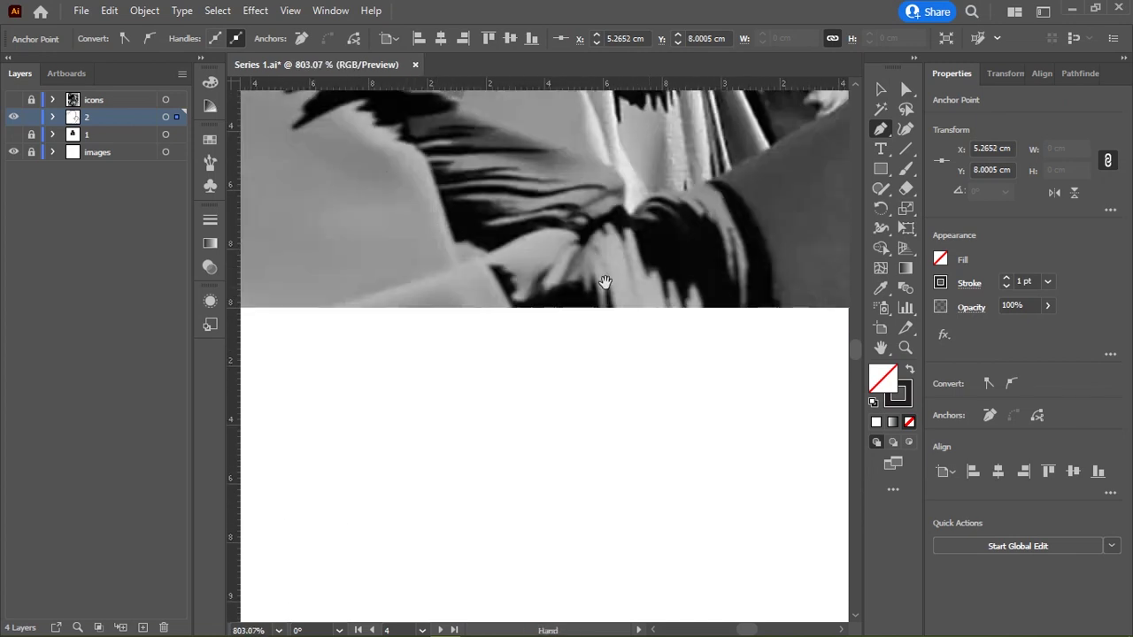
{"action": "scroll", "coordinate": [496, 336], "scroll_direction": "down", "scroll_amount": 2}
{"action": "left_click_drag", "start_coordinate": [536, 374], "coordinate": [542, 261]}
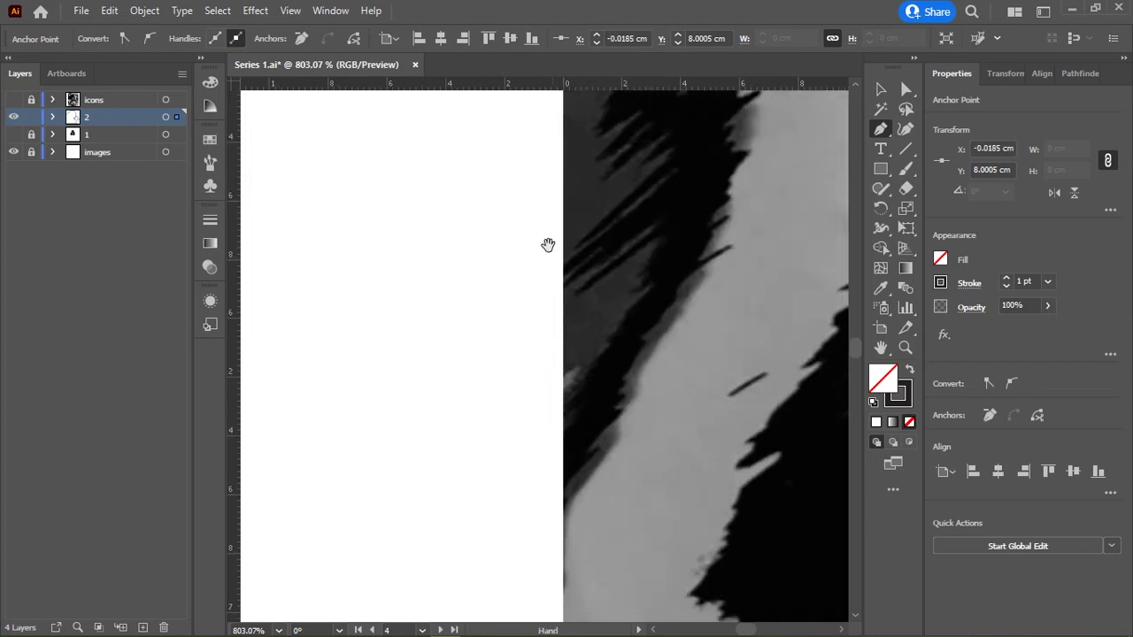
{"action": "left_click", "coordinate": [542, 258]}
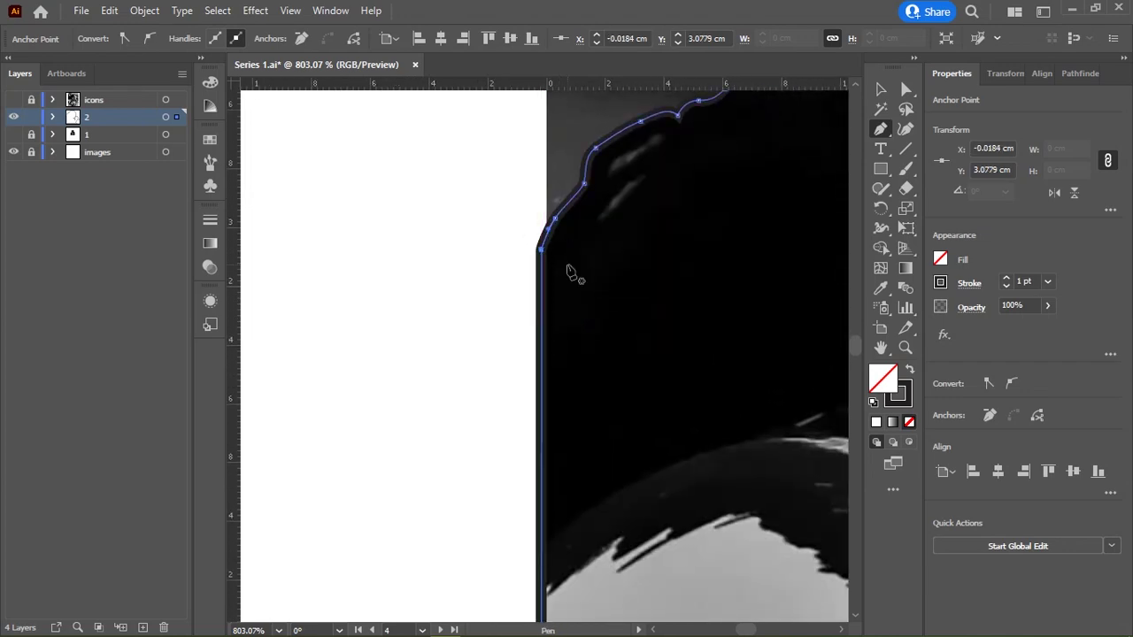
{"action": "scroll", "coordinate": [558, 247], "scroll_direction": "down", "scroll_amount": 5}
{"action": "scroll", "coordinate": [568, 267], "scroll_direction": "down", "scroll_amount": 3}
{"action": "scroll", "coordinate": [569, 267], "scroll_direction": "up", "scroll_amount": 2}
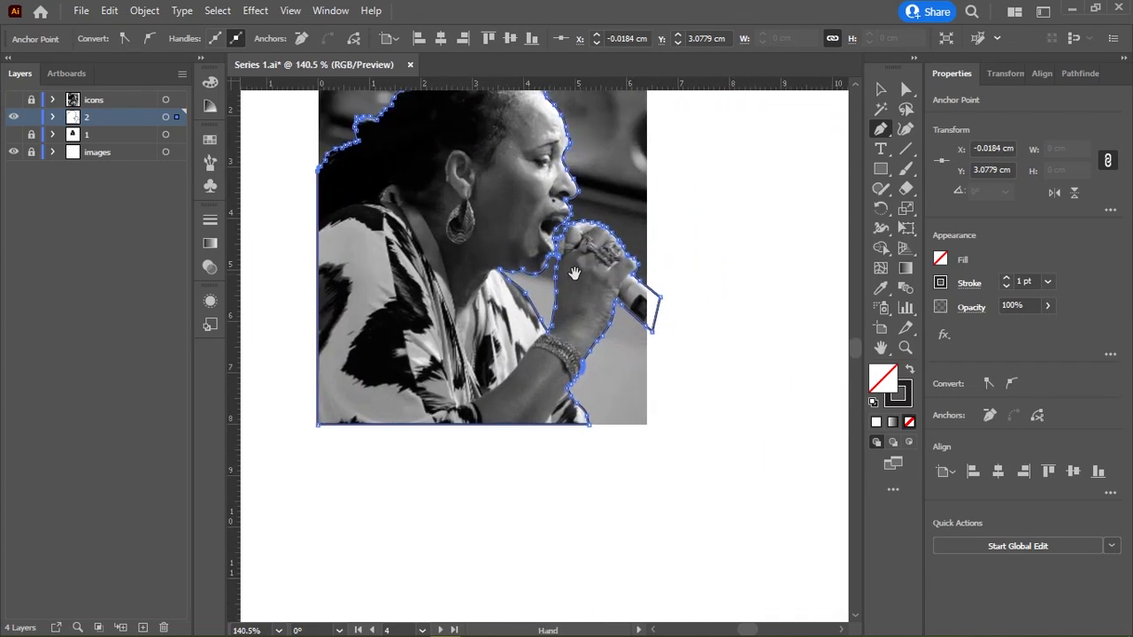
Step: Move the traced outline into the images layer's photo group and clip that photo to it
{"action": "left_click", "coordinate": [166, 117]}
{"action": "left_click", "coordinate": [52, 117]}
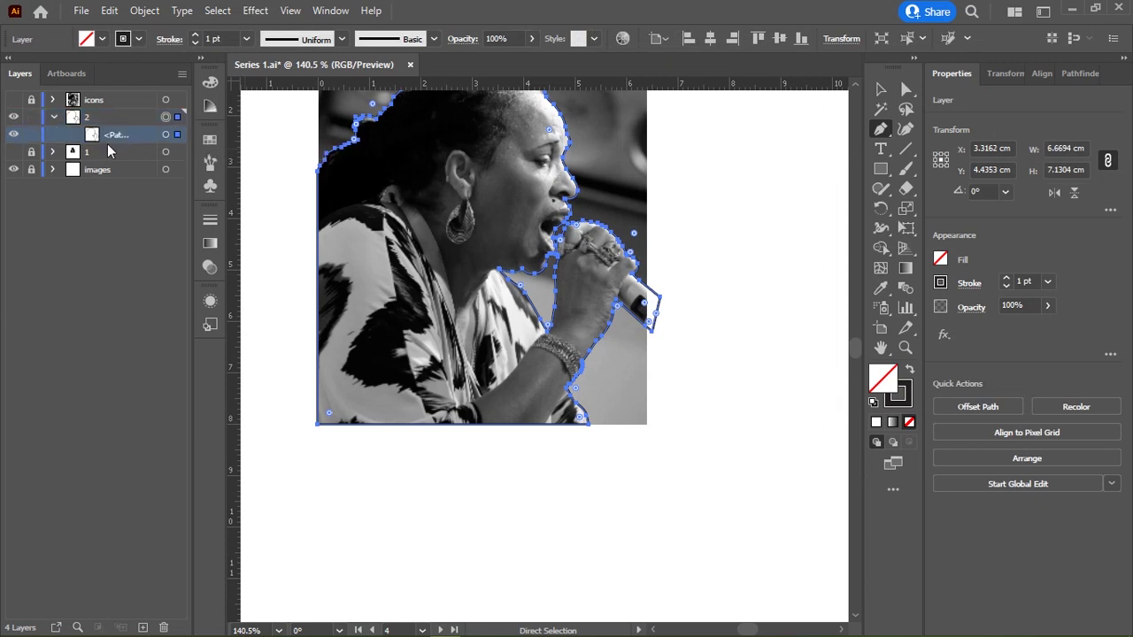
{"action": "left_click", "coordinate": [52, 169]}
{"action": "left_click", "coordinate": [72, 203]}
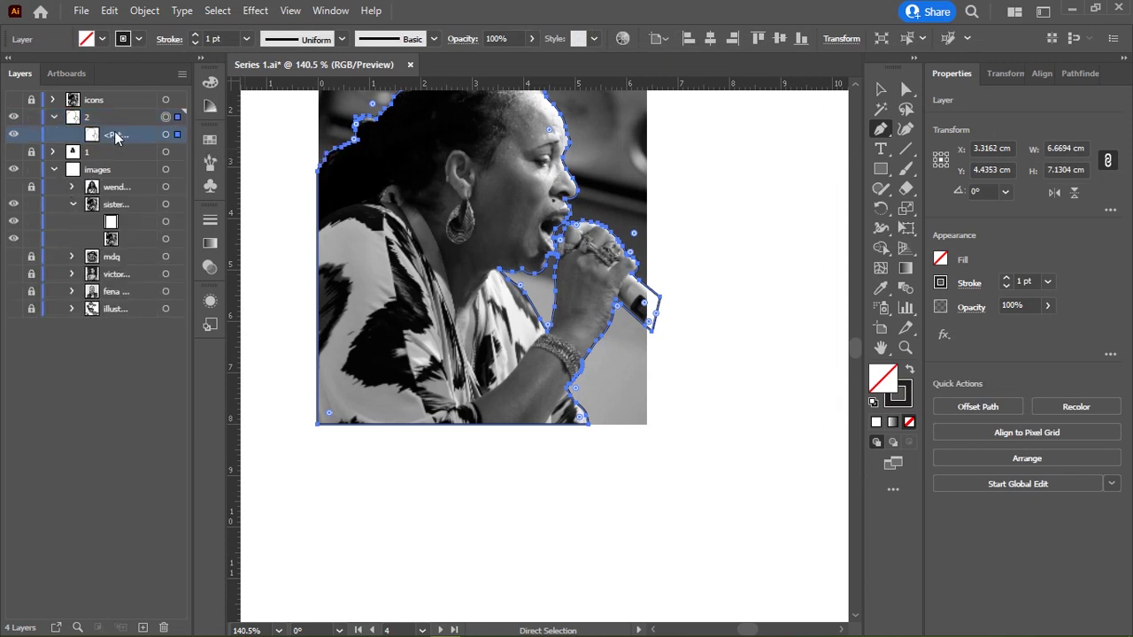
{"action": "left_click_drag", "start_coordinate": [116, 134], "coordinate": [111, 232]}
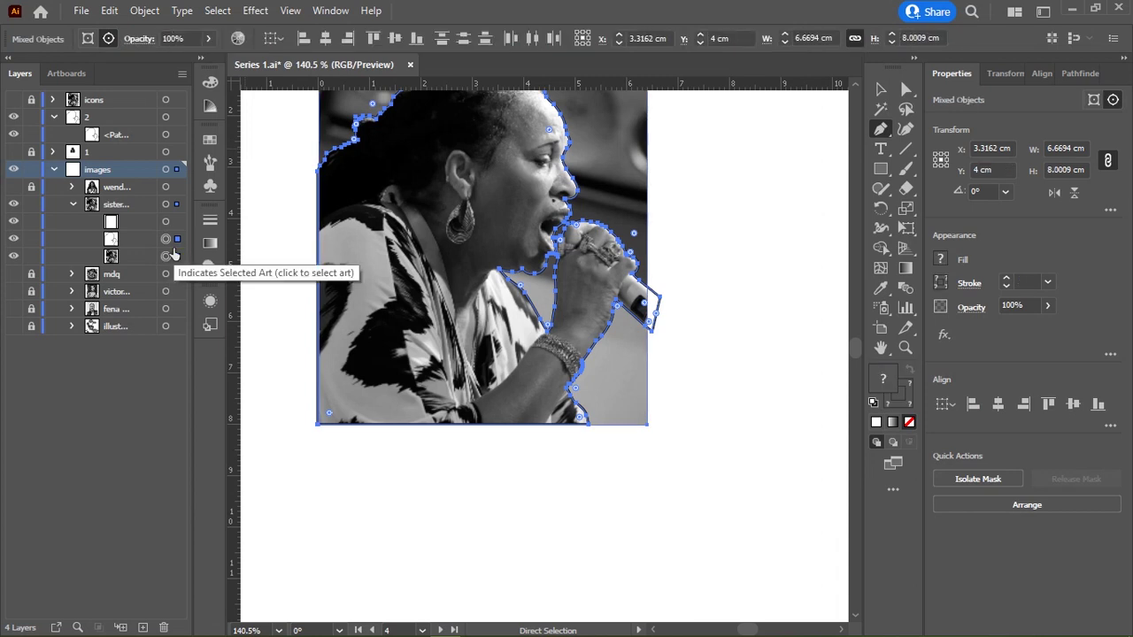
{"action": "key", "text": "ctrl+7"}
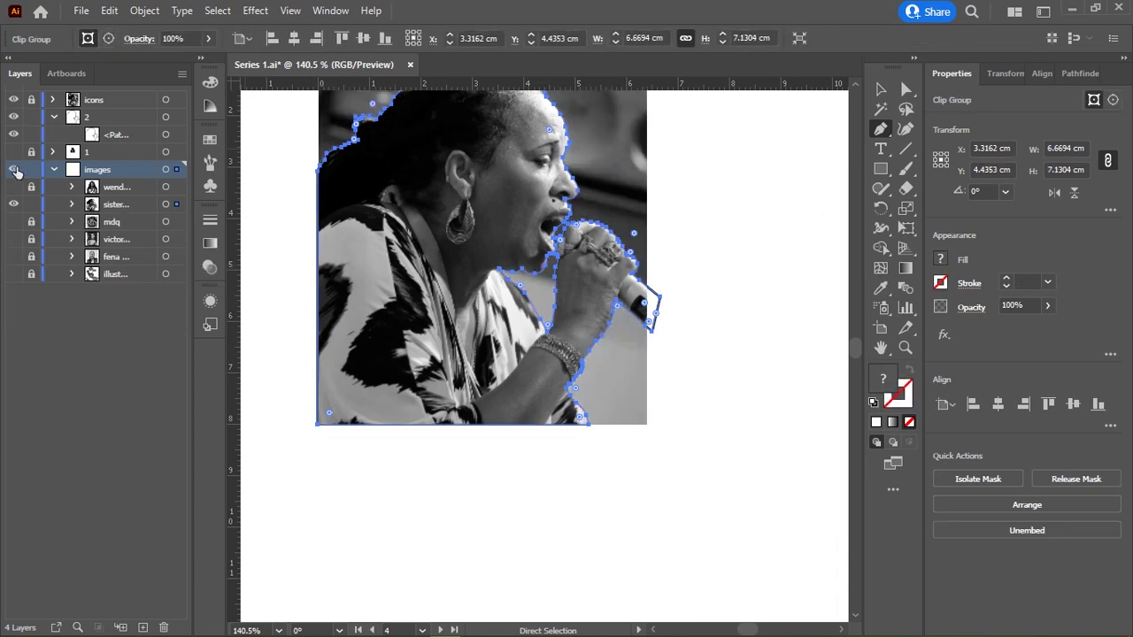
Step: Place the outline path in the icons layer's photo group and clip that photo too
{"action": "key", "text": "ctrl+shift+a"}
{"action": "left_click", "coordinate": [112, 134]}
{"action": "left_click", "coordinate": [53, 99]}
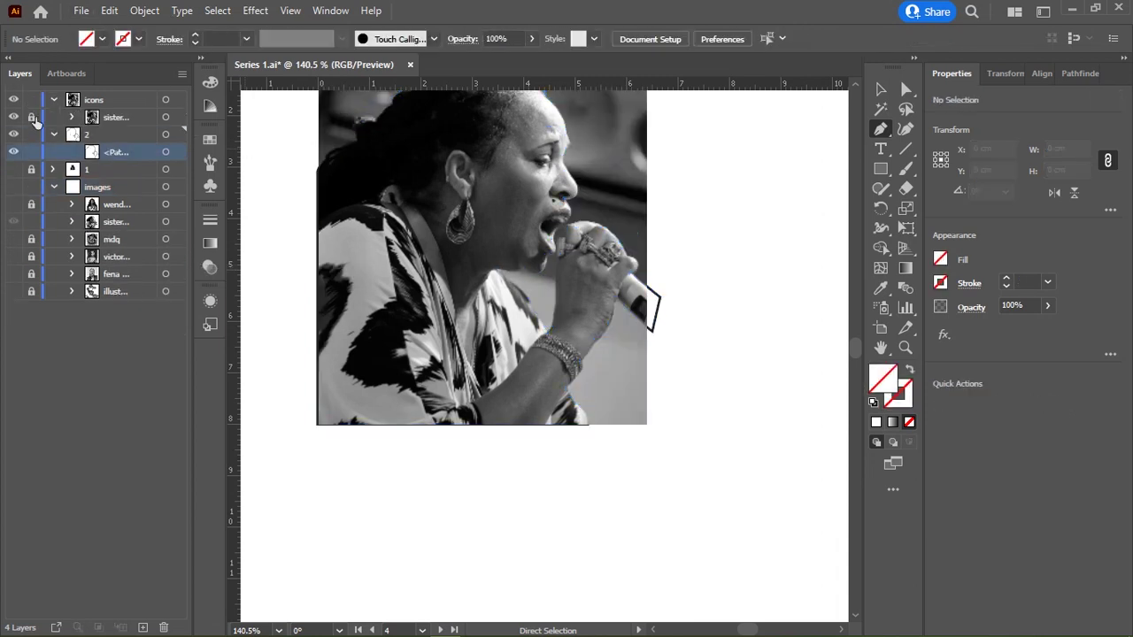
{"action": "left_click", "coordinate": [73, 117]}
{"action": "left_click_drag", "start_coordinate": [115, 149], "coordinate": [169, 175]}
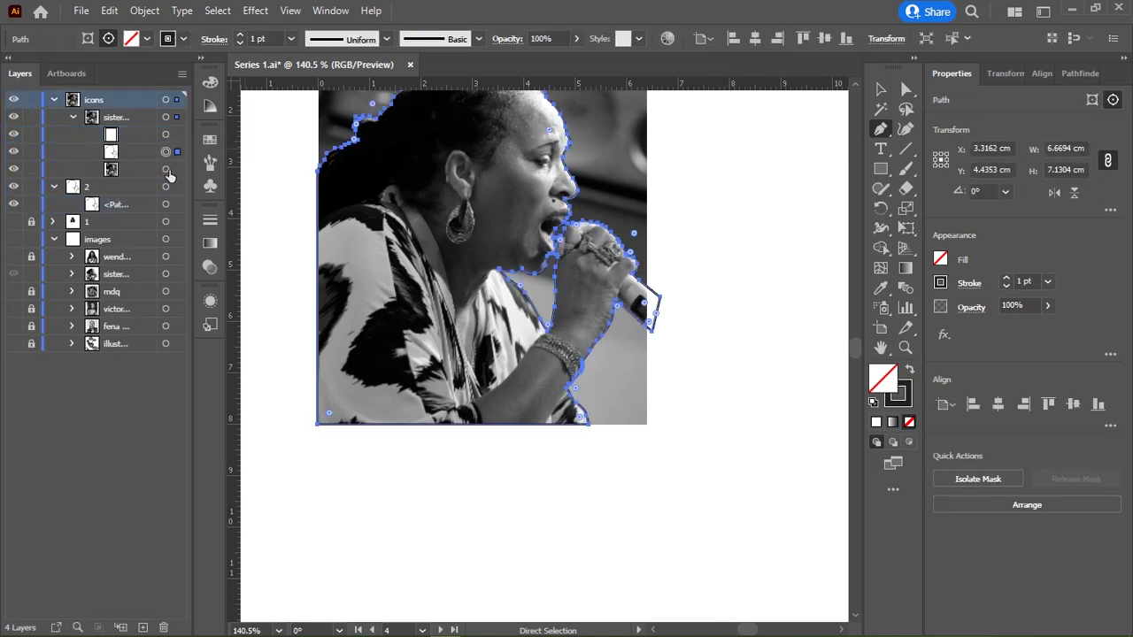
{"action": "key", "text": "ctrl+7"}
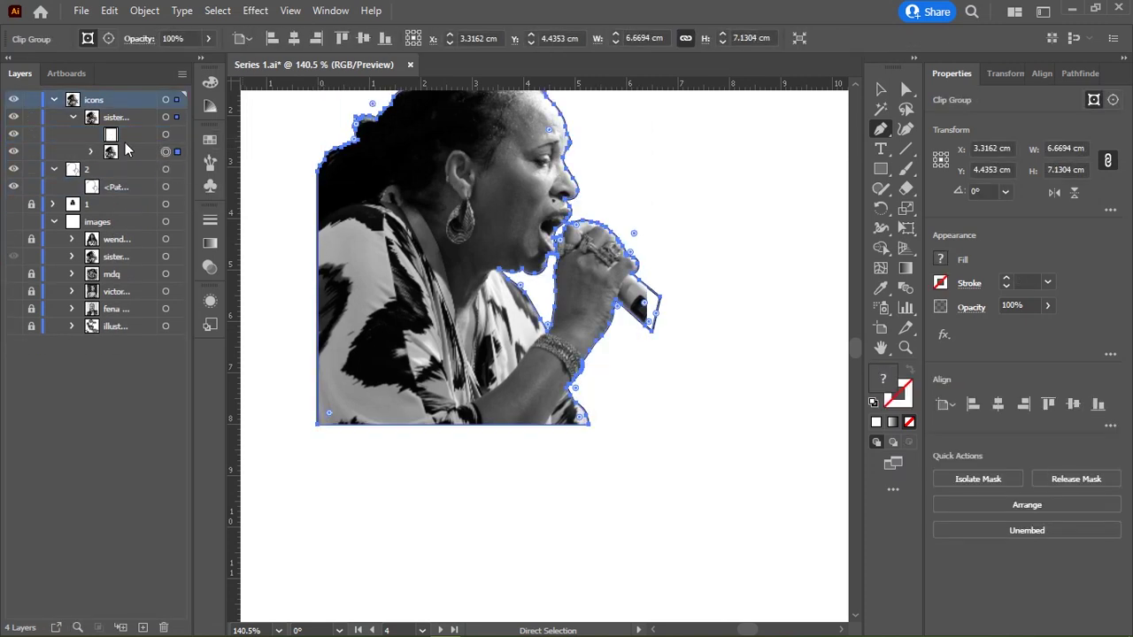
Step: Deselect and inspect the clipped result, zooming to the face and back to full view
{"action": "left_click", "coordinate": [166, 153]}
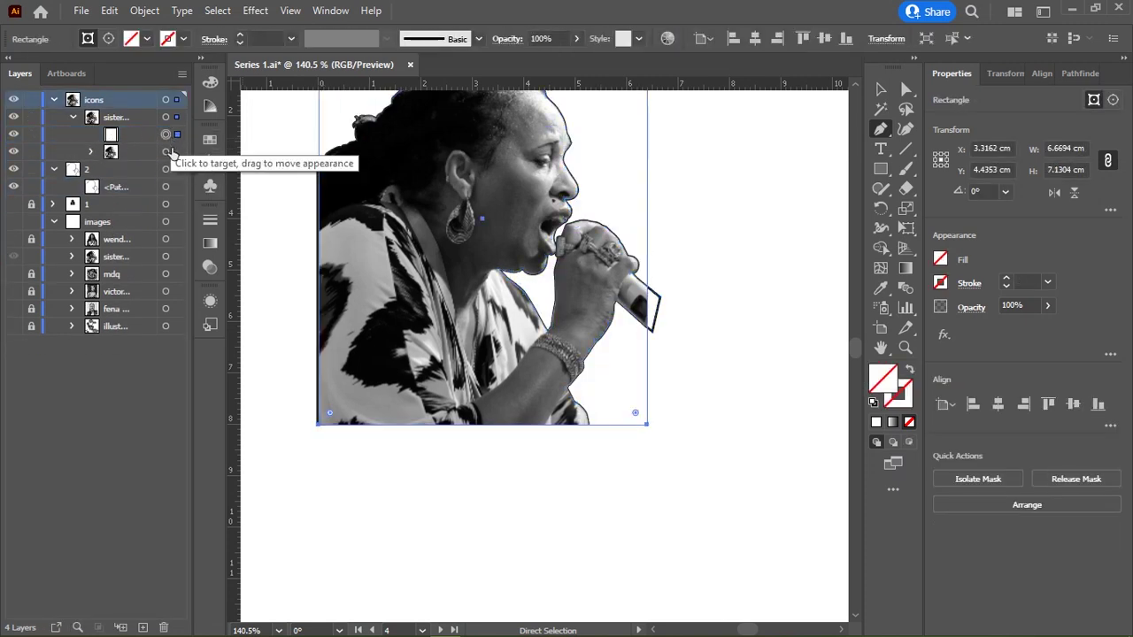
{"action": "left_click", "coordinate": [766, 206]}
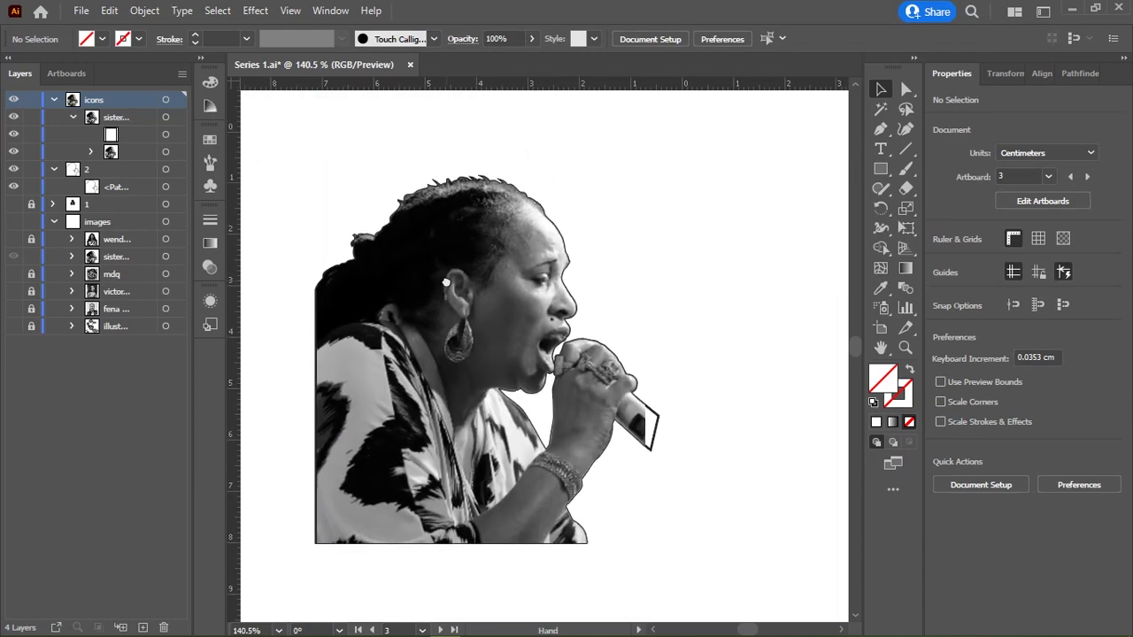
{"action": "scroll", "coordinate": [545, 349], "scroll_direction": "up", "scroll_amount": 1}
{"action": "mouse_move", "coordinate": [442, 255]}
{"action": "left_mouse_down"}
{"action": "mouse_move", "coordinate": [630, 238]}
{"action": "mouse_move", "coordinate": [29, 204]}
{"action": "left_mouse_up"}
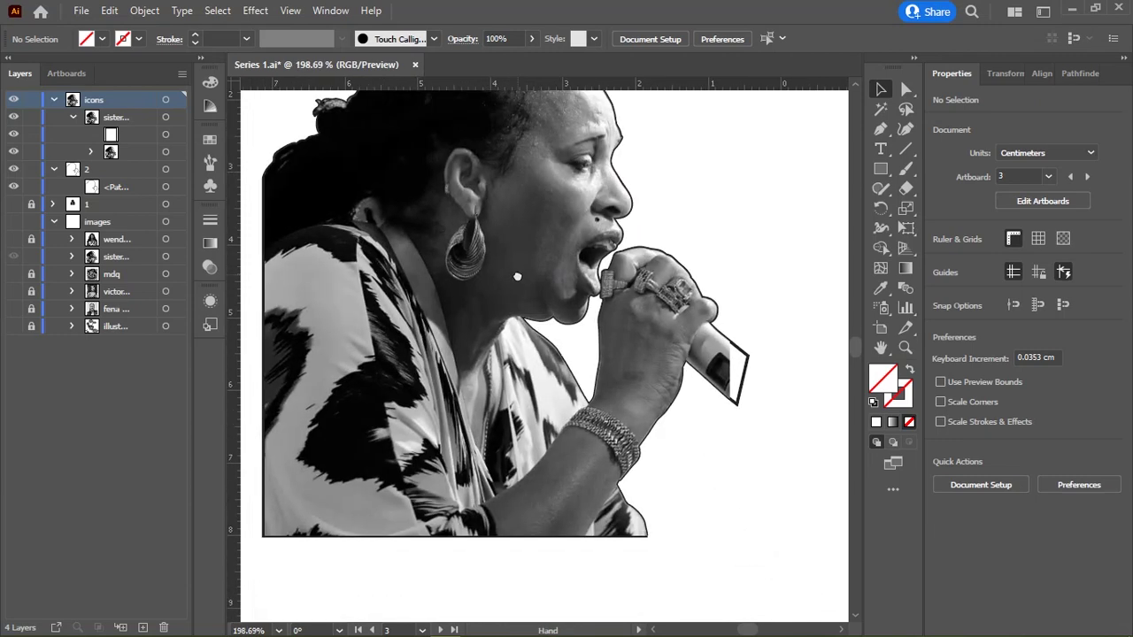
{"action": "key", "text": "ctrl+0"}
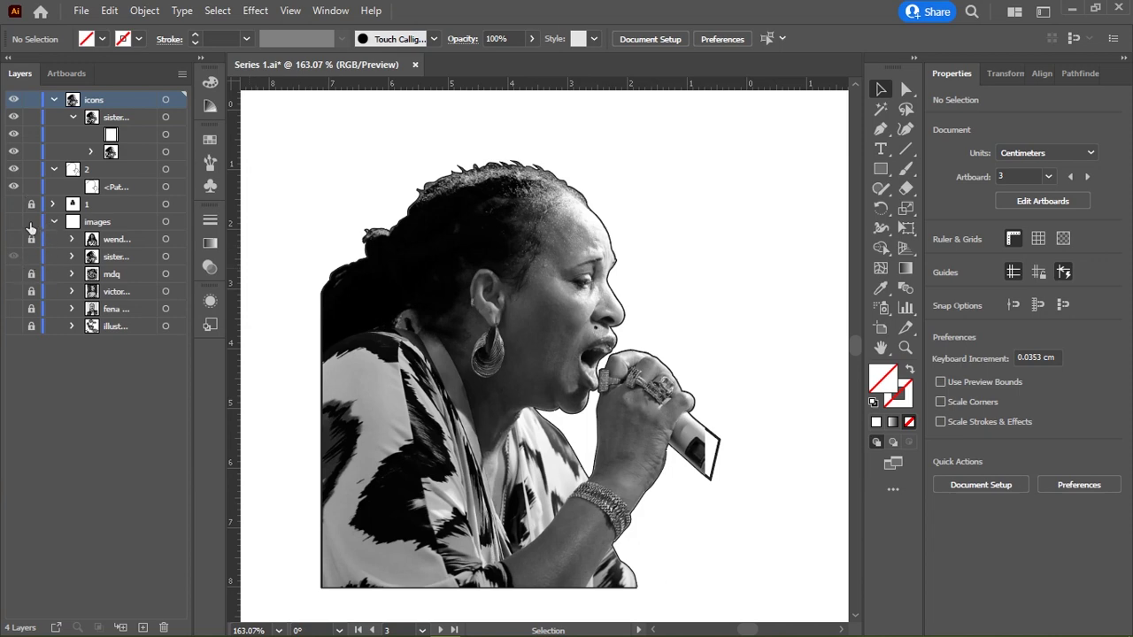
Step: Show and collapse the images layer, hide and lock the icons layer, then select the outline path
{"action": "left_click", "coordinate": [13, 221]}
{"action": "left_click", "coordinate": [54, 221]}
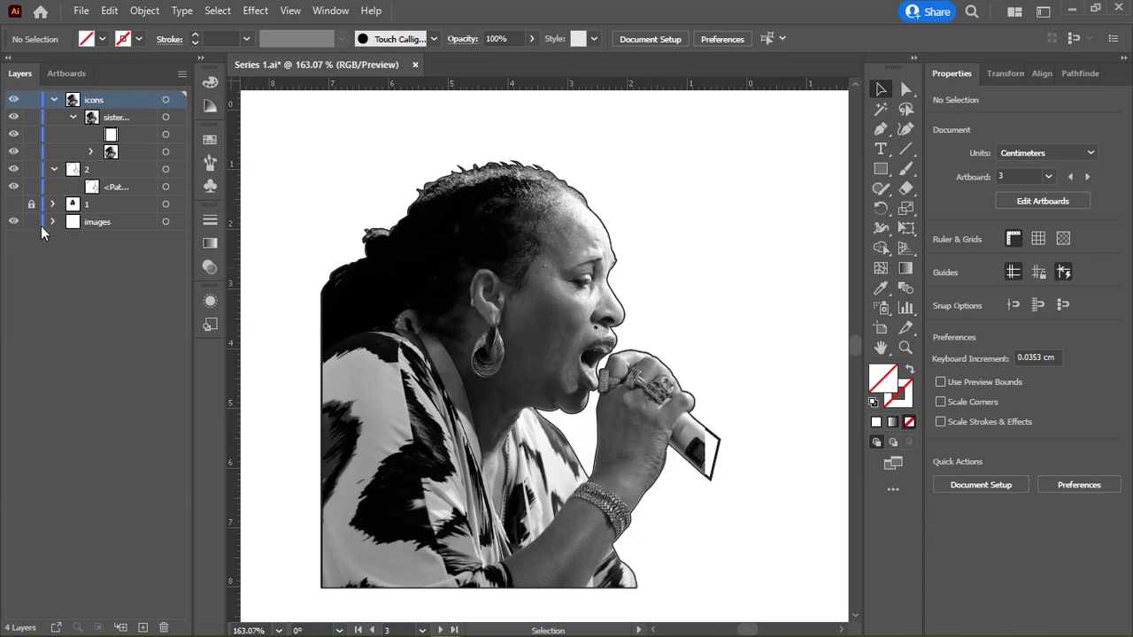
{"action": "left_click", "coordinate": [54, 99]}
{"action": "left_click", "coordinate": [14, 100]}
{"action": "left_click", "coordinate": [31, 99]}
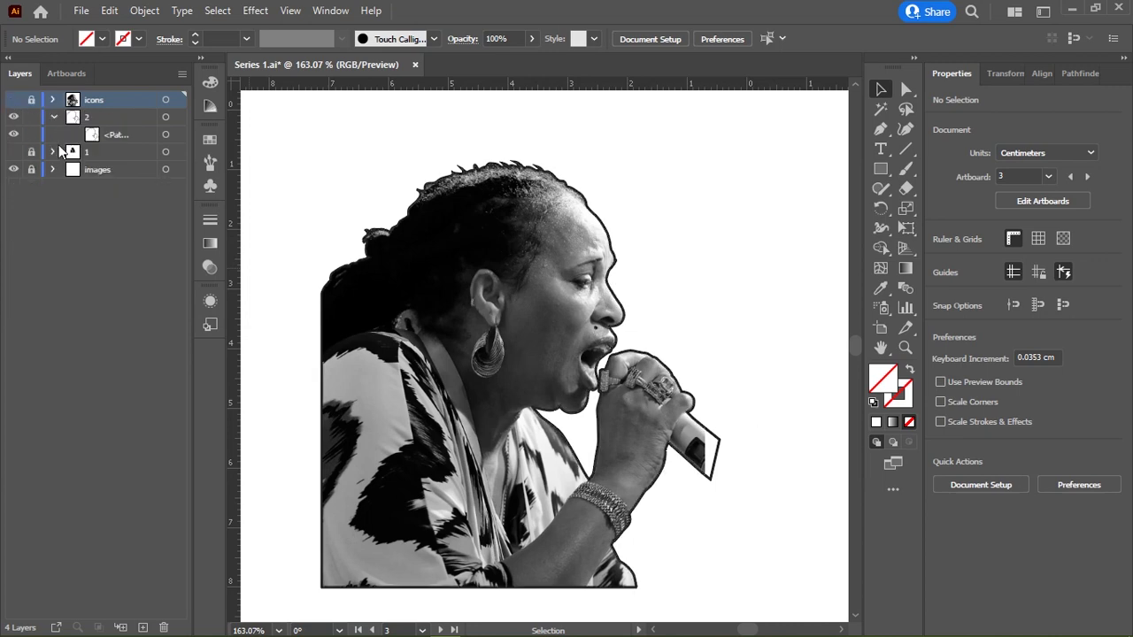
{"action": "key", "text": "ctrl+a"}
Step: Lock the outline path, trace the ear cuff with the Pencil, and fill it black with no stroke
{"action": "left_click_drag", "start_coordinate": [192, 151], "coordinate": [228, 150]}
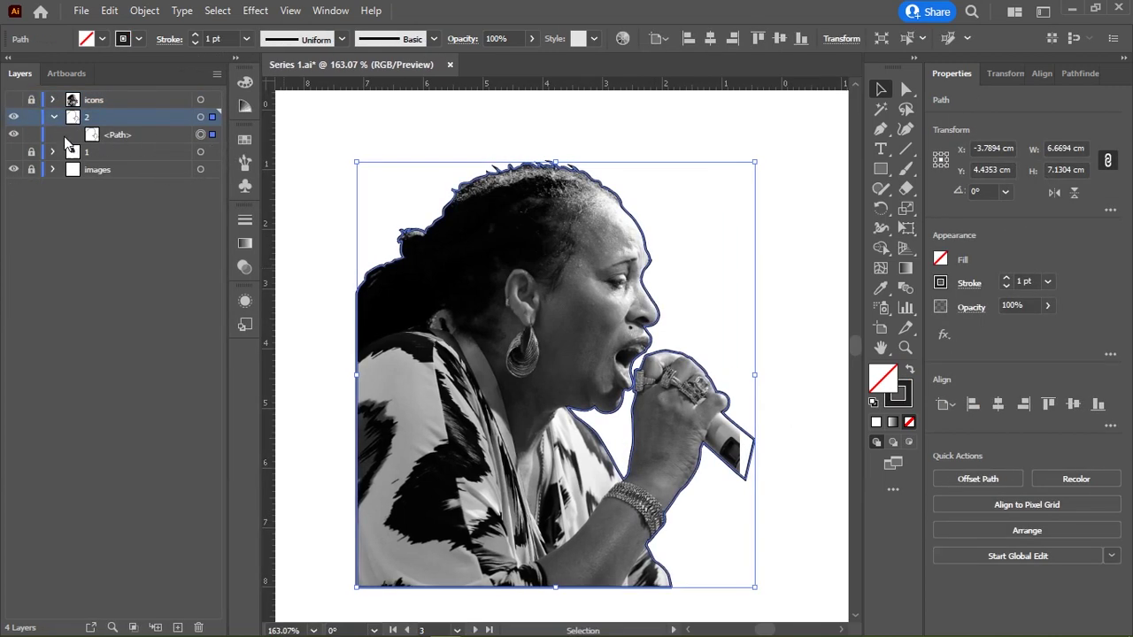
{"action": "left_click", "coordinate": [31, 134]}
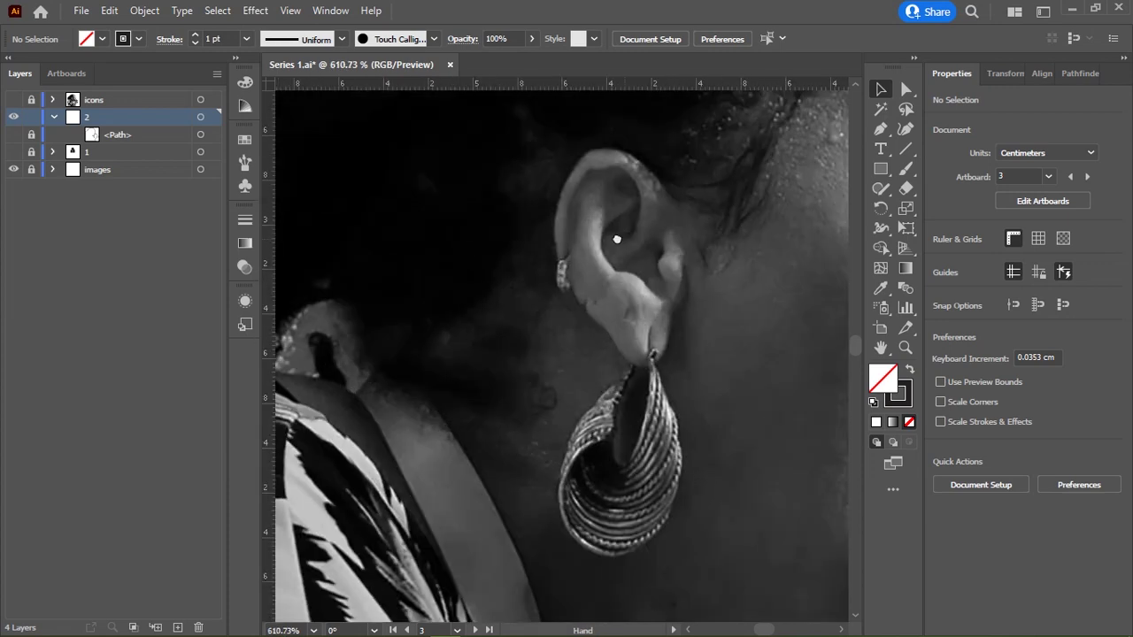
{"action": "scroll", "coordinate": [502, 308], "scroll_direction": "up", "scroll_amount": 6}
{"action": "key", "text": "n"}
{"action": "left_click_drag", "start_coordinate": [395, 426], "coordinate": [378, 351]}
{"action": "scroll", "coordinate": [378, 351], "scroll_direction": "up", "scroll_amount": 1}
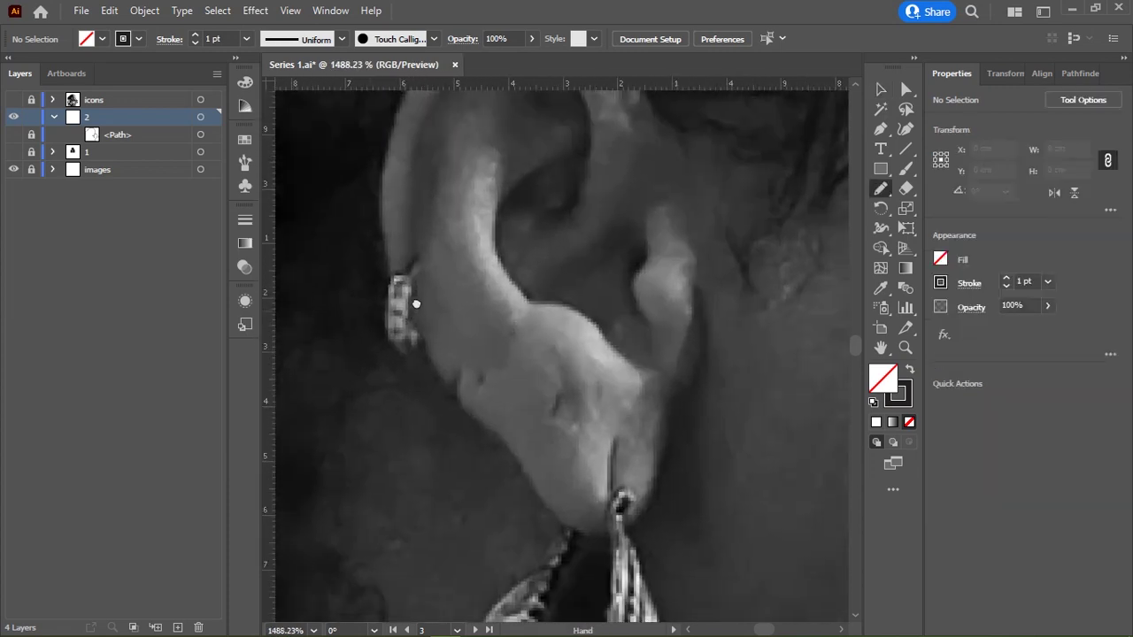
{"action": "scroll", "coordinate": [443, 234], "scroll_direction": "up", "scroll_amount": 1}
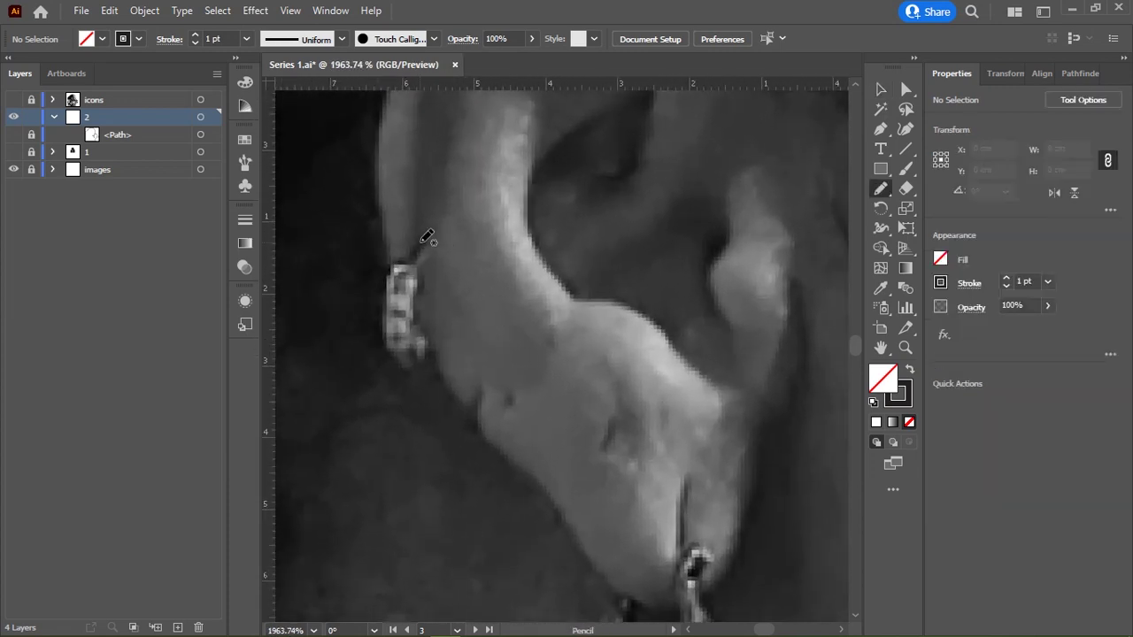
{"action": "mouse_move", "coordinate": [422, 237]}
{"action": "left_mouse_down"}
{"action": "mouse_move", "coordinate": [390, 269]}
{"action": "mouse_move", "coordinate": [391, 338]}
{"action": "mouse_move", "coordinate": [412, 316]}
{"action": "mouse_move", "coordinate": [420, 282]}
{"action": "left_mouse_up"}
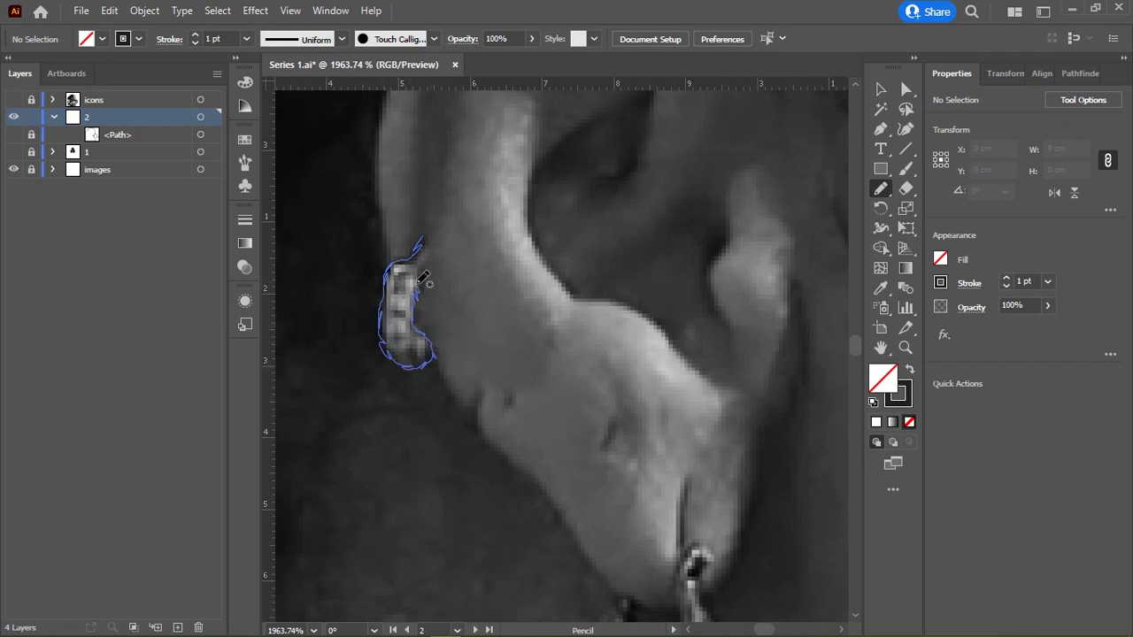
{"action": "left_click_drag", "start_coordinate": [442, 239], "coordinate": [423, 237]}
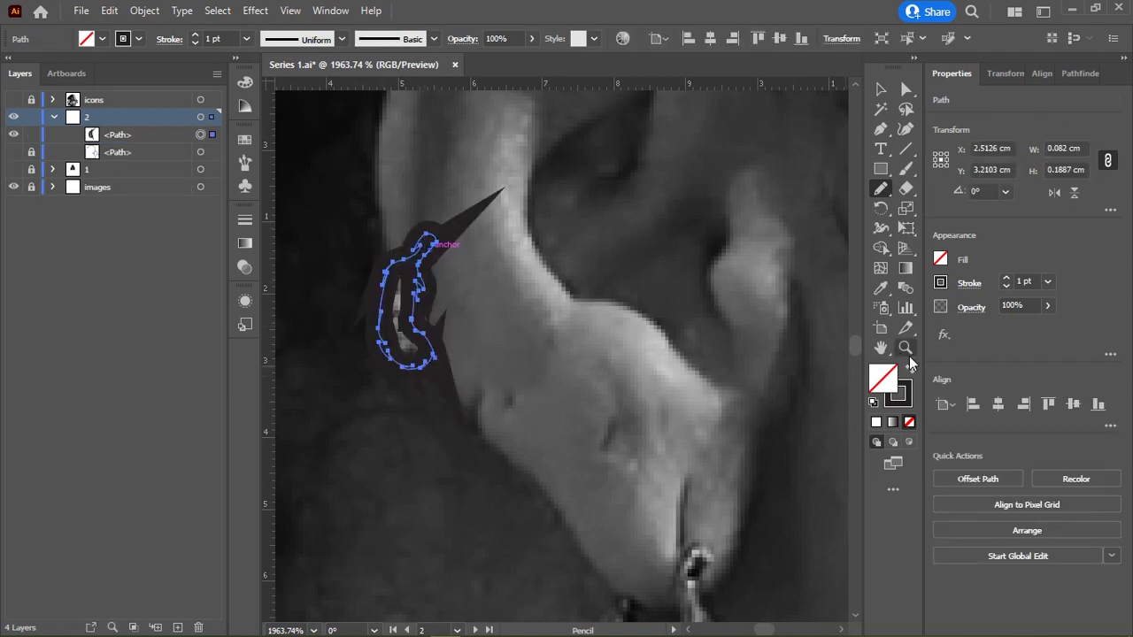
{"action": "key", "text": "shift+x"}
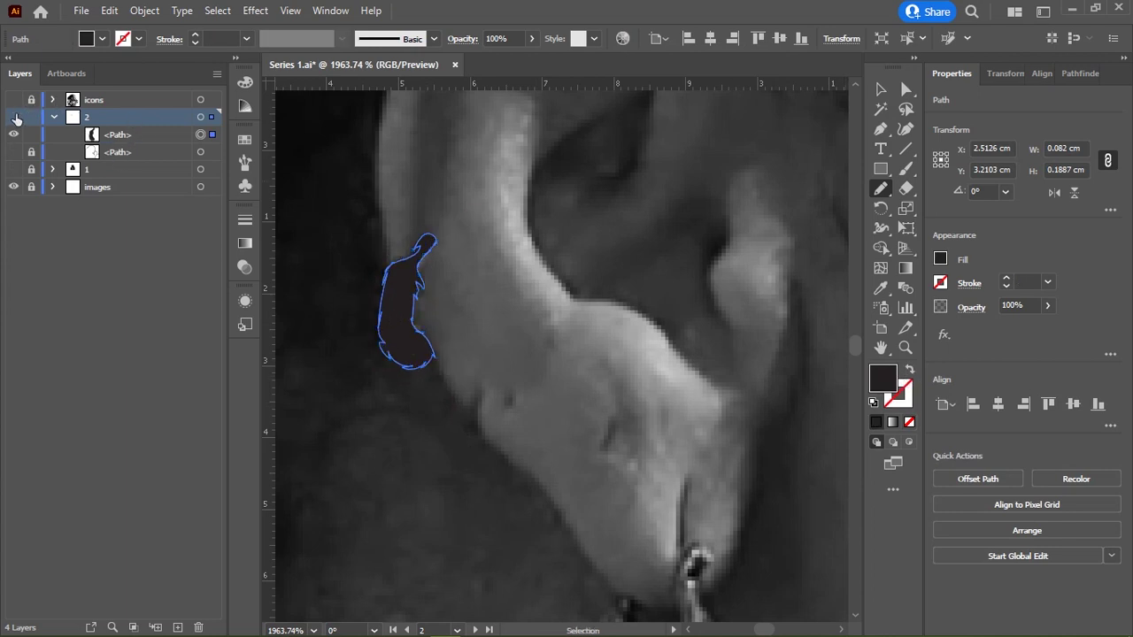
Step: Show the icons reference layer at 50% opacity, lock it, and deselect the traced shape
{"action": "left_click", "coordinate": [200, 99]}
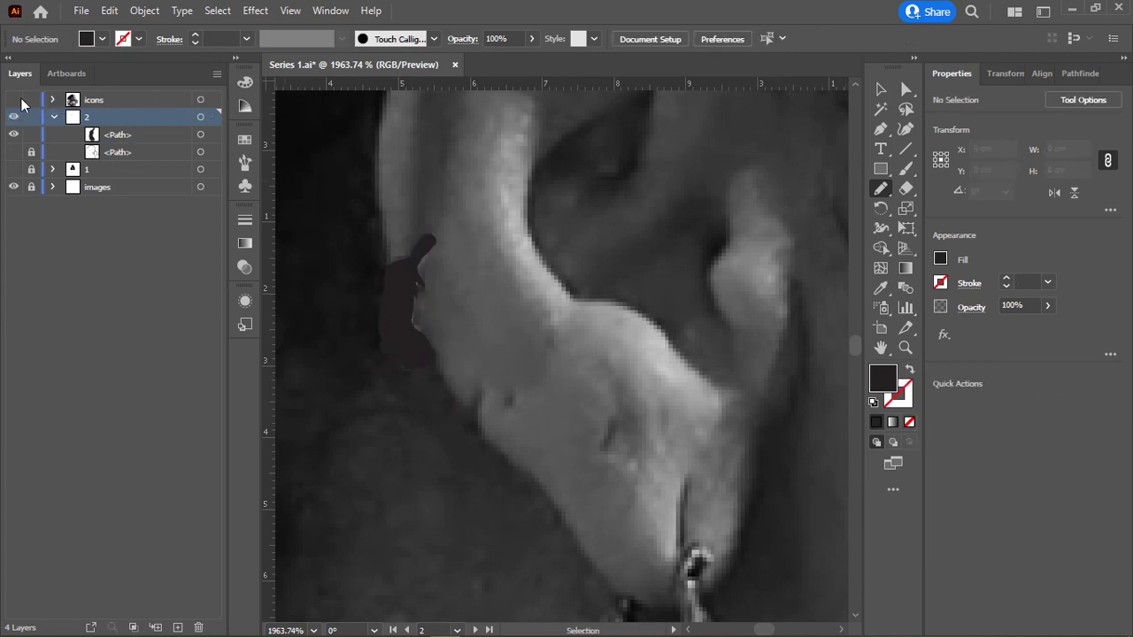
{"action": "left_click", "coordinate": [14, 99]}
{"action": "left_click", "coordinate": [208, 38]}
{"action": "left_click_drag", "start_coordinate": [208, 60], "coordinate": [177, 60]}
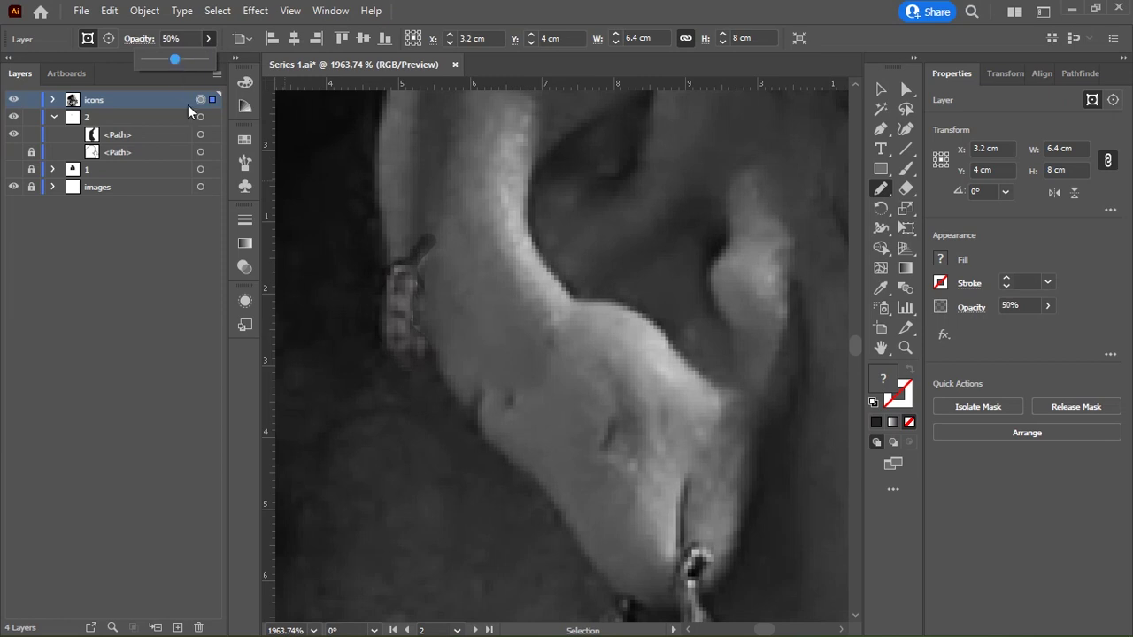
{"action": "left_click", "coordinate": [31, 99]}
{"action": "left_click", "coordinate": [201, 116]}
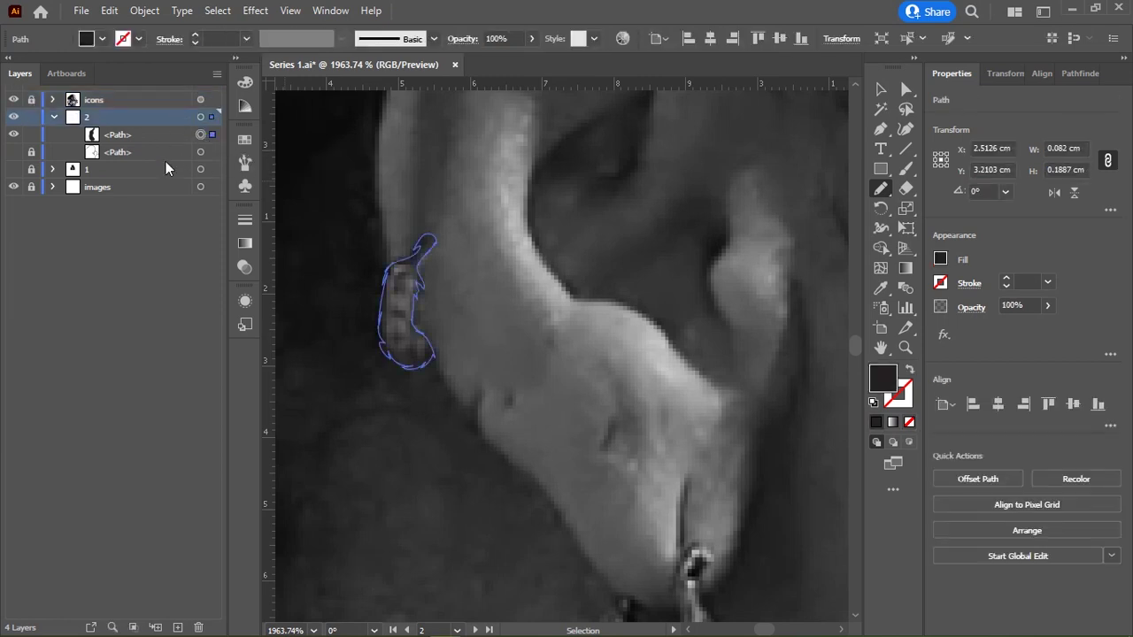
{"action": "key", "text": "ctrl+shift+a"}
{"action": "key", "text": "space"}
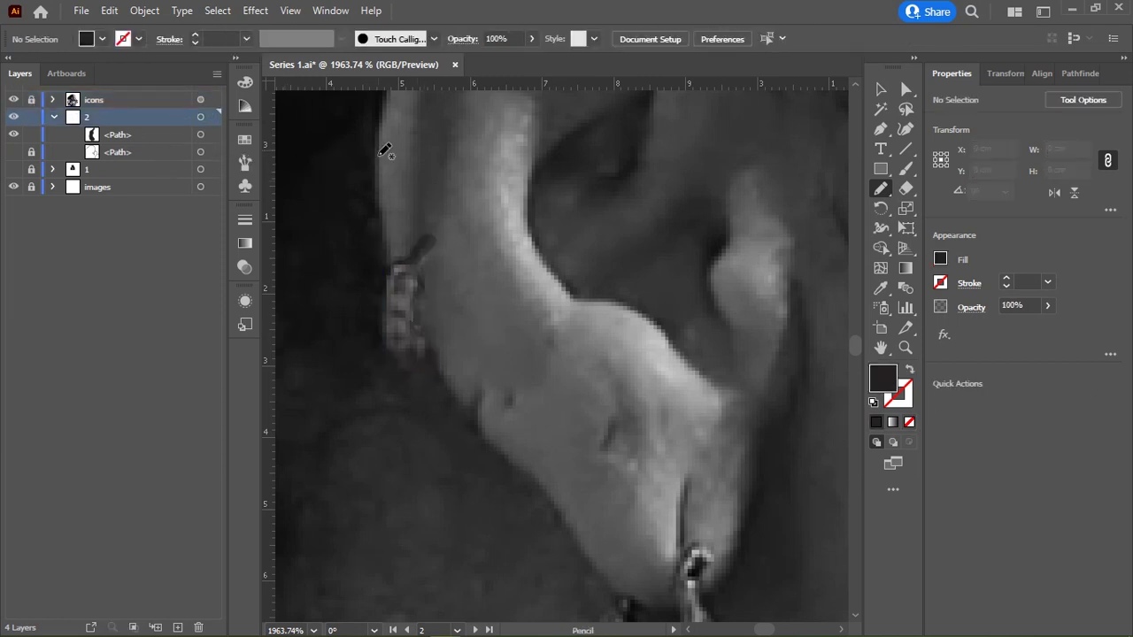
Step: Trace the cuff's top and lower ring loops as white shapes with no stroke
{"action": "scroll", "coordinate": [436, 316], "scroll_direction": "up", "scroll_amount": 5}
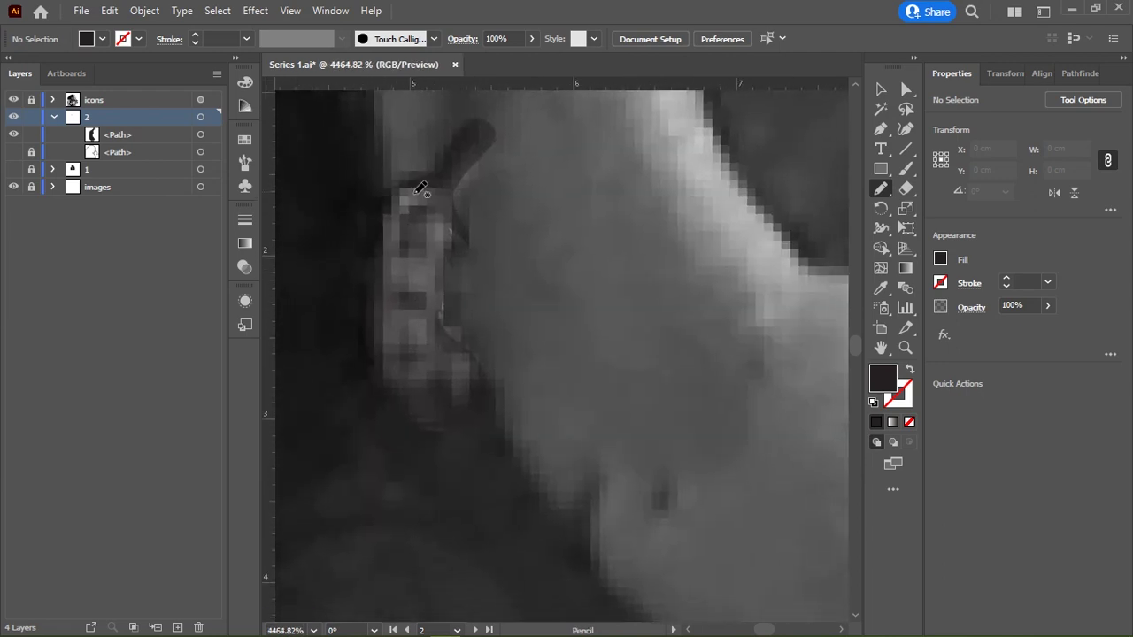
{"action": "mouse_move", "coordinate": [385, 226]}
{"action": "left_mouse_down"}
{"action": "mouse_move", "coordinate": [423, 225]}
{"action": "mouse_move", "coordinate": [421, 199]}
{"action": "mouse_move", "coordinate": [452, 174]}
{"action": "left_mouse_up"}
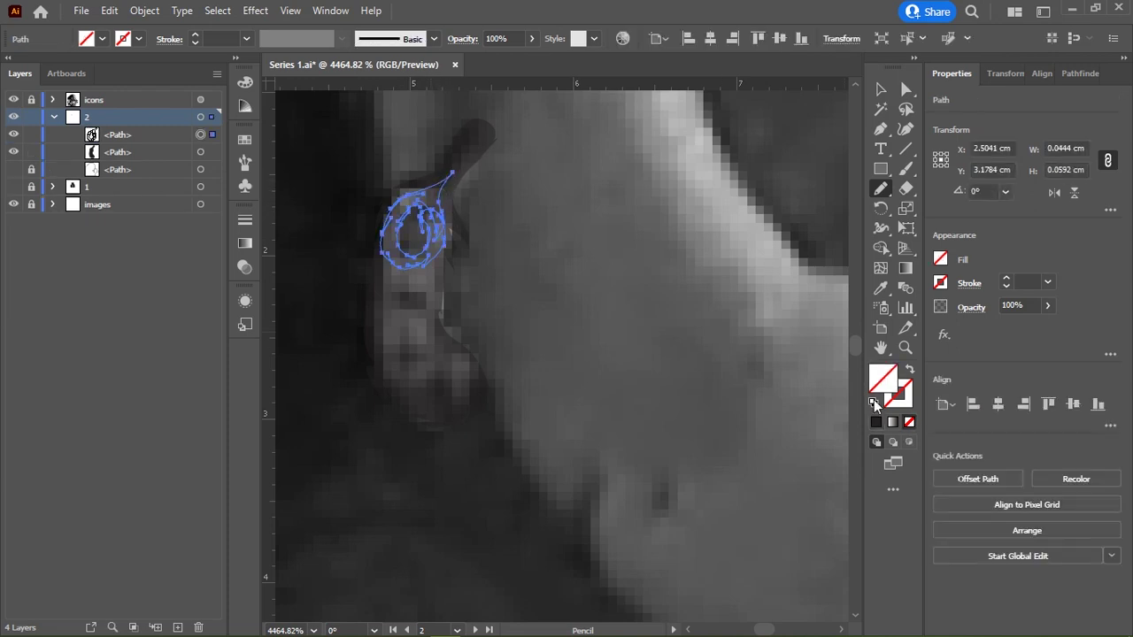
{"action": "left_click", "coordinate": [907, 424]}
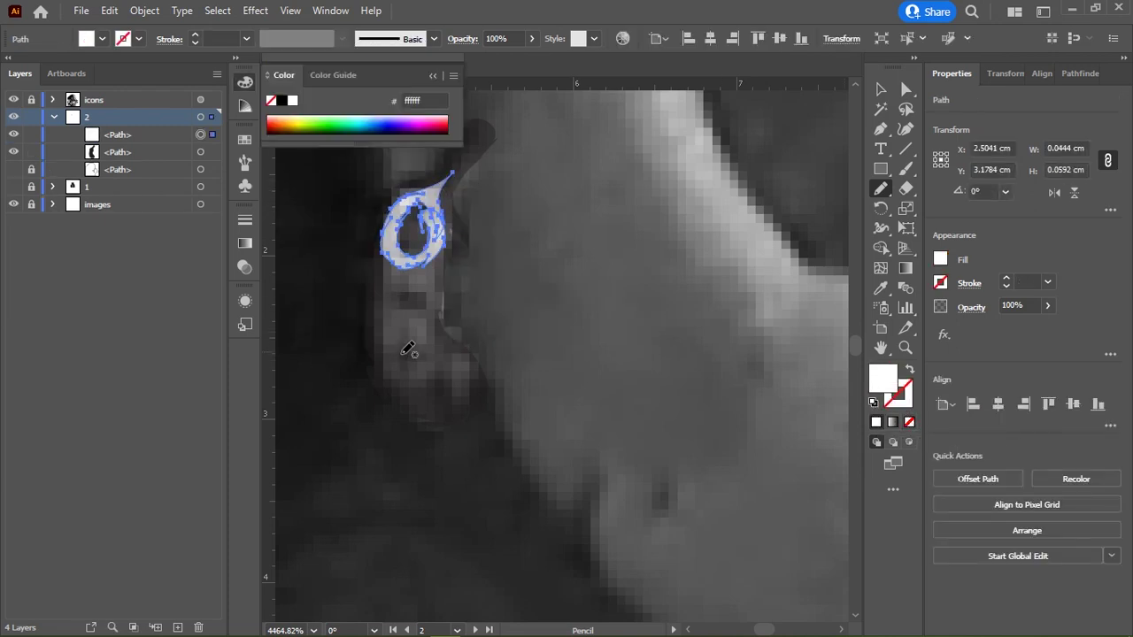
{"action": "mouse_move", "coordinate": [388, 307]}
{"action": "left_mouse_down"}
{"action": "mouse_move", "coordinate": [433, 333]}
{"action": "mouse_move", "coordinate": [415, 340]}
{"action": "mouse_move", "coordinate": [425, 256]}
{"action": "mouse_move", "coordinate": [425, 290]}
{"action": "mouse_move", "coordinate": [407, 308]}
{"action": "left_mouse_up"}
Step: Check the rings by toggling the images and icons layers, then trace a dark outline around them
{"action": "left_click", "coordinate": [13, 221]}
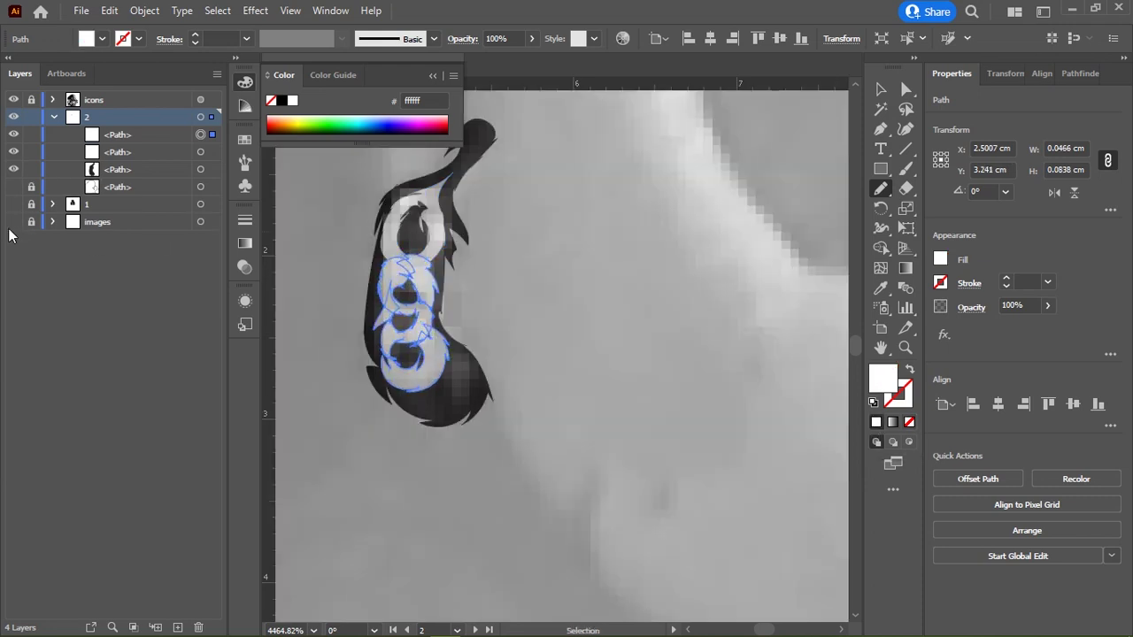
{"action": "left_click", "coordinate": [13, 99]}
{"action": "left_click", "coordinate": [13, 99]}
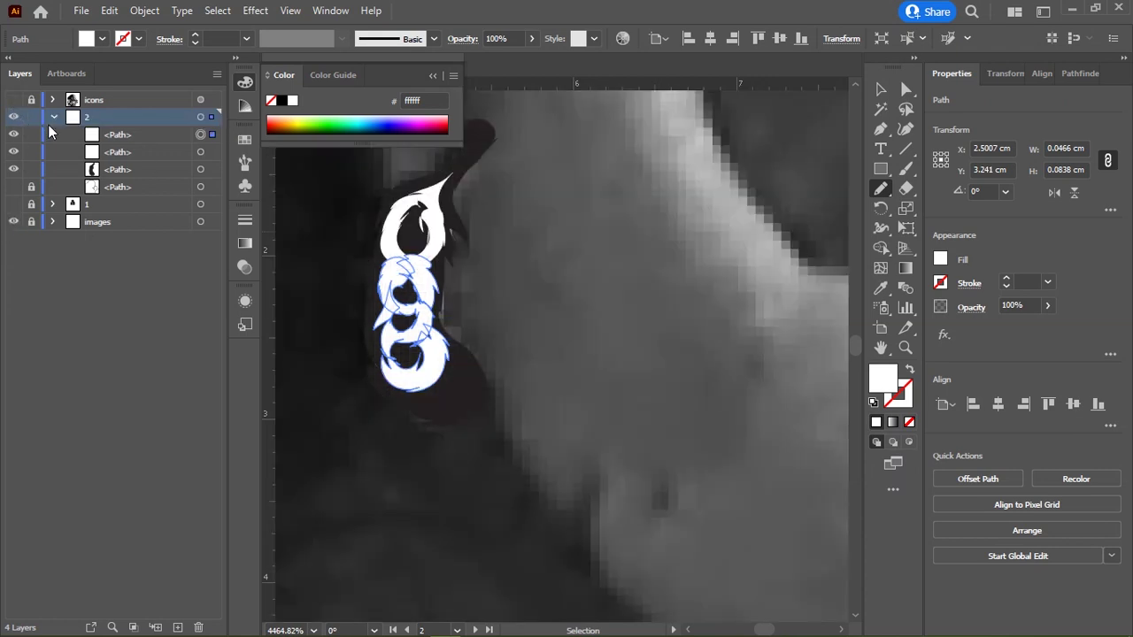
{"action": "mouse_move", "coordinate": [465, 345]}
{"action": "left_mouse_down"}
{"action": "mouse_move", "coordinate": [483, 396]}
{"action": "mouse_move", "coordinate": [433, 347]}
{"action": "mouse_move", "coordinate": [469, 376]}
{"action": "mouse_move", "coordinate": [425, 398]}
{"action": "mouse_move", "coordinate": [385, 345]}
{"action": "left_mouse_up"}
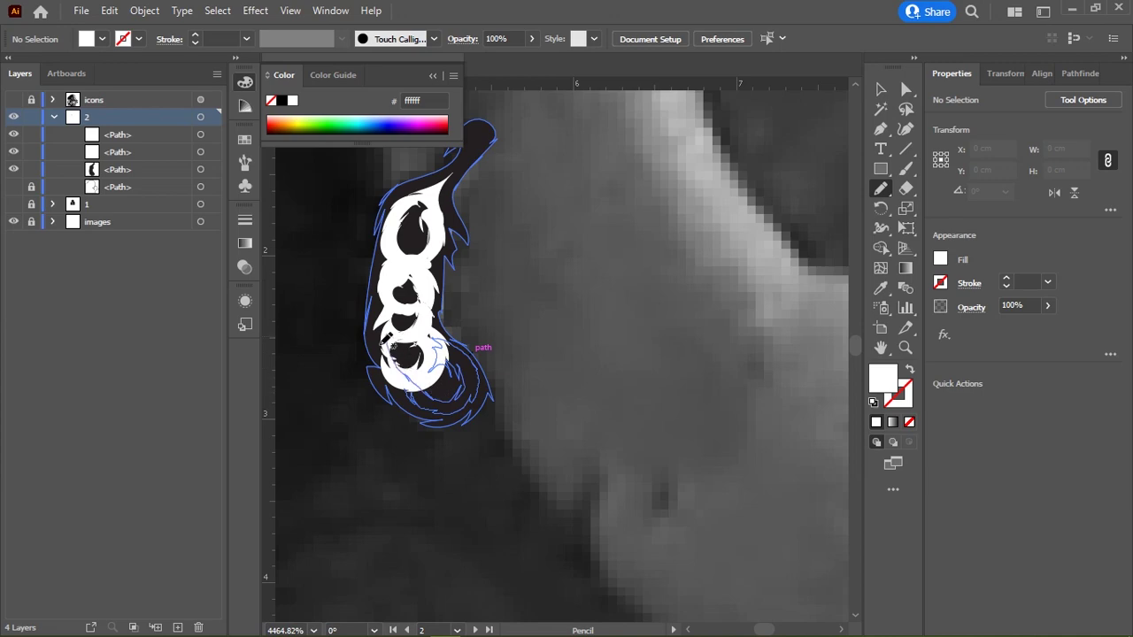
{"action": "left_click_drag", "start_coordinate": [404, 384], "coordinate": [412, 390]}
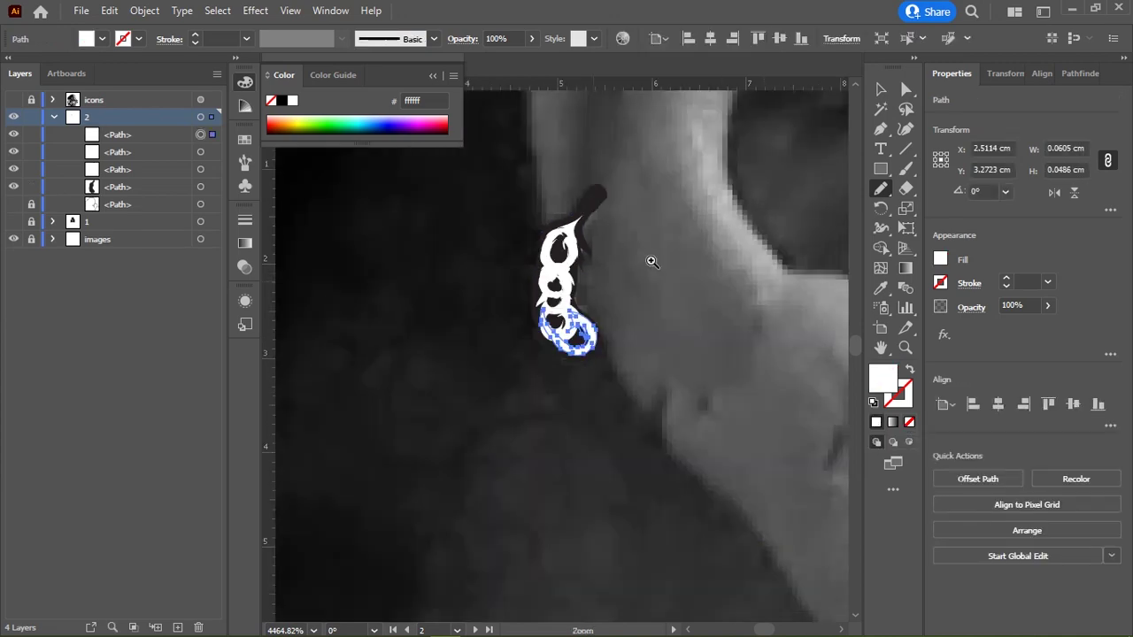
Step: Trace two black-filled creases on the earlobe
{"action": "scroll", "coordinate": [528, 325], "scroll_direction": "down", "scroll_amount": 5}
{"action": "scroll", "coordinate": [529, 326], "scroll_direction": "down", "scroll_amount": 3}
{"action": "scroll", "coordinate": [468, 271], "scroll_direction": "up", "scroll_amount": 2}
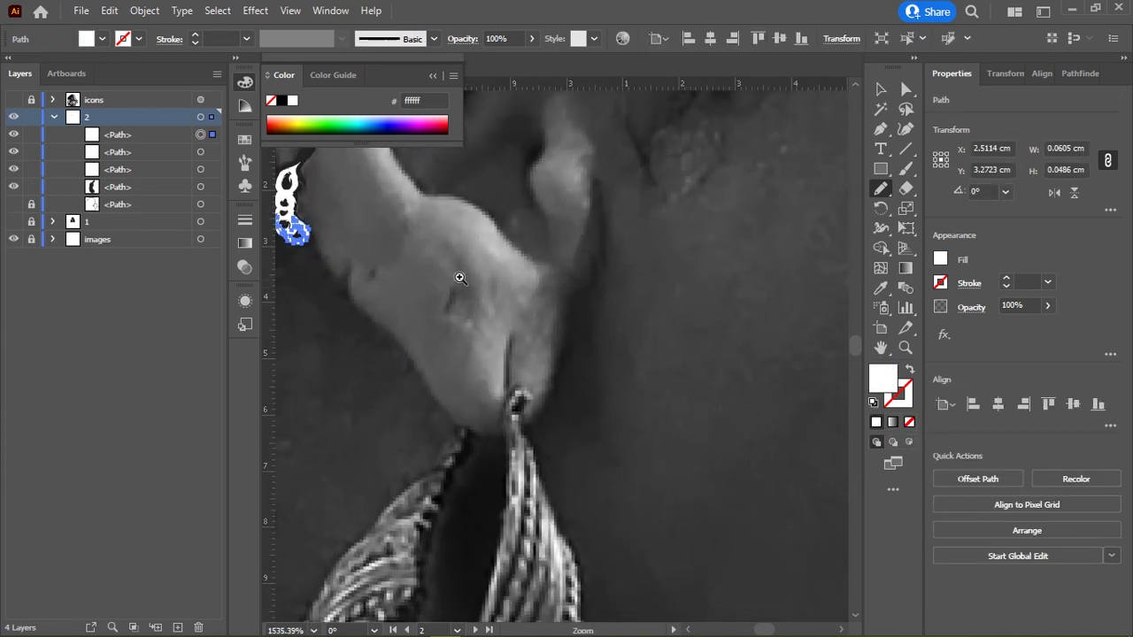
{"action": "mouse_move", "coordinate": [457, 278]}
{"action": "left_mouse_down"}
{"action": "mouse_move", "coordinate": [478, 315]}
{"action": "mouse_move", "coordinate": [454, 280]}
{"action": "mouse_move", "coordinate": [458, 239]}
{"action": "left_mouse_up"}
{"action": "left_click", "coordinate": [281, 100]}
{"action": "left_click_drag", "start_coordinate": [531, 294], "coordinate": [459, 200]}
{"action": "left_click", "coordinate": [281, 100]}
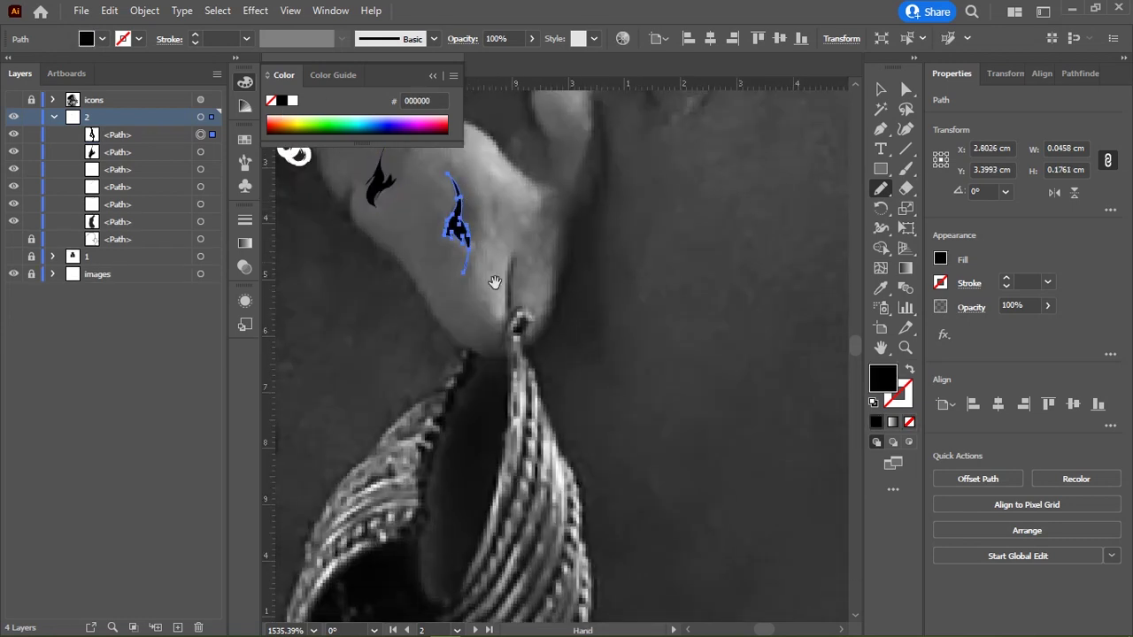
{"action": "mouse_move", "coordinate": [519, 257]}
{"action": "left_mouse_down"}
{"action": "mouse_move", "coordinate": [512, 221]}
{"action": "mouse_move", "coordinate": [501, 277]}
{"action": "left_mouse_up"}
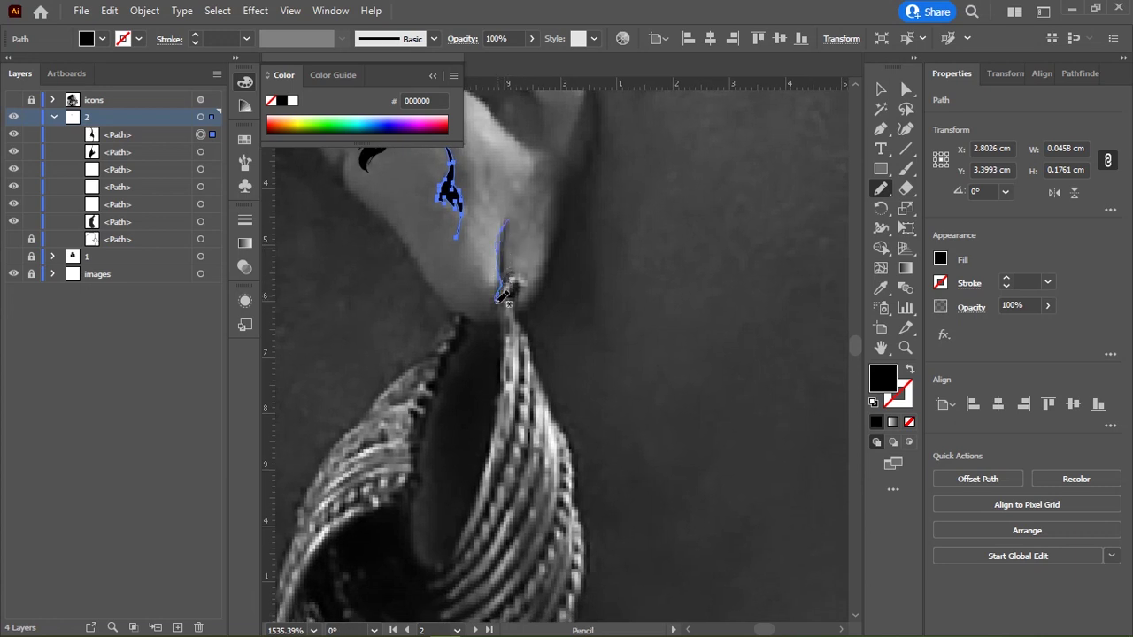
Step: Trace the fold above the earring hole and the inner ear fold, both filled black
{"action": "left_click_drag", "start_coordinate": [517, 210], "coordinate": [508, 223]}
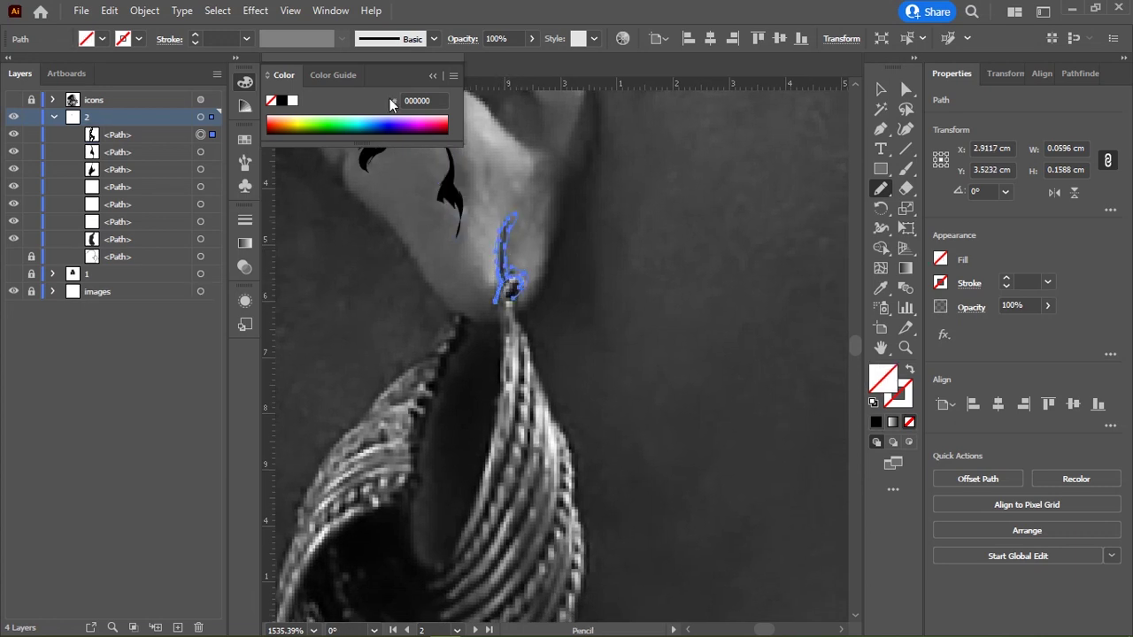
{"action": "left_click", "coordinate": [282, 100]}
{"action": "scroll", "coordinate": [576, 295], "scroll_direction": "up", "scroll_amount": 5}
{"action": "left_click_drag", "start_coordinate": [577, 294], "coordinate": [538, 396]}
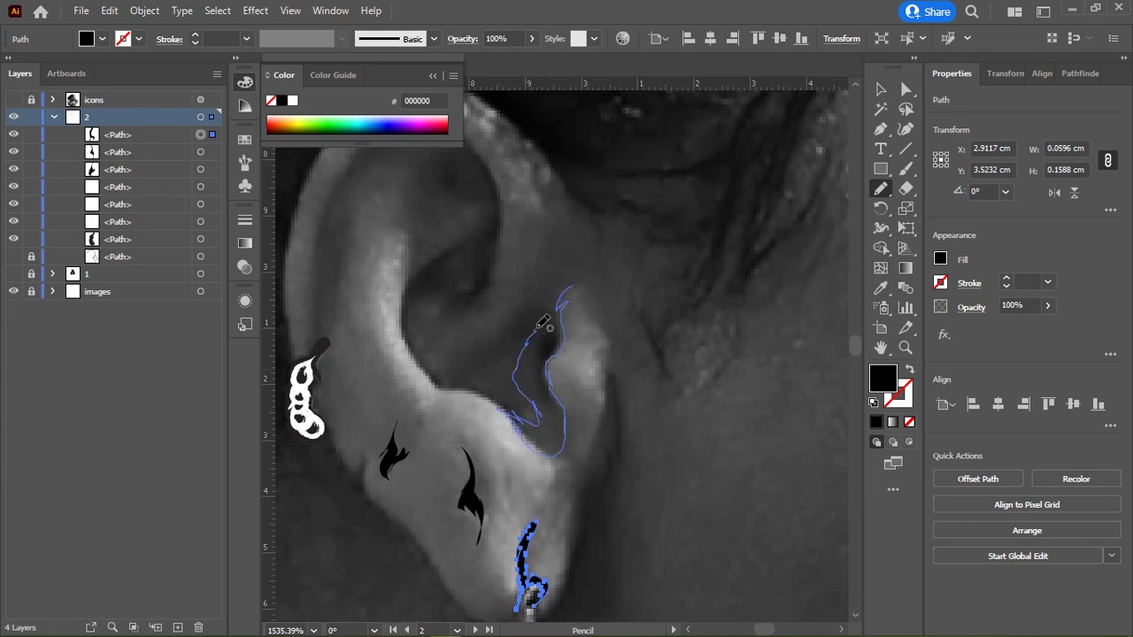
{"action": "left_click_drag", "start_coordinate": [538, 396], "coordinate": [567, 292]}
{"action": "left_click", "coordinate": [281, 100]}
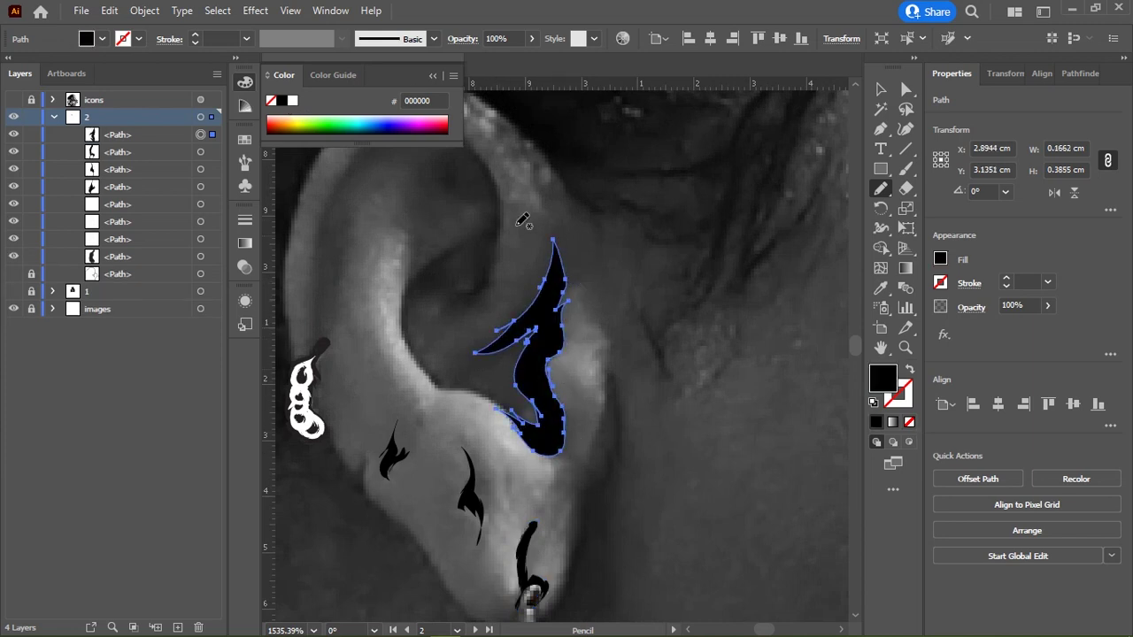
Step: Trace two black-filled sections of the ear rim above the earring
{"action": "mouse_move", "coordinate": [471, 236]}
{"action": "left_mouse_down"}
{"action": "mouse_move", "coordinate": [421, 358]}
{"action": "mouse_move", "coordinate": [503, 216]}
{"action": "mouse_move", "coordinate": [478, 235]}
{"action": "left_mouse_up"}
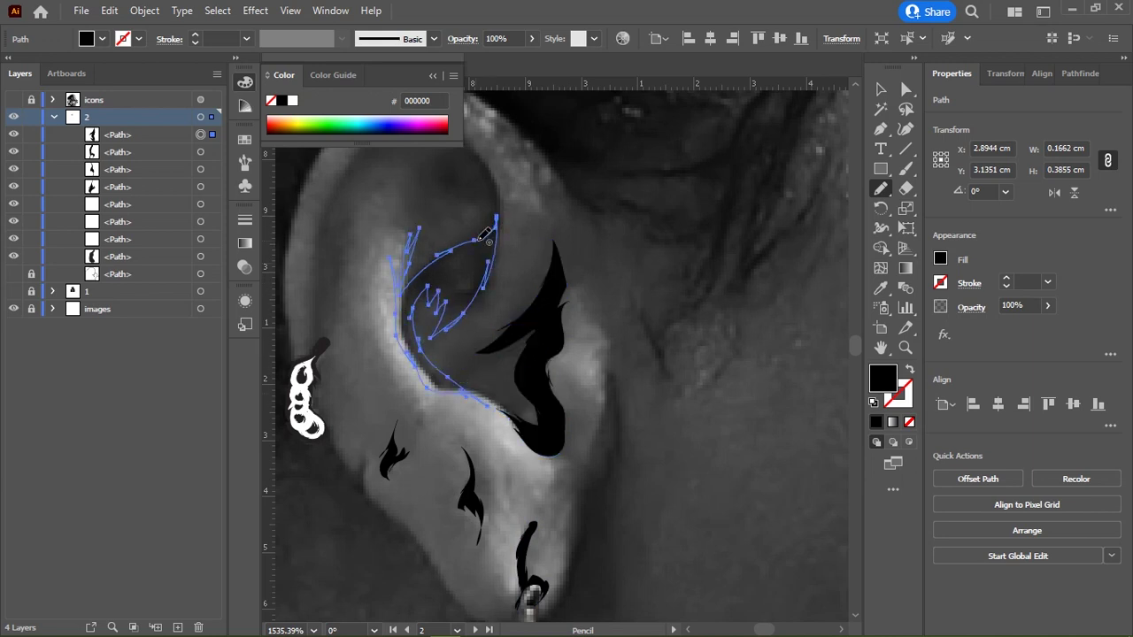
{"action": "left_click", "coordinate": [282, 100]}
{"action": "scroll", "coordinate": [539, 313], "scroll_direction": "up", "scroll_amount": 3}
{"action": "scroll", "coordinate": [539, 314], "scroll_direction": "left", "scroll_amount": 2}
{"action": "mouse_move", "coordinate": [398, 402]}
{"action": "left_mouse_down"}
{"action": "mouse_move", "coordinate": [526, 232]}
{"action": "mouse_move", "coordinate": [414, 268]}
{"action": "mouse_move", "coordinate": [396, 416]}
{"action": "left_mouse_up"}
{"action": "left_click_drag", "start_coordinate": [557, 336], "coordinate": [534, 231]}
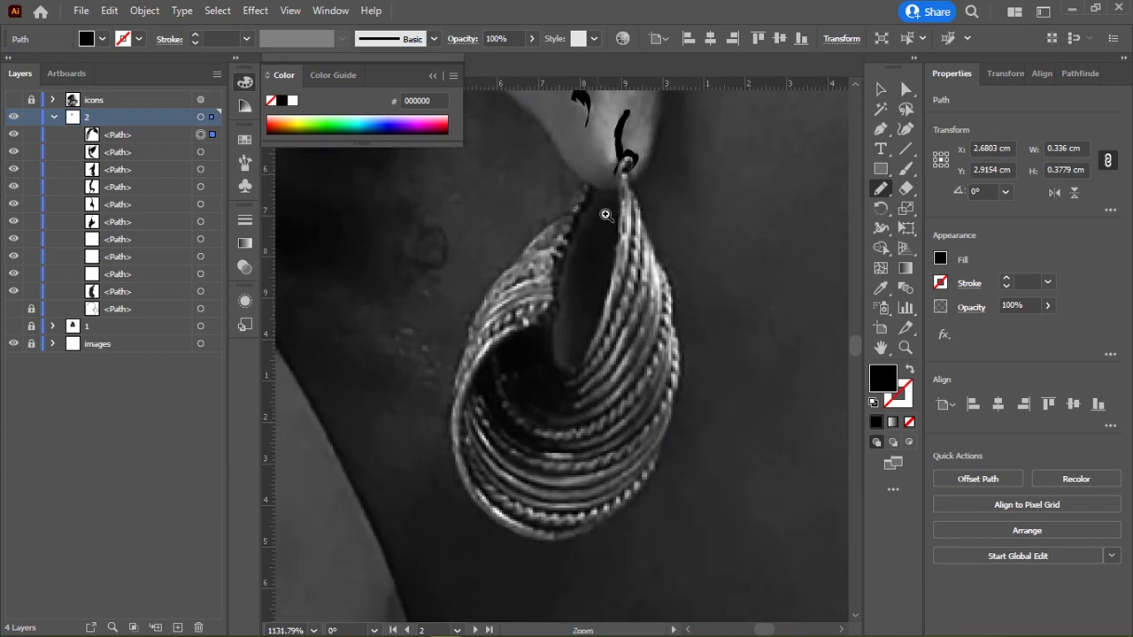
Step: Trace the earlobe's front and back edges as a closed black-filled shape
{"action": "scroll", "coordinate": [602, 215], "scroll_direction": "down", "scroll_amount": 3}
{"action": "left_click_drag", "start_coordinate": [584, 196], "coordinate": [555, 398]}
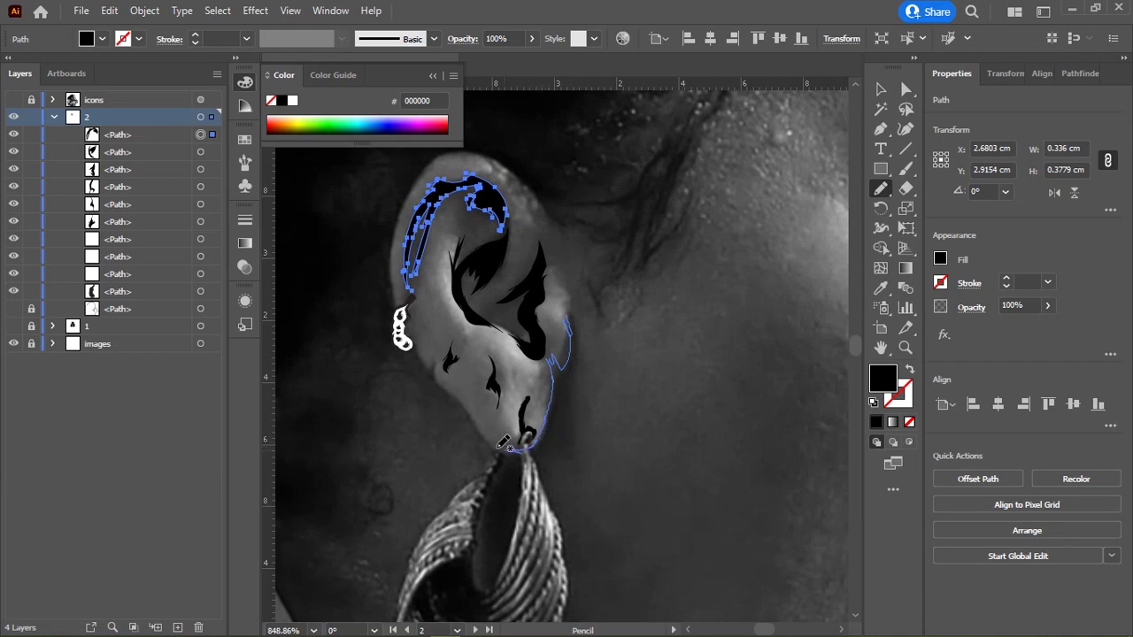
{"action": "left_click_drag", "start_coordinate": [500, 446], "coordinate": [468, 395]}
{"action": "left_click_drag", "start_coordinate": [421, 339], "coordinate": [535, 454]}
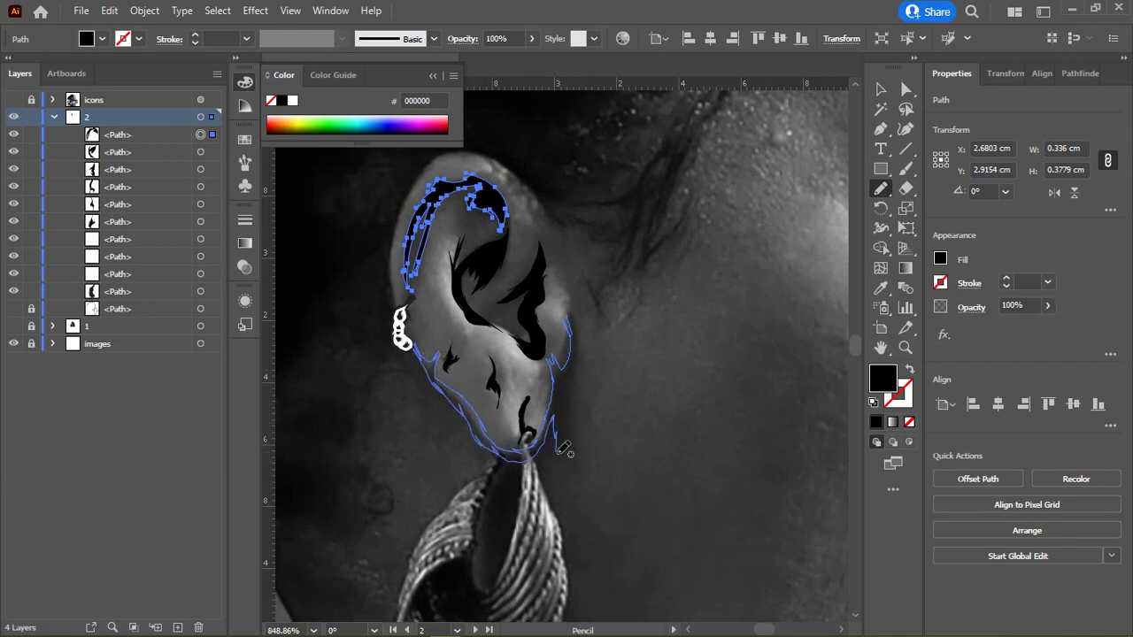
{"action": "left_click_drag", "start_coordinate": [534, 454], "coordinate": [572, 312]}
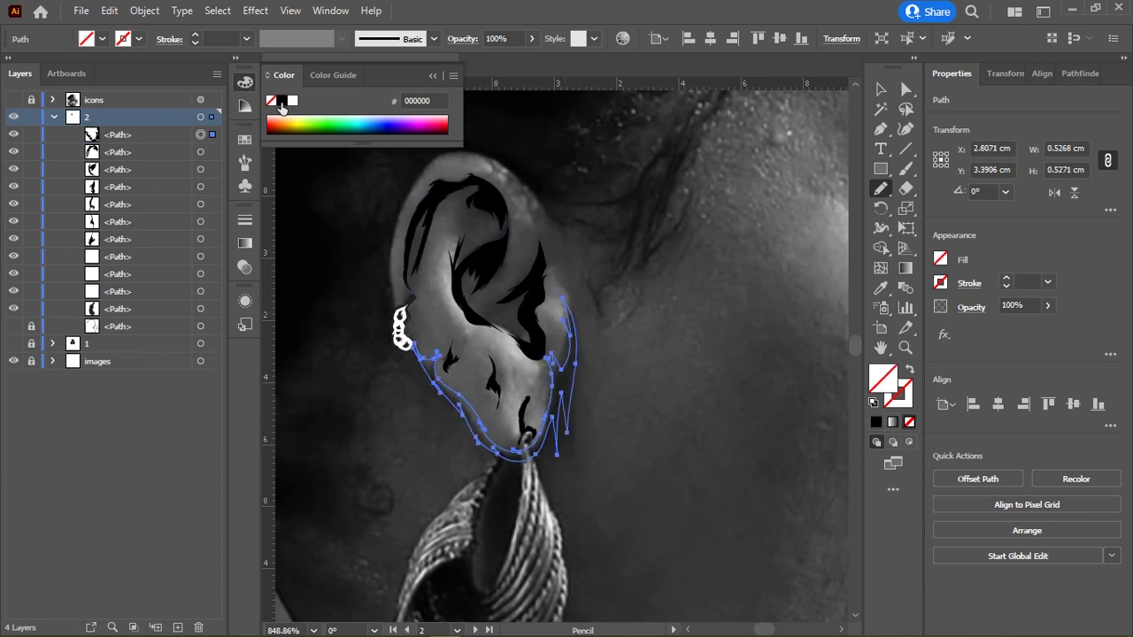
{"action": "left_click", "coordinate": [282, 100]}
Step: Trace the ear's top rim filled black, then hide and reshow the photo to check
{"action": "left_click_drag", "start_coordinate": [406, 241], "coordinate": [473, 320]}
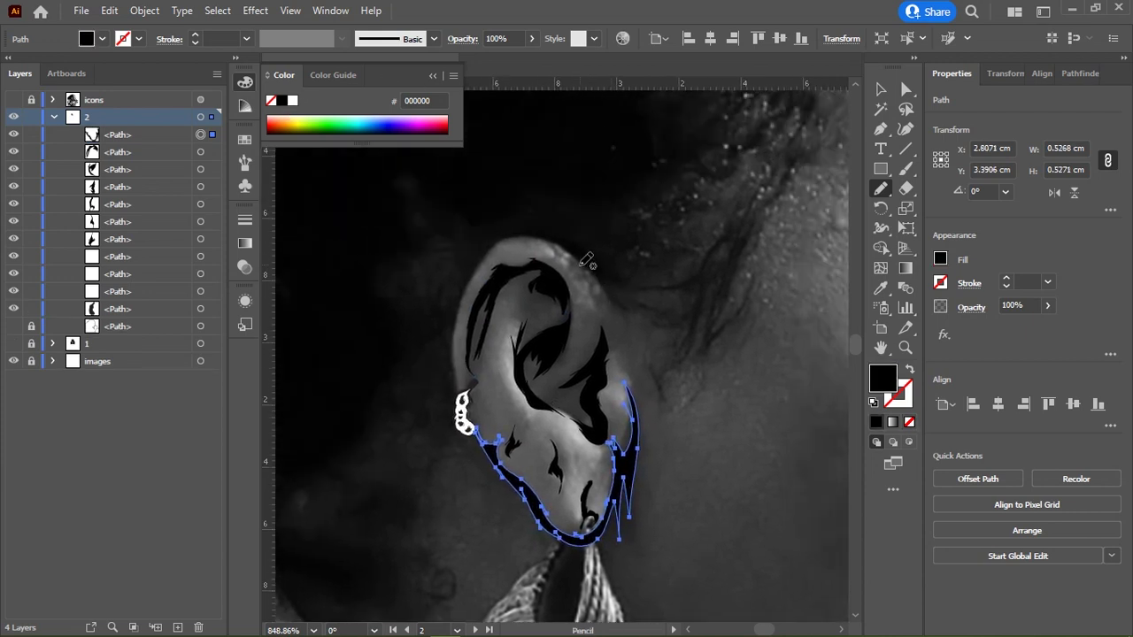
{"action": "mouse_move", "coordinate": [586, 261]}
{"action": "left_mouse_down"}
{"action": "mouse_move", "coordinate": [521, 229]}
{"action": "mouse_move", "coordinate": [467, 306]}
{"action": "mouse_move", "coordinate": [503, 244]}
{"action": "left_mouse_up"}
{"action": "left_click_drag", "start_coordinate": [574, 258], "coordinate": [625, 335]}
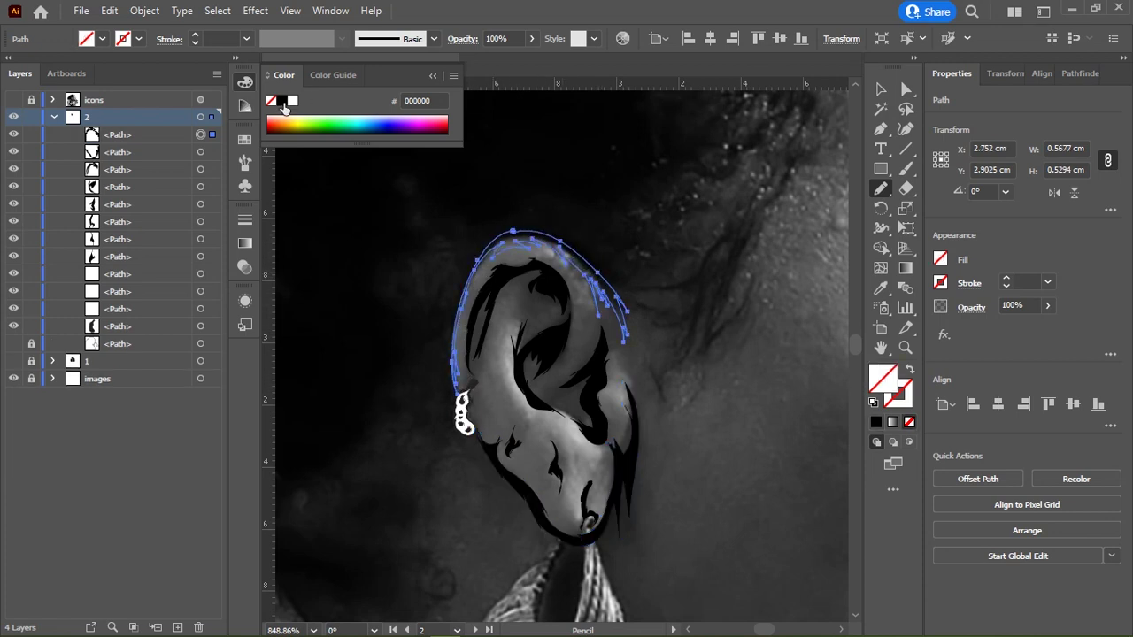
{"action": "left_click", "coordinate": [282, 101]}
{"action": "left_click", "coordinate": [13, 379]}
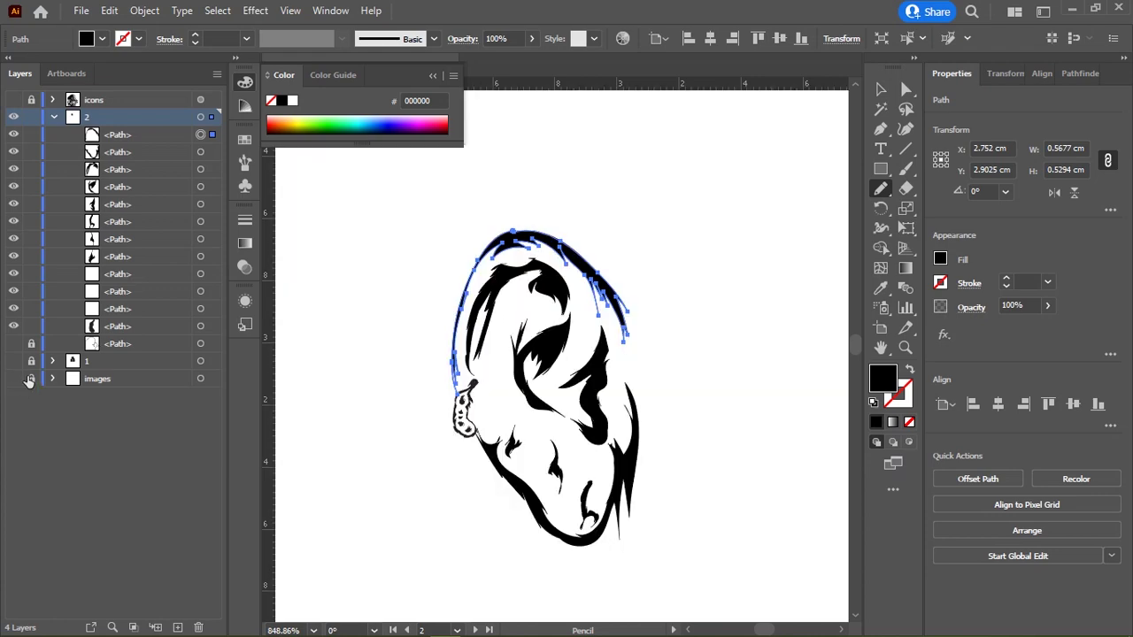
{"action": "left_click", "coordinate": [14, 379]}
Step: Trace both sides of the hoop earring, reshape its top at the lobe, and fill it black
{"action": "mouse_move", "coordinate": [542, 551]}
{"action": "left_mouse_down"}
{"action": "mouse_move", "coordinate": [430, 366]}
{"action": "mouse_move", "coordinate": [444, 270]}
{"action": "left_mouse_up"}
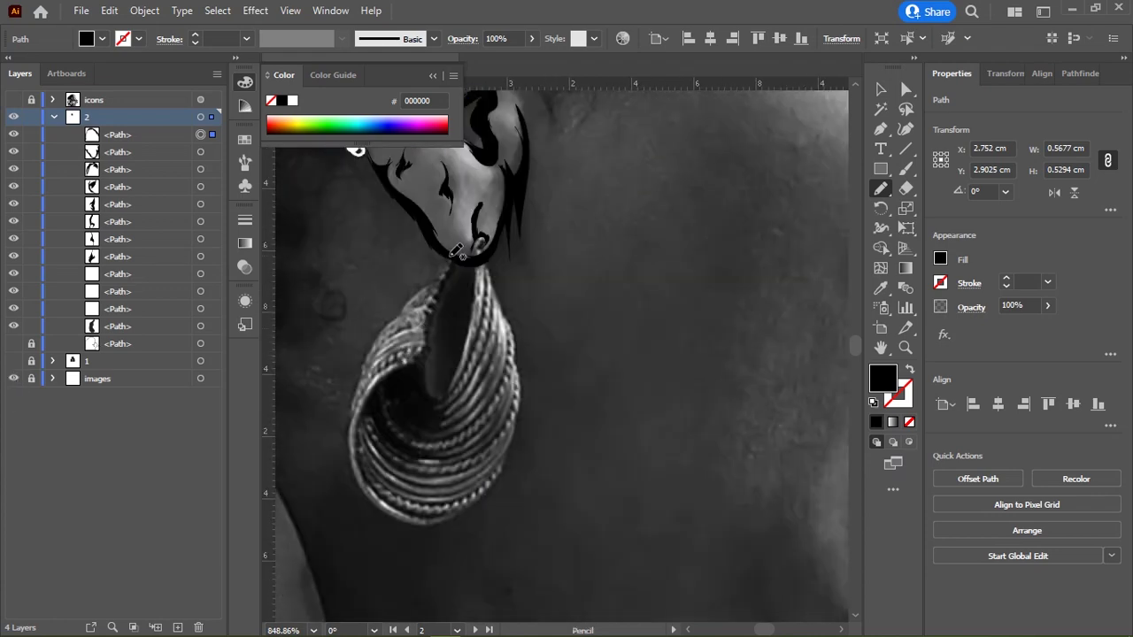
{"action": "left_click_drag", "start_coordinate": [370, 352], "coordinate": [422, 524]}
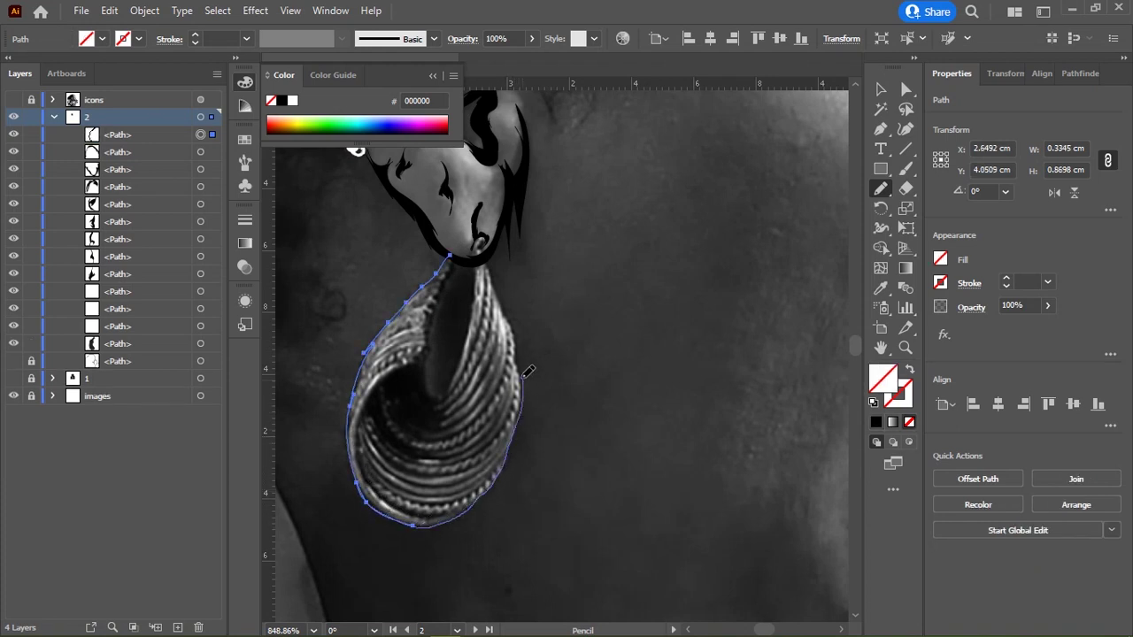
{"action": "left_click_drag", "start_coordinate": [490, 250], "coordinate": [496, 255]}
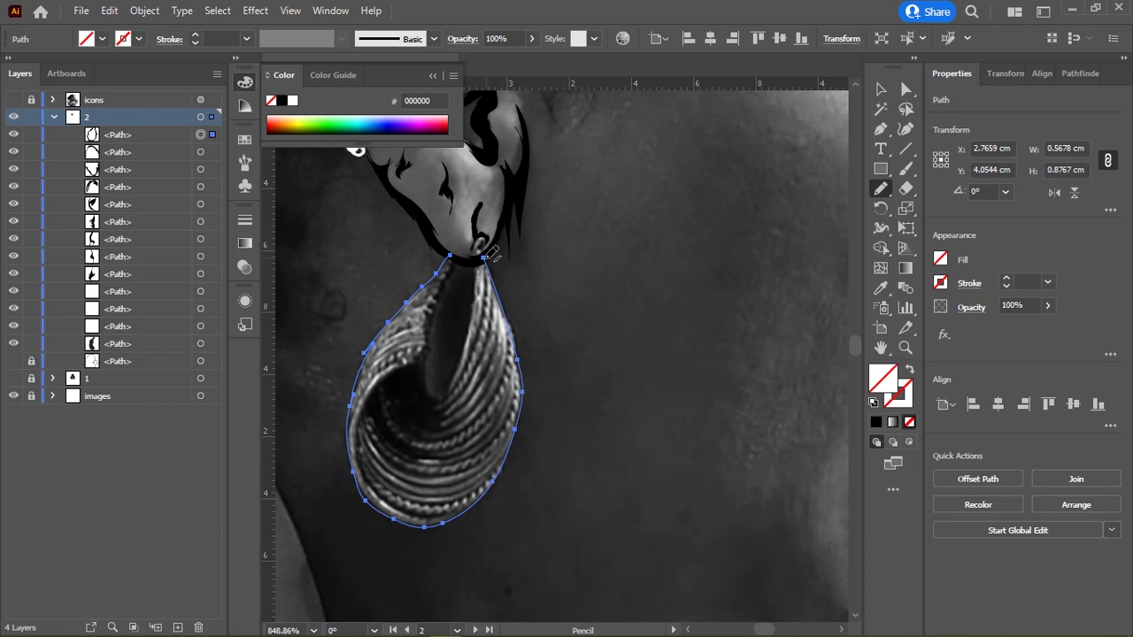
{"action": "left_click", "coordinate": [14, 170]}
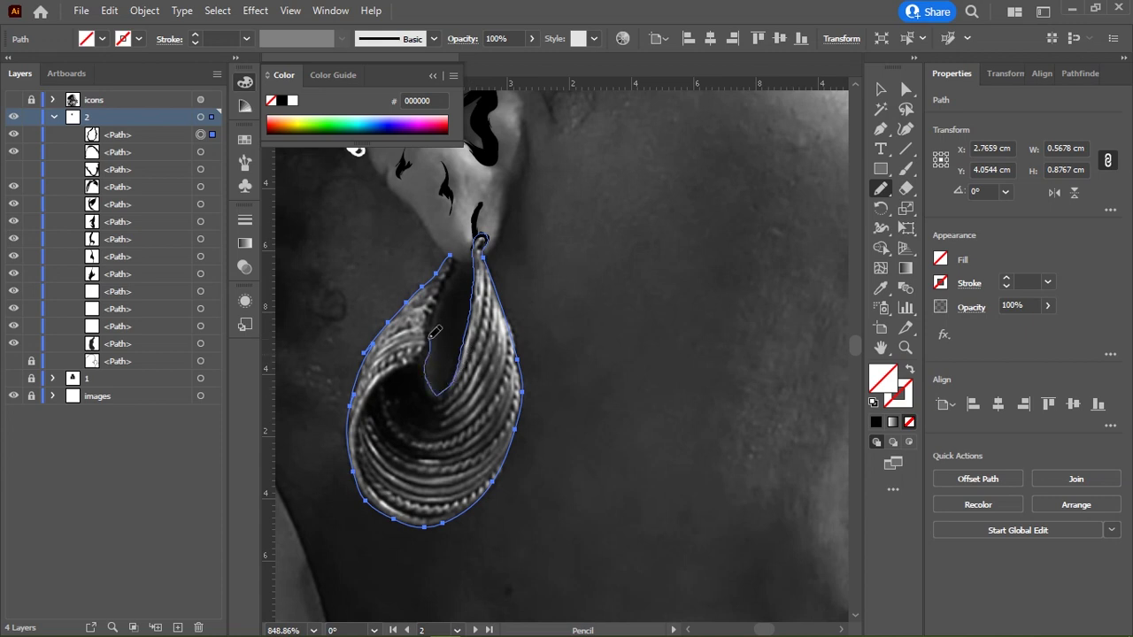
{"action": "left_click_drag", "start_coordinate": [458, 250], "coordinate": [450, 258]}
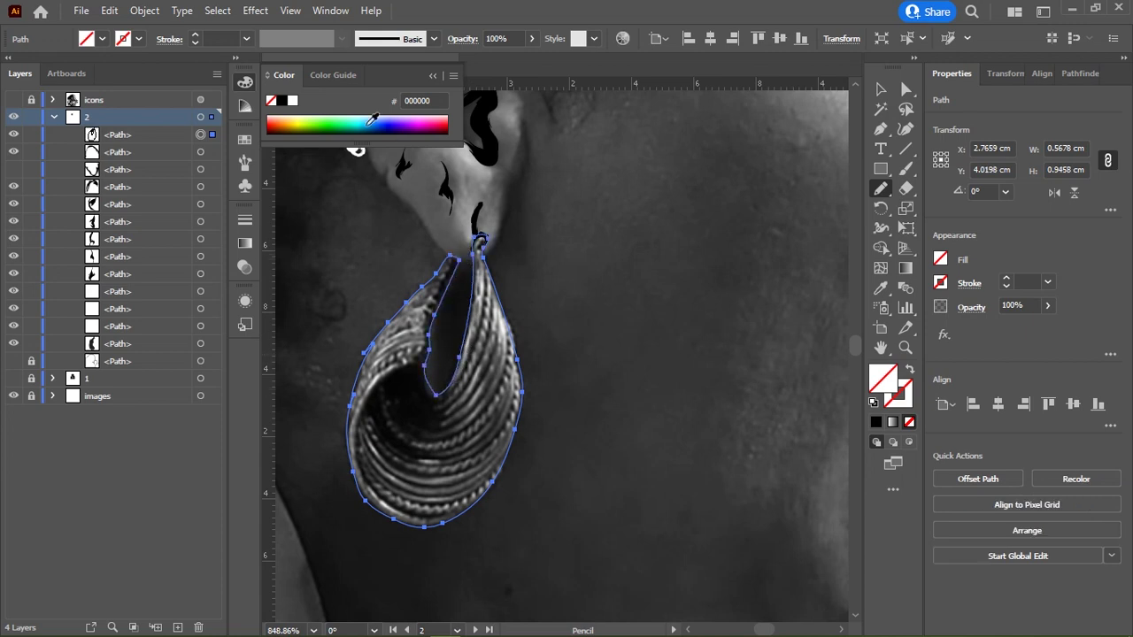
{"action": "left_click", "coordinate": [284, 100]}
Step: Show the ear outline again and start a Pencil hairline stroke up from the ear
{"action": "left_click", "coordinate": [13, 170]}
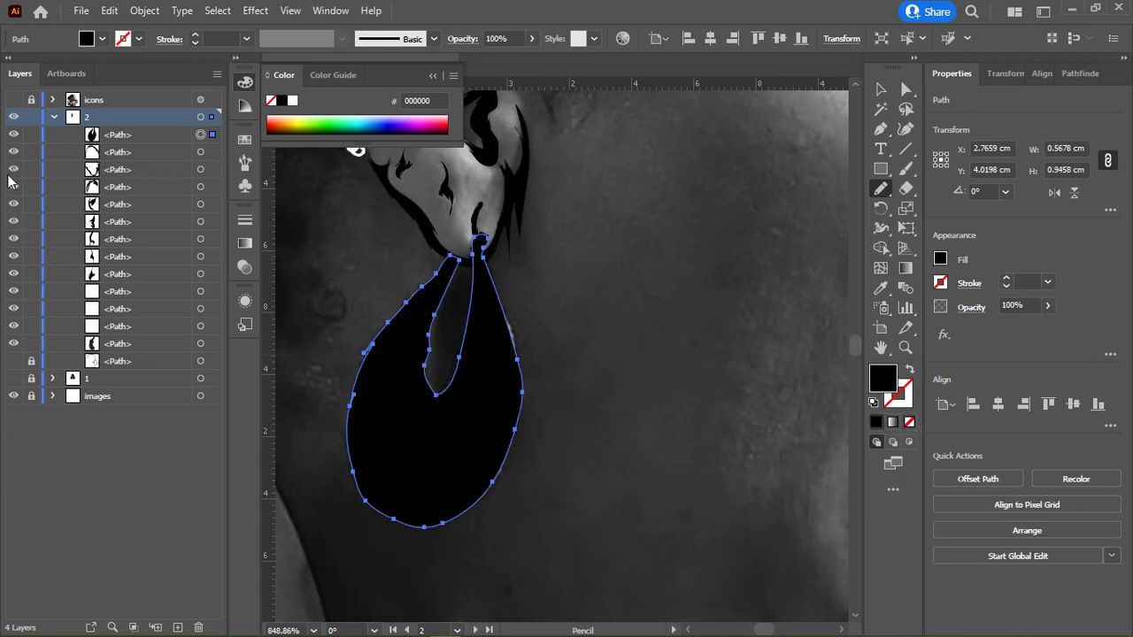
{"action": "mouse_move", "coordinate": [627, 233]}
{"action": "left_mouse_down"}
{"action": "mouse_move", "coordinate": [575, 237]}
{"action": "mouse_move", "coordinate": [536, 293]}
{"action": "left_mouse_up"}
{"action": "mouse_move", "coordinate": [506, 399]}
{"action": "left_mouse_down"}
{"action": "mouse_move", "coordinate": [552, 366]}
{"action": "mouse_move", "coordinate": [596, 292]}
{"action": "mouse_move", "coordinate": [614, 254]}
{"action": "mouse_move", "coordinate": [611, 185]}
{"action": "mouse_move", "coordinate": [576, 301]}
{"action": "left_mouse_up"}
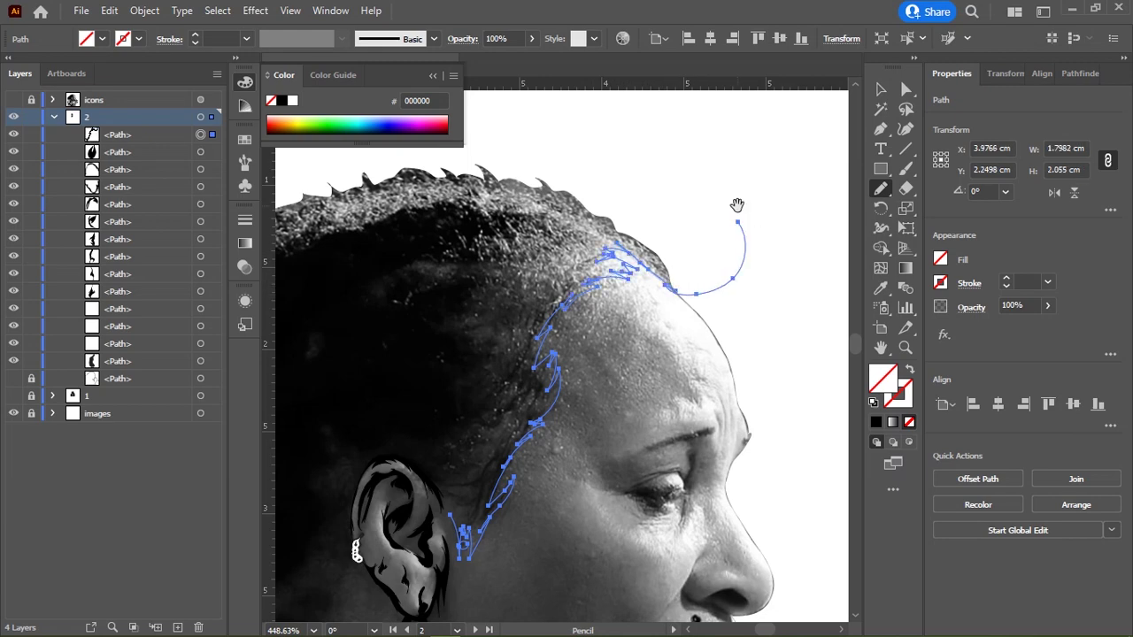
Step: Redraw the hairline's end near the ear and extend it down below the ear
{"action": "left_click_drag", "start_coordinate": [435, 481], "coordinate": [566, 290]}
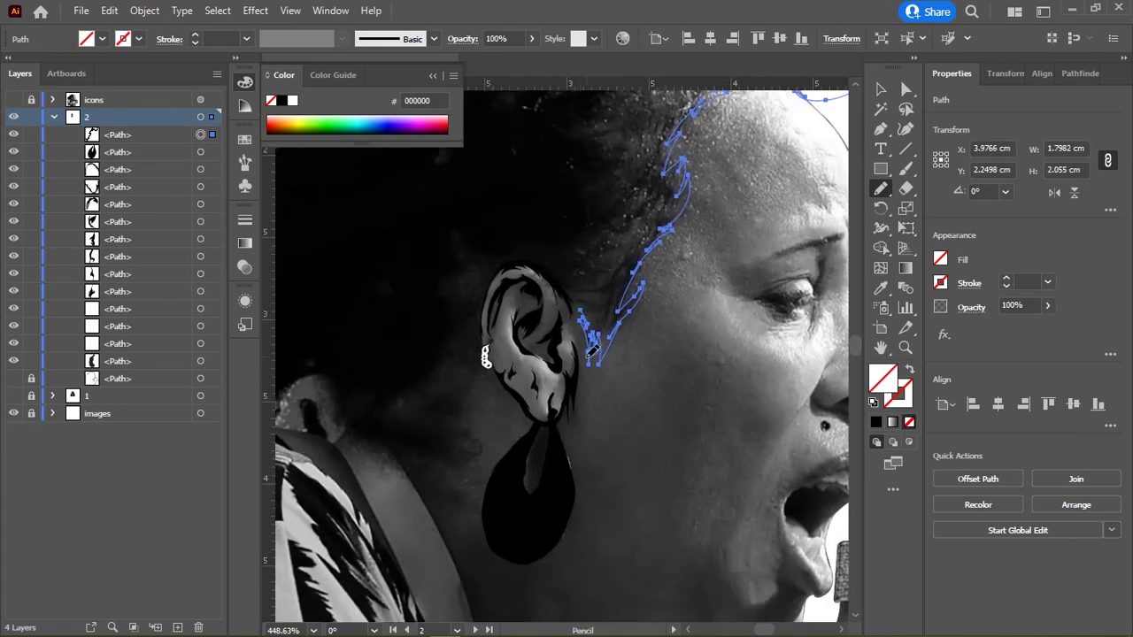
{"action": "scroll", "coordinate": [593, 355], "scroll_direction": "up", "scroll_amount": 5}
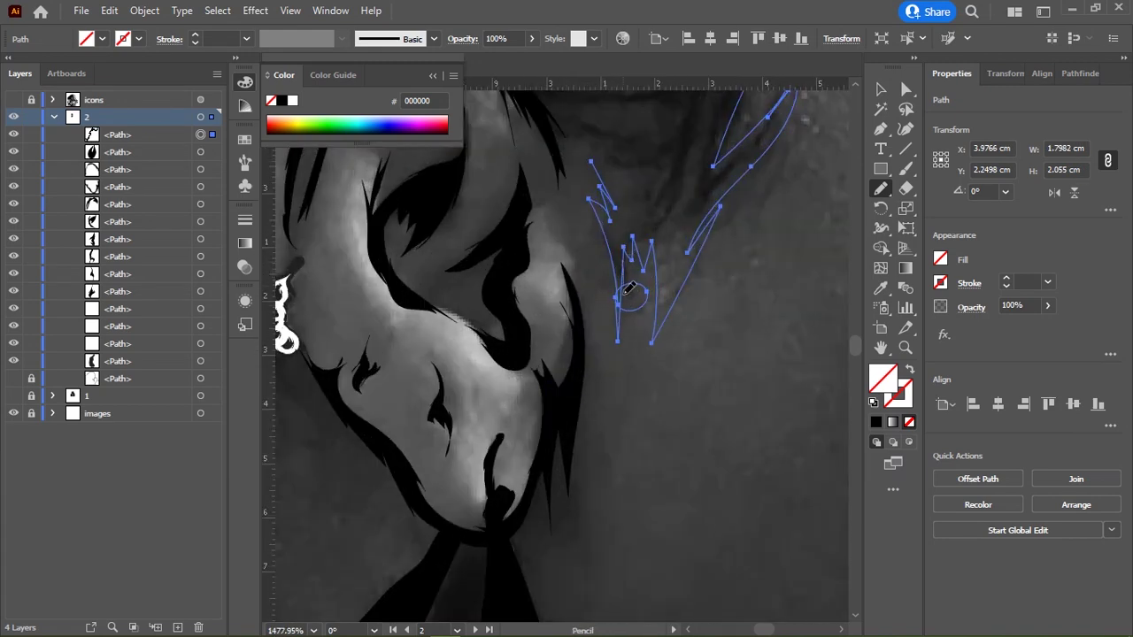
{"action": "left_click_drag", "start_coordinate": [625, 292], "coordinate": [611, 234]}
{"action": "scroll", "coordinate": [571, 339], "scroll_direction": "down", "scroll_amount": 2}
{"action": "scroll", "coordinate": [571, 339], "scroll_direction": "down", "scroll_amount": 3}
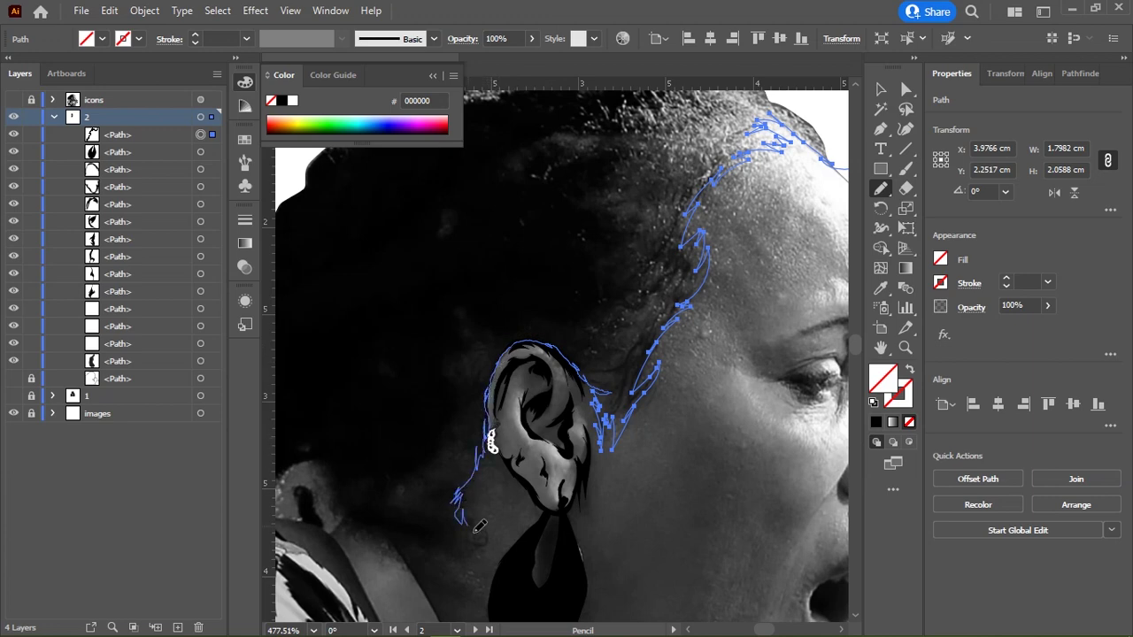
{"action": "left_click_drag", "start_coordinate": [479, 527], "coordinate": [472, 522]}
{"action": "scroll", "coordinate": [472, 522], "scroll_direction": "down", "scroll_amount": 3}
{"action": "scroll", "coordinate": [561, 319], "scroll_direction": "up", "scroll_amount": 3}
{"action": "scroll", "coordinate": [530, 319], "scroll_direction": "up", "scroll_amount": 2}
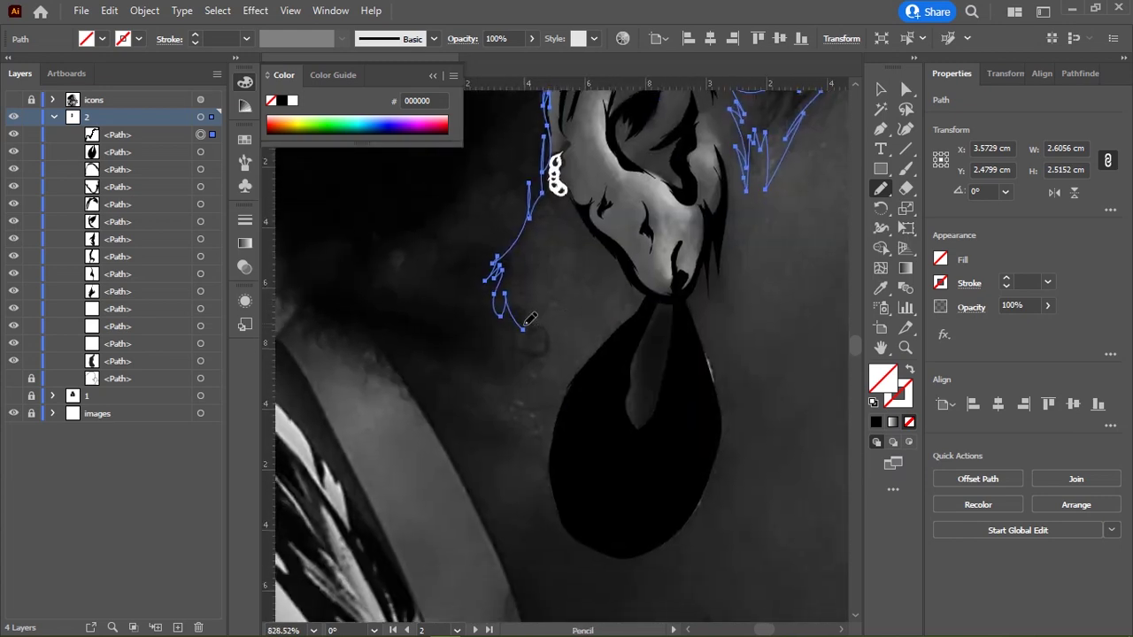
Step: Continue the hairline stroke across the nape and down past the shoulder
{"action": "mouse_move", "coordinate": [534, 333]}
{"action": "left_mouse_down"}
{"action": "mouse_move", "coordinate": [500, 363]}
{"action": "mouse_move", "coordinate": [416, 343]}
{"action": "mouse_move", "coordinate": [454, 390]}
{"action": "left_mouse_up"}
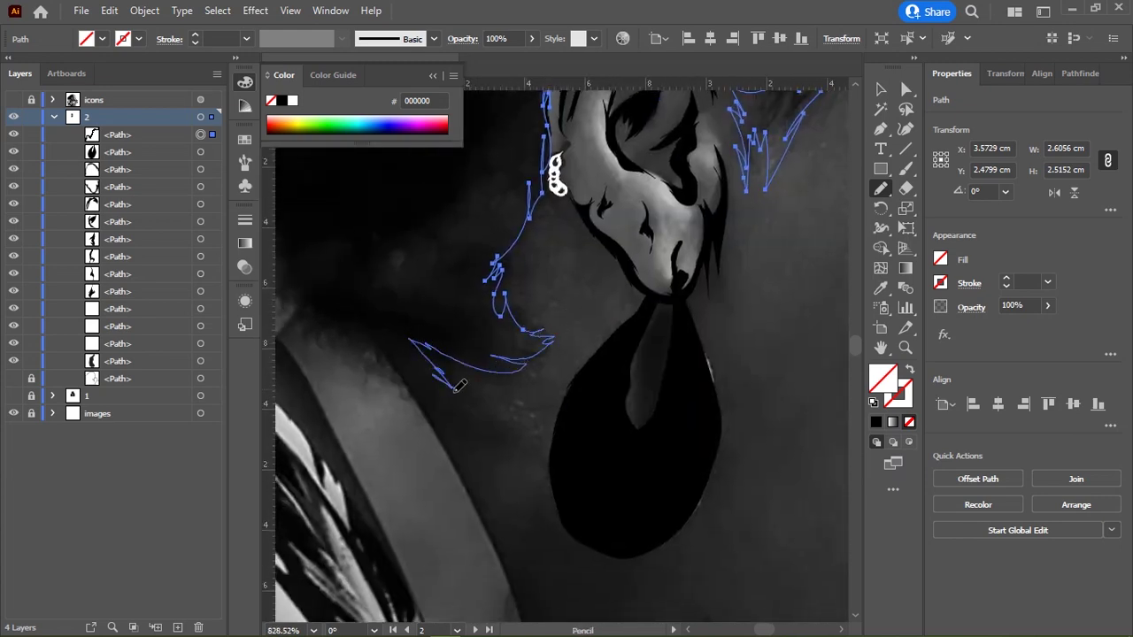
{"action": "scroll", "coordinate": [579, 339], "scroll_direction": "down", "scroll_amount": 3}
{"action": "mouse_move", "coordinate": [467, 328]}
{"action": "left_mouse_down"}
{"action": "mouse_move", "coordinate": [562, 392]}
{"action": "mouse_move", "coordinate": [627, 470]}
{"action": "left_mouse_up"}
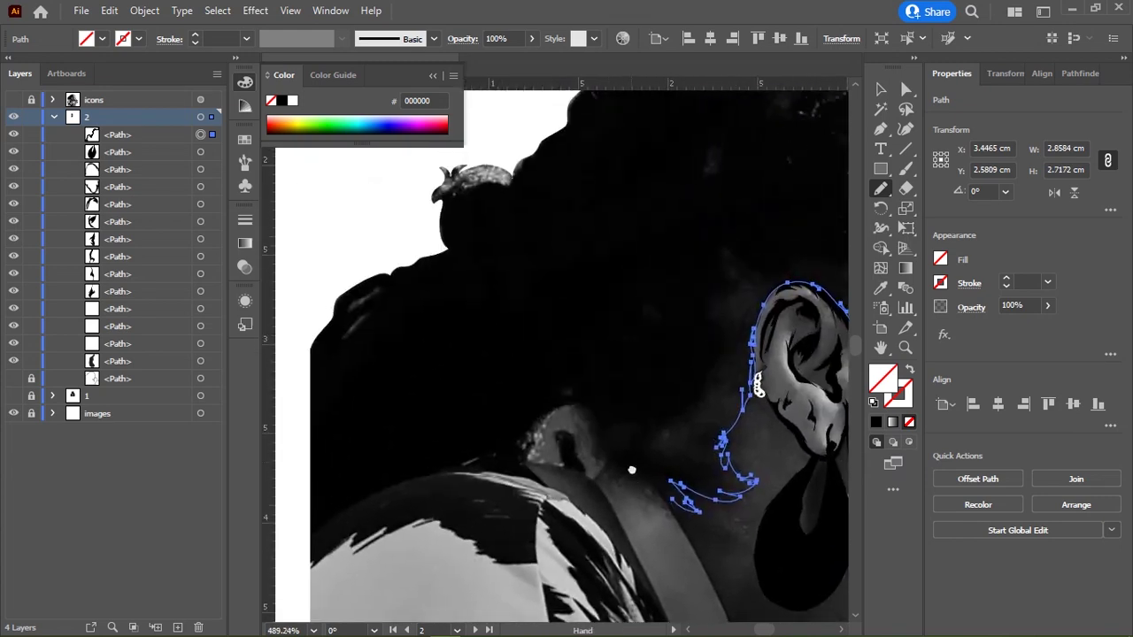
{"action": "scroll", "coordinate": [683, 341], "scroll_direction": "up", "scroll_amount": 2}
{"action": "mouse_move", "coordinate": [673, 303]}
{"action": "left_mouse_down"}
{"action": "mouse_move", "coordinate": [662, 311]}
{"action": "mouse_move", "coordinate": [625, 301]}
{"action": "mouse_move", "coordinate": [596, 245]}
{"action": "left_mouse_up"}
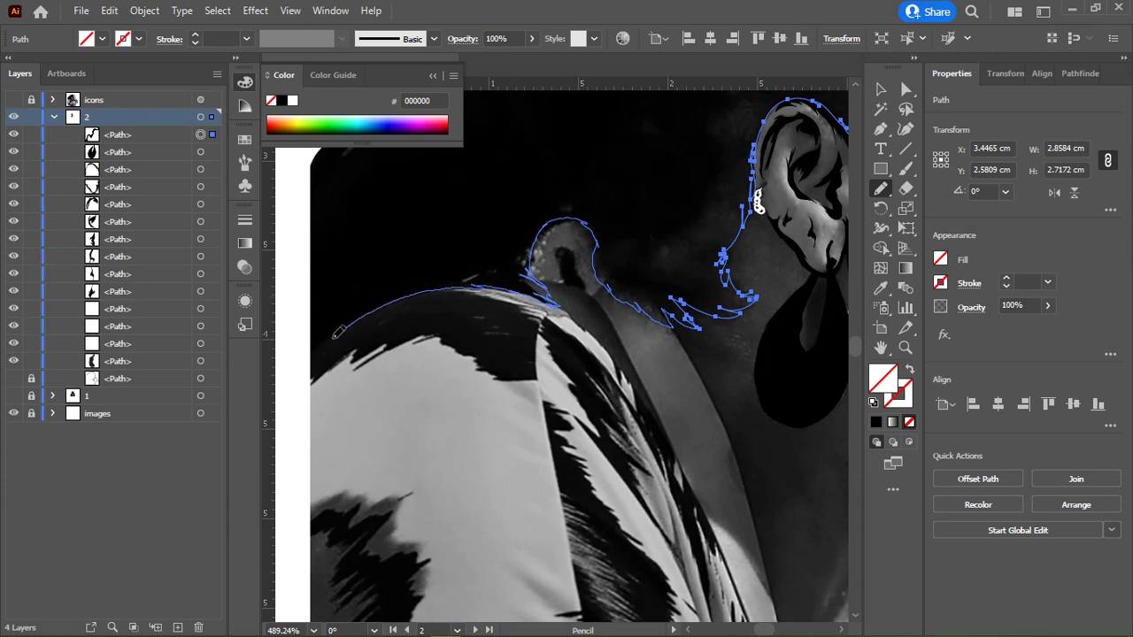
{"action": "left_click_drag", "start_coordinate": [337, 331], "coordinate": [303, 370]}
{"action": "scroll", "coordinate": [506, 284], "scroll_direction": "down", "scroll_amount": 3}
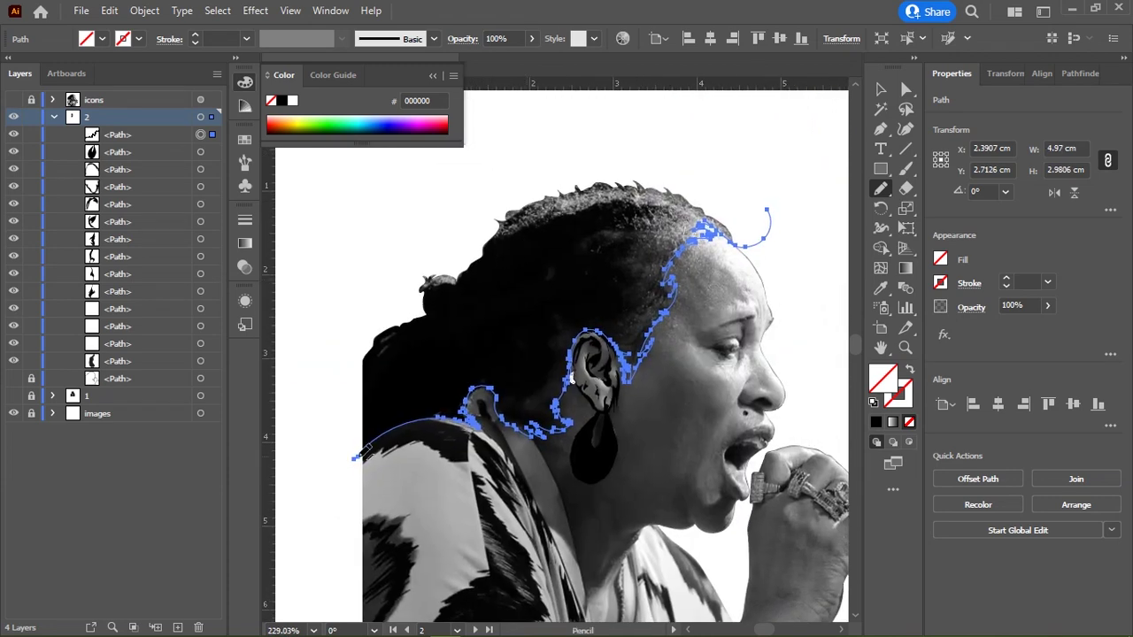
Step: Finish the hairline at the shoulder's left end and give it a black stroke
{"action": "left_click_drag", "start_coordinate": [354, 458], "coordinate": [339, 474]}
{"action": "left_click", "coordinate": [880, 90]}
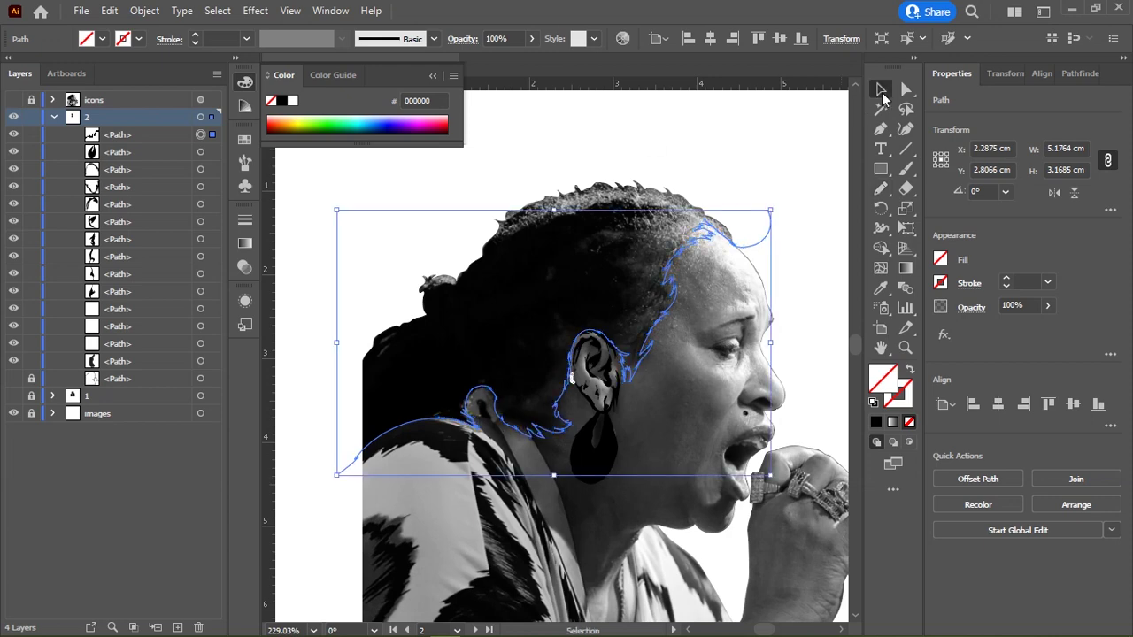
{"action": "left_click", "coordinate": [878, 423]}
{"action": "left_click", "coordinate": [721, 155]}
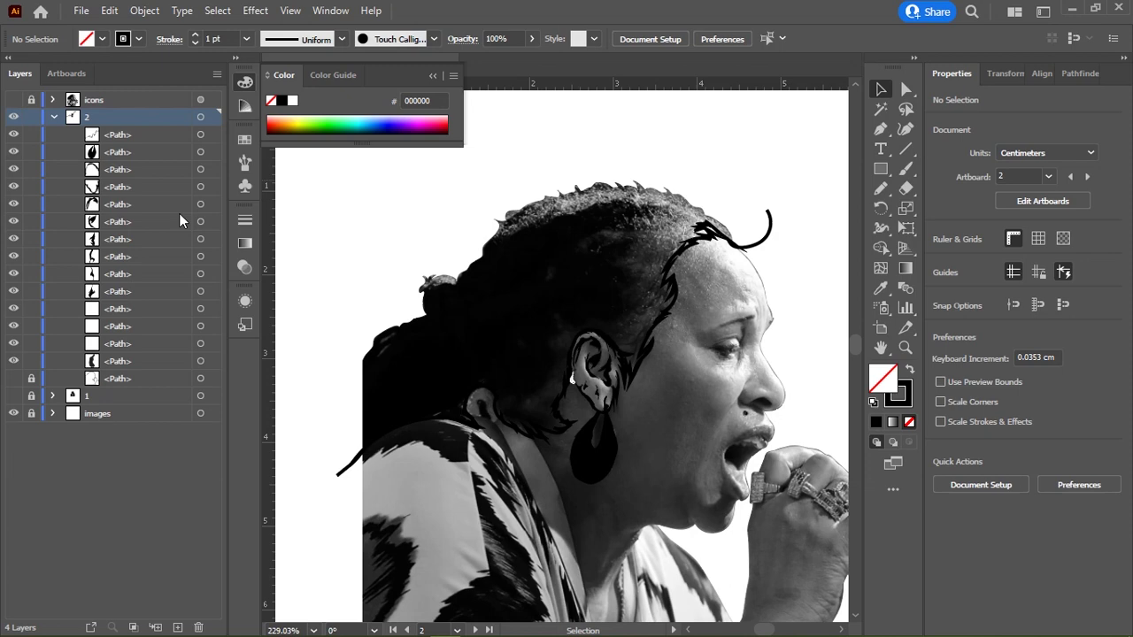
Step: Copy the silhouette outline path, paste it in front, and select the traced paths down to it
{"action": "left_click", "coordinate": [201, 379]}
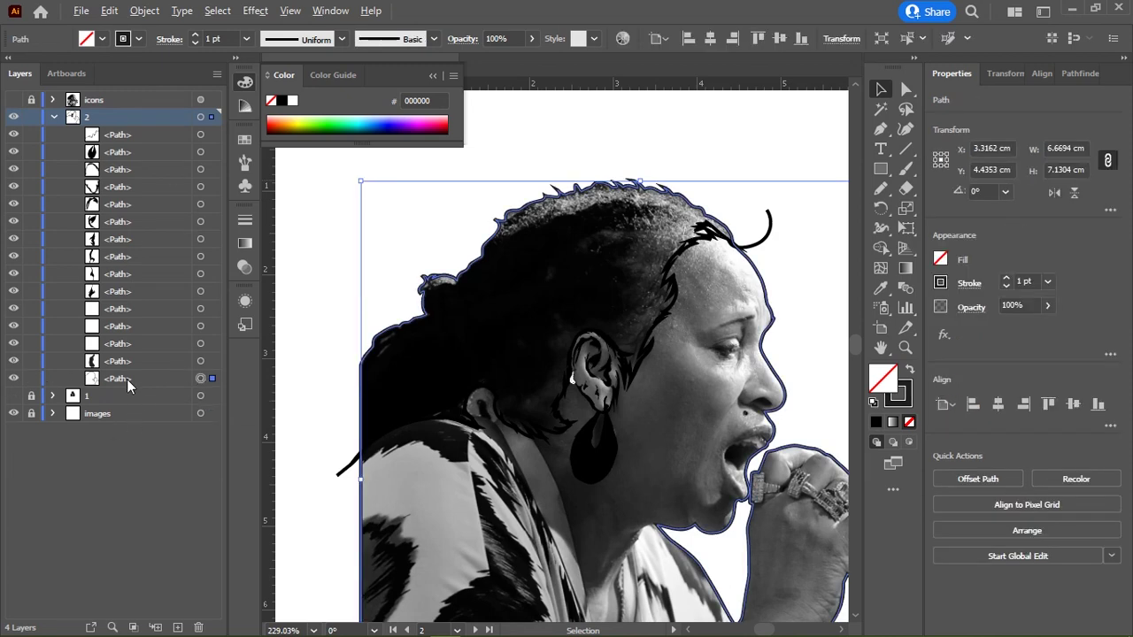
{"action": "key", "text": "ctrl+c"}
{"action": "key", "text": "ctrl+f"}
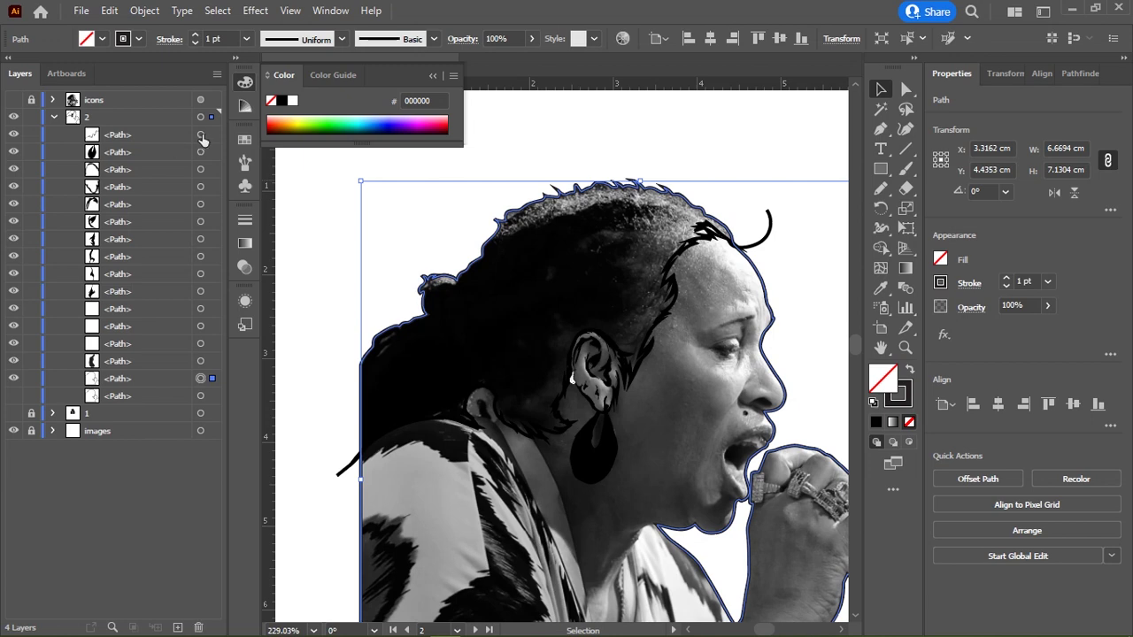
{"action": "left_click", "coordinate": [202, 136], "text": "shift"}
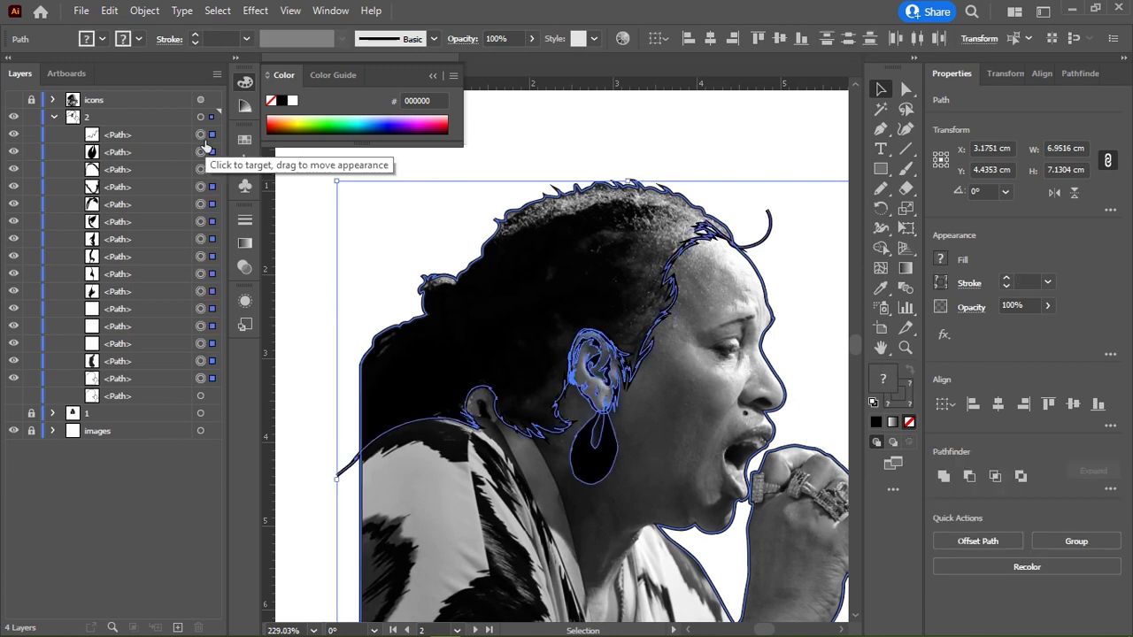
Step: Redraw the outline near the shoulder with the Pencil to remove the thick segment
{"action": "key", "text": "n"}
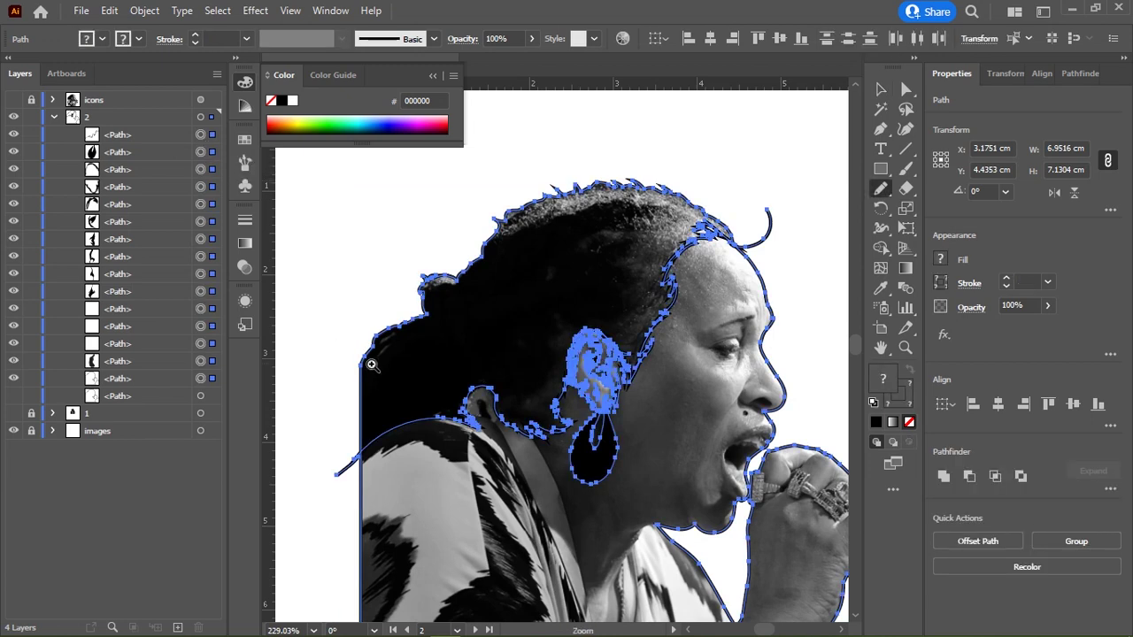
{"action": "scroll", "coordinate": [478, 293], "scroll_direction": "up", "scroll_amount": 5}
{"action": "left_click_drag", "start_coordinate": [485, 304], "coordinate": [433, 345]}
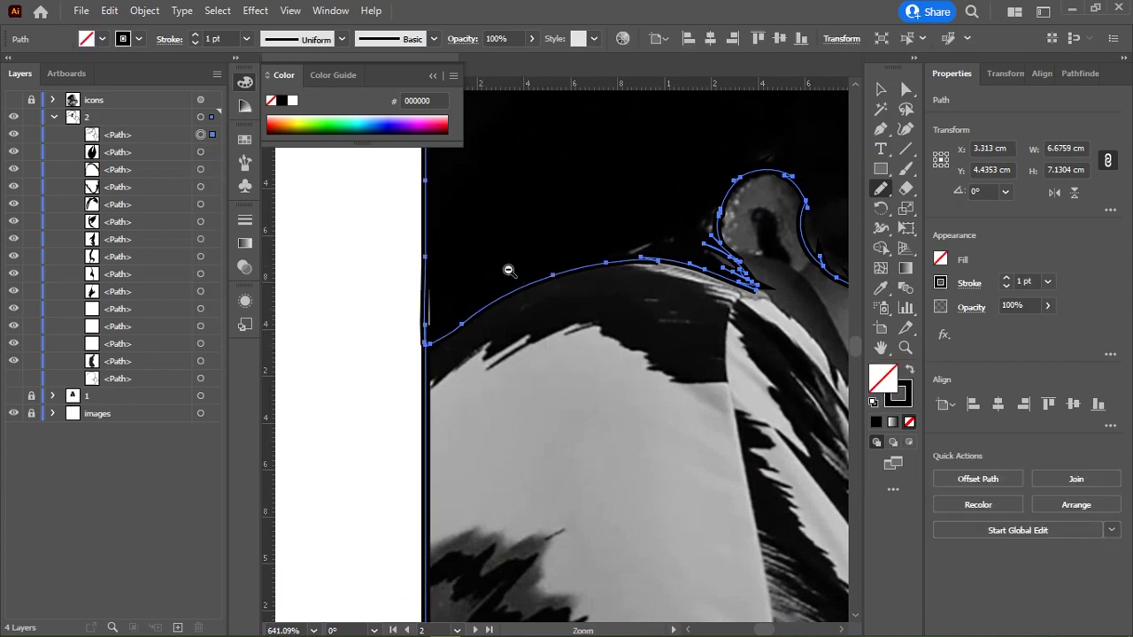
{"action": "scroll", "coordinate": [531, 266], "scroll_direction": "down", "scroll_amount": 5}
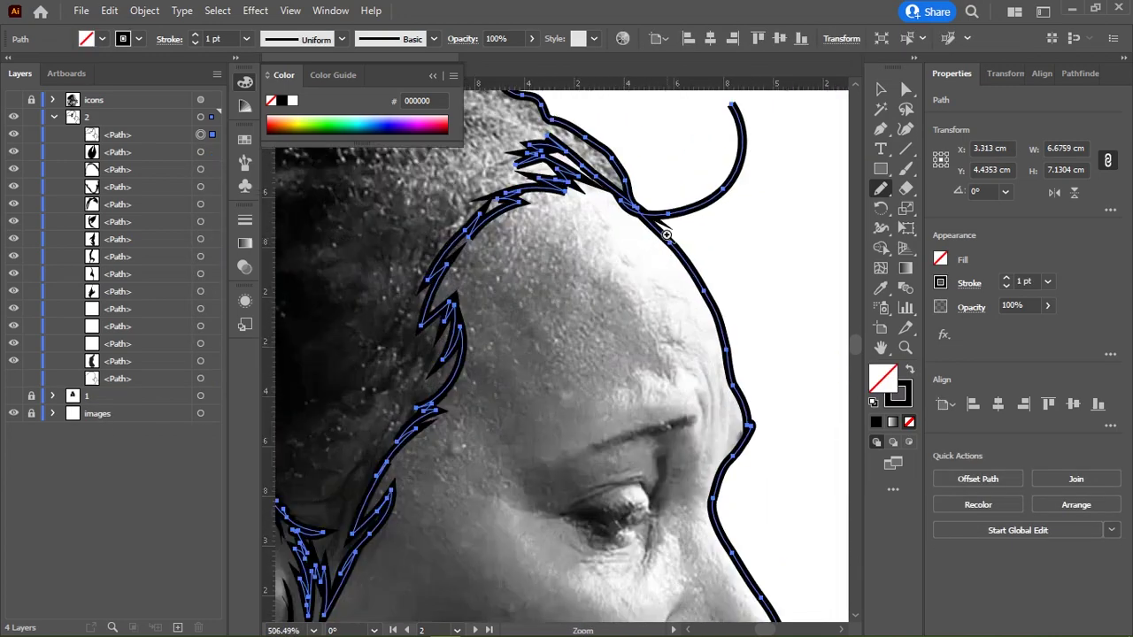
{"action": "scroll", "coordinate": [413, 280], "scroll_direction": "up", "scroll_amount": 8}
{"action": "mouse_move", "coordinate": [413, 280]}
{"action": "left_mouse_down"}
{"action": "mouse_move", "coordinate": [475, 264]}
{"action": "mouse_move", "coordinate": [544, 351]}
{"action": "mouse_move", "coordinate": [611, 388]}
{"action": "left_mouse_up"}
{"action": "scroll", "coordinate": [574, 351], "scroll_direction": "down", "scroll_amount": 3}
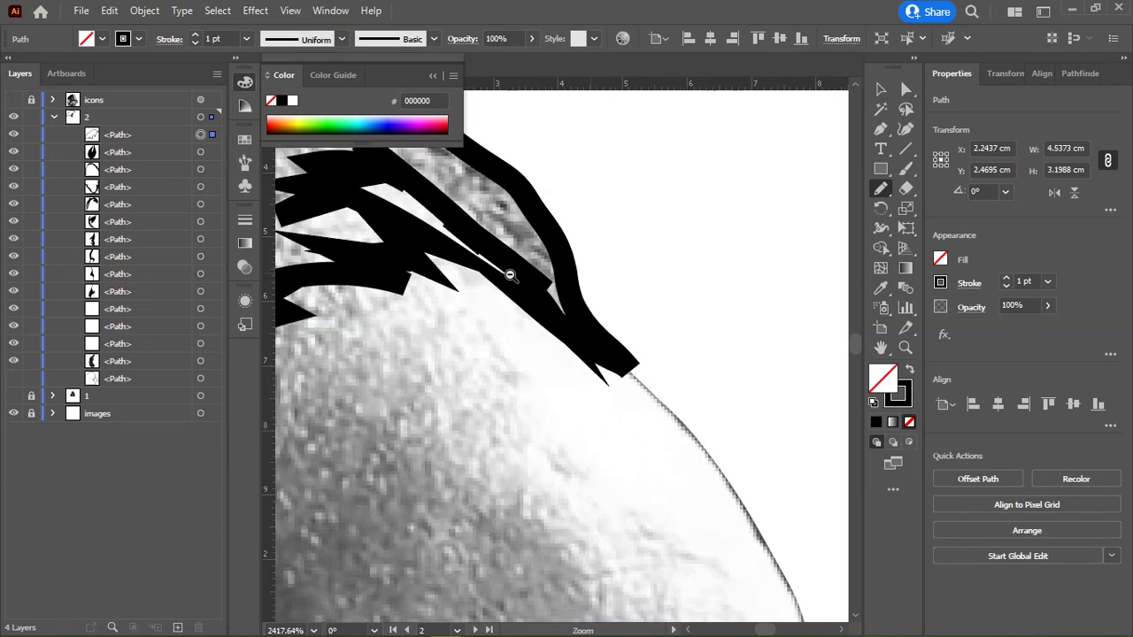
{"action": "scroll", "coordinate": [510, 273], "scroll_direction": "down", "scroll_amount": 3}
{"action": "scroll", "coordinate": [600, 258], "scroll_direction": "down", "scroll_amount": 2}
Step: Make the hair shape solid black with no stroke, hide the photo, and clear the selection
{"action": "left_click", "coordinate": [909, 372]}
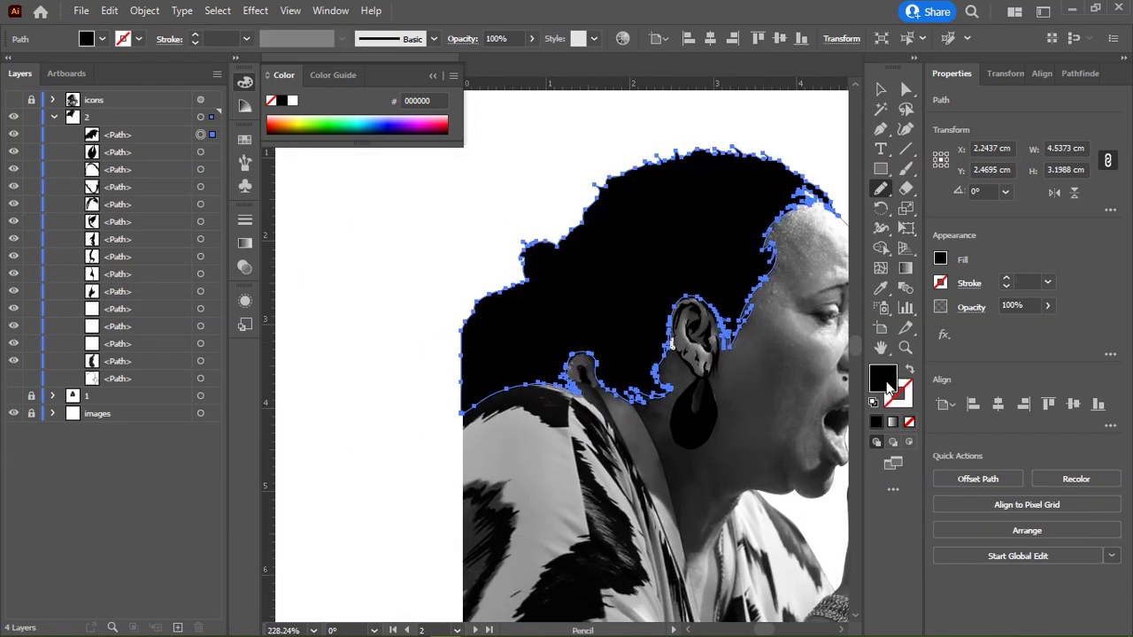
{"action": "left_click", "coordinate": [12, 413]}
{"action": "key", "text": "v"}
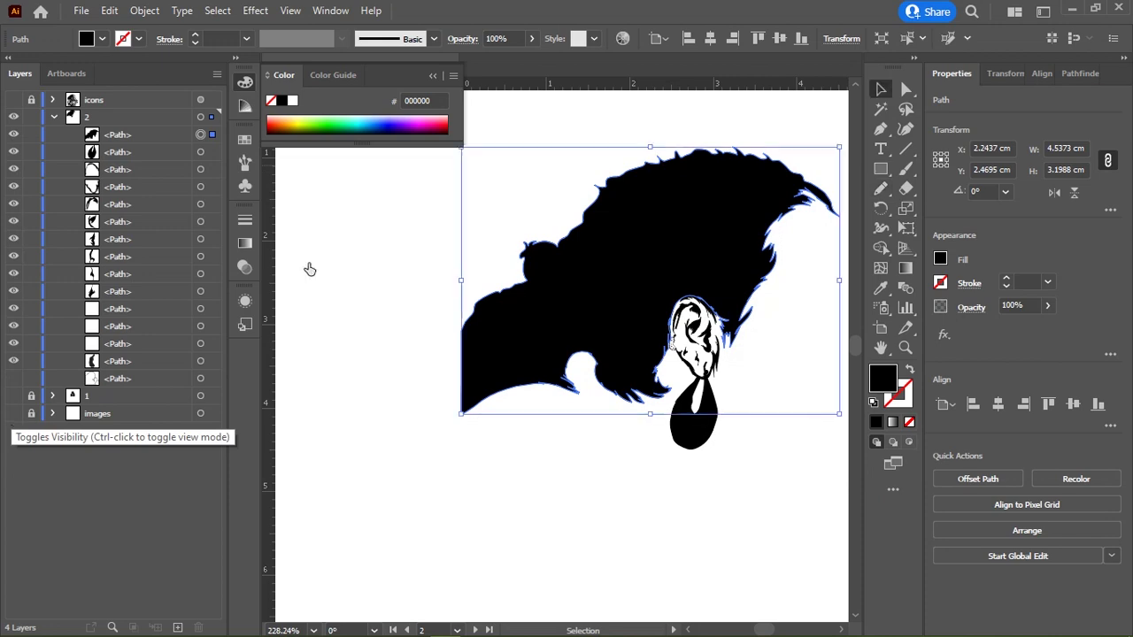
{"action": "left_click", "coordinate": [309, 267]}
Step: Reselect the black hair shape and redraw its edge along the top of the ear
{"action": "scroll", "coordinate": [711, 198], "scroll_direction": "down", "scroll_amount": 2}
{"action": "mouse_move", "coordinate": [636, 275]}
{"action": "left_mouse_down"}
{"action": "mouse_move", "coordinate": [485, 332]}
{"action": "mouse_move", "coordinate": [620, 359]}
{"action": "left_mouse_up"}
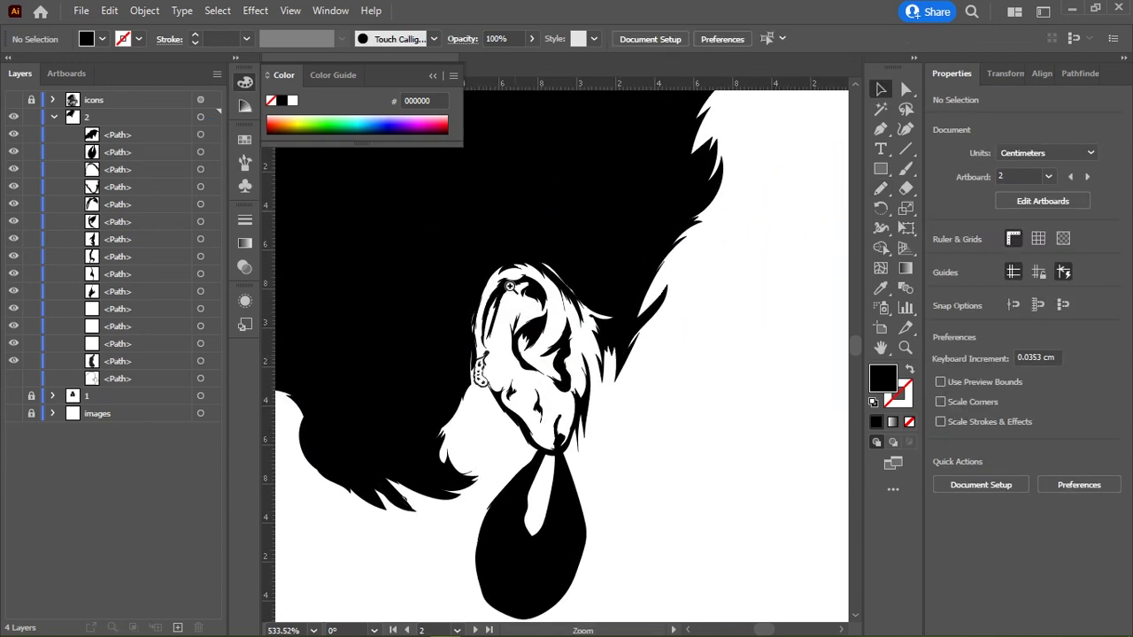
{"action": "left_click_drag", "start_coordinate": [511, 288], "coordinate": [575, 292]}
{"action": "left_click", "coordinate": [457, 246], "text": "ctrl"}
{"action": "key", "text": "n"}
{"action": "scroll", "coordinate": [457, 245], "scroll_direction": "up", "scroll_amount": 2}
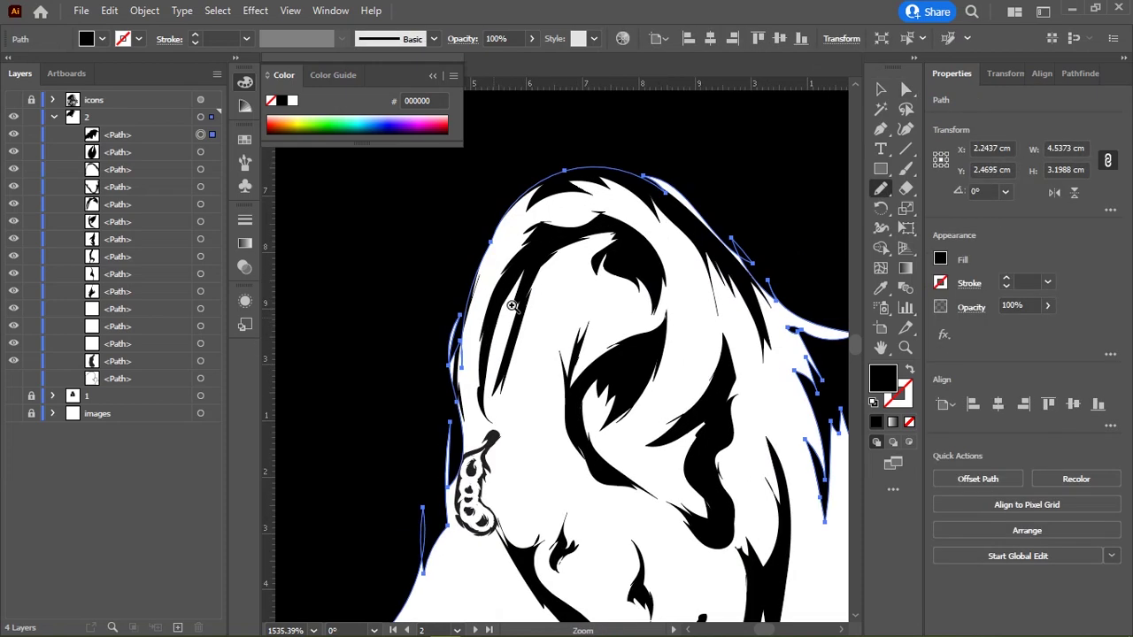
{"action": "scroll", "coordinate": [478, 239], "scroll_direction": "up", "scroll_amount": 2}
{"action": "scroll", "coordinate": [488, 236], "scroll_direction": "up", "scroll_amount": 2}
{"action": "mouse_move", "coordinate": [627, 271]}
{"action": "left_mouse_down"}
{"action": "mouse_move", "coordinate": [339, 378]}
{"action": "mouse_move", "coordinate": [319, 503]}
{"action": "left_mouse_up"}
Step: Redraw the hair edge down beside the earring and along the top above the ear
{"action": "mouse_move", "coordinate": [656, 306]}
{"action": "left_mouse_down"}
{"action": "mouse_move", "coordinate": [546, 249]}
{"action": "mouse_move", "coordinate": [704, 390]}
{"action": "mouse_move", "coordinate": [567, 298]}
{"action": "mouse_move", "coordinate": [490, 177]}
{"action": "left_mouse_up"}
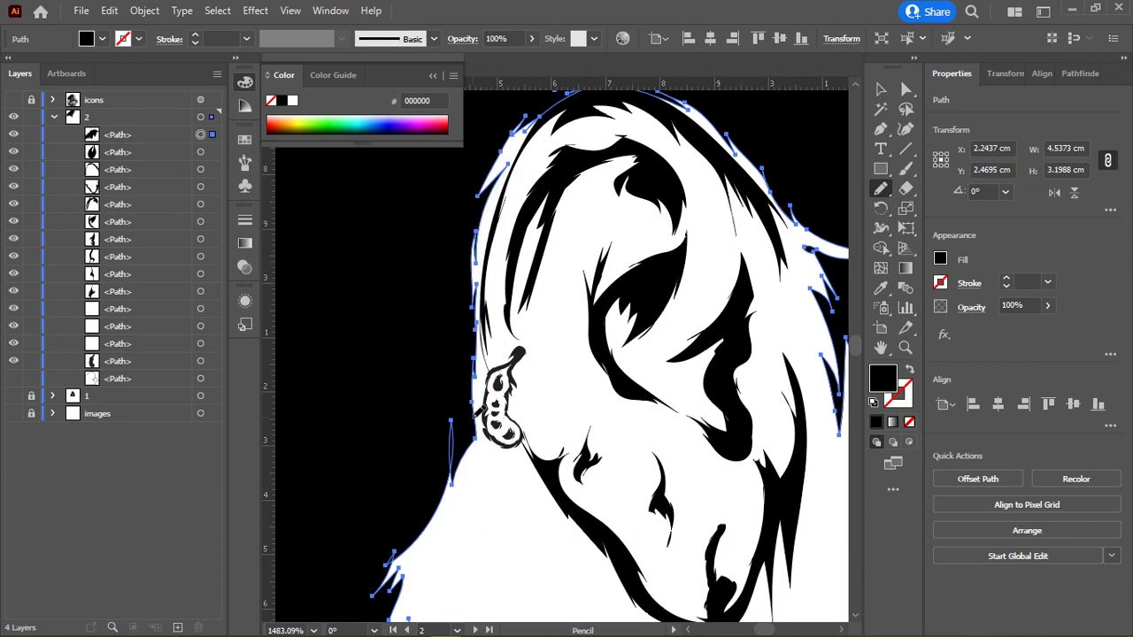
{"action": "mouse_move", "coordinate": [476, 412]}
{"action": "left_mouse_down"}
{"action": "mouse_move", "coordinate": [509, 291]}
{"action": "mouse_move", "coordinate": [453, 389]}
{"action": "mouse_move", "coordinate": [457, 445]}
{"action": "left_mouse_up"}
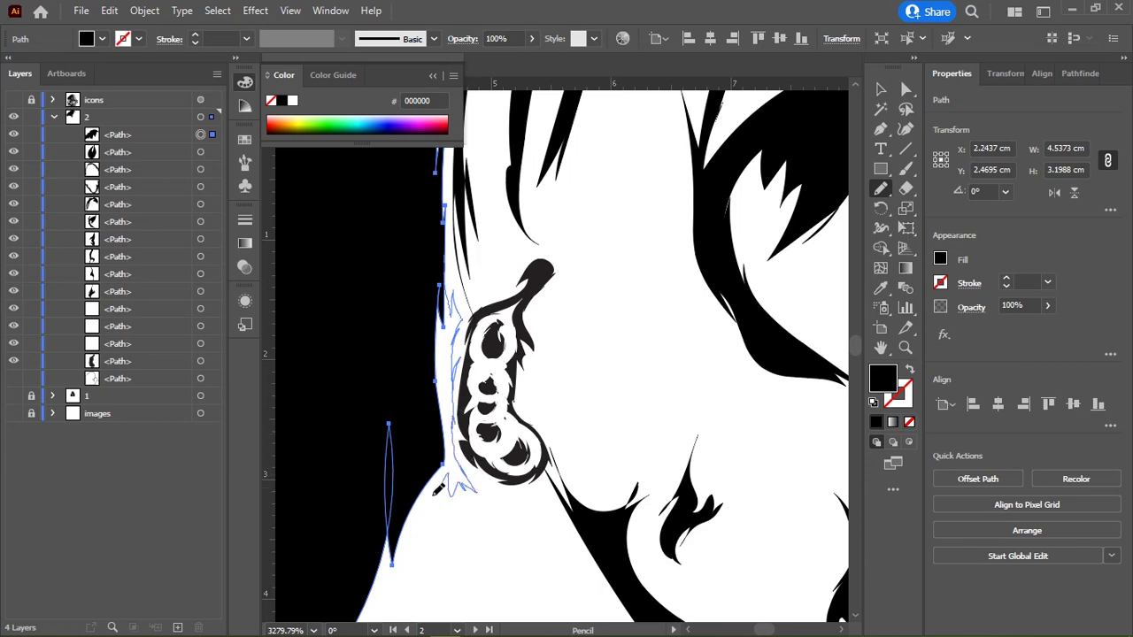
{"action": "left_click_drag", "start_coordinate": [477, 489], "coordinate": [394, 532]}
{"action": "scroll", "coordinate": [370, 354], "scroll_direction": "down", "scroll_amount": 2}
{"action": "scroll", "coordinate": [370, 354], "scroll_direction": "down", "scroll_amount": 2}
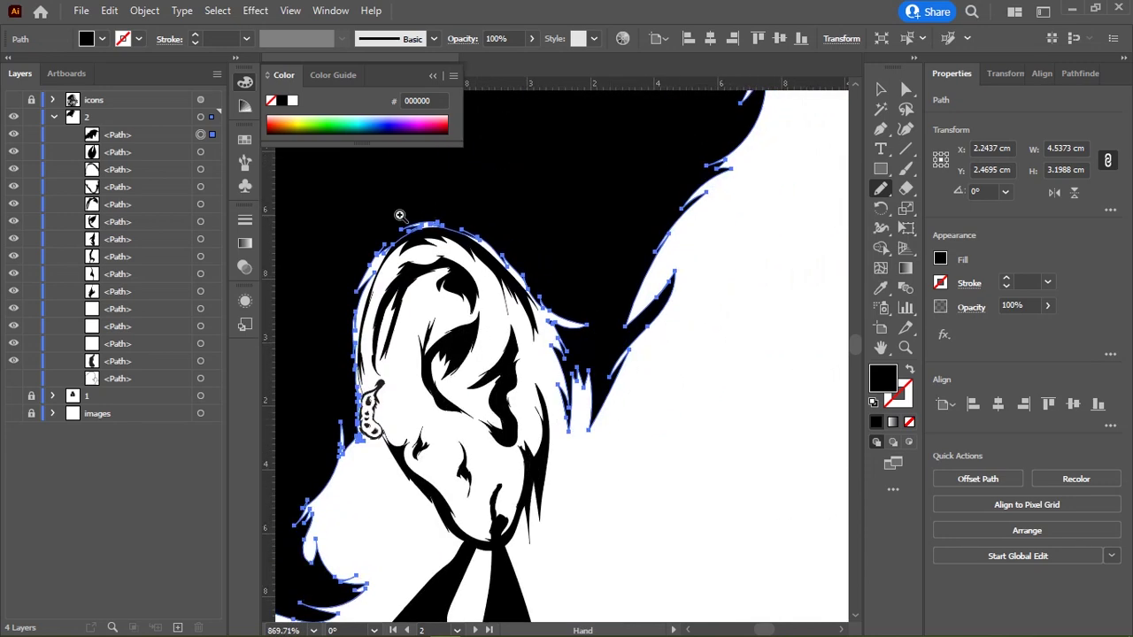
{"action": "scroll", "coordinate": [397, 215], "scroll_direction": "up", "scroll_amount": 3}
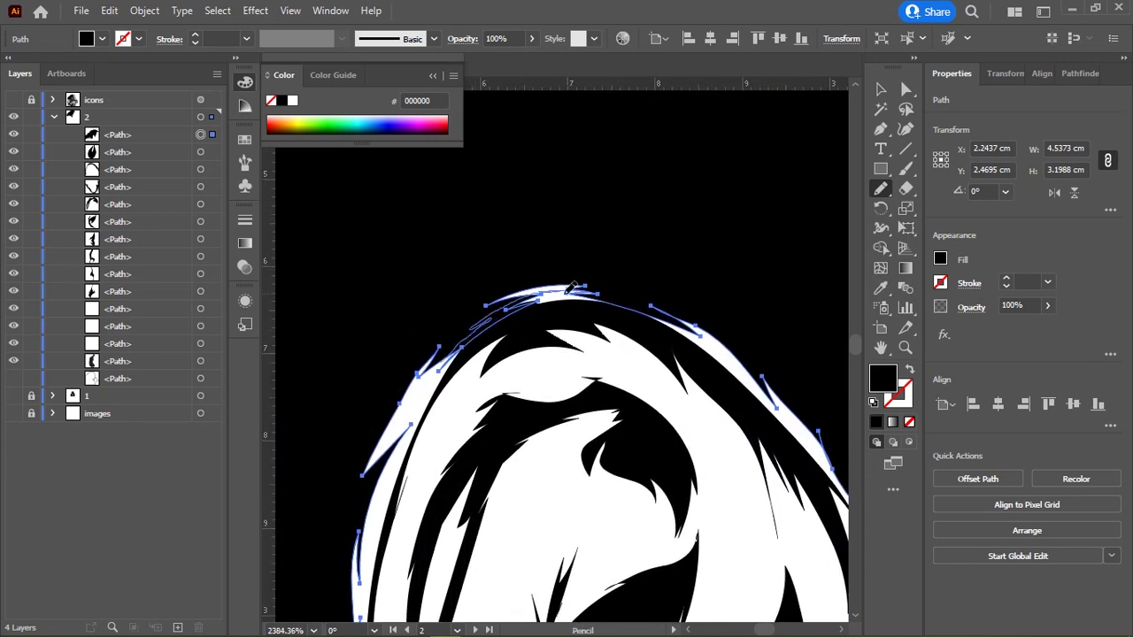
{"action": "mouse_move", "coordinate": [571, 287]}
{"action": "left_mouse_down"}
{"action": "mouse_move", "coordinate": [660, 301]}
{"action": "mouse_move", "coordinate": [731, 341]}
{"action": "left_mouse_up"}
Step: Deselect the path and zoom out to review the whole refined hair shape around the ear
{"action": "scroll", "coordinate": [615, 307], "scroll_direction": "down", "scroll_amount": 2}
{"action": "left_click_drag", "start_coordinate": [615, 307], "coordinate": [561, 244]}
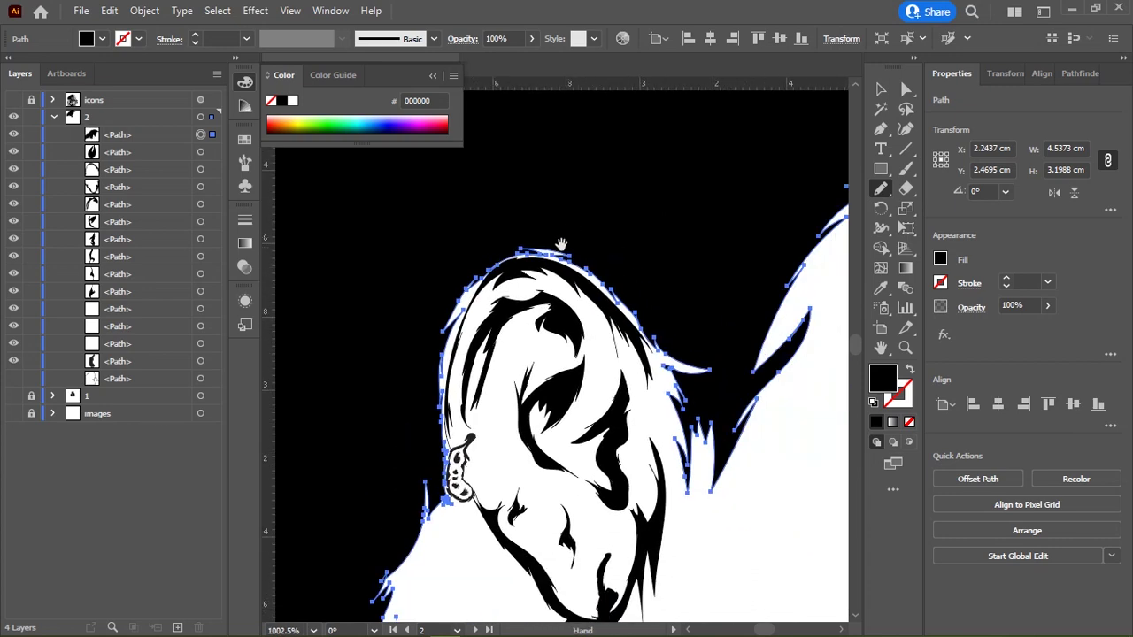
{"action": "scroll", "coordinate": [562, 244], "scroll_direction": "down", "scroll_amount": 2}
{"action": "scroll", "coordinate": [561, 243], "scroll_direction": "down", "scroll_amount": 1}
{"action": "key", "text": "v"}
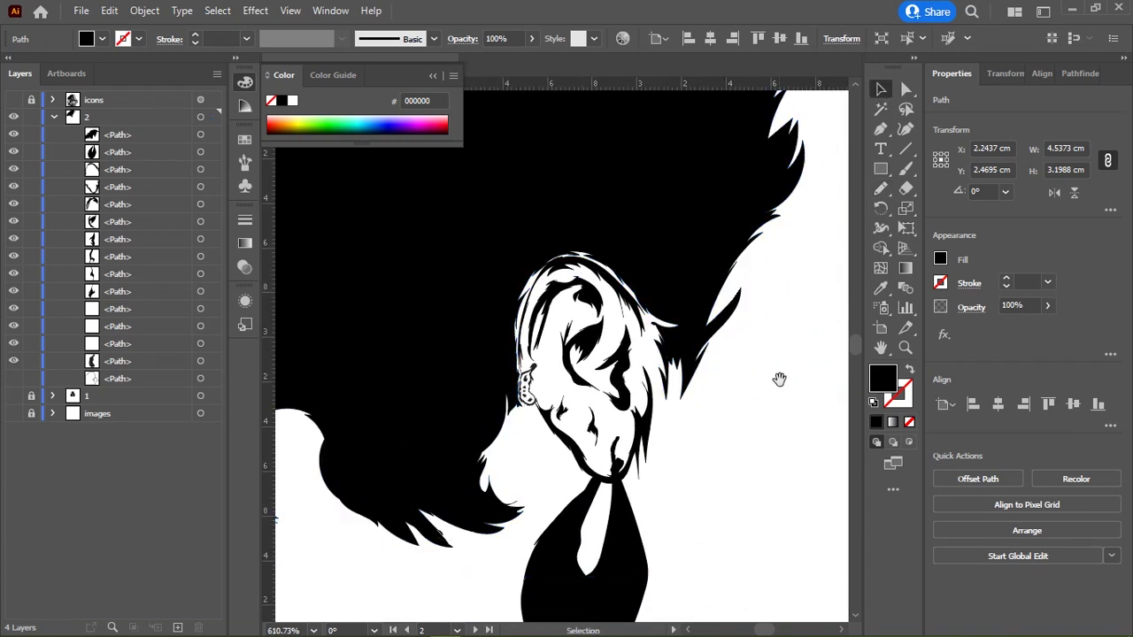
{"action": "scroll", "coordinate": [779, 378], "scroll_direction": "down", "scroll_amount": 2}
{"action": "scroll", "coordinate": [731, 369], "scroll_direction": "down", "scroll_amount": 1}
{"action": "mouse_move", "coordinate": [526, 306]}
{"action": "left_mouse_down"}
{"action": "mouse_move", "coordinate": [621, 259]}
{"action": "mouse_move", "coordinate": [616, 293]}
{"action": "left_mouse_up"}
{"action": "key", "text": "space"}
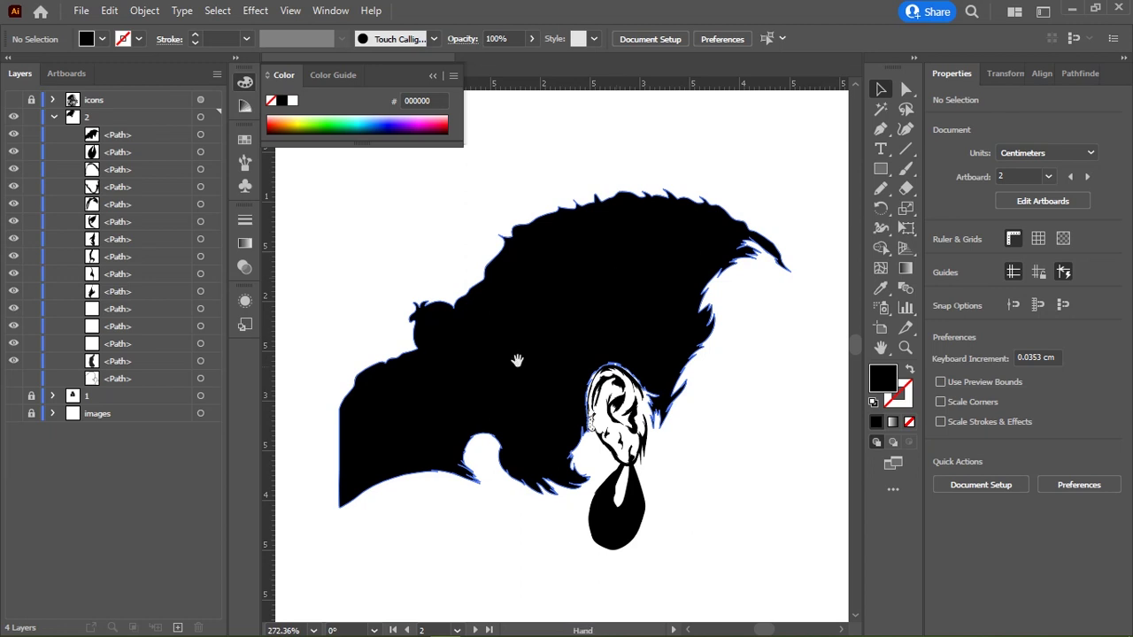
{"action": "scroll", "coordinate": [532, 354], "scroll_direction": "down", "scroll_amount": 2}
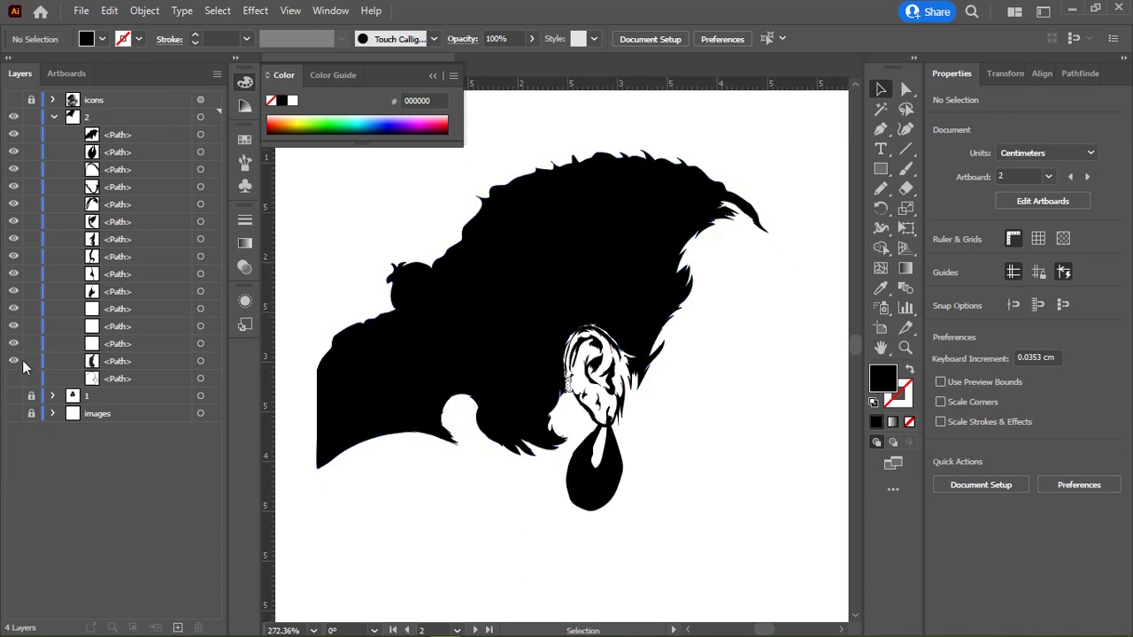
Step: Show the photo and pencil-trace the mole below the nose as a solid black shape
{"action": "left_click", "coordinate": [14, 413]}
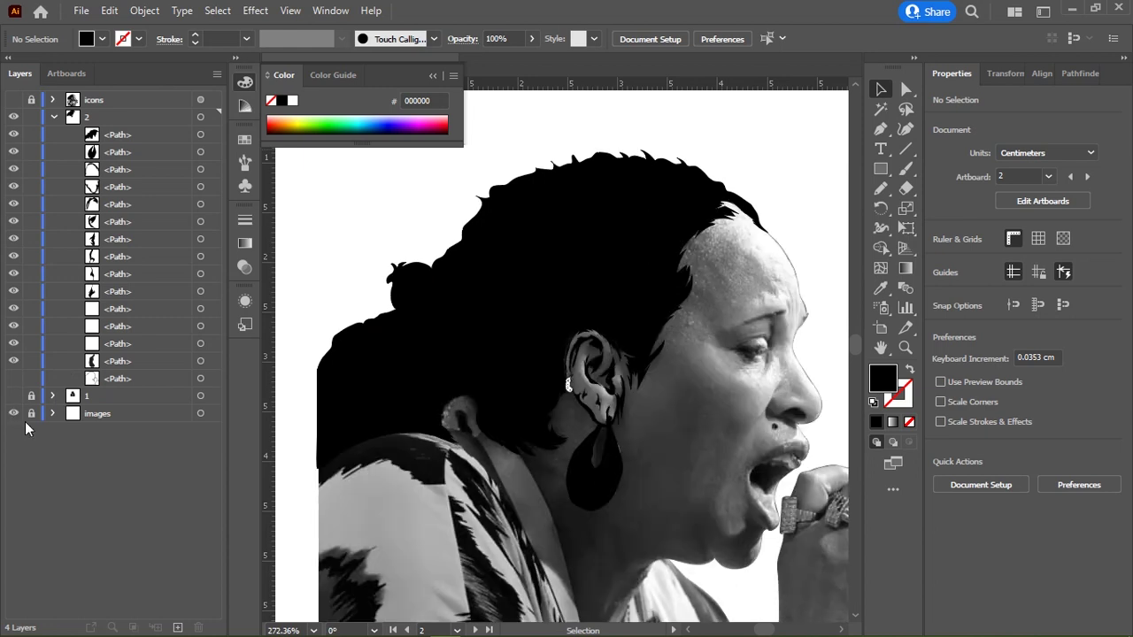
{"action": "mouse_move", "coordinate": [591, 279]}
{"action": "left_mouse_down"}
{"action": "mouse_move", "coordinate": [503, 324]}
{"action": "mouse_move", "coordinate": [562, 304]}
{"action": "mouse_move", "coordinate": [654, 305]}
{"action": "mouse_move", "coordinate": [575, 327]}
{"action": "mouse_move", "coordinate": [607, 332]}
{"action": "mouse_move", "coordinate": [594, 385]}
{"action": "left_mouse_up"}
{"action": "key", "text": "n"}
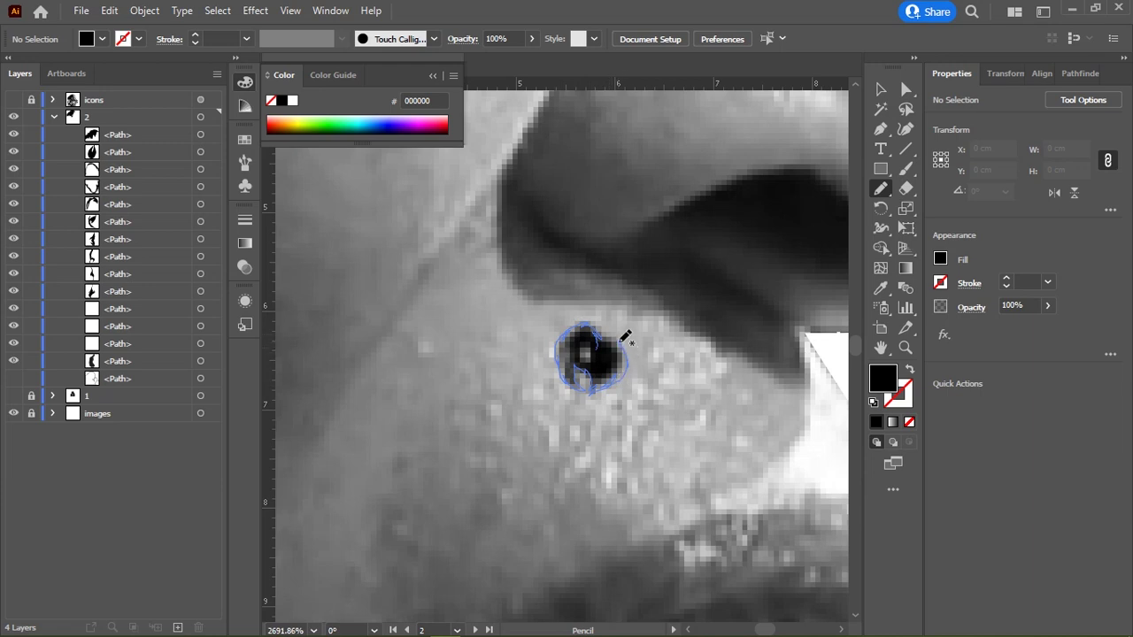
{"action": "left_click_drag", "start_coordinate": [605, 341], "coordinate": [593, 326]}
{"action": "left_click", "coordinate": [876, 422]}
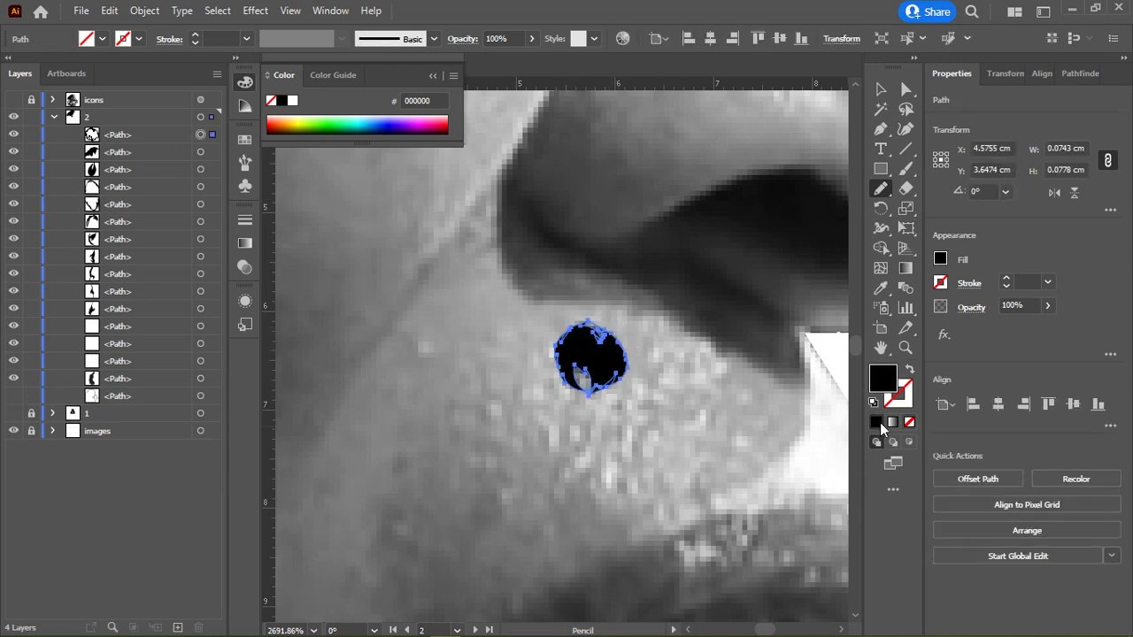
{"action": "key", "text": "ctrl+shift+a"}
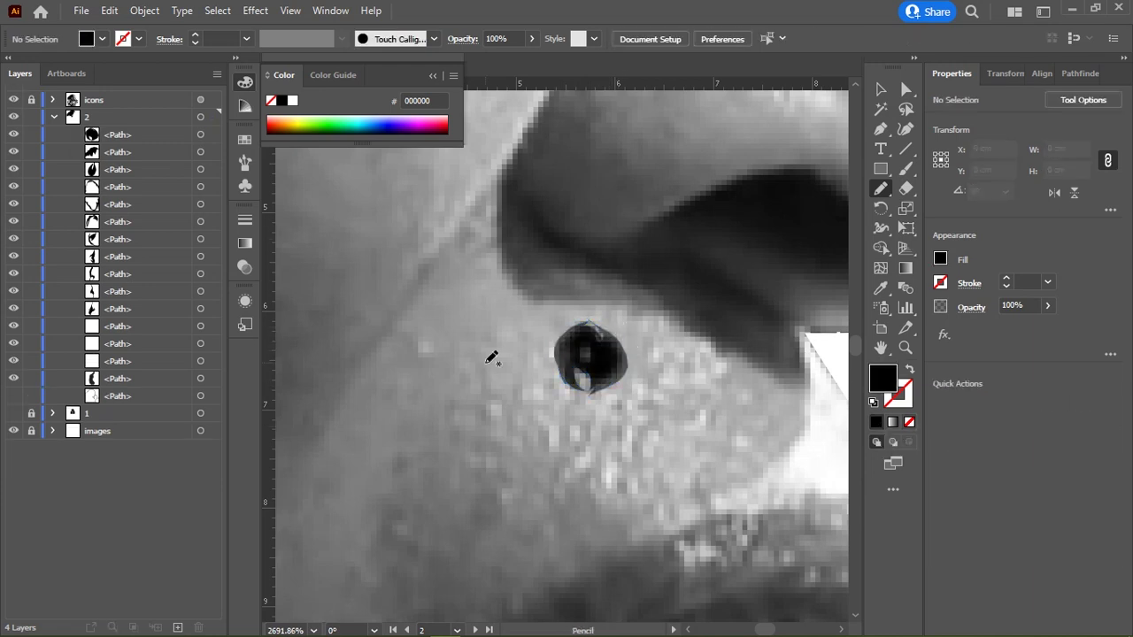
Step: Add a small white-filled highlight shape inside the black mole
{"action": "scroll", "coordinate": [579, 384], "scroll_direction": "up", "scroll_amount": 4}
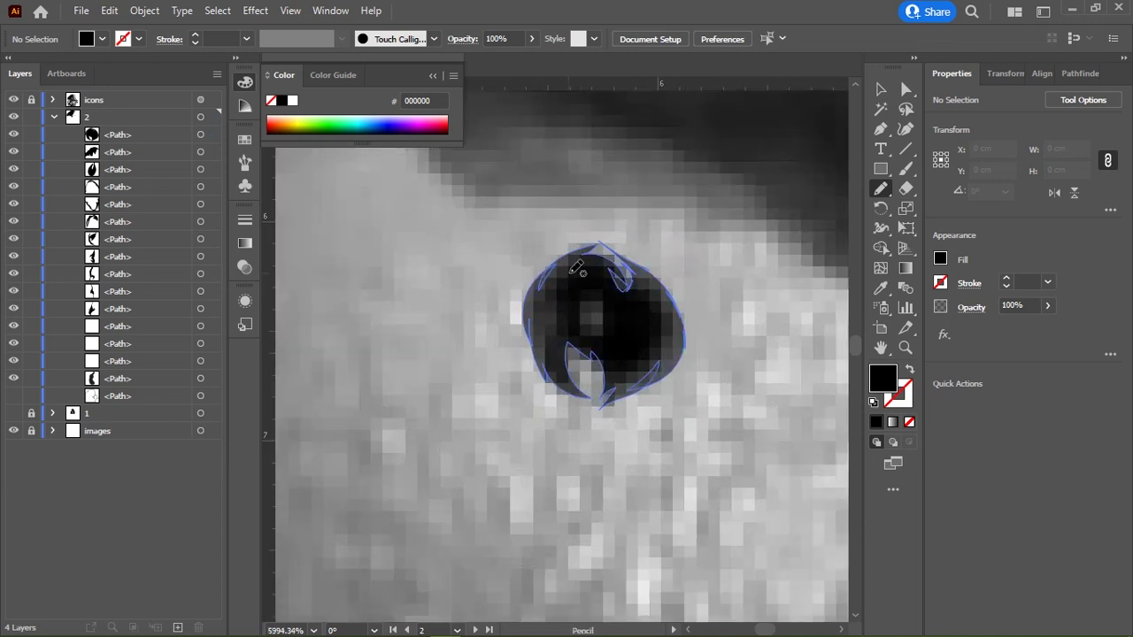
{"action": "mouse_move", "coordinate": [573, 270]}
{"action": "left_mouse_down"}
{"action": "mouse_move", "coordinate": [600, 335]}
{"action": "mouse_move", "coordinate": [593, 319]}
{"action": "left_mouse_up"}
{"action": "left_click", "coordinate": [293, 101]}
{"action": "left_click", "coordinate": [881, 90]}
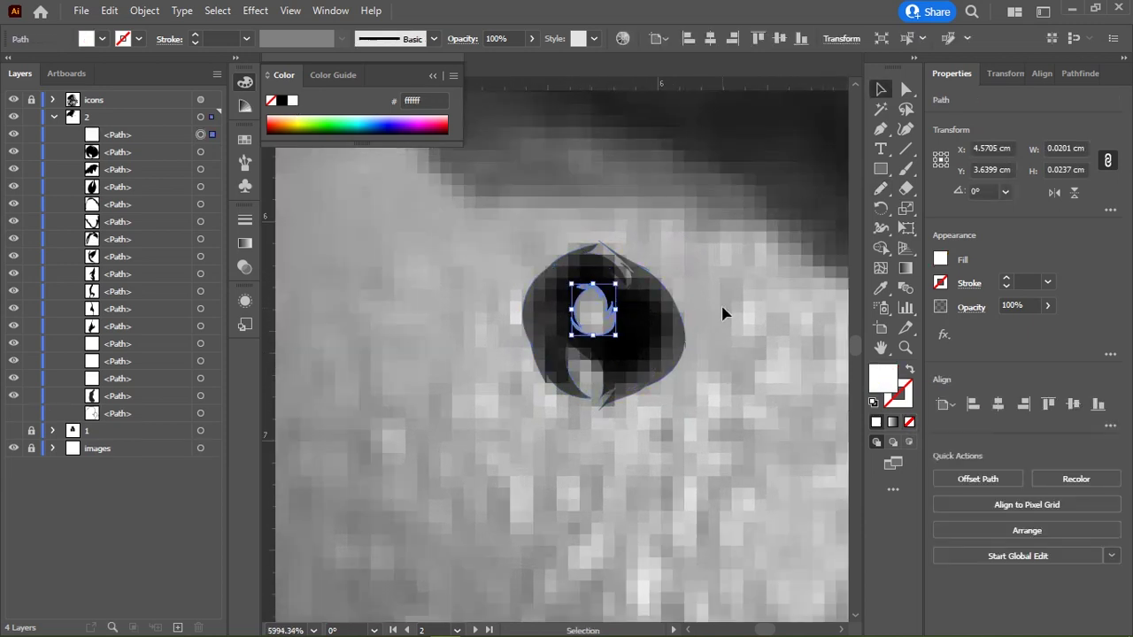
{"action": "left_click", "coordinate": [723, 313]}
{"action": "scroll", "coordinate": [687, 274], "scroll_direction": "down", "scroll_amount": 4}
Step: Pencil-trace the nostril and the crease down the cheek as one black-filled shape
{"action": "scroll", "coordinate": [568, 285], "scroll_direction": "down", "scroll_amount": 6}
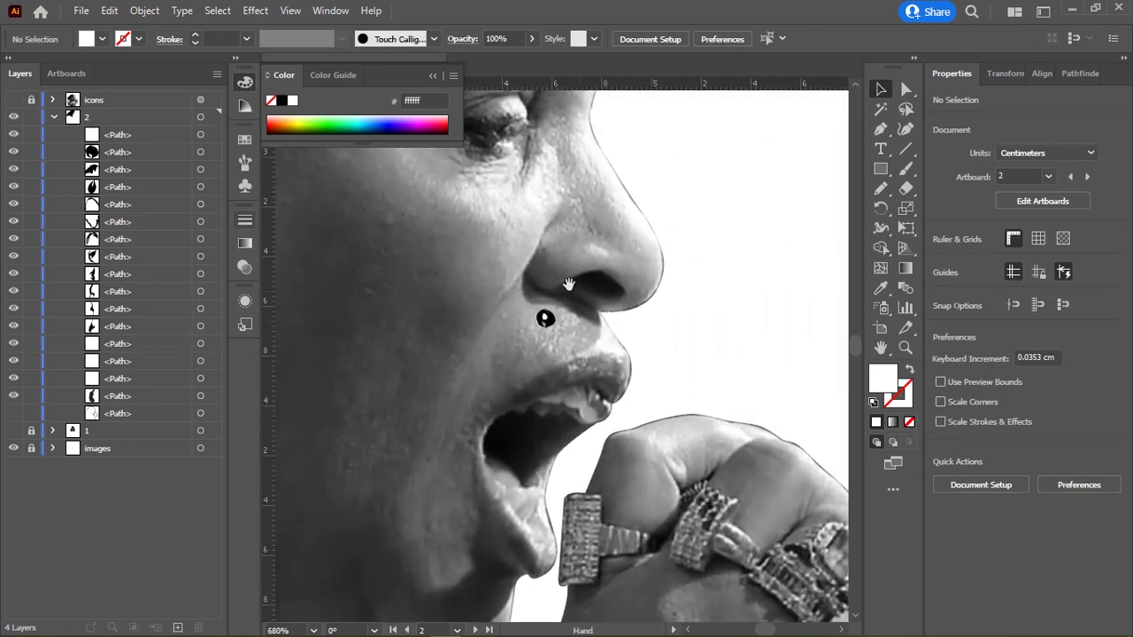
{"action": "scroll", "coordinate": [568, 284], "scroll_direction": "up", "scroll_amount": 3}
{"action": "key", "text": "n"}
{"action": "scroll", "coordinate": [520, 245], "scroll_direction": "right", "scroll_amount": 1}
{"action": "scroll", "coordinate": [566, 273], "scroll_direction": "down", "scroll_amount": 1}
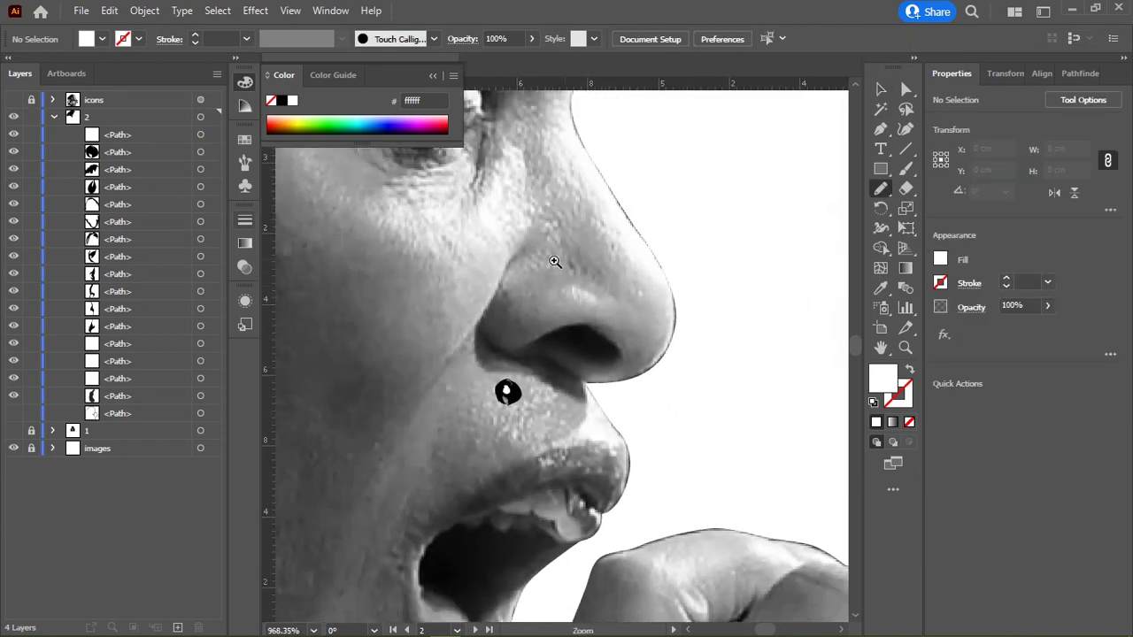
{"action": "scroll", "coordinate": [554, 262], "scroll_direction": "down", "scroll_amount": 1}
{"action": "mouse_move", "coordinate": [515, 258]}
{"action": "left_mouse_down"}
{"action": "mouse_move", "coordinate": [440, 387]}
{"action": "mouse_move", "coordinate": [493, 320]}
{"action": "mouse_move", "coordinate": [573, 352]}
{"action": "mouse_move", "coordinate": [567, 344]}
{"action": "mouse_move", "coordinate": [604, 356]}
{"action": "mouse_move", "coordinate": [619, 339]}
{"action": "mouse_move", "coordinate": [588, 316]}
{"action": "mouse_move", "coordinate": [524, 332]}
{"action": "mouse_move", "coordinate": [500, 315]}
{"action": "mouse_move", "coordinate": [542, 245]}
{"action": "mouse_move", "coordinate": [519, 239]}
{"action": "left_mouse_up"}
{"action": "left_click", "coordinate": [282, 101]}
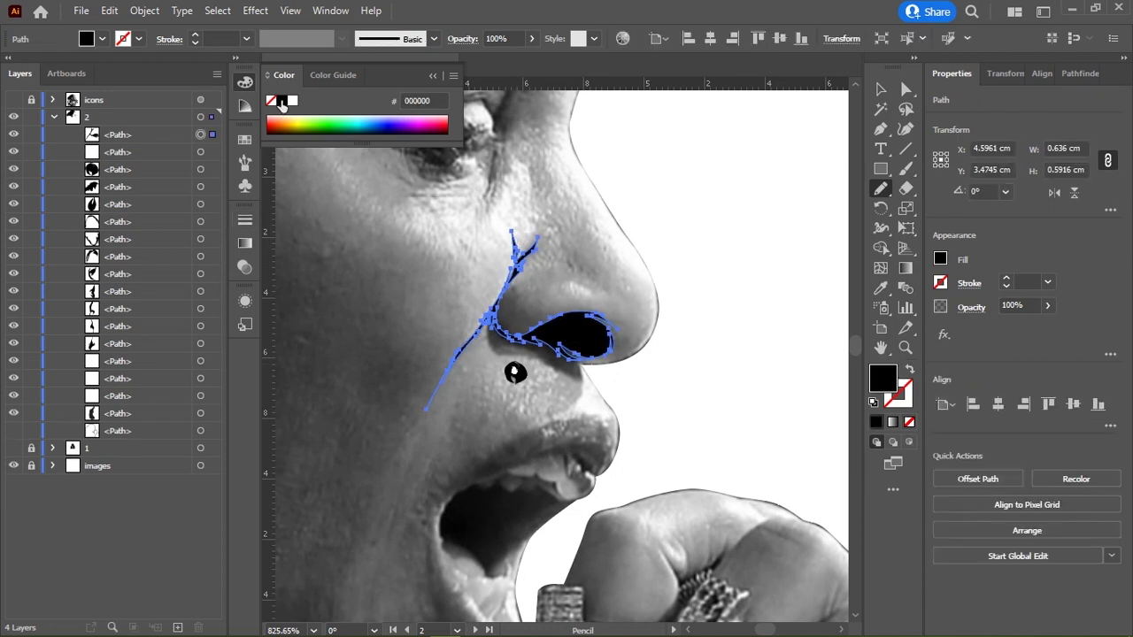
Step: Trace the crease above the nostril and fill it black
{"action": "mouse_move", "coordinate": [554, 266]}
{"action": "left_mouse_down"}
{"action": "mouse_move", "coordinate": [582, 274]}
{"action": "mouse_move", "coordinate": [551, 270]}
{"action": "left_mouse_up"}
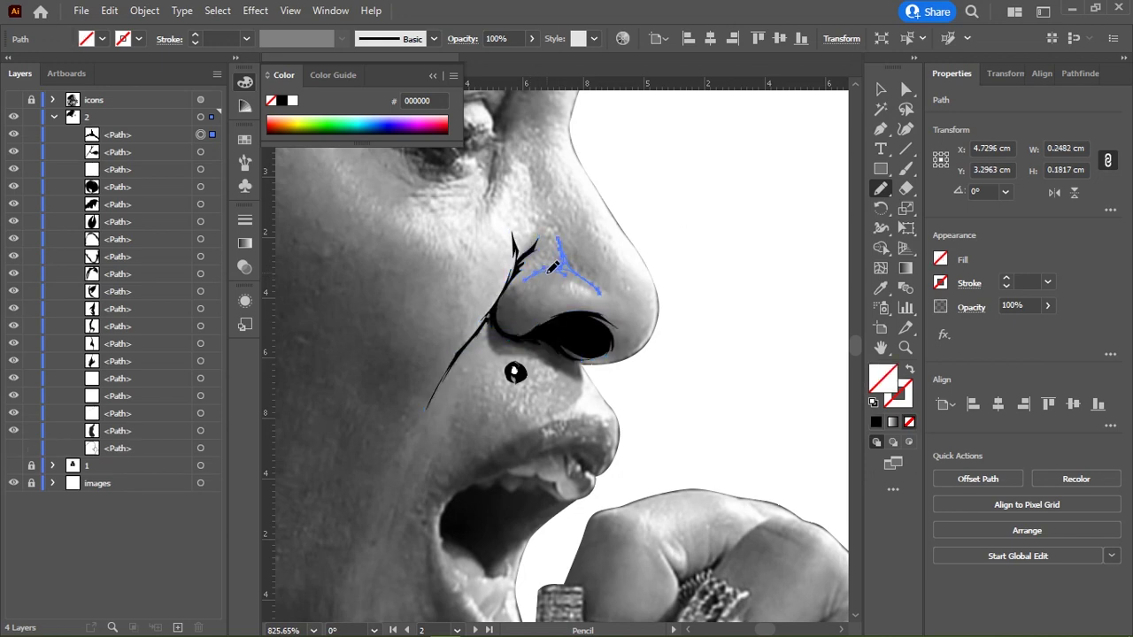
{"action": "left_click", "coordinate": [876, 423]}
{"action": "left_click_drag", "start_coordinate": [492, 509], "coordinate": [520, 311]}
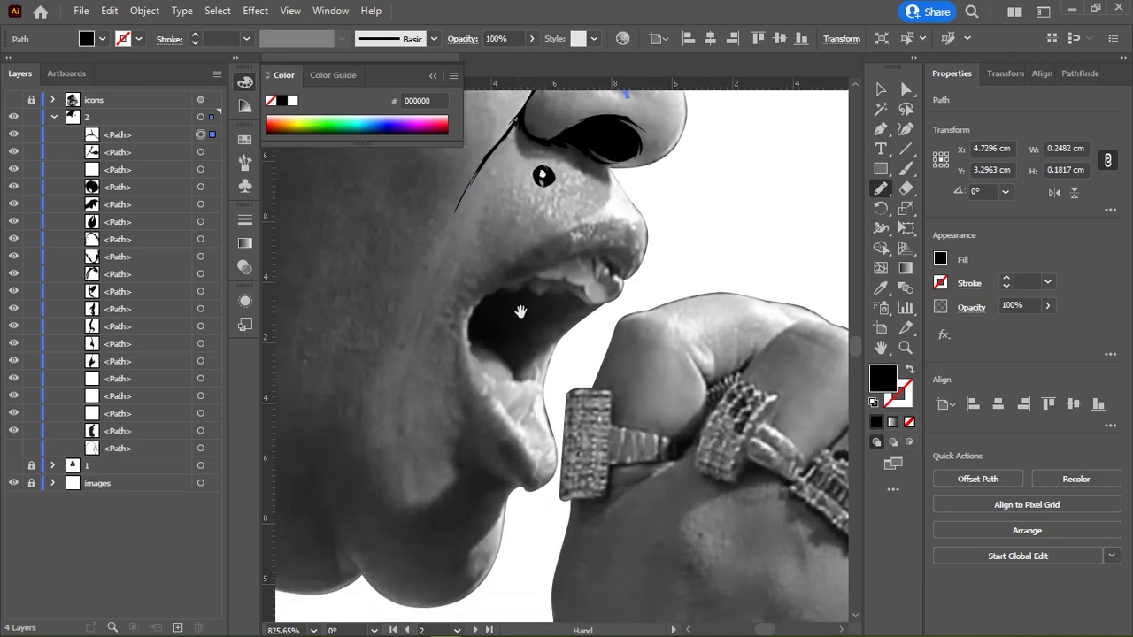
{"action": "scroll", "coordinate": [556, 296], "scroll_direction": "down", "scroll_amount": 3}
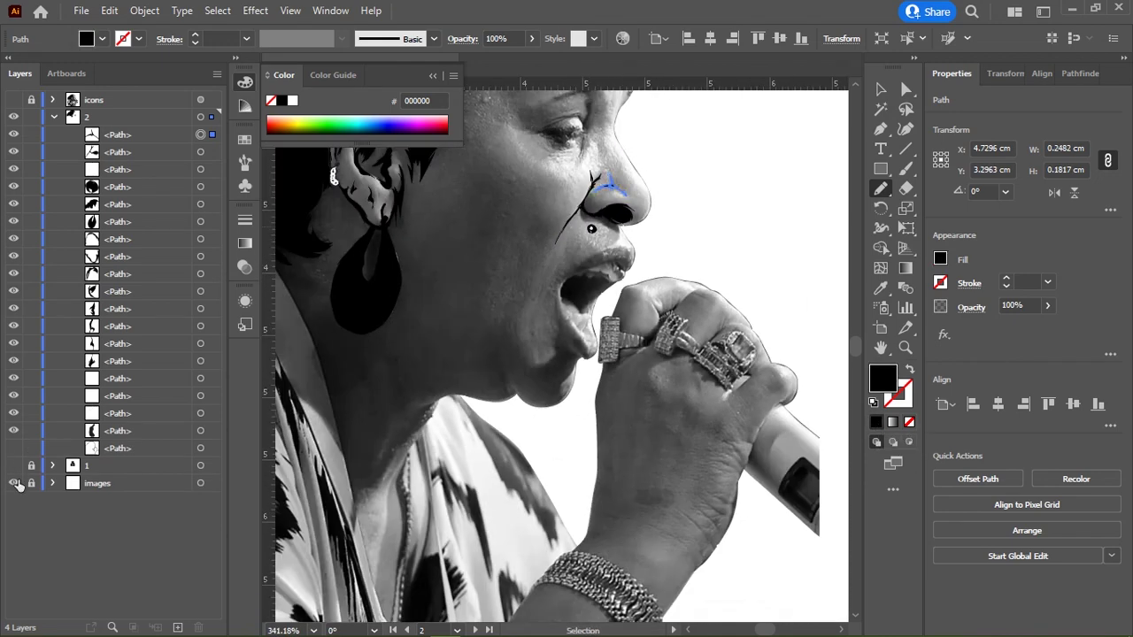
Step: Hide the reference photo and clear the selection to check the nose tracing
{"action": "left_click", "coordinate": [12, 483]}
{"action": "left_click", "coordinate": [463, 354]}
{"action": "scroll", "coordinate": [501, 333], "scroll_direction": "up", "scroll_amount": 2}
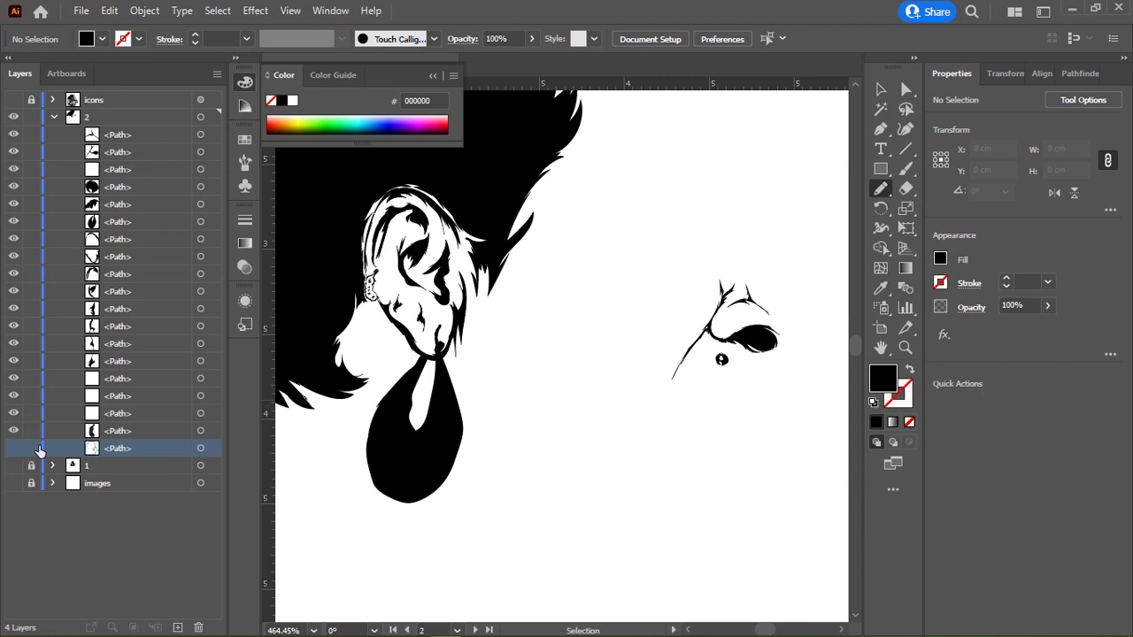
Step: Show the reference photo again and zoom in on the eye area
{"action": "left_click_drag", "start_coordinate": [531, 336], "coordinate": [535, 447]}
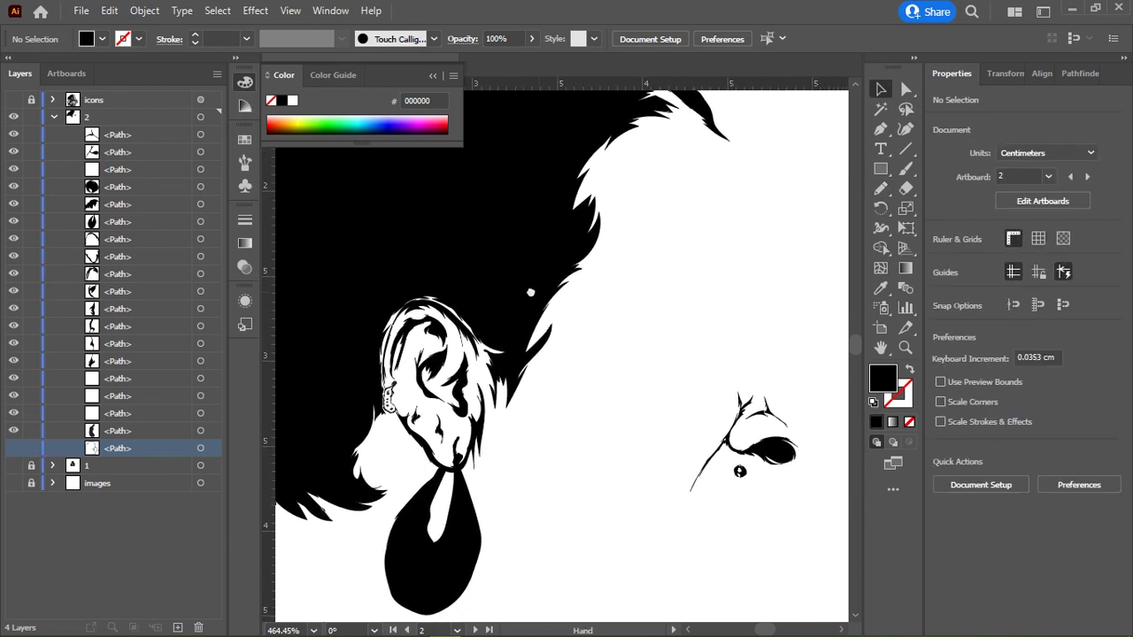
{"action": "left_click", "coordinate": [13, 465]}
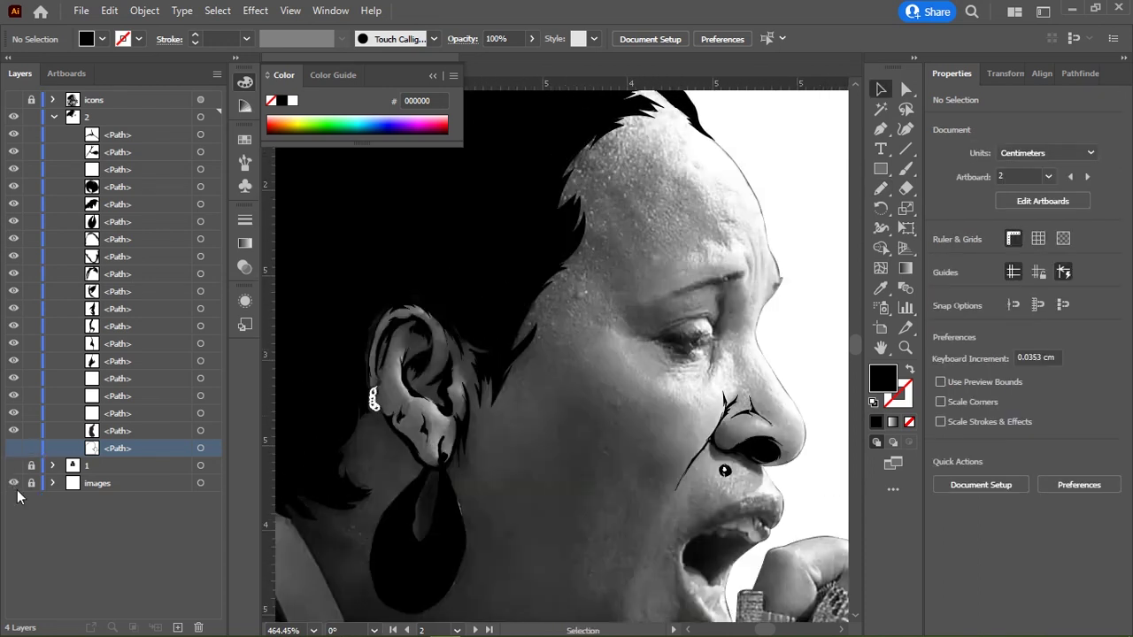
{"action": "left_click_drag", "start_coordinate": [655, 326], "coordinate": [541, 349]}
{"action": "scroll", "coordinate": [541, 349], "scroll_direction": "left", "scroll_amount": 3}
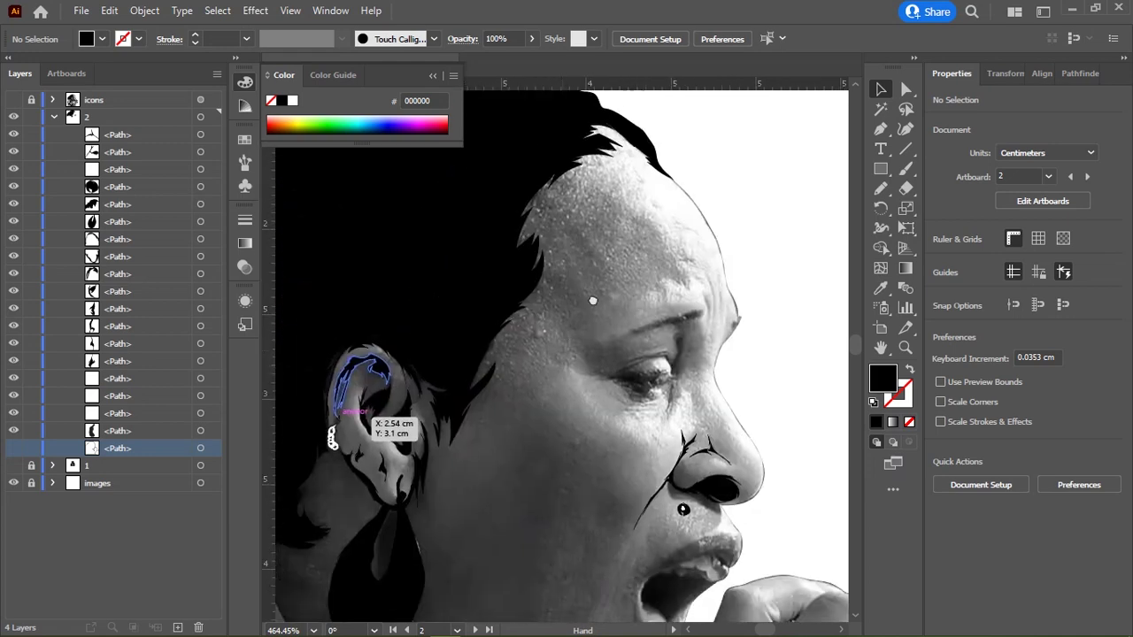
{"action": "scroll", "coordinate": [602, 292], "scroll_direction": "down", "scroll_amount": 5}
{"action": "scroll", "coordinate": [626, 237], "scroll_direction": "up", "scroll_amount": 3}
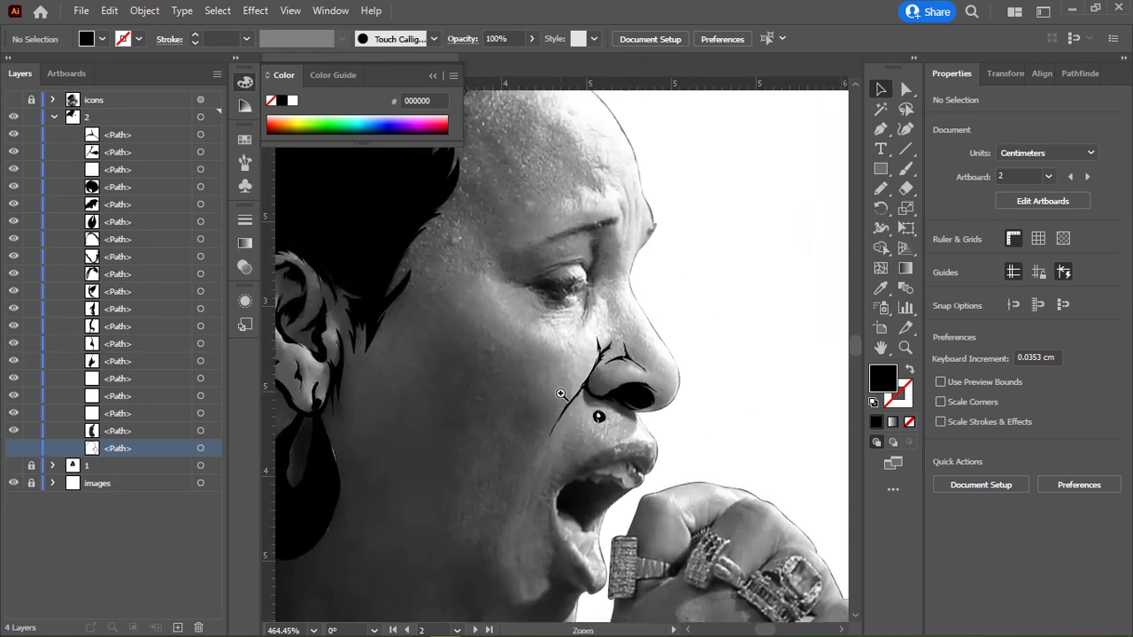
{"action": "scroll", "coordinate": [566, 336], "scroll_direction": "up", "scroll_amount": 2}
{"action": "scroll", "coordinate": [531, 354], "scroll_direction": "up", "scroll_amount": 2}
{"action": "scroll", "coordinate": [501, 357], "scroll_direction": "up", "scroll_amount": 2}
Step: Pencil-trace the eyebrow as a spiky shape filled black
{"action": "key", "text": "n"}
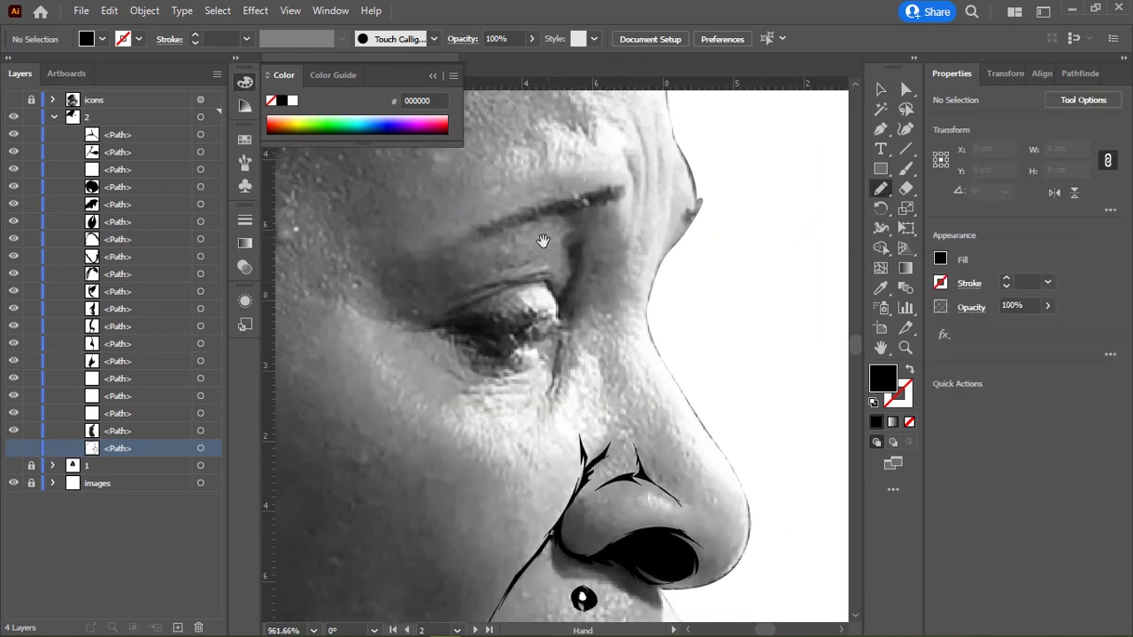
{"action": "scroll", "coordinate": [443, 319], "scroll_direction": "up", "scroll_amount": 1}
{"action": "scroll", "coordinate": [442, 319], "scroll_direction": "right", "scroll_amount": 1}
{"action": "mouse_move", "coordinate": [405, 286]}
{"action": "left_mouse_down"}
{"action": "mouse_move", "coordinate": [512, 241]}
{"action": "mouse_move", "coordinate": [534, 234]}
{"action": "mouse_move", "coordinate": [542, 248]}
{"action": "mouse_move", "coordinate": [414, 284]}
{"action": "left_mouse_up"}
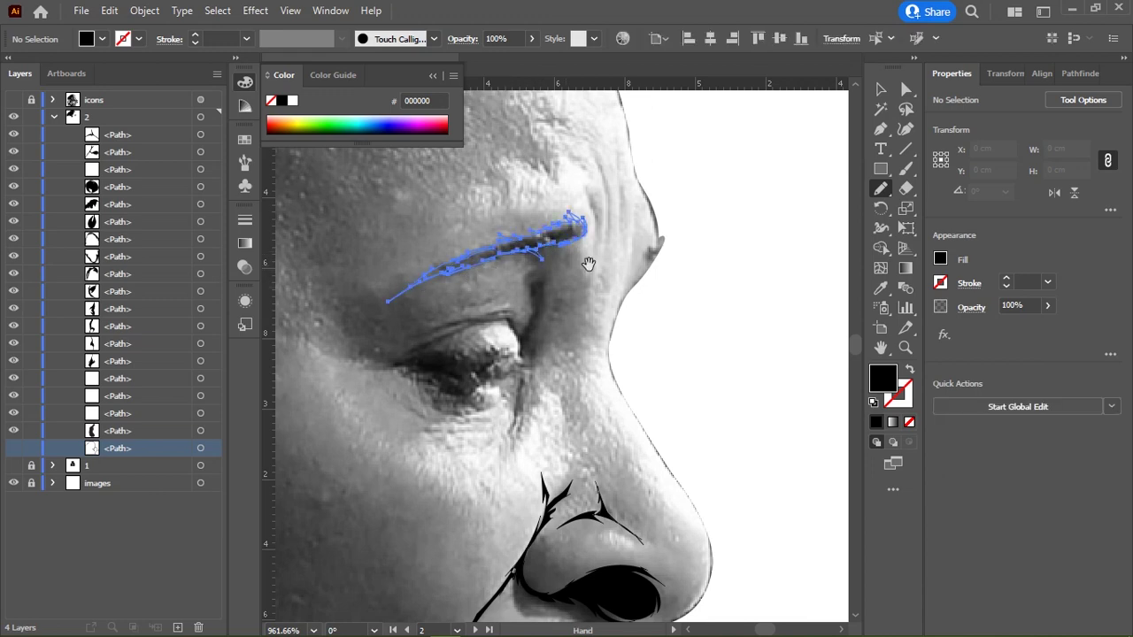
{"action": "left_click", "coordinate": [876, 422]}
Step: Add a small black-filled mark at the face's profile edge by the brow
{"action": "scroll", "coordinate": [663, 323], "scroll_direction": "up", "scroll_amount": 1}
{"action": "scroll", "coordinate": [664, 323], "scroll_direction": "right", "scroll_amount": 1}
{"action": "scroll", "coordinate": [552, 297], "scroll_direction": "up", "scroll_amount": 3}
{"action": "mouse_move", "coordinate": [566, 295]}
{"action": "left_mouse_down"}
{"action": "mouse_move", "coordinate": [602, 287]}
{"action": "mouse_move", "coordinate": [561, 300]}
{"action": "mouse_move", "coordinate": [589, 282]}
{"action": "left_mouse_up"}
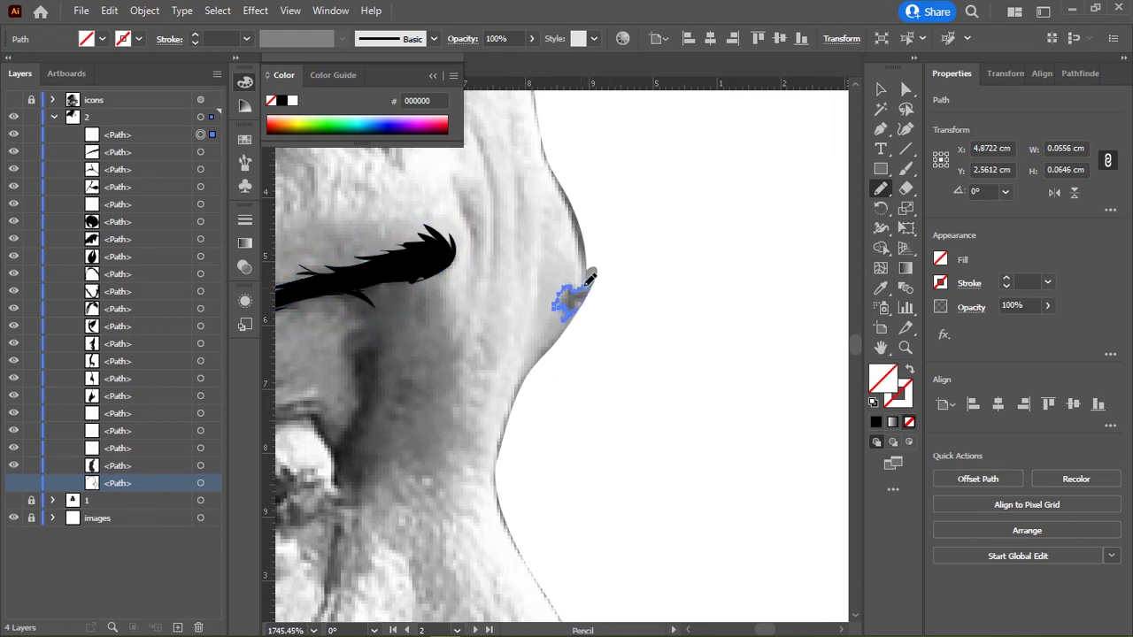
{"action": "left_click", "coordinate": [875, 423]}
{"action": "scroll", "coordinate": [552, 331], "scroll_direction": "down", "scroll_amount": 3}
{"action": "scroll", "coordinate": [558, 245], "scroll_direction": "left", "scroll_amount": 3}
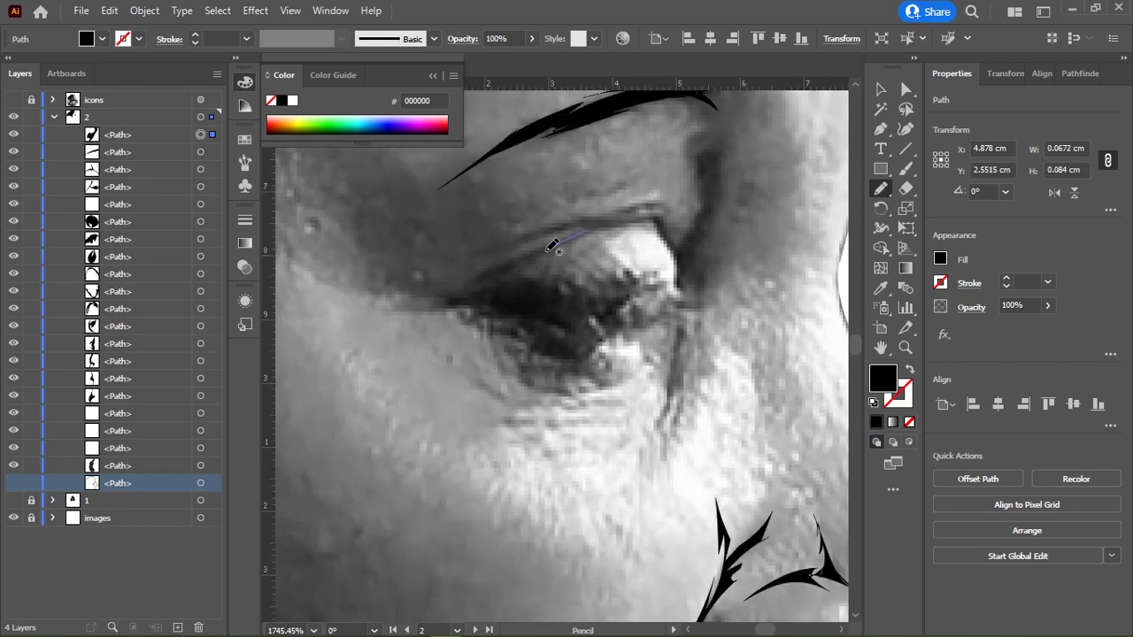
Step: Trace the upper eyelid line and crease stroke, filled black
{"action": "mouse_move", "coordinate": [554, 246]}
{"action": "left_mouse_down"}
{"action": "mouse_move", "coordinate": [655, 221]}
{"action": "mouse_move", "coordinate": [695, 332]}
{"action": "mouse_move", "coordinate": [699, 266]}
{"action": "mouse_move", "coordinate": [726, 205]}
{"action": "mouse_move", "coordinate": [687, 130]}
{"action": "mouse_move", "coordinate": [699, 232]}
{"action": "mouse_move", "coordinate": [636, 211]}
{"action": "mouse_move", "coordinate": [650, 202]}
{"action": "mouse_move", "coordinate": [531, 230]}
{"action": "mouse_move", "coordinate": [606, 219]}
{"action": "left_mouse_up"}
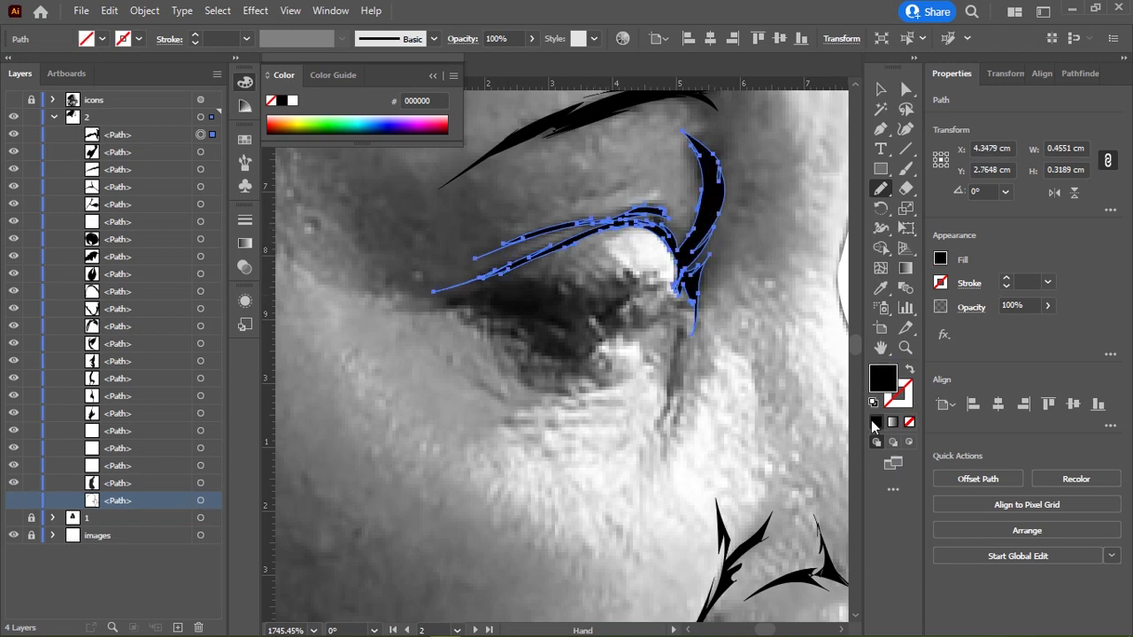
{"action": "left_click_drag", "start_coordinate": [842, 286], "coordinate": [829, 211]}
{"action": "left_click", "coordinate": [596, 276], "text": "ctrl+alt"}
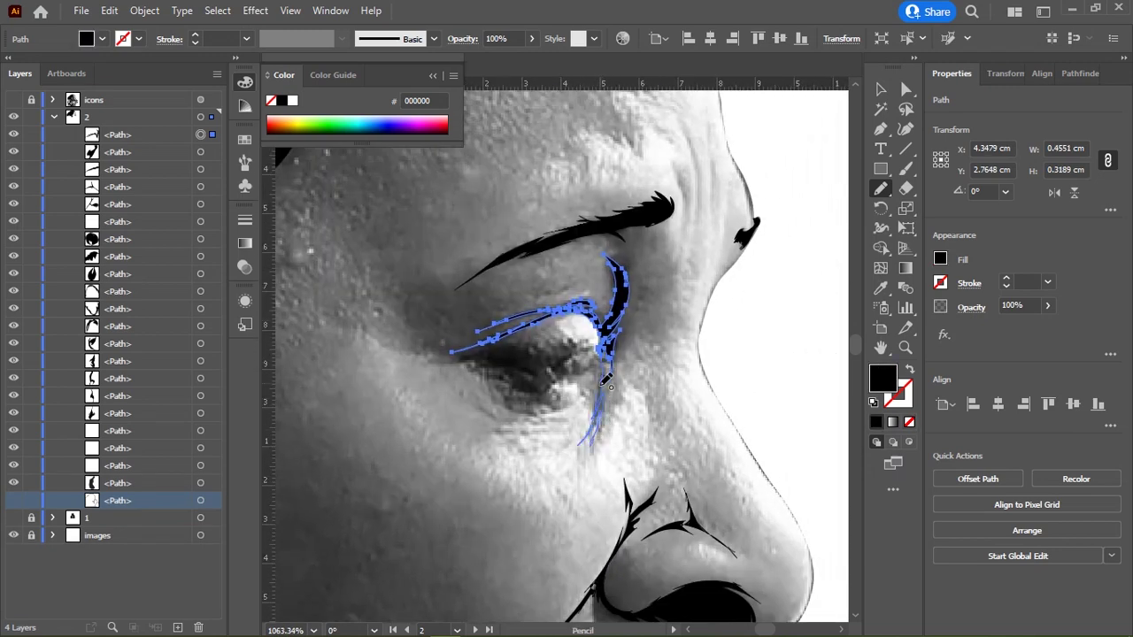
Step: Draw the tear line and several lower lash strokes under the eye
{"action": "left_click_drag", "start_coordinate": [604, 379], "coordinate": [605, 381]}
{"action": "left_click_drag", "start_coordinate": [531, 390], "coordinate": [562, 418]}
{"action": "left_click_drag", "start_coordinate": [470, 392], "coordinate": [503, 387]}
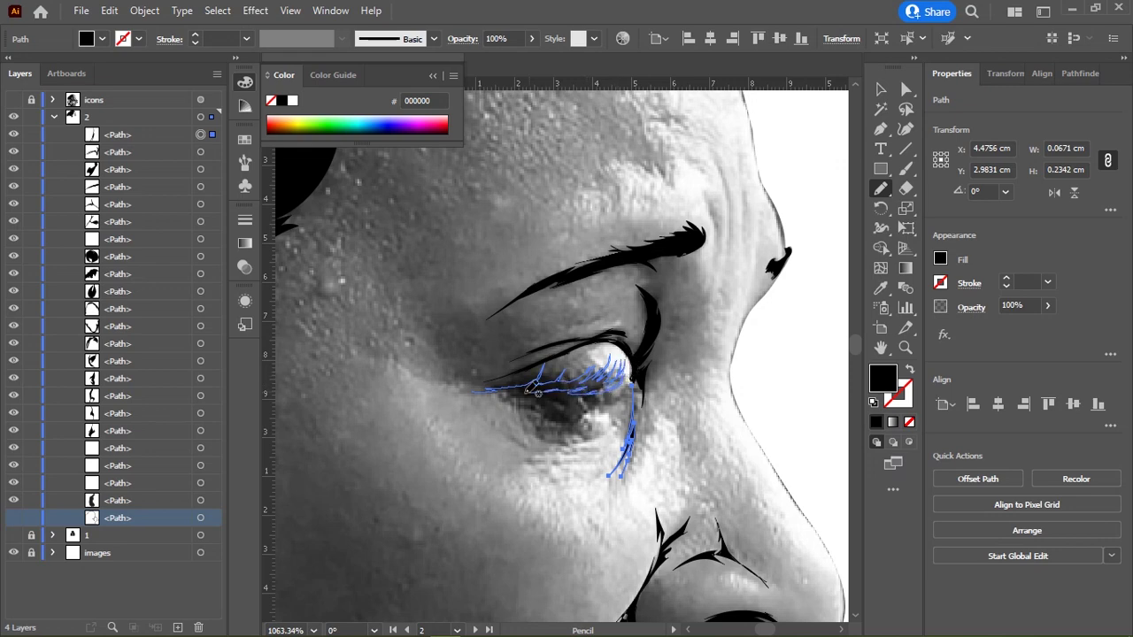
{"action": "left_click_drag", "start_coordinate": [589, 382], "coordinate": [544, 394]}
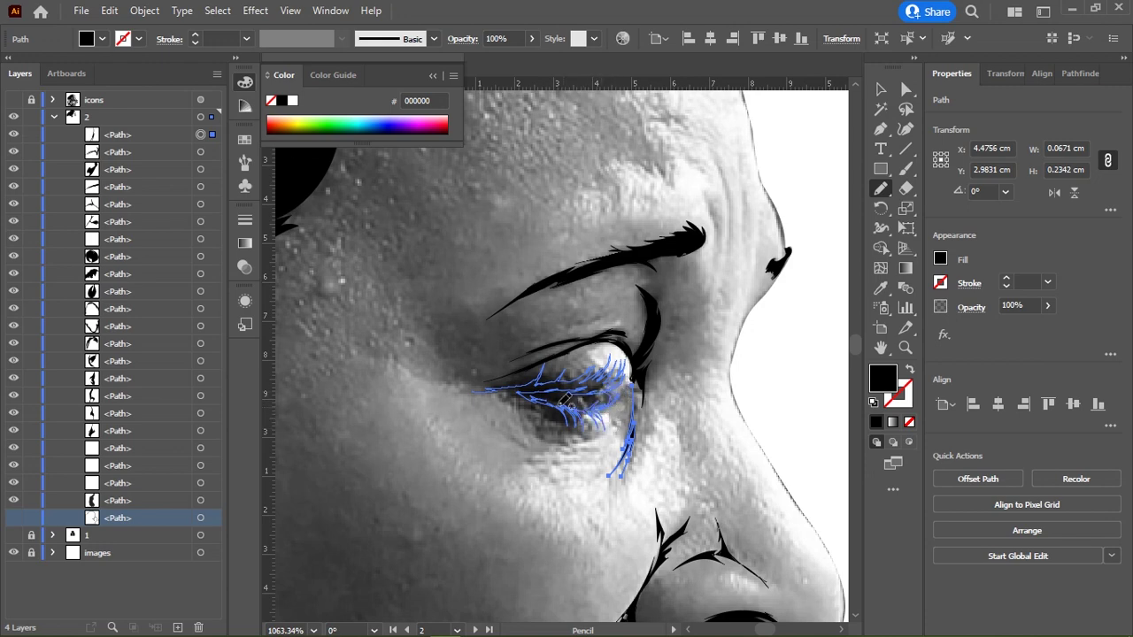
{"action": "left_click_drag", "start_coordinate": [520, 392], "coordinate": [560, 408]}
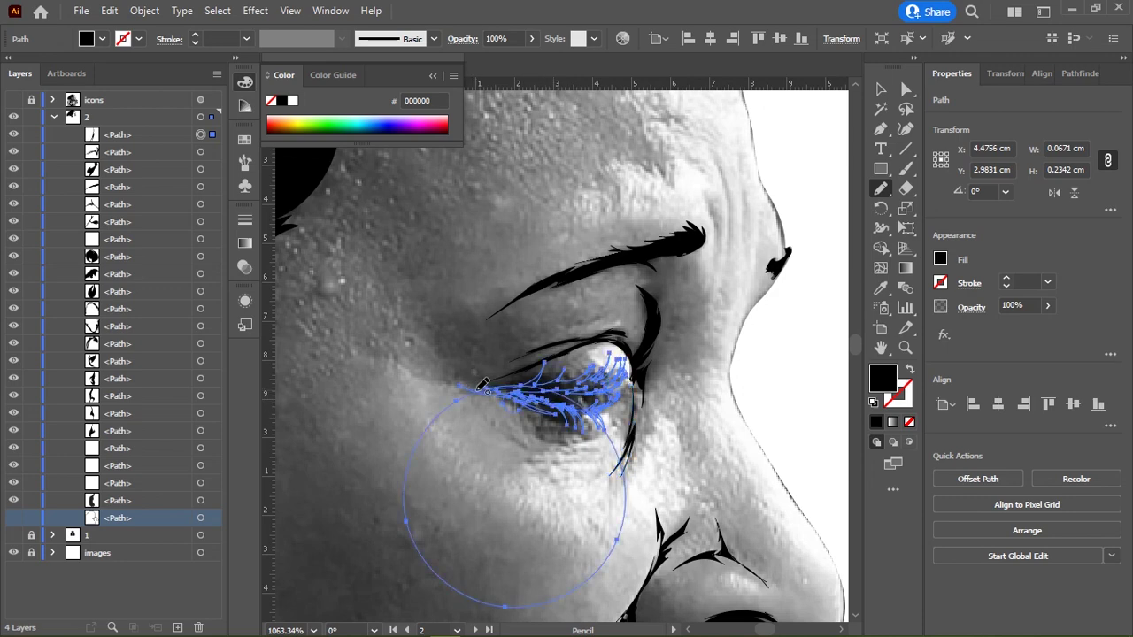
{"action": "key", "text": "ctrl+shift+a"}
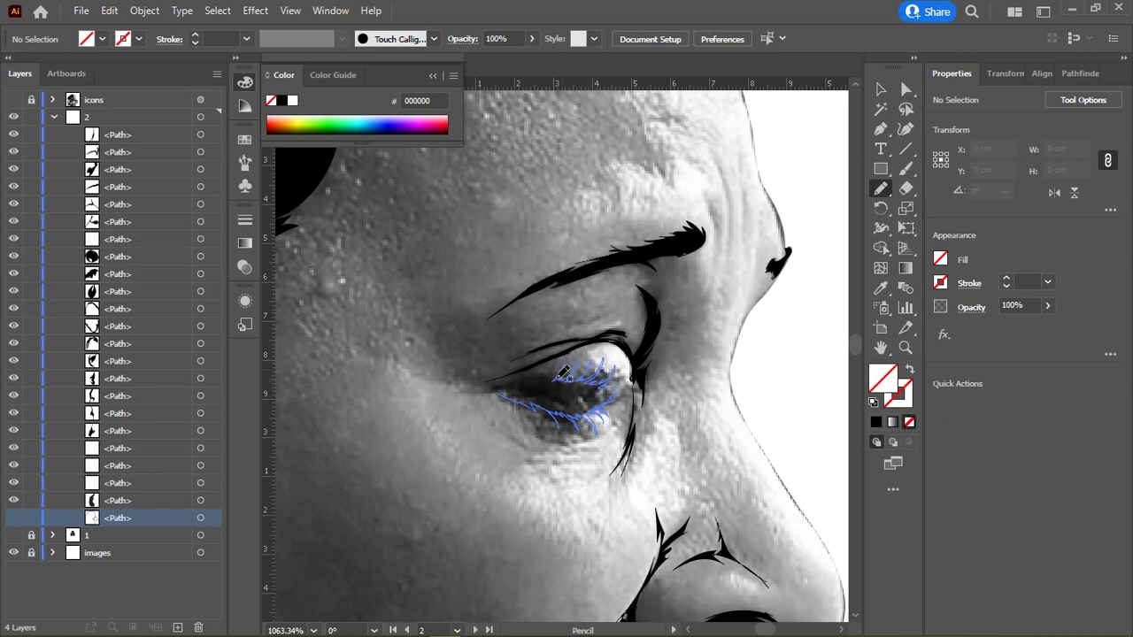
Step: Trace a stroke along the upper lash line and fill the eye path black
{"action": "mouse_move", "coordinate": [547, 370]}
{"action": "left_mouse_down"}
{"action": "mouse_move", "coordinate": [486, 385]}
{"action": "mouse_move", "coordinate": [502, 393]}
{"action": "left_mouse_up"}
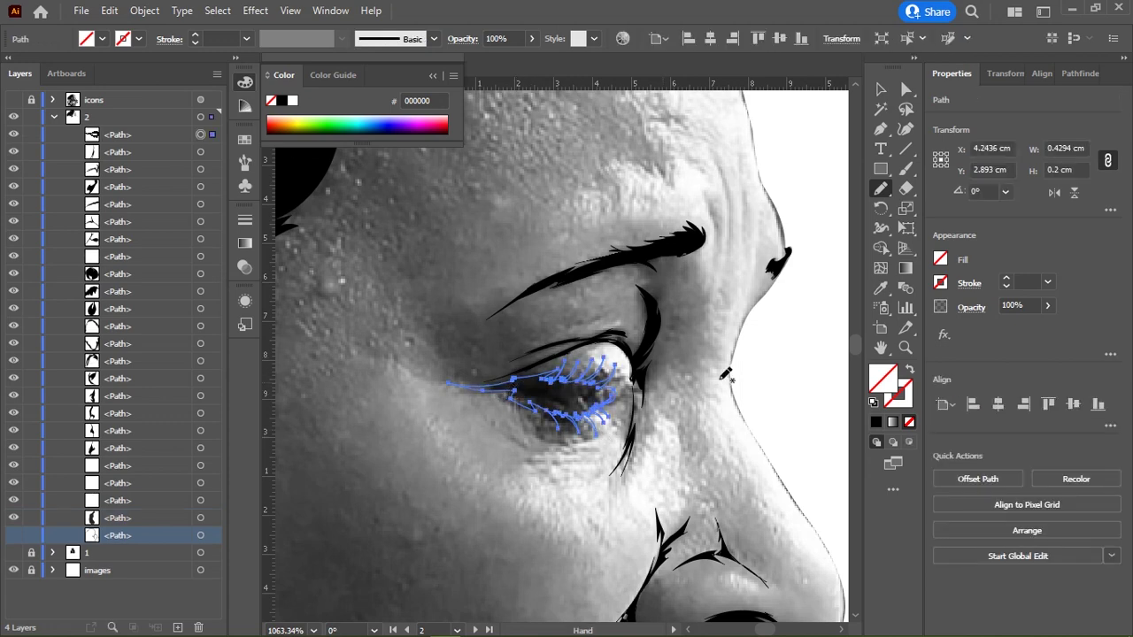
{"action": "left_click", "coordinate": [876, 422]}
{"action": "left_click_drag", "start_coordinate": [642, 403], "coordinate": [637, 334]}
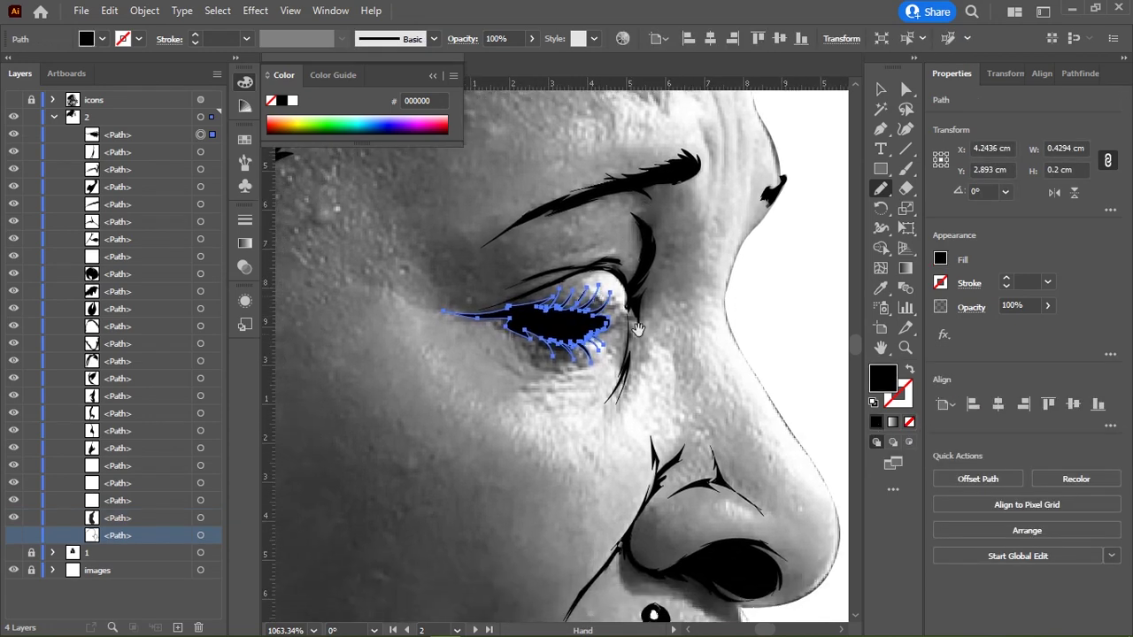
{"action": "left_click", "coordinate": [544, 403], "text": "ctrl"}
{"action": "scroll", "coordinate": [611, 365], "scroll_direction": "up", "scroll_amount": 1}
{"action": "scroll", "coordinate": [608, 363], "scroll_direction": "up", "scroll_amount": 1}
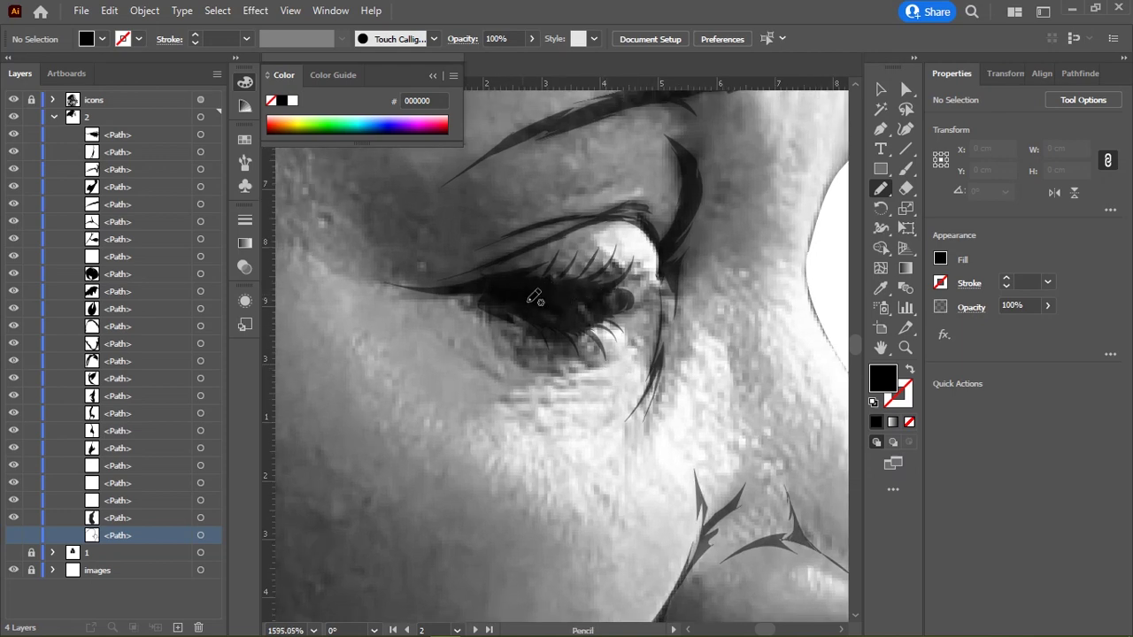
Step: Pencil-trace the white of the eye under the lashes and fill it white
{"action": "mouse_move", "coordinate": [503, 296]}
{"action": "left_mouse_down"}
{"action": "mouse_move", "coordinate": [586, 318]}
{"action": "mouse_move", "coordinate": [591, 292]}
{"action": "mouse_move", "coordinate": [478, 285]}
{"action": "left_mouse_up"}
{"action": "left_click", "coordinate": [292, 100]}
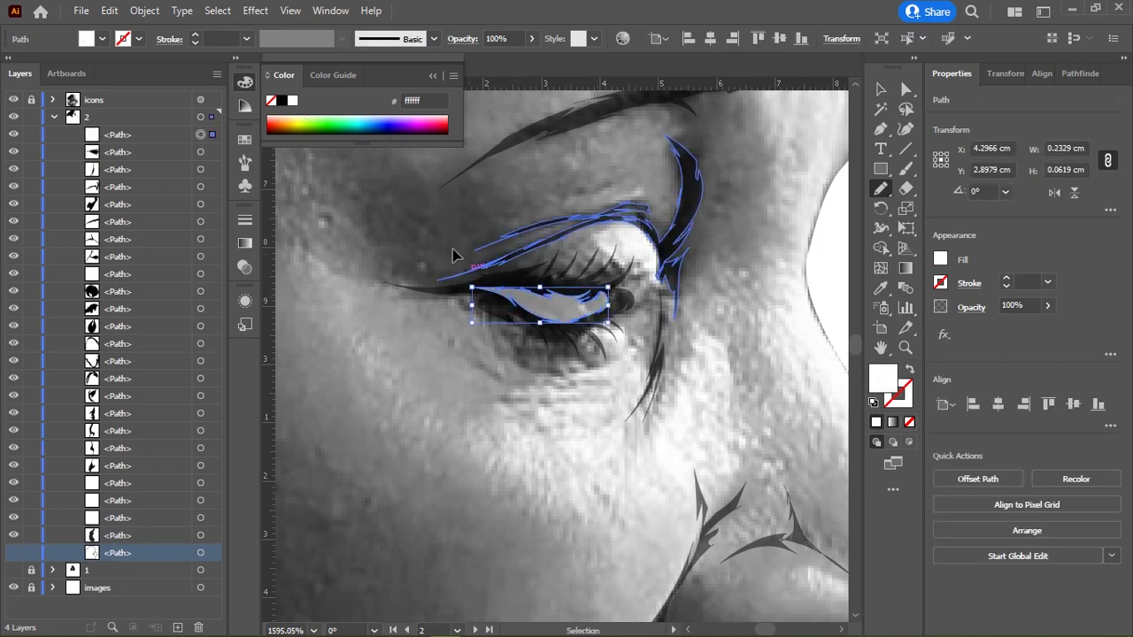
{"action": "left_click", "coordinate": [493, 252], "text": "ctrl"}
{"action": "scroll", "coordinate": [494, 252], "scroll_direction": "down", "scroll_amount": 1}
{"action": "scroll", "coordinate": [494, 252], "scroll_direction": "down", "scroll_amount": 4}
{"action": "scroll", "coordinate": [652, 263], "scroll_direction": "up", "scroll_amount": 5}
Step: Draw a black-filled oval pupil with the Ellipse tool, then hide the icons and photo layers
{"action": "key", "text": "l"}
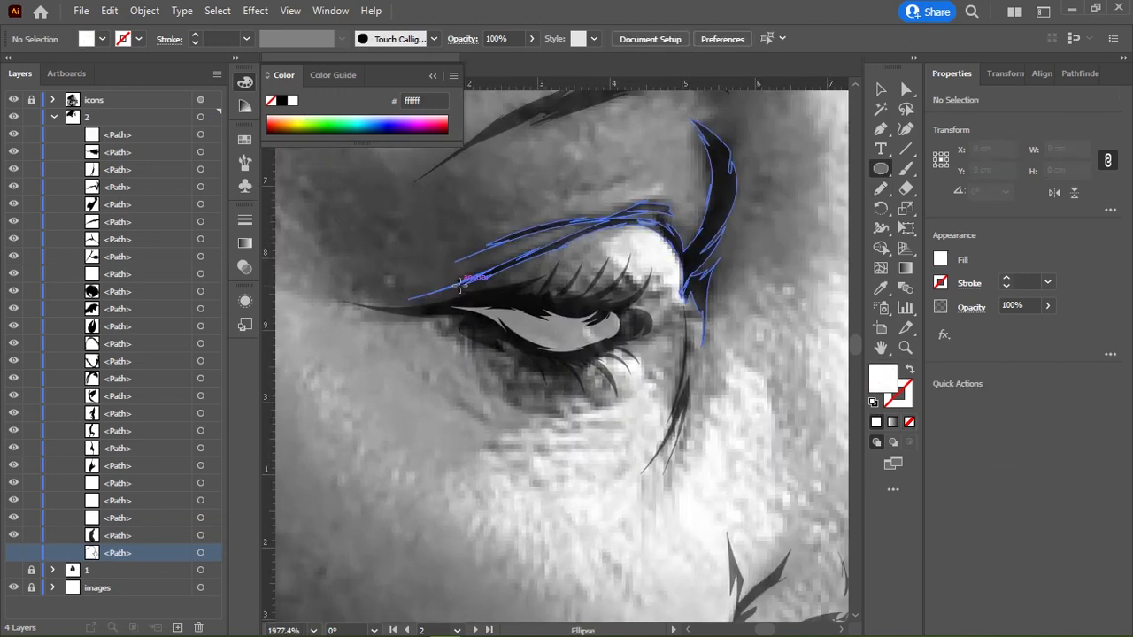
{"action": "mouse_move", "coordinate": [580, 318]}
{"action": "left_mouse_down"}
{"action": "mouse_move", "coordinate": [613, 349]}
{"action": "mouse_move", "coordinate": [584, 327]}
{"action": "mouse_move", "coordinate": [568, 334]}
{"action": "mouse_move", "coordinate": [591, 334]}
{"action": "mouse_move", "coordinate": [589, 305]}
{"action": "left_mouse_up"}
{"action": "key", "text": "v"}
{"action": "left_click", "coordinate": [285, 100]}
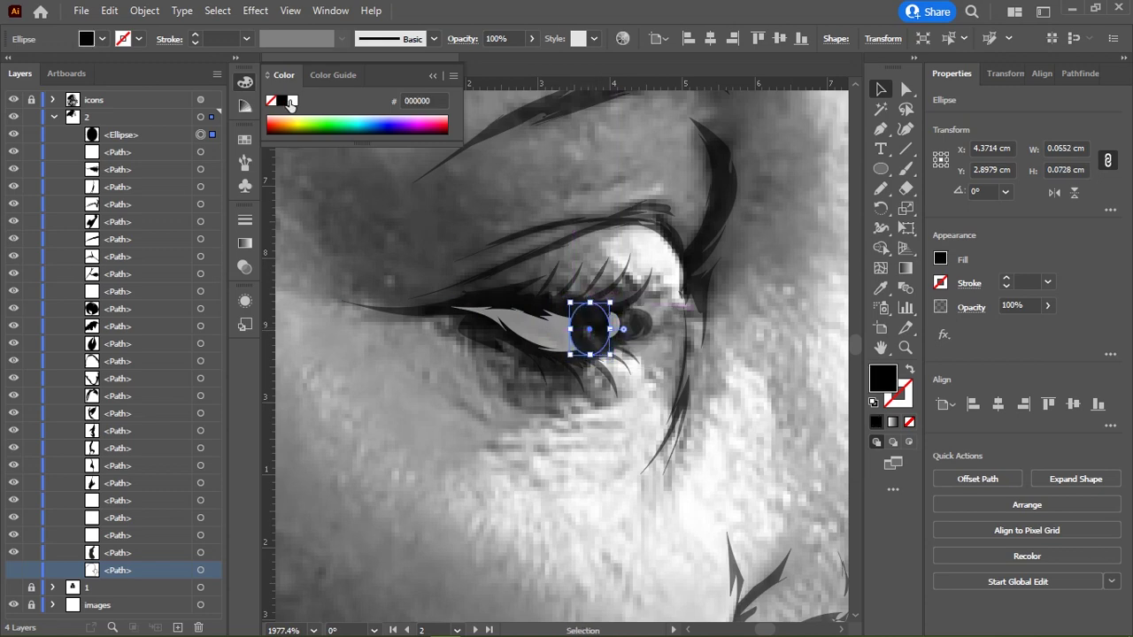
{"action": "left_click", "coordinate": [759, 281]}
{"action": "left_click", "coordinate": [13, 99]}
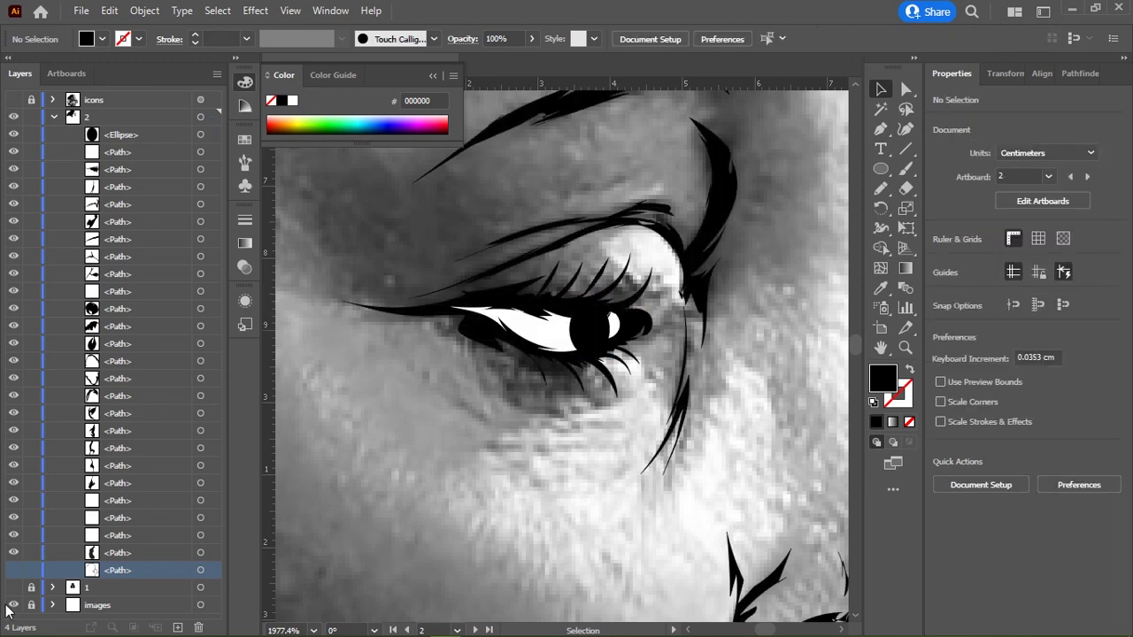
{"action": "left_click", "coordinate": [13, 604]}
Step: Nudge the pupil oval slightly into place and deselect it
{"action": "scroll", "coordinate": [623, 330], "scroll_direction": "down", "scroll_amount": 3}
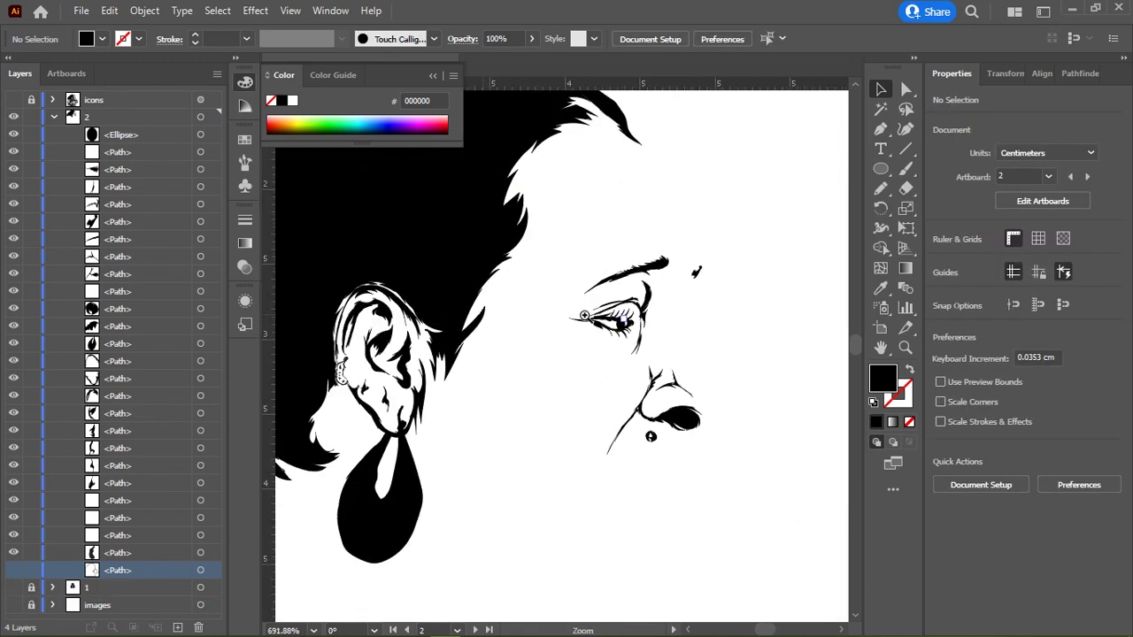
{"action": "scroll", "coordinate": [602, 355], "scroll_direction": "up", "scroll_amount": 3}
{"action": "scroll", "coordinate": [577, 372], "scroll_direction": "up", "scroll_amount": 1}
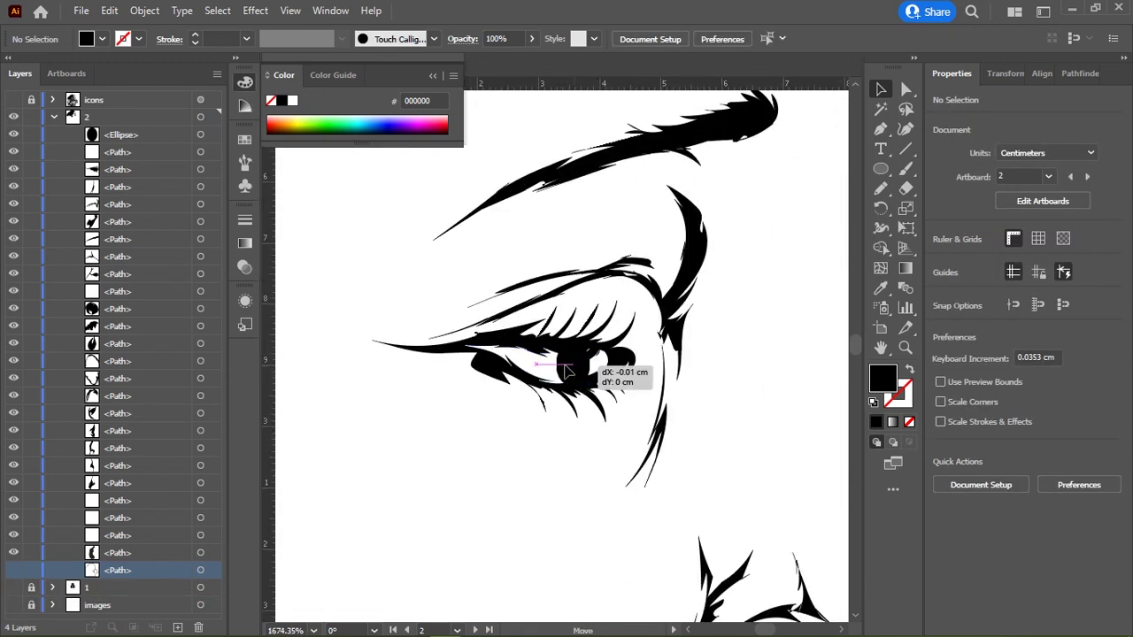
{"action": "left_click_drag", "start_coordinate": [577, 372], "coordinate": [594, 368]}
{"action": "left_click", "coordinate": [509, 498]}
{"action": "scroll", "coordinate": [662, 313], "scroll_direction": "down", "scroll_amount": 3}
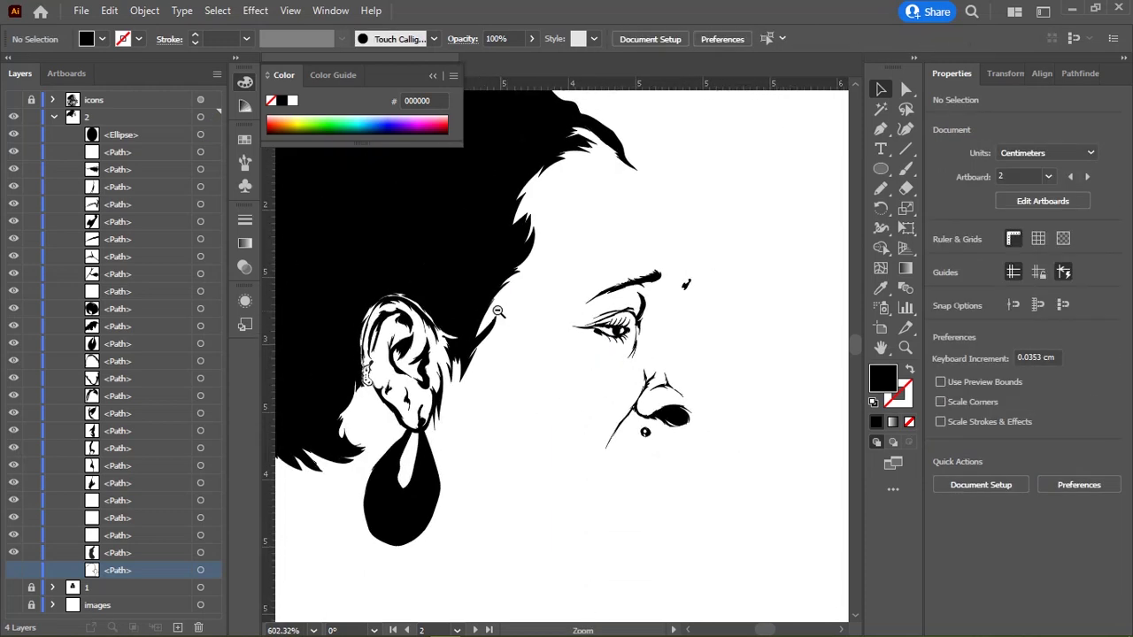
{"action": "scroll", "coordinate": [662, 313], "scroll_direction": "up", "scroll_amount": 3}
Step: Pencil a black shape filling the eye's inner corner beneath the upper lashes
{"action": "key", "text": "n"}
{"action": "scroll", "coordinate": [698, 331], "scroll_direction": "up", "scroll_amount": 2}
{"action": "scroll", "coordinate": [699, 331], "scroll_direction": "up", "scroll_amount": 1}
{"action": "mouse_move", "coordinate": [698, 331]}
{"action": "left_mouse_down"}
{"action": "mouse_move", "coordinate": [514, 324]}
{"action": "mouse_move", "coordinate": [541, 335]}
{"action": "mouse_move", "coordinate": [526, 350]}
{"action": "mouse_move", "coordinate": [363, 292]}
{"action": "left_mouse_up"}
{"action": "left_click_drag", "start_coordinate": [438, 283], "coordinate": [527, 292]}
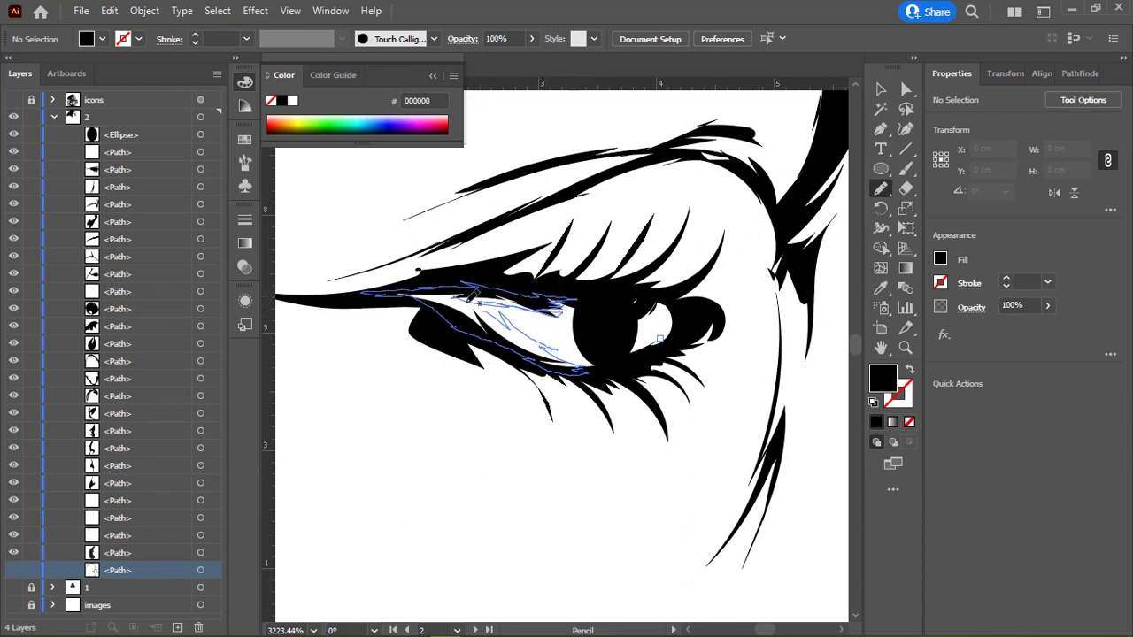
{"action": "left_click_drag", "start_coordinate": [469, 299], "coordinate": [492, 311]}
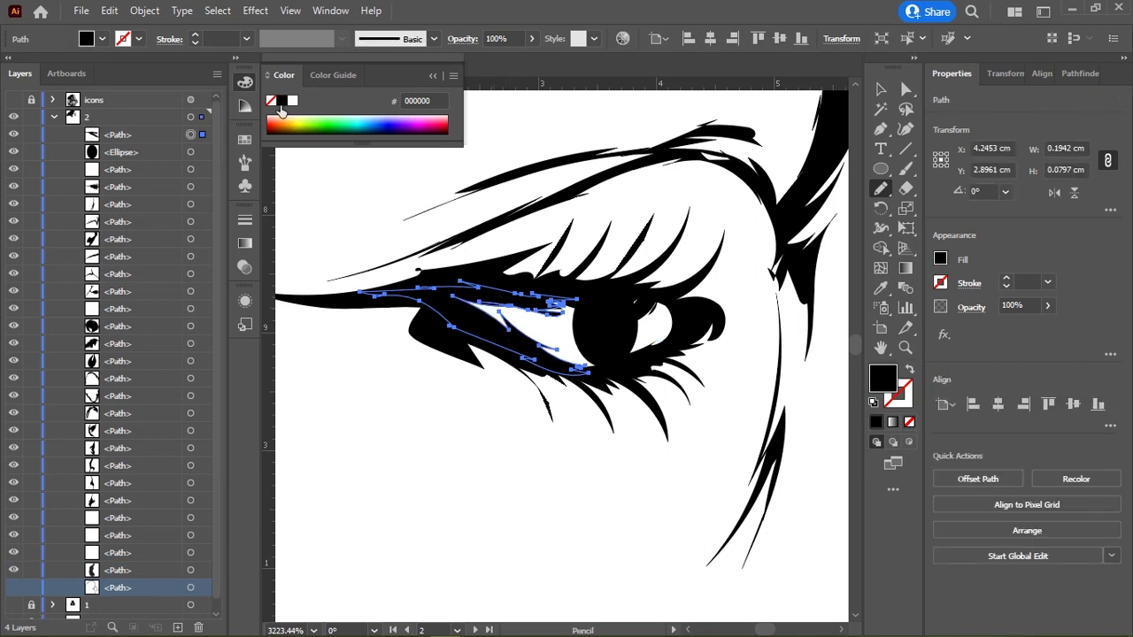
{"action": "key", "text": "v"}
{"action": "left_click", "coordinate": [647, 213]}
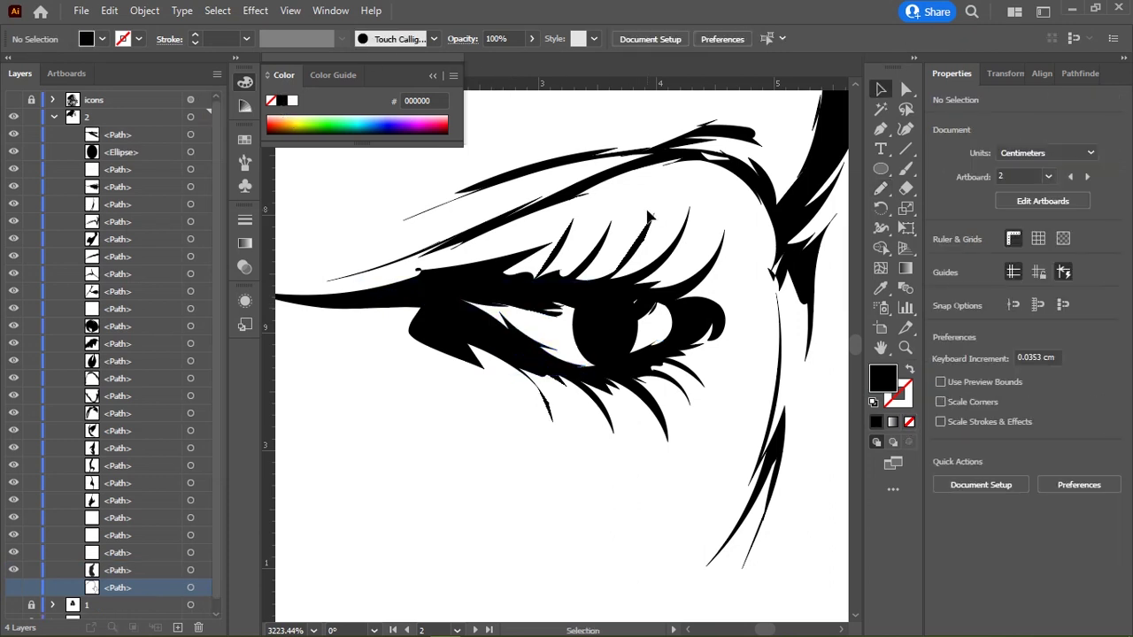
Step: Redraw the pupil oval's left and right edges with the Pencil tool
{"action": "key", "text": "n"}
{"action": "left_click", "coordinate": [587, 338], "text": "ctrl"}
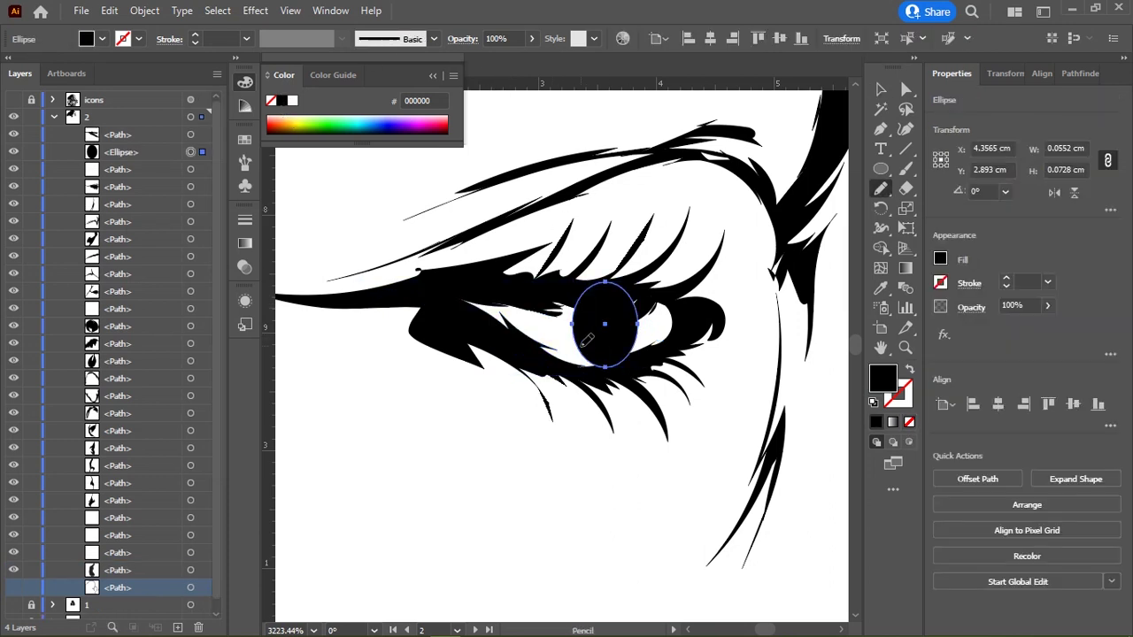
{"action": "left_click_drag", "start_coordinate": [573, 307], "coordinate": [567, 337]}
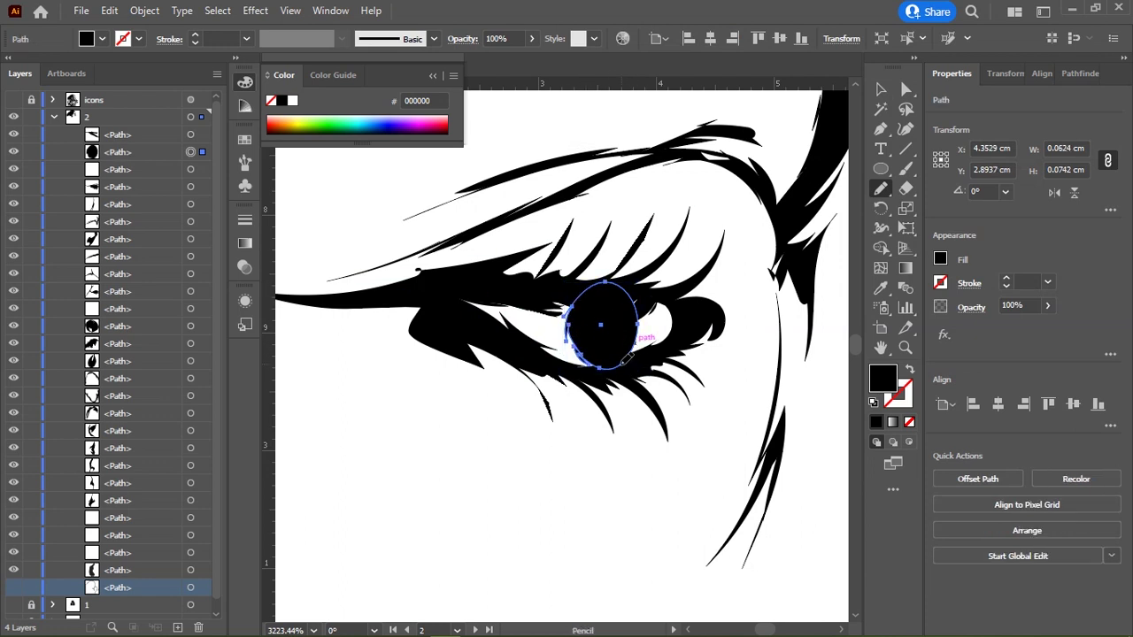
{"action": "left_click_drag", "start_coordinate": [649, 316], "coordinate": [619, 364]}
{"action": "left_click", "coordinate": [615, 473], "text": "ctrl"}
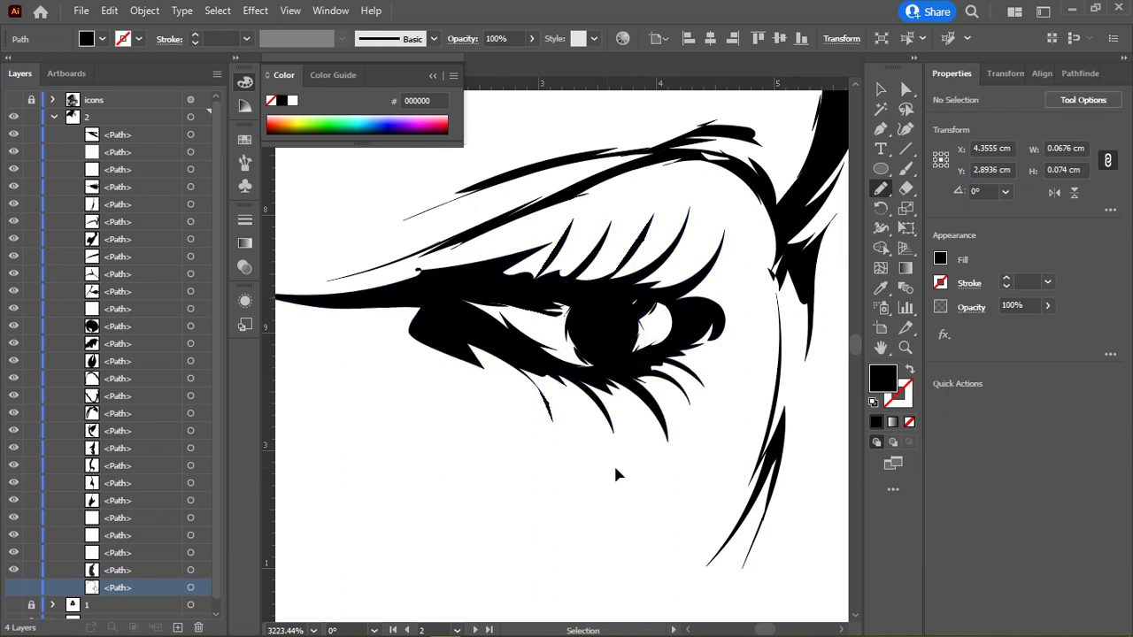
Step: Add a white crescent reflection and a small white round highlight inside the pupil
{"action": "scroll", "coordinate": [593, 311], "scroll_direction": "up", "scroll_amount": 3}
{"action": "scroll", "coordinate": [593, 311], "scroll_direction": "up", "scroll_amount": 1}
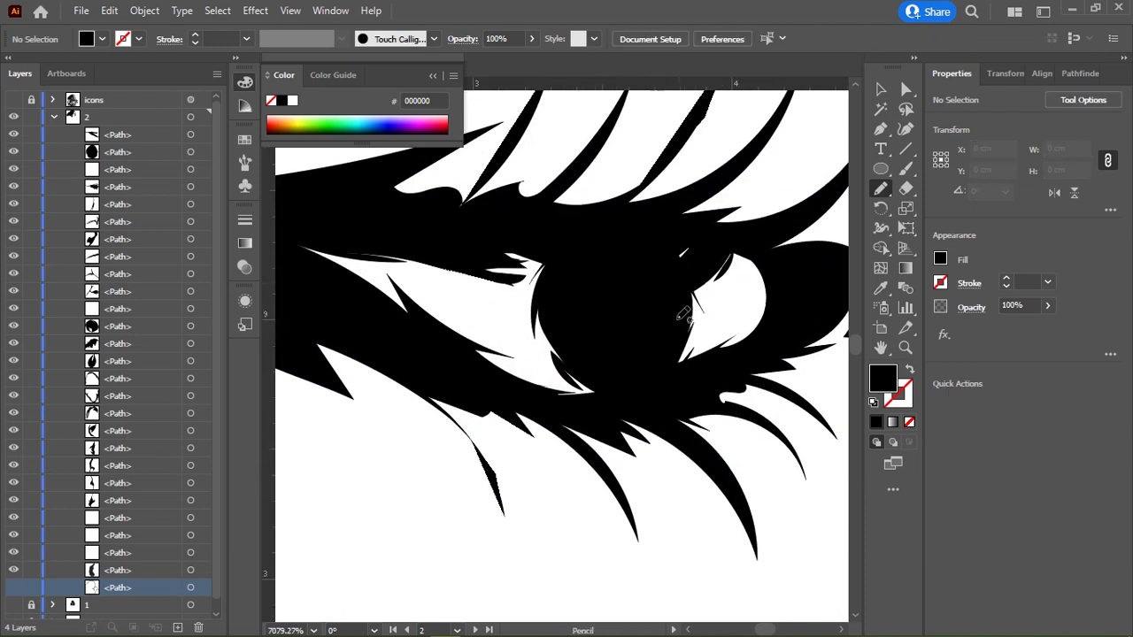
{"action": "mouse_move", "coordinate": [653, 329]}
{"action": "left_mouse_down"}
{"action": "mouse_move", "coordinate": [656, 352]}
{"action": "mouse_move", "coordinate": [664, 279]}
{"action": "left_mouse_up"}
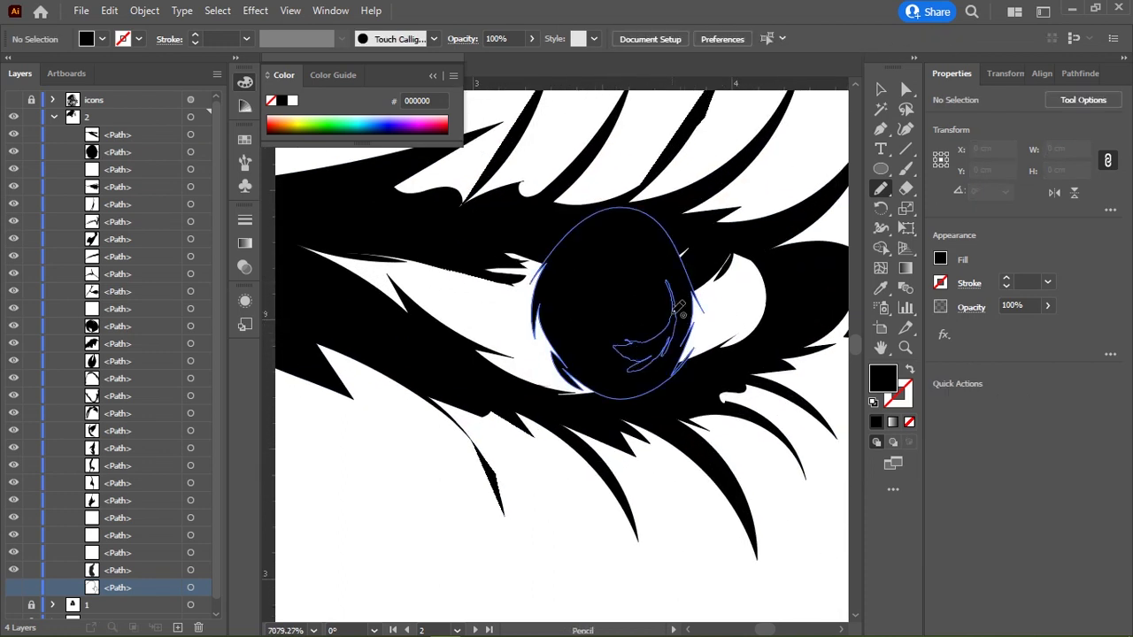
{"action": "left_click", "coordinate": [293, 101]}
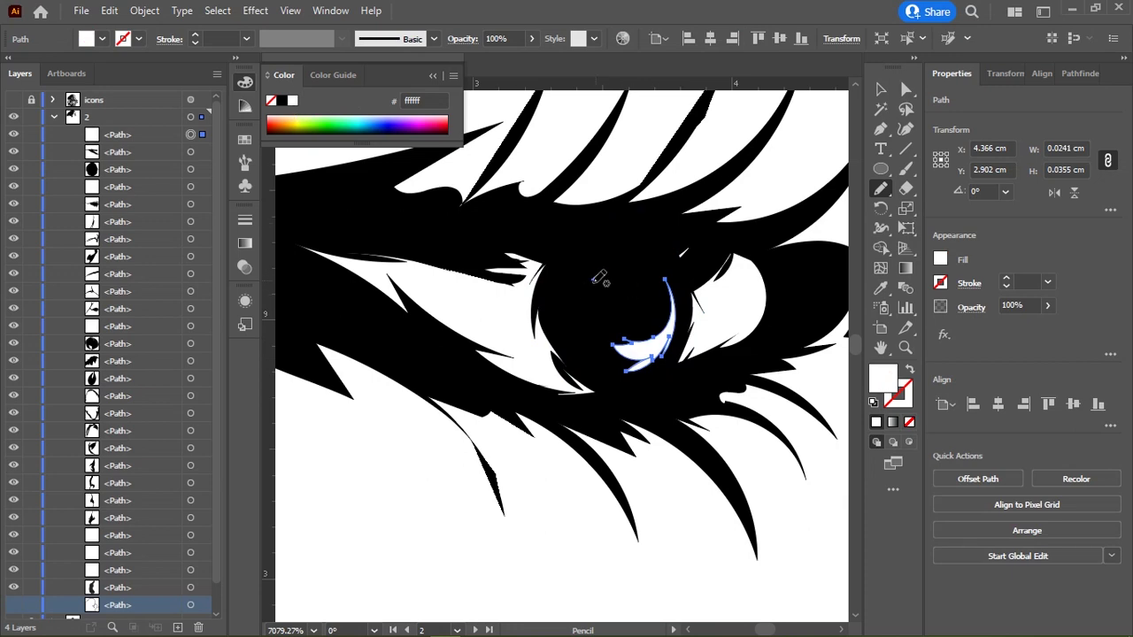
{"action": "left_click_drag", "start_coordinate": [608, 270], "coordinate": [609, 272]}
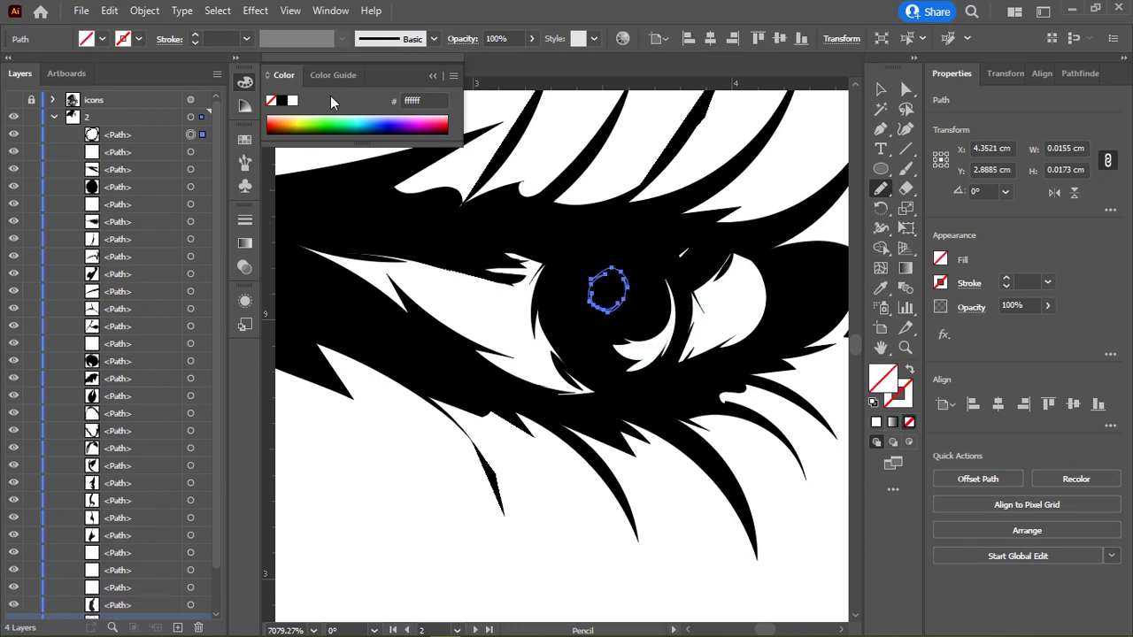
{"action": "left_click", "coordinate": [476, 463], "text": "ctrl"}
{"action": "scroll", "coordinate": [490, 320], "scroll_direction": "down", "scroll_amount": 3}
{"action": "scroll", "coordinate": [490, 320], "scroll_direction": "down", "scroll_amount": 5}
Step: Group all face paths except the hair and teardrop earring
{"action": "scroll", "coordinate": [491, 320], "scroll_direction": "up", "scroll_amount": 3}
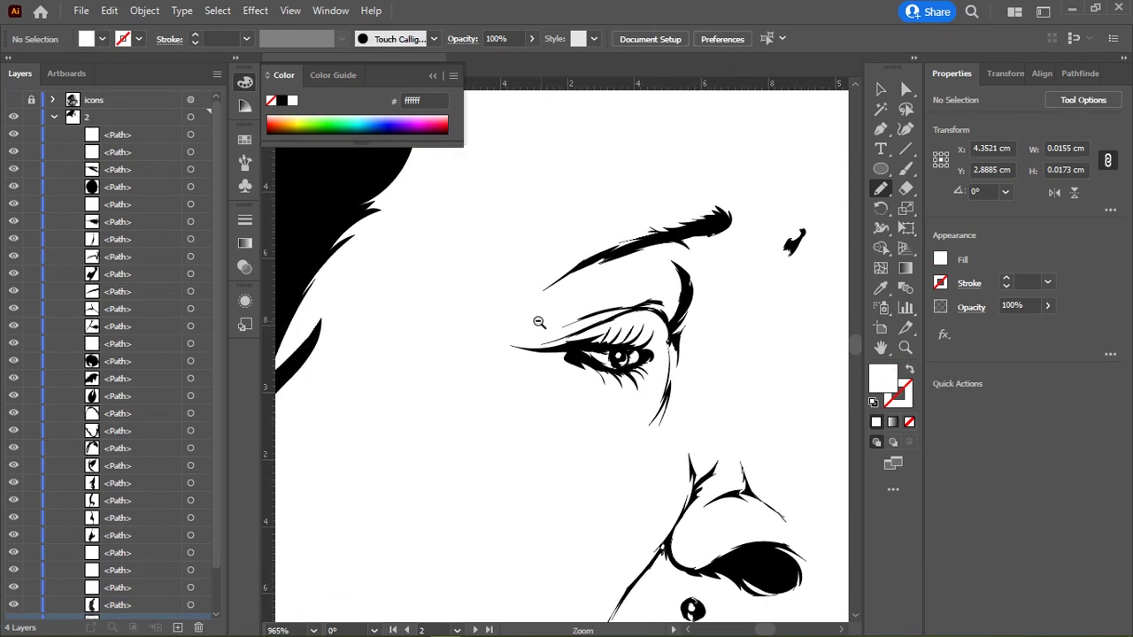
{"action": "scroll", "coordinate": [539, 324], "scroll_direction": "down", "scroll_amount": 6}
{"action": "scroll", "coordinate": [222, 324], "scroll_direction": "down", "scroll_amount": 2}
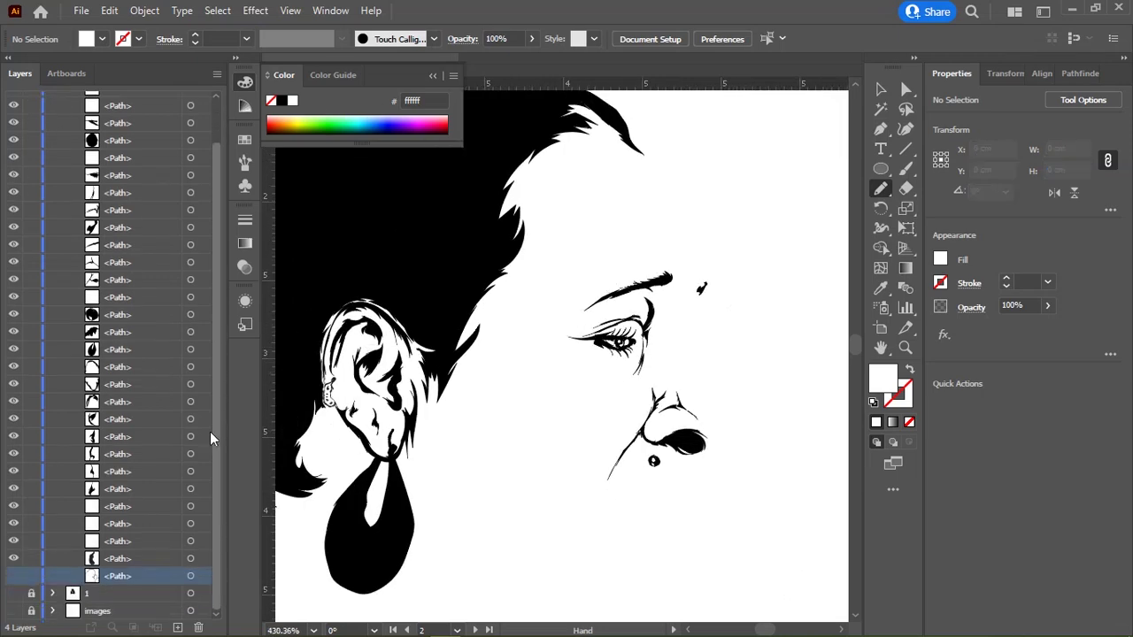
{"action": "key", "text": "v"}
{"action": "scroll", "coordinate": [579, 269], "scroll_direction": "down", "scroll_amount": 4}
{"action": "scroll", "coordinate": [660, 252], "scroll_direction": "down", "scroll_amount": 4}
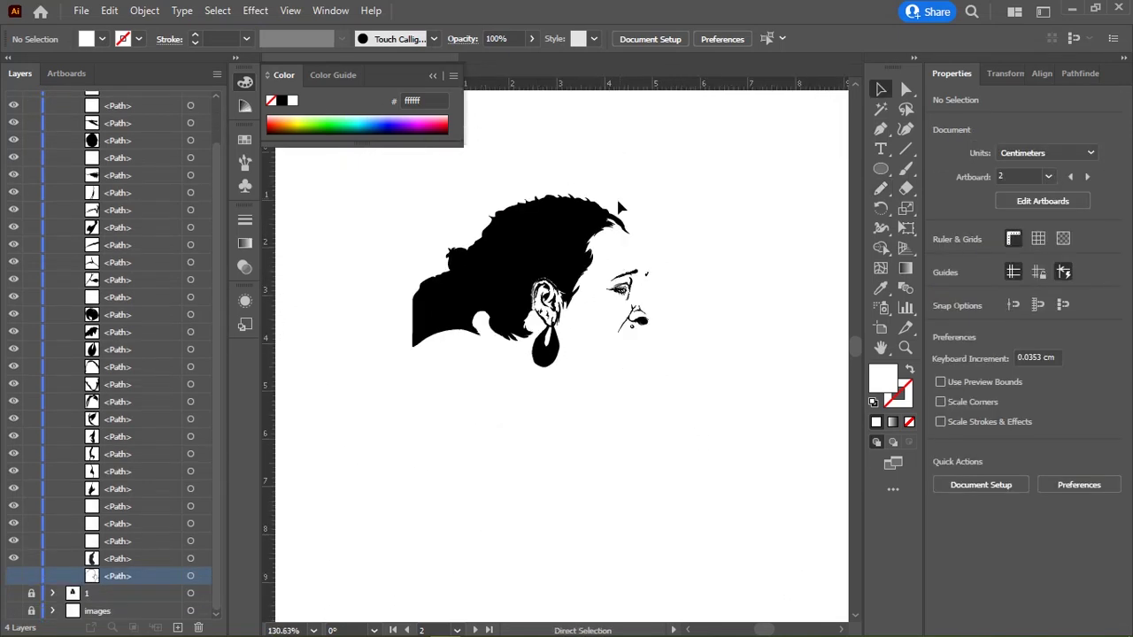
{"action": "key", "text": "ctrl+a"}
{"action": "left_click", "coordinate": [518, 269], "text": "shift"}
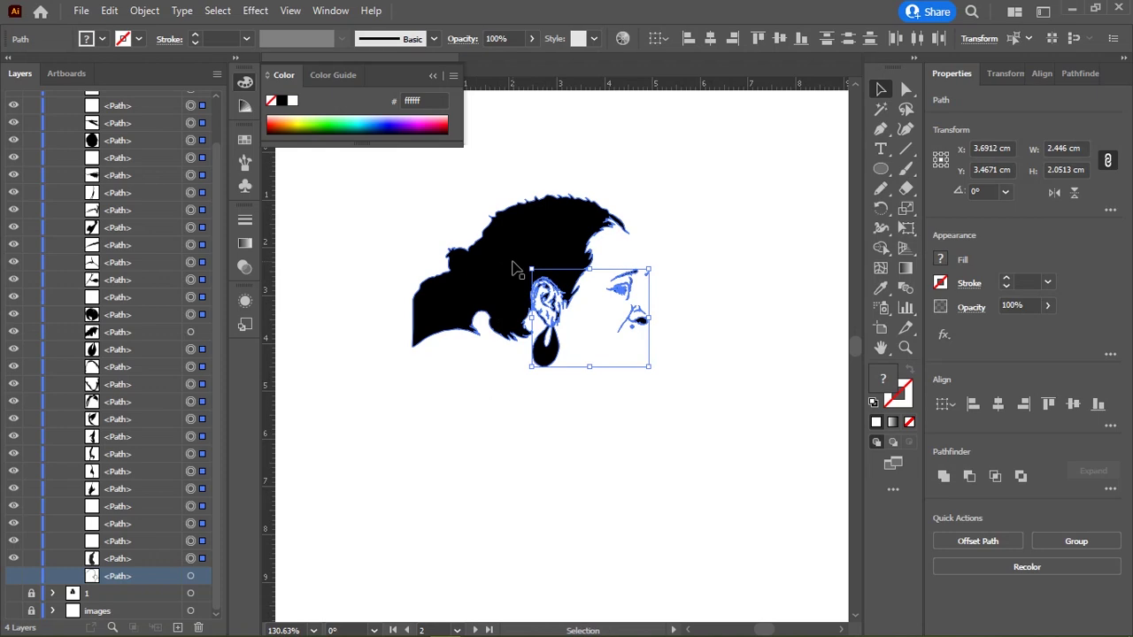
{"action": "left_click", "coordinate": [547, 352], "text": "shift"}
{"action": "scroll", "coordinate": [611, 354], "scroll_direction": "up", "scroll_amount": 4}
{"action": "scroll", "coordinate": [664, 310], "scroll_direction": "up", "scroll_amount": 4}
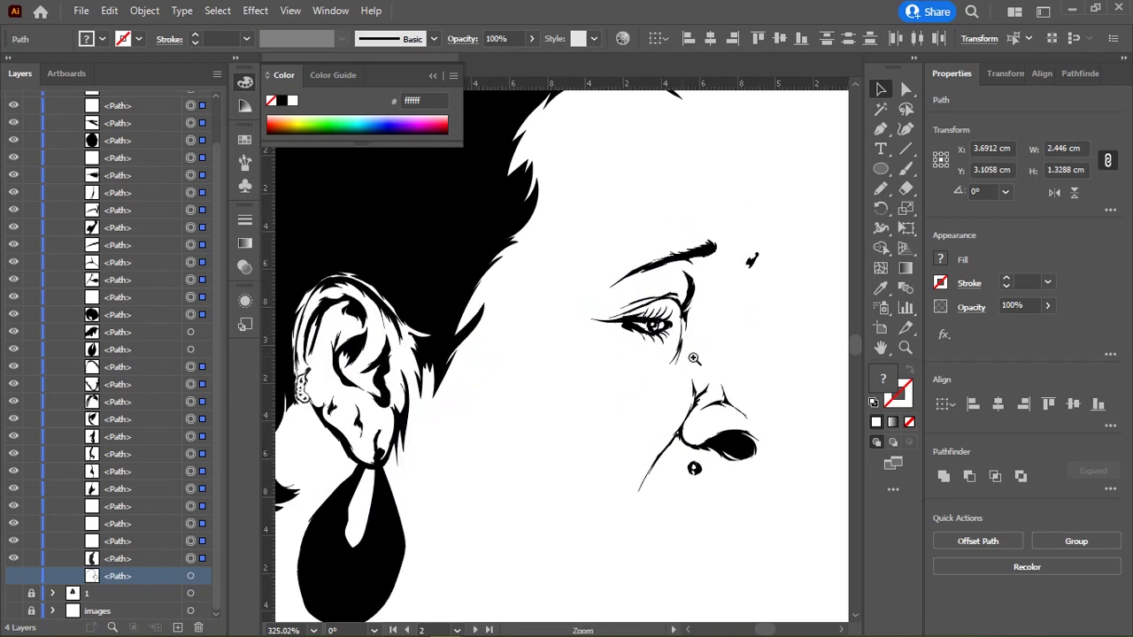
{"action": "key", "text": "ctrl+g"}
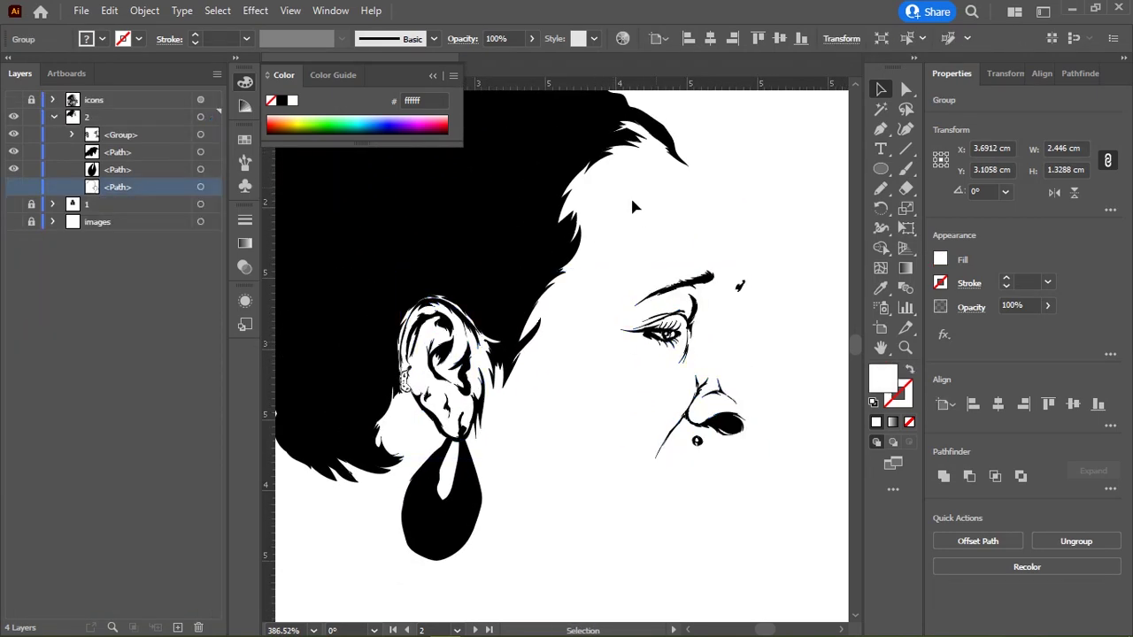
{"action": "left_click", "coordinate": [632, 206]}
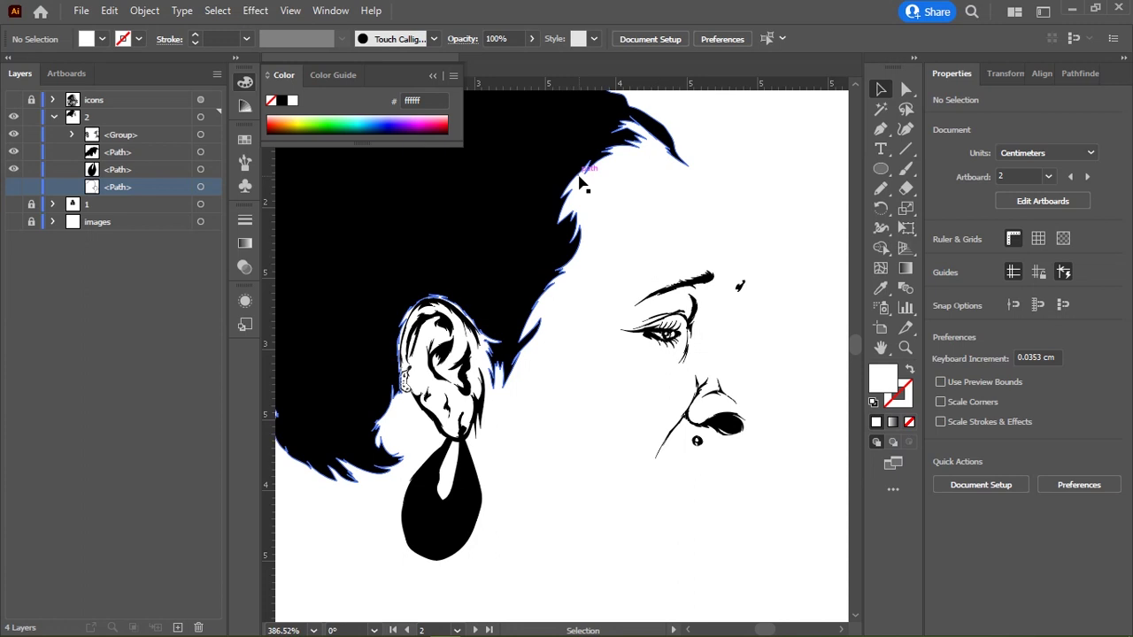
Step: Collapse the Color panel, zoom out, and toggle the photo on and off to compare
{"action": "left_click", "coordinate": [432, 75]}
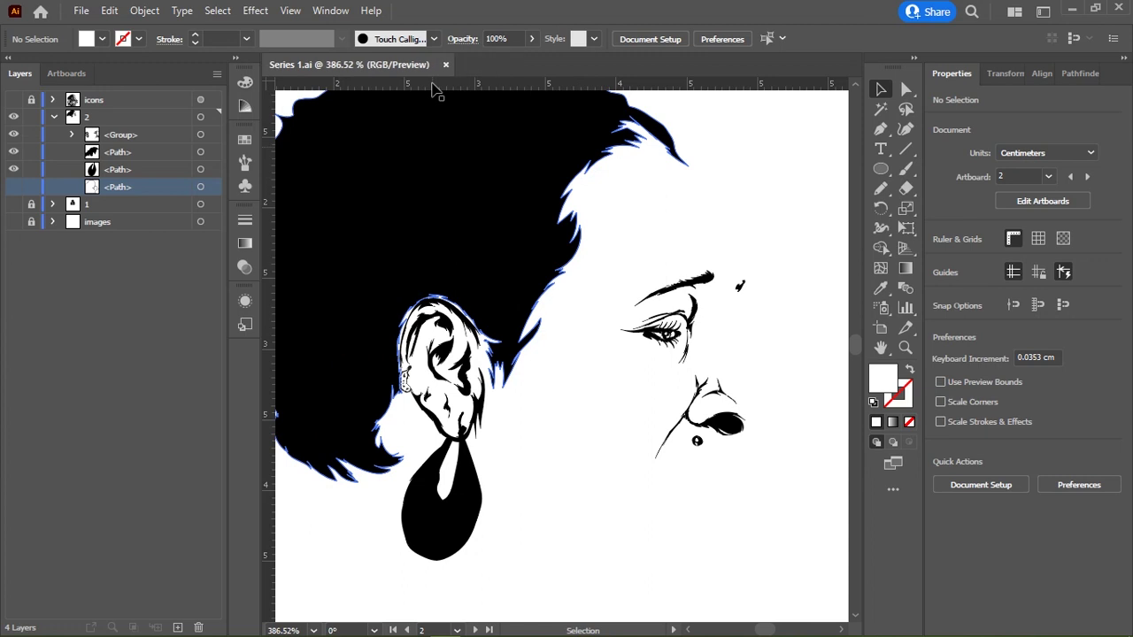
{"action": "scroll", "coordinate": [460, 283], "scroll_direction": "up", "scroll_amount": 3}
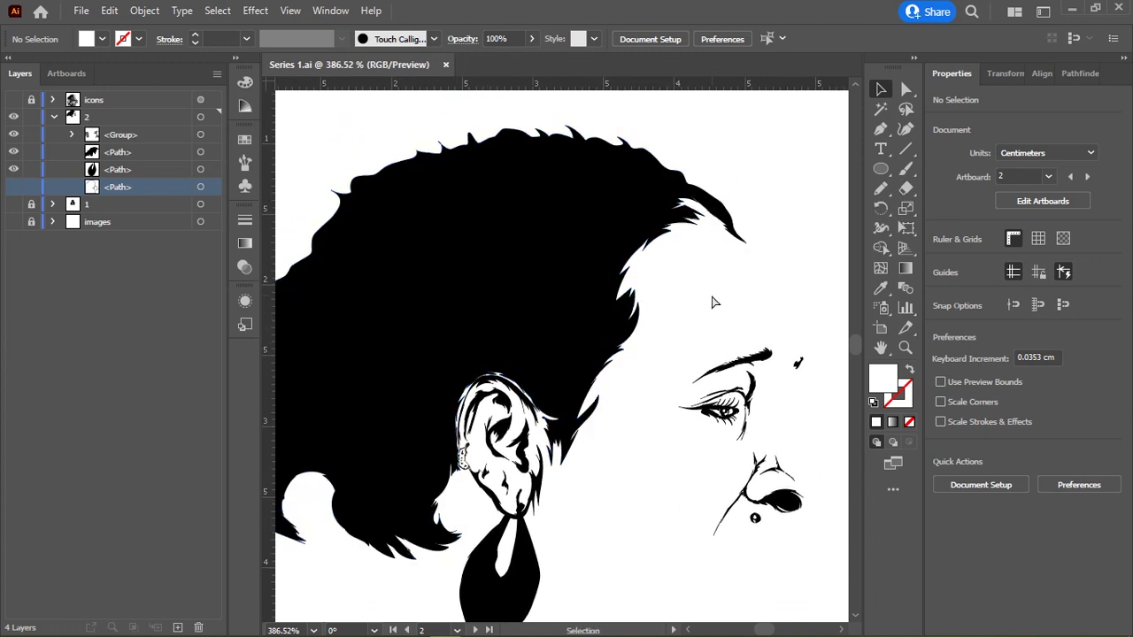
{"action": "left_click_drag", "start_coordinate": [715, 303], "coordinate": [653, 292]}
{"action": "left_click", "coordinate": [13, 223]}
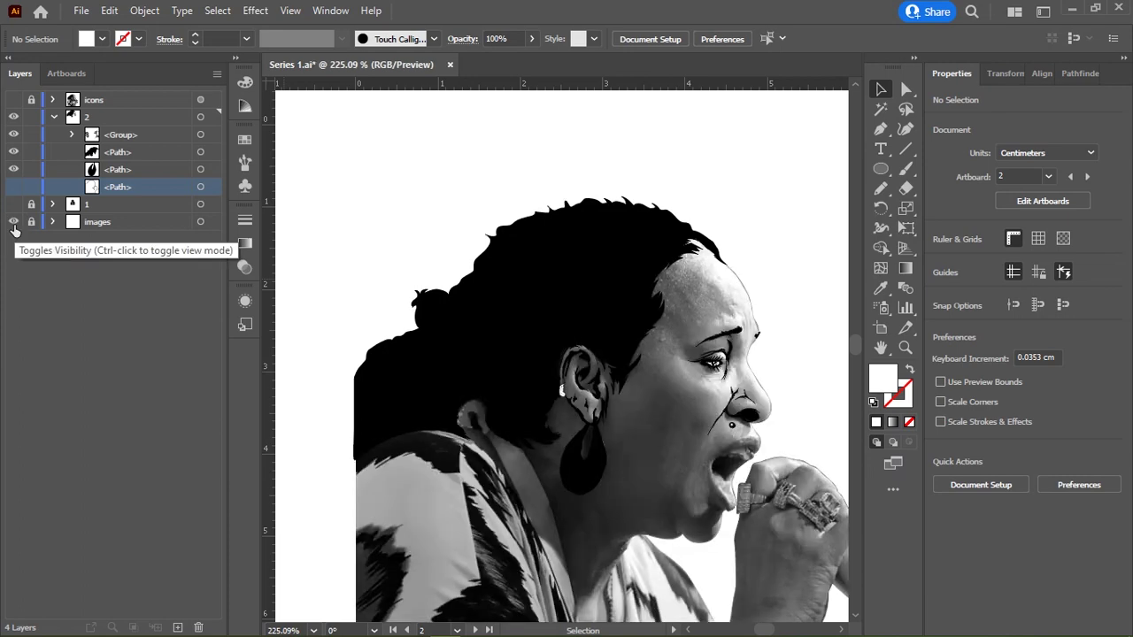
{"action": "left_click", "coordinate": [13, 222]}
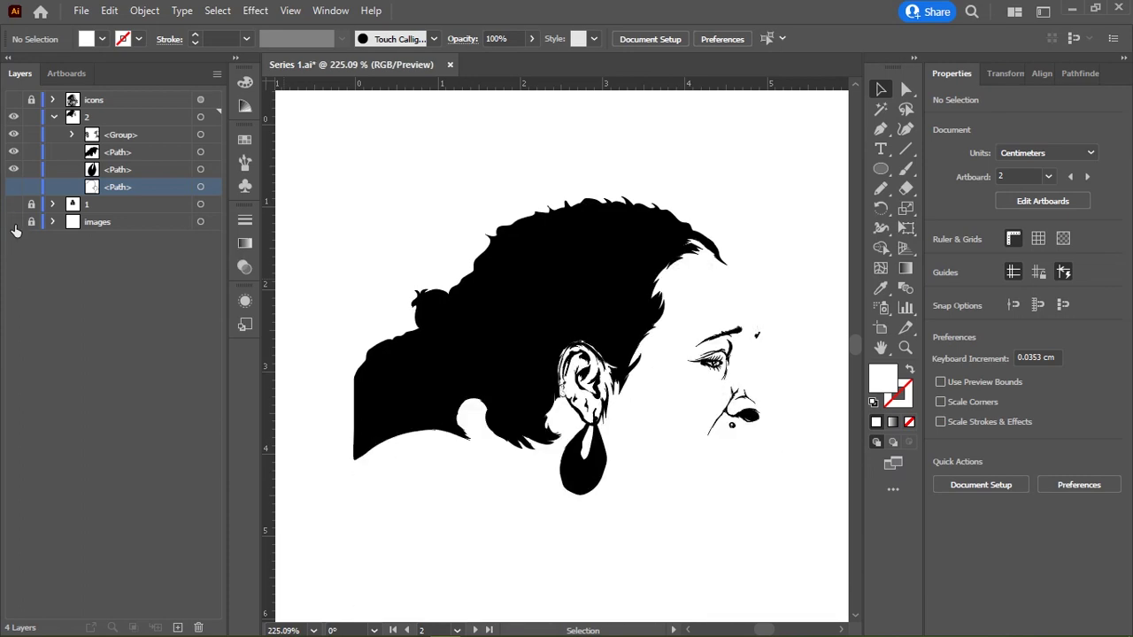
{"action": "left_click", "coordinate": [14, 222]}
Step: Zoom in on the eye and pencil a filled shape around the eye highlight
{"action": "left_click_drag", "start_coordinate": [506, 329], "coordinate": [637, 337]}
{"action": "left_click_drag", "start_coordinate": [511, 370], "coordinate": [584, 370]}
{"action": "key", "text": "n"}
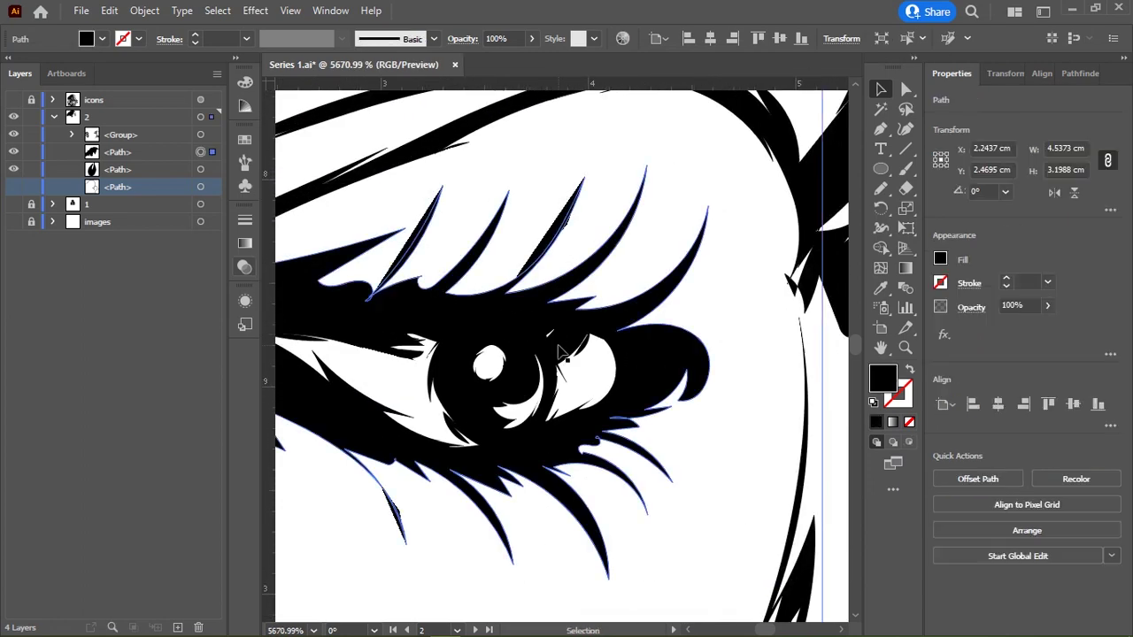
{"action": "left_click_drag", "start_coordinate": [549, 330], "coordinate": [535, 329]}
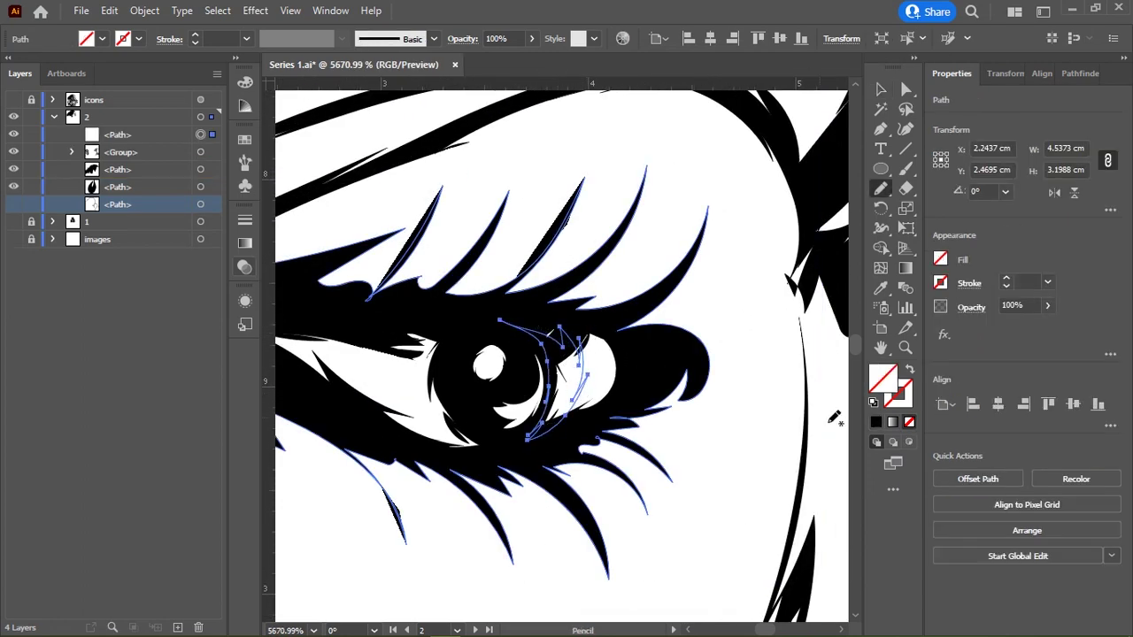
{"action": "left_click", "coordinate": [877, 422]}
{"action": "scroll", "coordinate": [725, 467], "scroll_direction": "down", "scroll_amount": 8}
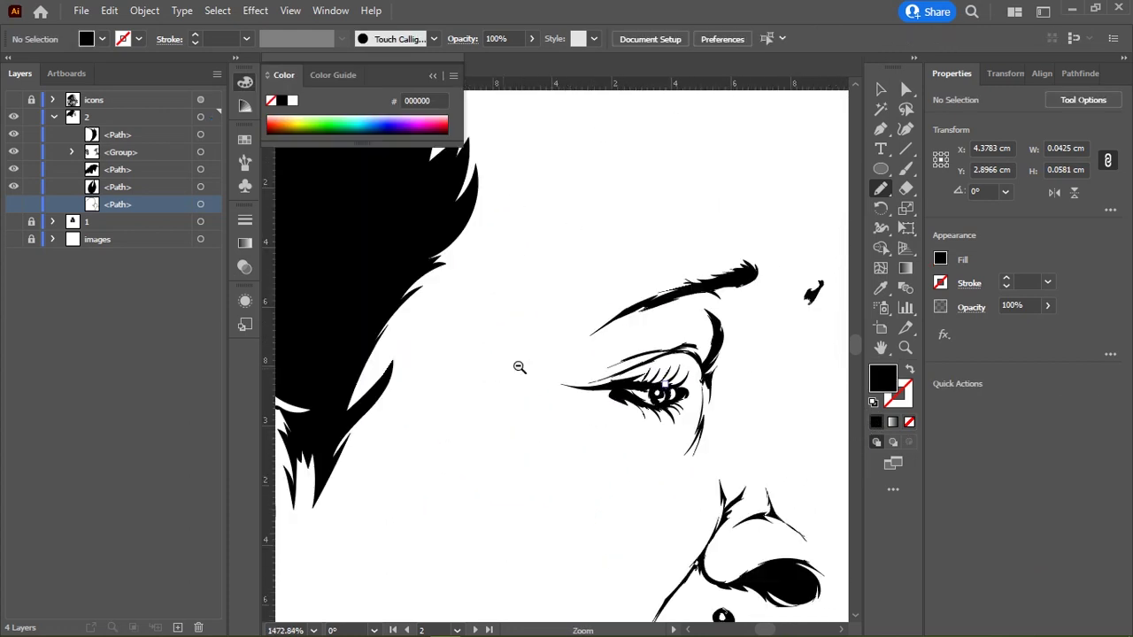
{"action": "scroll", "coordinate": [672, 403], "scroll_direction": "up", "scroll_amount": 2}
{"action": "scroll", "coordinate": [672, 403], "scroll_direction": "up", "scroll_amount": 5}
{"action": "scroll", "coordinate": [538, 316], "scroll_direction": "up", "scroll_amount": 5}
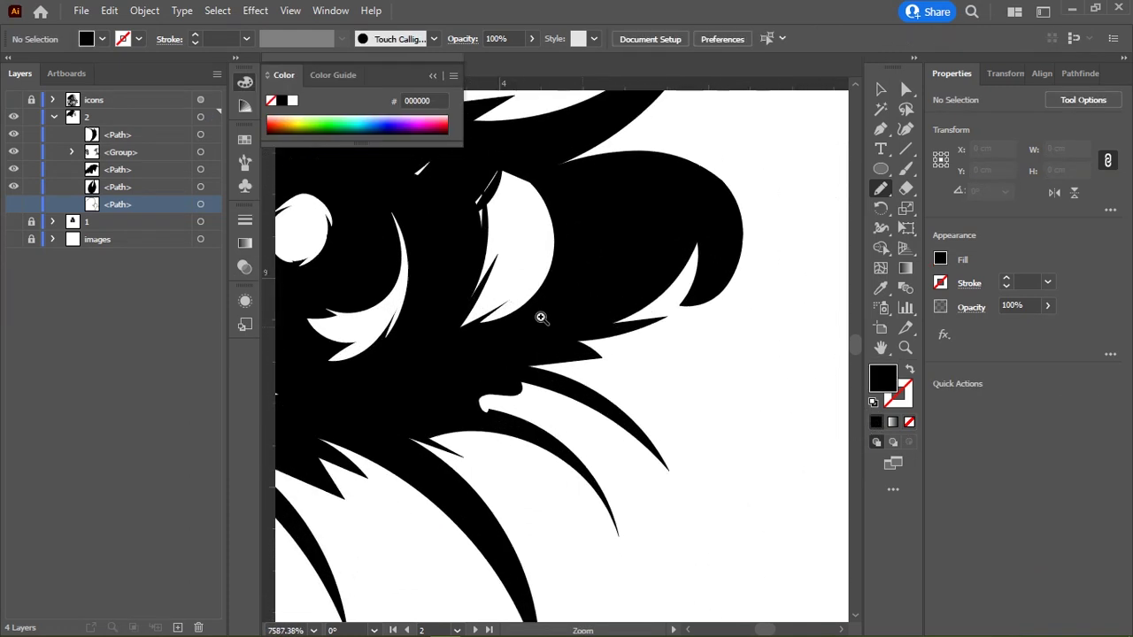
Step: Draw a crescent inside the lower iris with the Pencil and fill it white
{"action": "mouse_move", "coordinate": [476, 213]}
{"action": "left_mouse_down"}
{"action": "mouse_move", "coordinate": [502, 326]}
{"action": "mouse_move", "coordinate": [537, 240]}
{"action": "mouse_move", "coordinate": [425, 167]}
{"action": "mouse_move", "coordinate": [461, 232]}
{"action": "left_mouse_up"}
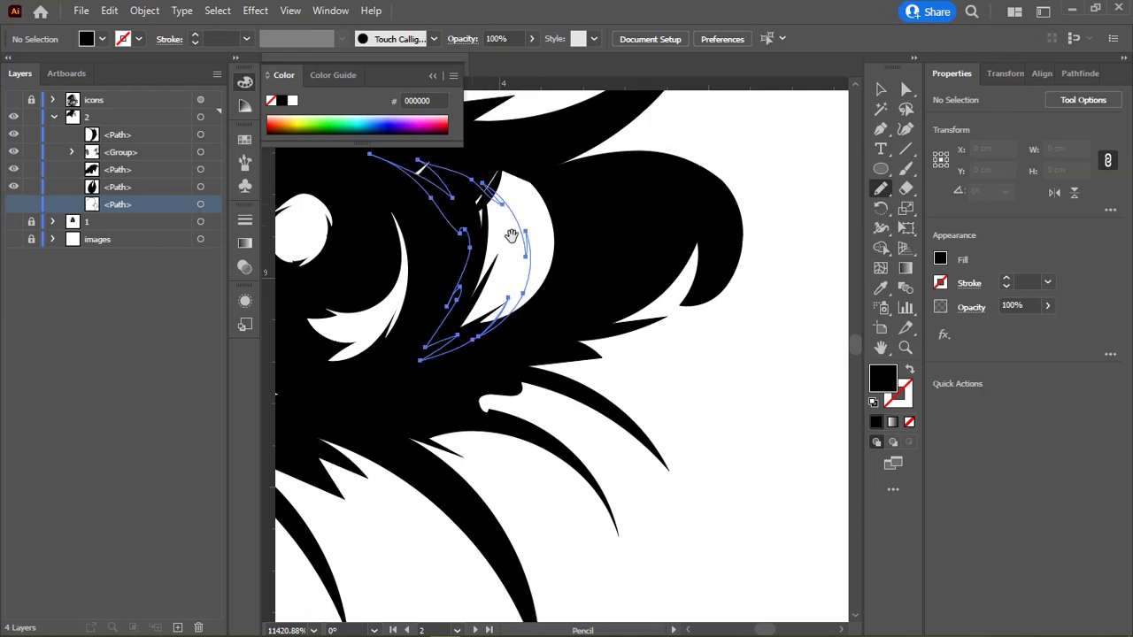
{"action": "left_click", "coordinate": [281, 101]}
{"action": "key", "text": "ctrl+shift+a"}
{"action": "scroll", "coordinate": [514, 248], "scroll_direction": "down", "scroll_amount": 5}
{"action": "scroll", "coordinate": [513, 248], "scroll_direction": "down", "scroll_amount": 3}
{"action": "scroll", "coordinate": [512, 251], "scroll_direction": "up", "scroll_amount": 2}
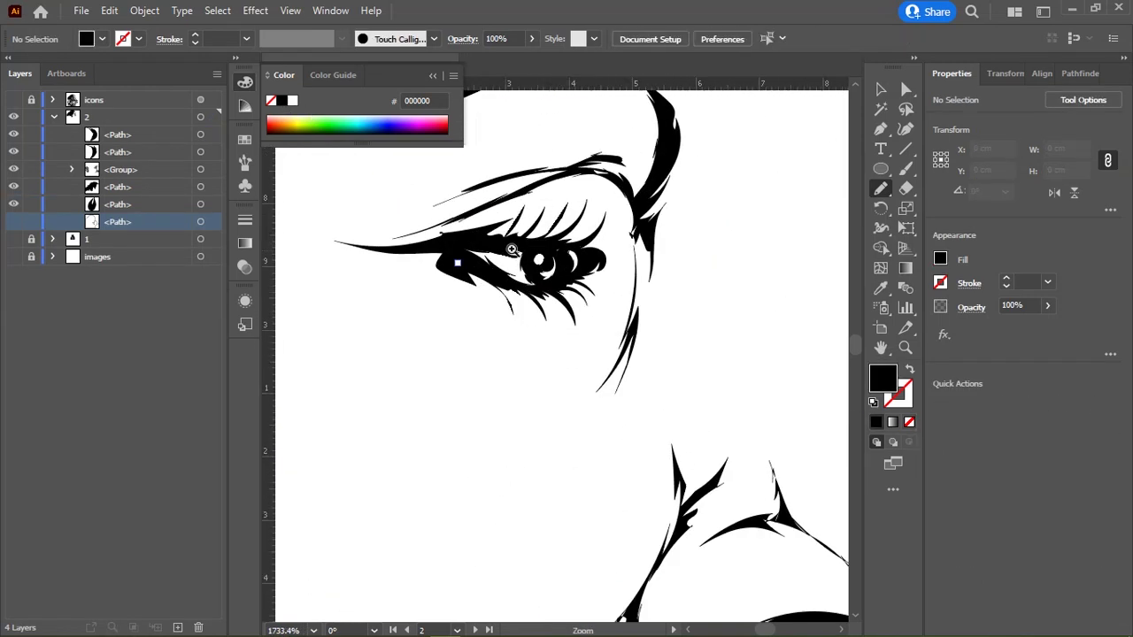
{"action": "scroll", "coordinate": [511, 251], "scroll_direction": "up", "scroll_amount": 5}
Step: Bring the iris crescent in front of the dark eye shapes with Cut and Paste in Front
{"action": "key", "text": "a"}
{"action": "left_click", "coordinate": [474, 332]}
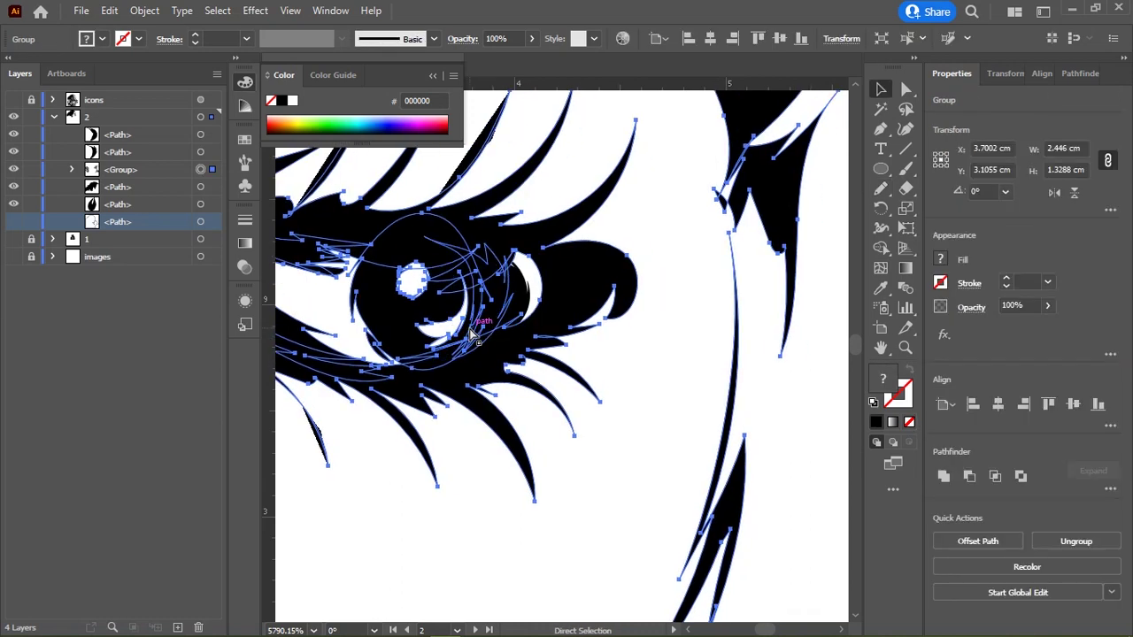
{"action": "left_click", "coordinate": [468, 442]}
{"action": "scroll", "coordinate": [443, 324], "scroll_direction": "up", "scroll_amount": 2}
{"action": "left_click", "coordinate": [469, 323]}
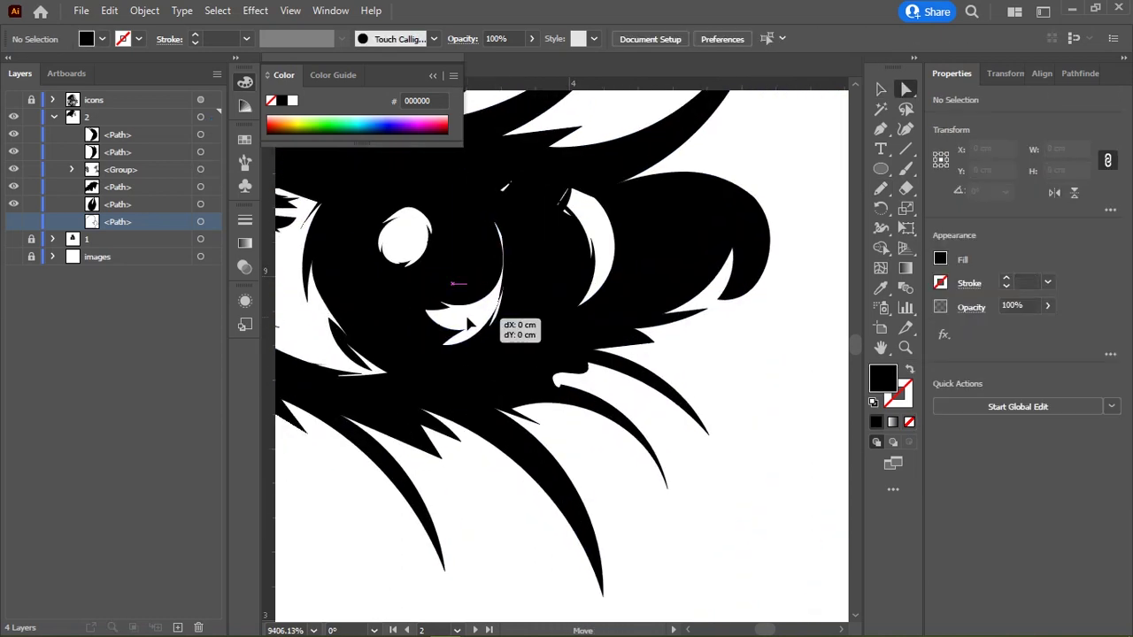
{"action": "key", "text": "ctrl+x"}
{"action": "key", "text": "ctrl+f"}
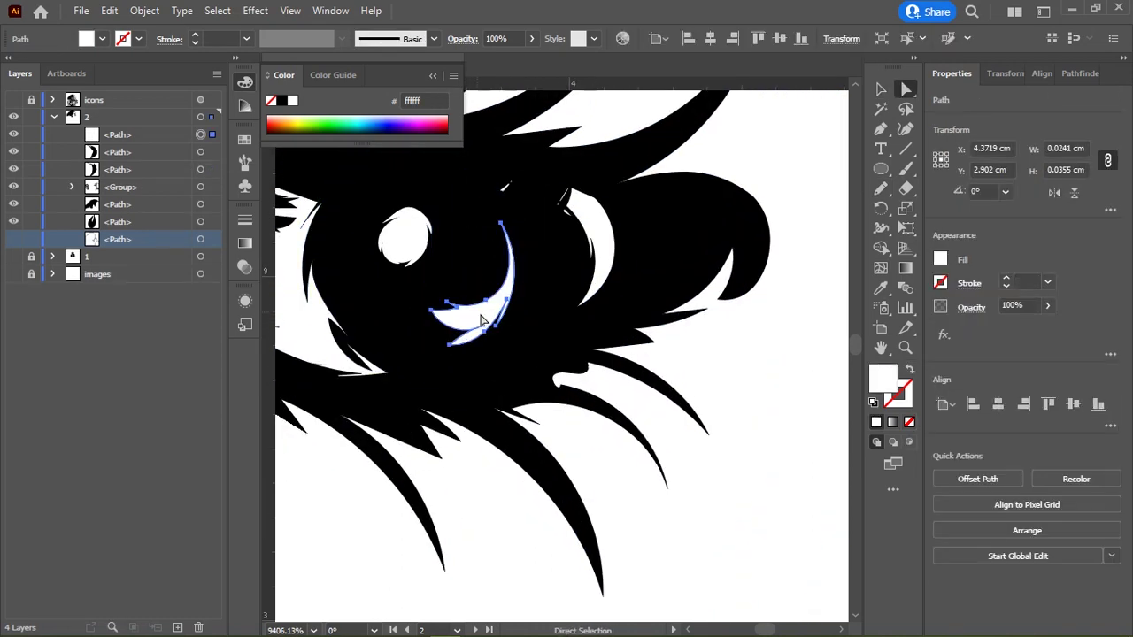
Step: Bring the round white eye highlight in front with Cut and Paste in Front
{"action": "left_click_drag", "start_coordinate": [483, 321], "coordinate": [501, 324]}
{"action": "left_click_drag", "start_coordinate": [404, 231], "coordinate": [427, 240]}
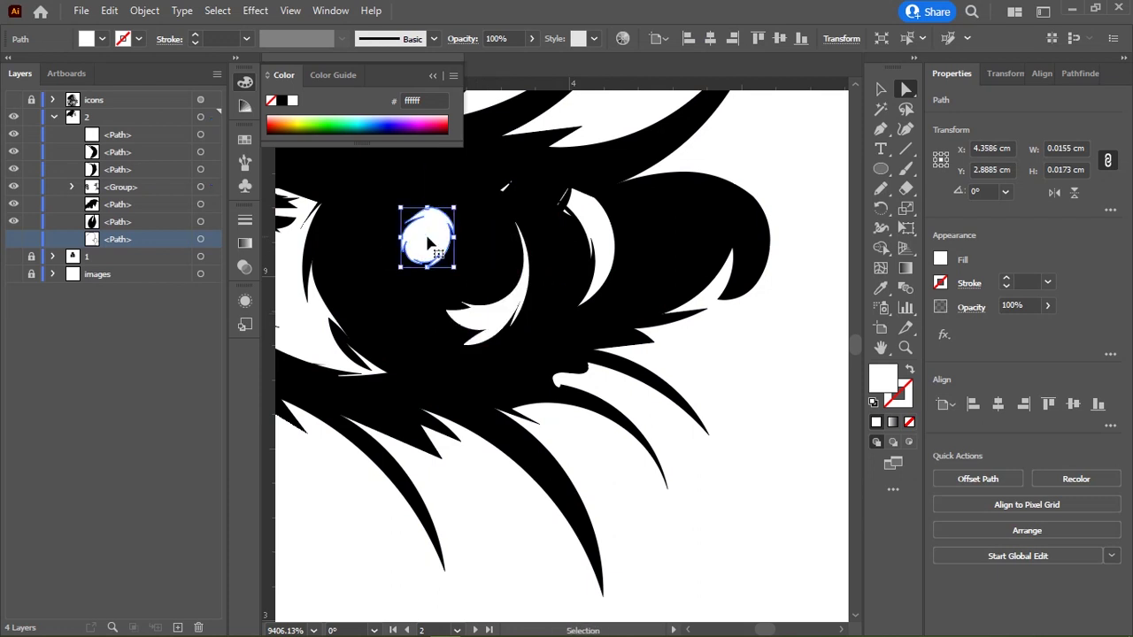
{"action": "key", "text": "ctrl+x"}
{"action": "key", "text": "ctrl+f"}
Step: Nudge the crescent into place along the iris edge and deselect
{"action": "left_click_drag", "start_coordinate": [495, 325], "coordinate": [512, 323]}
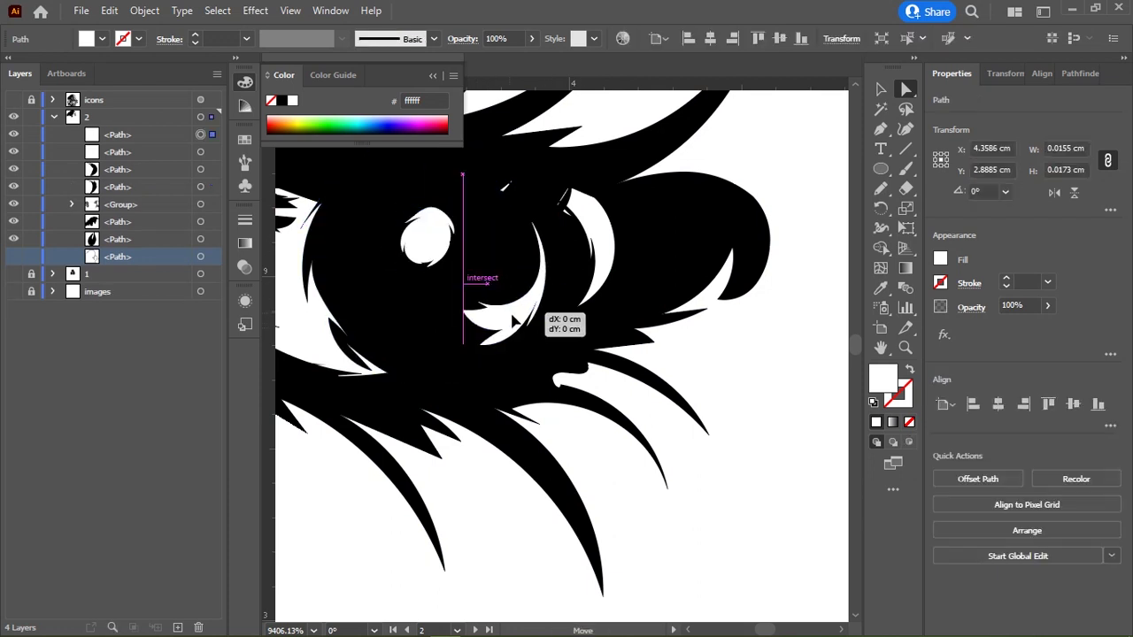
{"action": "left_click_drag", "start_coordinate": [456, 234], "coordinate": [463, 238]}
{"action": "left_click_drag", "start_coordinate": [514, 303], "coordinate": [505, 306]}
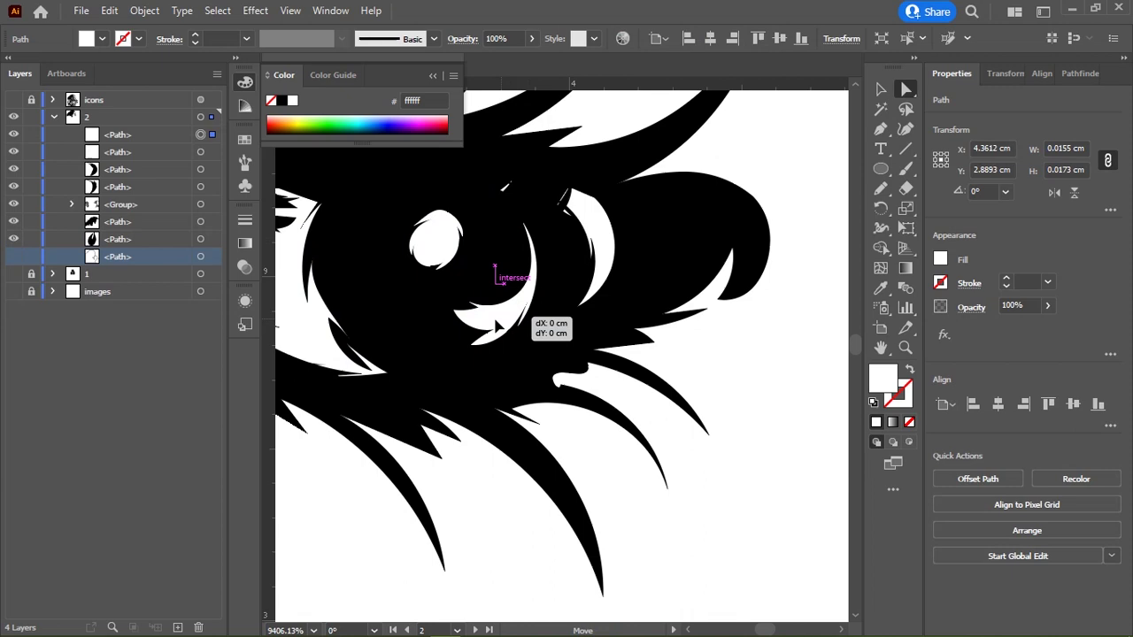
{"action": "left_click", "coordinate": [766, 412]}
{"action": "scroll", "coordinate": [619, 336], "scroll_direction": "down", "scroll_amount": 5}
{"action": "scroll", "coordinate": [505, 324], "scroll_direction": "down", "scroll_amount": 3}
{"action": "scroll", "coordinate": [644, 354], "scroll_direction": "down", "scroll_amount": 3}
Step: Pan to the face and earring, show the reference photo layer, and zoom in
{"action": "scroll", "coordinate": [650, 336], "scroll_direction": "down", "scroll_amount": 3}
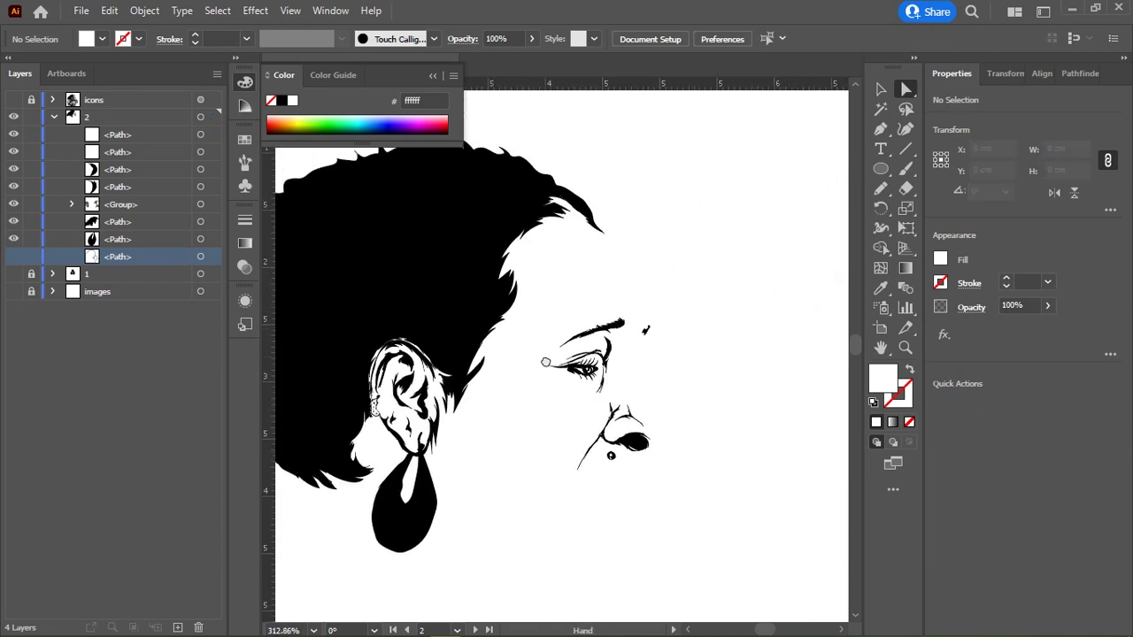
{"action": "left_click_drag", "start_coordinate": [545, 362], "coordinate": [535, 370]}
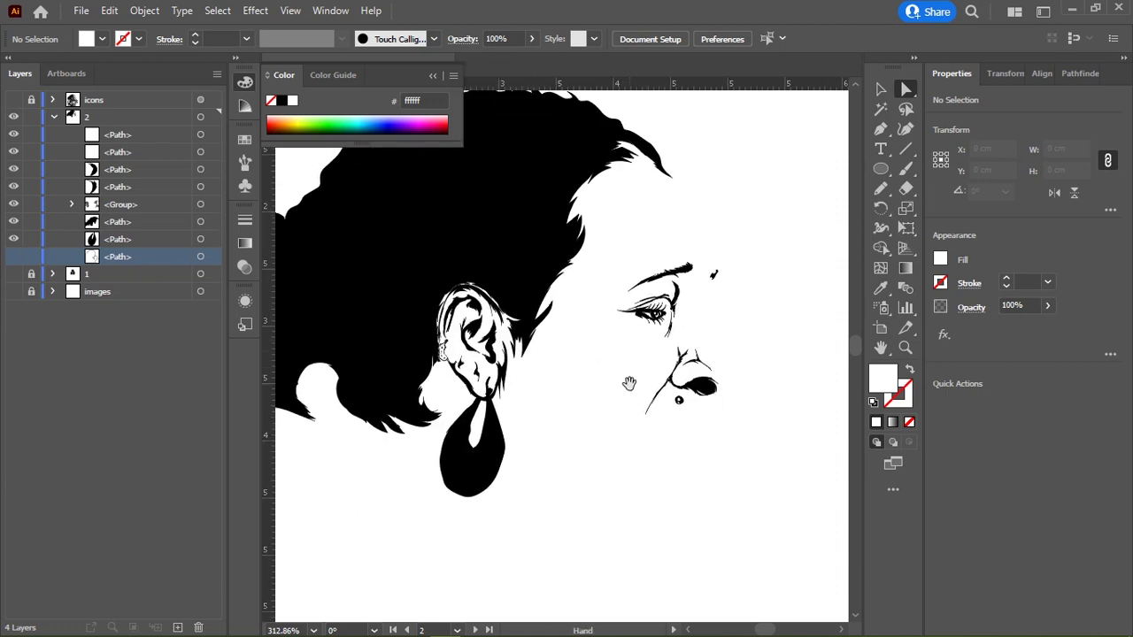
{"action": "mouse_move", "coordinate": [535, 370]}
{"action": "left_mouse_down"}
{"action": "mouse_move", "coordinate": [659, 362]}
{"action": "mouse_move", "coordinate": [645, 361]}
{"action": "left_mouse_up"}
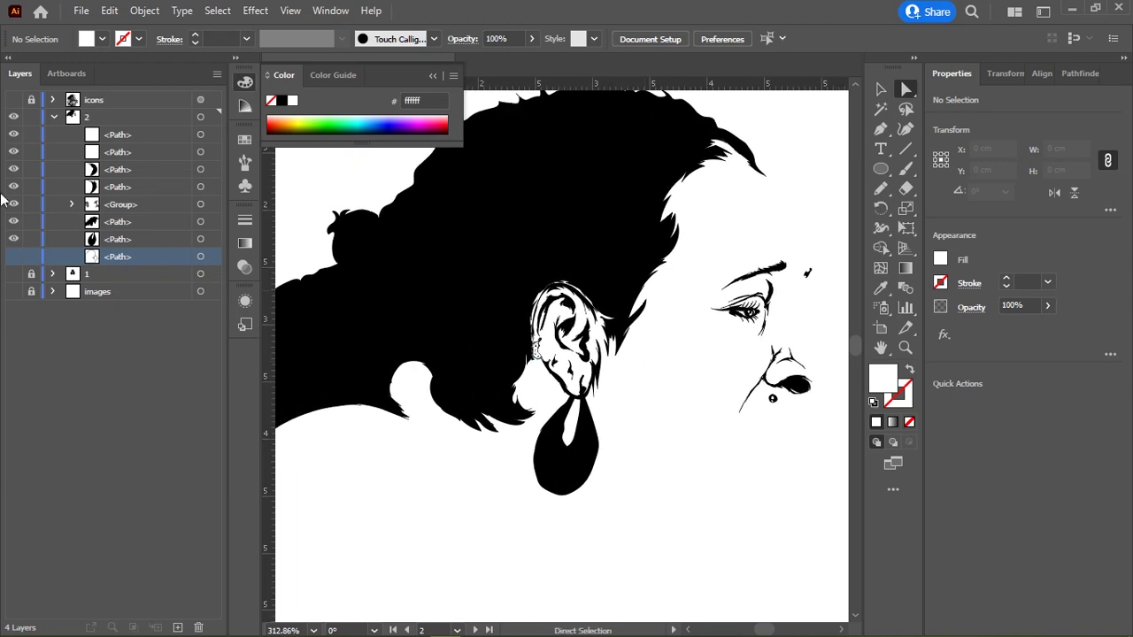
{"action": "left_click", "coordinate": [13, 100]}
{"action": "scroll", "coordinate": [491, 447], "scroll_direction": "up", "scroll_amount": 3}
Step: Pencil-trace the earring's left edge, bottom edge and curved ridges over the photo
{"action": "scroll", "coordinate": [522, 265], "scroll_direction": "up", "scroll_amount": 4}
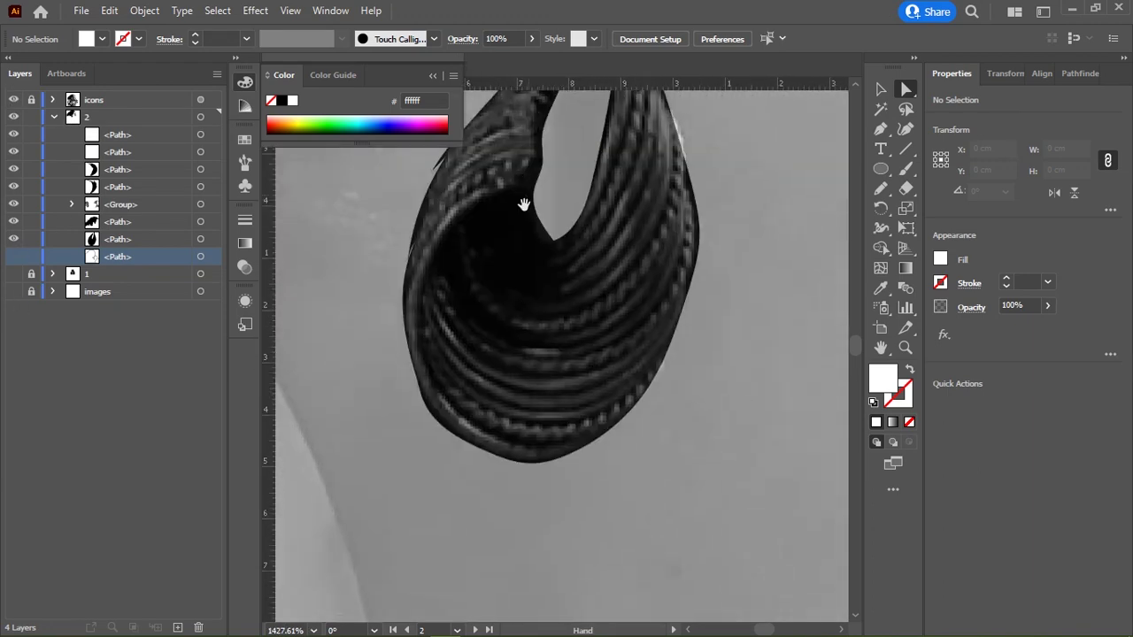
{"action": "key", "text": "n"}
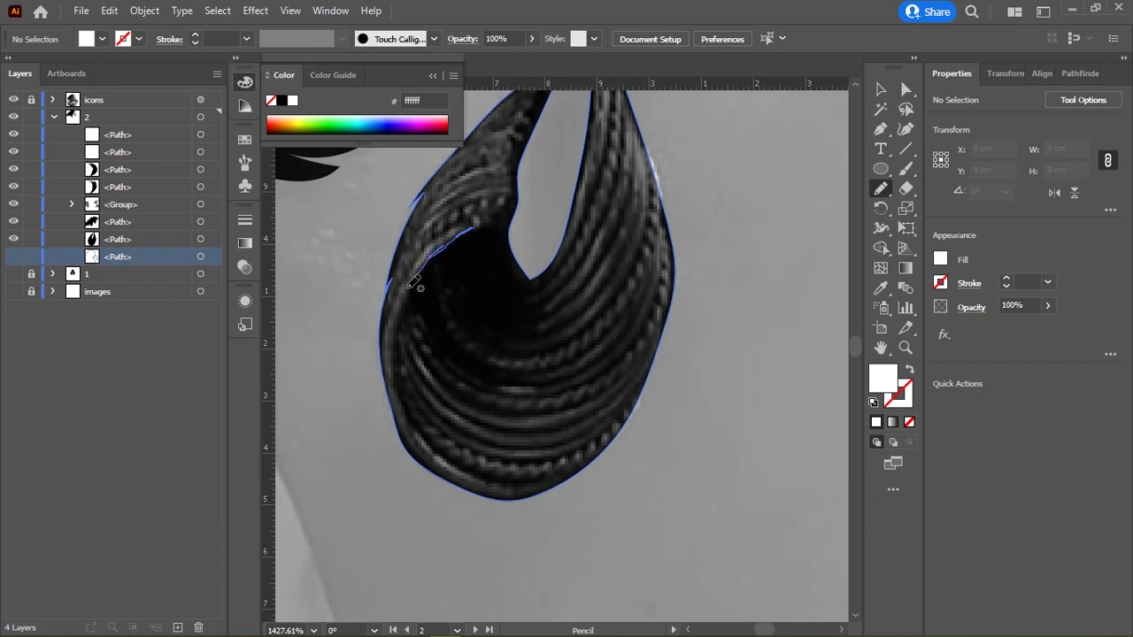
{"action": "mouse_move", "coordinate": [410, 285]}
{"action": "left_mouse_down"}
{"action": "mouse_move", "coordinate": [452, 462]}
{"action": "mouse_move", "coordinate": [534, 482]}
{"action": "mouse_move", "coordinate": [421, 401]}
{"action": "left_mouse_up"}
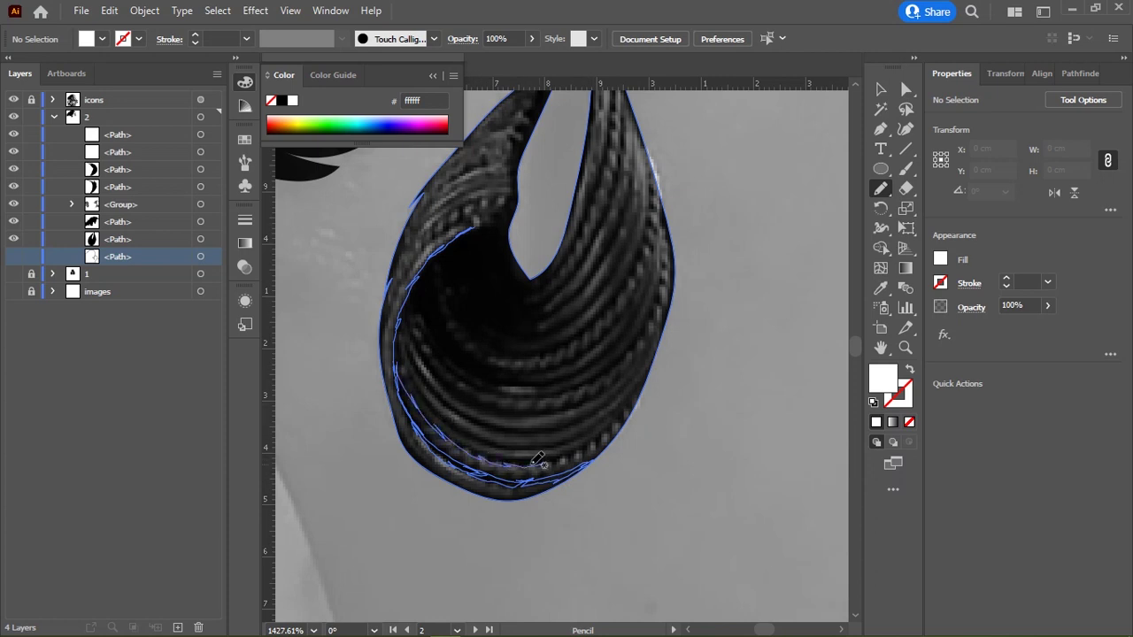
{"action": "left_click_drag", "start_coordinate": [422, 401], "coordinate": [638, 393]}
{"action": "mouse_move", "coordinate": [597, 435]}
{"action": "left_mouse_down"}
{"action": "mouse_move", "coordinate": [435, 403]}
{"action": "mouse_move", "coordinate": [639, 393]}
{"action": "mouse_move", "coordinate": [469, 426]}
{"action": "mouse_move", "coordinate": [404, 345]}
{"action": "mouse_move", "coordinate": [496, 423]}
{"action": "mouse_move", "coordinate": [579, 427]}
{"action": "mouse_move", "coordinate": [634, 390]}
{"action": "mouse_move", "coordinate": [494, 421]}
{"action": "mouse_move", "coordinate": [430, 392]}
{"action": "mouse_move", "coordinate": [424, 351]}
{"action": "mouse_move", "coordinate": [495, 413]}
{"action": "mouse_move", "coordinate": [624, 377]}
{"action": "mouse_move", "coordinate": [662, 338]}
{"action": "mouse_move", "coordinate": [537, 410]}
{"action": "mouse_move", "coordinate": [448, 375]}
{"action": "mouse_move", "coordinate": [411, 324]}
{"action": "mouse_move", "coordinate": [468, 372]}
{"action": "mouse_move", "coordinate": [532, 398]}
{"action": "mouse_move", "coordinate": [610, 381]}
{"action": "mouse_move", "coordinate": [651, 318]}
{"action": "mouse_move", "coordinate": [594, 380]}
{"action": "mouse_move", "coordinate": [481, 393]}
{"action": "mouse_move", "coordinate": [493, 374]}
{"action": "mouse_move", "coordinate": [642, 325]}
{"action": "mouse_move", "coordinate": [636, 335]}
{"action": "mouse_move", "coordinate": [519, 377]}
{"action": "mouse_move", "coordinate": [575, 358]}
{"action": "mouse_move", "coordinate": [660, 267]}
{"action": "mouse_move", "coordinate": [662, 226]}
{"action": "mouse_move", "coordinate": [654, 274]}
{"action": "mouse_move", "coordinate": [620, 323]}
{"action": "mouse_move", "coordinate": [524, 368]}
{"action": "mouse_move", "coordinate": [468, 328]}
{"action": "mouse_move", "coordinate": [442, 265]}
{"action": "mouse_move", "coordinate": [473, 329]}
{"action": "mouse_move", "coordinate": [595, 326]}
{"action": "mouse_move", "coordinate": [652, 237]}
{"action": "left_mouse_up"}
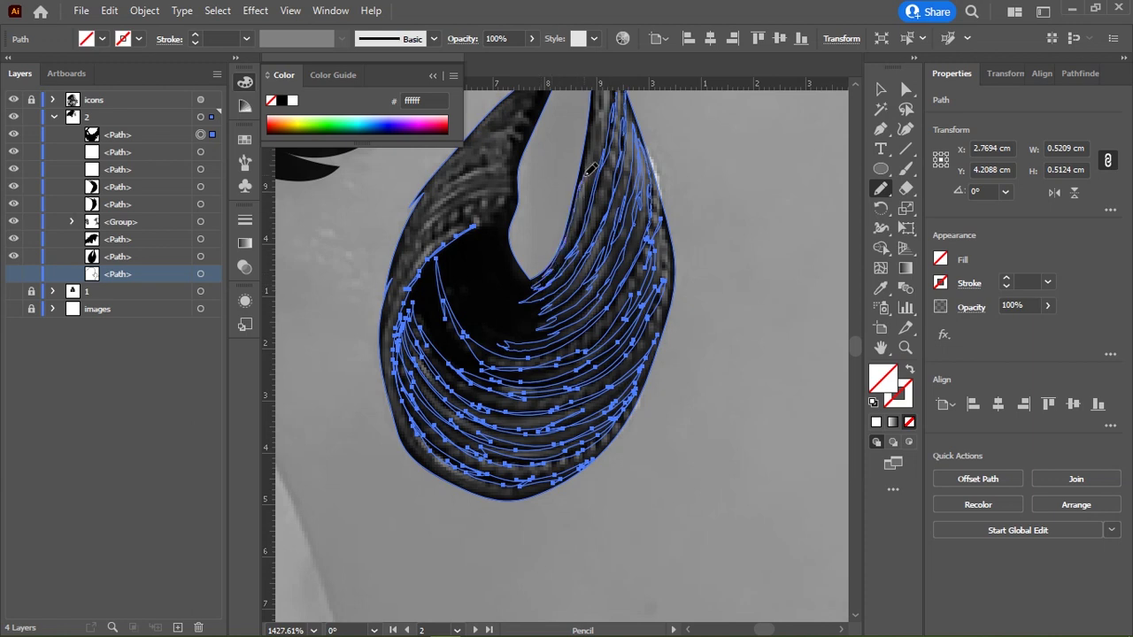
{"action": "left_click_drag", "start_coordinate": [590, 169], "coordinate": [599, 339]}
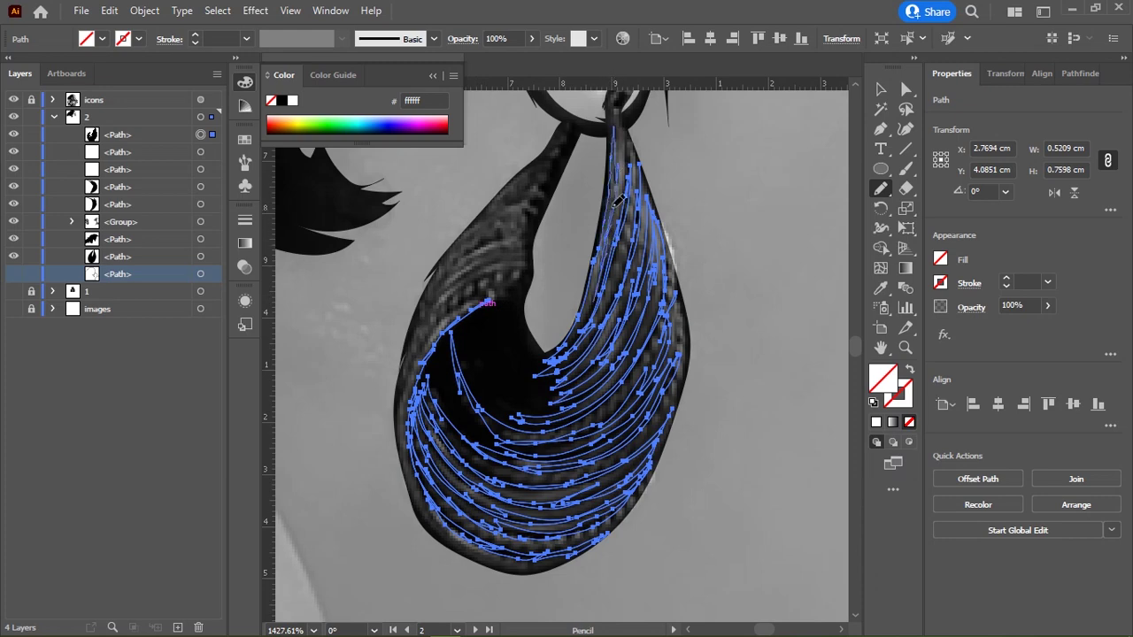
{"action": "left_click_drag", "start_coordinate": [621, 108], "coordinate": [558, 336]}
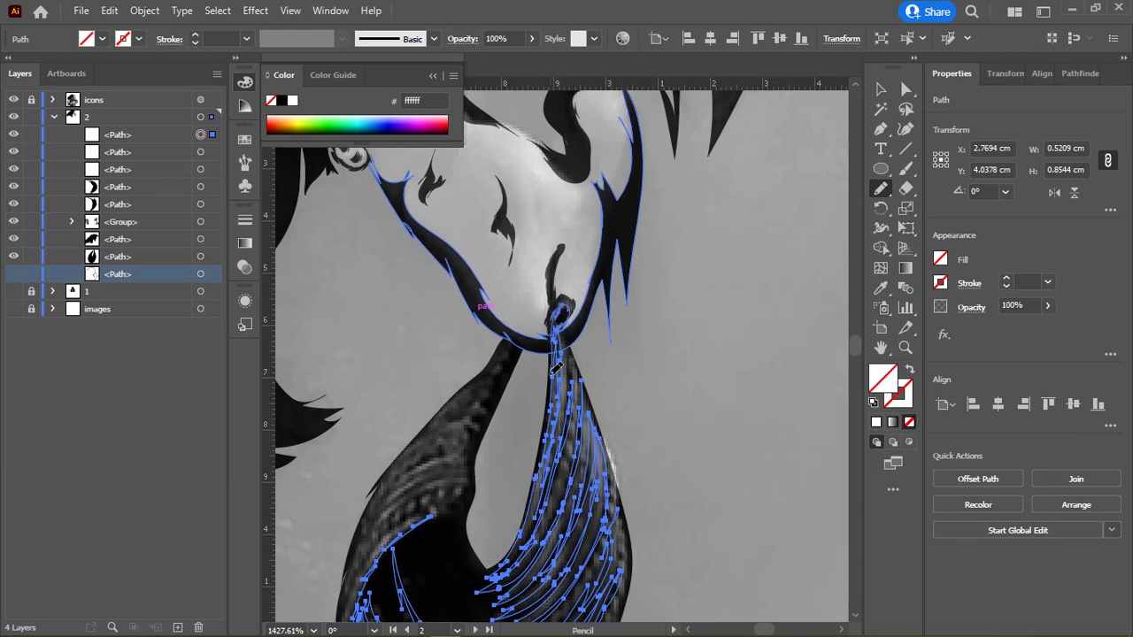
{"action": "left_click_drag", "start_coordinate": [556, 386], "coordinate": [639, 202]}
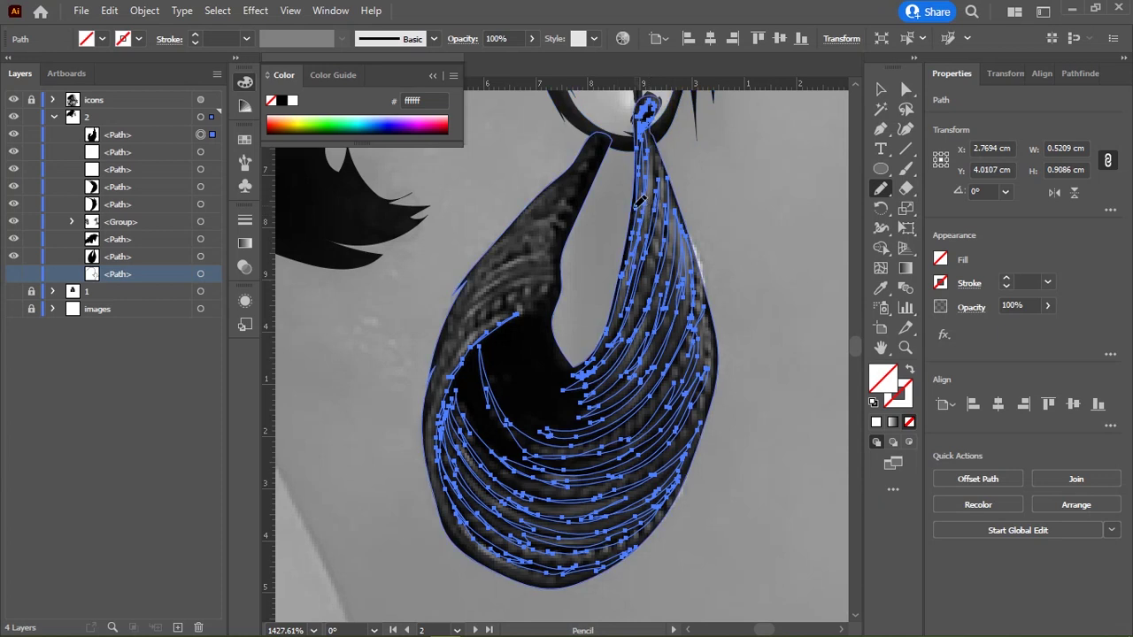
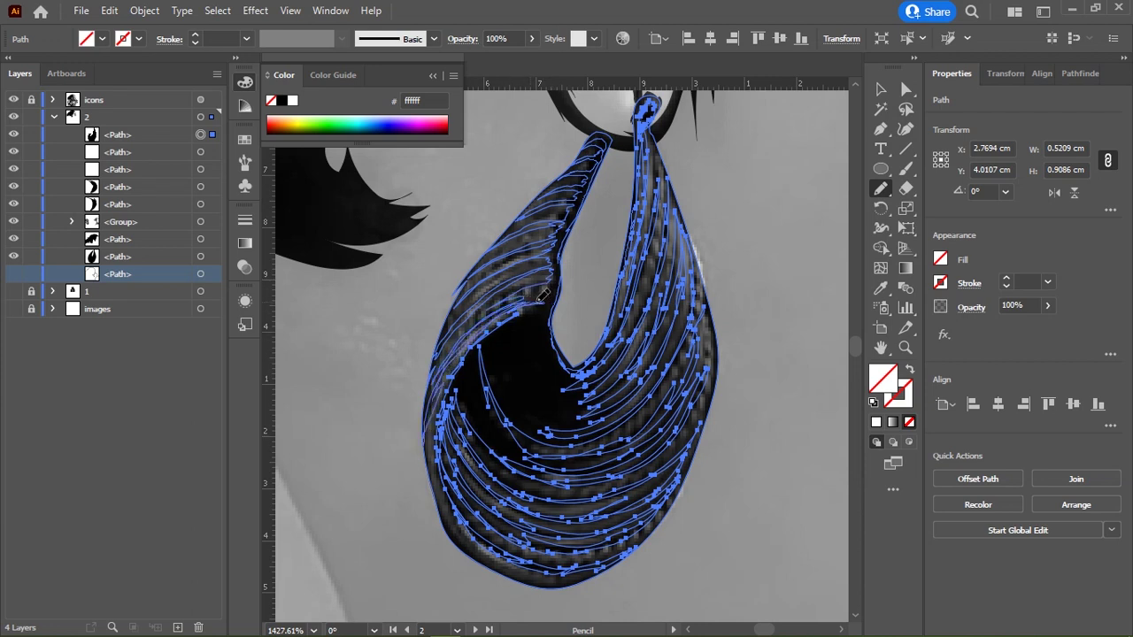
Step: Reshape a strand path and fill the earring strand paths with sampled black
{"action": "left_click_drag", "start_coordinate": [534, 307], "coordinate": [608, 253]}
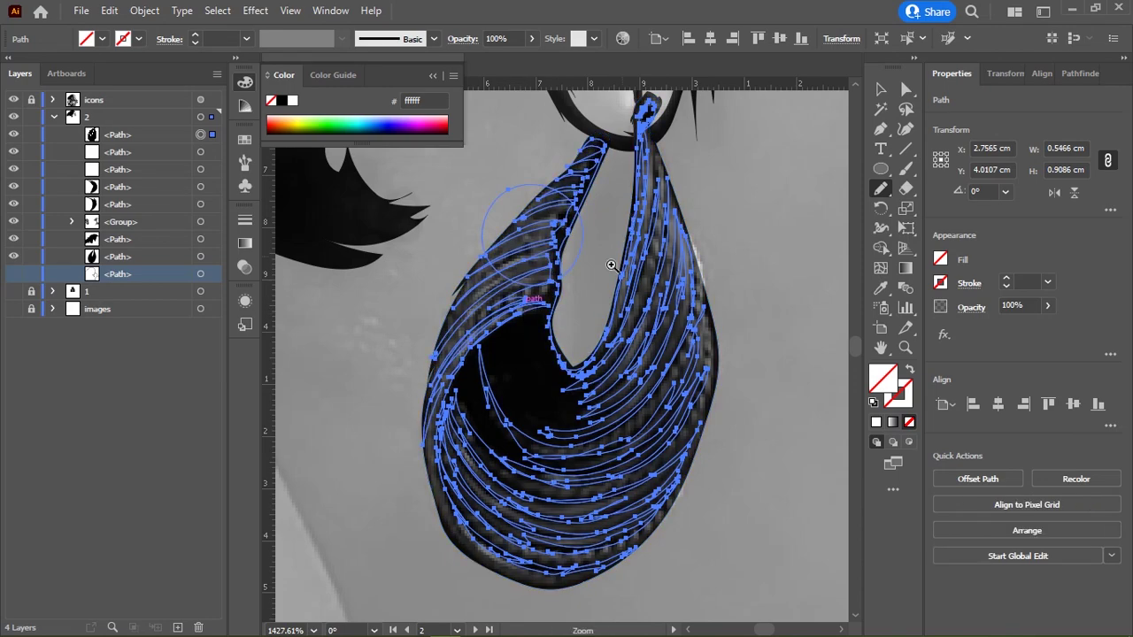
{"action": "scroll", "coordinate": [616, 331], "scroll_direction": "up", "scroll_amount": 5}
{"action": "scroll", "coordinate": [616, 331], "scroll_direction": "down", "scroll_amount": 1}
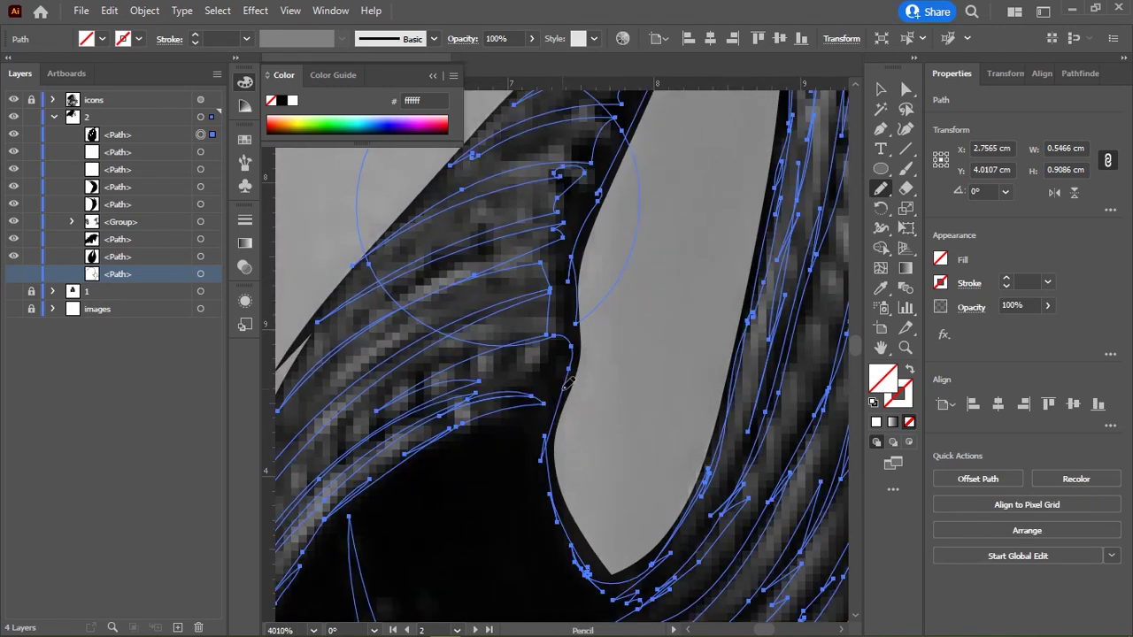
{"action": "scroll", "coordinate": [589, 290], "scroll_direction": "down", "scroll_amount": 2}
{"action": "scroll", "coordinate": [611, 267], "scroll_direction": "down", "scroll_amount": 1}
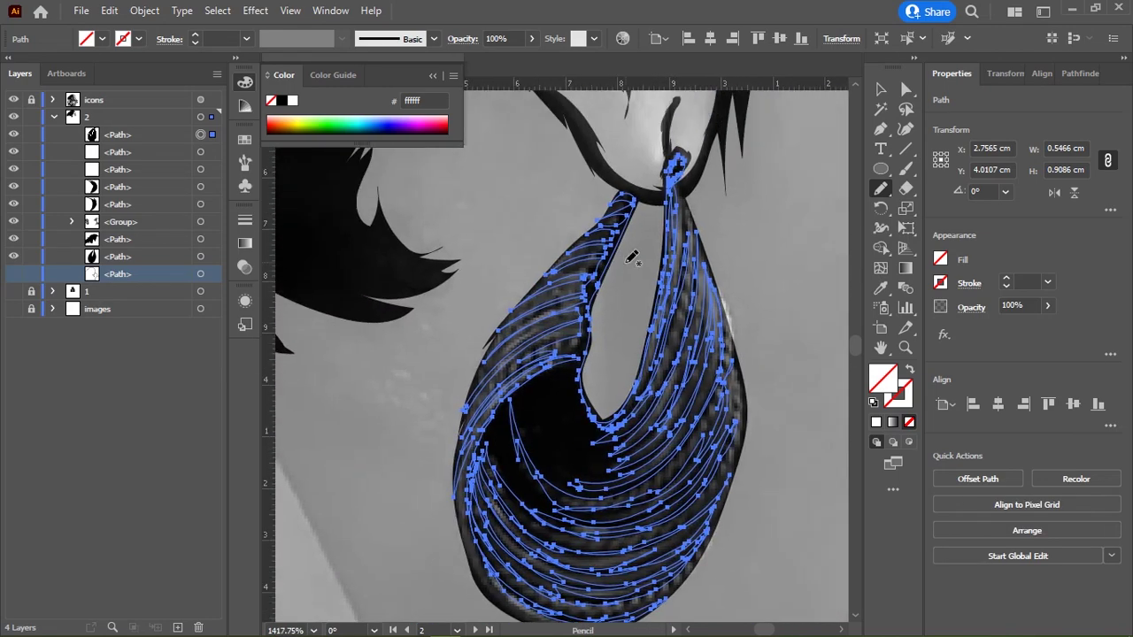
{"action": "key", "text": "i"}
{"action": "left_click", "coordinate": [605, 469]}
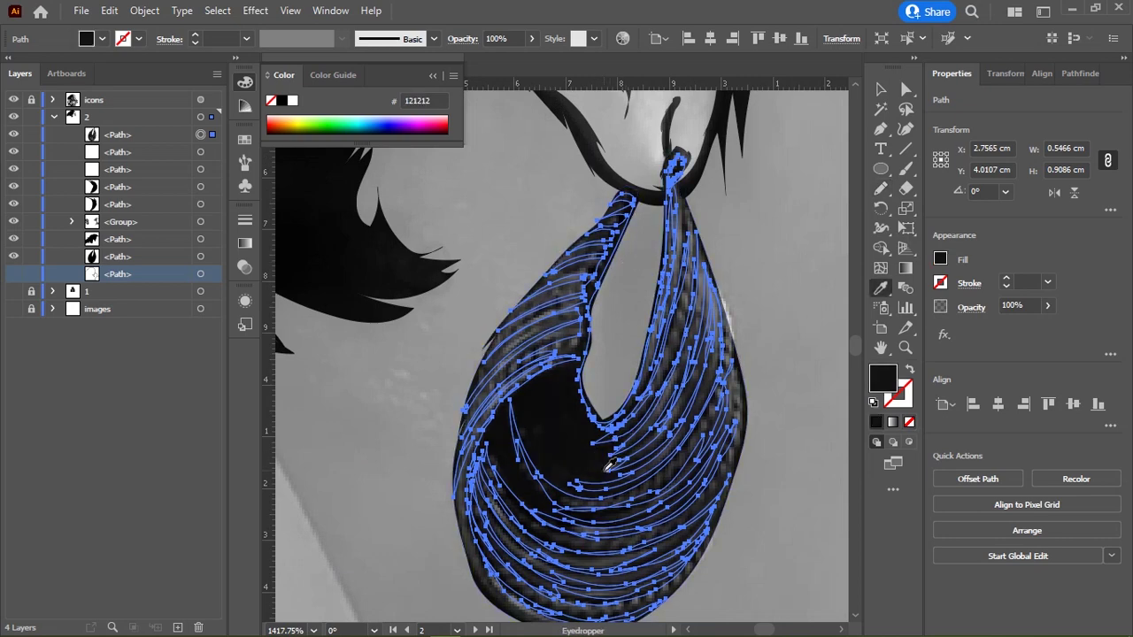
Step: Hide the grey reference photo layer and select the earring's black base shape
{"action": "left_click", "coordinate": [12, 100]}
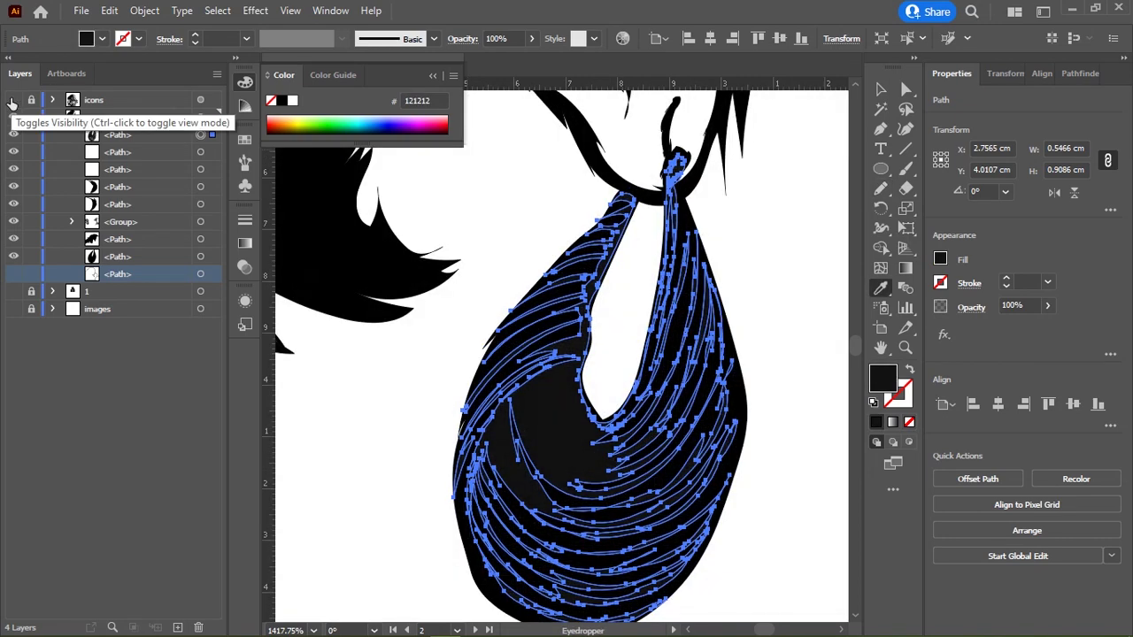
{"action": "key", "text": "v"}
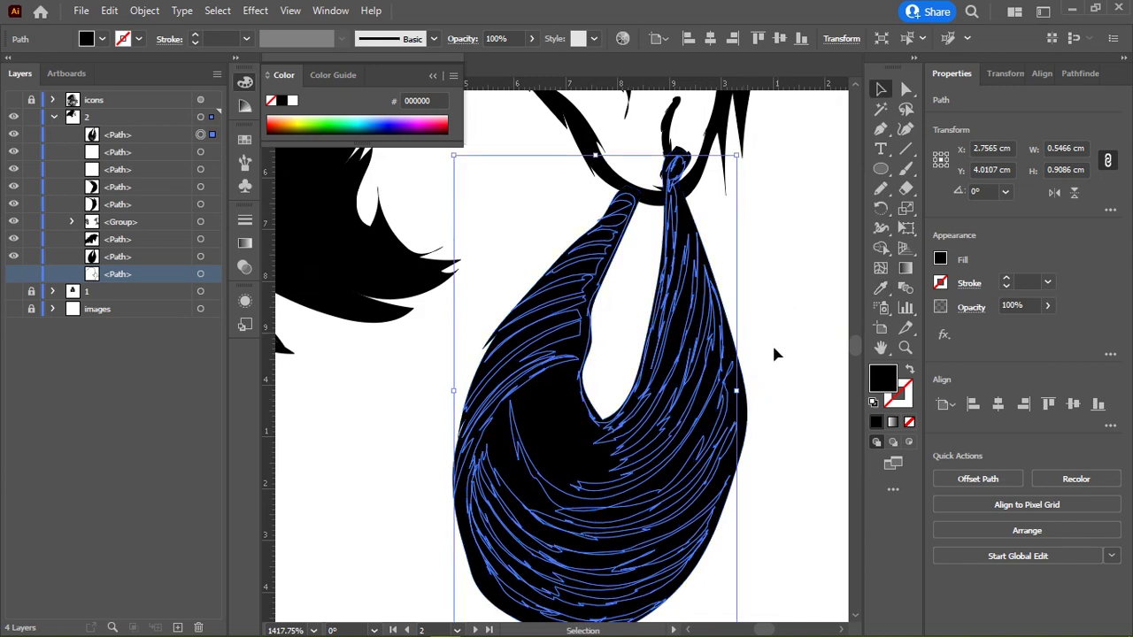
{"action": "left_click", "coordinate": [772, 343]}
{"action": "left_click", "coordinate": [743, 417]}
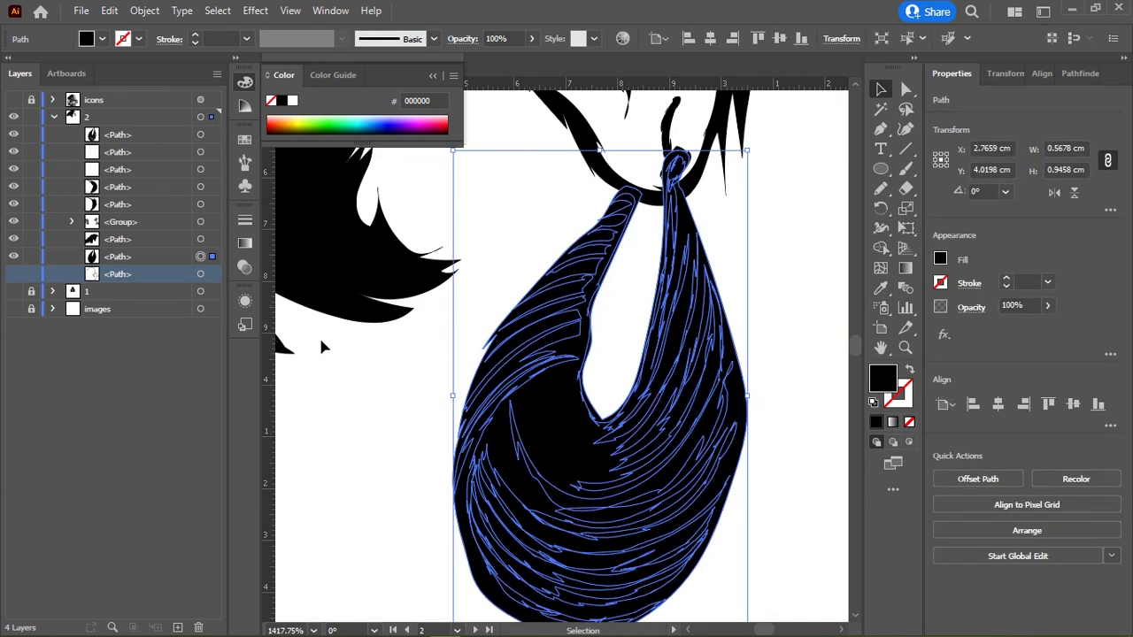
Step: Fill the earring's base shape with 1e1e1e
{"action": "left_click", "coordinate": [785, 355]}
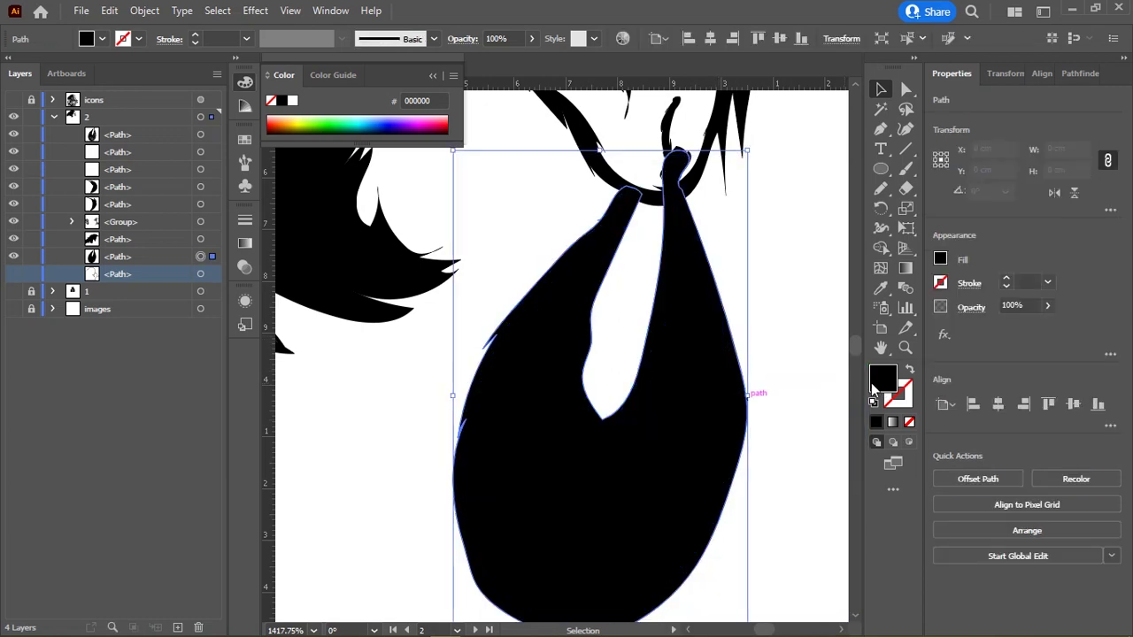
{"action": "double_click", "coordinate": [874, 383]}
{"action": "type", "text": "1e1e1e"}
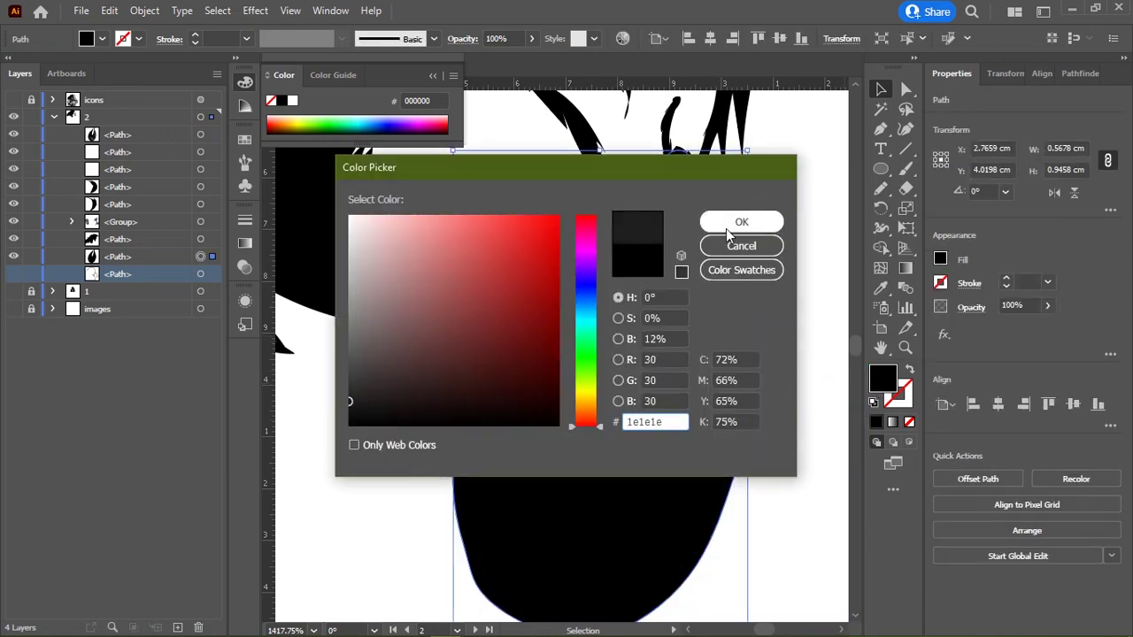
{"action": "left_click", "coordinate": [727, 230]}
{"action": "left_click", "coordinate": [778, 254]}
Step: Direct-select the earring base path and change its fill to dark grey 2d2d2d
{"action": "scroll", "coordinate": [740, 299], "scroll_direction": "down", "scroll_amount": 5}
{"action": "scroll", "coordinate": [712, 292], "scroll_direction": "down", "scroll_amount": 3}
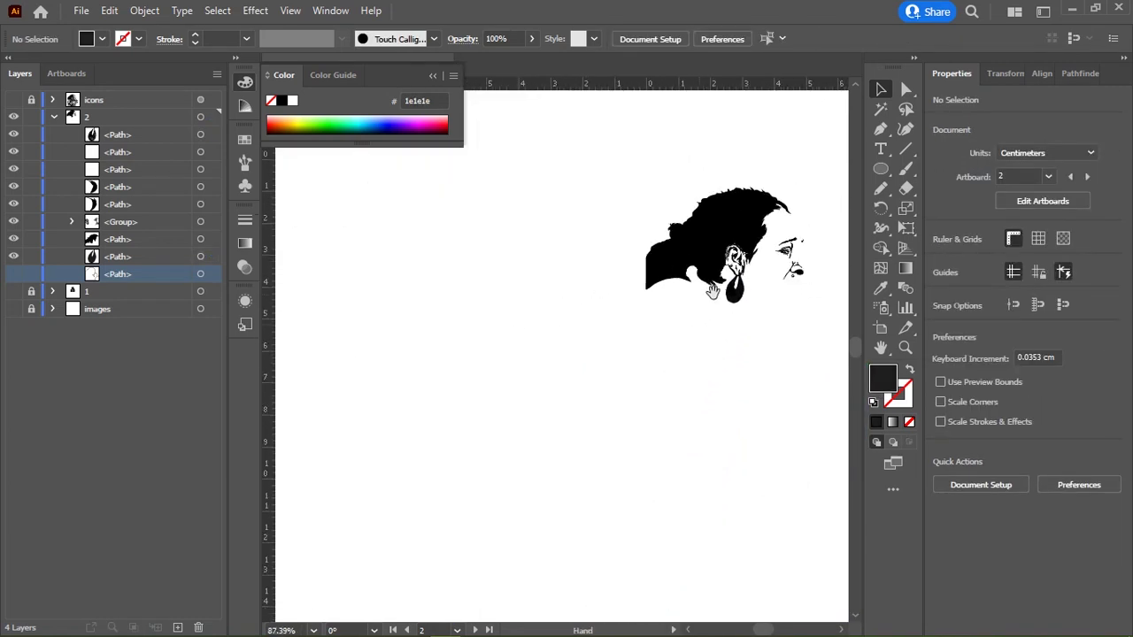
{"action": "scroll", "coordinate": [713, 292], "scroll_direction": "up", "scroll_amount": 4}
{"action": "scroll", "coordinate": [712, 293], "scroll_direction": "up", "scroll_amount": 4}
{"action": "key", "text": "a"}
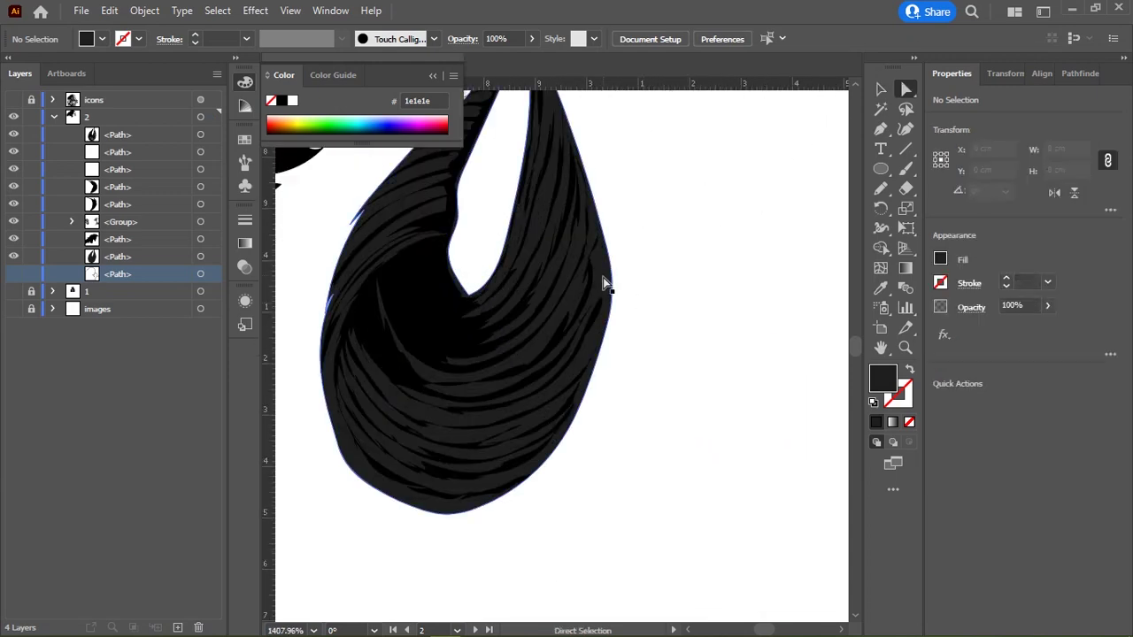
{"action": "left_click", "coordinate": [604, 282]}
{"action": "double_click", "coordinate": [882, 378]}
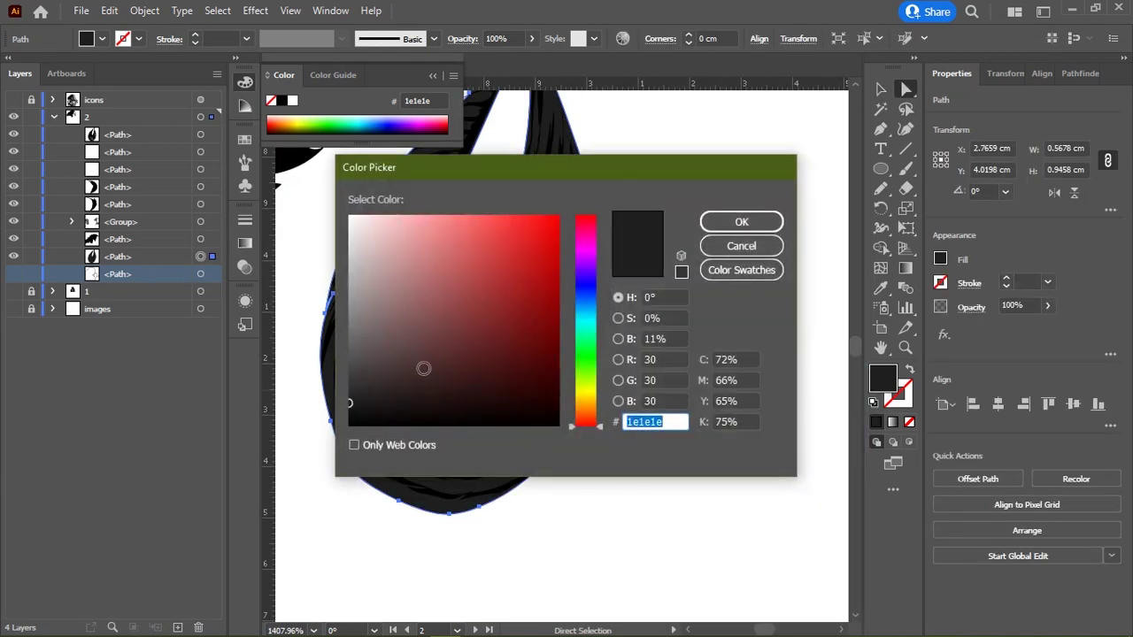
{"action": "type", "text": "2d2d2d"}
{"action": "left_click", "coordinate": [752, 224]}
{"action": "key", "text": "n"}
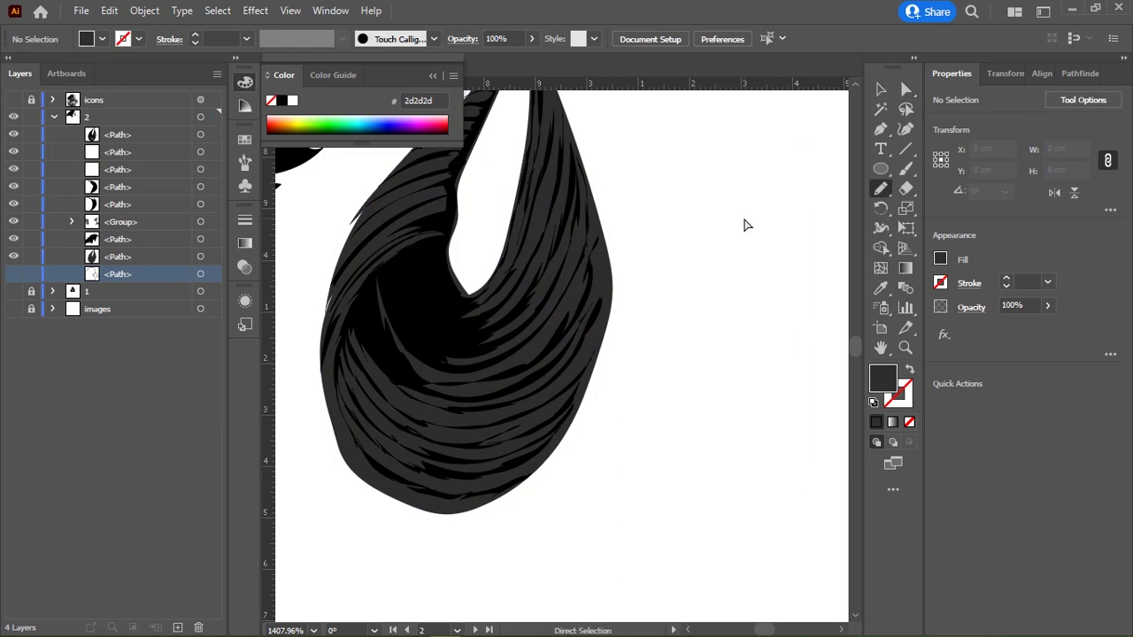
{"action": "scroll", "coordinate": [478, 233], "scroll_direction": "up", "scroll_amount": 2}
Step: Pencil a highlight streak along an upper strand and fill it grey 777777
{"action": "scroll", "coordinate": [454, 361], "scroll_direction": "up", "scroll_amount": 2}
{"action": "mouse_move", "coordinate": [451, 363]}
{"action": "left_mouse_down"}
{"action": "mouse_move", "coordinate": [493, 293]}
{"action": "mouse_move", "coordinate": [688, 156]}
{"action": "mouse_move", "coordinate": [416, 403]}
{"action": "mouse_move", "coordinate": [425, 377]}
{"action": "left_mouse_up"}
{"action": "key", "text": "i"}
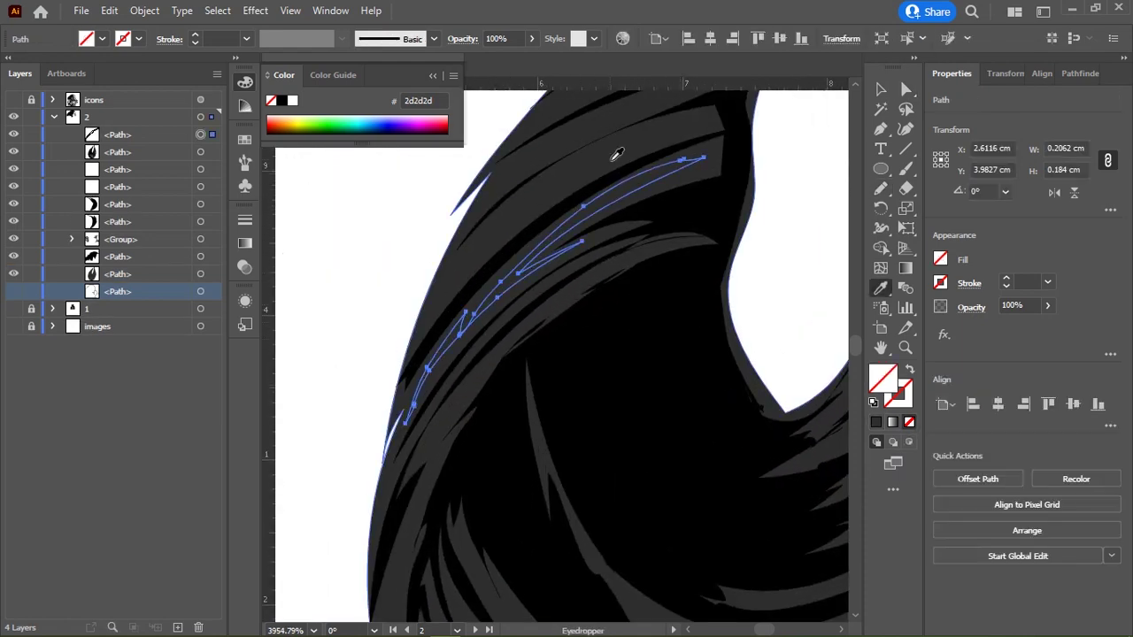
{"action": "left_click", "coordinate": [617, 157]}
{"action": "double_click", "coordinate": [883, 378]}
{"action": "type", "text": "777777"}
{"action": "key", "text": "Return"}
{"action": "key", "text": "v"}
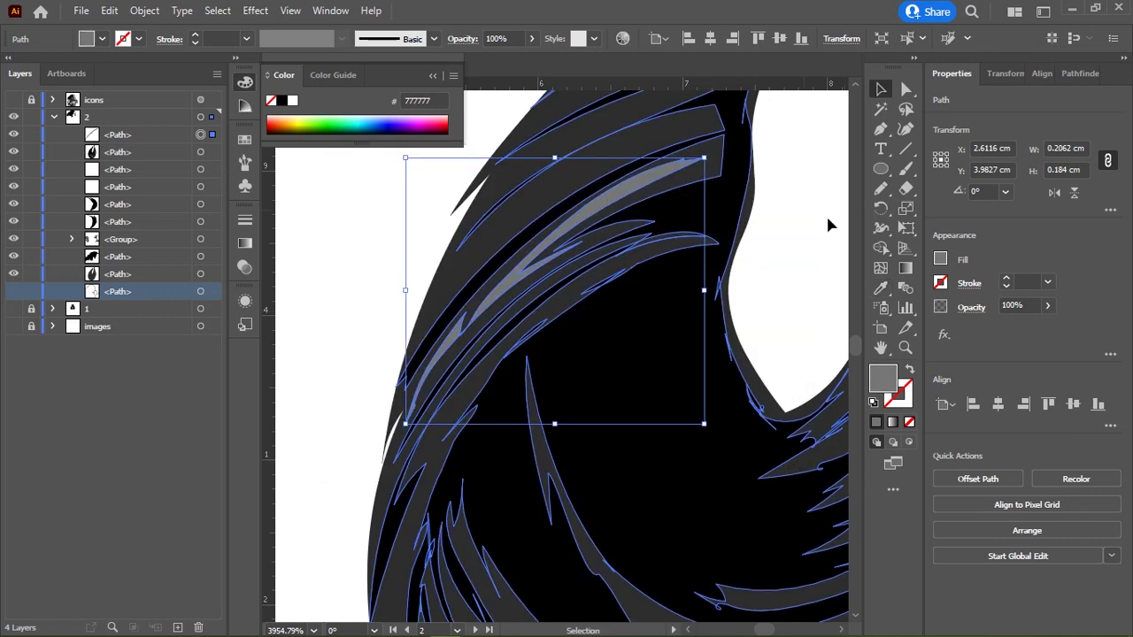
{"action": "left_click", "coordinate": [825, 213]}
{"action": "scroll", "coordinate": [599, 269], "scroll_direction": "down", "scroll_amount": 3}
{"action": "scroll", "coordinate": [541, 320], "scroll_direction": "up", "scroll_amount": 3}
Step: Pencil another upper-strand streak and a curved lower-loop streak, filled grey
{"action": "key", "text": "n"}
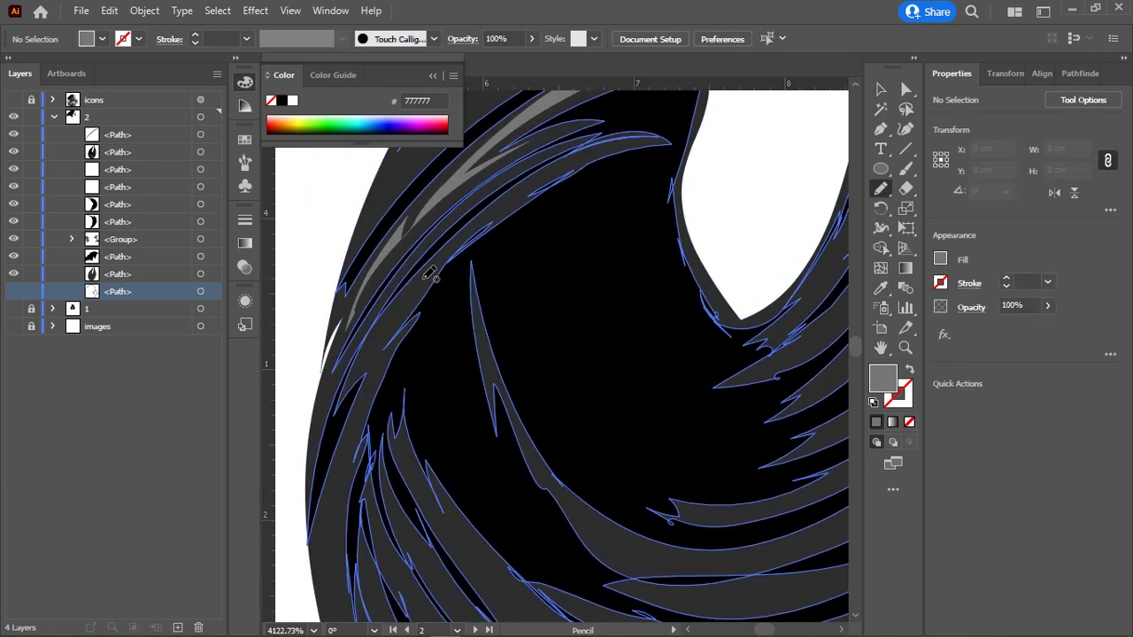
{"action": "left_click_drag", "start_coordinate": [498, 206], "coordinate": [425, 279]}
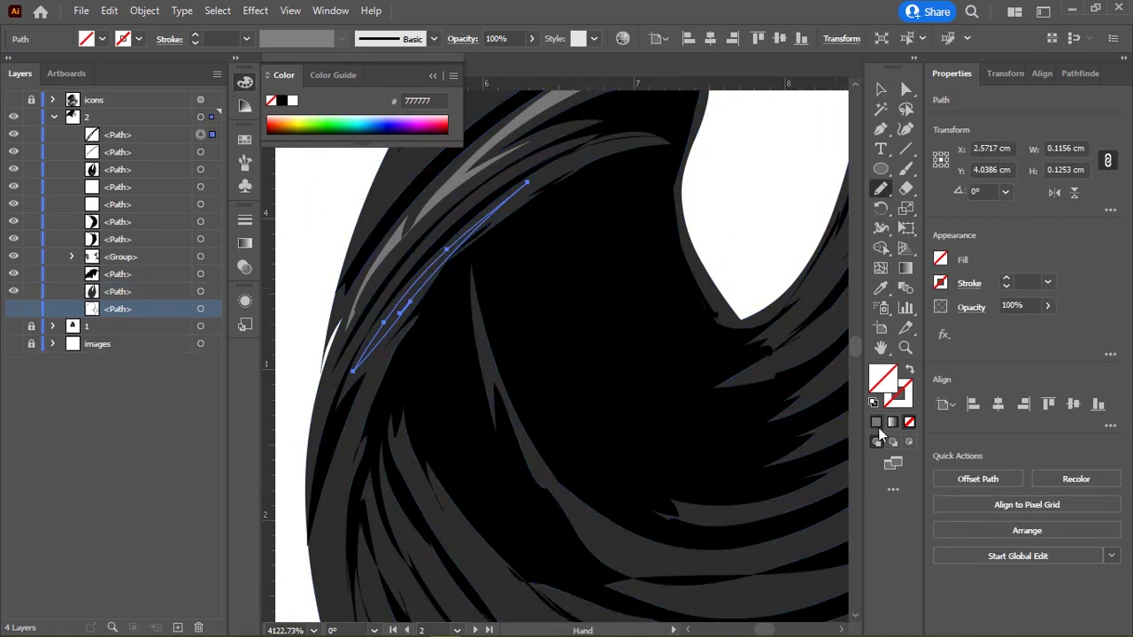
{"action": "scroll", "coordinate": [393, 304], "scroll_direction": "down", "scroll_amount": 2}
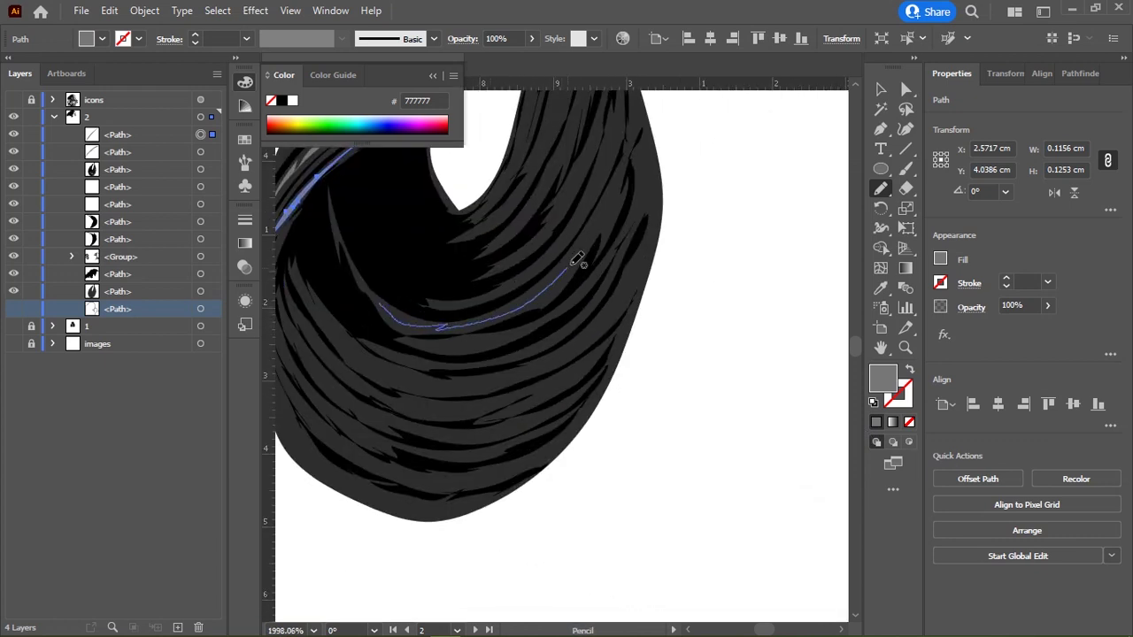
{"action": "left_click_drag", "start_coordinate": [451, 320], "coordinate": [361, 283]}
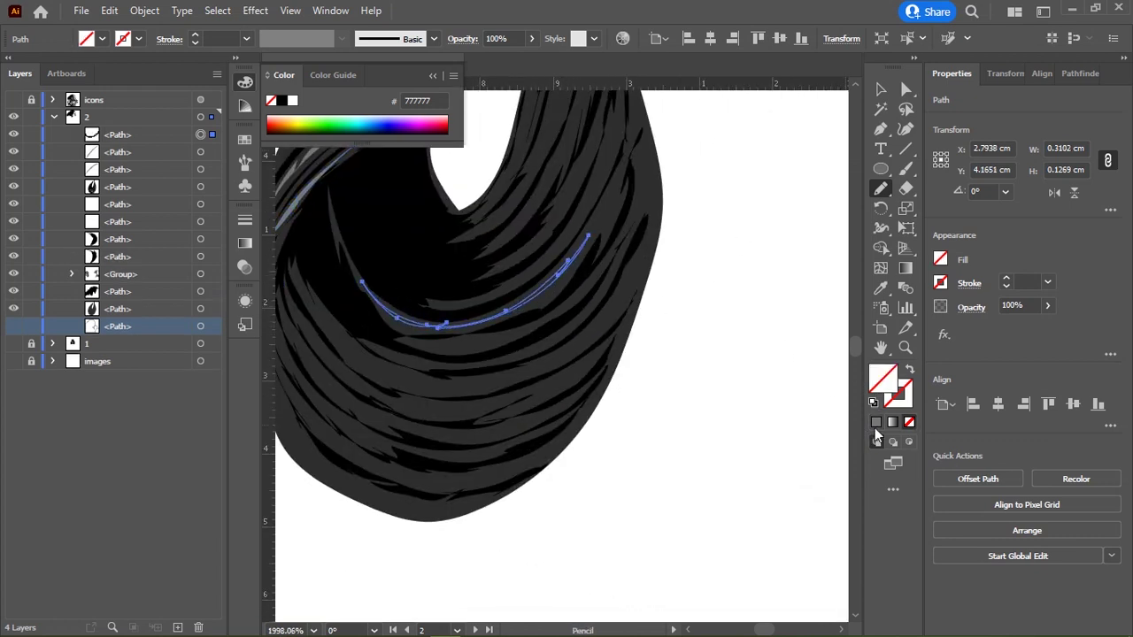
{"action": "left_click", "coordinate": [876, 423]}
Step: Draw highlight streaks along the loop's left edge, a strand, and the strap's edge
{"action": "mouse_move", "coordinate": [272, 281]}
{"action": "left_mouse_down"}
{"action": "mouse_move", "coordinate": [402, 270]}
{"action": "mouse_move", "coordinate": [592, 495]}
{"action": "left_mouse_up"}
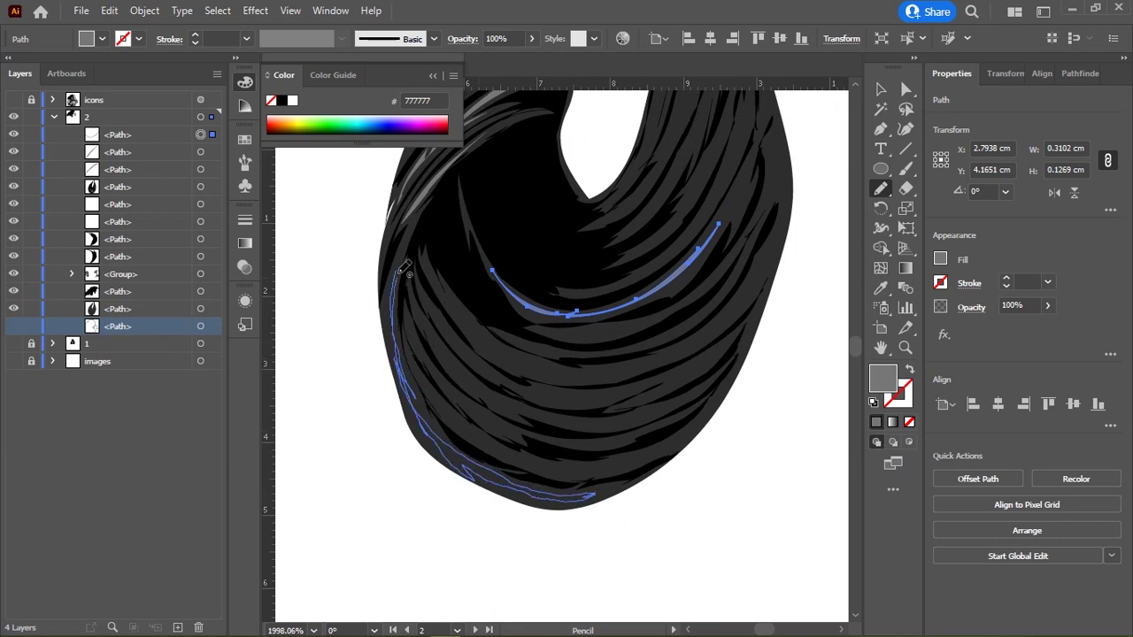
{"action": "left_click_drag", "start_coordinate": [411, 389], "coordinate": [399, 265]}
{"action": "scroll", "coordinate": [602, 274], "scroll_direction": "up", "scroll_amount": 5}
{"action": "scroll", "coordinate": [602, 273], "scroll_direction": "right", "scroll_amount": 2}
{"action": "mouse_move", "coordinate": [580, 312]}
{"action": "left_mouse_down"}
{"action": "mouse_move", "coordinate": [585, 251]}
{"action": "mouse_move", "coordinate": [576, 292]}
{"action": "left_mouse_up"}
{"action": "left_click_drag", "start_coordinate": [373, 334], "coordinate": [478, 330]}
{"action": "left_click_drag", "start_coordinate": [390, 434], "coordinate": [382, 432]}
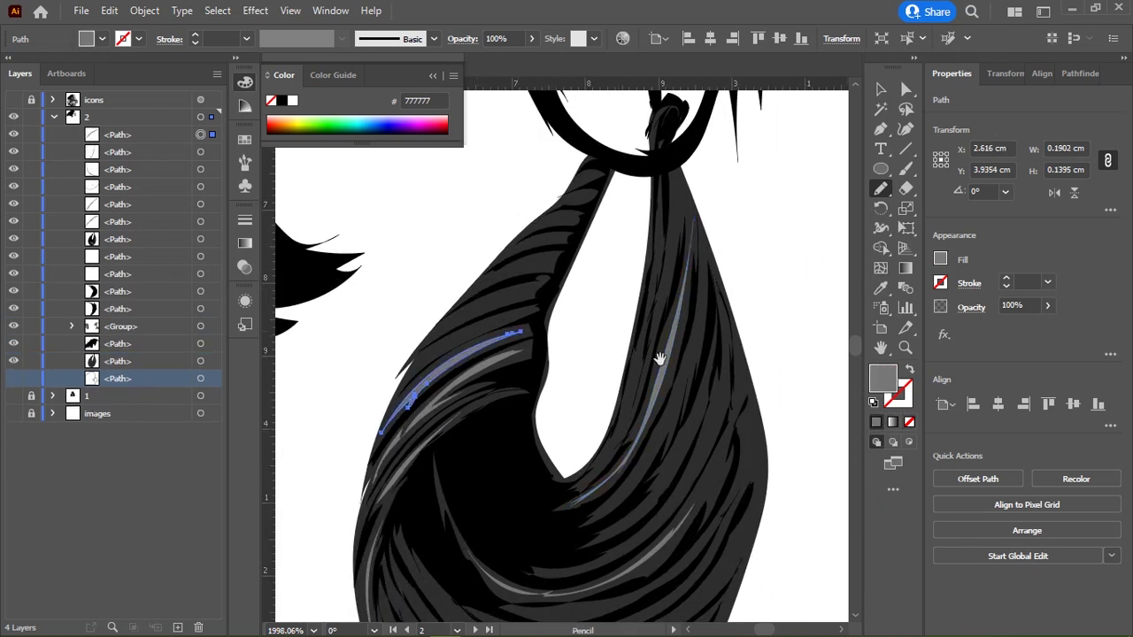
Step: Draw three more highlight streaks on the earring strap
{"action": "mouse_move", "coordinate": [663, 355]}
{"action": "left_mouse_down"}
{"action": "mouse_move", "coordinate": [454, 304]}
{"action": "mouse_move", "coordinate": [442, 392]}
{"action": "left_mouse_up"}
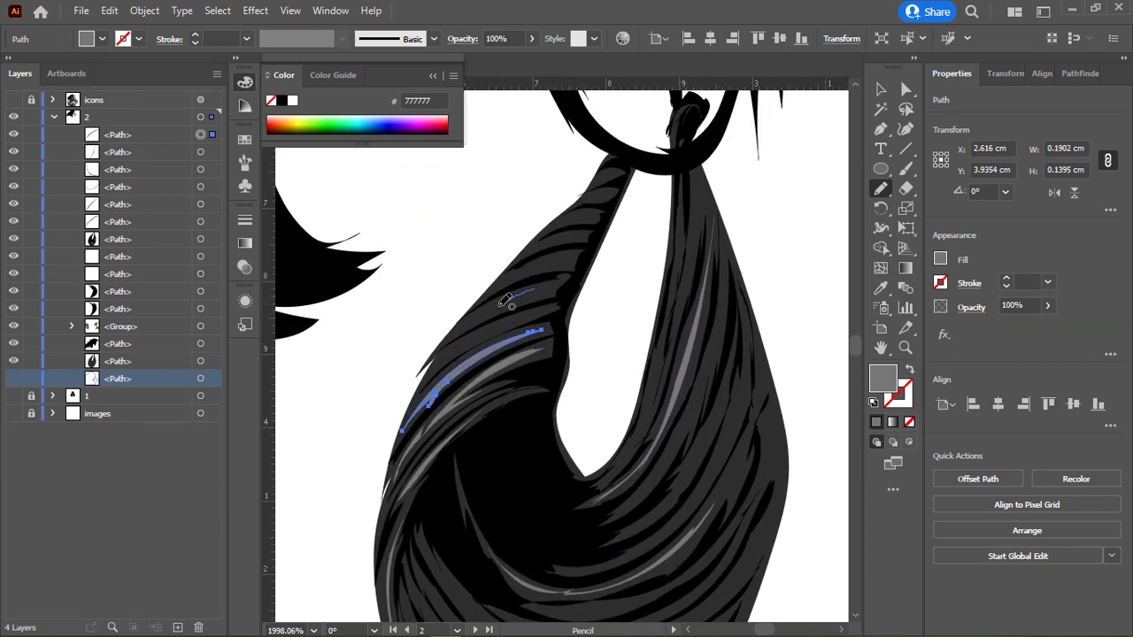
{"action": "mouse_move", "coordinate": [461, 329]}
{"action": "left_mouse_down"}
{"action": "mouse_move", "coordinate": [553, 287]}
{"action": "mouse_move", "coordinate": [470, 328]}
{"action": "mouse_move", "coordinate": [442, 358]}
{"action": "left_mouse_up"}
{"action": "left_click_drag", "start_coordinate": [515, 292], "coordinate": [476, 362]}
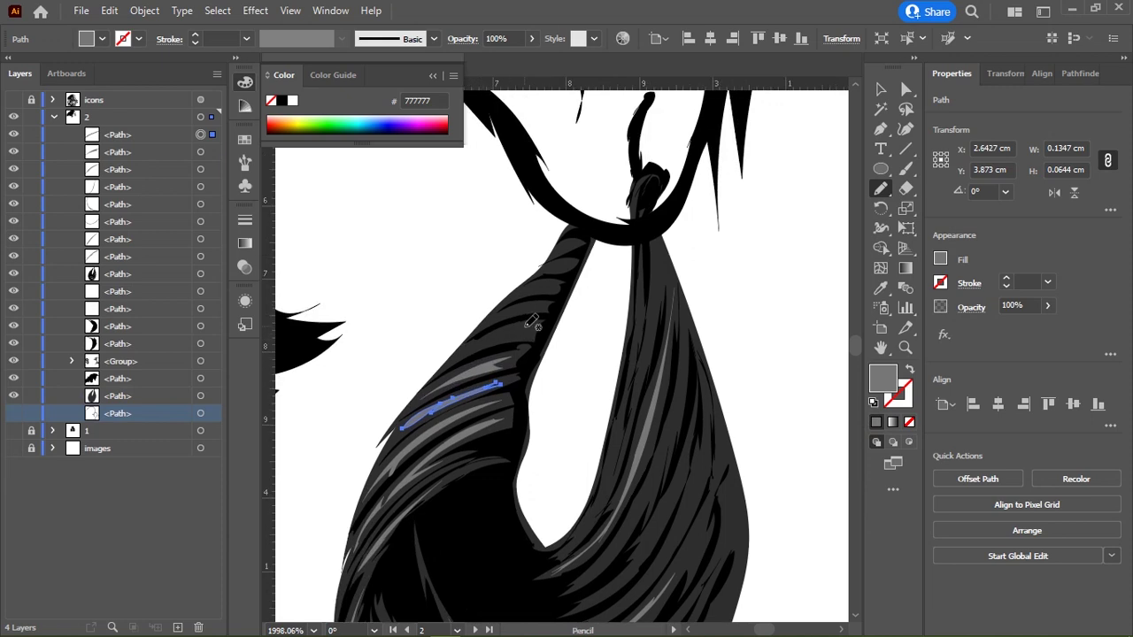
{"action": "left_click_drag", "start_coordinate": [534, 319], "coordinate": [535, 324]}
Step: Add thin streaks near the strap top, undo a stray one, and fill them grey
{"action": "scroll", "coordinate": [537, 279], "scroll_direction": "up", "scroll_amount": 2}
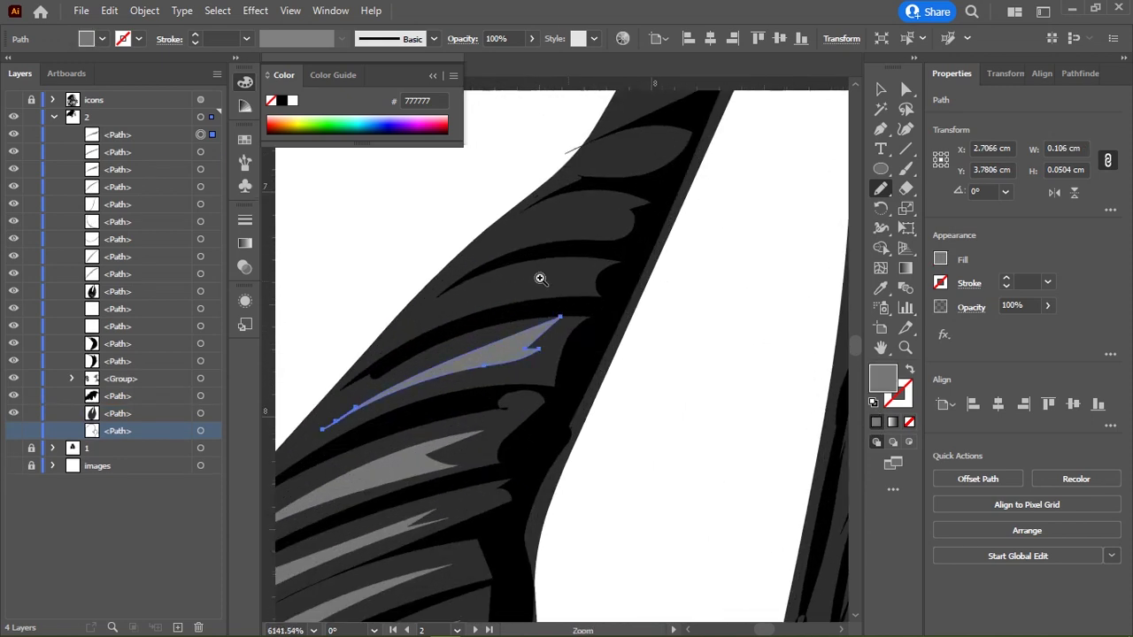
{"action": "scroll", "coordinate": [536, 279], "scroll_direction": "up", "scroll_amount": 2}
{"action": "mouse_move", "coordinate": [443, 324]}
{"action": "left_mouse_down"}
{"action": "mouse_move", "coordinate": [535, 294]}
{"action": "mouse_move", "coordinate": [576, 298]}
{"action": "left_mouse_up"}
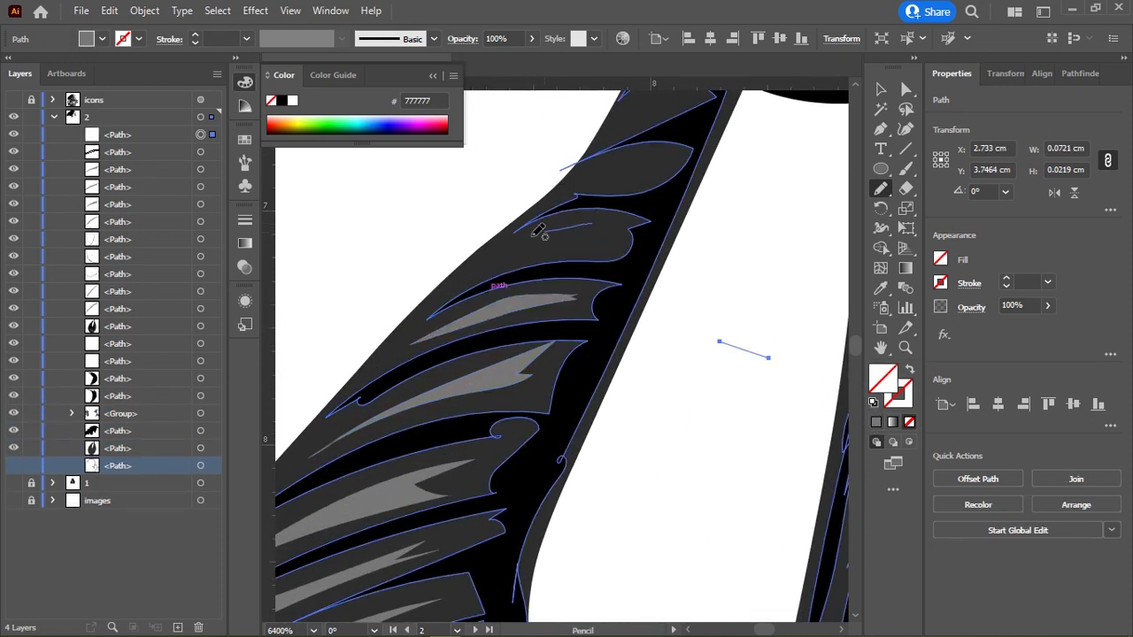
{"action": "left_click_drag", "start_coordinate": [538, 227], "coordinate": [612, 232]}
{"action": "key", "text": "ctrl+z"}
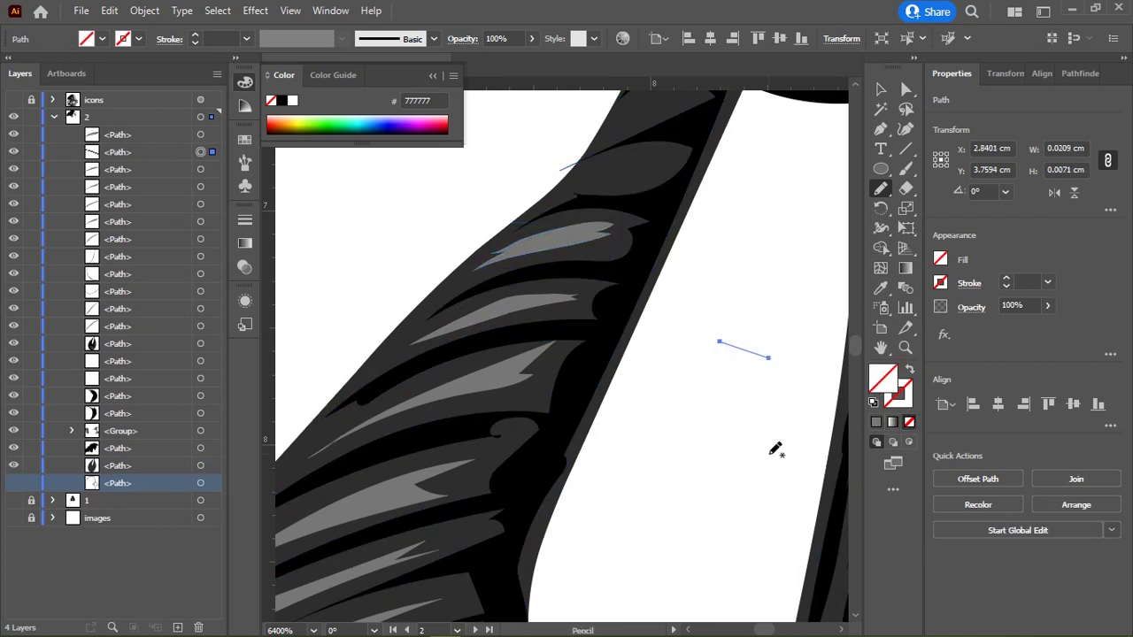
{"action": "scroll", "coordinate": [466, 274], "scroll_direction": "up", "scroll_amount": 3}
{"action": "mouse_move", "coordinate": [529, 268]}
{"action": "left_mouse_down"}
{"action": "mouse_move", "coordinate": [460, 297]}
{"action": "mouse_move", "coordinate": [549, 266]}
{"action": "left_mouse_up"}
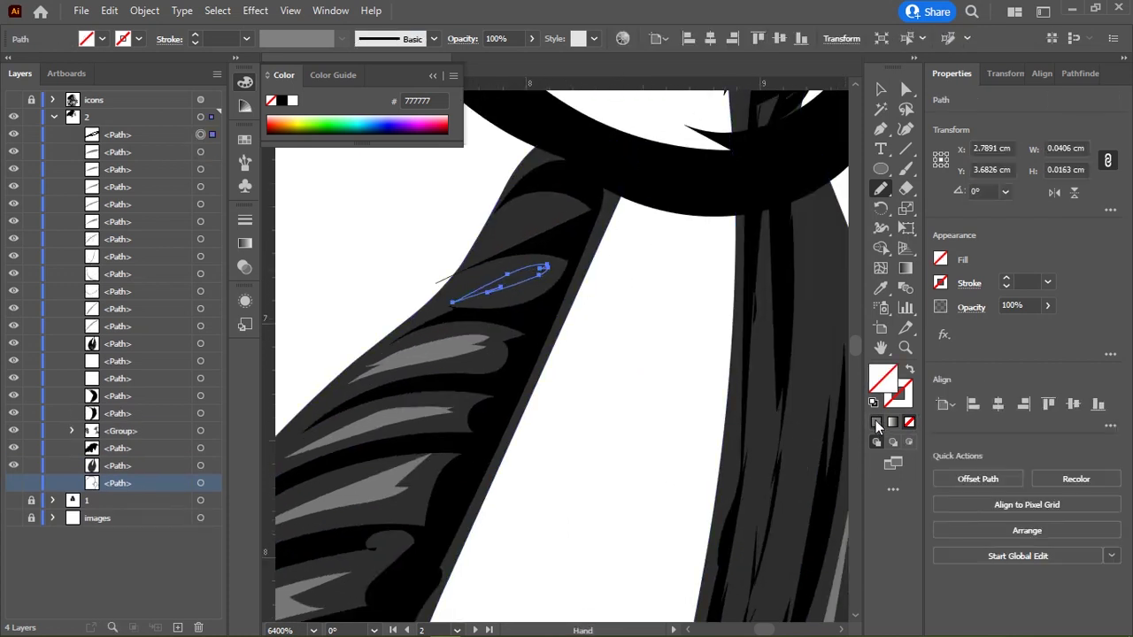
{"action": "left_click_drag", "start_coordinate": [544, 203], "coordinate": [574, 204]}
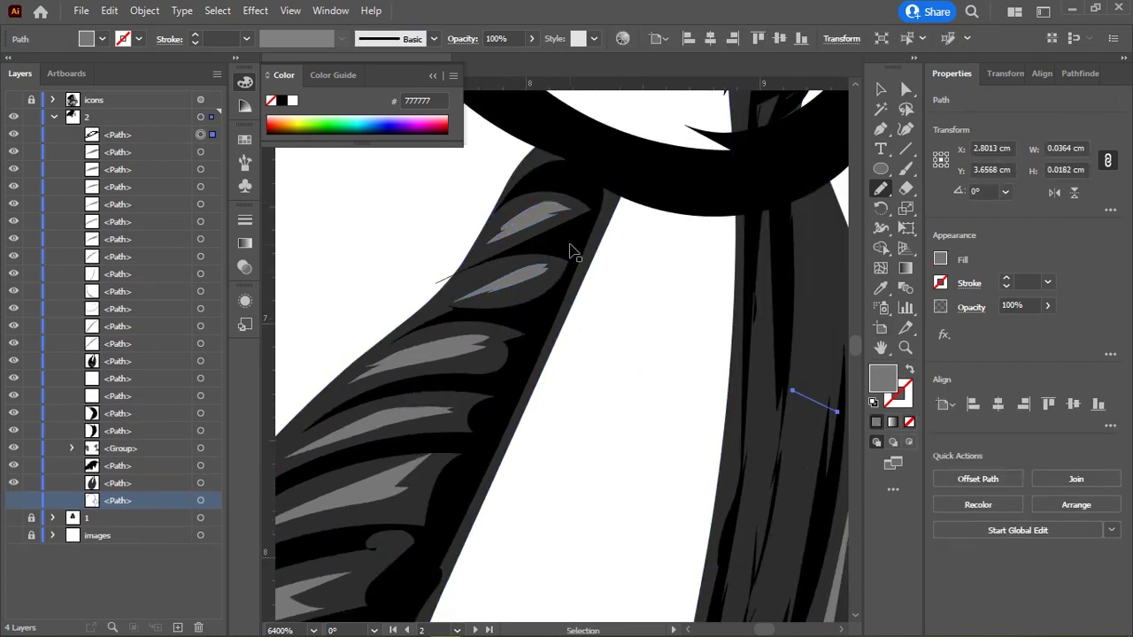
{"action": "left_click", "coordinate": [531, 246], "text": "ctrl"}
Step: Send the neck ring group to the back, behind the strap
{"action": "scroll", "coordinate": [602, 253], "scroll_direction": "down", "scroll_amount": 3}
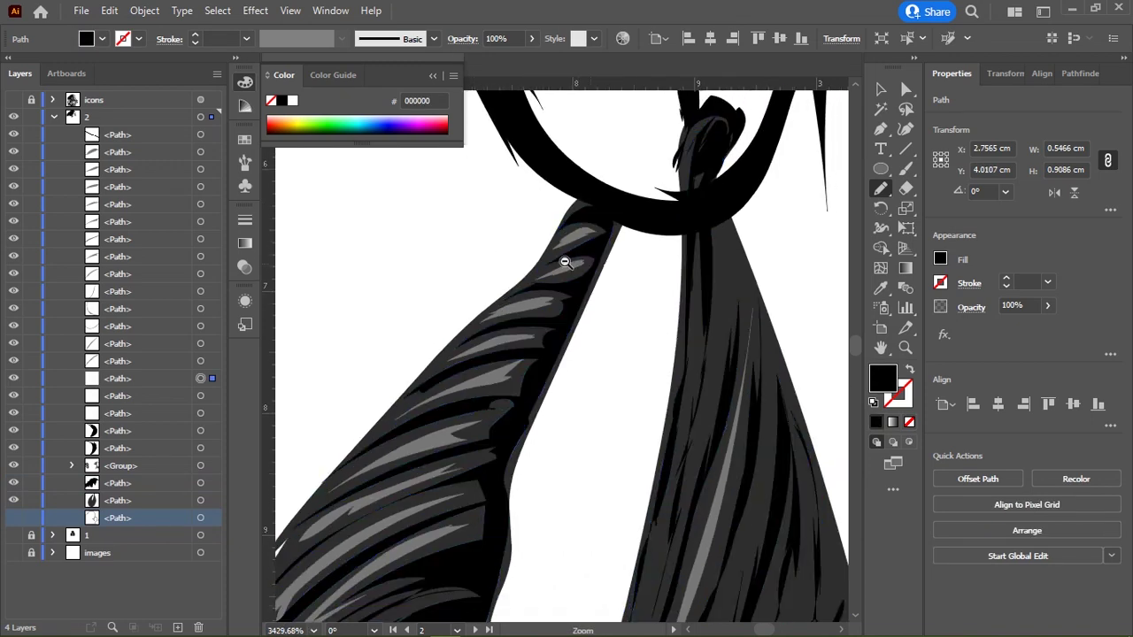
{"action": "scroll", "coordinate": [561, 260], "scroll_direction": "down", "scroll_amount": 2}
{"action": "scroll", "coordinate": [566, 280], "scroll_direction": "down", "scroll_amount": 2}
{"action": "scroll", "coordinate": [565, 279], "scroll_direction": "down", "scroll_amount": 1}
{"action": "scroll", "coordinate": [575, 310], "scroll_direction": "down", "scroll_amount": 1}
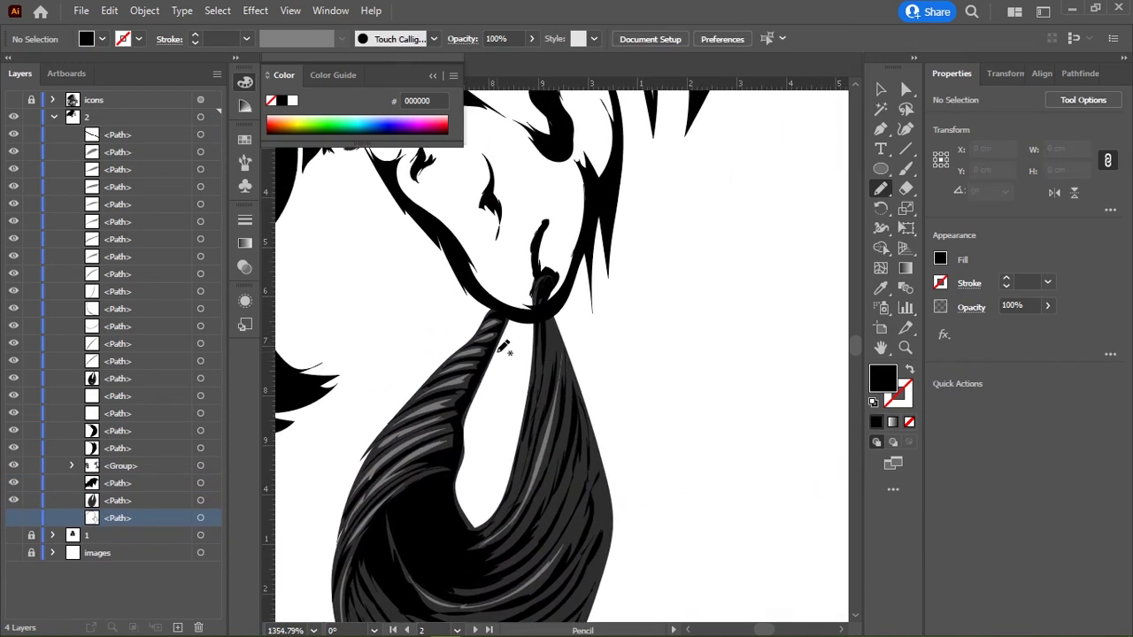
{"action": "key", "text": "v"}
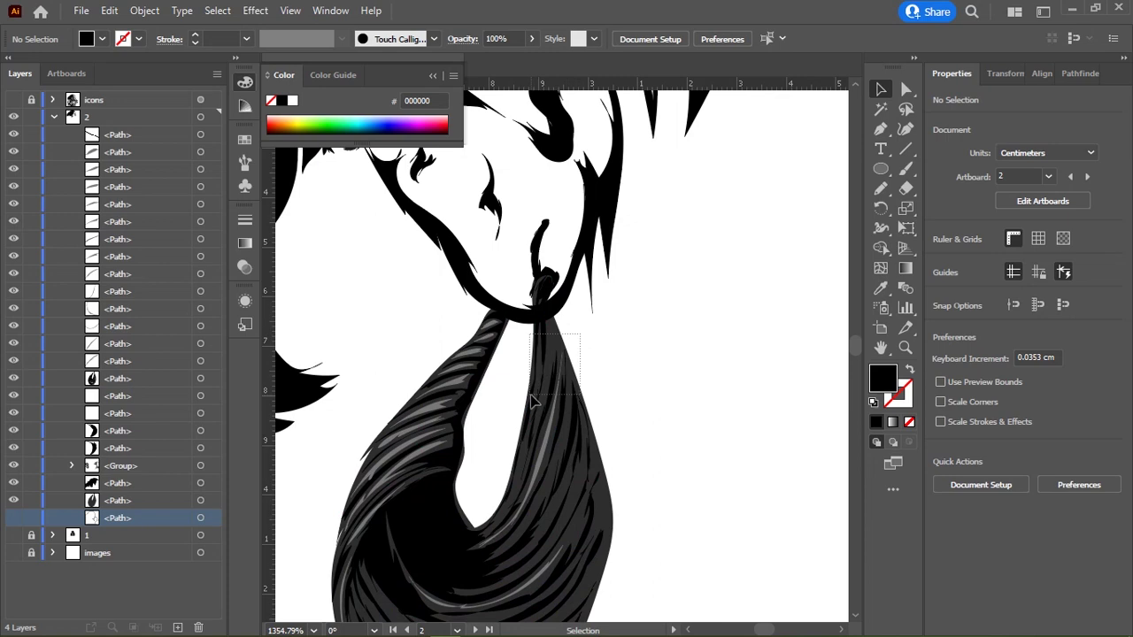
{"action": "scroll", "coordinate": [619, 354], "scroll_direction": "up", "scroll_amount": 3}
{"action": "scroll", "coordinate": [662, 319], "scroll_direction": "up", "scroll_amount": 3}
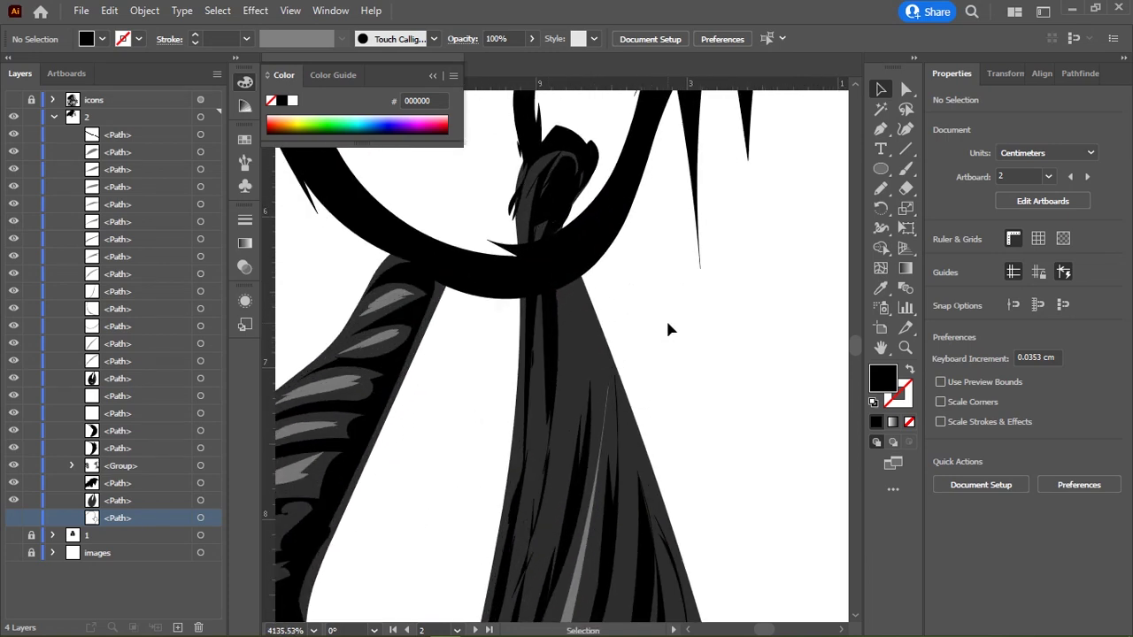
{"action": "left_click", "coordinate": [622, 235]}
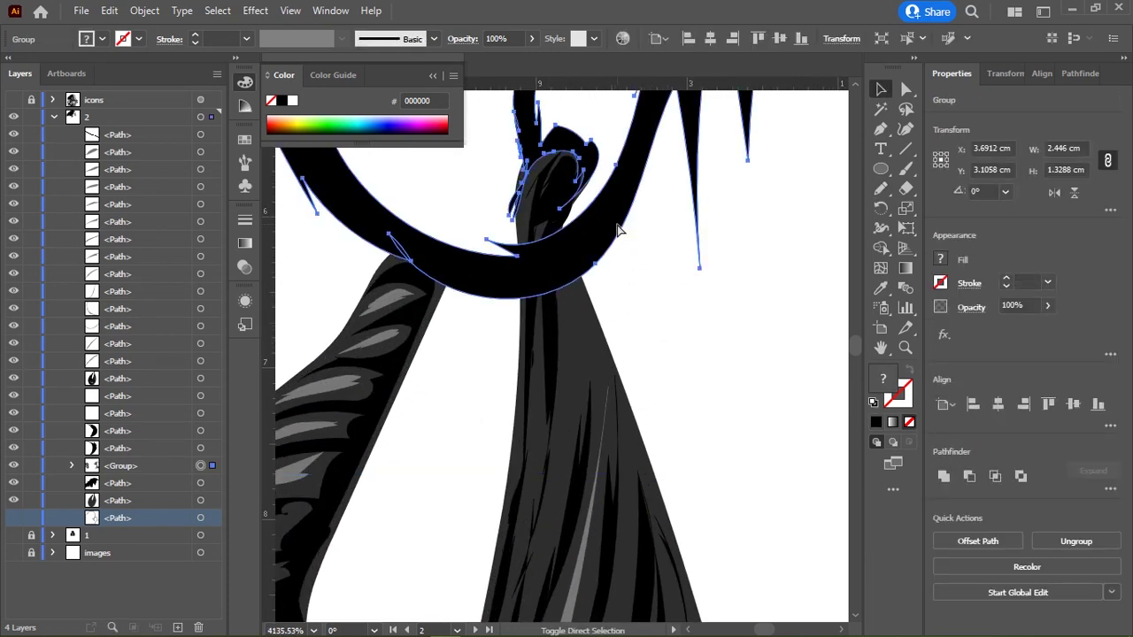
{"action": "key", "text": "ctrl+shift+bracketleft"}
{"action": "left_click", "coordinate": [706, 352]}
Step: Draw a highlight shape across the top of the hair and fill it grey 777777
{"action": "key", "text": "n"}
{"action": "left_click", "coordinate": [440, 269], "text": "ctrl"}
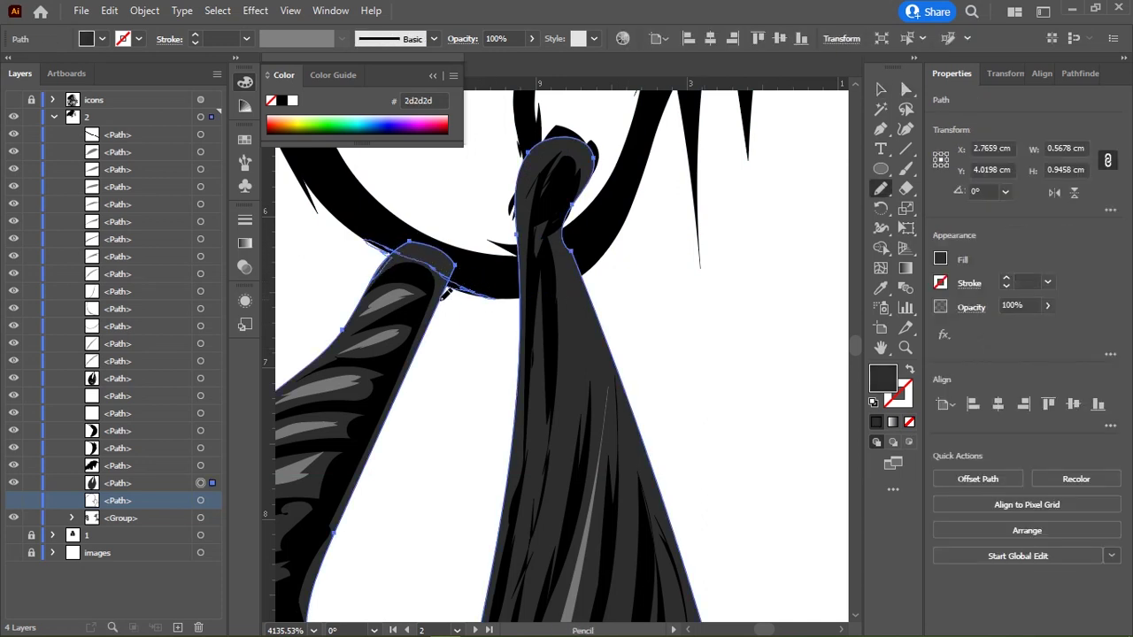
{"action": "left_click", "coordinate": [508, 355], "text": "ctrl"}
{"action": "left_click_drag", "start_coordinate": [508, 354], "coordinate": [563, 366]}
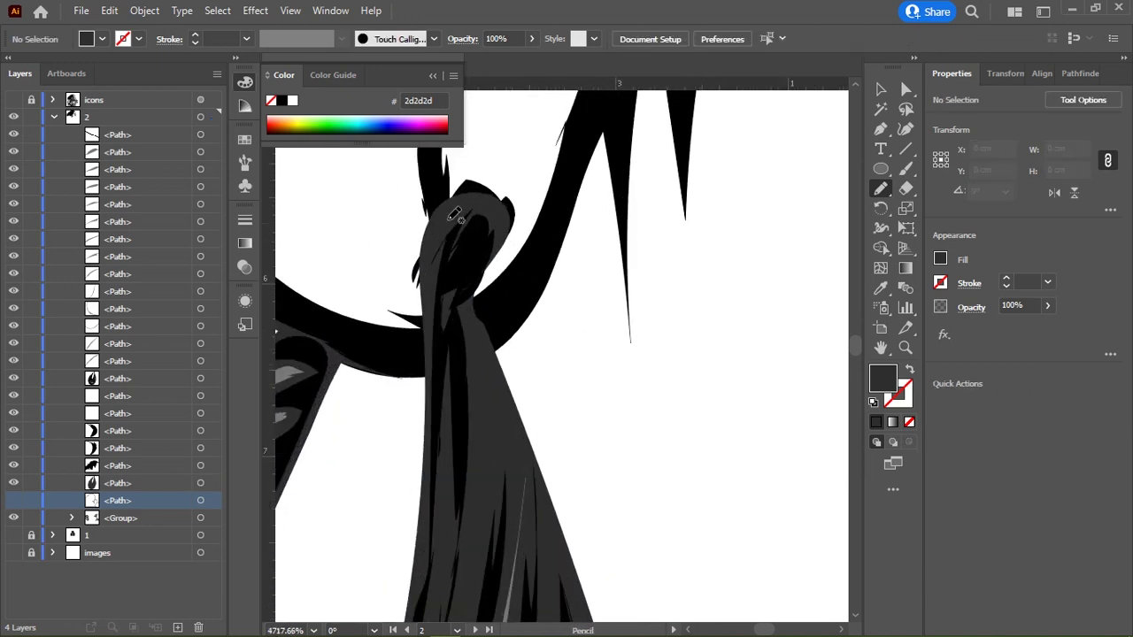
{"action": "mouse_move", "coordinate": [431, 236]}
{"action": "left_mouse_down"}
{"action": "mouse_move", "coordinate": [492, 214]}
{"action": "mouse_move", "coordinate": [506, 230]}
{"action": "left_mouse_up"}
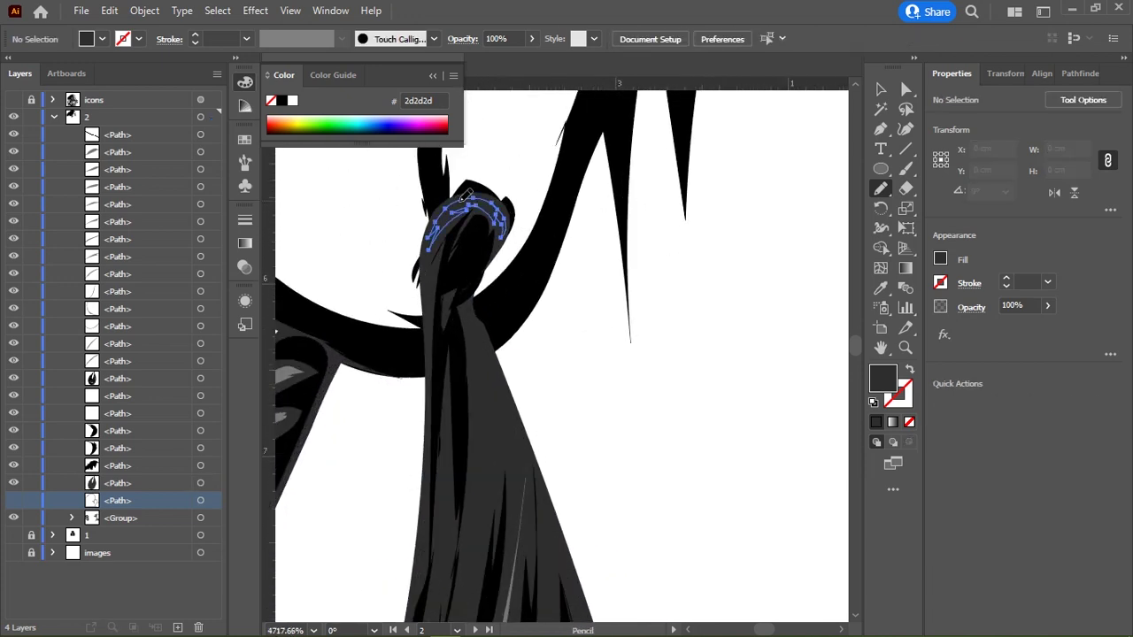
{"action": "left_click", "coordinate": [881, 288]}
{"action": "left_click", "coordinate": [522, 589]}
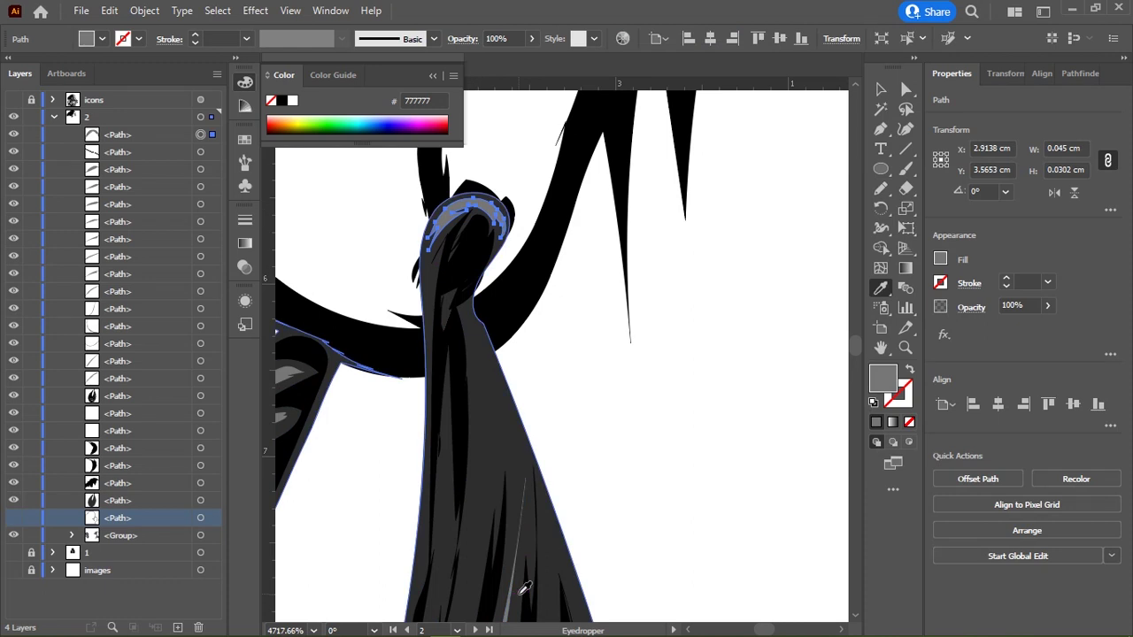
Step: Pencil several thin highlight strands down the hanging hair
{"action": "scroll", "coordinate": [496, 354], "scroll_direction": "up", "scroll_amount": 3}
{"action": "scroll", "coordinate": [504, 257], "scroll_direction": "up", "scroll_amount": 3}
{"action": "key", "text": "n"}
{"action": "mouse_move", "coordinate": [492, 221]}
{"action": "left_mouse_down"}
{"action": "mouse_move", "coordinate": [488, 286]}
{"action": "mouse_move", "coordinate": [522, 210]}
{"action": "left_mouse_up"}
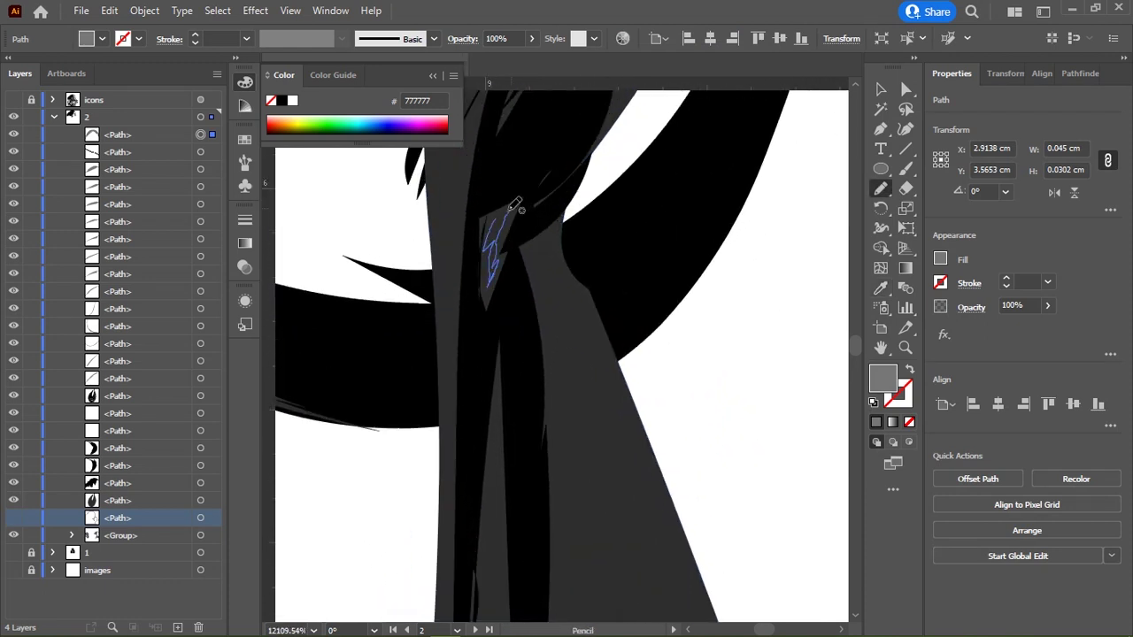
{"action": "mouse_move", "coordinate": [442, 119]}
{"action": "left_mouse_down"}
{"action": "mouse_move", "coordinate": [529, 332]}
{"action": "mouse_move", "coordinate": [543, 535]}
{"action": "left_mouse_up"}
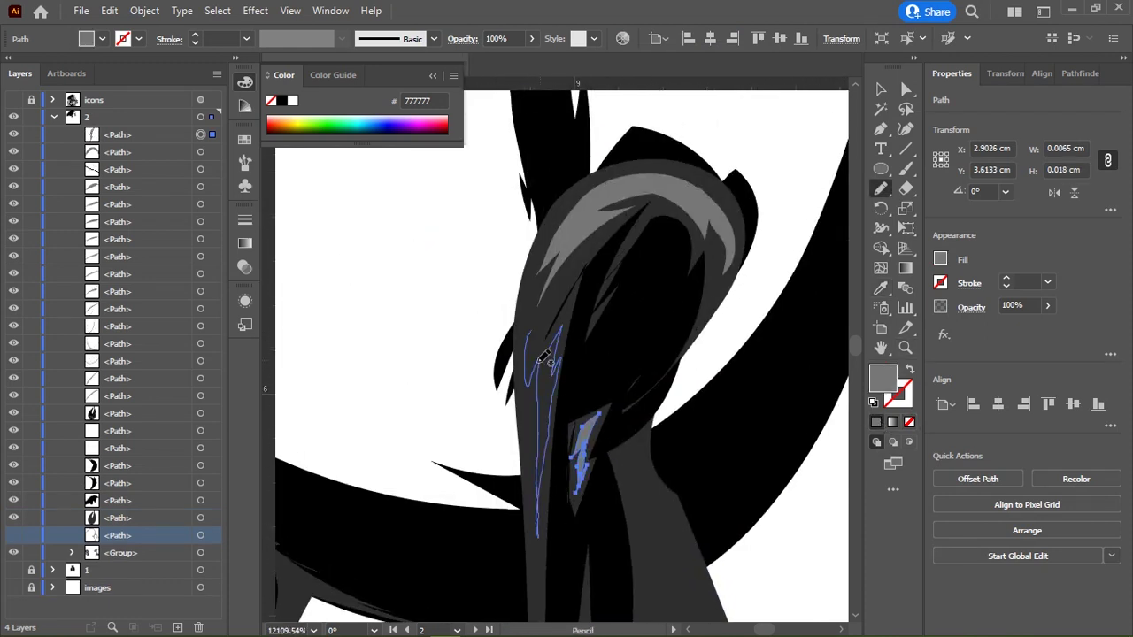
{"action": "left_click_drag", "start_coordinate": [686, 611], "coordinate": [667, 332]}
{"action": "scroll", "coordinate": [667, 332], "scroll_direction": "down", "scroll_amount": 3}
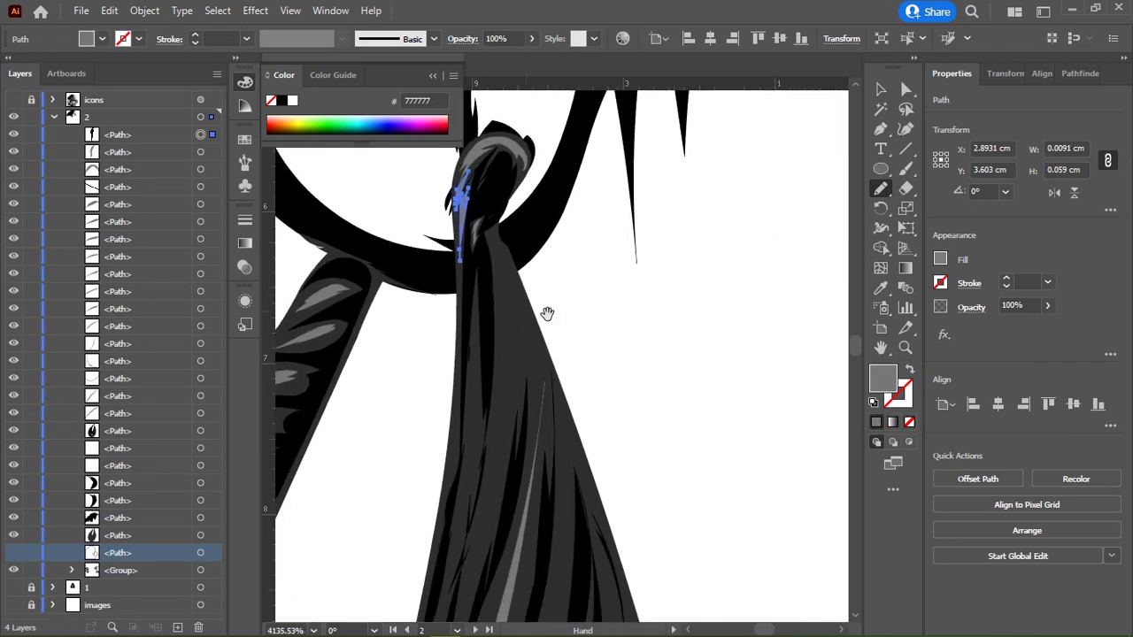
{"action": "left_click_drag", "start_coordinate": [498, 255], "coordinate": [536, 332]}
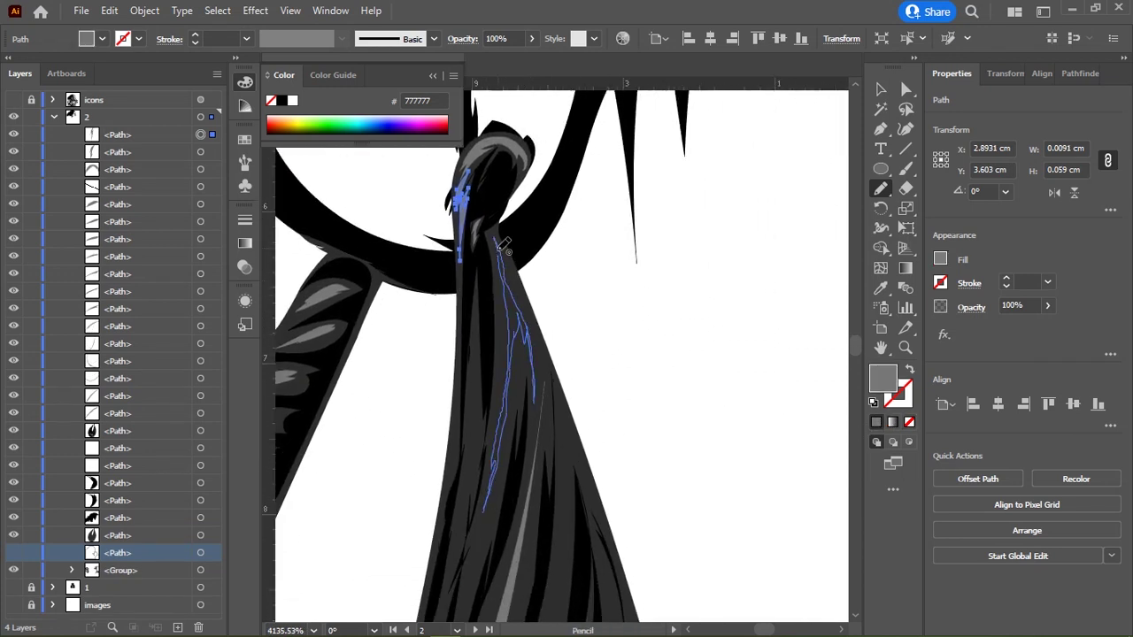
{"action": "left_click_drag", "start_coordinate": [473, 354], "coordinate": [509, 212]}
{"action": "mouse_move", "coordinate": [509, 213]}
{"action": "left_mouse_down"}
{"action": "mouse_move", "coordinate": [516, 304]}
{"action": "mouse_move", "coordinate": [511, 183]}
{"action": "left_mouse_up"}
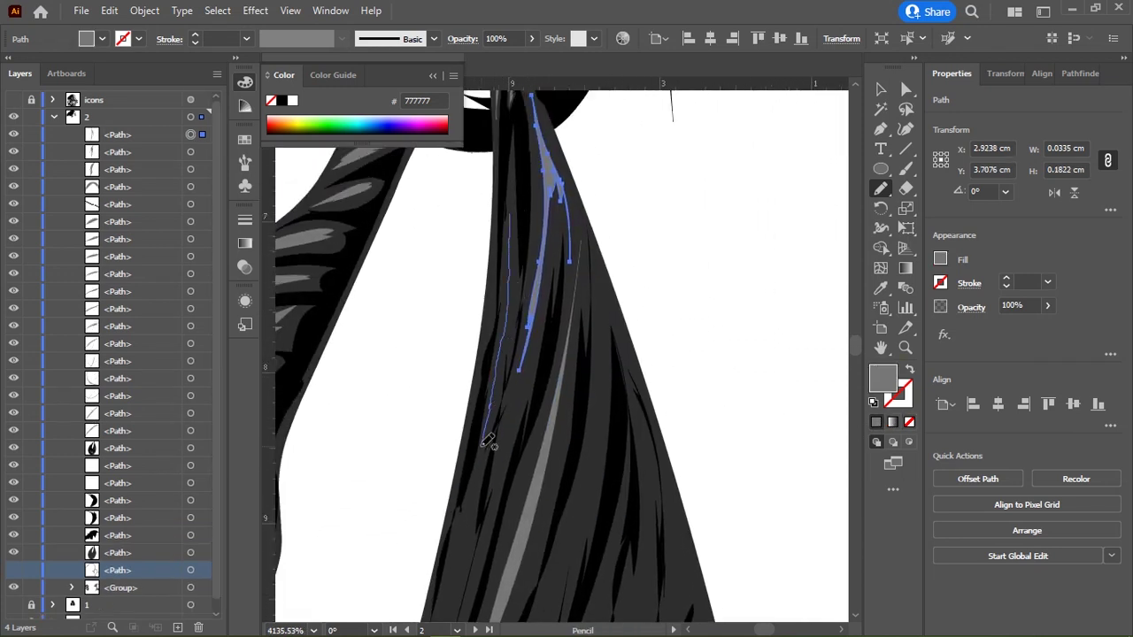
Step: Draw highlights along further hair strands and fill them grey 777777
{"action": "scroll", "coordinate": [567, 285], "scroll_direction": "down", "scroll_amount": 3}
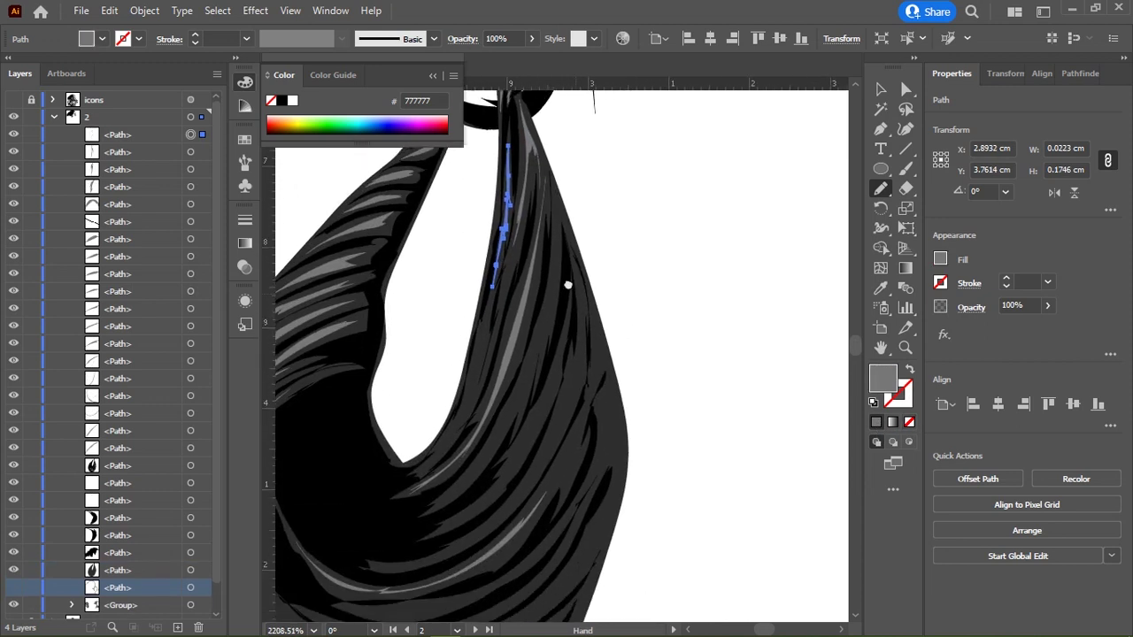
{"action": "scroll", "coordinate": [632, 405], "scroll_direction": "up", "scroll_amount": 3}
{"action": "mouse_move", "coordinate": [657, 298]}
{"action": "left_mouse_down"}
{"action": "mouse_move", "coordinate": [584, 457]}
{"action": "mouse_move", "coordinate": [680, 192]}
{"action": "left_mouse_up"}
{"action": "left_click_drag", "start_coordinate": [765, 330], "coordinate": [586, 508]}
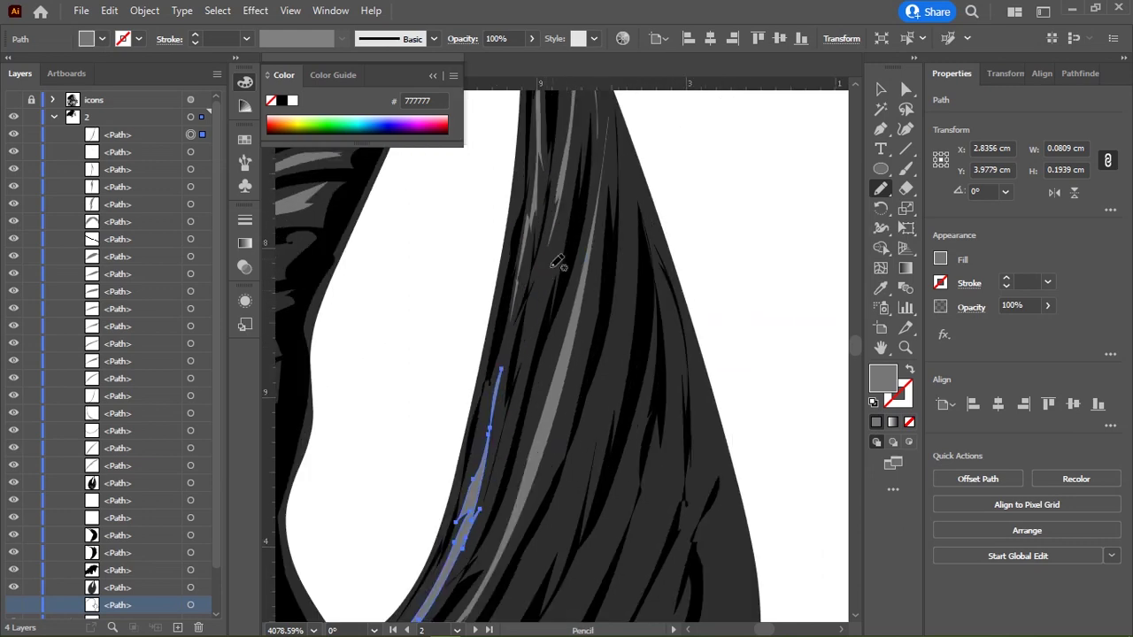
{"action": "left_click_drag", "start_coordinate": [557, 260], "coordinate": [560, 221]}
{"action": "left_click", "coordinate": [877, 423]}
Step: Draw another long highlight strand up the hair and fill it grey 777777
{"action": "scroll", "coordinate": [531, 286], "scroll_direction": "down", "scroll_amount": 2}
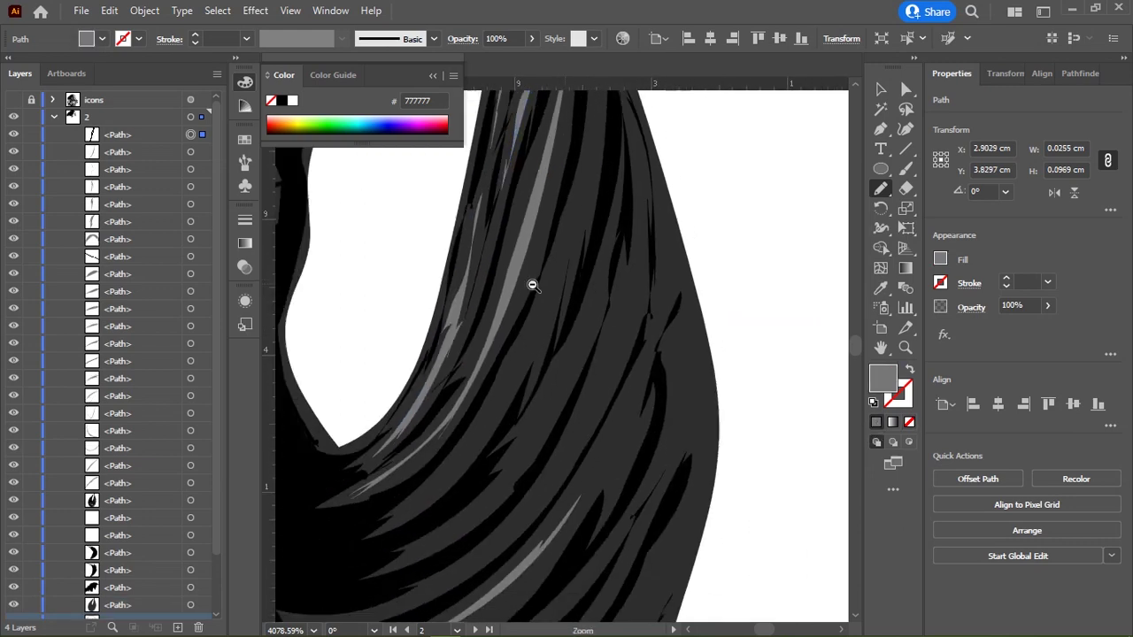
{"action": "scroll", "coordinate": [495, 393], "scroll_direction": "down", "scroll_amount": 3}
{"action": "scroll", "coordinate": [545, 272], "scroll_direction": "left", "scroll_amount": 2}
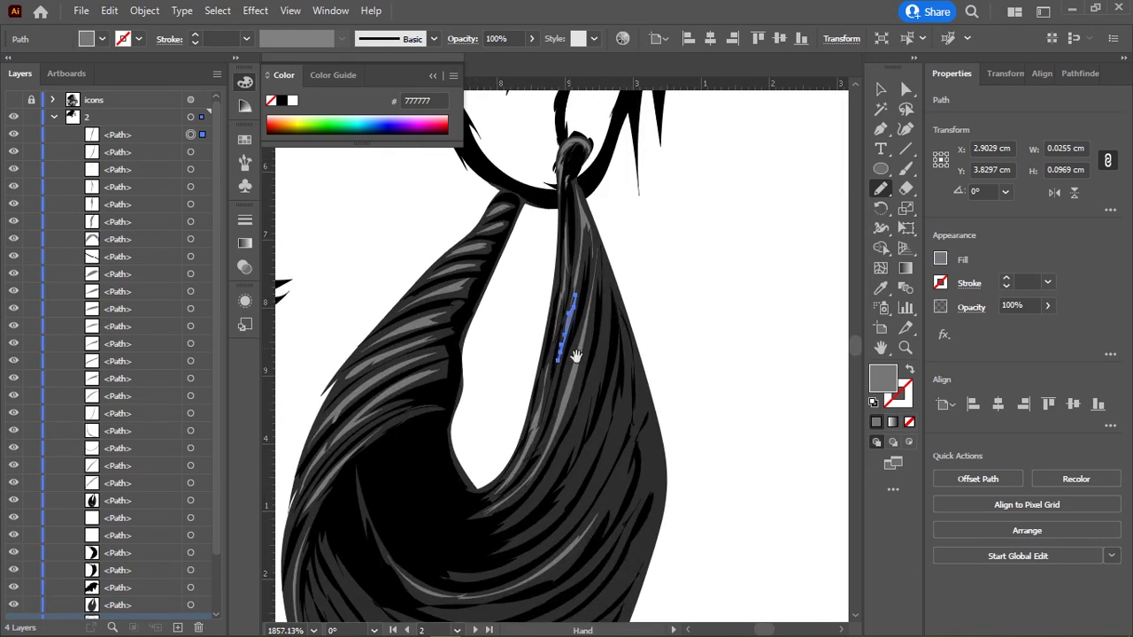
{"action": "scroll", "coordinate": [531, 331], "scroll_direction": "down", "scroll_amount": 1}
{"action": "scroll", "coordinate": [585, 351], "scroll_direction": "up", "scroll_amount": 1}
{"action": "scroll", "coordinate": [548, 316], "scroll_direction": "up", "scroll_amount": 1}
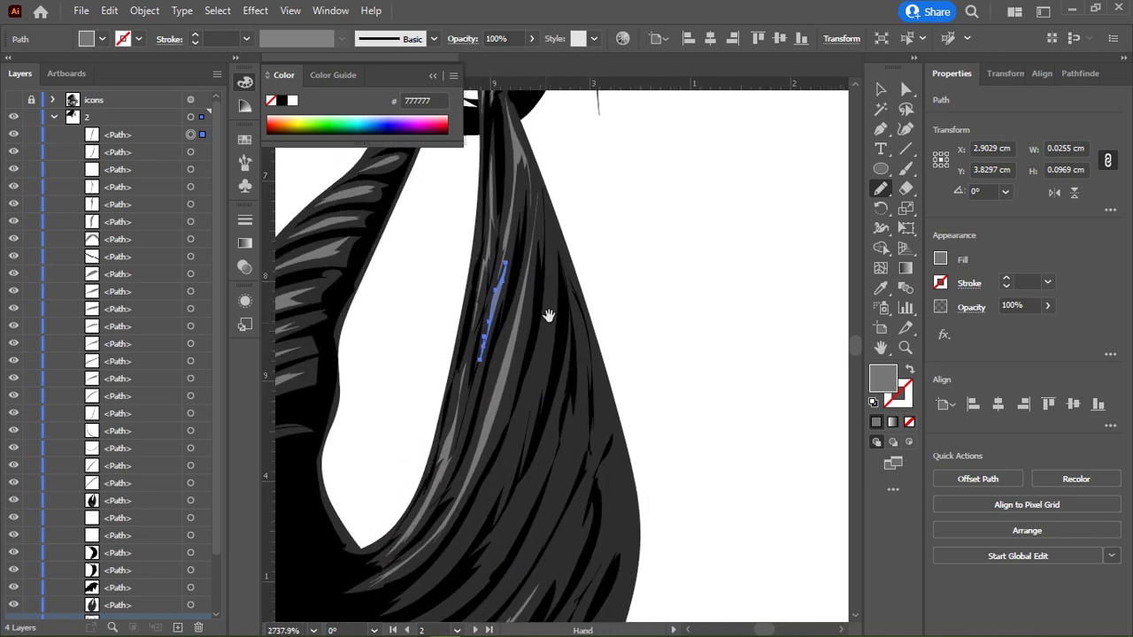
{"action": "mouse_move", "coordinate": [557, 270]}
{"action": "left_mouse_down"}
{"action": "mouse_move", "coordinate": [518, 456]}
{"action": "mouse_move", "coordinate": [558, 221]}
{"action": "left_mouse_up"}
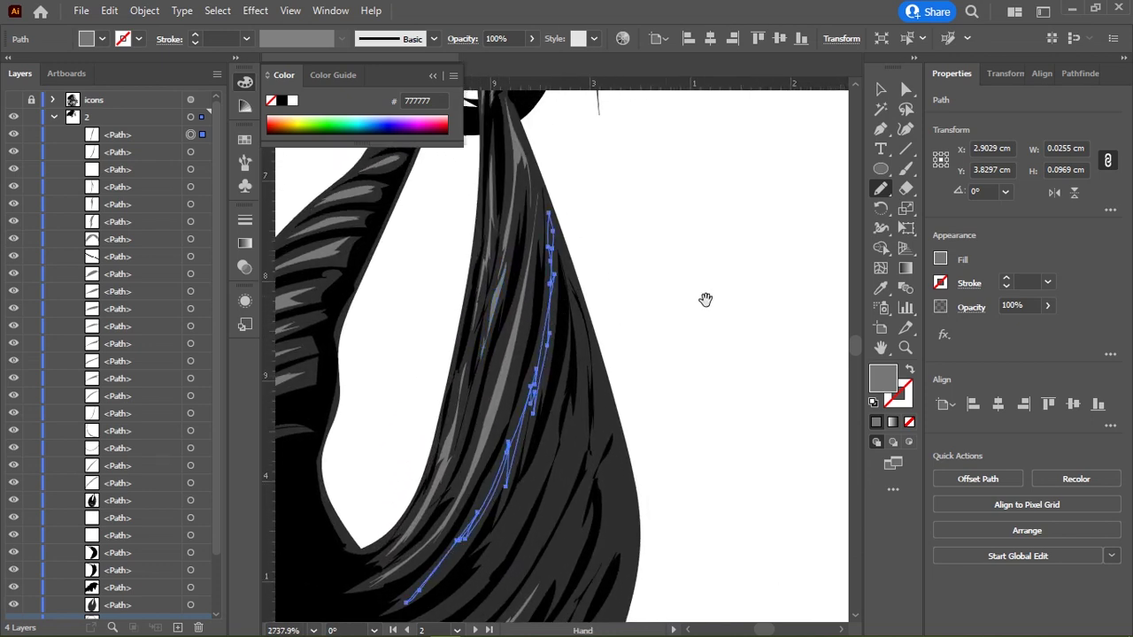
{"action": "scroll", "coordinate": [509, 370], "scroll_direction": "down", "scroll_amount": 1}
{"action": "scroll", "coordinate": [509, 370], "scroll_direction": "down", "scroll_amount": 2}
{"action": "left_click_drag", "start_coordinate": [407, 469], "coordinate": [539, 315]}
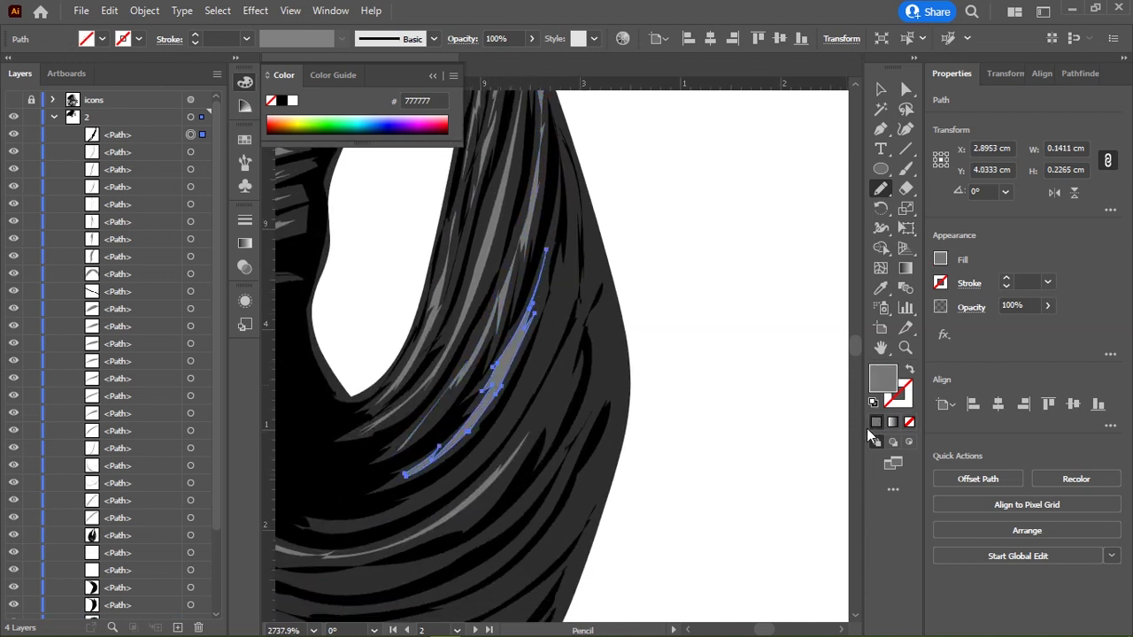
{"action": "mouse_move", "coordinate": [567, 280]}
{"action": "left_mouse_down"}
{"action": "mouse_move", "coordinate": [546, 345]}
{"action": "mouse_move", "coordinate": [386, 540]}
{"action": "mouse_move", "coordinate": [587, 395]}
{"action": "left_mouse_up"}
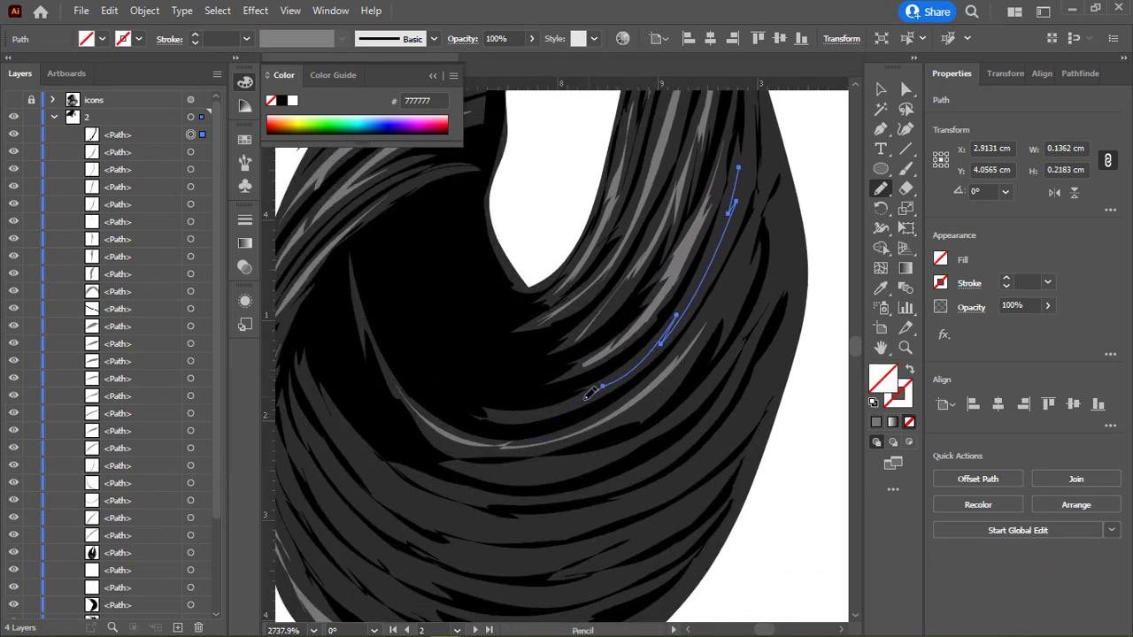
{"action": "mouse_move", "coordinate": [720, 252]}
{"action": "left_mouse_down"}
{"action": "mouse_move", "coordinate": [516, 464]}
{"action": "mouse_move", "coordinate": [548, 373]}
{"action": "left_mouse_up"}
{"action": "left_click", "coordinate": [876, 422]}
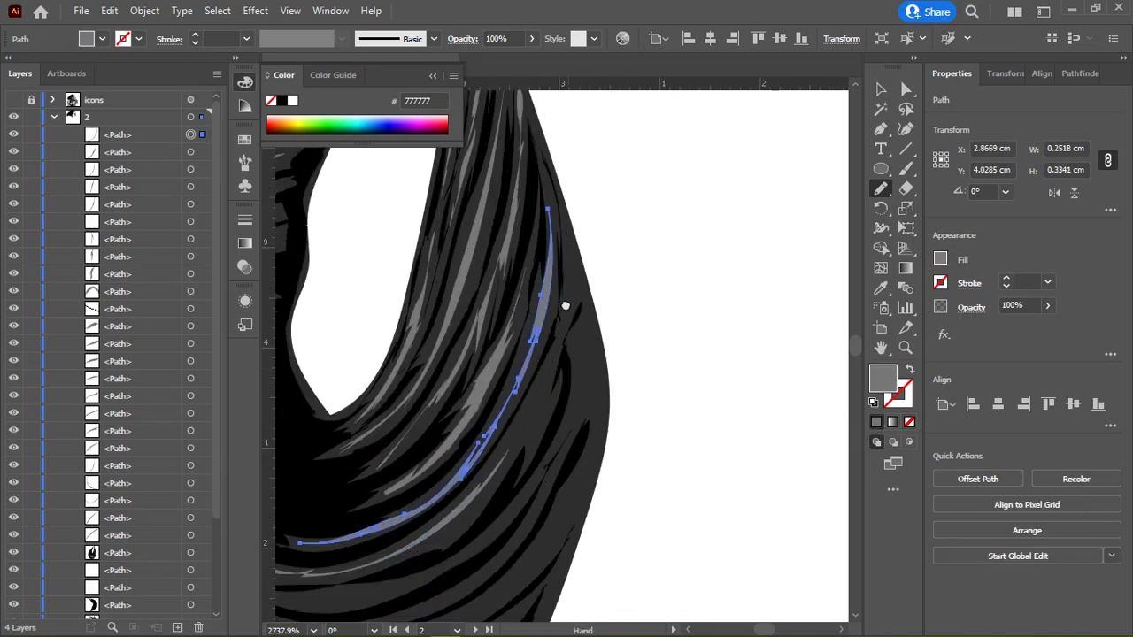
Step: Add more highlight strands beside the previous ones and inspect the lower hair curve
{"action": "scroll", "coordinate": [566, 304], "scroll_direction": "down", "scroll_amount": 2}
{"action": "mouse_move", "coordinate": [546, 270]}
{"action": "left_mouse_down"}
{"action": "mouse_move", "coordinate": [539, 311]}
{"action": "mouse_move", "coordinate": [541, 196]}
{"action": "left_mouse_up"}
{"action": "left_click_drag", "start_coordinate": [709, 284], "coordinate": [675, 367]}
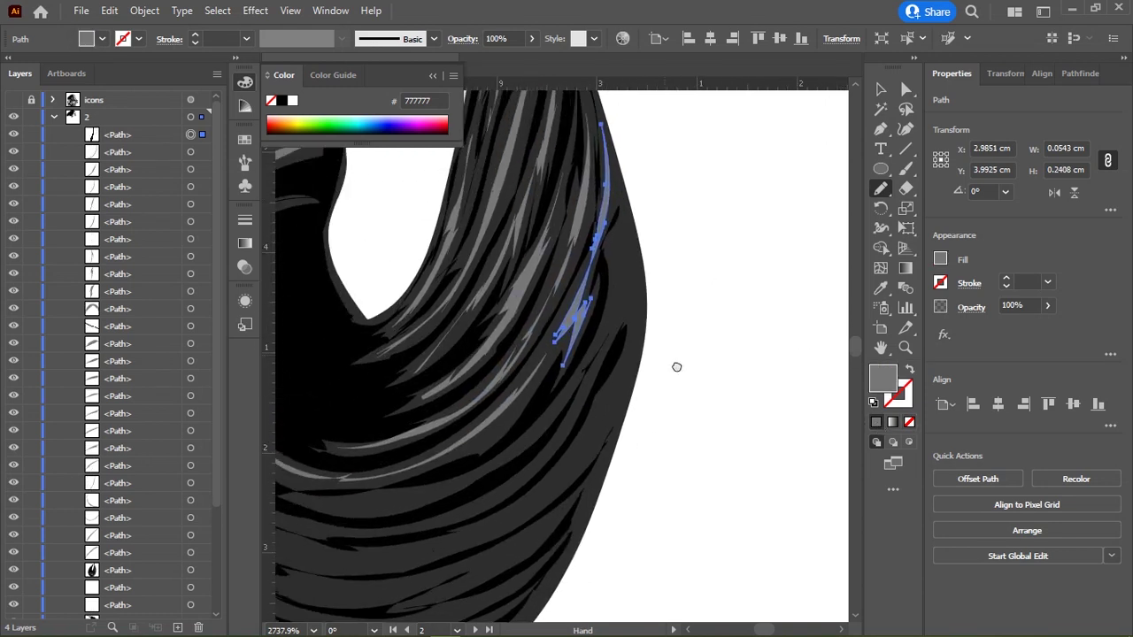
{"action": "mouse_move", "coordinate": [634, 276]}
{"action": "left_mouse_down"}
{"action": "mouse_move", "coordinate": [646, 295]}
{"action": "mouse_move", "coordinate": [643, 248]}
{"action": "left_mouse_up"}
{"action": "scroll", "coordinate": [709, 310], "scroll_direction": "down", "scroll_amount": 2}
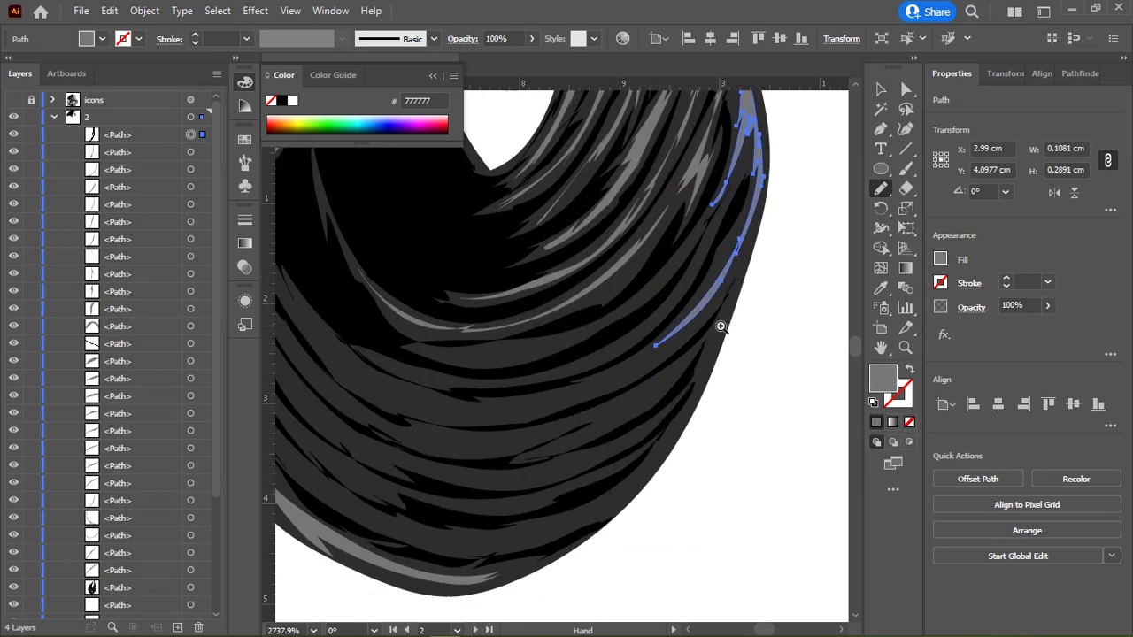
{"action": "left_click_drag", "start_coordinate": [717, 301], "coordinate": [602, 345]}
{"action": "scroll", "coordinate": [602, 345], "scroll_direction": "up", "scroll_amount": 3}
{"action": "scroll", "coordinate": [549, 345], "scroll_direction": "up", "scroll_amount": 5}
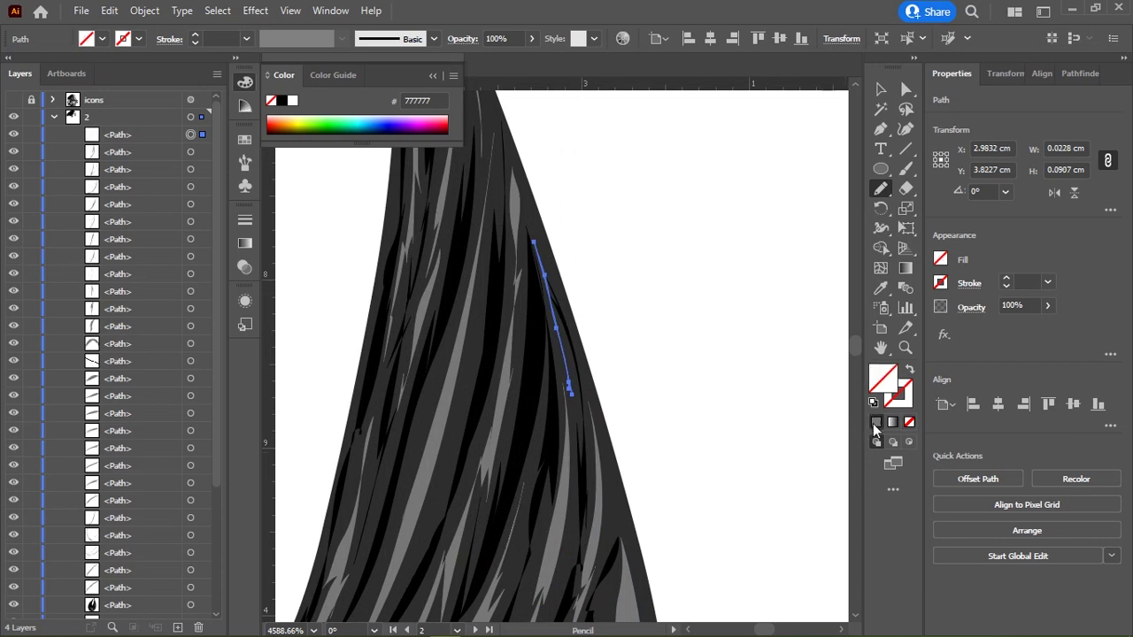
{"action": "scroll", "coordinate": [552, 291], "scroll_direction": "down", "scroll_amount": 5}
{"action": "scroll", "coordinate": [661, 367], "scroll_direction": "down", "scroll_amount": 3}
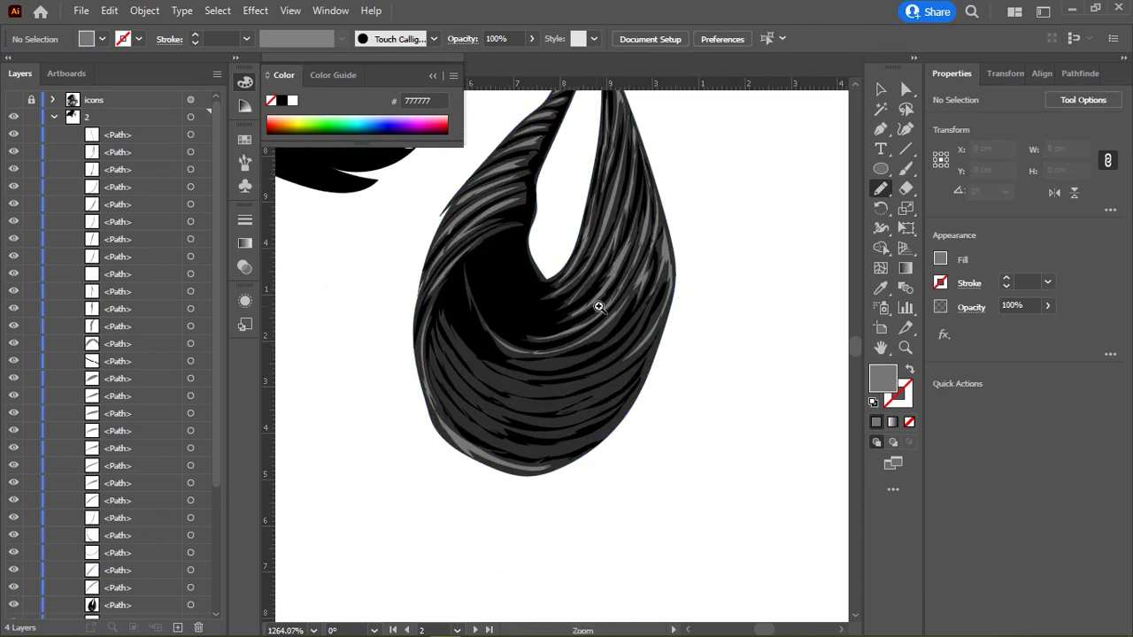
{"action": "scroll", "coordinate": [599, 306], "scroll_direction": "up", "scroll_amount": 3}
Step: Pencil the first curved highlight strands on the earring's lower loop and fill them #777777
{"action": "scroll", "coordinate": [594, 371], "scroll_direction": "down", "scroll_amount": 1}
{"action": "mouse_move", "coordinate": [413, 264]}
{"action": "left_mouse_down"}
{"action": "mouse_move", "coordinate": [463, 321]}
{"action": "mouse_move", "coordinate": [644, 343]}
{"action": "mouse_move", "coordinate": [576, 354]}
{"action": "mouse_move", "coordinate": [475, 322]}
{"action": "left_mouse_up"}
{"action": "left_click_drag", "start_coordinate": [419, 257], "coordinate": [416, 258]}
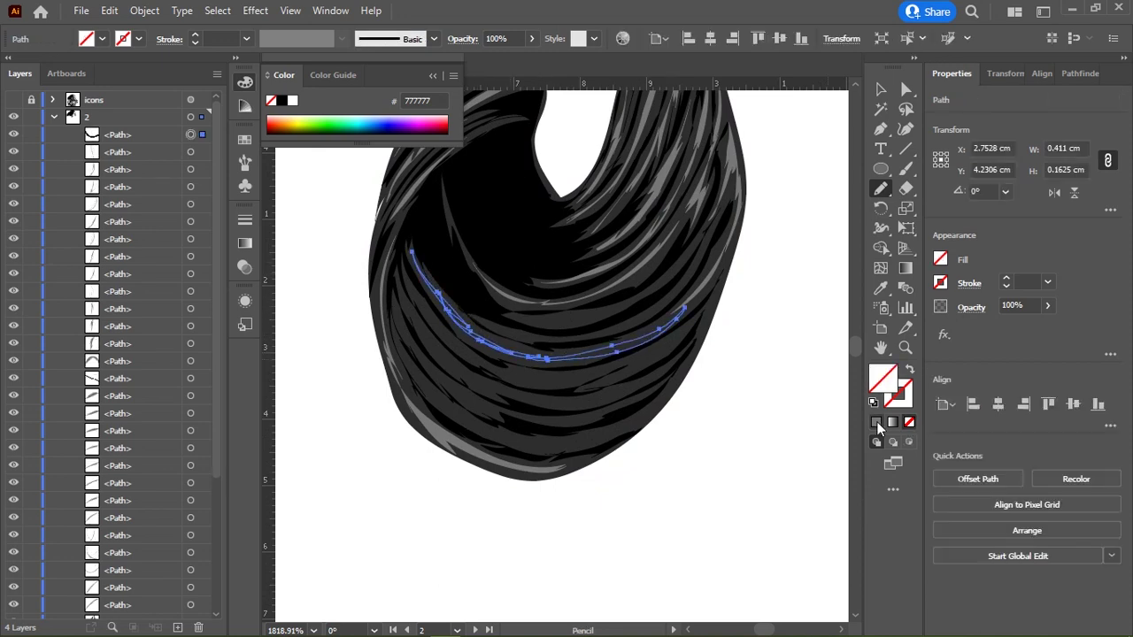
{"action": "scroll", "coordinate": [602, 313], "scroll_direction": "up", "scroll_amount": 3}
{"action": "scroll", "coordinate": [518, 316], "scroll_direction": "down", "scroll_amount": 3}
{"action": "left_click_drag", "start_coordinate": [462, 340], "coordinate": [457, 345]}
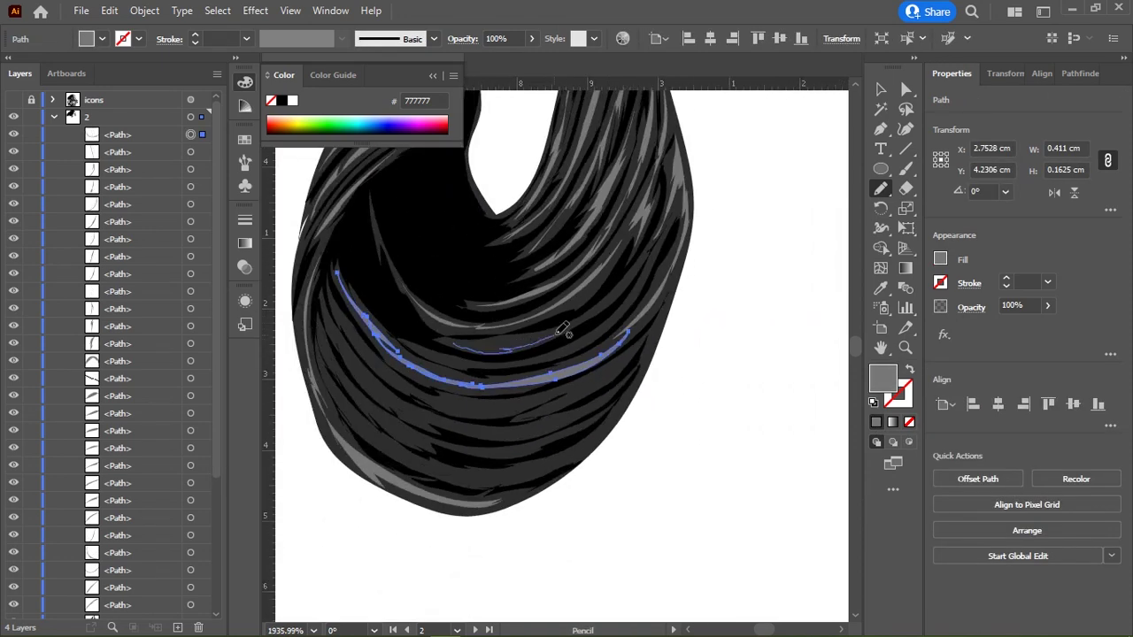
{"action": "left_click", "coordinate": [875, 423]}
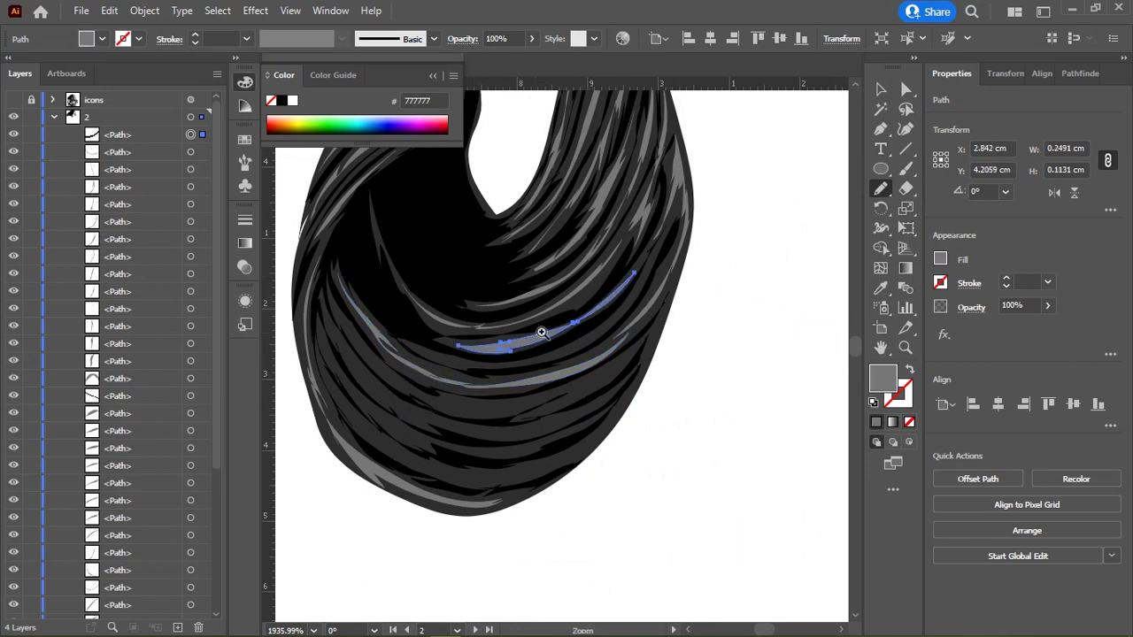
Step: Add more #777777 grey strands along the earring's curves, bottom loop and right side
{"action": "scroll", "coordinate": [536, 331], "scroll_direction": "up", "scroll_amount": 1}
{"action": "mouse_move", "coordinate": [662, 297]}
{"action": "left_mouse_down"}
{"action": "mouse_move", "coordinate": [458, 370]}
{"action": "mouse_move", "coordinate": [379, 357]}
{"action": "mouse_move", "coordinate": [473, 374]}
{"action": "mouse_move", "coordinate": [603, 352]}
{"action": "mouse_move", "coordinate": [684, 269]}
{"action": "mouse_move", "coordinate": [703, 213]}
{"action": "left_mouse_up"}
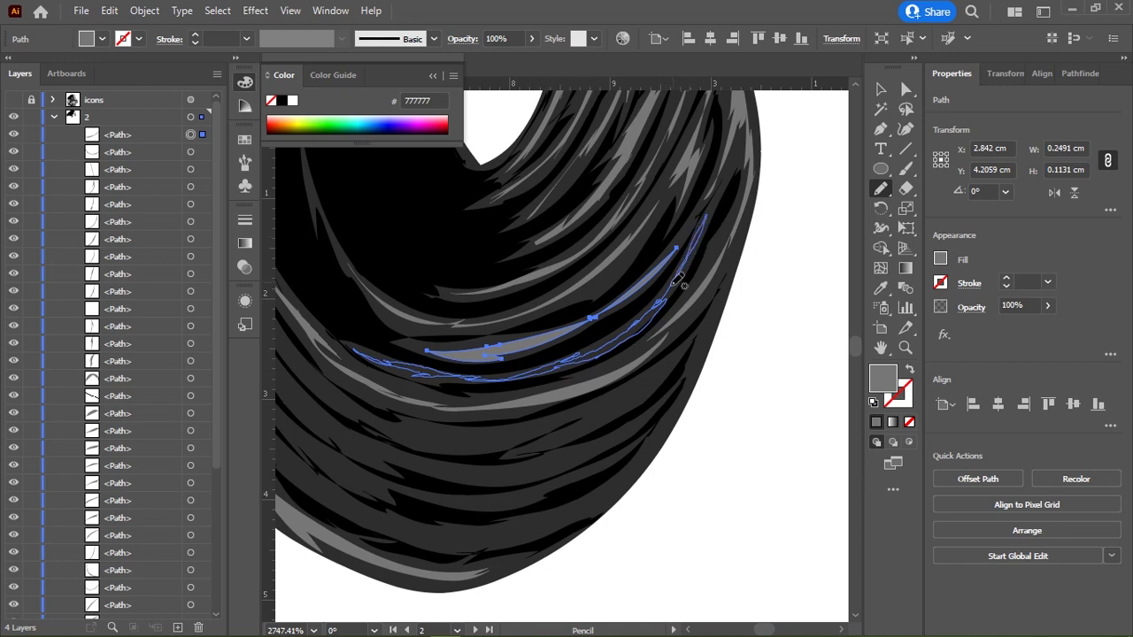
{"action": "left_click_drag", "start_coordinate": [472, 340], "coordinate": [609, 359]}
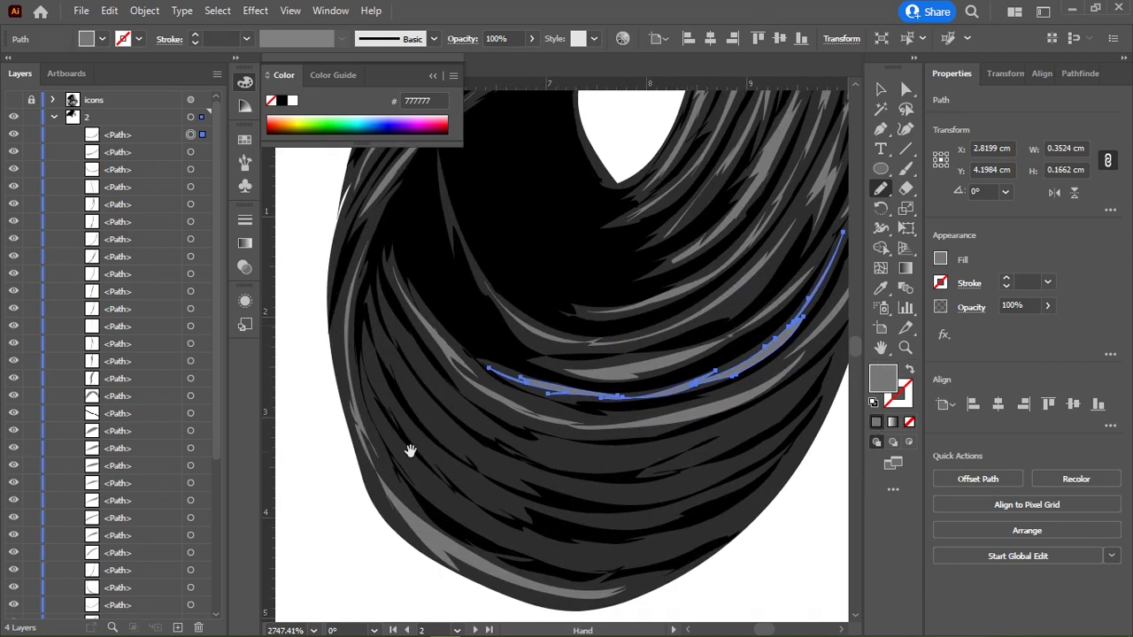
{"action": "mouse_move", "coordinate": [384, 423]}
{"action": "left_mouse_down"}
{"action": "mouse_move", "coordinate": [458, 508]}
{"action": "mouse_move", "coordinate": [555, 556]}
{"action": "mouse_move", "coordinate": [650, 554]}
{"action": "mouse_move", "coordinate": [759, 497]}
{"action": "mouse_move", "coordinate": [721, 526]}
{"action": "mouse_move", "coordinate": [582, 545]}
{"action": "mouse_move", "coordinate": [478, 513]}
{"action": "mouse_move", "coordinate": [399, 440]}
{"action": "mouse_move", "coordinate": [368, 376]}
{"action": "left_mouse_up"}
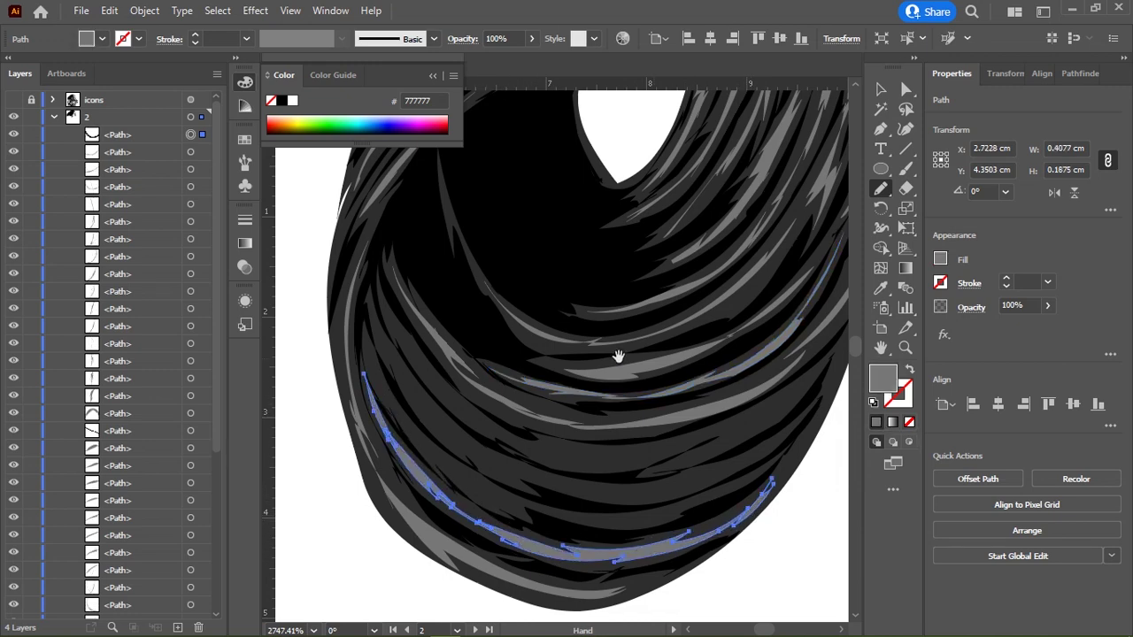
{"action": "left_click_drag", "start_coordinate": [509, 370], "coordinate": [504, 383]}
{"action": "mouse_move", "coordinate": [376, 344]}
{"action": "left_mouse_down"}
{"action": "mouse_move", "coordinate": [434, 445]}
{"action": "mouse_move", "coordinate": [505, 481]}
{"action": "mouse_move", "coordinate": [632, 508]}
{"action": "mouse_move", "coordinate": [784, 443]}
{"action": "mouse_move", "coordinate": [619, 493]}
{"action": "mouse_move", "coordinate": [468, 455]}
{"action": "mouse_move", "coordinate": [400, 388]}
{"action": "mouse_move", "coordinate": [370, 324]}
{"action": "left_mouse_up"}
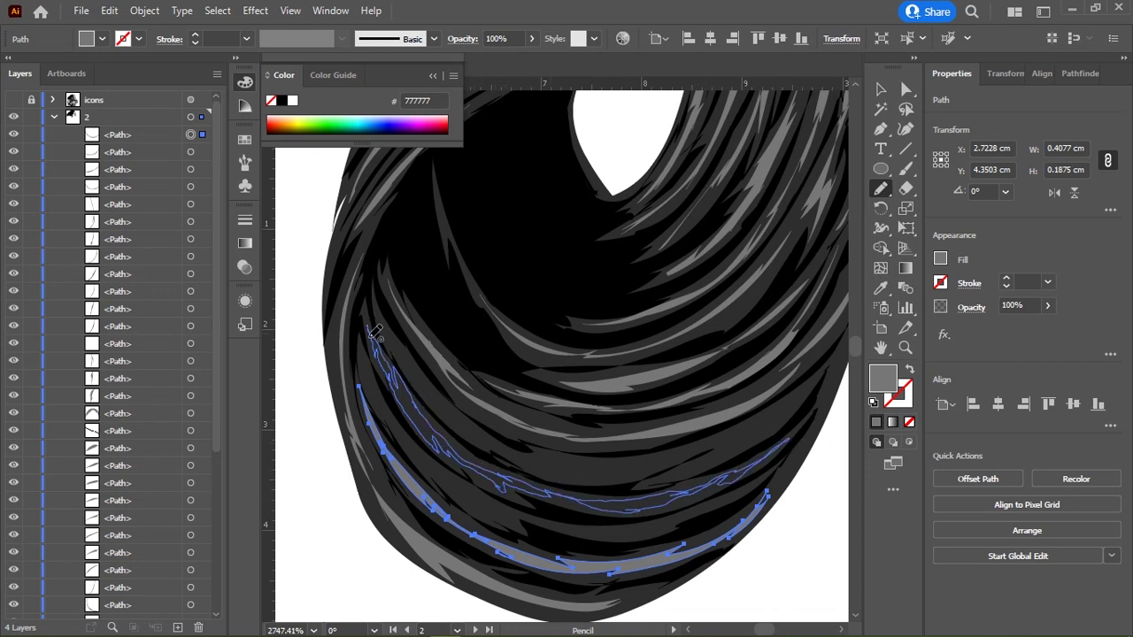
{"action": "mouse_move", "coordinate": [809, 388]}
{"action": "left_mouse_down"}
{"action": "mouse_move", "coordinate": [689, 363]}
{"action": "mouse_move", "coordinate": [596, 434]}
{"action": "mouse_move", "coordinate": [697, 352]}
{"action": "left_mouse_up"}
{"action": "left_click_drag", "start_coordinate": [493, 443], "coordinate": [536, 386]}
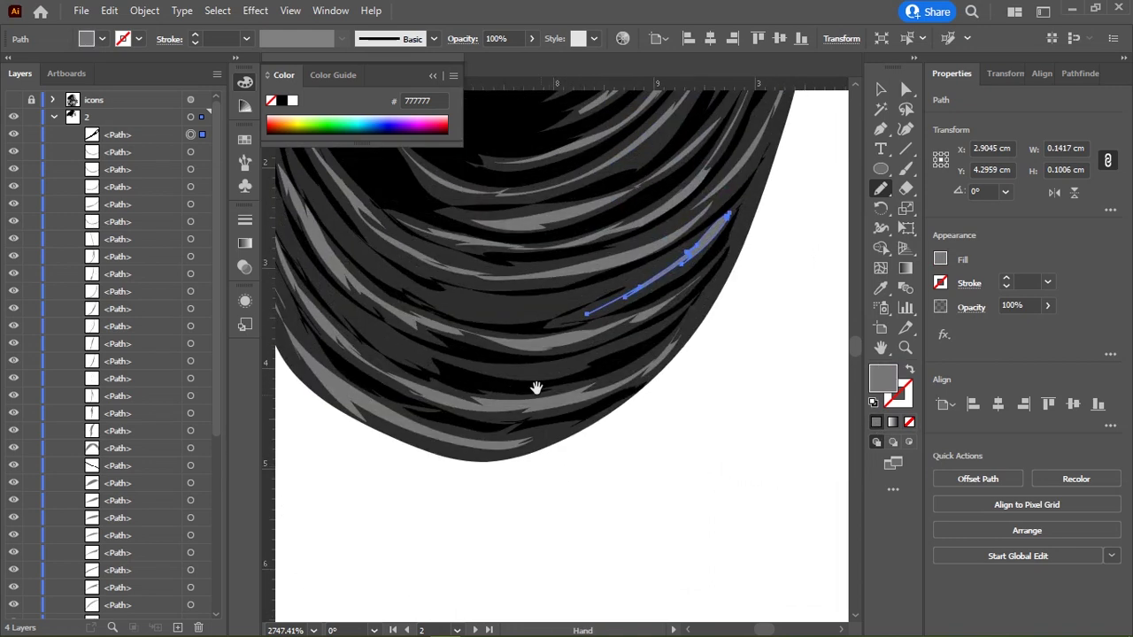
{"action": "mouse_move", "coordinate": [438, 376]}
{"action": "left_mouse_down"}
{"action": "mouse_move", "coordinate": [476, 385]}
{"action": "mouse_move", "coordinate": [632, 366]}
{"action": "mouse_move", "coordinate": [463, 380]}
{"action": "mouse_move", "coordinate": [363, 305]}
{"action": "mouse_move", "coordinate": [309, 238]}
{"action": "left_mouse_up"}
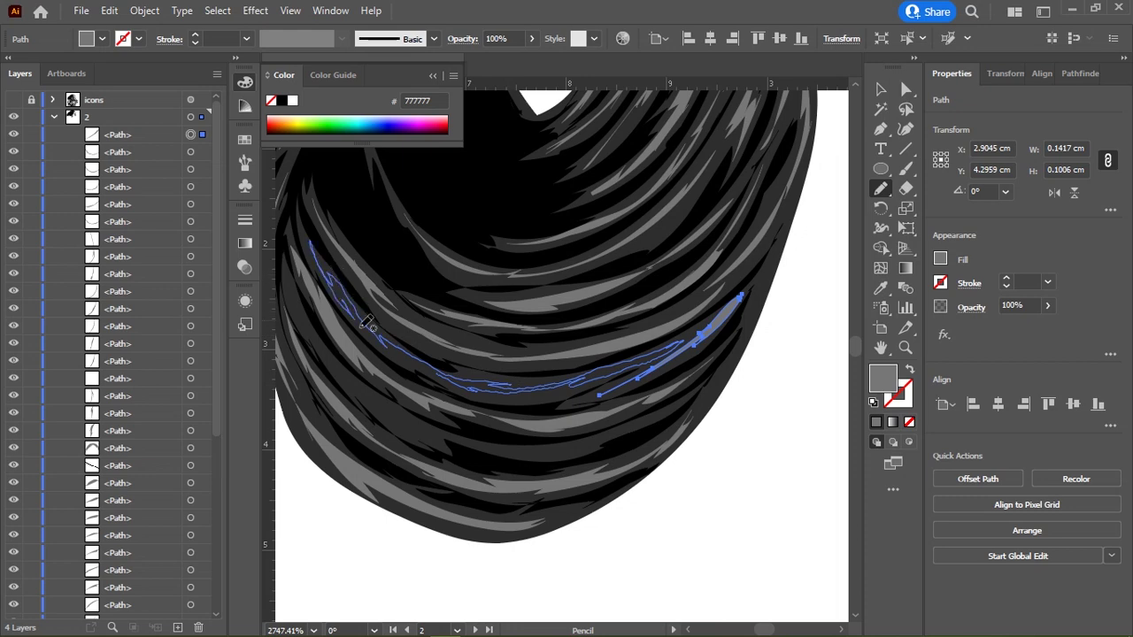
{"action": "left_click", "coordinate": [876, 422]}
Step: Zoom in and add a #777777 grey sliver between the strands
{"action": "scroll", "coordinate": [596, 400], "scroll_direction": "up", "scroll_amount": 3}
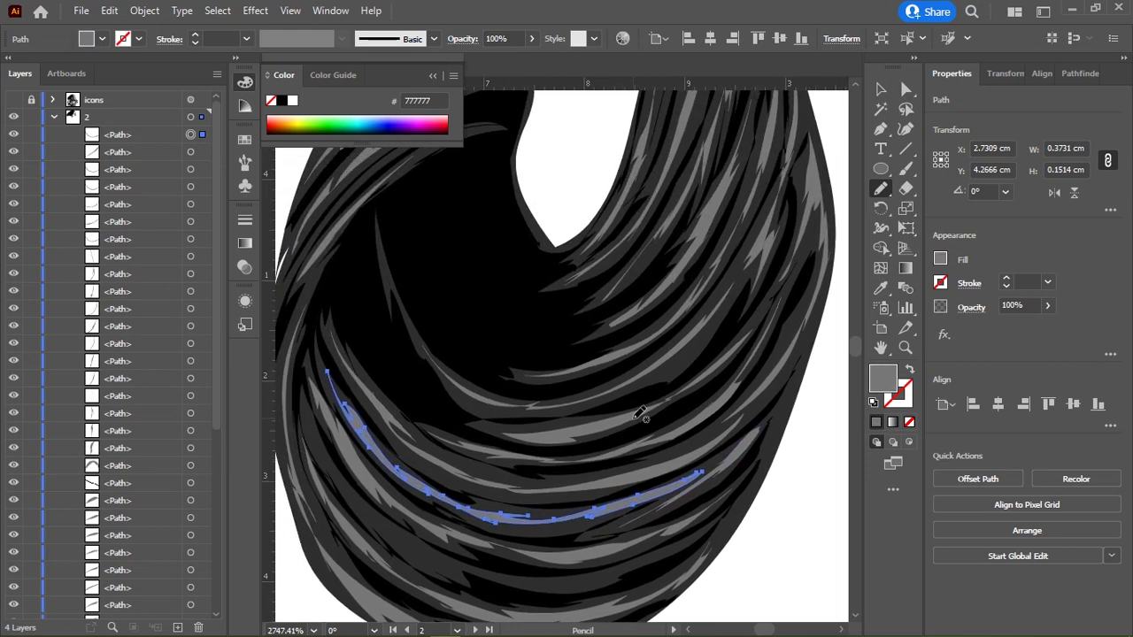
{"action": "left_click", "coordinate": [421, 313]}
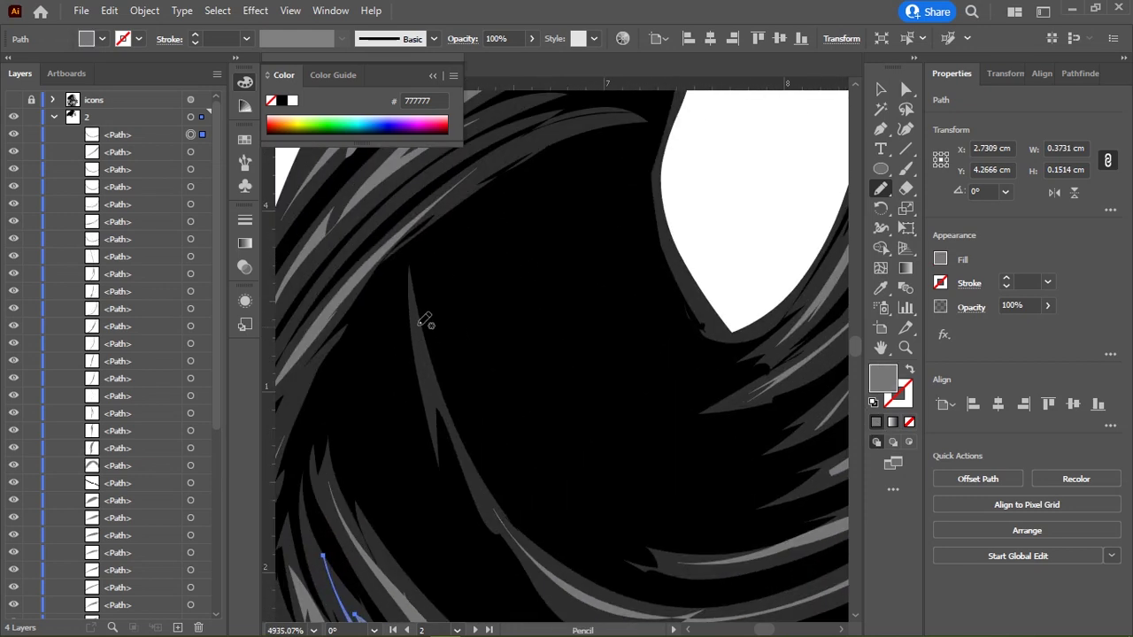
{"action": "mouse_move", "coordinate": [412, 312]}
{"action": "left_mouse_down"}
{"action": "mouse_move", "coordinate": [430, 404]}
{"action": "mouse_move", "coordinate": [478, 477]}
{"action": "mouse_move", "coordinate": [420, 304]}
{"action": "left_mouse_up"}
{"action": "left_click", "coordinate": [876, 422]}
{"action": "left_click", "coordinate": [531, 355], "text": "ctrl+alt"}
Step: Draw thin grey highlight slivers along the earring's left side and lower strands
{"action": "scroll", "coordinate": [532, 355], "scroll_direction": "down", "scroll_amount": 6}
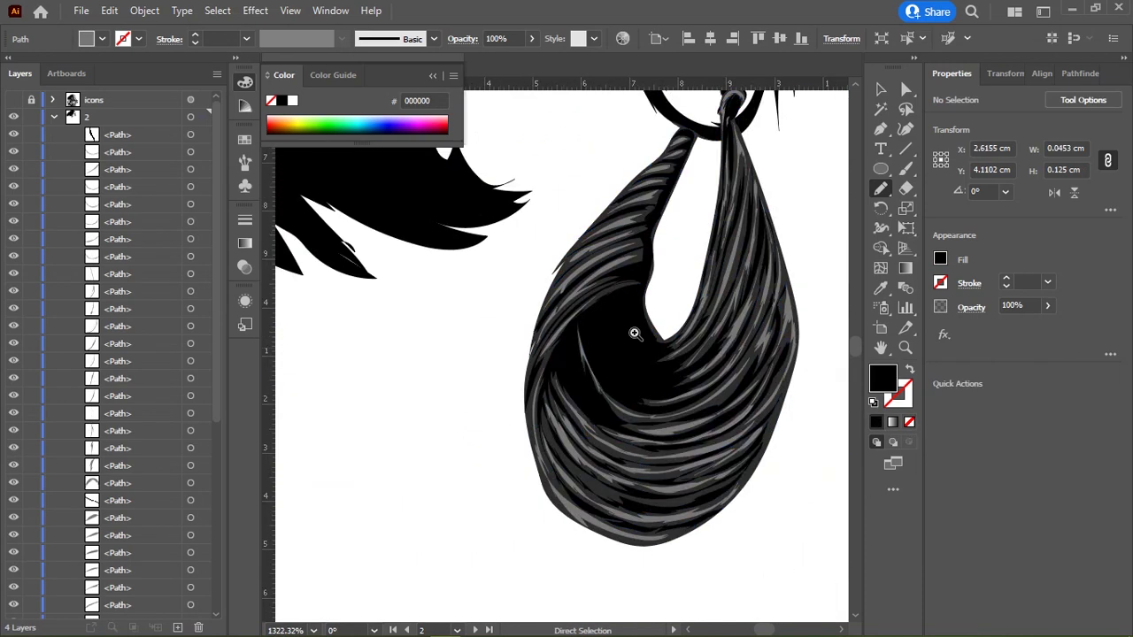
{"action": "scroll", "coordinate": [575, 327], "scroll_direction": "down", "scroll_amount": 2}
{"action": "scroll", "coordinate": [575, 328], "scroll_direction": "up", "scroll_amount": 3}
{"action": "scroll", "coordinate": [619, 324], "scroll_direction": "up", "scroll_amount": 3}
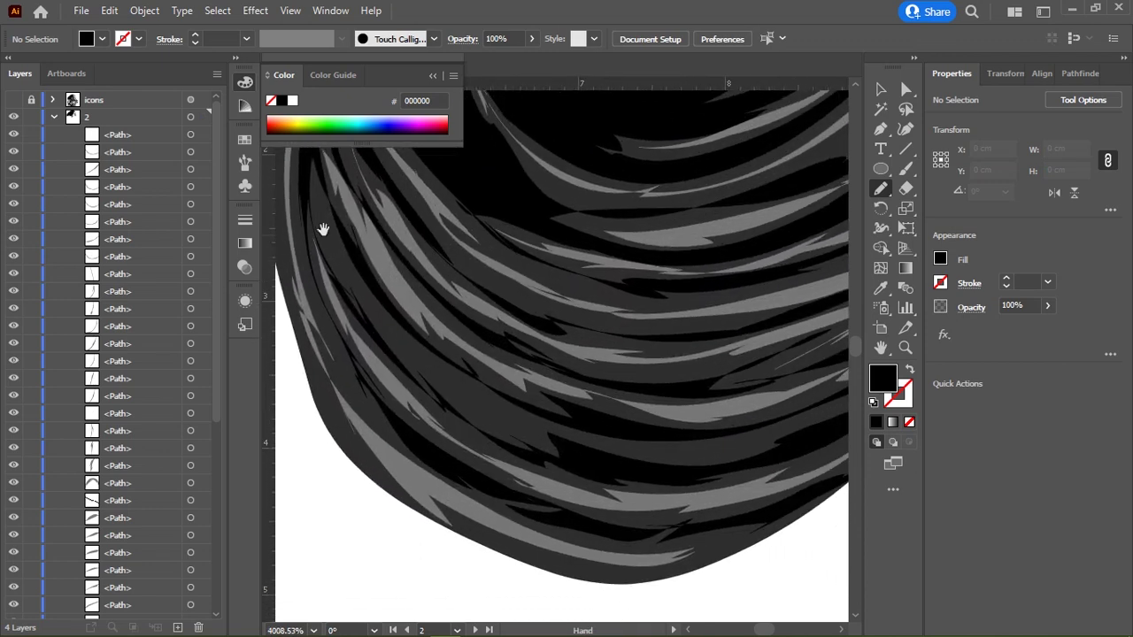
{"action": "mouse_move", "coordinate": [317, 209]}
{"action": "left_mouse_down"}
{"action": "mouse_move", "coordinate": [346, 268]}
{"action": "mouse_move", "coordinate": [425, 359]}
{"action": "mouse_move", "coordinate": [536, 428]}
{"action": "mouse_move", "coordinate": [455, 374]}
{"action": "mouse_move", "coordinate": [345, 238]}
{"action": "mouse_move", "coordinate": [318, 184]}
{"action": "left_mouse_up"}
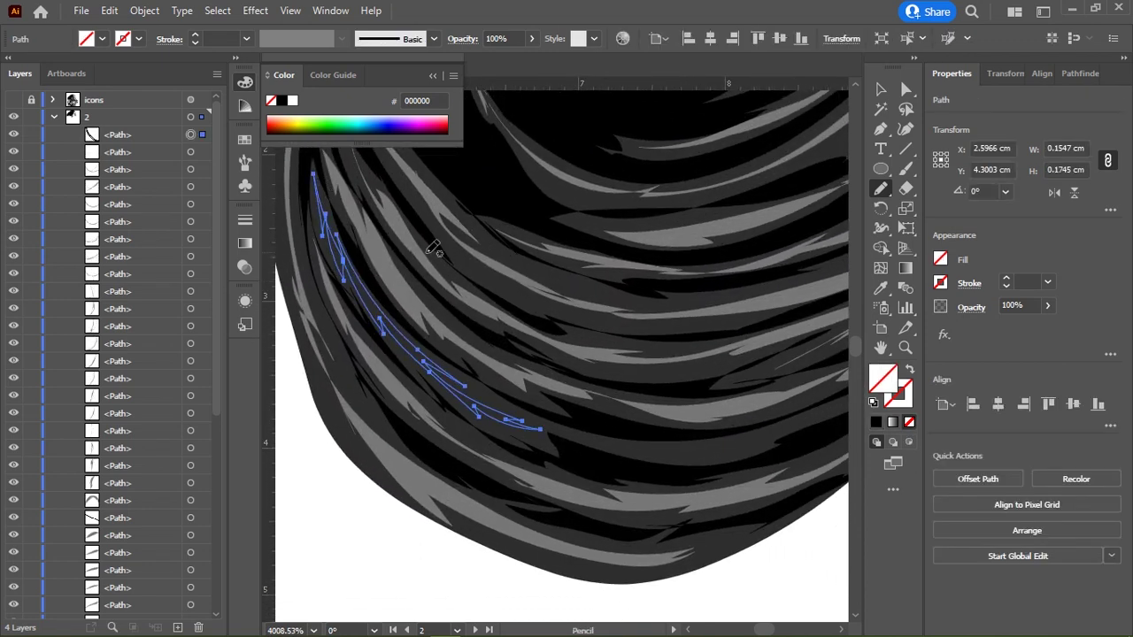
{"action": "left_click_drag", "start_coordinate": [699, 369], "coordinate": [552, 240]}
{"action": "mouse_move", "coordinate": [458, 317]}
{"action": "left_mouse_down"}
{"action": "mouse_move", "coordinate": [546, 324]}
{"action": "mouse_move", "coordinate": [713, 271]}
{"action": "mouse_move", "coordinate": [651, 296]}
{"action": "mouse_move", "coordinate": [569, 306]}
{"action": "left_mouse_up"}
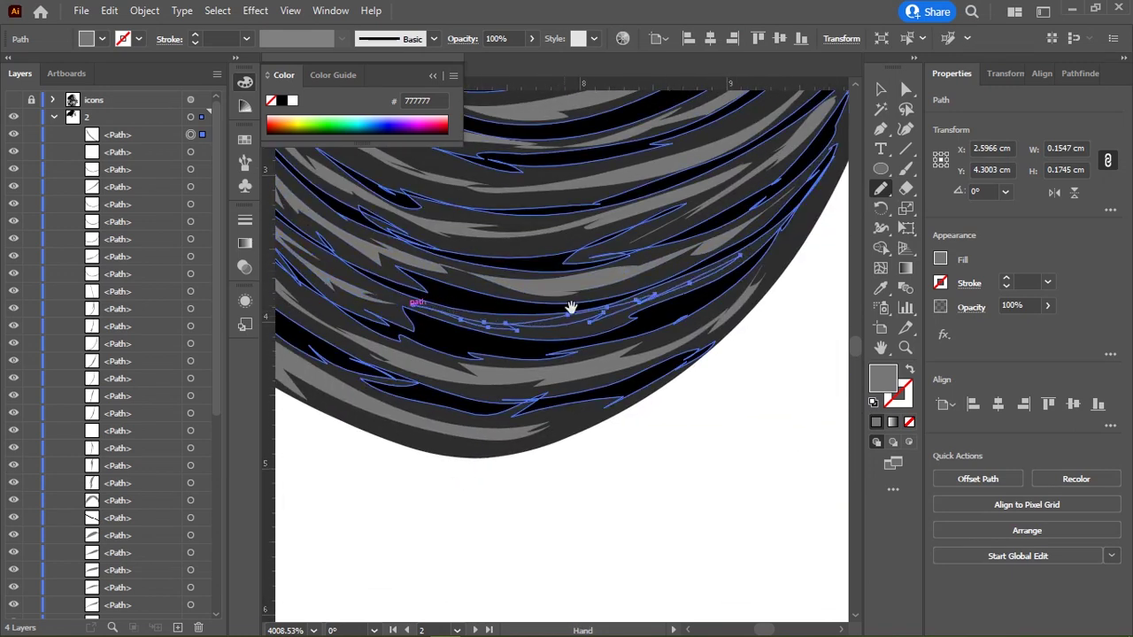
Step: Add two highlight streaks along the earring's right outer edge, then view the whole earring
{"action": "left_click", "coordinate": [569, 306], "text": "ctrl+alt"}
{"action": "left_click", "coordinate": [622, 406], "text": "ctrl+alt"}
{"action": "left_click_drag", "start_coordinate": [558, 253], "coordinate": [561, 242]}
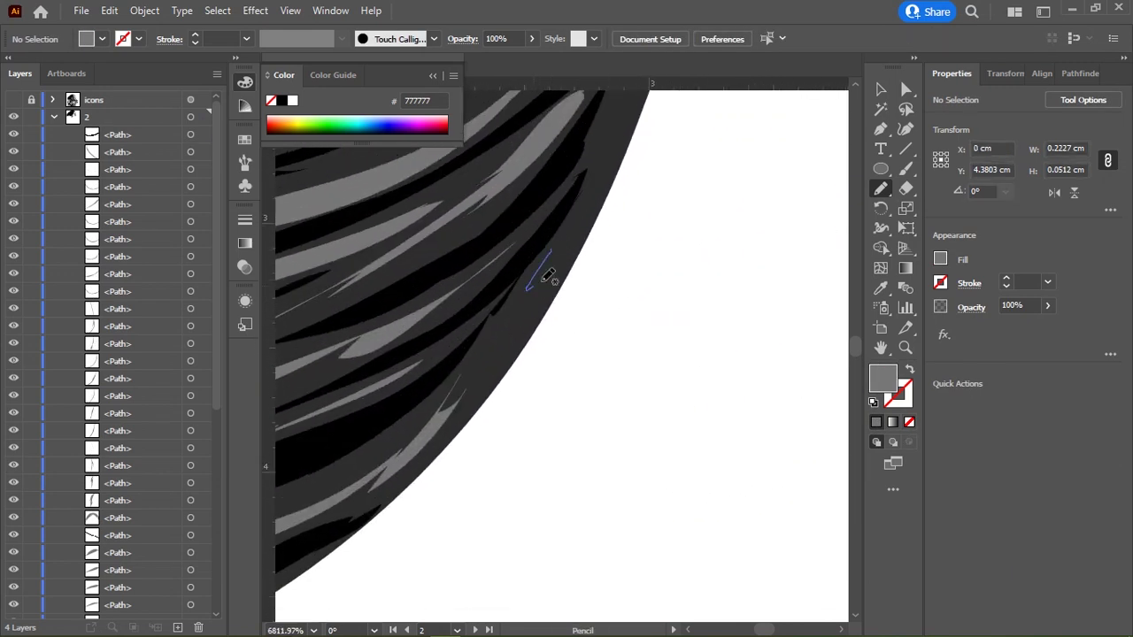
{"action": "scroll", "coordinate": [531, 291], "scroll_direction": "up", "scroll_amount": 5}
{"action": "scroll", "coordinate": [531, 292], "scroll_direction": "right", "scroll_amount": 2}
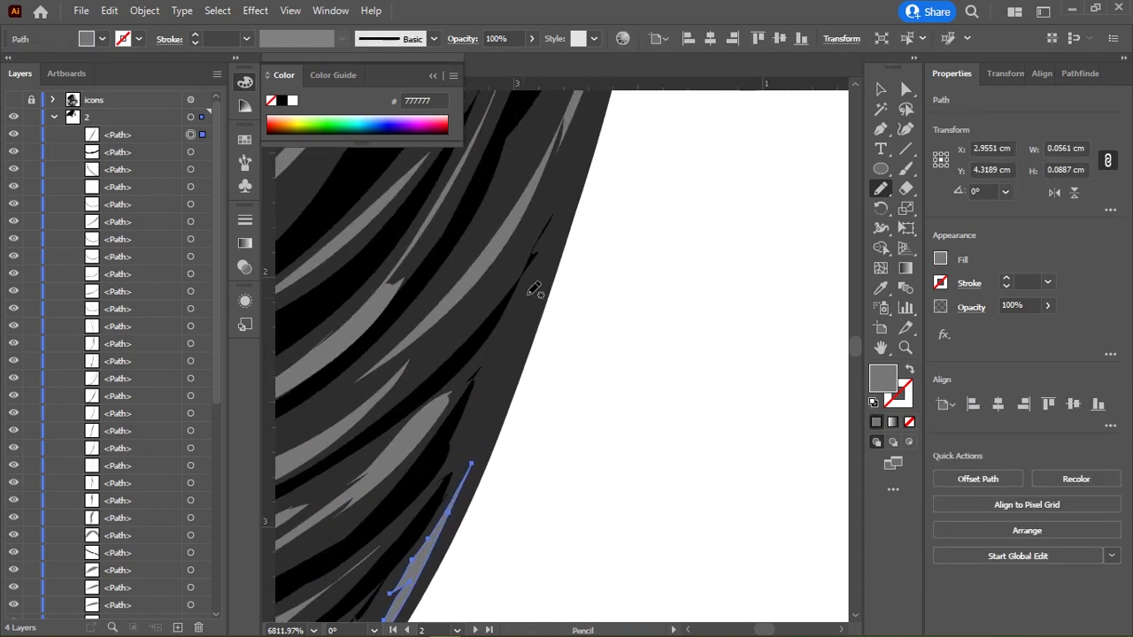
{"action": "mouse_move", "coordinate": [531, 291]}
{"action": "left_mouse_down"}
{"action": "mouse_move", "coordinate": [566, 221]}
{"action": "mouse_move", "coordinate": [779, 402]}
{"action": "left_mouse_up"}
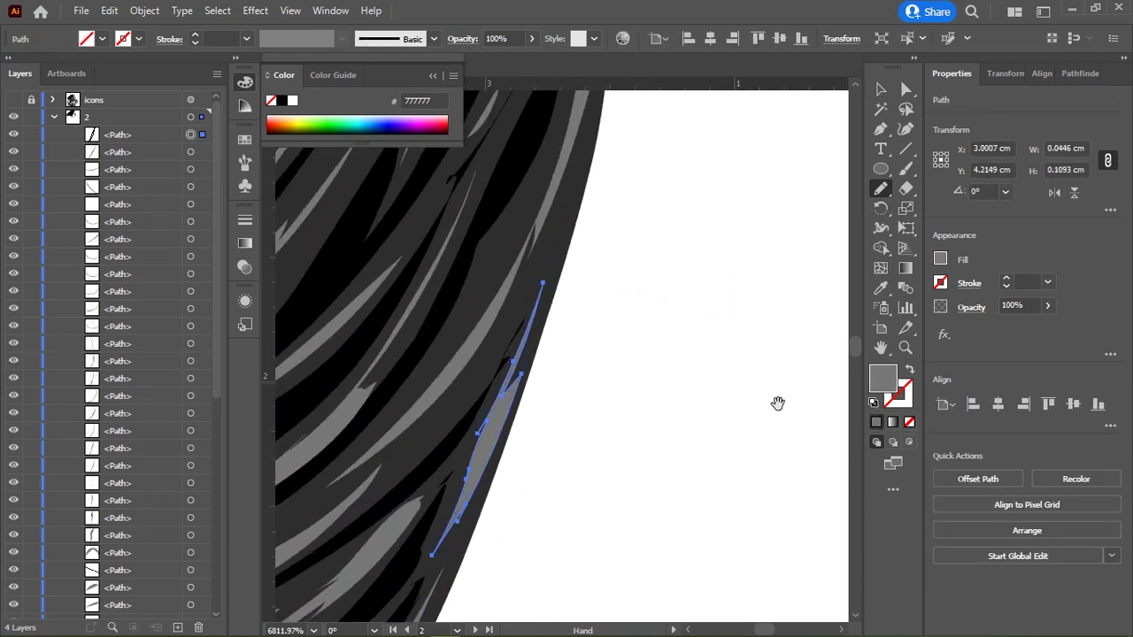
{"action": "left_click", "coordinate": [513, 261], "text": "ctrl+alt"}
{"action": "left_click", "coordinate": [640, 257], "text": "ctrl+alt"}
{"action": "left_click_drag", "start_coordinate": [612, 113], "coordinate": [573, 308]}
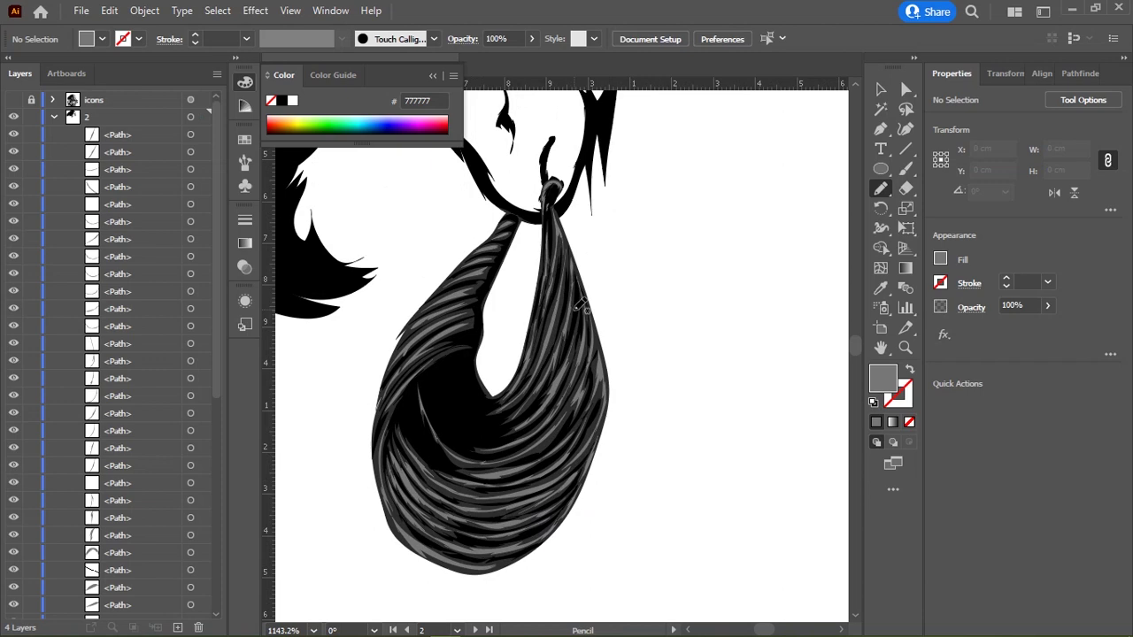
Step: Zoom into the earring knot and draw a shadow shape eyedropped to dark grey 2d2d2d
{"action": "left_click", "coordinate": [519, 291], "text": "ctrl"}
{"action": "left_click", "coordinate": [486, 185], "text": "ctrl"}
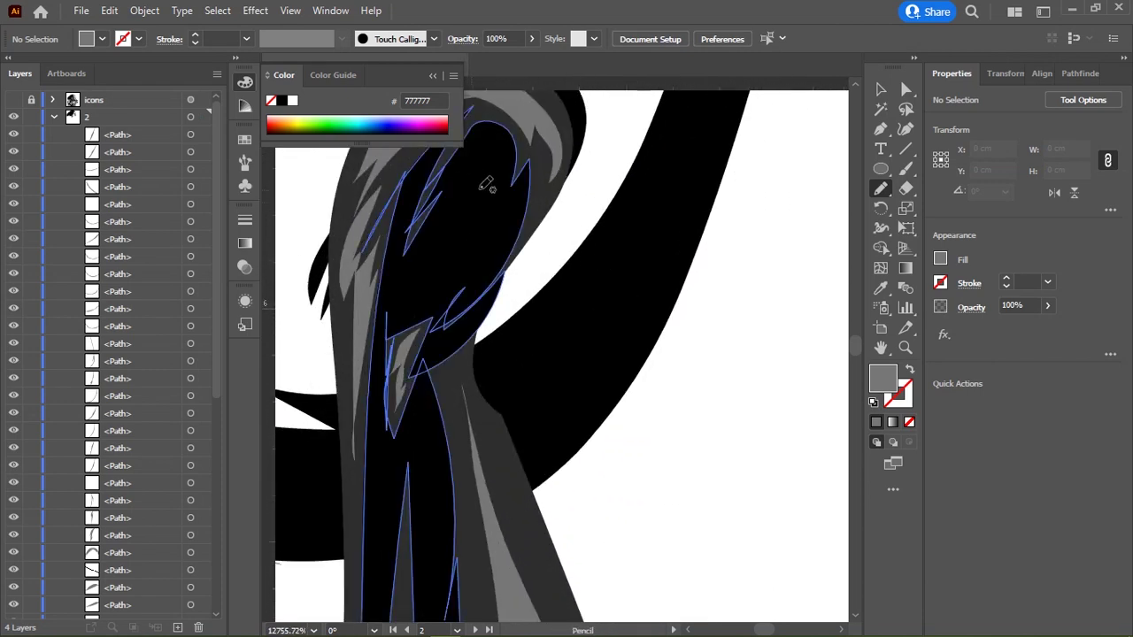
{"action": "mouse_move", "coordinate": [467, 211]}
{"action": "left_mouse_down"}
{"action": "mouse_move", "coordinate": [398, 292]}
{"action": "mouse_move", "coordinate": [435, 298]}
{"action": "mouse_move", "coordinate": [501, 268]}
{"action": "mouse_move", "coordinate": [505, 186]}
{"action": "mouse_move", "coordinate": [478, 146]}
{"action": "left_mouse_up"}
{"action": "key", "text": "i"}
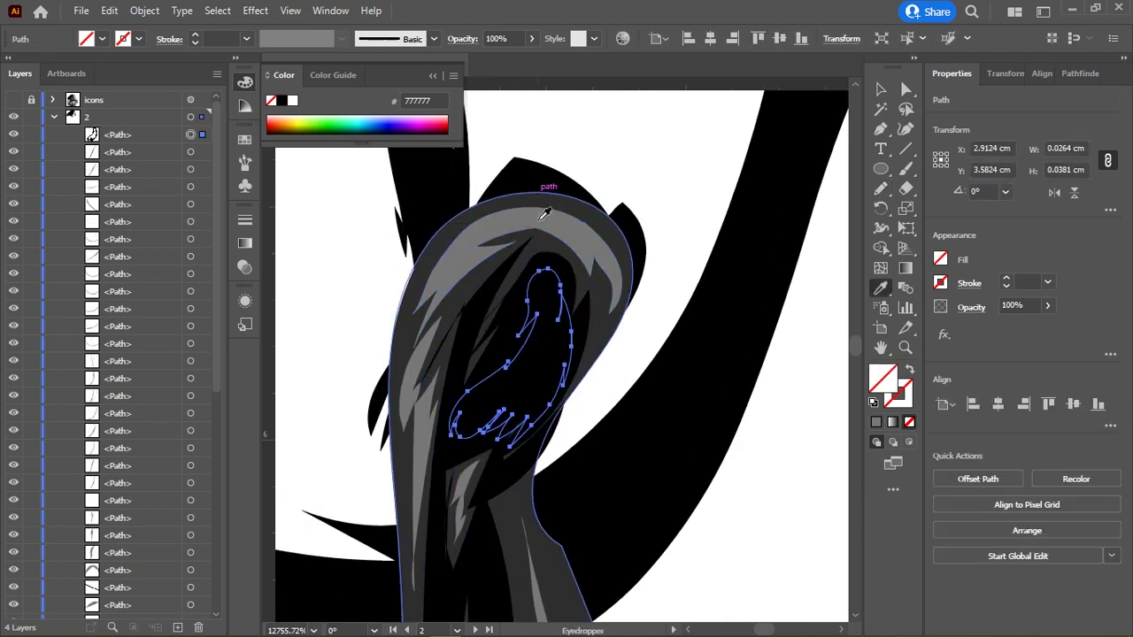
{"action": "left_click", "coordinate": [591, 197]}
{"action": "key", "text": "ctrl+shift+a"}
Step: Draw a highlight shape on the knot and eyedrop it to grey #777777
{"action": "key", "text": "n"}
{"action": "mouse_move", "coordinate": [535, 285]}
{"action": "left_mouse_down"}
{"action": "mouse_move", "coordinate": [547, 358]}
{"action": "mouse_move", "coordinate": [466, 423]}
{"action": "mouse_move", "coordinate": [538, 392]}
{"action": "mouse_move", "coordinate": [566, 321]}
{"action": "mouse_move", "coordinate": [536, 285]}
{"action": "left_mouse_up"}
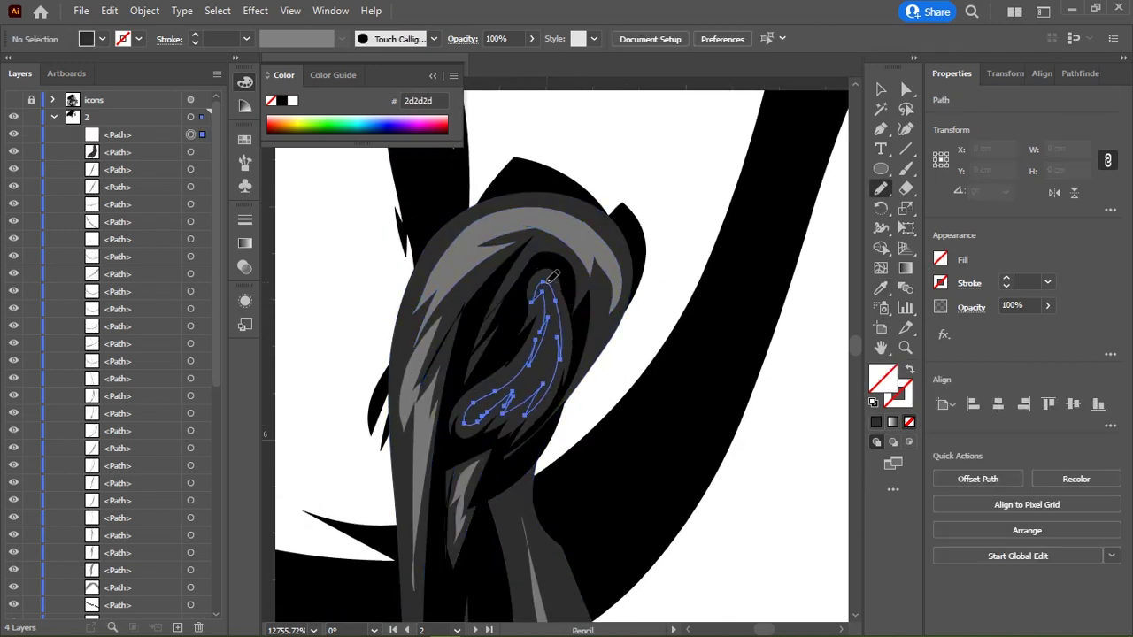
{"action": "key", "text": "i"}
{"action": "left_click", "coordinate": [575, 217]}
{"action": "key", "text": "ctrl+shift+a"}
{"action": "scroll", "coordinate": [620, 225], "scroll_direction": "down", "scroll_amount": 5}
{"action": "scroll", "coordinate": [709, 239], "scroll_direction": "down", "scroll_amount": 4}
{"action": "scroll", "coordinate": [743, 241], "scroll_direction": "down", "scroll_amount": 3}
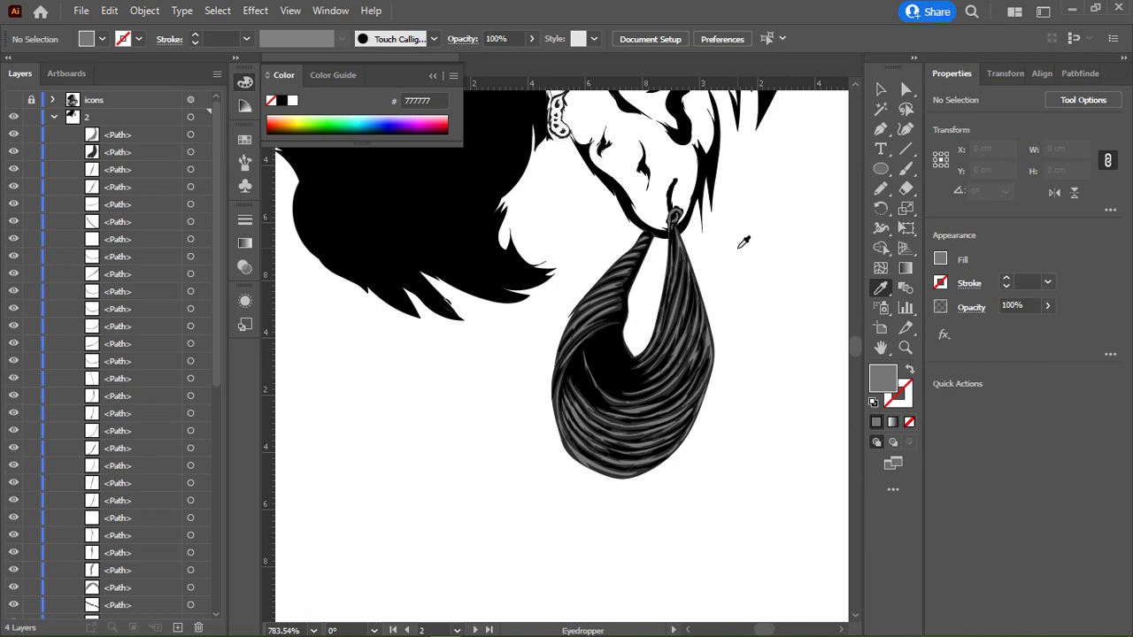
Step: Trace a Pencil shape along the ring's lower edge and eyedrop it to black
{"action": "scroll", "coordinate": [417, 336], "scroll_direction": "up", "scroll_amount": 1}
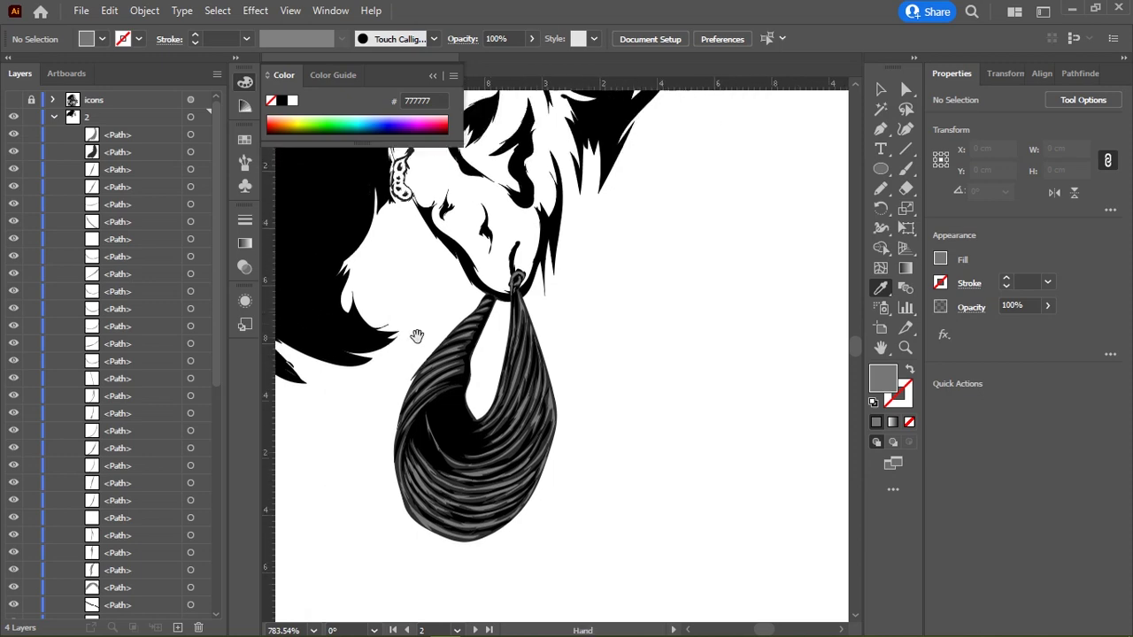
{"action": "scroll", "coordinate": [627, 291], "scroll_direction": "up", "scroll_amount": 4}
{"action": "scroll", "coordinate": [622, 336], "scroll_direction": "up", "scroll_amount": 3}
{"action": "scroll", "coordinate": [587, 356], "scroll_direction": "up", "scroll_amount": 2}
{"action": "scroll", "coordinate": [587, 356], "scroll_direction": "down", "scroll_amount": 1}
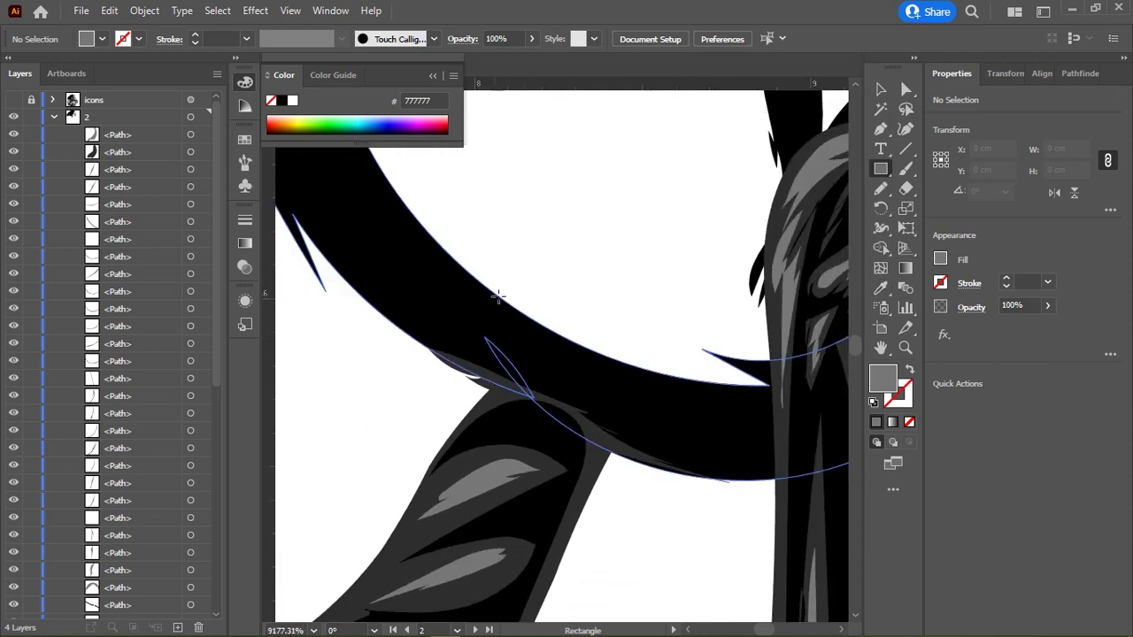
{"action": "key", "text": "n"}
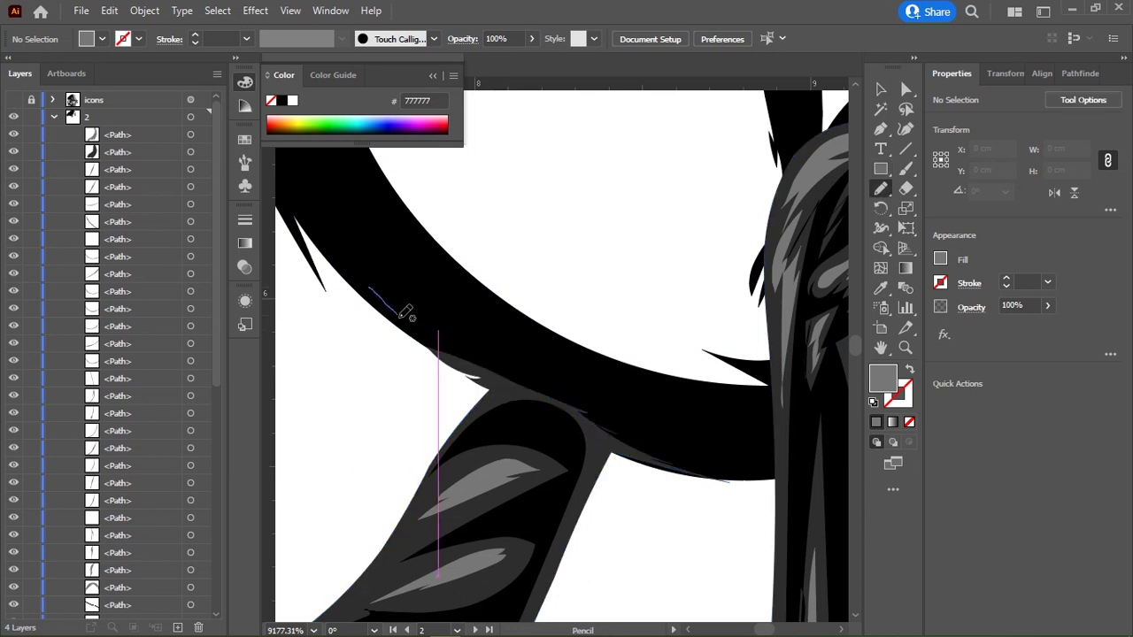
{"action": "left_click_drag", "start_coordinate": [400, 308], "coordinate": [689, 471]}
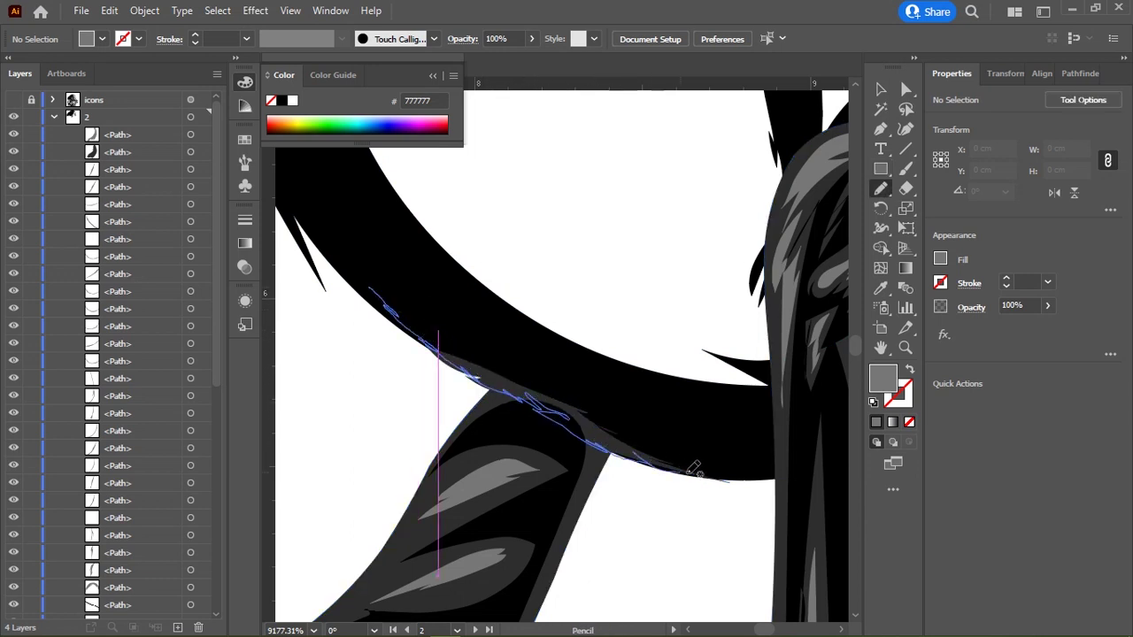
{"action": "left_click_drag", "start_coordinate": [693, 467], "coordinate": [320, 193]}
{"action": "key", "text": "i"}
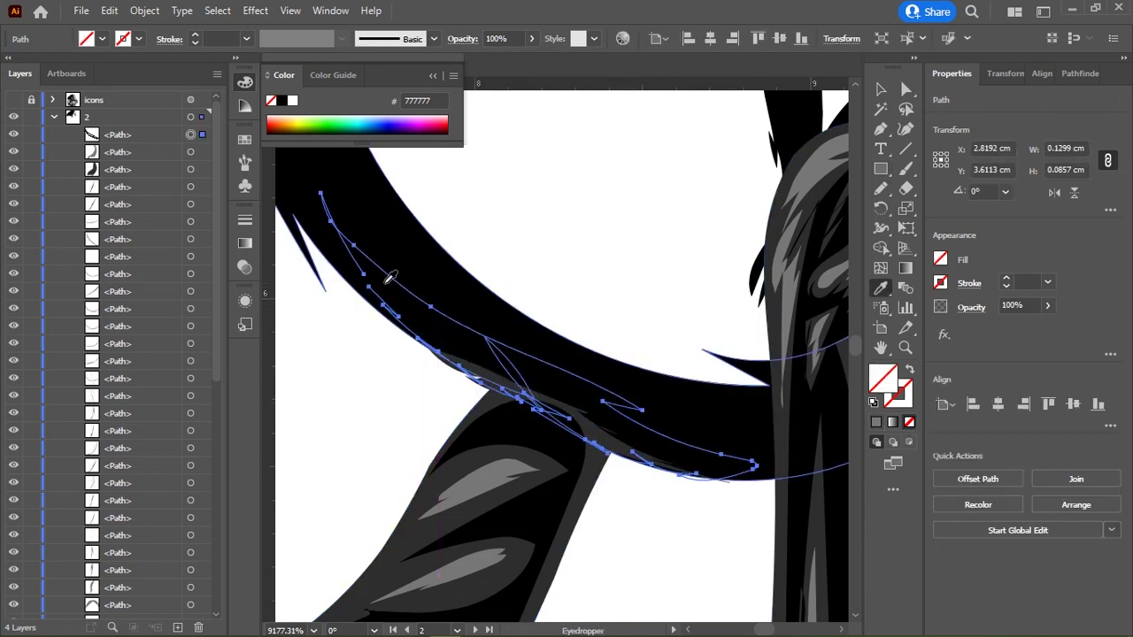
{"action": "left_click", "coordinate": [392, 281]}
{"action": "left_click", "coordinate": [679, 244], "text": "ctrl"}
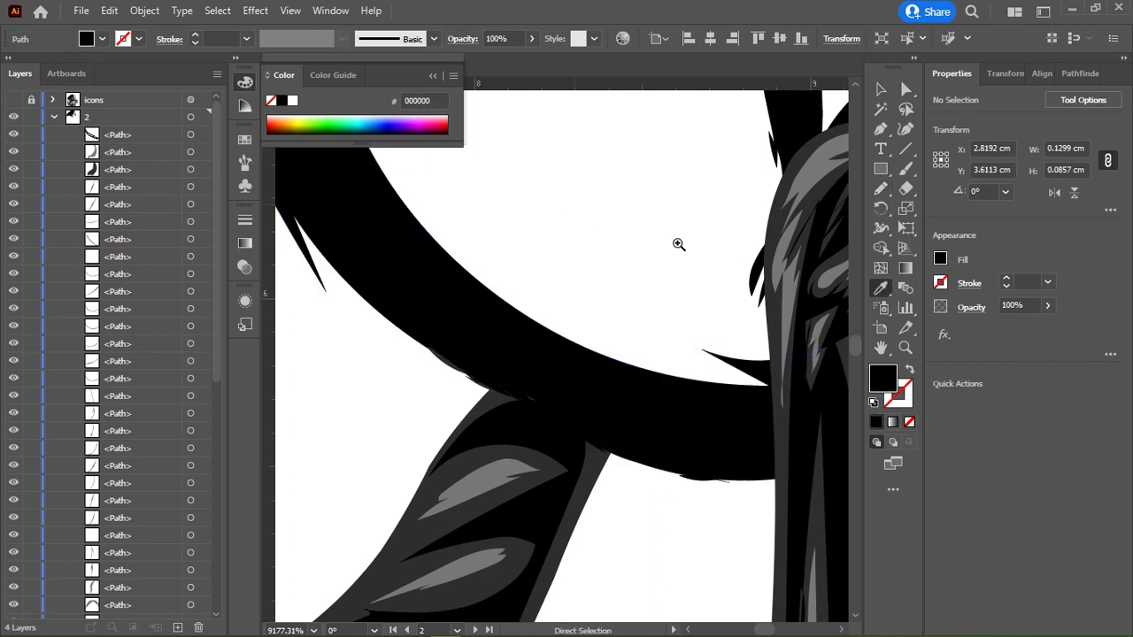
Step: Marquee-select all the earring's paths and group them with Ctrl+G
{"action": "mouse_move", "coordinate": [678, 244]}
{"action": "left_mouse_down"}
{"action": "mouse_move", "coordinate": [620, 232]}
{"action": "mouse_move", "coordinate": [573, 275]}
{"action": "mouse_move", "coordinate": [663, 334]}
{"action": "mouse_move", "coordinate": [617, 329]}
{"action": "left_mouse_up"}
{"action": "key", "text": "v"}
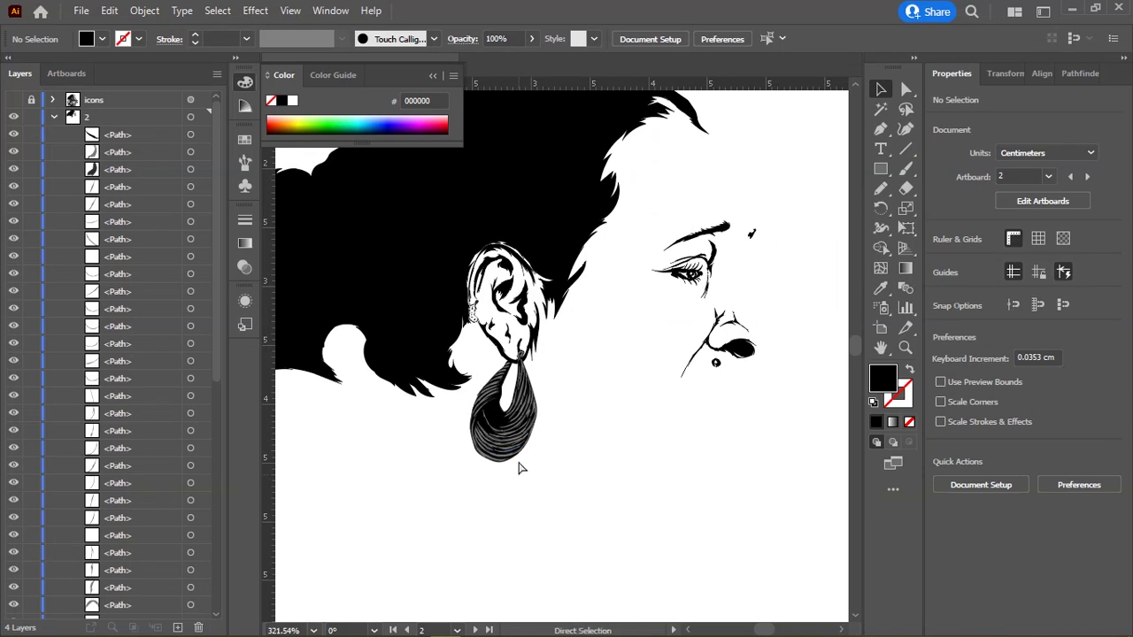
{"action": "mouse_move", "coordinate": [521, 469]}
{"action": "left_mouse_down"}
{"action": "mouse_move", "coordinate": [628, 367]}
{"action": "mouse_move", "coordinate": [526, 383]}
{"action": "left_mouse_up"}
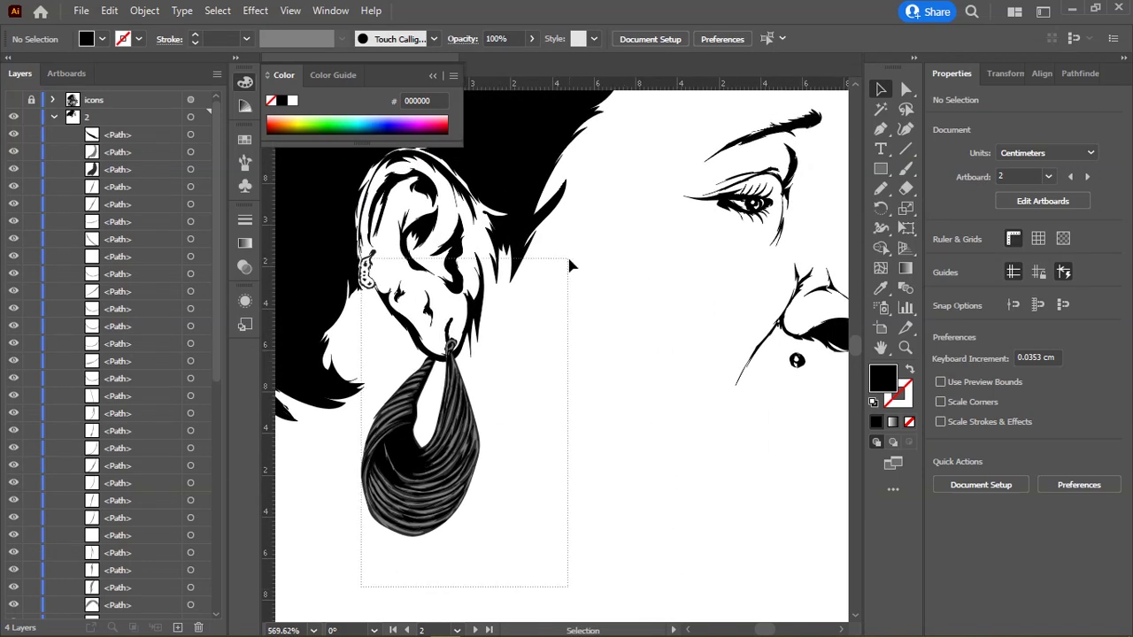
{"action": "left_click_drag", "start_coordinate": [400, 542], "coordinate": [567, 257]}
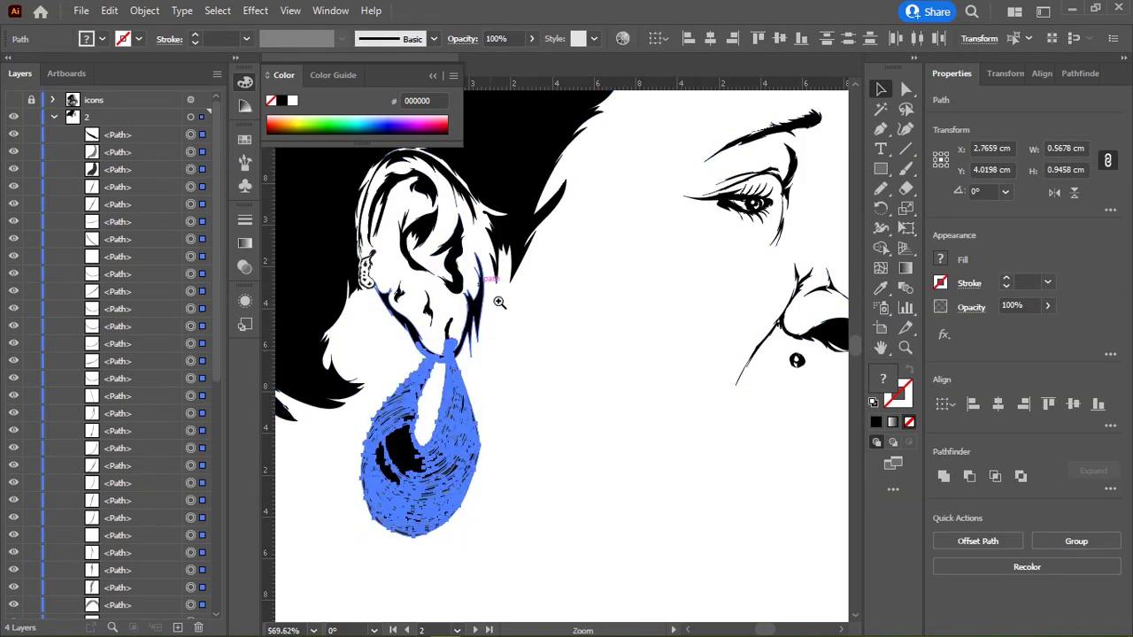
{"action": "left_click_drag", "start_coordinate": [361, 447], "coordinate": [671, 289]}
{"action": "key", "text": "ctrl+g"}
Step: Hide and lock the face-and-hand <Path>, move it below the <Group>, and show the images layer
{"action": "left_click_drag", "start_coordinate": [665, 227], "coordinate": [588, 302]}
{"action": "key", "text": "ctrl+shift+a"}
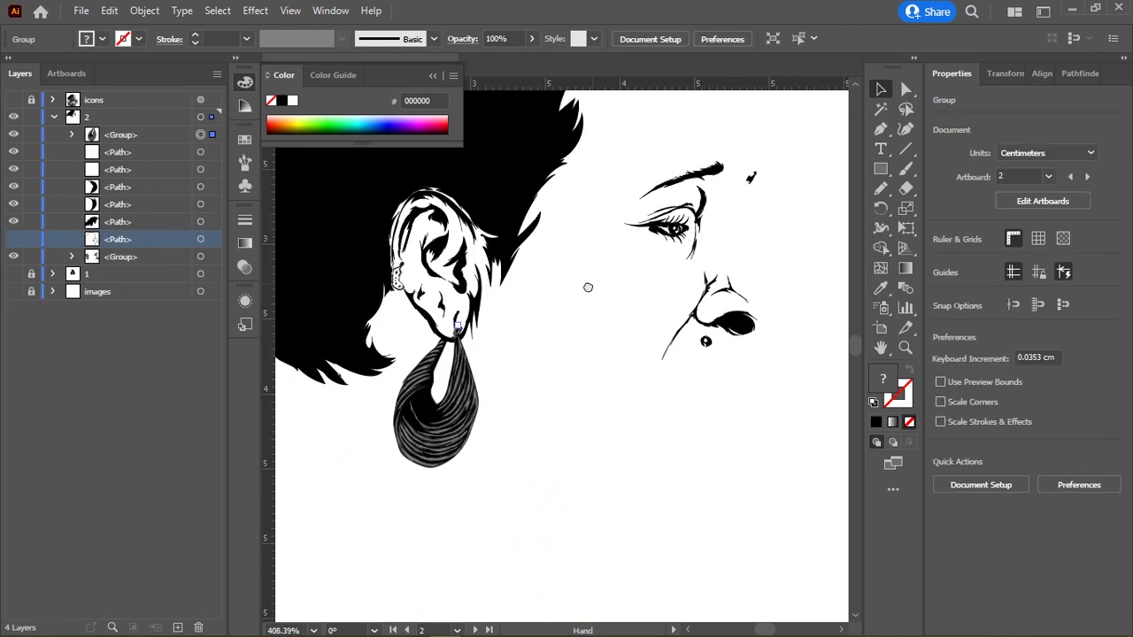
{"action": "scroll", "coordinate": [588, 302], "scroll_direction": "down", "scroll_amount": 3}
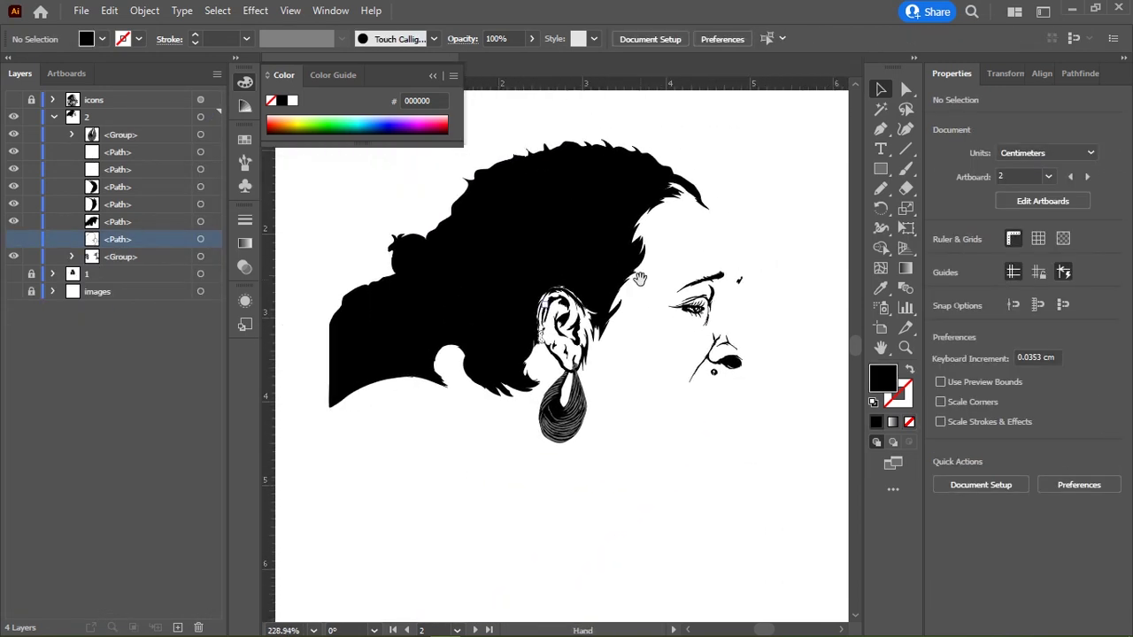
{"action": "left_click", "coordinate": [15, 240]}
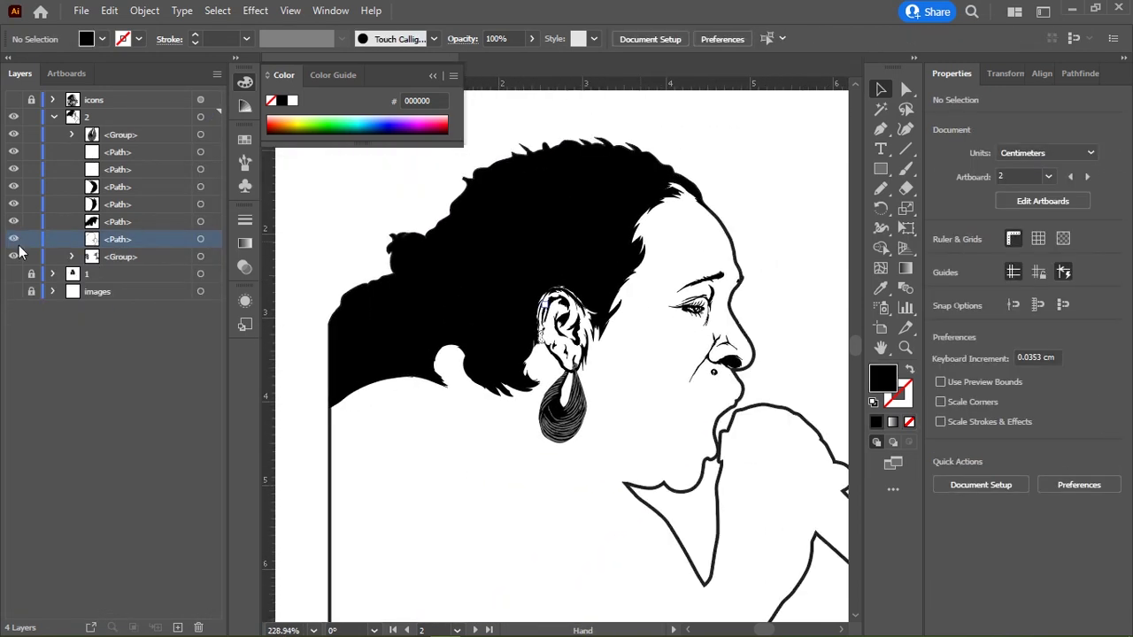
{"action": "scroll", "coordinate": [443, 461], "scroll_direction": "down", "scroll_amount": 3}
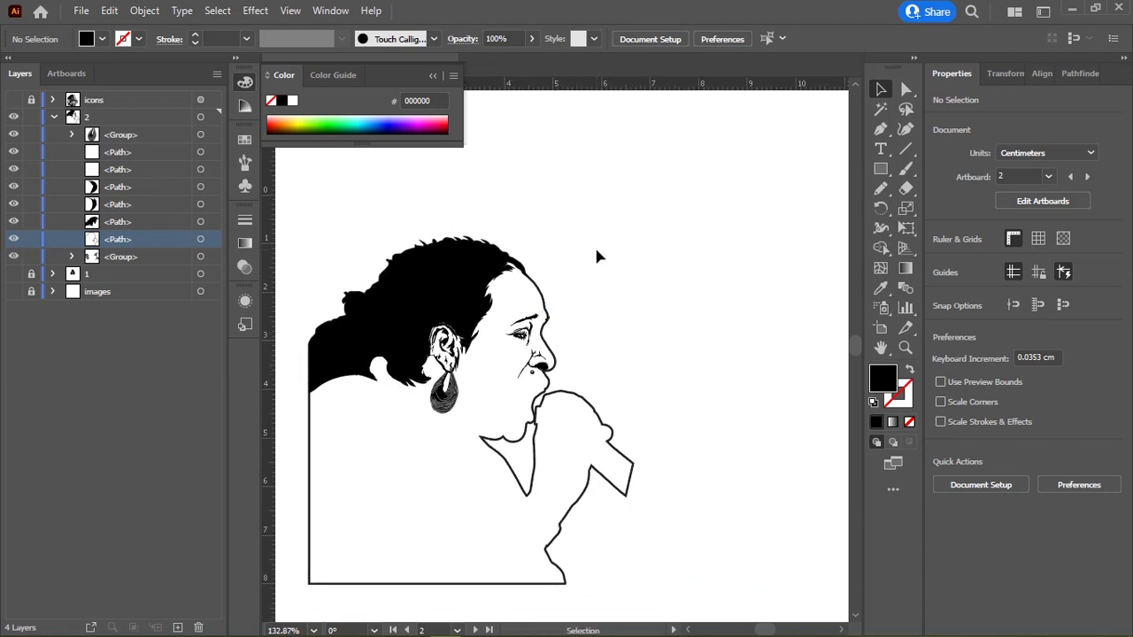
{"action": "left_click", "coordinate": [13, 240]}
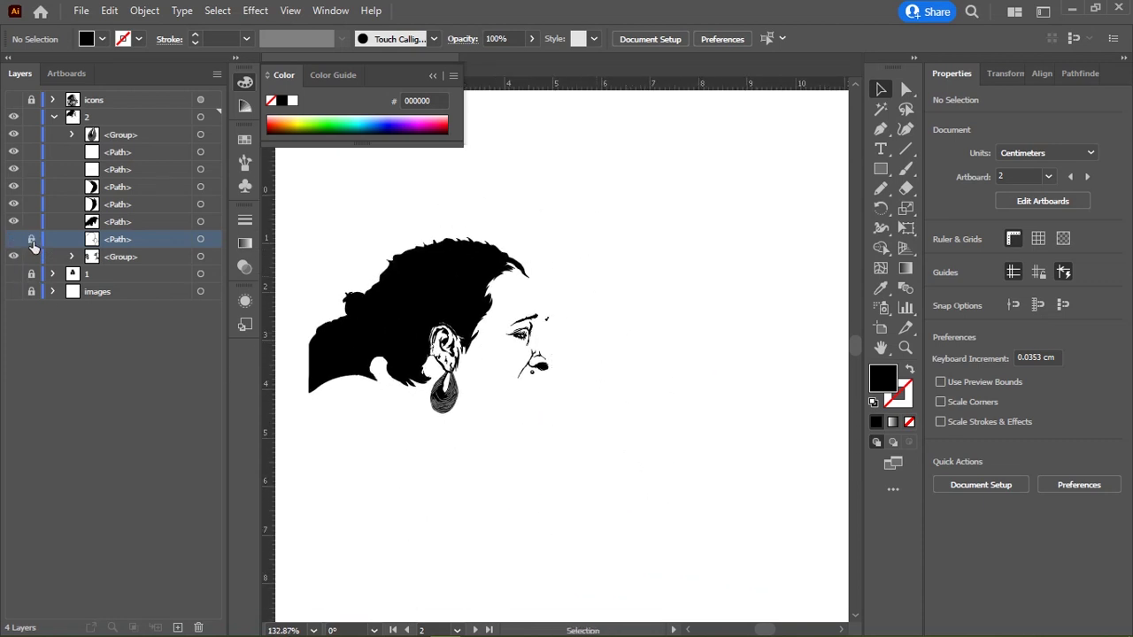
{"action": "left_click_drag", "start_coordinate": [117, 240], "coordinate": [116, 266]}
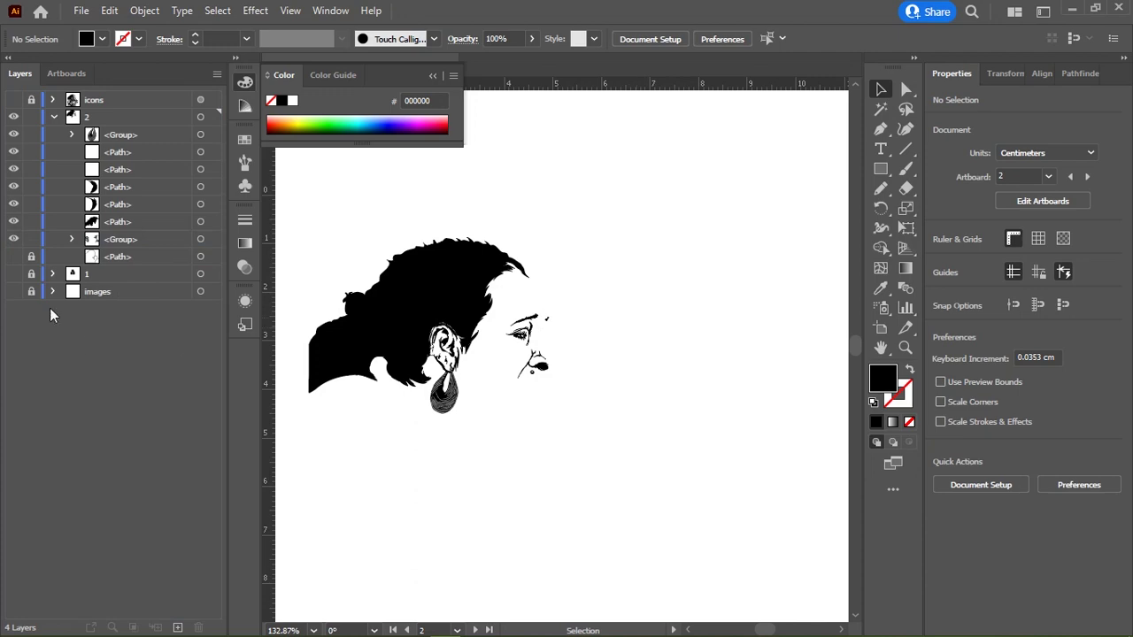
{"action": "left_click", "coordinate": [13, 292]}
Step: Move the photo layer up the stack and hide the ink artwork layer
{"action": "left_click_drag", "start_coordinate": [97, 291], "coordinate": [97, 271]}
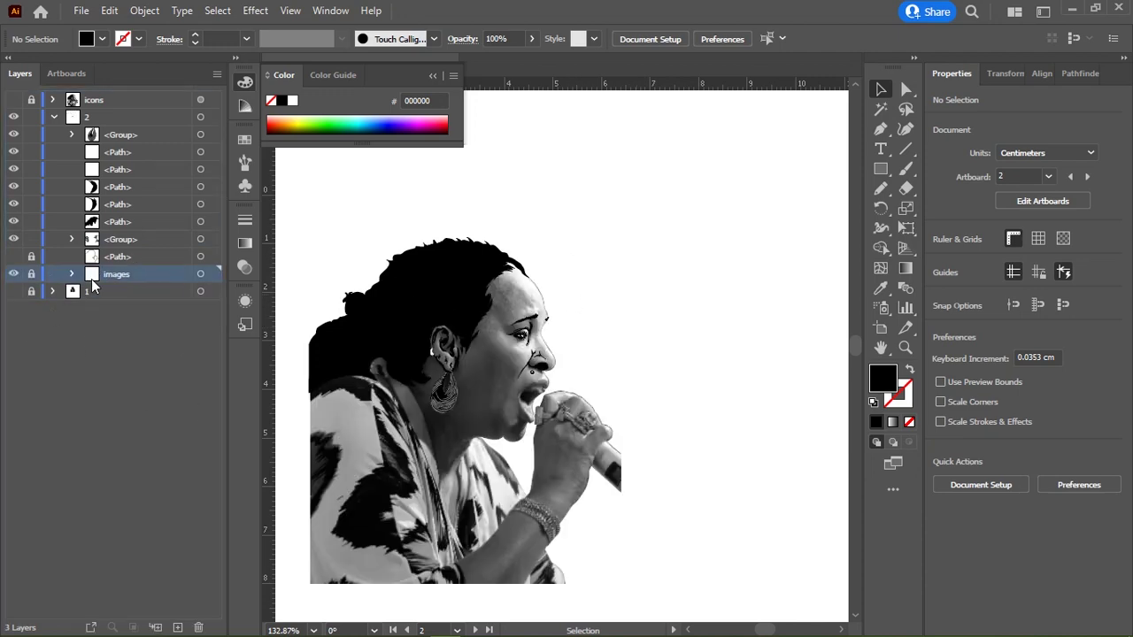
{"action": "scroll", "coordinate": [519, 379], "scroll_direction": "up", "scroll_amount": 3}
{"action": "scroll", "coordinate": [519, 379], "scroll_direction": "up", "scroll_amount": 2}
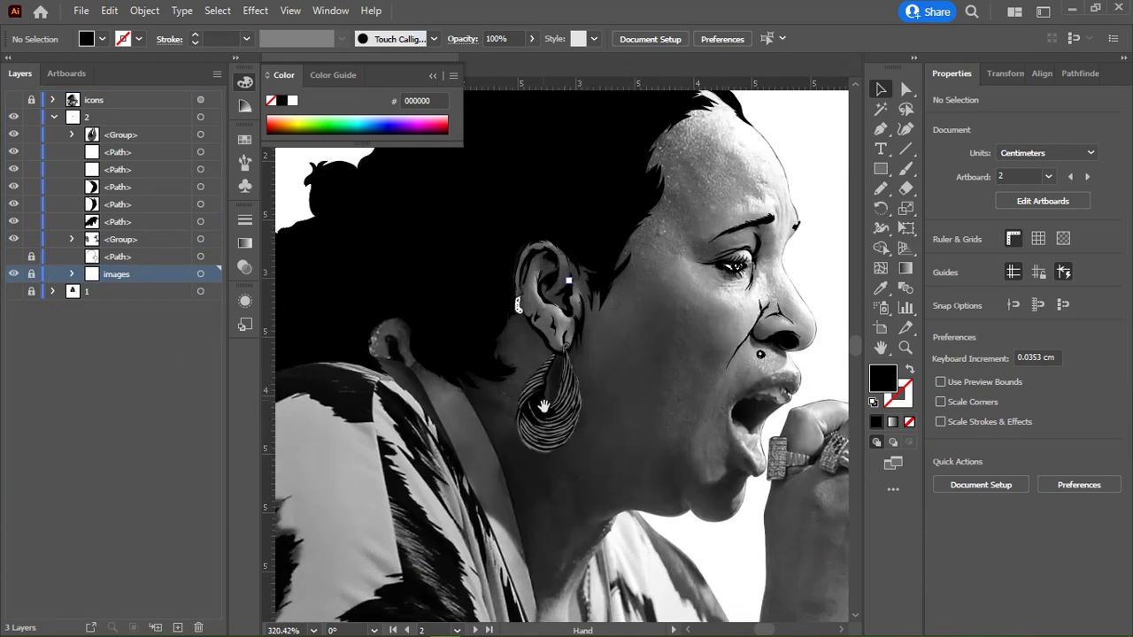
{"action": "left_click_drag", "start_coordinate": [522, 535], "coordinate": [587, 382]}
{"action": "left_click_drag", "start_coordinate": [478, 255], "coordinate": [550, 383]}
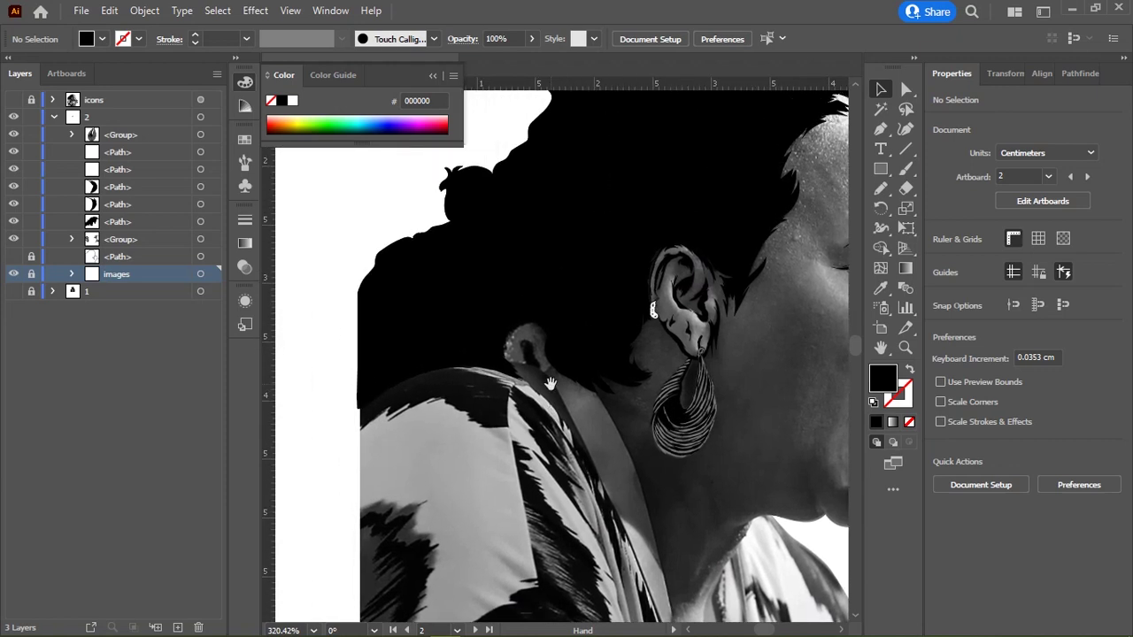
{"action": "left_click", "coordinate": [14, 117]}
Step: Place the images layer between layer 2 and layer 1 and fit the whole photo in view
{"action": "mouse_move", "coordinate": [85, 275]}
{"action": "left_mouse_down"}
{"action": "mouse_move", "coordinate": [89, 111]}
{"action": "mouse_move", "coordinate": [29, 133]}
{"action": "left_mouse_up"}
{"action": "left_click", "coordinate": [53, 135]}
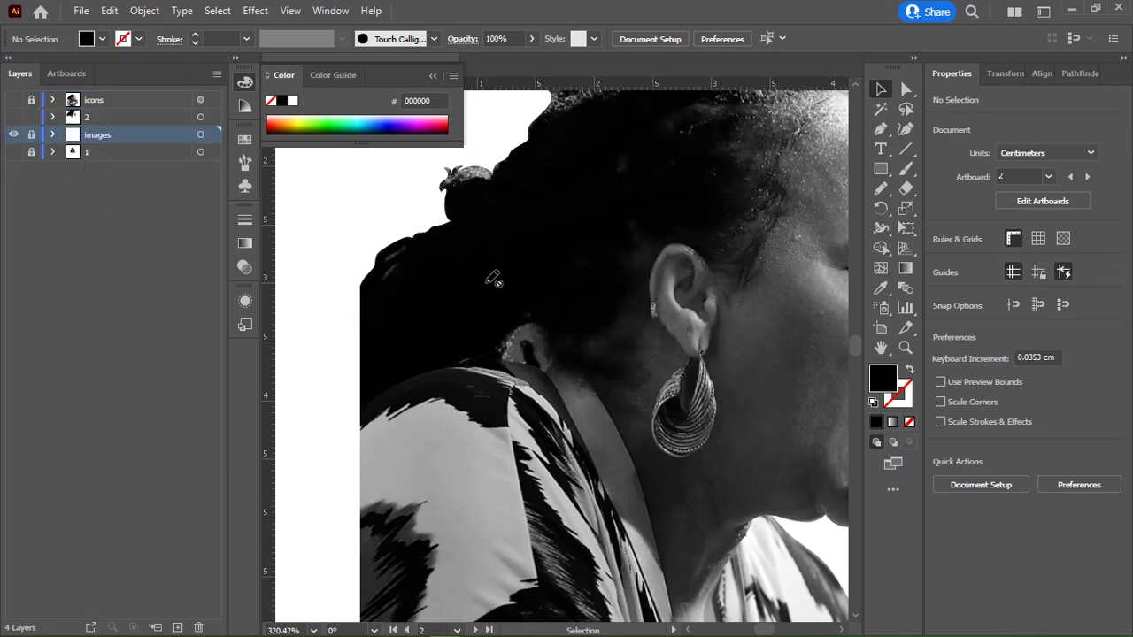
{"action": "scroll", "coordinate": [493, 280], "scroll_direction": "down", "scroll_amount": 3}
{"action": "scroll", "coordinate": [472, 261], "scroll_direction": "down", "scroll_amount": 3}
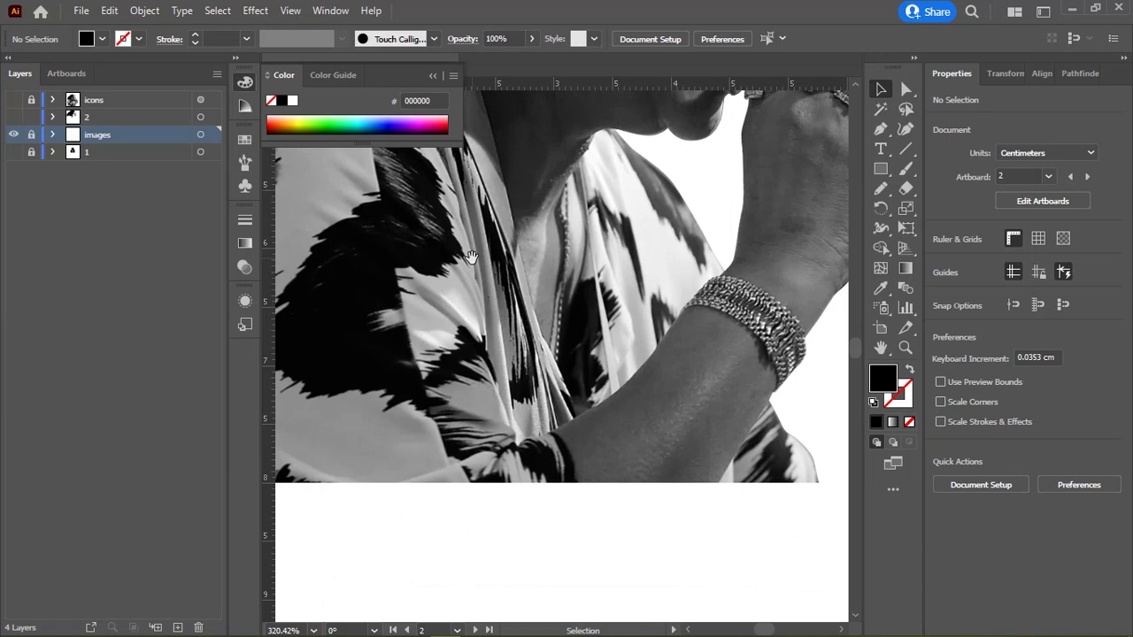
{"action": "scroll", "coordinate": [472, 256], "scroll_direction": "up", "scroll_amount": 3}
{"action": "scroll", "coordinate": [543, 314], "scroll_direction": "down", "scroll_amount": 2}
{"action": "scroll", "coordinate": [531, 372], "scroll_direction": "down", "scroll_amount": 2}
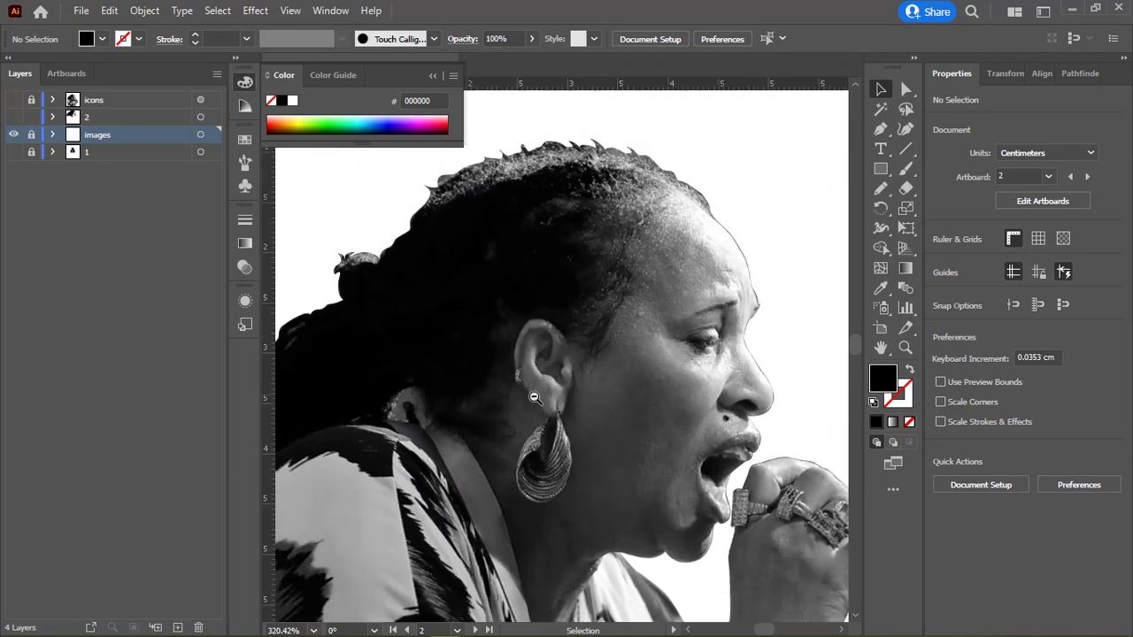
{"action": "scroll", "coordinate": [564, 375], "scroll_direction": "down", "scroll_amount": 1}
{"action": "scroll", "coordinate": [564, 375], "scroll_direction": "down", "scroll_amount": 1}
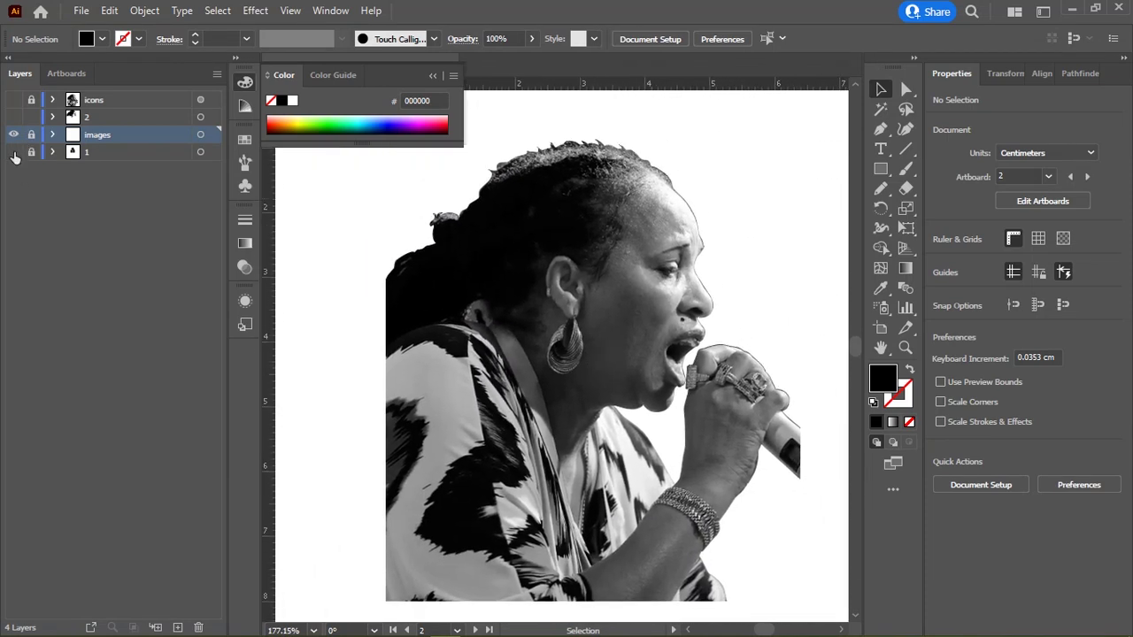
Step: Toggle layer 1's visibility on and off while checking the view
{"action": "left_click", "coordinate": [14, 151]}
{"action": "scroll", "coordinate": [579, 416], "scroll_direction": "left", "scroll_amount": 10}
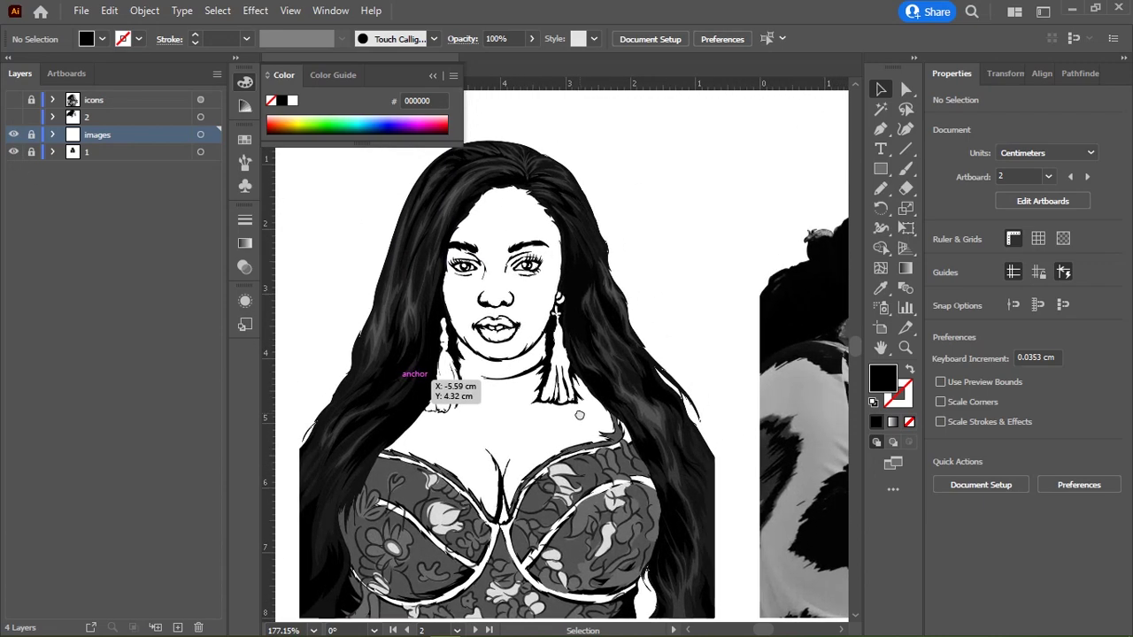
{"action": "scroll", "coordinate": [579, 416], "scroll_direction": "up", "scroll_amount": 3}
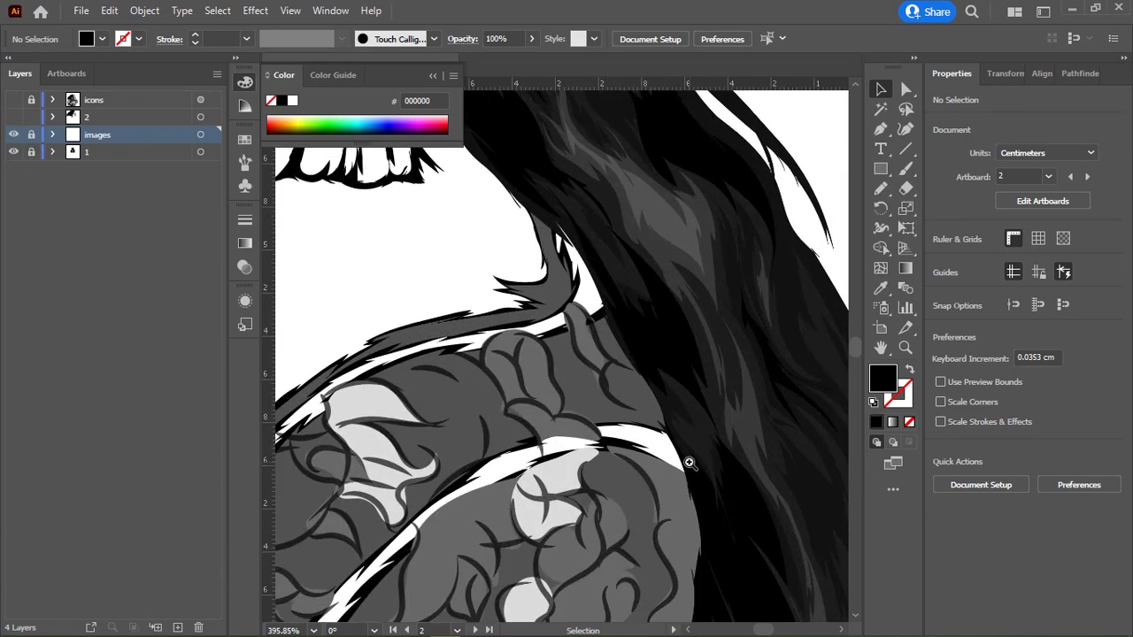
{"action": "scroll", "coordinate": [688, 463], "scroll_direction": "down", "scroll_amount": 4}
{"action": "scroll", "coordinate": [586, 354], "scroll_direction": "up", "scroll_amount": 1}
{"action": "scroll", "coordinate": [585, 354], "scroll_direction": "right", "scroll_amount": 3}
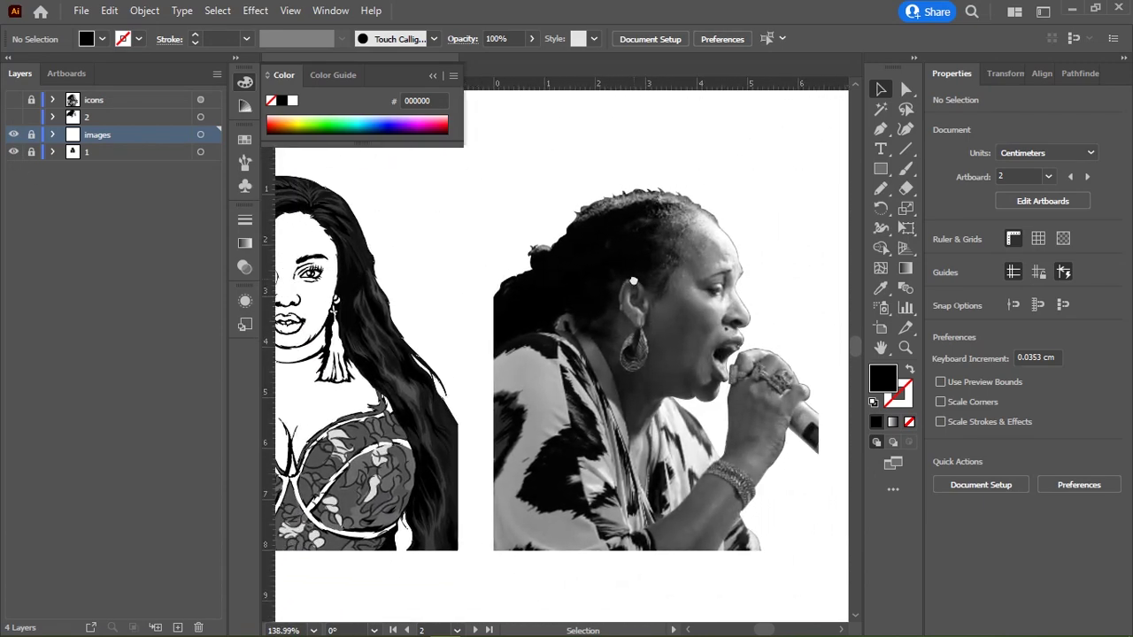
{"action": "scroll", "coordinate": [636, 299], "scroll_direction": "up", "scroll_amount": 3}
{"action": "scroll", "coordinate": [635, 299], "scroll_direction": "down", "scroll_amount": 2}
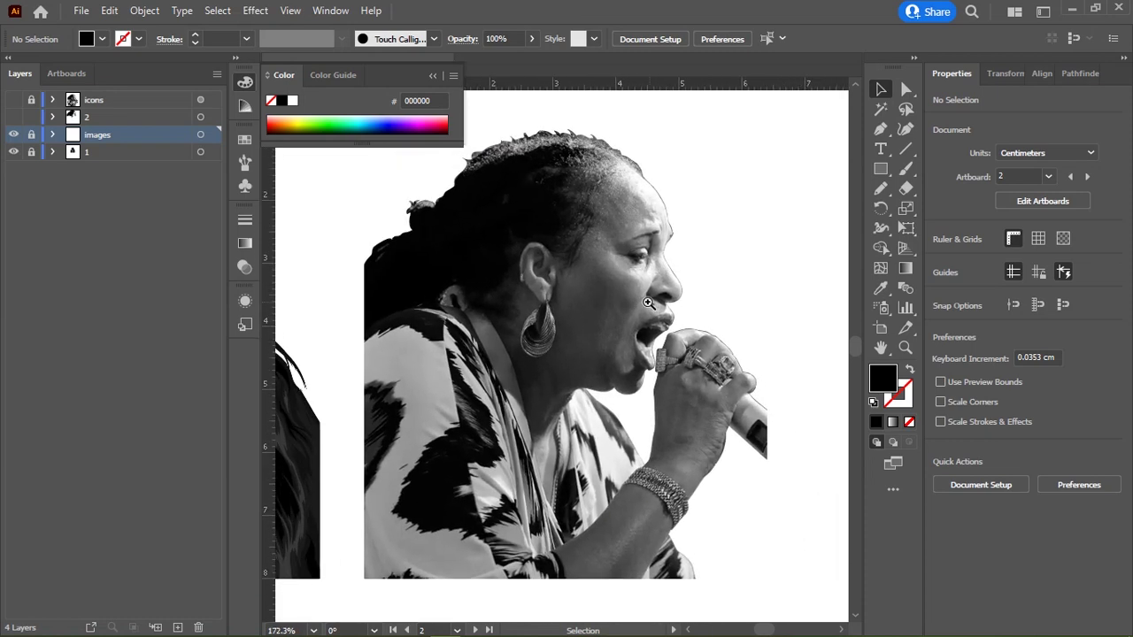
{"action": "left_click", "coordinate": [13, 152]}
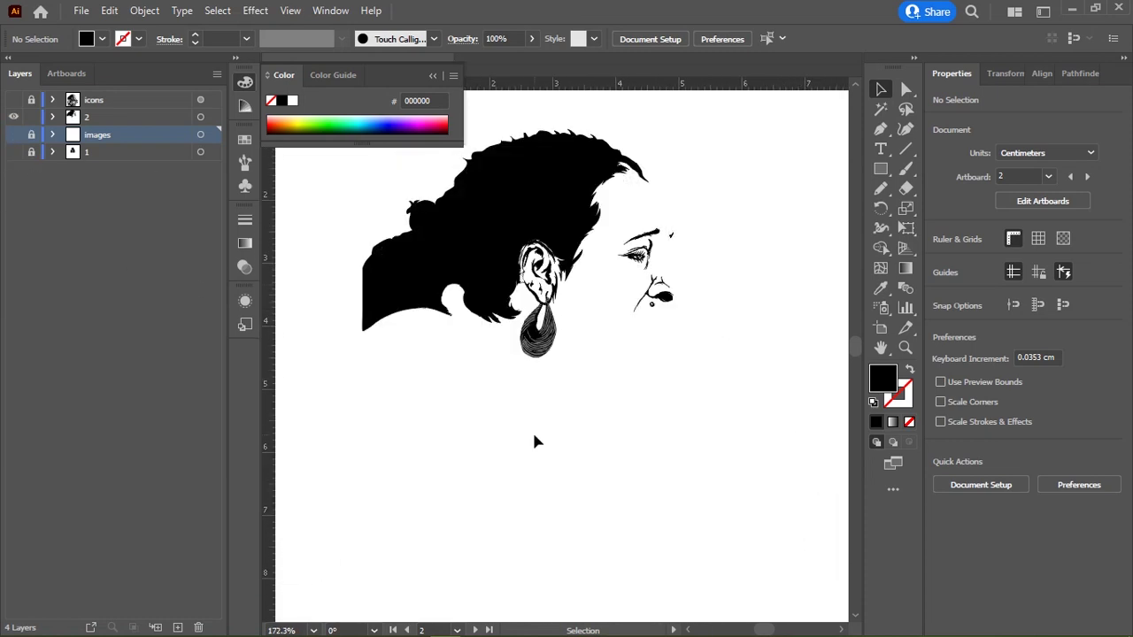
Step: Close the Color panel and turn on the icons and layer 2 so the ink shows over the photo
{"action": "key", "text": "v"}
{"action": "left_click", "coordinate": [336, 108]}
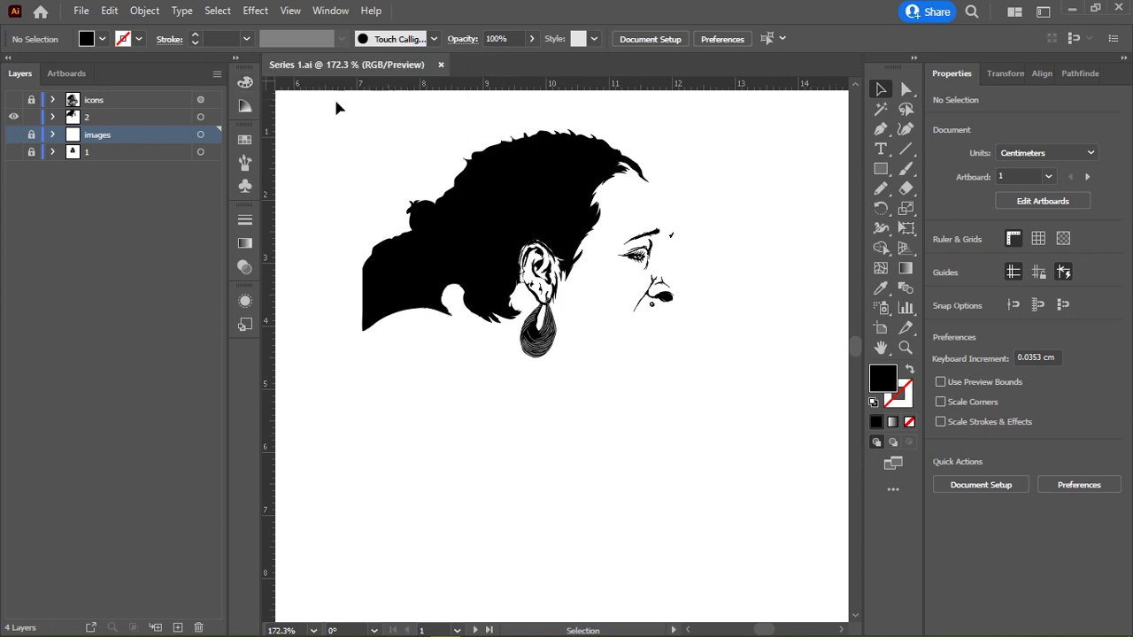
{"action": "left_click", "coordinate": [14, 99]}
{"action": "left_click", "coordinate": [13, 100]}
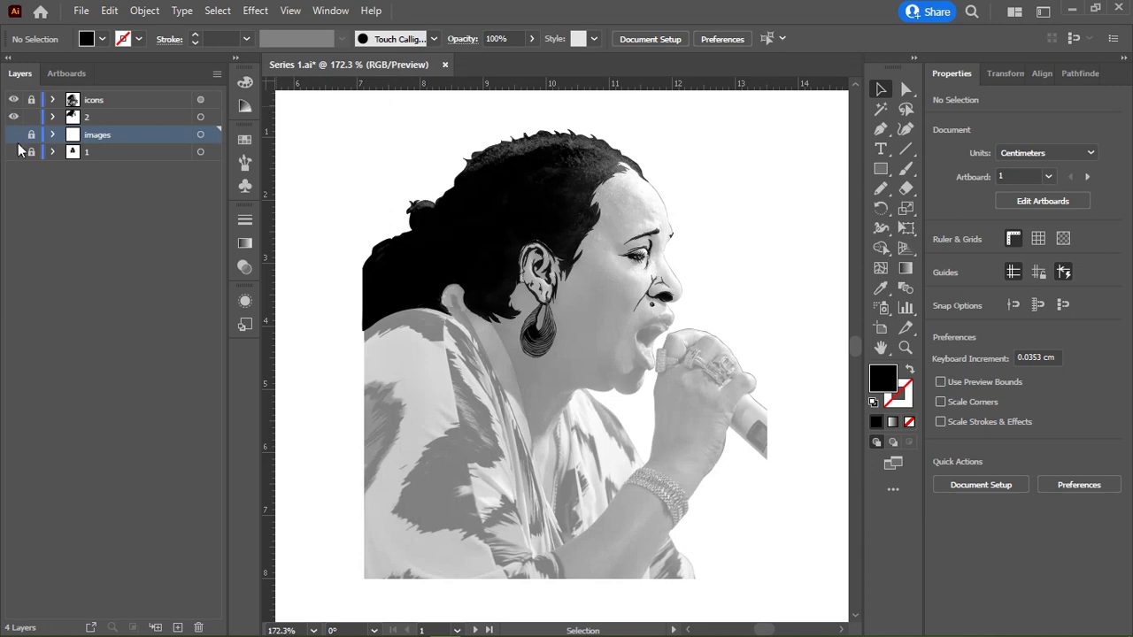
{"action": "left_click", "coordinate": [13, 151]}
{"action": "scroll", "coordinate": [599, 297], "scroll_direction": "up", "scroll_amount": 5}
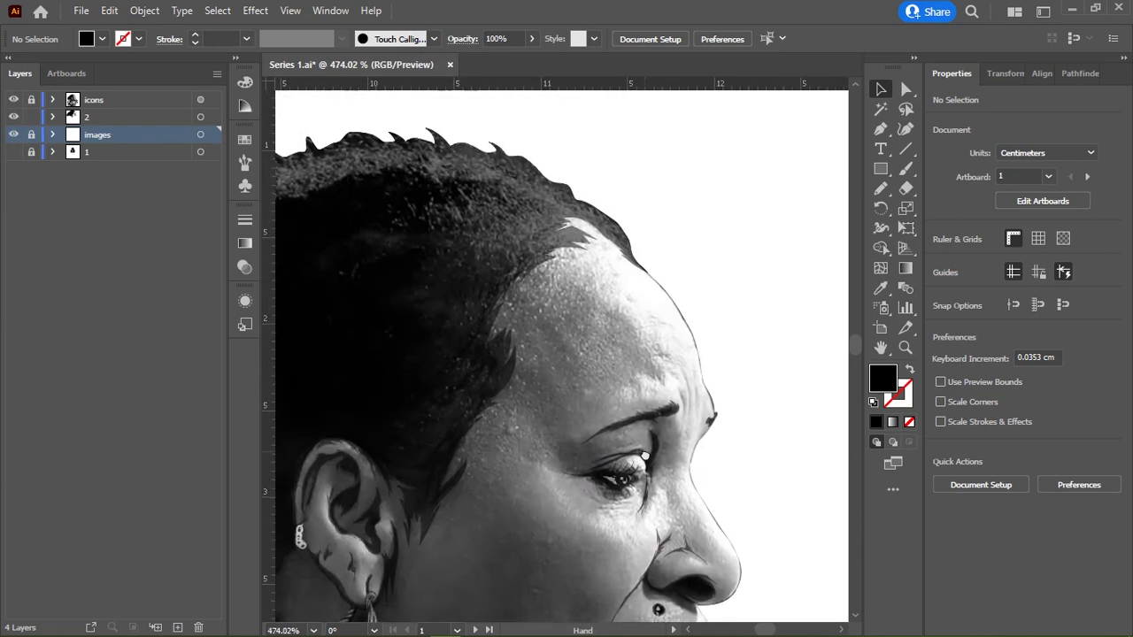
Step: Trace black outlines around the first ring and the square-stone ring, keeping them unfilled
{"action": "left_click_drag", "start_coordinate": [718, 582], "coordinate": [589, 343]}
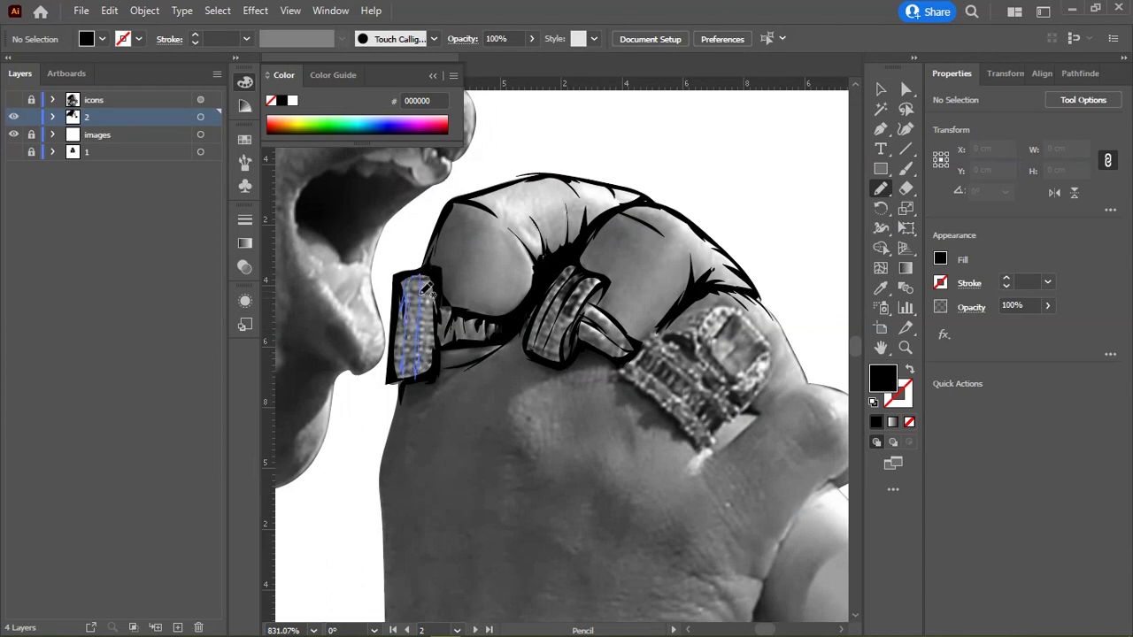
{"action": "left_click_drag", "start_coordinate": [426, 270], "coordinate": [425, 274]}
{"action": "mouse_move", "coordinate": [667, 358]}
{"action": "left_mouse_down"}
{"action": "mouse_move", "coordinate": [642, 244]}
{"action": "mouse_move", "coordinate": [571, 300]}
{"action": "mouse_move", "coordinate": [601, 388]}
{"action": "left_mouse_up"}
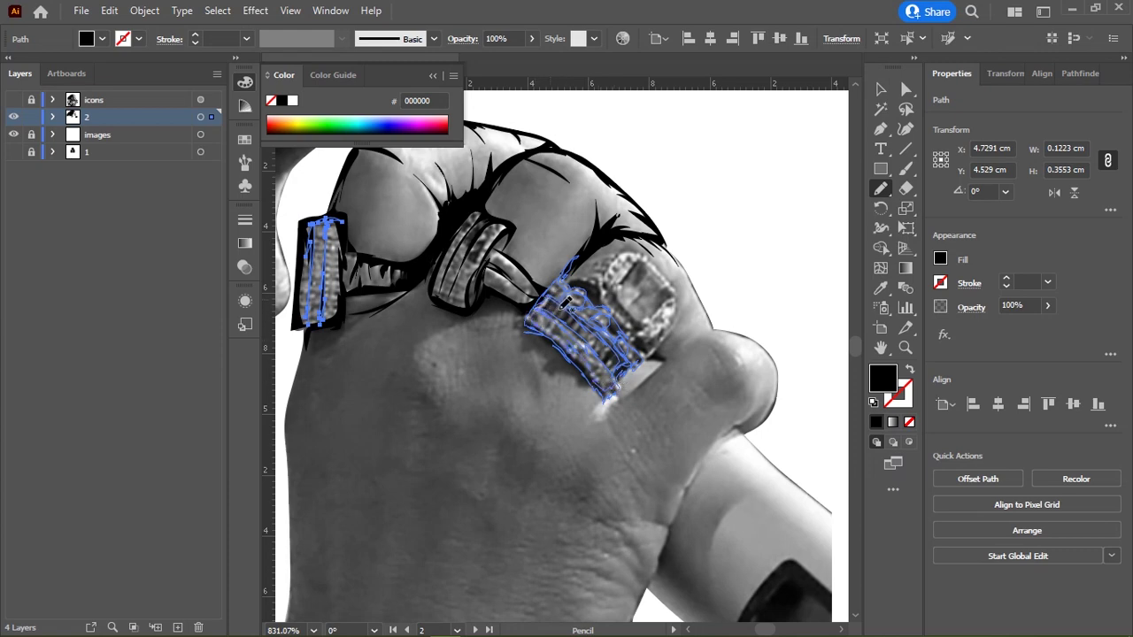
{"action": "left_click", "coordinate": [581, 254]}
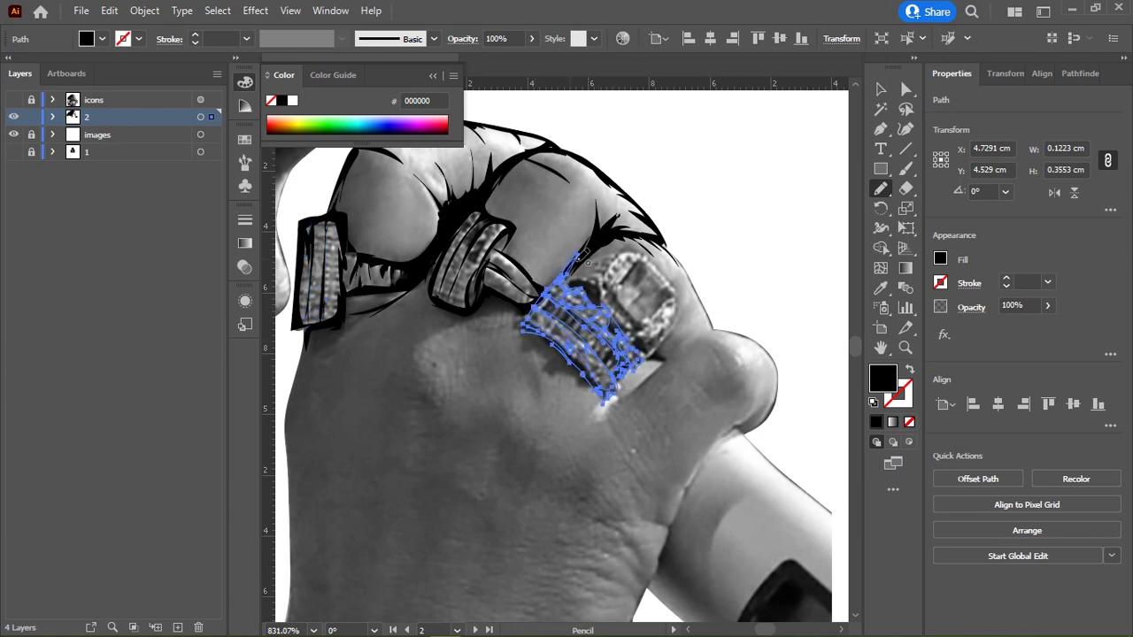
{"action": "left_click", "coordinate": [721, 266], "text": "ctrl"}
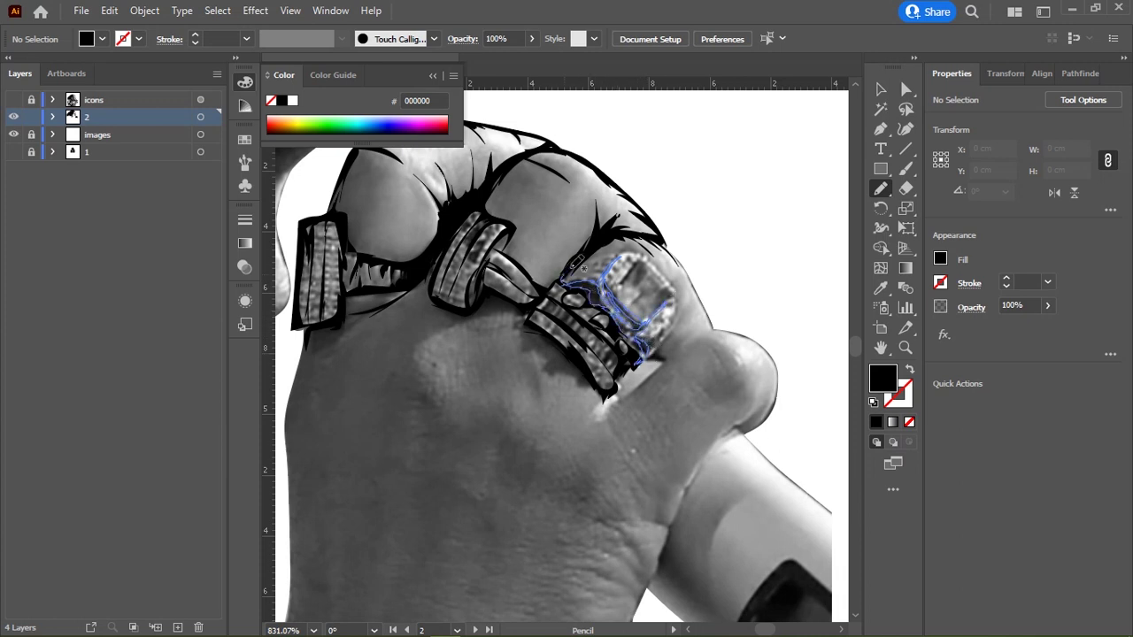
{"action": "left_click_drag", "start_coordinate": [574, 276], "coordinate": [559, 289]}
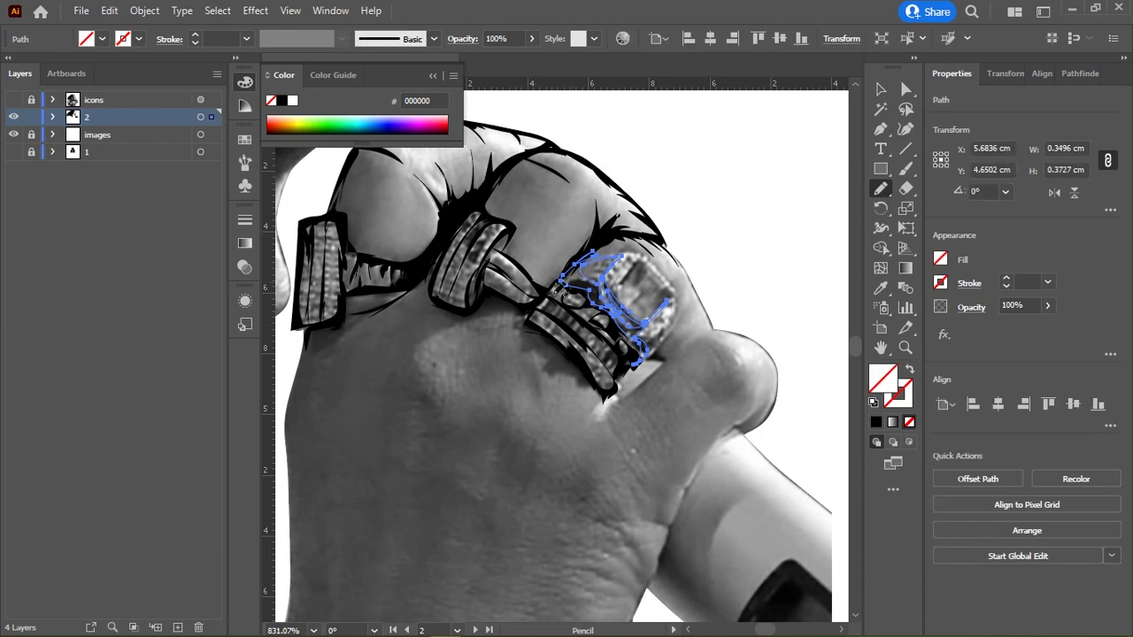
{"action": "left_click", "coordinate": [282, 101]}
{"action": "key", "text": "ctrl+z"}
{"action": "key", "text": "ctrl+z"}
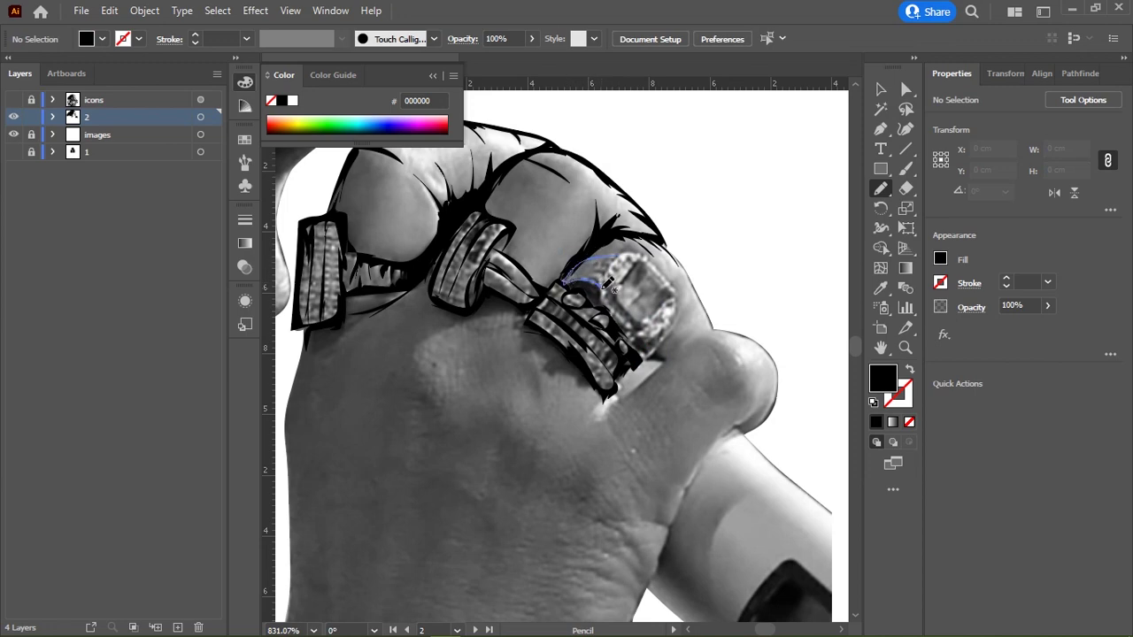
Step: Stroke the ring's top curve and the big ring's edge down its right and lower sides
{"action": "left_click_drag", "start_coordinate": [607, 286], "coordinate": [586, 270]}
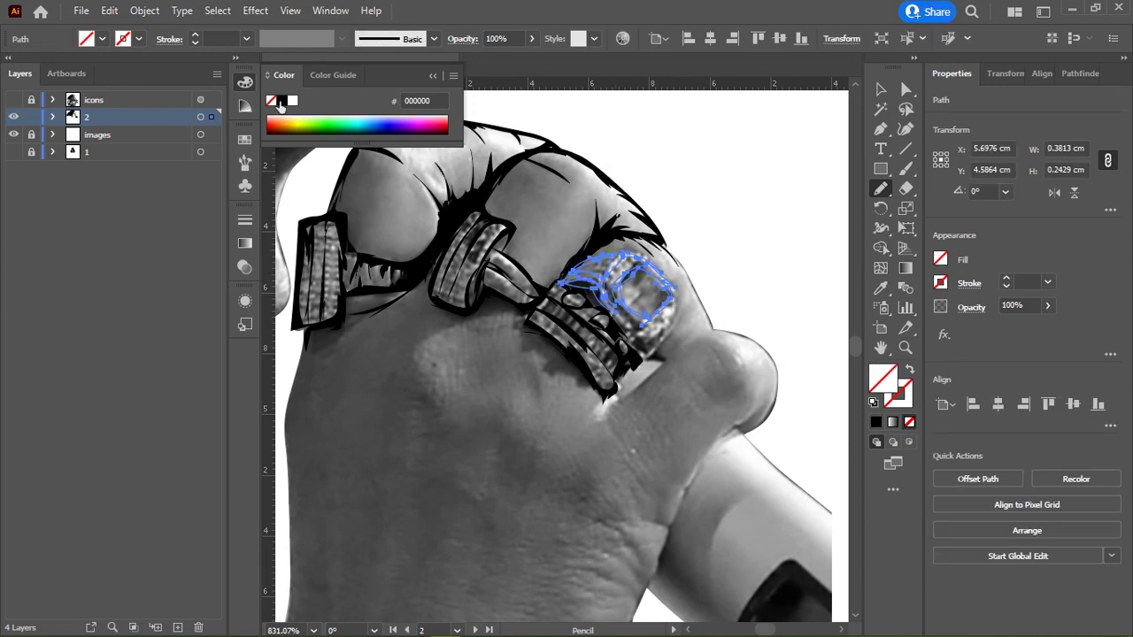
{"action": "left_click", "coordinate": [735, 256], "text": "ctrl"}
{"action": "scroll", "coordinate": [735, 255], "scroll_direction": "down", "scroll_amount": 3}
{"action": "left_click_drag", "start_coordinate": [551, 199], "coordinate": [578, 225]}
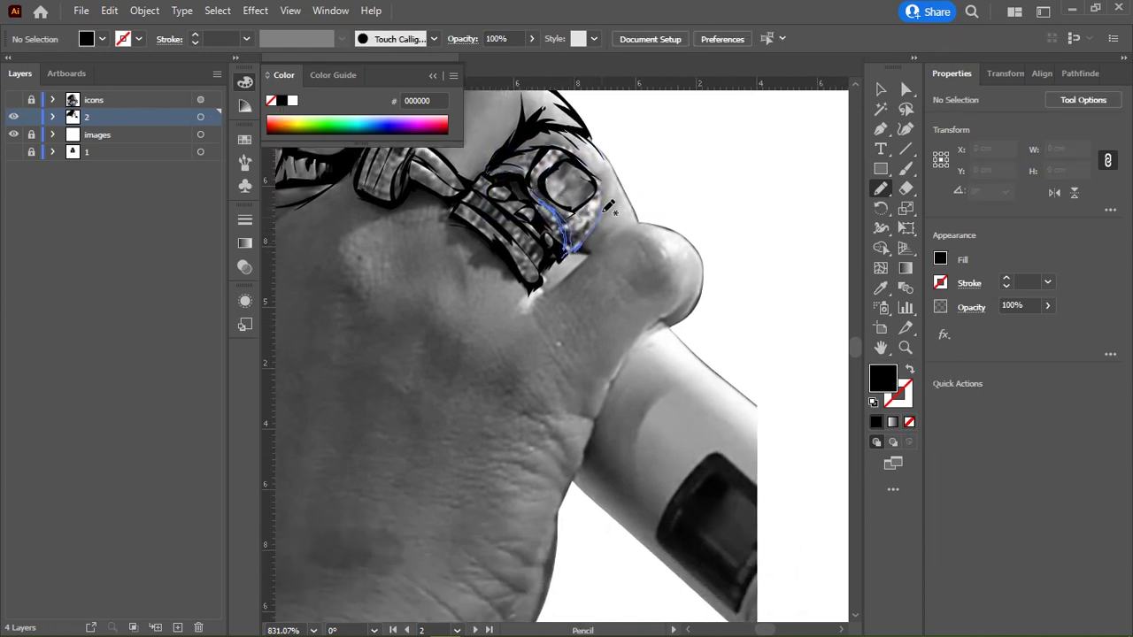
{"action": "left_click_drag", "start_coordinate": [604, 200], "coordinate": [582, 244]}
{"action": "left_click_drag", "start_coordinate": [564, 201], "coordinate": [509, 166]}
{"action": "scroll", "coordinate": [634, 216], "scroll_direction": "up", "scroll_amount": 2}
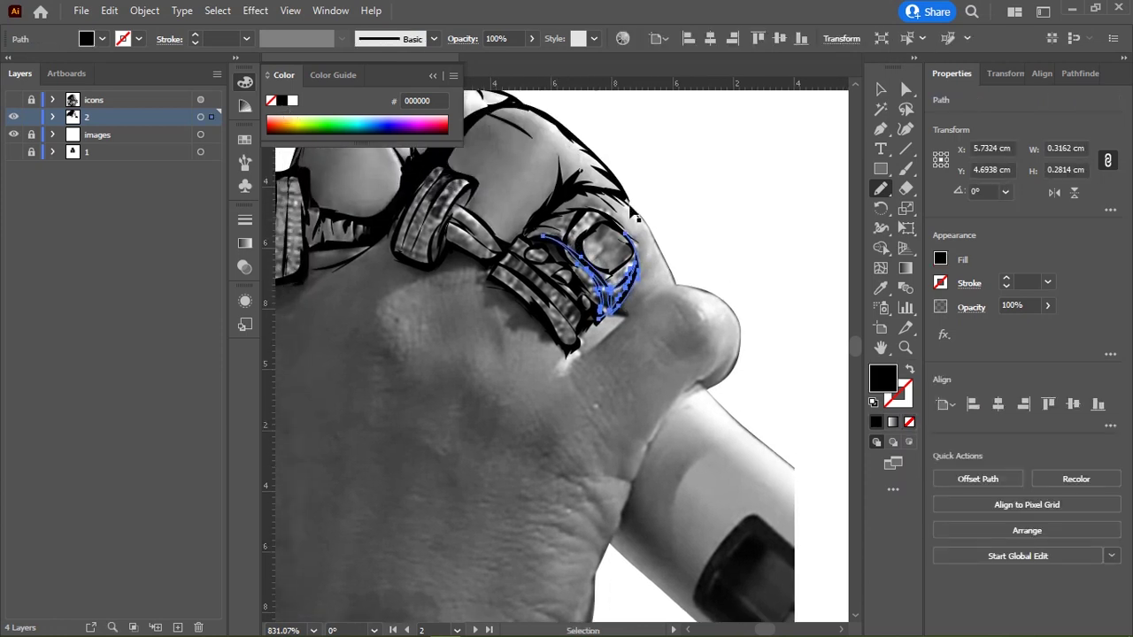
{"action": "key", "text": "ctrl+shift+a"}
{"action": "left_click_drag", "start_coordinate": [634, 216], "coordinate": [671, 287]}
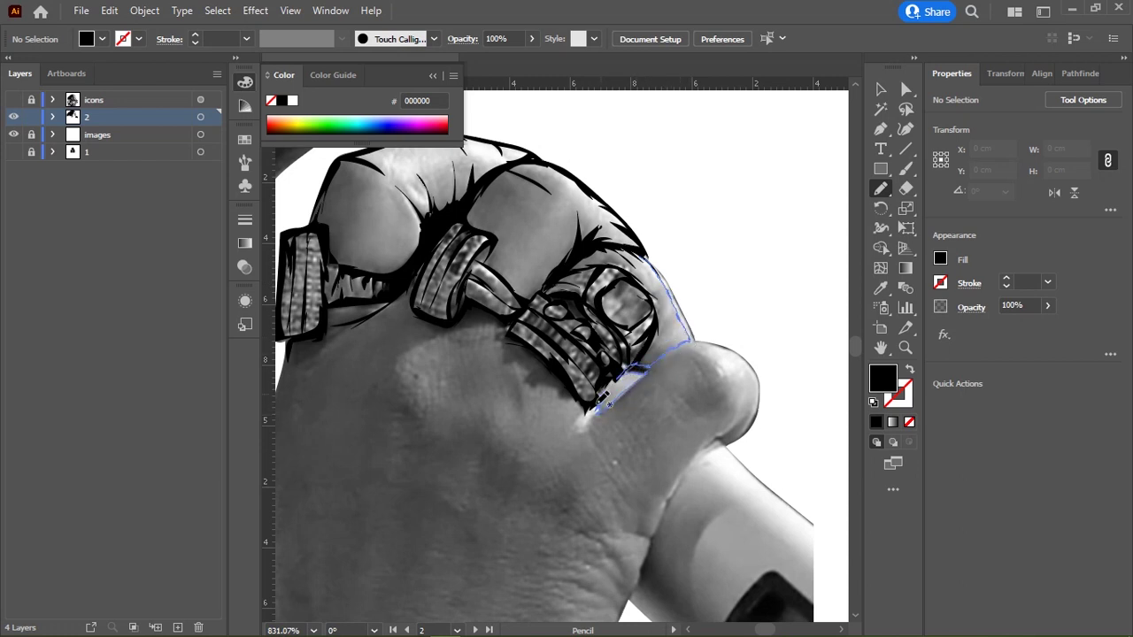
Step: Finish outlining the finger edge below the big ring and around the knuckle
{"action": "left_click_drag", "start_coordinate": [602, 400], "coordinate": [571, 444]}
{"action": "mouse_move", "coordinate": [638, 384]}
{"action": "left_mouse_down"}
{"action": "mouse_move", "coordinate": [683, 347]}
{"action": "mouse_move", "coordinate": [743, 358]}
{"action": "mouse_move", "coordinate": [753, 419]}
{"action": "left_mouse_up"}
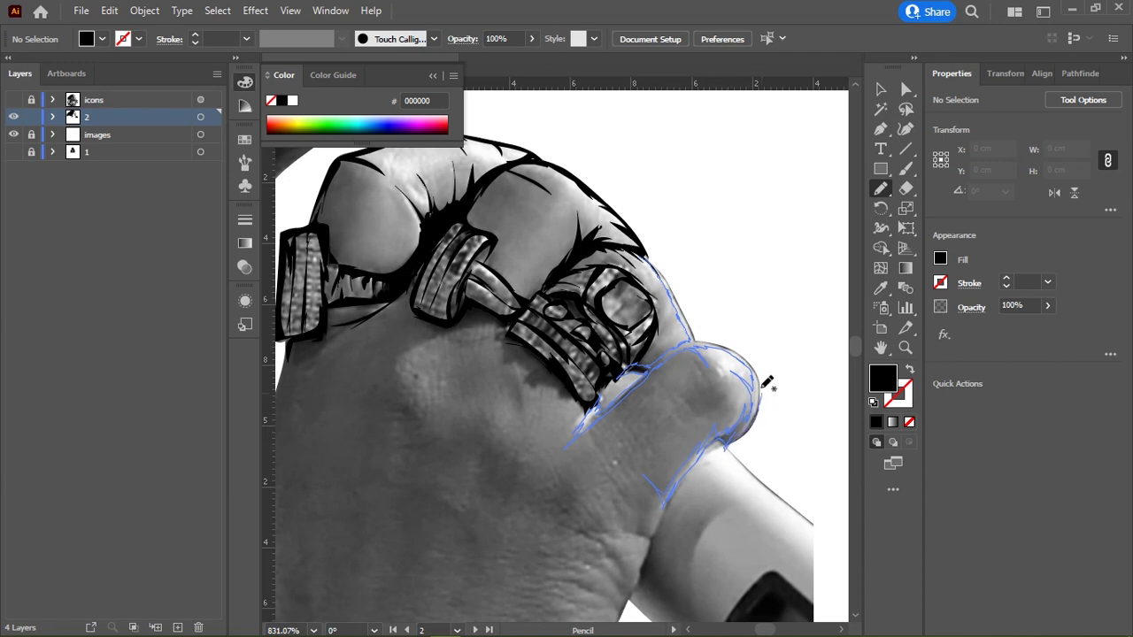
{"action": "left_click_drag", "start_coordinate": [763, 387], "coordinate": [724, 339]}
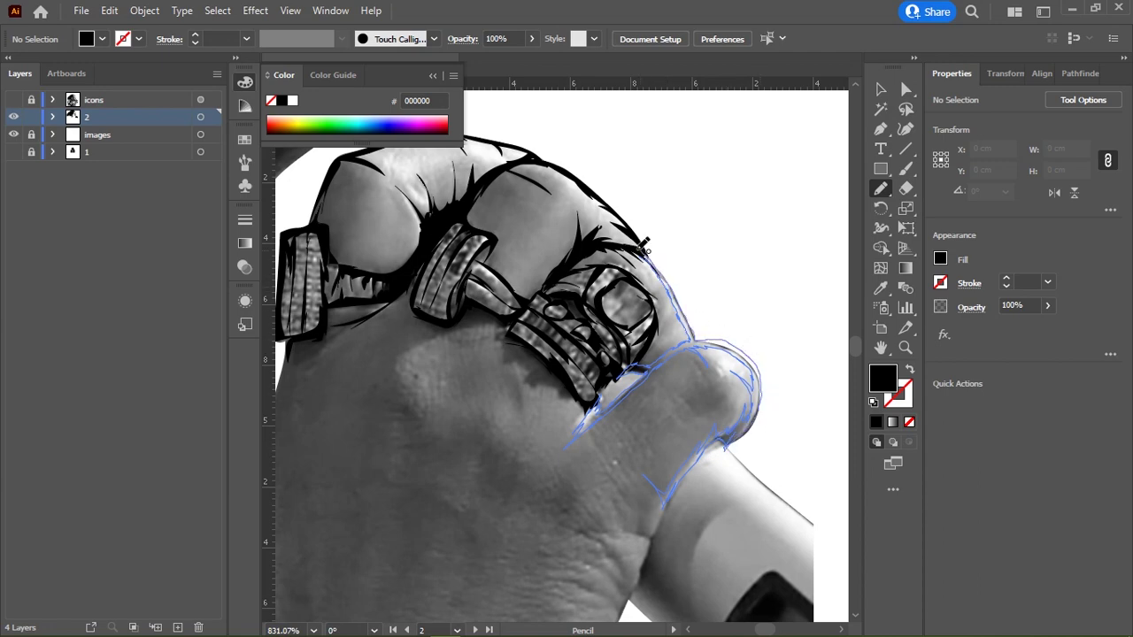
{"action": "left_click_drag", "start_coordinate": [642, 248], "coordinate": [646, 250]}
{"action": "scroll", "coordinate": [672, 248], "scroll_direction": "down", "scroll_amount": 2}
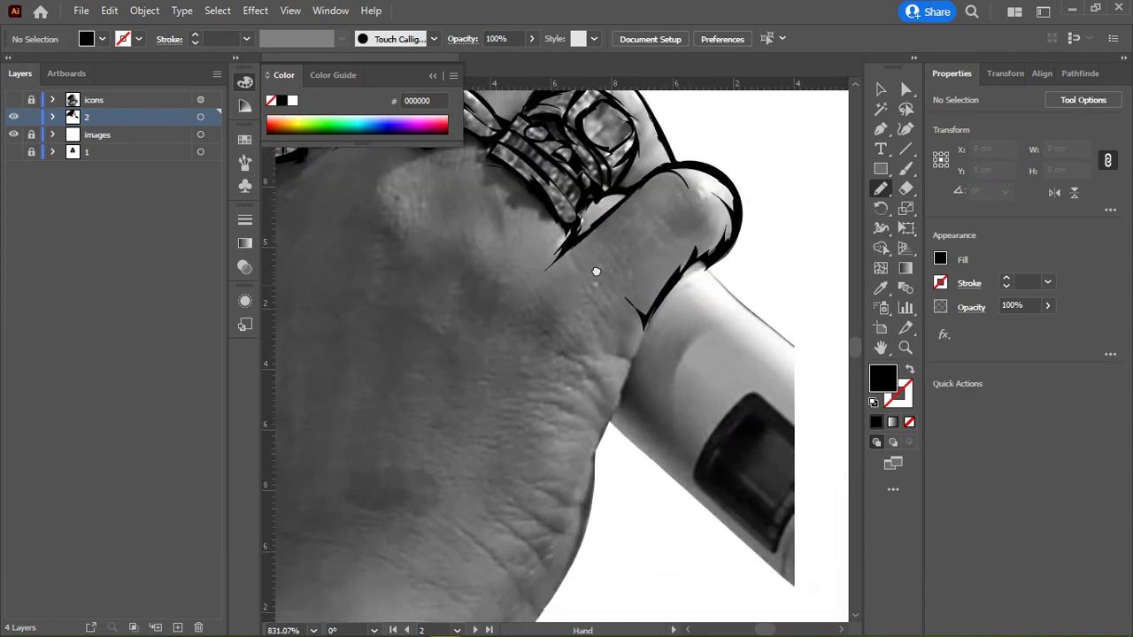
{"action": "mouse_move", "coordinate": [650, 427]}
{"action": "left_mouse_down"}
{"action": "mouse_move", "coordinate": [610, 206]}
{"action": "mouse_move", "coordinate": [551, 312]}
{"action": "mouse_move", "coordinate": [534, 413]}
{"action": "left_mouse_up"}
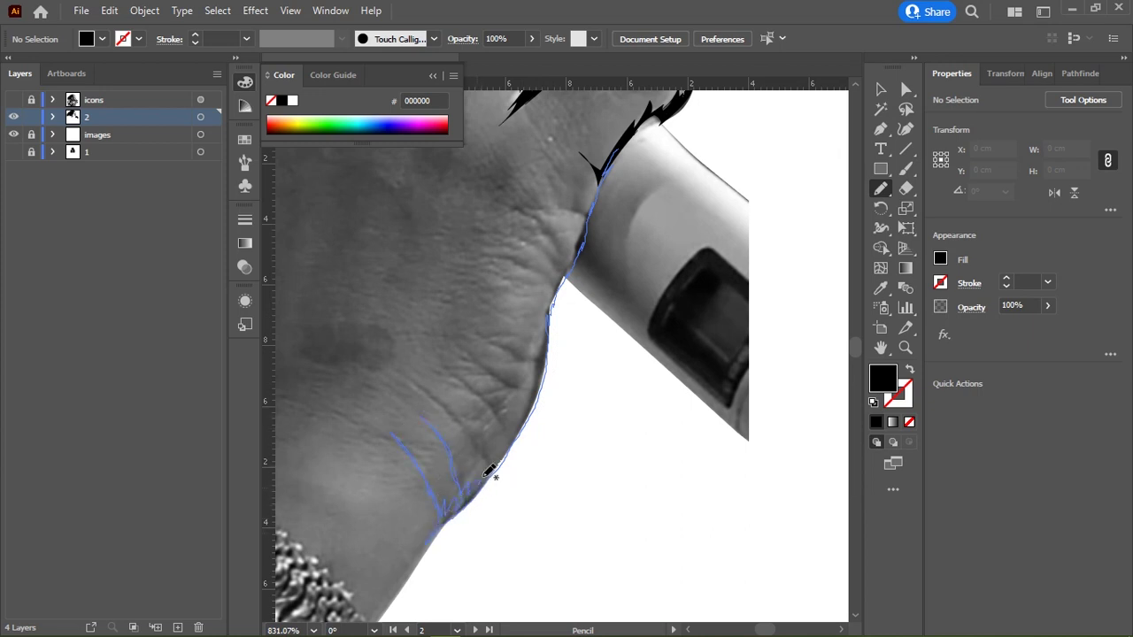
Step: Add spiky hatch strokes along the hand's lower edge and fill them black
{"action": "left_click_drag", "start_coordinate": [461, 419], "coordinate": [492, 456]}
{"action": "left_click_drag", "start_coordinate": [482, 382], "coordinate": [509, 437]}
{"action": "left_click_drag", "start_coordinate": [496, 370], "coordinate": [537, 386]}
{"action": "left_click_drag", "start_coordinate": [479, 329], "coordinate": [542, 349]}
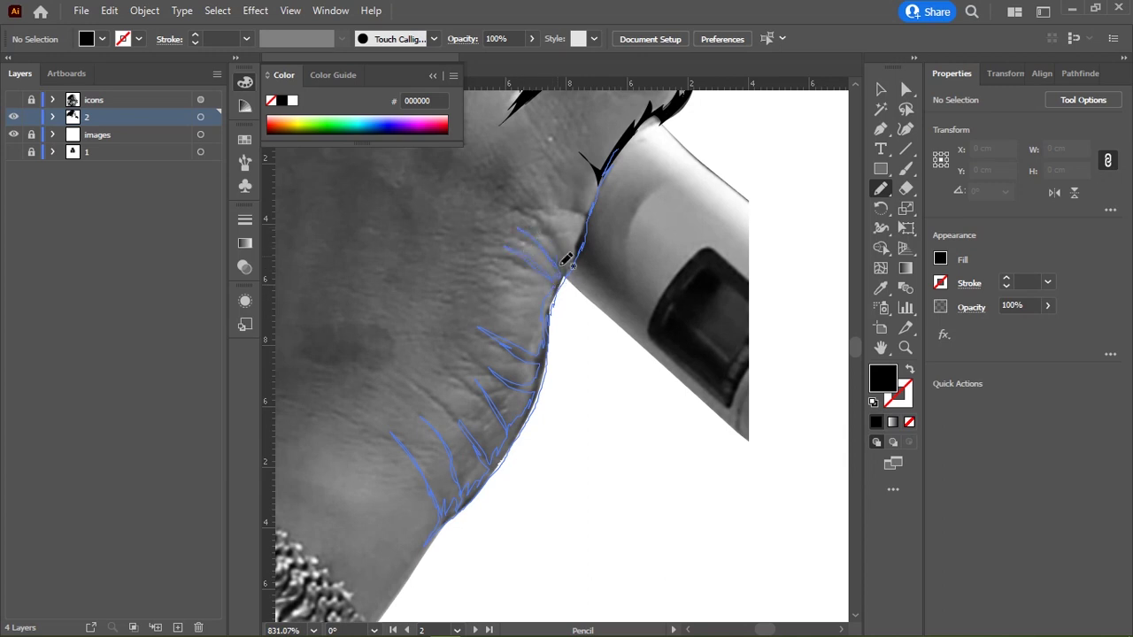
{"action": "left_click_drag", "start_coordinate": [527, 198], "coordinate": [586, 228]}
{"action": "left_click_drag", "start_coordinate": [592, 341], "coordinate": [680, 243]}
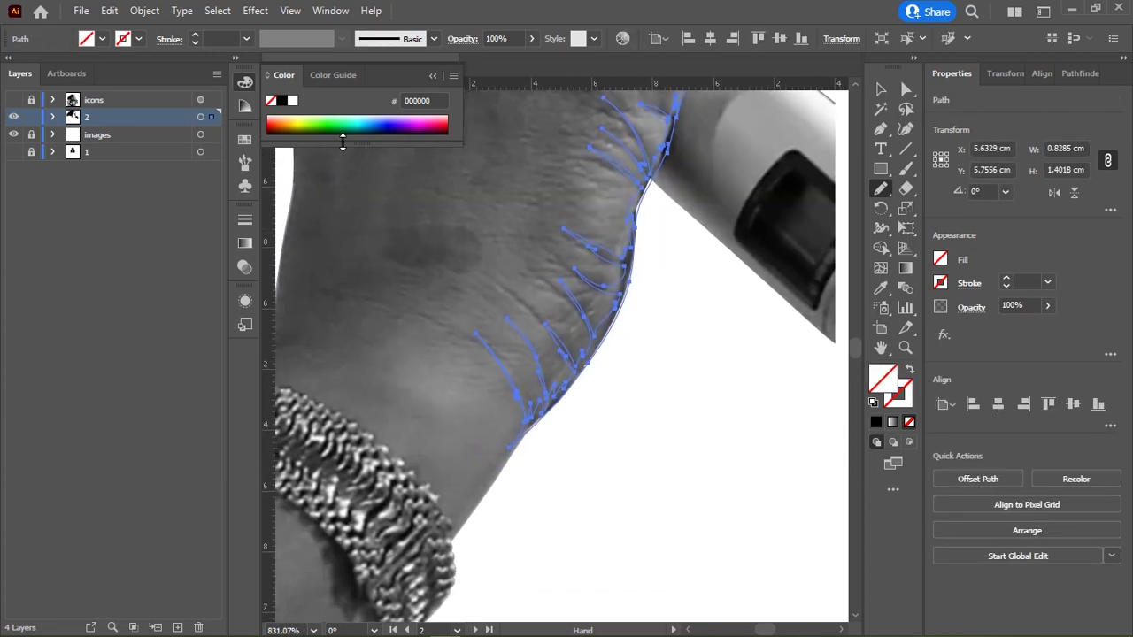
{"action": "left_click", "coordinate": [282, 102]}
Step: Trace a bold outline down the hand's left side to the bracelet's top edge
{"action": "mouse_move", "coordinate": [534, 271]}
{"action": "left_mouse_down"}
{"action": "mouse_move", "coordinate": [614, 357]}
{"action": "mouse_move", "coordinate": [667, 268]}
{"action": "mouse_move", "coordinate": [588, 335]}
{"action": "mouse_move", "coordinate": [544, 517]}
{"action": "left_mouse_up"}
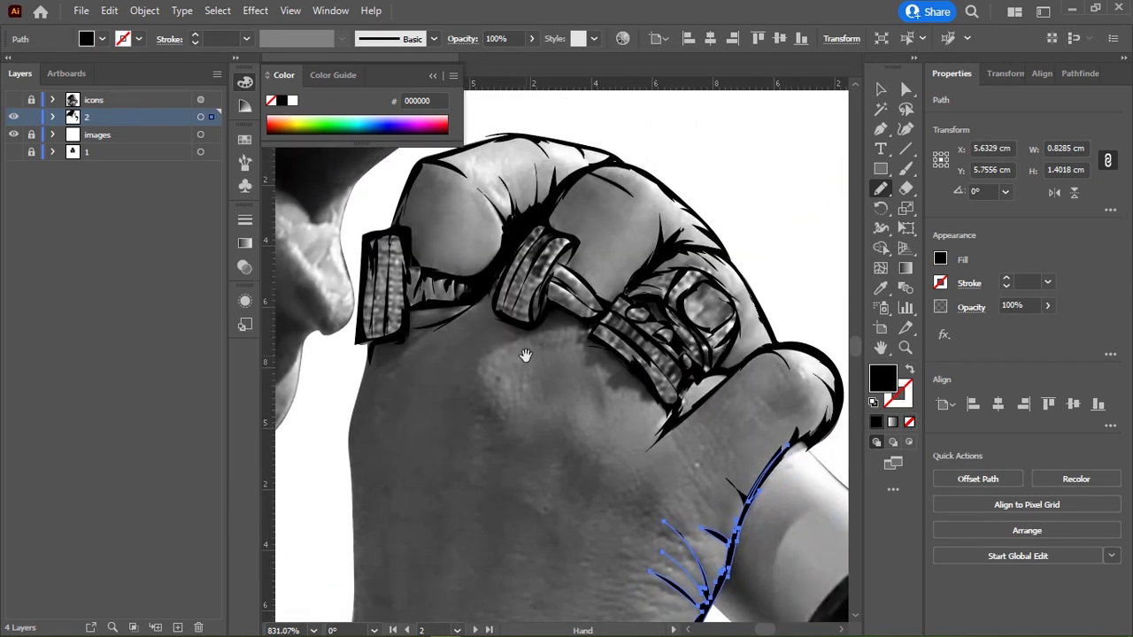
{"action": "mouse_move", "coordinate": [526, 355]}
{"action": "left_mouse_down"}
{"action": "mouse_move", "coordinate": [528, 303]}
{"action": "mouse_move", "coordinate": [558, 324]}
{"action": "left_mouse_up"}
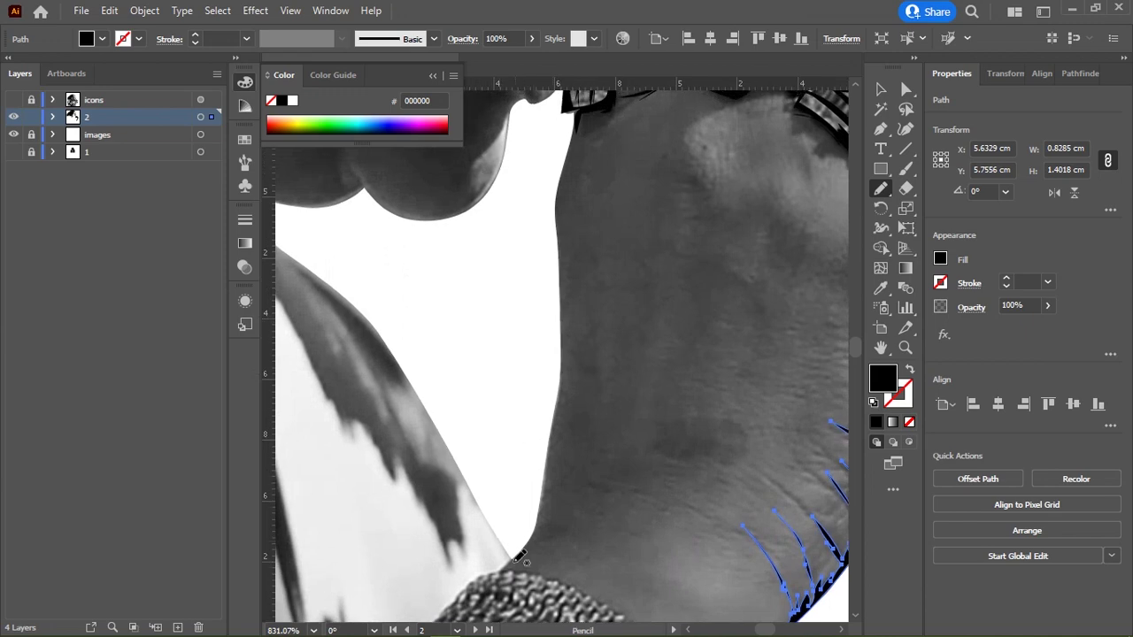
{"action": "mouse_move", "coordinate": [526, 558]}
{"action": "left_mouse_down"}
{"action": "mouse_move", "coordinate": [561, 448]}
{"action": "mouse_move", "coordinate": [584, 133]}
{"action": "mouse_move", "coordinate": [556, 239]}
{"action": "left_mouse_up"}
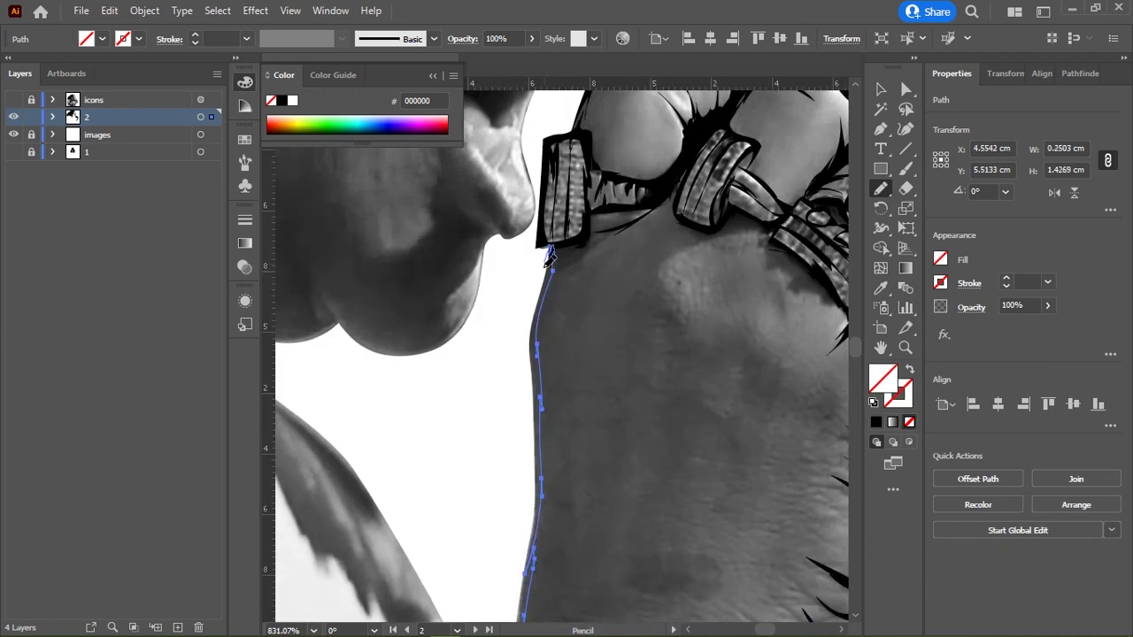
{"action": "left_click_drag", "start_coordinate": [537, 437], "coordinate": [535, 305]}
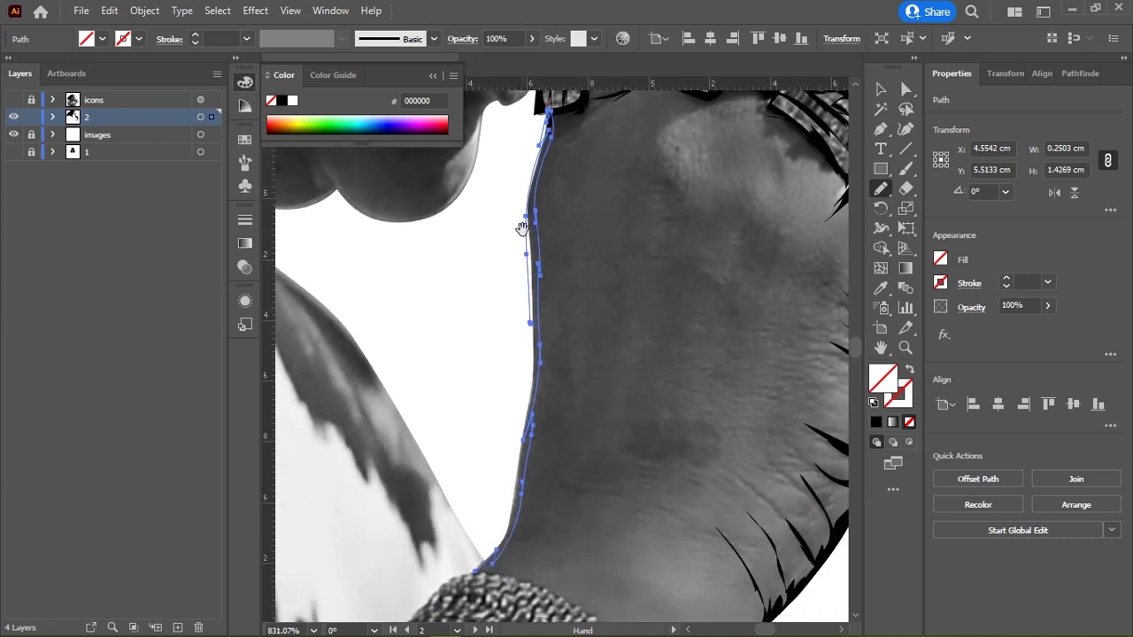
{"action": "left_click_drag", "start_coordinate": [535, 347], "coordinate": [570, 222]}
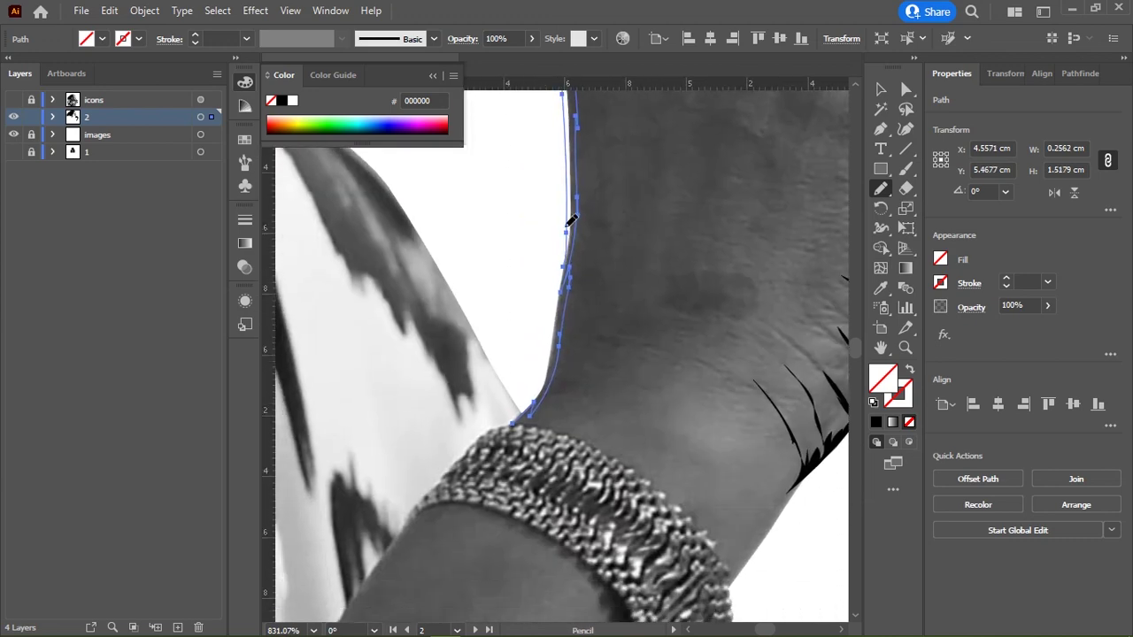
{"action": "left_click_drag", "start_coordinate": [563, 285], "coordinate": [547, 173]}
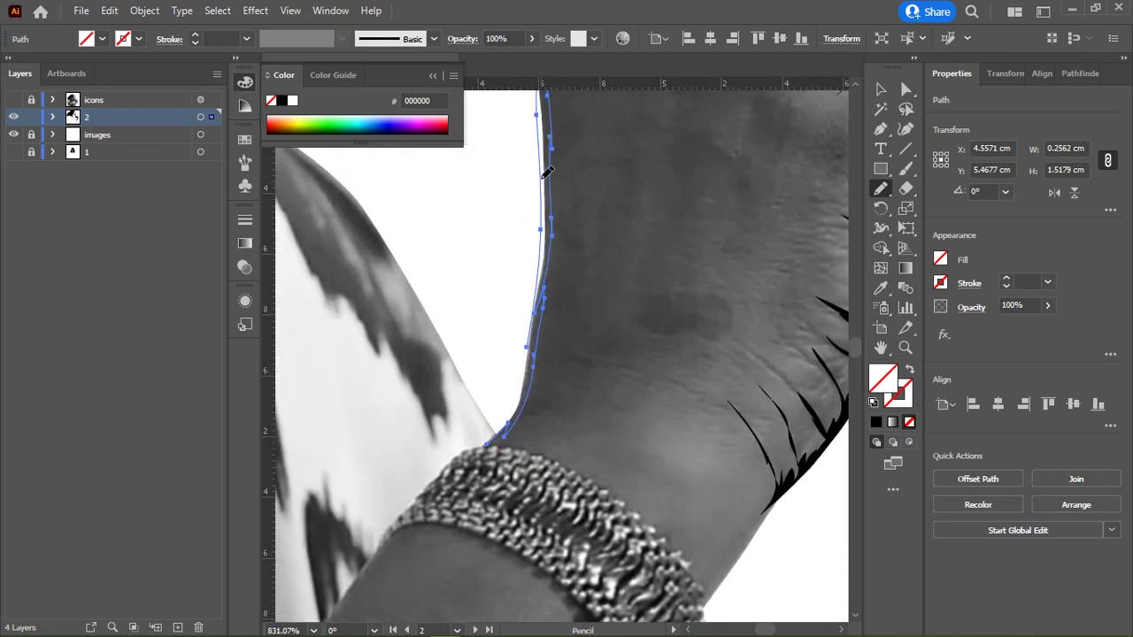
{"action": "left_click_drag", "start_coordinate": [536, 342], "coordinate": [581, 209]}
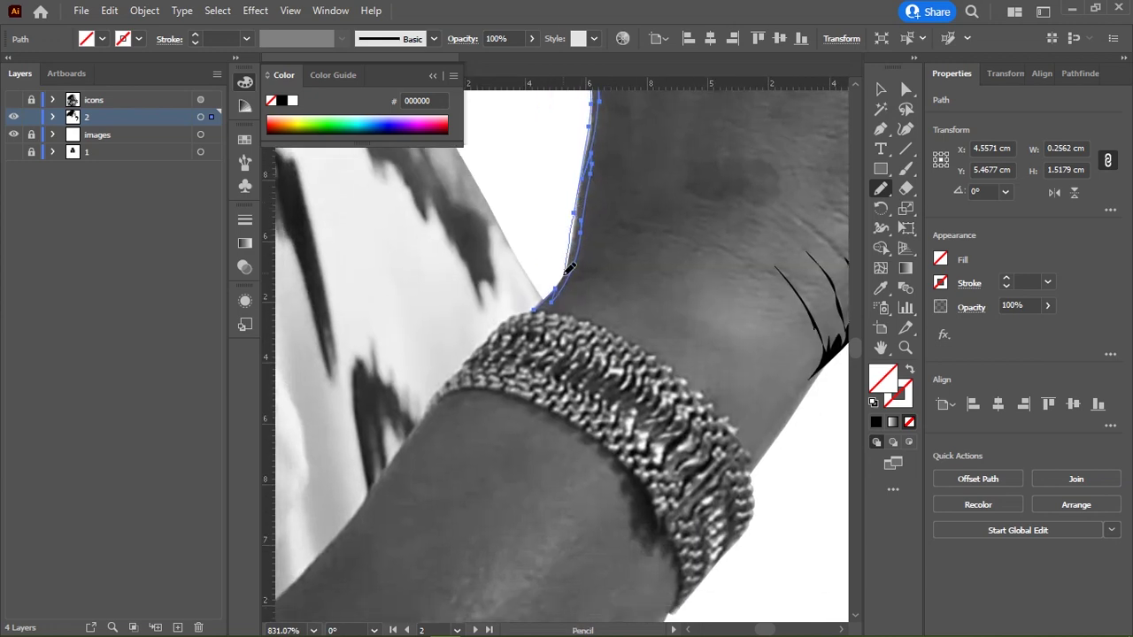
{"action": "left_click_drag", "start_coordinate": [538, 307], "coordinate": [560, 269]}
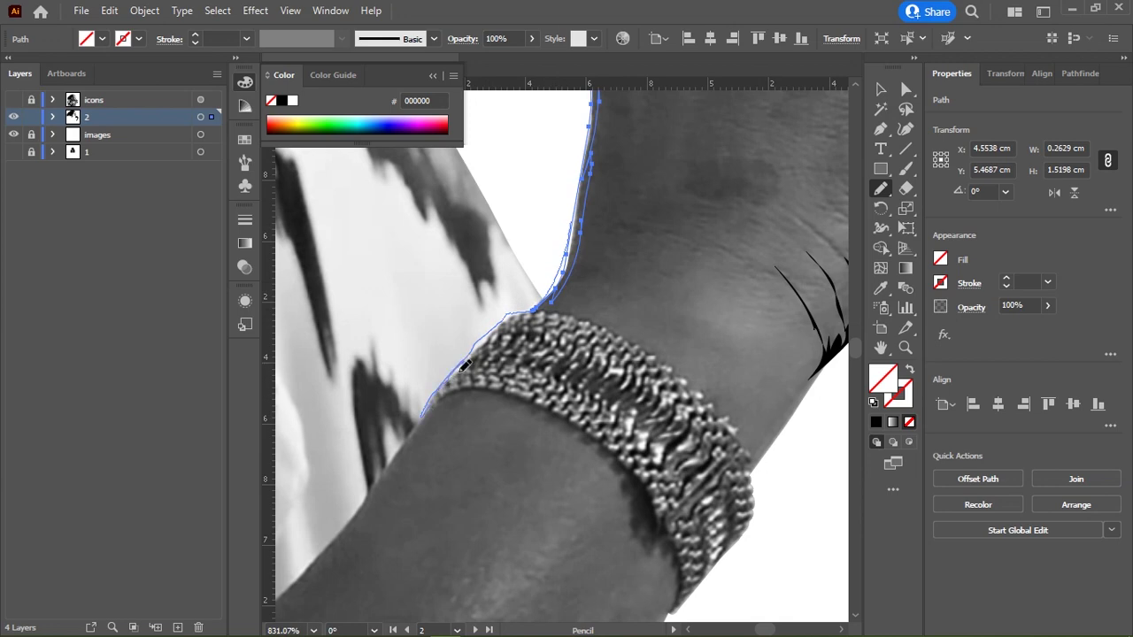
{"action": "mouse_move", "coordinate": [541, 307]}
{"action": "left_mouse_down"}
{"action": "mouse_move", "coordinate": [584, 221]}
{"action": "mouse_move", "coordinate": [593, 336]}
{"action": "left_mouse_up"}
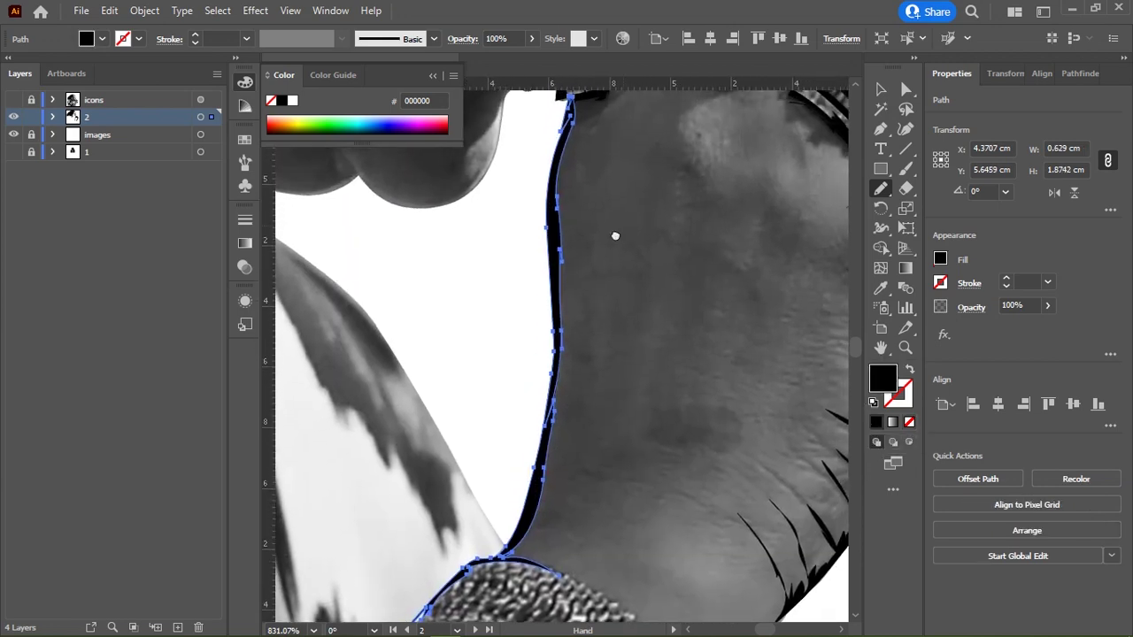
Step: Review the fist's line art with the photo hidden, then zoom in on the bracelet
{"action": "left_click", "coordinate": [620, 266], "text": "ctrl"}
{"action": "scroll", "coordinate": [629, 311], "scroll_direction": "down", "scroll_amount": 3}
{"action": "scroll", "coordinate": [647, 309], "scroll_direction": "up", "scroll_amount": 3}
{"action": "mouse_move", "coordinate": [659, 213]}
{"action": "left_mouse_down"}
{"action": "mouse_move", "coordinate": [584, 341]}
{"action": "mouse_move", "coordinate": [535, 333]}
{"action": "left_mouse_up"}
{"action": "mouse_move", "coordinate": [609, 326]}
{"action": "left_mouse_down"}
{"action": "mouse_move", "coordinate": [644, 312]}
{"action": "mouse_move", "coordinate": [643, 330]}
{"action": "mouse_move", "coordinate": [662, 292]}
{"action": "left_mouse_up"}
{"action": "left_click", "coordinate": [733, 269], "text": "ctrl+alt"}
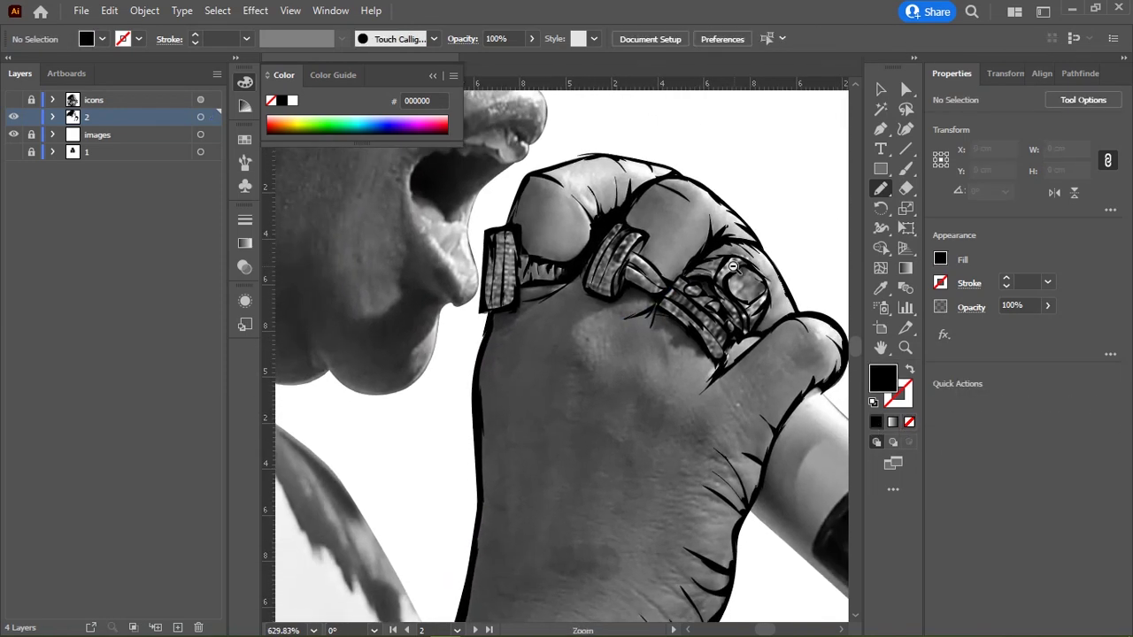
{"action": "left_click_drag", "start_coordinate": [733, 270], "coordinate": [684, 236]}
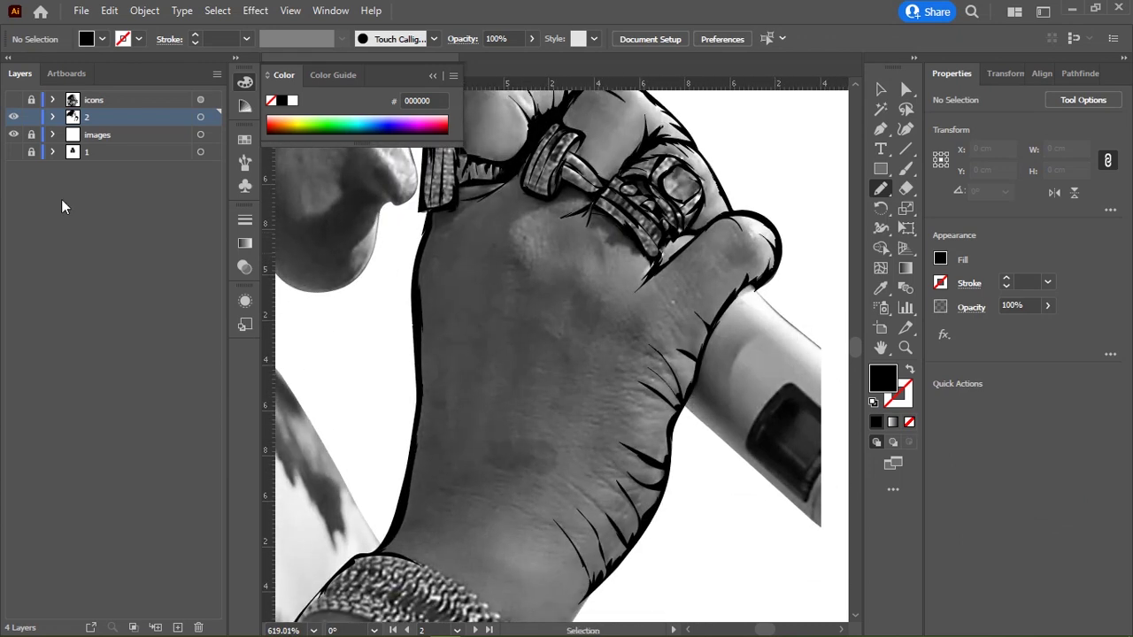
{"action": "left_click", "coordinate": [13, 134]}
{"action": "mouse_move", "coordinate": [493, 283]}
{"action": "left_mouse_down"}
{"action": "mouse_move", "coordinate": [427, 271]}
{"action": "mouse_move", "coordinate": [443, 250]}
{"action": "left_mouse_up"}
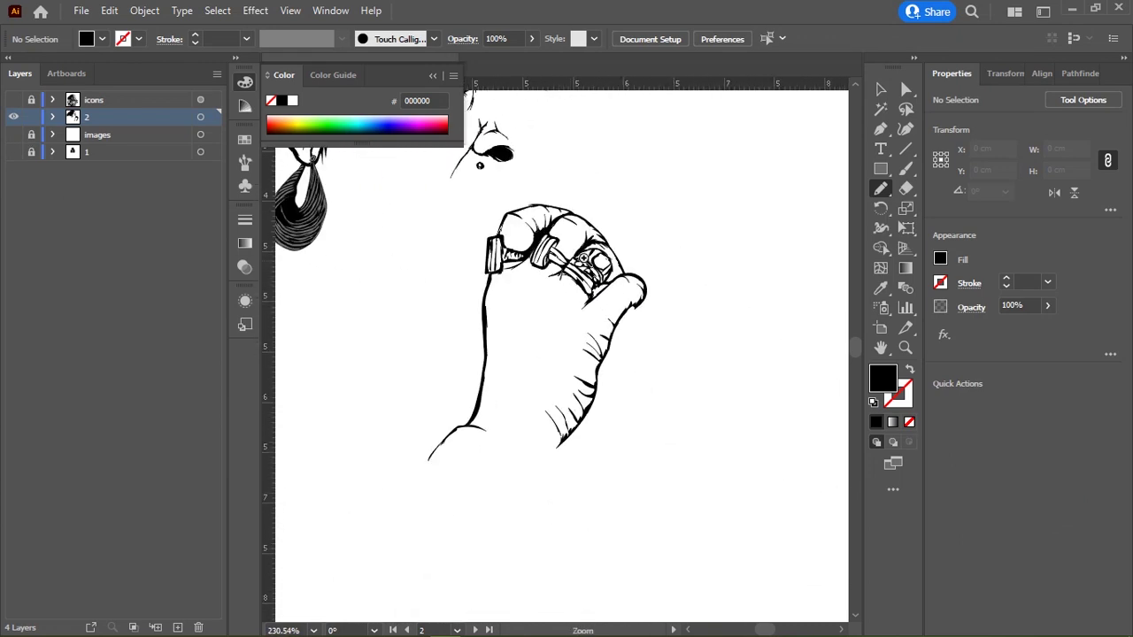
{"action": "left_click", "coordinate": [13, 135]}
{"action": "left_click_drag", "start_coordinate": [489, 390], "coordinate": [469, 172]}
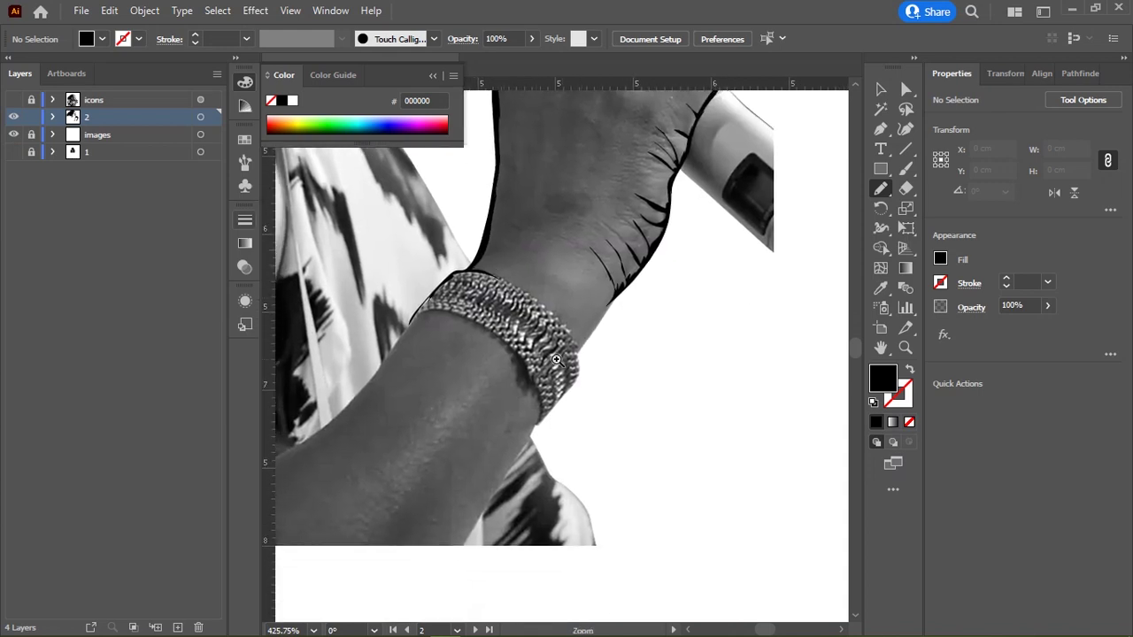
{"action": "mouse_move", "coordinate": [460, 296]}
{"action": "left_mouse_down"}
{"action": "mouse_move", "coordinate": [500, 296]}
{"action": "mouse_move", "coordinate": [462, 246]}
{"action": "mouse_move", "coordinate": [402, 320]}
{"action": "mouse_move", "coordinate": [439, 296]}
{"action": "mouse_move", "coordinate": [522, 292]}
{"action": "mouse_move", "coordinate": [607, 333]}
{"action": "mouse_move", "coordinate": [582, 305]}
{"action": "left_mouse_up"}
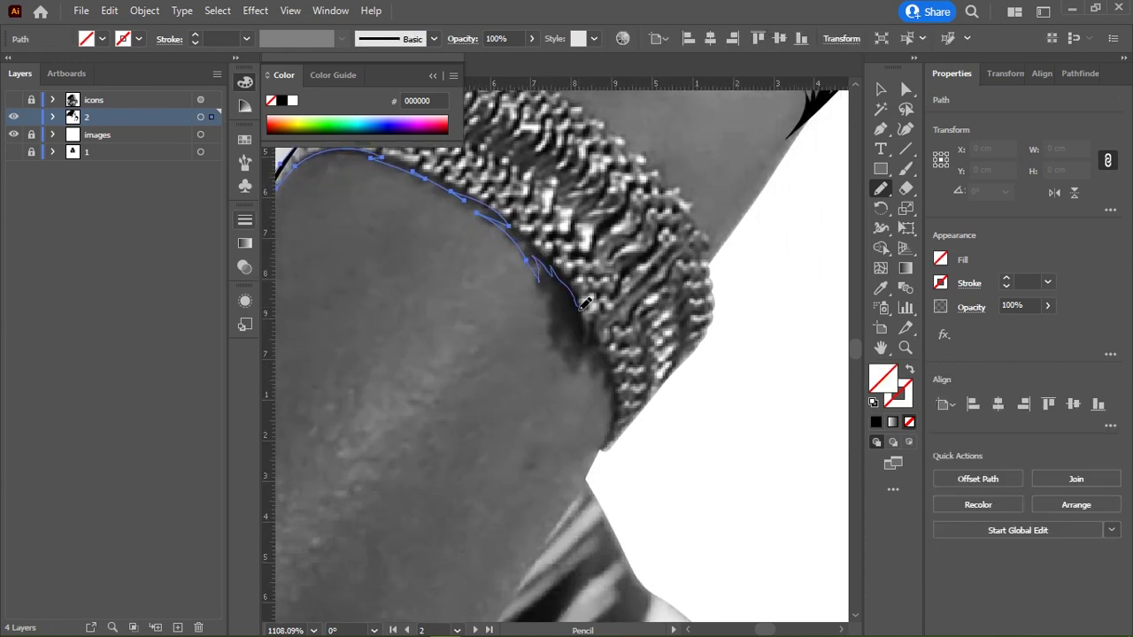
Step: Trace the bracelet's lower edge, right end and top-edge hatching, filled black
{"action": "left_click_drag", "start_coordinate": [608, 341], "coordinate": [618, 393]}
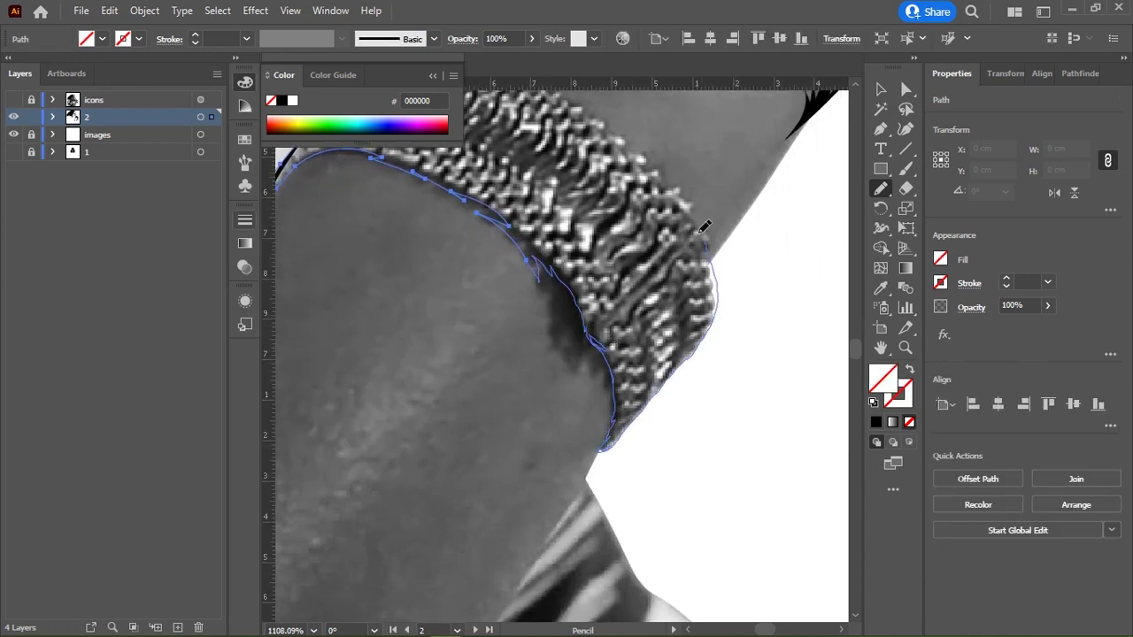
{"action": "left_click_drag", "start_coordinate": [663, 251], "coordinate": [685, 324]}
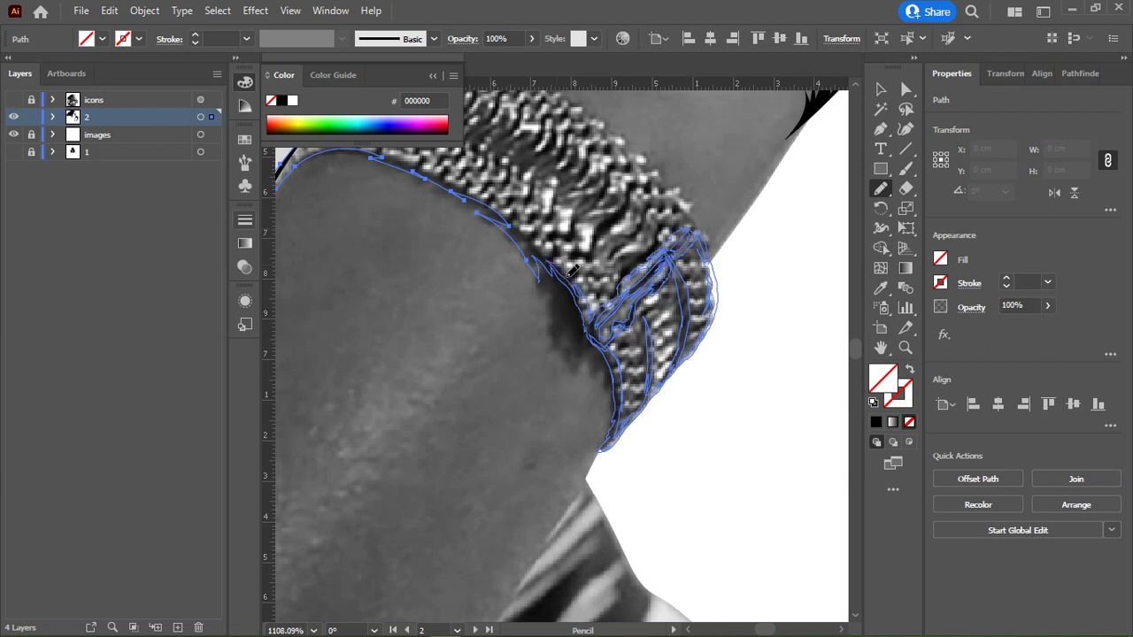
{"action": "left_click_drag", "start_coordinate": [494, 181], "coordinate": [588, 305]}
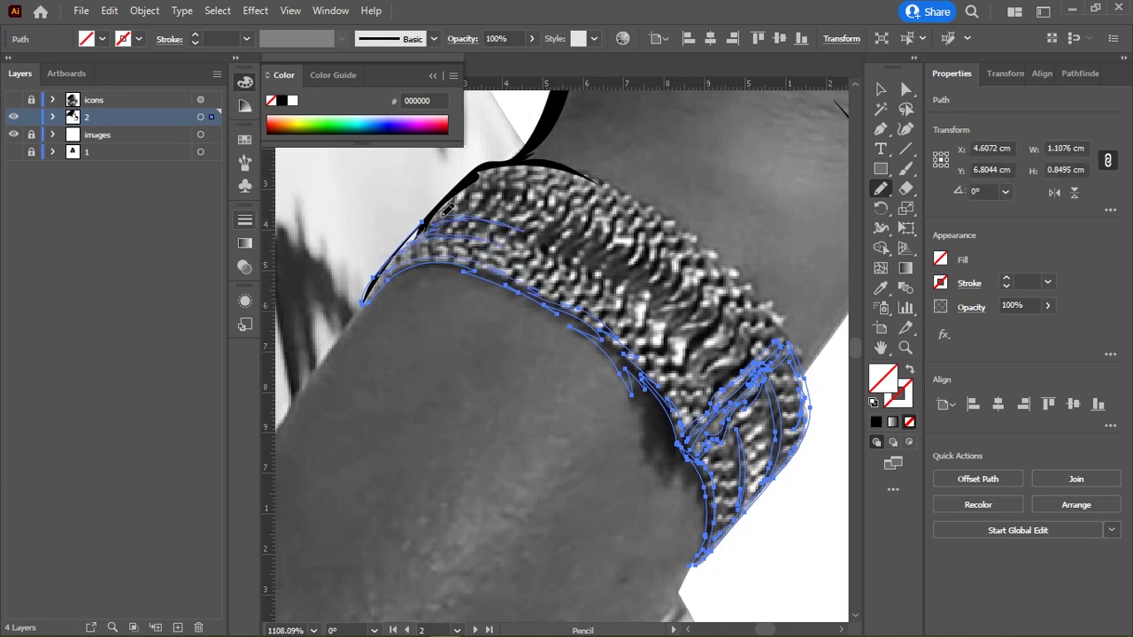
{"action": "left_click_drag", "start_coordinate": [510, 186], "coordinate": [496, 184]}
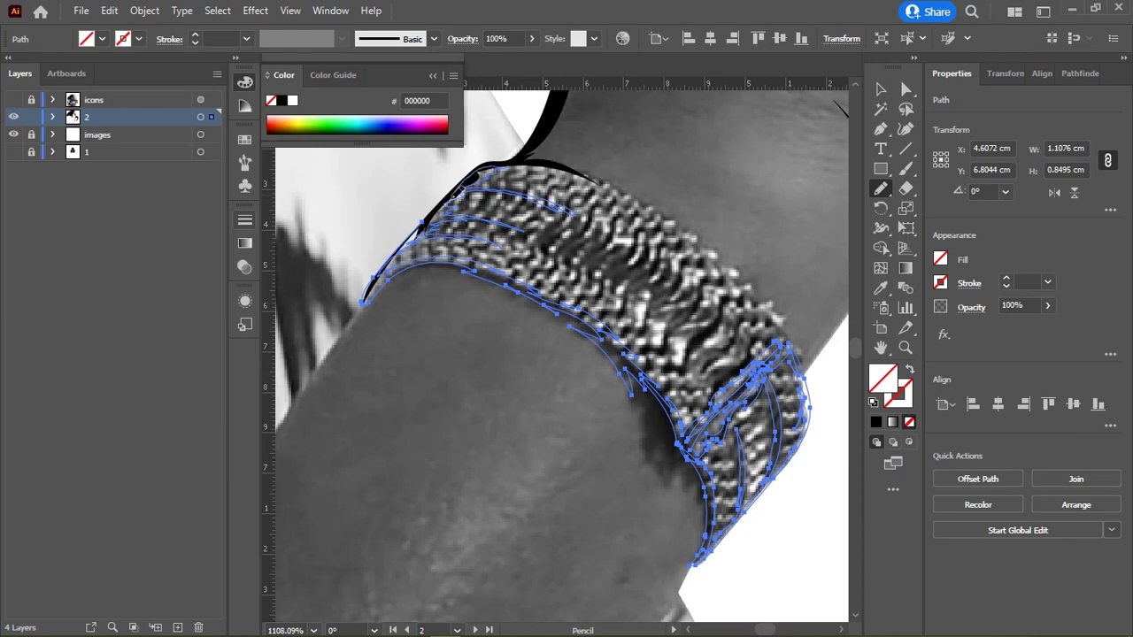
{"action": "left_click", "coordinate": [352, 131]}
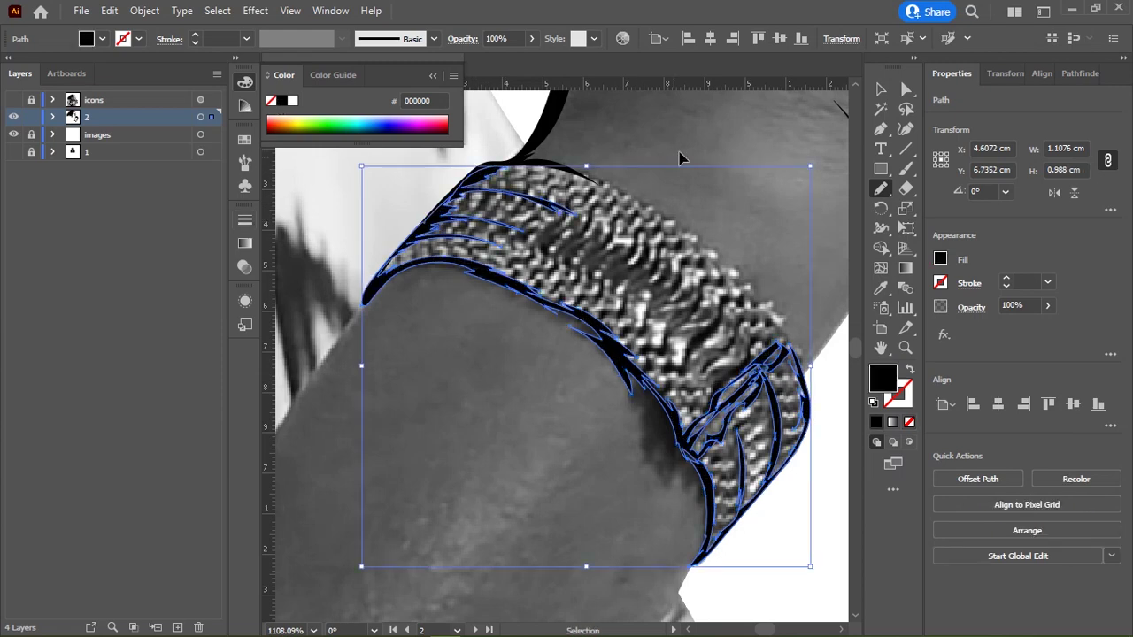
{"action": "key", "text": "ctrl+shift+a"}
Step: Draw a black-filled line along the bracelet's band
{"action": "left_click_drag", "start_coordinate": [639, 252], "coordinate": [591, 277]}
{"action": "left_click_drag", "start_coordinate": [665, 423], "coordinate": [441, 264]}
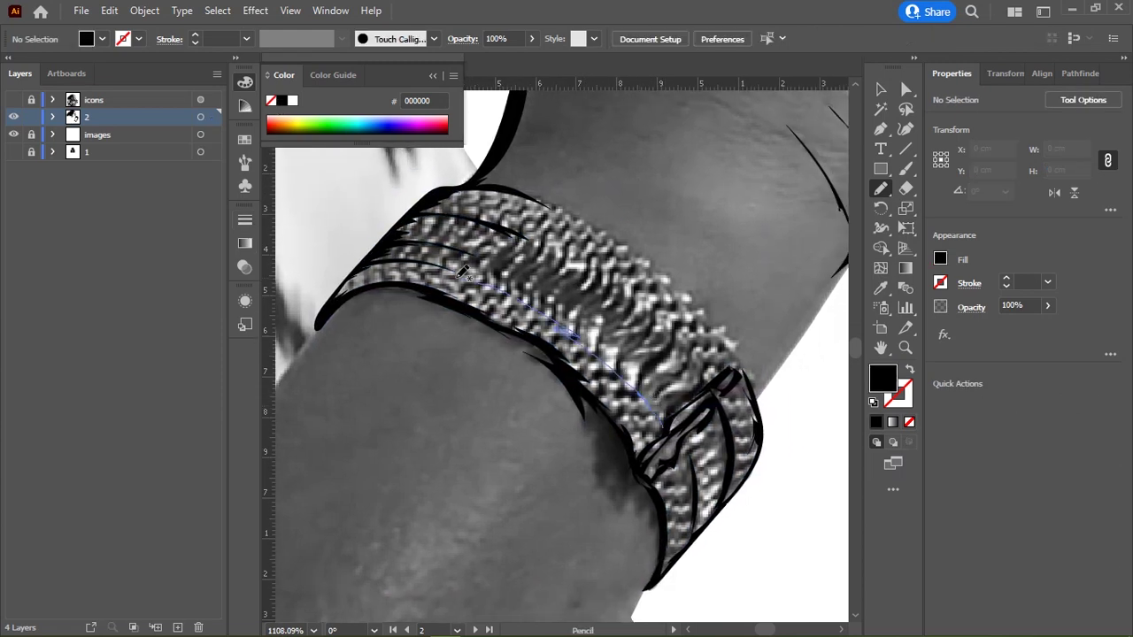
{"action": "left_click_drag", "start_coordinate": [523, 292], "coordinate": [663, 439]}
{"action": "left_click_drag", "start_coordinate": [661, 381], "coordinate": [612, 404]}
{"action": "left_click", "coordinate": [283, 104]}
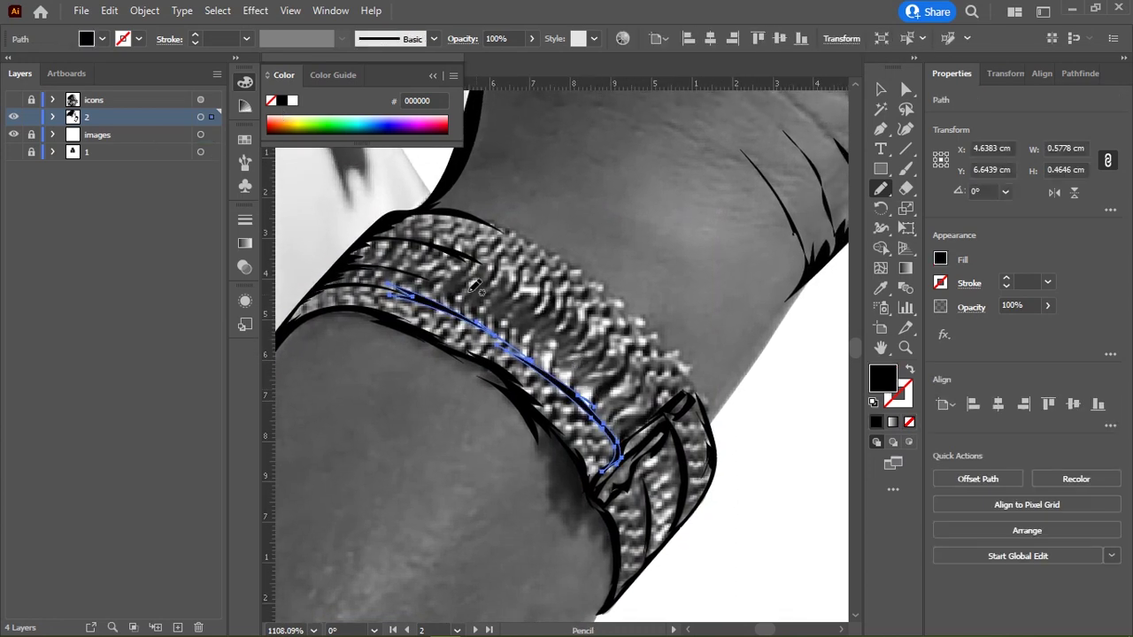
{"action": "left_click_drag", "start_coordinate": [428, 271], "coordinate": [646, 432]}
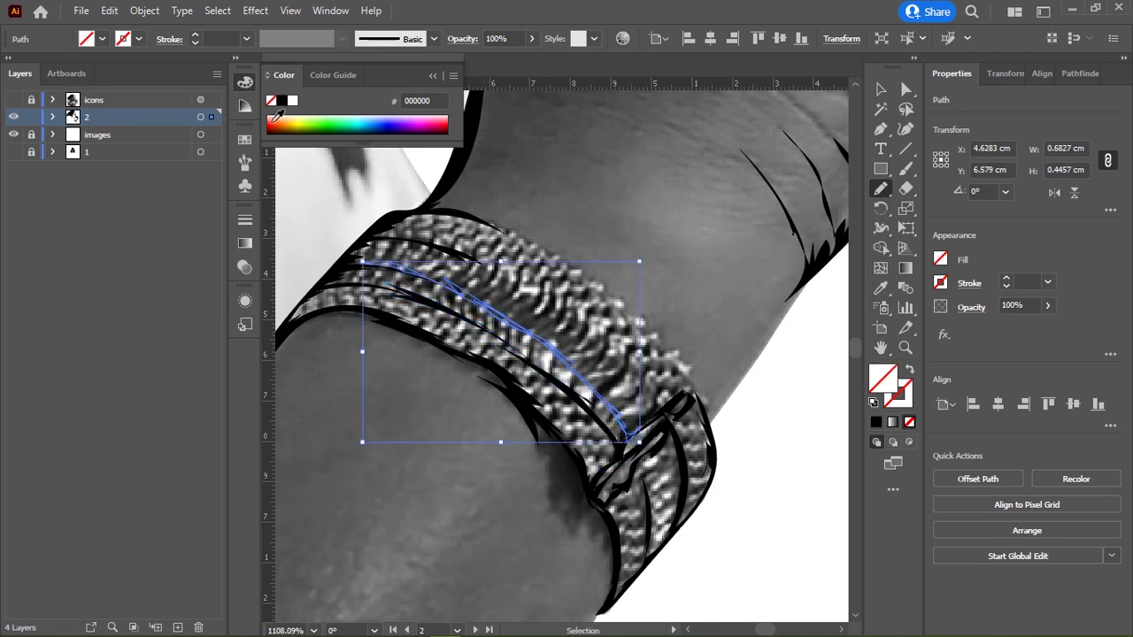
{"action": "left_click", "coordinate": [602, 253], "text": "ctrl"}
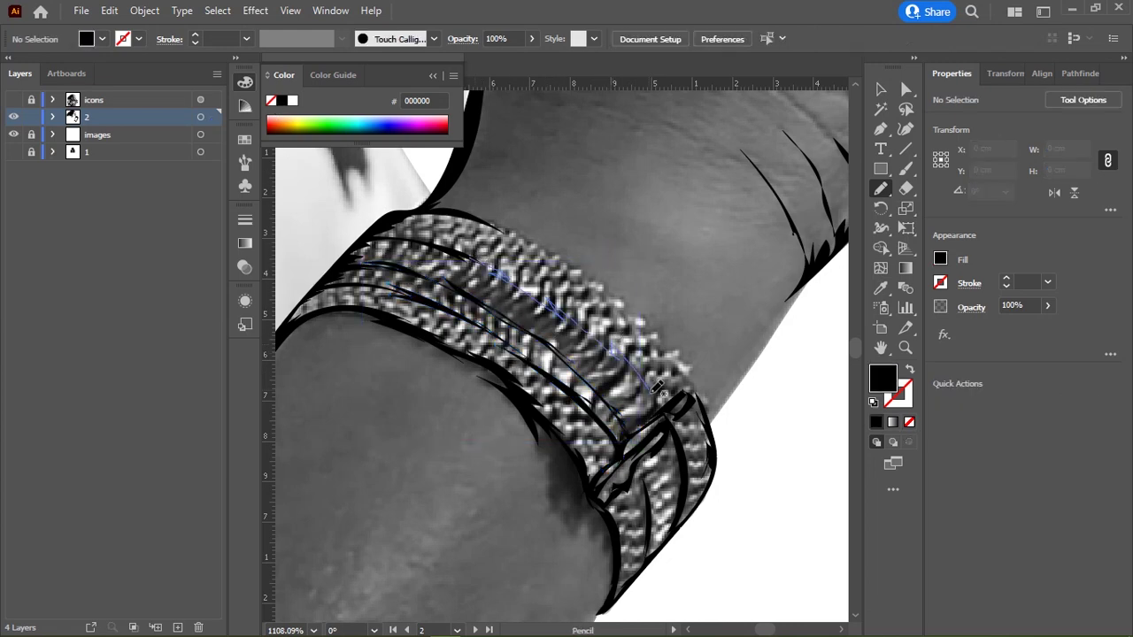
Step: Add an unfilled stroke along the band's upper edge to the bracelet's top
{"action": "left_click_drag", "start_coordinate": [664, 409], "coordinate": [425, 246]}
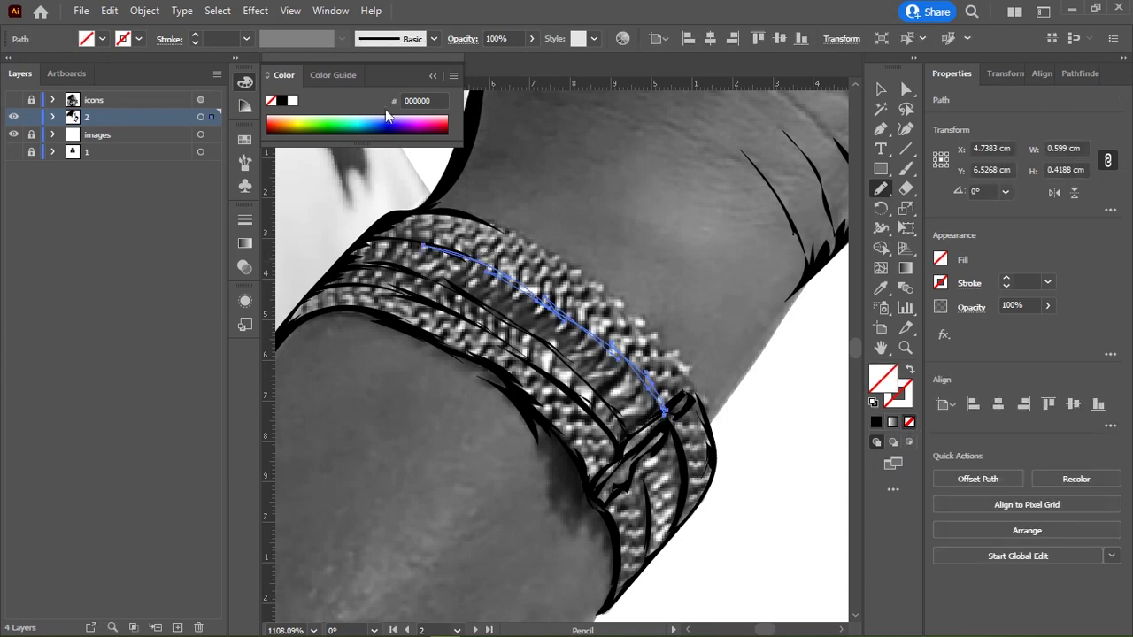
{"action": "left_click", "coordinate": [554, 177], "text": "ctrl"}
{"action": "left_click_drag", "start_coordinate": [482, 219], "coordinate": [575, 268]}
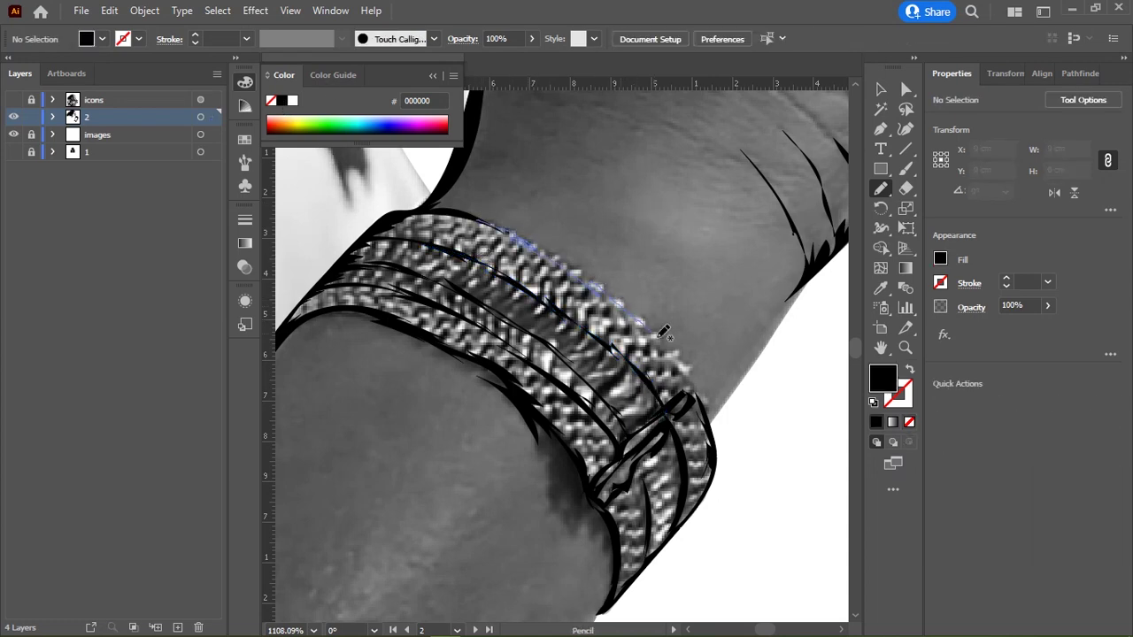
{"action": "left_click_drag", "start_coordinate": [660, 335], "coordinate": [706, 412]}
{"action": "left_click_drag", "start_coordinate": [601, 269], "coordinate": [413, 210]}
{"action": "left_click", "coordinate": [270, 101]}
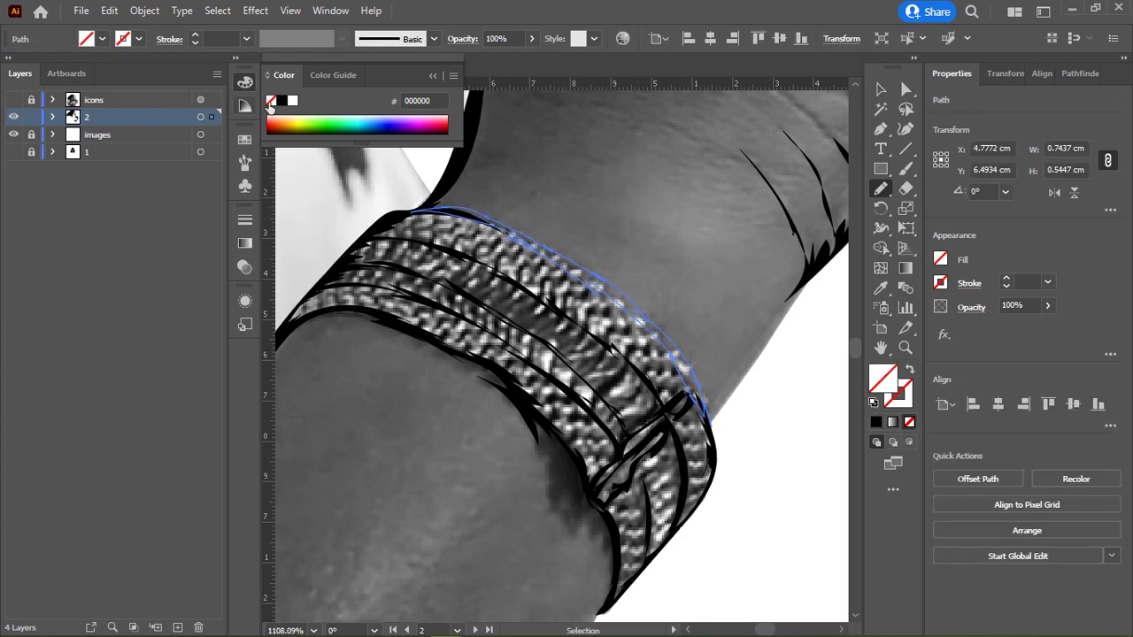
{"action": "left_click", "coordinate": [628, 220], "text": "ctrl"}
{"action": "scroll", "coordinate": [618, 251], "scroll_direction": "down", "scroll_amount": 2}
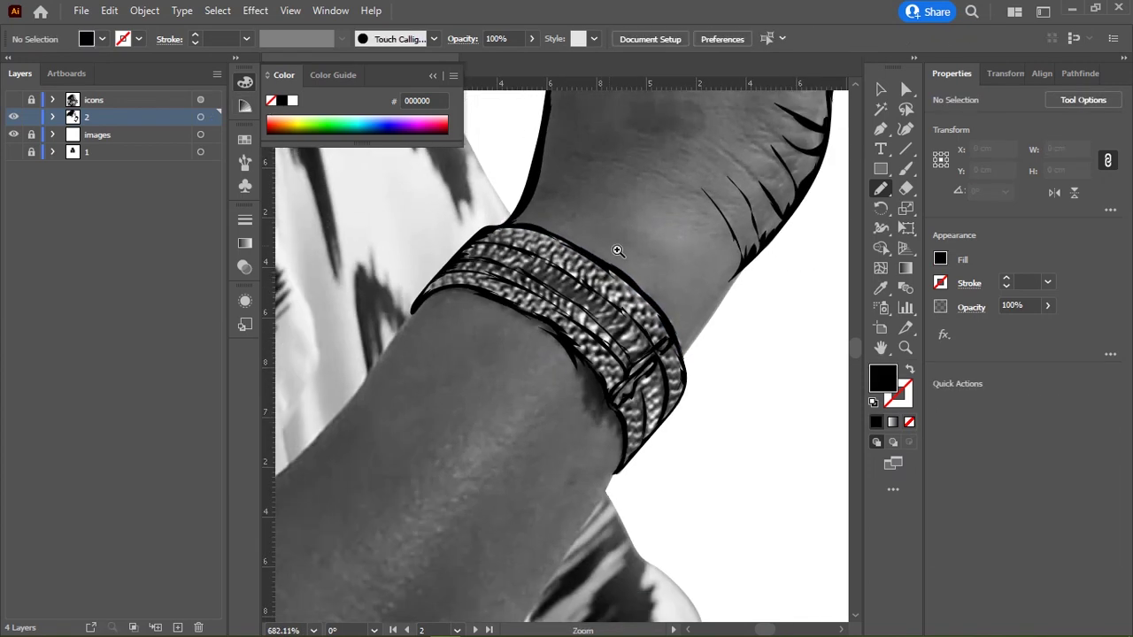
Step: Draw strokes along the forearm's left and upper edges
{"action": "left_click", "coordinate": [13, 135]}
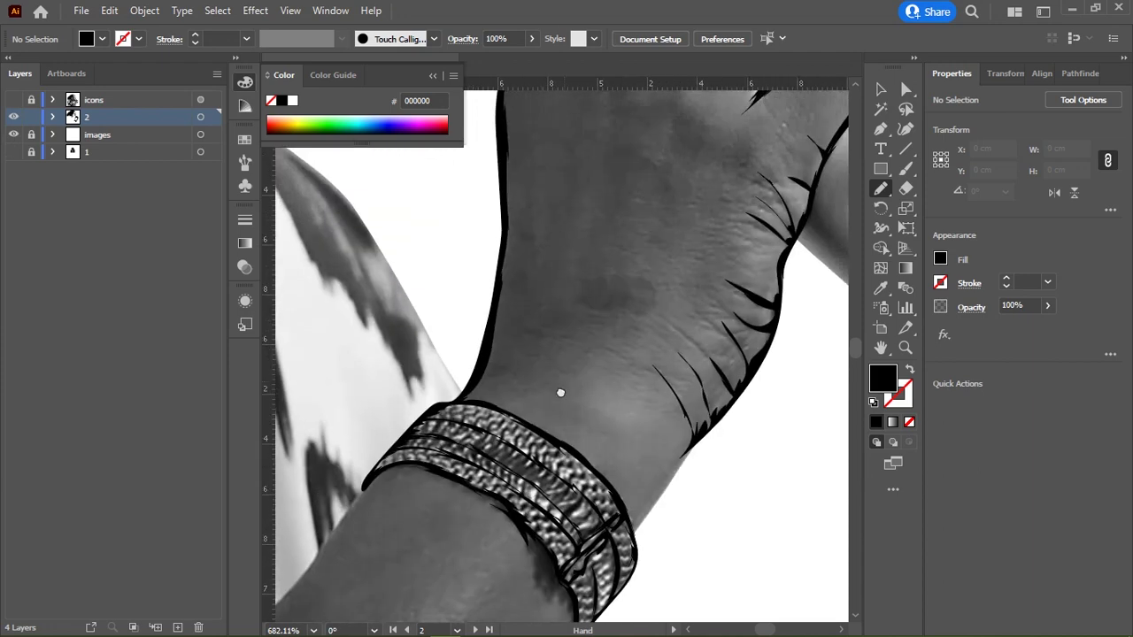
{"action": "left_click_drag", "start_coordinate": [526, 352], "coordinate": [531, 468]}
{"action": "mouse_move", "coordinate": [524, 327]}
{"action": "left_mouse_down"}
{"action": "mouse_move", "coordinate": [561, 516]}
{"action": "mouse_move", "coordinate": [551, 412]}
{"action": "mouse_move", "coordinate": [518, 362]}
{"action": "mouse_move", "coordinate": [461, 322]}
{"action": "mouse_move", "coordinate": [615, 298]}
{"action": "left_mouse_up"}
{"action": "mouse_move", "coordinate": [334, 453]}
{"action": "left_mouse_down"}
{"action": "mouse_move", "coordinate": [354, 462]}
{"action": "mouse_move", "coordinate": [392, 532]}
{"action": "mouse_move", "coordinate": [386, 566]}
{"action": "left_mouse_up"}
{"action": "mouse_move", "coordinate": [341, 449]}
{"action": "left_mouse_down"}
{"action": "mouse_move", "coordinate": [518, 337]}
{"action": "mouse_move", "coordinate": [589, 251]}
{"action": "mouse_move", "coordinate": [616, 193]}
{"action": "mouse_move", "coordinate": [522, 324]}
{"action": "left_mouse_up"}
{"action": "mouse_move", "coordinate": [474, 369]}
{"action": "left_mouse_down"}
{"action": "mouse_move", "coordinate": [359, 441]}
{"action": "mouse_move", "coordinate": [463, 382]}
{"action": "mouse_move", "coordinate": [531, 292]}
{"action": "mouse_move", "coordinate": [575, 263]}
{"action": "mouse_move", "coordinate": [652, 299]}
{"action": "left_mouse_up"}
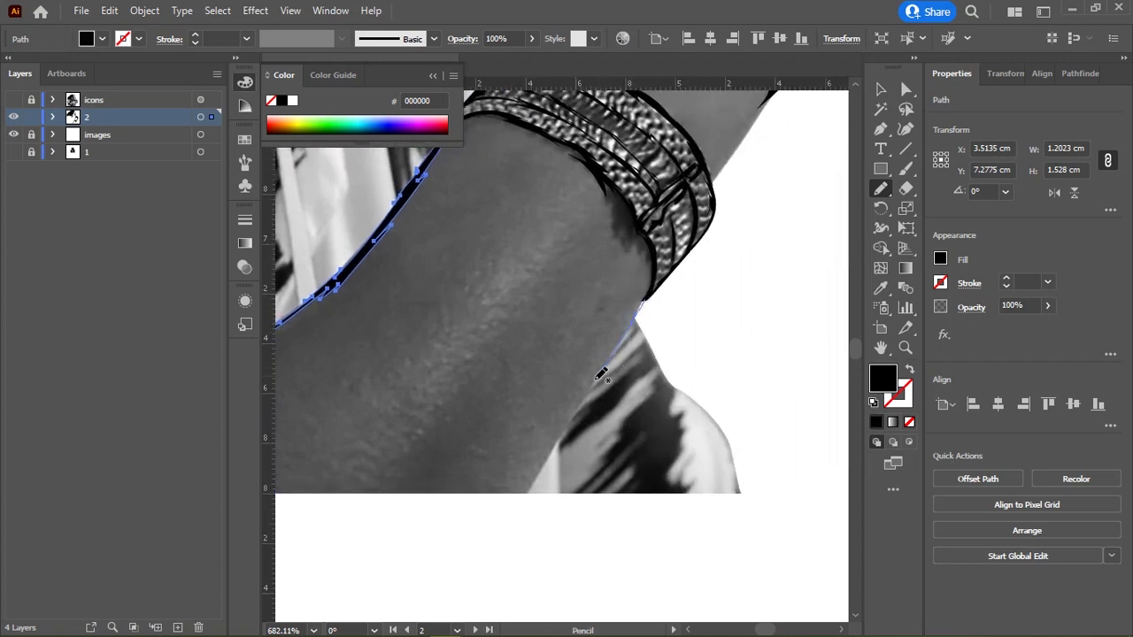
{"action": "left_click_drag", "start_coordinate": [563, 440], "coordinate": [521, 504]}
{"action": "left_click_drag", "start_coordinate": [561, 426], "coordinate": [612, 352]}
{"action": "left_click_drag", "start_coordinate": [644, 297], "coordinate": [662, 258]}
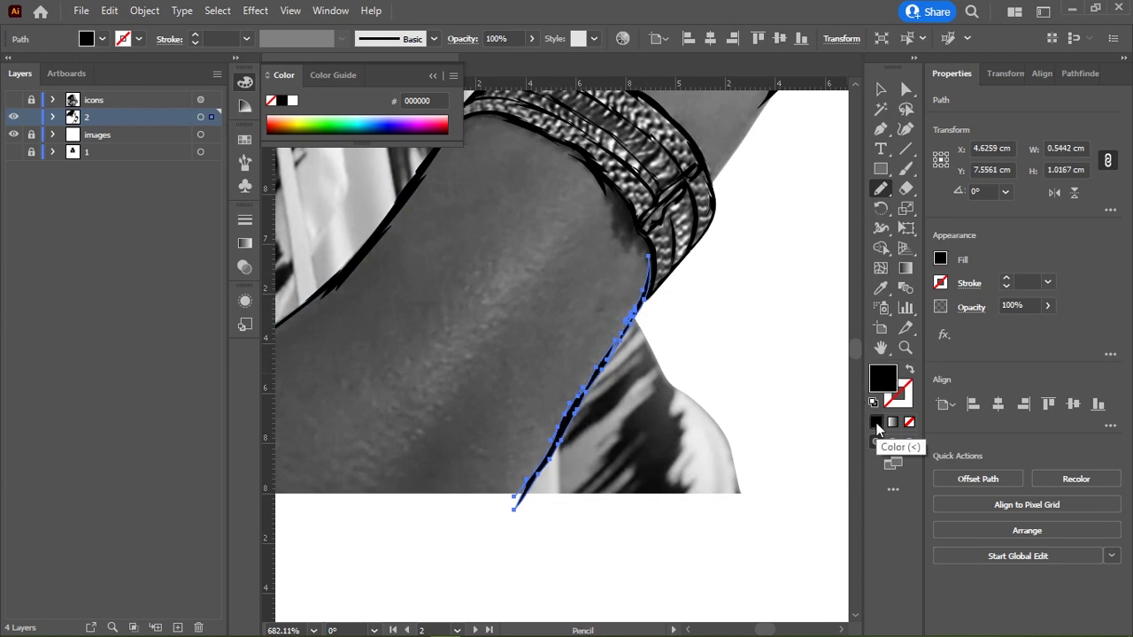
Step: With the photo hidden, add a stroke along the arm's left edge
{"action": "scroll", "coordinate": [653, 328], "scroll_direction": "down", "scroll_amount": 3}
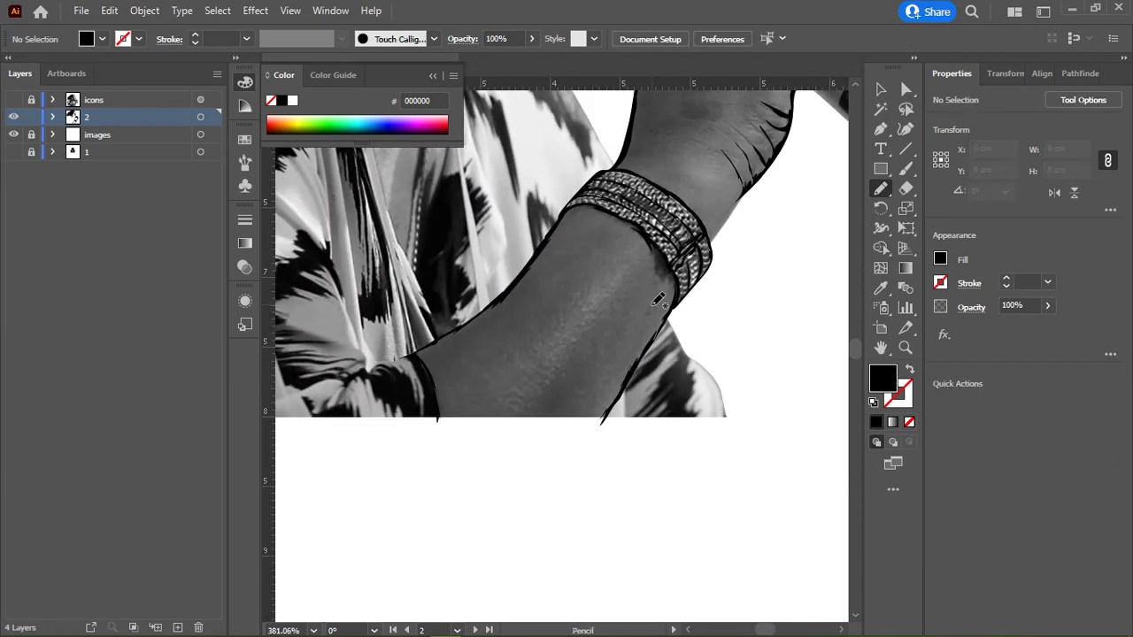
{"action": "left_click", "coordinate": [13, 134]}
{"action": "scroll", "coordinate": [567, 294], "scroll_direction": "up", "scroll_amount": 3}
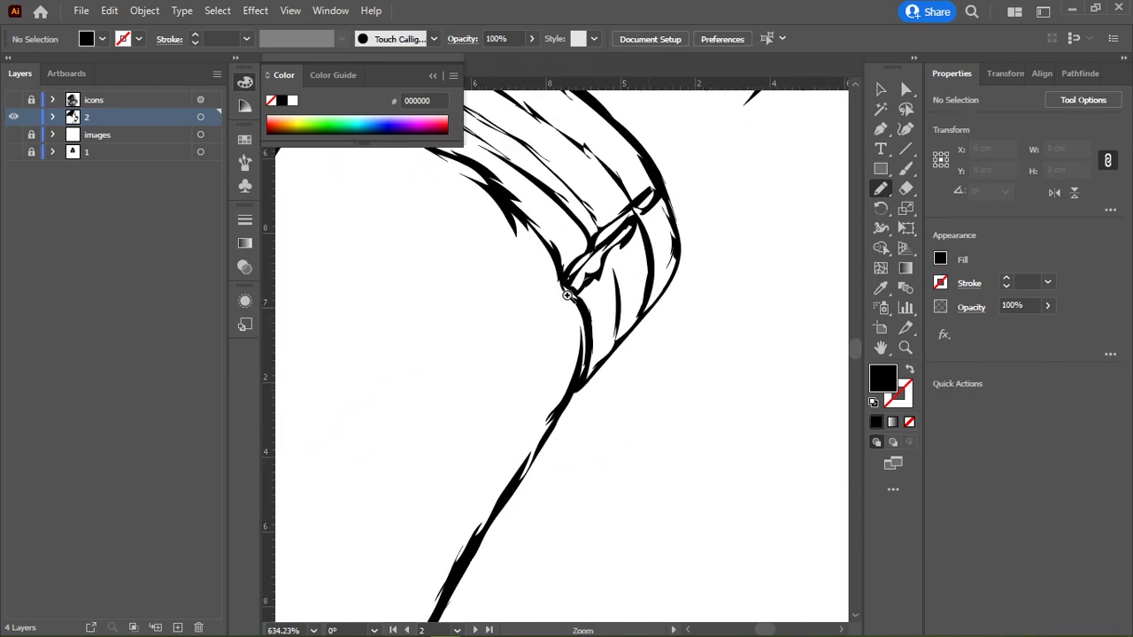
{"action": "mouse_move", "coordinate": [529, 223]}
{"action": "left_mouse_down"}
{"action": "mouse_move", "coordinate": [587, 324]}
{"action": "mouse_move", "coordinate": [488, 190]}
{"action": "left_mouse_up"}
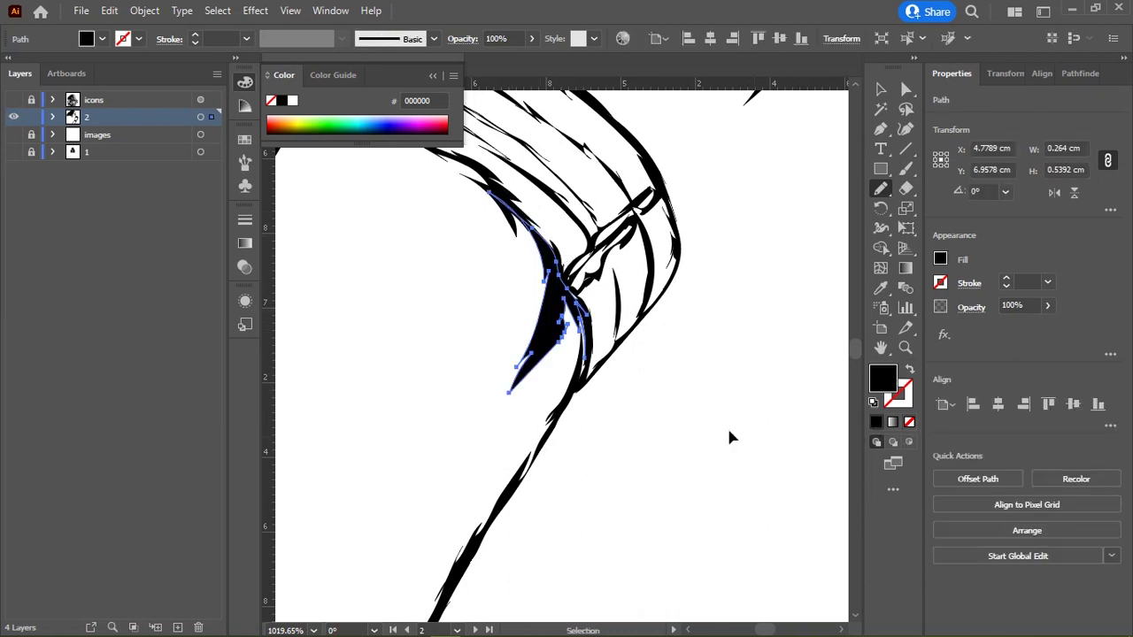
{"action": "key", "text": "ctrl+shift+a"}
{"action": "scroll", "coordinate": [620, 389], "scroll_direction": "down", "scroll_amount": 3}
{"action": "scroll", "coordinate": [649, 372], "scroll_direction": "down", "scroll_amount": 1}
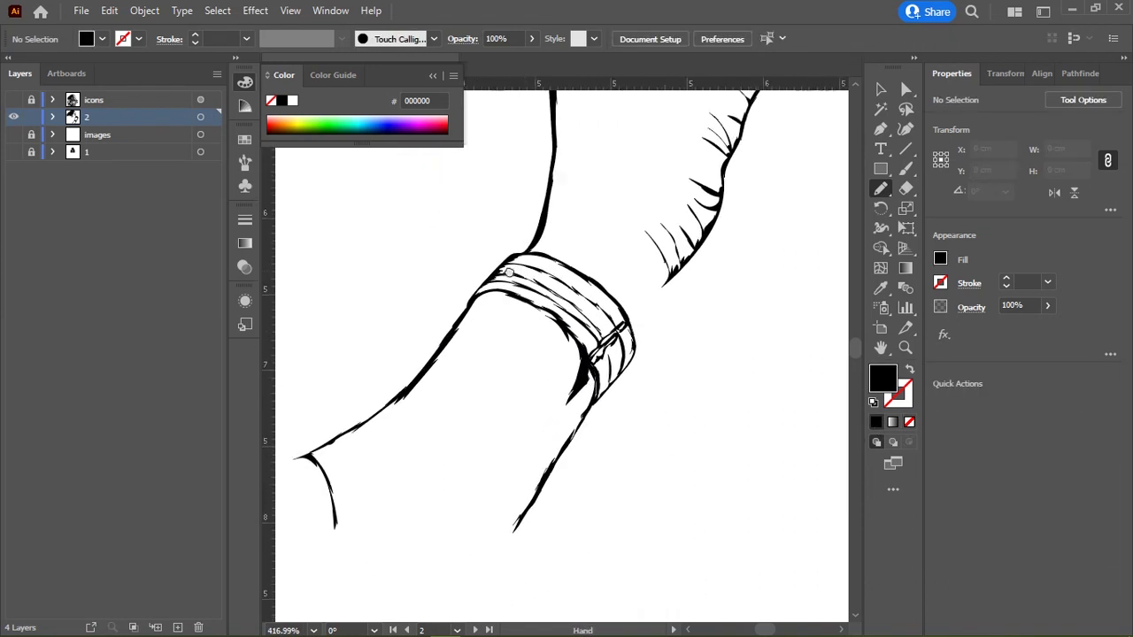
{"action": "left_click_drag", "start_coordinate": [619, 301], "coordinate": [455, 367]}
Step: With the photo showing, trace the forearm edge beside the bracelet
{"action": "left_click", "coordinate": [13, 134]}
{"action": "scroll", "coordinate": [631, 343], "scroll_direction": "up", "scroll_amount": 3}
{"action": "scroll", "coordinate": [630, 344], "scroll_direction": "up", "scroll_amount": 1}
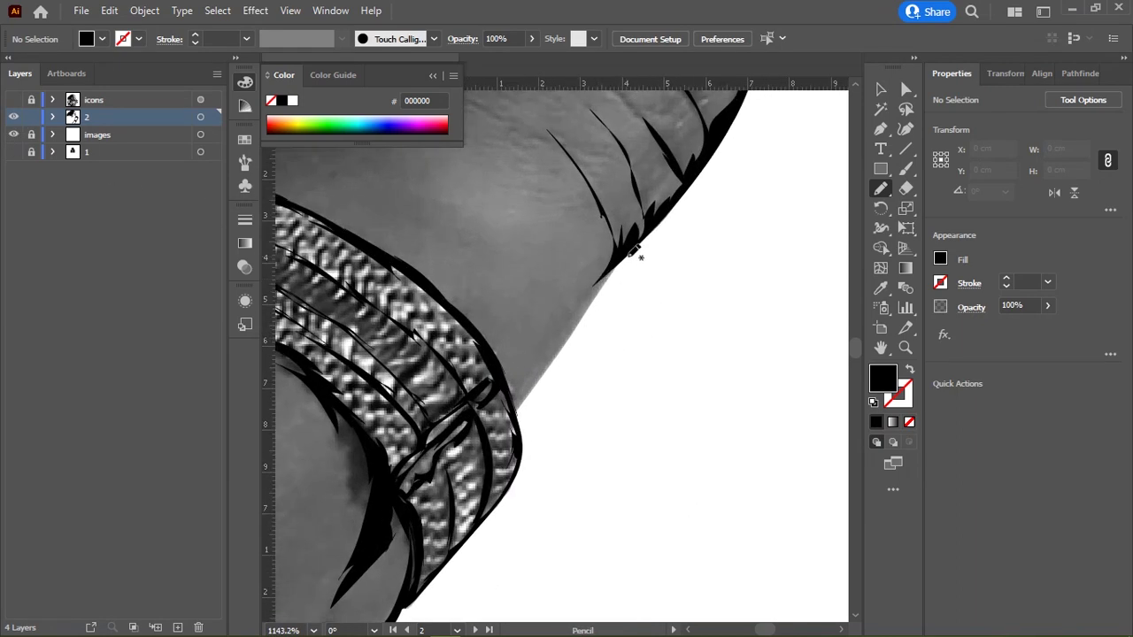
{"action": "left_click_drag", "start_coordinate": [634, 255], "coordinate": [542, 389]}
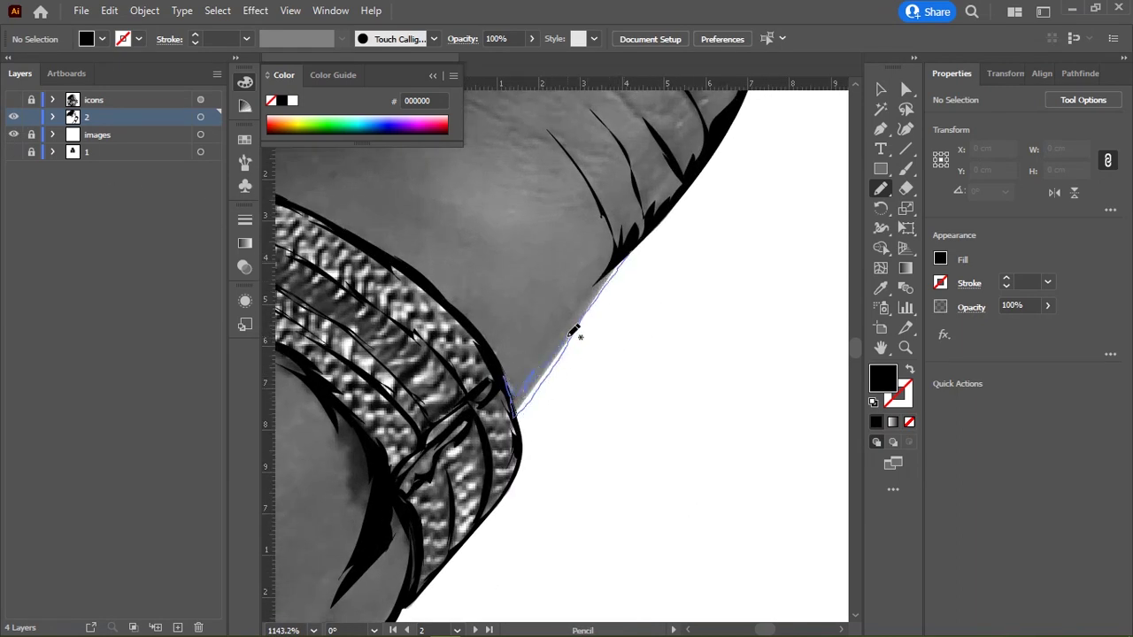
{"action": "left_click_drag", "start_coordinate": [616, 264], "coordinate": [634, 247]}
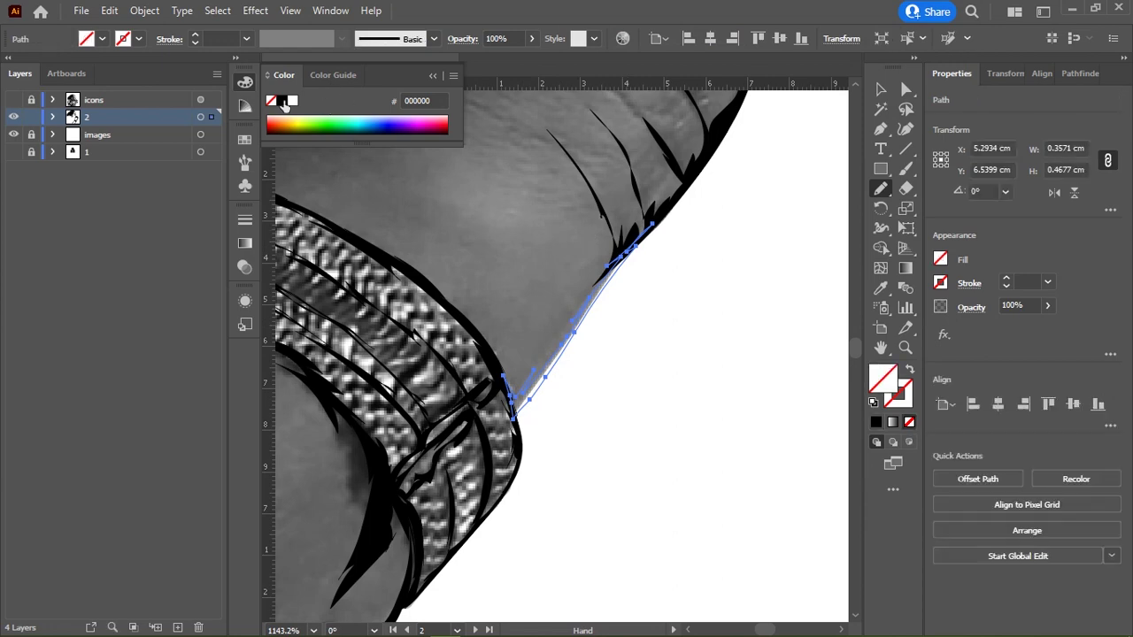
{"action": "key", "text": "ctrl+shift+a"}
Step: Check the hand's line art with the photo hidden, then move to the microphone end
{"action": "scroll", "coordinate": [655, 257], "scroll_direction": "down", "scroll_amount": 5}
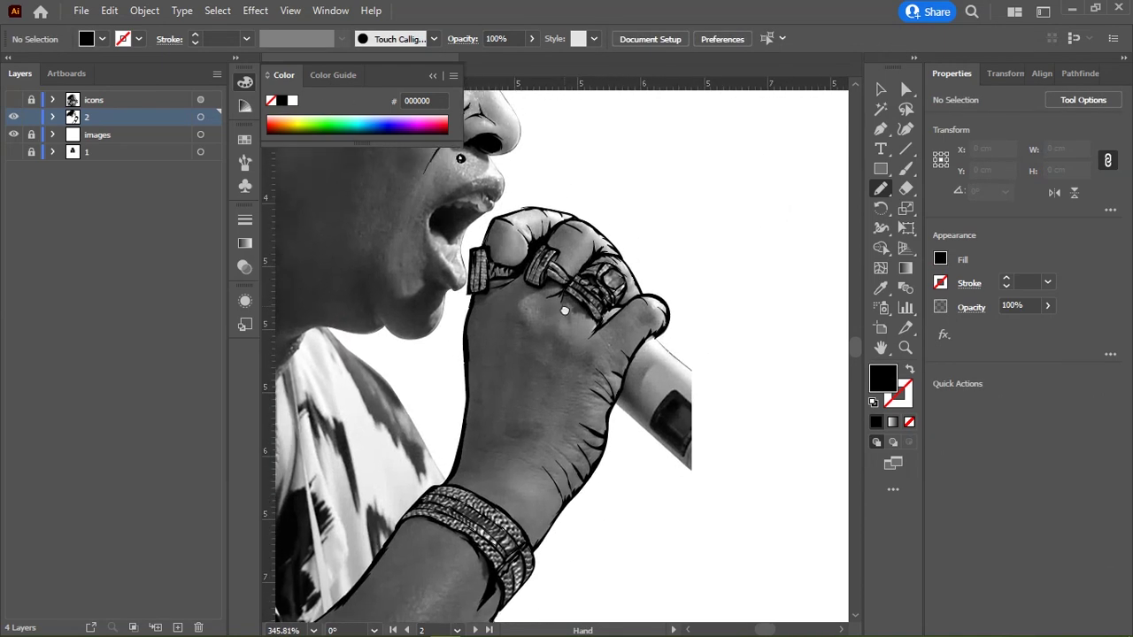
{"action": "left_click_drag", "start_coordinate": [561, 308], "coordinate": [555, 339]}
{"action": "left_click", "coordinate": [13, 135]}
{"action": "mouse_move", "coordinate": [514, 263]}
{"action": "left_mouse_down"}
{"action": "mouse_move", "coordinate": [534, 263]}
{"action": "mouse_move", "coordinate": [378, 234]}
{"action": "left_mouse_up"}
{"action": "left_click", "coordinate": [13, 134]}
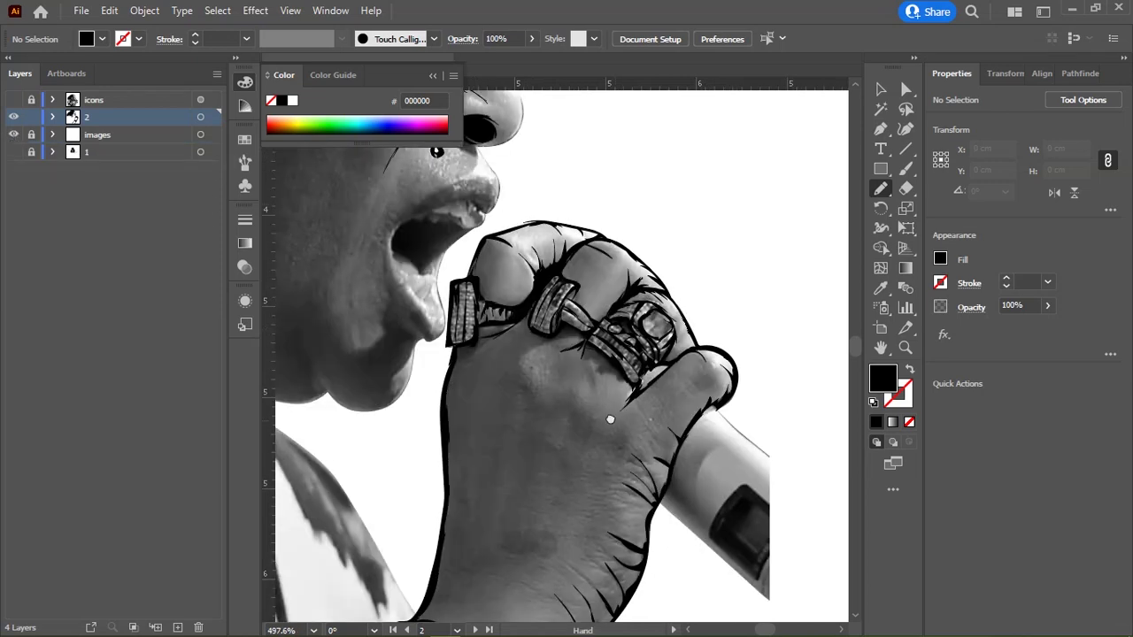
{"action": "left_click_drag", "start_coordinate": [774, 501], "coordinate": [499, 326]}
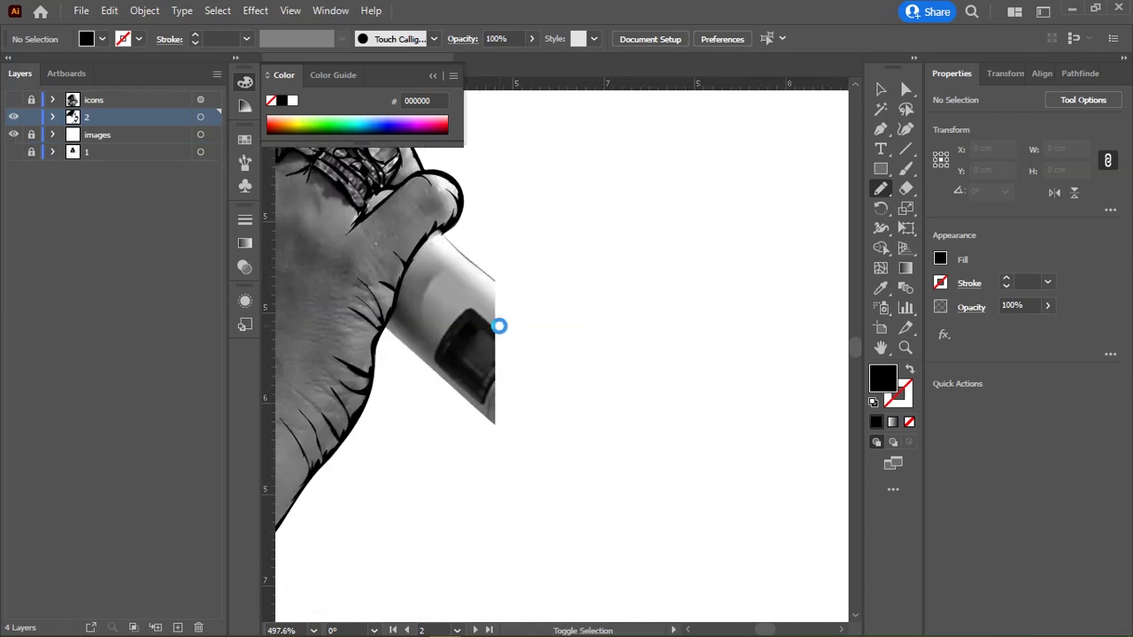
Step: Place image 2 on the canvas
{"action": "key", "text": "ctrl+shift+p"}
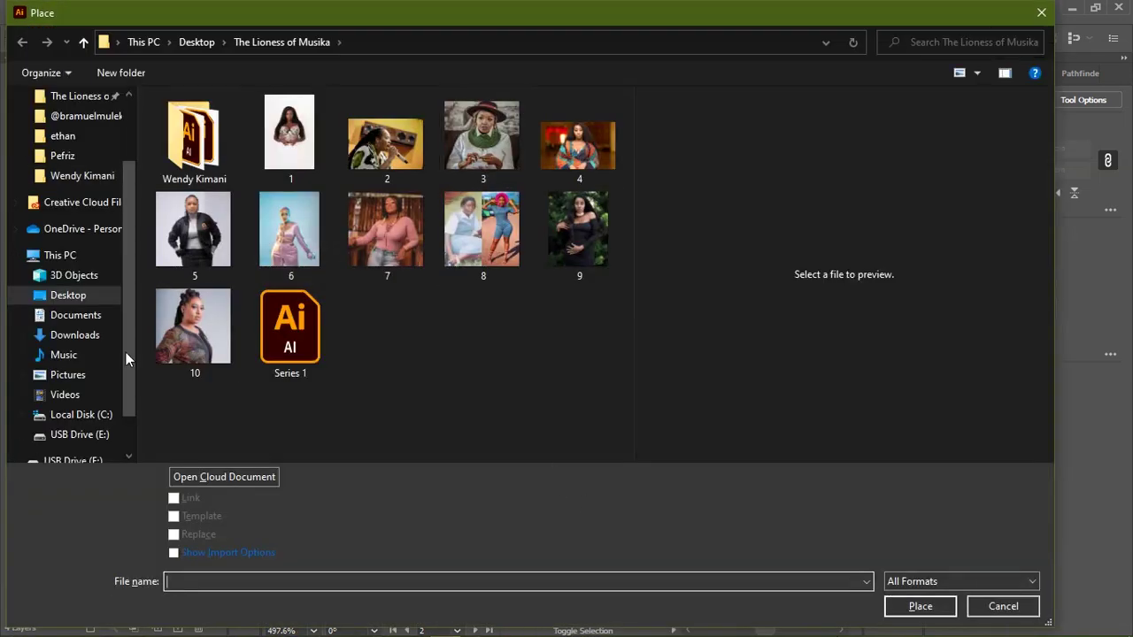
{"action": "left_click", "coordinate": [386, 141]}
{"action": "left_click", "coordinate": [918, 606]}
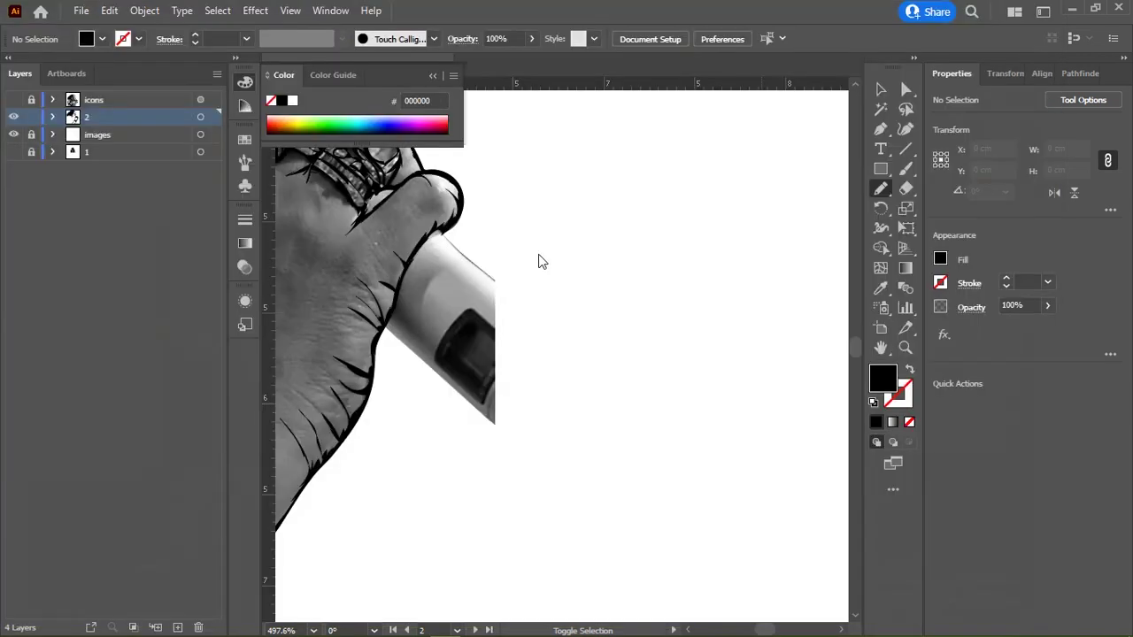
{"action": "left_click", "coordinate": [510, 209]}
{"action": "key", "text": "v"}
Step: Scale the photo to about 11.06 × 7.53 cm and move it toward the sketch
{"action": "mouse_move", "coordinate": [513, 215]}
{"action": "left_mouse_down"}
{"action": "mouse_move", "coordinate": [712, 365]}
{"action": "mouse_move", "coordinate": [437, 174]}
{"action": "mouse_move", "coordinate": [625, 381]}
{"action": "mouse_move", "coordinate": [387, 179]}
{"action": "mouse_move", "coordinate": [695, 446]}
{"action": "mouse_move", "coordinate": [481, 256]}
{"action": "mouse_move", "coordinate": [392, 197]}
{"action": "mouse_move", "coordinate": [431, 215]}
{"action": "mouse_move", "coordinate": [789, 518]}
{"action": "mouse_move", "coordinate": [425, 242]}
{"action": "left_mouse_up"}
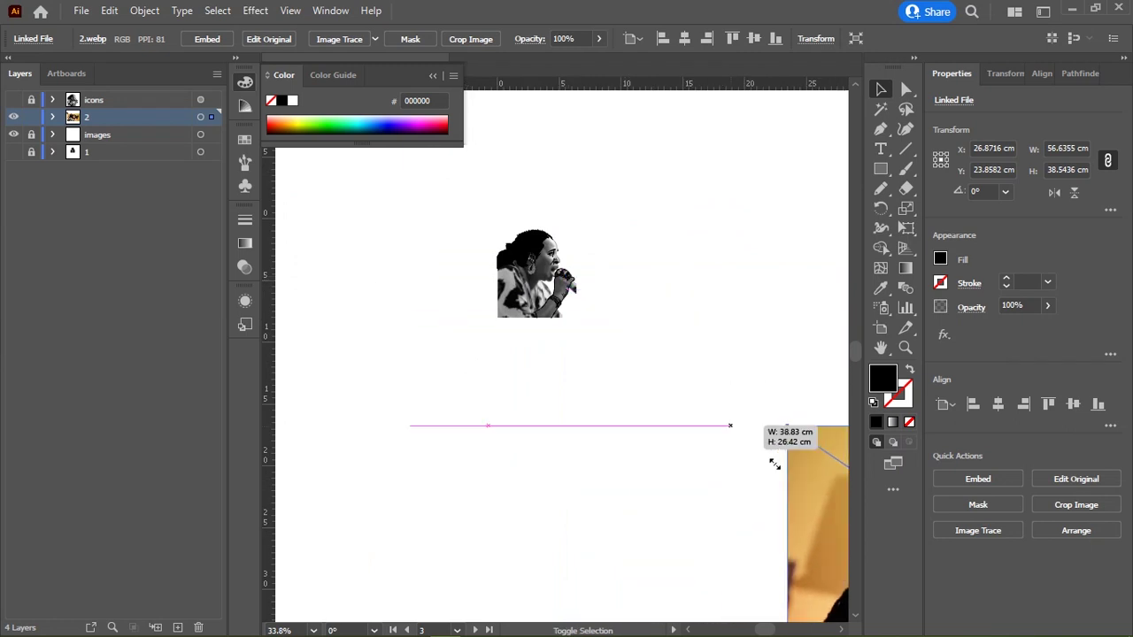
{"action": "left_click_drag", "start_coordinate": [696, 318], "coordinate": [784, 447]}
{"action": "scroll", "coordinate": [670, 425], "scroll_direction": "down", "scroll_amount": 3}
{"action": "mouse_move", "coordinate": [503, 350]}
{"action": "left_mouse_down"}
{"action": "mouse_move", "coordinate": [570, 346]}
{"action": "mouse_move", "coordinate": [480, 345]}
{"action": "mouse_move", "coordinate": [503, 298]}
{"action": "left_mouse_up"}
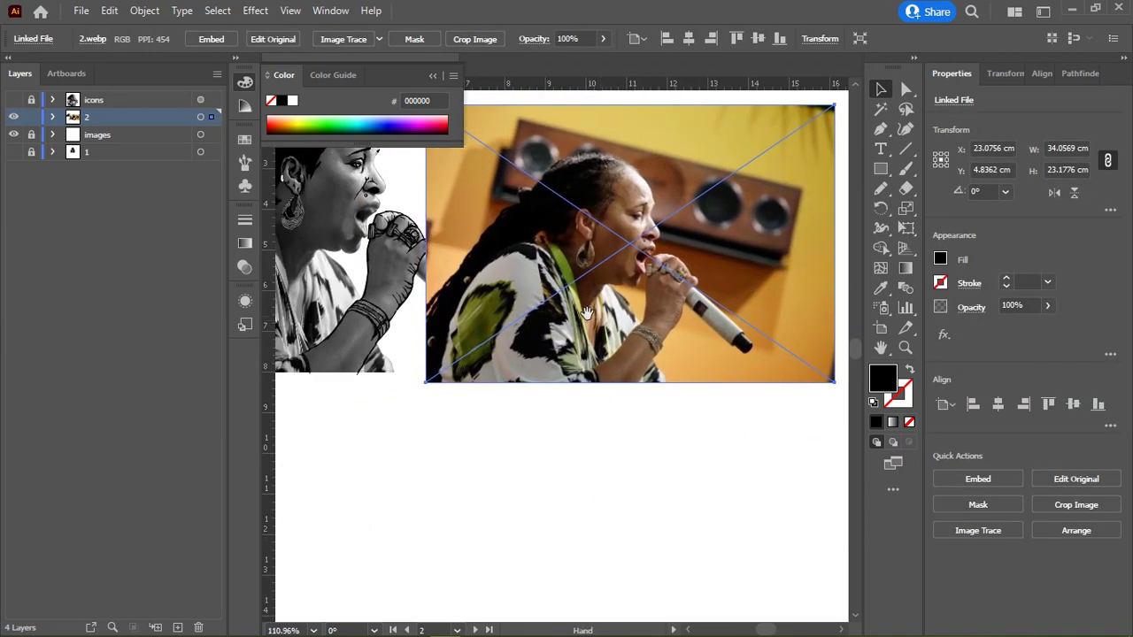
{"action": "mouse_move", "coordinate": [608, 330]}
{"action": "left_mouse_down"}
{"action": "mouse_move", "coordinate": [534, 301]}
{"action": "mouse_move", "coordinate": [513, 317]}
{"action": "left_mouse_up"}
Step: Lower the photo's opacity, align it over the traced hand, then restore 100% opacity
{"action": "left_click", "coordinate": [603, 39]}
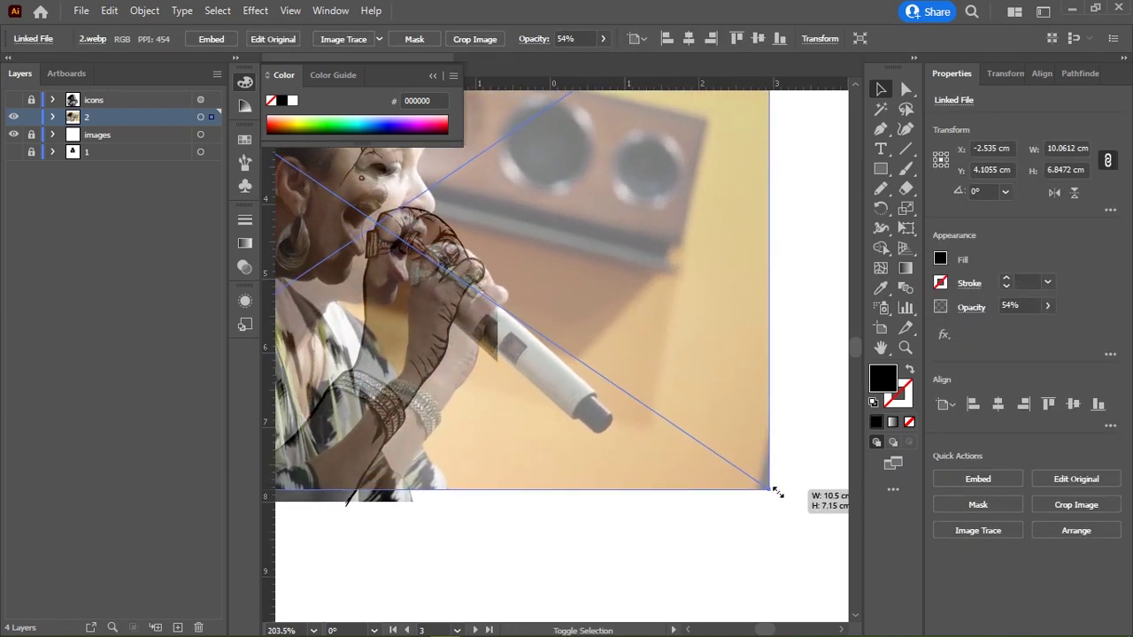
{"action": "left_click_drag", "start_coordinate": [615, 366], "coordinate": [596, 361]}
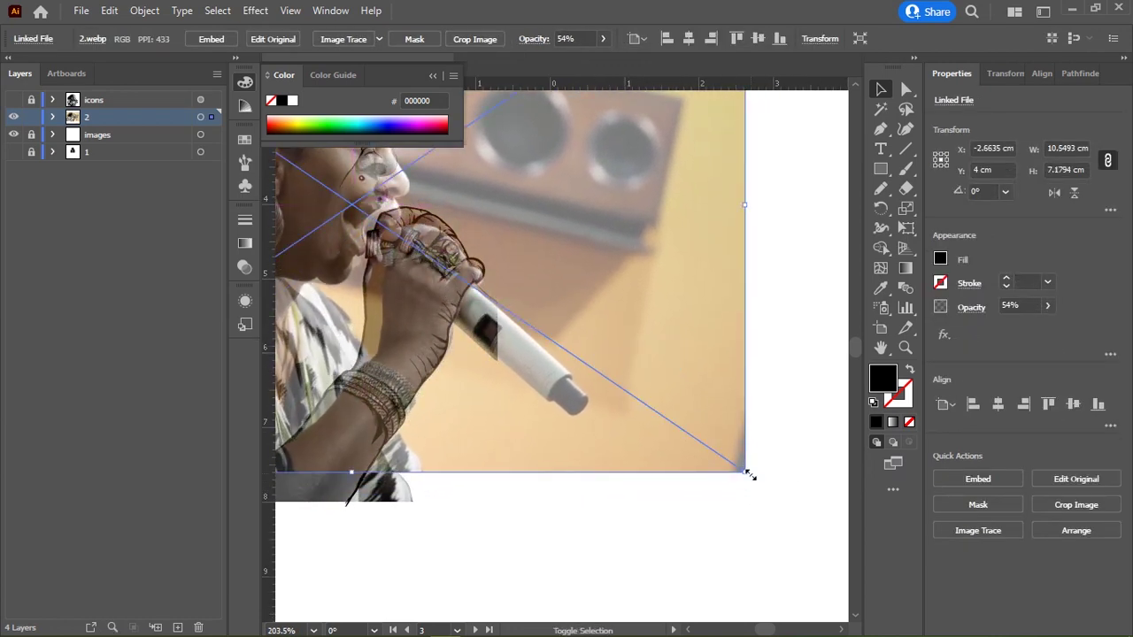
{"action": "left_click_drag", "start_coordinate": [643, 412], "coordinate": [622, 398]}
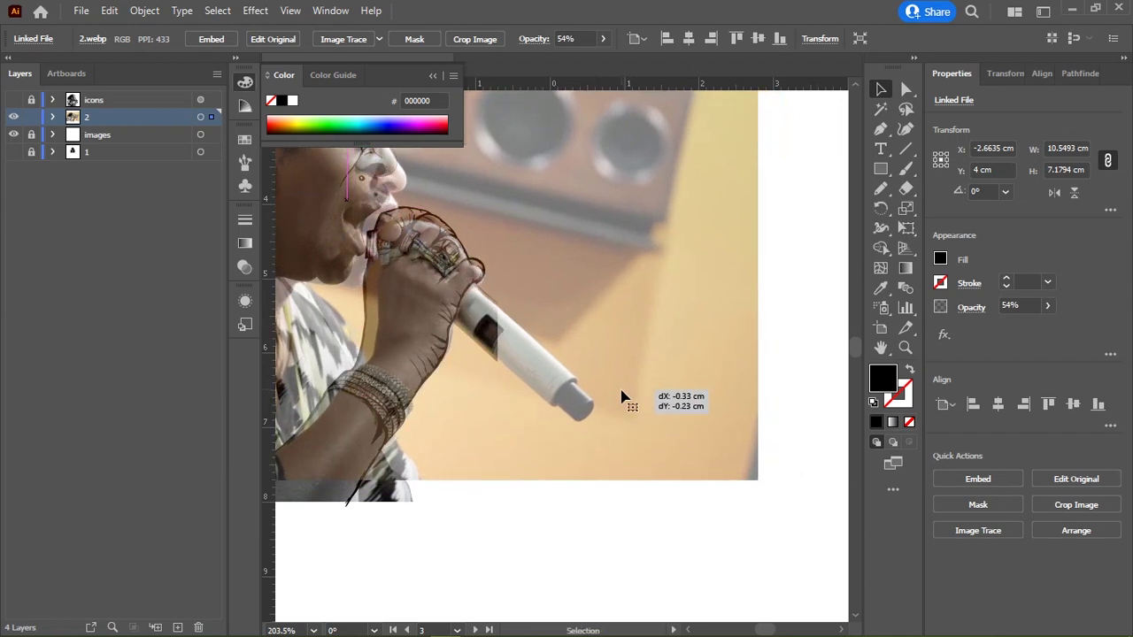
{"action": "left_click", "coordinate": [562, 39]}
{"action": "left_click_drag", "start_coordinate": [589, 62], "coordinate": [626, 84]}
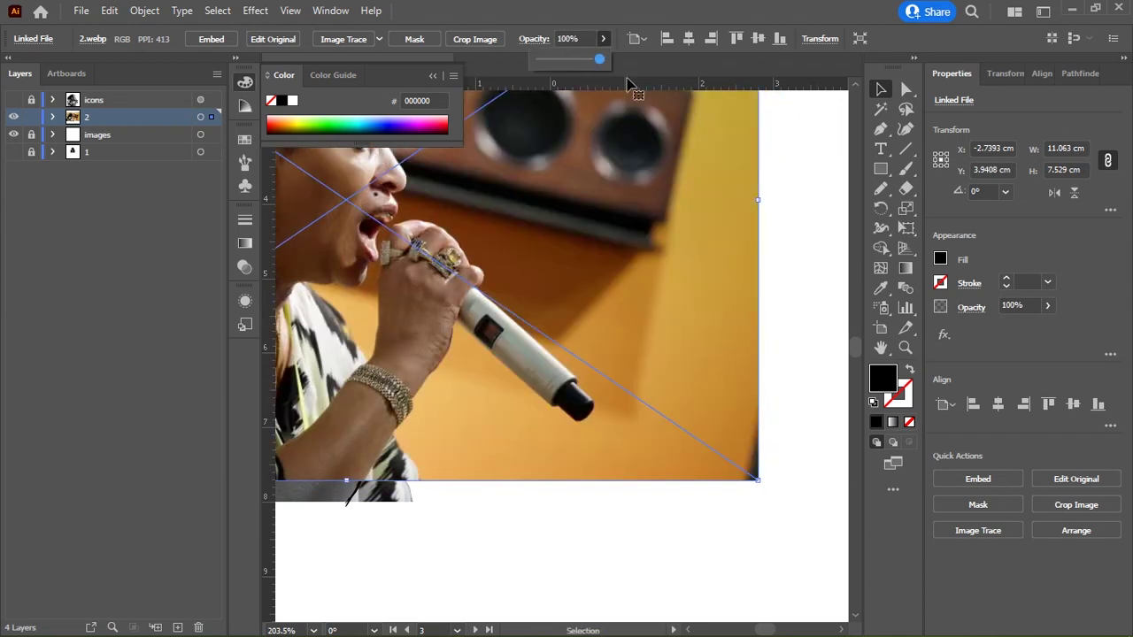
{"action": "left_click", "coordinate": [671, 266]}
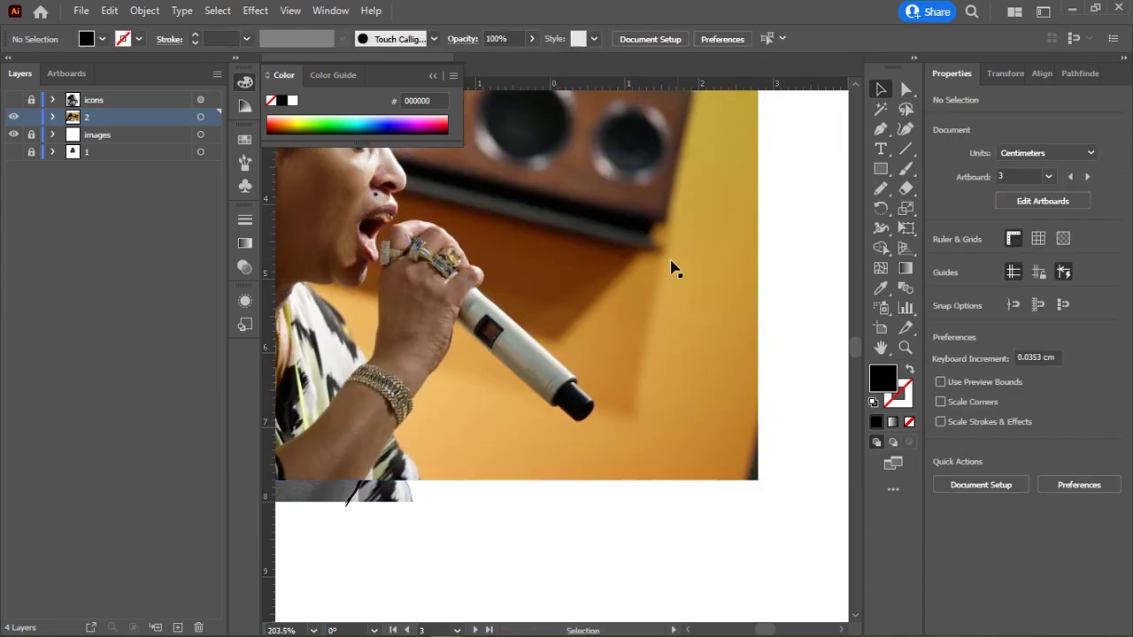
{"action": "scroll", "coordinate": [496, 354], "scroll_direction": "up", "scroll_amount": 5}
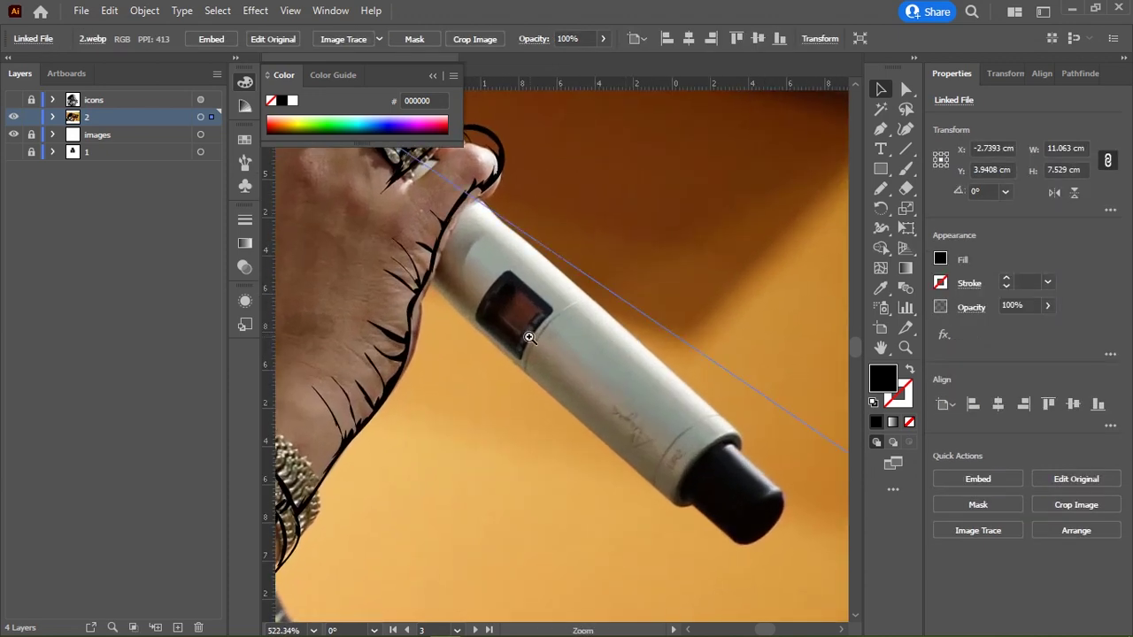
{"action": "left_click_drag", "start_coordinate": [577, 364], "coordinate": [583, 363]}
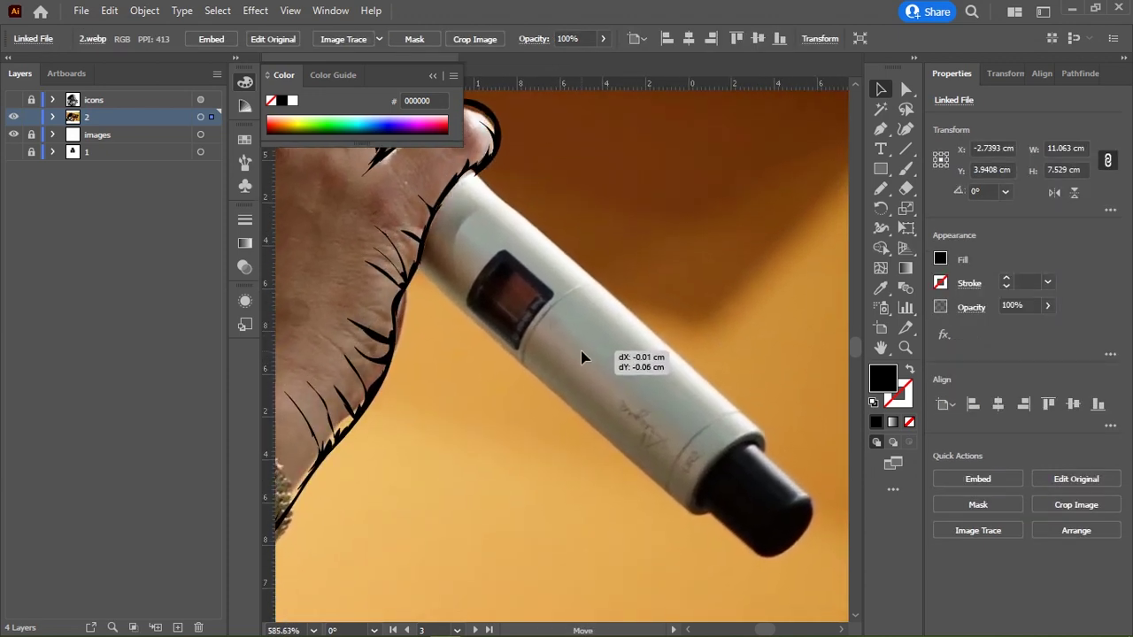
Step: Start a Pen path along the microphone's lower edge around the collar corner
{"action": "scroll", "coordinate": [469, 284], "scroll_direction": "up", "scroll_amount": 3}
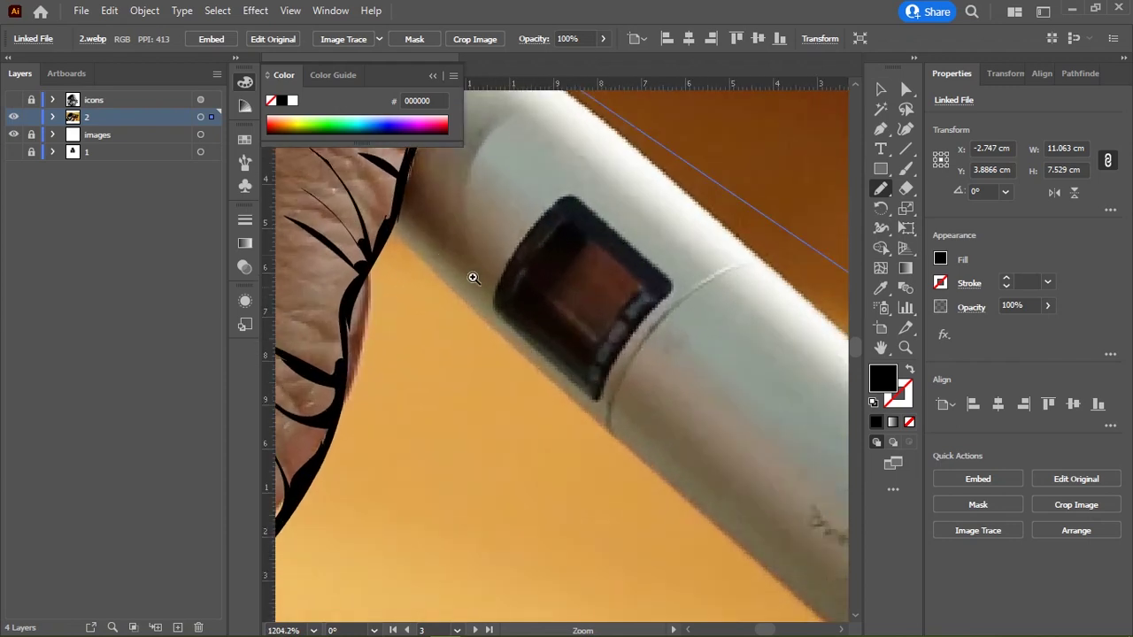
{"action": "left_click_drag", "start_coordinate": [399, 226], "coordinate": [485, 301]}
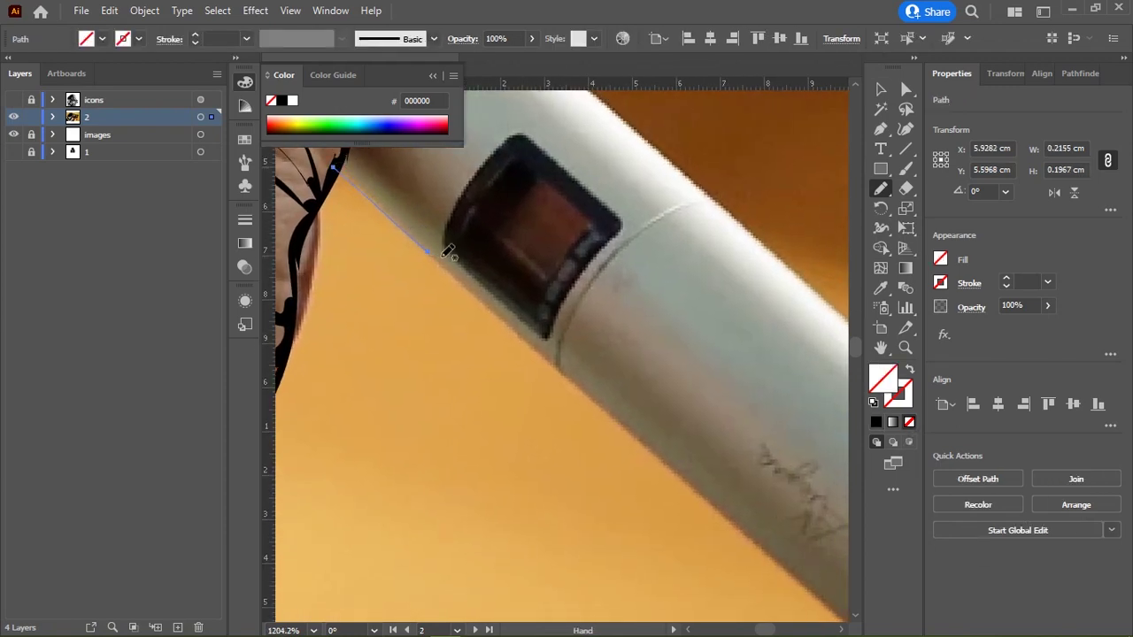
{"action": "key", "text": "p"}
{"action": "left_click", "coordinate": [336, 165]}
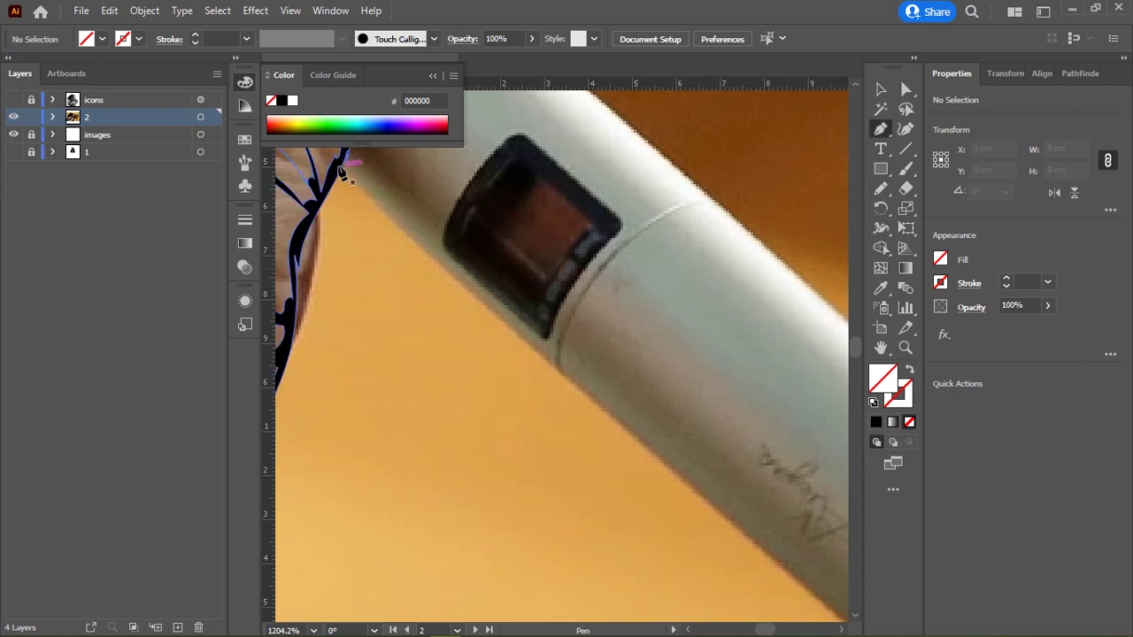
{"action": "left_click", "coordinate": [559, 379]}
{"action": "left_click_drag", "start_coordinate": [619, 394], "coordinate": [385, 162]}
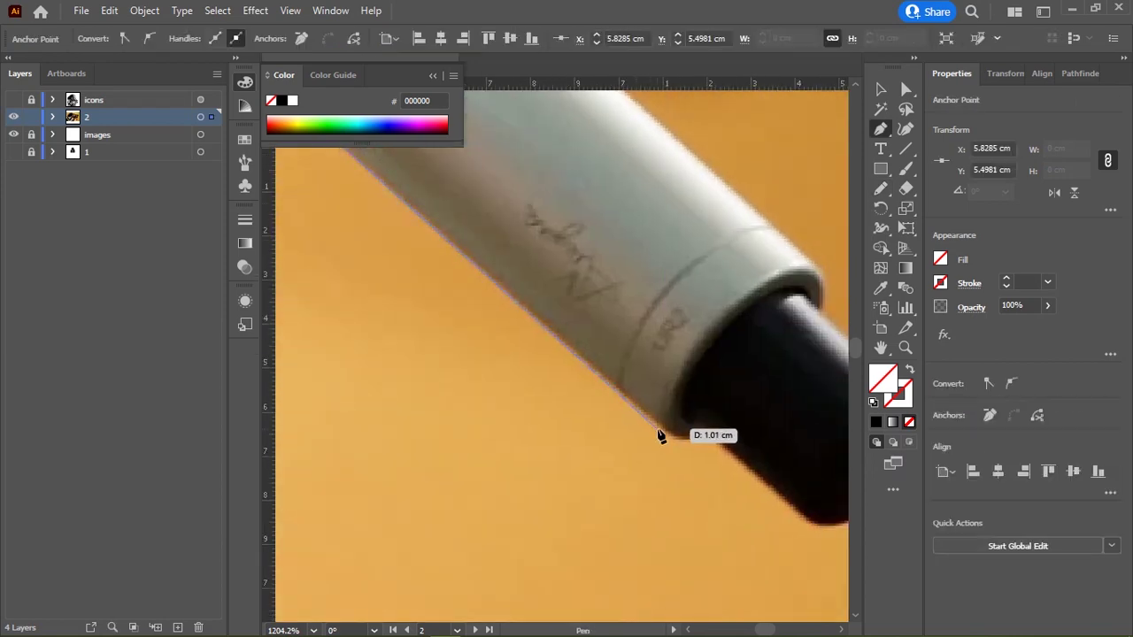
{"action": "scroll", "coordinate": [672, 441], "scroll_direction": "up", "scroll_amount": 3}
{"action": "scroll", "coordinate": [643, 451], "scroll_direction": "down", "scroll_amount": 3}
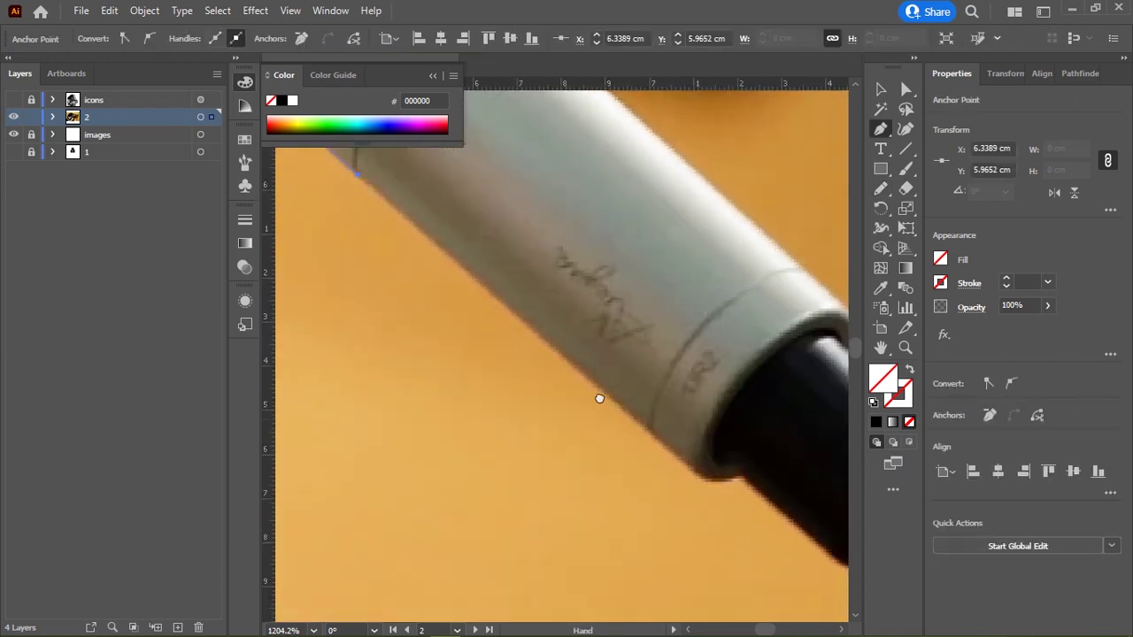
{"action": "left_click", "coordinate": [642, 436]}
{"action": "left_click_drag", "start_coordinate": [683, 434], "coordinate": [706, 418]}
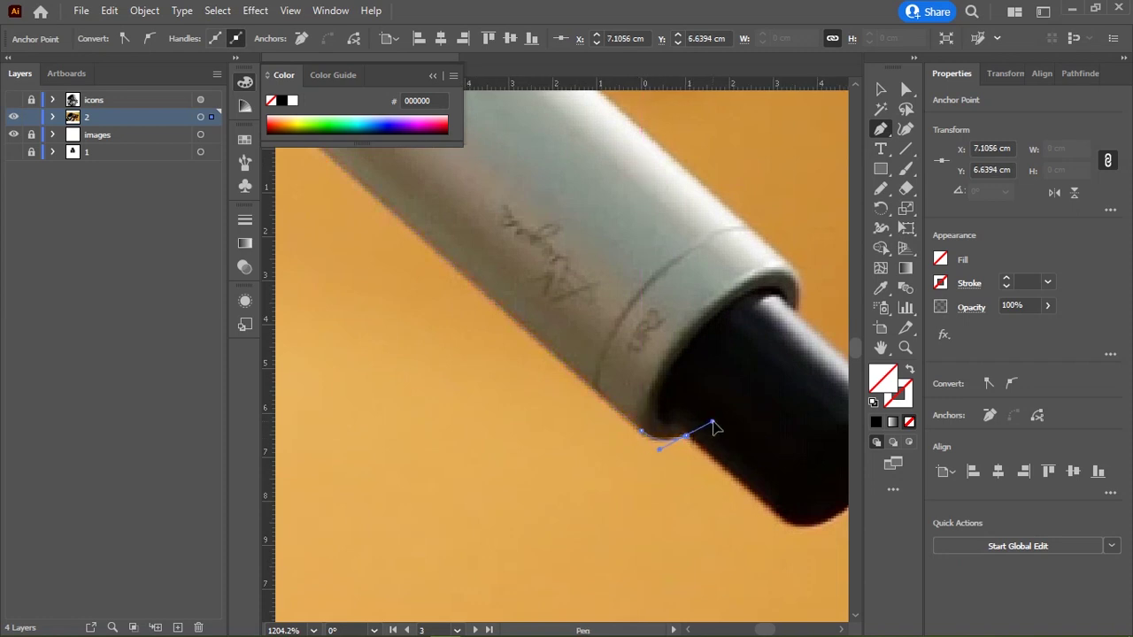
Step: Curve the path around the microphone's rounded black end cap
{"action": "scroll", "coordinate": [678, 397], "scroll_direction": "down", "scroll_amount": 3}
{"action": "scroll", "coordinate": [678, 397], "scroll_direction": "right", "scroll_amount": 3}
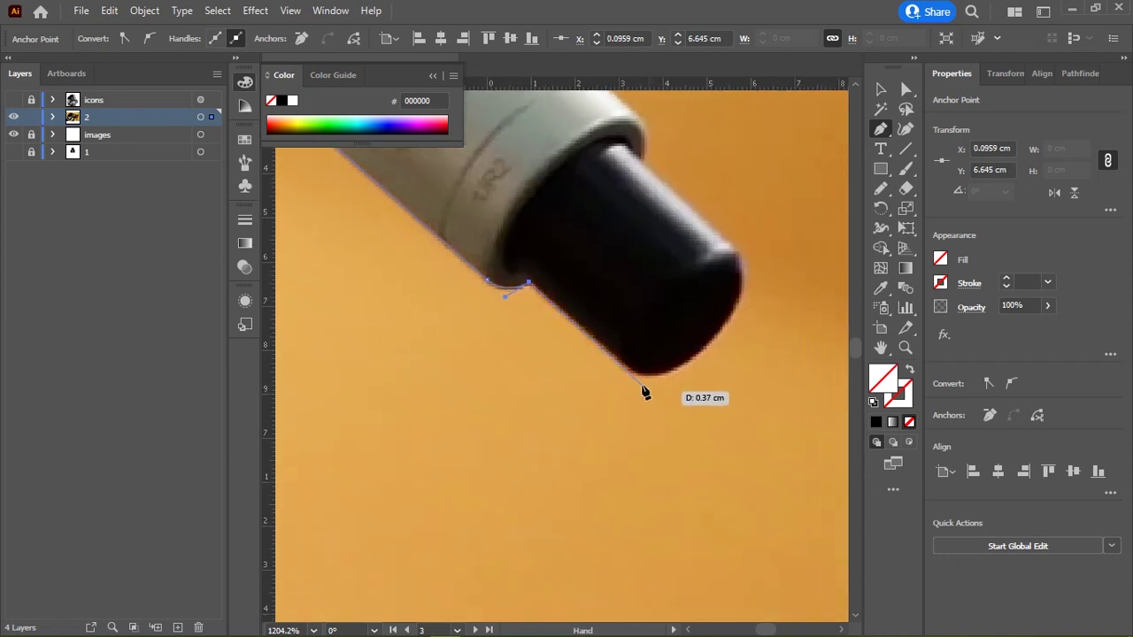
{"action": "left_click", "coordinate": [631, 372]}
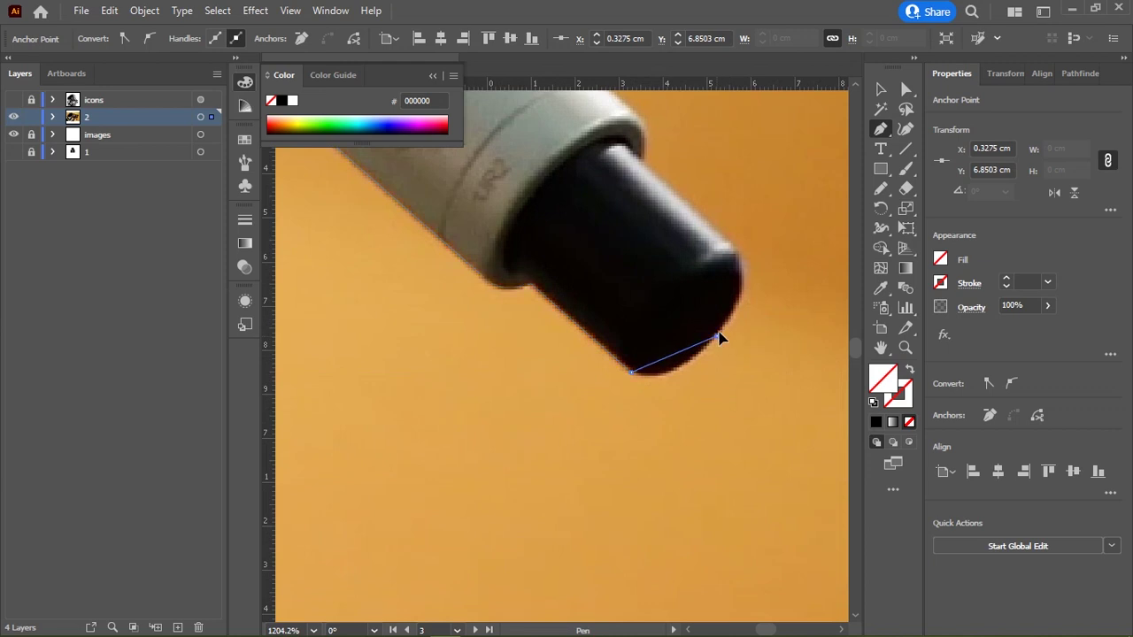
{"action": "left_click_drag", "start_coordinate": [715, 335], "coordinate": [757, 281]}
{"action": "left_click_drag", "start_coordinate": [634, 162], "coordinate": [636, 166]}
{"action": "scroll", "coordinate": [644, 169], "scroll_direction": "up", "scroll_amount": 3}
{"action": "scroll", "coordinate": [645, 169], "scroll_direction": "left", "scroll_amount": 2}
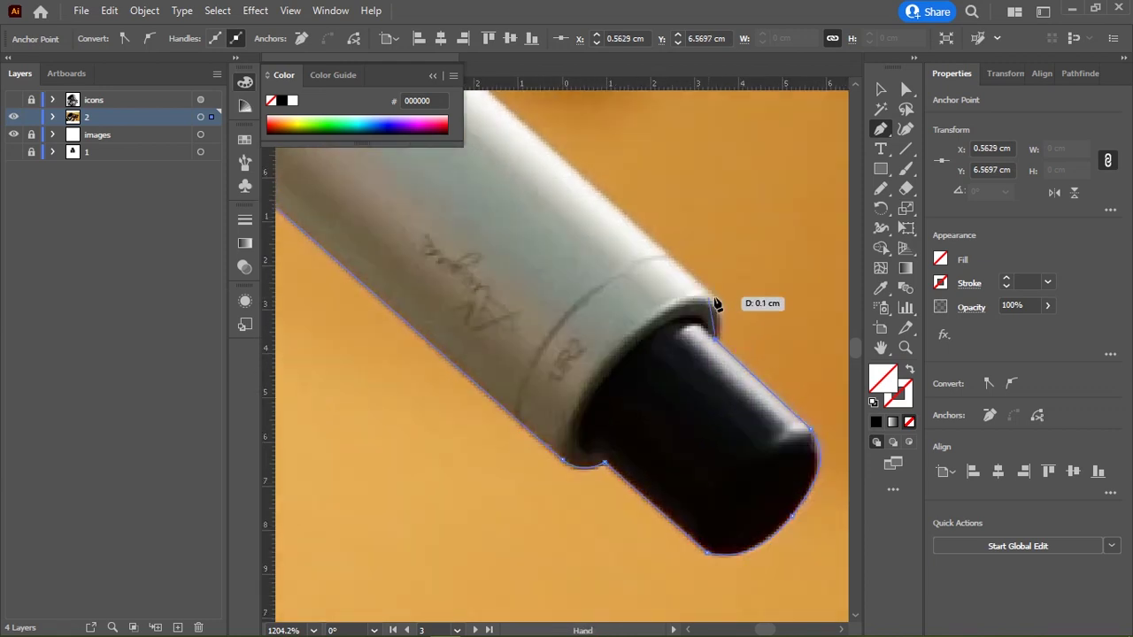
{"action": "scroll", "coordinate": [721, 307], "scroll_direction": "up", "scroll_amount": 2}
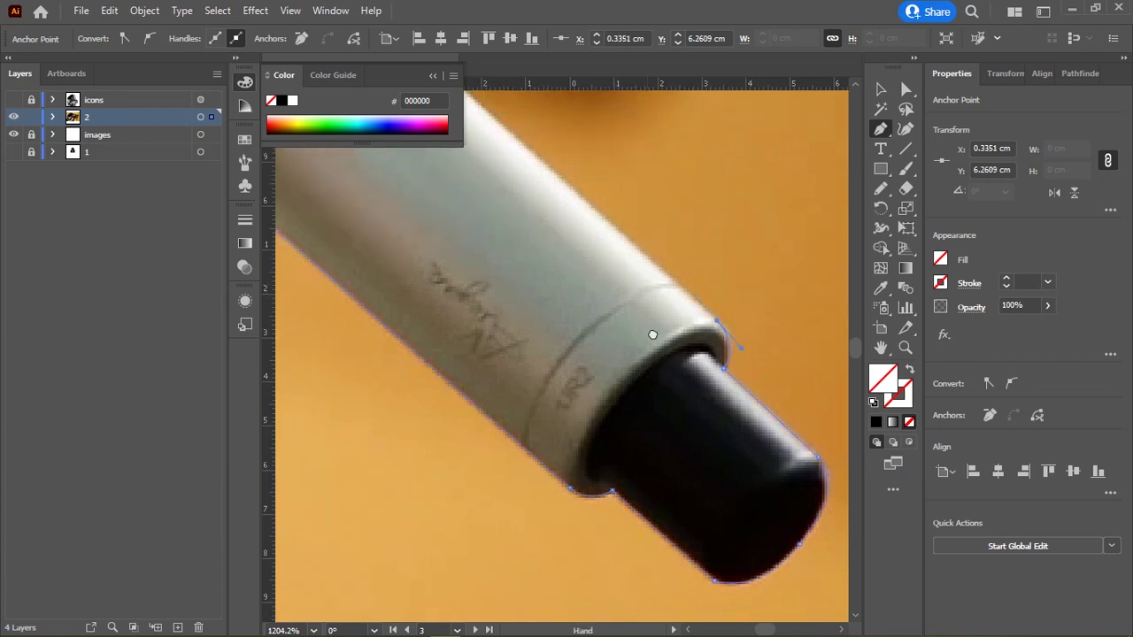
{"action": "scroll", "coordinate": [653, 334], "scroll_direction": "left", "scroll_amount": 8}
{"action": "scroll", "coordinate": [460, 248], "scroll_direction": "down", "scroll_amount": 2}
{"action": "scroll", "coordinate": [460, 248], "scroll_direction": "right", "scroll_amount": 2}
{"action": "scroll", "coordinate": [473, 263], "scroll_direction": "down", "scroll_amount": 4}
{"action": "scroll", "coordinate": [472, 263], "scroll_direction": "right", "scroll_amount": 4}
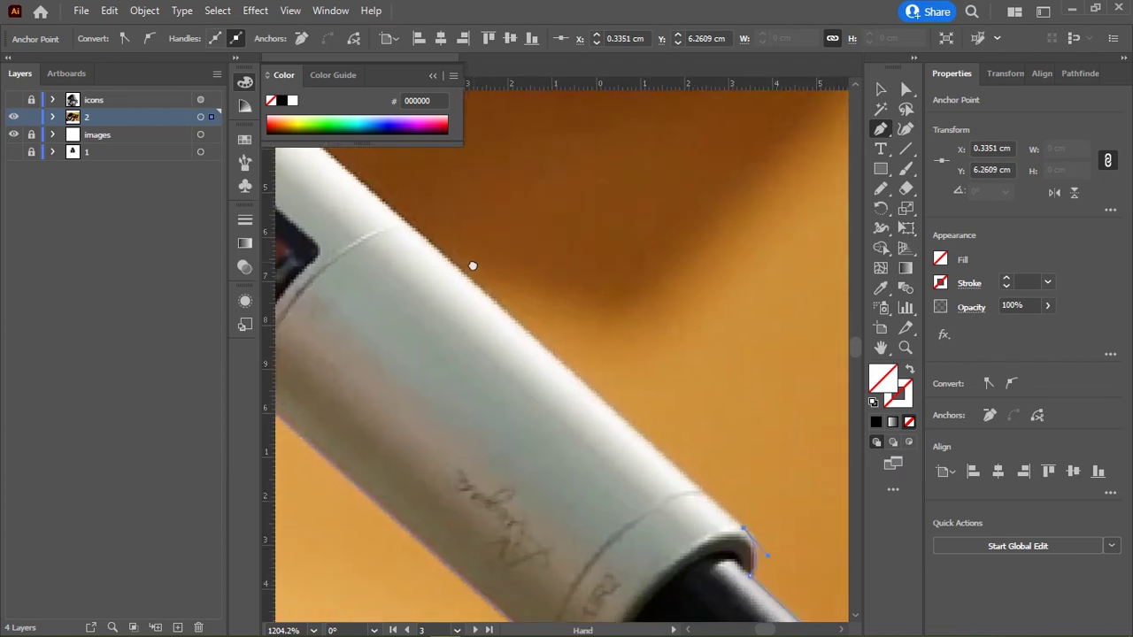
Step: Continue the path up the microphone's top edge to meet the fist
{"action": "left_click", "coordinate": [419, 240]}
{"action": "scroll", "coordinate": [443, 292], "scroll_direction": "up", "scroll_amount": 6}
{"action": "scroll", "coordinate": [443, 292], "scroll_direction": "left", "scroll_amount": 6}
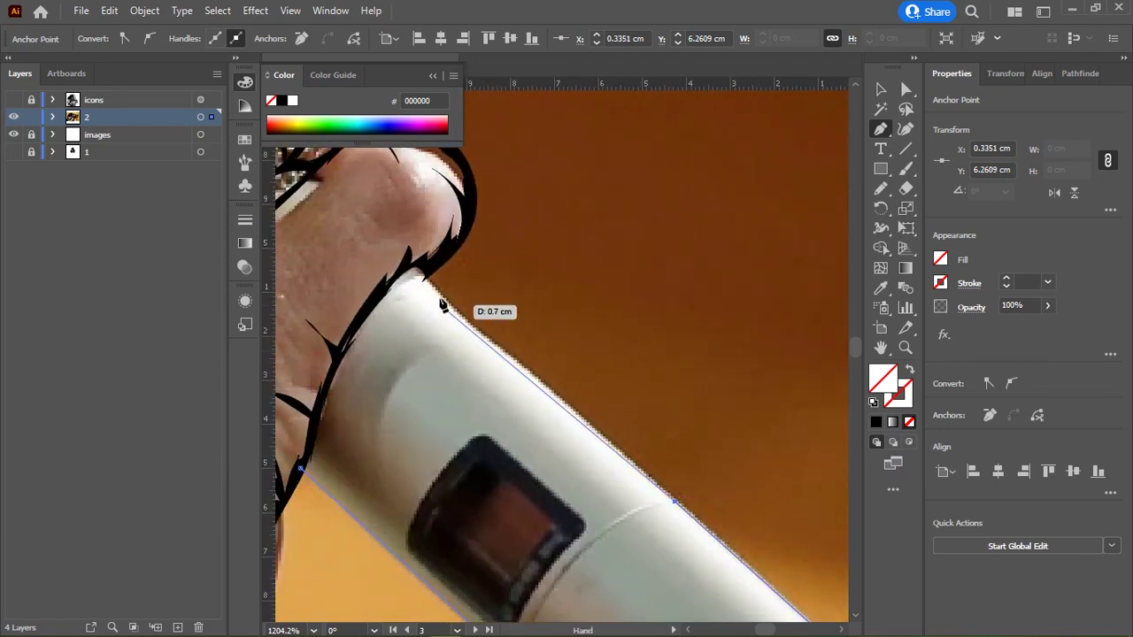
{"action": "left_click", "coordinate": [531, 371]}
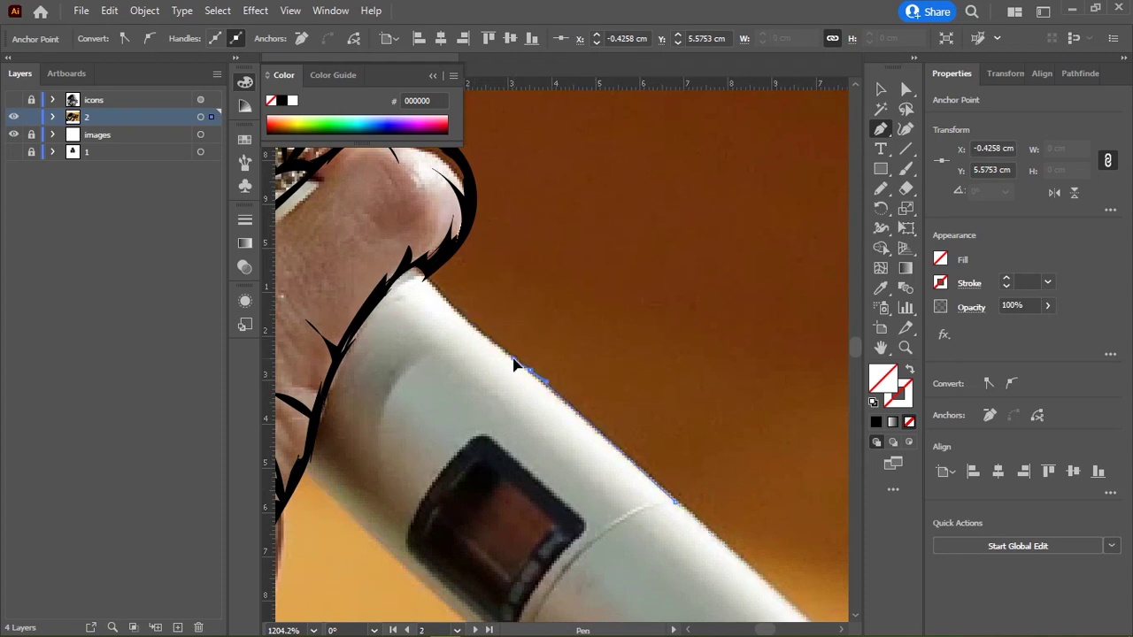
{"action": "scroll", "coordinate": [434, 266], "scroll_direction": "up", "scroll_amount": 1}
{"action": "scroll", "coordinate": [434, 265], "scroll_direction": "left", "scroll_amount": 1}
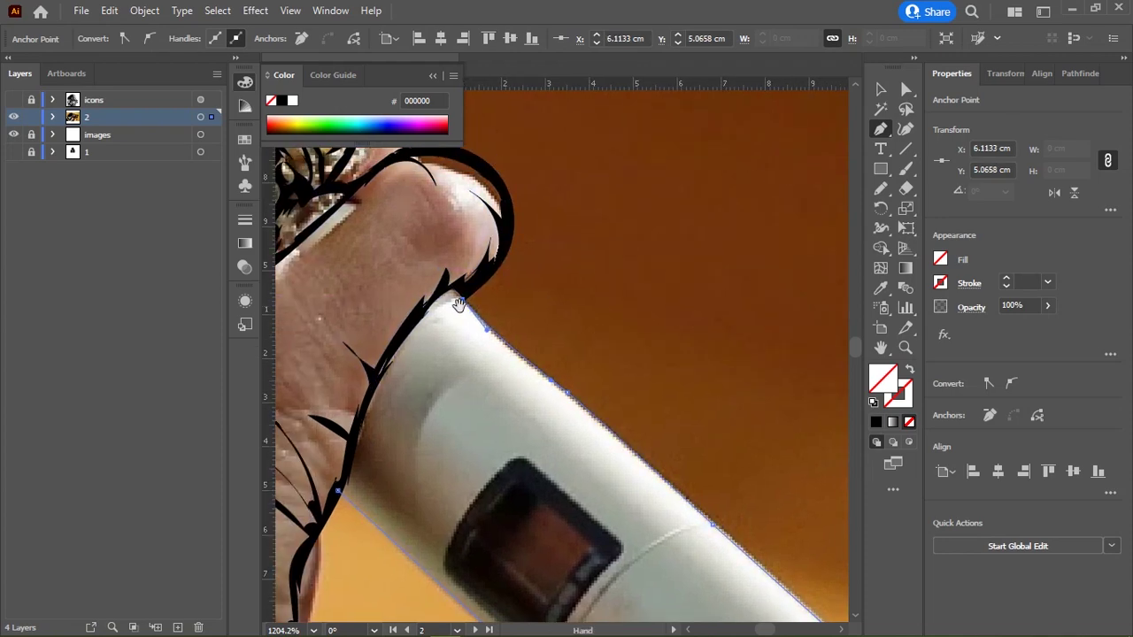
{"action": "scroll", "coordinate": [451, 261], "scroll_direction": "down", "scroll_amount": 1}
{"action": "scroll", "coordinate": [451, 261], "scroll_direction": "right", "scroll_amount": 1}
{"action": "left_click", "coordinate": [461, 255]}
Step: Pencil a black brush stroke along the microphone near the fist
{"action": "key", "text": "n"}
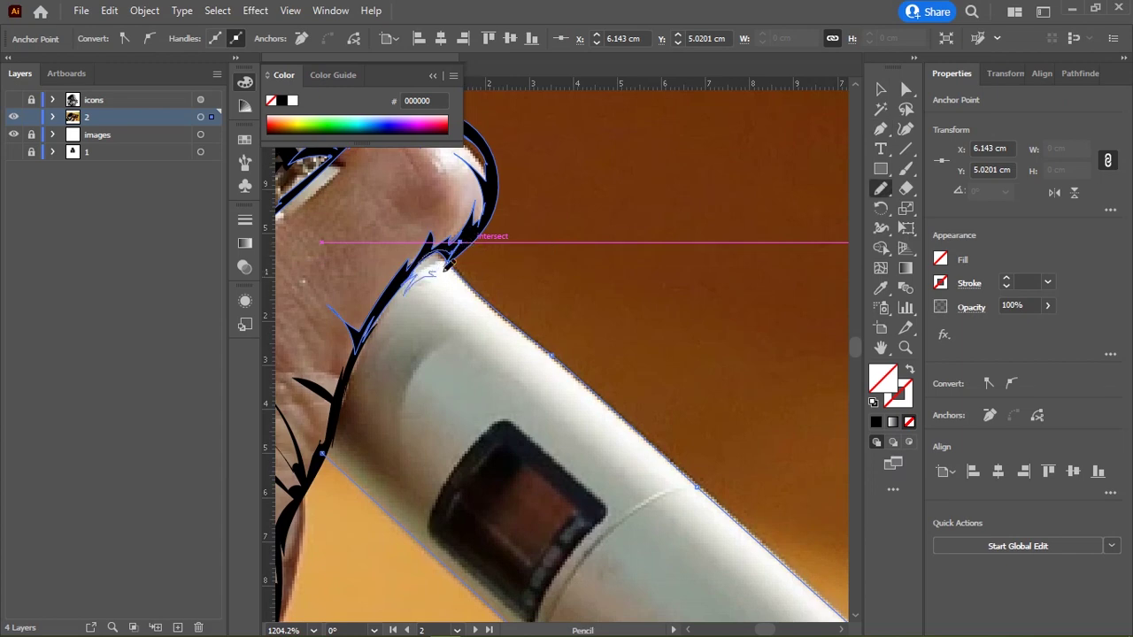
{"action": "left_click_drag", "start_coordinate": [562, 361], "coordinate": [592, 389]}
{"action": "scroll", "coordinate": [597, 398], "scroll_direction": "down", "scroll_amount": 2}
{"action": "scroll", "coordinate": [597, 398], "scroll_direction": "right", "scroll_amount": 3}
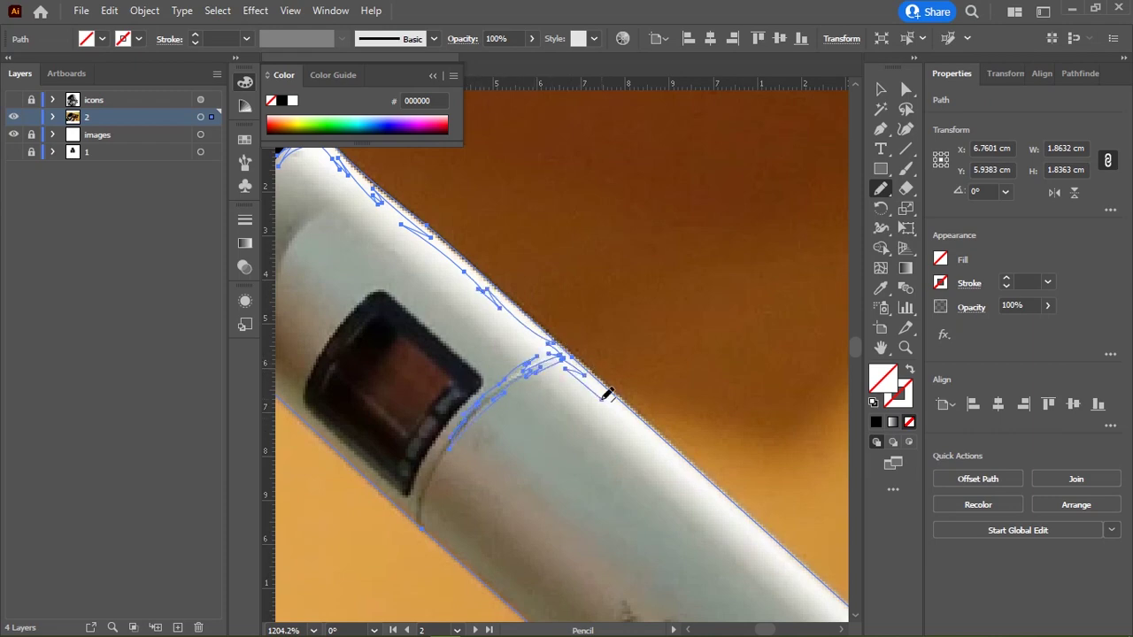
{"action": "left_click_drag", "start_coordinate": [609, 395], "coordinate": [498, 246]}
{"action": "mouse_move", "coordinate": [598, 326]}
{"action": "left_mouse_down"}
{"action": "mouse_move", "coordinate": [556, 303]}
{"action": "mouse_move", "coordinate": [461, 325]}
{"action": "left_mouse_up"}
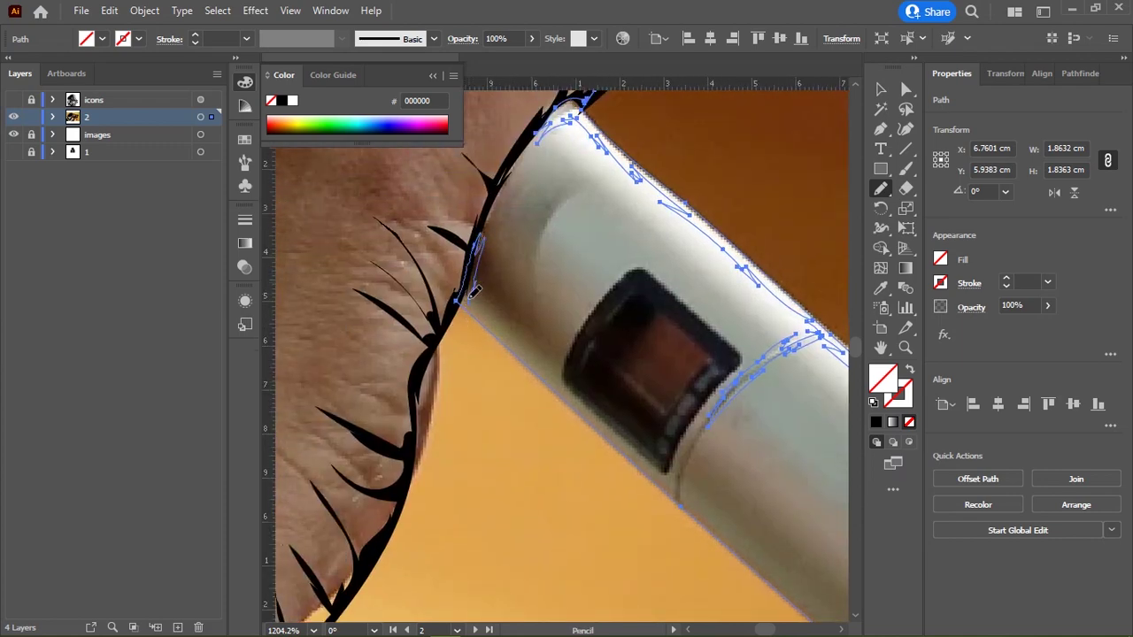
Step: Sketch black outlines for the collar ring, end cap and microphone's upper edge
{"action": "scroll", "coordinate": [475, 266], "scroll_direction": "down", "scroll_amount": 2}
{"action": "scroll", "coordinate": [475, 265], "scroll_direction": "right", "scroll_amount": 1}
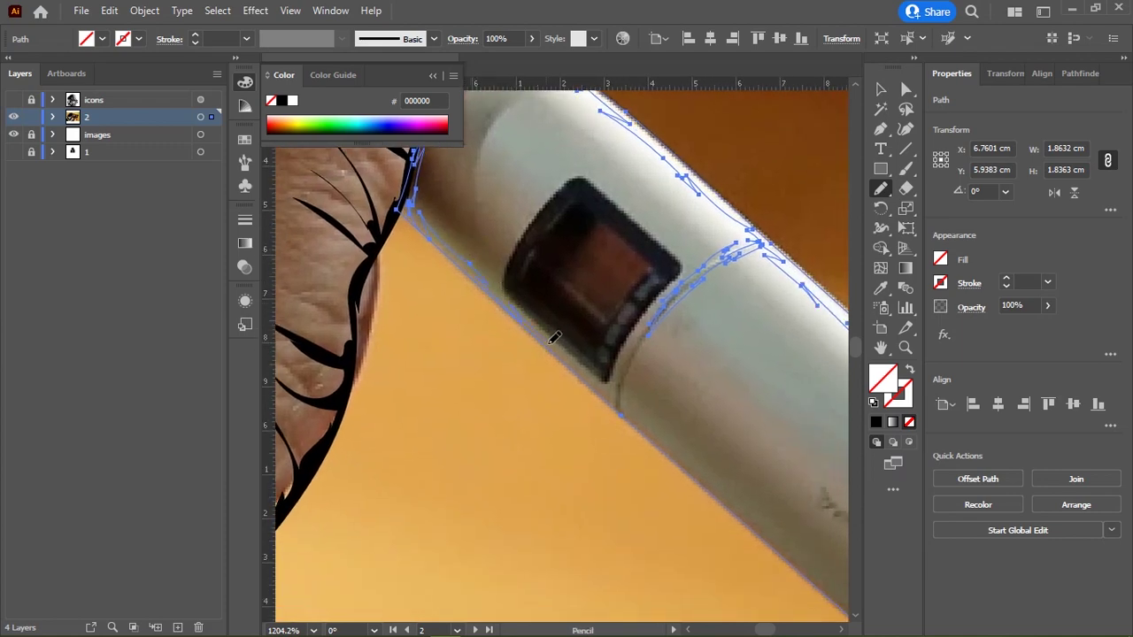
{"action": "scroll", "coordinate": [514, 288], "scroll_direction": "down", "scroll_amount": 2}
{"action": "scroll", "coordinate": [513, 287], "scroll_direction": "right", "scroll_amount": 2}
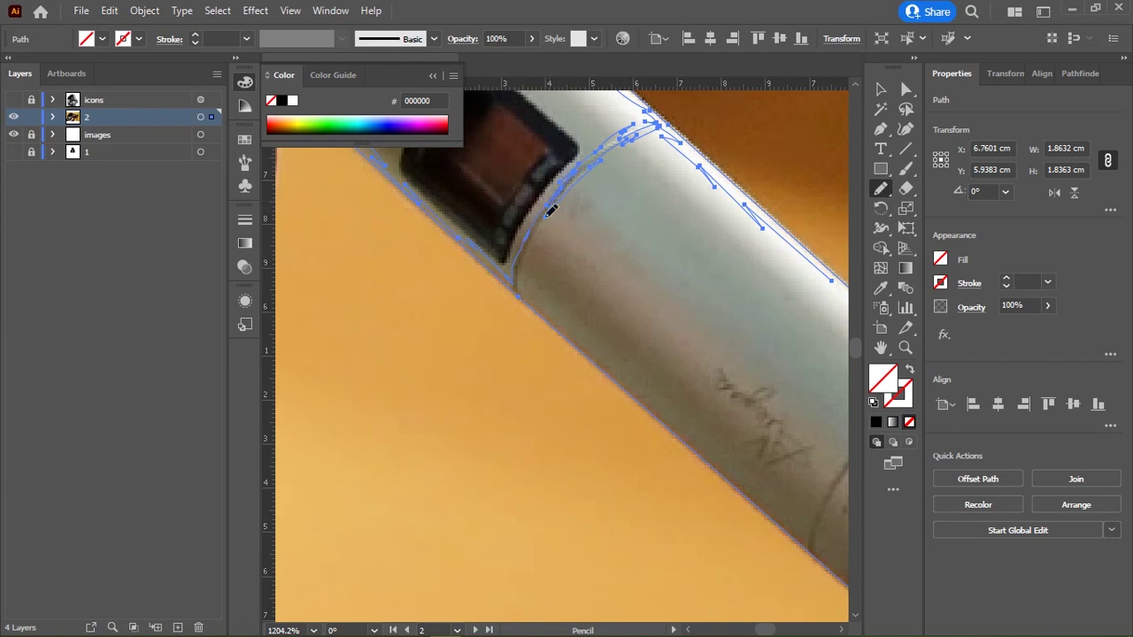
{"action": "scroll", "coordinate": [559, 316], "scroll_direction": "down", "scroll_amount": 2}
{"action": "scroll", "coordinate": [559, 316], "scroll_direction": "right", "scroll_amount": 2}
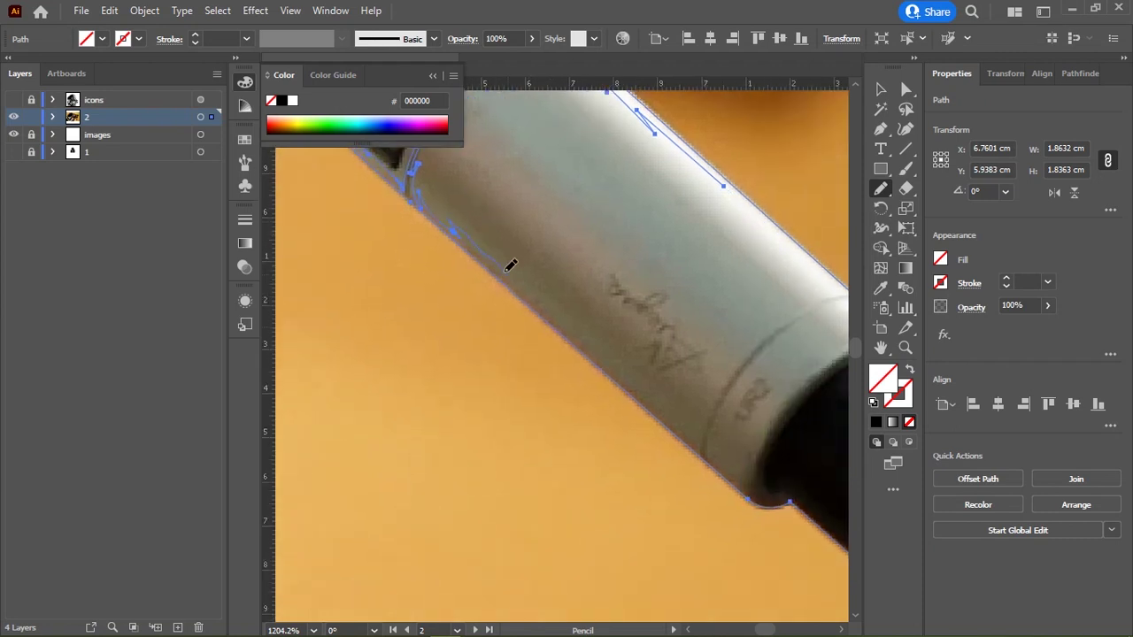
{"action": "scroll", "coordinate": [549, 301], "scroll_direction": "down", "scroll_amount": 2}
{"action": "scroll", "coordinate": [549, 301], "scroll_direction": "right", "scroll_amount": 2}
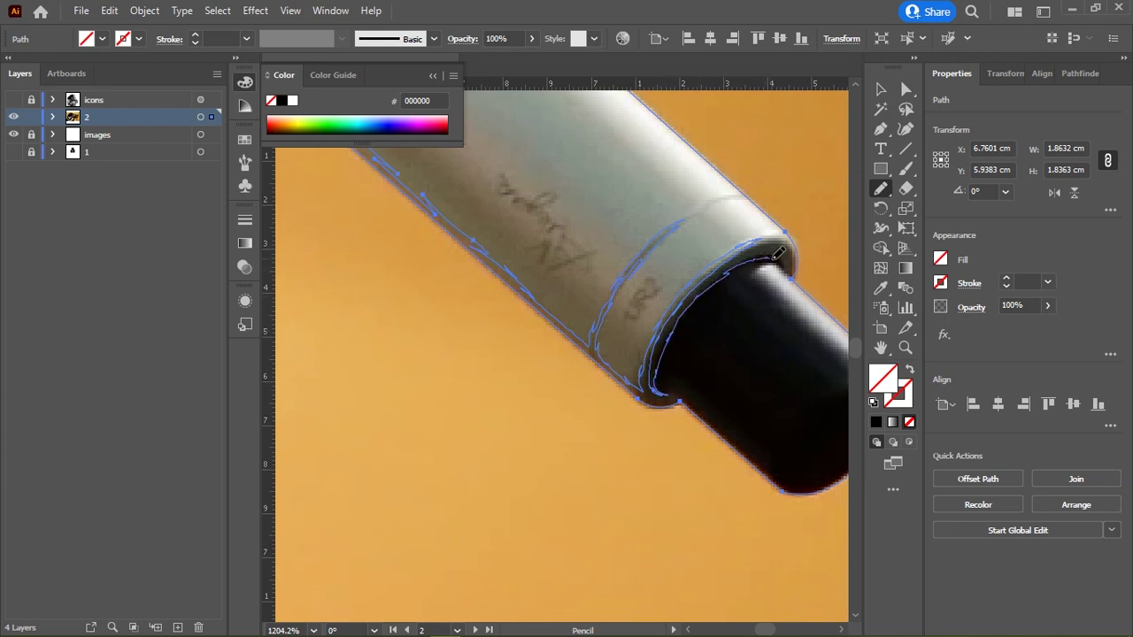
{"action": "left_click_drag", "start_coordinate": [691, 373], "coordinate": [509, 327]}
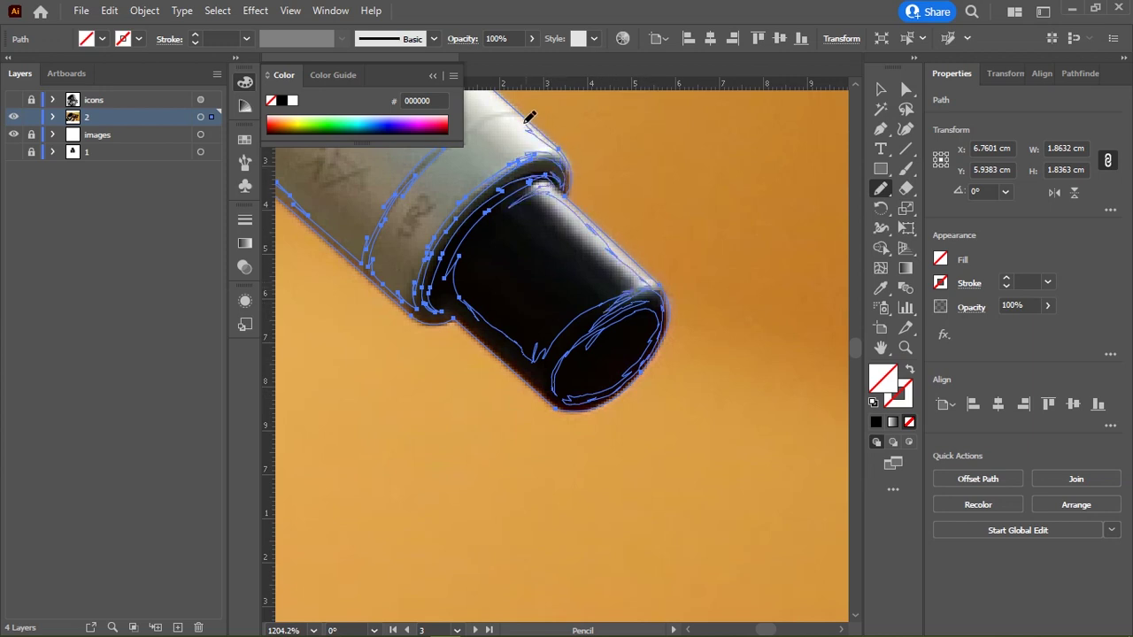
{"action": "left_click_drag", "start_coordinate": [529, 117], "coordinate": [679, 303]}
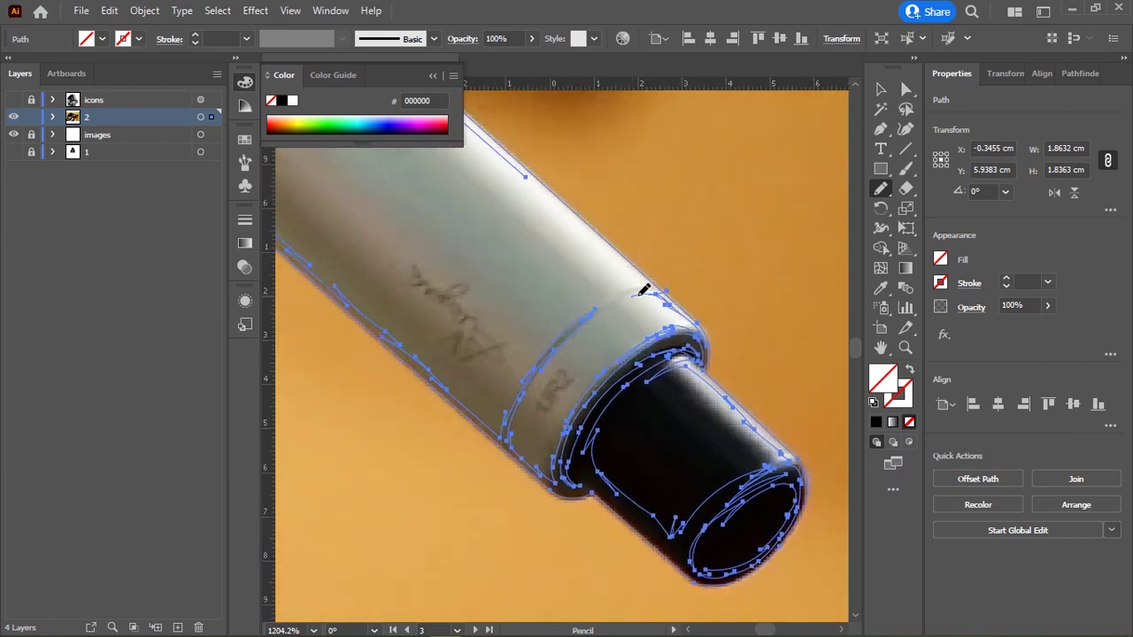
{"action": "left_click_drag", "start_coordinate": [600, 233], "coordinate": [624, 350]}
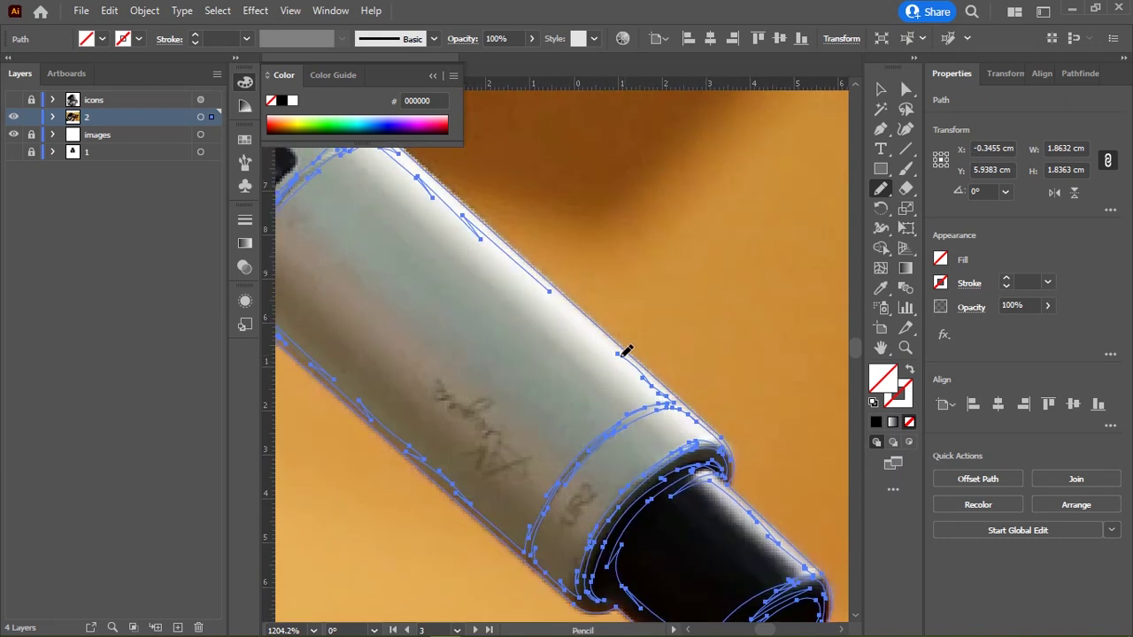
{"action": "left_click_drag", "start_coordinate": [573, 306], "coordinate": [638, 309]}
{"action": "left_click", "coordinate": [536, 324], "text": "ctrl"}
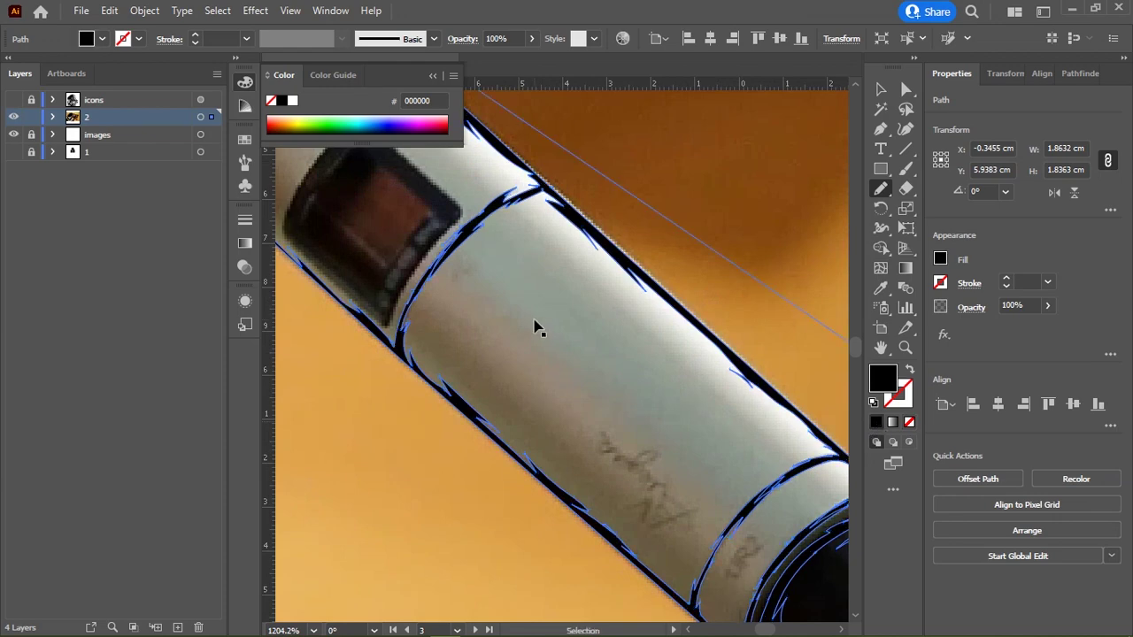
Step: Trace a closed pencil shape around the display window, filled solid black
{"action": "scroll", "coordinate": [553, 296], "scroll_direction": "up", "scroll_amount": 2}
{"action": "left_click_drag", "start_coordinate": [425, 271], "coordinate": [502, 196]}
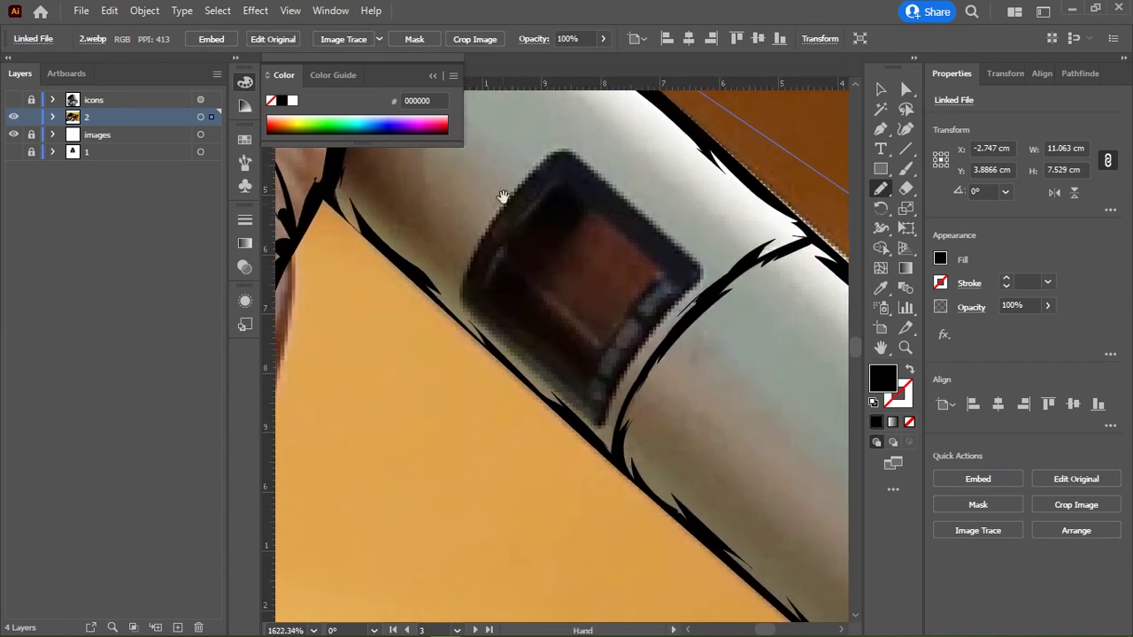
{"action": "left_click_drag", "start_coordinate": [557, 149], "coordinate": [500, 202]}
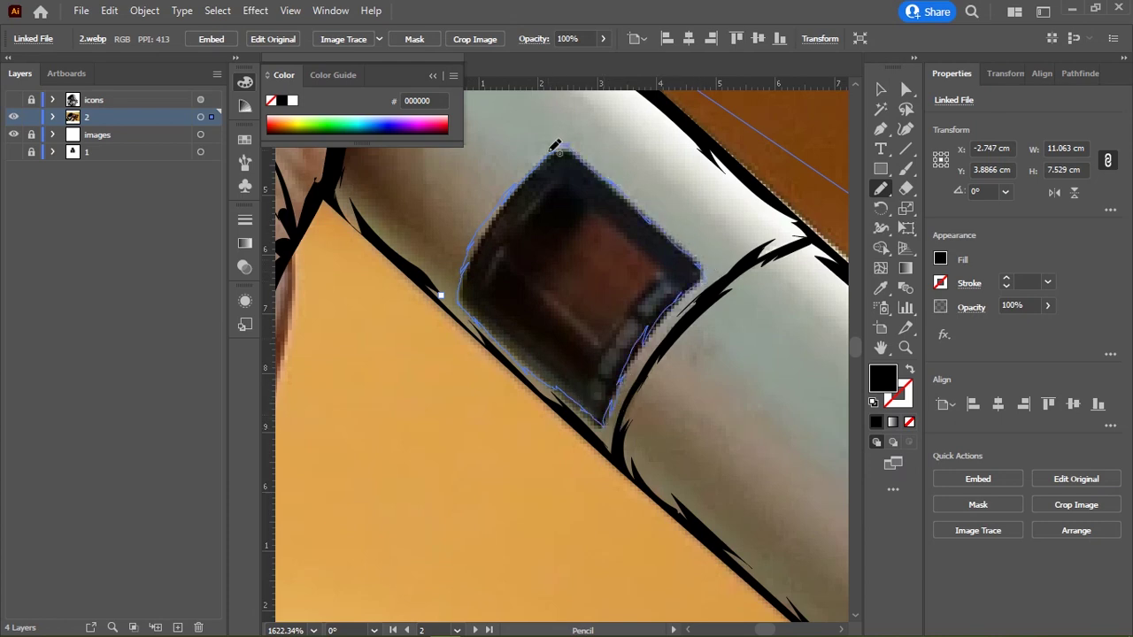
{"action": "left_click_drag", "start_coordinate": [555, 146], "coordinate": [558, 151]}
{"action": "scroll", "coordinate": [673, 239], "scroll_direction": "down", "scroll_amount": 5}
{"action": "scroll", "coordinate": [647, 222], "scroll_direction": "right", "scroll_amount": 5}
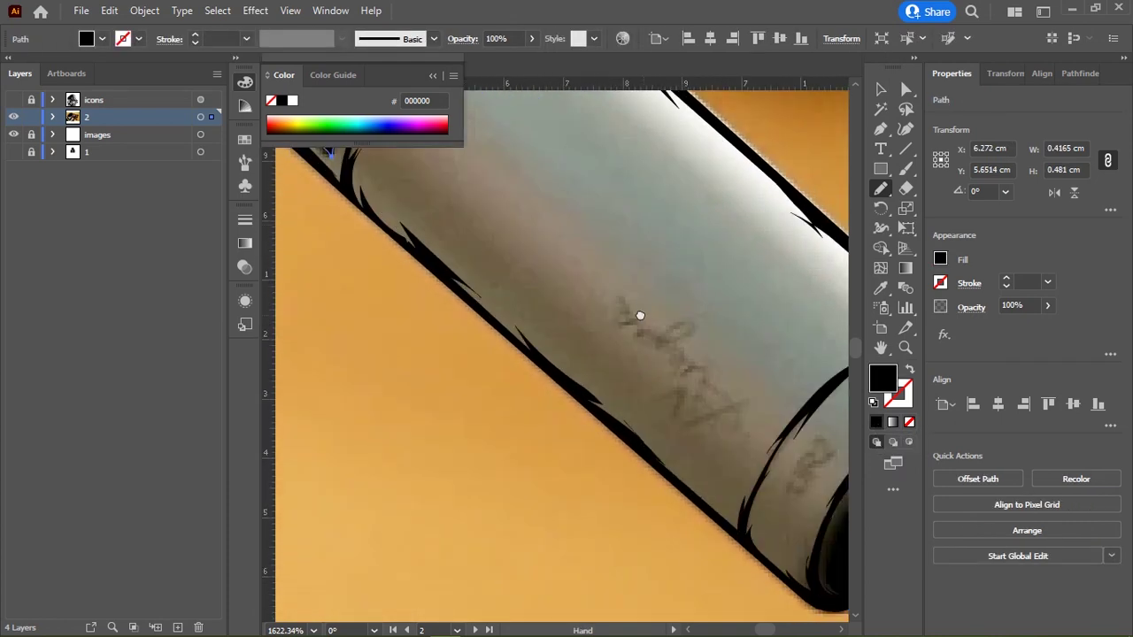
{"action": "scroll", "coordinate": [619, 318], "scroll_direction": "down", "scroll_amount": 3}
{"action": "scroll", "coordinate": [584, 327], "scroll_direction": "right", "scroll_amount": 3}
{"action": "key", "text": "b"}
{"action": "scroll", "coordinate": [473, 412], "scroll_direction": "up", "scroll_amount": 5}
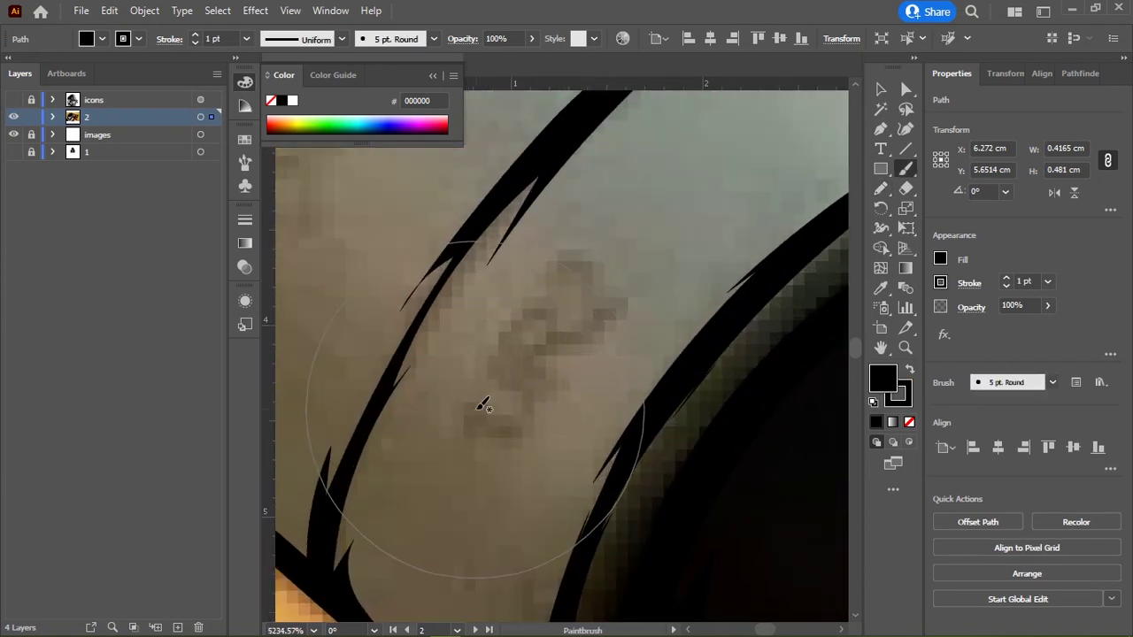
Step: Draw a thin black bar across the microphone lettering with no outline
{"action": "key", "text": "m"}
{"action": "left_click", "coordinate": [511, 354]}
{"action": "key", "text": "Return"}
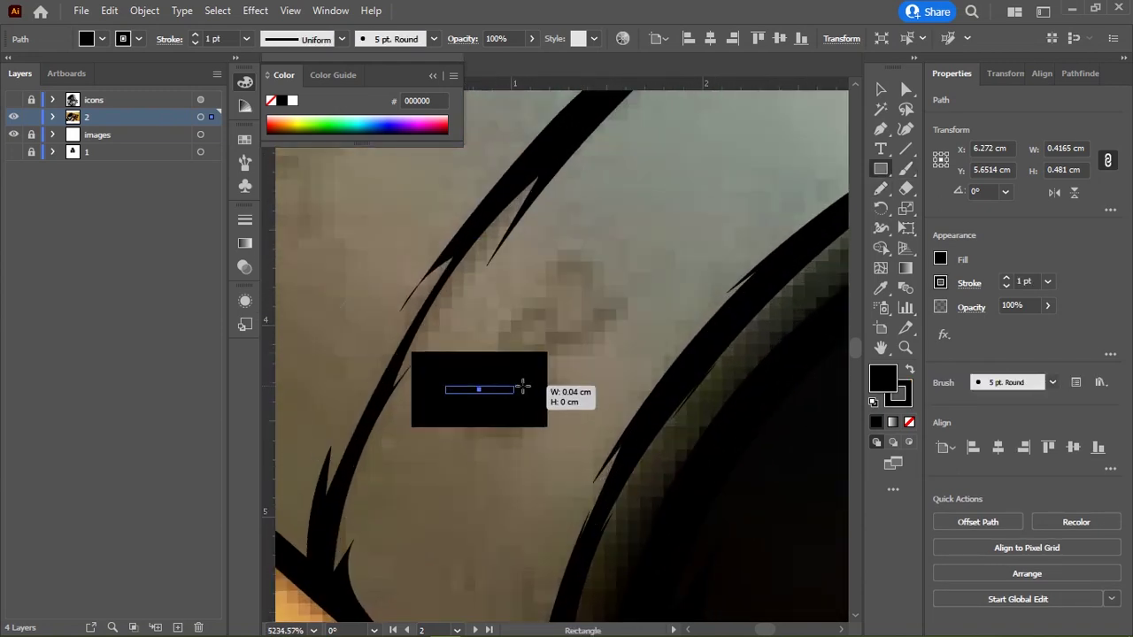
{"action": "left_click_drag", "start_coordinate": [522, 387], "coordinate": [617, 389]}
{"action": "left_click", "coordinate": [902, 395]}
{"action": "left_click", "coordinate": [909, 422]}
{"action": "left_click", "coordinate": [883, 379]}
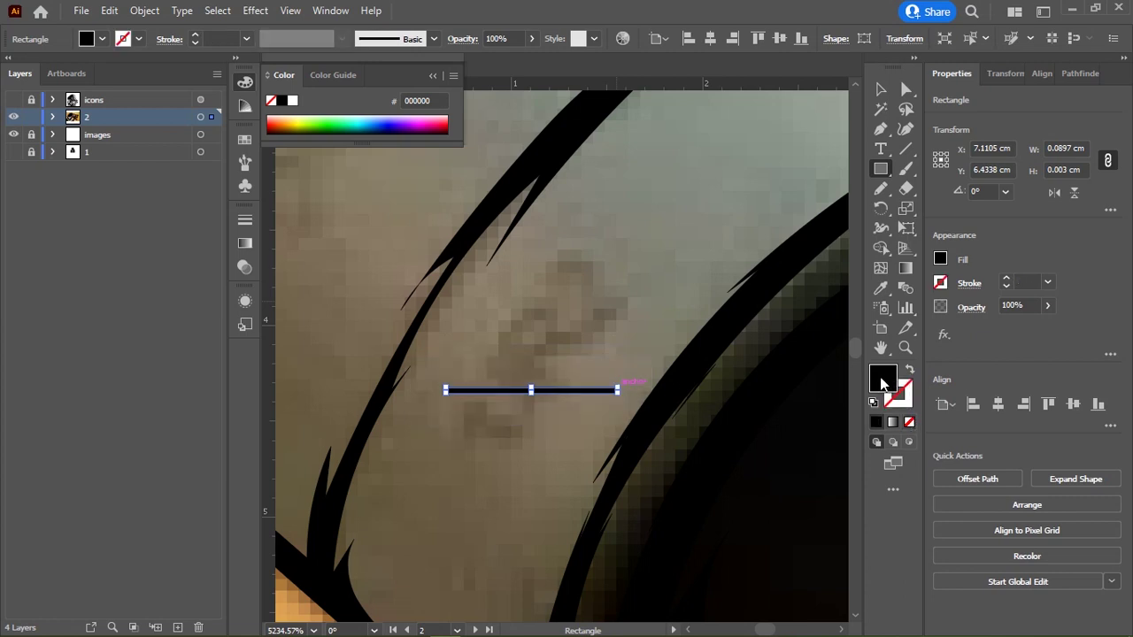
Step: Double the bar's thickness to 0.006 cm
{"action": "key", "text": "v"}
{"action": "key", "text": "a"}
{"action": "scroll", "coordinate": [460, 407], "scroll_direction": "up", "scroll_amount": 6}
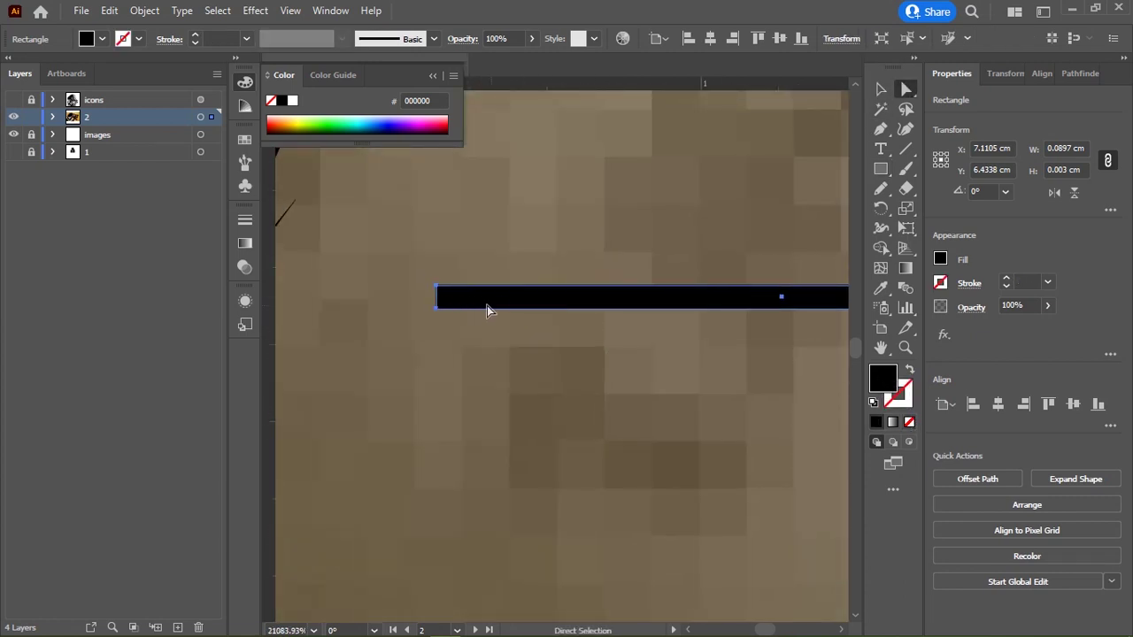
{"action": "key", "text": "v"}
{"action": "left_click_drag", "start_coordinate": [784, 307], "coordinate": [569, 331]}
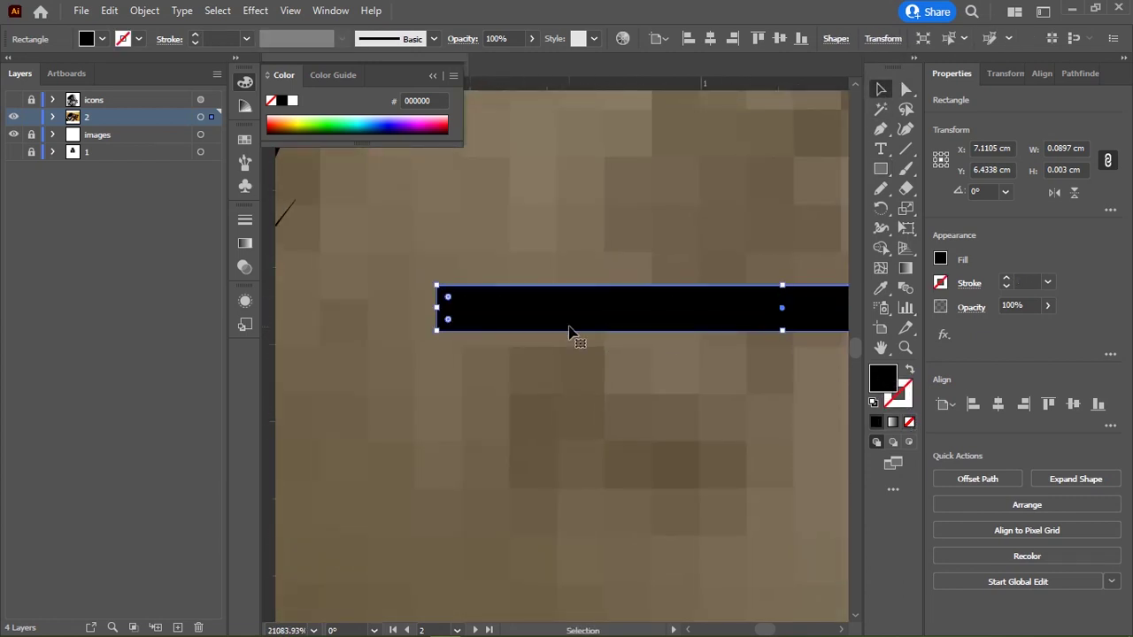
{"action": "key", "text": "a"}
{"action": "key", "text": "v"}
{"action": "scroll", "coordinate": [567, 319], "scroll_direction": "down", "scroll_amount": 3}
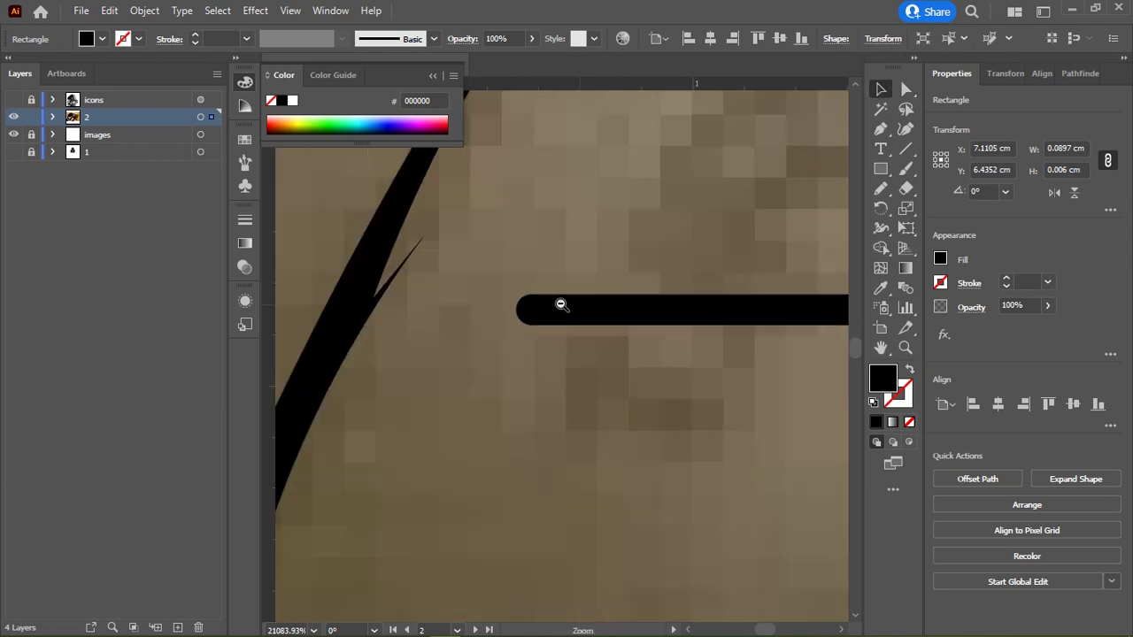
{"action": "scroll", "coordinate": [558, 345], "scroll_direction": "down", "scroll_amount": 3}
Step: Make the bar an Art Brush with Fixed width and Tints colorization
{"action": "left_click", "coordinate": [245, 162]}
{"action": "left_click_drag", "start_coordinate": [539, 370], "coordinate": [398, 299]}
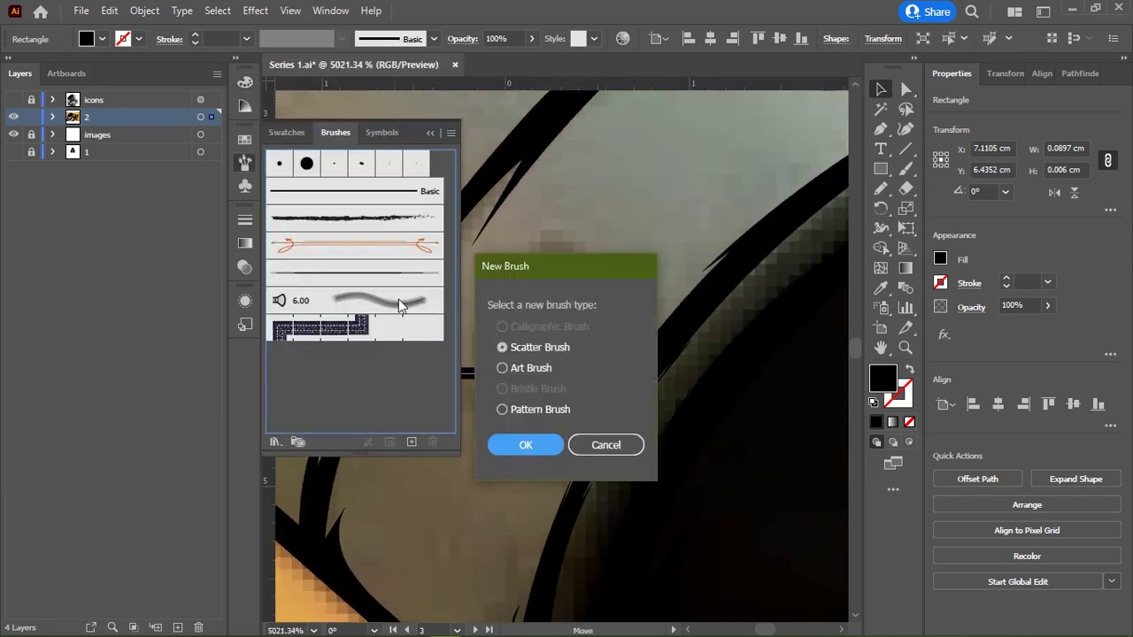
{"action": "left_click", "coordinate": [498, 366]}
{"action": "left_click", "coordinate": [521, 443]}
{"action": "left_click", "coordinate": [421, 127]}
{"action": "left_click", "coordinate": [434, 144]}
{"action": "left_click", "coordinate": [713, 379]}
{"action": "left_click", "coordinate": [656, 422]}
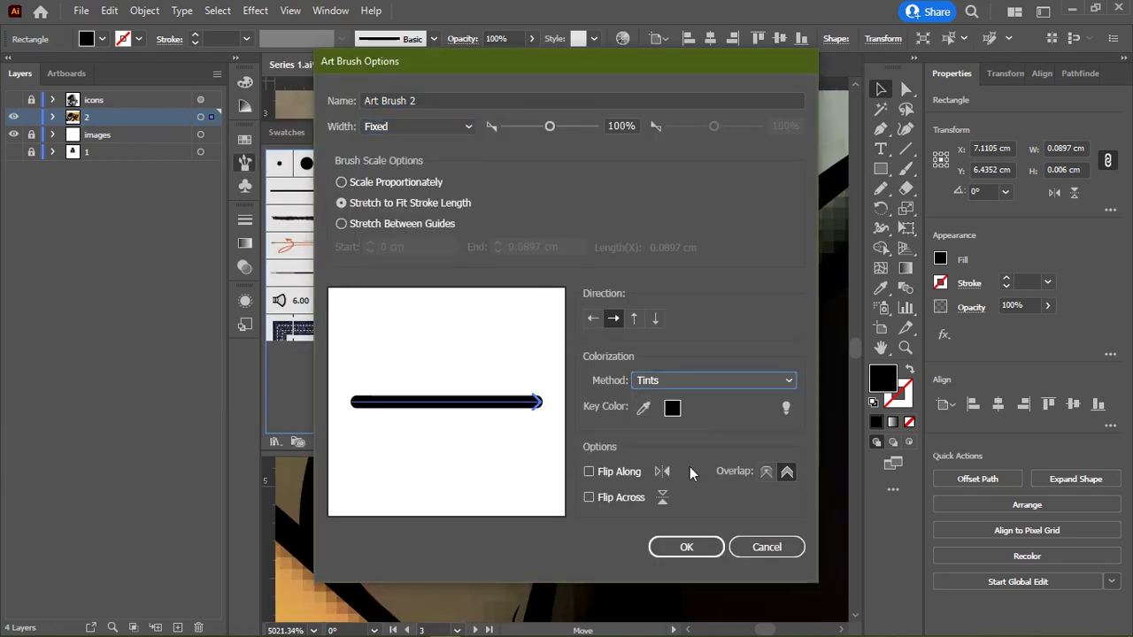
{"action": "left_click", "coordinate": [686, 547]}
{"action": "mouse_move", "coordinate": [561, 290]}
{"action": "left_mouse_down"}
{"action": "mouse_move", "coordinate": [586, 303]}
{"action": "mouse_move", "coordinate": [642, 172]}
{"action": "left_mouse_up"}
Step: Brush-paint a 2 and an R onto the microphone band
{"action": "key", "text": "Delete"}
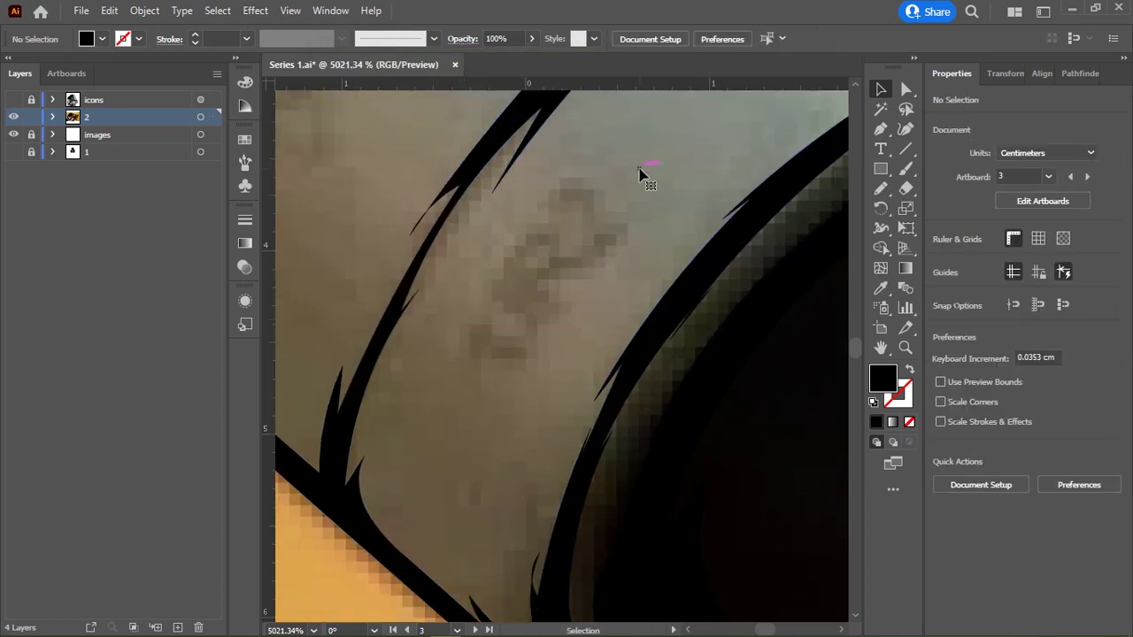
{"action": "key", "text": "b"}
{"action": "left_click_drag", "start_coordinate": [535, 335], "coordinate": [501, 292]}
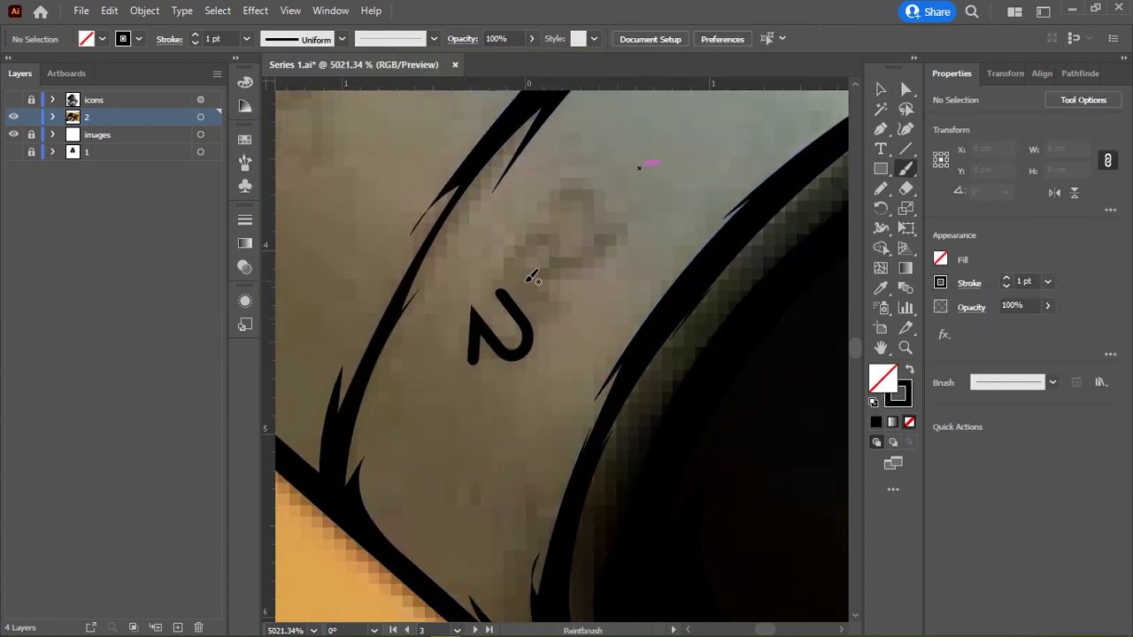
{"action": "left_click", "coordinate": [479, 330], "text": "ctrl"}
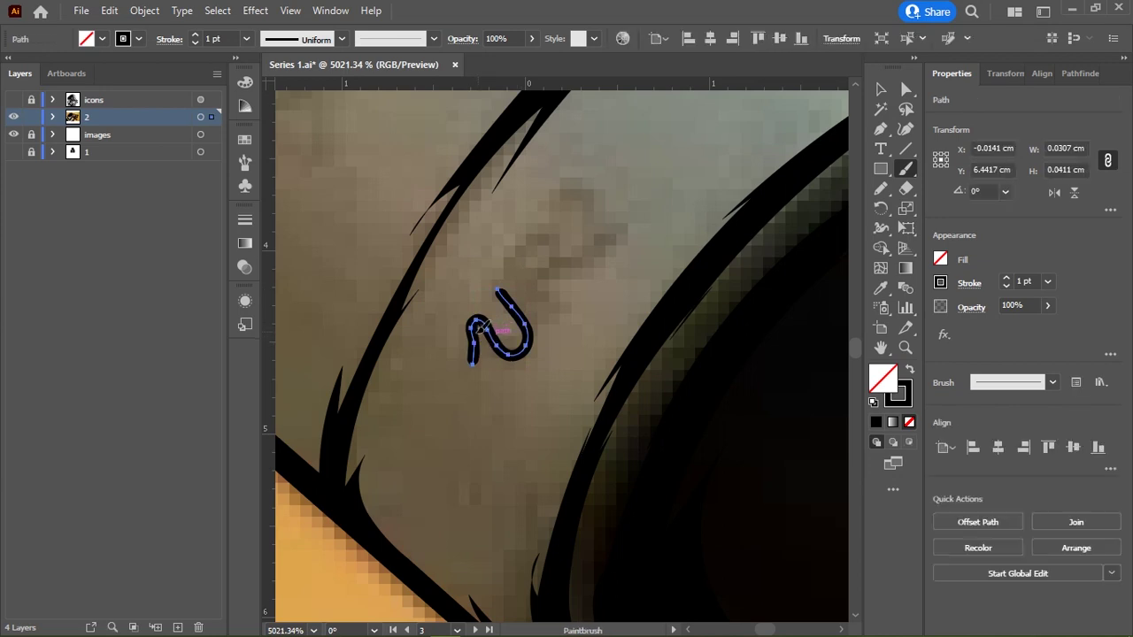
{"action": "left_click", "coordinate": [509, 297], "text": "ctrl"}
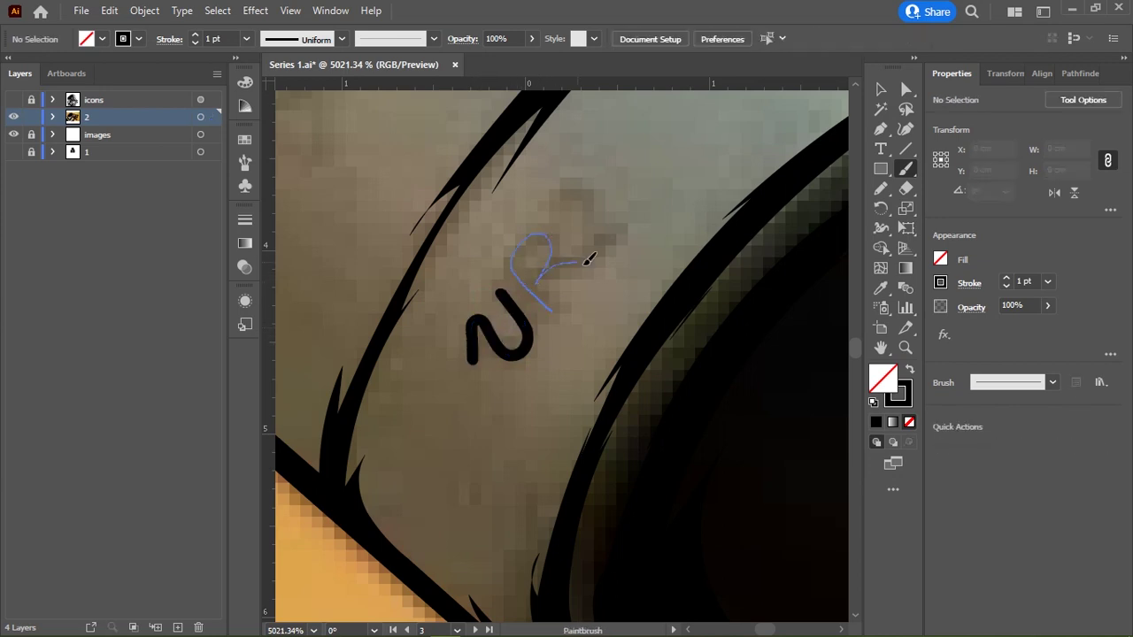
{"action": "left_click_drag", "start_coordinate": [586, 260], "coordinate": [588, 259]}
{"action": "left_click", "coordinate": [517, 306], "text": "ctrl"}
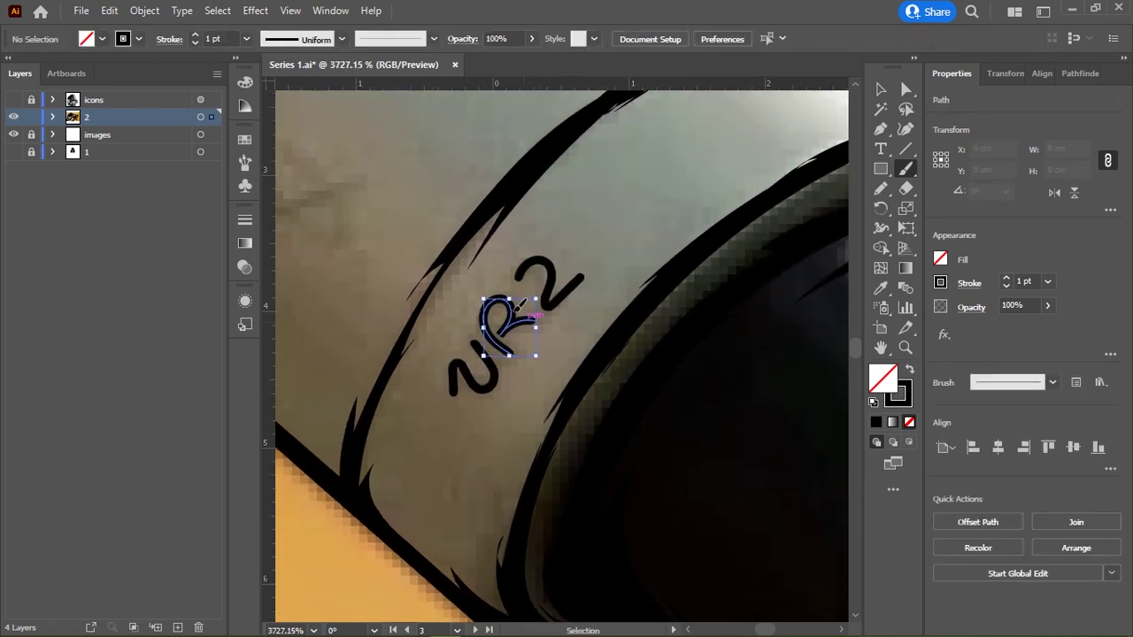
{"action": "mouse_move", "coordinate": [520, 328]}
{"action": "left_mouse_down"}
{"action": "mouse_move", "coordinate": [561, 308]}
{"action": "mouse_move", "coordinate": [558, 276]}
{"action": "mouse_move", "coordinate": [609, 292]}
{"action": "left_mouse_up"}
{"action": "left_click", "coordinate": [561, 308], "text": "alt"}
Step: Brush-paint the cursive signature lettering on the microphone body
{"action": "scroll", "coordinate": [562, 308], "scroll_direction": "down", "scroll_amount": 3}
{"action": "scroll", "coordinate": [561, 308], "scroll_direction": "up", "scroll_amount": 2}
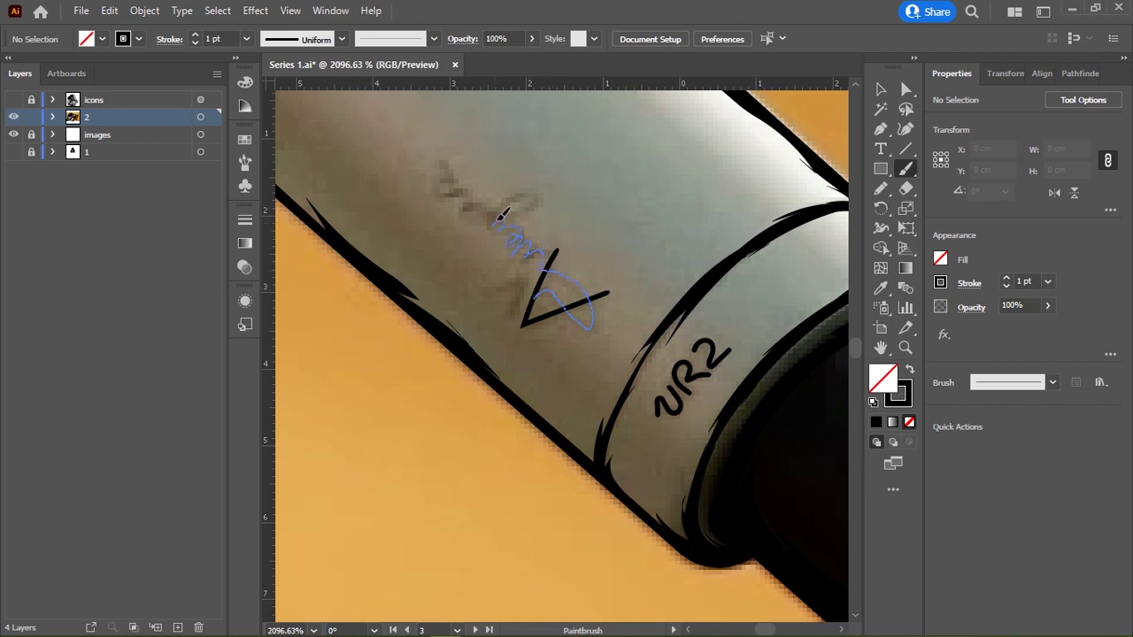
{"action": "mouse_move", "coordinate": [537, 198]}
{"action": "left_mouse_down"}
{"action": "mouse_move", "coordinate": [524, 206]}
{"action": "mouse_move", "coordinate": [580, 257]}
{"action": "left_mouse_up"}
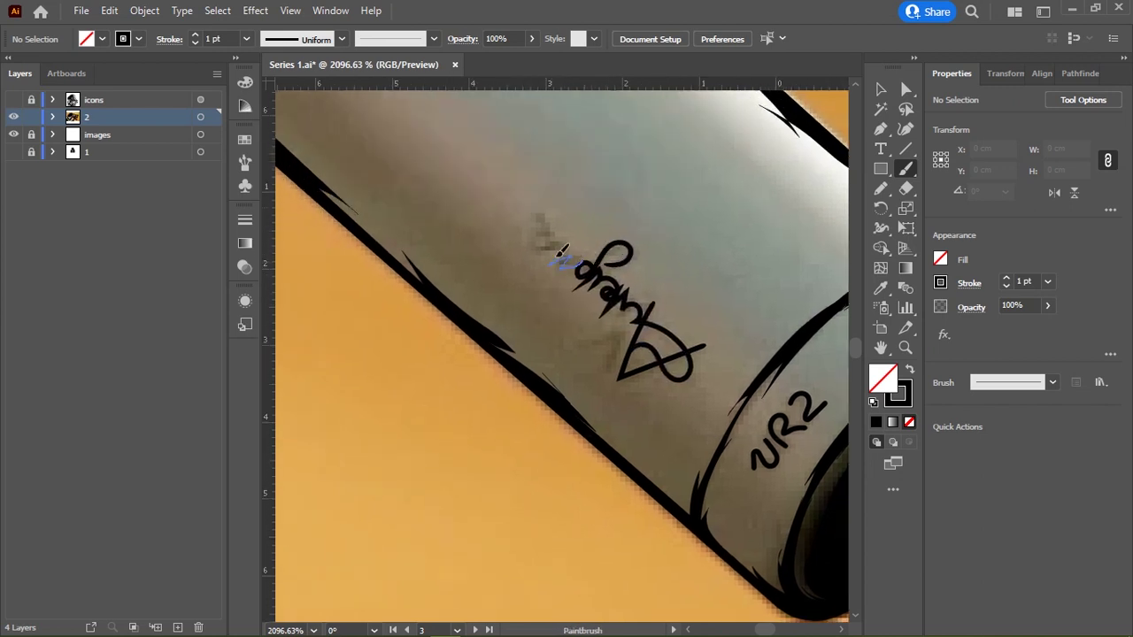
{"action": "left_click_drag", "start_coordinate": [525, 194], "coordinate": [524, 196]}
{"action": "mouse_move", "coordinate": [653, 356]}
{"action": "left_mouse_down"}
{"action": "mouse_move", "coordinate": [635, 308]}
{"action": "mouse_move", "coordinate": [567, 295]}
{"action": "mouse_move", "coordinate": [571, 316]}
{"action": "left_mouse_up"}
{"action": "key", "text": "v"}
Step: Select the signature and band lettering and apply Object > Expand Appearance
{"action": "left_click", "coordinate": [615, 225]}
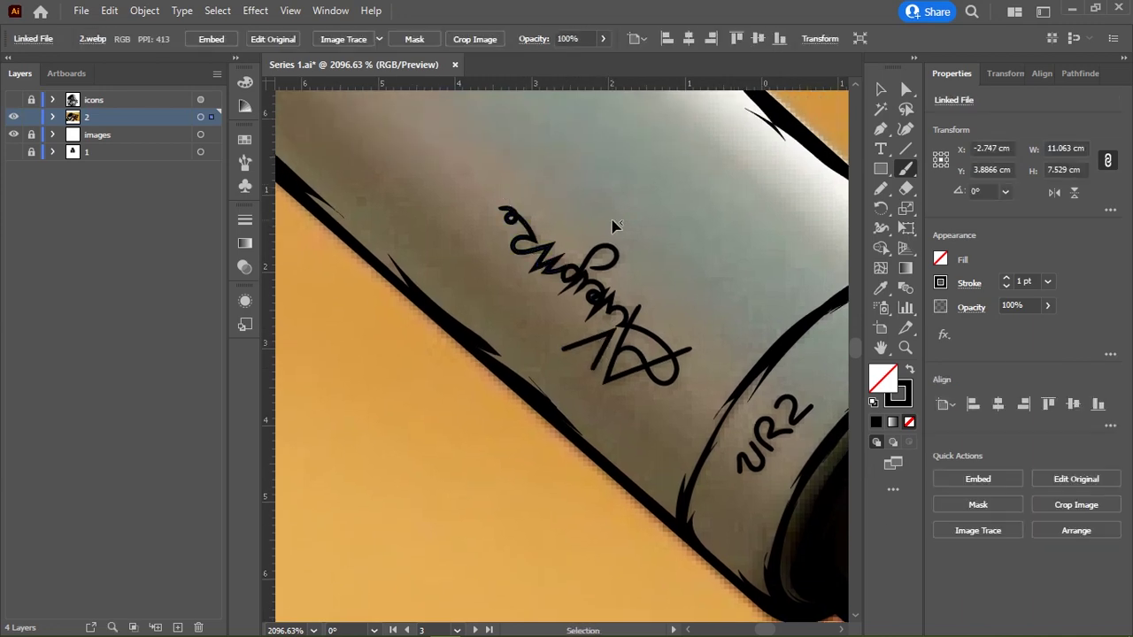
{"action": "key", "text": "ctrl+shift+a"}
{"action": "key", "text": "ctrl+a"}
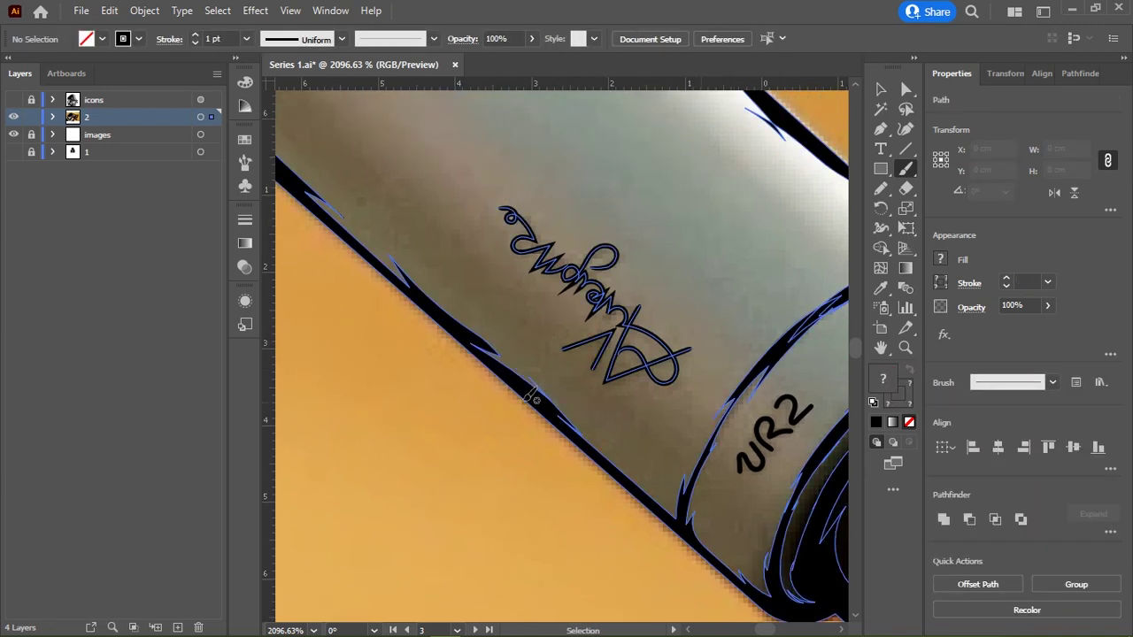
{"action": "left_click", "coordinate": [536, 389], "text": "shift"}
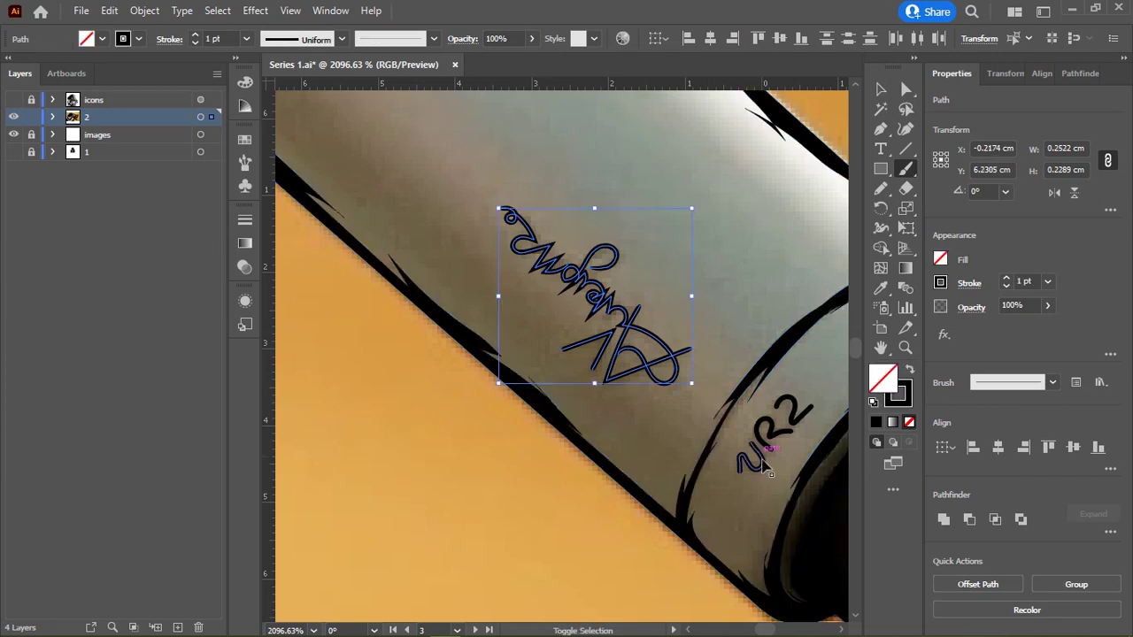
{"action": "left_click", "coordinate": [767, 470], "text": "shift"}
{"action": "left_click", "coordinate": [169, 38]}
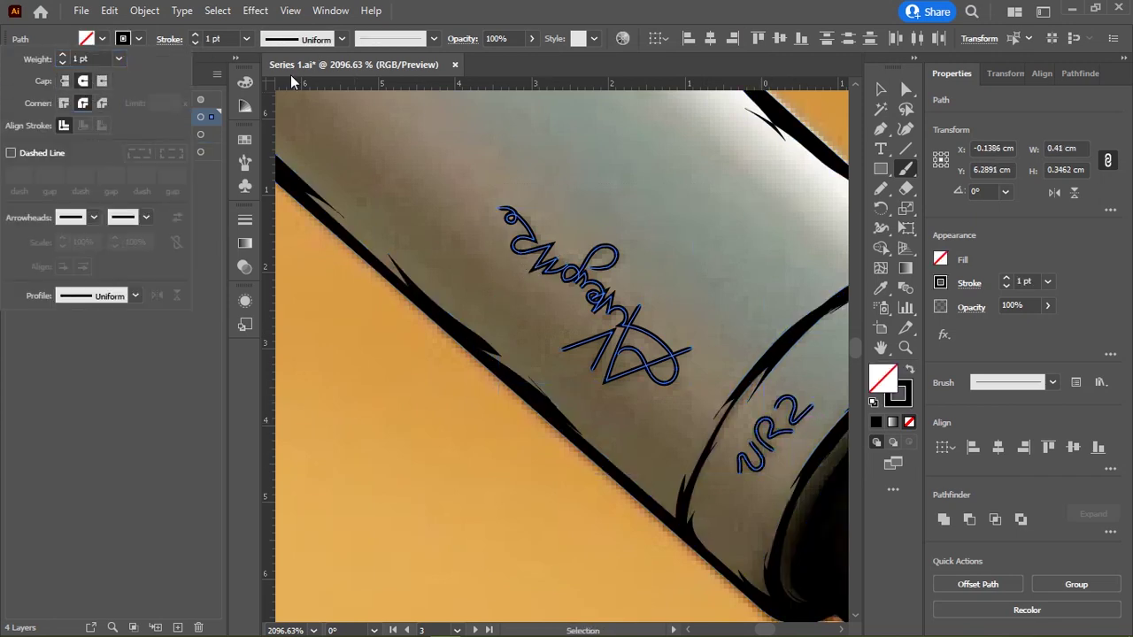
{"action": "left_click", "coordinate": [144, 10]}
{"action": "left_click", "coordinate": [222, 222]}
{"action": "left_click", "coordinate": [144, 9]}
{"action": "left_click", "coordinate": [223, 207]}
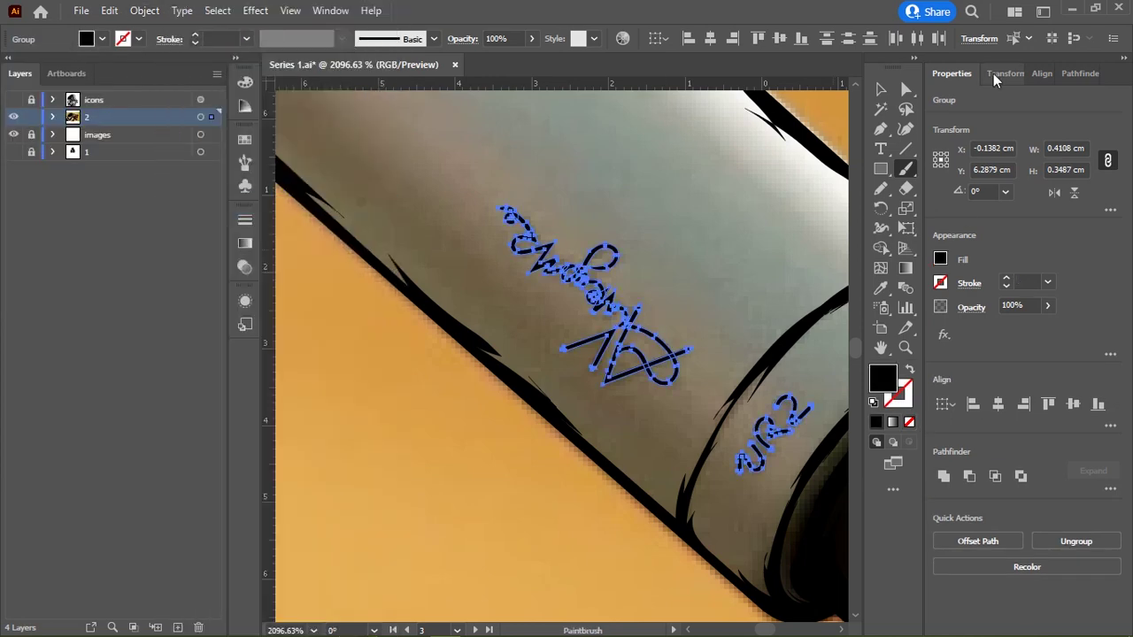
{"action": "key", "text": "ctrl+shift+a"}
Step: Select the black patch on the microphone and check its colour settings
{"action": "scroll", "coordinate": [692, 242], "scroll_direction": "down", "scroll_amount": 2}
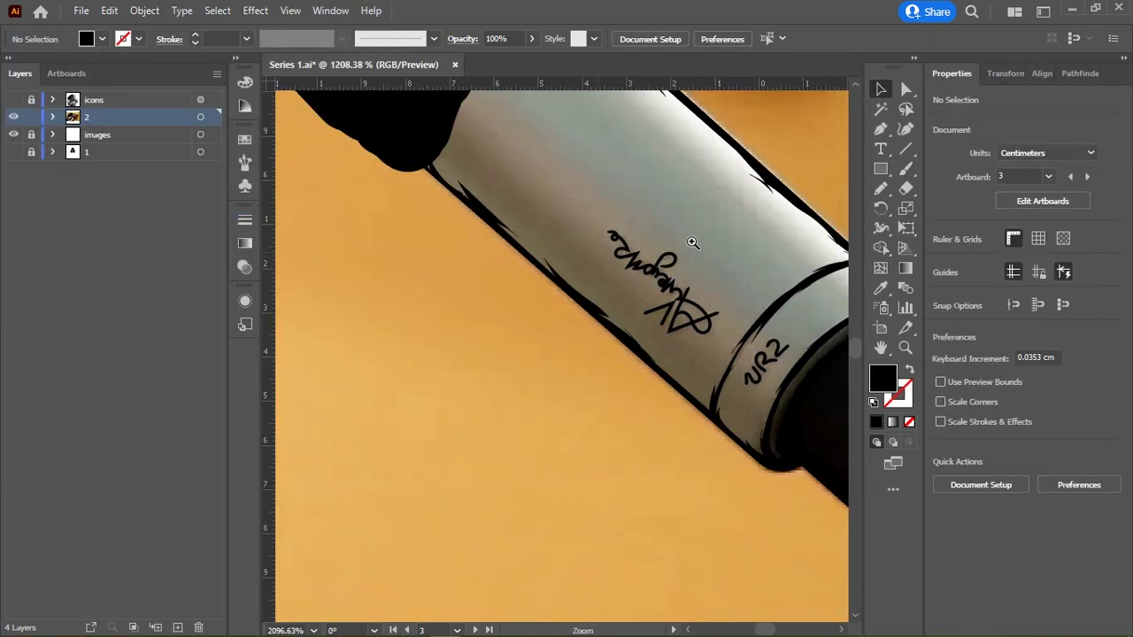
{"action": "scroll", "coordinate": [692, 241], "scroll_direction": "down", "scroll_amount": 4}
{"action": "scroll", "coordinate": [625, 265], "scroll_direction": "up", "scroll_amount": 2}
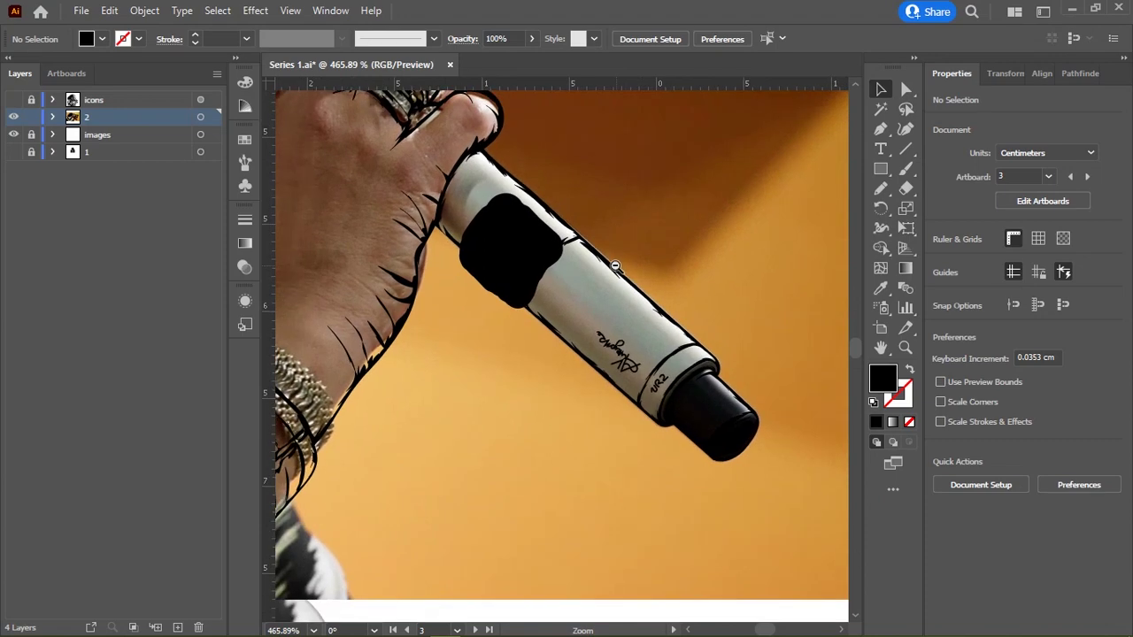
{"action": "scroll", "coordinate": [615, 266], "scroll_direction": "down", "scroll_amount": 2}
{"action": "scroll", "coordinate": [615, 266], "scroll_direction": "up", "scroll_amount": 2}
{"action": "left_click", "coordinate": [493, 253]}
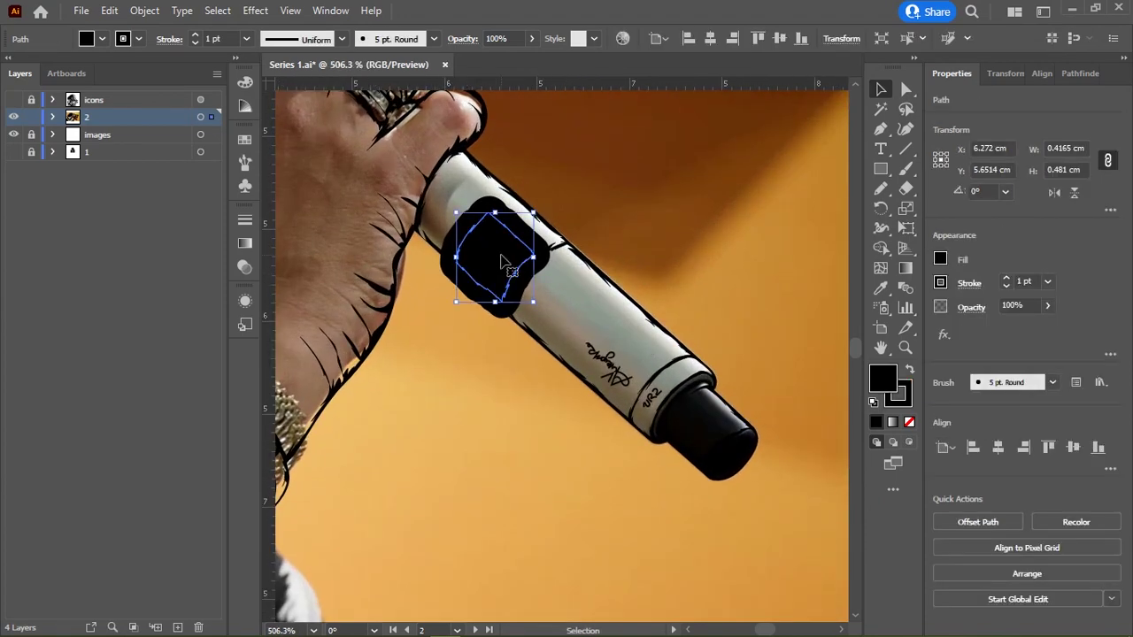
{"action": "left_click", "coordinate": [909, 425]}
{"action": "key", "text": "ctrl+shift+a"}
{"action": "scroll", "coordinate": [592, 257], "scroll_direction": "down", "scroll_amount": 1}
{"action": "scroll", "coordinate": [574, 240], "scroll_direction": "down", "scroll_amount": 1}
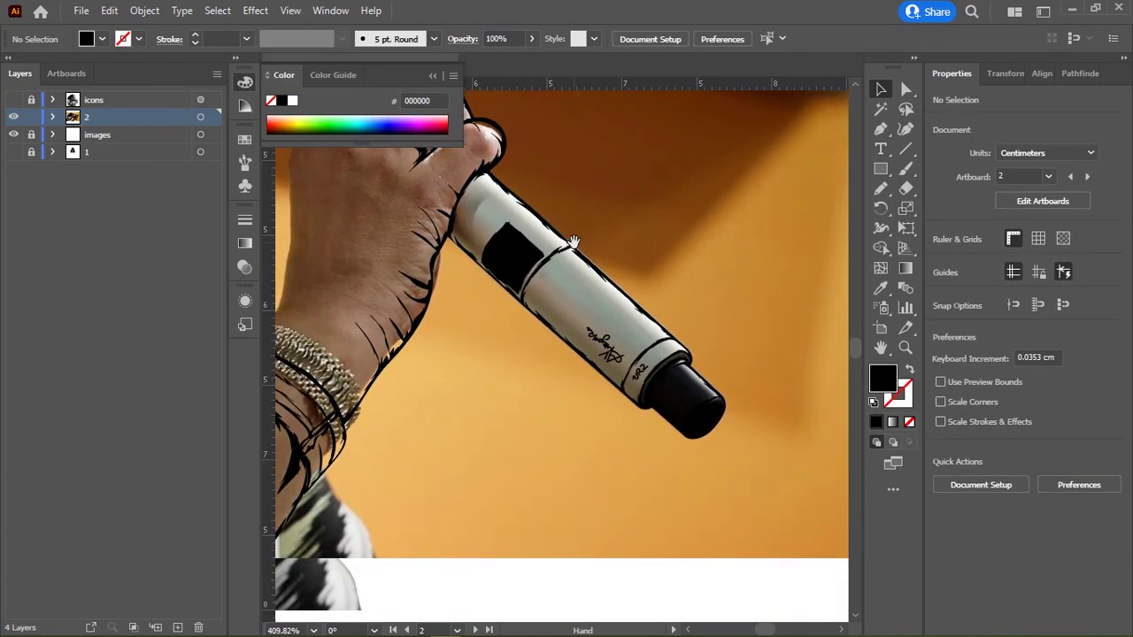
Step: Expand Layer 2 and select the reference photo in the layer list
{"action": "left_click", "coordinate": [52, 117]}
{"action": "scroll", "coordinate": [177, 309], "scroll_direction": "down", "scroll_amount": 5}
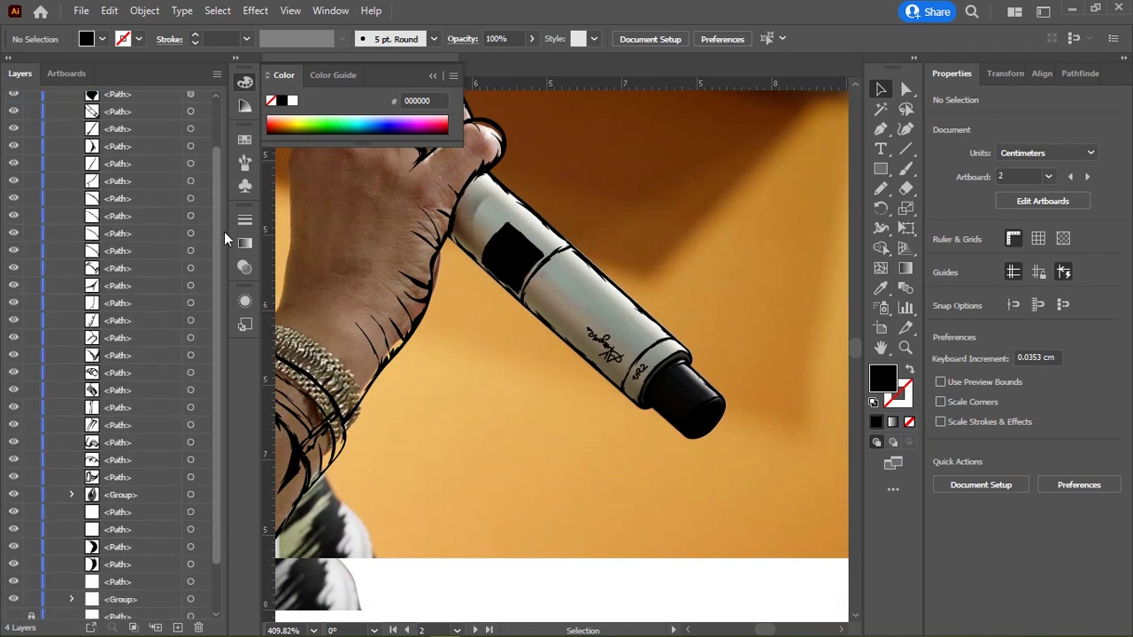
{"action": "scroll", "coordinate": [177, 399], "scroll_direction": "down", "scroll_amount": 5}
{"action": "left_click", "coordinate": [191, 576]}
{"action": "scroll", "coordinate": [602, 228], "scroll_direction": "up", "scroll_amount": 3}
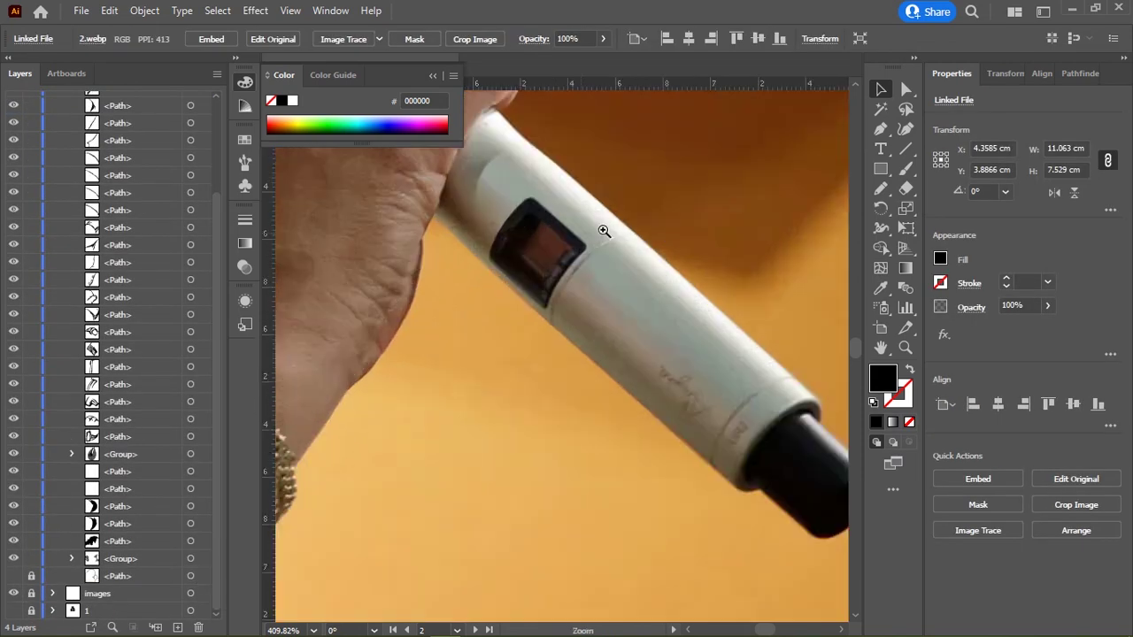
{"action": "scroll", "coordinate": [556, 179], "scroll_direction": "up", "scroll_amount": 2}
Step: Outline the dark window, fill it with the photo's sampled colour, and hide the photo
{"action": "key", "text": "n"}
{"action": "left_click_drag", "start_coordinate": [570, 139], "coordinate": [512, 230]}
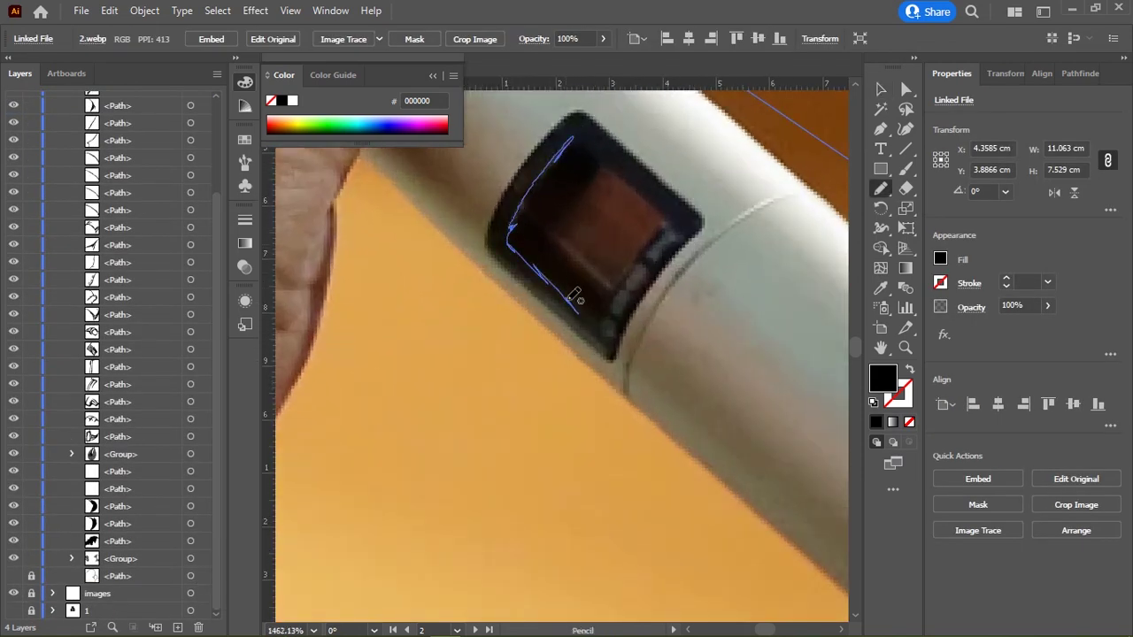
{"action": "mouse_move", "coordinate": [574, 297]}
{"action": "left_mouse_down"}
{"action": "mouse_move", "coordinate": [644, 265]}
{"action": "mouse_move", "coordinate": [611, 164]}
{"action": "mouse_move", "coordinate": [575, 132]}
{"action": "left_mouse_up"}
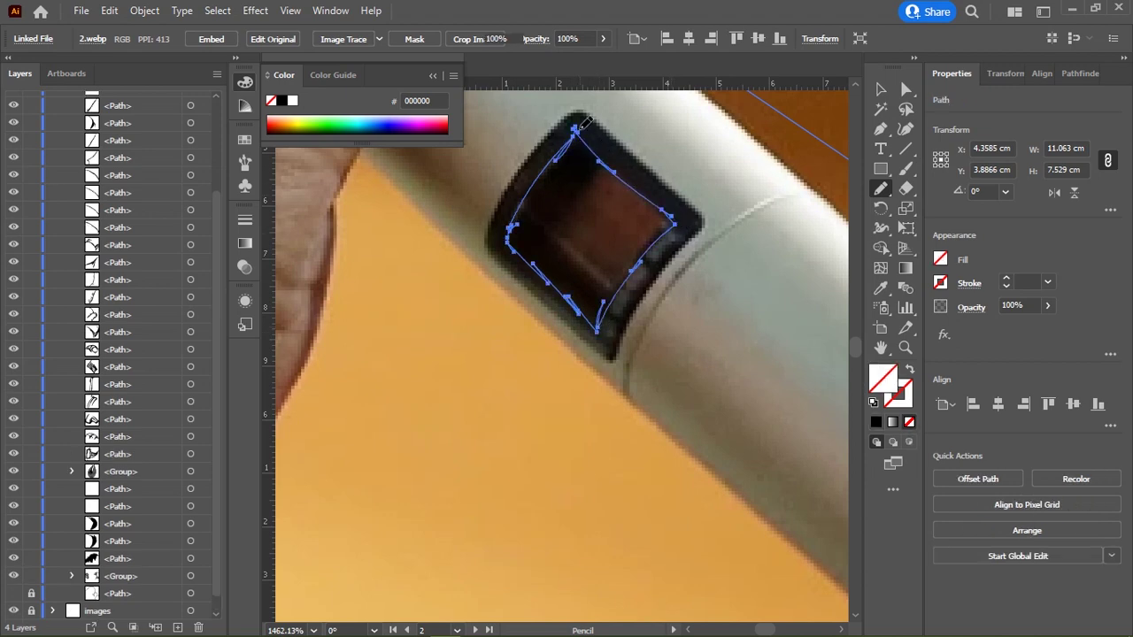
{"action": "key", "text": "i"}
{"action": "left_click", "coordinate": [505, 164]}
{"action": "scroll", "coordinate": [215, 285], "scroll_direction": "up", "scroll_amount": 10}
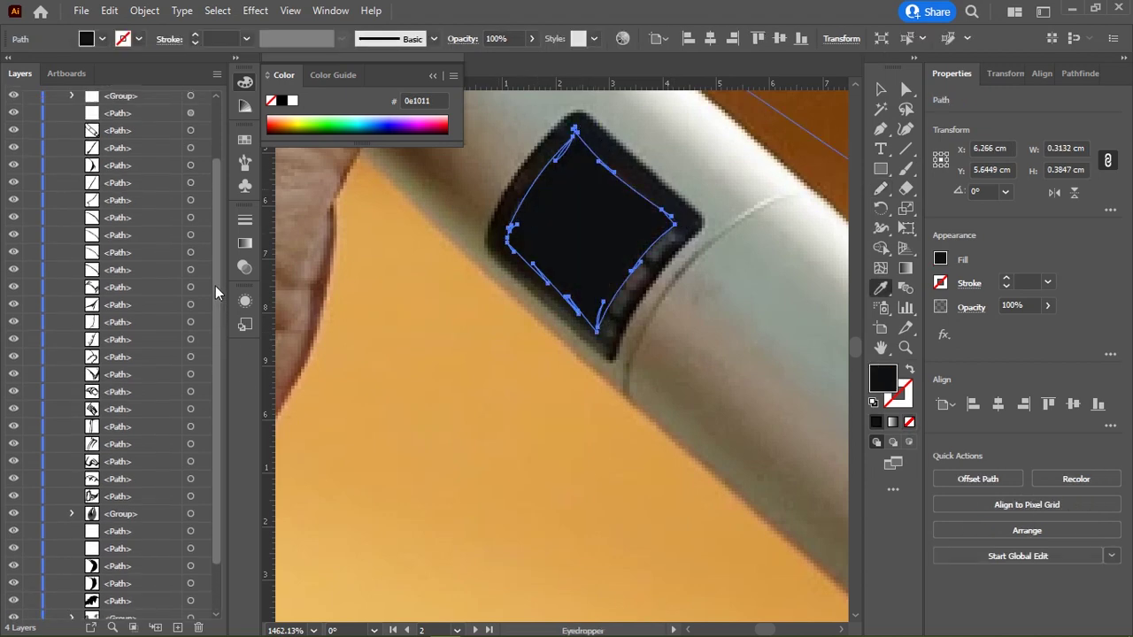
{"action": "left_click", "coordinate": [14, 152]}
Step: Zoom onto the square window and sketch four jagged lines along its edges
{"action": "key", "text": "v"}
{"action": "left_click", "coordinate": [498, 390]}
{"action": "key", "text": "z"}
{"action": "left_click", "coordinate": [451, 254], "text": "alt"}
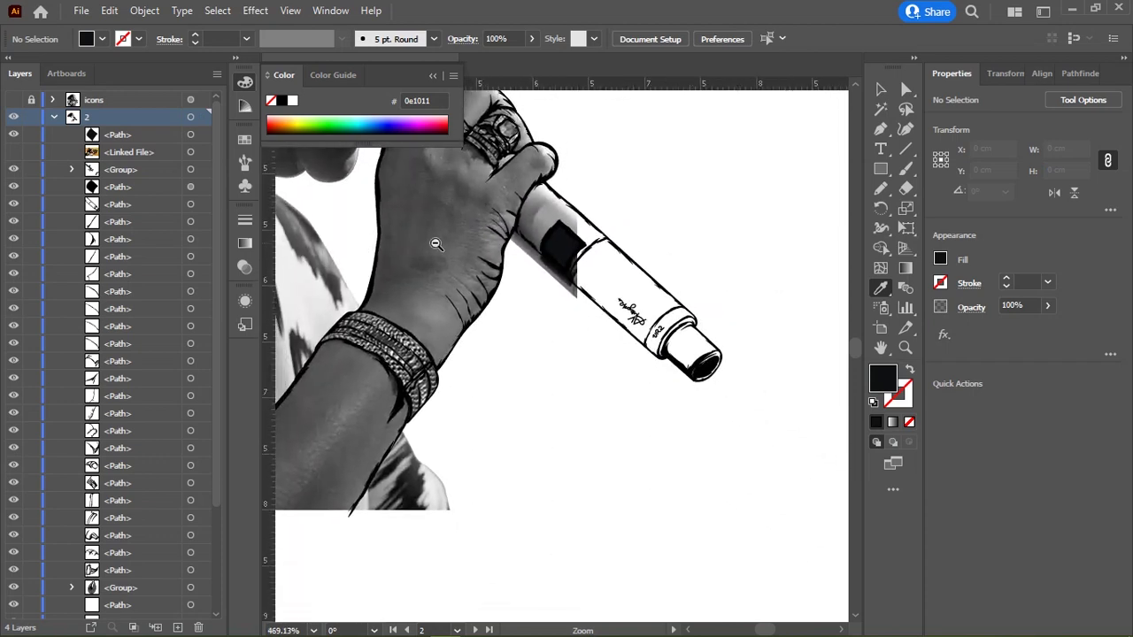
{"action": "left_click", "coordinate": [619, 221]}
{"action": "left_click", "coordinate": [881, 189]}
{"action": "left_click_drag", "start_coordinate": [640, 178], "coordinate": [611, 213]}
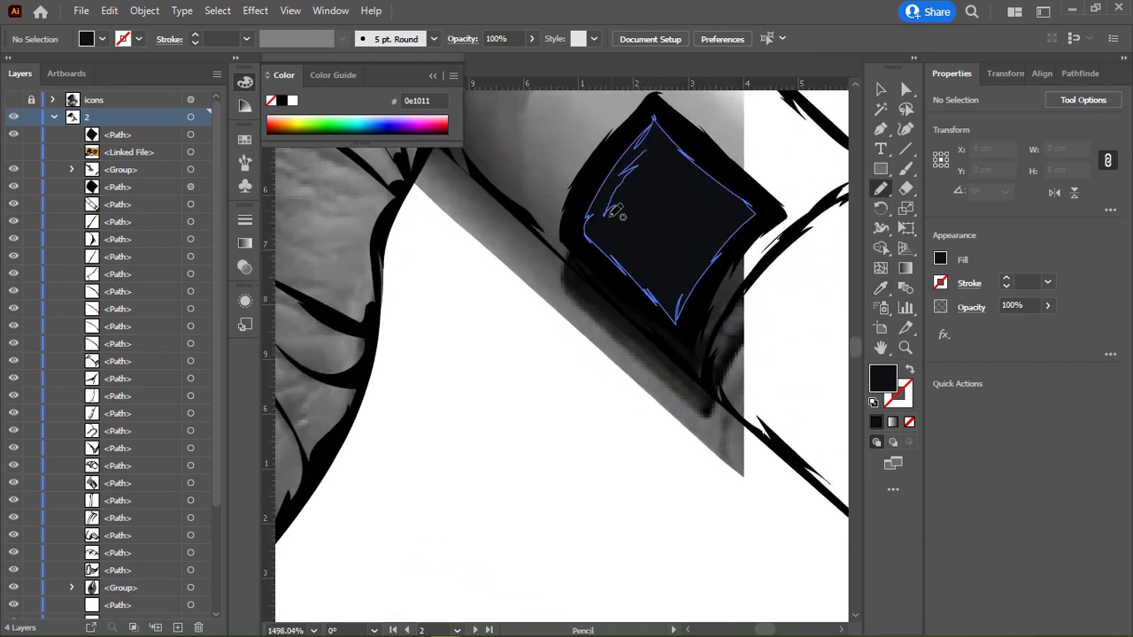
{"action": "left_click_drag", "start_coordinate": [655, 287], "coordinate": [713, 257]}
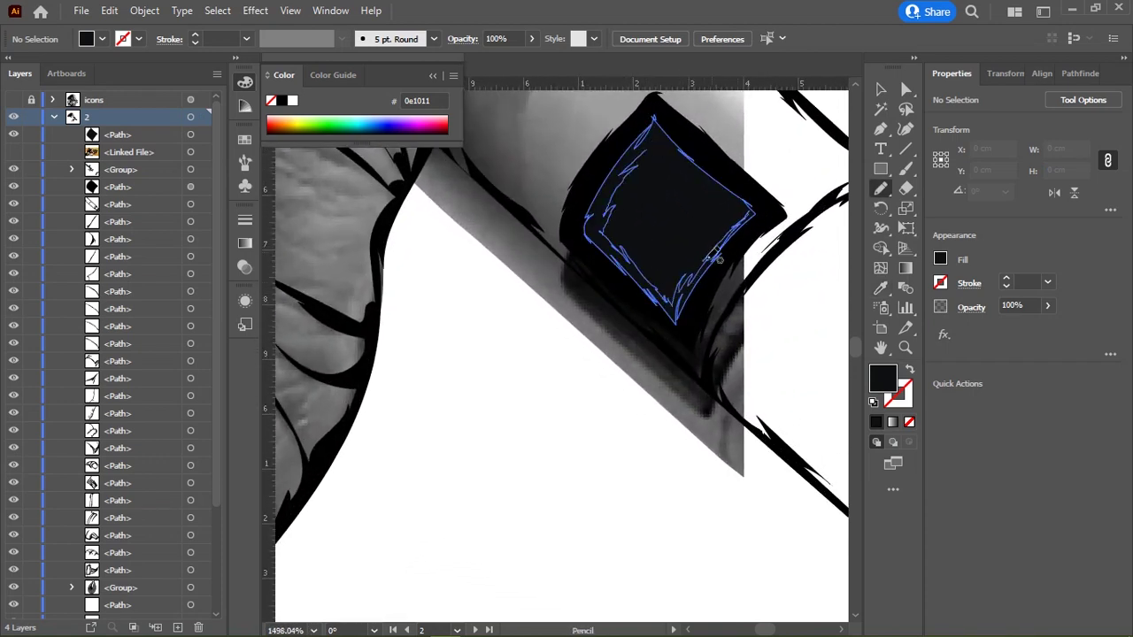
{"action": "left_click_drag", "start_coordinate": [677, 293], "coordinate": [604, 221]}
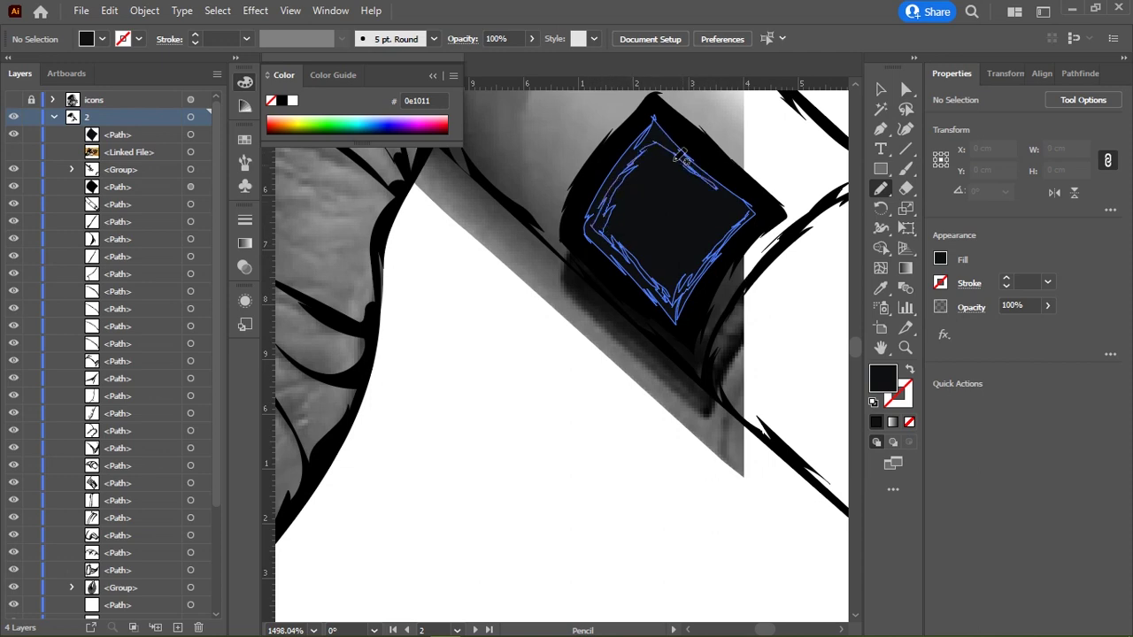
{"action": "left_click_drag", "start_coordinate": [680, 157], "coordinate": [659, 146]}
{"action": "key", "text": "ctrl+shift+a"}
Step: Select the window shape and pencil an inner outline inside the window
{"action": "scroll", "coordinate": [690, 164], "scroll_direction": "up", "scroll_amount": 1}
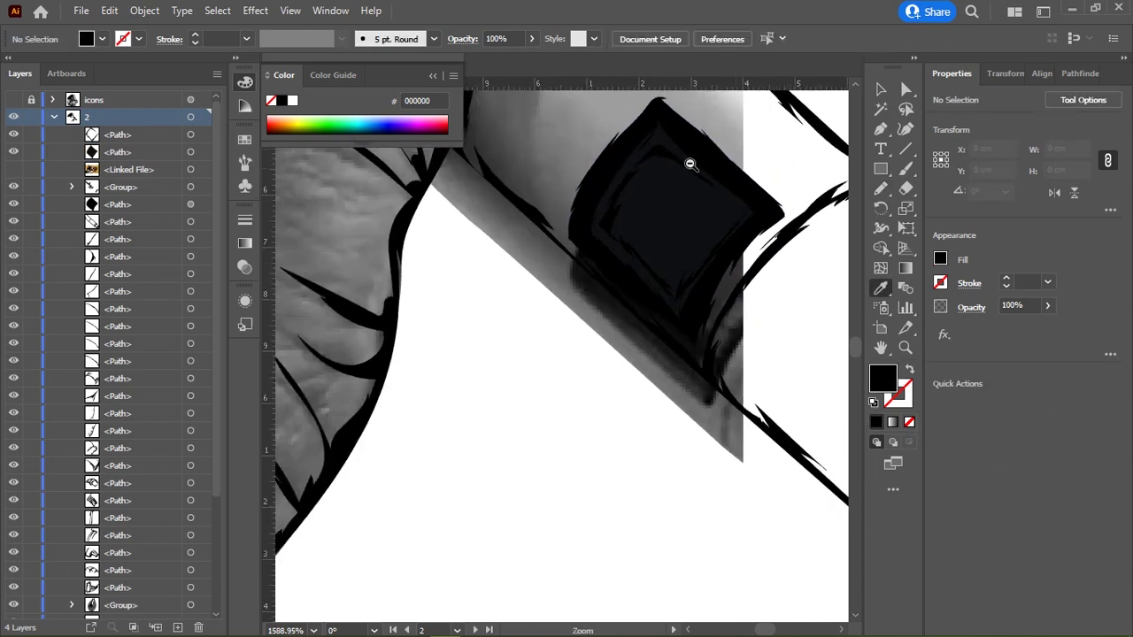
{"action": "scroll", "coordinate": [691, 163], "scroll_direction": "down", "scroll_amount": 1}
{"action": "left_click", "coordinate": [741, 198]}
{"action": "mouse_move", "coordinate": [741, 198]}
{"action": "left_mouse_down"}
{"action": "mouse_move", "coordinate": [592, 248]}
{"action": "mouse_move", "coordinate": [634, 350]}
{"action": "mouse_move", "coordinate": [518, 322]}
{"action": "left_mouse_up"}
{"action": "scroll", "coordinate": [519, 321], "scroll_direction": "up", "scroll_amount": 3}
{"action": "scroll", "coordinate": [622, 265], "scroll_direction": "down", "scroll_amount": 5}
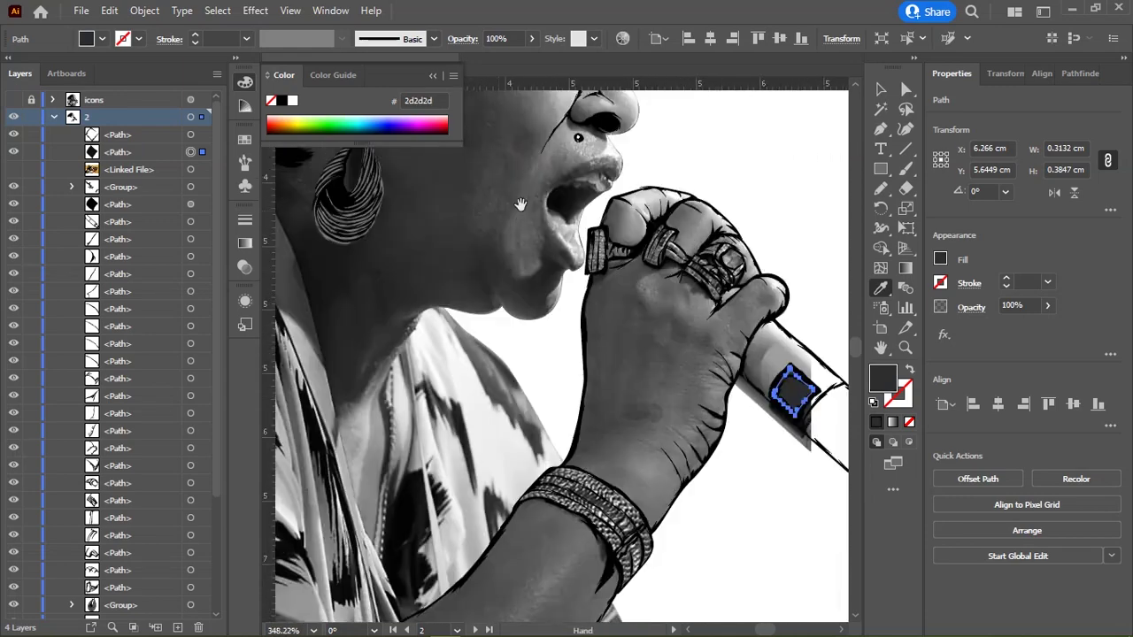
{"action": "scroll", "coordinate": [567, 221], "scroll_direction": "up", "scroll_amount": 4}
{"action": "scroll", "coordinate": [566, 221], "scroll_direction": "up", "scroll_amount": 3}
{"action": "key", "text": "n"}
{"action": "mouse_move", "coordinate": [580, 128]}
{"action": "left_mouse_down"}
{"action": "mouse_move", "coordinate": [631, 373]}
{"action": "mouse_move", "coordinate": [735, 283]}
{"action": "mouse_move", "coordinate": [701, 172]}
{"action": "left_mouse_up"}
Step: Change the fill colour to grey 595959 and zoom back to the hand holding the microphone
{"action": "key", "text": "i"}
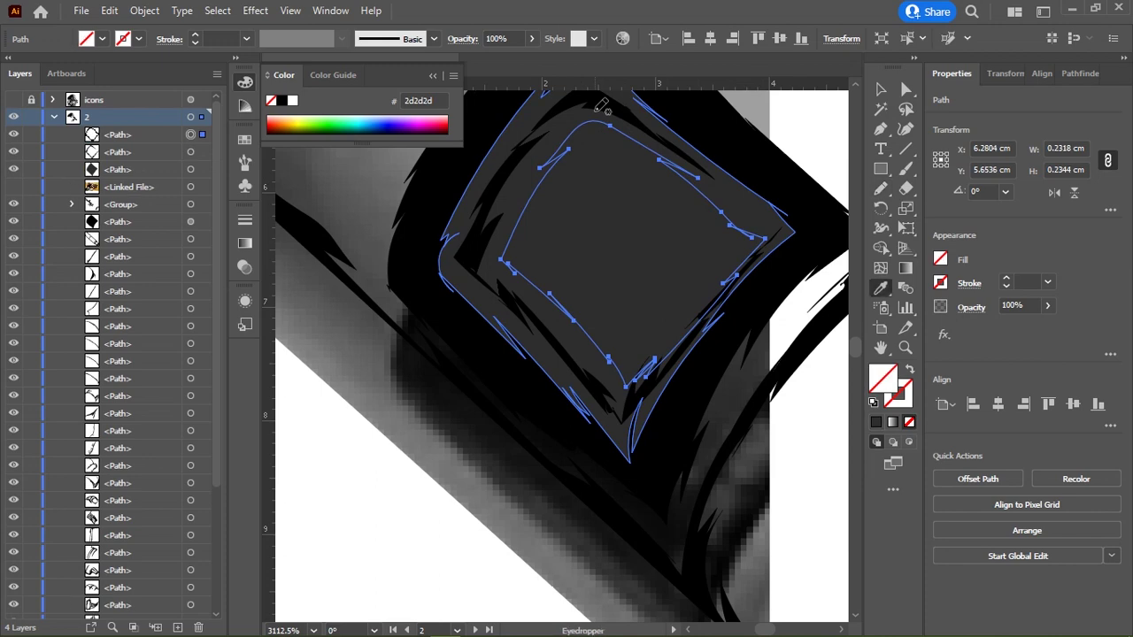
{"action": "double_click", "coordinate": [882, 378]}
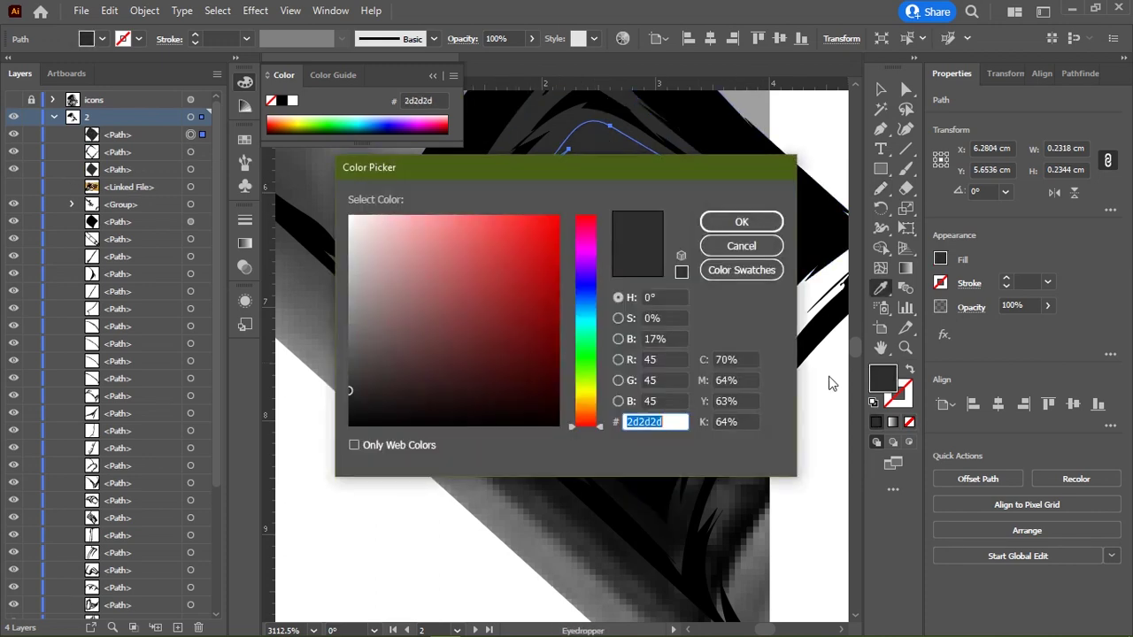
{"action": "left_click", "coordinate": [348, 354]}
{"action": "left_click", "coordinate": [742, 221]}
{"action": "key", "text": "z"}
{"action": "mouse_move", "coordinate": [619, 253]}
{"action": "left_mouse_down"}
{"action": "mouse_move", "coordinate": [656, 253]}
{"action": "mouse_move", "coordinate": [566, 253]}
{"action": "left_mouse_up"}
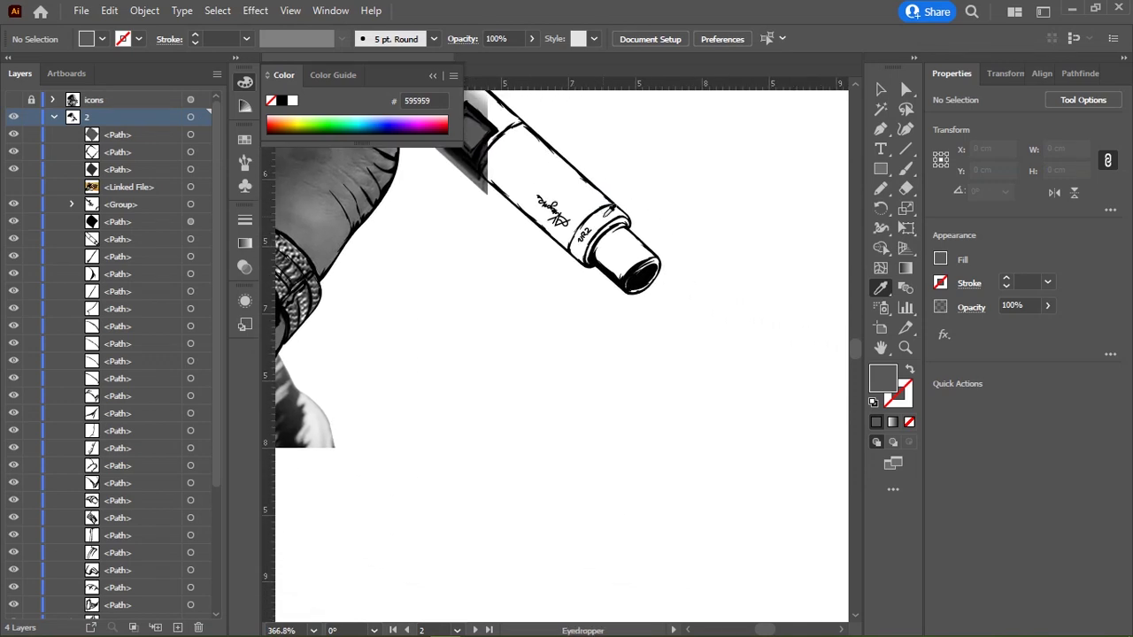
{"action": "left_click_drag", "start_coordinate": [451, 233], "coordinate": [574, 363]}
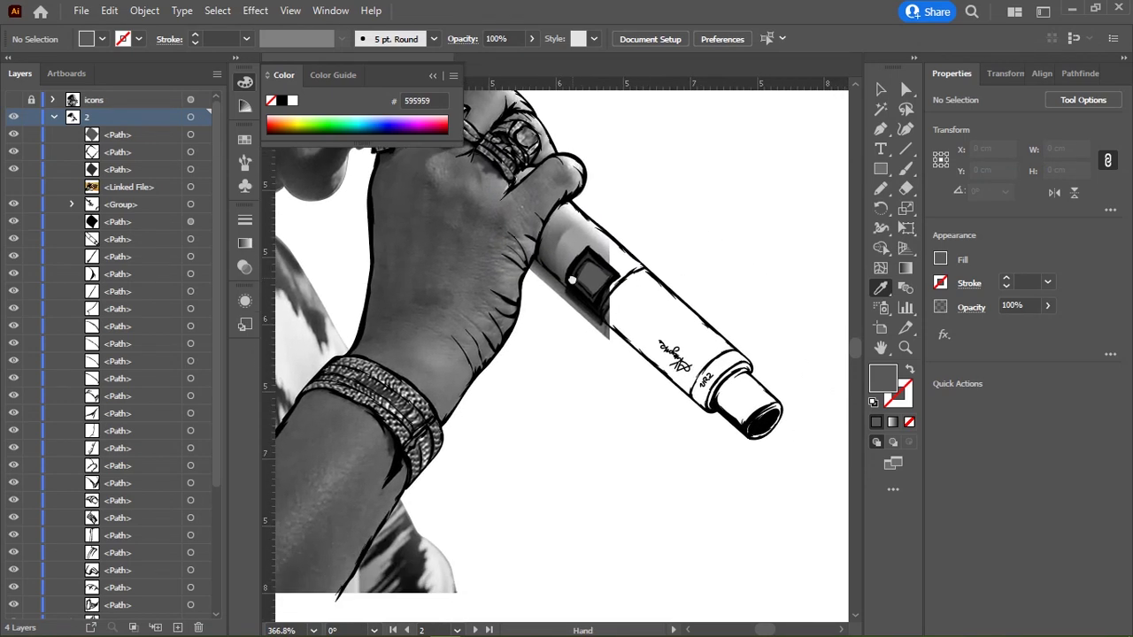
Step: Select the microphone outline, its square button paths and the signature and UR2 lettering
{"action": "key", "text": "v"}
{"action": "left_click_drag", "start_coordinate": [534, 144], "coordinate": [796, 390]}
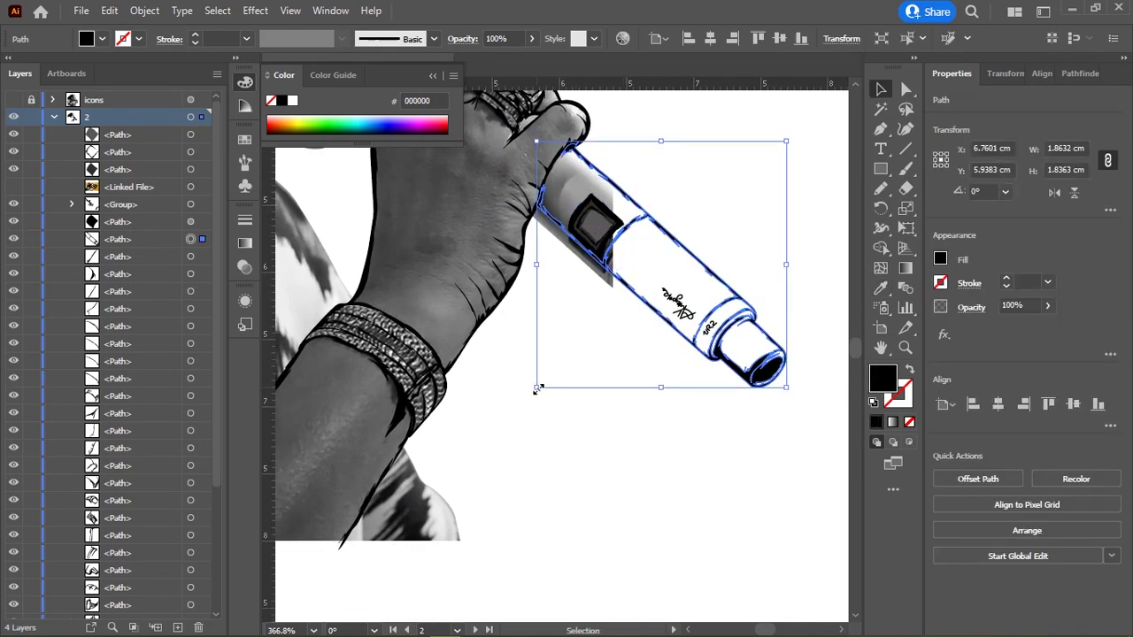
{"action": "left_click_drag", "start_coordinate": [534, 392], "coordinate": [531, 405]}
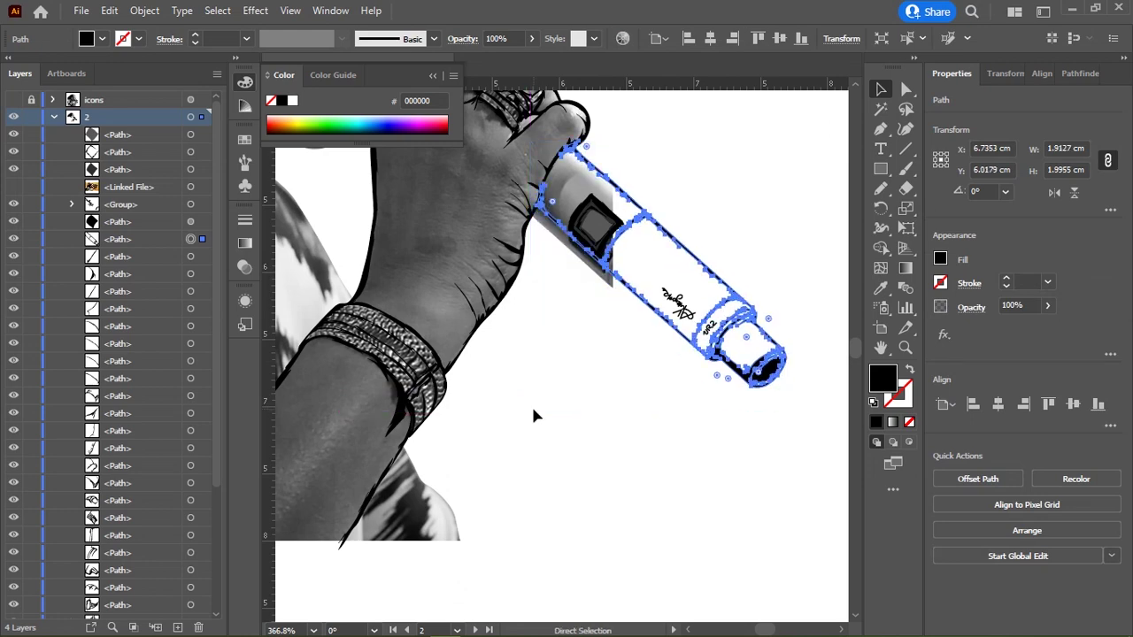
{"action": "left_click_drag", "start_coordinate": [630, 234], "coordinate": [677, 294]}
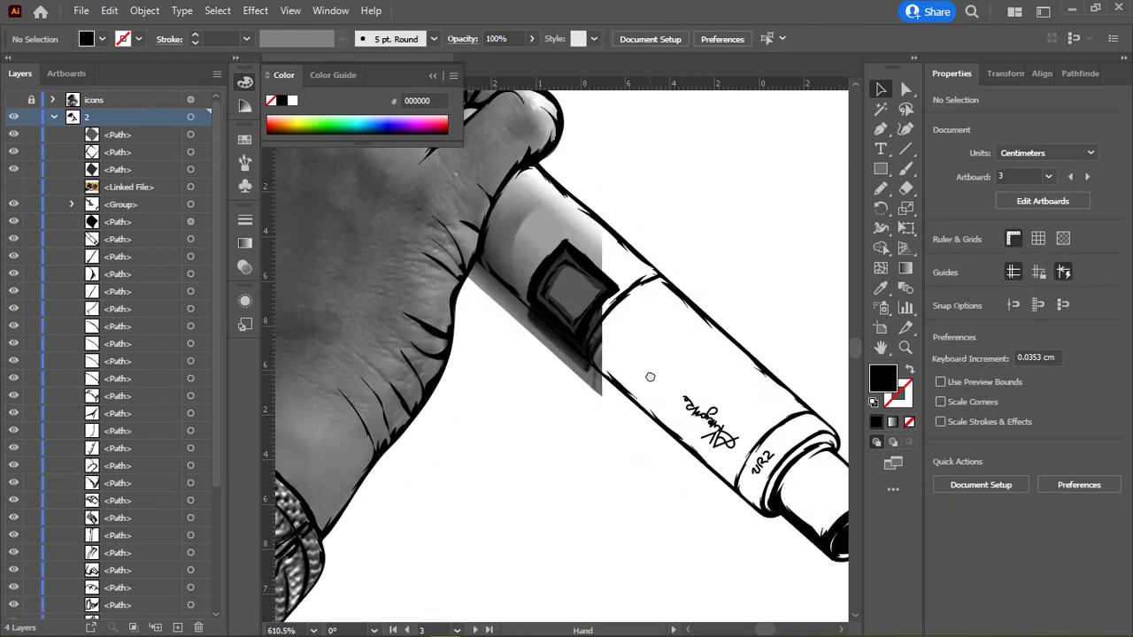
{"action": "key", "text": "v"}
{"action": "left_click", "coordinate": [677, 295]}
{"action": "left_click", "coordinate": [580, 285], "text": "shift"}
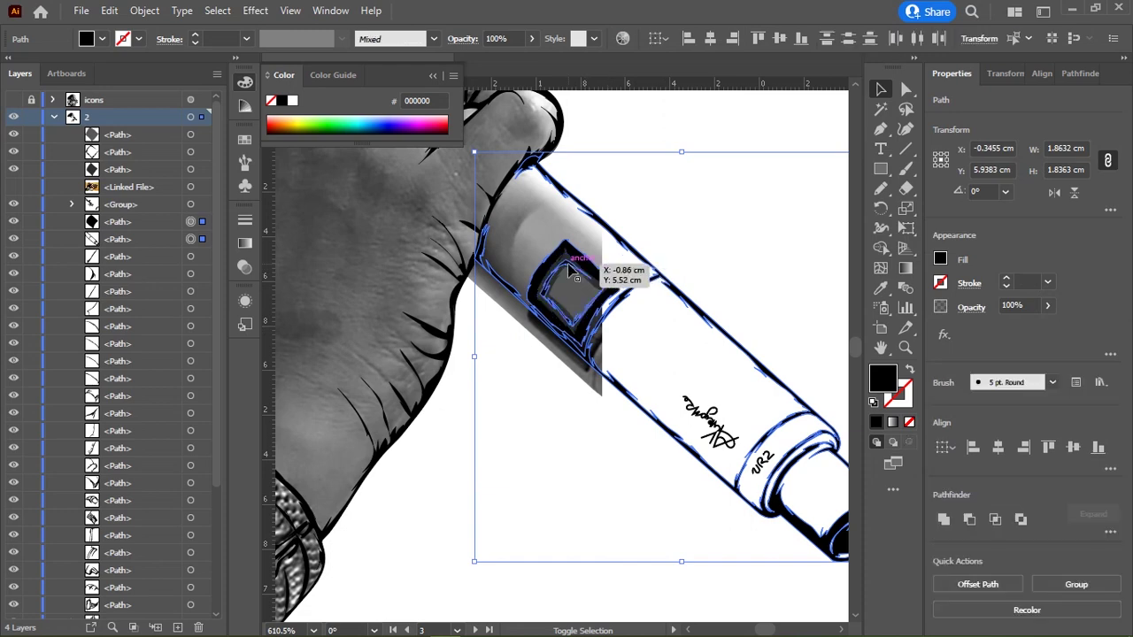
{"action": "left_click", "coordinate": [708, 423], "text": "shift"}
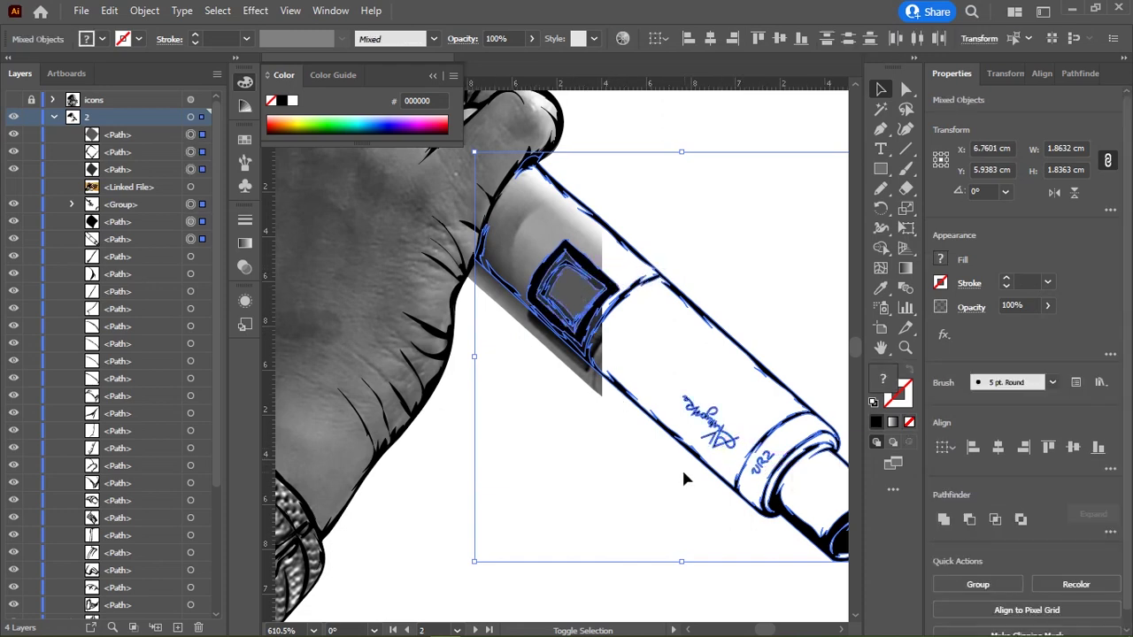
Step: Deselect, then marquee-select all the microphone paths together
{"action": "left_click_drag", "start_coordinate": [491, 567], "coordinate": [455, 591]}
{"action": "scroll", "coordinate": [646, 367], "scroll_direction": "down", "scroll_amount": 2}
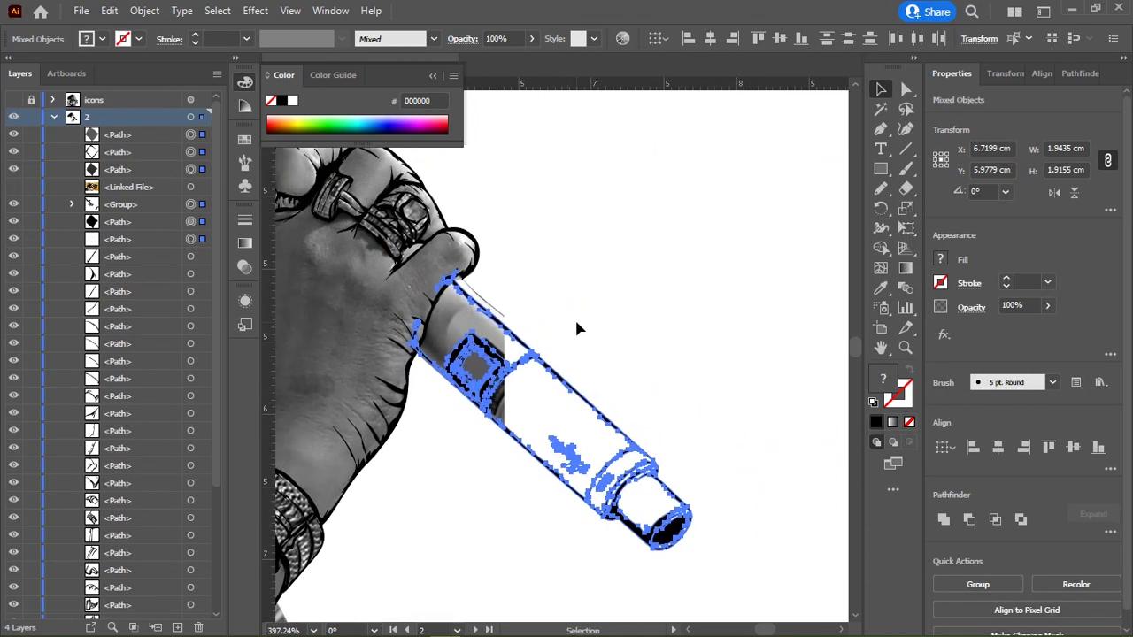
{"action": "left_click", "coordinate": [574, 317]}
{"action": "left_click_drag", "start_coordinate": [577, 393], "coordinate": [469, 470]}
{"action": "left_click_drag", "start_coordinate": [731, 344], "coordinate": [745, 329]}
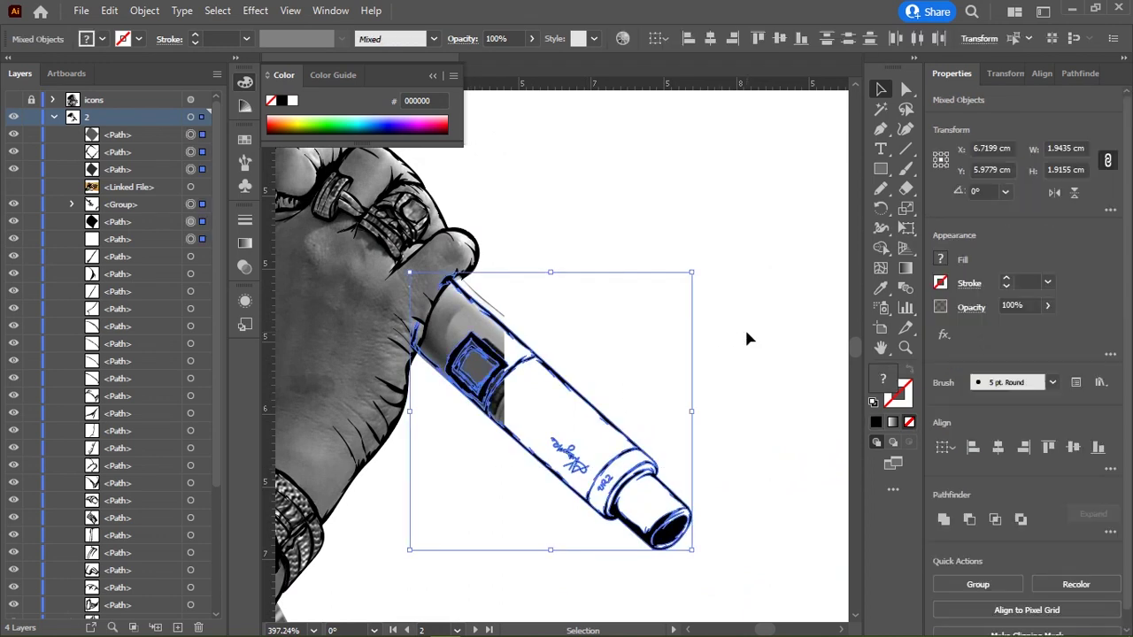
Step: Scale the microphone up slightly to about 2.18 cm and nudge it into the fist
{"action": "left_click_drag", "start_coordinate": [696, 270], "coordinate": [699, 264]}
{"action": "left_click_drag", "start_coordinate": [699, 548], "coordinate": [714, 575]}
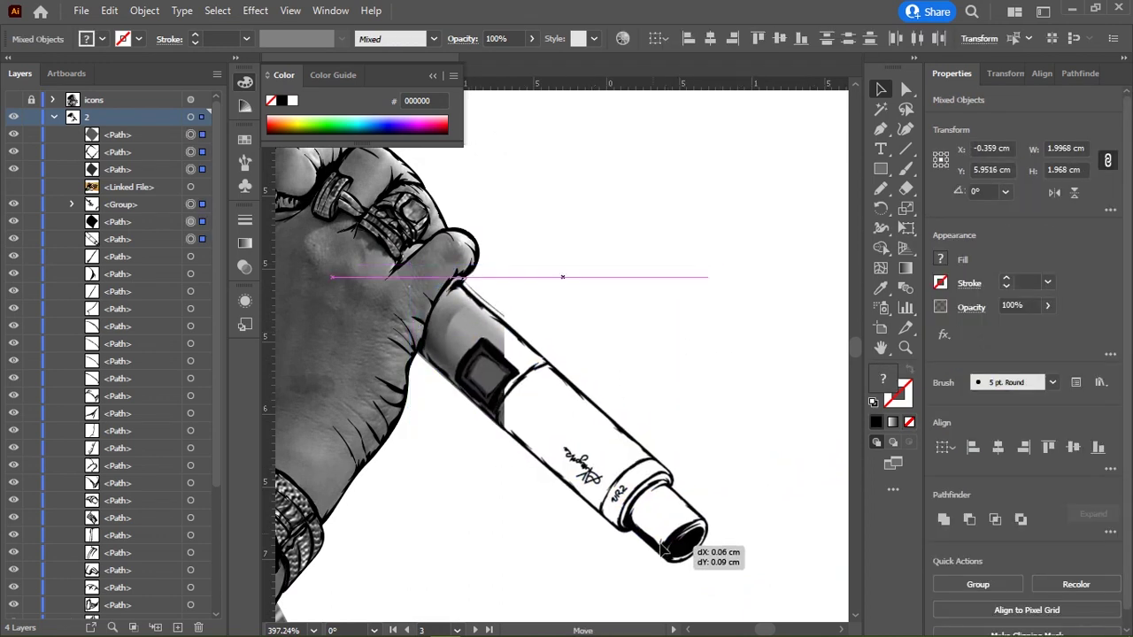
{"action": "left_click_drag", "start_coordinate": [505, 381], "coordinate": [502, 390]}
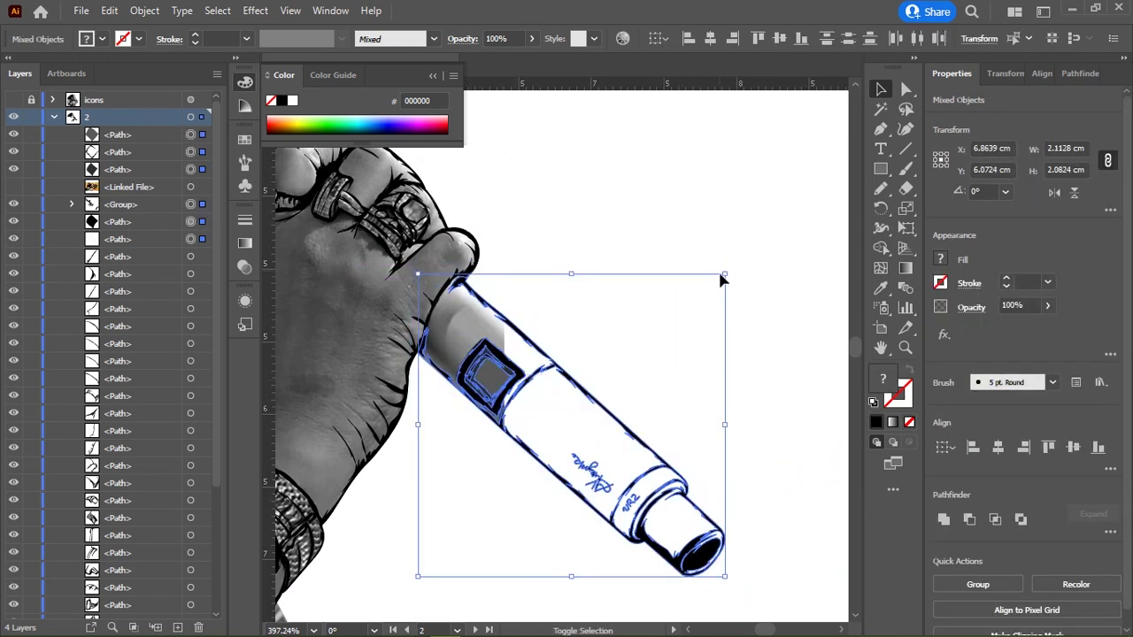
{"action": "left_click_drag", "start_coordinate": [724, 275], "coordinate": [730, 270]}
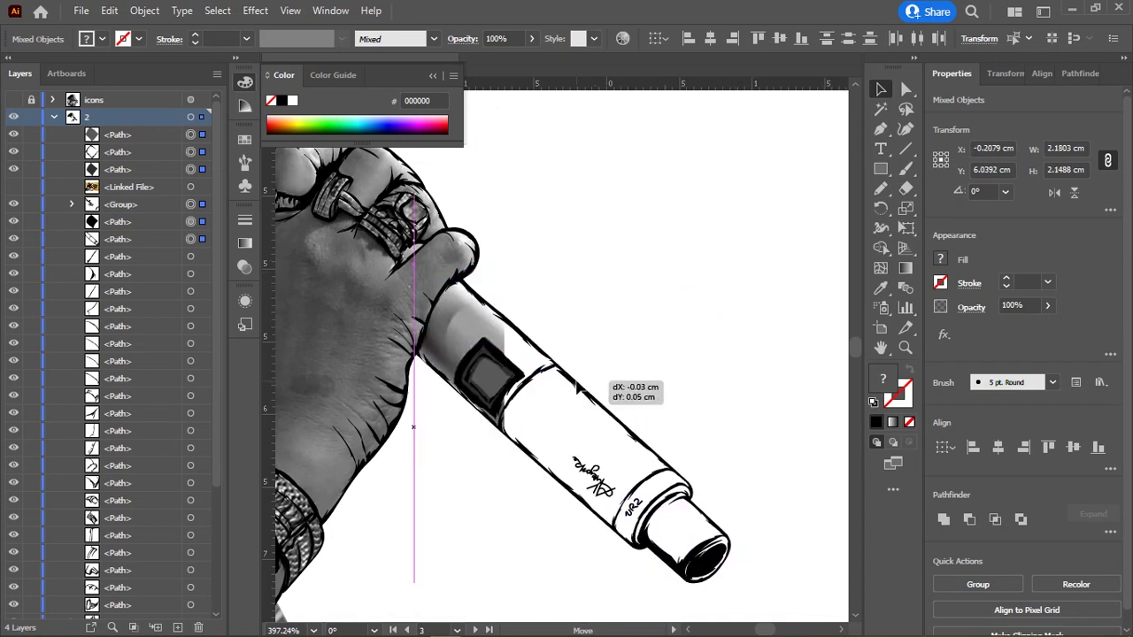
{"action": "left_click", "coordinate": [695, 331]}
Step: Select the hand, arm and bracelet paths, then the ear and eye detail paths
{"action": "scroll", "coordinate": [695, 331], "scroll_direction": "down", "scroll_amount": 5}
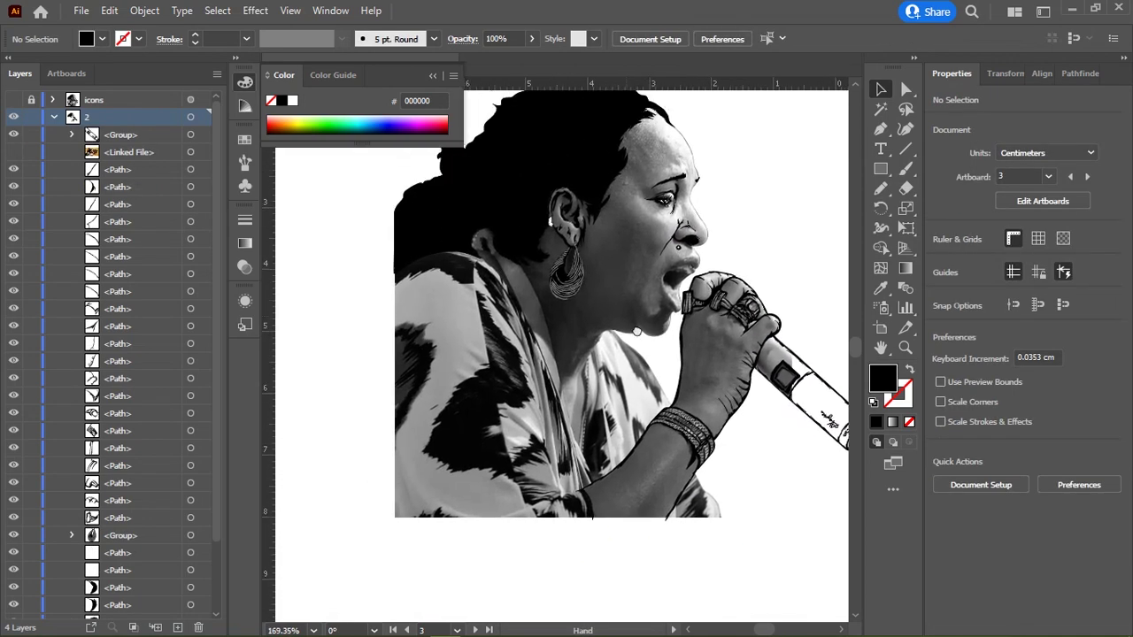
{"action": "left_click", "coordinate": [582, 311]}
{"action": "left_click", "coordinate": [749, 240]}
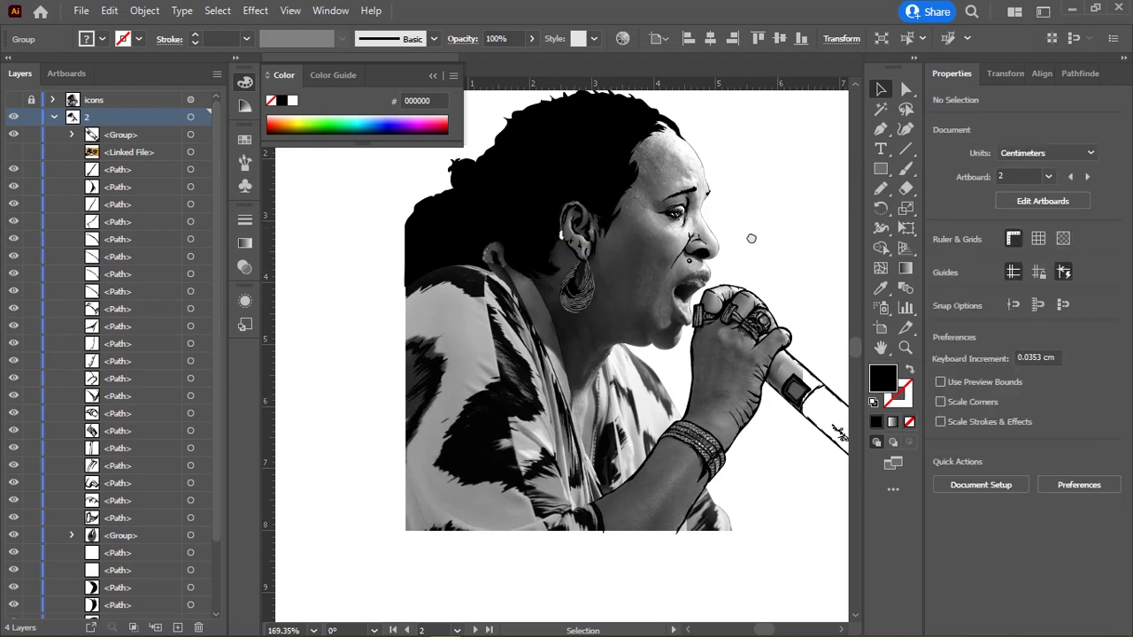
{"action": "scroll", "coordinate": [739, 221], "scroll_direction": "right", "scroll_amount": 3}
{"action": "left_click_drag", "start_coordinate": [398, 527], "coordinate": [635, 328]}
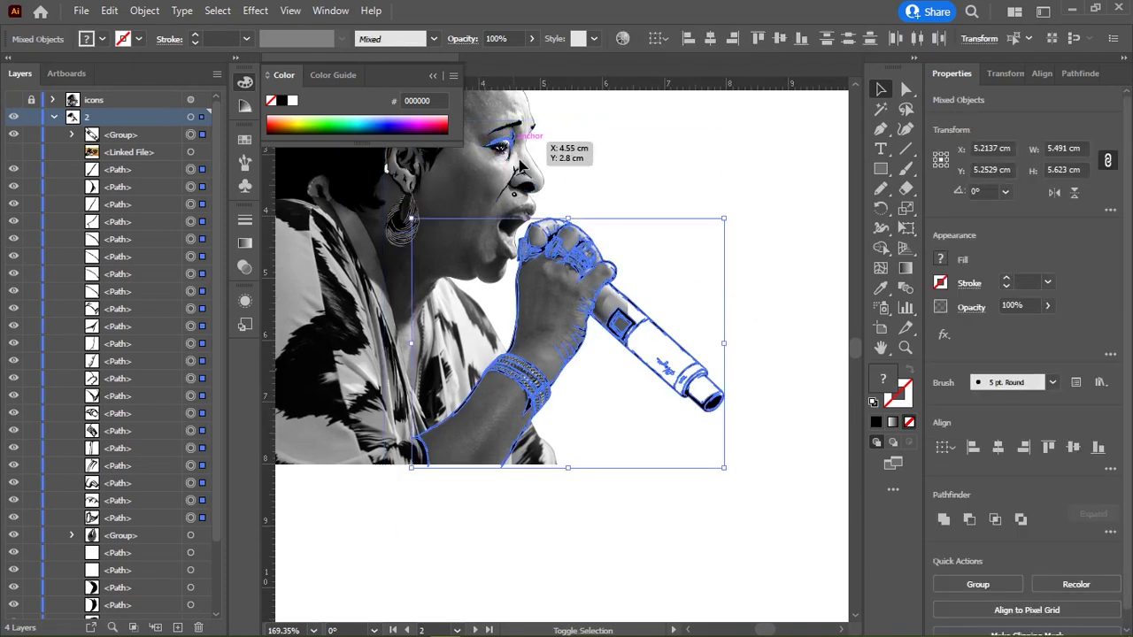
{"action": "left_click", "coordinate": [615, 180]}
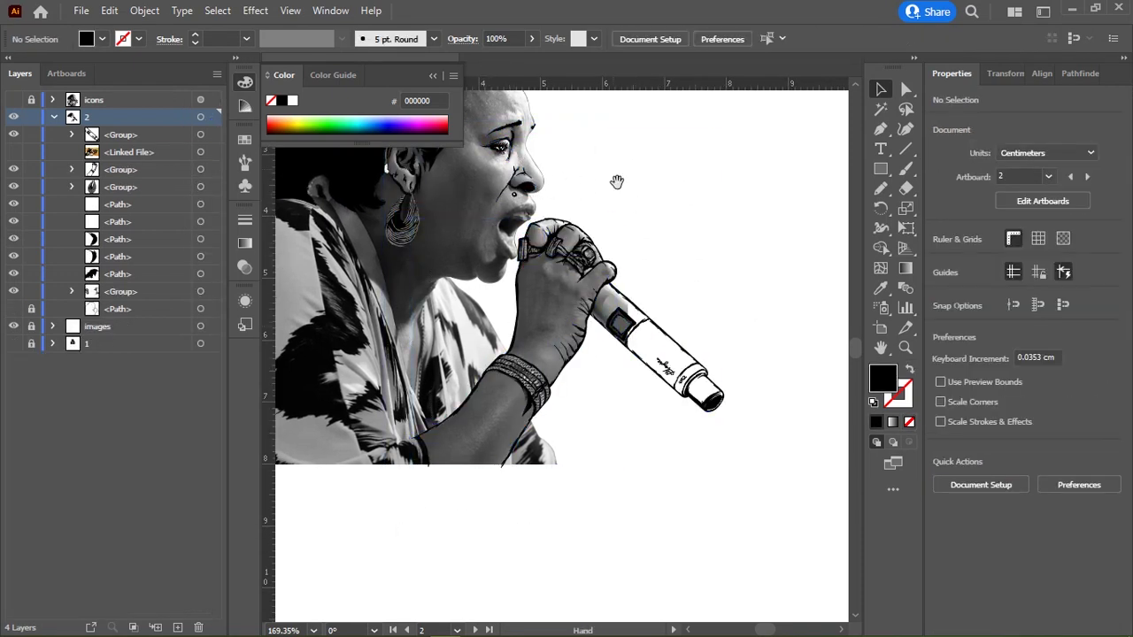
{"action": "mouse_move", "coordinate": [609, 257]}
{"action": "left_mouse_down"}
{"action": "mouse_move", "coordinate": [644, 289]}
{"action": "mouse_move", "coordinate": [725, 327]}
{"action": "left_mouse_up"}
{"action": "left_click", "coordinate": [200, 256]}
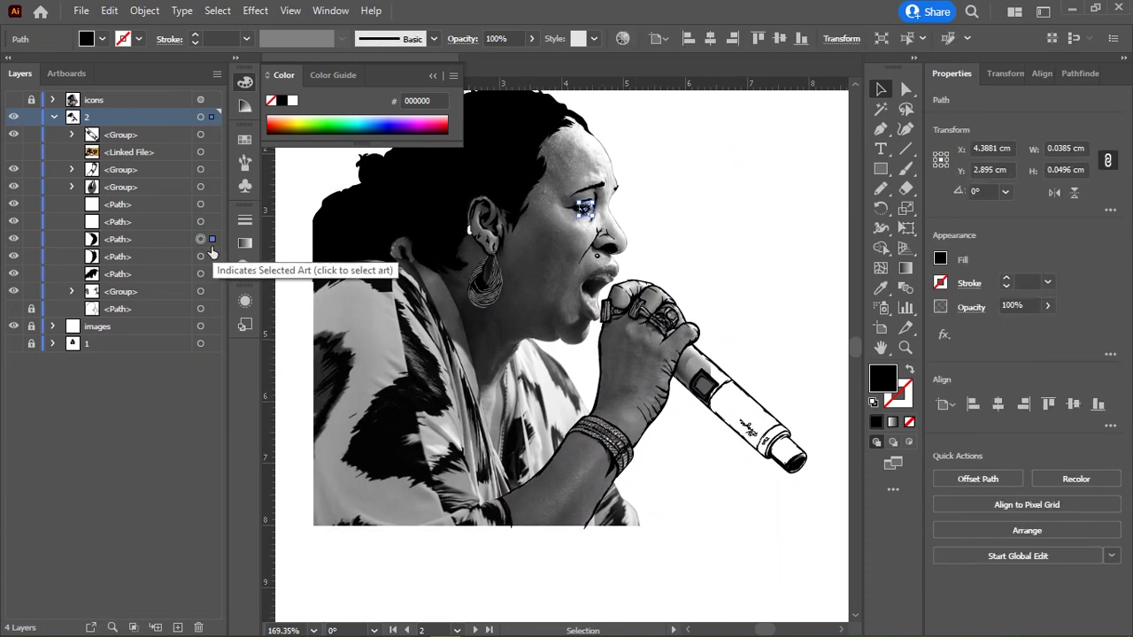
{"action": "left_click", "coordinate": [200, 239], "text": "shift"}
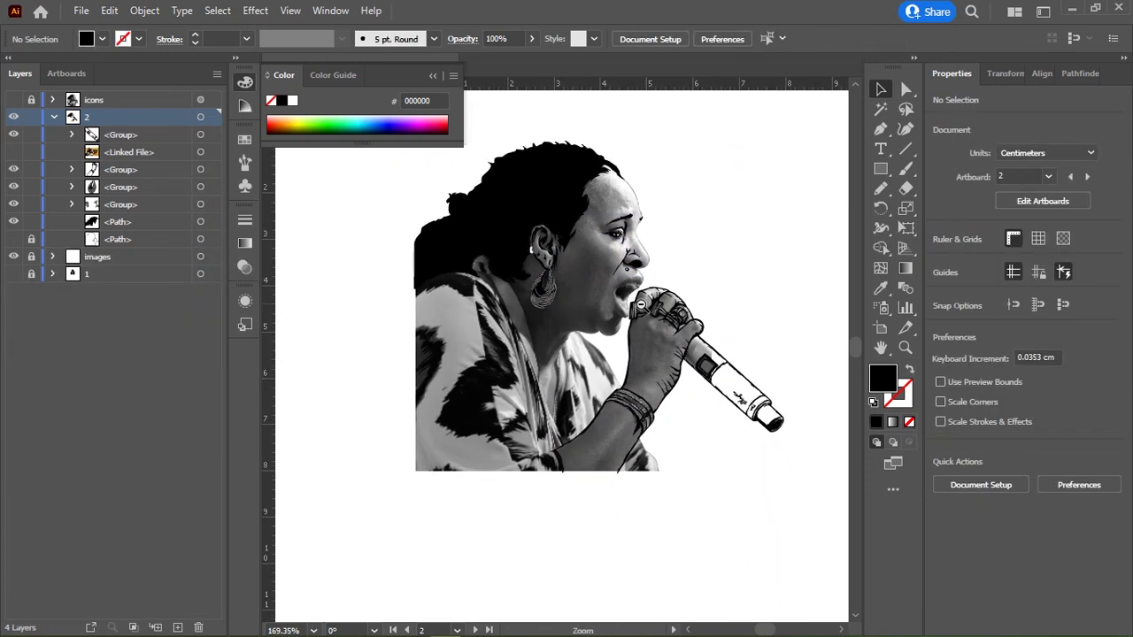
Step: Unhide the stray linked colour microphone photo and delete it
{"action": "left_click", "coordinate": [13, 152]}
{"action": "left_click", "coordinate": [579, 296]}
{"action": "scroll", "coordinate": [579, 296], "scroll_direction": "up", "scroll_amount": 5}
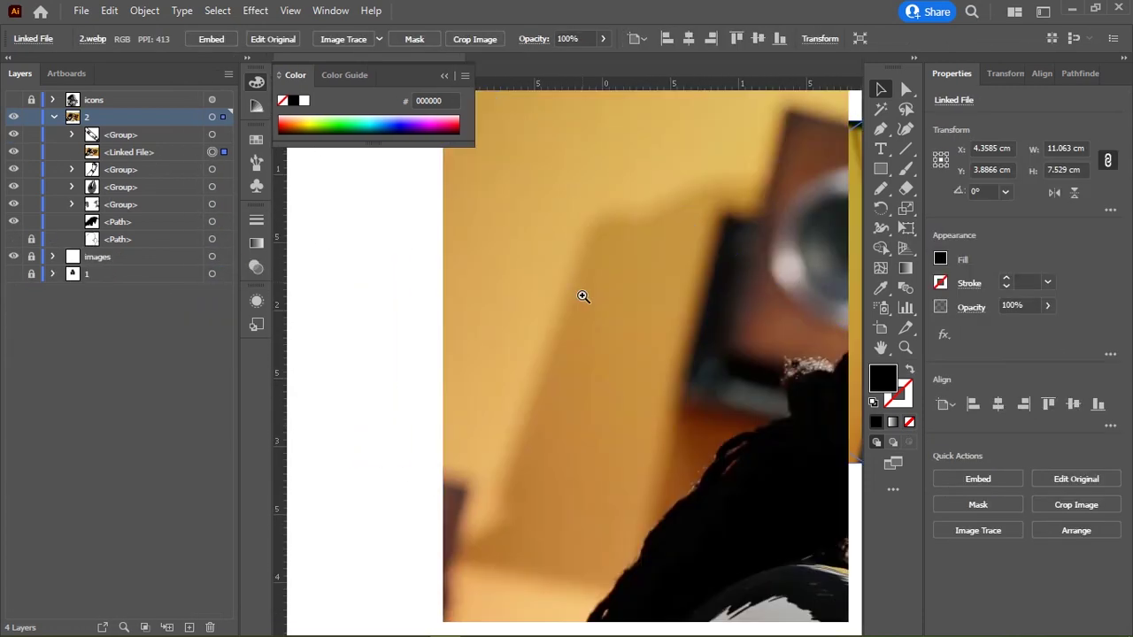
{"action": "scroll", "coordinate": [579, 296], "scroll_direction": "down", "scroll_amount": 8}
{"action": "scroll", "coordinate": [483, 252], "scroll_direction": "up", "scroll_amount": 3}
{"action": "key", "text": "Delete"}
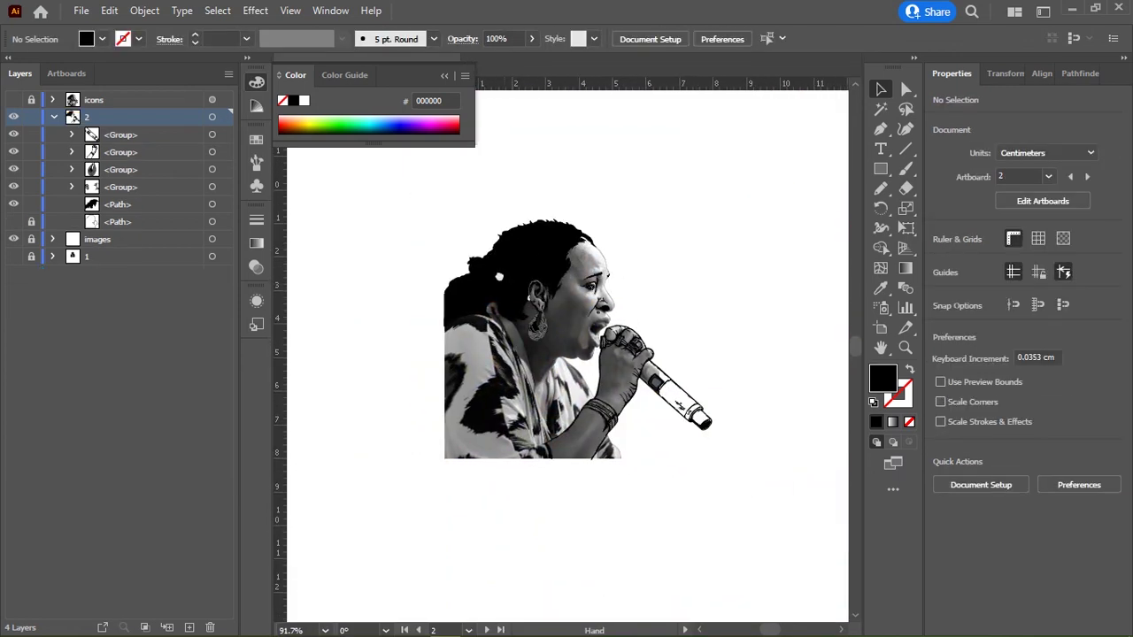
Step: Turn on the images layer so the grayscale singer photo shows beneath the line art
{"action": "scroll", "coordinate": [562, 385], "scroll_direction": "up", "scroll_amount": 3}
{"action": "scroll", "coordinate": [562, 385], "scroll_direction": "up", "scroll_amount": 2}
{"action": "left_click_drag", "start_coordinate": [562, 385], "coordinate": [578, 412]}
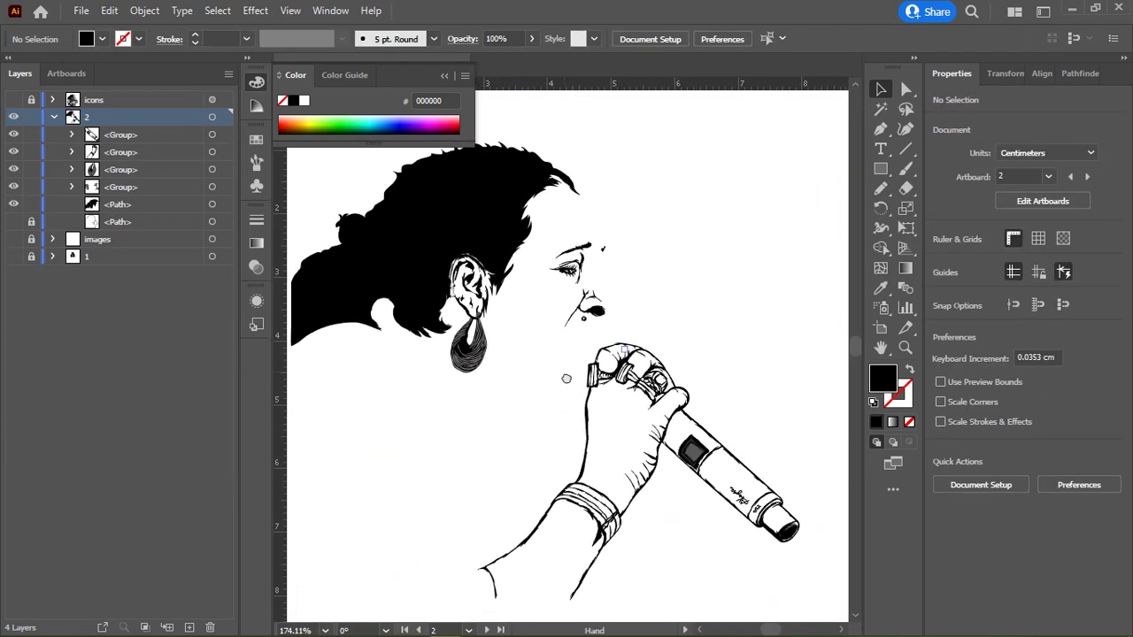
{"action": "left_click", "coordinate": [13, 222]}
{"action": "left_click", "coordinate": [13, 221]}
{"action": "left_click", "coordinate": [13, 221]}
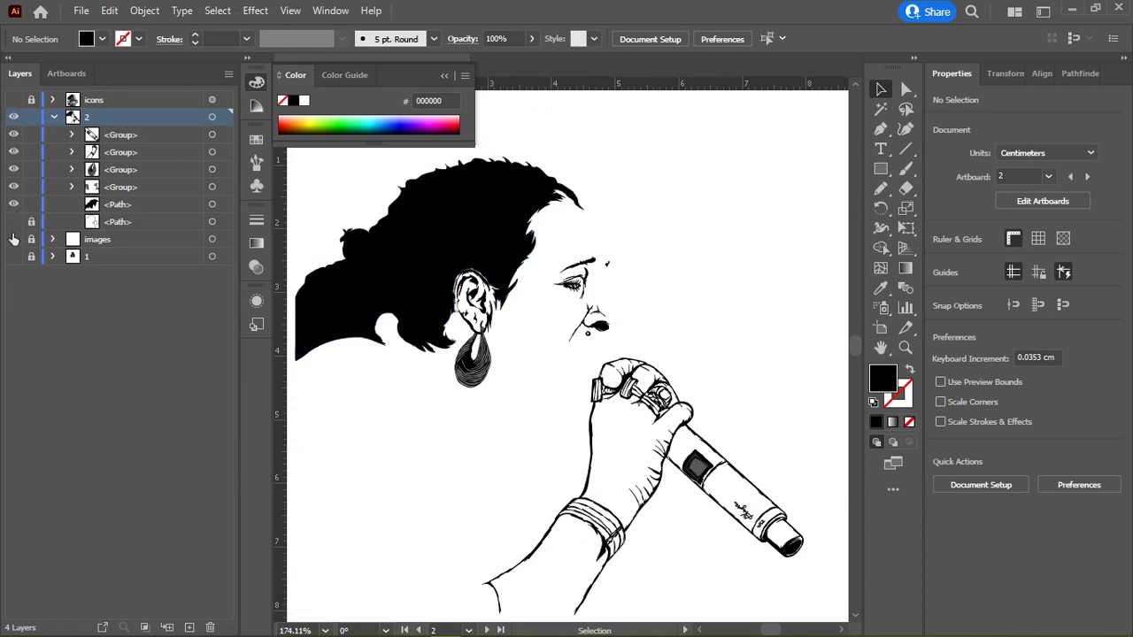
{"action": "left_click", "coordinate": [13, 239]}
{"action": "scroll", "coordinate": [506, 346], "scroll_direction": "up", "scroll_amount": 3}
{"action": "scroll", "coordinate": [466, 288], "scroll_direction": "up", "scroll_amount": 2}
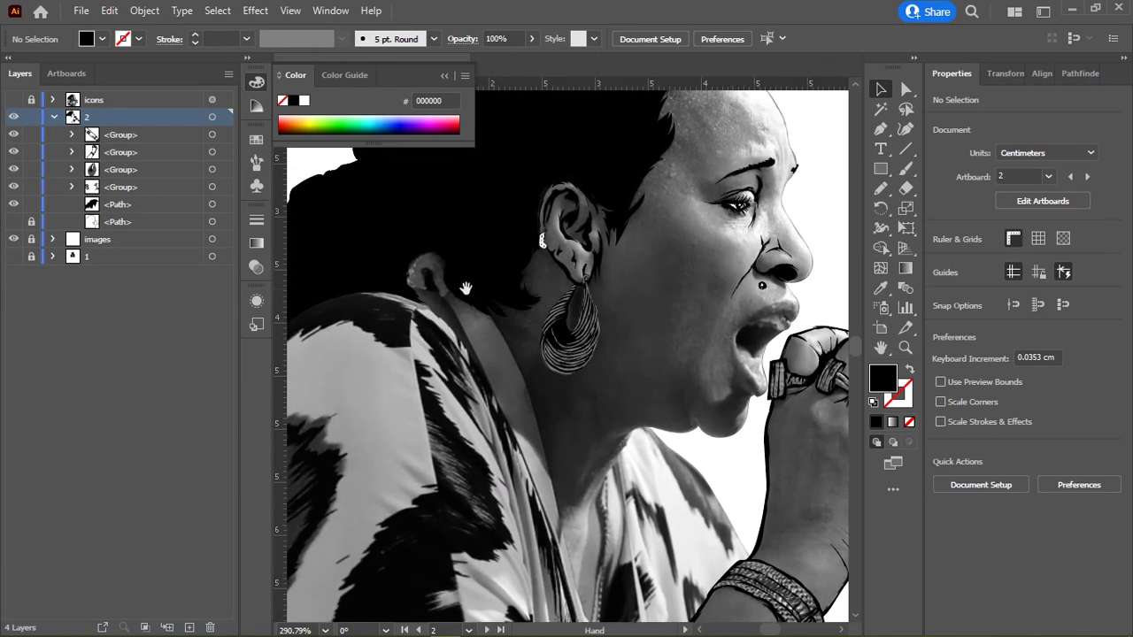
{"action": "left_click_drag", "start_coordinate": [466, 288], "coordinate": [435, 214]}
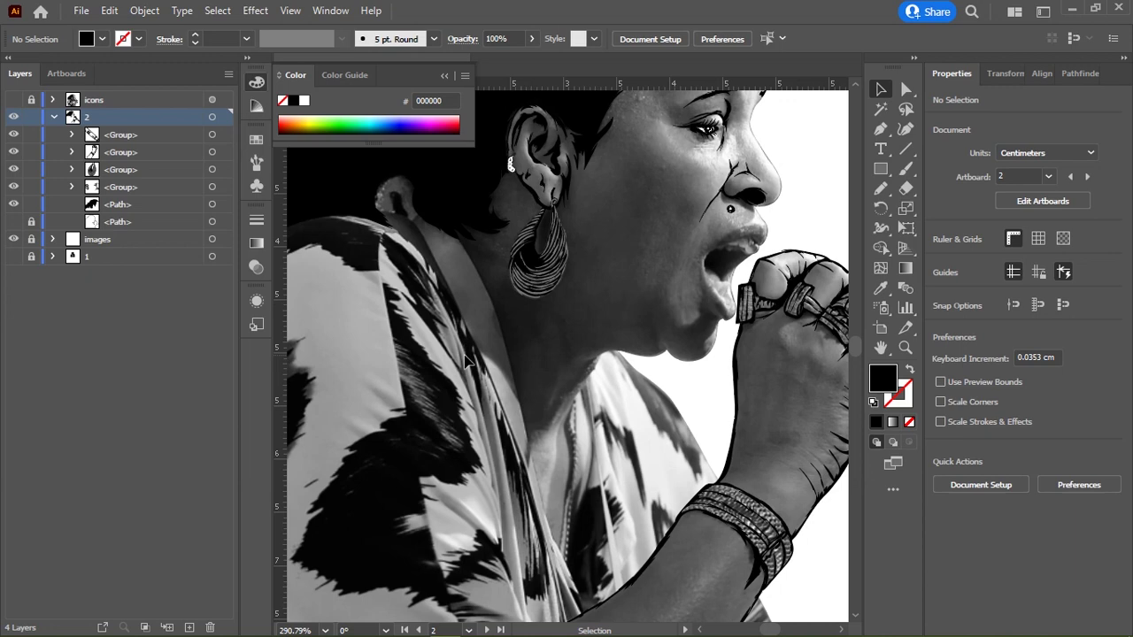
Step: Place reference photo 2 on the artboard, compare it near the ear, then delete it
{"action": "mouse_move", "coordinate": [464, 354]}
{"action": "left_mouse_down"}
{"action": "mouse_move", "coordinate": [545, 348]}
{"action": "mouse_move", "coordinate": [620, 549]}
{"action": "left_mouse_up"}
{"action": "left_click", "coordinate": [619, 369]}
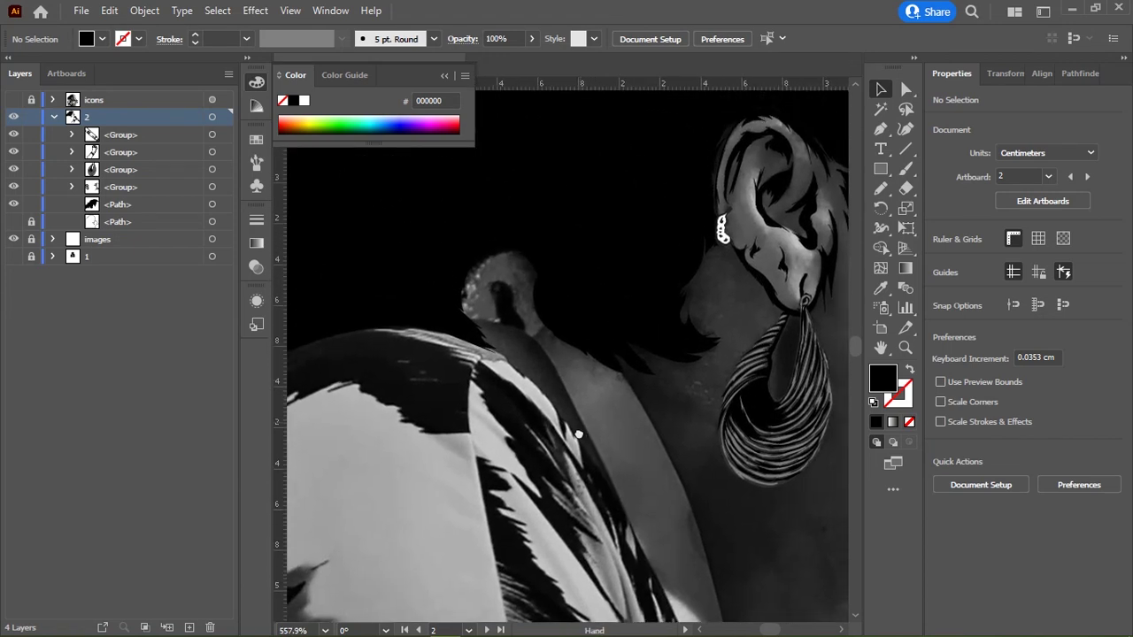
{"action": "key", "text": "ctrl+0"}
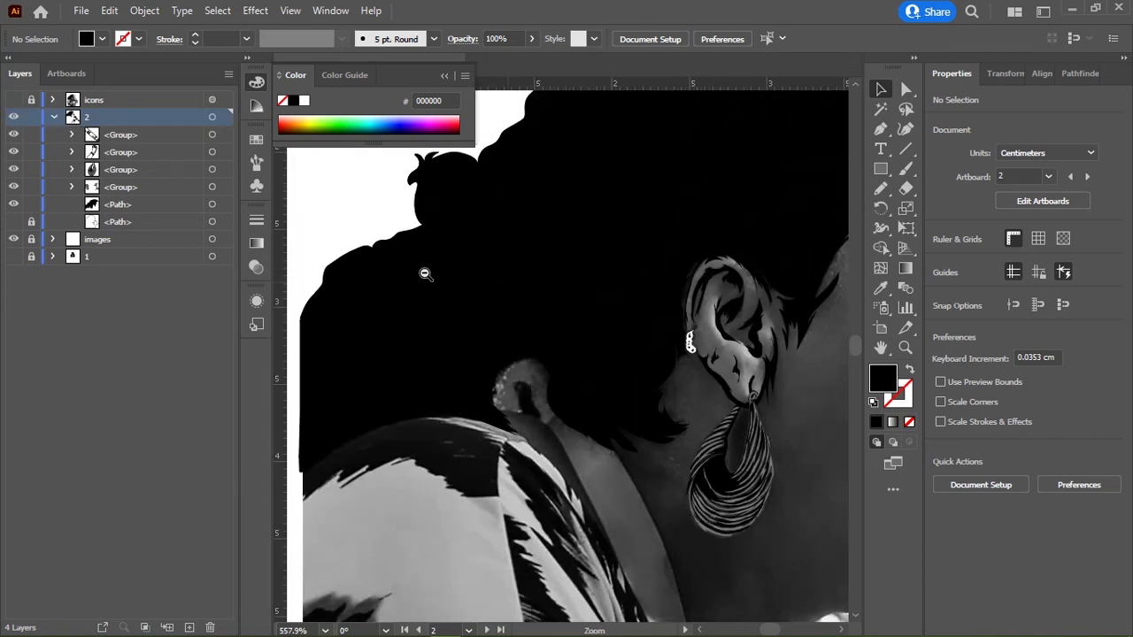
{"action": "key", "text": "ctrl+shift+p"}
{"action": "key", "text": "Return"}
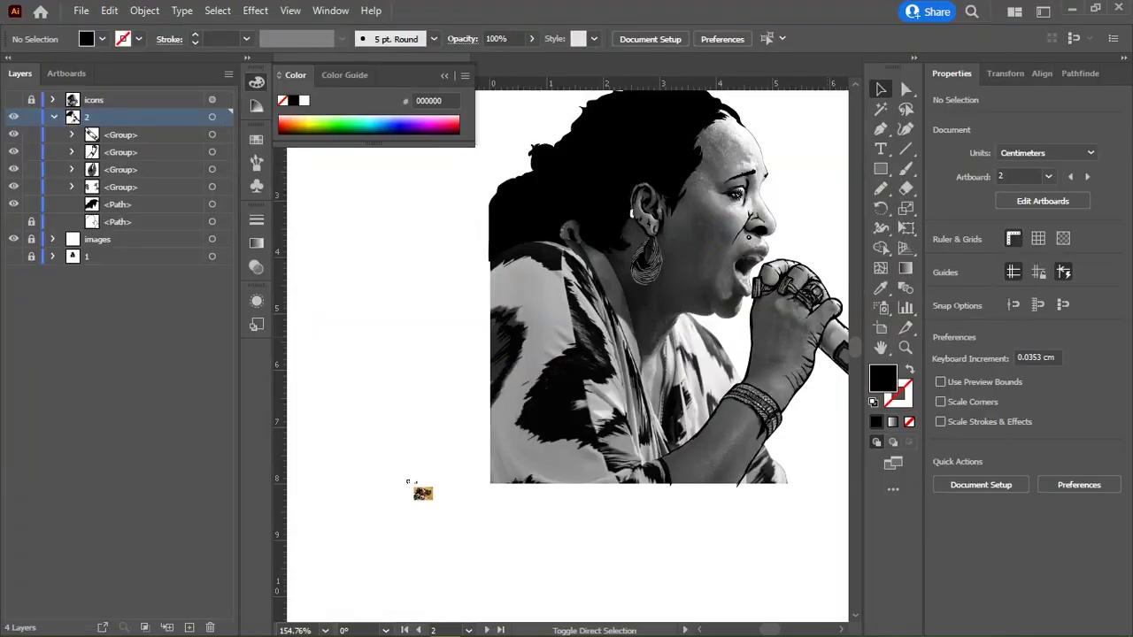
{"action": "left_click", "coordinate": [399, 476]}
{"action": "left_click", "coordinate": [632, 373]}
{"action": "left_click", "coordinate": [632, 372]}
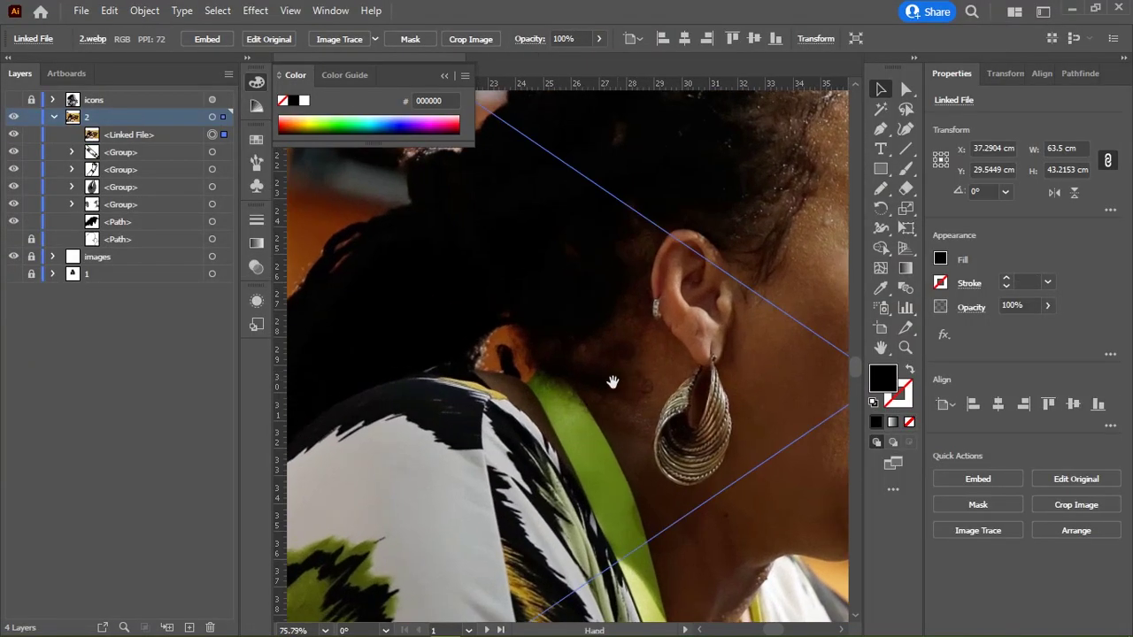
{"action": "left_click_drag", "start_coordinate": [612, 381], "coordinate": [603, 430]}
{"action": "scroll", "coordinate": [511, 418], "scroll_direction": "down", "scroll_amount": 2}
{"action": "scroll", "coordinate": [510, 417], "scroll_direction": "down", "scroll_amount": 3}
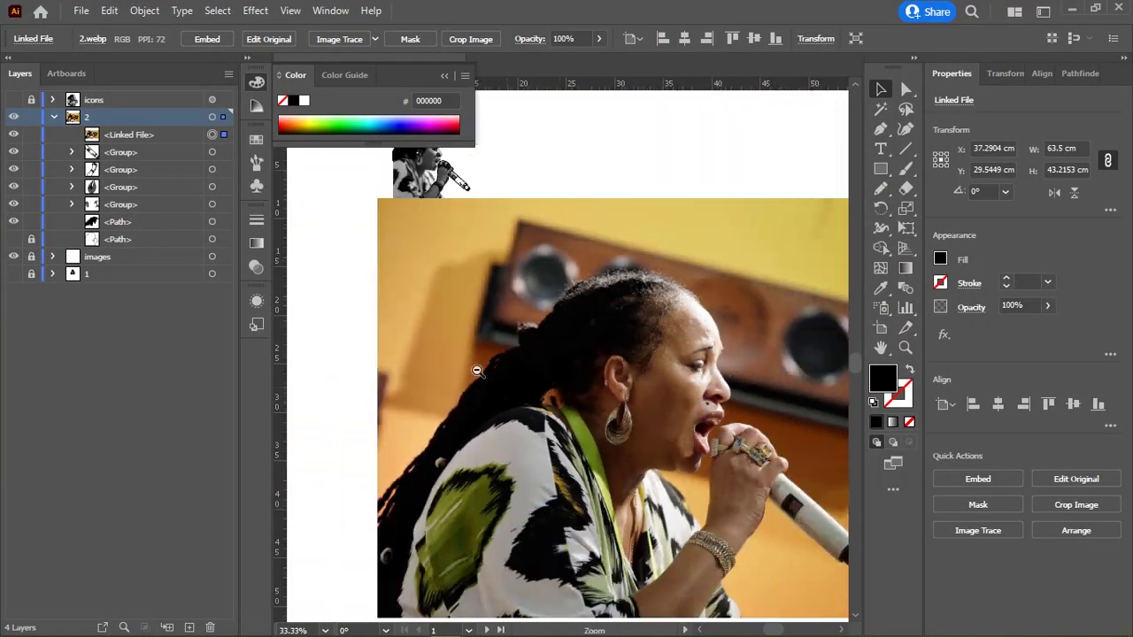
{"action": "key", "text": "Delete"}
{"action": "scroll", "coordinate": [658, 376], "scroll_direction": "up", "scroll_amount": 8}
{"action": "scroll", "coordinate": [585, 295], "scroll_direction": "up", "scroll_amount": 6}
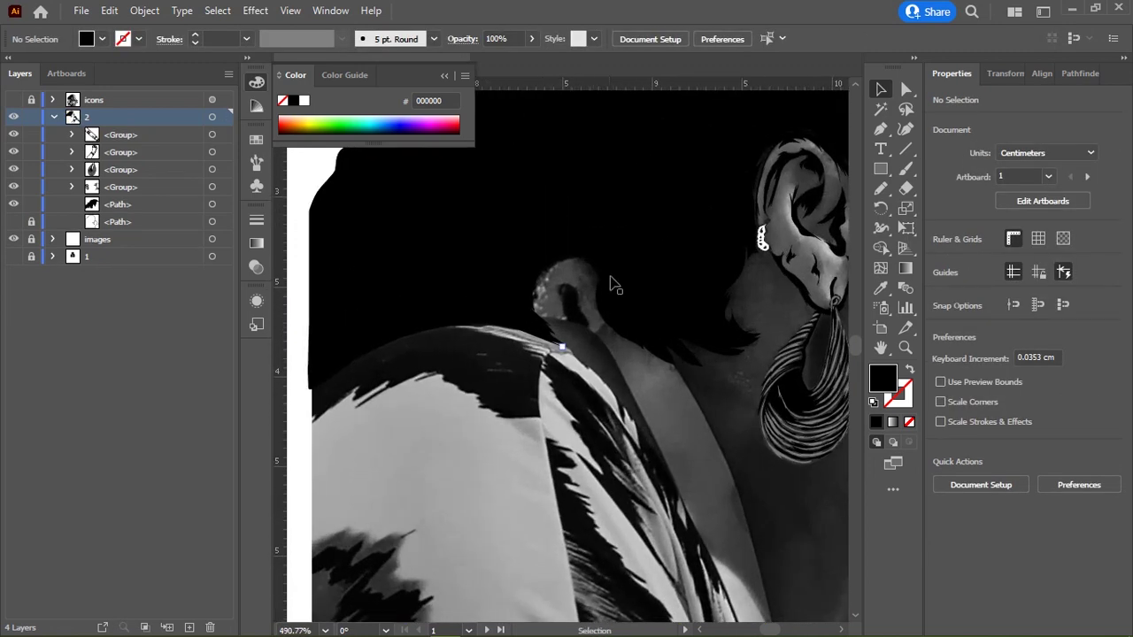
Step: Toggle the images layer visibility and pencil a line along the shirt fold at the shoulder
{"action": "left_click", "coordinate": [14, 239]}
{"action": "key", "text": "n"}
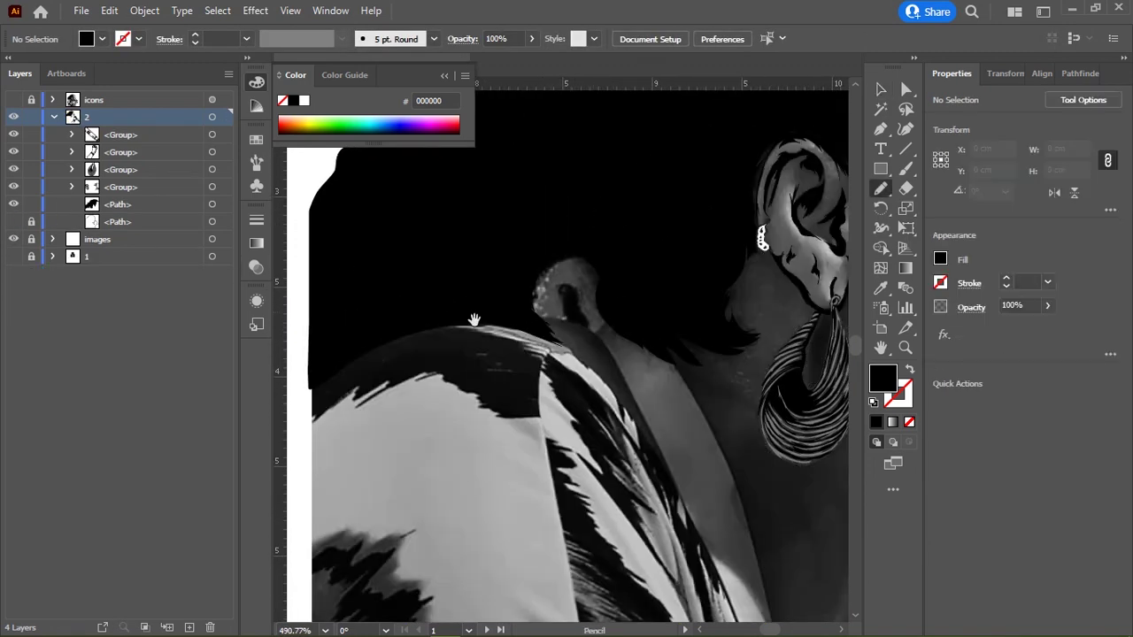
{"action": "scroll", "coordinate": [591, 285], "scroll_direction": "down", "scroll_amount": 3}
{"action": "scroll", "coordinate": [549, 265], "scroll_direction": "right", "scroll_amount": 2}
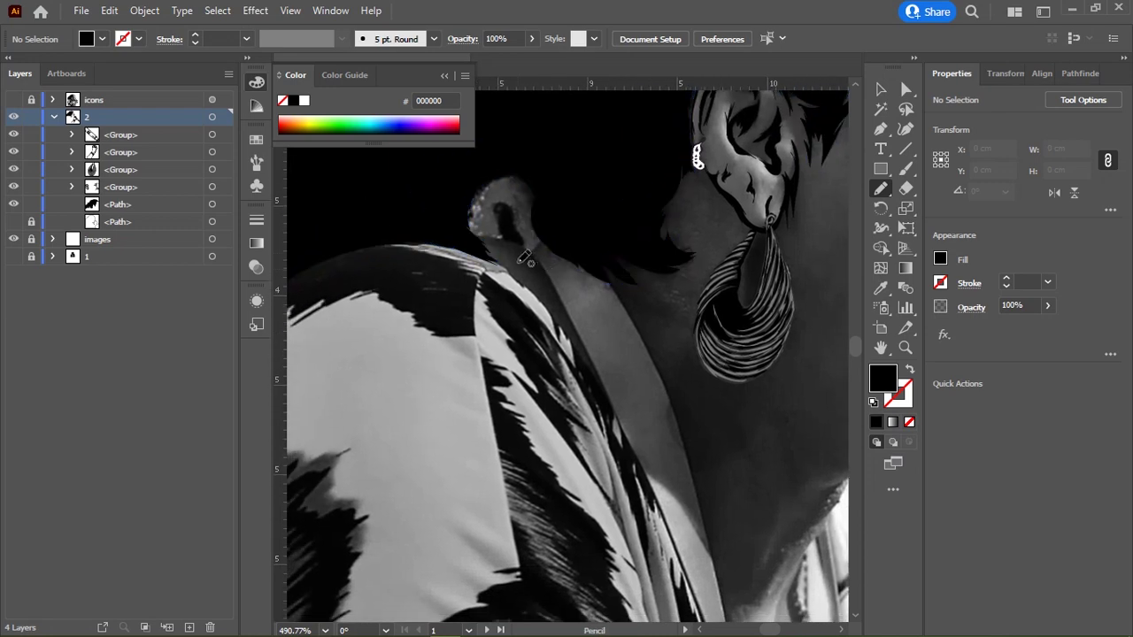
{"action": "left_click_drag", "start_coordinate": [531, 279], "coordinate": [467, 233]}
{"action": "scroll", "coordinate": [495, 243], "scroll_direction": "left", "scroll_amount": 4}
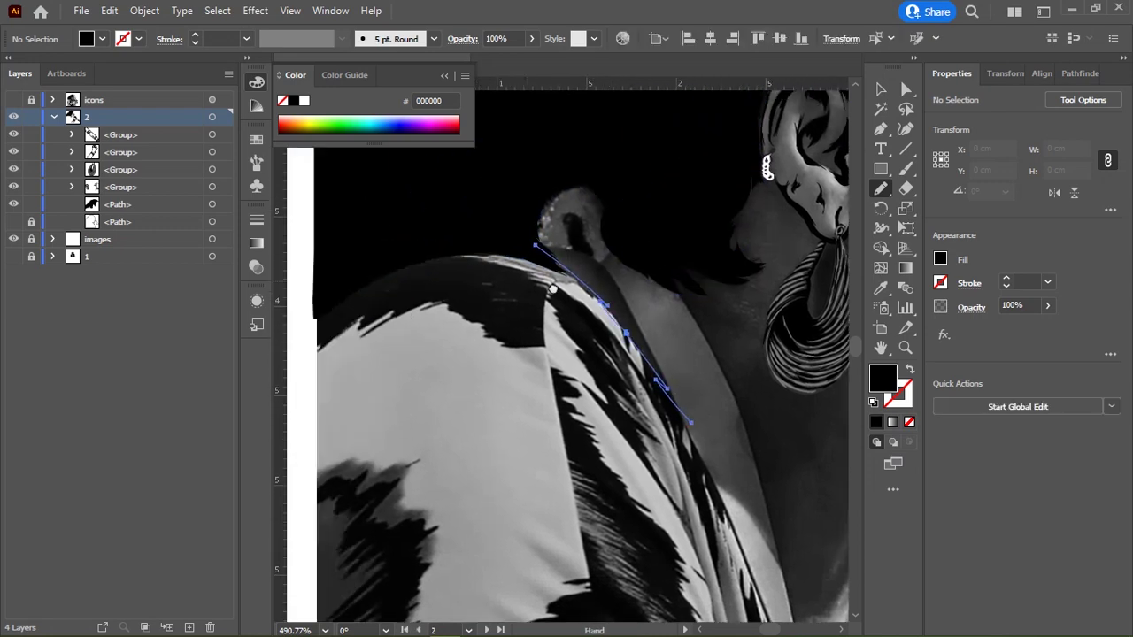
{"action": "scroll", "coordinate": [591, 288], "scroll_direction": "down", "scroll_amount": 3}
{"action": "scroll", "coordinate": [567, 278], "scroll_direction": "right", "scroll_amount": 5}
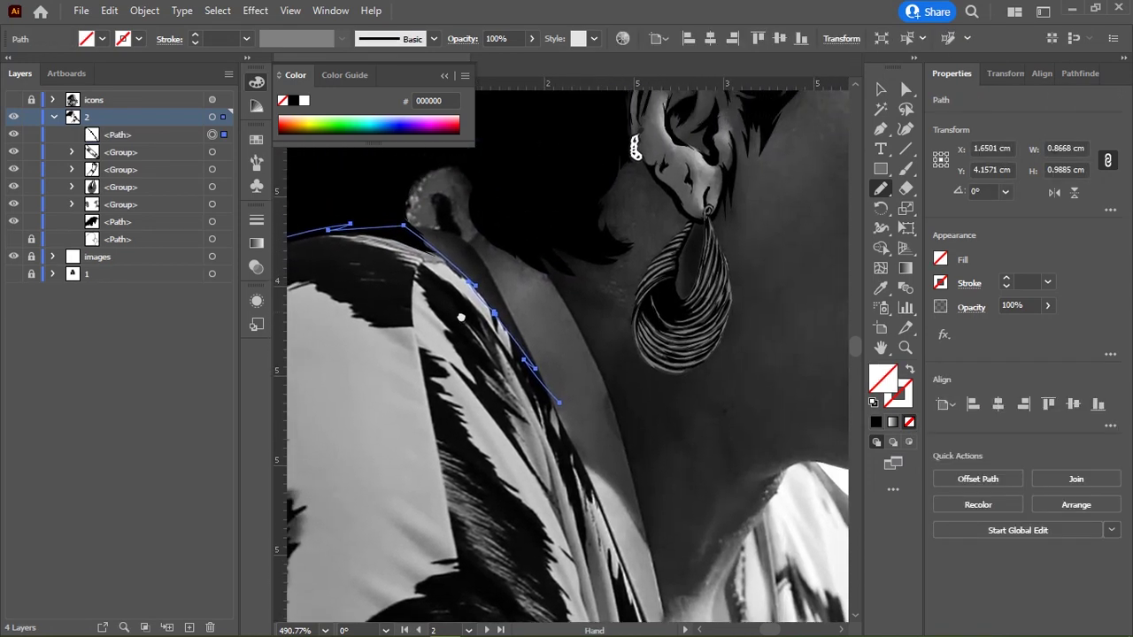
{"action": "scroll", "coordinate": [490, 257], "scroll_direction": "right", "scroll_amount": 2}
{"action": "scroll", "coordinate": [436, 203], "scroll_direction": "down", "scroll_amount": 2}
{"action": "scroll", "coordinate": [436, 203], "scroll_direction": "right", "scroll_amount": 1}
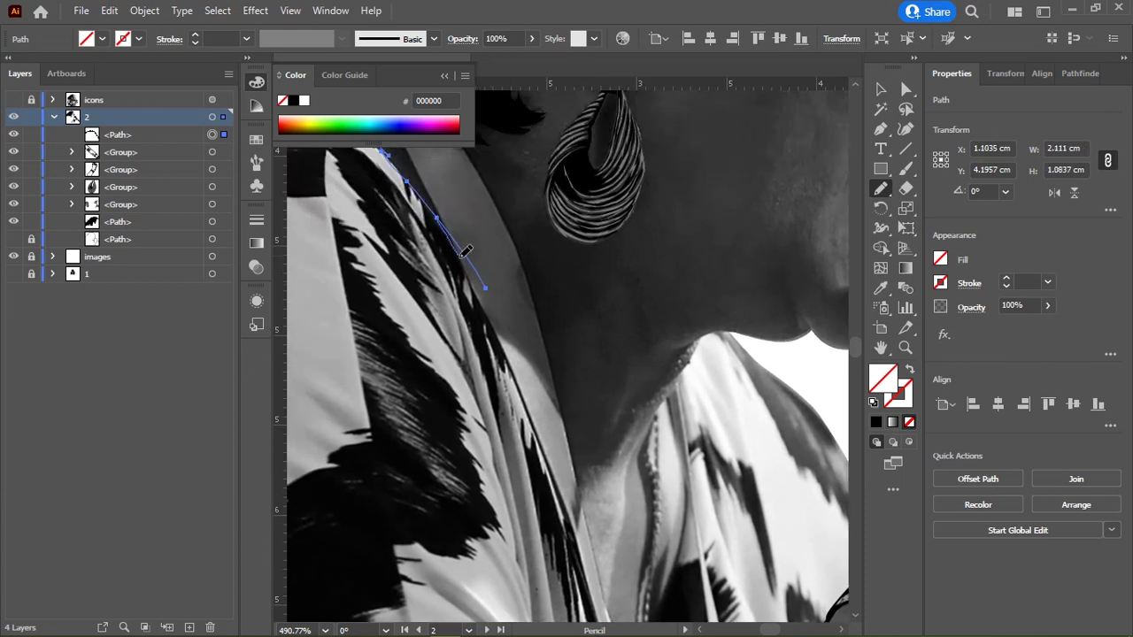
{"action": "scroll", "coordinate": [462, 202], "scroll_direction": "down", "scroll_amount": 1}
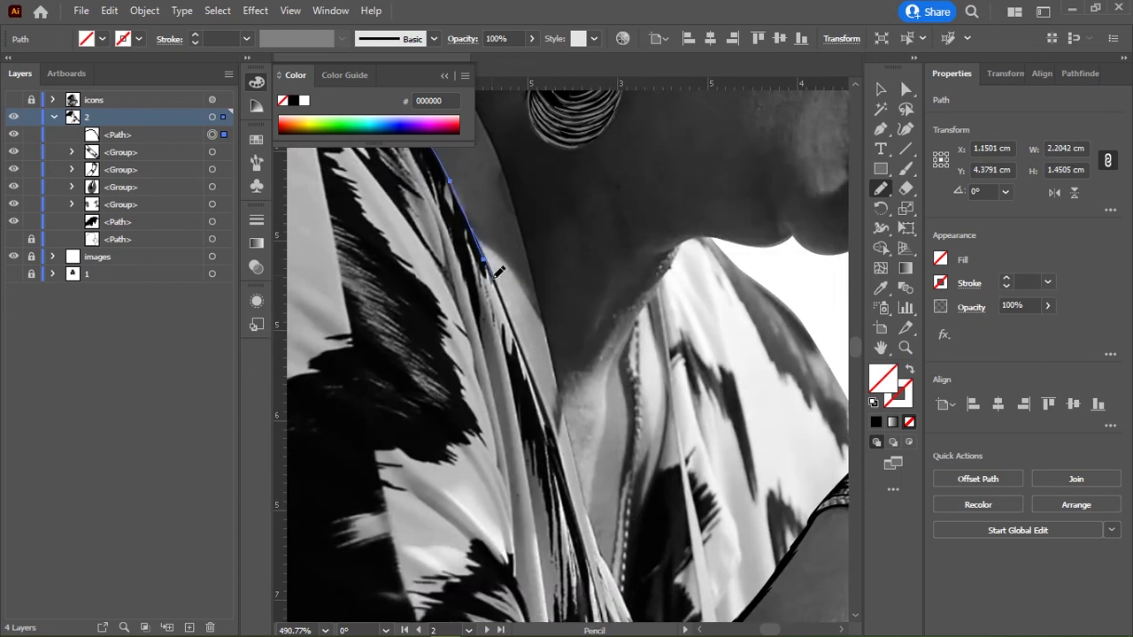
Step: Continue the pencil outline along the shirt's lower edge, neckline fold and shoulder toward the neck
{"action": "left_click_drag", "start_coordinate": [535, 334], "coordinate": [494, 203]}
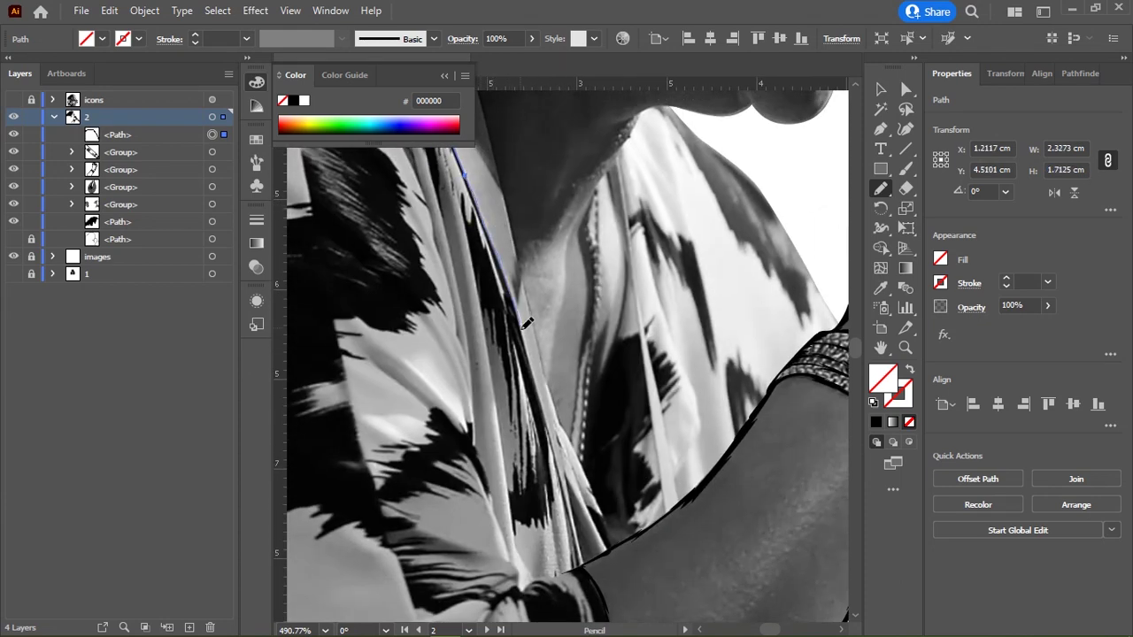
{"action": "left_click_drag", "start_coordinate": [526, 324], "coordinate": [554, 241]}
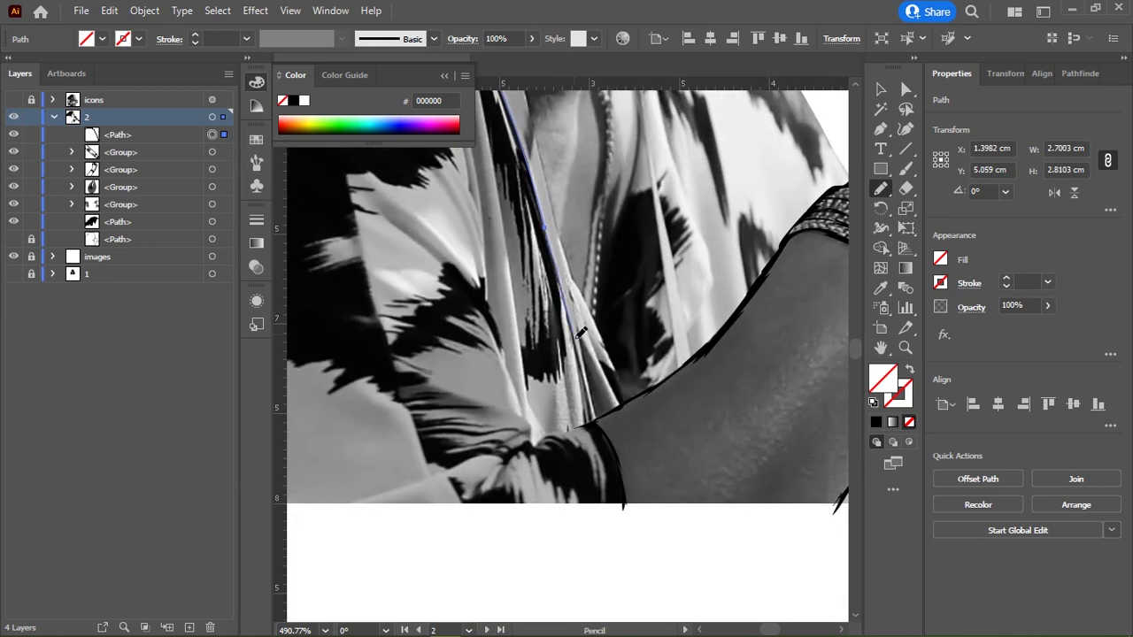
{"action": "scroll", "coordinate": [581, 331], "scroll_direction": "down", "scroll_amount": 3}
{"action": "left_click_drag", "start_coordinate": [569, 249], "coordinate": [583, 285]}
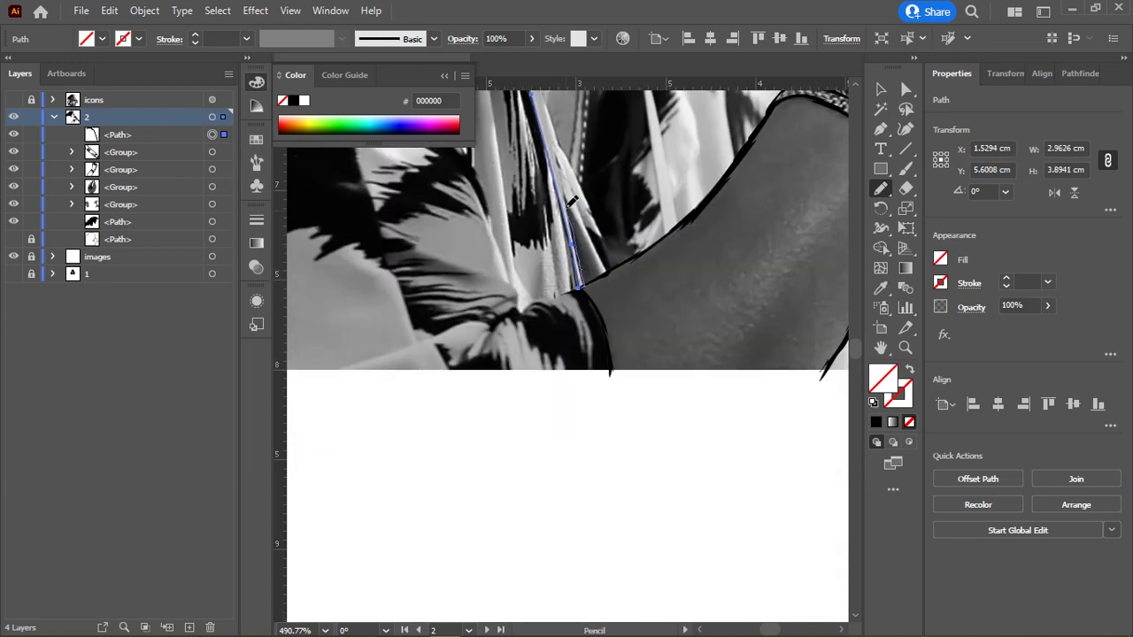
{"action": "scroll", "coordinate": [571, 202], "scroll_direction": "up", "scroll_amount": 4}
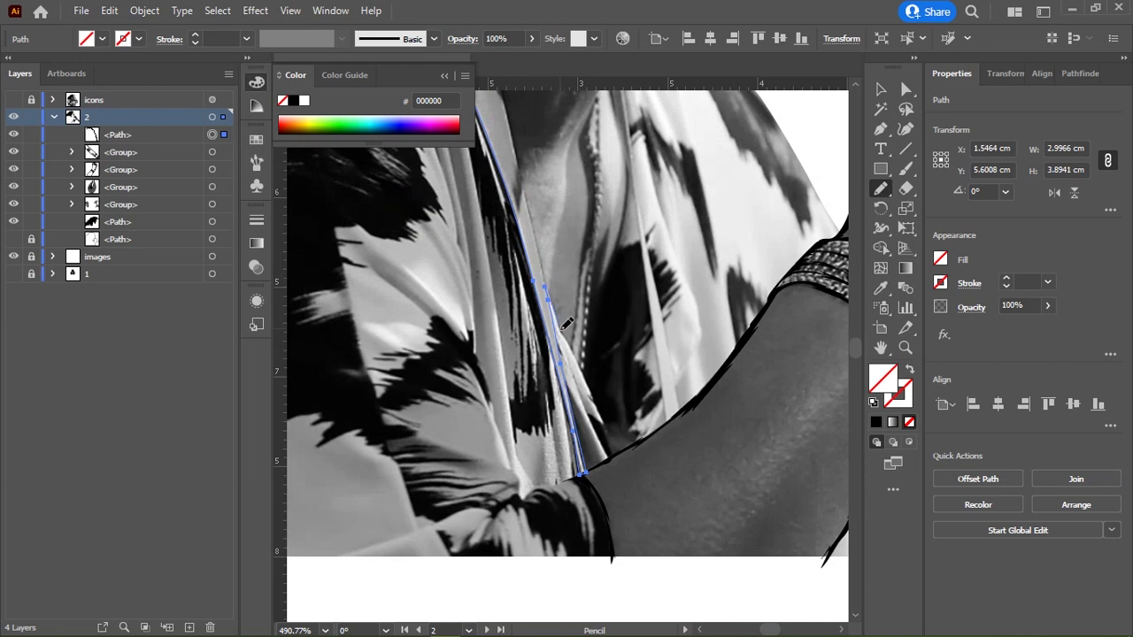
{"action": "left_click_drag", "start_coordinate": [566, 325], "coordinate": [477, 454]}
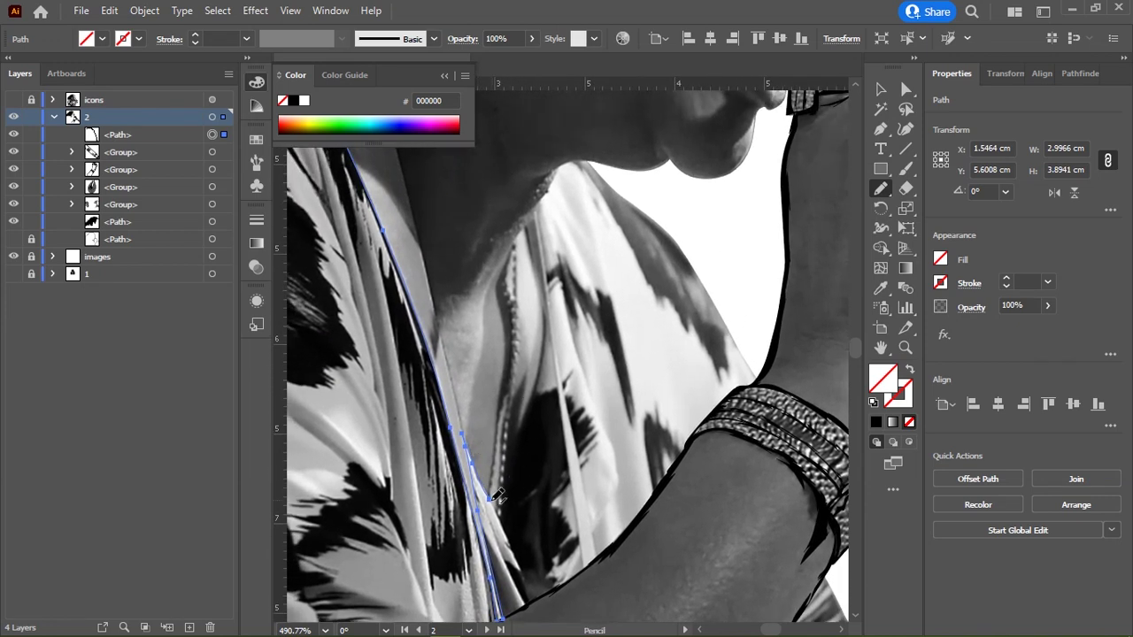
{"action": "scroll", "coordinate": [498, 462], "scroll_direction": "up", "scroll_amount": 3}
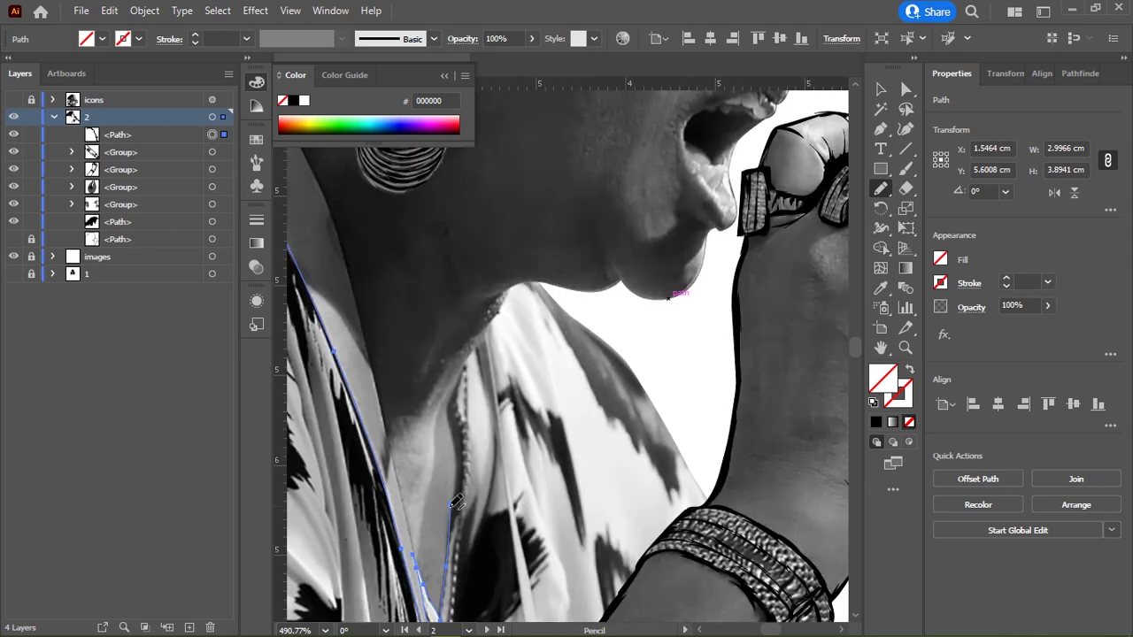
{"action": "scroll", "coordinate": [404, 467], "scroll_direction": "up", "scroll_amount": 2}
{"action": "scroll", "coordinate": [406, 466], "scroll_direction": "down", "scroll_amount": 3}
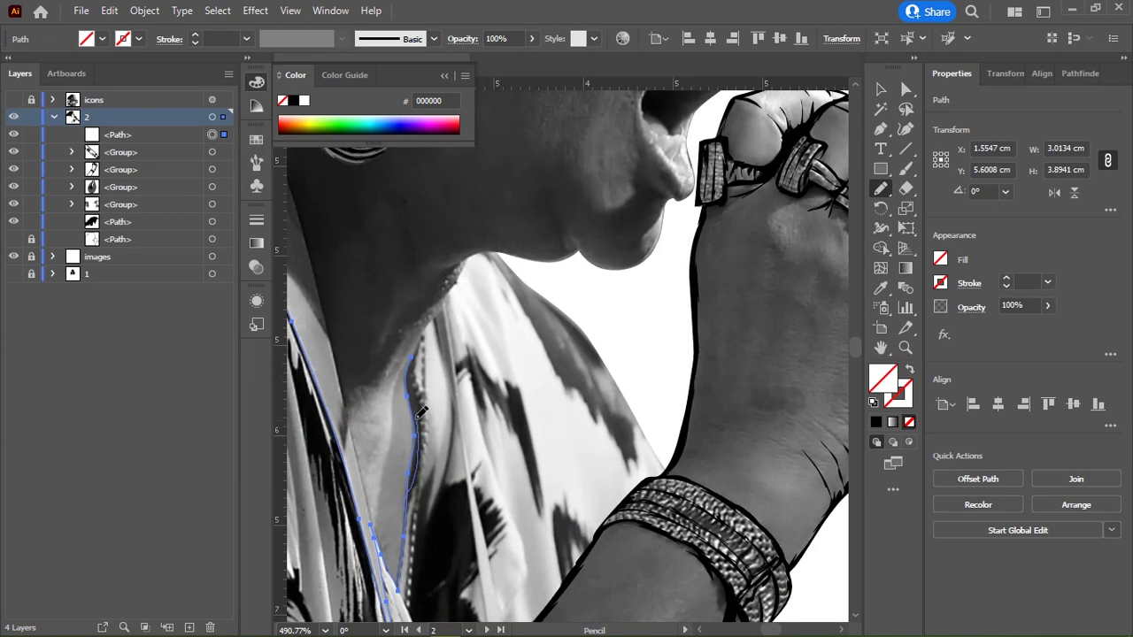
{"action": "scroll", "coordinate": [390, 447], "scroll_direction": "up", "scroll_amount": 2}
{"action": "scroll", "coordinate": [381, 434], "scroll_direction": "up", "scroll_amount": 1}
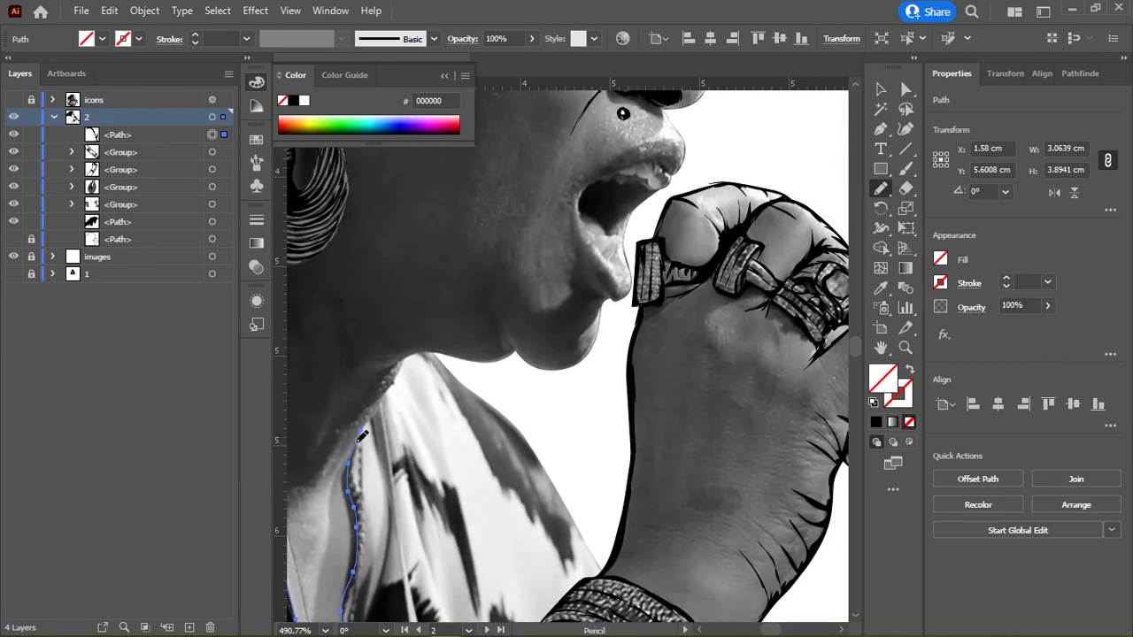
{"action": "scroll", "coordinate": [381, 401], "scroll_direction": "up", "scroll_amount": 2}
{"action": "scroll", "coordinate": [381, 465], "scroll_direction": "down", "scroll_amount": 1}
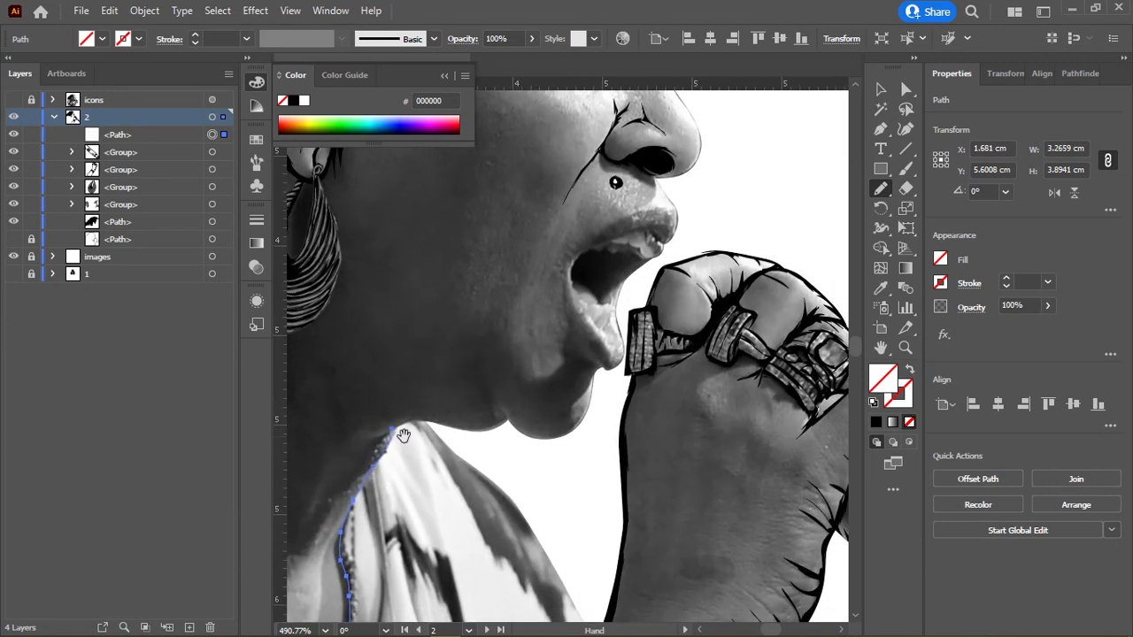
{"action": "scroll", "coordinate": [400, 438], "scroll_direction": "up", "scroll_amount": 3}
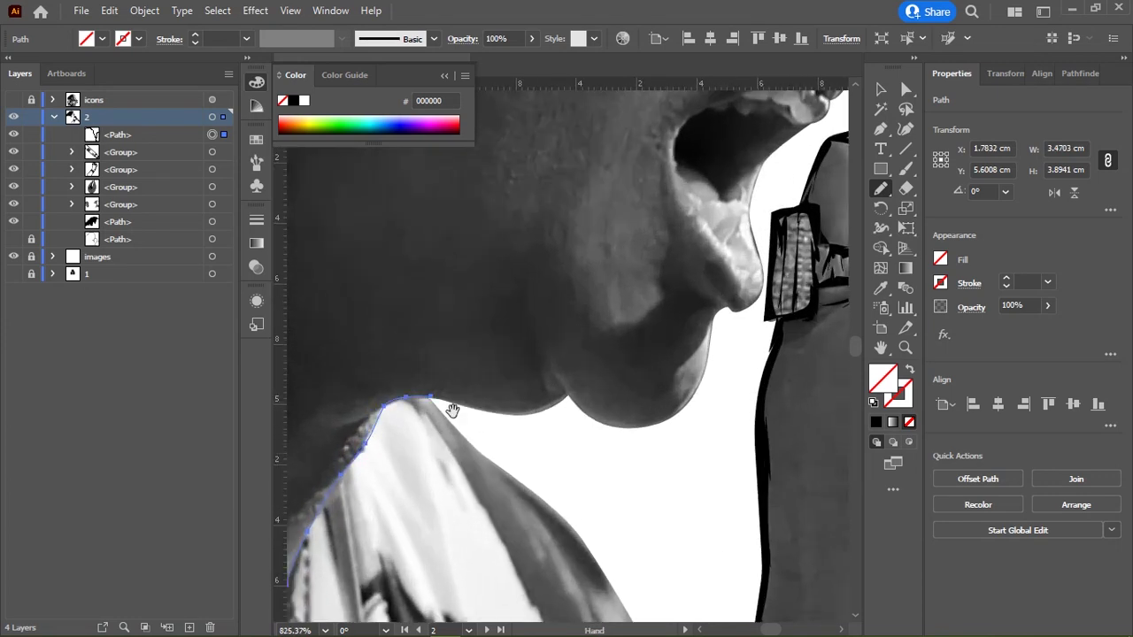
{"action": "mouse_move", "coordinate": [450, 407]}
{"action": "left_mouse_down"}
{"action": "mouse_move", "coordinate": [575, 332]}
{"action": "mouse_move", "coordinate": [610, 286]}
{"action": "mouse_move", "coordinate": [519, 393]}
{"action": "mouse_move", "coordinate": [552, 216]}
{"action": "mouse_move", "coordinate": [581, 530]}
{"action": "mouse_move", "coordinate": [511, 358]}
{"action": "mouse_move", "coordinate": [509, 319]}
{"action": "mouse_move", "coordinate": [625, 243]}
{"action": "mouse_move", "coordinate": [534, 254]}
{"action": "left_mouse_up"}
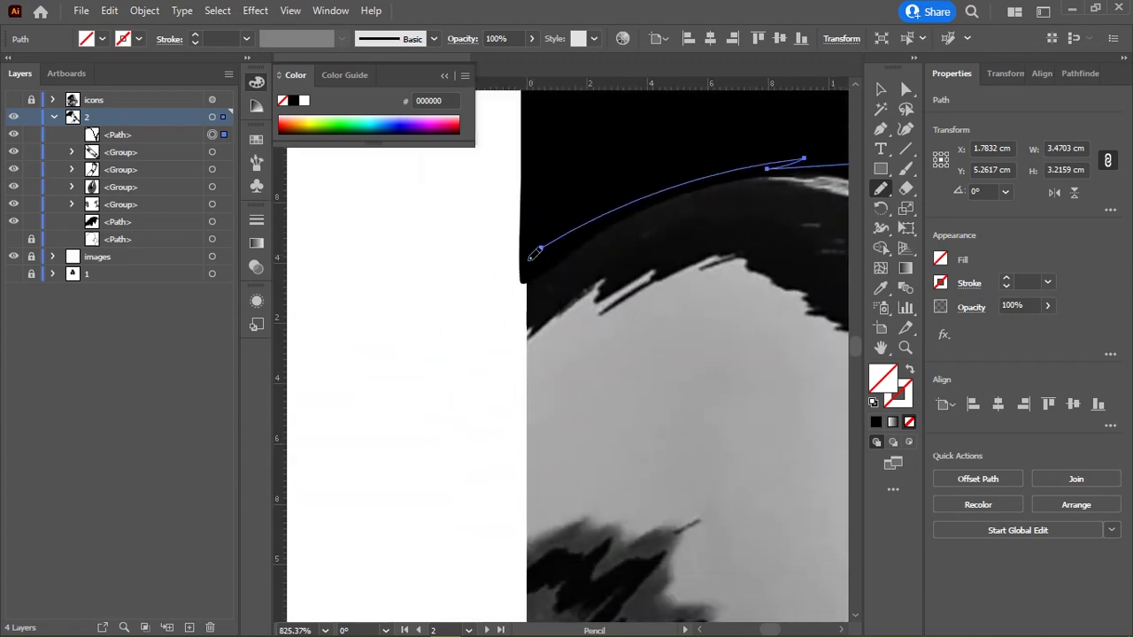
{"action": "scroll", "coordinate": [533, 254], "scroll_direction": "down", "scroll_amount": 5}
{"action": "left_click_drag", "start_coordinate": [644, 253], "coordinate": [556, 182]}
{"action": "scroll", "coordinate": [557, 183], "scroll_direction": "up", "scroll_amount": 5}
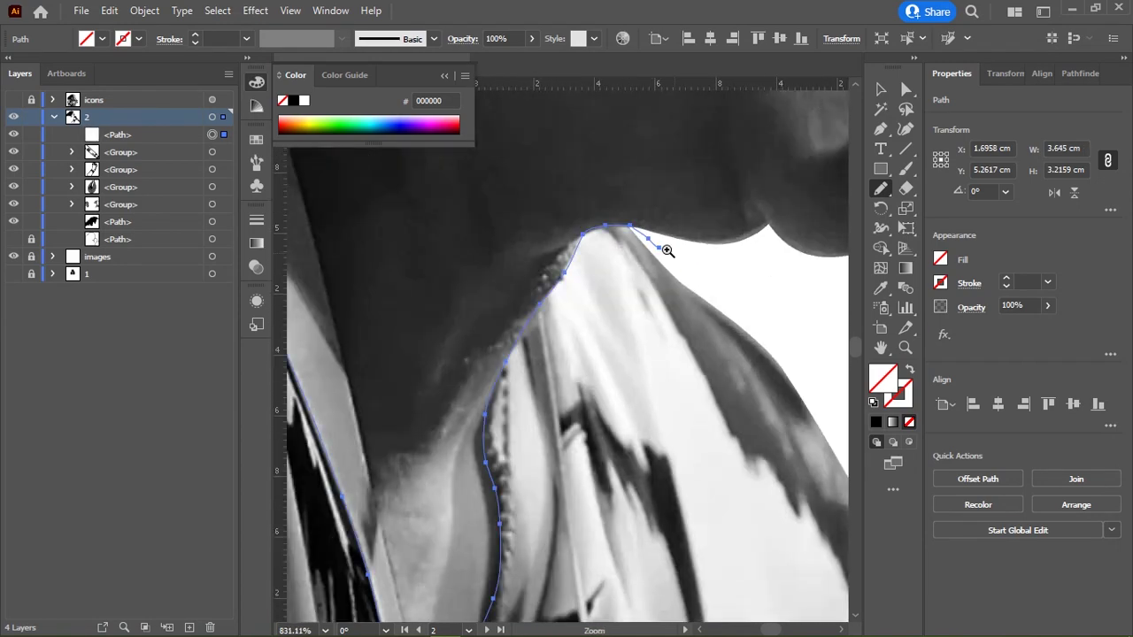
{"action": "scroll", "coordinate": [668, 251], "scroll_direction": "down", "scroll_amount": 3}
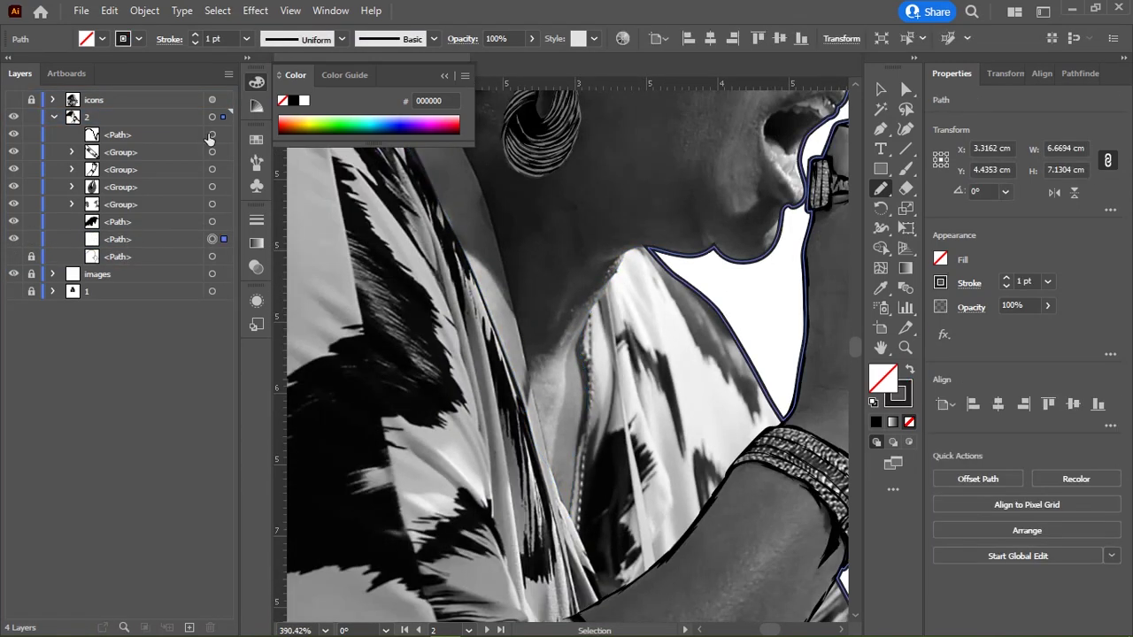
Step: Select all the artwork and frame the clothing edge near the artboard's bottom
{"action": "key", "text": "ctrl+a"}
{"action": "scroll", "coordinate": [609, 287], "scroll_direction": "down", "scroll_amount": 2}
{"action": "scroll", "coordinate": [625, 336], "scroll_direction": "up", "scroll_amount": 2}
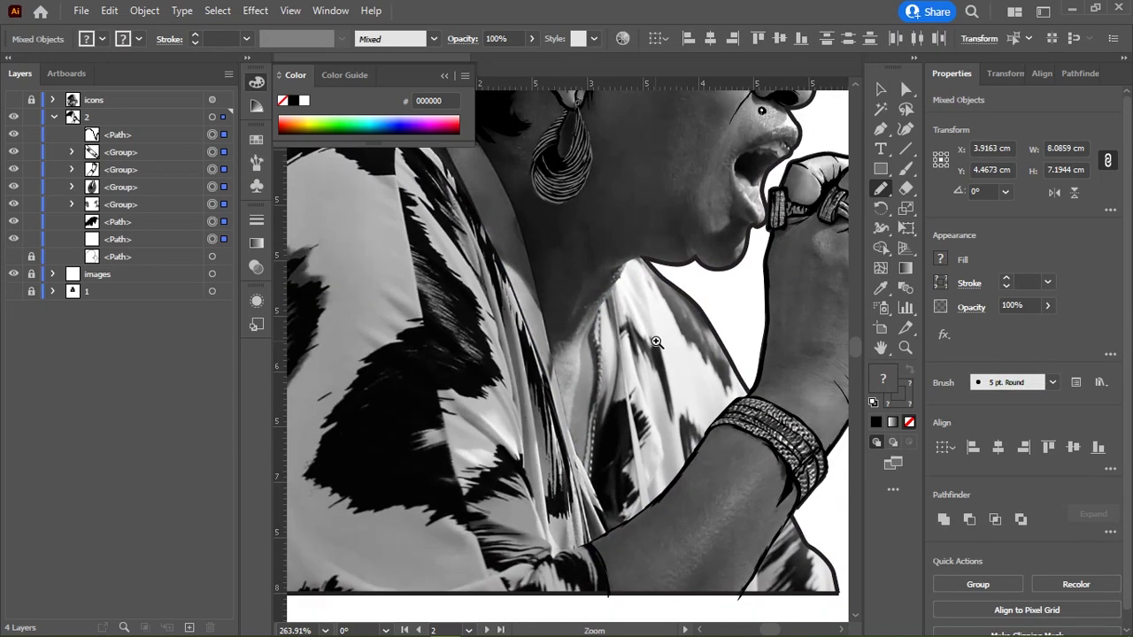
{"action": "scroll", "coordinate": [655, 327], "scroll_direction": "up", "scroll_amount": 2}
{"action": "scroll", "coordinate": [575, 265], "scroll_direction": "up", "scroll_amount": 2}
{"action": "scroll", "coordinate": [516, 219], "scroll_direction": "up", "scroll_amount": 2}
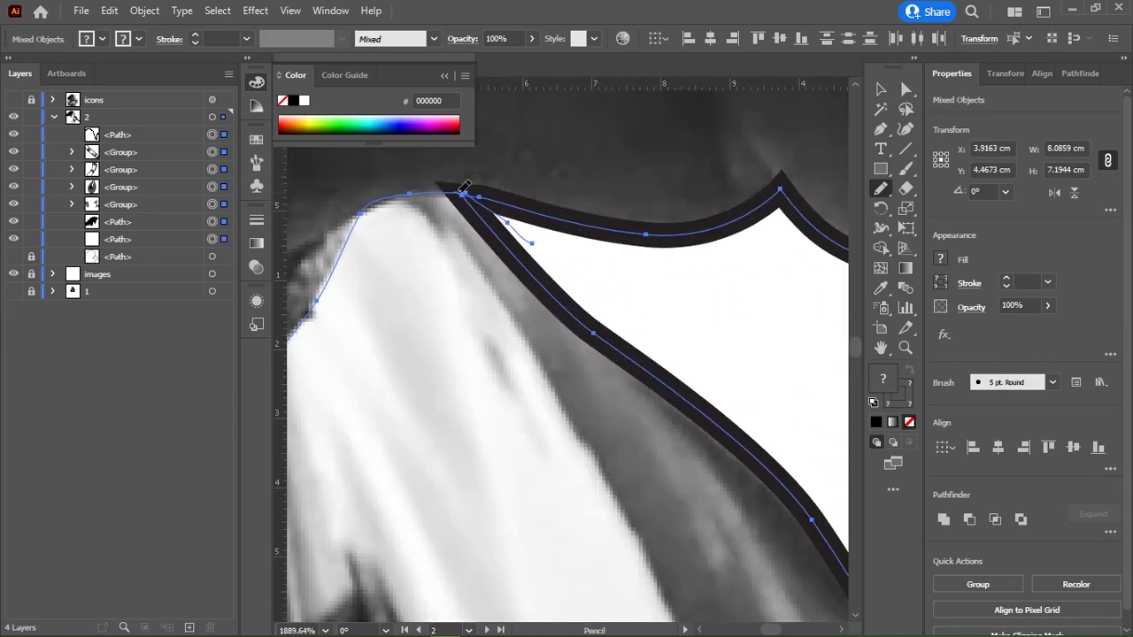
{"action": "scroll", "coordinate": [478, 239], "scroll_direction": "down", "scroll_amount": 3}
{"action": "scroll", "coordinate": [531, 266], "scroll_direction": "down", "scroll_amount": 3}
{"action": "left_click_drag", "start_coordinate": [585, 265], "coordinate": [625, 290]}
{"action": "scroll", "coordinate": [664, 296], "scroll_direction": "up", "scroll_amount": 2}
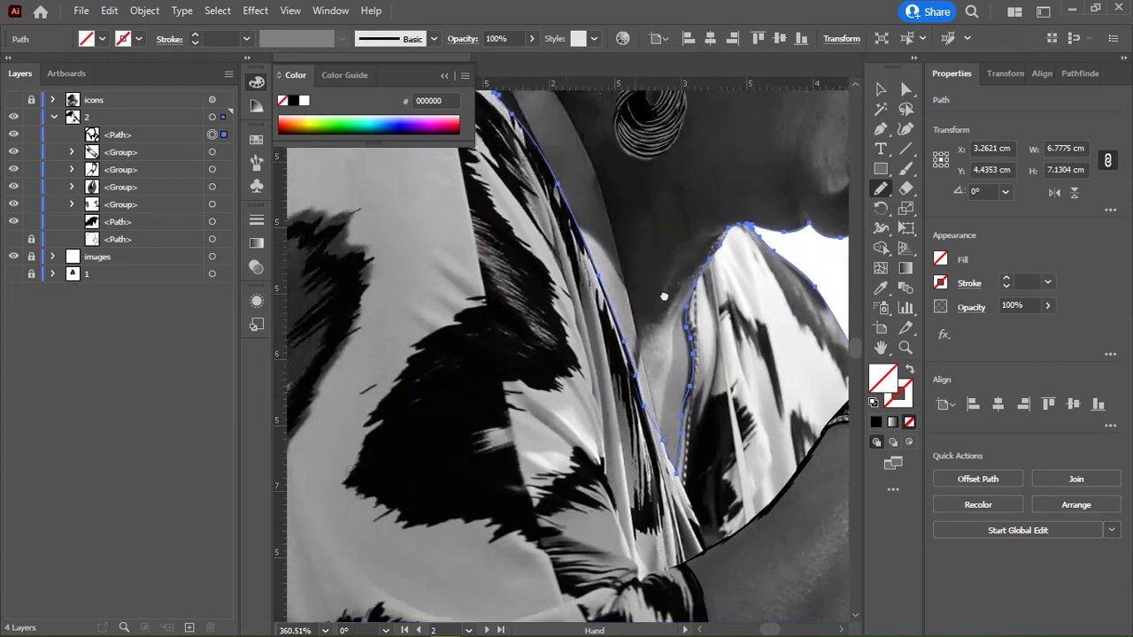
{"action": "scroll", "coordinate": [468, 316], "scroll_direction": "up", "scroll_amount": 3}
{"action": "scroll", "coordinate": [451, 280], "scroll_direction": "down", "scroll_amount": 3}
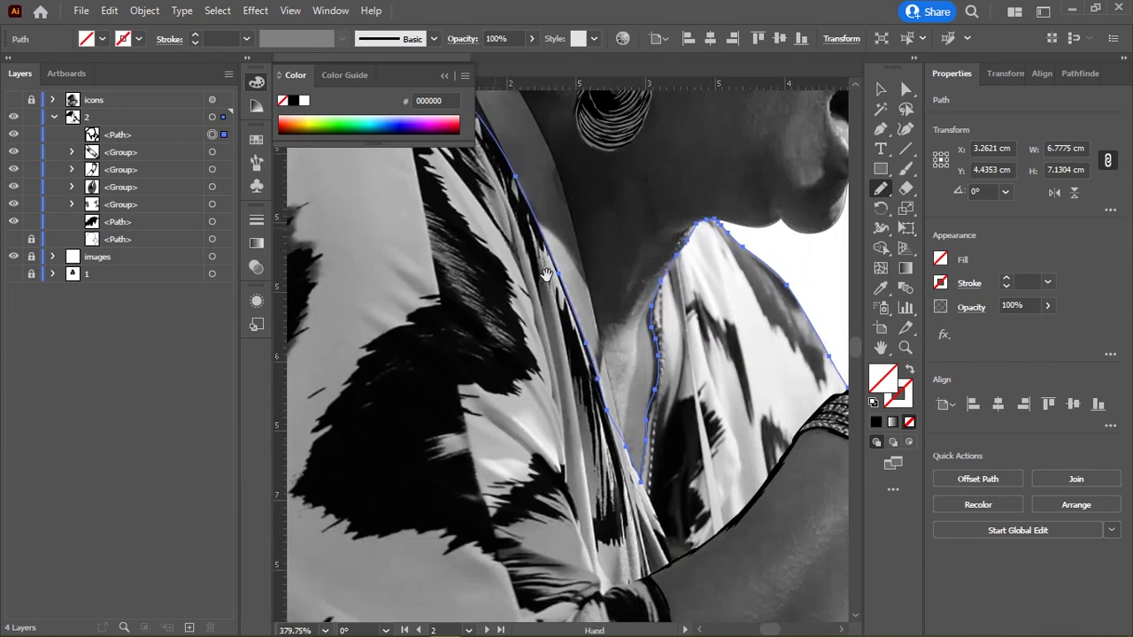
{"action": "mouse_move", "coordinate": [733, 385]}
{"action": "left_mouse_down"}
{"action": "mouse_move", "coordinate": [546, 301]}
{"action": "mouse_move", "coordinate": [602, 239]}
{"action": "left_mouse_up"}
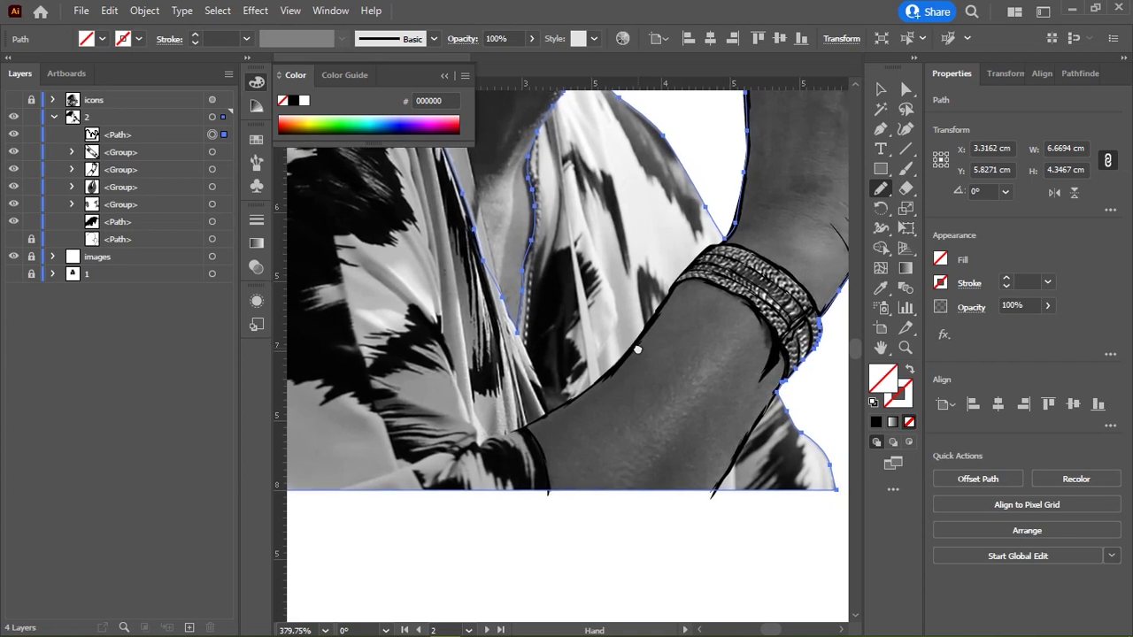
{"action": "left_click_drag", "start_coordinate": [518, 484], "coordinate": [579, 500]}
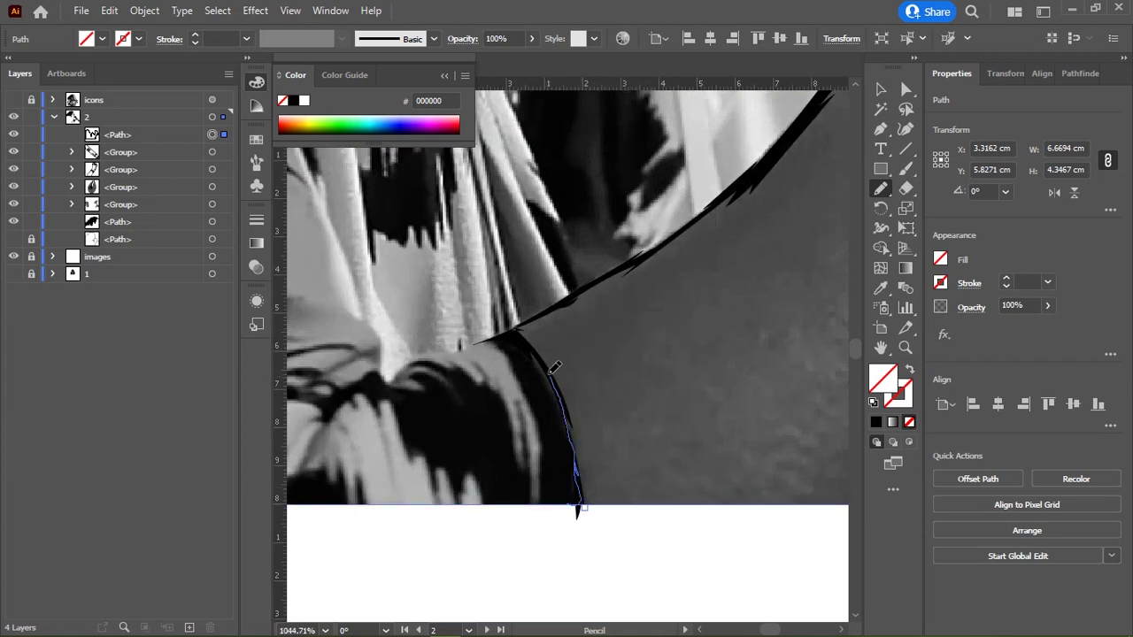
Step: Pencil-redraw the clothing outline along the arm's curve down to the artboard's bottom edge
{"action": "mouse_move", "coordinate": [547, 306]}
{"action": "left_mouse_down"}
{"action": "mouse_move", "coordinate": [761, 174]}
{"action": "mouse_move", "coordinate": [515, 518]}
{"action": "left_mouse_up"}
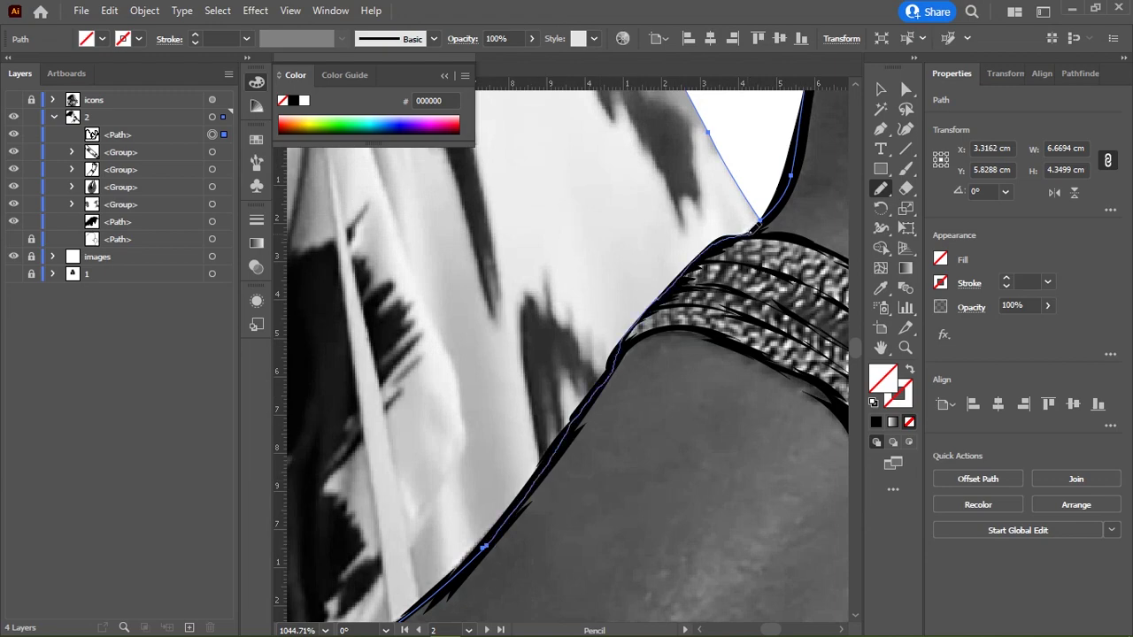
{"action": "left_click_drag", "start_coordinate": [754, 226], "coordinate": [760, 199]}
{"action": "scroll", "coordinate": [781, 264], "scroll_direction": "down", "scroll_amount": 3}
{"action": "scroll", "coordinate": [620, 217], "scroll_direction": "up", "scroll_amount": 2}
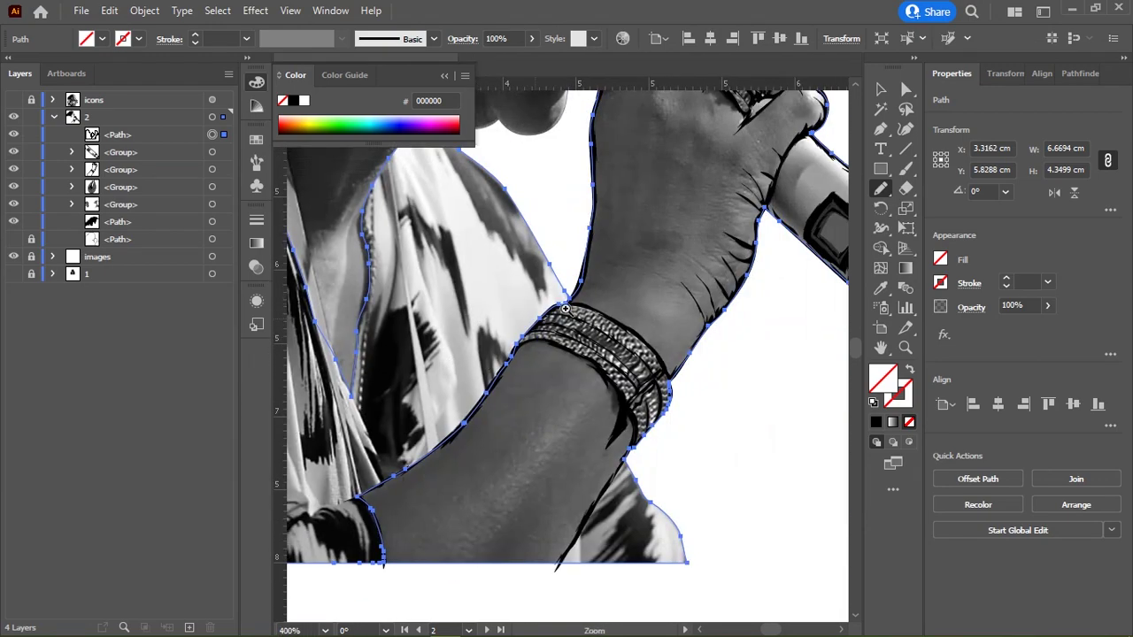
{"action": "scroll", "coordinate": [620, 217], "scroll_direction": "up", "scroll_amount": 3}
{"action": "left_click_drag", "start_coordinate": [609, 207], "coordinate": [607, 205]}
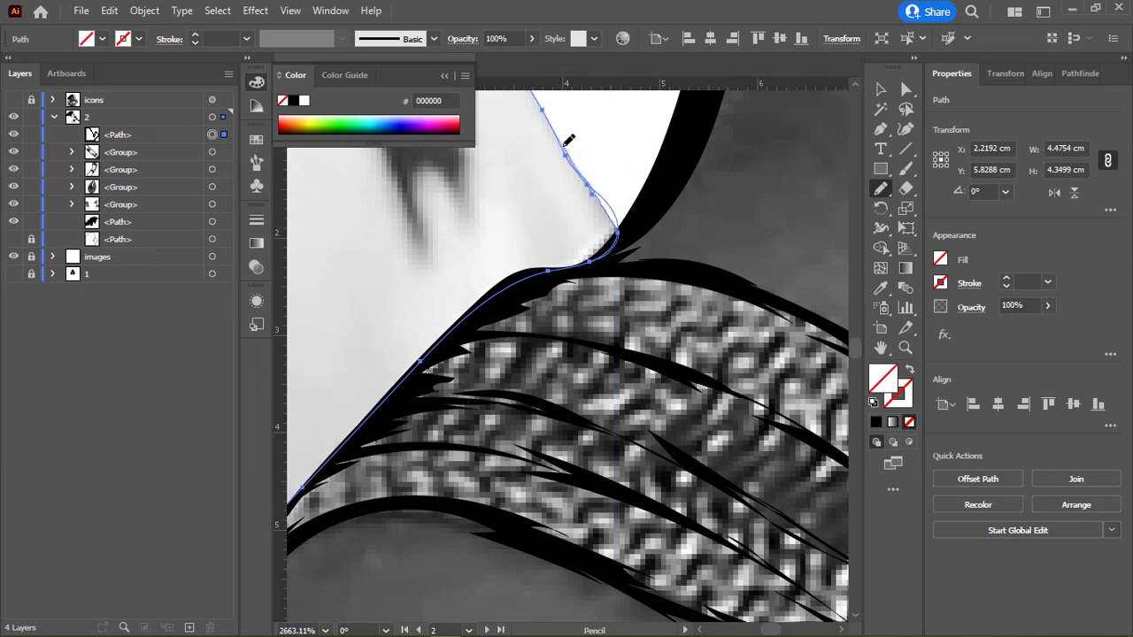
{"action": "scroll", "coordinate": [568, 140], "scroll_direction": "down", "scroll_amount": 3}
{"action": "scroll", "coordinate": [619, 213], "scroll_direction": "down", "scroll_amount": 2}
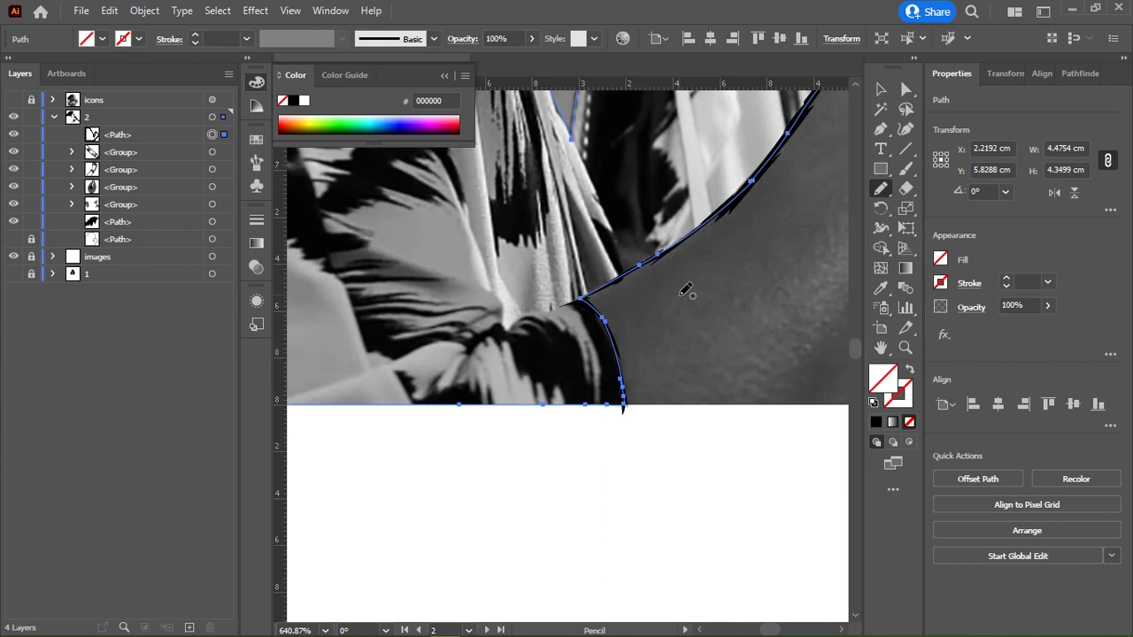
{"action": "scroll", "coordinate": [679, 294], "scroll_direction": "up", "scroll_amount": 1}
{"action": "scroll", "coordinate": [516, 291], "scroll_direction": "left", "scroll_amount": 3}
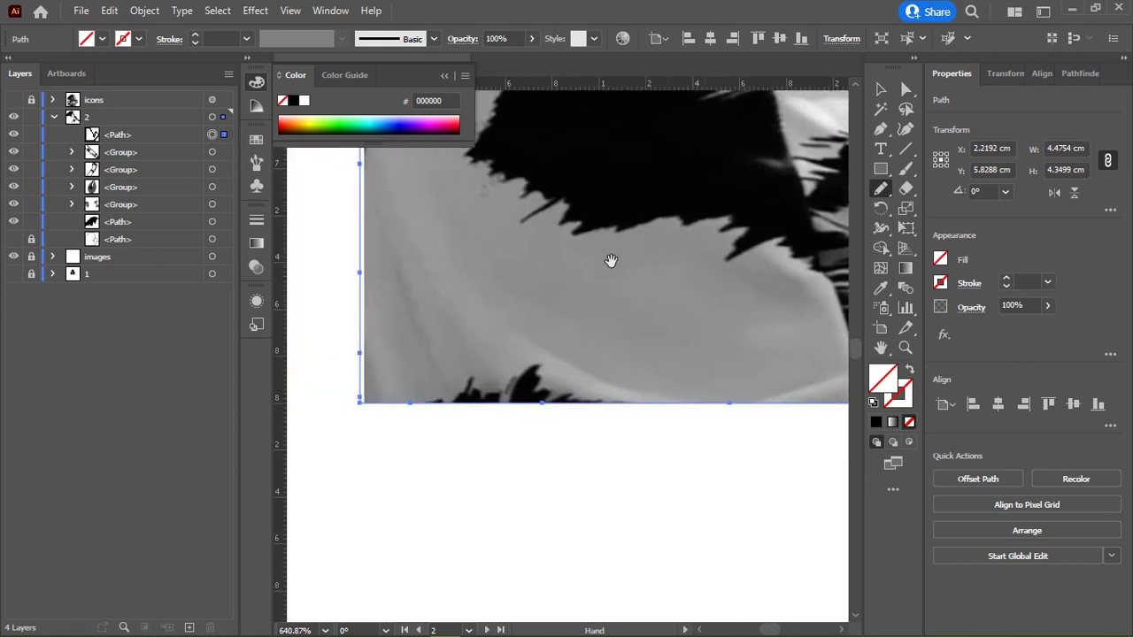
{"action": "scroll", "coordinate": [612, 260], "scroll_direction": "up", "scroll_amount": 3}
{"action": "scroll", "coordinate": [539, 271], "scroll_direction": "up", "scroll_amount": 3}
{"action": "scroll", "coordinate": [580, 303], "scroll_direction": "down", "scroll_amount": 3}
{"action": "scroll", "coordinate": [576, 354], "scroll_direction": "down", "scroll_amount": 3}
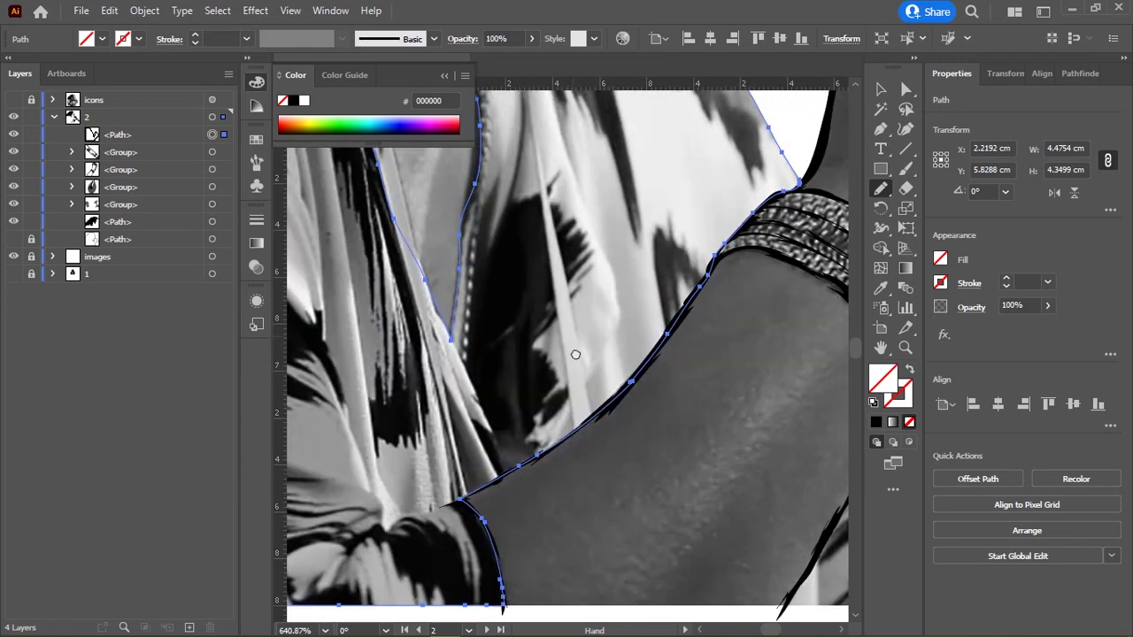
{"action": "scroll", "coordinate": [652, 304], "scroll_direction": "up", "scroll_amount": 3}
Step: Fill the clothing shape with sampled light grey #aeaeae and send it to the back
{"action": "key", "text": "i"}
{"action": "left_click", "coordinate": [500, 254]}
{"action": "key", "text": "v"}
{"action": "key", "text": "ctrl+shift+bracketleft"}
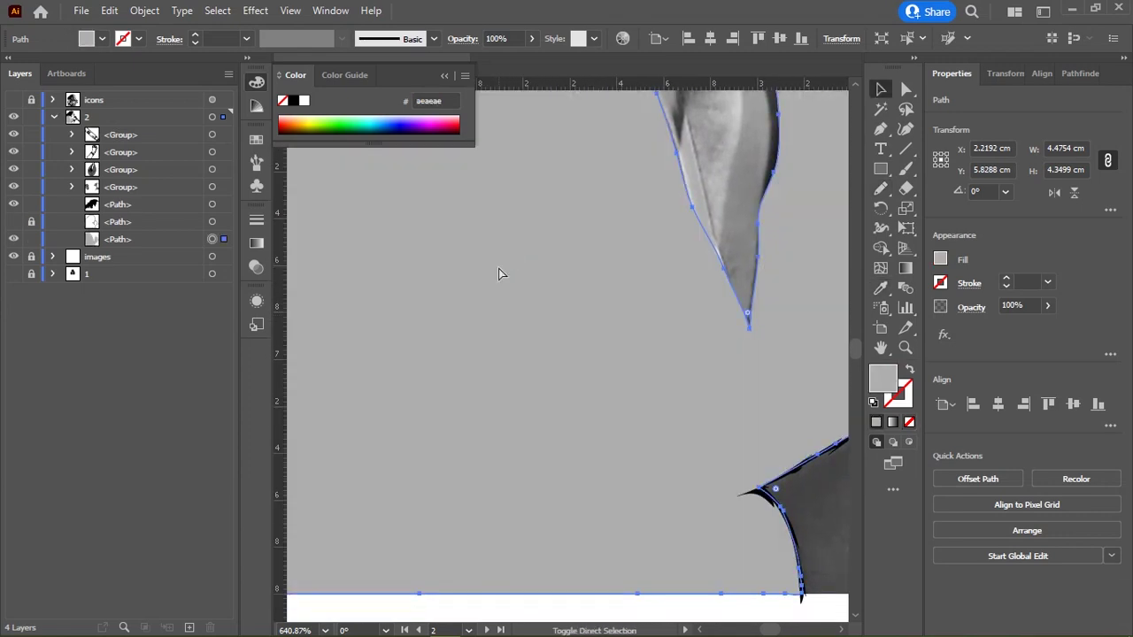
{"action": "scroll", "coordinate": [501, 277], "scroll_direction": "down", "scroll_amount": 3}
{"action": "scroll", "coordinate": [473, 295], "scroll_direction": "right", "scroll_amount": 3}
{"action": "scroll", "coordinate": [481, 316], "scroll_direction": "right", "scroll_amount": 2}
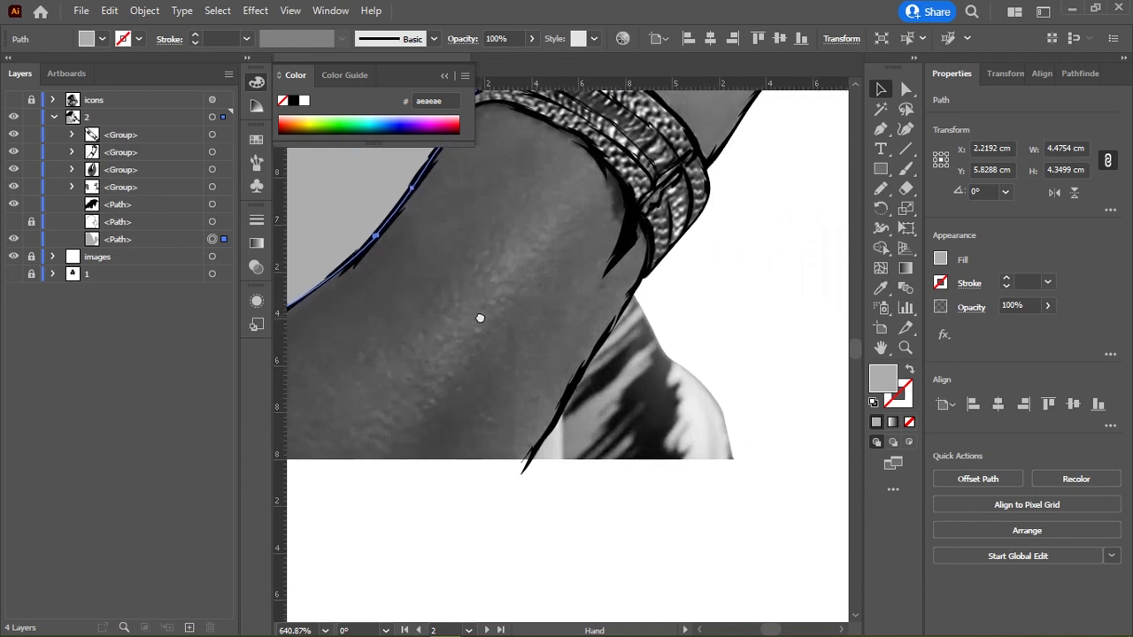
Step: Duplicate an outline path in Layers and reshape it with Pencil into the piece right of the arm
{"action": "left_click", "coordinate": [141, 221]}
{"action": "left_click_drag", "start_coordinate": [139, 212], "coordinate": [141, 223]}
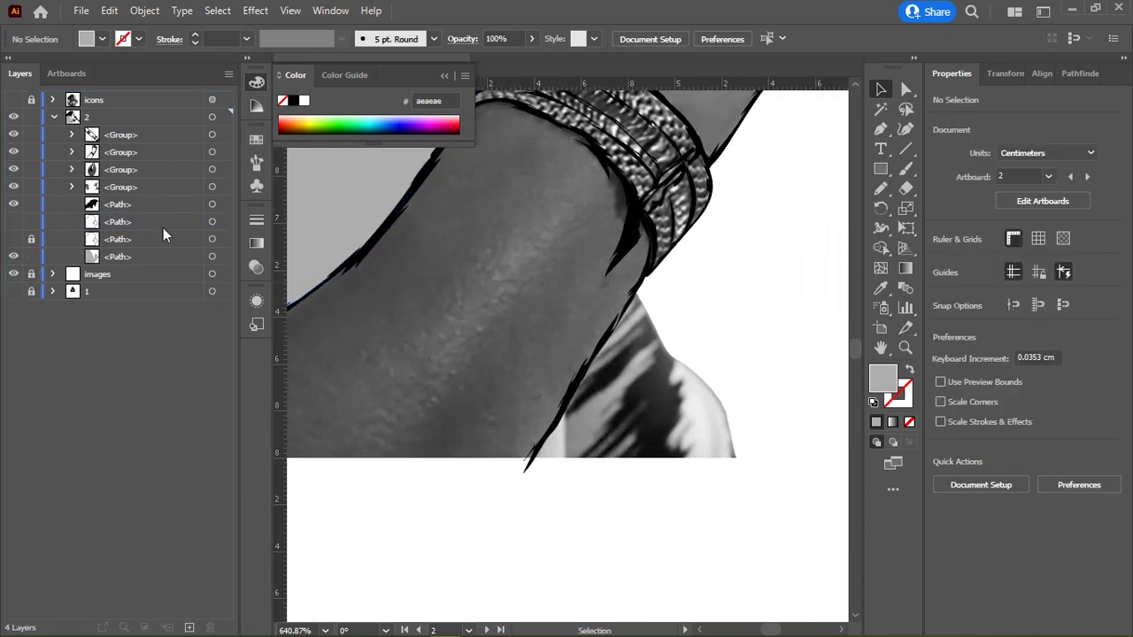
{"action": "left_click", "coordinate": [212, 221]}
{"action": "scroll", "coordinate": [567, 451], "scroll_direction": "up", "scroll_amount": 3}
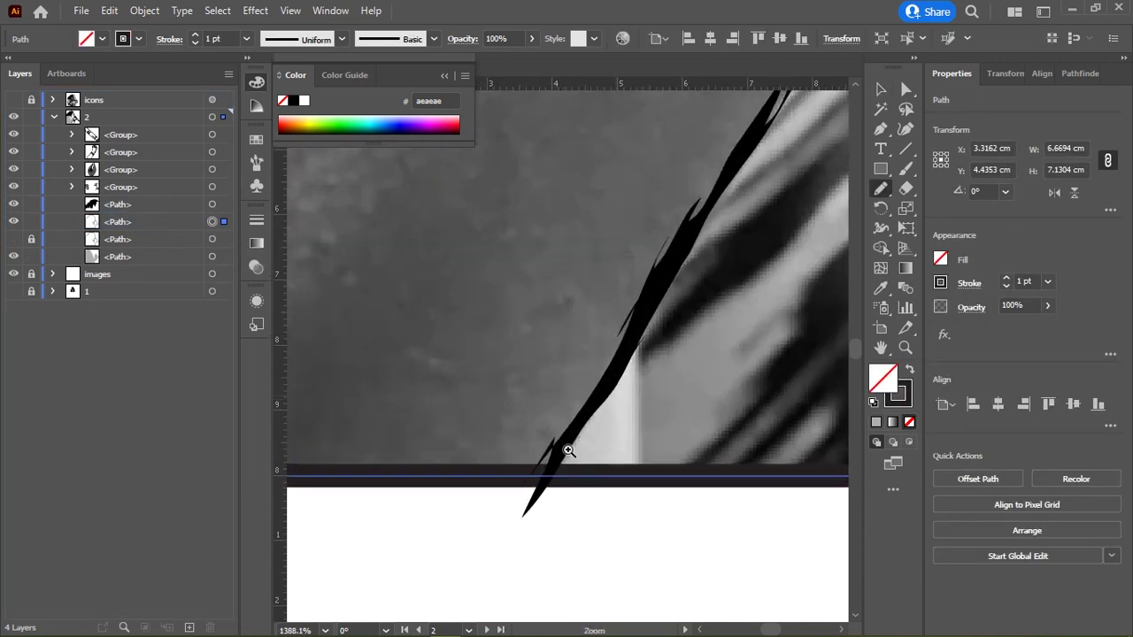
{"action": "left_click_drag", "start_coordinate": [670, 263], "coordinate": [474, 432]}
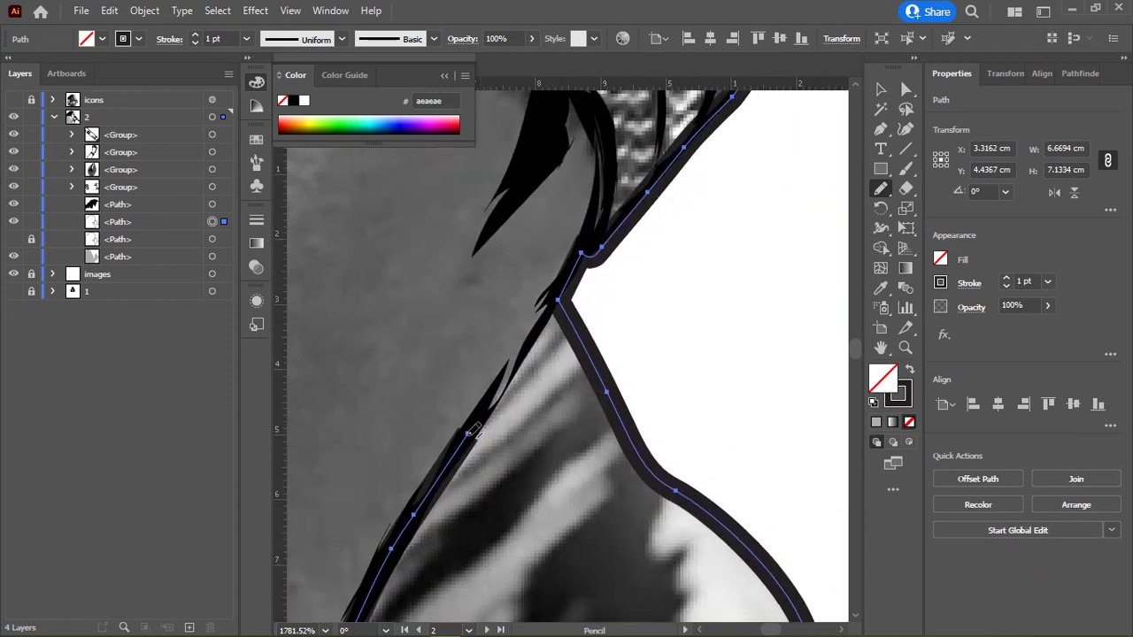
{"action": "left_click_drag", "start_coordinate": [574, 267], "coordinate": [577, 262]}
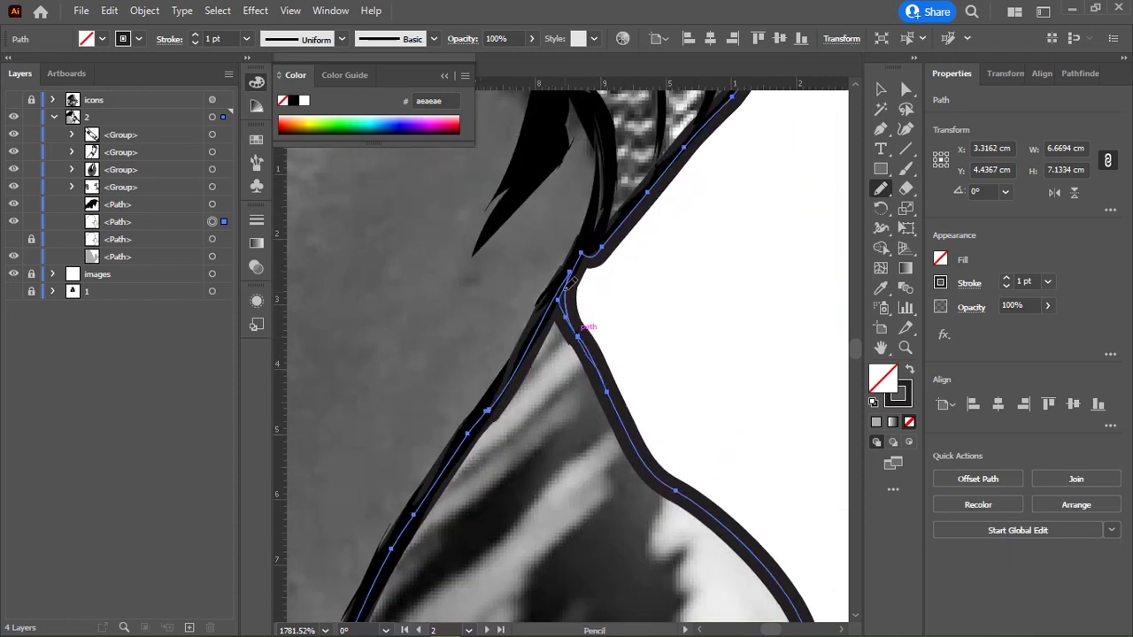
{"action": "scroll", "coordinate": [544, 325], "scroll_direction": "down", "scroll_amount": 2}
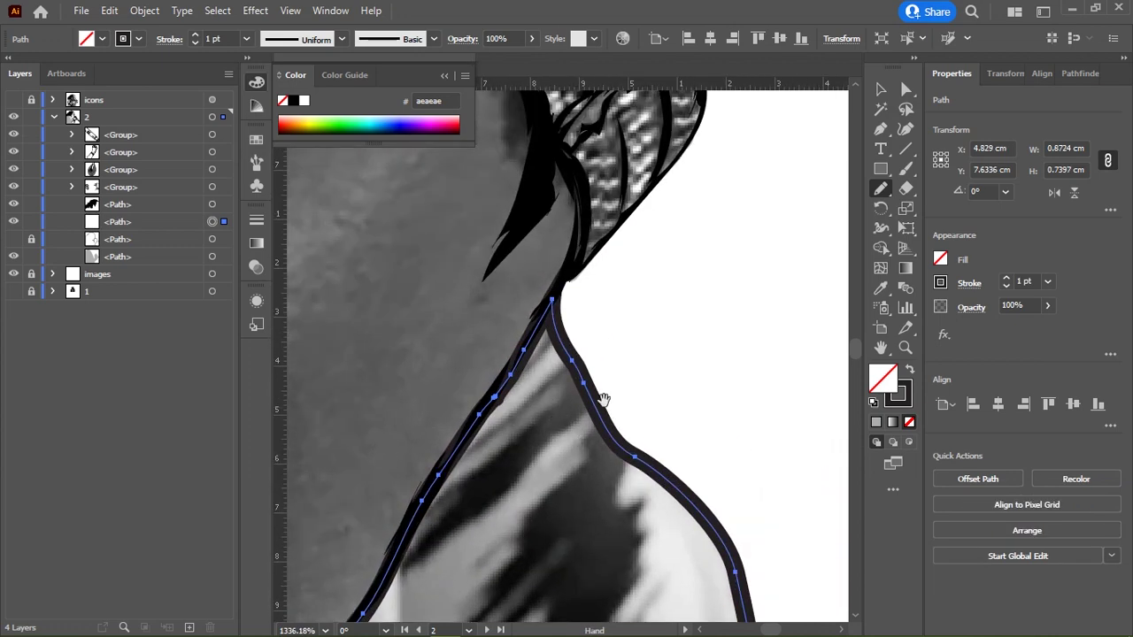
{"action": "scroll", "coordinate": [620, 318], "scroll_direction": "down", "scroll_amount": 3}
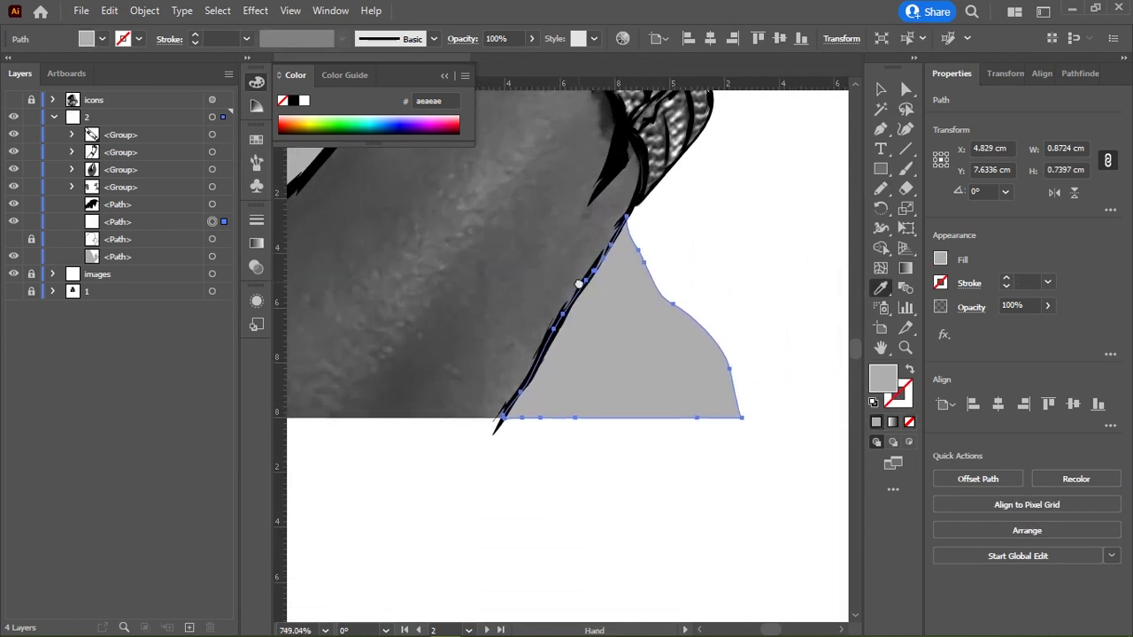
Step: Deselect the grey shape, make the hidden layer visible again, and frame the lower torso
{"action": "key", "text": "v"}
{"action": "left_click", "coordinate": [702, 273]}
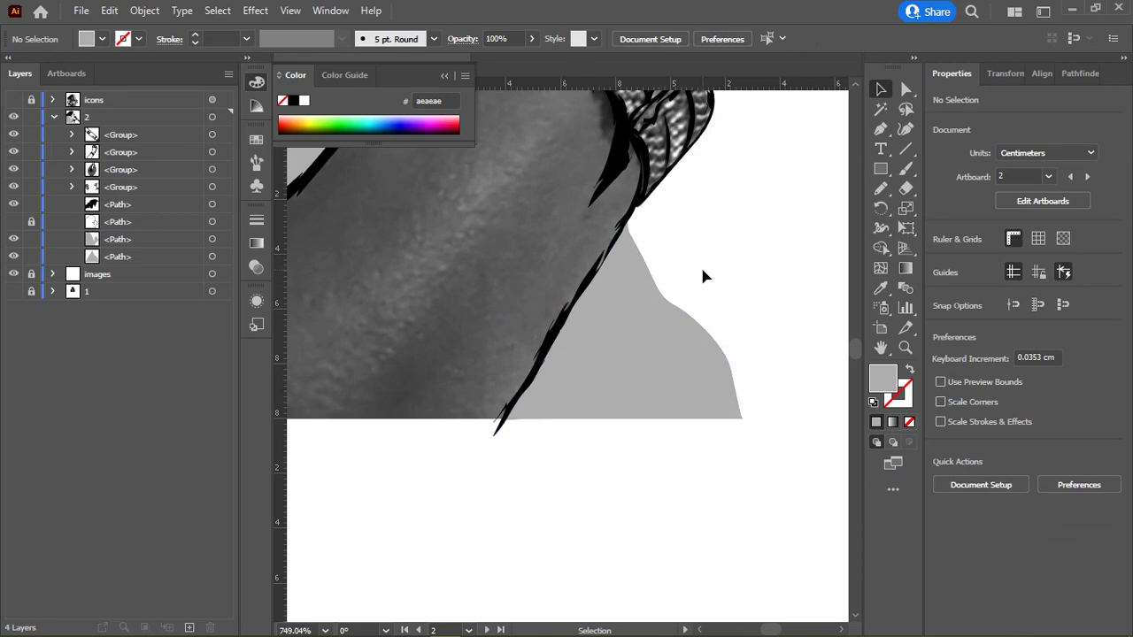
{"action": "mouse_move", "coordinate": [700, 268]}
{"action": "left_mouse_down"}
{"action": "mouse_move", "coordinate": [543, 351]}
{"action": "mouse_move", "coordinate": [617, 304]}
{"action": "left_mouse_up"}
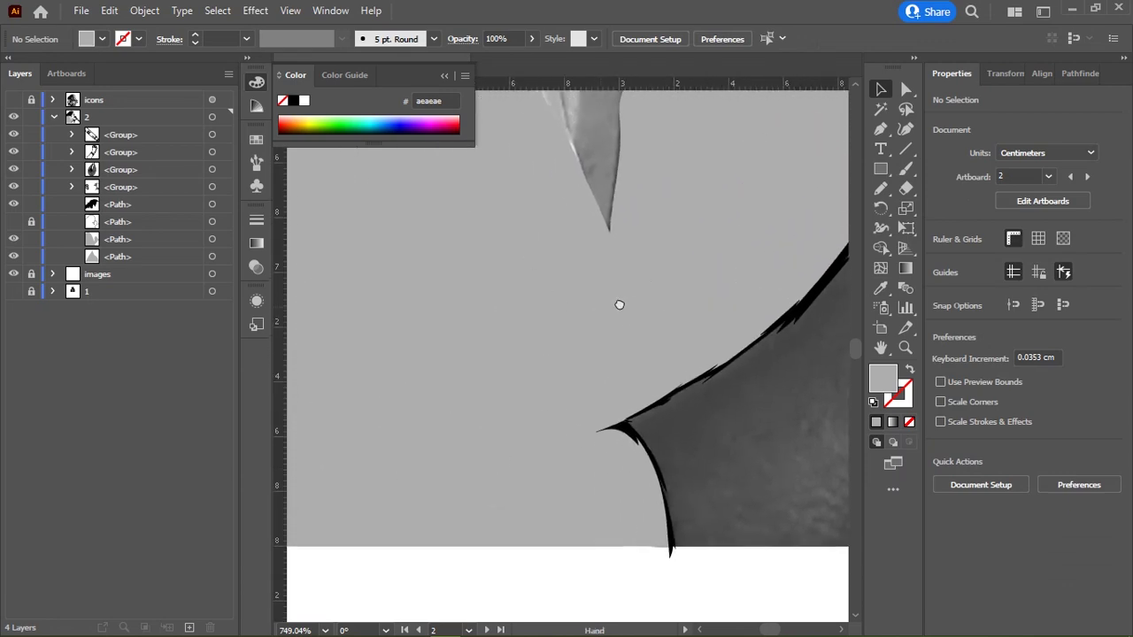
{"action": "left_click", "coordinate": [13, 99]}
{"action": "scroll", "coordinate": [652, 379], "scroll_direction": "down", "scroll_amount": 3}
{"action": "mouse_move", "coordinate": [549, 481]}
{"action": "left_mouse_down"}
{"action": "mouse_move", "coordinate": [522, 318]}
{"action": "mouse_move", "coordinate": [516, 434]}
{"action": "mouse_move", "coordinate": [541, 395]}
{"action": "left_mouse_up"}
{"action": "mouse_move", "coordinate": [540, 531]}
{"action": "left_mouse_down"}
{"action": "mouse_move", "coordinate": [619, 451]}
{"action": "mouse_move", "coordinate": [479, 319]}
{"action": "left_mouse_up"}
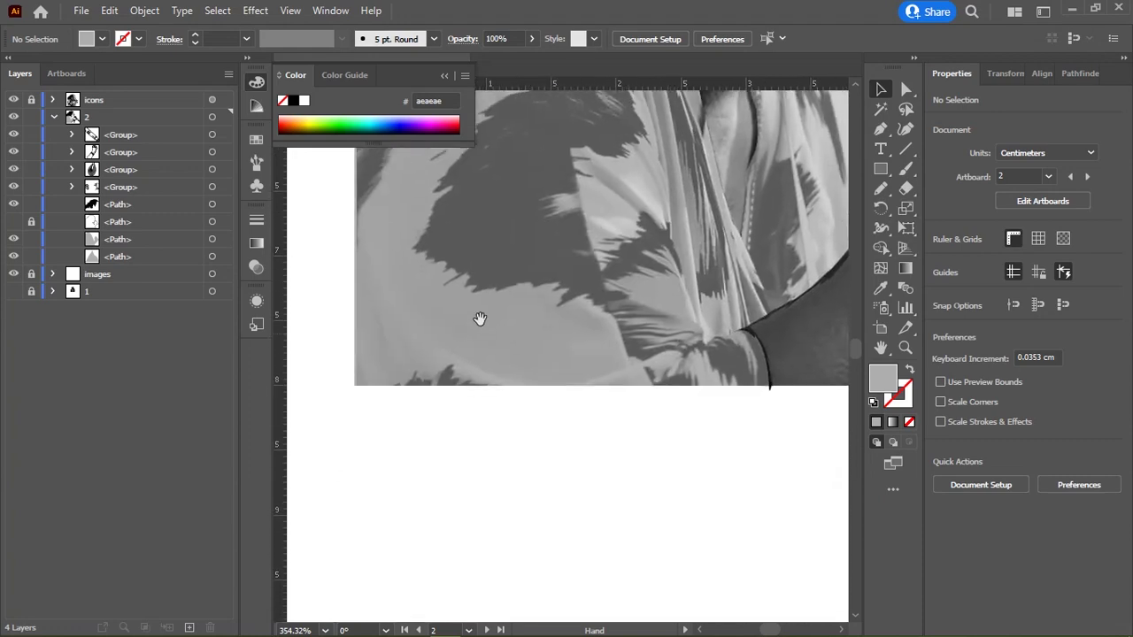
{"action": "scroll", "coordinate": [478, 319], "scroll_direction": "up", "scroll_amount": 3}
{"action": "key", "text": "n"}
{"action": "scroll", "coordinate": [487, 239], "scroll_direction": "up", "scroll_amount": 2}
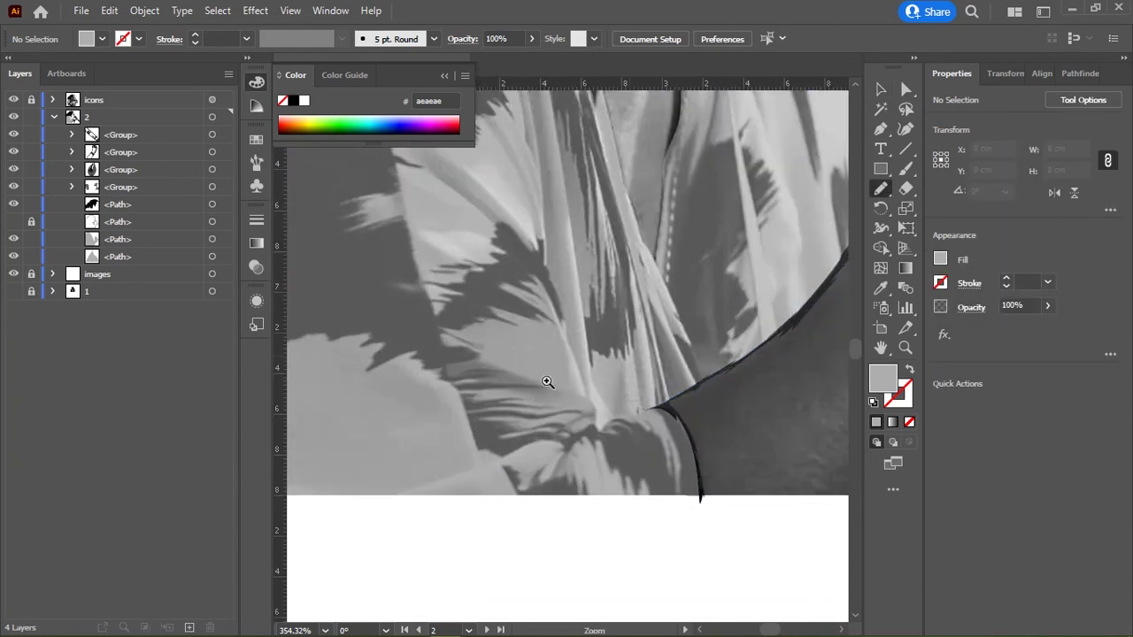
{"action": "scroll", "coordinate": [544, 381], "scroll_direction": "up", "scroll_amount": 2}
{"action": "scroll", "coordinate": [548, 399], "scroll_direction": "up", "scroll_amount": 1}
Step: Draw black-filled shadow shapes along the shirt fold and down its shadow edge
{"action": "left_click_drag", "start_coordinate": [486, 422], "coordinate": [609, 389]}
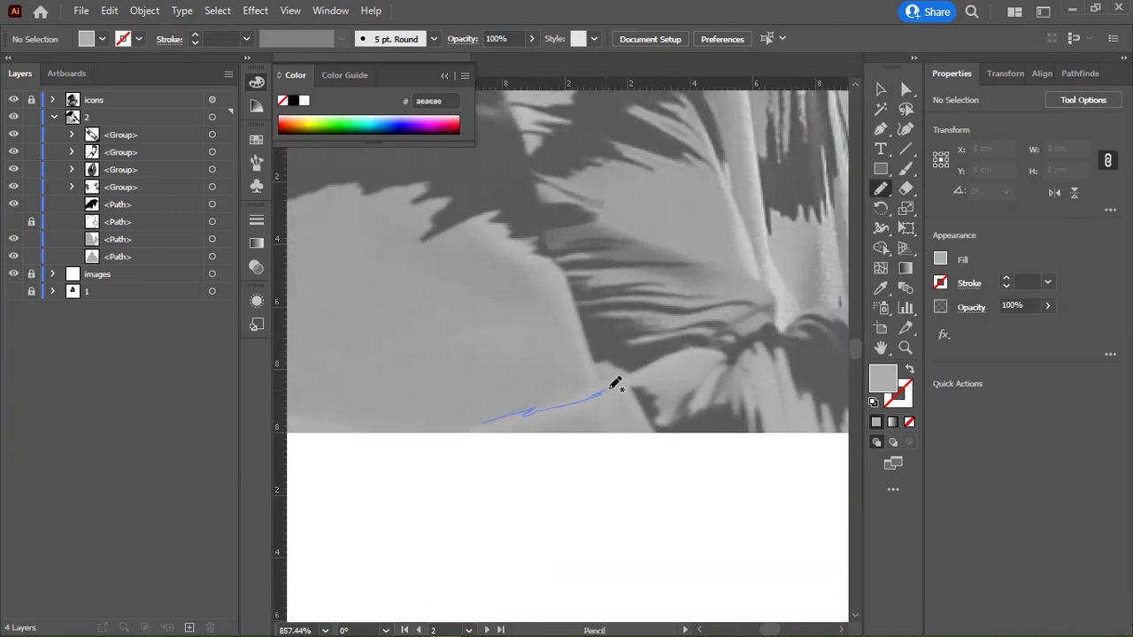
{"action": "mouse_move", "coordinate": [693, 352]}
{"action": "left_mouse_down"}
{"action": "mouse_move", "coordinate": [728, 356]}
{"action": "mouse_move", "coordinate": [779, 389]}
{"action": "mouse_move", "coordinate": [774, 336]}
{"action": "mouse_move", "coordinate": [623, 336]}
{"action": "left_mouse_up"}
{"action": "left_click_drag", "start_coordinate": [664, 382], "coordinate": [620, 328]}
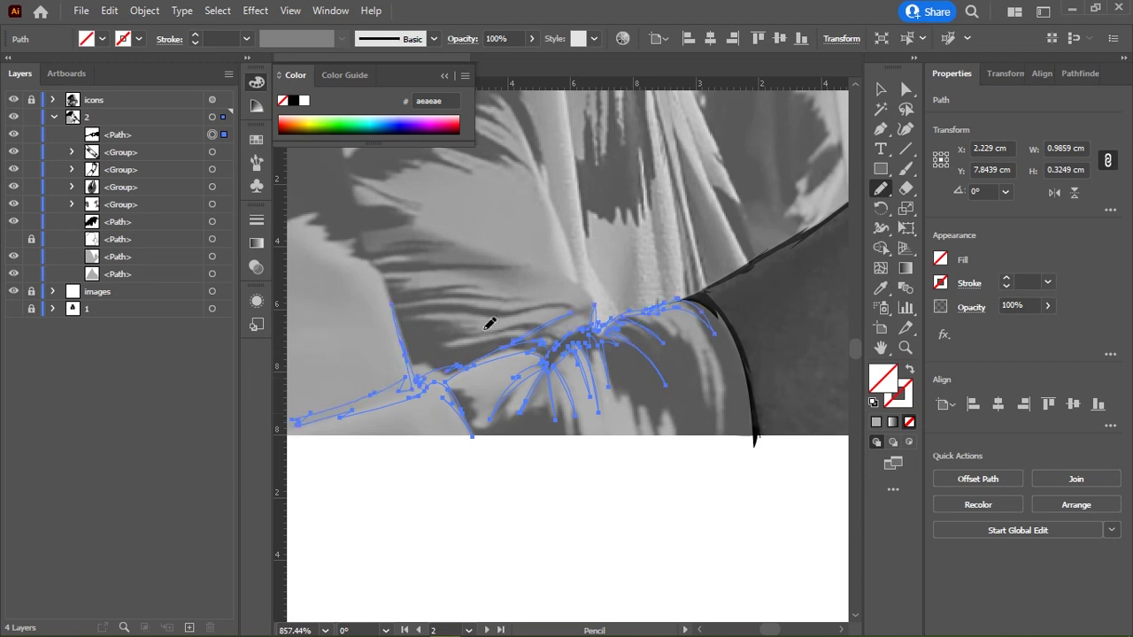
{"action": "key", "text": "comma"}
{"action": "mouse_move", "coordinate": [546, 278]}
{"action": "left_mouse_down"}
{"action": "mouse_move", "coordinate": [509, 341]}
{"action": "mouse_move", "coordinate": [556, 379]}
{"action": "left_mouse_up"}
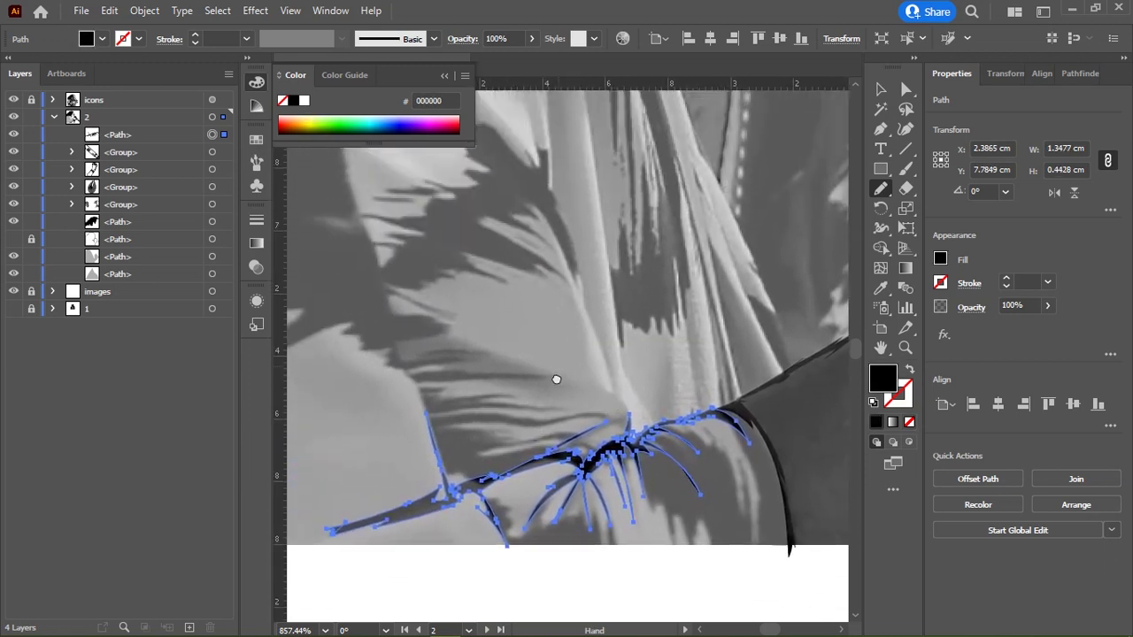
{"action": "mouse_move", "coordinate": [501, 413]}
{"action": "left_mouse_down"}
{"action": "mouse_move", "coordinate": [524, 505]}
{"action": "mouse_move", "coordinate": [458, 228]}
{"action": "mouse_move", "coordinate": [526, 534]}
{"action": "left_mouse_up"}
{"action": "scroll", "coordinate": [458, 239], "scroll_direction": "up", "scroll_amount": 3}
{"action": "scroll", "coordinate": [458, 239], "scroll_direction": "up", "scroll_amount": 3}
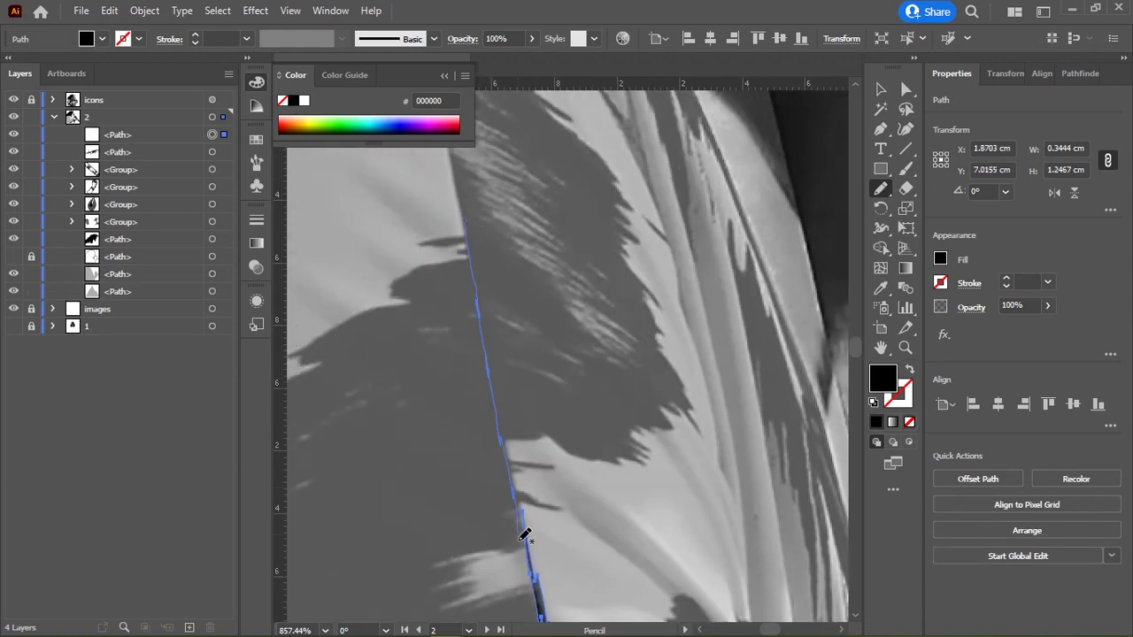
{"action": "mouse_move", "coordinate": [514, 462]}
{"action": "left_mouse_down"}
{"action": "mouse_move", "coordinate": [463, 182]}
{"action": "mouse_move", "coordinate": [562, 325]}
{"action": "mouse_move", "coordinate": [606, 467]}
{"action": "left_mouse_up"}
Step: Add pencil fold strokes tracing the curved cloth edge on the shirt
{"action": "mouse_move", "coordinate": [522, 159]}
{"action": "left_mouse_down"}
{"action": "mouse_move", "coordinate": [572, 392]}
{"action": "mouse_move", "coordinate": [539, 200]}
{"action": "left_mouse_up"}
{"action": "left_click_drag", "start_coordinate": [521, 124], "coordinate": [564, 390]}
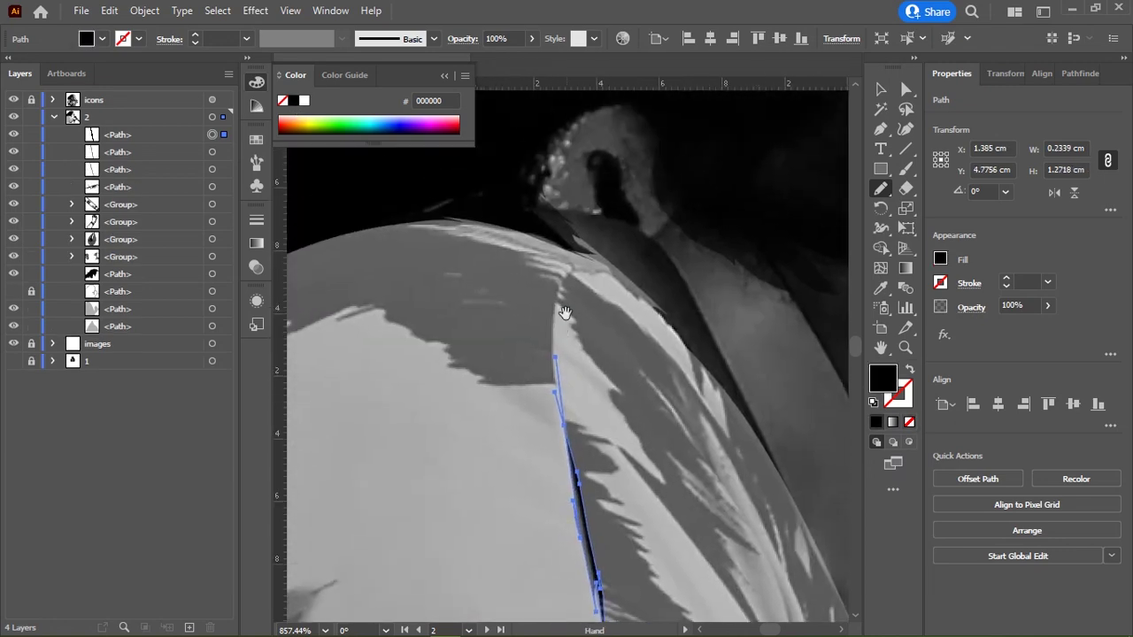
{"action": "mouse_move", "coordinate": [292, 238]}
{"action": "left_mouse_down"}
{"action": "mouse_move", "coordinate": [653, 298]}
{"action": "mouse_move", "coordinate": [631, 279]}
{"action": "mouse_move", "coordinate": [644, 303]}
{"action": "left_mouse_up"}
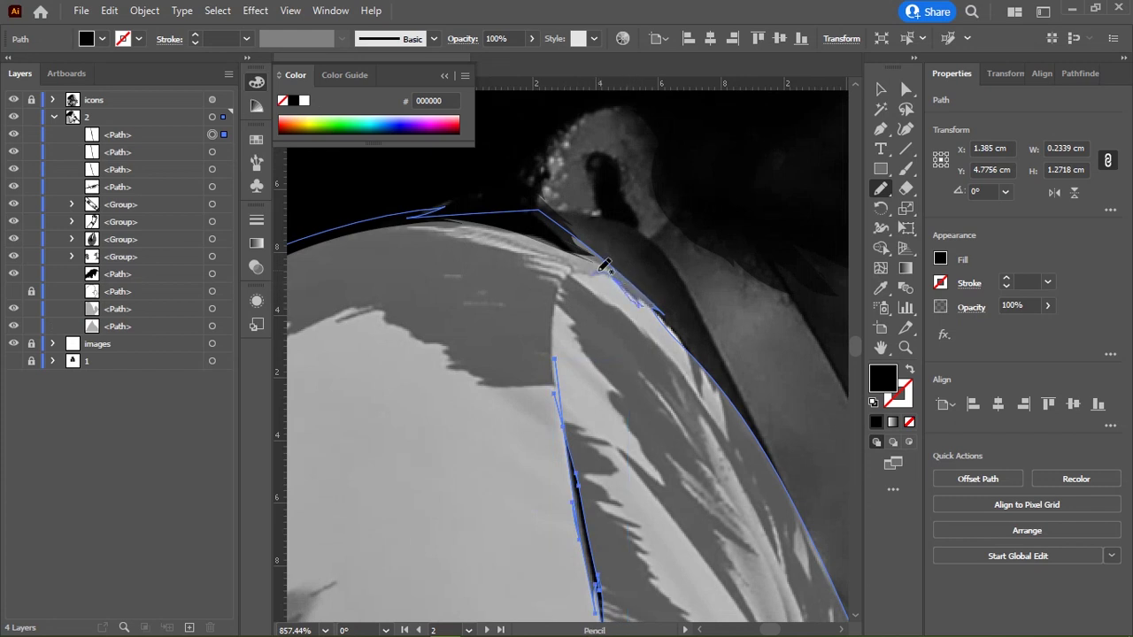
{"action": "left_click_drag", "start_coordinate": [546, 348], "coordinate": [549, 369]}
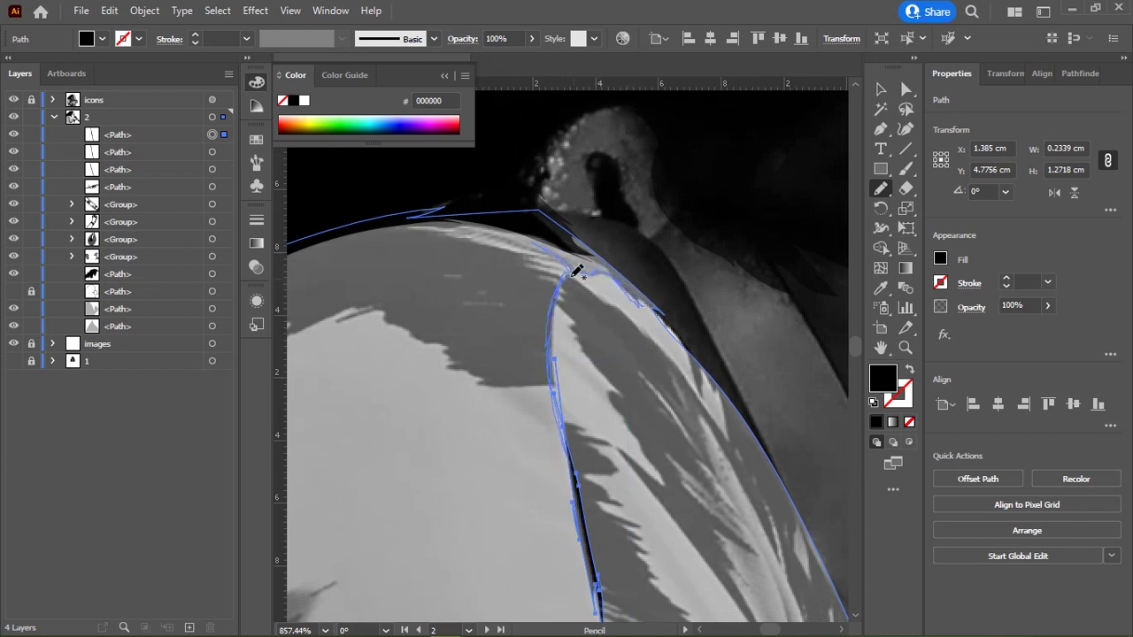
Step: Ink strokes along the arm's left and right edges, then deselect
{"action": "scroll", "coordinate": [432, 213], "scroll_direction": "down", "scroll_amount": 2}
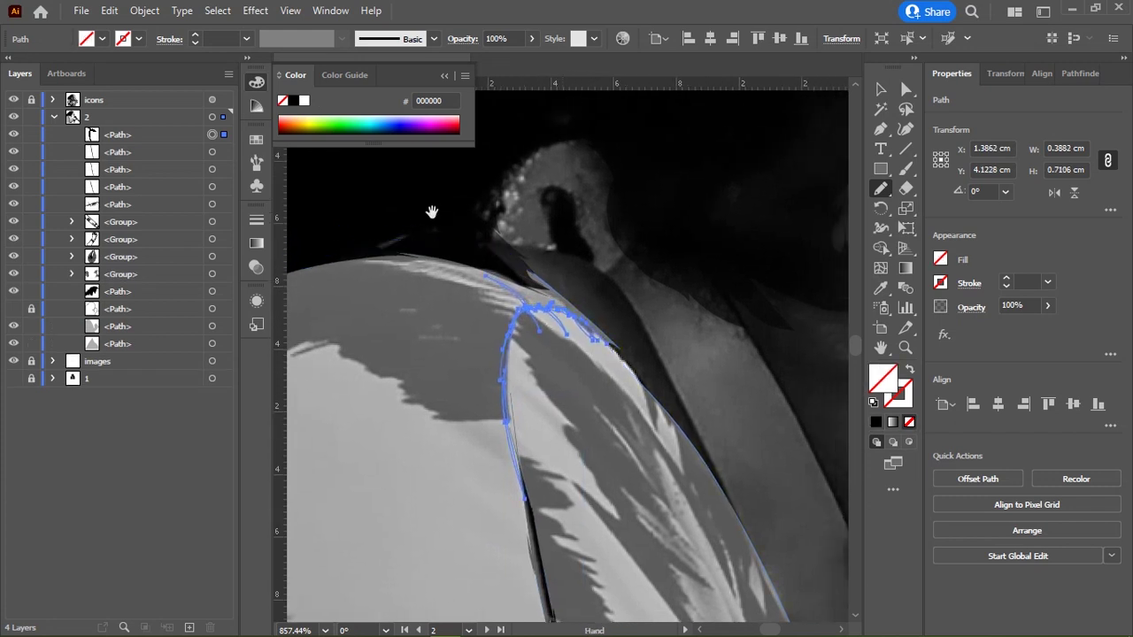
{"action": "left_click_drag", "start_coordinate": [592, 480], "coordinate": [557, 312]}
{"action": "scroll", "coordinate": [557, 311], "scroll_direction": "down", "scroll_amount": 3}
{"action": "scroll", "coordinate": [647, 278], "scroll_direction": "down", "scroll_amount": 3}
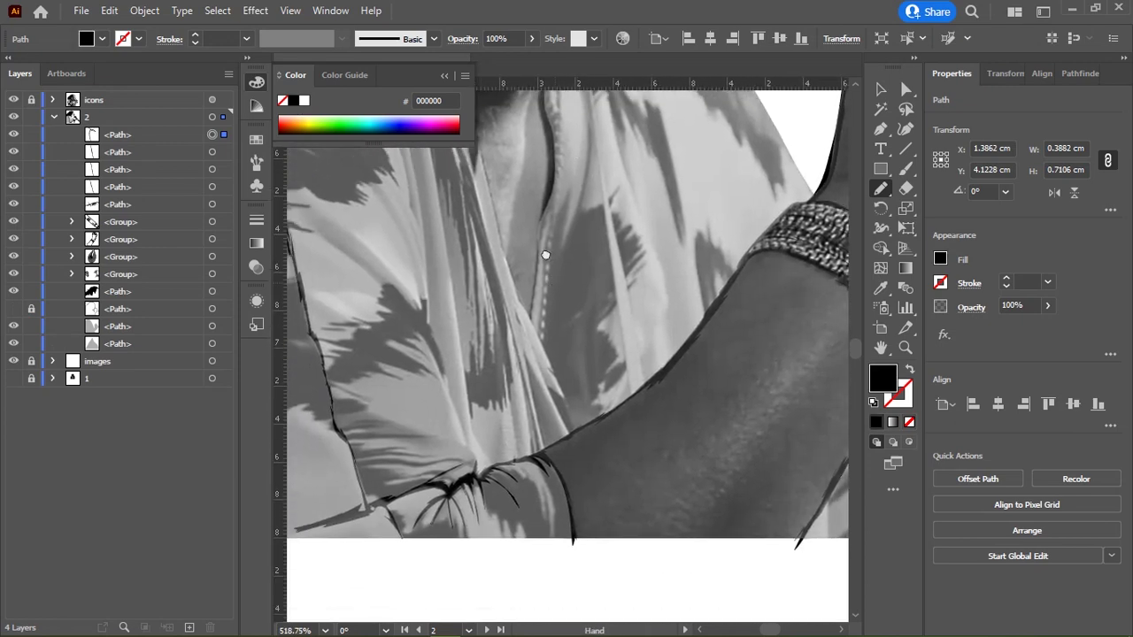
{"action": "scroll", "coordinate": [558, 375], "scroll_direction": "down", "scroll_amount": 2}
{"action": "scroll", "coordinate": [563, 363], "scroll_direction": "right", "scroll_amount": 2}
{"action": "scroll", "coordinate": [617, 365], "scroll_direction": "down", "scroll_amount": 2}
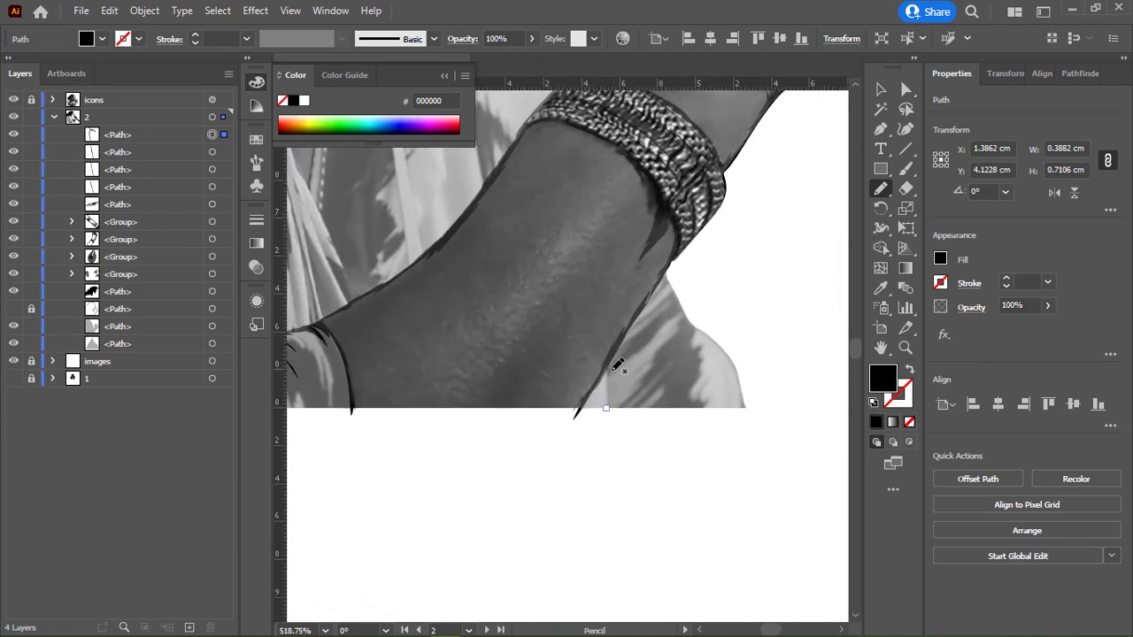
{"action": "mouse_move", "coordinate": [611, 377]}
{"action": "left_mouse_down"}
{"action": "mouse_move", "coordinate": [621, 335]}
{"action": "mouse_move", "coordinate": [605, 409]}
{"action": "left_mouse_up"}
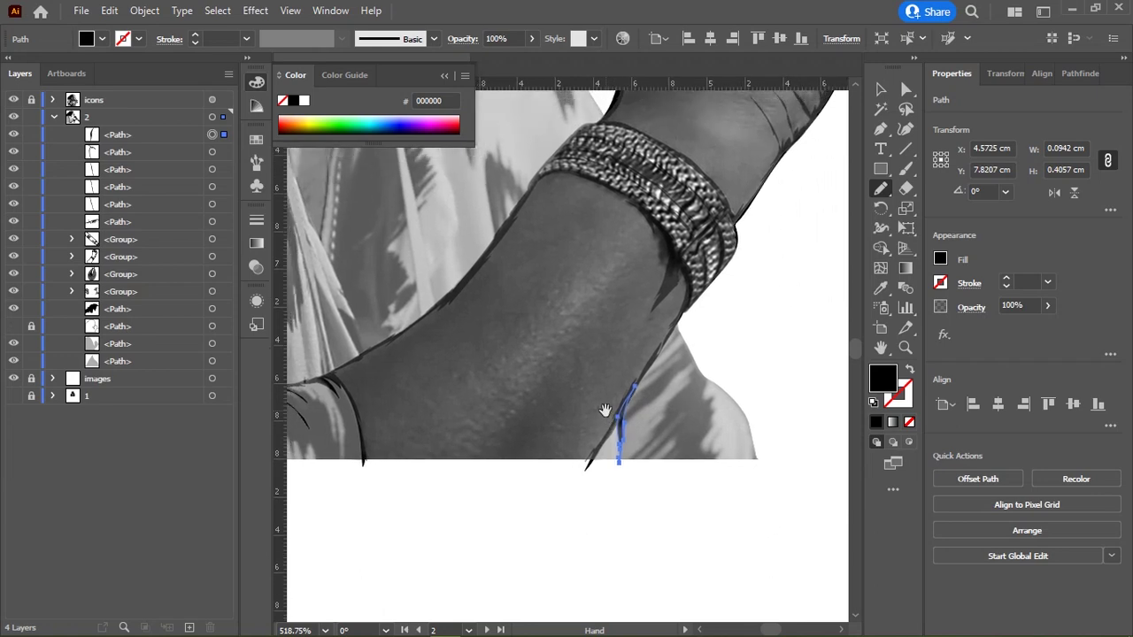
{"action": "left_click_drag", "start_coordinate": [714, 383], "coordinate": [734, 462]}
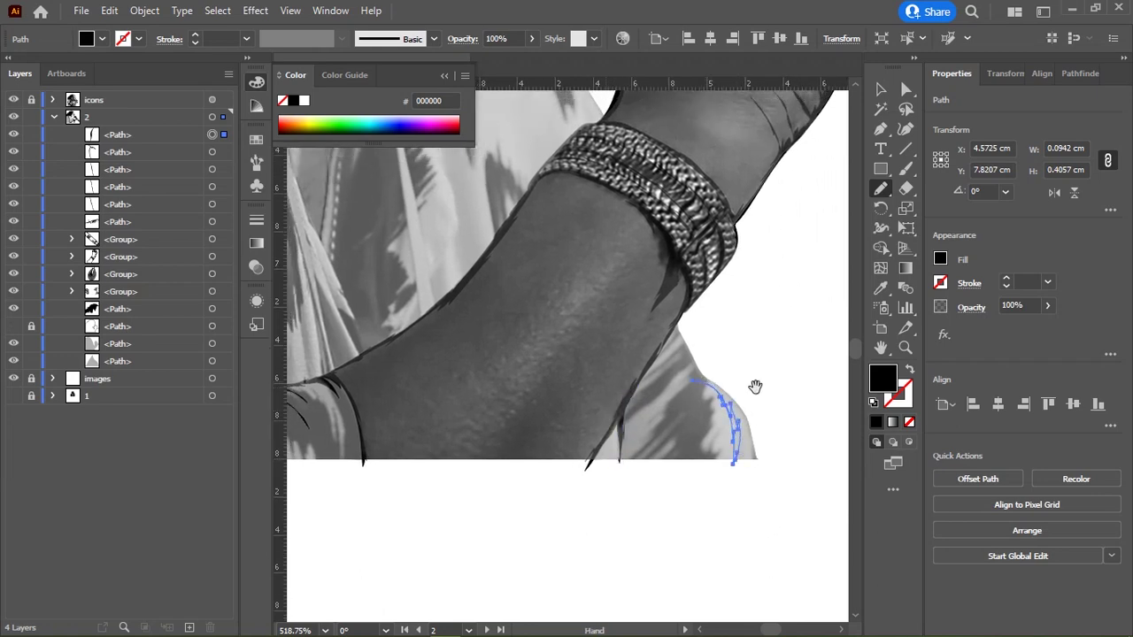
{"action": "left_click", "coordinate": [749, 363], "text": "ctrl"}
{"action": "scroll", "coordinate": [756, 342], "scroll_direction": "down", "scroll_amount": 2}
{"action": "scroll", "coordinate": [699, 372], "scroll_direction": "up", "scroll_amount": 5}
Step: Close a tapered dark shape on the cloth edge and outline the blouse bottom up to the shoulder top
{"action": "scroll", "coordinate": [696, 353], "scroll_direction": "left", "scroll_amount": 3}
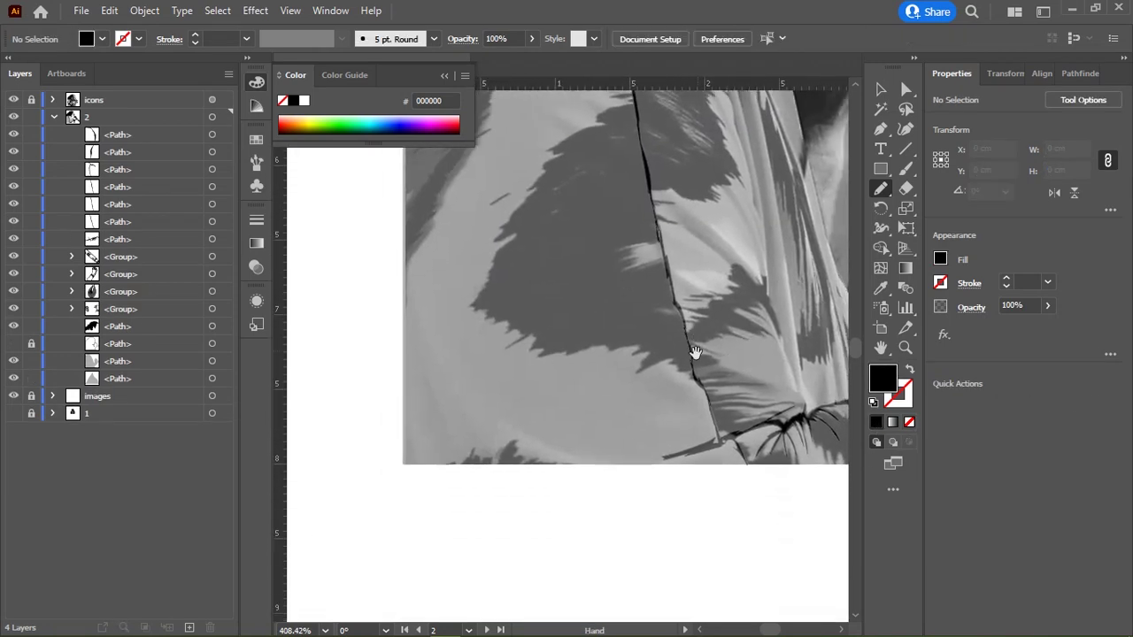
{"action": "left_click_drag", "start_coordinate": [456, 453], "coordinate": [458, 421]}
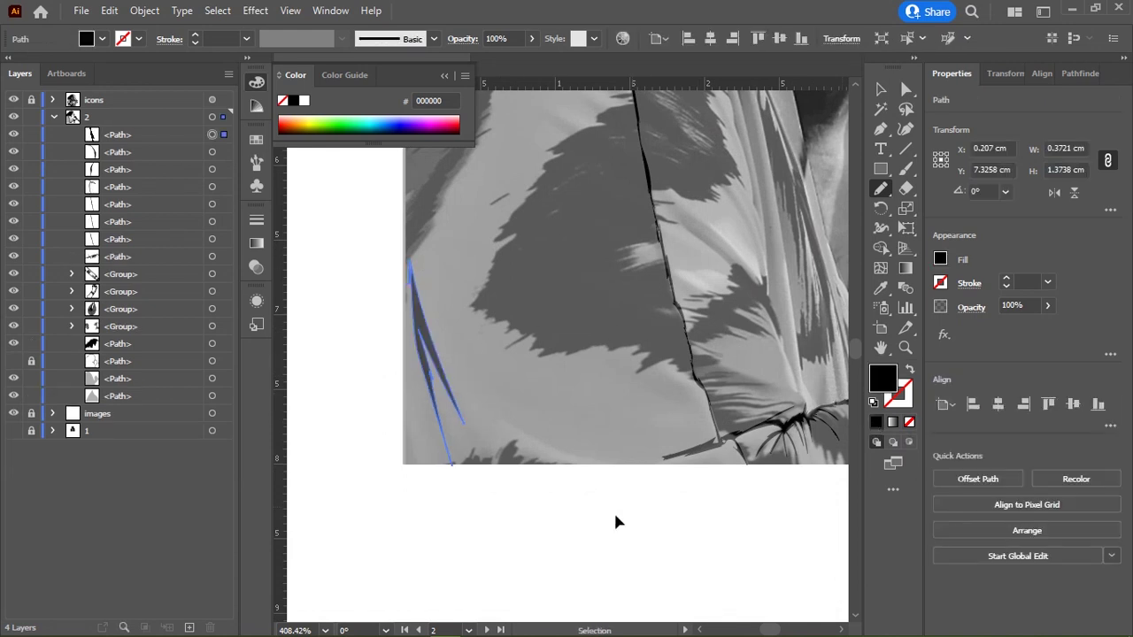
{"action": "mouse_move", "coordinate": [610, 450]}
{"action": "left_mouse_down"}
{"action": "mouse_move", "coordinate": [620, 455]}
{"action": "mouse_move", "coordinate": [475, 456]}
{"action": "mouse_move", "coordinate": [427, 314]}
{"action": "left_mouse_up"}
{"action": "scroll", "coordinate": [426, 314], "scroll_direction": "up", "scroll_amount": 3}
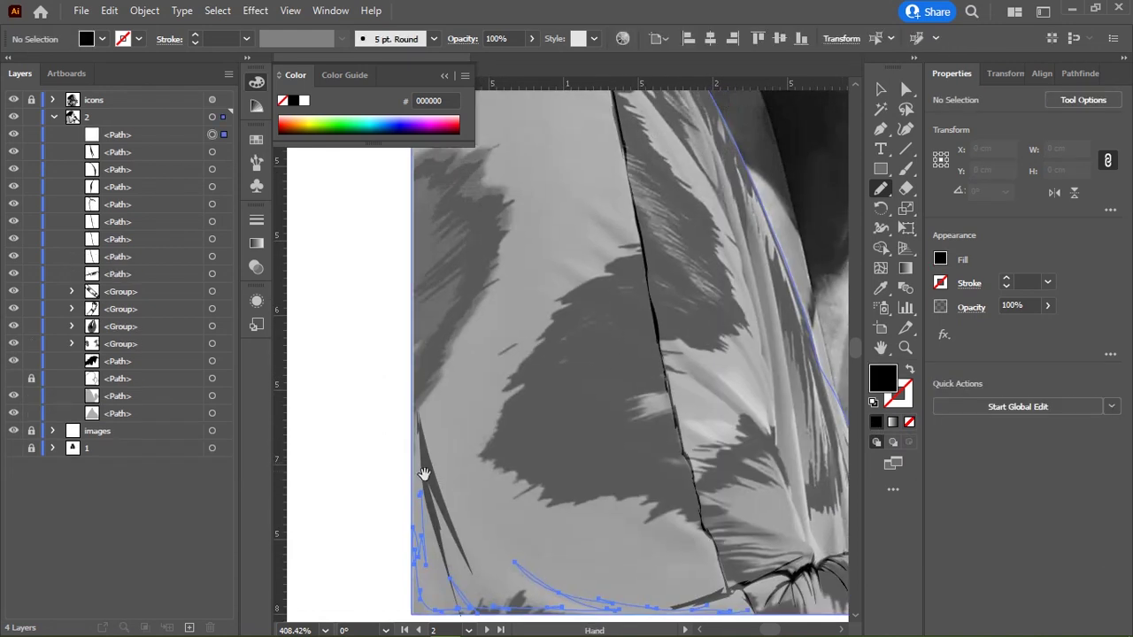
{"action": "scroll", "coordinate": [427, 332], "scroll_direction": "up", "scroll_amount": 5}
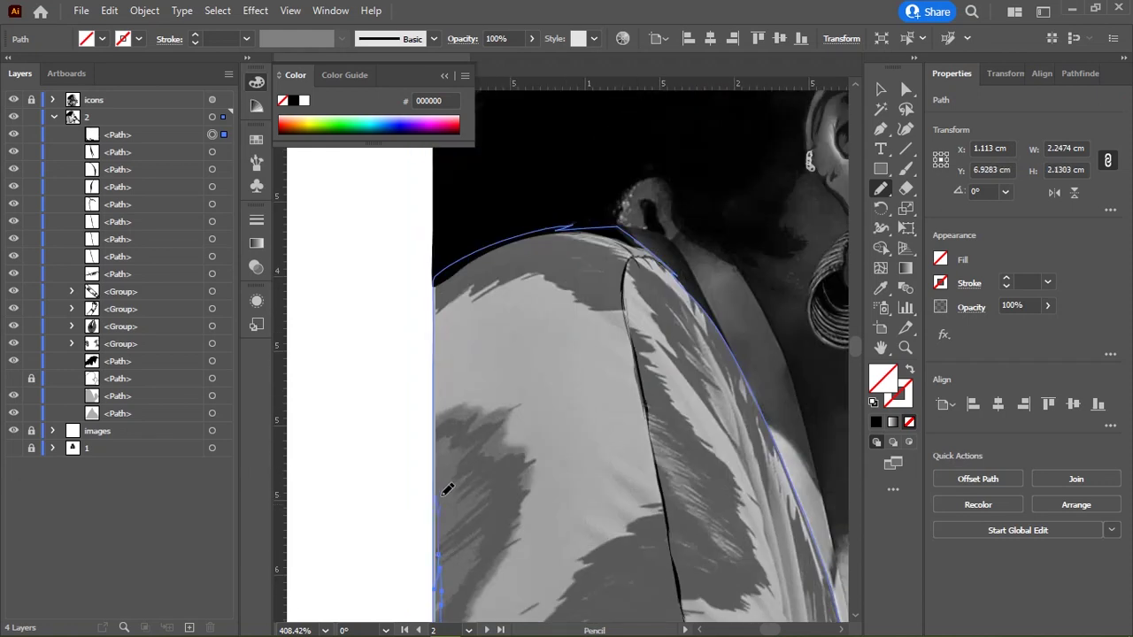
{"action": "left_click_drag", "start_coordinate": [437, 281], "coordinate": [377, 328]}
{"action": "scroll", "coordinate": [605, 304], "scroll_direction": "left", "scroll_amount": 2}
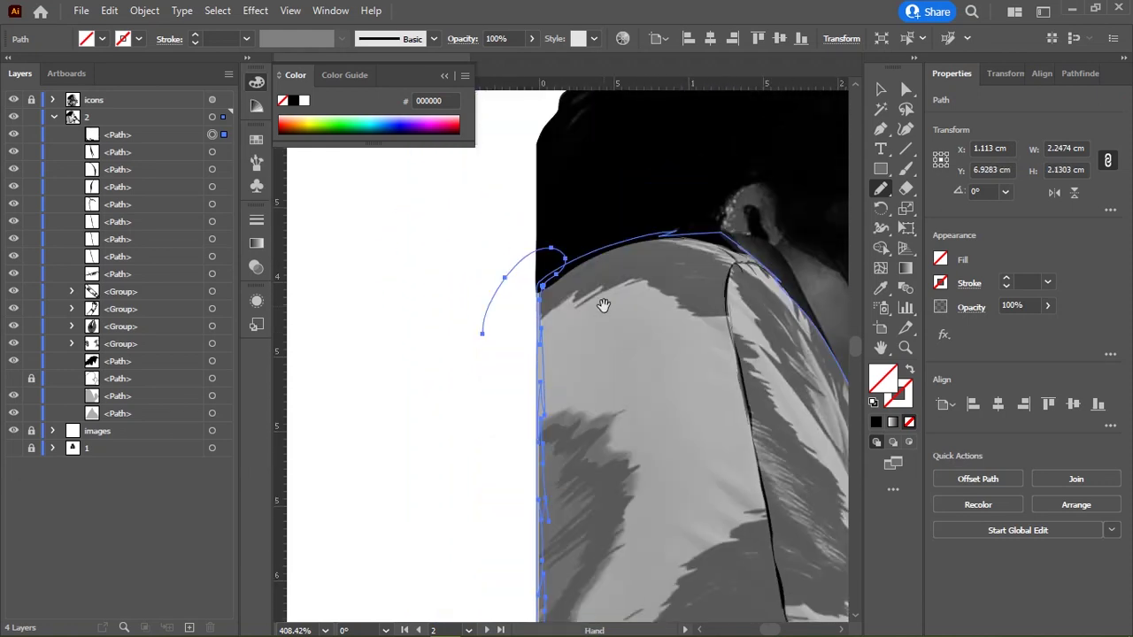
{"action": "scroll", "coordinate": [536, 337], "scroll_direction": "up", "scroll_amount": 2}
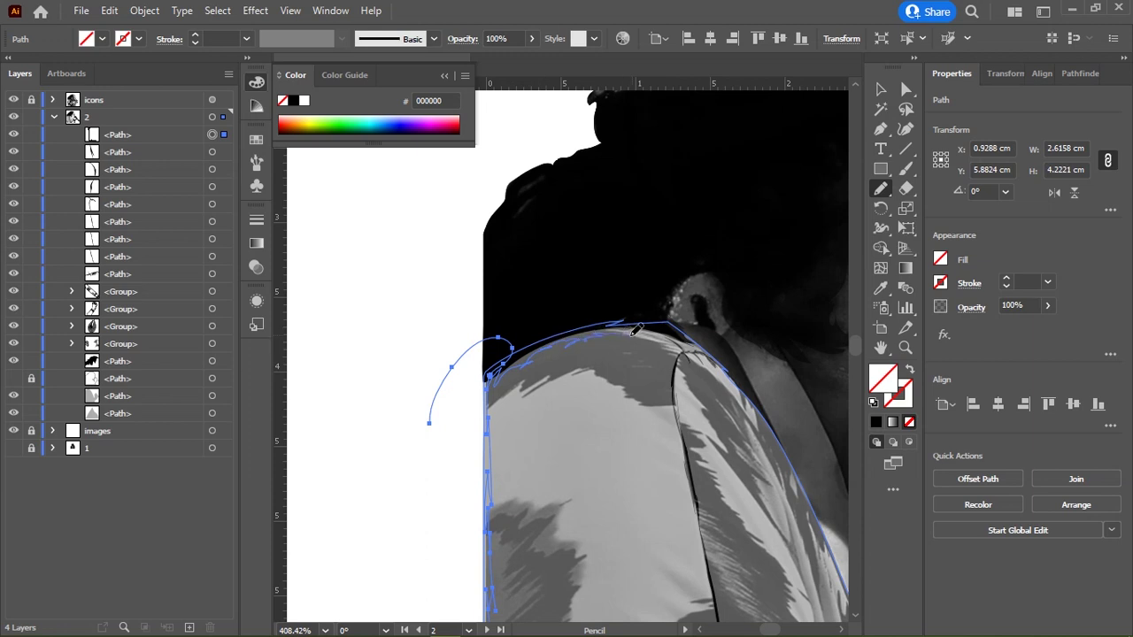
{"action": "left_click_drag", "start_coordinate": [561, 337], "coordinate": [637, 330]}
{"action": "scroll", "coordinate": [637, 329], "scroll_direction": "right", "scroll_amount": 2}
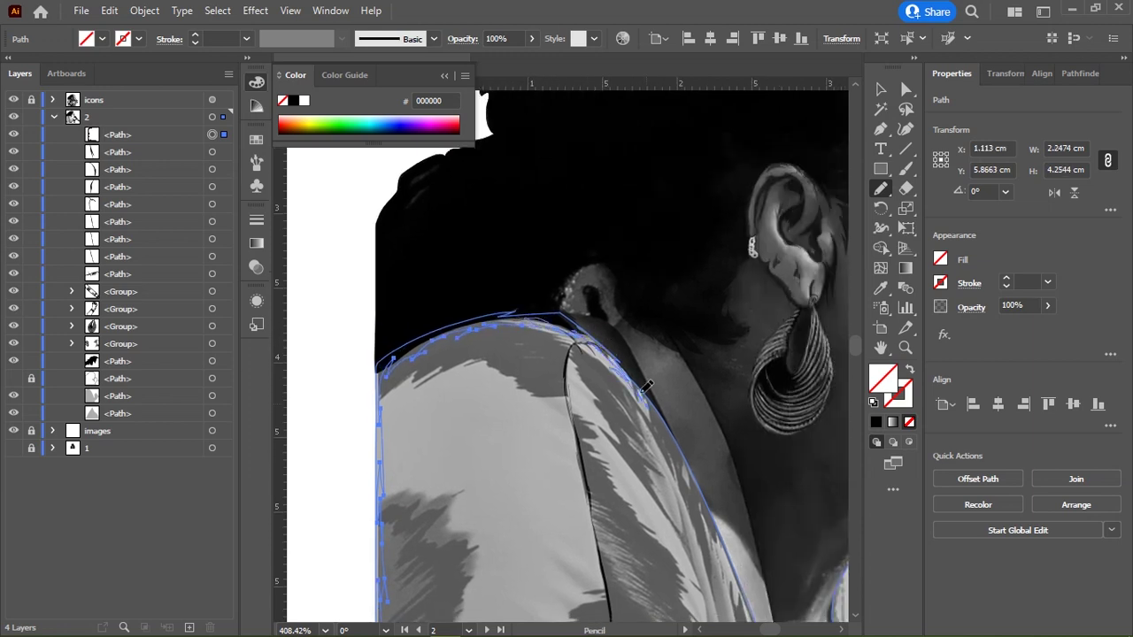
{"action": "scroll", "coordinate": [647, 386], "scroll_direction": "down", "scroll_amount": 2}
{"action": "scroll", "coordinate": [647, 386], "scroll_direction": "right", "scroll_amount": 3}
Step: Continue the outline down the shoulder, blouse front and bottom edge, closing the shadow shape filled black
{"action": "left_click_drag", "start_coordinate": [560, 409], "coordinate": [577, 447]}
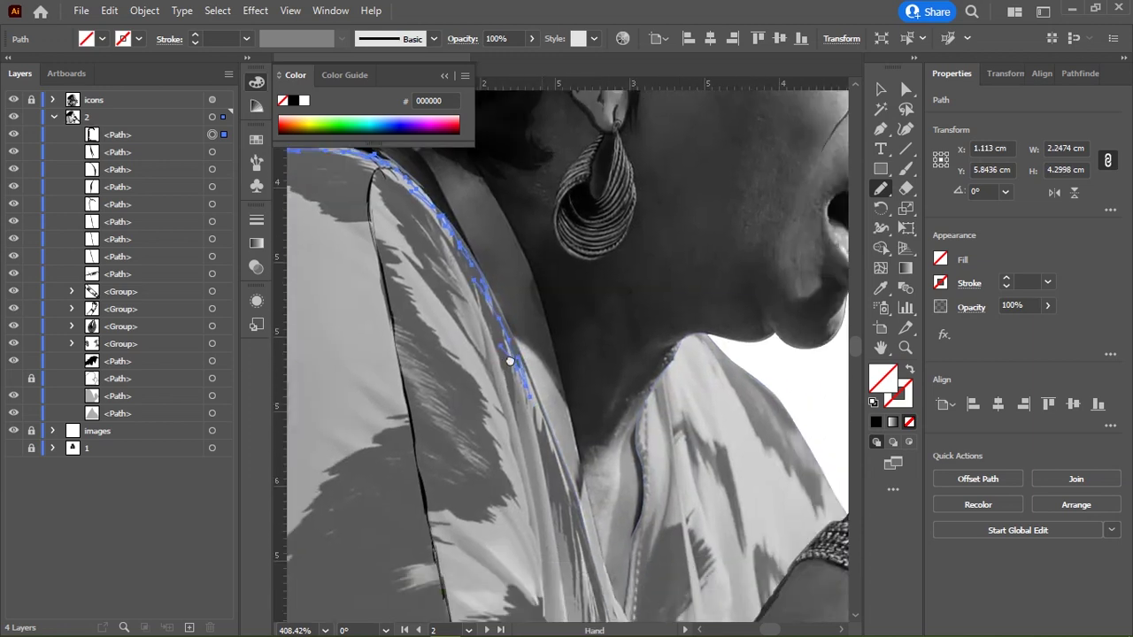
{"action": "scroll", "coordinate": [489, 328], "scroll_direction": "down", "scroll_amount": 2}
{"action": "scroll", "coordinate": [489, 328], "scroll_direction": "right", "scroll_amount": 2}
{"action": "left_click_drag", "start_coordinate": [524, 411], "coordinate": [542, 469]}
{"action": "scroll", "coordinate": [541, 469], "scroll_direction": "down", "scroll_amount": 2}
{"action": "scroll", "coordinate": [541, 469], "scroll_direction": "right", "scroll_amount": 1}
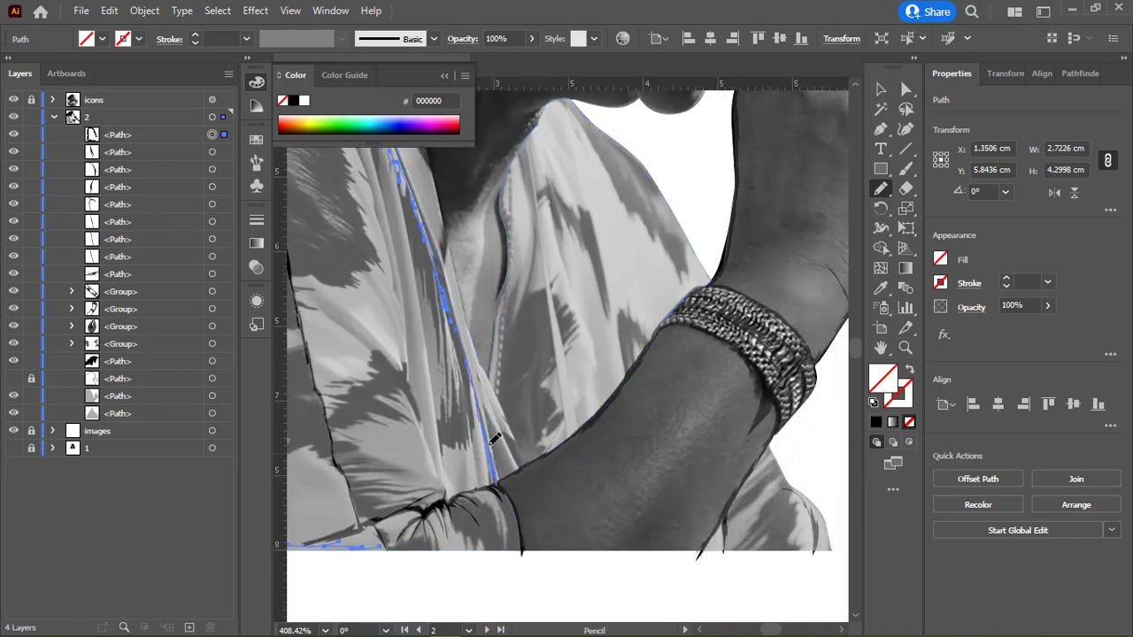
{"action": "mouse_move", "coordinate": [460, 314]}
{"action": "left_mouse_down"}
{"action": "mouse_move", "coordinate": [461, 267]}
{"action": "mouse_move", "coordinate": [484, 447]}
{"action": "left_mouse_up"}
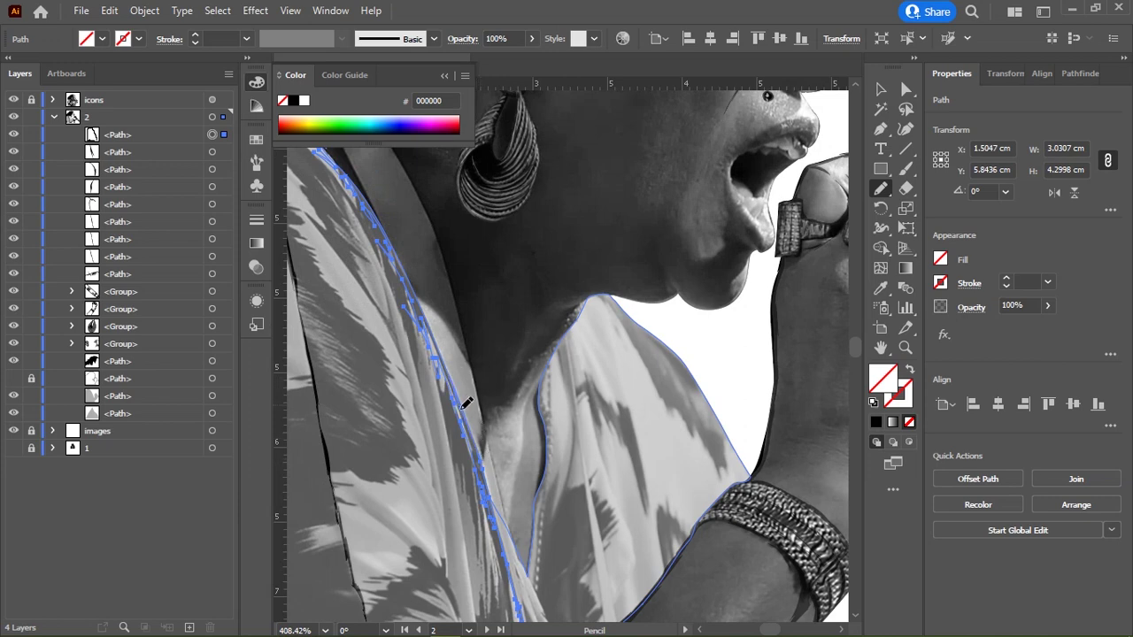
{"action": "scroll", "coordinate": [467, 402], "scroll_direction": "up", "scroll_amount": 3}
{"action": "left_click_drag", "start_coordinate": [682, 450], "coordinate": [427, 367]}
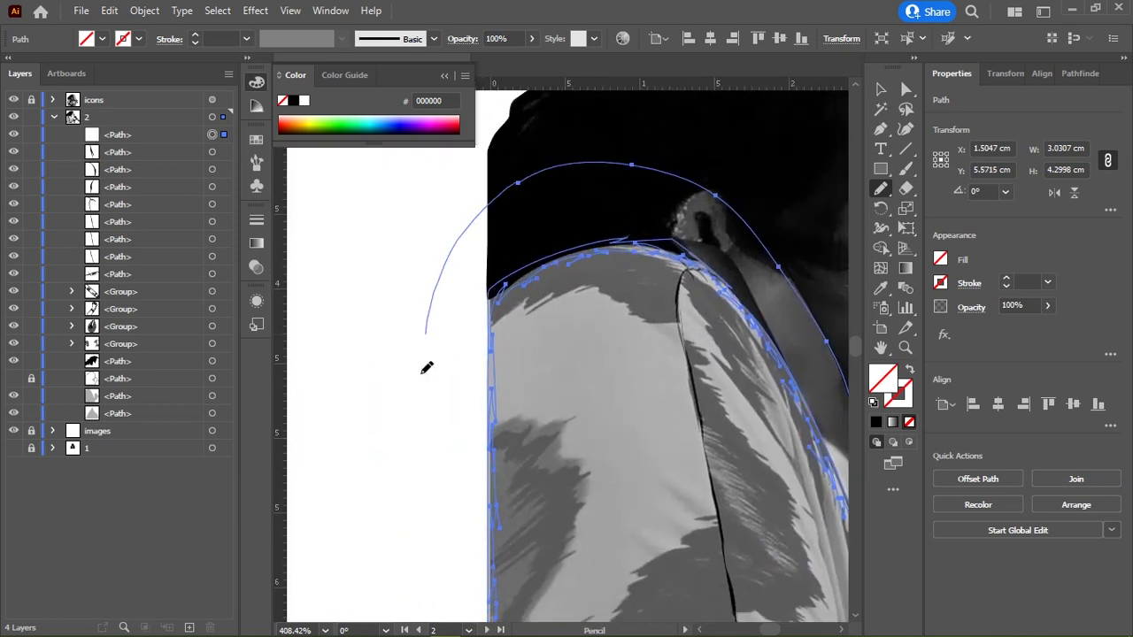
{"action": "scroll", "coordinate": [462, 177], "scroll_direction": "down", "scroll_amount": 5}
{"action": "scroll", "coordinate": [470, 182], "scroll_direction": "down", "scroll_amount": 3}
{"action": "scroll", "coordinate": [379, 405], "scroll_direction": "left", "scroll_amount": 3}
{"action": "left_click_drag", "start_coordinate": [333, 299], "coordinate": [571, 339]}
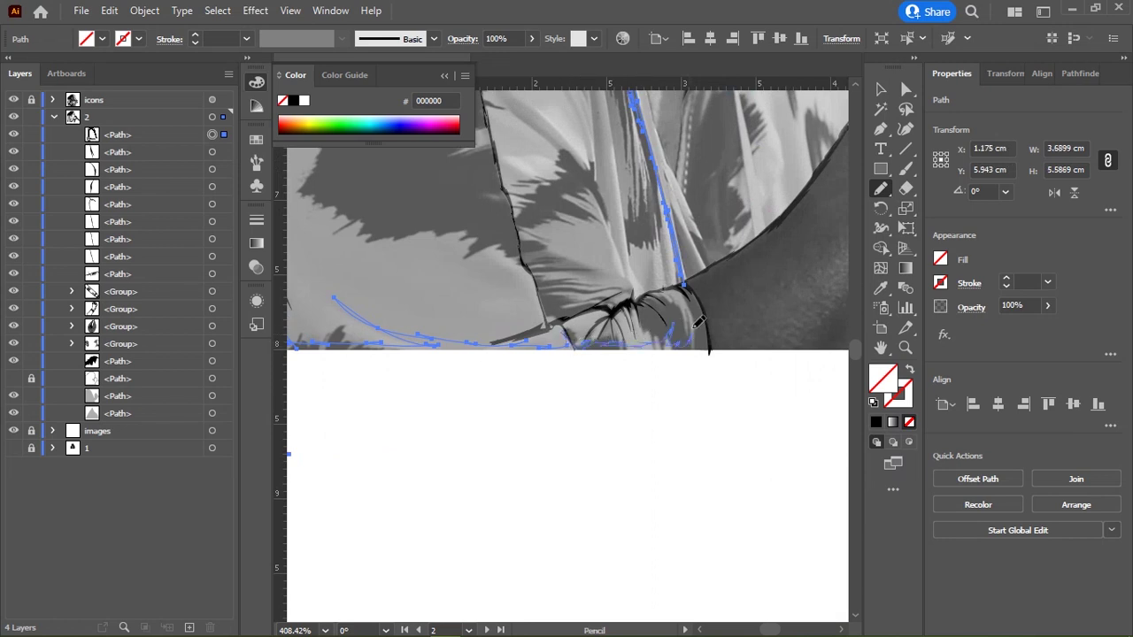
{"action": "left_click_drag", "start_coordinate": [708, 347], "coordinate": [845, 433]}
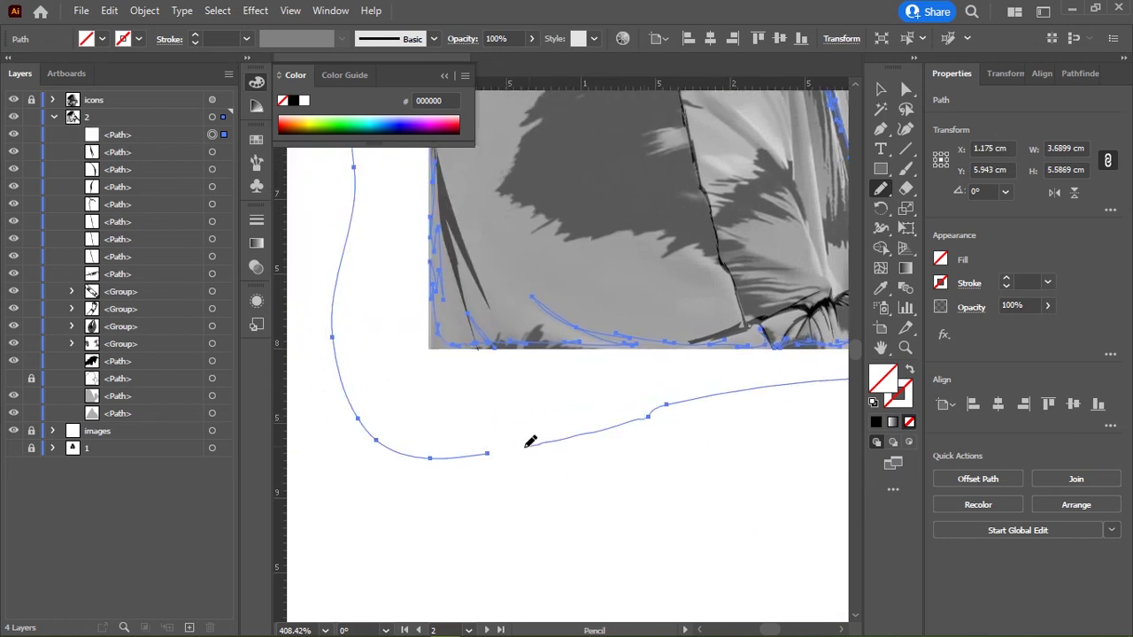
{"action": "left_click", "coordinate": [869, 426]}
Step: Draw a loose two-stroke loop around the cloth beside the elbow
{"action": "scroll", "coordinate": [566, 354], "scroll_direction": "up", "scroll_amount": 2}
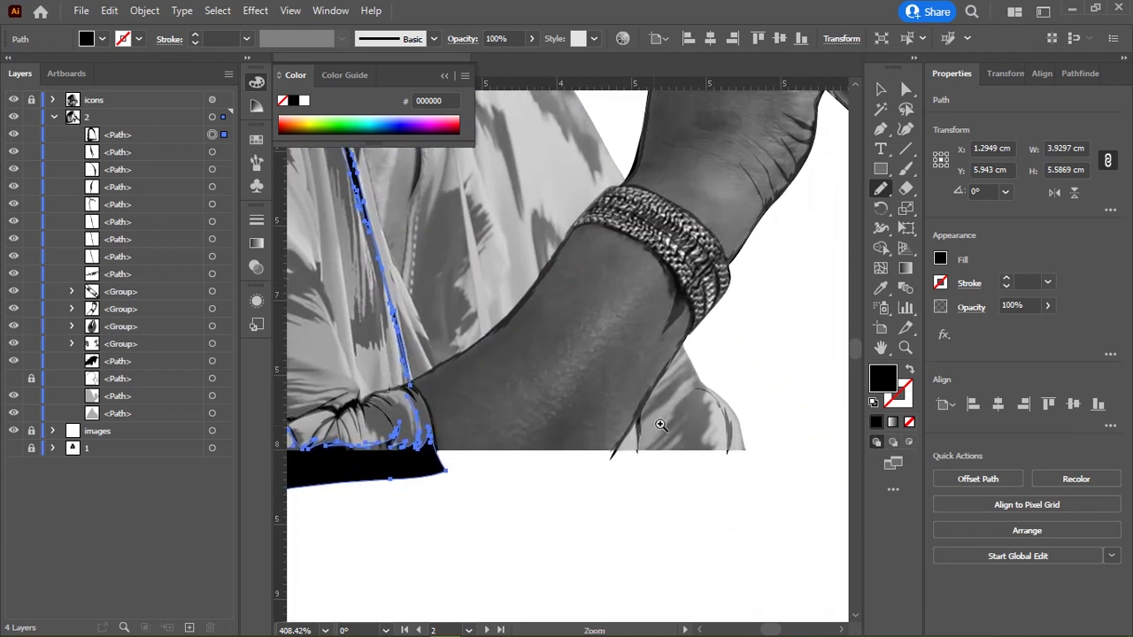
{"action": "left_click_drag", "start_coordinate": [567, 354], "coordinate": [502, 340]}
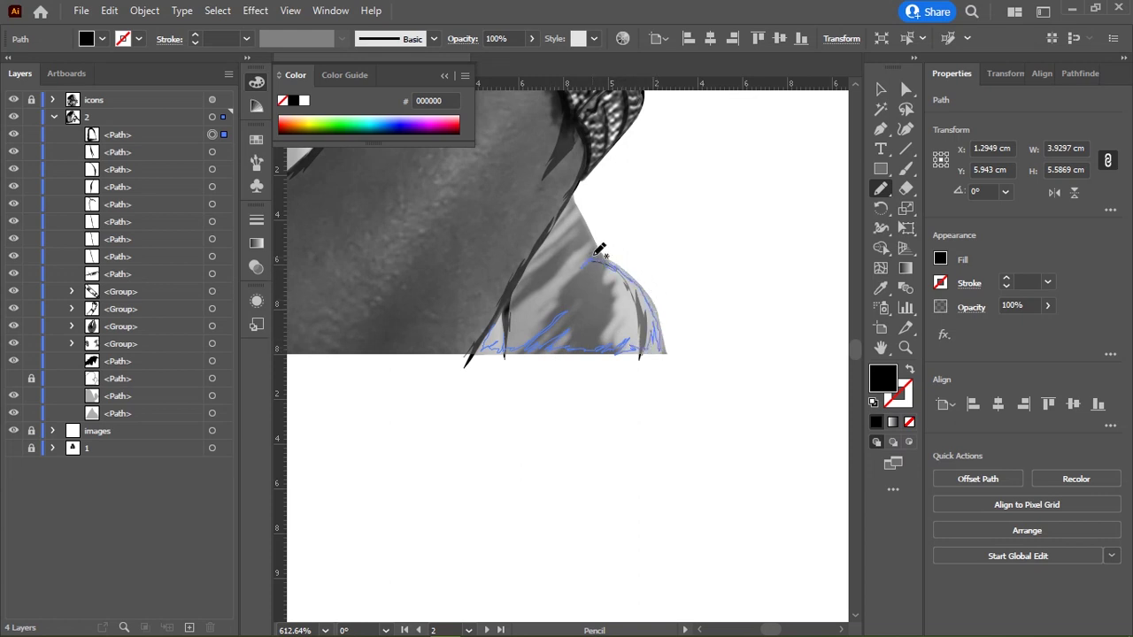
{"action": "mouse_move", "coordinate": [578, 177]}
{"action": "left_mouse_down"}
{"action": "mouse_move", "coordinate": [469, 304]}
{"action": "mouse_move", "coordinate": [509, 300]}
{"action": "mouse_move", "coordinate": [503, 315]}
{"action": "left_mouse_up"}
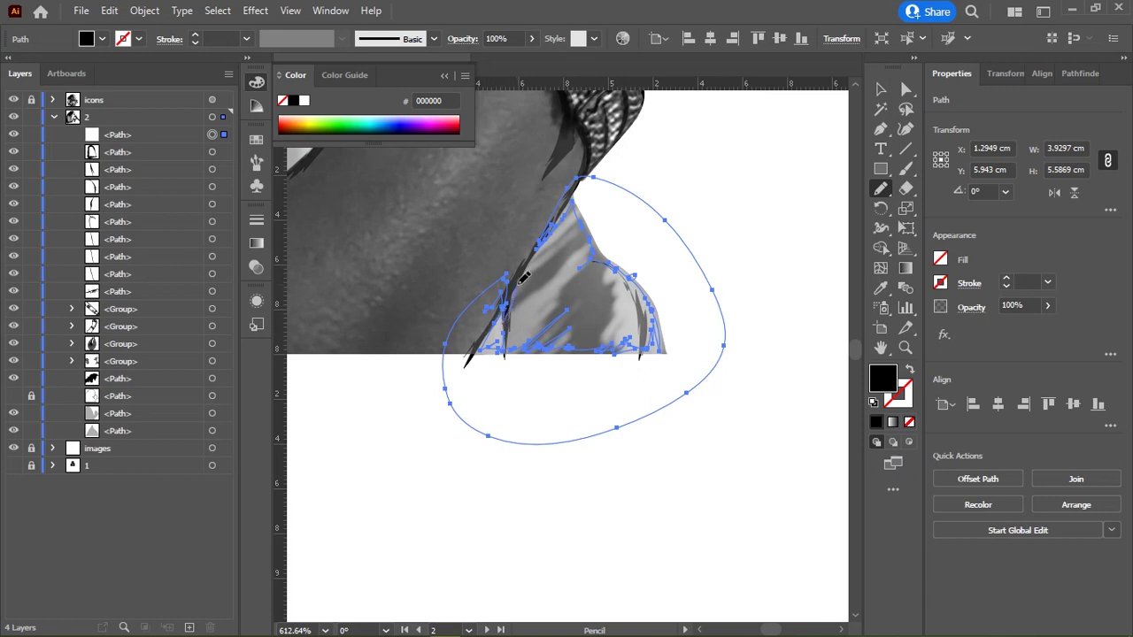
{"action": "mouse_move", "coordinate": [549, 232]}
{"action": "left_mouse_down"}
{"action": "mouse_move", "coordinate": [442, 329]}
{"action": "mouse_move", "coordinate": [480, 253]}
{"action": "mouse_move", "coordinate": [482, 269]}
{"action": "left_mouse_up"}
Step: Fit the whole illustration in view and draw a fold stroke above the sleeve fold
{"action": "scroll", "coordinate": [482, 269], "scroll_direction": "down", "scroll_amount": 3}
{"action": "key", "text": "ctrl+shift+a"}
{"action": "scroll", "coordinate": [519, 404], "scroll_direction": "down", "scroll_amount": 2}
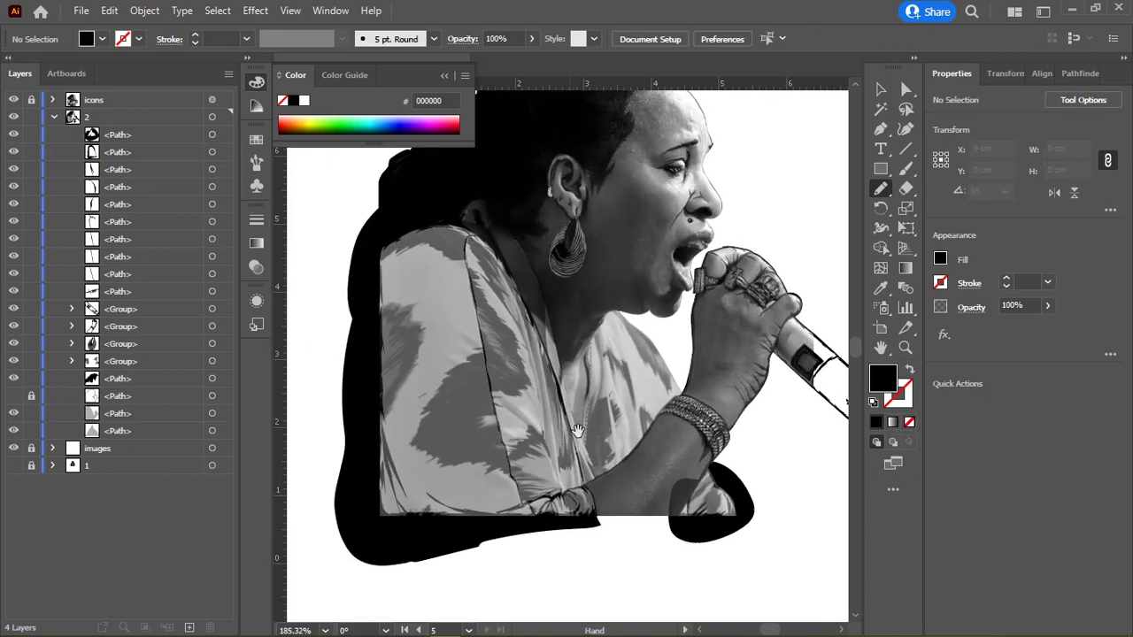
{"action": "scroll", "coordinate": [526, 364], "scroll_direction": "up", "scroll_amount": 1}
{"action": "scroll", "coordinate": [526, 364], "scroll_direction": "up", "scroll_amount": 2}
{"action": "scroll", "coordinate": [496, 337], "scroll_direction": "up", "scroll_amount": 2}
{"action": "scroll", "coordinate": [460, 305], "scroll_direction": "up", "scroll_amount": 1}
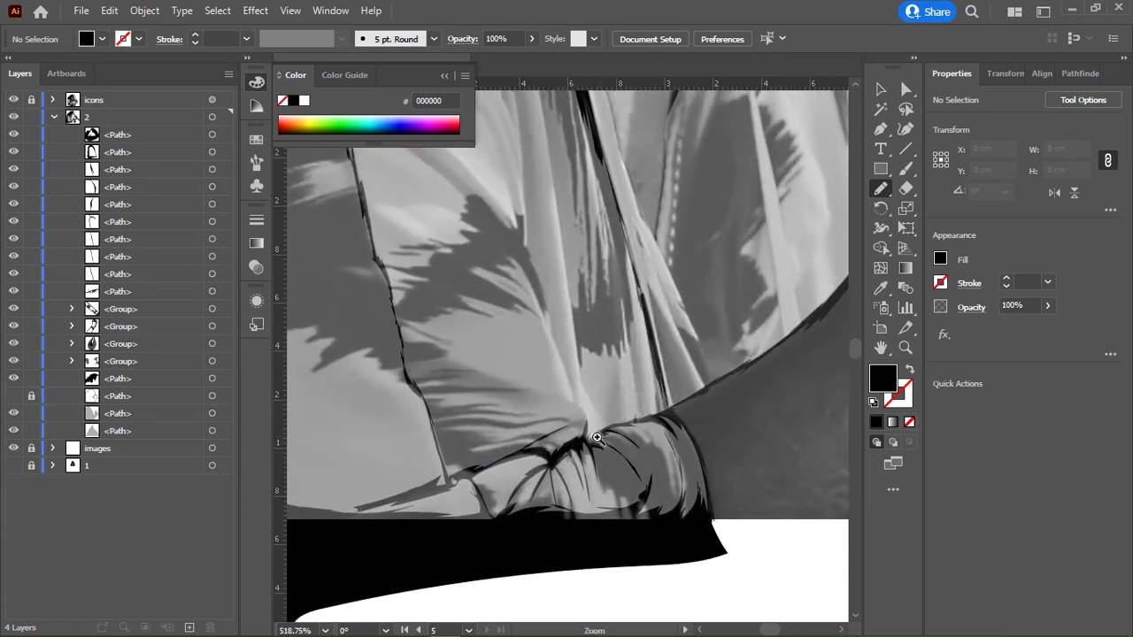
{"action": "scroll", "coordinate": [419, 267], "scroll_direction": "up", "scroll_amount": 1}
{"action": "left_click_drag", "start_coordinate": [356, 229], "coordinate": [469, 174]}
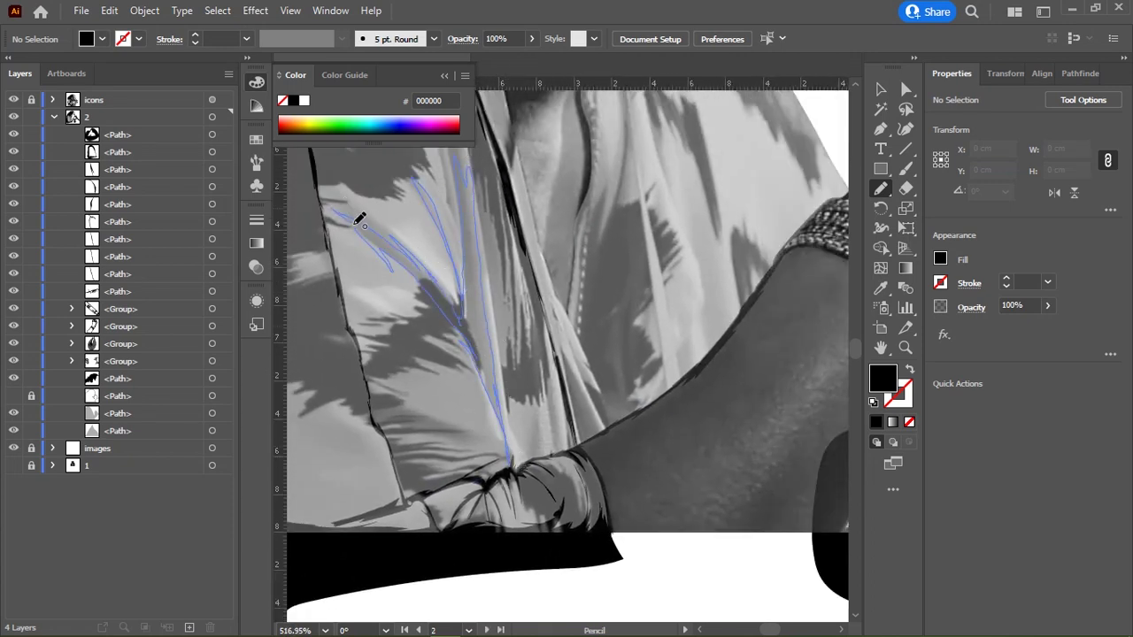
{"action": "left_click_drag", "start_coordinate": [467, 173], "coordinate": [353, 216]}
Step: Draw a fold shape into the sleeve fold and fill it black
{"action": "mouse_move", "coordinate": [785, 388]}
{"action": "left_mouse_down"}
{"action": "mouse_move", "coordinate": [798, 434]}
{"action": "mouse_move", "coordinate": [744, 389]}
{"action": "left_mouse_up"}
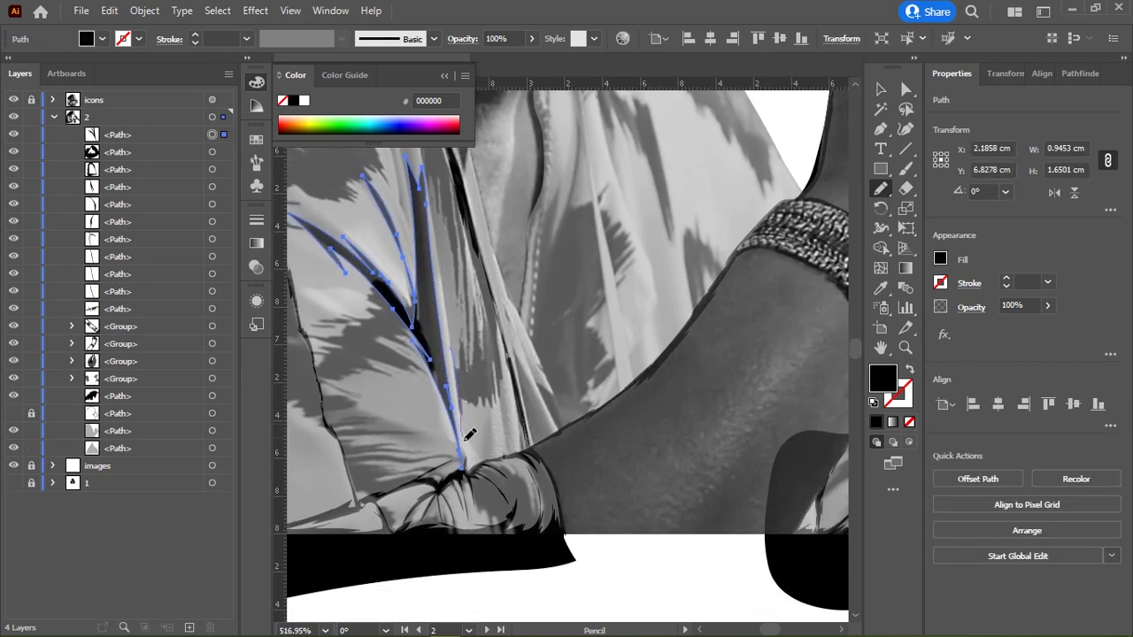
{"action": "left_click_drag", "start_coordinate": [492, 363], "coordinate": [467, 366]}
{"action": "left_click_drag", "start_coordinate": [437, 177], "coordinate": [431, 181]}
{"action": "left_click", "coordinate": [909, 422]}
{"action": "left_click", "coordinate": [876, 423]}
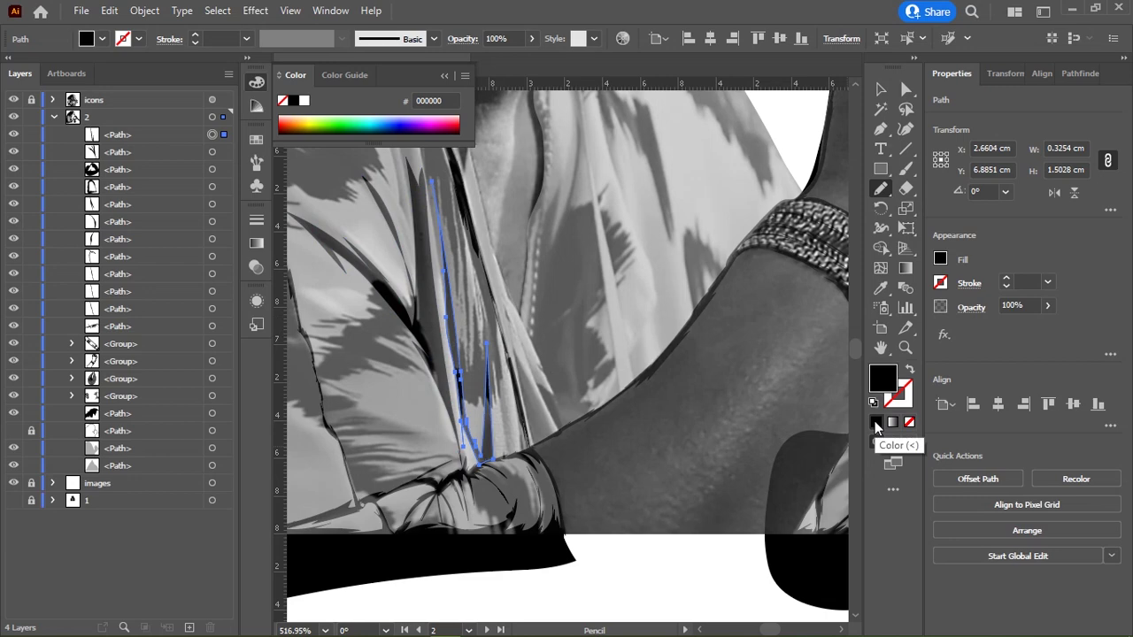
Step: Add thin fold lines up from the sleeve fold and down toward the arm, filled black
{"action": "scroll", "coordinate": [509, 453], "scroll_direction": "up", "scroll_amount": 1}
{"action": "scroll", "coordinate": [509, 454], "scroll_direction": "up", "scroll_amount": 2}
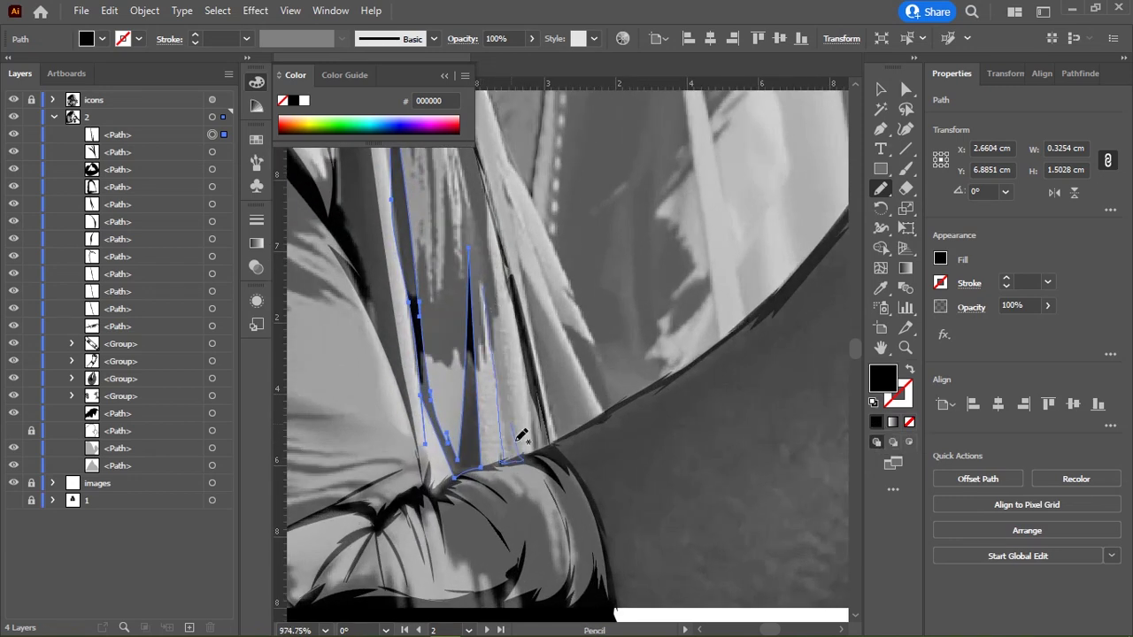
{"action": "left_click_drag", "start_coordinate": [521, 436], "coordinate": [473, 206]}
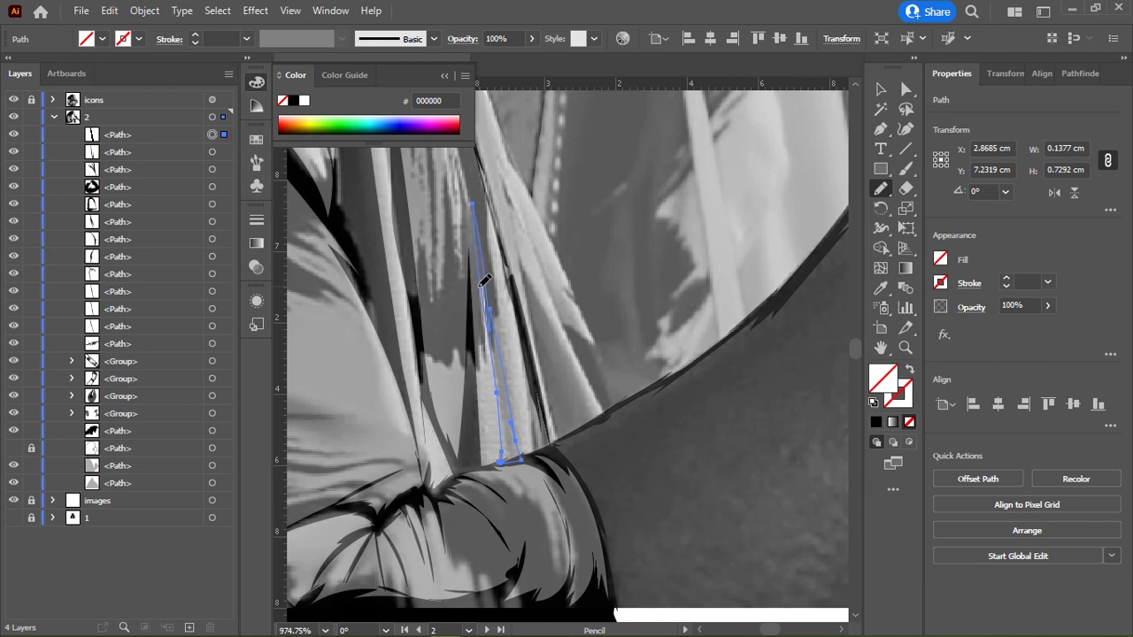
{"action": "left_click_drag", "start_coordinate": [570, 321], "coordinate": [598, 367]}
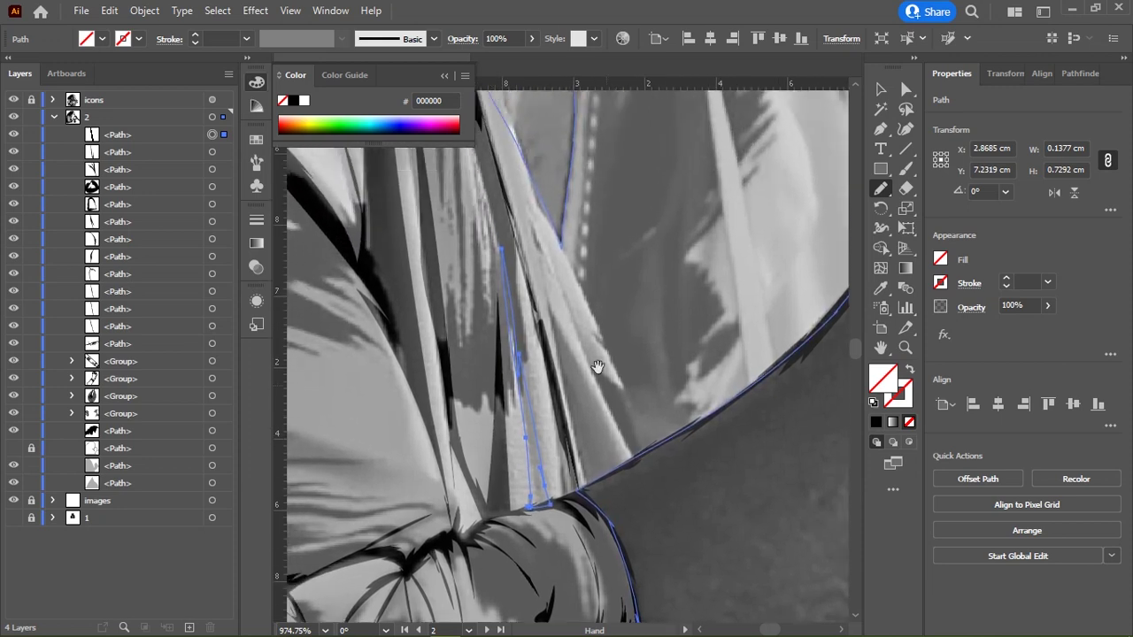
{"action": "left_click_drag", "start_coordinate": [547, 255], "coordinate": [570, 337]}
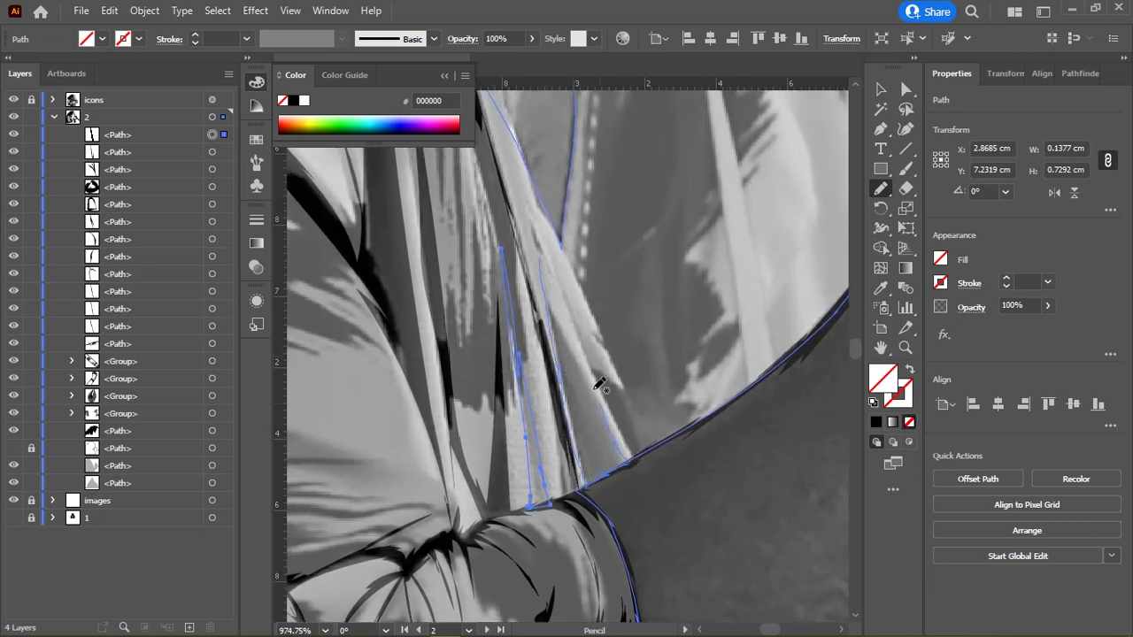
{"action": "left_click_drag", "start_coordinate": [547, 256], "coordinate": [546, 254]}
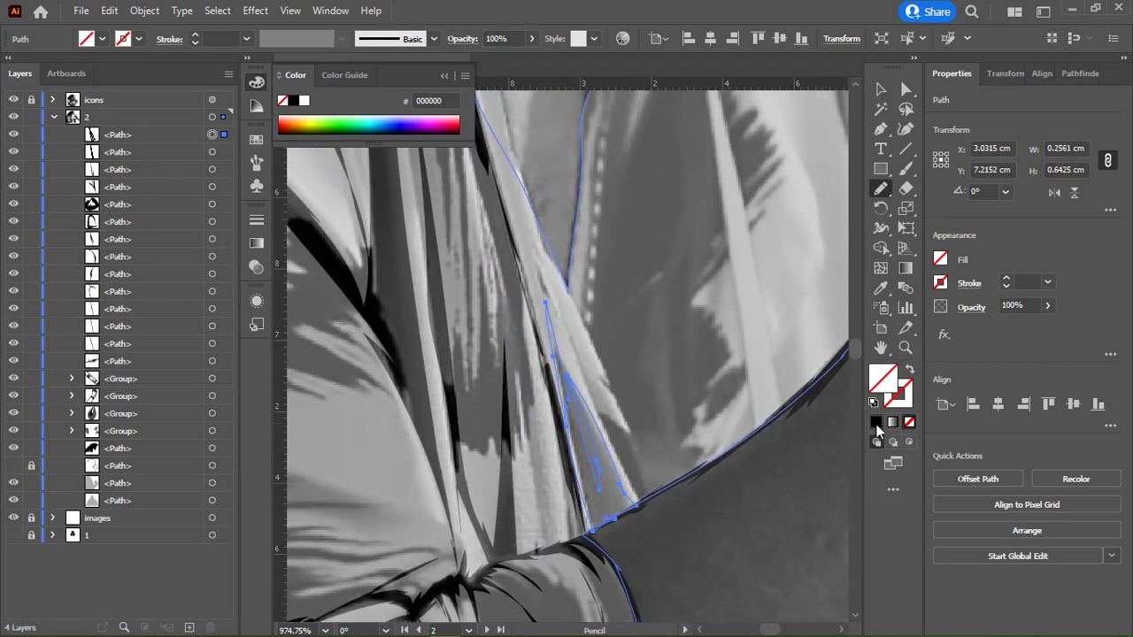
{"action": "left_click", "coordinate": [875, 422]}
Step: Draw further black fold strokes down the cloth and along and beside the strap
{"action": "scroll", "coordinate": [531, 228], "scroll_direction": "up", "scroll_amount": 3}
{"action": "scroll", "coordinate": [536, 232], "scroll_direction": "left", "scroll_amount": 1}
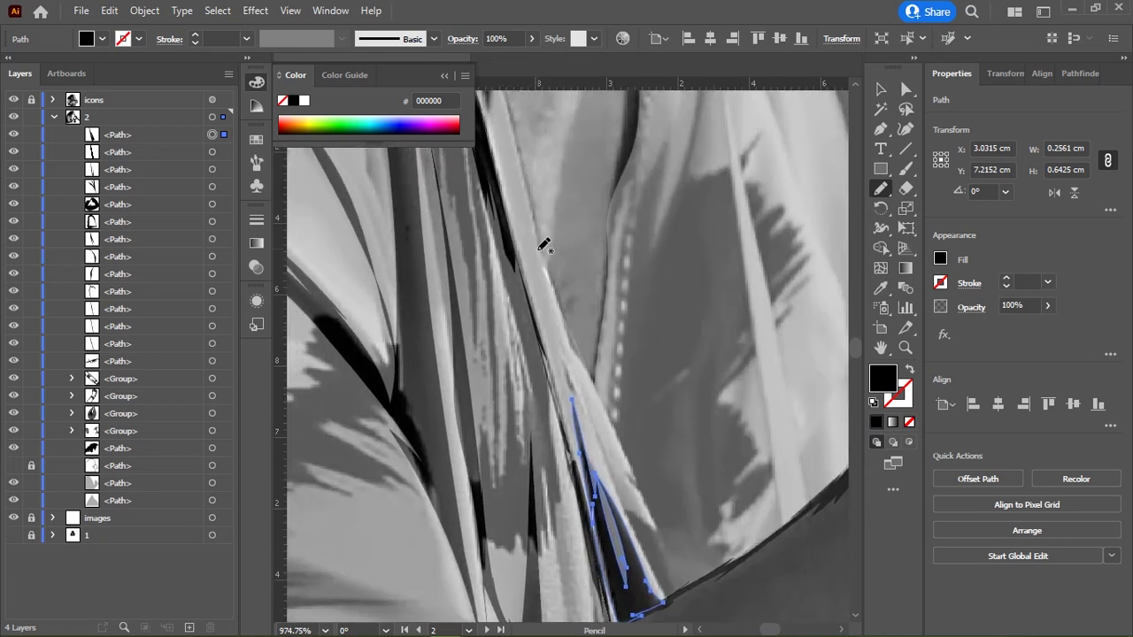
{"action": "mouse_move", "coordinate": [538, 248]}
{"action": "left_mouse_down"}
{"action": "mouse_move", "coordinate": [563, 361]}
{"action": "mouse_move", "coordinate": [704, 583]}
{"action": "left_mouse_up"}
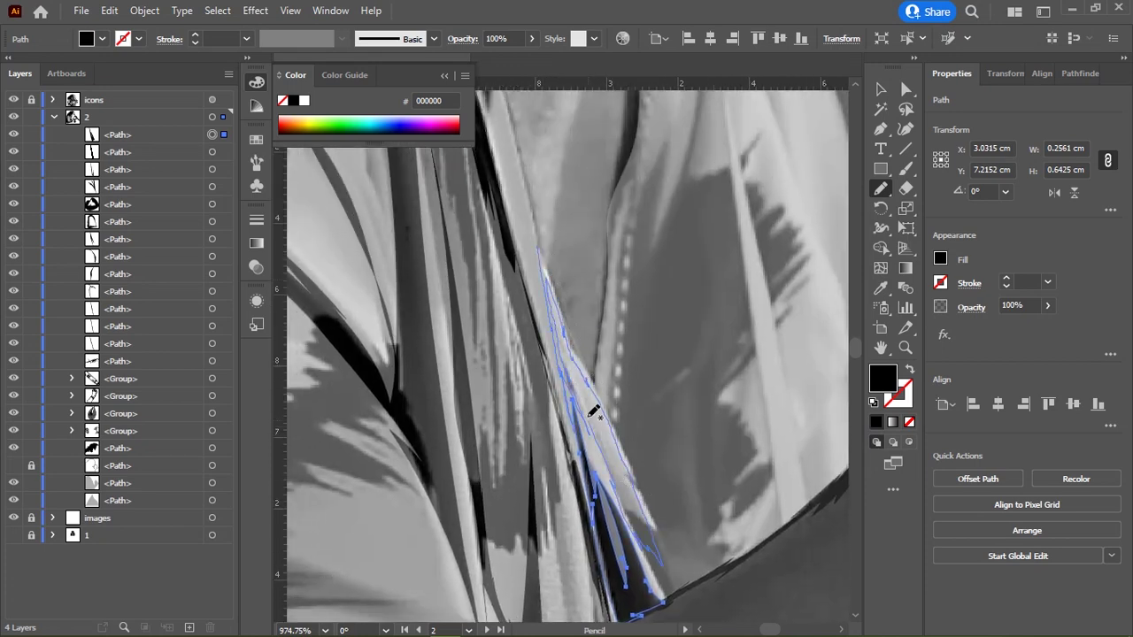
{"action": "left_click_drag", "start_coordinate": [646, 513], "coordinate": [613, 419]}
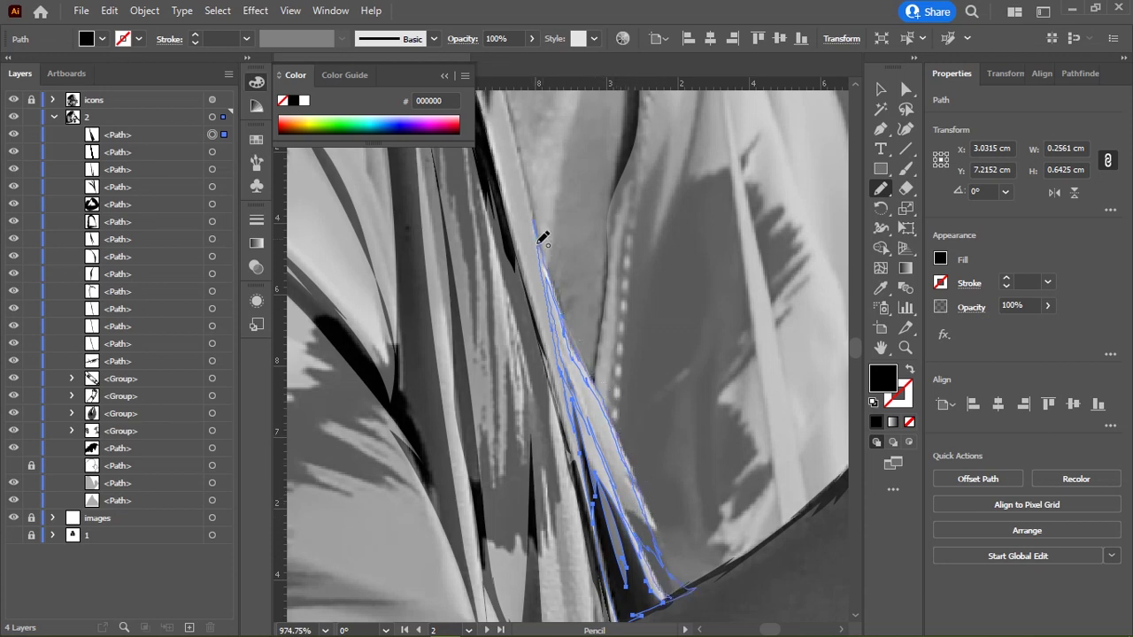
{"action": "key", "text": "ctrl+minus"}
{"action": "mouse_move", "coordinate": [607, 309]}
{"action": "left_mouse_down"}
{"action": "mouse_move", "coordinate": [622, 411]}
{"action": "mouse_move", "coordinate": [645, 303]}
{"action": "mouse_move", "coordinate": [696, 336]}
{"action": "mouse_move", "coordinate": [664, 253]}
{"action": "mouse_move", "coordinate": [690, 321]}
{"action": "mouse_move", "coordinate": [695, 405]}
{"action": "mouse_move", "coordinate": [664, 352]}
{"action": "left_mouse_up"}
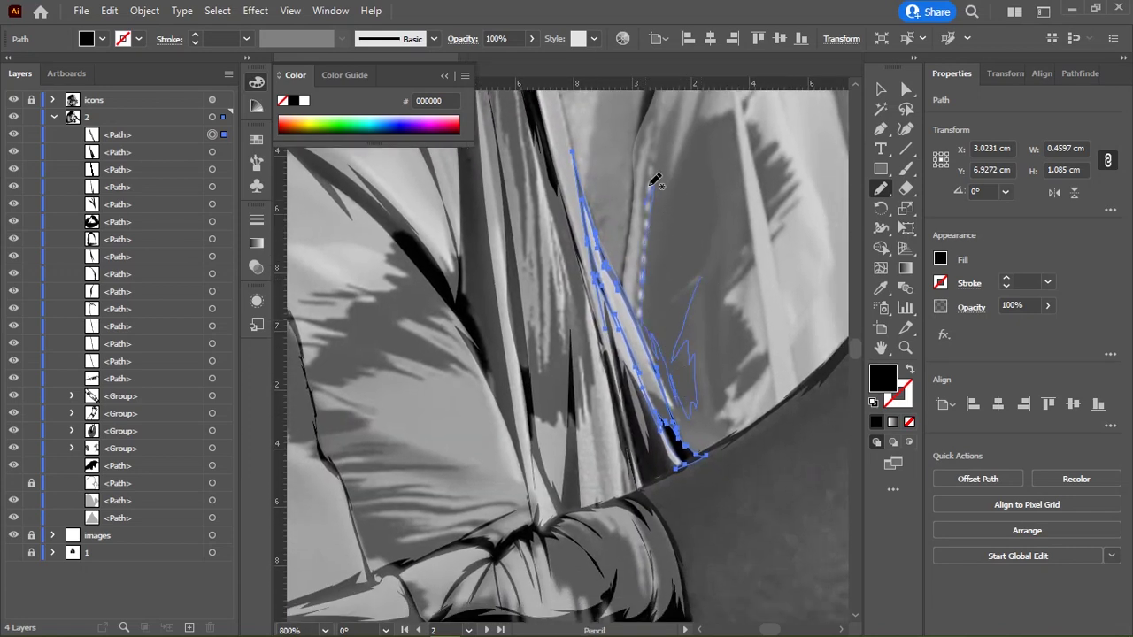
{"action": "mouse_move", "coordinate": [670, 177]}
{"action": "left_mouse_down"}
{"action": "mouse_move", "coordinate": [706, 130]}
{"action": "mouse_move", "coordinate": [672, 304]}
{"action": "mouse_move", "coordinate": [723, 301]}
{"action": "left_mouse_up"}
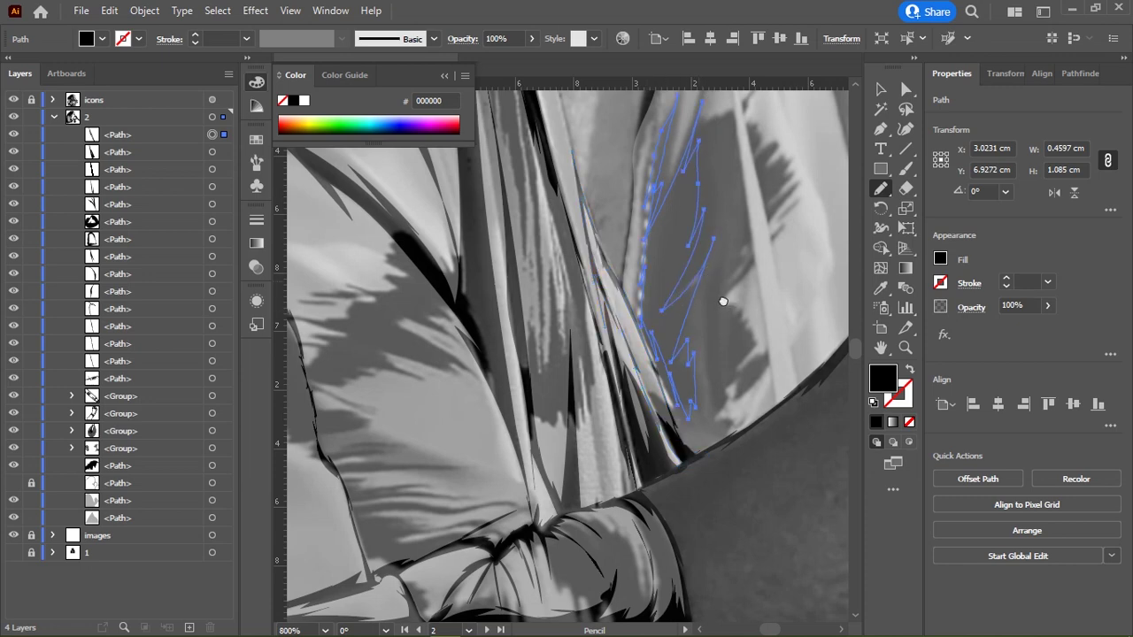
{"action": "left_click_drag", "start_coordinate": [751, 507], "coordinate": [767, 470]}
Step: Select the left and right feathery shadow shapes near the neck
{"action": "scroll", "coordinate": [766, 470], "scroll_direction": "down", "scroll_amount": 3}
{"action": "mouse_move", "coordinate": [586, 331]}
{"action": "left_mouse_down"}
{"action": "mouse_move", "coordinate": [599, 432]}
{"action": "mouse_move", "coordinate": [607, 392]}
{"action": "mouse_move", "coordinate": [646, 405]}
{"action": "left_mouse_up"}
{"action": "left_click", "coordinate": [526, 443], "text": "ctrl"}
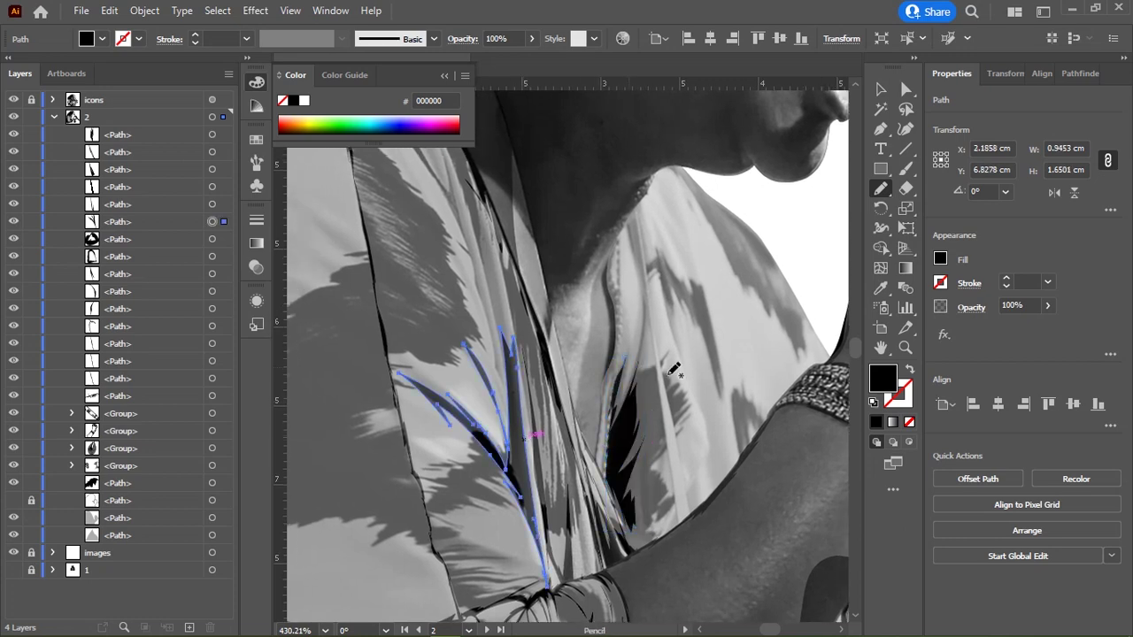
{"action": "left_click", "coordinate": [617, 460], "text": "ctrl"}
{"action": "left_click", "coordinate": [522, 465], "text": "ctrl"}
Step: Trace a black-filled fold stroke along the shoulder strap below the ear and earring
{"action": "scroll", "coordinate": [620, 425], "scroll_direction": "down", "scroll_amount": 1}
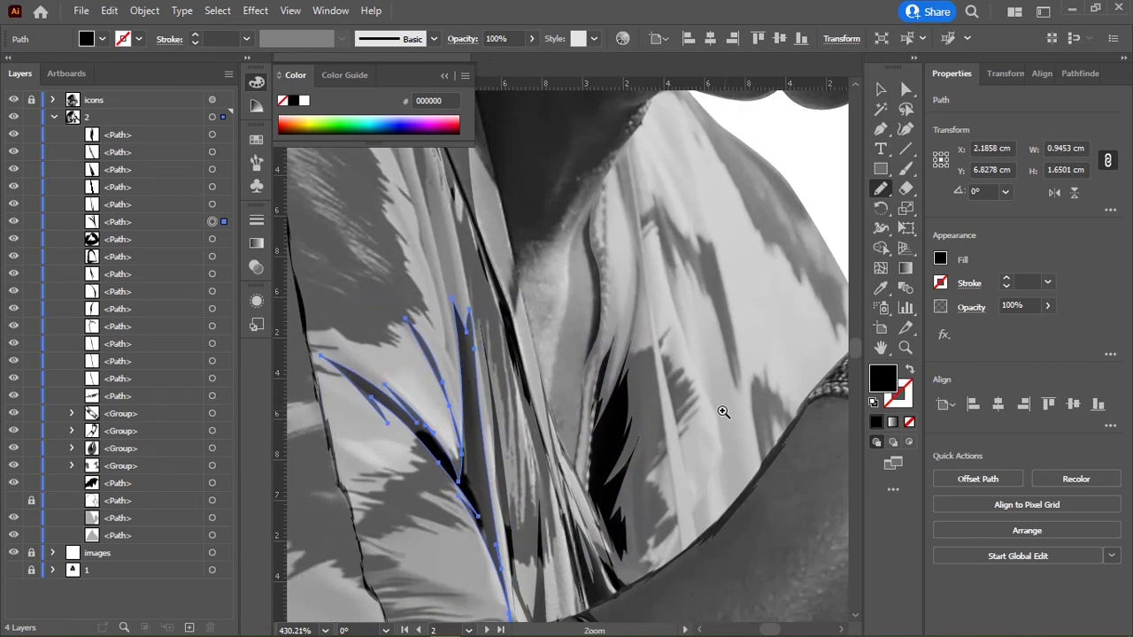
{"action": "mouse_move", "coordinate": [522, 345]}
{"action": "left_mouse_down"}
{"action": "mouse_move", "coordinate": [637, 426]}
{"action": "mouse_move", "coordinate": [615, 450]}
{"action": "mouse_move", "coordinate": [652, 480]}
{"action": "mouse_move", "coordinate": [631, 520]}
{"action": "mouse_move", "coordinate": [592, 354]}
{"action": "left_mouse_up"}
{"action": "scroll", "coordinate": [493, 269], "scroll_direction": "up", "scroll_amount": 3}
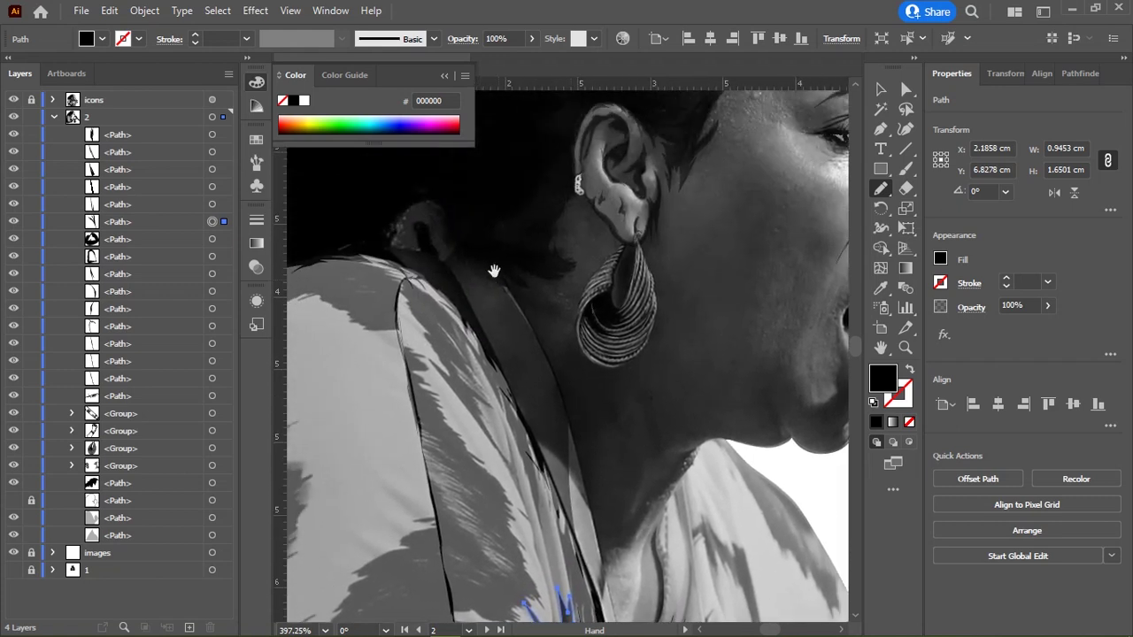
{"action": "left_click_drag", "start_coordinate": [493, 268], "coordinate": [525, 279]}
{"action": "scroll", "coordinate": [525, 278], "scroll_direction": "up", "scroll_amount": 1}
{"action": "mouse_move", "coordinate": [423, 251]}
{"action": "left_mouse_down"}
{"action": "mouse_move", "coordinate": [556, 456]}
{"action": "mouse_move", "coordinate": [462, 237]}
{"action": "mouse_move", "coordinate": [510, 276]}
{"action": "mouse_move", "coordinate": [579, 374]}
{"action": "mouse_move", "coordinate": [614, 451]}
{"action": "mouse_move", "coordinate": [620, 437]}
{"action": "mouse_move", "coordinate": [559, 309]}
{"action": "mouse_move", "coordinate": [508, 237]}
{"action": "left_mouse_up"}
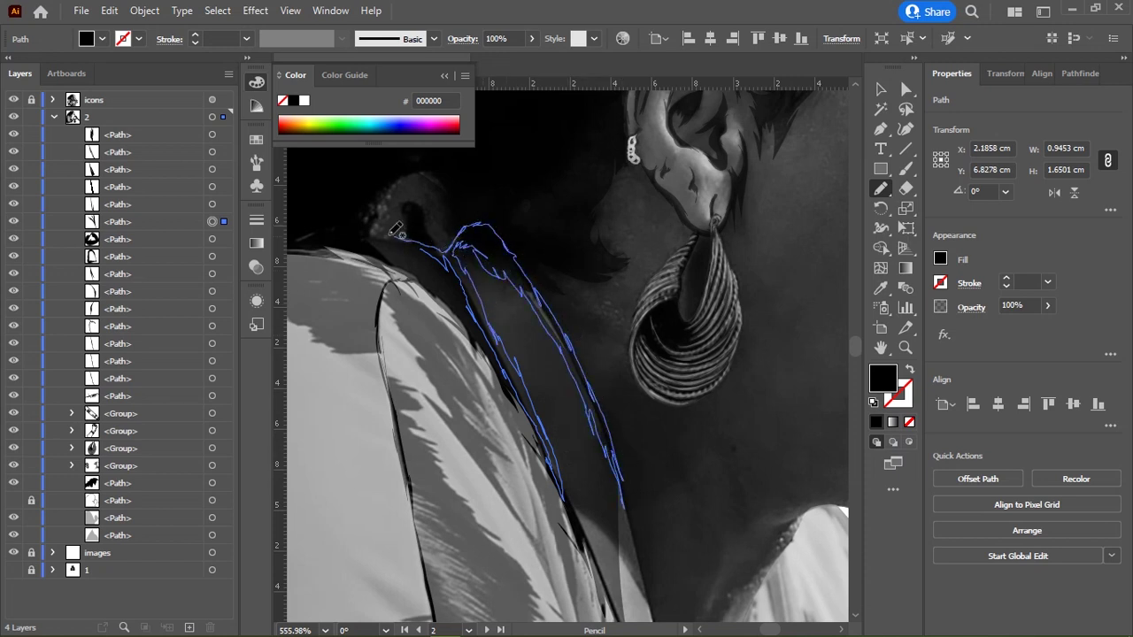
{"action": "mouse_move", "coordinate": [395, 229]}
{"action": "left_mouse_down"}
{"action": "mouse_move", "coordinate": [347, 243]}
{"action": "mouse_move", "coordinate": [425, 265]}
{"action": "left_mouse_up"}
{"action": "left_click", "coordinate": [876, 423]}
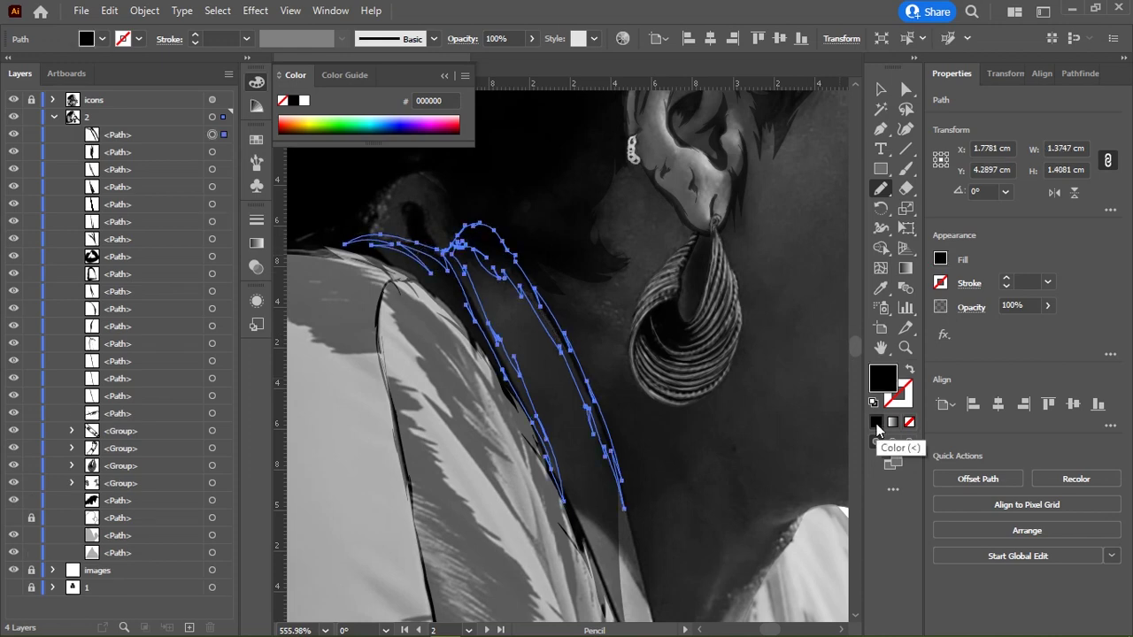
Step: Extend the strap stroke down the clothing edge and check the result
{"action": "mouse_move", "coordinate": [698, 576]}
{"action": "left_mouse_down"}
{"action": "mouse_move", "coordinate": [541, 355]}
{"action": "mouse_move", "coordinate": [516, 471]}
{"action": "mouse_move", "coordinate": [451, 191]}
{"action": "left_mouse_up"}
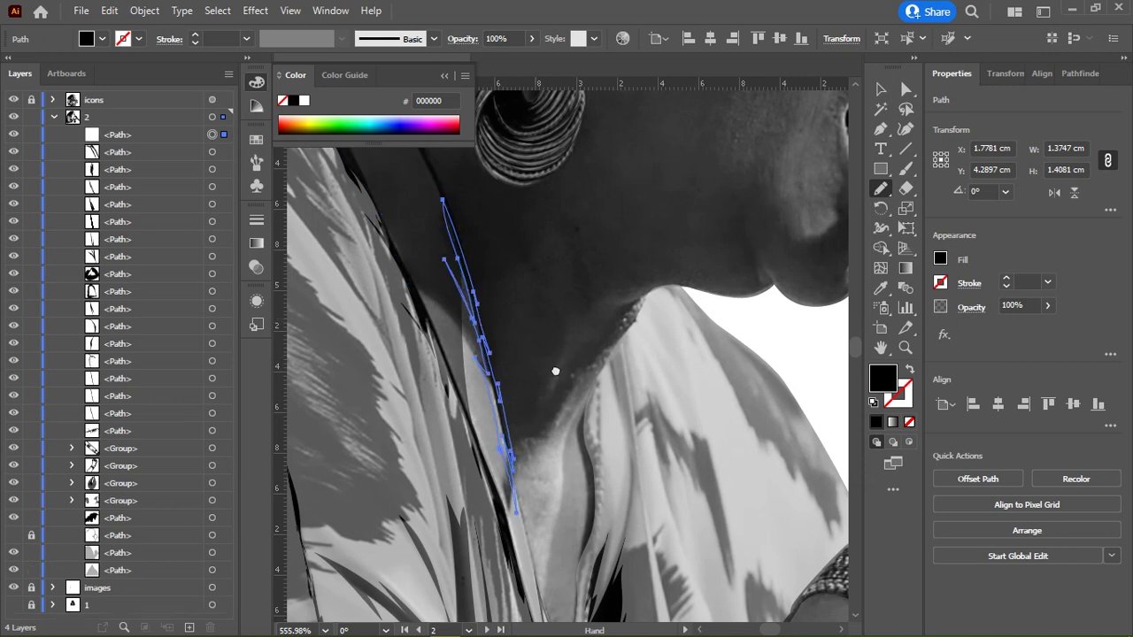
{"action": "mouse_move", "coordinate": [554, 372]}
{"action": "left_mouse_down"}
{"action": "mouse_move", "coordinate": [684, 549]}
{"action": "mouse_move", "coordinate": [524, 234]}
{"action": "left_mouse_up"}
{"action": "left_click_drag", "start_coordinate": [568, 611], "coordinate": [493, 421]}
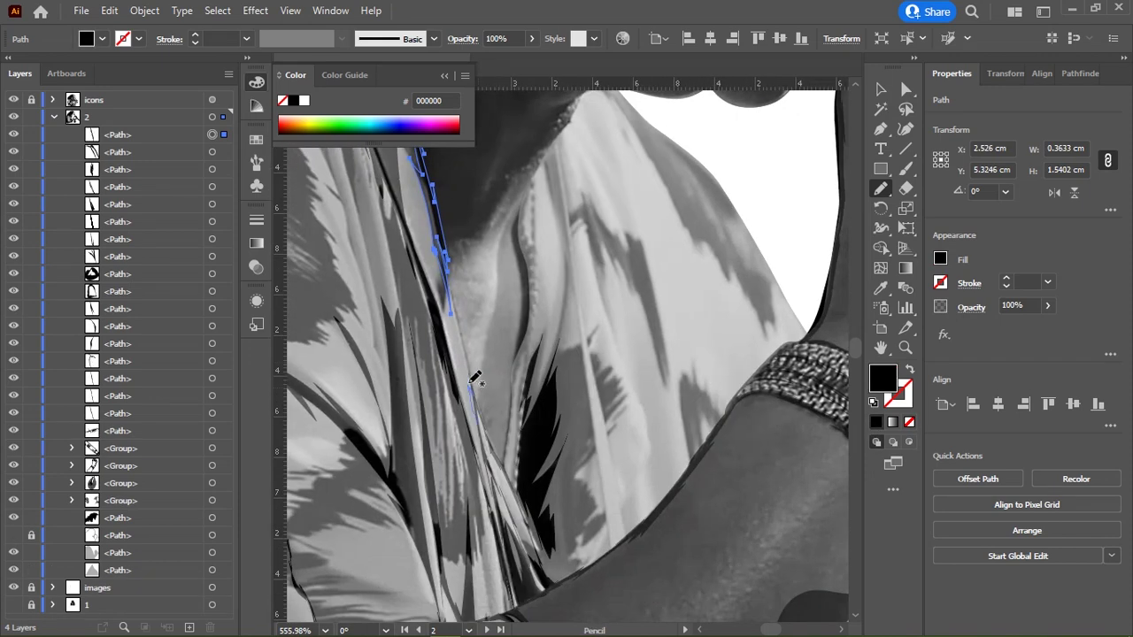
{"action": "left_click_drag", "start_coordinate": [474, 379], "coordinate": [441, 229]}
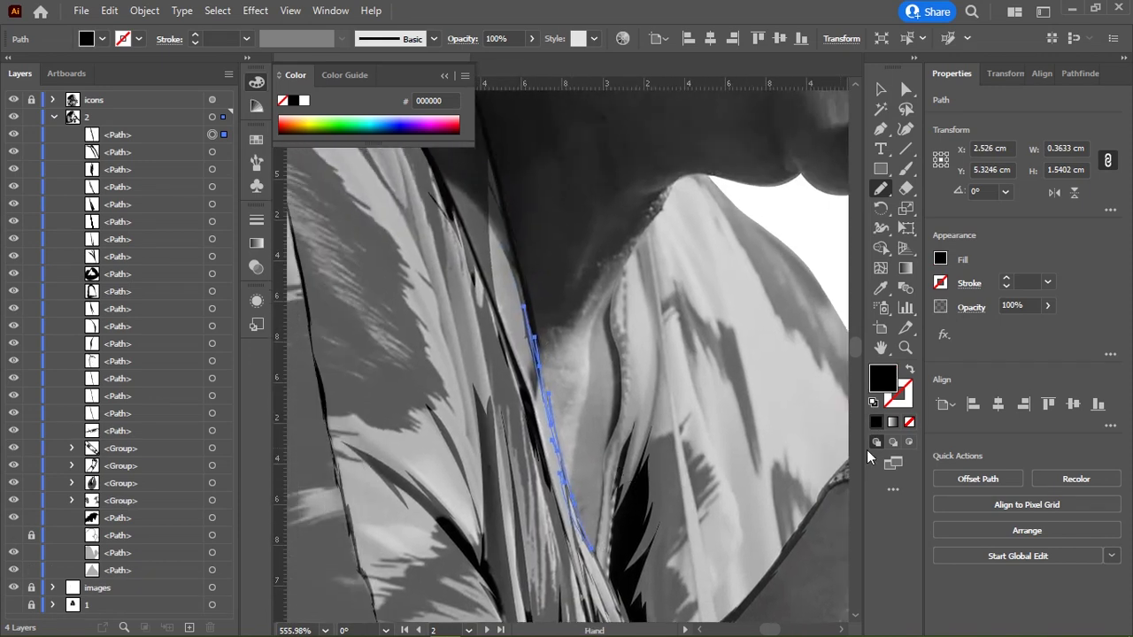
{"action": "mouse_move", "coordinate": [485, 422]}
{"action": "left_mouse_down"}
{"action": "mouse_move", "coordinate": [643, 350]}
{"action": "mouse_move", "coordinate": [665, 362]}
{"action": "left_mouse_up"}
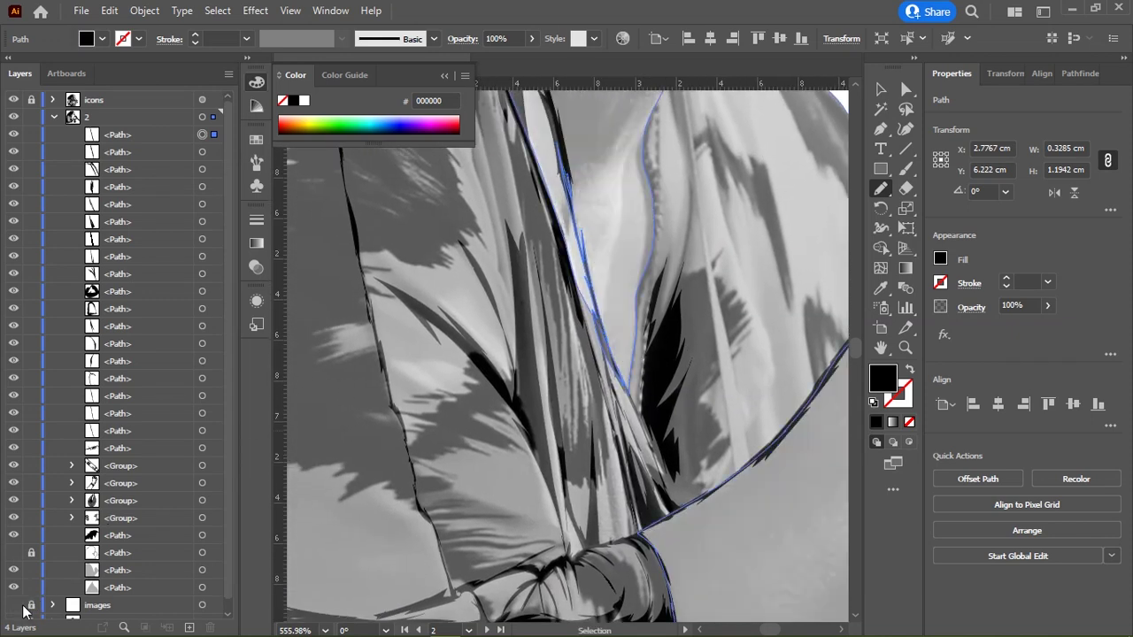
Step: Hide the grey reference photo layer and center the whole figure
{"action": "left_click", "coordinate": [16, 101]}
{"action": "scroll", "coordinate": [547, 409], "scroll_direction": "down", "scroll_amount": 3}
{"action": "scroll", "coordinate": [547, 409], "scroll_direction": "down", "scroll_amount": 2}
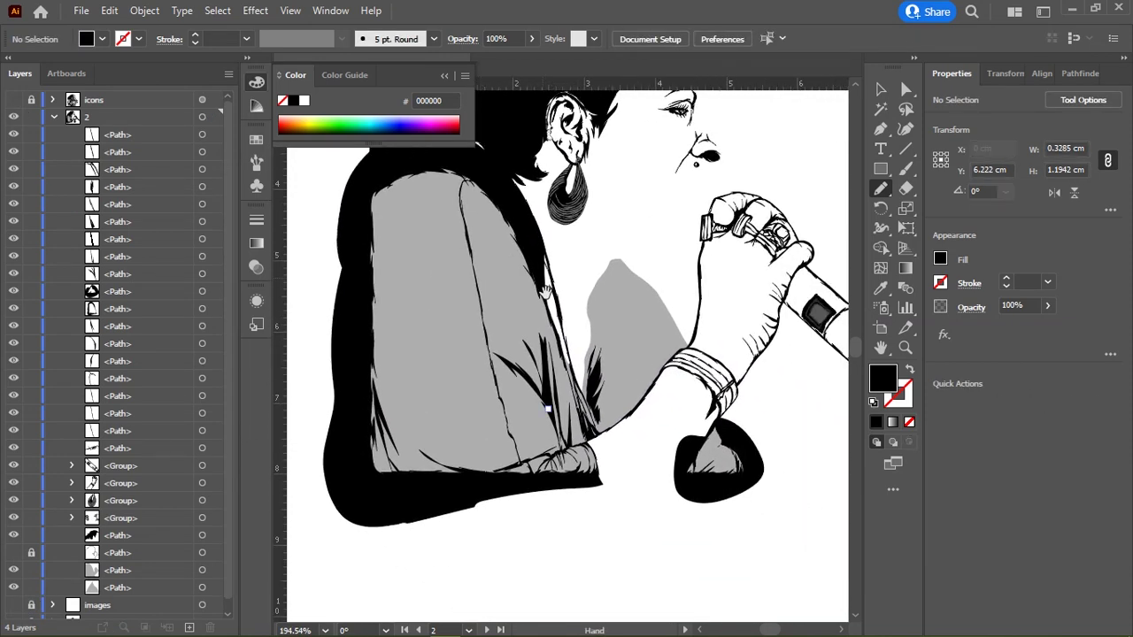
{"action": "scroll", "coordinate": [540, 408], "scroll_direction": "up", "scroll_amount": 3}
{"action": "scroll", "coordinate": [527, 405], "scroll_direction": "up", "scroll_amount": 3}
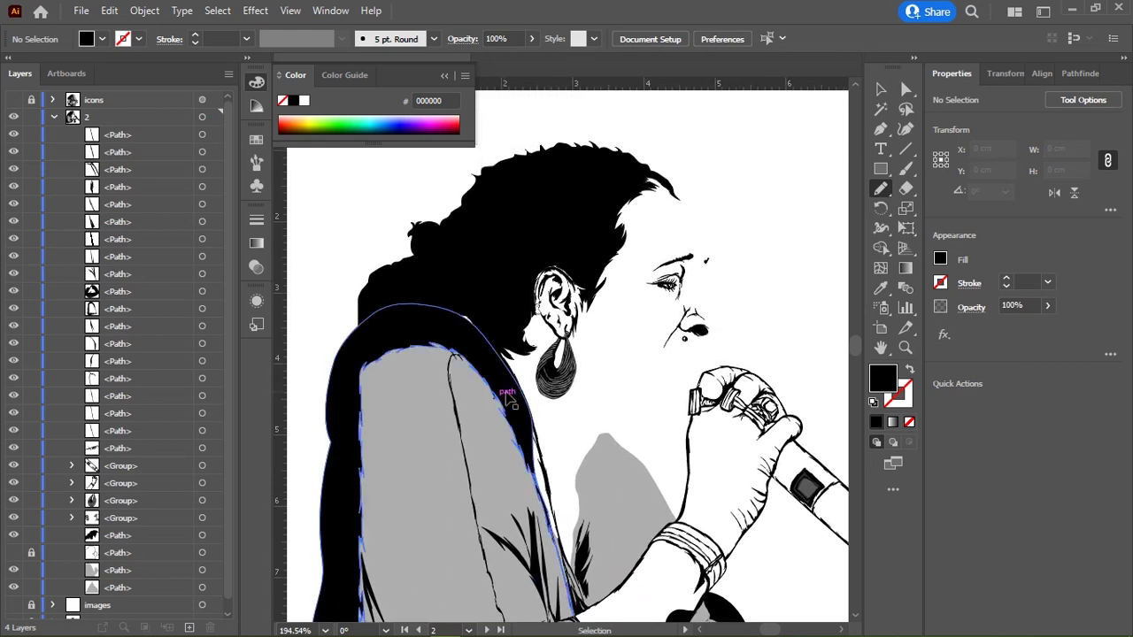
{"action": "scroll", "coordinate": [586, 400], "scroll_direction": "down", "scroll_amount": 1}
{"action": "scroll", "coordinate": [587, 400], "scroll_direction": "down", "scroll_amount": 2}
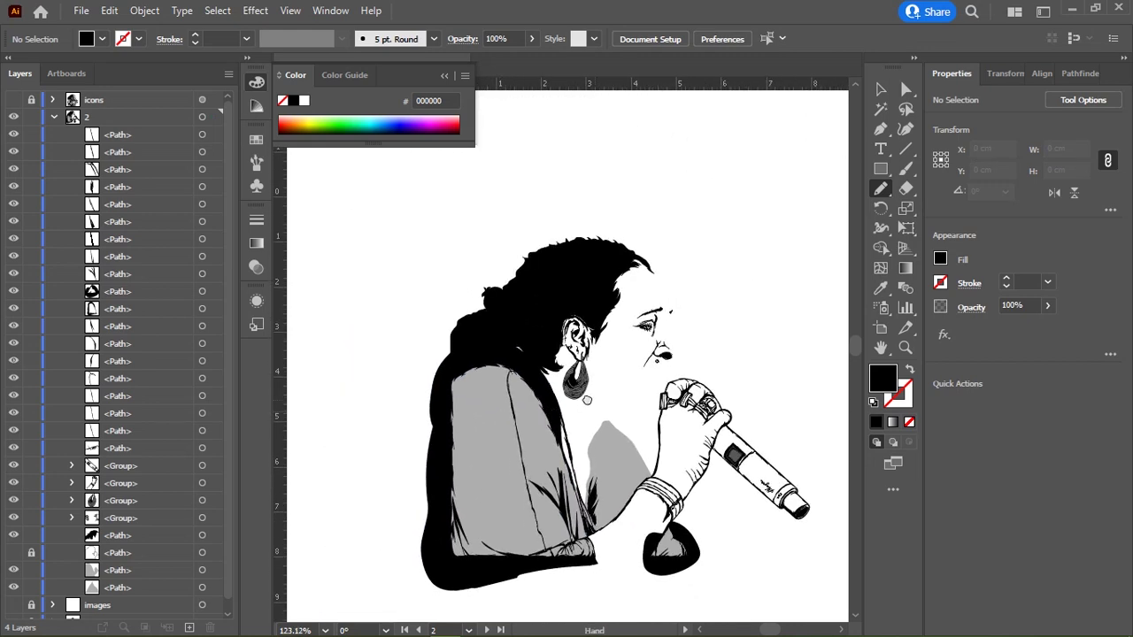
{"action": "left_click_drag", "start_coordinate": [587, 400], "coordinate": [554, 369]}
Step: Bring the grey clothing shape to front and clip the black shadow shape inside it (Ctrl+7)
{"action": "key", "text": "a"}
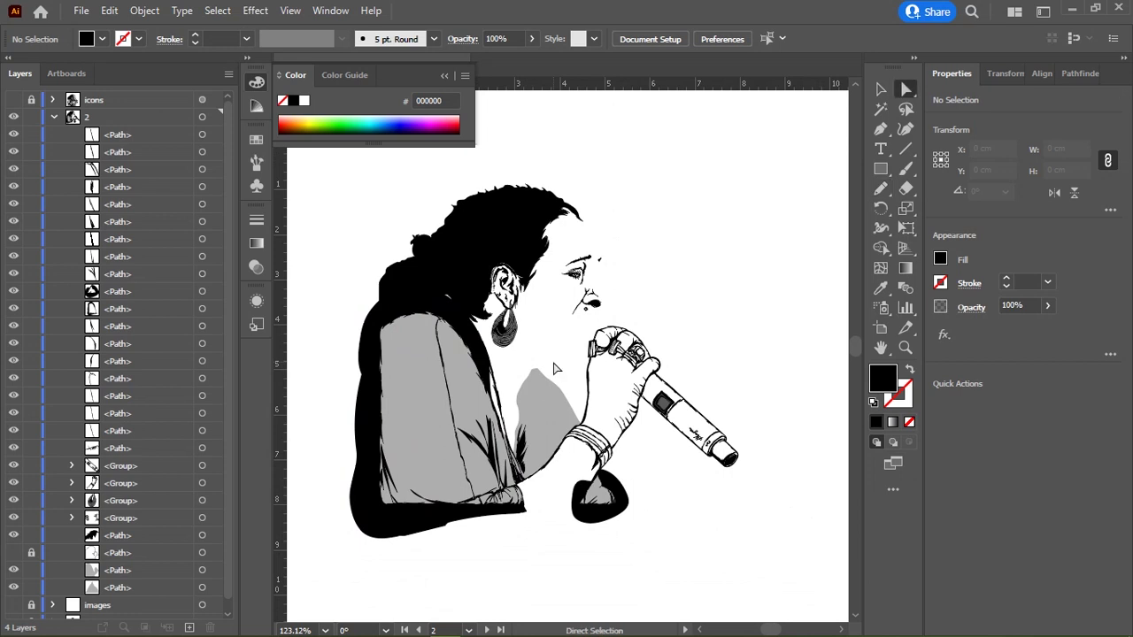
{"action": "key", "text": "v"}
{"action": "left_click", "coordinate": [422, 409]}
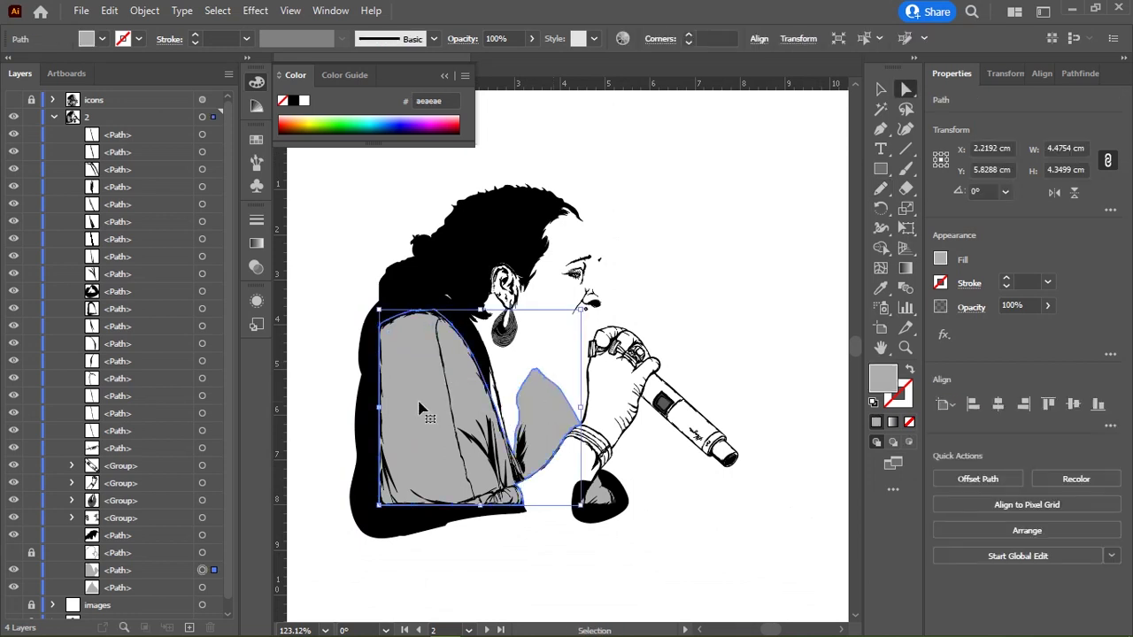
{"action": "key", "text": "ctrl+shift+bracketright"}
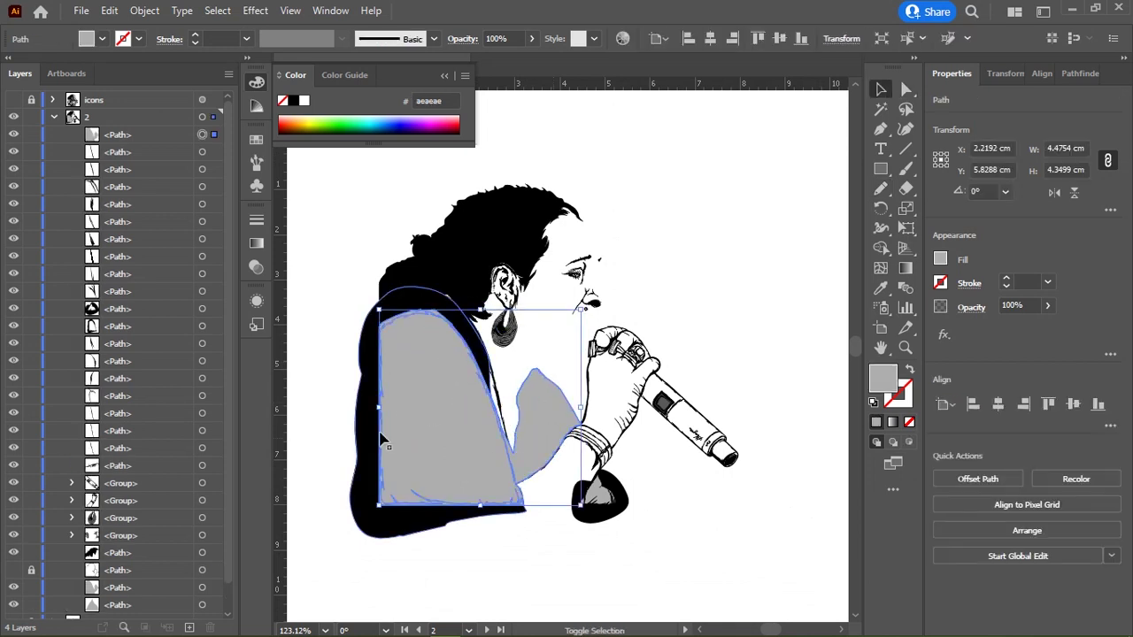
{"action": "left_click", "coordinate": [363, 445], "text": "shift"}
{"action": "key", "text": "ctrl+7"}
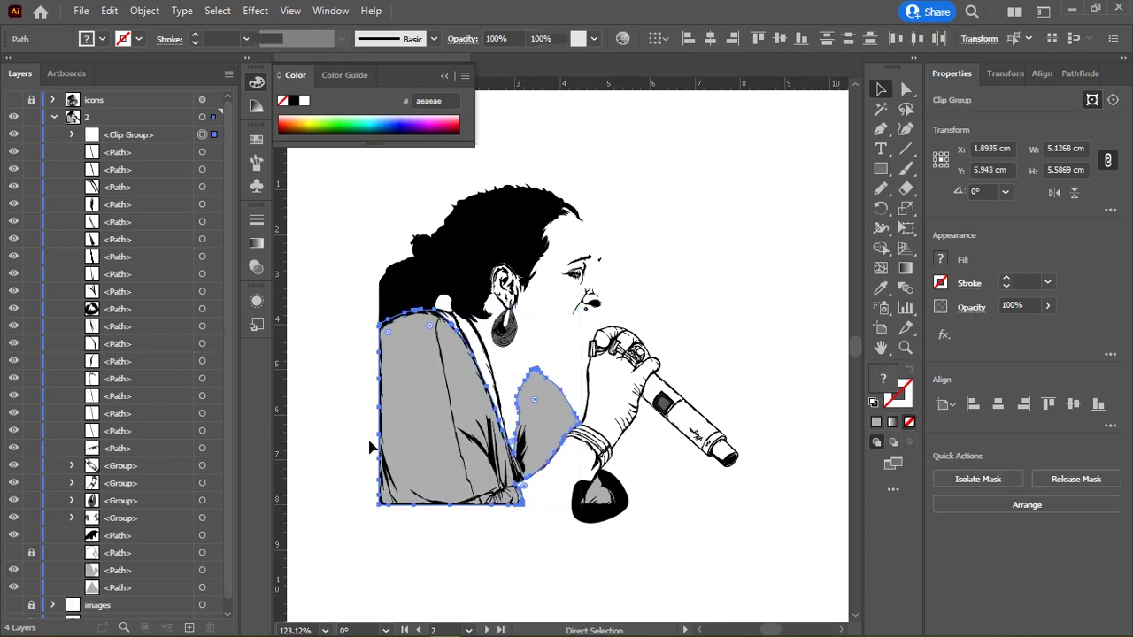
{"action": "left_click", "coordinate": [330, 473]}
{"action": "left_click", "coordinate": [519, 413]}
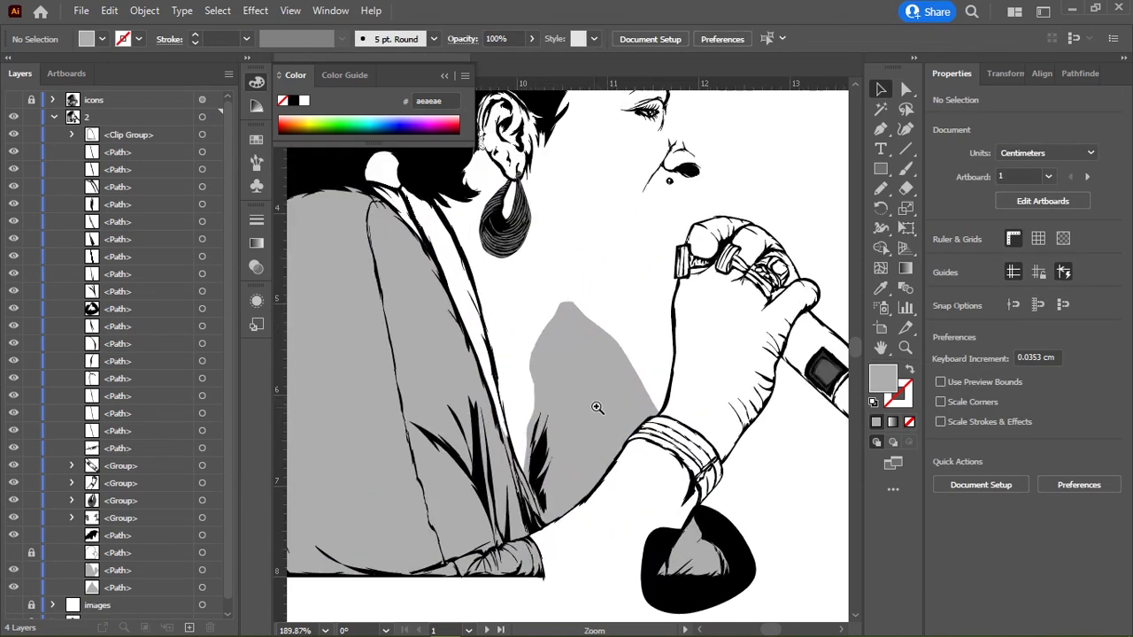
Step: Pencil-redraw the top of the shape behind the neck into jagged hair-like points, then reframe
{"action": "mouse_move", "coordinate": [523, 413]}
{"action": "left_mouse_down"}
{"action": "mouse_move", "coordinate": [498, 413]}
{"action": "mouse_move", "coordinate": [509, 414]}
{"action": "left_mouse_up"}
{"action": "left_click", "coordinate": [392, 354], "text": "ctrl"}
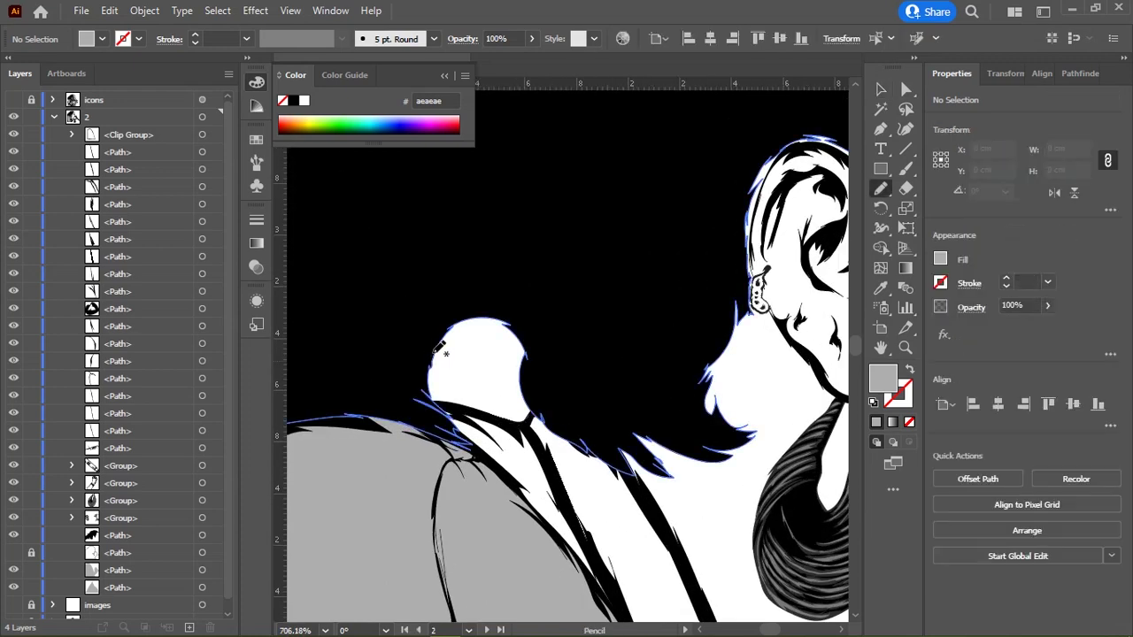
{"action": "key", "text": "n"}
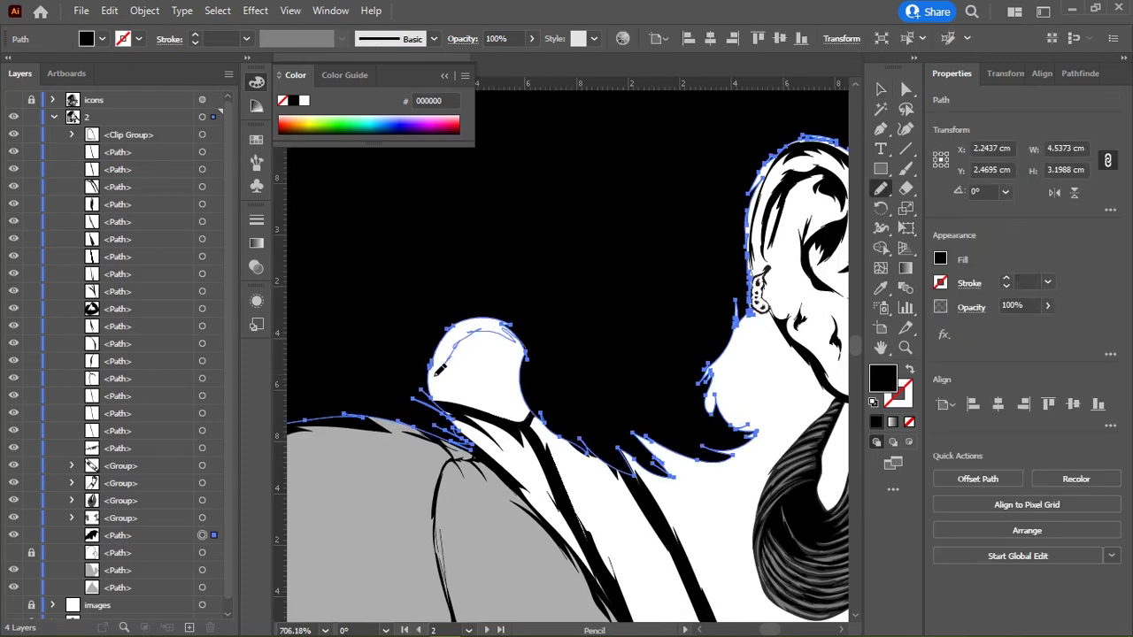
{"action": "left_click_drag", "start_coordinate": [434, 389], "coordinate": [522, 353]}
{"action": "scroll", "coordinate": [467, 381], "scroll_direction": "up", "scroll_amount": 3}
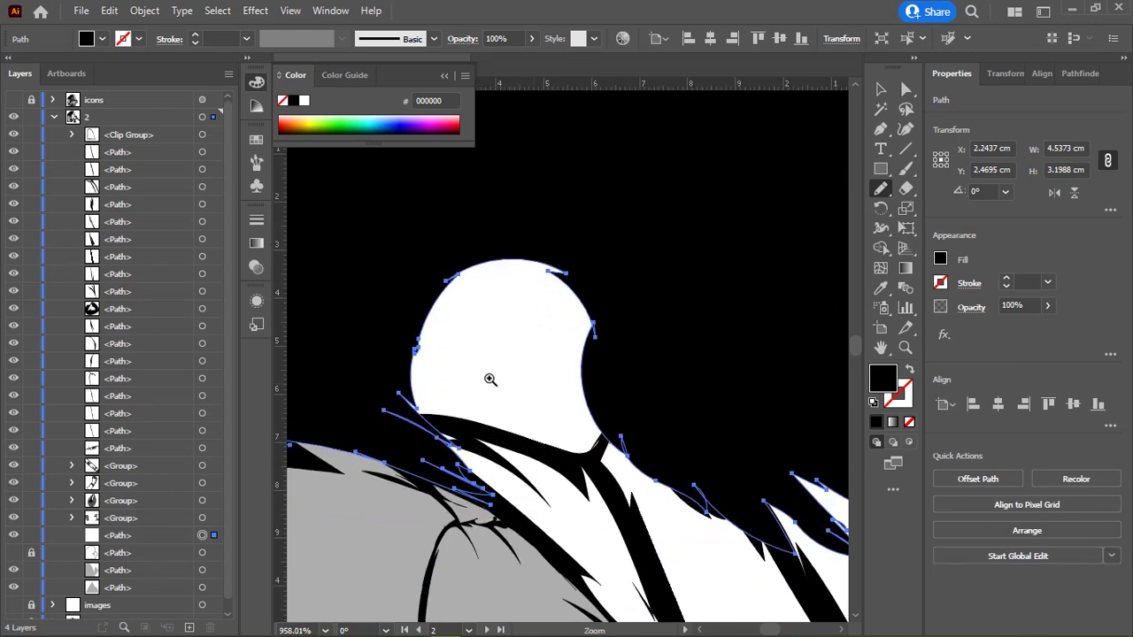
{"action": "left_click_drag", "start_coordinate": [419, 386], "coordinate": [588, 314]}
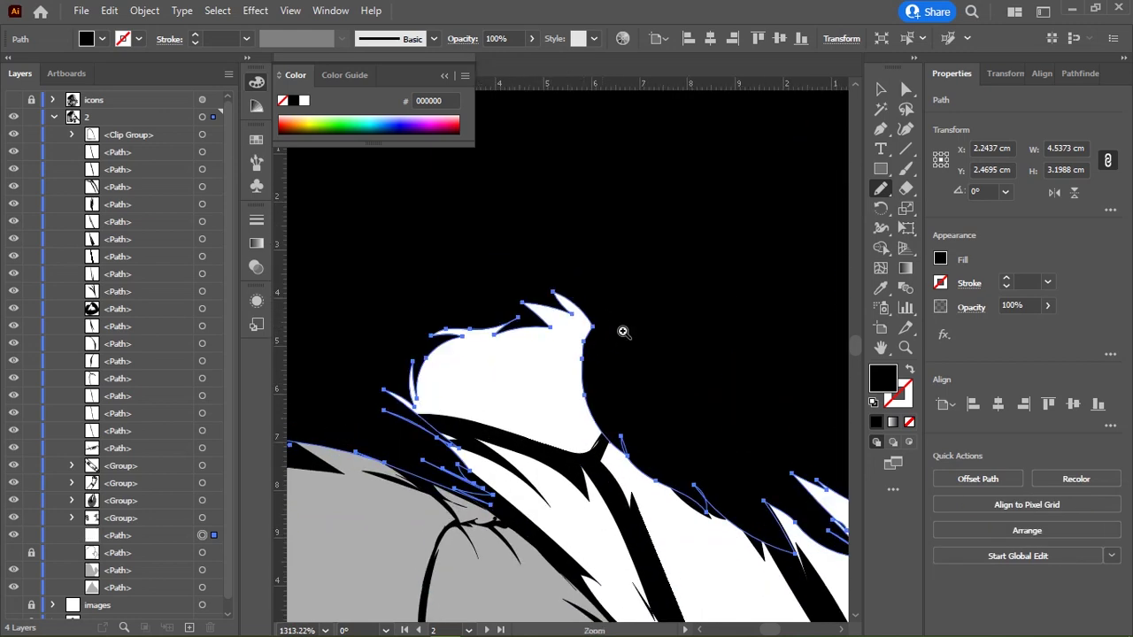
{"action": "scroll", "coordinate": [610, 327], "scroll_direction": "down", "scroll_amount": 5}
{"action": "scroll", "coordinate": [495, 319], "scroll_direction": "down", "scroll_amount": 2}
{"action": "scroll", "coordinate": [490, 265], "scroll_direction": "down", "scroll_amount": 2}
{"action": "left_click_drag", "start_coordinate": [491, 257], "coordinate": [582, 429]}
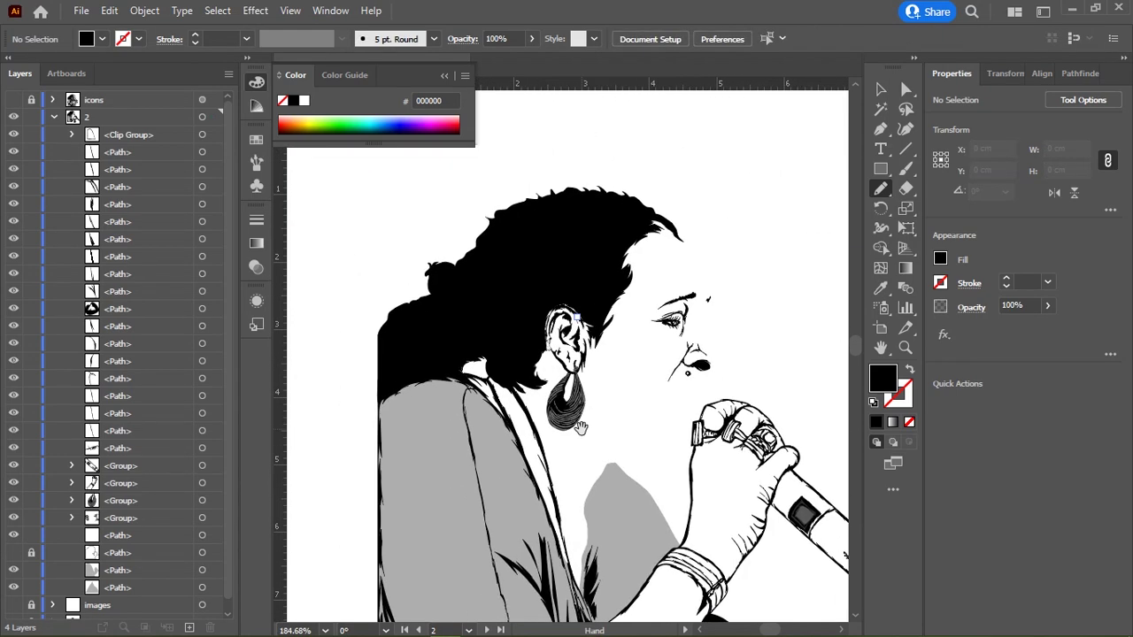
Step: Select the grey clothing shape and pencil-redraw its edge beside the white gap
{"action": "left_click_drag", "start_coordinate": [549, 466], "coordinate": [485, 374]}
{"action": "scroll", "coordinate": [517, 438], "scroll_direction": "up", "scroll_amount": 1}
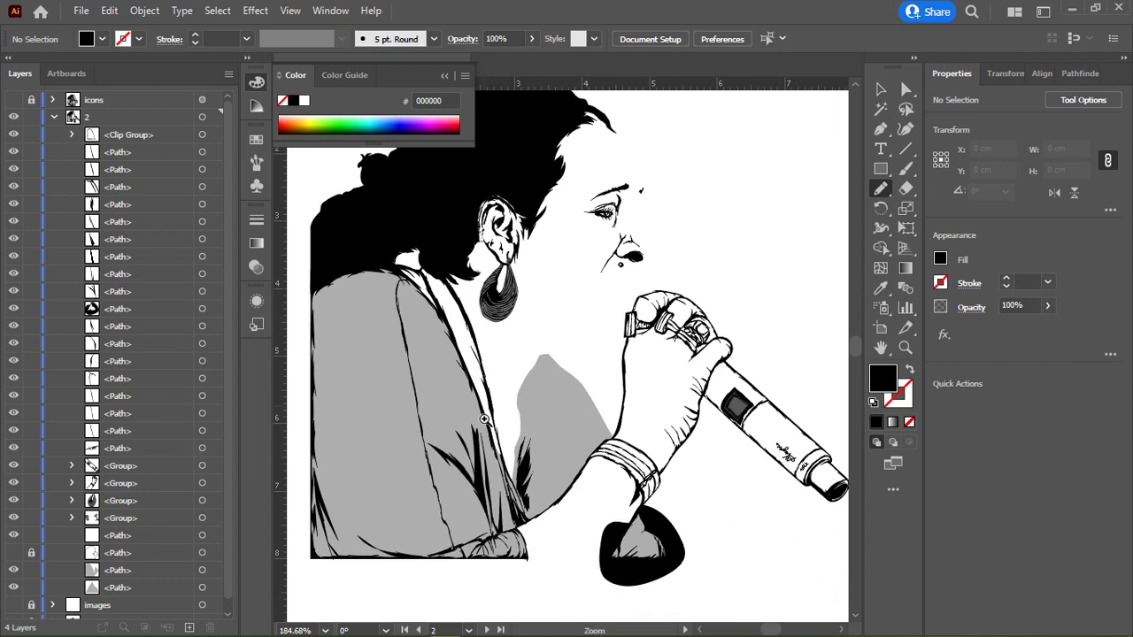
{"action": "scroll", "coordinate": [509, 435], "scroll_direction": "up", "scroll_amount": 2}
{"action": "scroll", "coordinate": [514, 443], "scroll_direction": "up", "scroll_amount": 2}
{"action": "scroll", "coordinate": [516, 446], "scroll_direction": "up", "scroll_amount": 2}
{"action": "mouse_move", "coordinate": [502, 337]}
{"action": "left_mouse_down"}
{"action": "mouse_move", "coordinate": [536, 404]}
{"action": "mouse_move", "coordinate": [561, 357]}
{"action": "mouse_move", "coordinate": [505, 414]}
{"action": "left_mouse_up"}
{"action": "key", "text": "a"}
{"action": "left_click", "coordinate": [505, 414]}
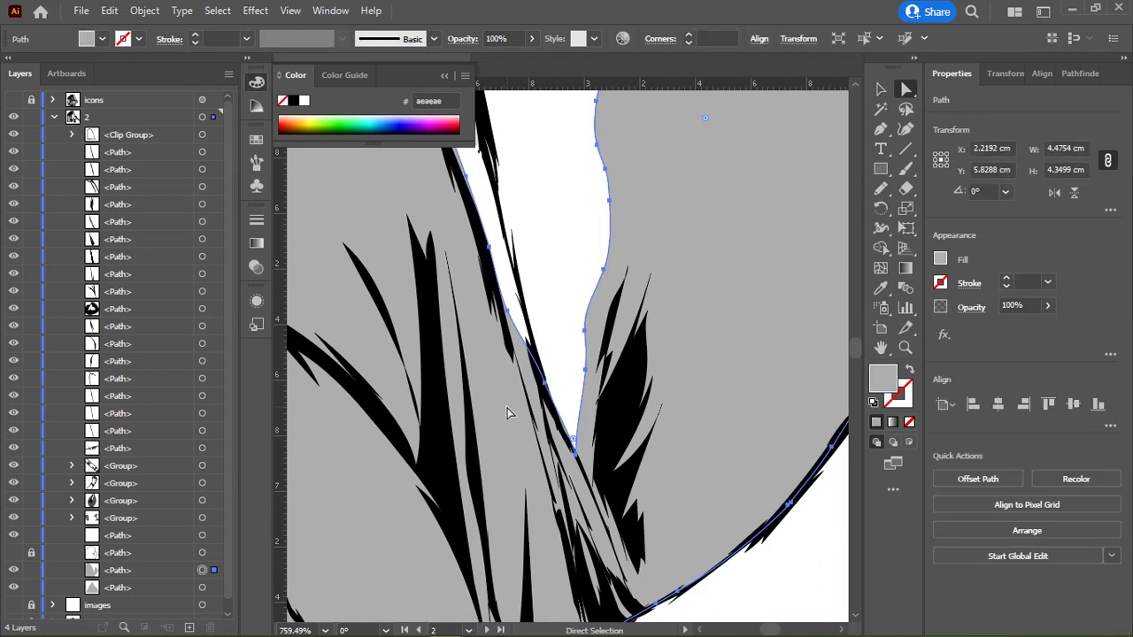
{"action": "key", "text": "n"}
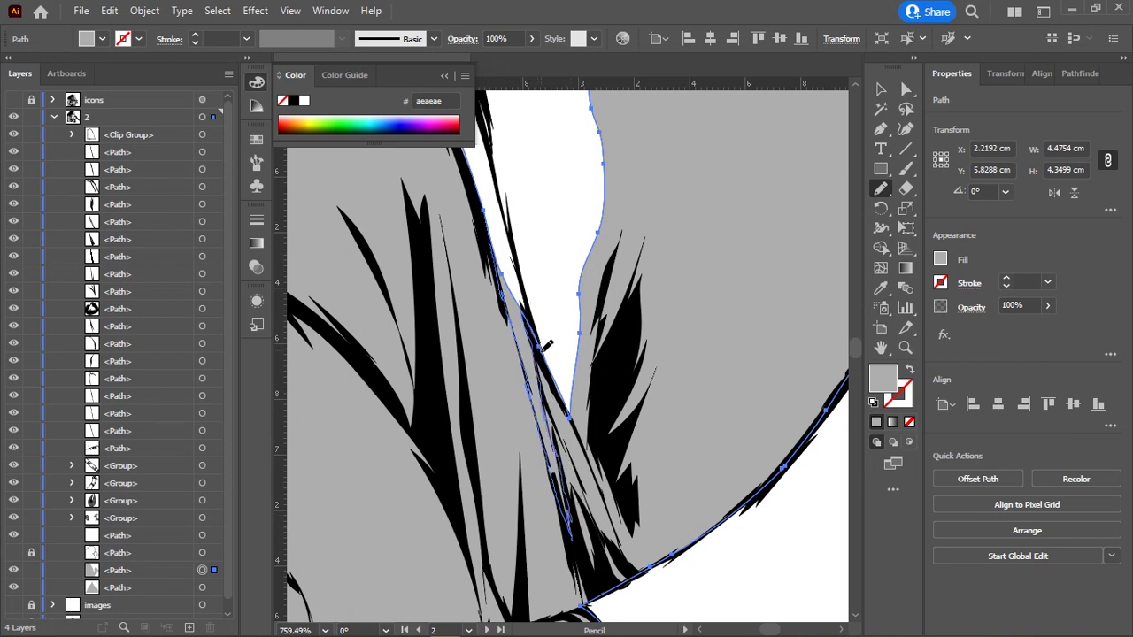
{"action": "left_click_drag", "start_coordinate": [547, 345], "coordinate": [548, 314]}
Step: Refine the gray shading edge along the white gap up close, then zoom back out
{"action": "left_click", "coordinate": [580, 357], "text": "ctrl"}
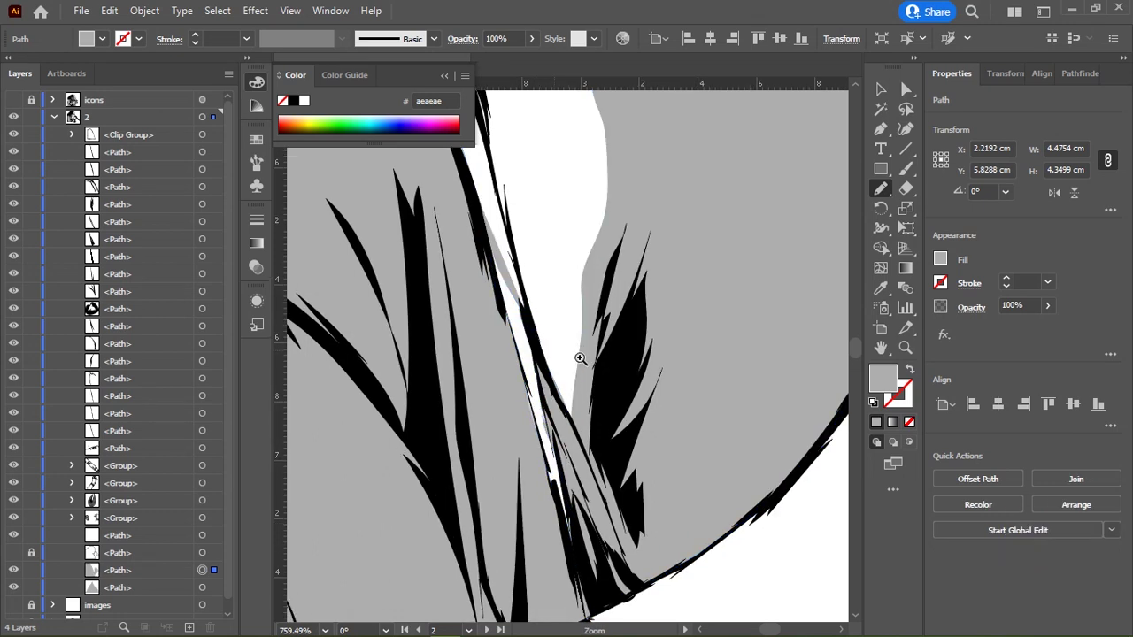
{"action": "scroll", "coordinate": [579, 358], "scroll_direction": "up", "scroll_amount": 3}
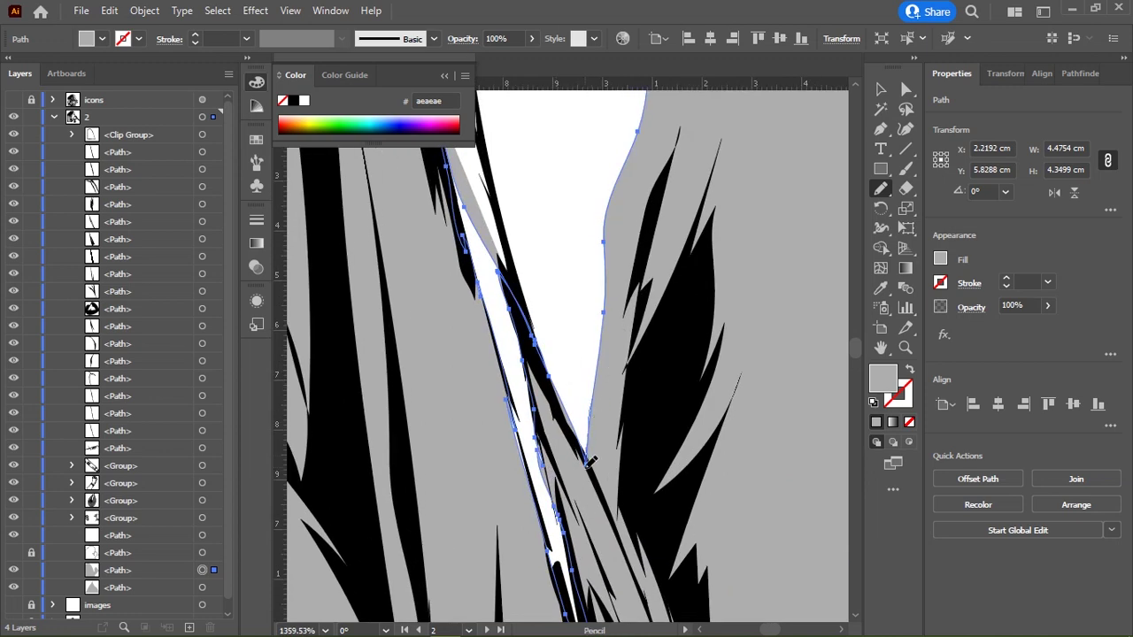
{"action": "left_click_drag", "start_coordinate": [546, 352], "coordinate": [538, 329]}
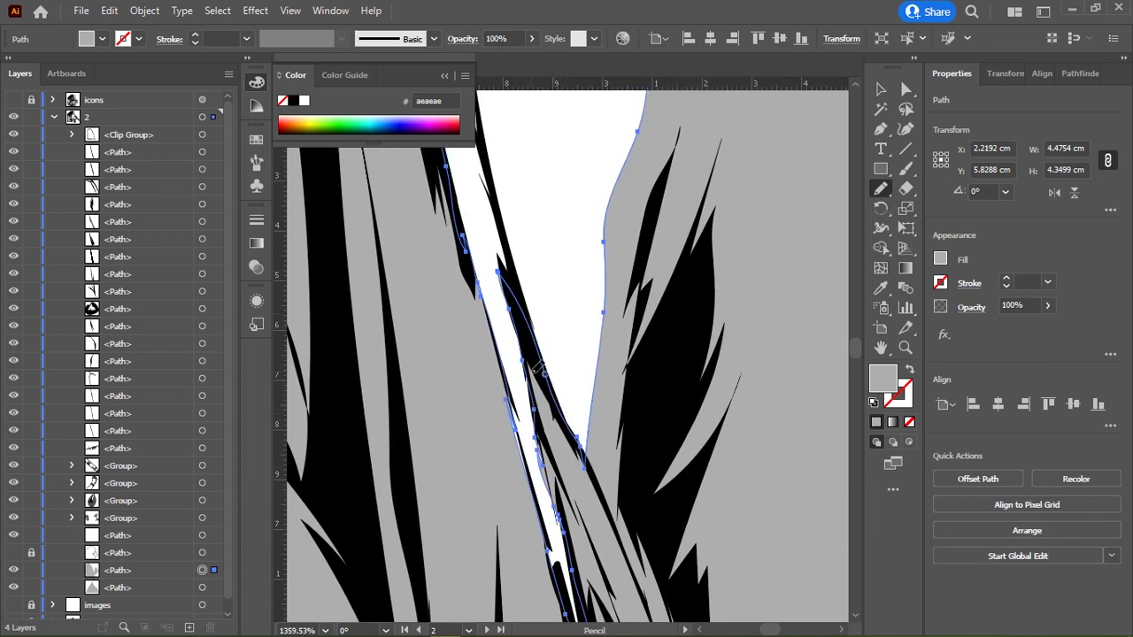
{"action": "scroll", "coordinate": [546, 342], "scroll_direction": "up", "scroll_amount": 2}
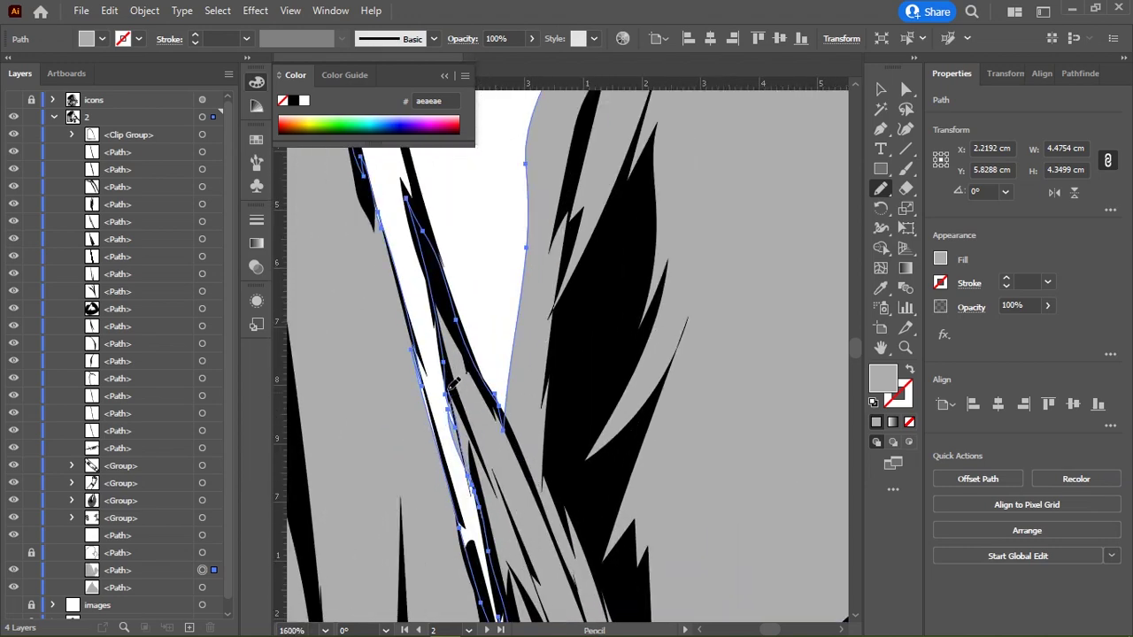
{"action": "scroll", "coordinate": [464, 332], "scroll_direction": "down", "scroll_amount": 2}
{"action": "scroll", "coordinate": [487, 301], "scroll_direction": "down", "scroll_amount": 2}
{"action": "scroll", "coordinate": [515, 269], "scroll_direction": "down", "scroll_amount": 2}
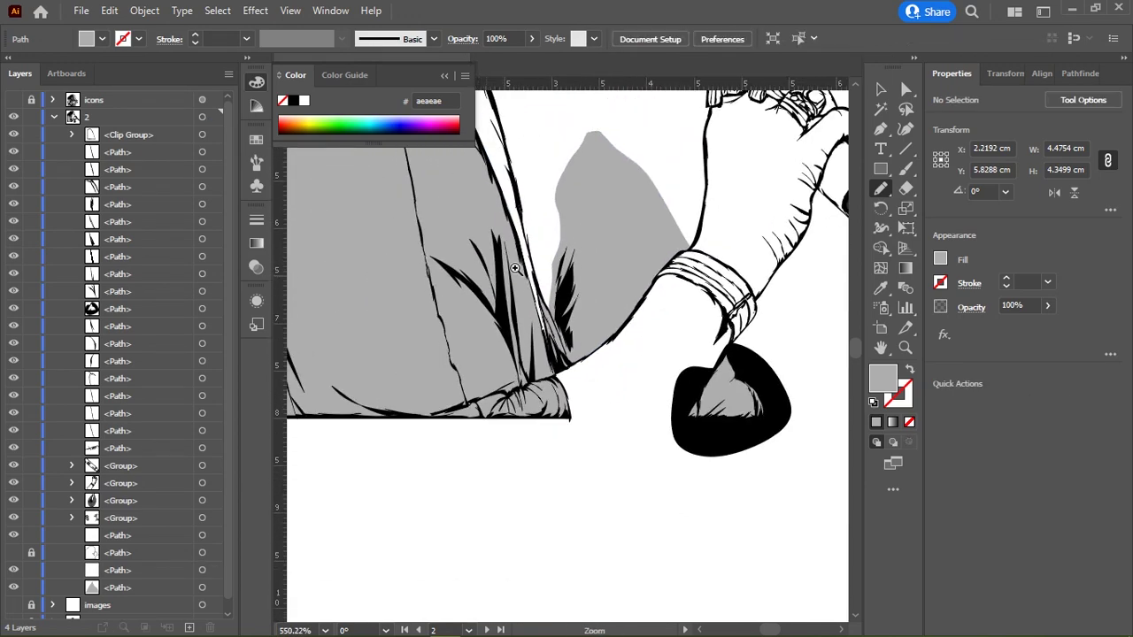
{"action": "scroll", "coordinate": [515, 269], "scroll_direction": "down", "scroll_amount": 3}
Step: Pan over the sleeve and hand, then select and deselect the sleeve's thin fold line
{"action": "left_click_drag", "start_coordinate": [515, 268], "coordinate": [575, 288]}
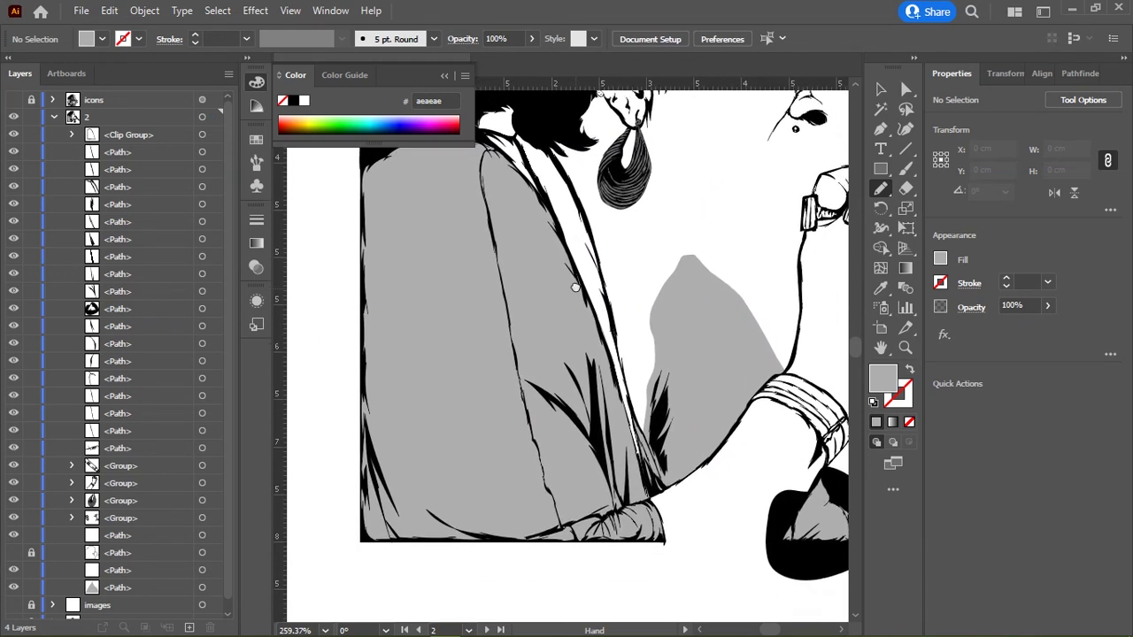
{"action": "mouse_move", "coordinate": [640, 337]}
{"action": "left_mouse_down"}
{"action": "mouse_move", "coordinate": [582, 283]}
{"action": "mouse_move", "coordinate": [551, 339]}
{"action": "left_mouse_up"}
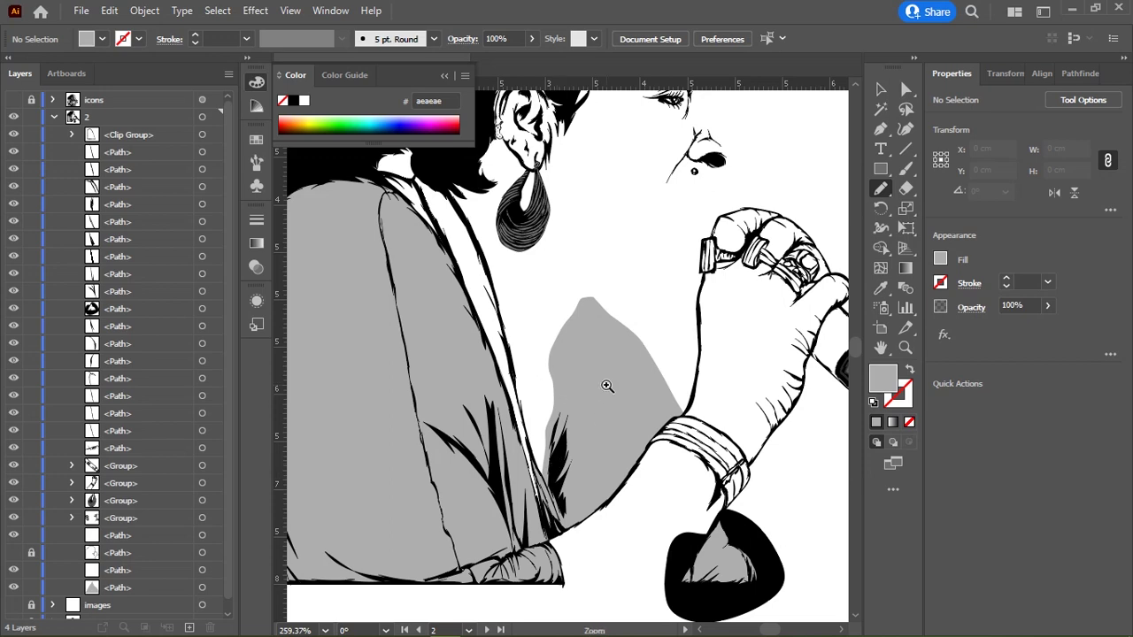
{"action": "key", "text": "v"}
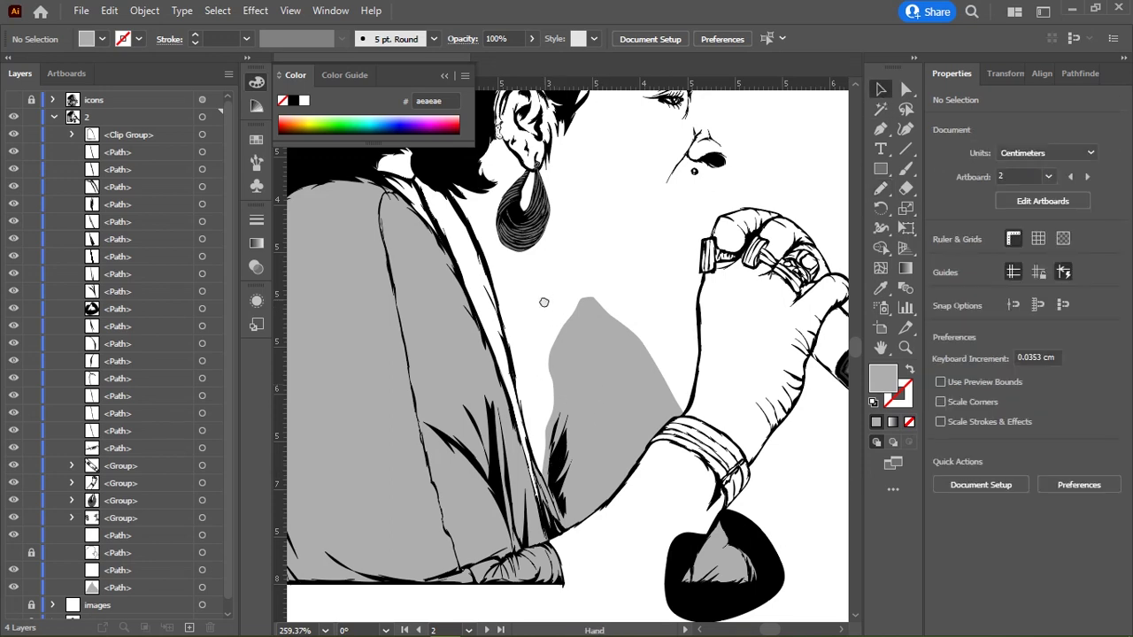
{"action": "left_click_drag", "start_coordinate": [543, 298], "coordinate": [697, 286]}
{"action": "left_click_drag", "start_coordinate": [646, 388], "coordinate": [712, 308]}
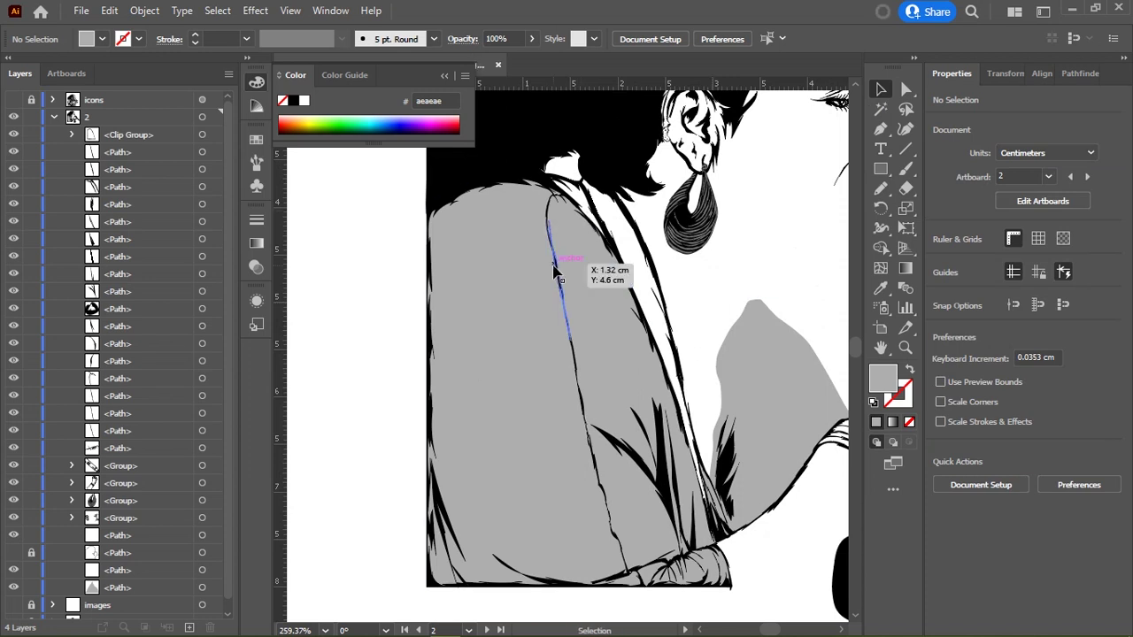
{"action": "left_click", "coordinate": [558, 266]}
{"action": "left_click", "coordinate": [633, 370]}
{"action": "left_click", "coordinate": [736, 304]}
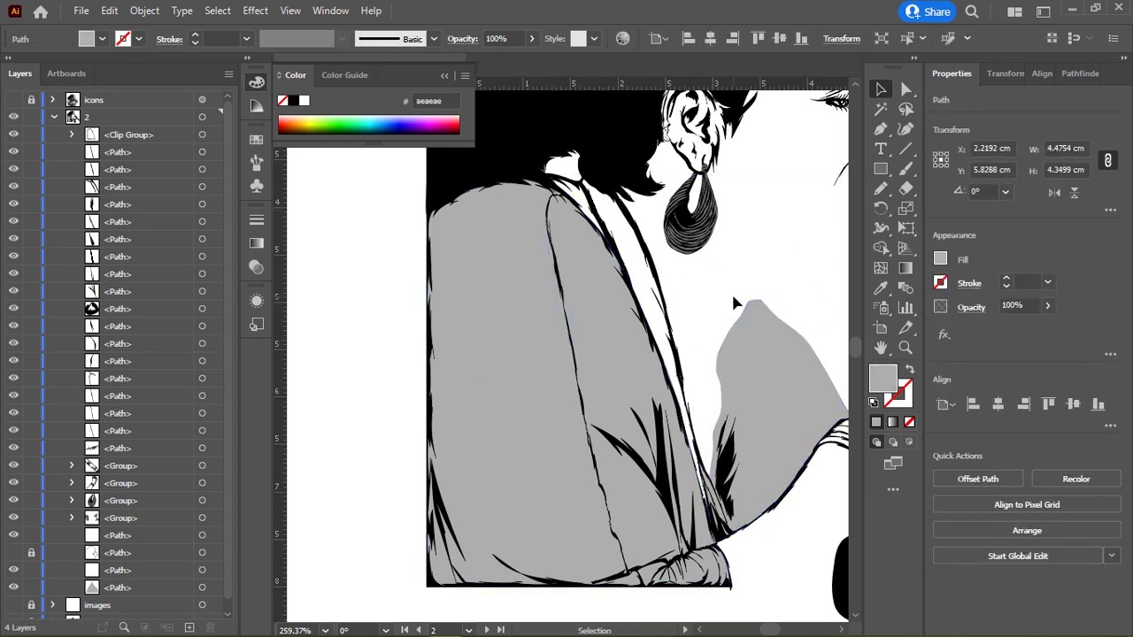
Step: Return the view to the gray shading patch and zoom in on it
{"action": "left_click_drag", "start_coordinate": [679, 281], "coordinate": [627, 326]}
{"action": "scroll", "coordinate": [627, 326], "scroll_direction": "up", "scroll_amount": 5}
{"action": "scroll", "coordinate": [605, 313], "scroll_direction": "down", "scroll_amount": 5}
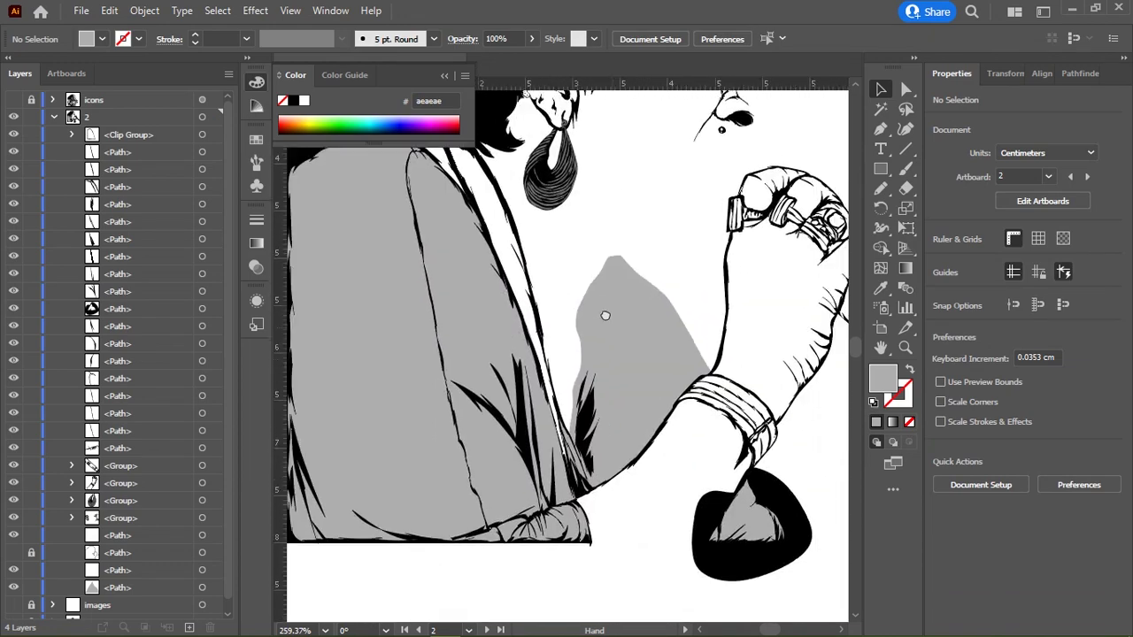
{"action": "left_click", "coordinate": [522, 403], "text": "ctrl"}
{"action": "scroll", "coordinate": [531, 372], "scroll_direction": "up", "scroll_amount": 3}
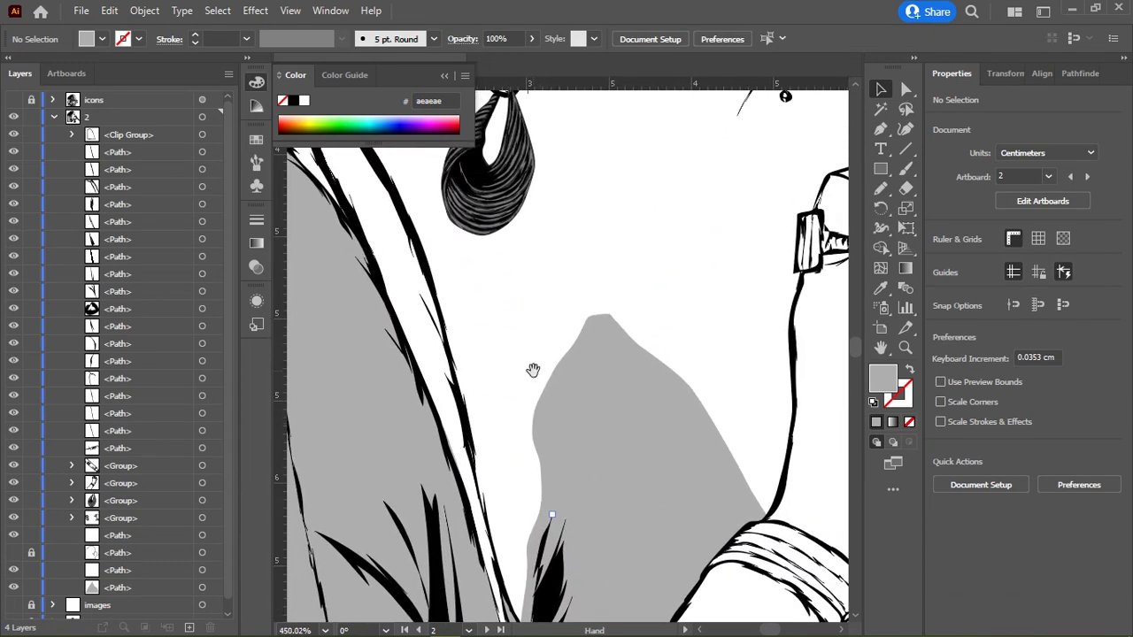
Step: Show the greyscale reference photo and pencil a fold line along the sleeve edge
{"action": "left_click", "coordinate": [13, 99]}
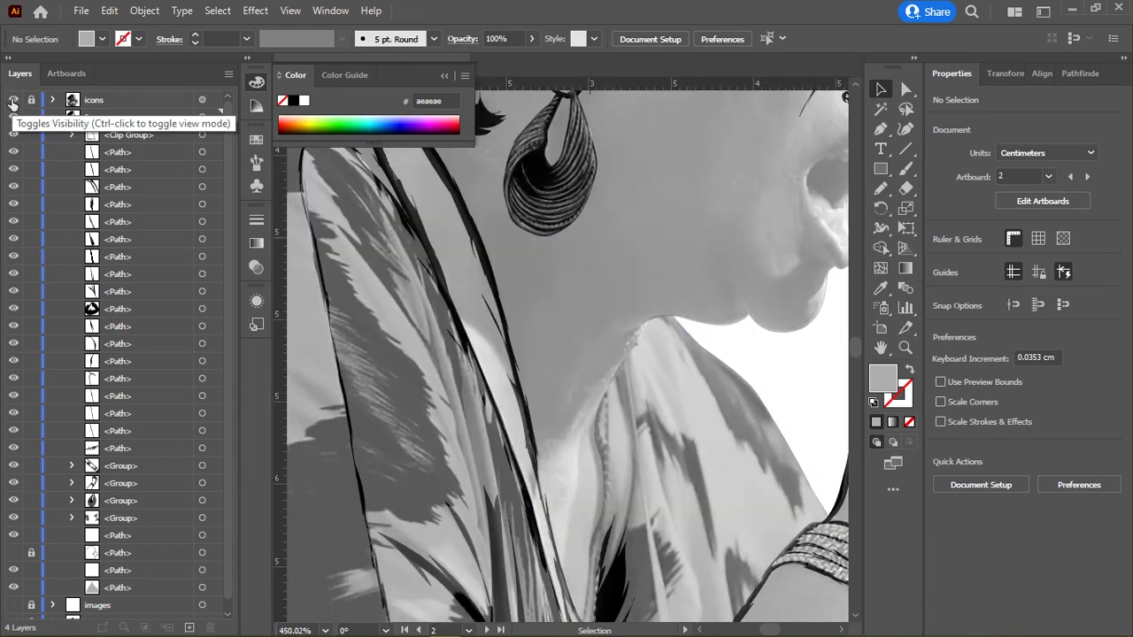
{"action": "scroll", "coordinate": [521, 259], "scroll_direction": "down", "scroll_amount": 3}
{"action": "scroll", "coordinate": [521, 259], "scroll_direction": "up", "scroll_amount": 3}
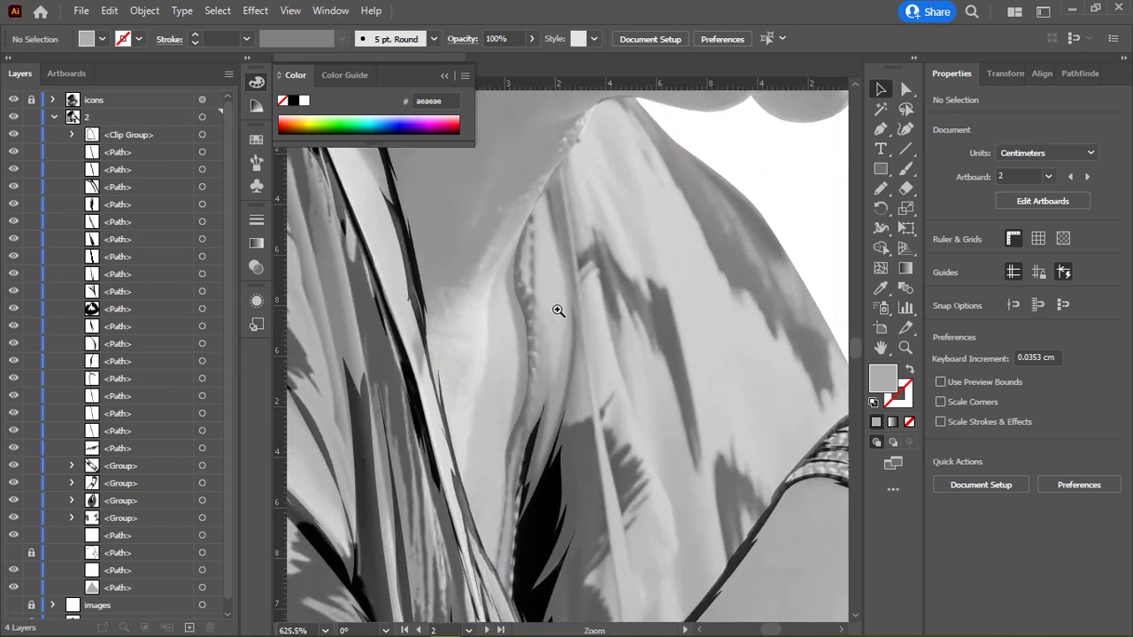
{"action": "key", "text": "n"}
{"action": "left_click_drag", "start_coordinate": [525, 234], "coordinate": [537, 232]}
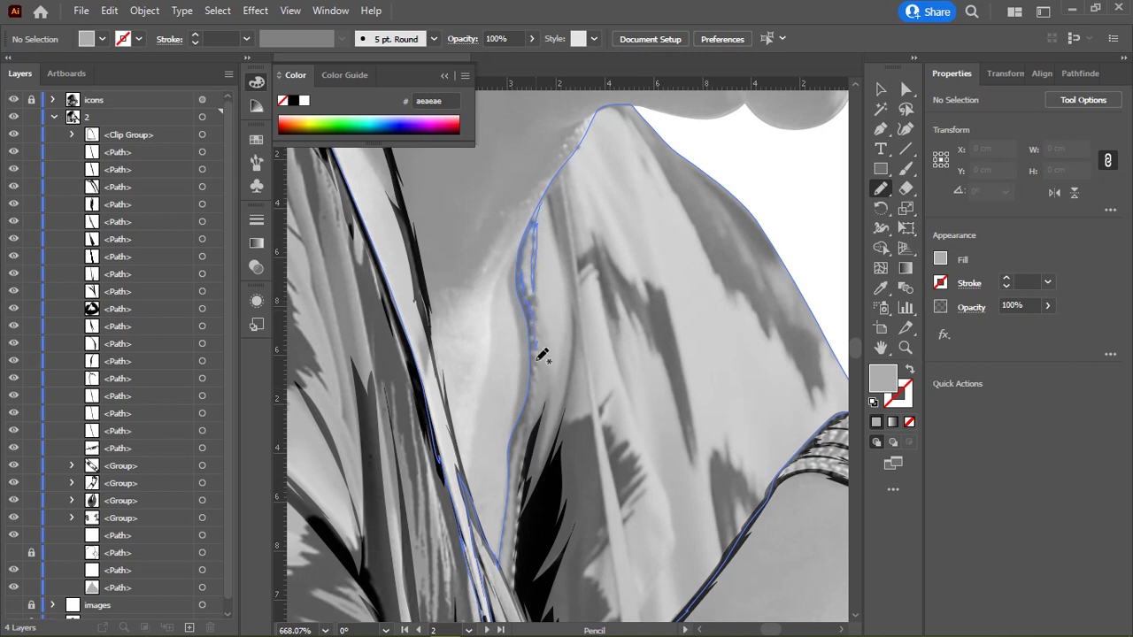
{"action": "mouse_move", "coordinate": [537, 360]}
{"action": "left_mouse_down"}
{"action": "mouse_move", "coordinate": [516, 586]}
{"action": "mouse_move", "coordinate": [489, 489]}
{"action": "mouse_move", "coordinate": [485, 389]}
{"action": "left_mouse_up"}
{"action": "scroll", "coordinate": [531, 399], "scroll_direction": "up", "scroll_amount": 3}
{"action": "scroll", "coordinate": [531, 398], "scroll_direction": "down", "scroll_amount": 3}
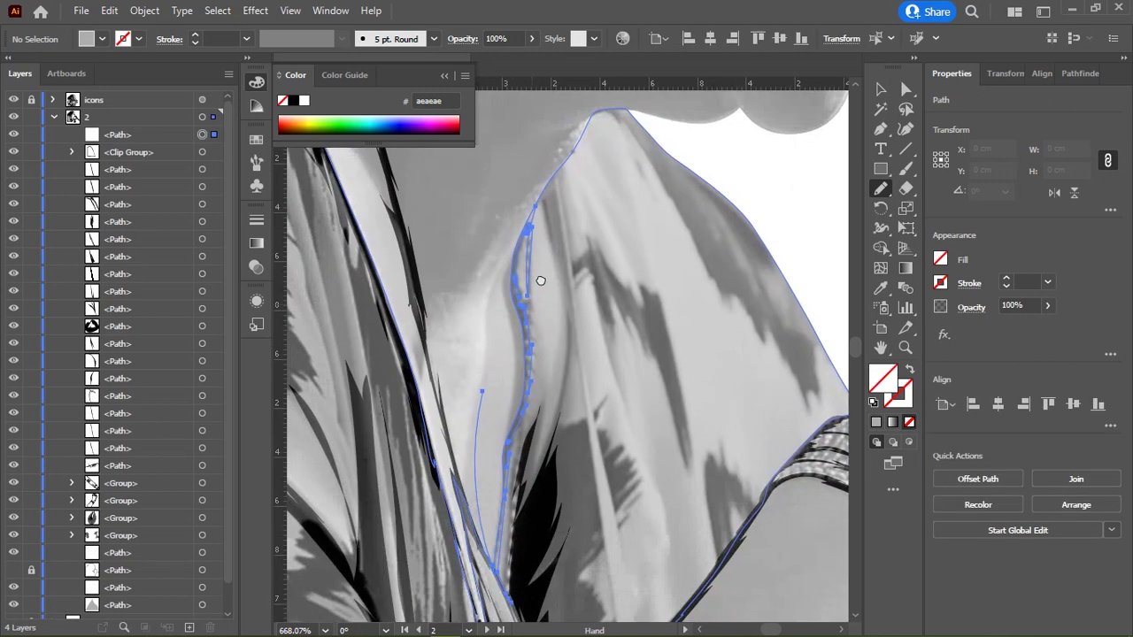
{"action": "scroll", "coordinate": [545, 447], "scroll_direction": "up", "scroll_amount": 2}
{"action": "scroll", "coordinate": [522, 425], "scroll_direction": "down", "scroll_amount": 3}
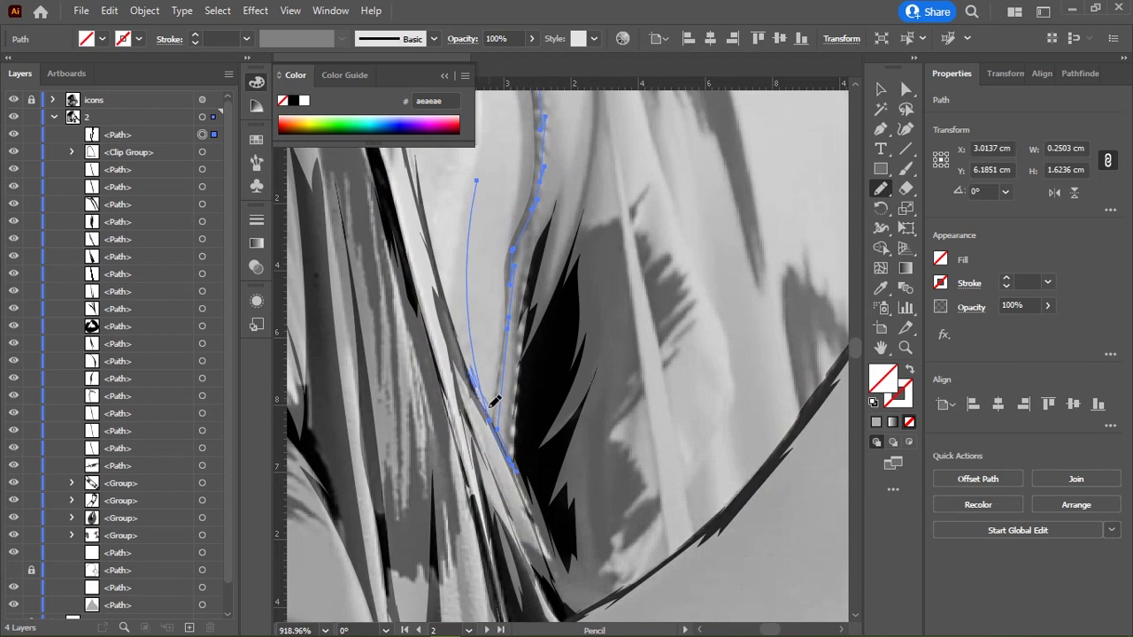
Step: Refine the fold line and extend it up to the shoulder peak
{"action": "left_click_drag", "start_coordinate": [494, 401], "coordinate": [503, 347]}
{"action": "scroll", "coordinate": [501, 372], "scroll_direction": "up", "scroll_amount": 2}
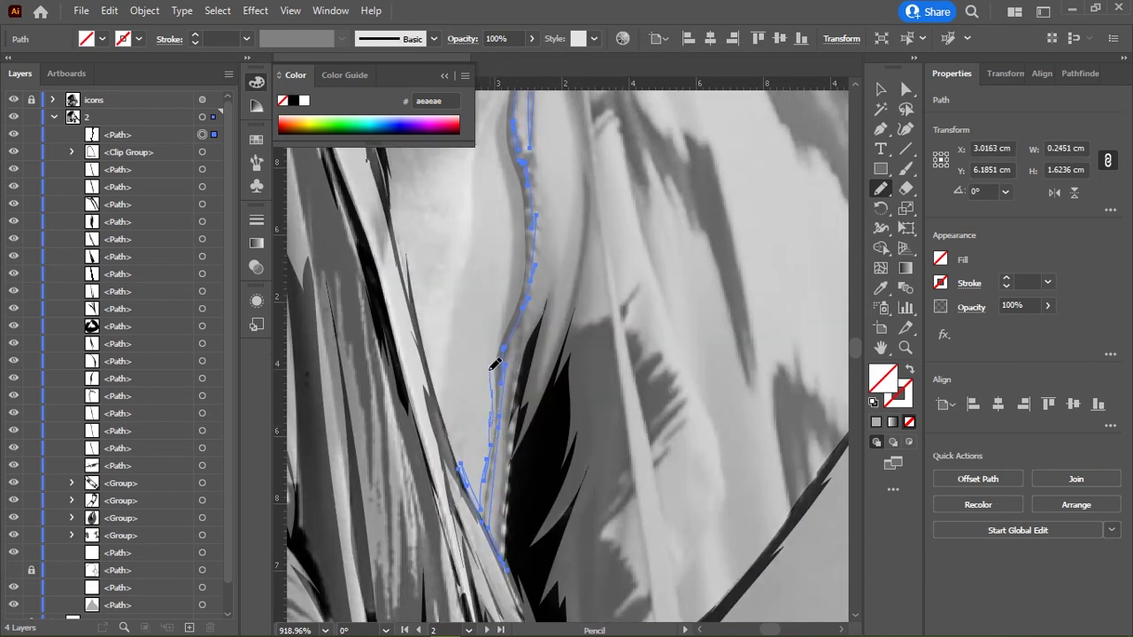
{"action": "scroll", "coordinate": [516, 270], "scroll_direction": "up", "scroll_amount": 3}
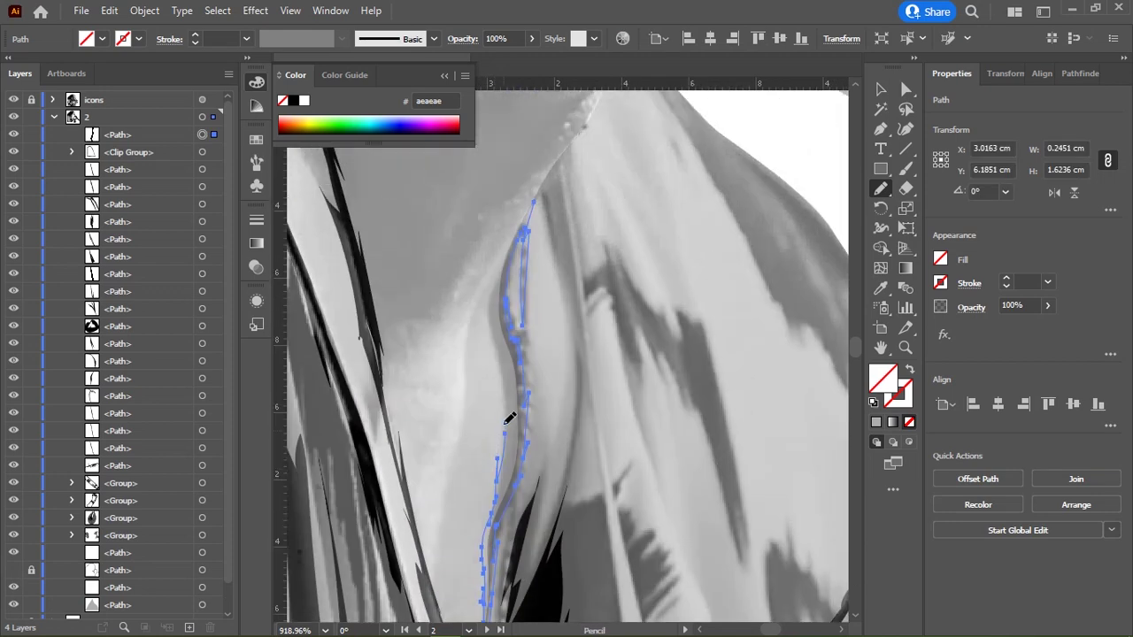
{"action": "scroll", "coordinate": [496, 290], "scroll_direction": "up", "scroll_amount": 3}
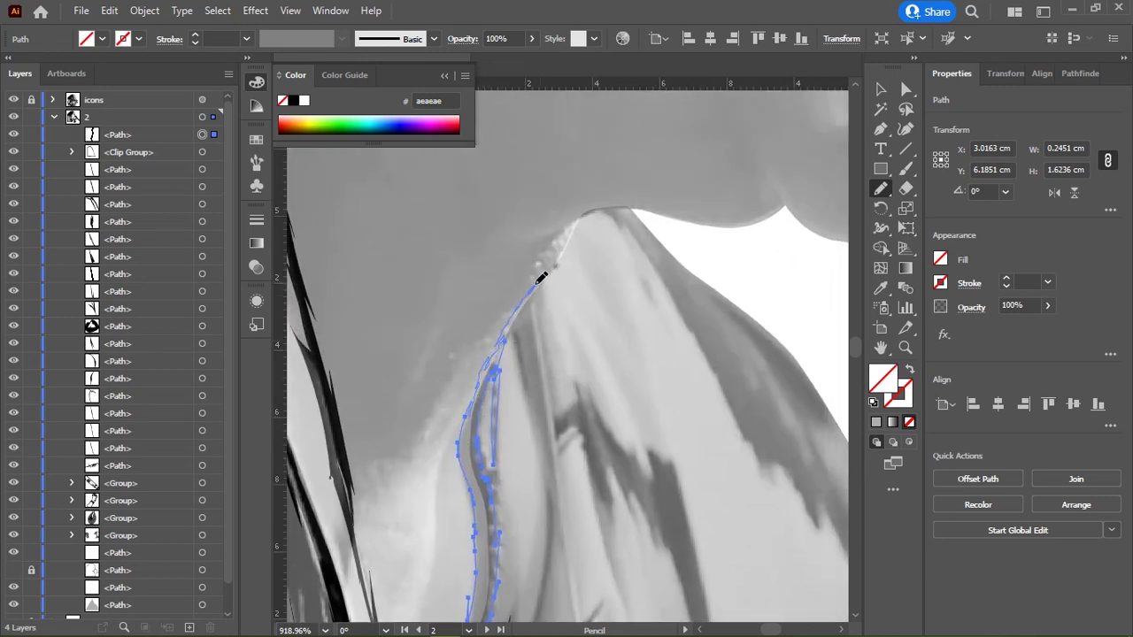
{"action": "mouse_move", "coordinate": [583, 214]}
{"action": "left_mouse_down"}
{"action": "mouse_move", "coordinate": [513, 346]}
{"action": "mouse_move", "coordinate": [534, 431]}
{"action": "left_mouse_up"}
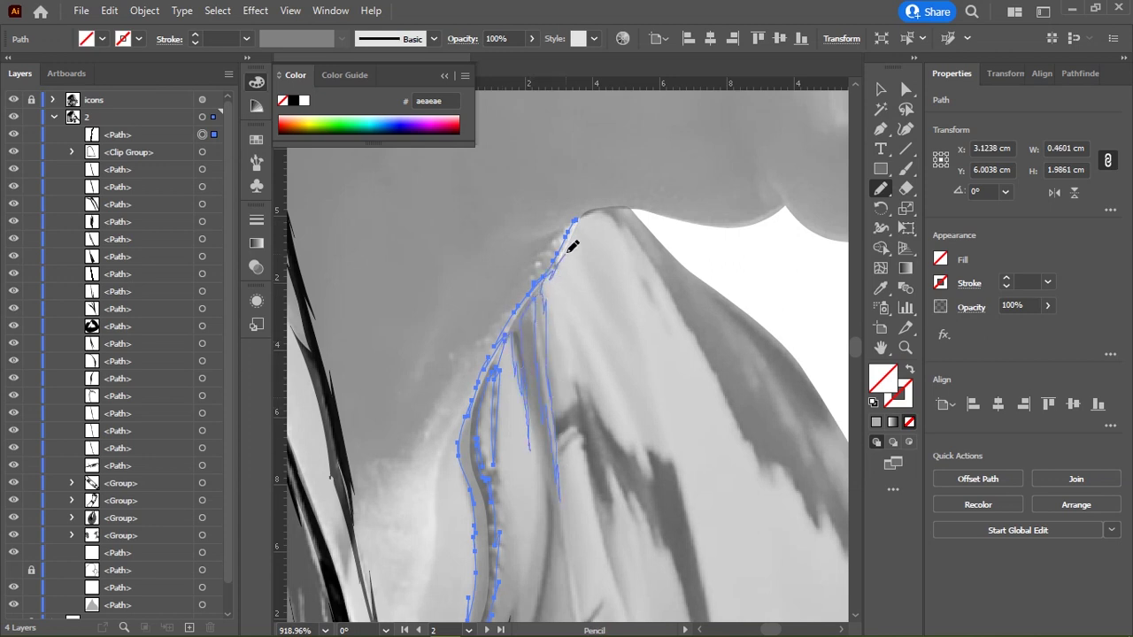
{"action": "left_click_drag", "start_coordinate": [572, 248], "coordinate": [500, 379]}
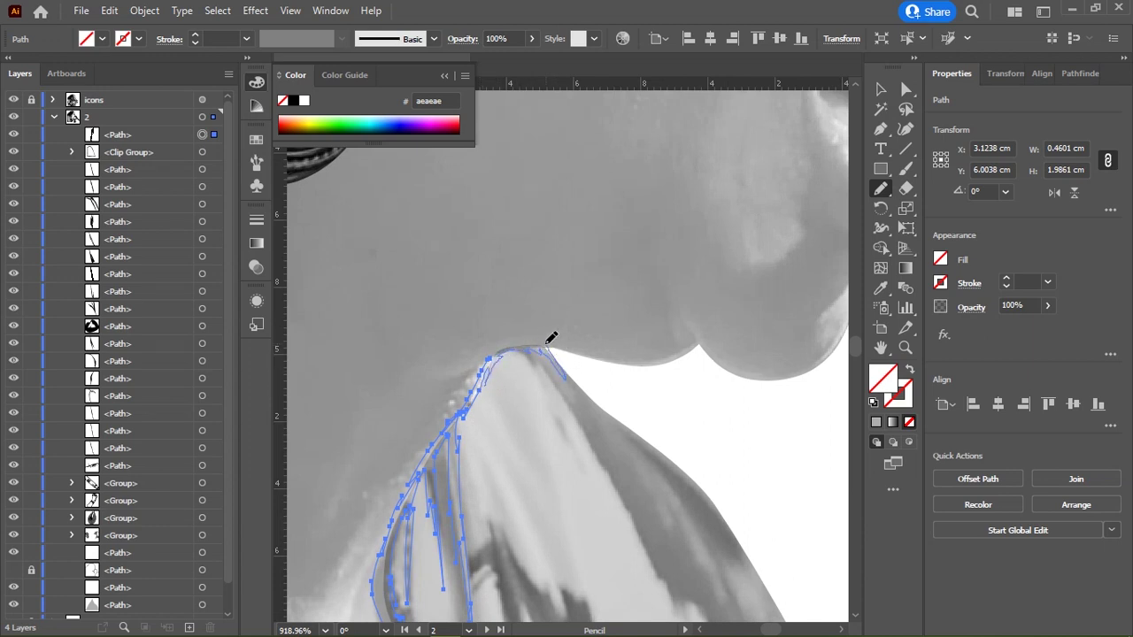
{"action": "left_click_drag", "start_coordinate": [495, 347], "coordinate": [571, 352]}
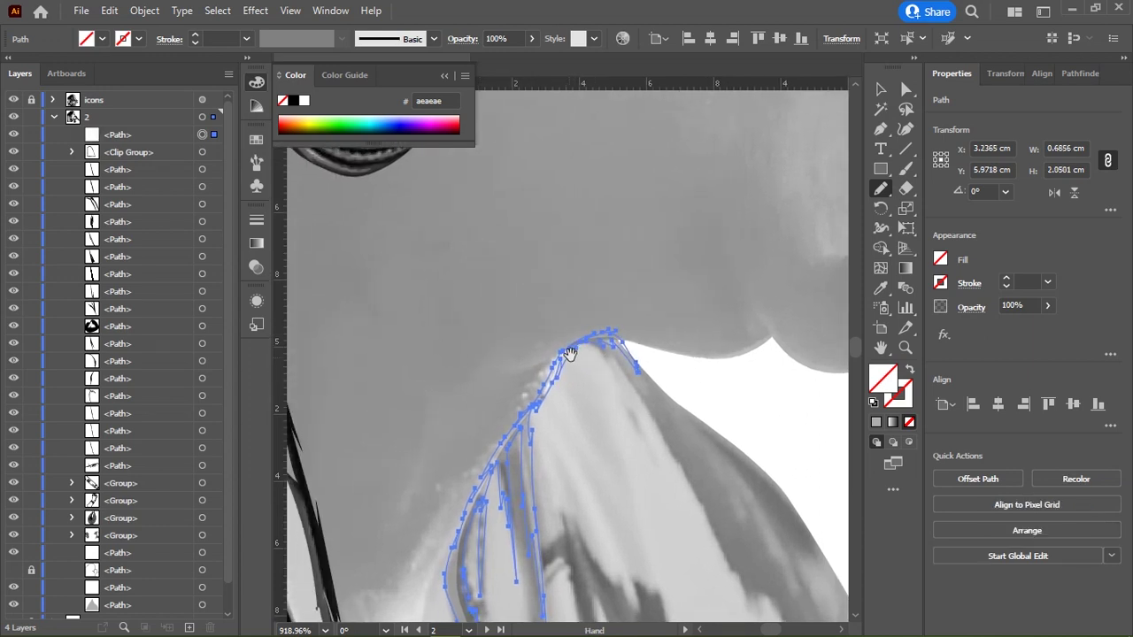
Step: Draw a black fold stroke along the sleeve crease, extending it up and down
{"action": "key", "text": "ctrl+shift+a"}
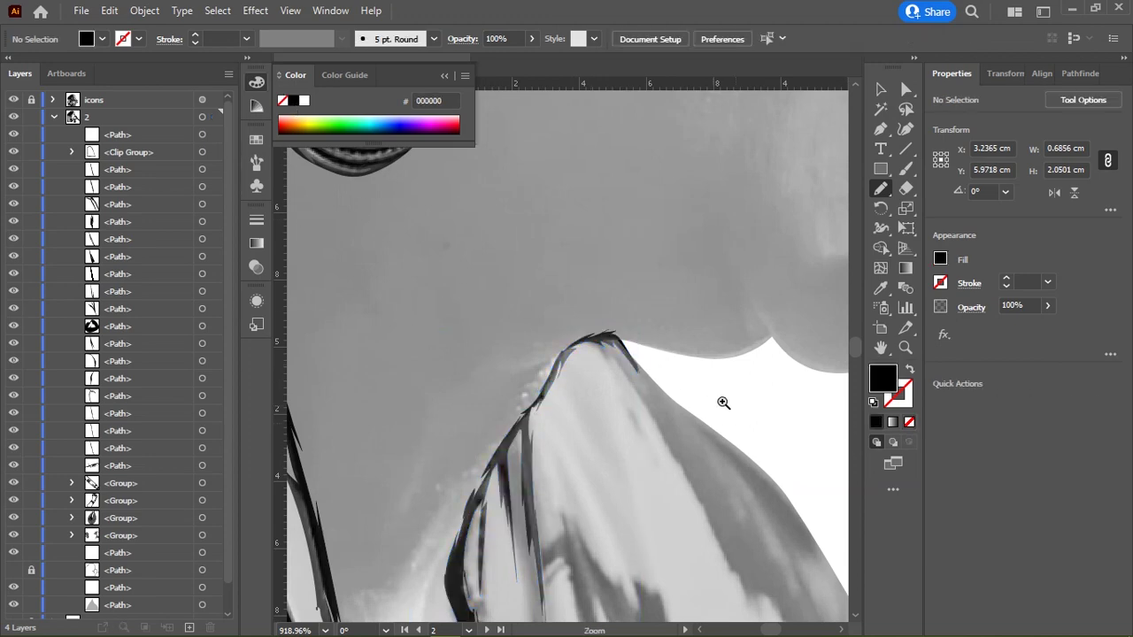
{"action": "scroll", "coordinate": [726, 399], "scroll_direction": "down", "scroll_amount": 5}
{"action": "scroll", "coordinate": [586, 355], "scroll_direction": "up", "scroll_amount": 3}
{"action": "left_click_drag", "start_coordinate": [572, 237], "coordinate": [544, 399]}
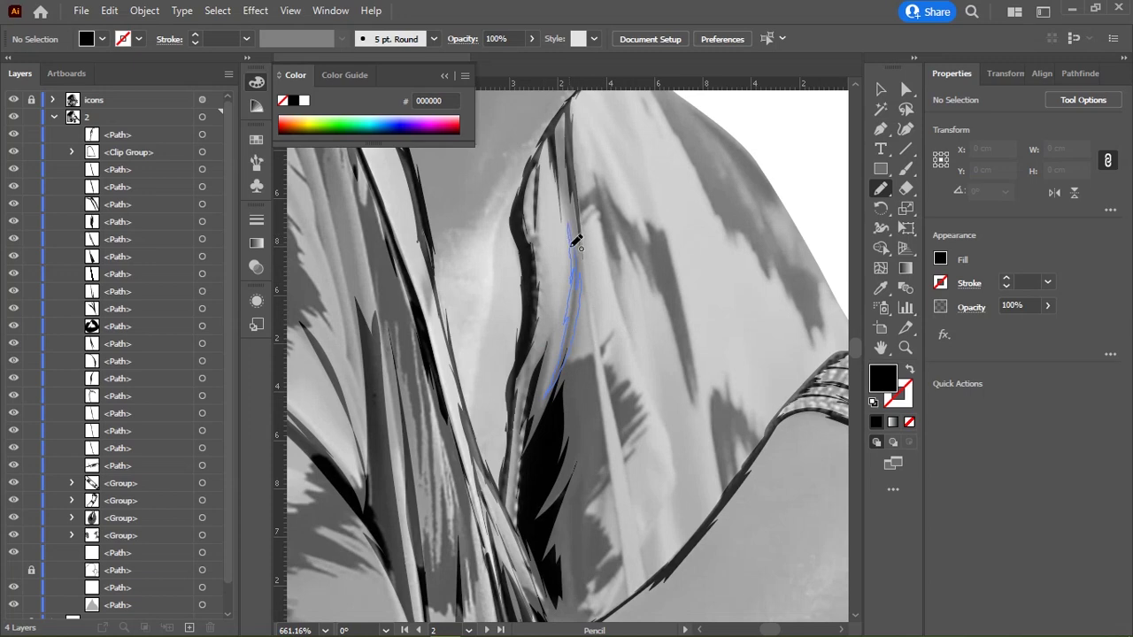
{"action": "left_click_drag", "start_coordinate": [578, 231], "coordinate": [577, 233]}
{"action": "left_click_drag", "start_coordinate": [587, 195], "coordinate": [563, 170]}
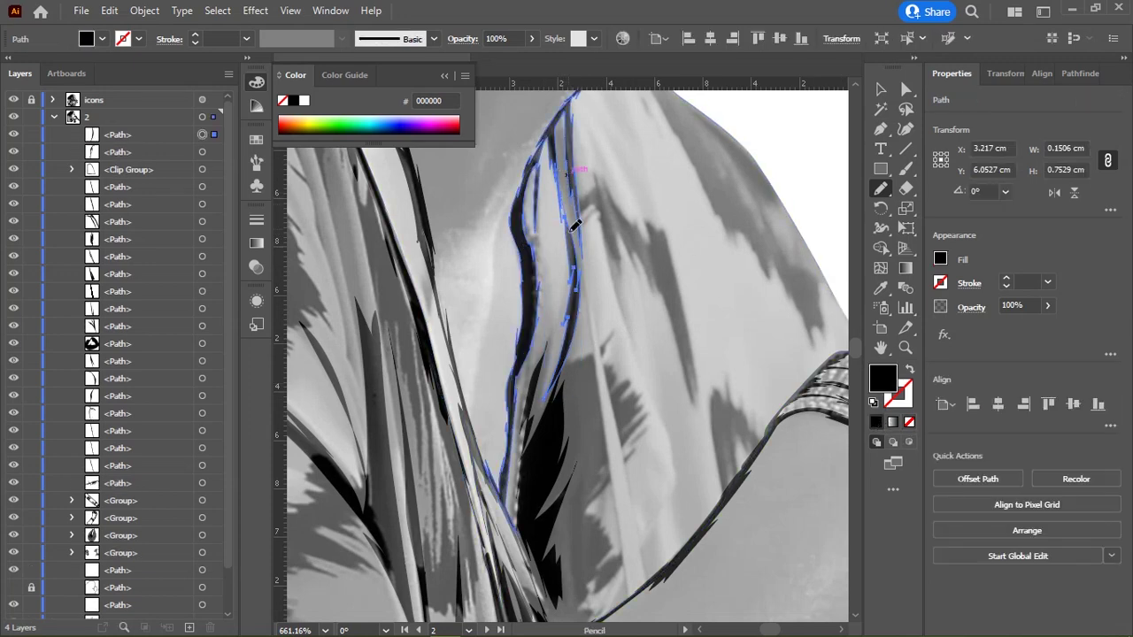
{"action": "left_click_drag", "start_coordinate": [599, 407], "coordinate": [580, 268]}
Step: Add a second fold stroke beside the crease, reshaping its lower and top parts
{"action": "left_click_drag", "start_coordinate": [566, 171], "coordinate": [541, 93]}
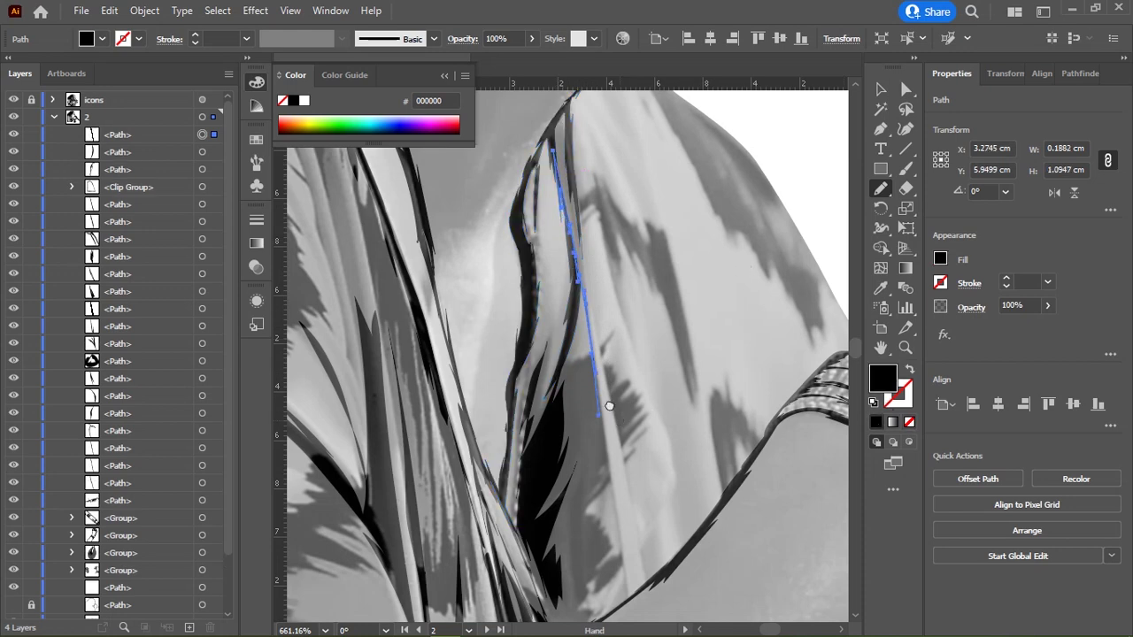
{"action": "scroll", "coordinate": [546, 334], "scroll_direction": "down", "scroll_amount": 3}
{"action": "scroll", "coordinate": [546, 334], "scroll_direction": "right", "scroll_amount": 2}
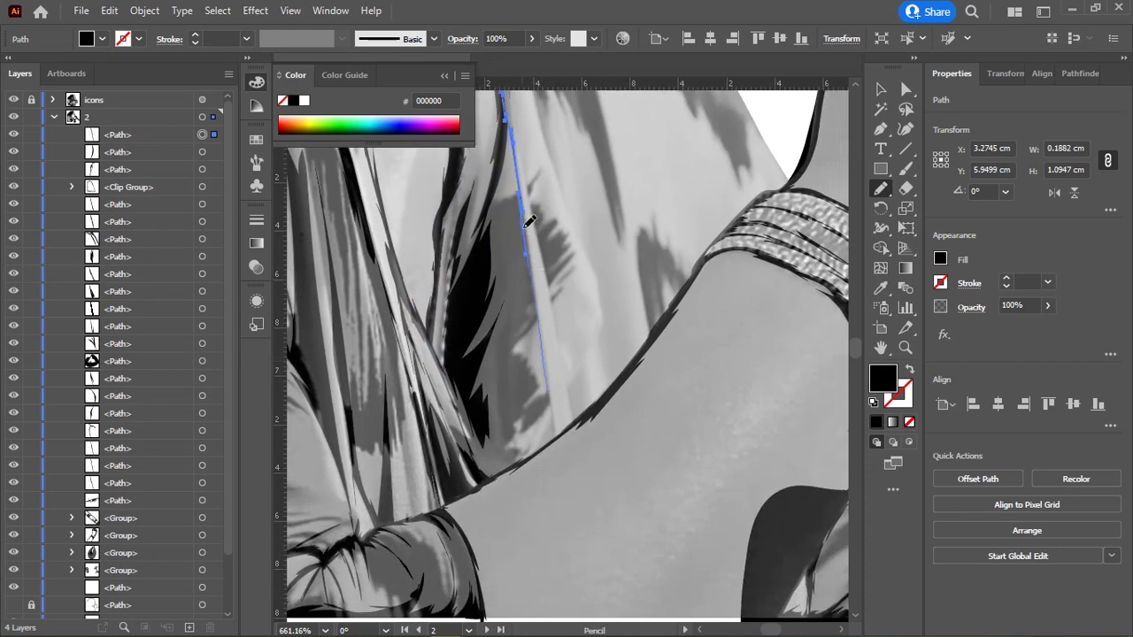
{"action": "left_click_drag", "start_coordinate": [537, 258], "coordinate": [547, 348]}
{"action": "left_click_drag", "start_coordinate": [552, 440], "coordinate": [554, 443]}
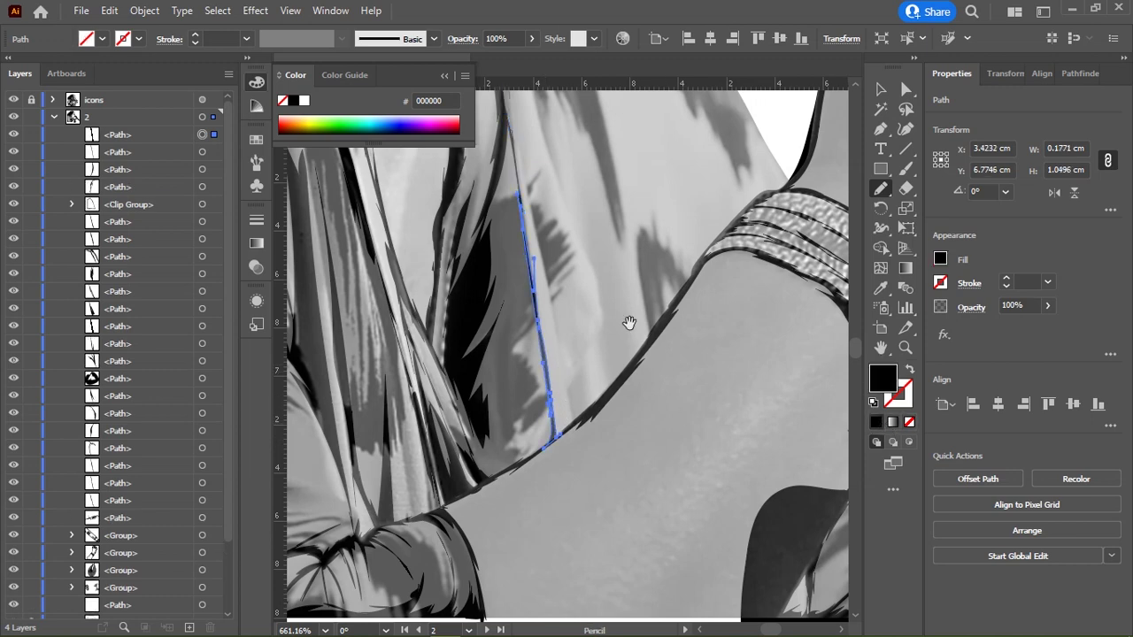
{"action": "mouse_move", "coordinate": [523, 135]}
{"action": "left_mouse_down"}
{"action": "mouse_move", "coordinate": [575, 416]}
{"action": "mouse_move", "coordinate": [556, 282]}
{"action": "left_mouse_up"}
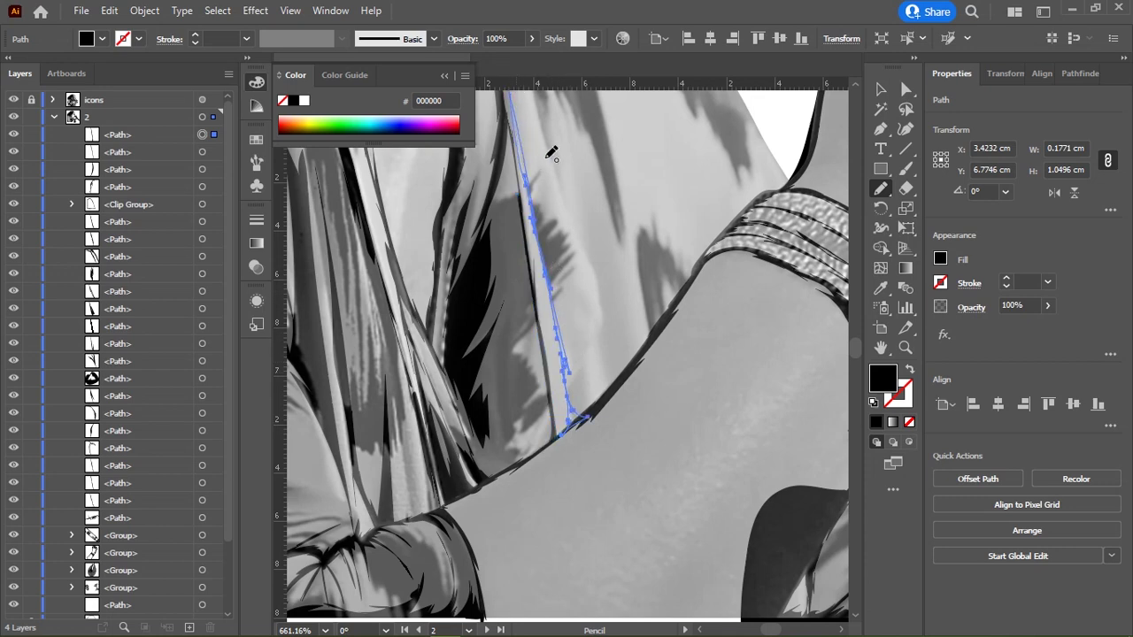
{"action": "scroll", "coordinate": [766, 330], "scroll_direction": "up", "scroll_amount": 4}
Step: Draw fold strokes near the shoulder crease, running from the neck down to the bracelet
{"action": "key", "text": "ctrl+shift+a"}
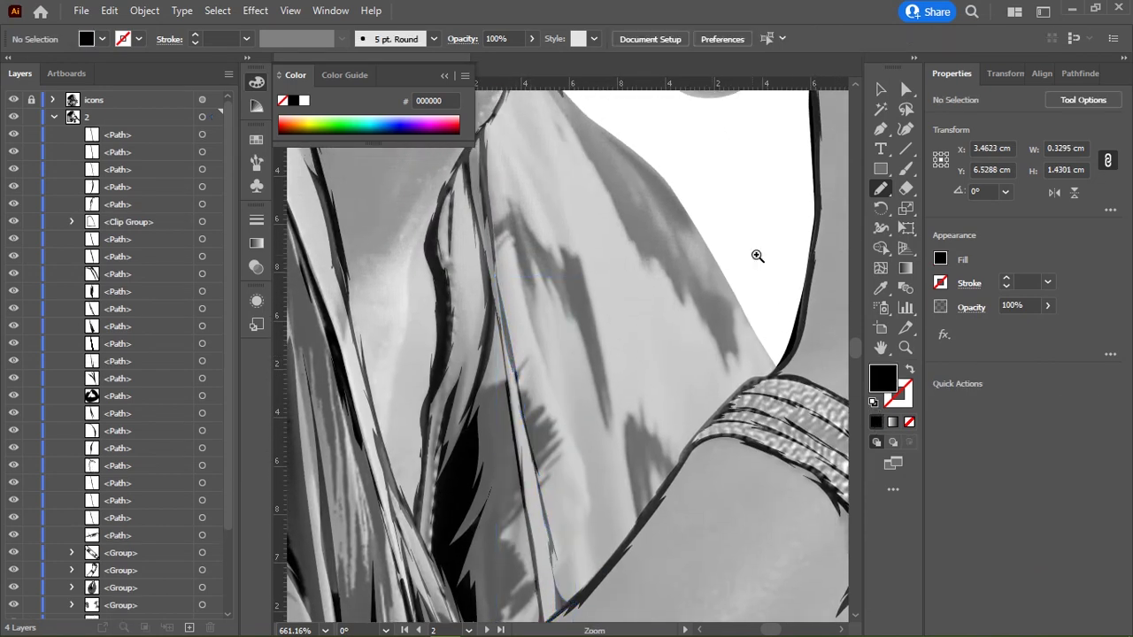
{"action": "scroll", "coordinate": [756, 256], "scroll_direction": "down", "scroll_amount": 2}
{"action": "left_click_drag", "start_coordinate": [563, 165], "coordinate": [578, 182]}
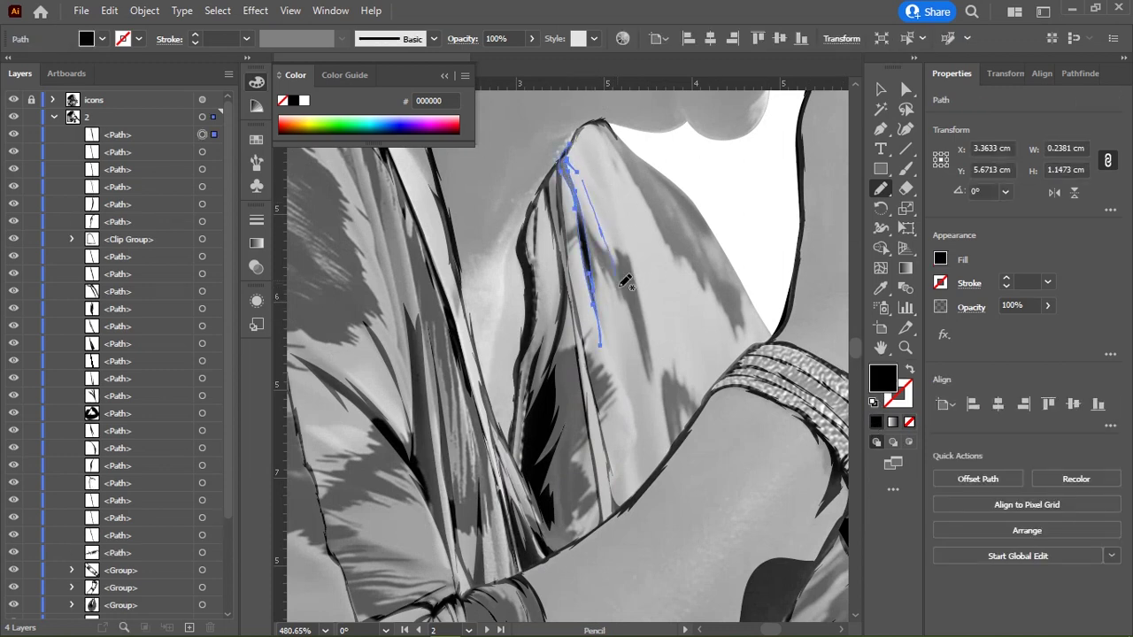
{"action": "left_click_drag", "start_coordinate": [625, 281], "coordinate": [643, 301]}
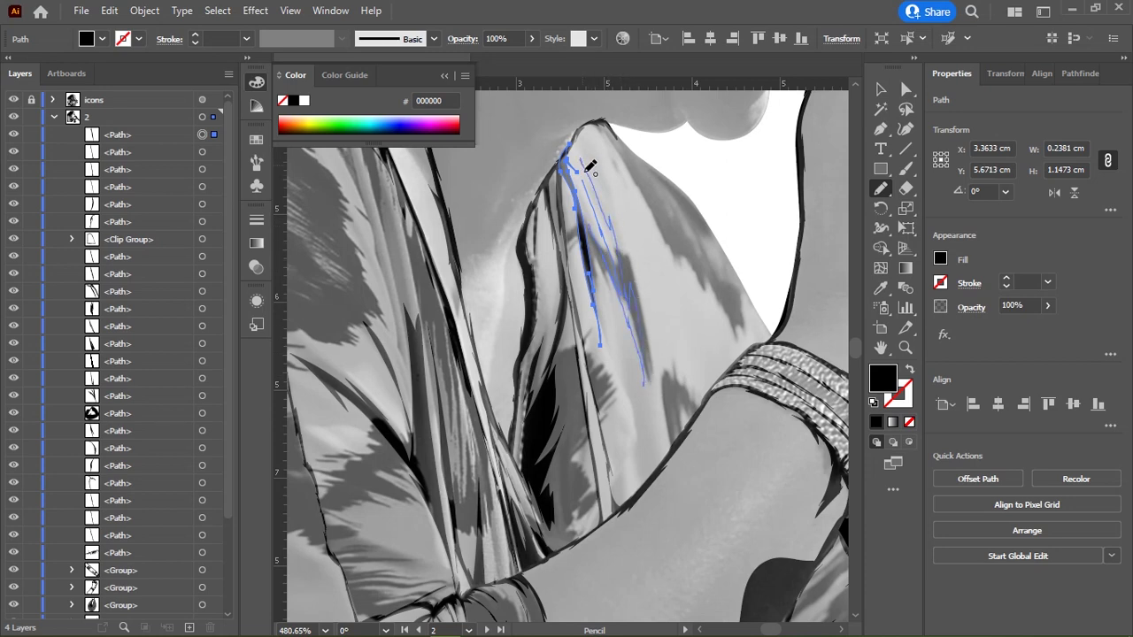
{"action": "scroll", "coordinate": [588, 170], "scroll_direction": "up", "scroll_amount": 3}
{"action": "mouse_move", "coordinate": [514, 531]}
{"action": "left_mouse_down"}
{"action": "mouse_move", "coordinate": [616, 221]}
{"action": "mouse_move", "coordinate": [627, 292]}
{"action": "left_mouse_up"}
{"action": "mouse_move", "coordinate": [706, 386]}
{"action": "left_mouse_down"}
{"action": "mouse_move", "coordinate": [648, 299]}
{"action": "mouse_move", "coordinate": [630, 224]}
{"action": "left_mouse_up"}
{"action": "left_click_drag", "start_coordinate": [634, 168], "coordinate": [675, 283]}
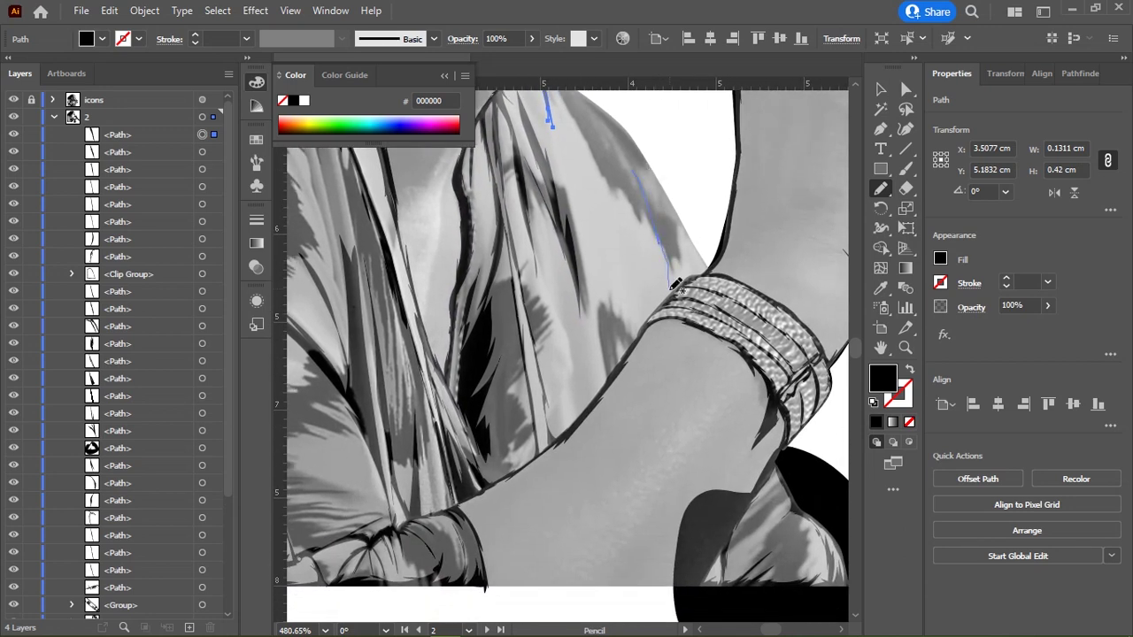
{"action": "left_click_drag", "start_coordinate": [628, 144], "coordinate": [601, 111]}
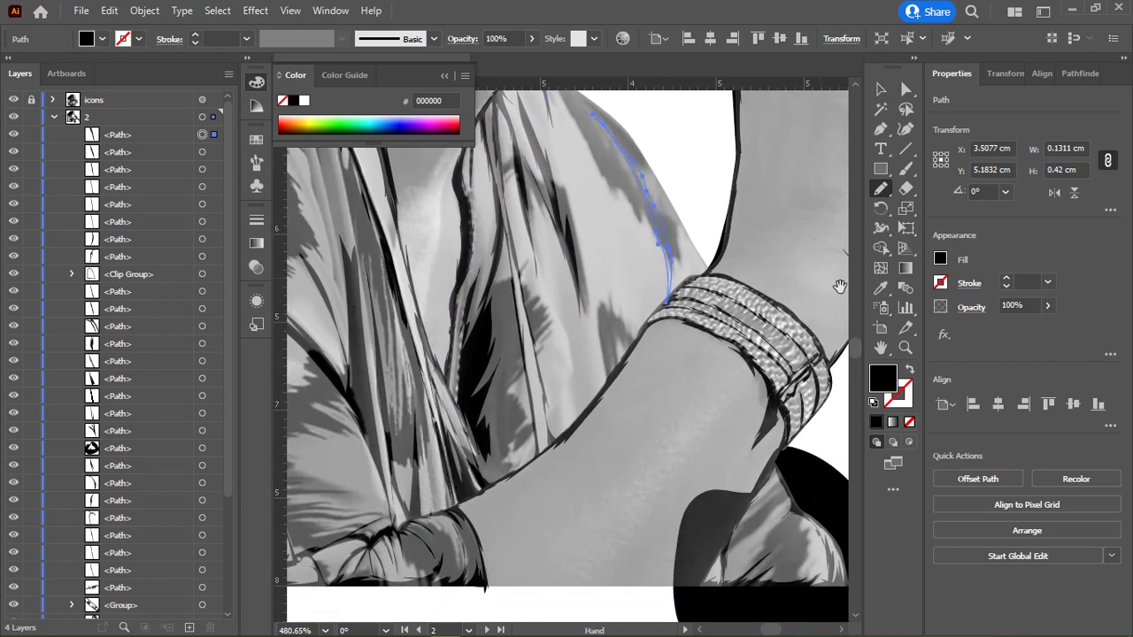
Step: Add short fold strokes near the arm edge, then zoom out toward the waist folds
{"action": "mouse_move", "coordinate": [716, 328]}
{"action": "left_mouse_down"}
{"action": "mouse_move", "coordinate": [762, 425]}
{"action": "mouse_move", "coordinate": [832, 294]}
{"action": "left_mouse_up"}
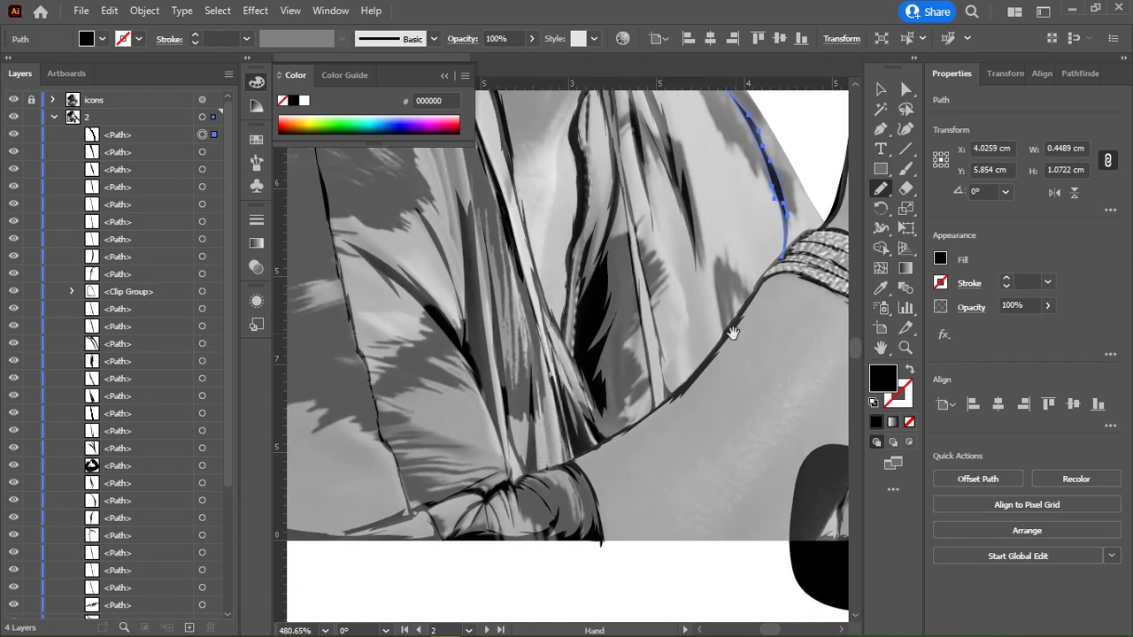
{"action": "mouse_move", "coordinate": [672, 263]}
{"action": "left_mouse_down"}
{"action": "mouse_move", "coordinate": [693, 312]}
{"action": "mouse_move", "coordinate": [696, 383]}
{"action": "mouse_move", "coordinate": [697, 287]}
{"action": "mouse_move", "coordinate": [656, 196]}
{"action": "left_mouse_up"}
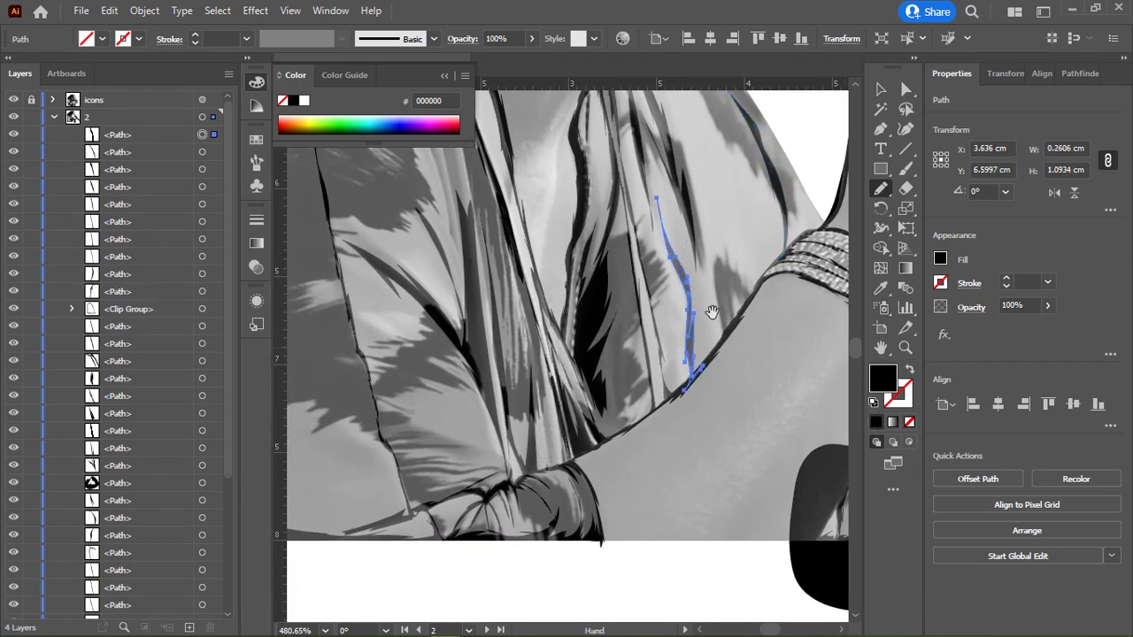
{"action": "mouse_move", "coordinate": [712, 312]}
{"action": "left_mouse_down"}
{"action": "mouse_move", "coordinate": [692, 365]}
{"action": "mouse_move", "coordinate": [715, 447]}
{"action": "mouse_move", "coordinate": [715, 261]}
{"action": "left_mouse_up"}
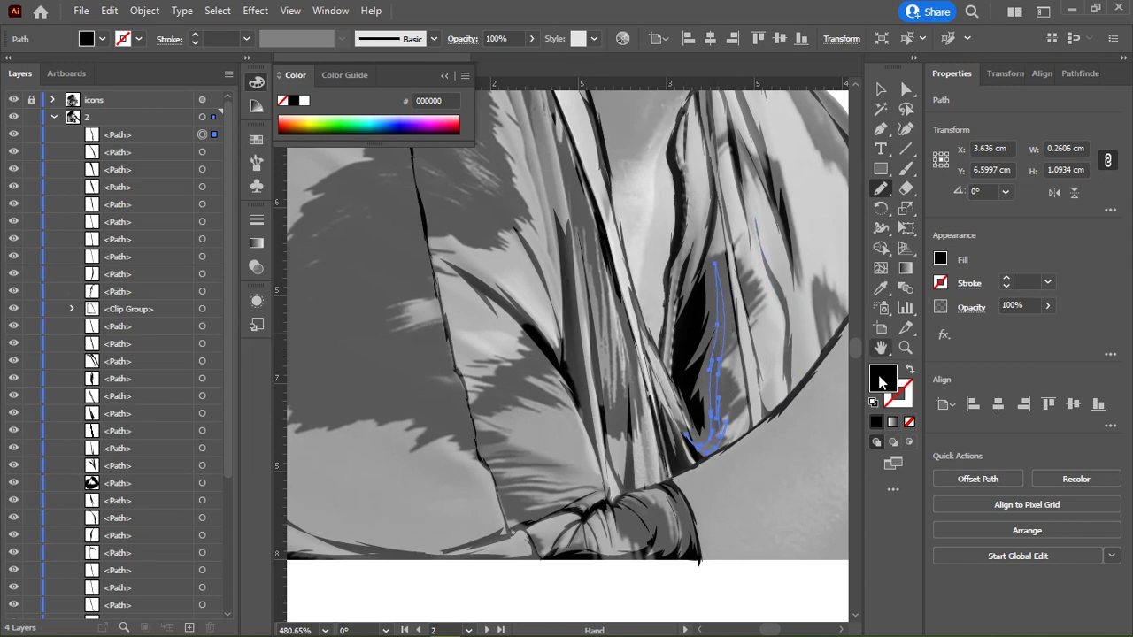
{"action": "key", "text": "ctrl+minus"}
{"action": "left_click_drag", "start_coordinate": [409, 241], "coordinate": [617, 406]}
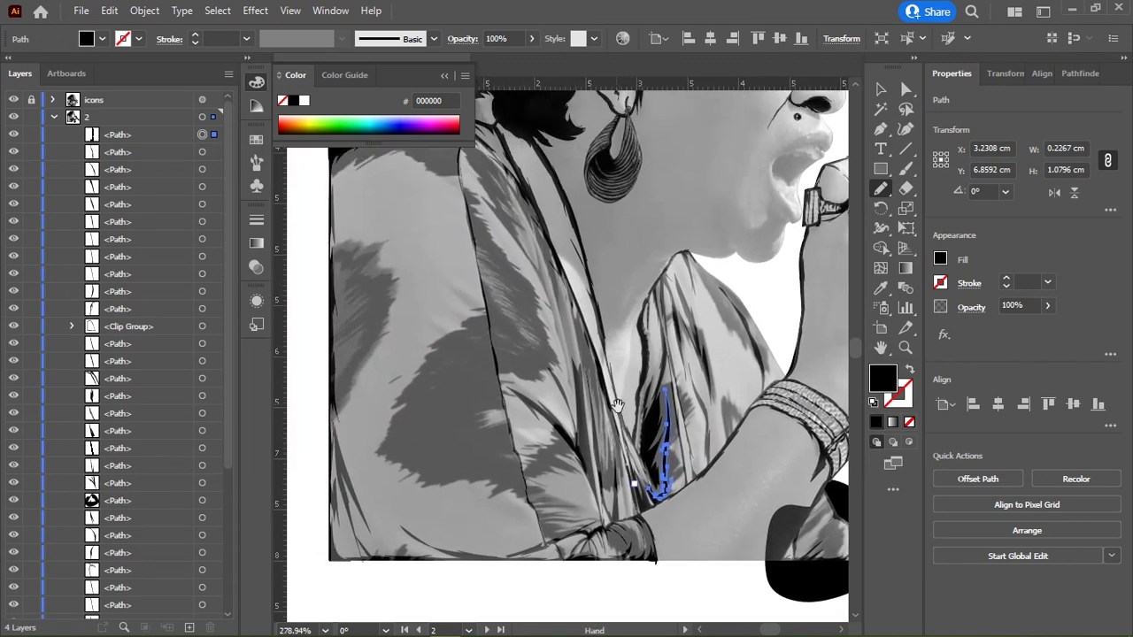
Step: Bring the triangle to front and clip the black blob to it with Ctrl+7
{"action": "key", "text": "v"}
{"action": "scroll", "coordinate": [776, 325], "scroll_direction": "down", "scroll_amount": 5}
{"action": "key", "text": "a"}
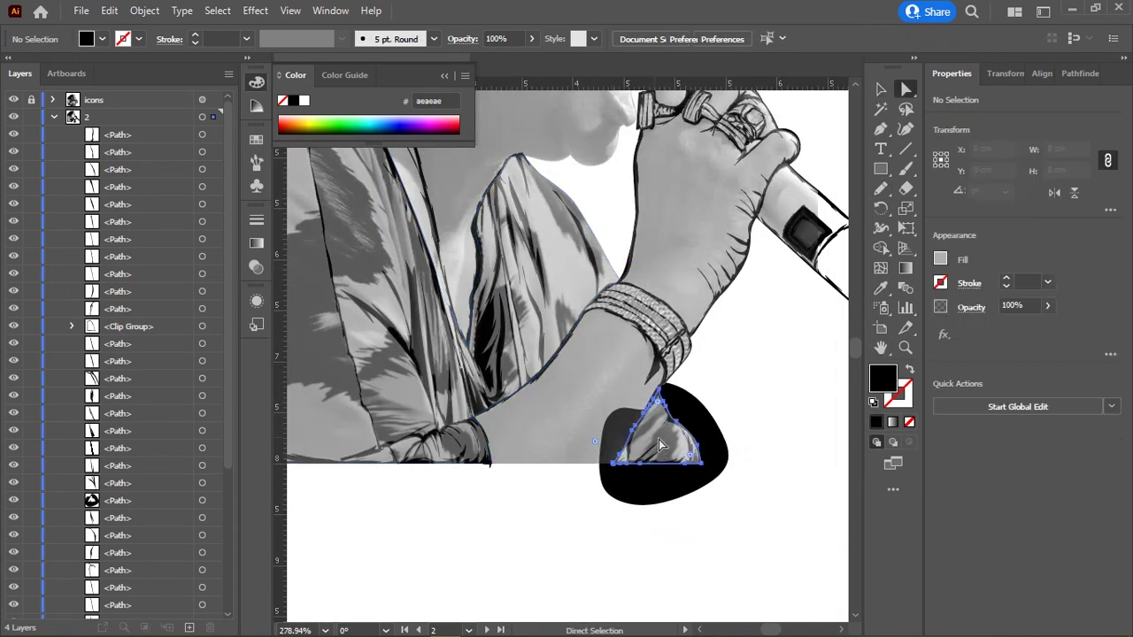
{"action": "left_click", "coordinate": [659, 446]}
{"action": "key", "text": "v"}
{"action": "key", "text": "ctrl+shift+bracketright"}
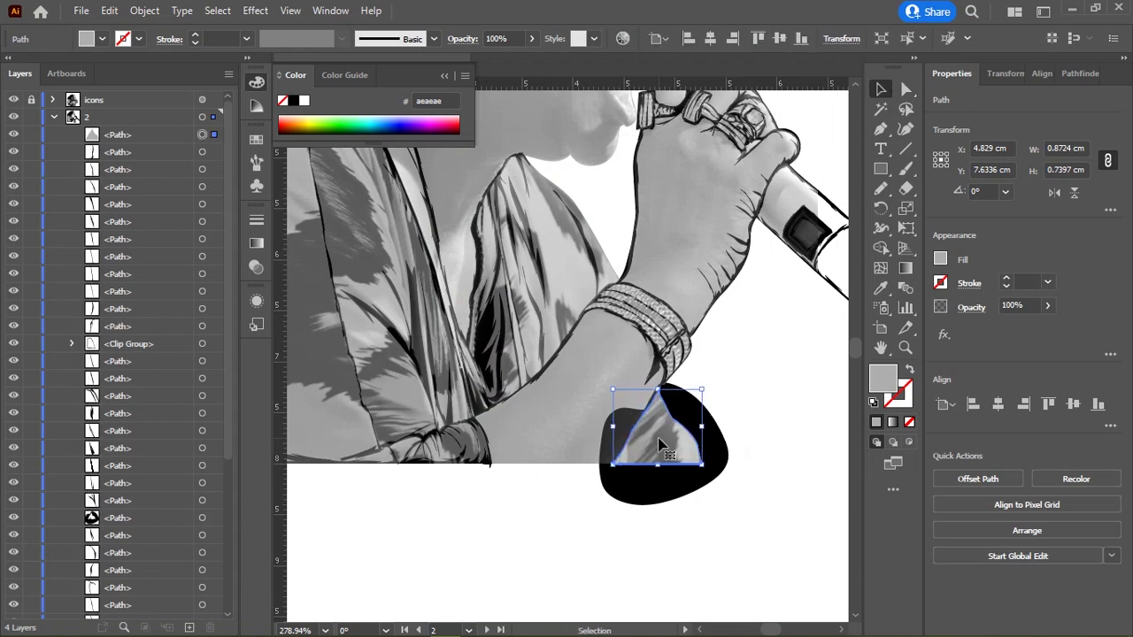
{"action": "left_click", "coordinate": [677, 506], "text": "shift"}
{"action": "key", "text": "ctrl+7"}
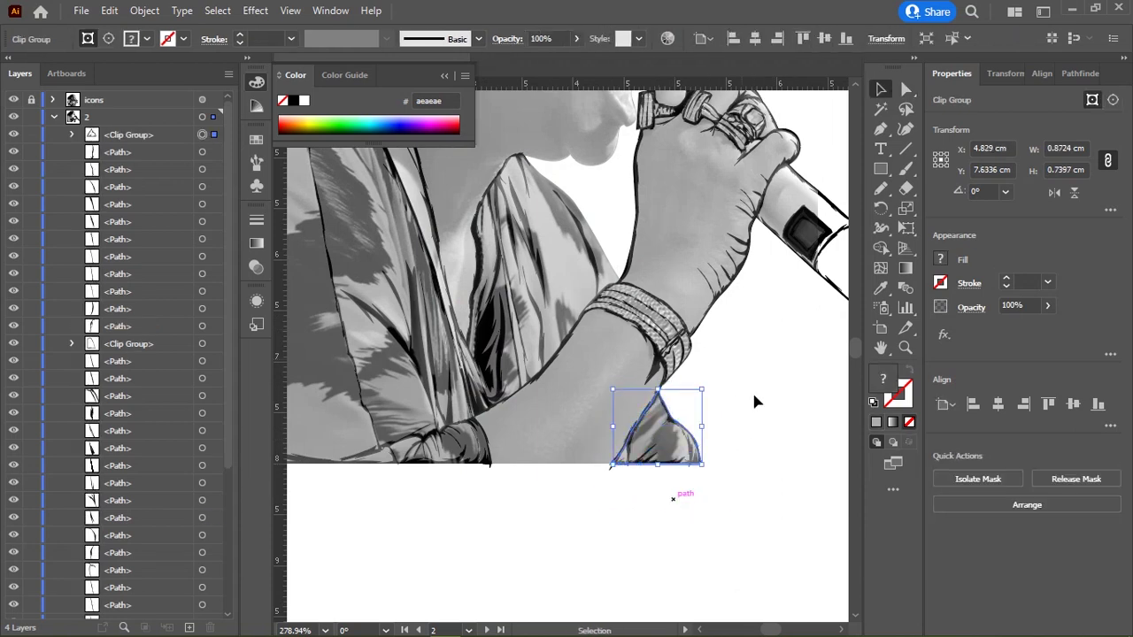
{"action": "key", "text": "ctrl+shift+a"}
Step: Hide the grey reference photo layer behind the line art
{"action": "scroll", "coordinate": [447, 276], "scroll_direction": "up", "scroll_amount": 1}
{"action": "scroll", "coordinate": [447, 276], "scroll_direction": "up", "scroll_amount": 3}
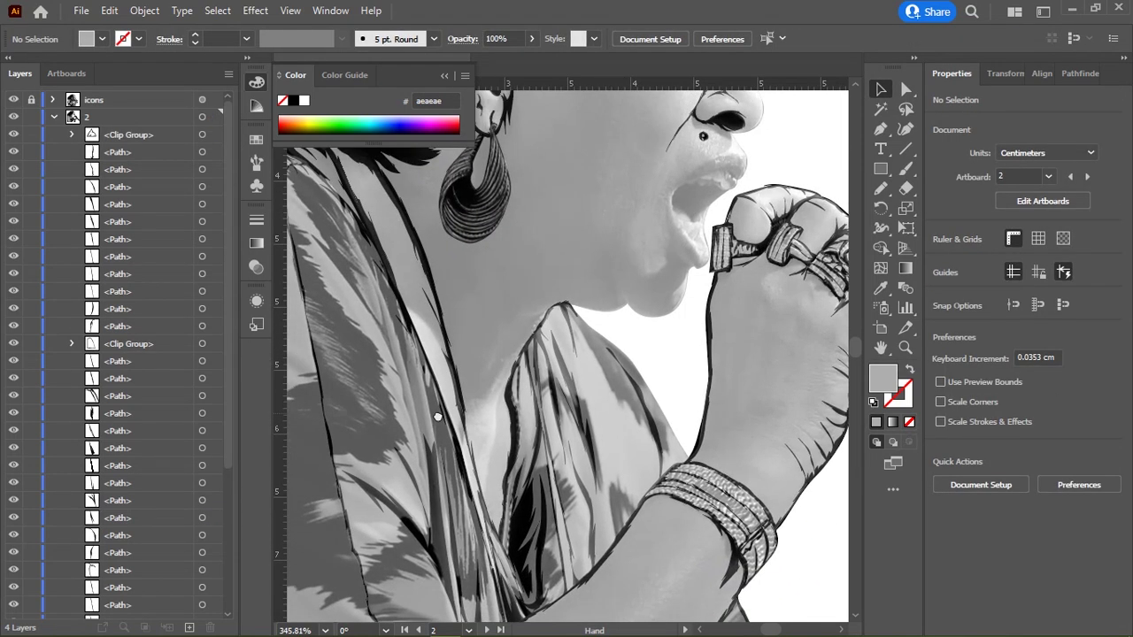
{"action": "scroll", "coordinate": [438, 416], "scroll_direction": "up", "scroll_amount": 3}
{"action": "left_click", "coordinate": [13, 100]}
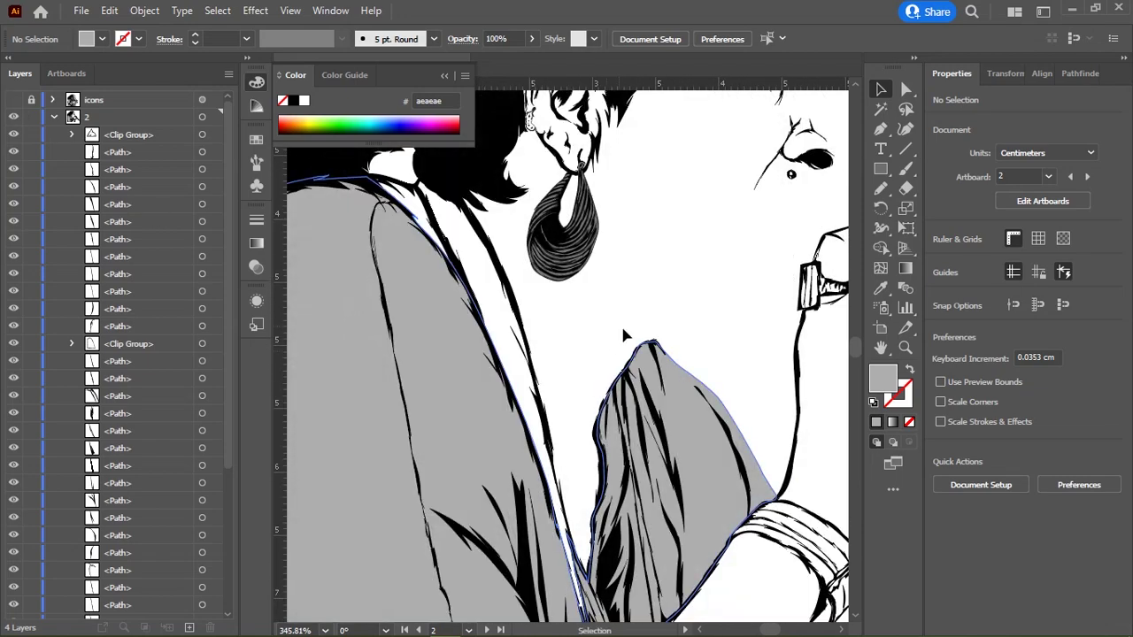
{"action": "scroll", "coordinate": [624, 335], "scroll_direction": "down", "scroll_amount": 4}
{"action": "scroll", "coordinate": [567, 333], "scroll_direction": "up", "scroll_amount": 1}
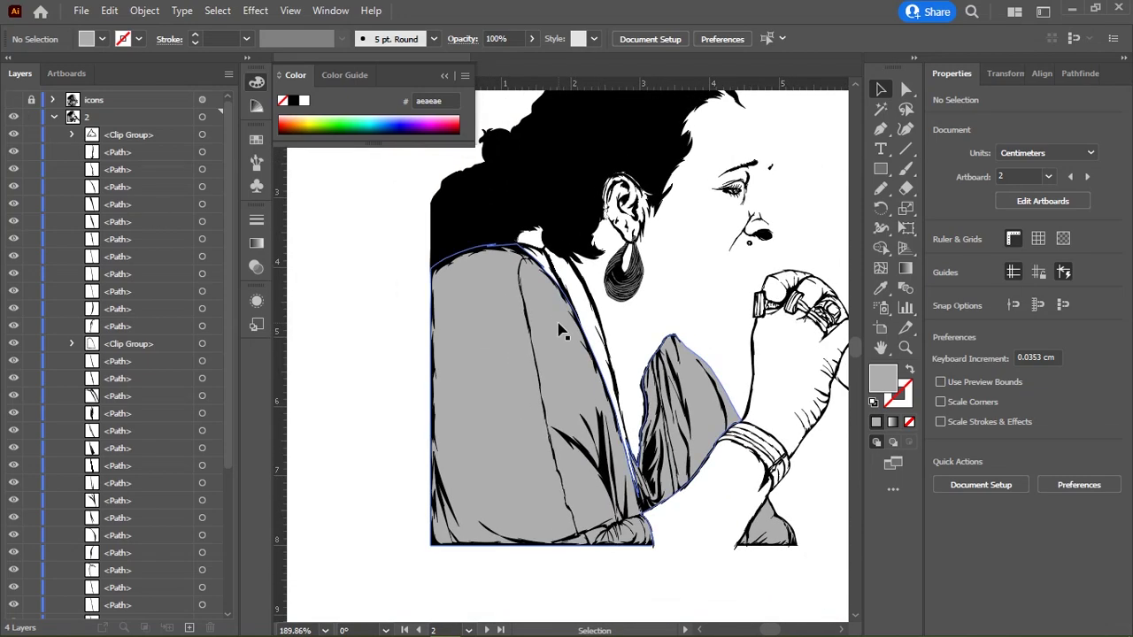
{"action": "scroll", "coordinate": [544, 314], "scroll_direction": "up", "scroll_amount": 3}
{"action": "scroll", "coordinate": [518, 279], "scroll_direction": "up", "scroll_amount": 2}
Step: Select the grey robe fill and pencil-redraw its edge along the white strip
{"action": "scroll", "coordinate": [496, 253], "scroll_direction": "up", "scroll_amount": 1}
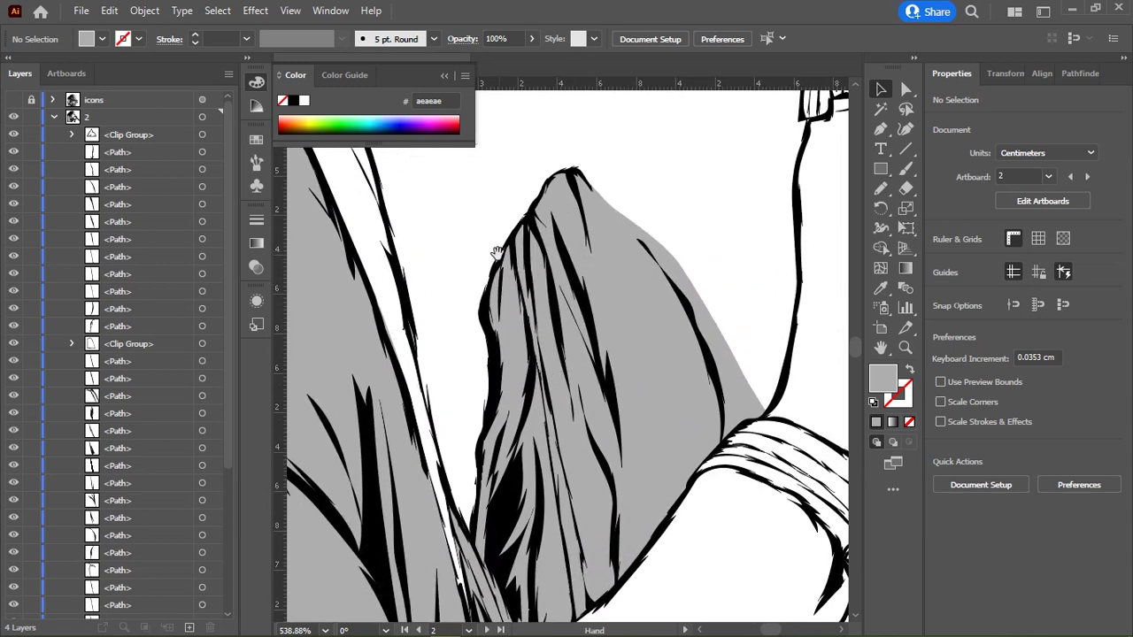
{"action": "left_click_drag", "start_coordinate": [496, 252], "coordinate": [498, 232]}
{"action": "key", "text": "a"}
{"action": "left_click", "coordinate": [543, 316]}
{"action": "key", "text": "n"}
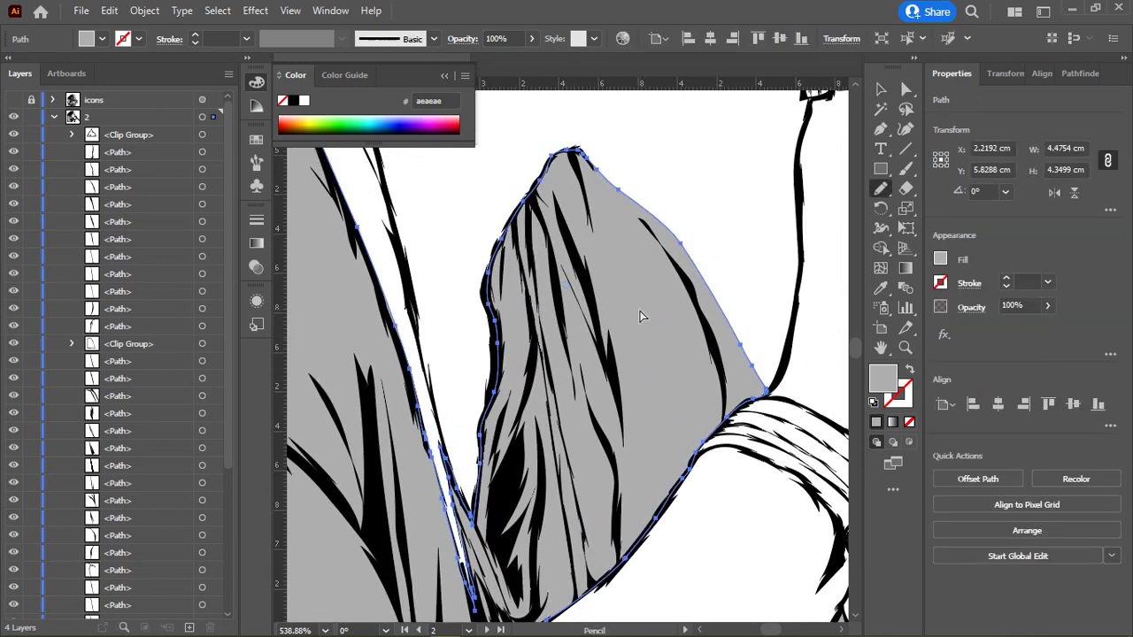
{"action": "scroll", "coordinate": [619, 301], "scroll_direction": "up", "scroll_amount": 1}
{"action": "scroll", "coordinate": [543, 254], "scroll_direction": "up", "scroll_amount": 1}
{"action": "scroll", "coordinate": [531, 239], "scroll_direction": "up", "scroll_amount": 1}
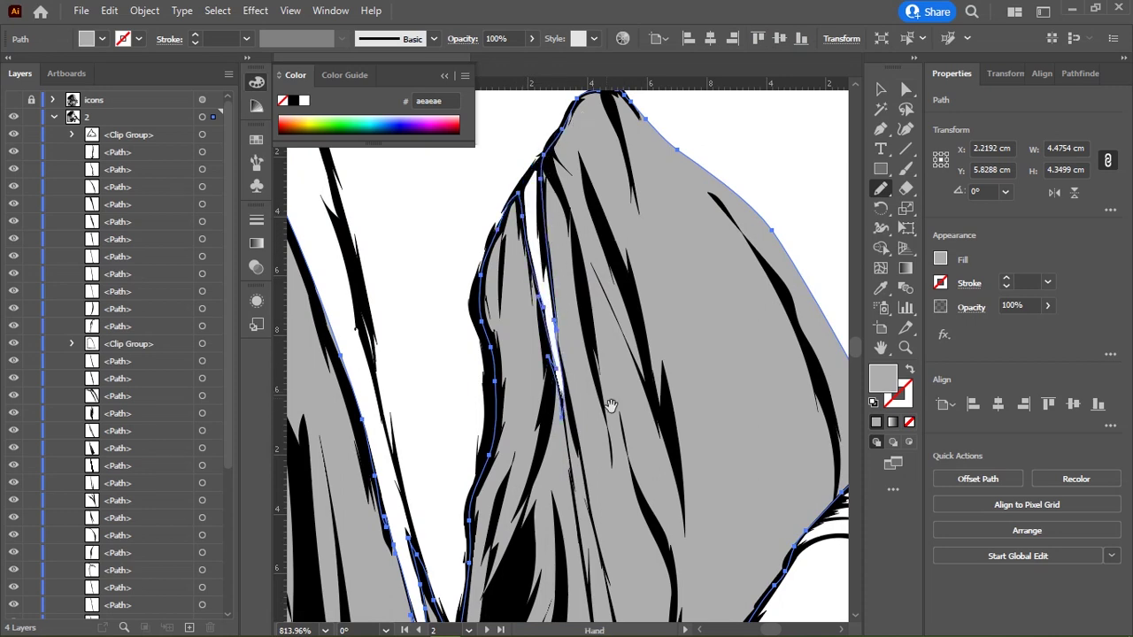
{"action": "scroll", "coordinate": [593, 372], "scroll_direction": "down", "scroll_amount": 5}
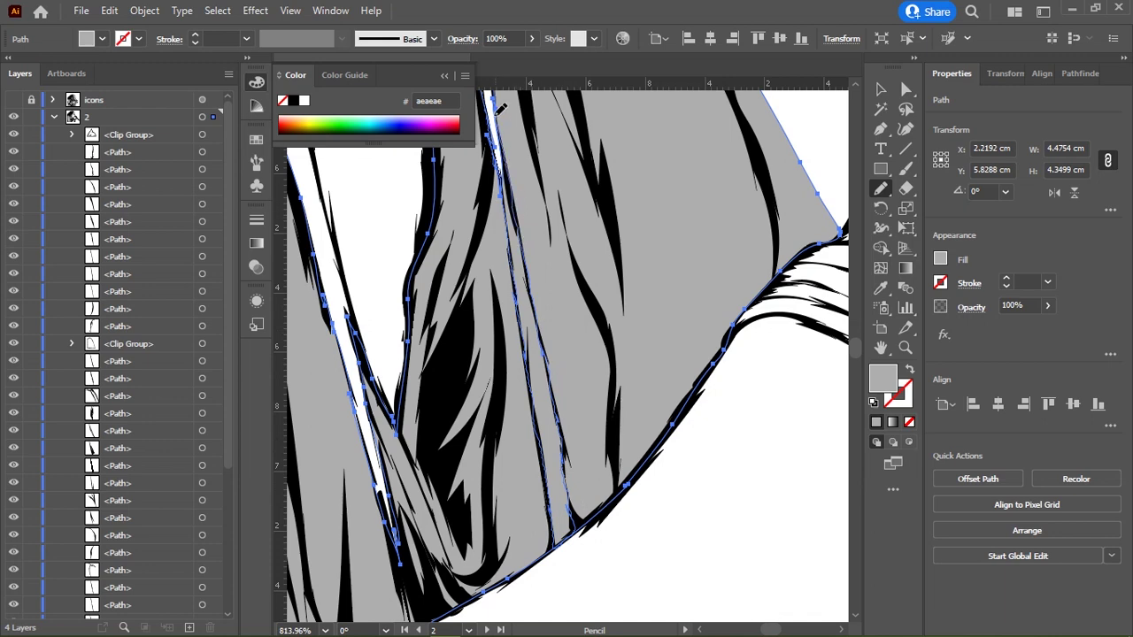
{"action": "left_click_drag", "start_coordinate": [501, 107], "coordinate": [587, 329]}
{"action": "scroll", "coordinate": [582, 399], "scroll_direction": "down", "scroll_amount": 2, "text": "alt"}
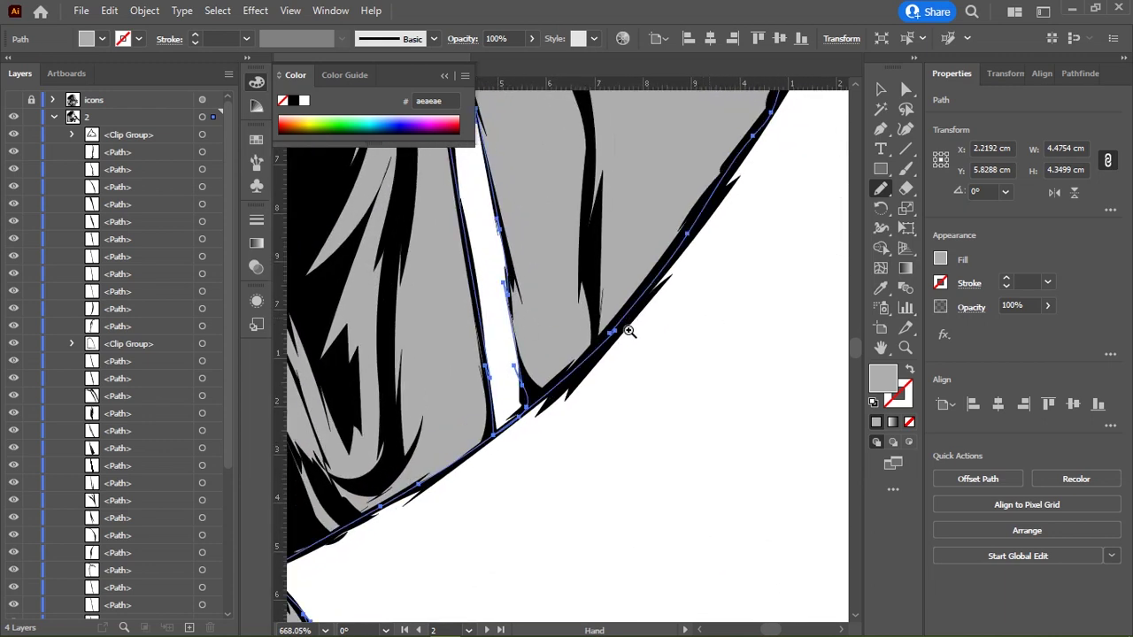
{"action": "scroll", "coordinate": [531, 318], "scroll_direction": "up", "scroll_amount": 5, "text": "alt"}
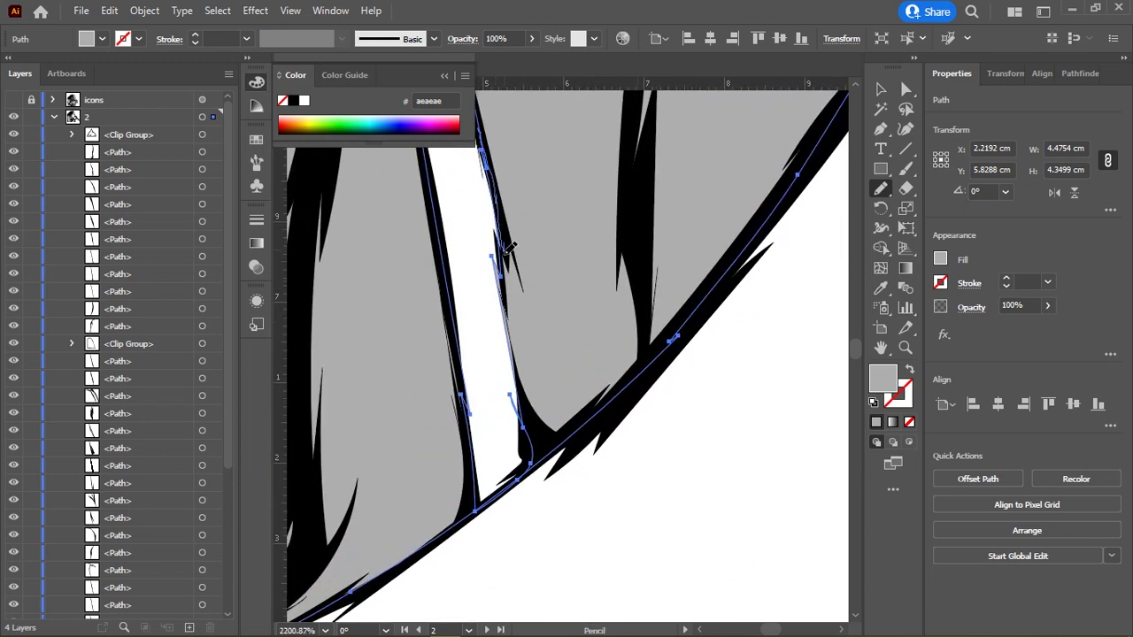
{"action": "left_click_drag", "start_coordinate": [509, 286], "coordinate": [516, 351]}
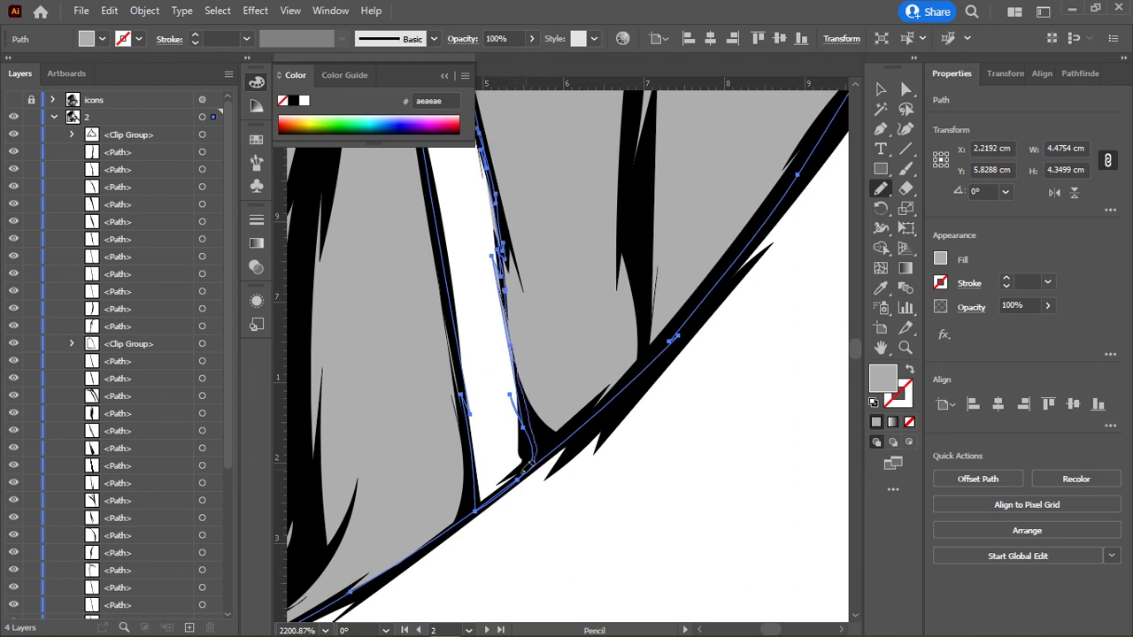
{"action": "left_click_drag", "start_coordinate": [531, 462], "coordinate": [522, 474]}
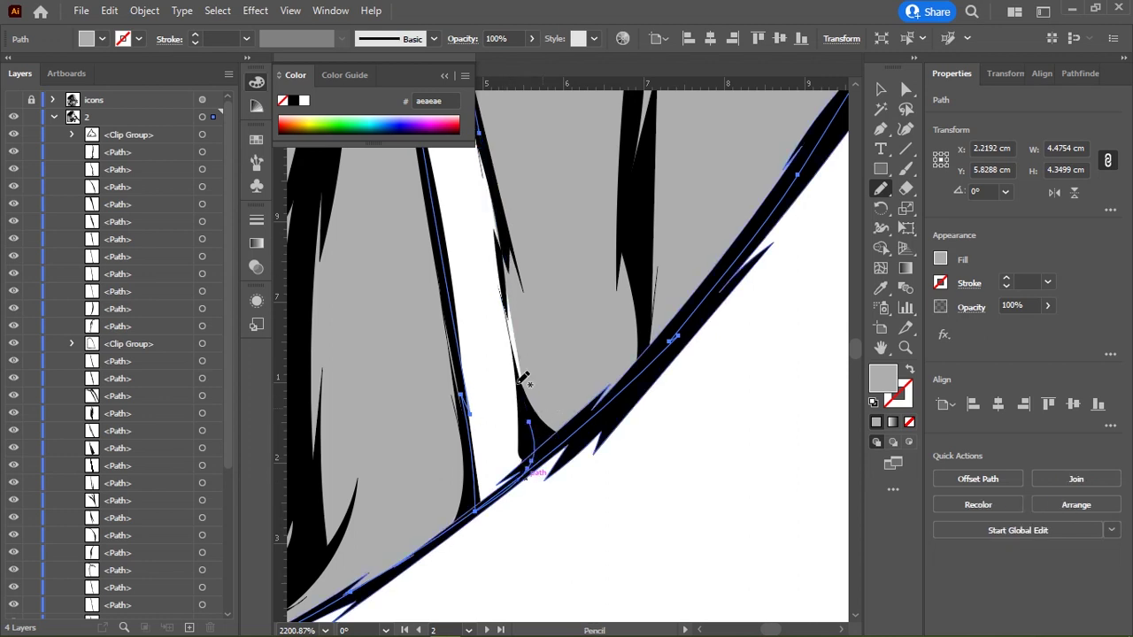
Step: Retrace the fill edge up along the black fold line
{"action": "scroll", "coordinate": [531, 381], "scroll_direction": "up", "scroll_amount": 1}
{"action": "key", "text": "ctrl+z"}
{"action": "key", "text": "ctrl+shift+z"}
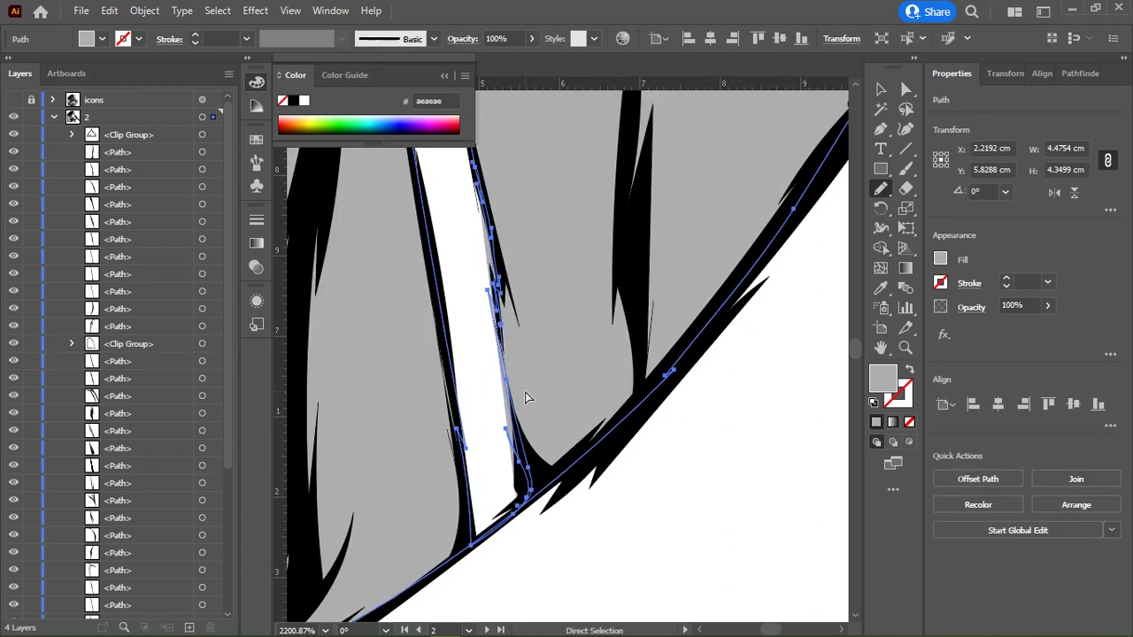
{"action": "scroll", "coordinate": [518, 482], "scroll_direction": "up", "scroll_amount": 2}
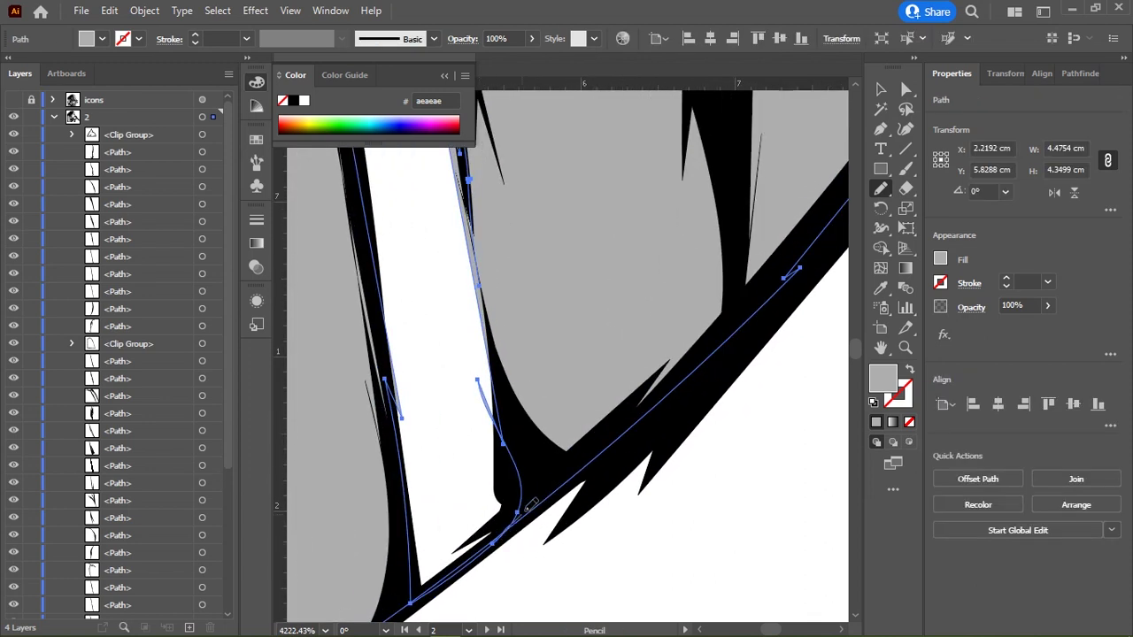
{"action": "left_click_drag", "start_coordinate": [528, 506], "coordinate": [498, 383]}
{"action": "left_click_drag", "start_coordinate": [490, 335], "coordinate": [492, 329]}
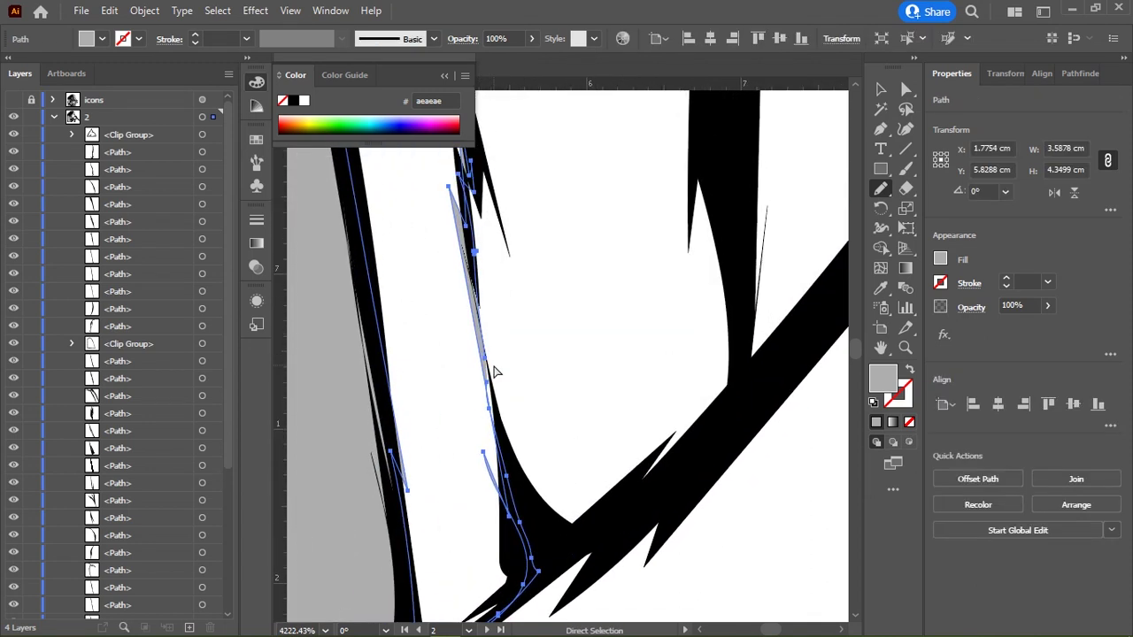
{"action": "scroll", "coordinate": [510, 351], "scroll_direction": "down", "scroll_amount": 3}
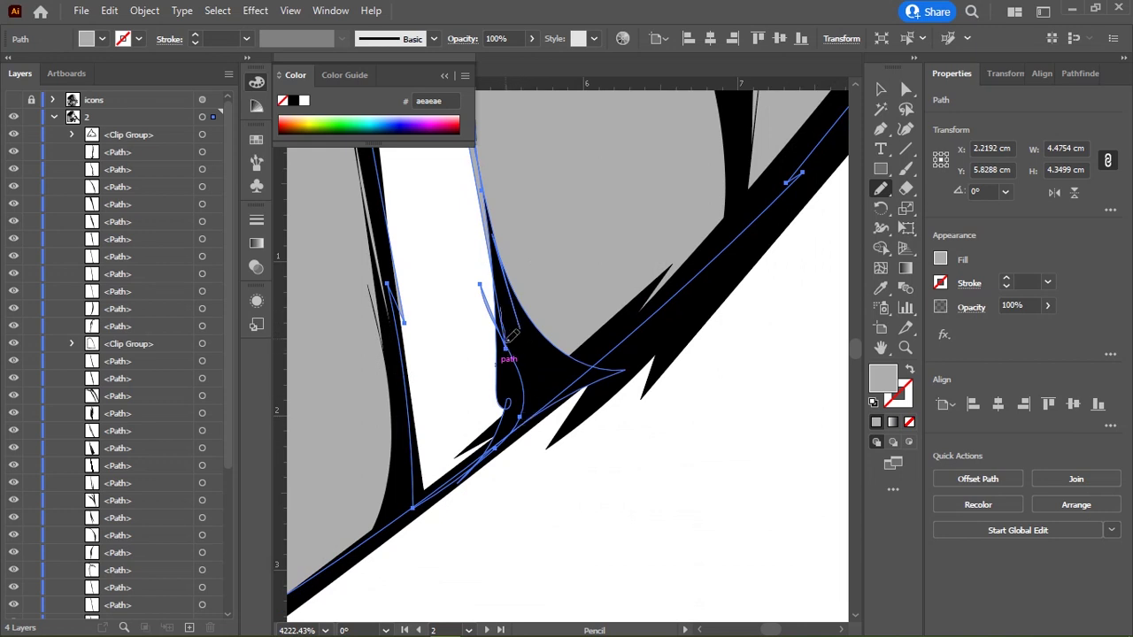
{"action": "scroll", "coordinate": [486, 527], "scroll_direction": "up", "scroll_amount": 3}
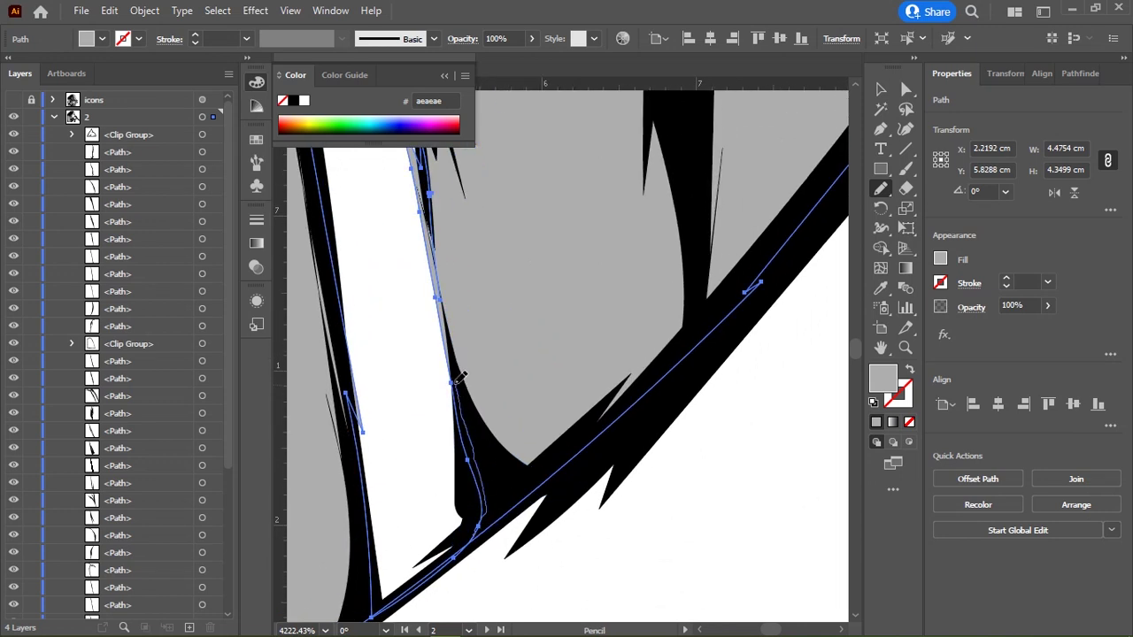
{"action": "scroll", "coordinate": [469, 443], "scroll_direction": "up", "scroll_amount": 3}
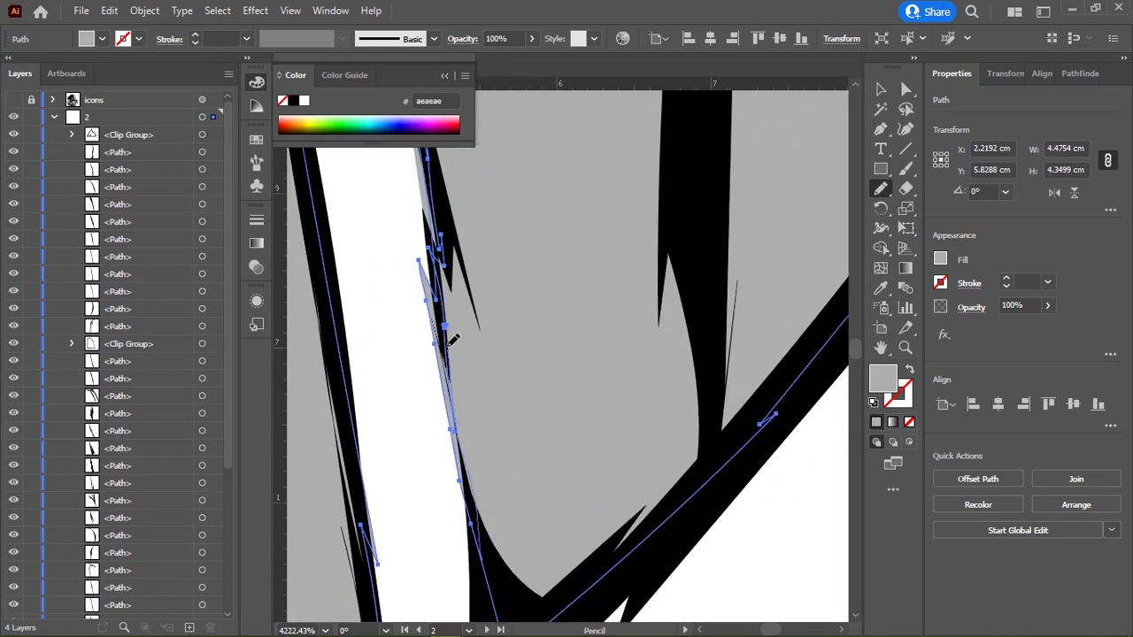
{"action": "scroll", "coordinate": [463, 316], "scroll_direction": "up", "scroll_amount": 2}
{"action": "scroll", "coordinate": [526, 405], "scroll_direction": "down", "scroll_amount": 2}
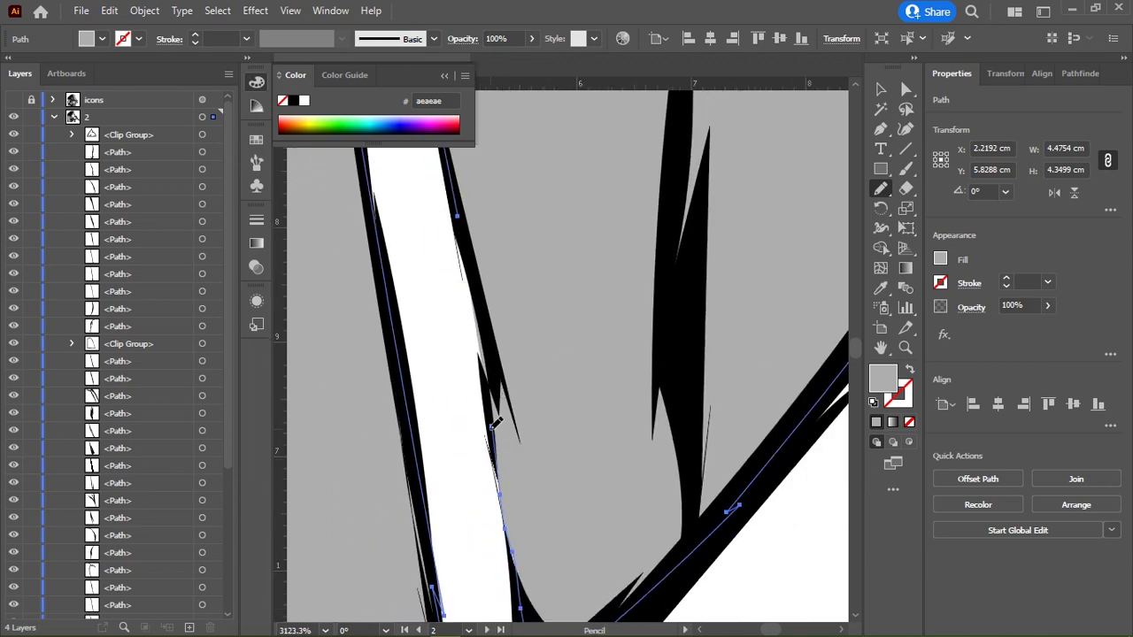
Step: Touch up the white strip's edge, undoing one accidental tiny stroke
{"action": "scroll", "coordinate": [457, 183], "scroll_direction": "down", "scroll_amount": 5}
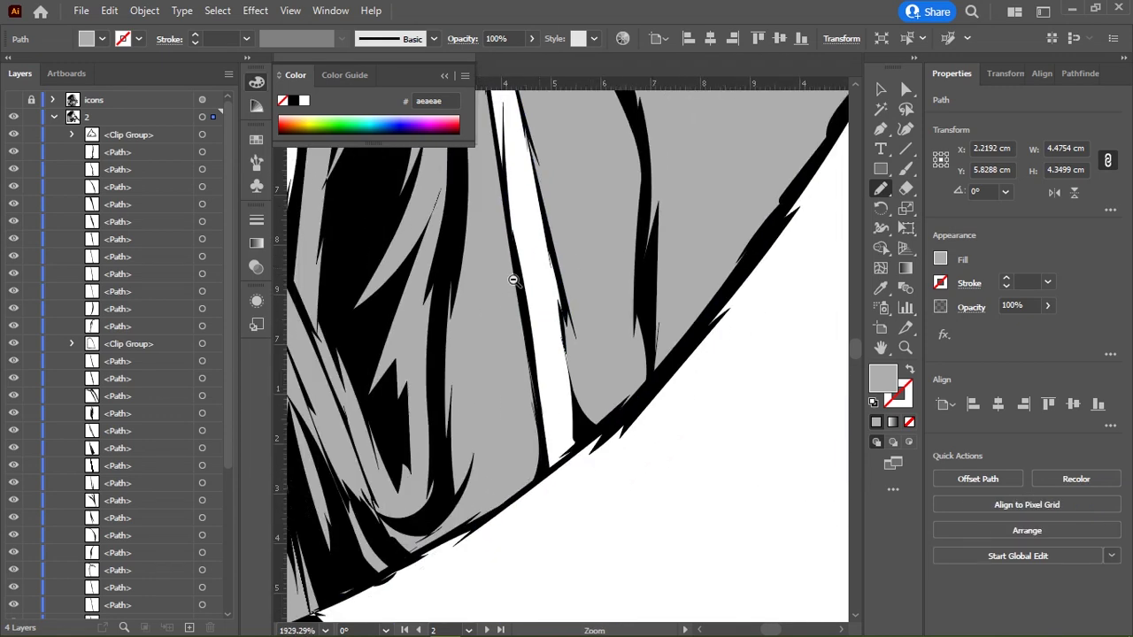
{"action": "scroll", "coordinate": [610, 266], "scroll_direction": "up", "scroll_amount": 3}
{"action": "scroll", "coordinate": [545, 432], "scroll_direction": "up", "scroll_amount": 3}
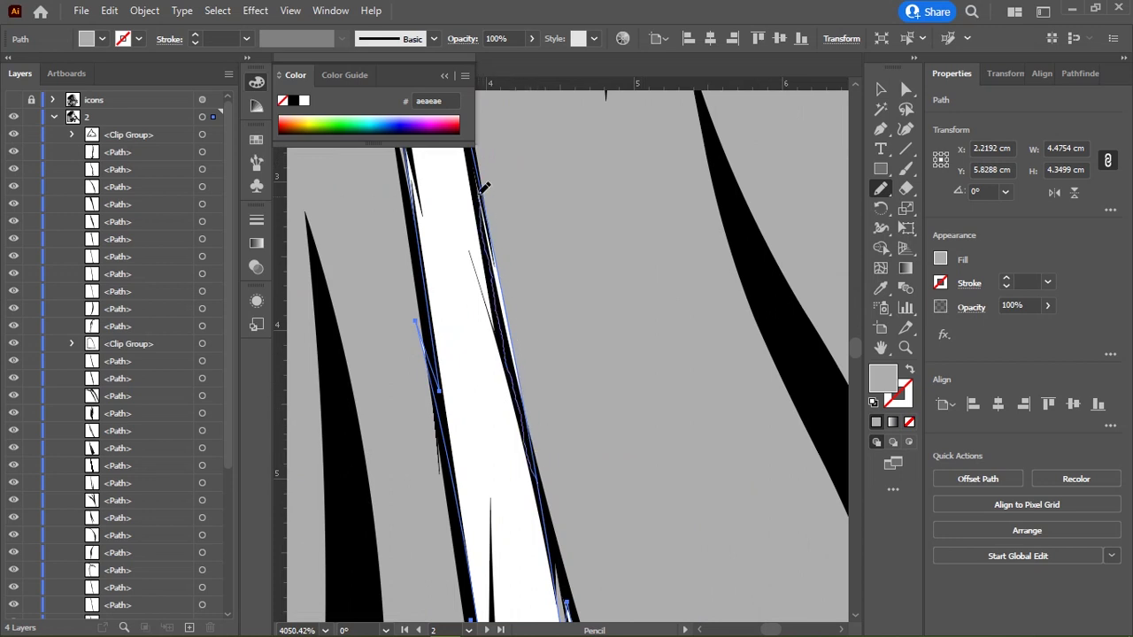
{"action": "scroll", "coordinate": [617, 379], "scroll_direction": "up", "scroll_amount": 5}
{"action": "scroll", "coordinate": [617, 379], "scroll_direction": "left", "scroll_amount": 2}
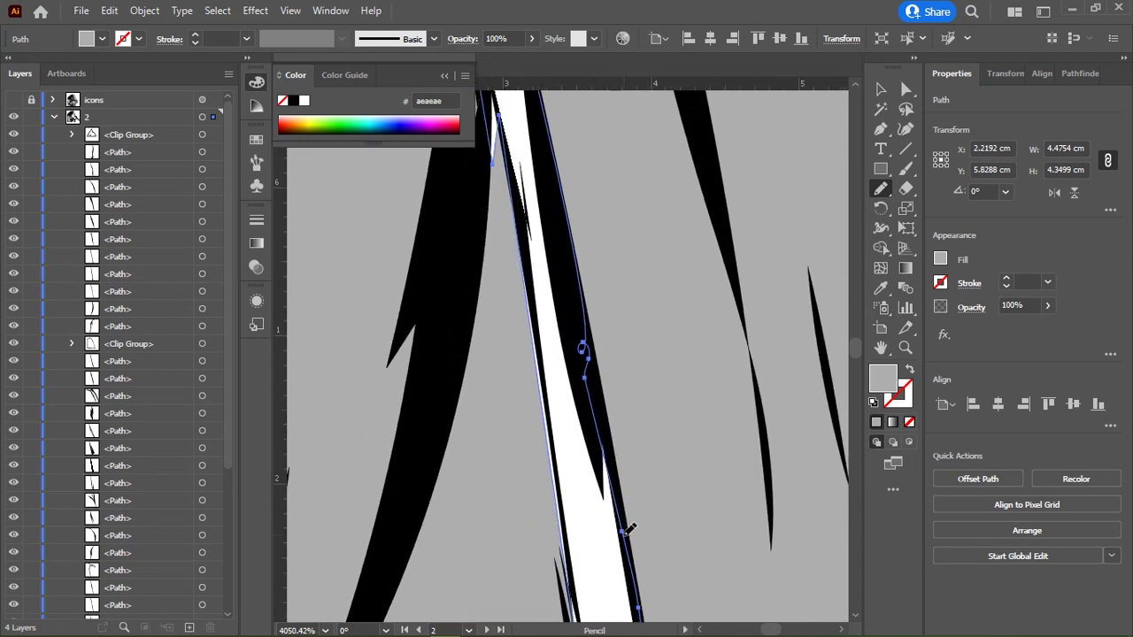
{"action": "left_click", "coordinate": [597, 329]}
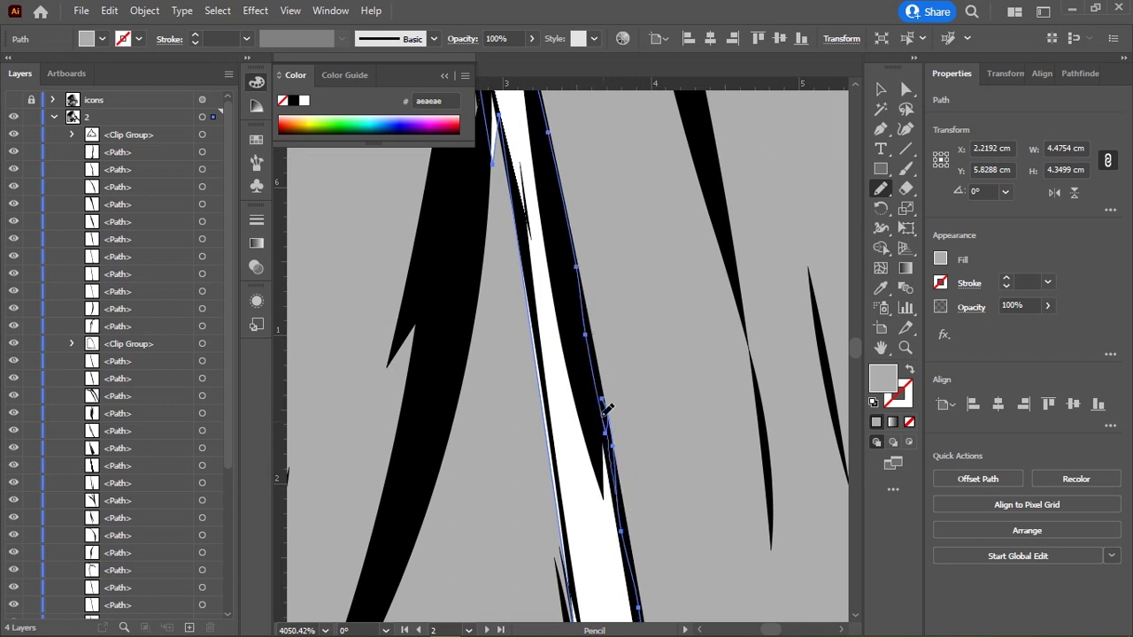
{"action": "mouse_move", "coordinate": [597, 309]}
{"action": "left_mouse_down"}
{"action": "mouse_move", "coordinate": [606, 384]}
{"action": "mouse_move", "coordinate": [552, 189]}
{"action": "left_mouse_up"}
{"action": "key", "text": "ctrl+z"}
Step: Work down the white strip's left edge, checking and redrawing it
{"action": "left_click_drag", "start_coordinate": [542, 110], "coordinate": [531, 382]}
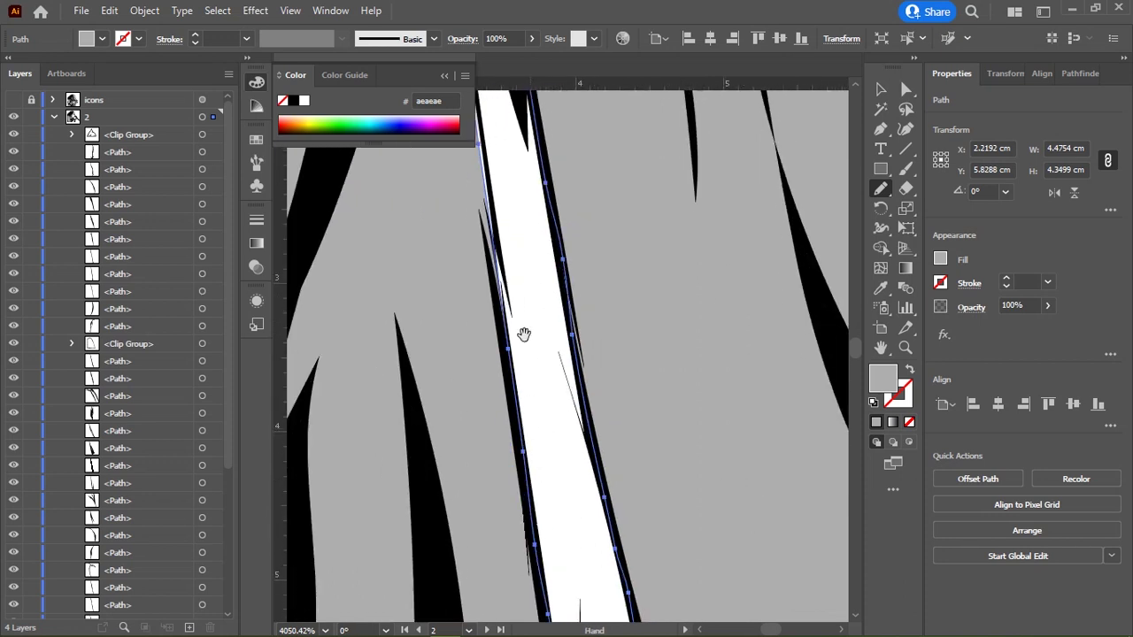
{"action": "left_click_drag", "start_coordinate": [523, 334], "coordinate": [526, 520]}
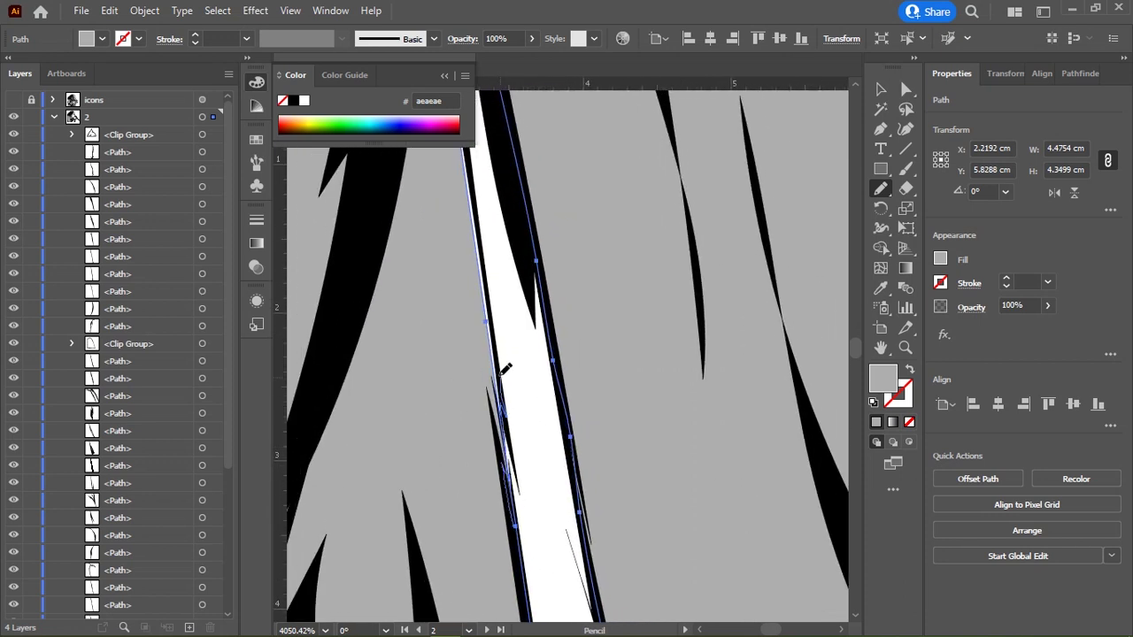
{"action": "left_click_drag", "start_coordinate": [489, 275], "coordinate": [511, 505]}
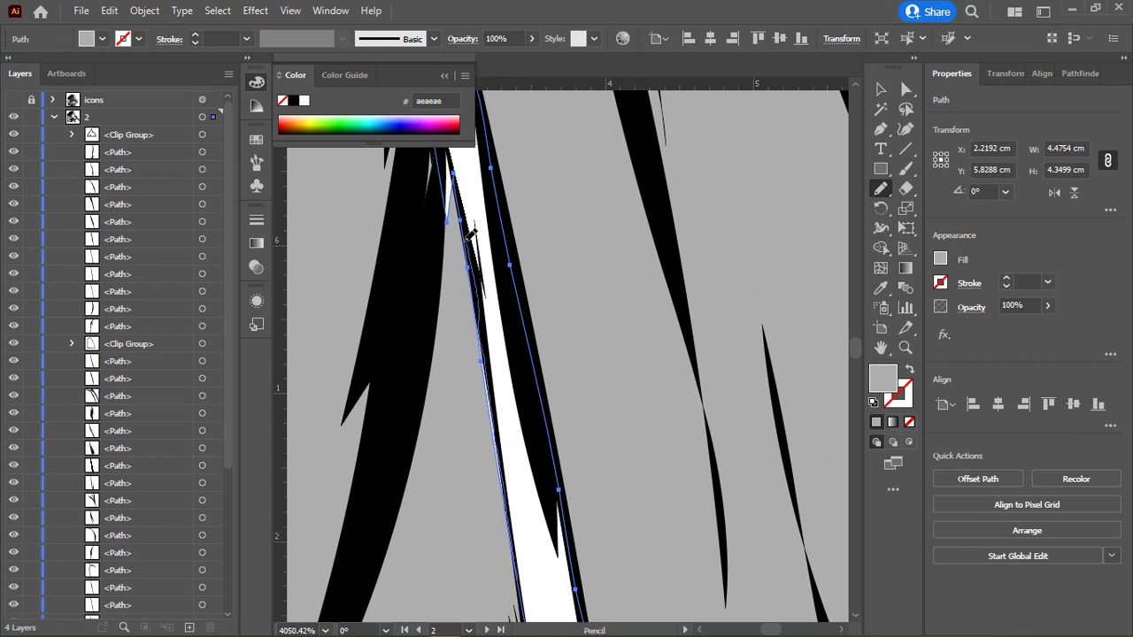
{"action": "left_click_drag", "start_coordinate": [471, 232], "coordinate": [512, 435]}
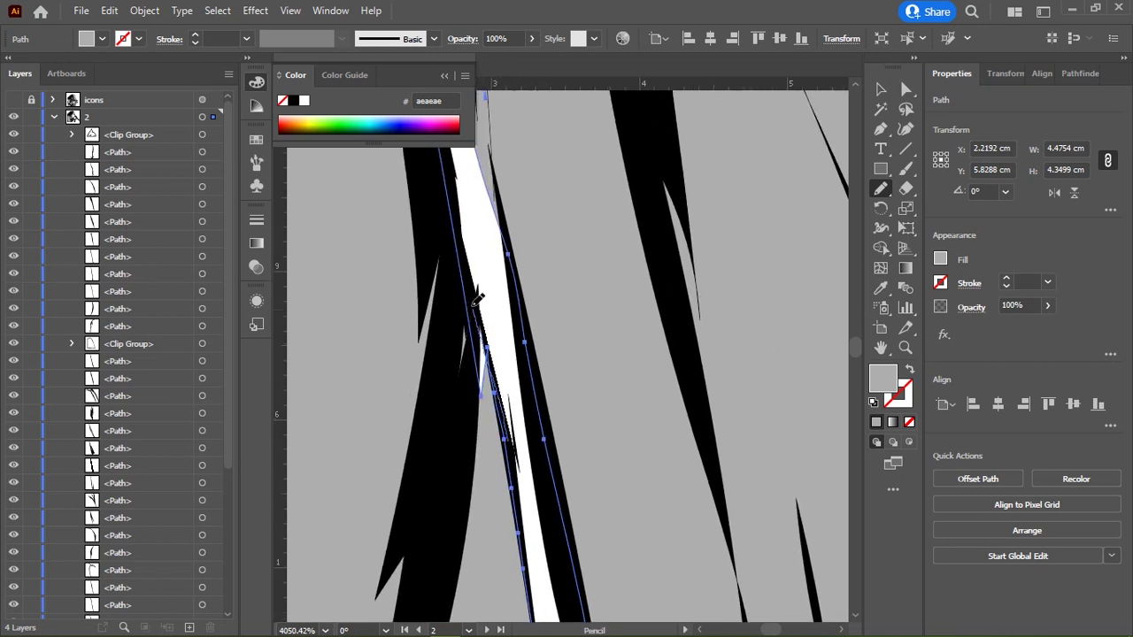
{"action": "left_click_drag", "start_coordinate": [499, 377], "coordinate": [501, 444]}
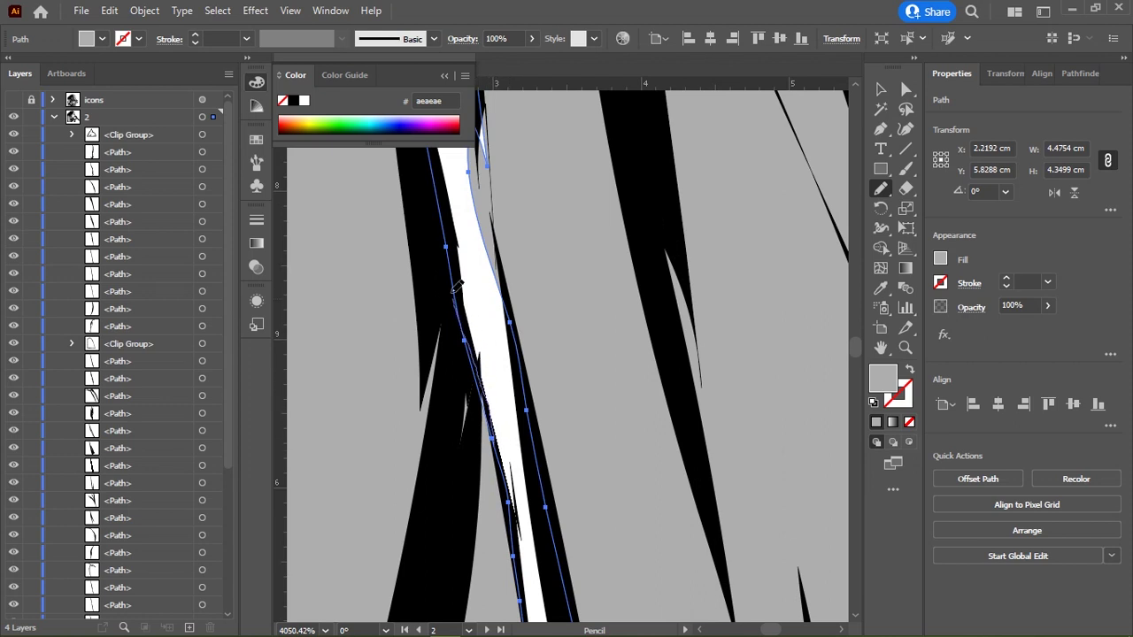
{"action": "left_click_drag", "start_coordinate": [454, 287], "coordinate": [457, 389]}
{"action": "mouse_move", "coordinate": [457, 344]}
{"action": "left_mouse_down"}
{"action": "mouse_move", "coordinate": [481, 450]}
{"action": "mouse_move", "coordinate": [491, 443]}
{"action": "left_mouse_up"}
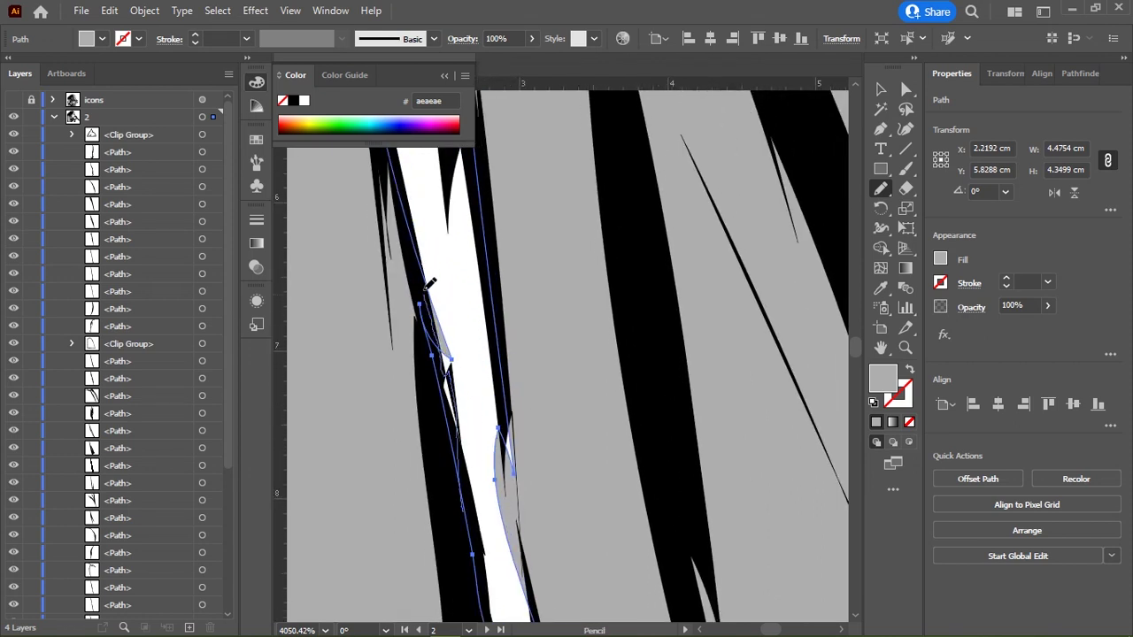
Step: Redraw the forked black fold's edge, then zoom out and deselect
{"action": "mouse_move", "coordinate": [405, 227]}
{"action": "left_mouse_down"}
{"action": "mouse_move", "coordinate": [480, 468]}
{"action": "mouse_move", "coordinate": [424, 540]}
{"action": "left_mouse_up"}
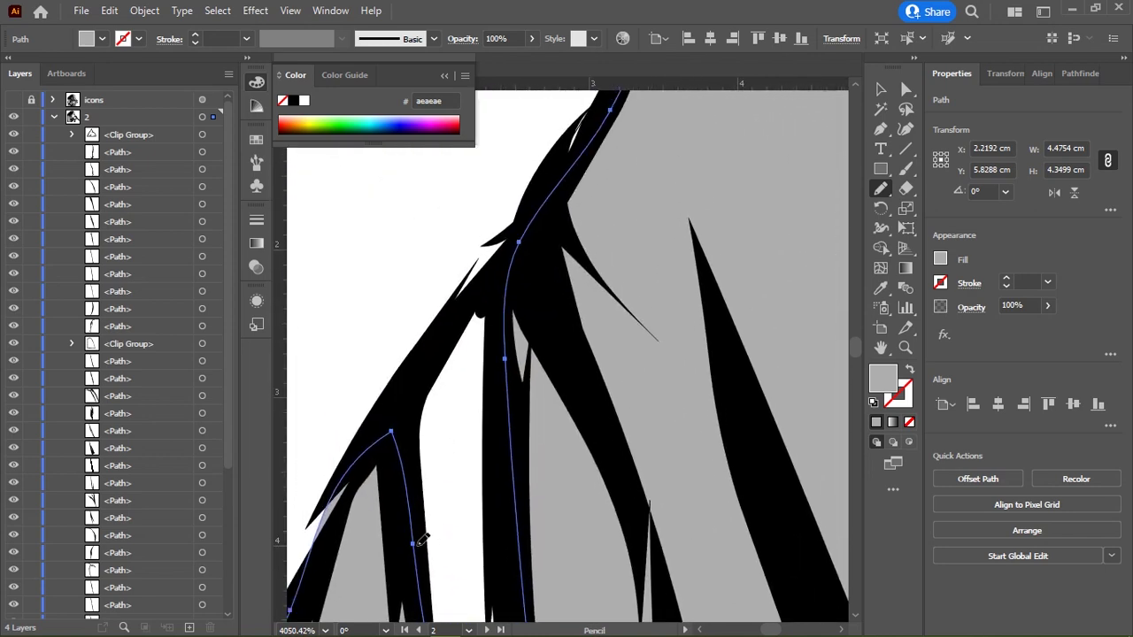
{"action": "left_click_drag", "start_coordinate": [411, 370], "coordinate": [359, 475]}
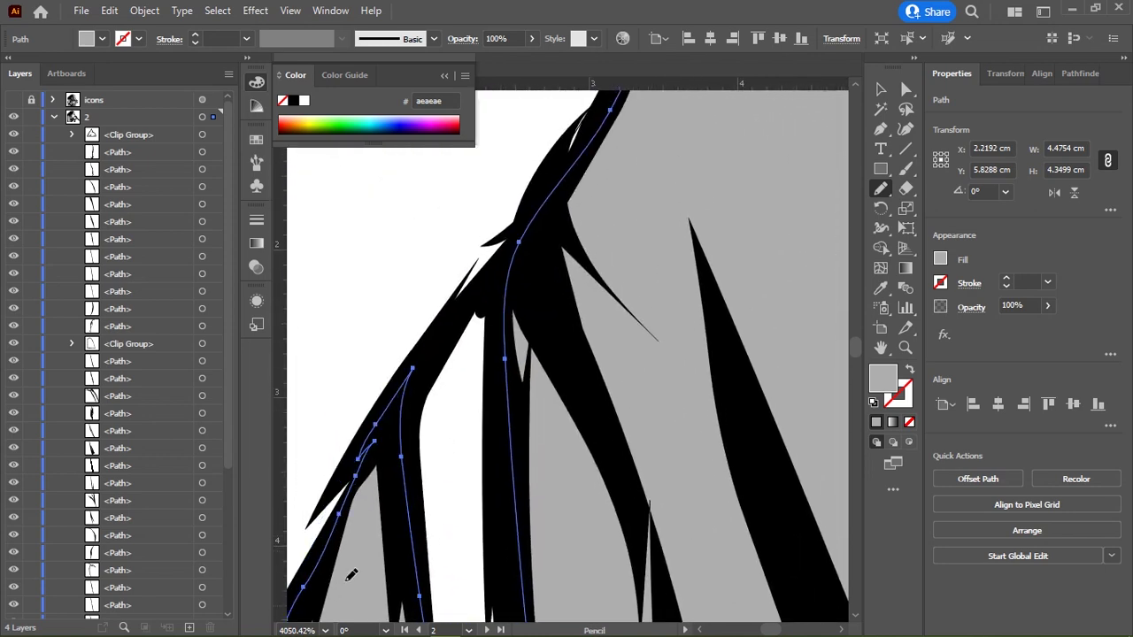
{"action": "left_click_drag", "start_coordinate": [349, 577], "coordinate": [546, 325]}
{"action": "scroll", "coordinate": [545, 325], "scroll_direction": "down", "scroll_amount": 3}
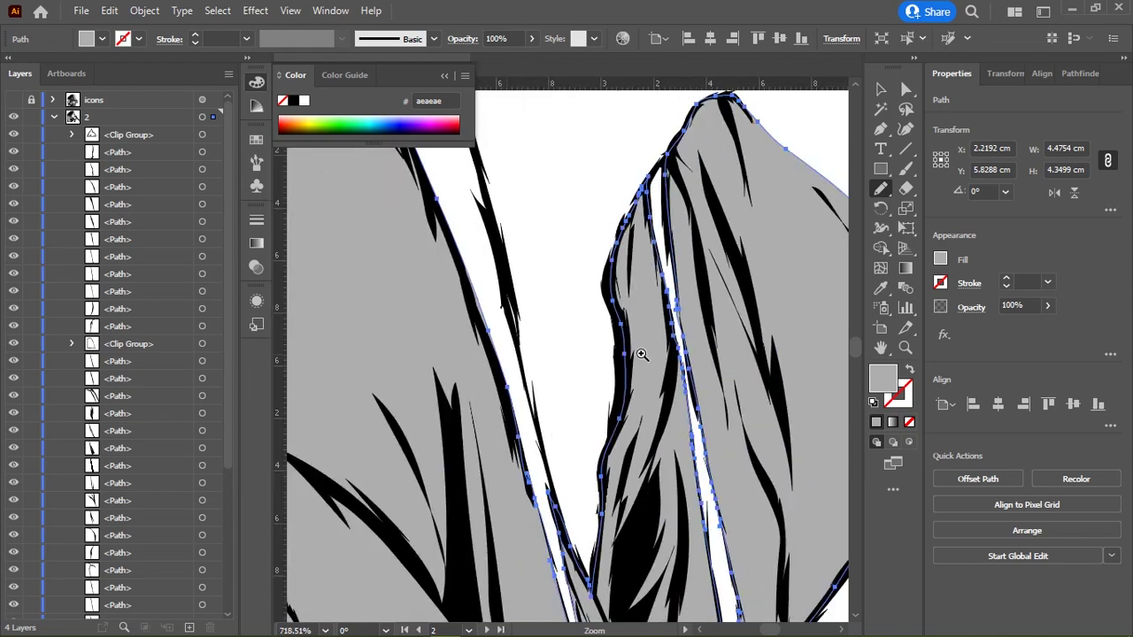
{"action": "scroll", "coordinate": [640, 354], "scroll_direction": "down", "scroll_amount": 3}
{"action": "scroll", "coordinate": [552, 329], "scroll_direction": "down", "scroll_amount": 2}
{"action": "key", "text": "ctrl+shift+a"}
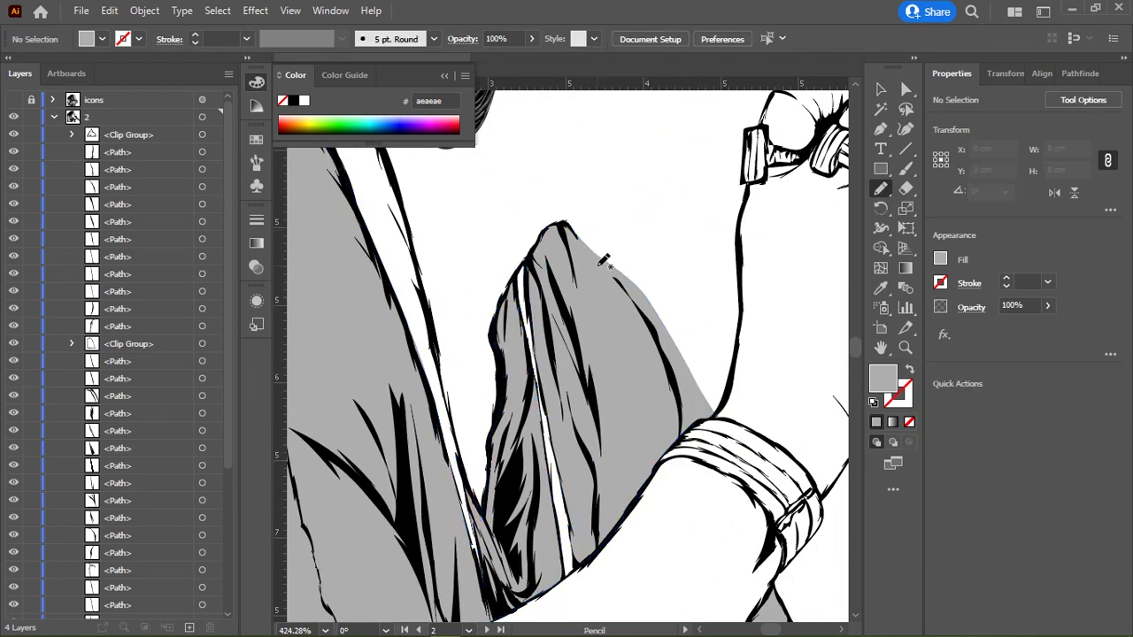
Step: Zoom in on the raised sleeve and trace its upper-right edge down to the cuff
{"action": "scroll", "coordinate": [597, 265], "scroll_direction": "down", "scroll_amount": 2}
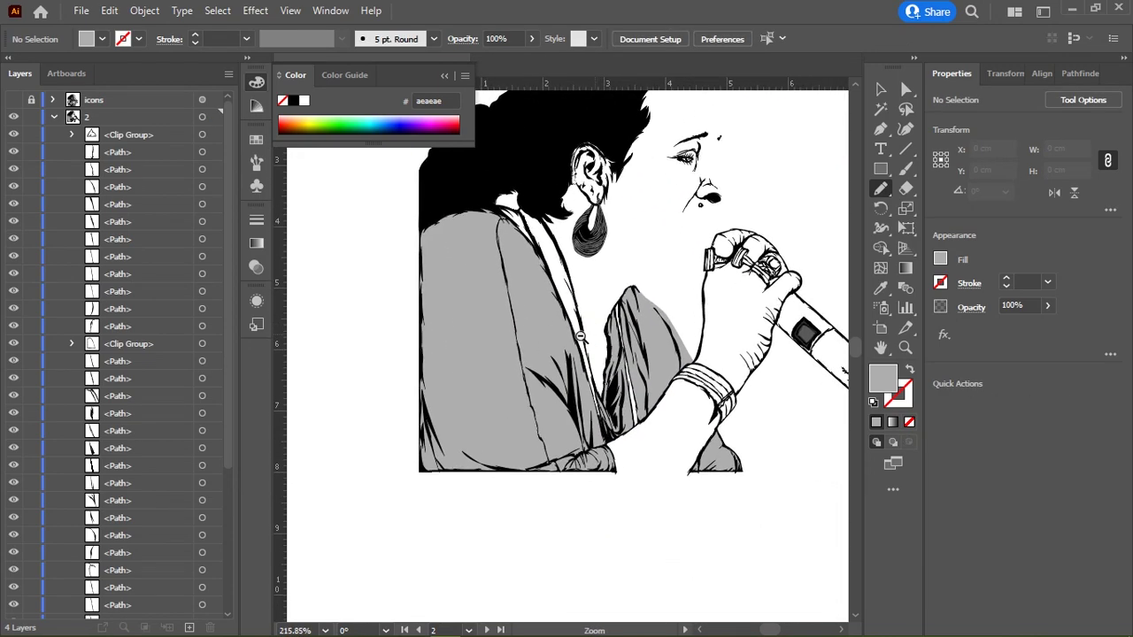
{"action": "scroll", "coordinate": [598, 265], "scroll_direction": "down", "scroll_amount": 1}
{"action": "scroll", "coordinate": [598, 265], "scroll_direction": "down", "scroll_amount": 1}
{"action": "left_click_drag", "start_coordinate": [585, 326], "coordinate": [580, 334]}
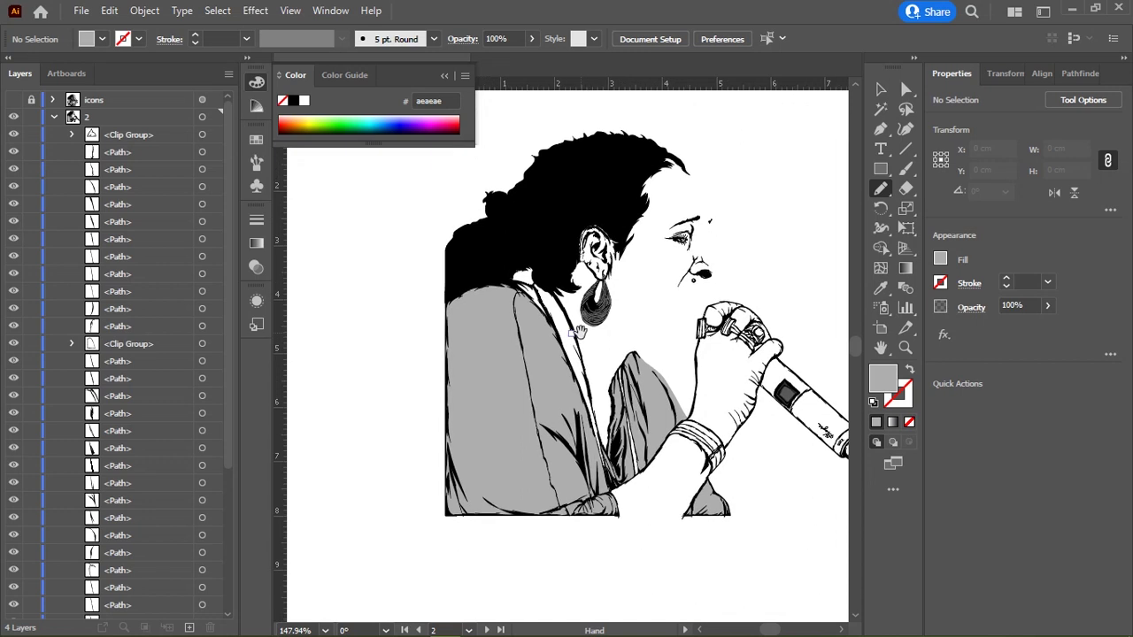
{"action": "left_click_drag", "start_coordinate": [580, 332], "coordinate": [511, 339]}
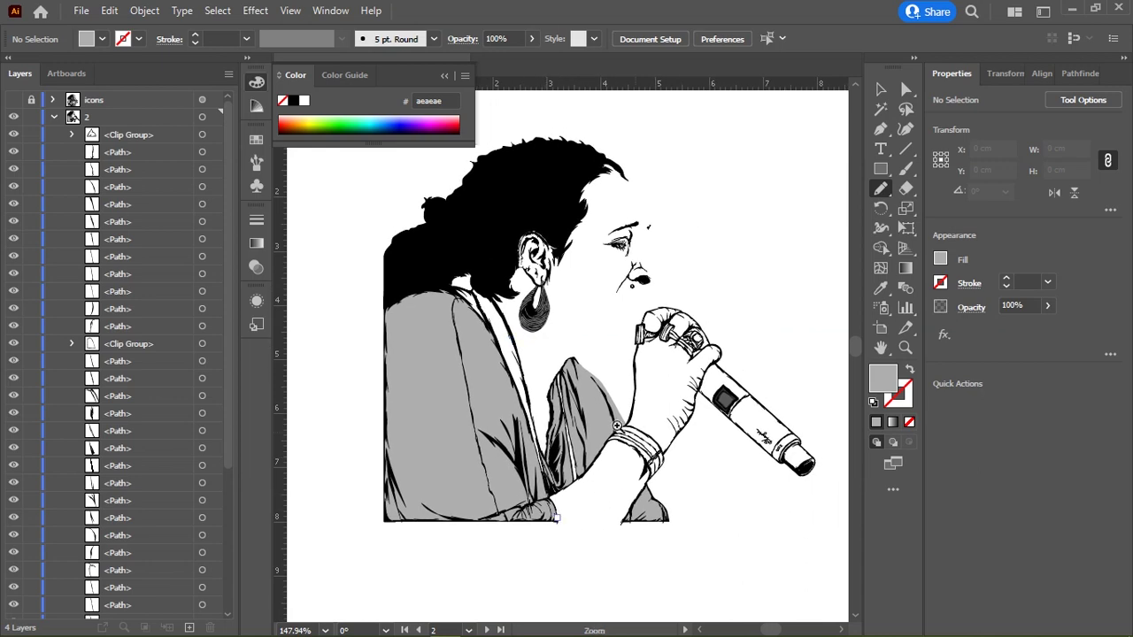
{"action": "scroll", "coordinate": [617, 426], "scroll_direction": "up", "scroll_amount": 2}
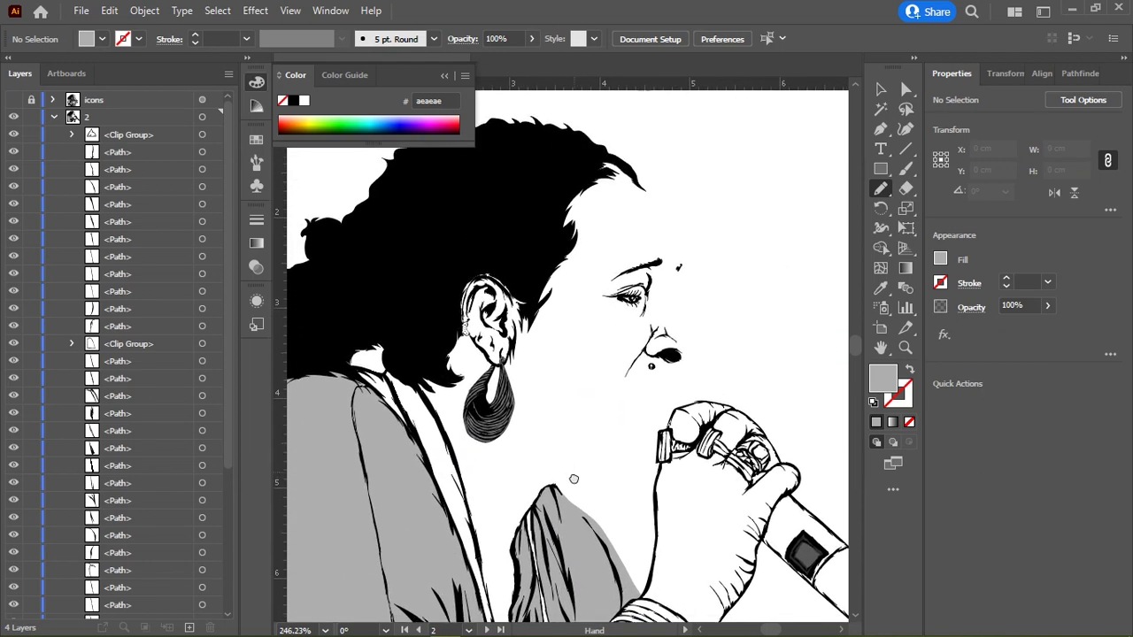
{"action": "mouse_move", "coordinate": [574, 479]}
{"action": "left_mouse_down"}
{"action": "mouse_move", "coordinate": [601, 368]}
{"action": "mouse_move", "coordinate": [609, 410]}
{"action": "mouse_move", "coordinate": [600, 387]}
{"action": "left_mouse_up"}
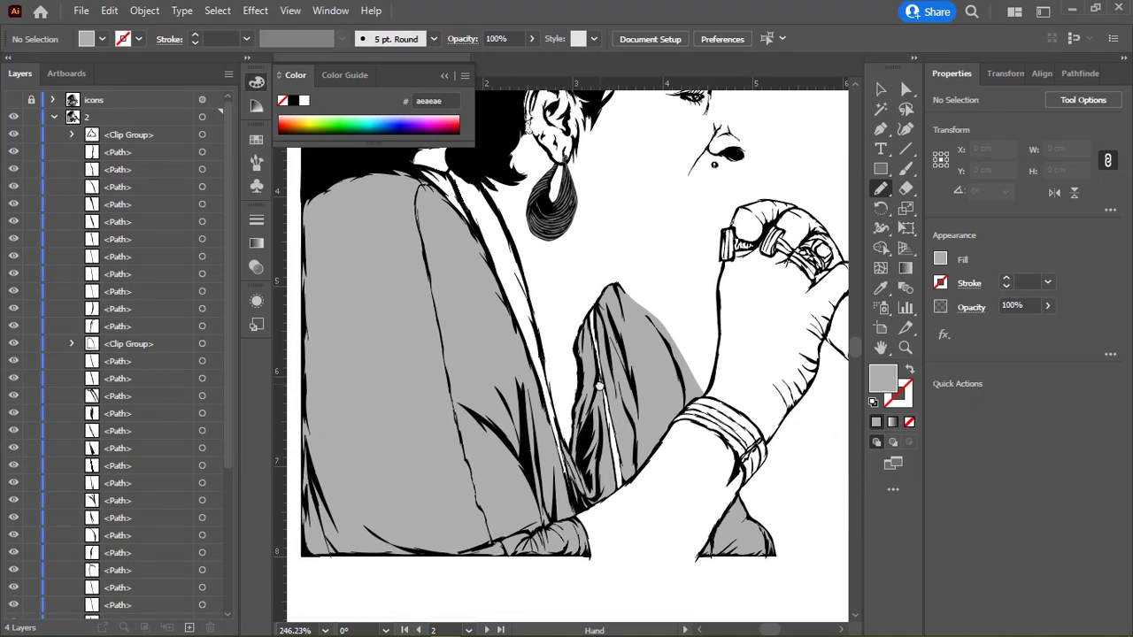
{"action": "left_click", "coordinate": [752, 307], "text": "ctrl"}
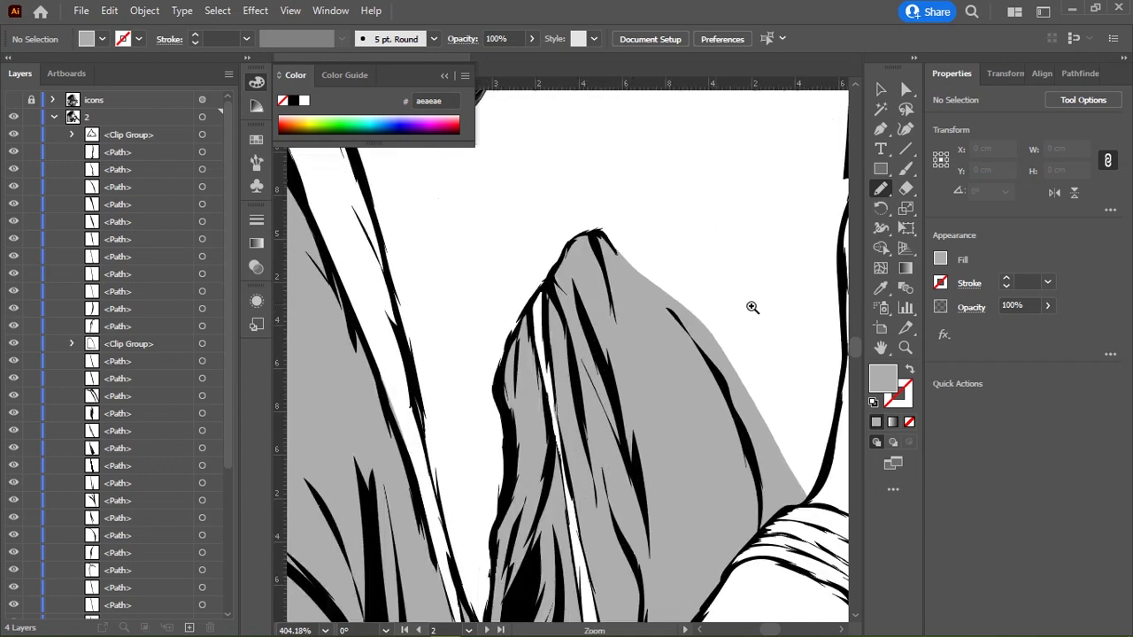
{"action": "scroll", "coordinate": [752, 307], "scroll_direction": "up", "scroll_amount": 3}
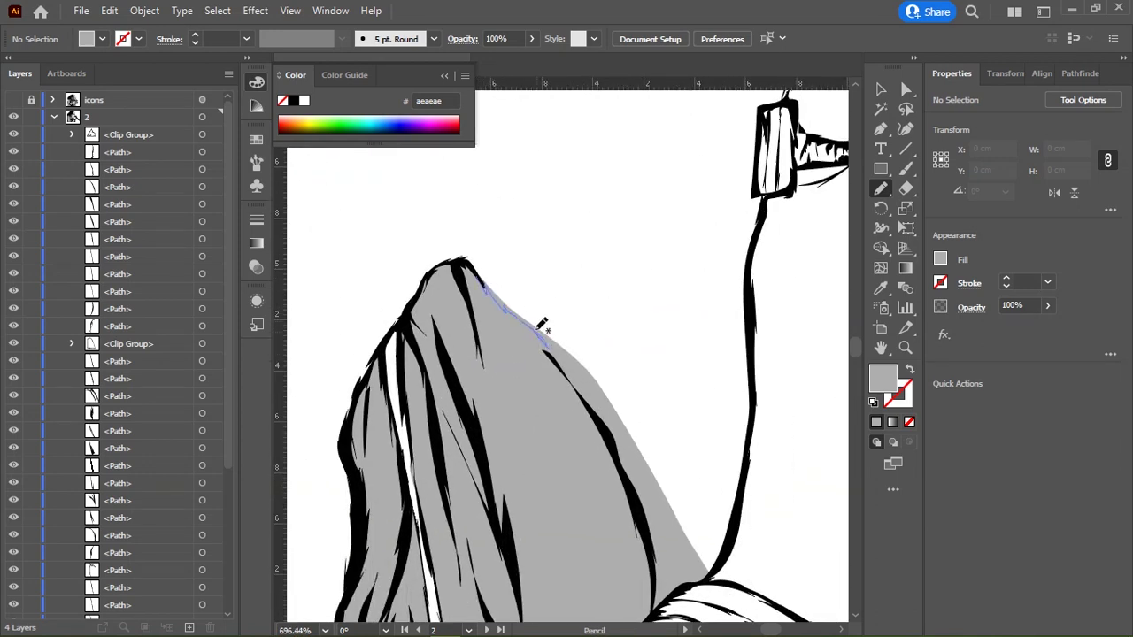
{"action": "left_click_drag", "start_coordinate": [537, 329], "coordinate": [571, 368]}
{"action": "mouse_move", "coordinate": [634, 443]}
{"action": "left_mouse_down"}
{"action": "mouse_move", "coordinate": [646, 462]}
{"action": "mouse_move", "coordinate": [549, 303]}
{"action": "left_mouse_up"}
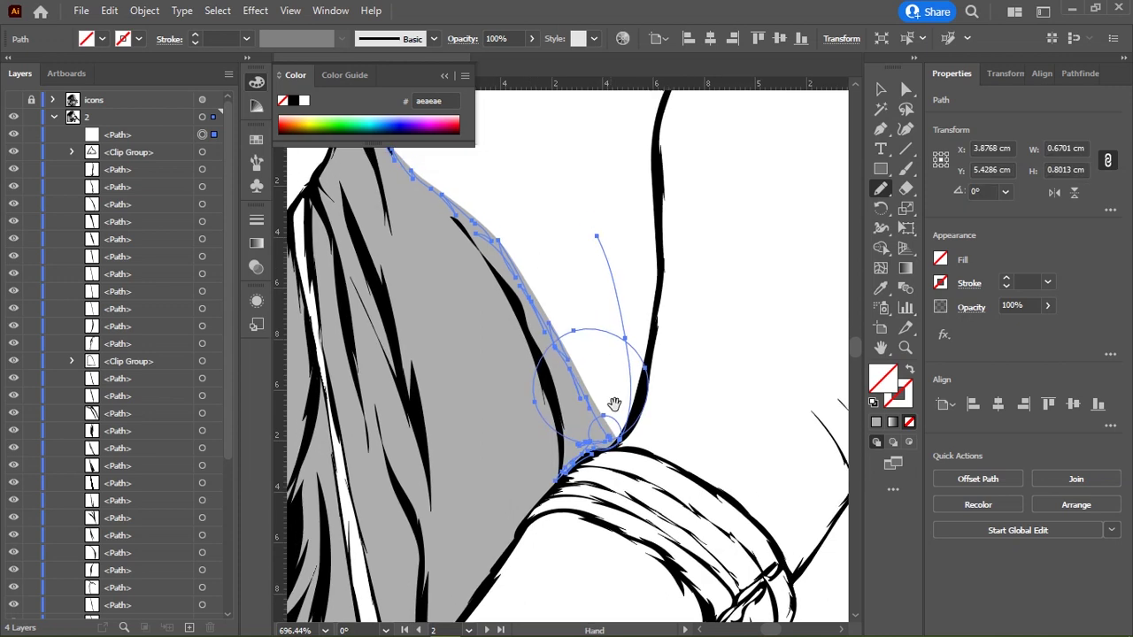
Step: Extend the outline along the black stroke and close the shape at the cuff
{"action": "scroll", "coordinate": [619, 416], "scroll_direction": "up", "scroll_amount": 1}
{"action": "scroll", "coordinate": [619, 421], "scroll_direction": "up", "scroll_amount": 3}
{"action": "left_click_drag", "start_coordinate": [644, 437], "coordinate": [704, 329]}
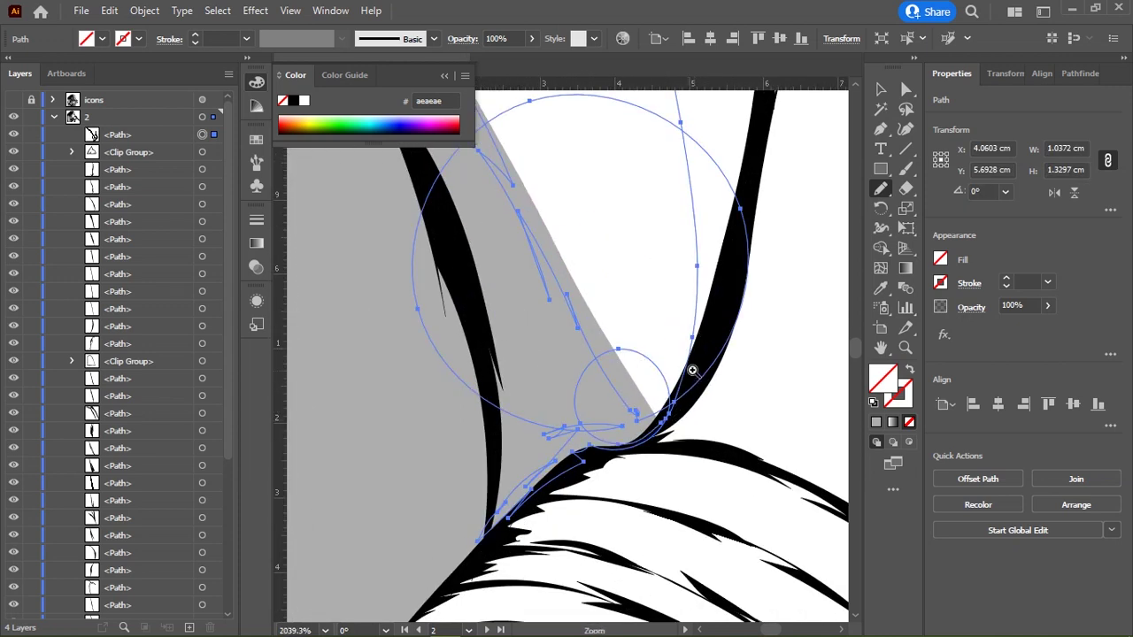
{"action": "scroll", "coordinate": [691, 374], "scroll_direction": "up", "scroll_amount": 2}
{"action": "scroll", "coordinate": [665, 336], "scroll_direction": "down", "scroll_amount": 1}
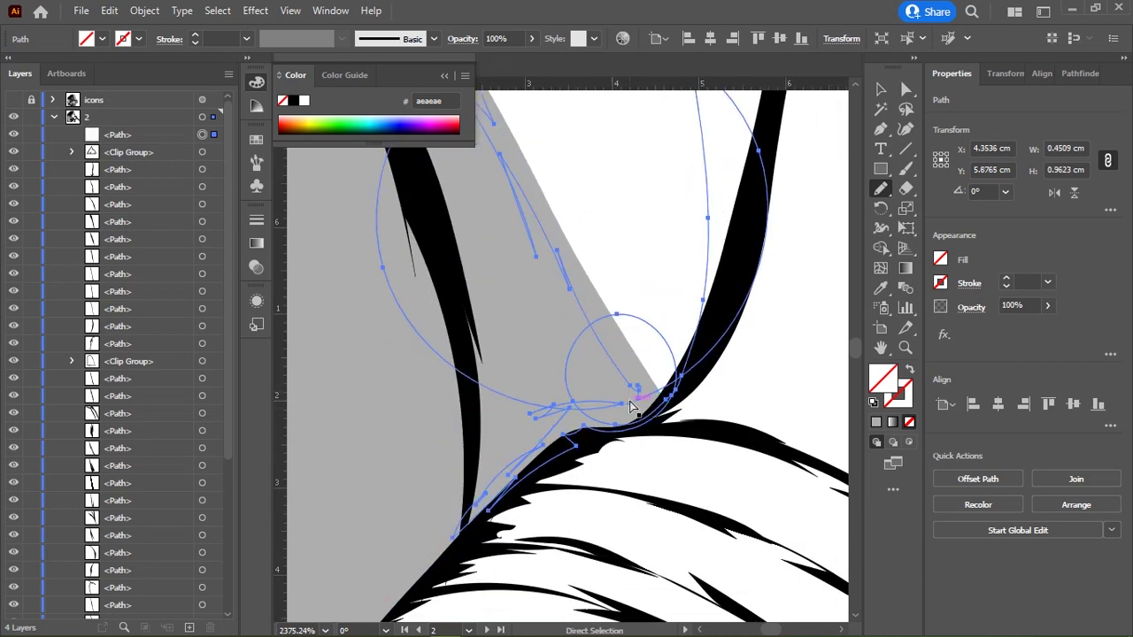
{"action": "left_click_drag", "start_coordinate": [600, 330], "coordinate": [624, 403]}
{"action": "left_click_drag", "start_coordinate": [531, 541], "coordinate": [608, 430]}
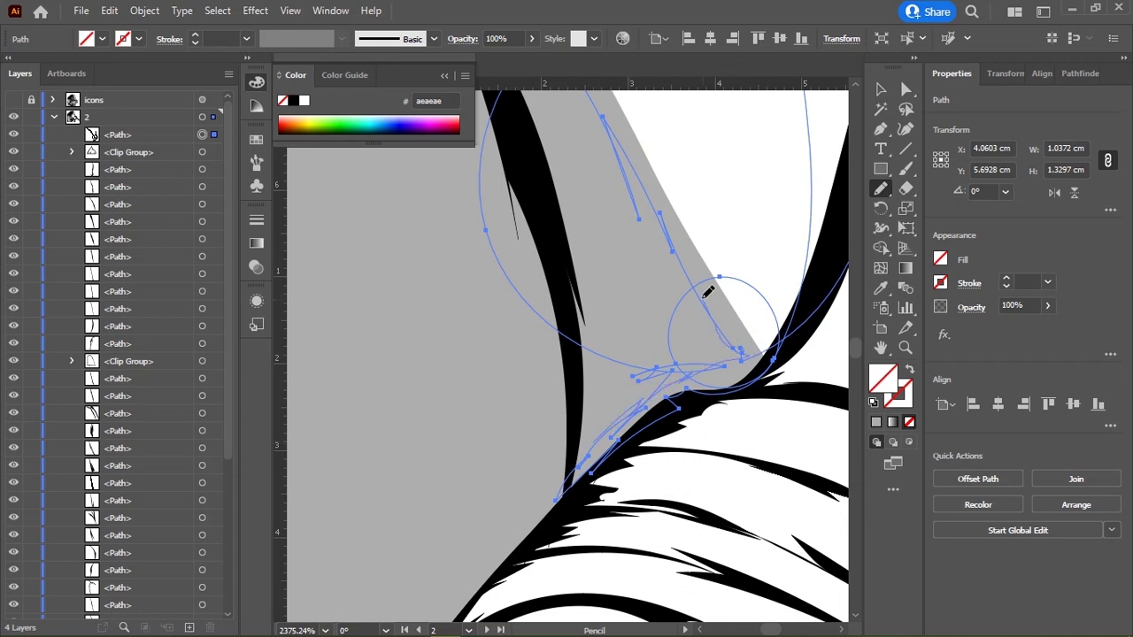
{"action": "mouse_move", "coordinate": [639, 173]}
{"action": "left_mouse_down"}
{"action": "mouse_move", "coordinate": [755, 315]}
{"action": "mouse_move", "coordinate": [628, 307]}
{"action": "left_mouse_up"}
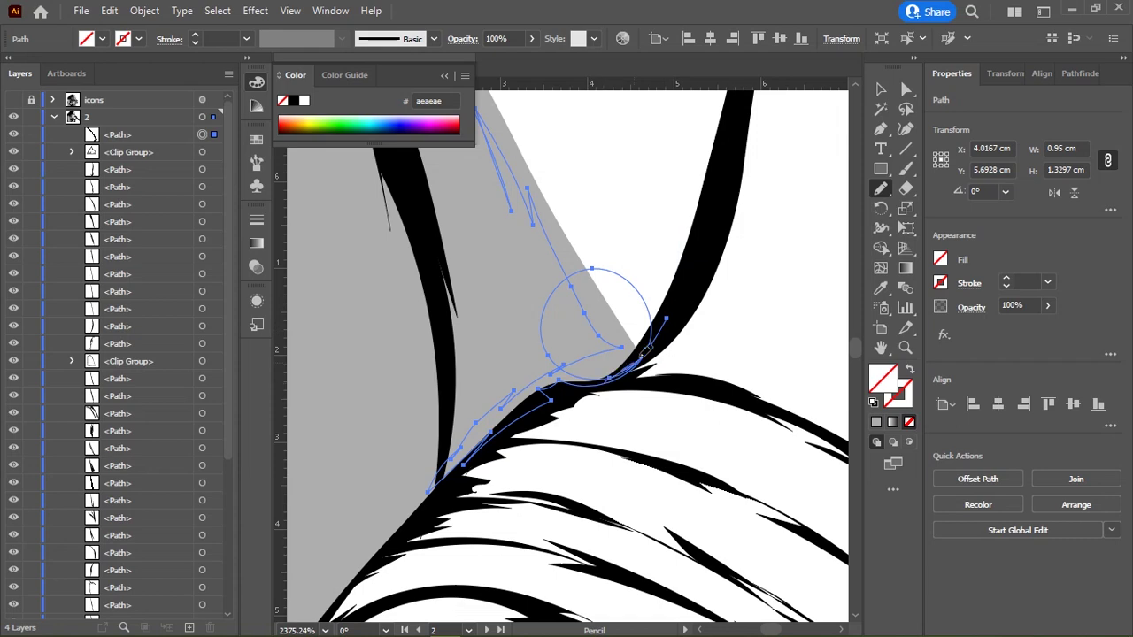
{"action": "scroll", "coordinate": [670, 265], "scroll_direction": "down", "scroll_amount": 2}
{"action": "scroll", "coordinate": [670, 417], "scroll_direction": "down", "scroll_amount": 2}
{"action": "scroll", "coordinate": [615, 463], "scroll_direction": "down", "scroll_amount": 2}
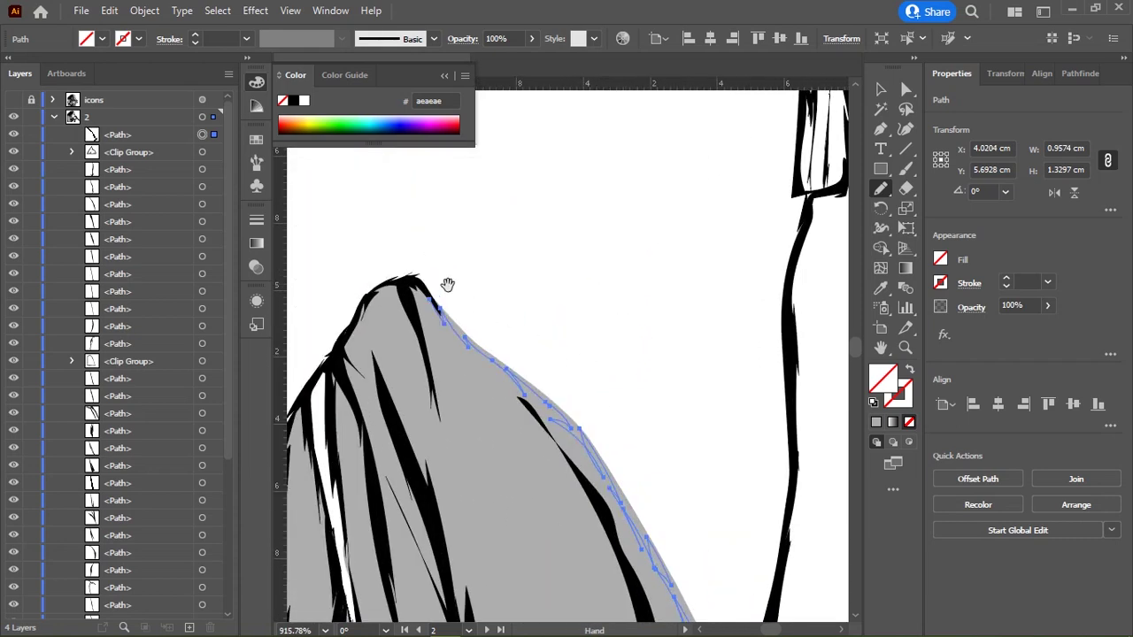
{"action": "left_click_drag", "start_coordinate": [425, 245], "coordinate": [643, 390]}
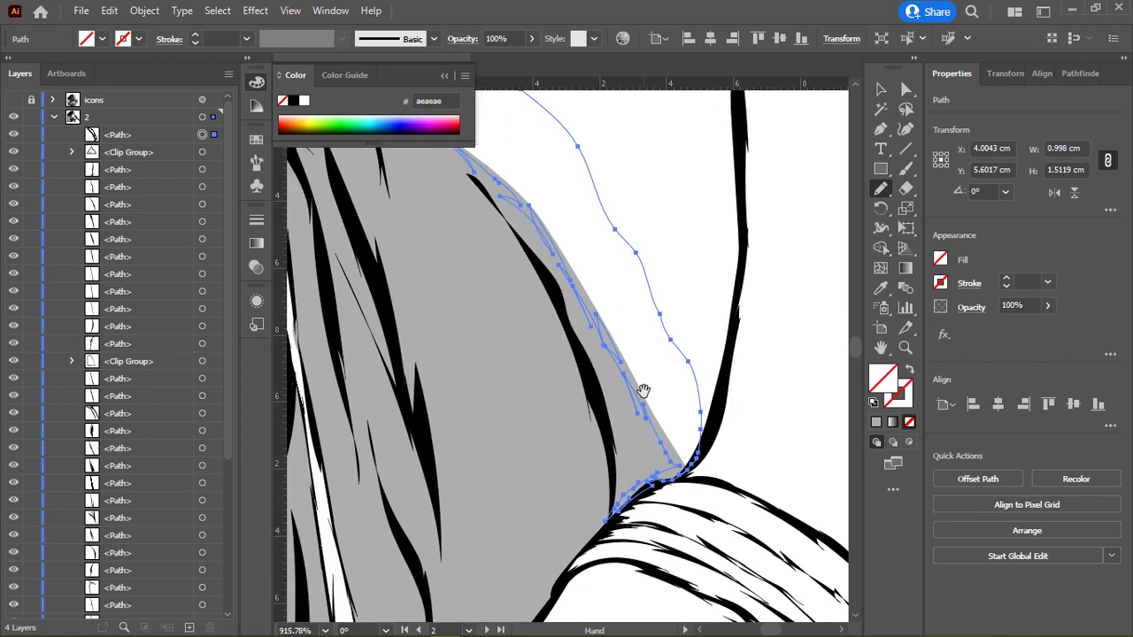
Step: Fill the new shape with black, then select and check the grey sleeve shape
{"action": "left_click", "coordinate": [296, 101]}
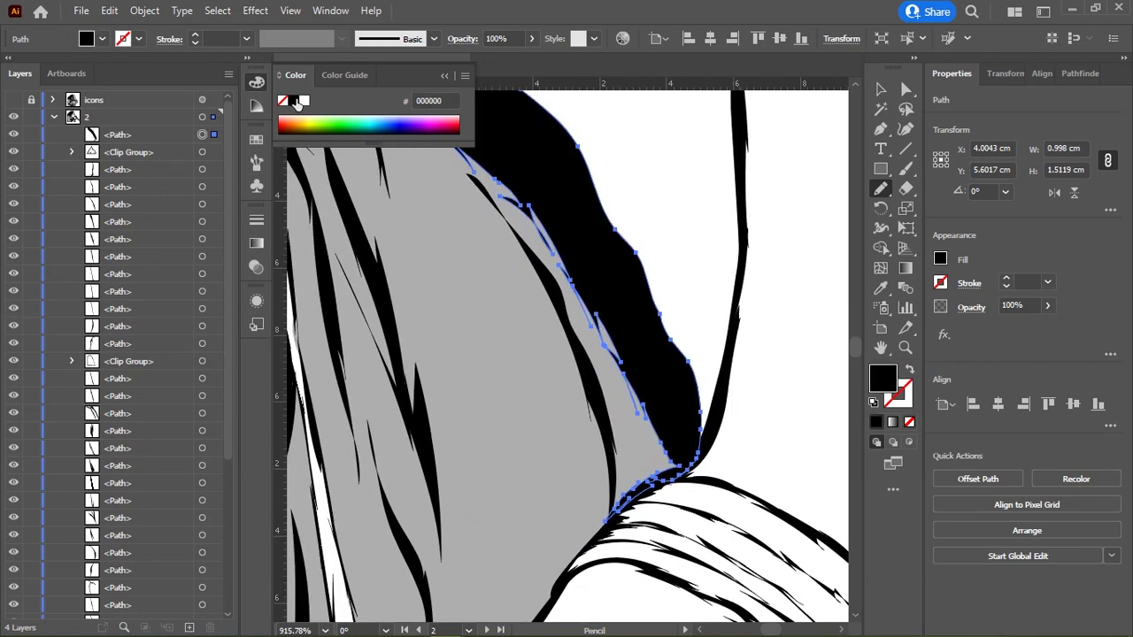
{"action": "left_click_drag", "start_coordinate": [549, 392], "coordinate": [611, 444]}
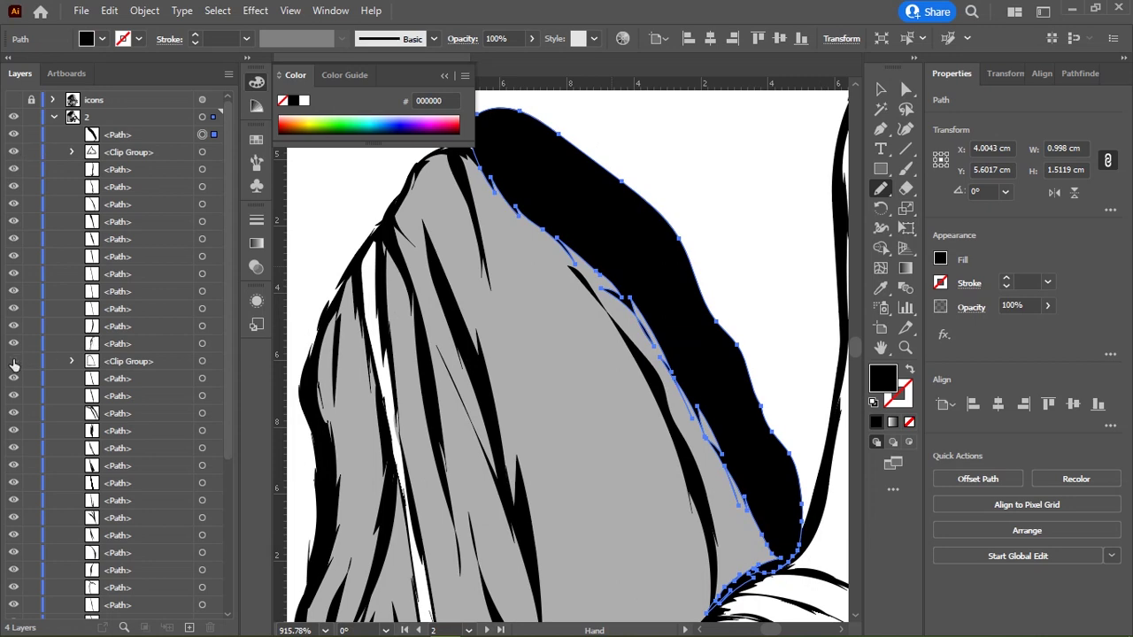
{"action": "key", "text": "v"}
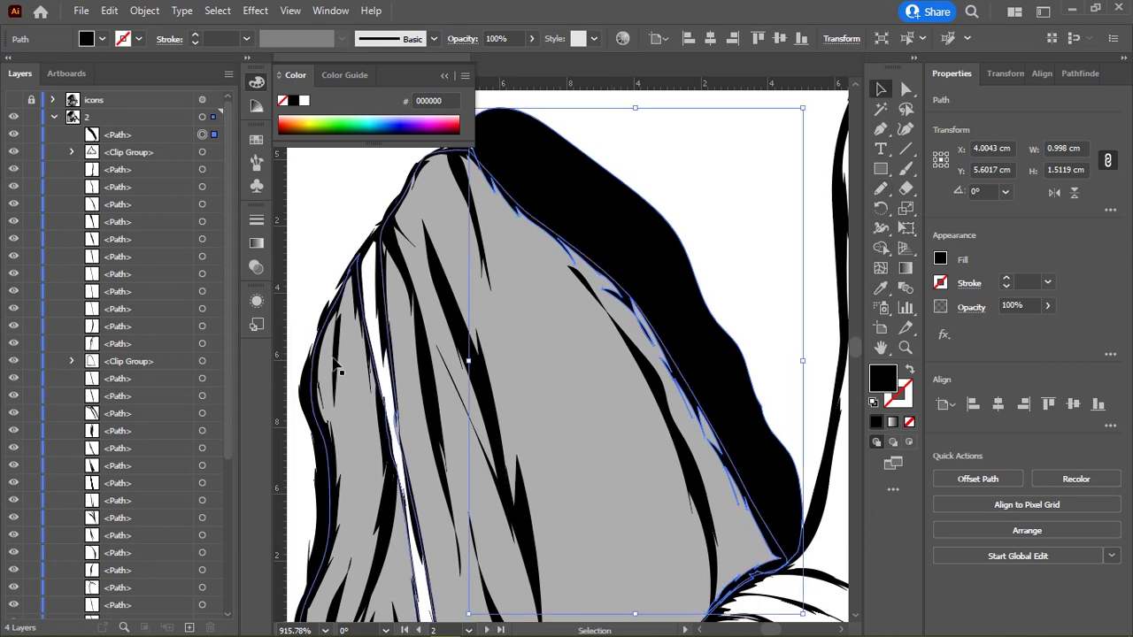
{"action": "left_click", "coordinate": [324, 400]}
{"action": "left_click", "coordinate": [321, 231]}
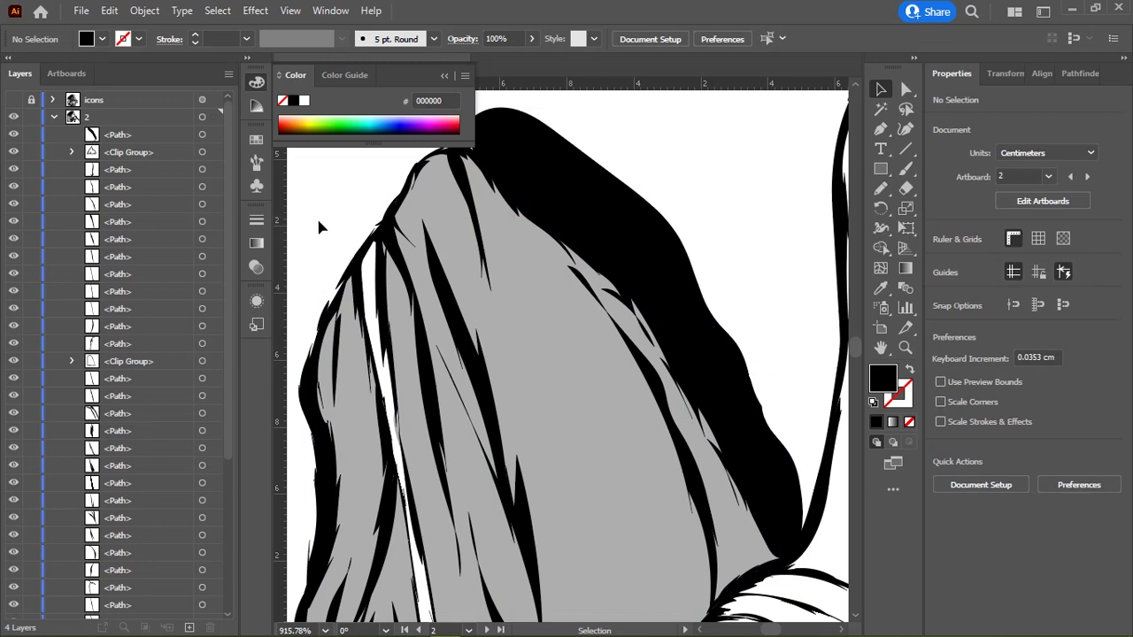
{"action": "scroll", "coordinate": [470, 271], "scroll_direction": "down", "scroll_amount": 5}
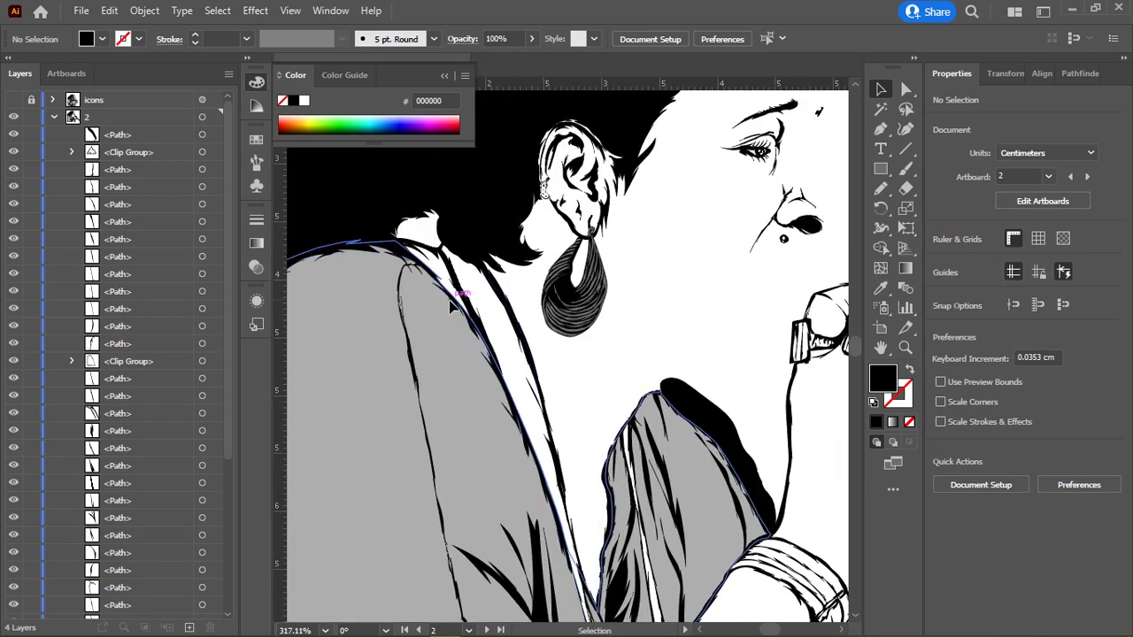
Step: Drag the shoulder clip group's row to the top of layer 2 in the Layers panel
{"action": "left_click", "coordinate": [455, 308]}
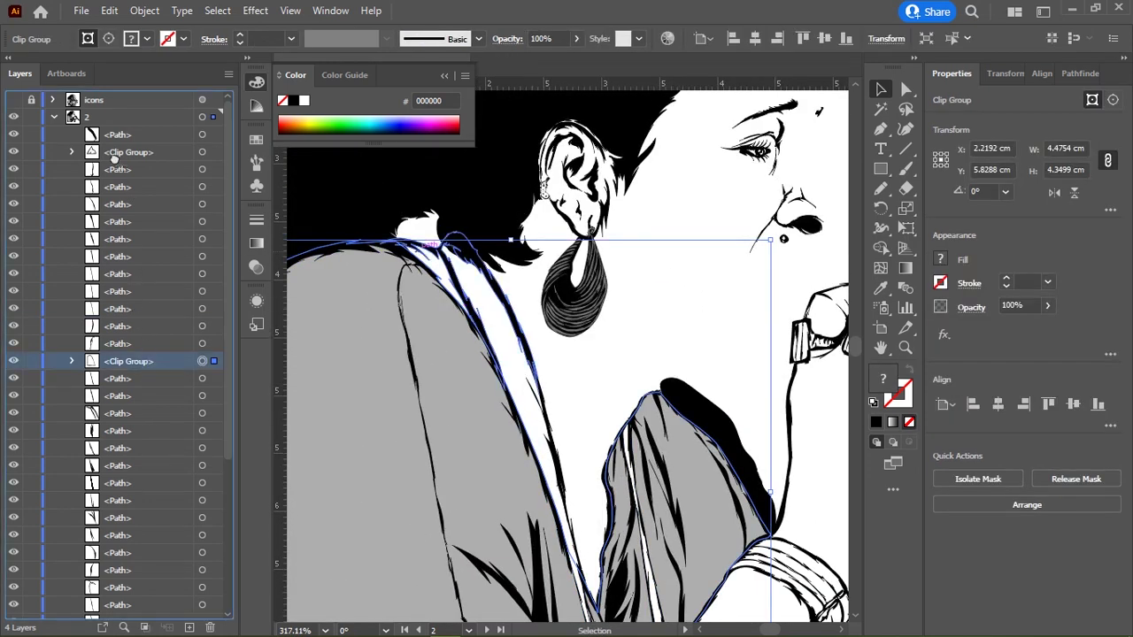
{"action": "mouse_move", "coordinate": [142, 361]}
{"action": "left_mouse_down"}
{"action": "mouse_move", "coordinate": [124, 128]}
{"action": "mouse_move", "coordinate": [115, 137]}
{"action": "left_mouse_up"}
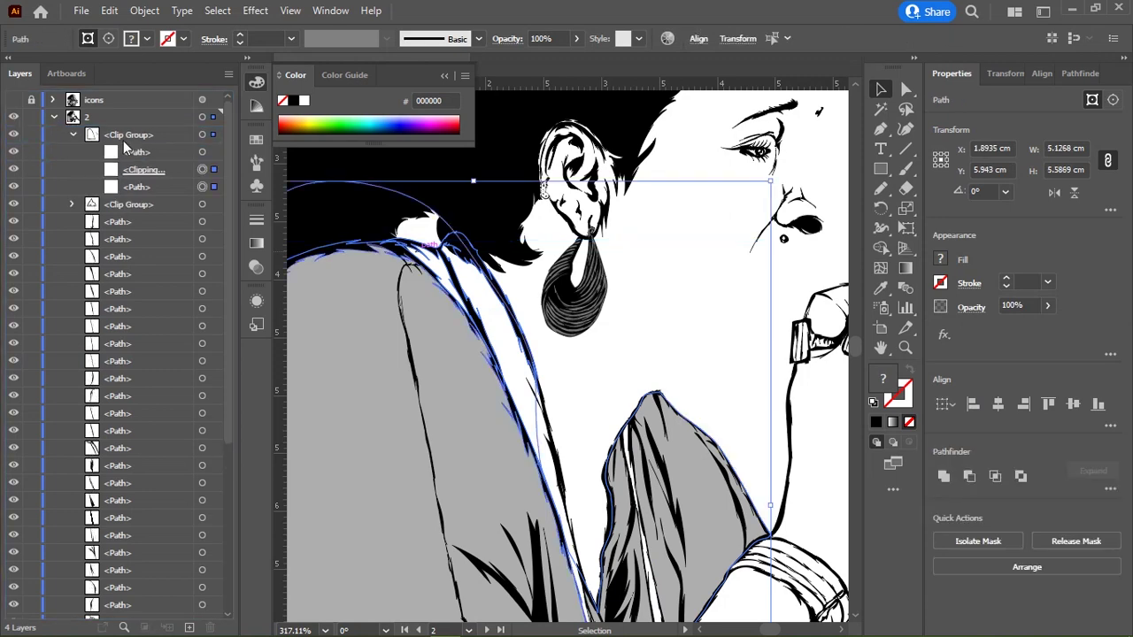
{"action": "left_click", "coordinate": [568, 356]}
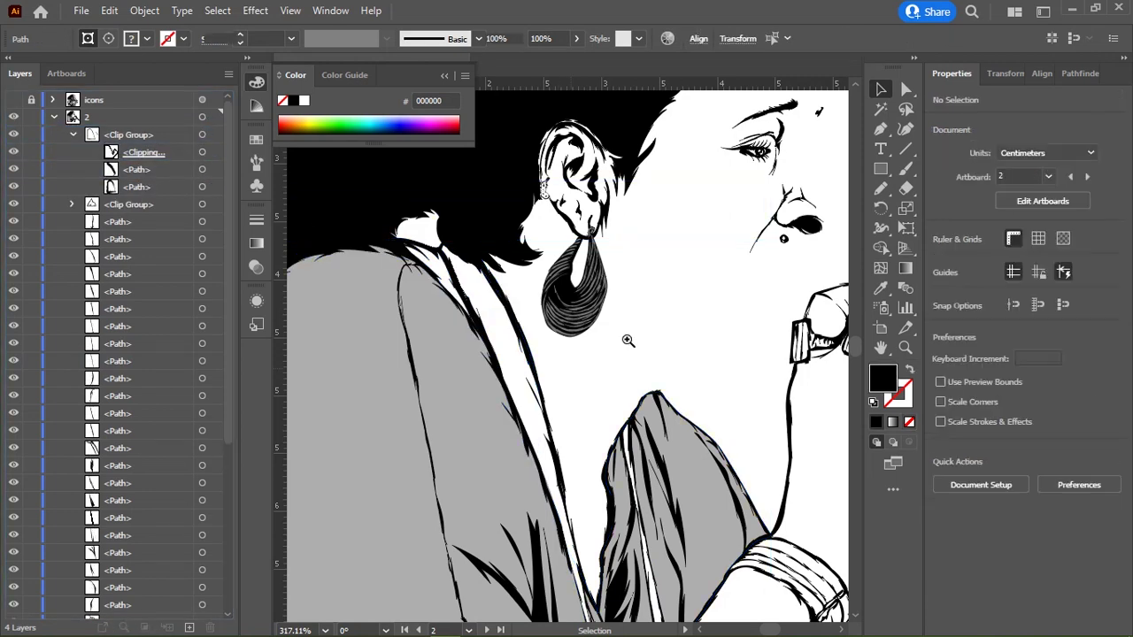
{"action": "key", "text": "ctrl+0"}
{"action": "mouse_move", "coordinate": [597, 251]}
{"action": "left_mouse_down"}
{"action": "mouse_move", "coordinate": [494, 353]}
{"action": "mouse_move", "coordinate": [592, 356]}
{"action": "mouse_move", "coordinate": [611, 407]}
{"action": "mouse_move", "coordinate": [610, 394]}
{"action": "mouse_move", "coordinate": [541, 392]}
{"action": "mouse_move", "coordinate": [615, 407]}
{"action": "left_mouse_up"}
{"action": "scroll", "coordinate": [476, 450], "scroll_direction": "up", "scroll_amount": 2}
{"action": "scroll", "coordinate": [526, 367], "scroll_direction": "up", "scroll_amount": 2}
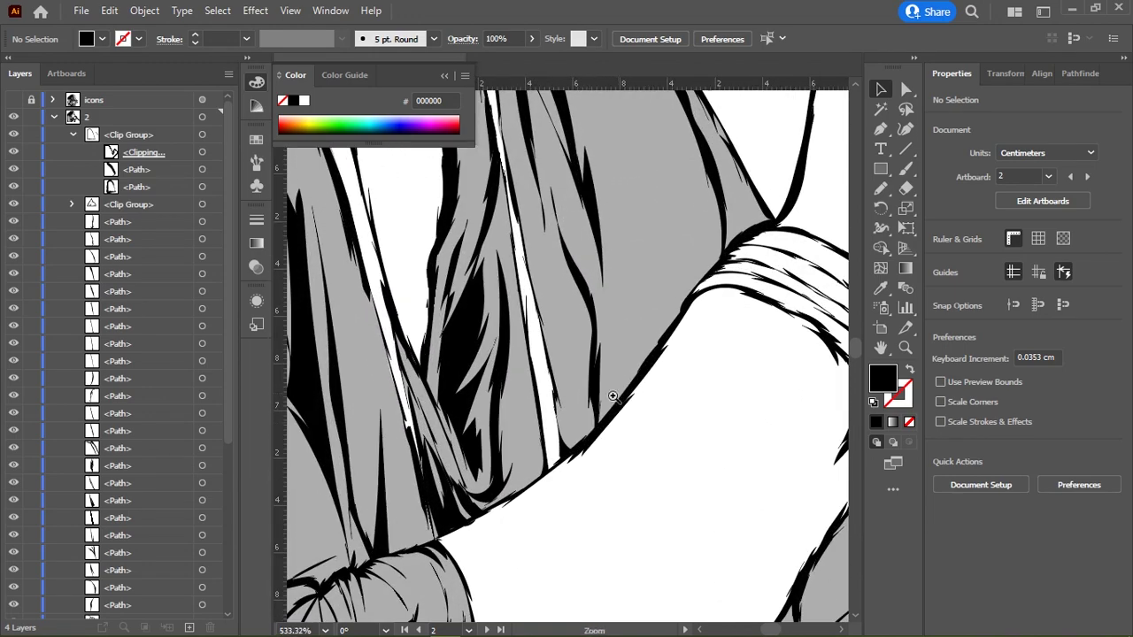
Step: Pencil a shadow shape along the sleeve edge, smooth its loop, and fill it black
{"action": "key", "text": "n"}
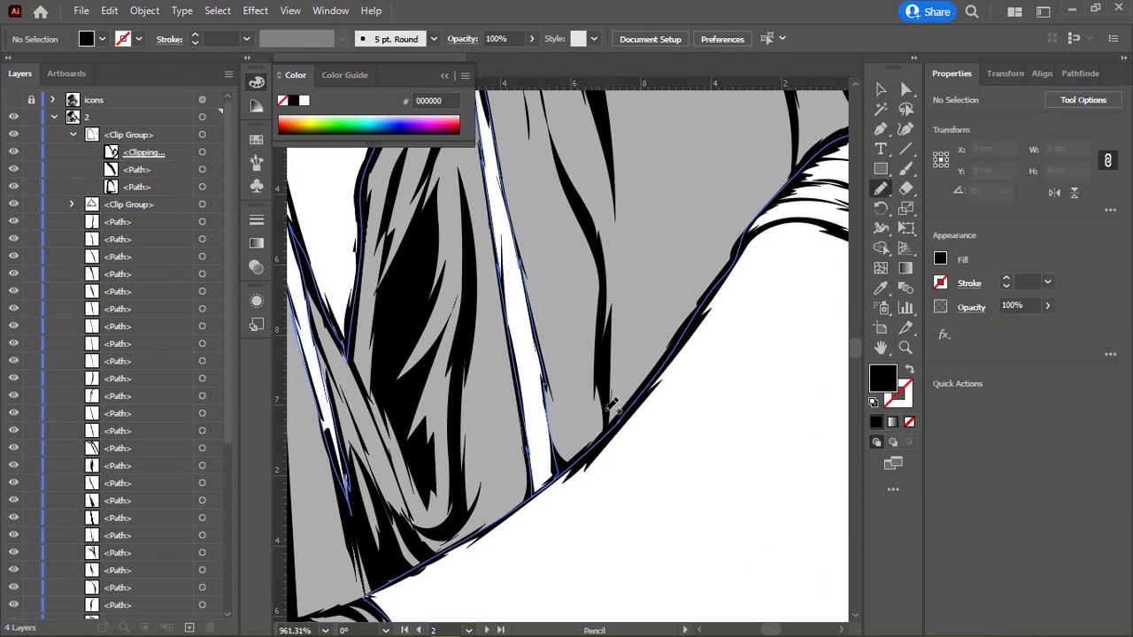
{"action": "mouse_move", "coordinate": [580, 447]}
{"action": "left_mouse_down"}
{"action": "mouse_move", "coordinate": [673, 341]}
{"action": "mouse_move", "coordinate": [728, 239]}
{"action": "left_mouse_up"}
{"action": "left_click_drag", "start_coordinate": [697, 250], "coordinate": [551, 376]}
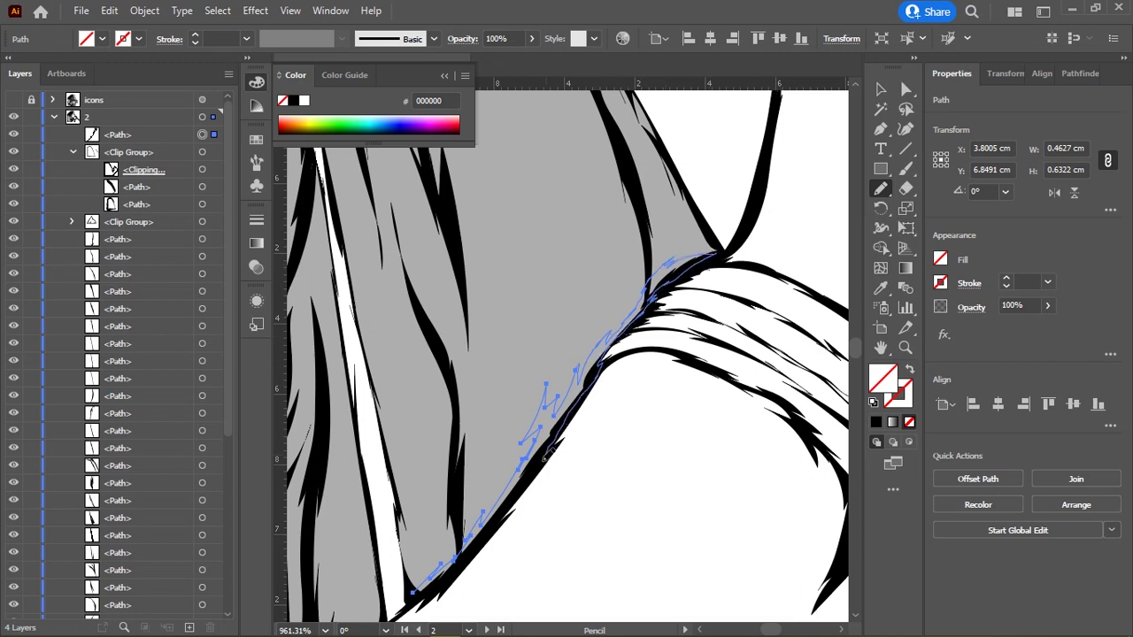
{"action": "left_click_drag", "start_coordinate": [496, 523], "coordinate": [631, 349]}
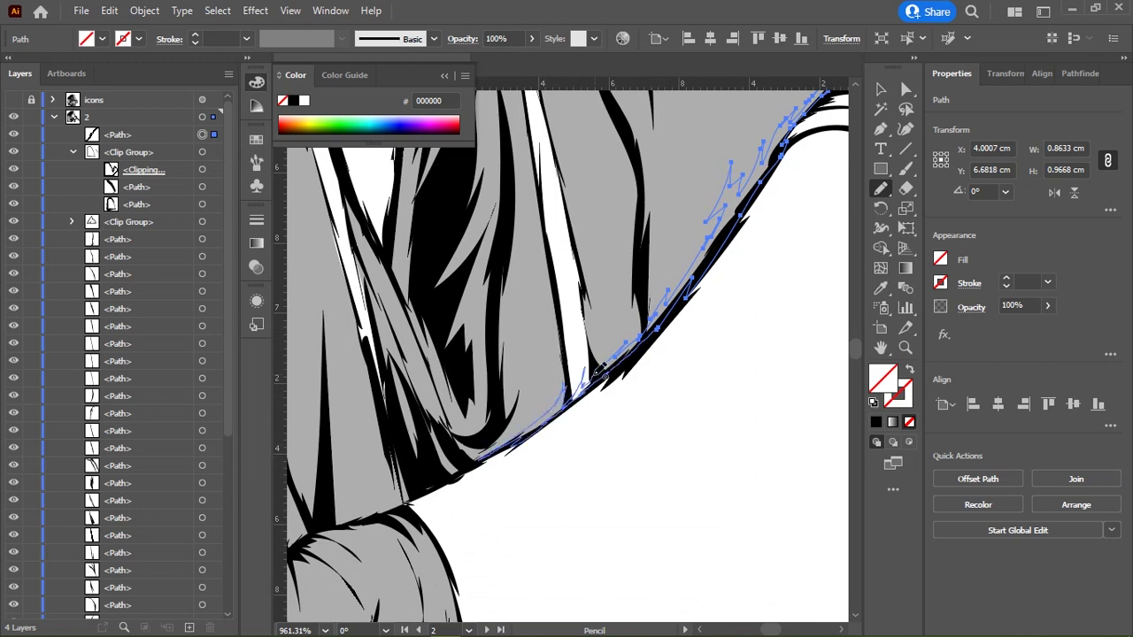
{"action": "scroll", "coordinate": [567, 398], "scroll_direction": "up", "scroll_amount": 5}
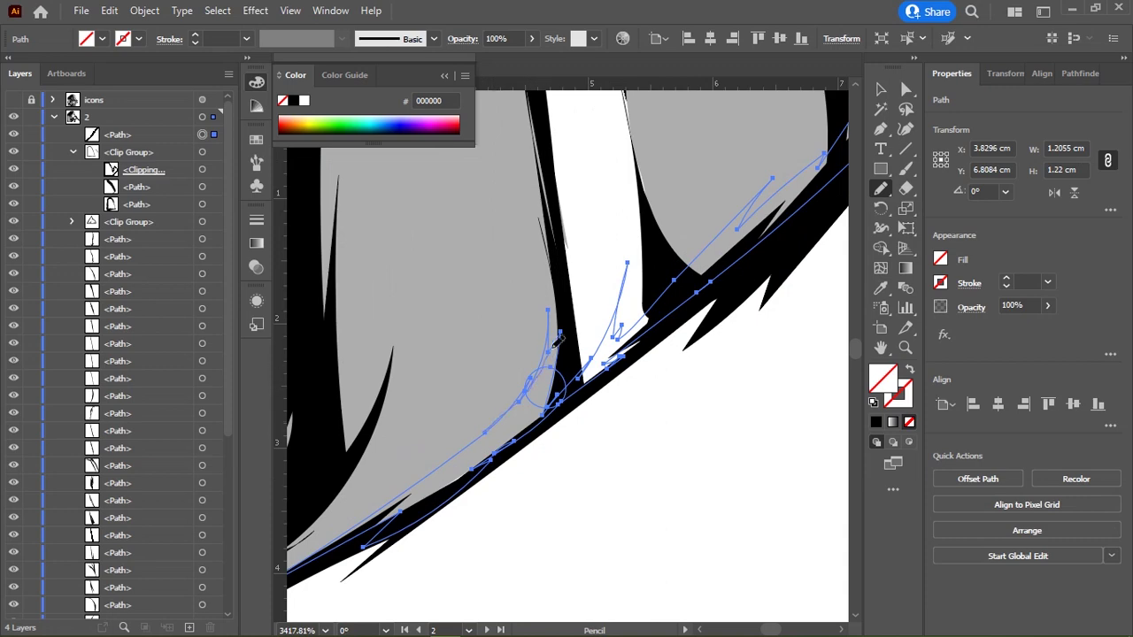
{"action": "left_click_drag", "start_coordinate": [591, 355], "coordinate": [598, 353]}
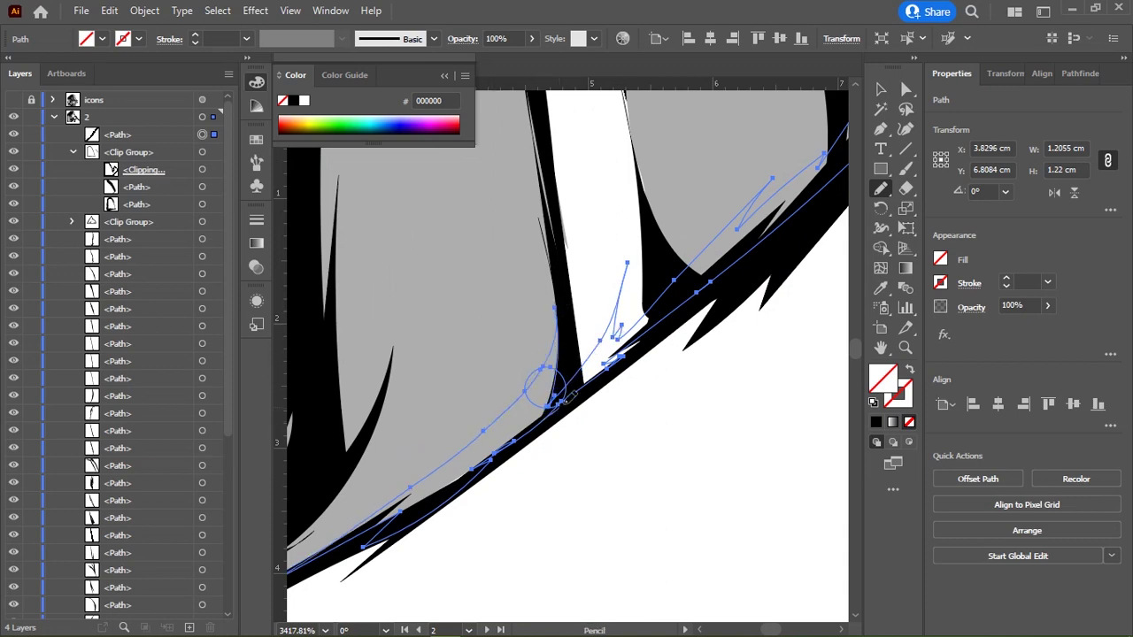
{"action": "scroll", "coordinate": [634, 351], "scroll_direction": "down", "scroll_amount": 3, "text": "alt"}
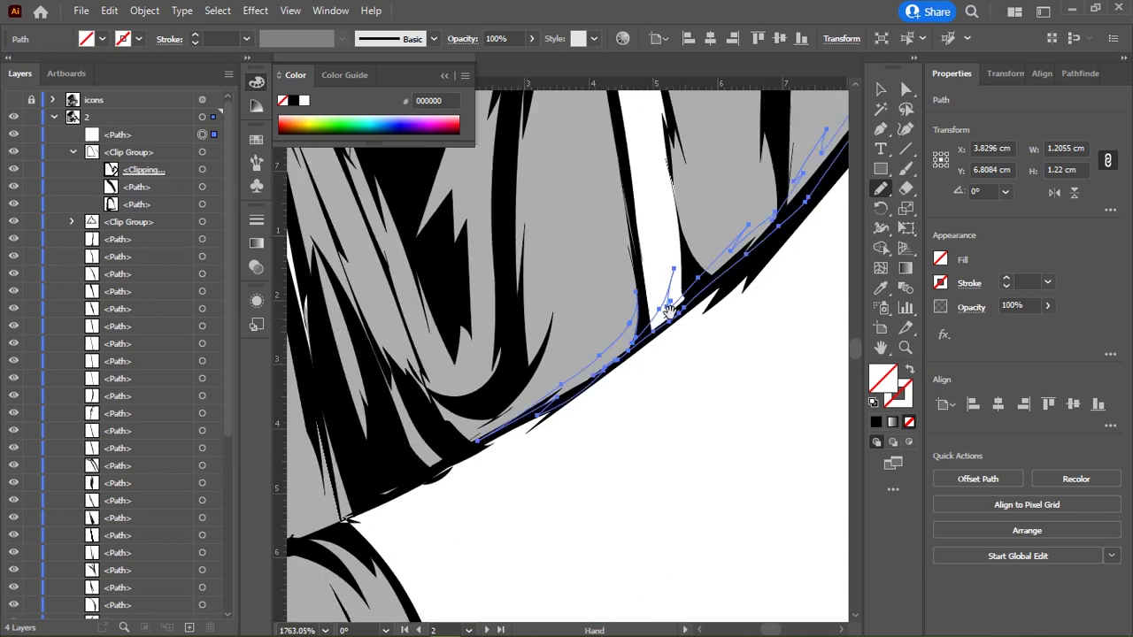
{"action": "left_click_drag", "start_coordinate": [634, 351], "coordinate": [604, 351]}
{"action": "scroll", "coordinate": [604, 351], "scroll_direction": "down", "scroll_amount": 3}
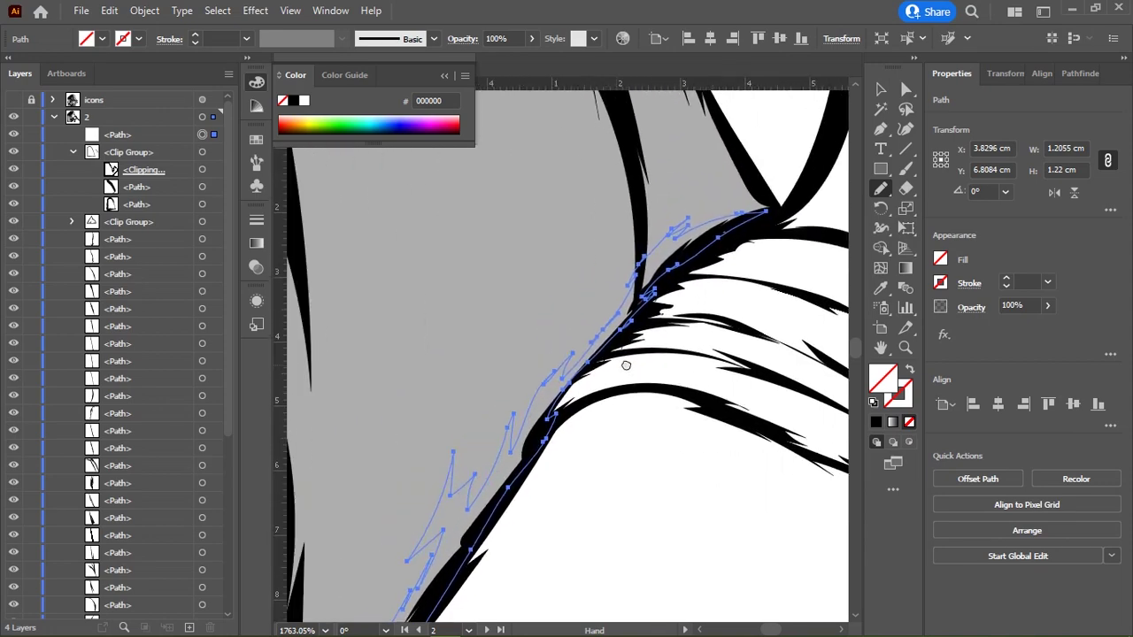
{"action": "left_click", "coordinate": [877, 423]}
{"action": "scroll", "coordinate": [543, 175], "scroll_direction": "down", "scroll_amount": 5}
{"action": "left_click", "coordinate": [544, 175]}
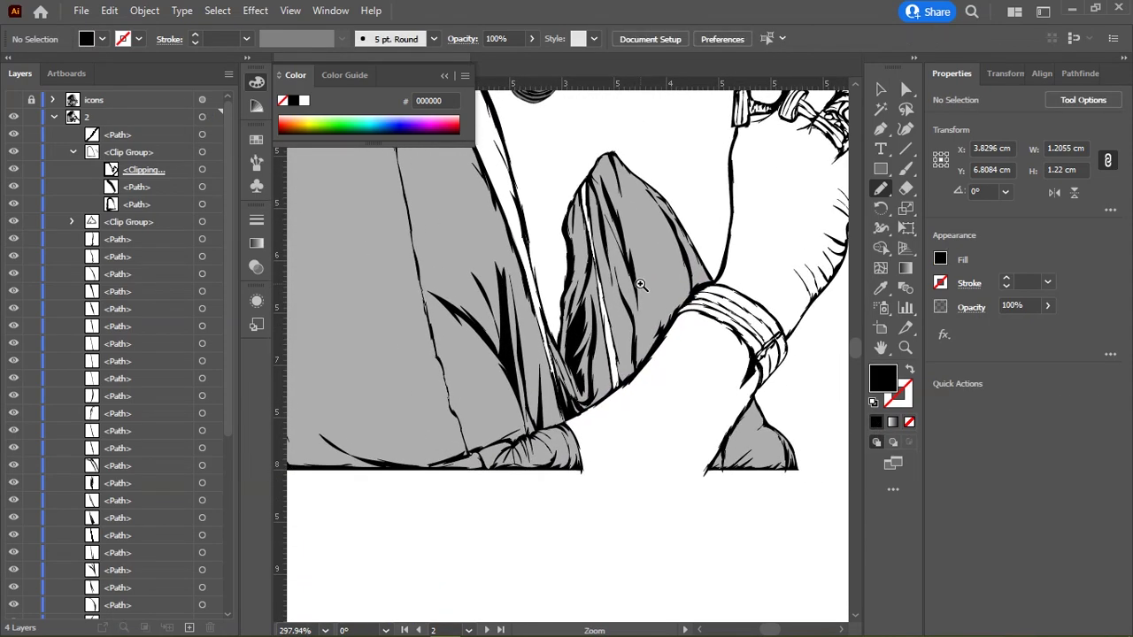
Step: Redraw part of the sleeve-edge shadow path and fill it black
{"action": "left_click_drag", "start_coordinate": [650, 290], "coordinate": [640, 368]}
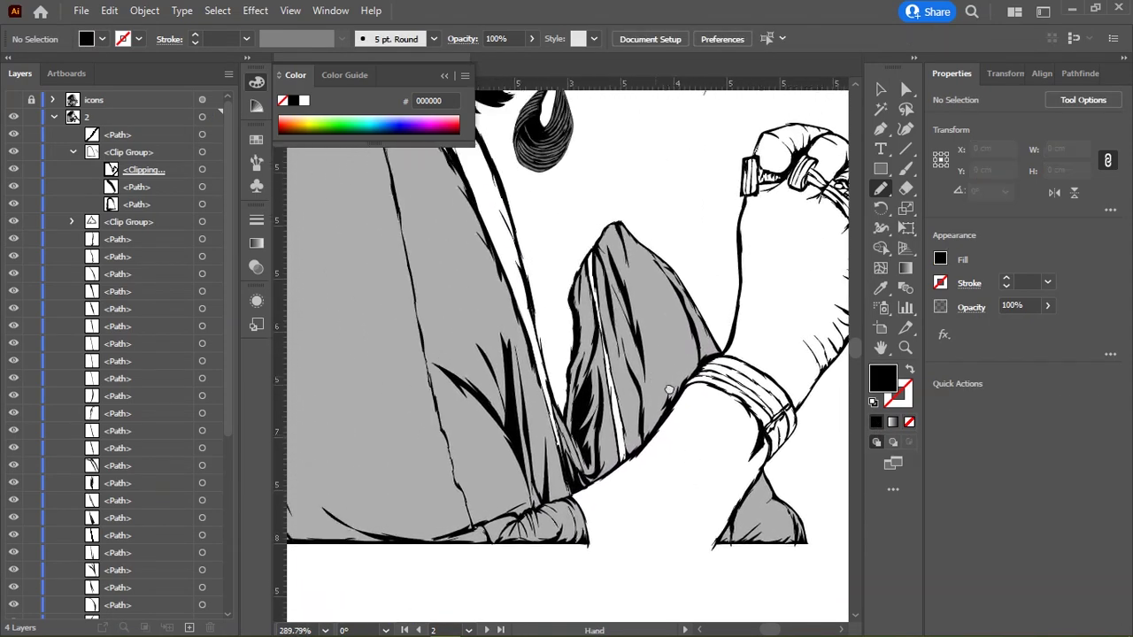
{"action": "scroll", "coordinate": [591, 412], "scroll_direction": "up", "scroll_amount": 2}
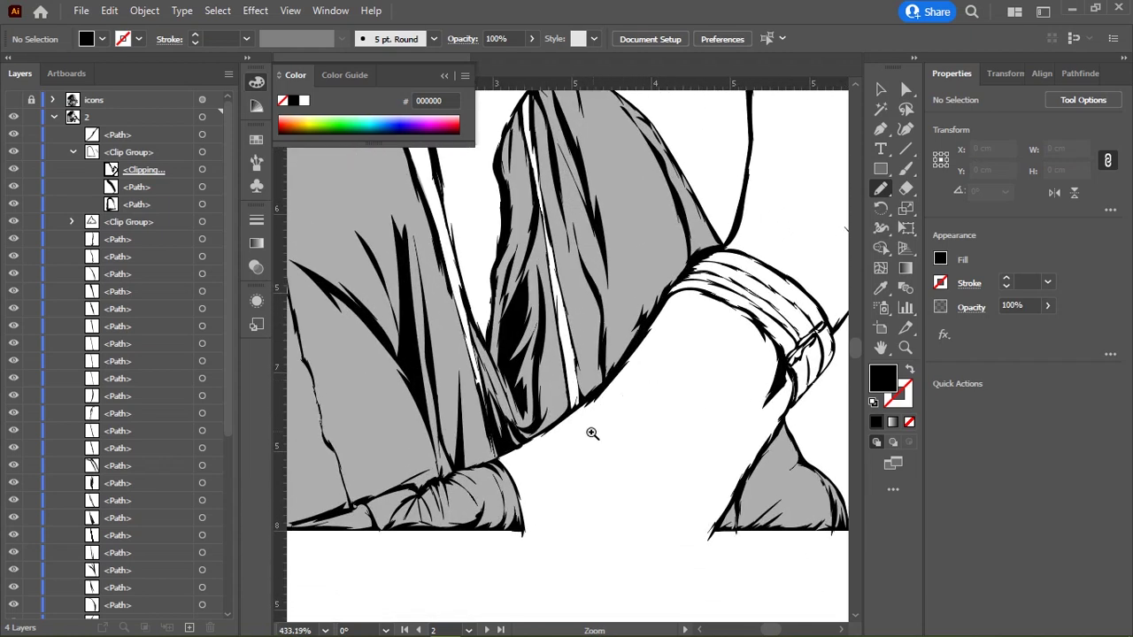
{"action": "mouse_move", "coordinate": [684, 249]}
{"action": "left_mouse_down"}
{"action": "mouse_move", "coordinate": [649, 363]}
{"action": "mouse_move", "coordinate": [649, 426]}
{"action": "left_mouse_up"}
{"action": "left_click", "coordinate": [582, 392]}
{"action": "scroll", "coordinate": [642, 432], "scroll_direction": "up", "scroll_amount": 1}
{"action": "scroll", "coordinate": [605, 443], "scroll_direction": "up", "scroll_amount": 2}
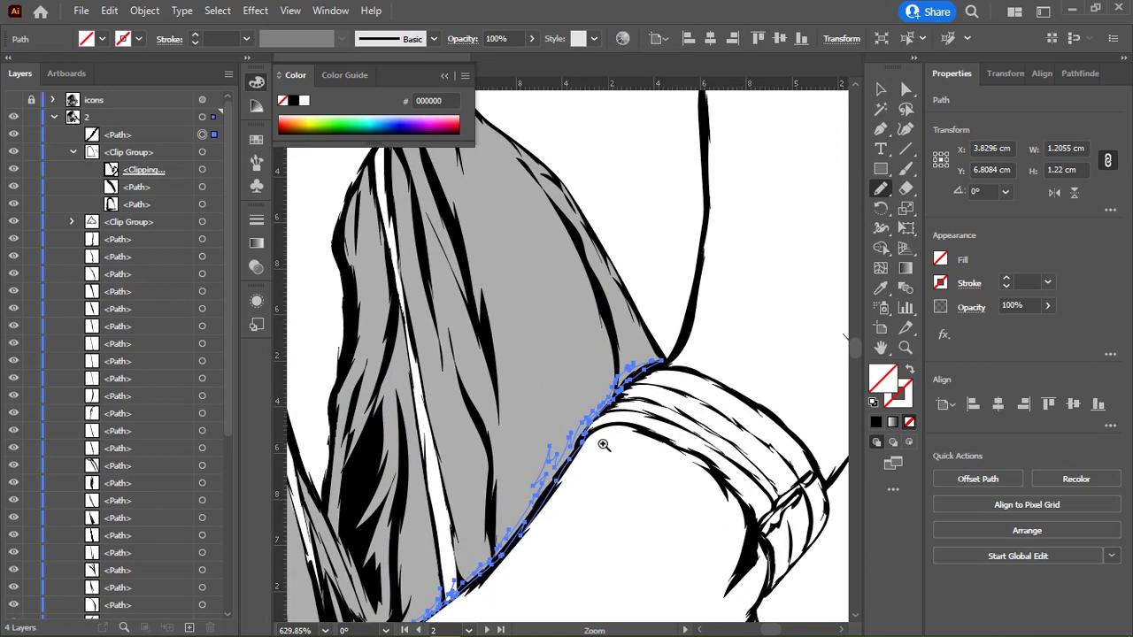
{"action": "scroll", "coordinate": [589, 463], "scroll_direction": "up", "scroll_amount": 1}
{"action": "scroll", "coordinate": [614, 428], "scroll_direction": "up", "scroll_amount": 1}
{"action": "left_click_drag", "start_coordinate": [544, 435], "coordinate": [554, 414]}
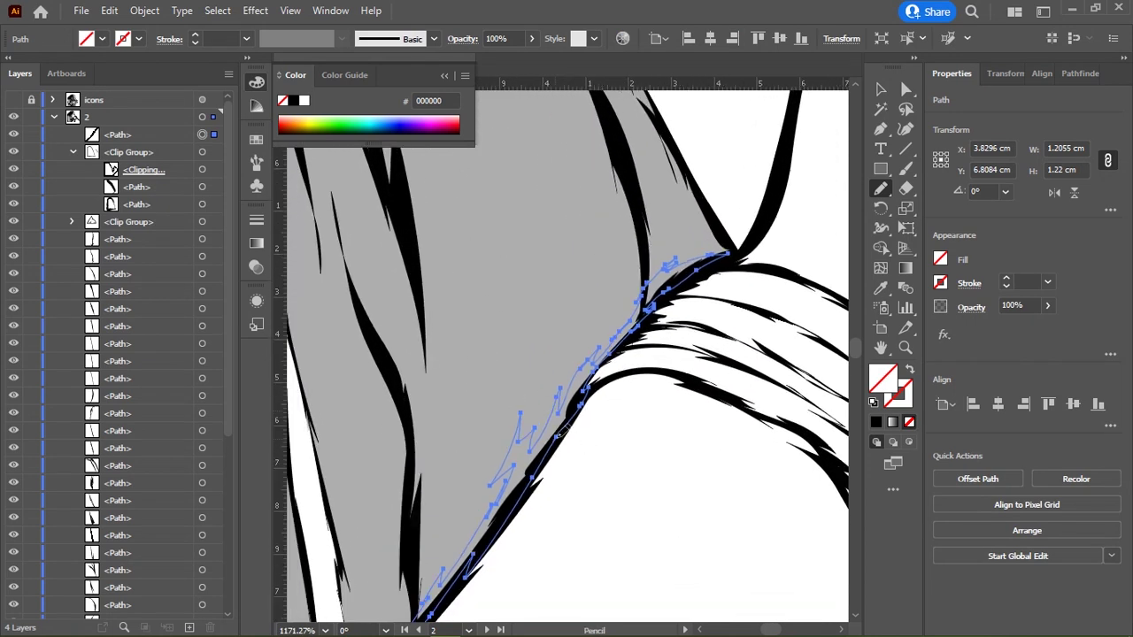
{"action": "left_click_drag", "start_coordinate": [500, 500], "coordinate": [576, 463]}
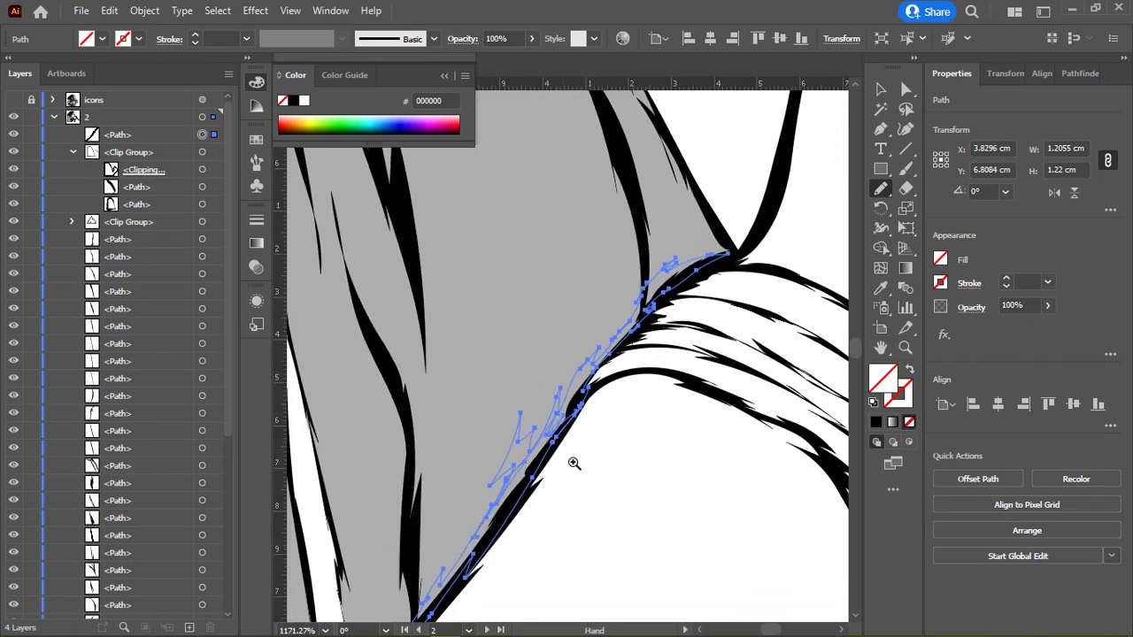
{"action": "left_click", "coordinate": [522, 467]}
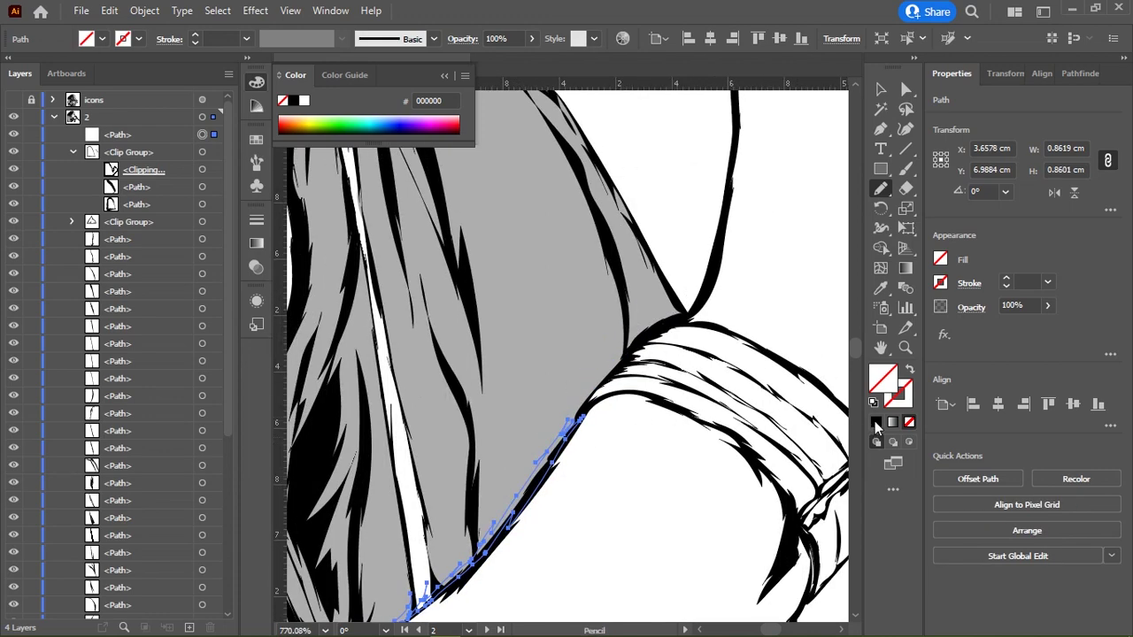
Step: Draw additional shadow shapes where the sleeve meets the cuff, then collapse the clip group and fit the artboard
{"action": "scroll", "coordinate": [522, 467], "scroll_direction": "down", "scroll_amount": 4}
{"action": "scroll", "coordinate": [611, 381], "scroll_direction": "up", "scroll_amount": 3}
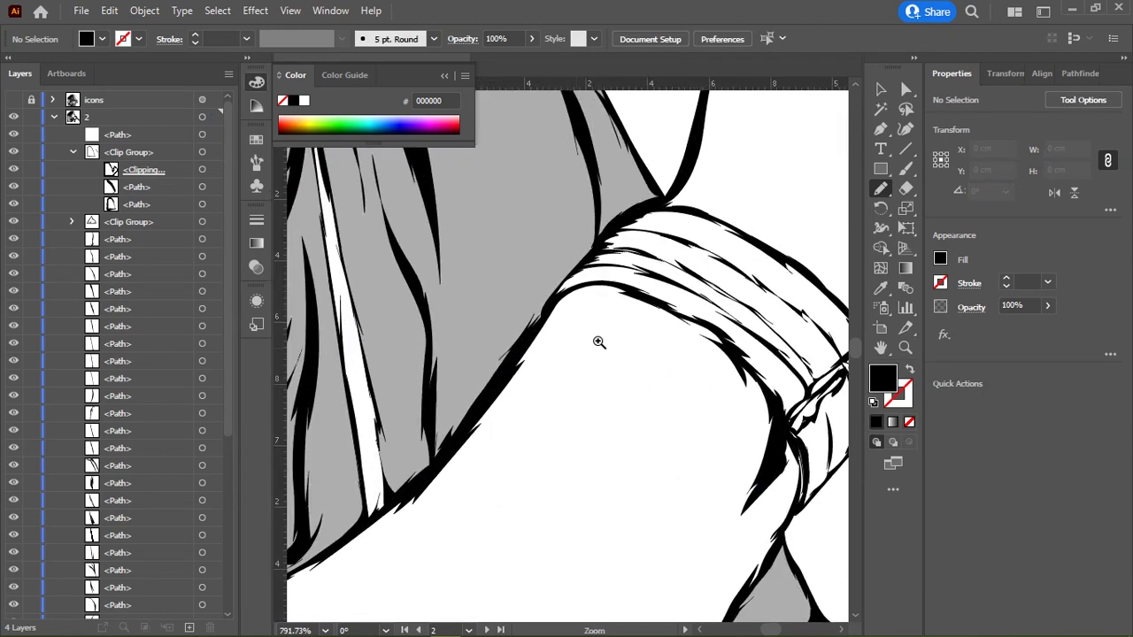
{"action": "scroll", "coordinate": [552, 331], "scroll_direction": "up", "scroll_amount": 2}
{"action": "mouse_move", "coordinate": [443, 454]}
{"action": "left_mouse_down"}
{"action": "mouse_move", "coordinate": [542, 329]}
{"action": "mouse_move", "coordinate": [573, 312]}
{"action": "mouse_move", "coordinate": [452, 453]}
{"action": "left_mouse_up"}
{"action": "scroll", "coordinate": [686, 444], "scroll_direction": "down", "scroll_amount": 5}
{"action": "scroll", "coordinate": [574, 374], "scroll_direction": "up", "scroll_amount": 3}
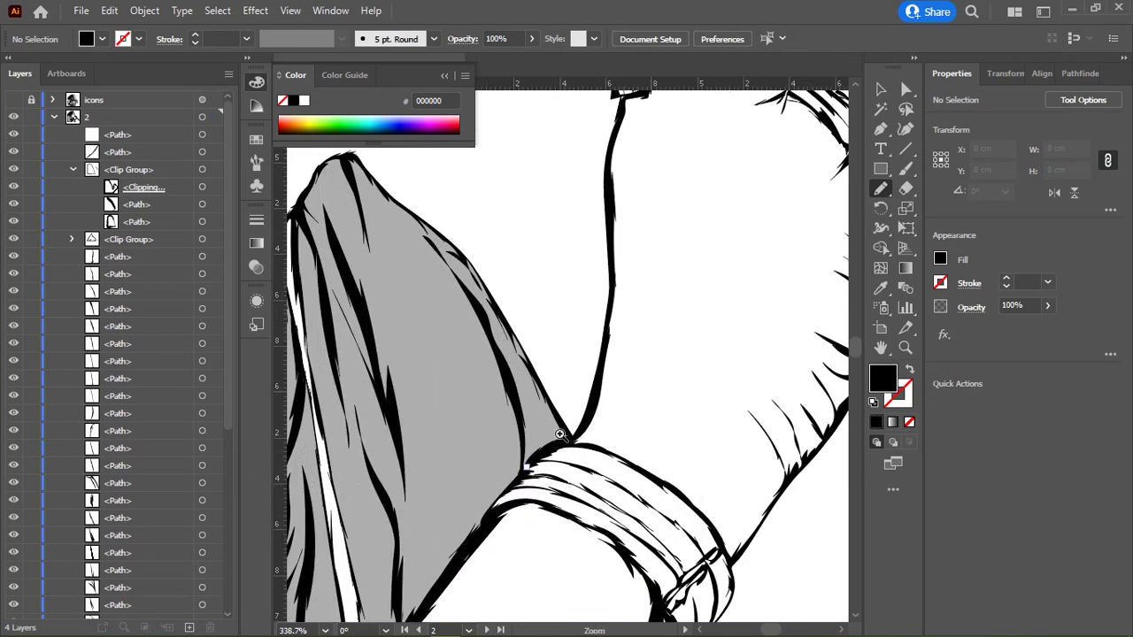
{"action": "scroll", "coordinate": [537, 468], "scroll_direction": "up", "scroll_amount": 2}
{"action": "scroll", "coordinate": [517, 482], "scroll_direction": "up", "scroll_amount": 1}
{"action": "left_click_drag", "start_coordinate": [509, 487], "coordinate": [531, 504]}
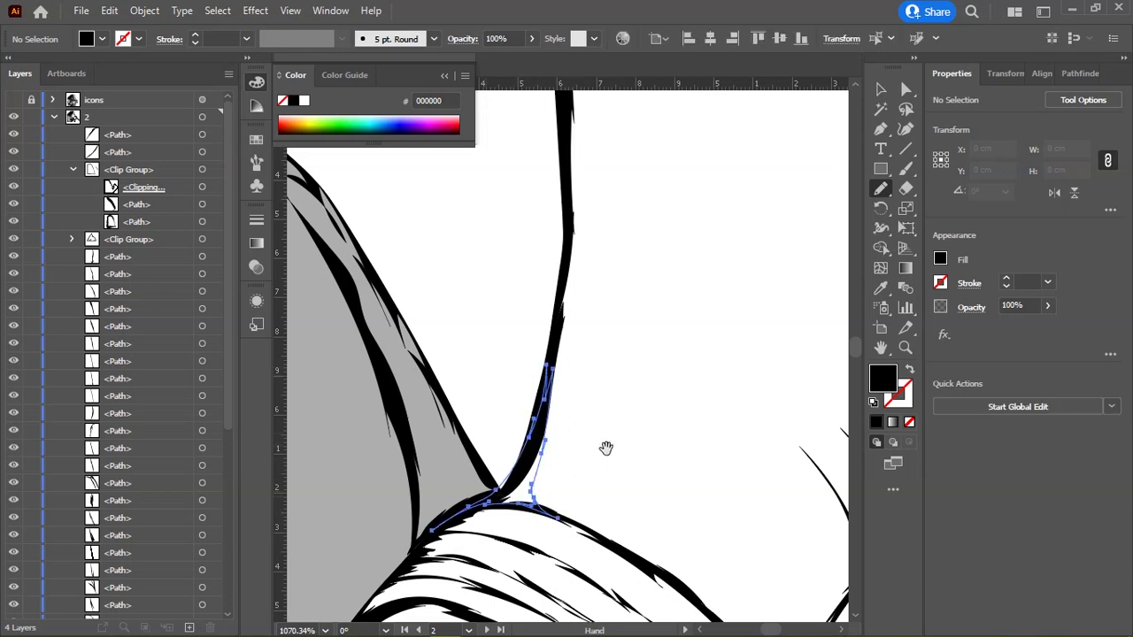
{"action": "scroll", "coordinate": [583, 395], "scroll_direction": "down", "scroll_amount": 3}
{"action": "scroll", "coordinate": [583, 395], "scroll_direction": "down", "scroll_amount": 3}
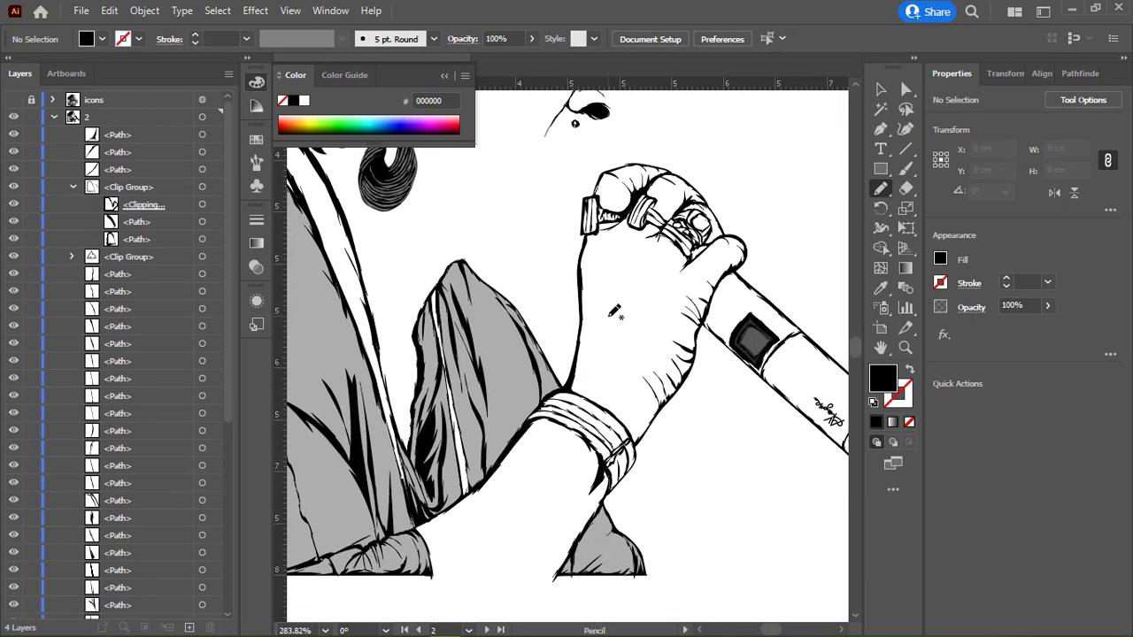
{"action": "left_click_drag", "start_coordinate": [470, 363], "coordinate": [680, 388]}
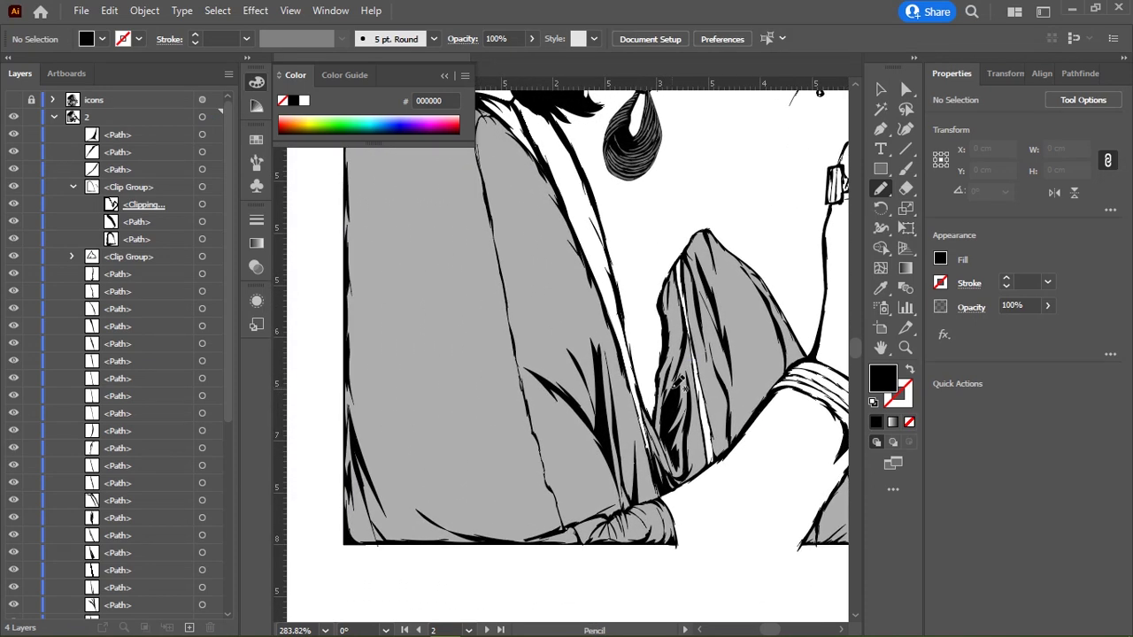
{"action": "scroll", "coordinate": [680, 385], "scroll_direction": "up", "scroll_amount": 5}
{"action": "scroll", "coordinate": [620, 380], "scroll_direction": "down", "scroll_amount": 8}
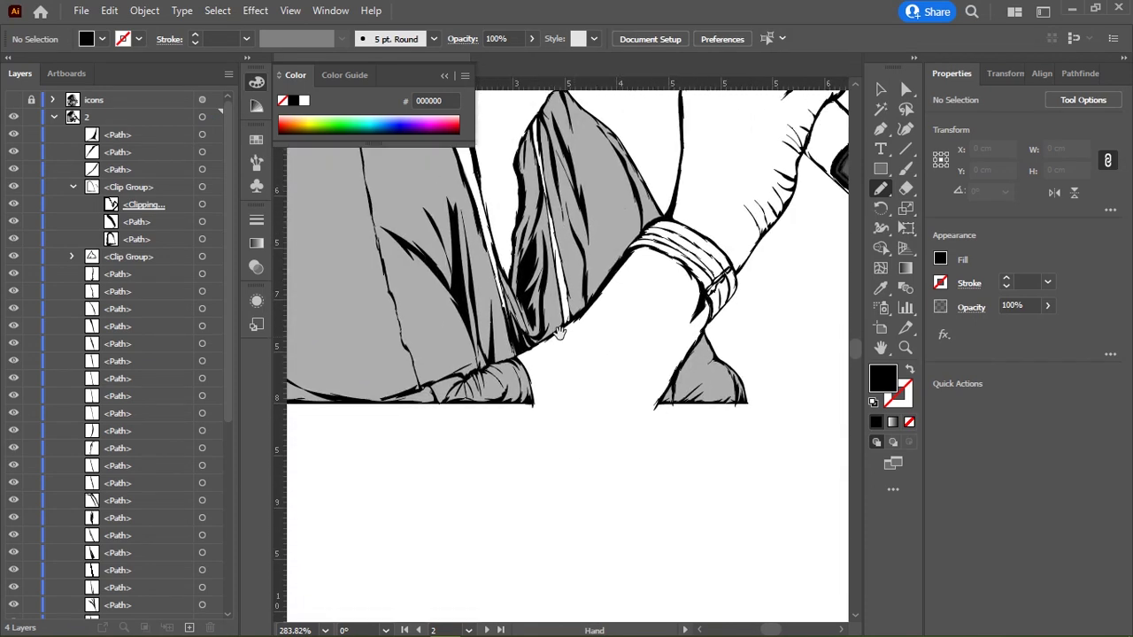
{"action": "scroll", "coordinate": [569, 375], "scroll_direction": "up", "scroll_amount": 2}
{"action": "scroll", "coordinate": [569, 375], "scroll_direction": "up", "scroll_amount": 2}
{"action": "left_click", "coordinate": [74, 186]}
{"action": "key", "text": "ctrl+0"}
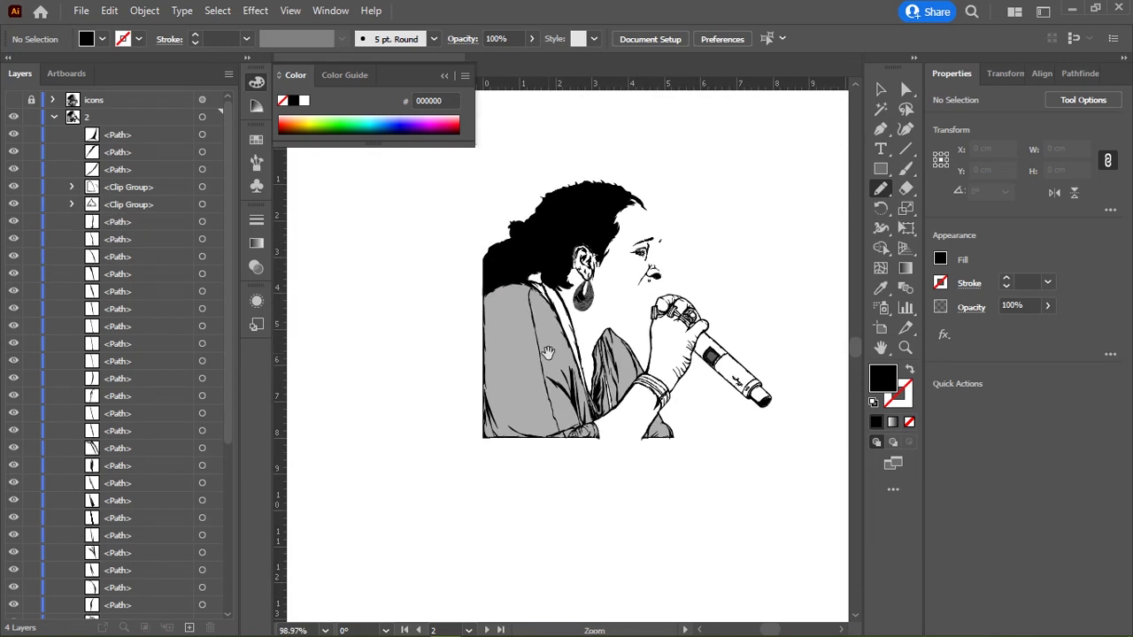
Step: Marquee-select all of the singer artwork and group it
{"action": "key", "text": "v"}
{"action": "left_click_drag", "start_coordinate": [423, 233], "coordinate": [733, 520]}
{"action": "key", "text": "ctrl+g"}
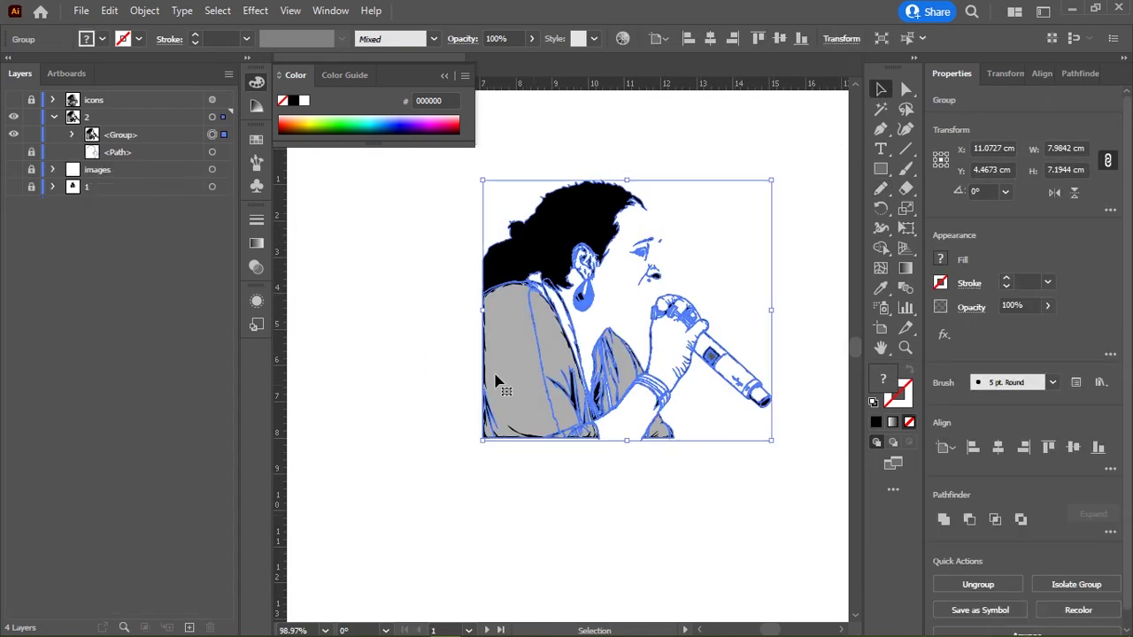
{"action": "key", "text": "ctrl+shift+a"}
Step: Show the reference photo, hide layer 1, and pencil a shape along the artboard's bottom edge
{"action": "left_click", "coordinate": [13, 116]}
{"action": "left_click", "coordinate": [13, 152]}
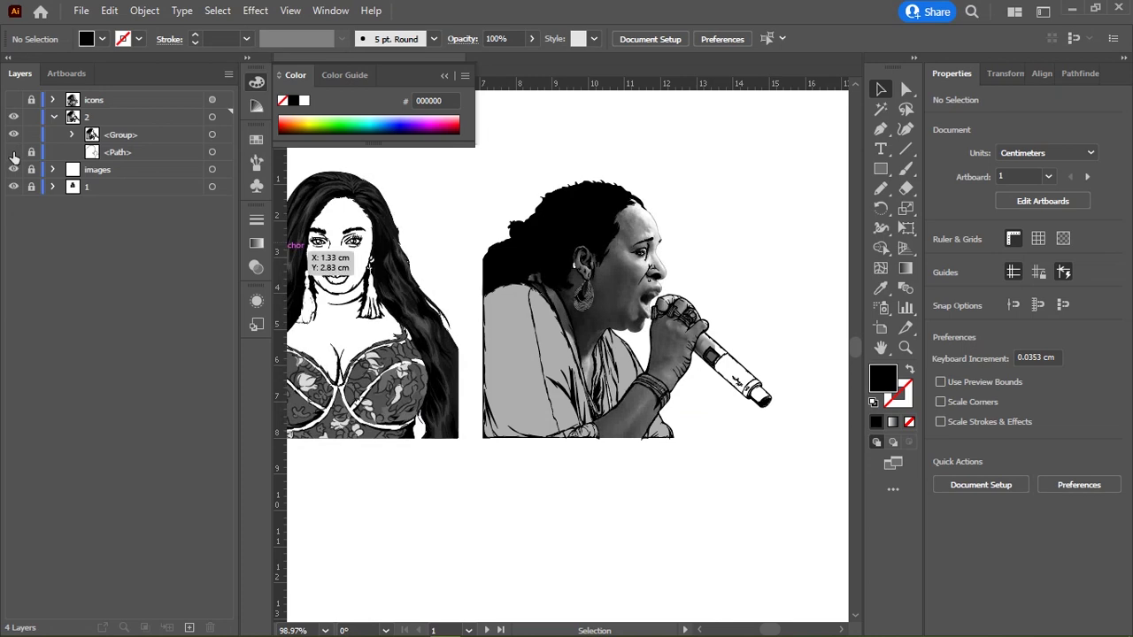
{"action": "left_click", "coordinate": [13, 186]}
{"action": "scroll", "coordinate": [528, 371], "scroll_direction": "up", "scroll_amount": 5}
{"action": "scroll", "coordinate": [529, 370], "scroll_direction": "up", "scroll_amount": 3}
{"action": "scroll", "coordinate": [552, 360], "scroll_direction": "up", "scroll_amount": 3}
{"action": "key", "text": "n"}
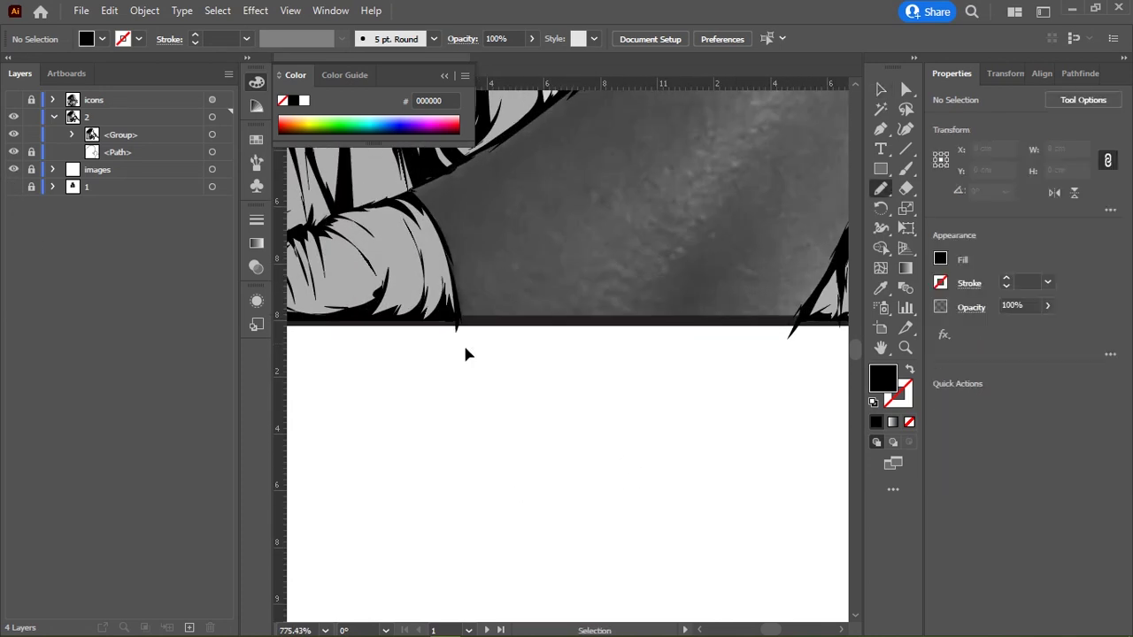
{"action": "mouse_move", "coordinate": [461, 306]}
{"action": "left_mouse_down"}
{"action": "mouse_move", "coordinate": [814, 290]}
{"action": "mouse_move", "coordinate": [398, 342]}
{"action": "mouse_move", "coordinate": [452, 283]}
{"action": "mouse_move", "coordinate": [448, 264]}
{"action": "left_mouse_up"}
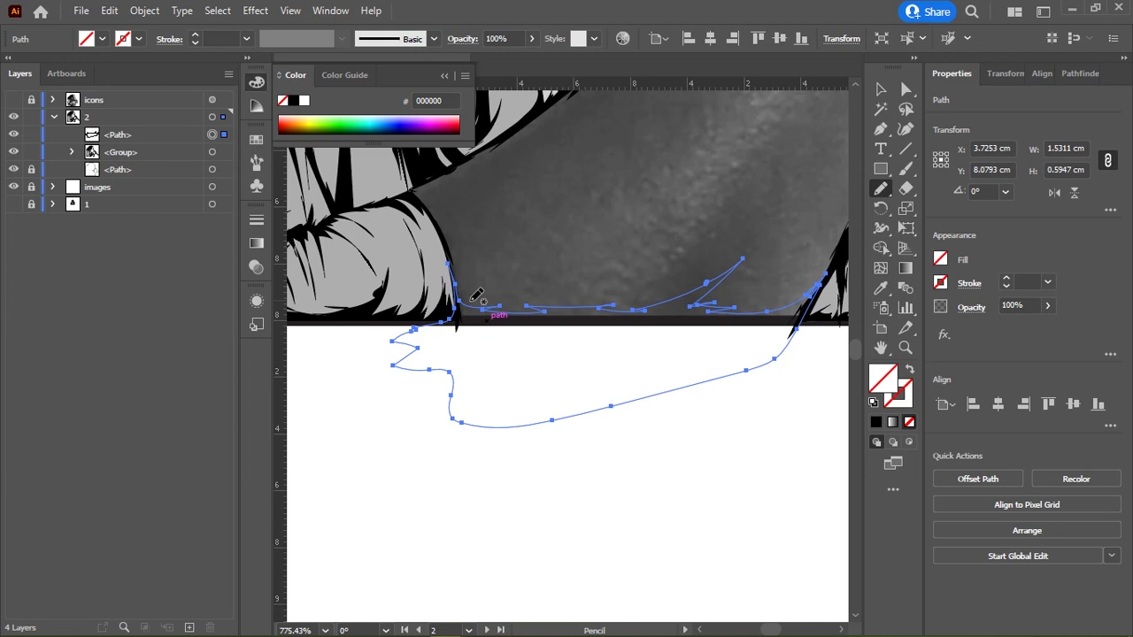
Step: Select the bottom outline path and redraw its right end with the Pencil
{"action": "key", "text": "v"}
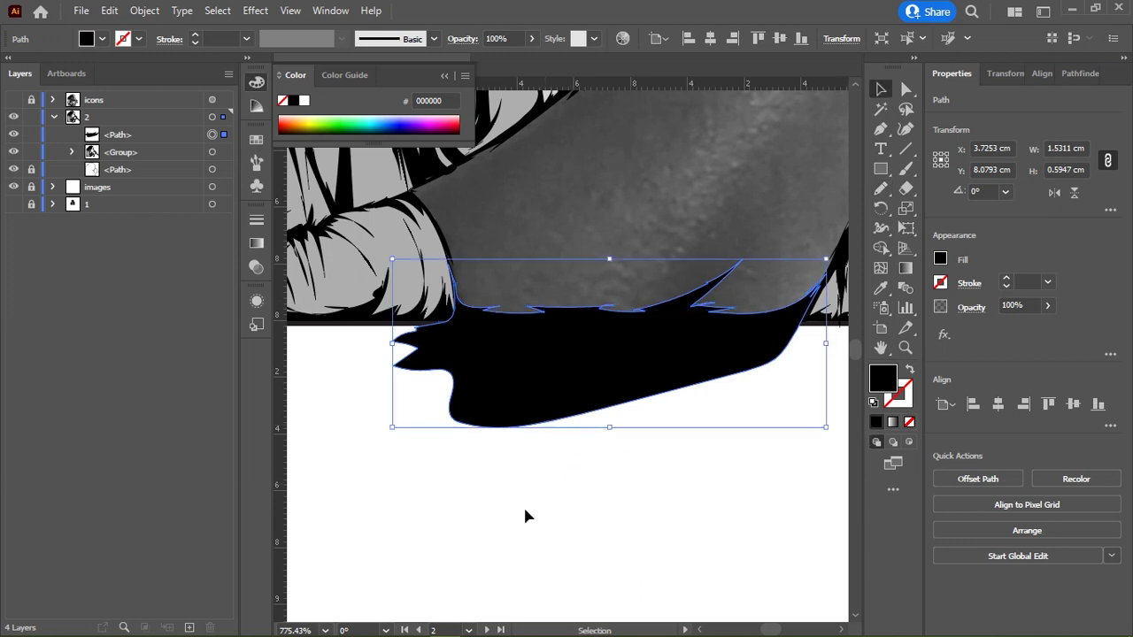
{"action": "left_click", "coordinate": [212, 169]}
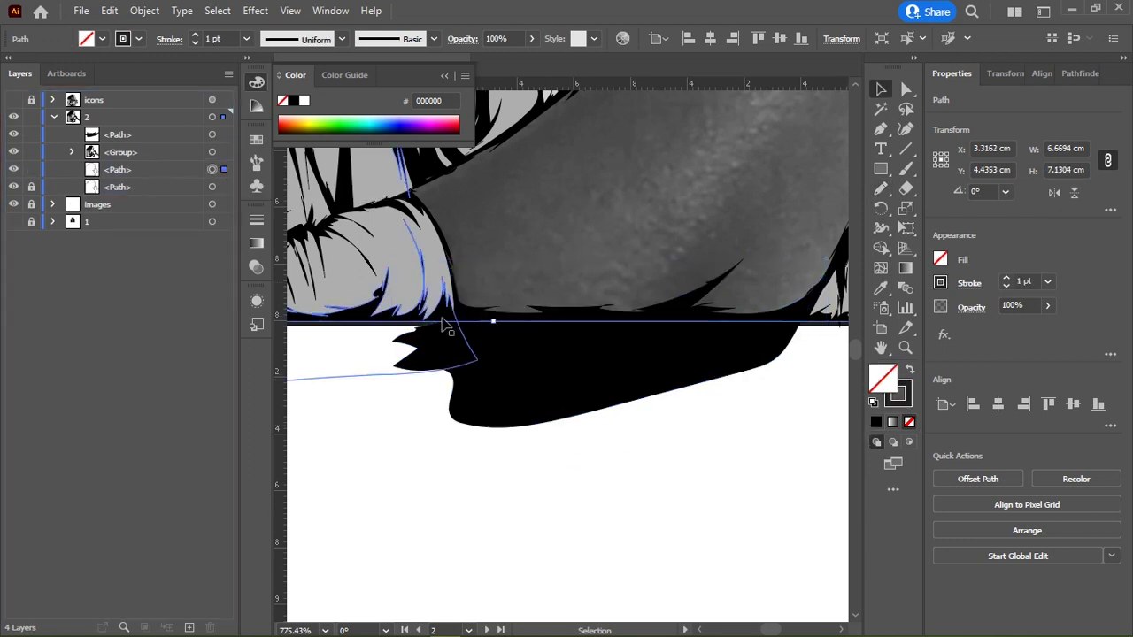
{"action": "scroll", "coordinate": [480, 316], "scroll_direction": "up", "scroll_amount": 2}
{"action": "scroll", "coordinate": [469, 321], "scroll_direction": "up", "scroll_amount": 2}
{"action": "key", "text": "n"}
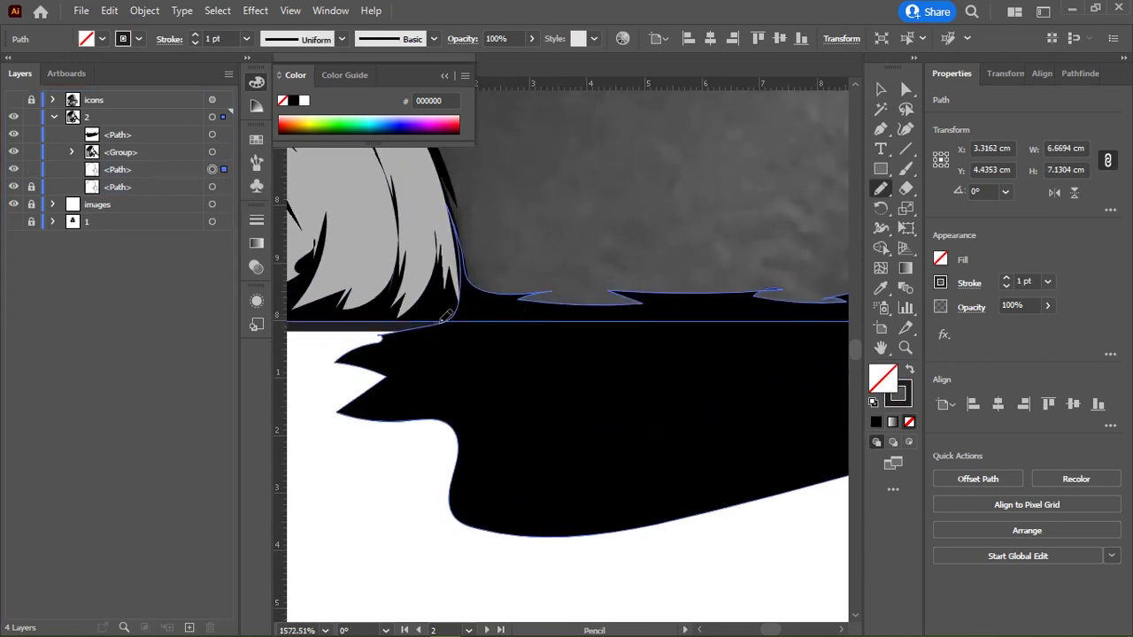
{"action": "scroll", "coordinate": [470, 265], "scroll_direction": "down", "scroll_amount": 2}
{"action": "left_click_drag", "start_coordinate": [470, 265], "coordinate": [649, 285]}
{"action": "scroll", "coordinate": [644, 285], "scroll_direction": "left", "scroll_amount": 3}
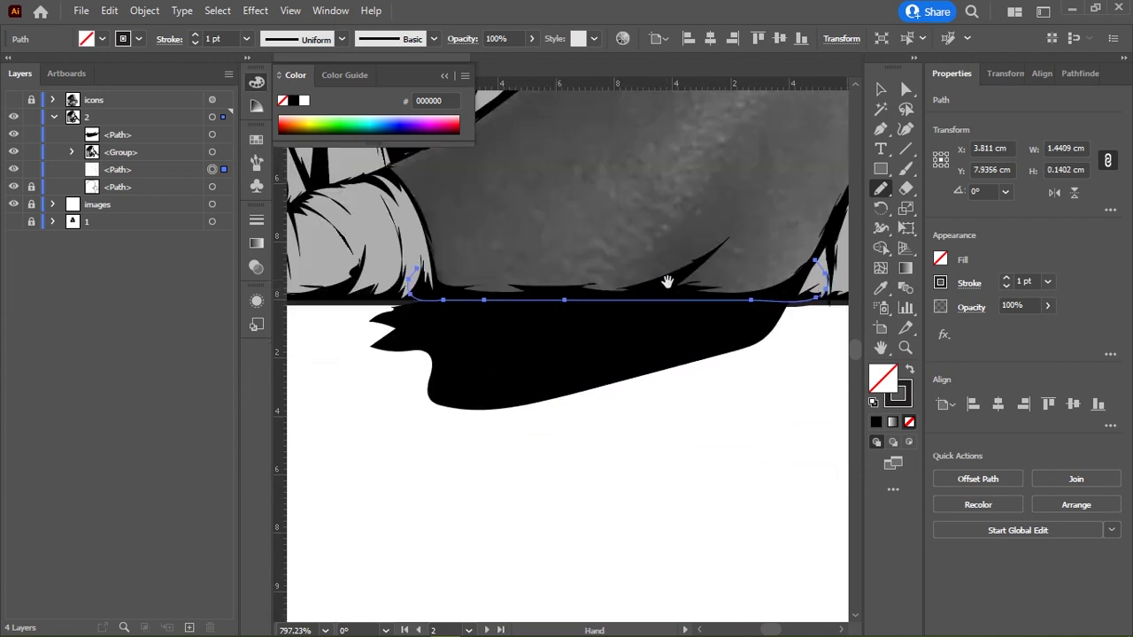
{"action": "mouse_move", "coordinate": [787, 301]}
{"action": "left_mouse_down"}
{"action": "mouse_move", "coordinate": [763, 267]}
{"action": "mouse_move", "coordinate": [731, 288]}
{"action": "left_mouse_up"}
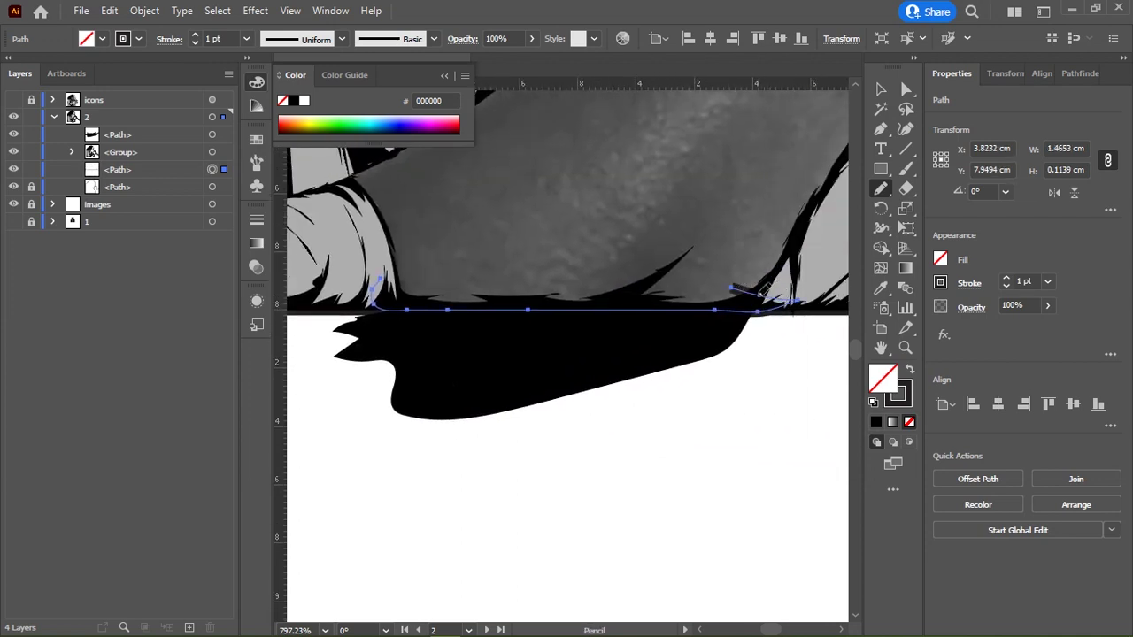
Step: Delete the selected pencil path, then undo to restore it
{"action": "scroll", "coordinate": [782, 303], "scroll_direction": "up", "scroll_amount": 4}
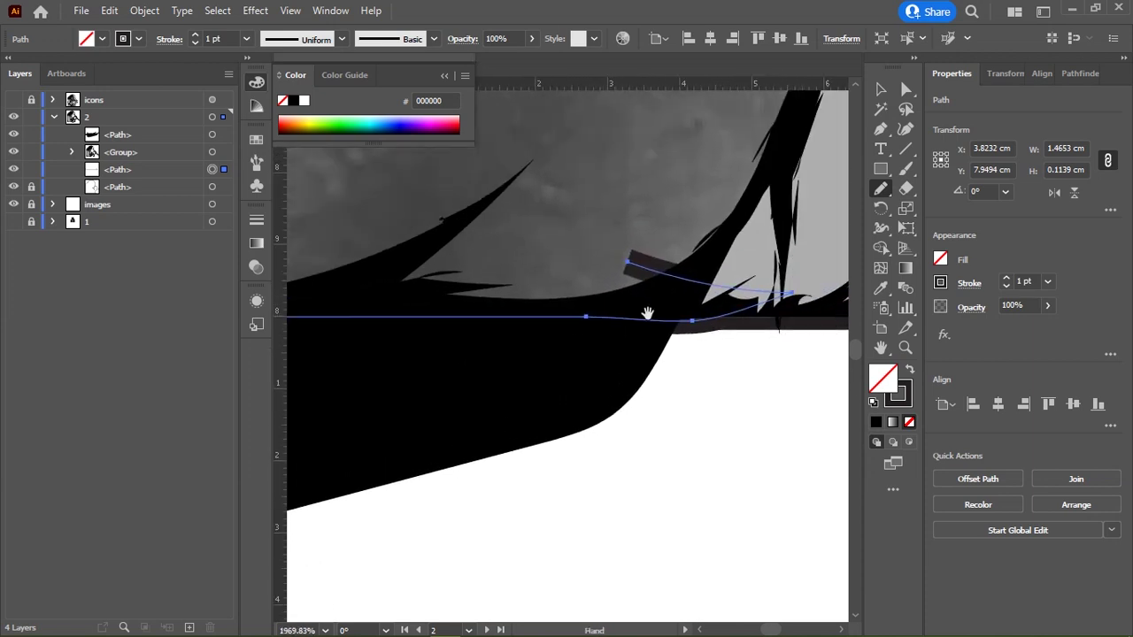
{"action": "mouse_move", "coordinate": [647, 313]}
{"action": "left_mouse_down"}
{"action": "mouse_move", "coordinate": [669, 315]}
{"action": "mouse_move", "coordinate": [734, 266]}
{"action": "left_mouse_up"}
{"action": "key", "text": "Delete"}
{"action": "key", "text": "ctrl+z"}
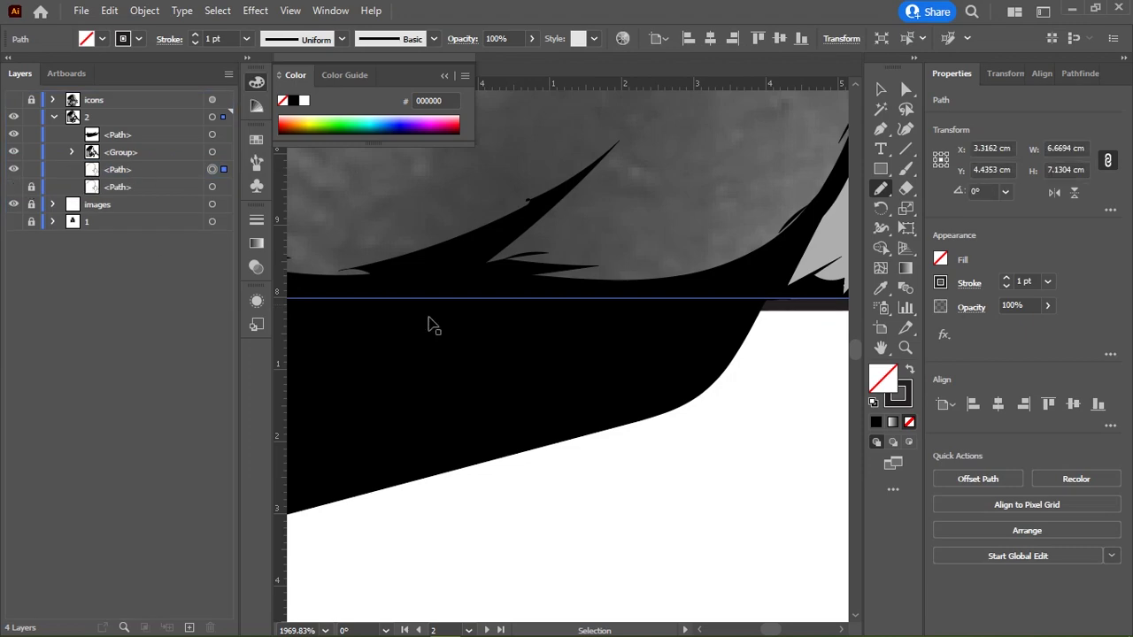
{"action": "scroll", "coordinate": [431, 324], "scroll_direction": "down", "scroll_amount": 5}
{"action": "scroll", "coordinate": [475, 270], "scroll_direction": "up", "scroll_amount": 2}
{"action": "scroll", "coordinate": [549, 404], "scroll_direction": "up", "scroll_amount": 2}
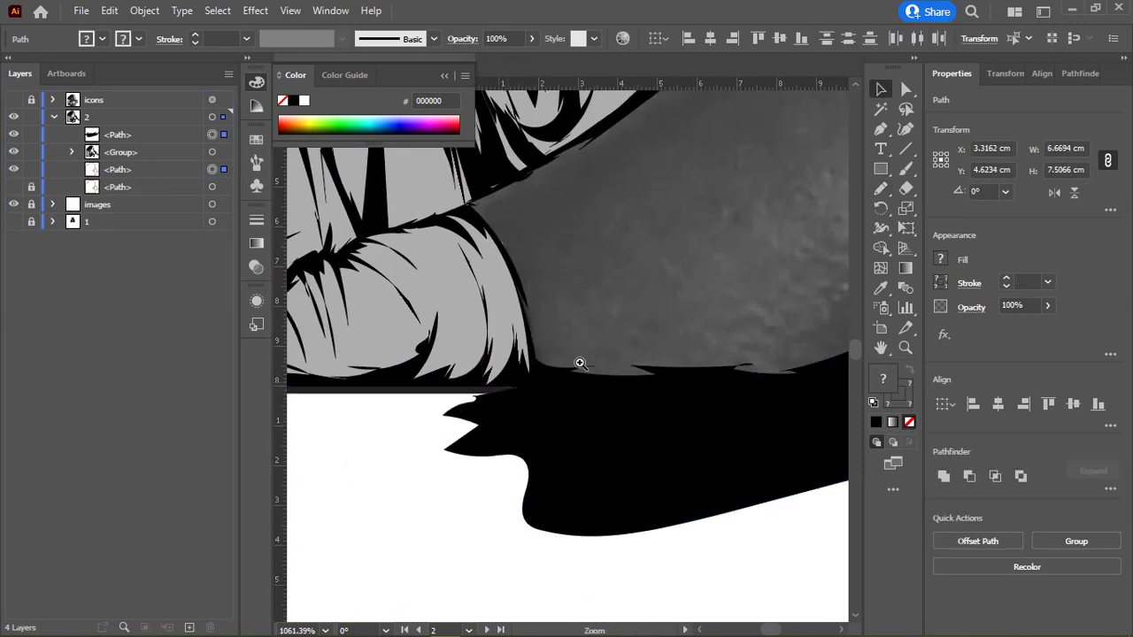
{"action": "scroll", "coordinate": [579, 361], "scroll_direction": "up", "scroll_amount": 2}
{"action": "scroll", "coordinate": [498, 410], "scroll_direction": "up", "scroll_amount": 2}
Step: Reshape the path's corners where the hair meets the bottom edge
{"action": "left_click_drag", "start_coordinate": [516, 365], "coordinate": [589, 298]}
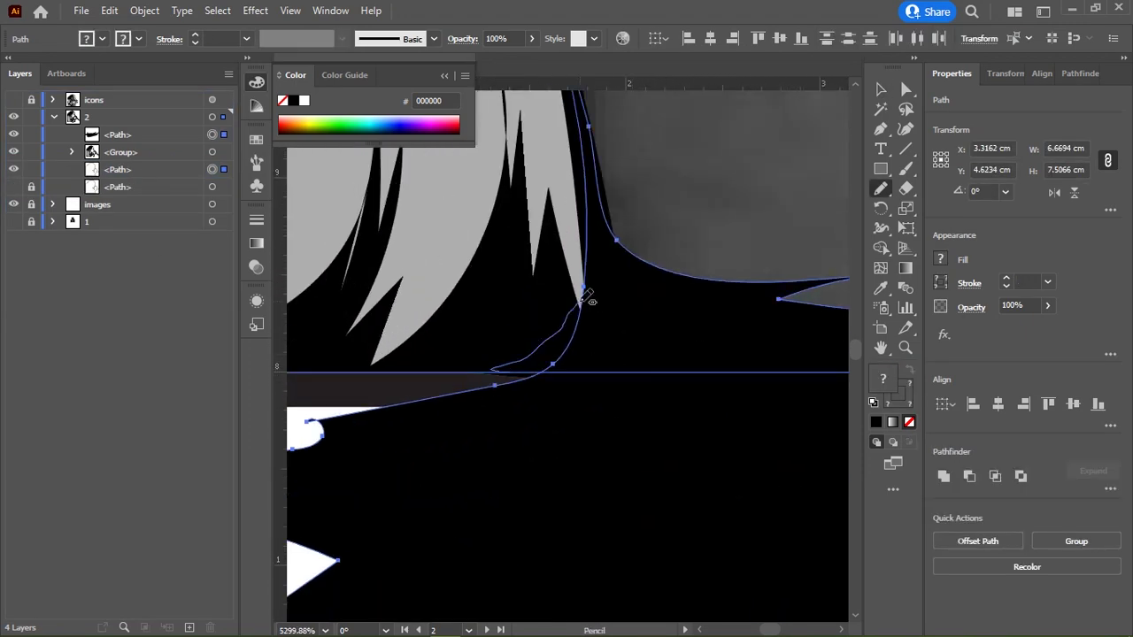
{"action": "scroll", "coordinate": [612, 331], "scroll_direction": "down", "scroll_amount": 2}
{"action": "scroll", "coordinate": [472, 306], "scroll_direction": "down", "scroll_amount": 2}
{"action": "scroll", "coordinate": [642, 274], "scroll_direction": "up", "scroll_amount": 2}
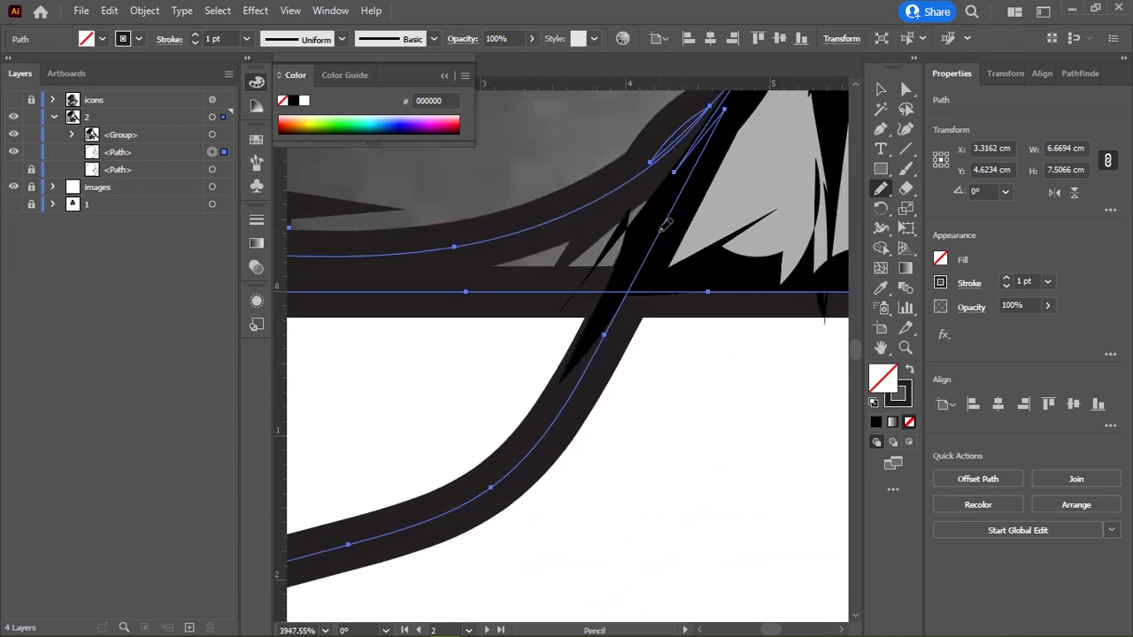
{"action": "left_click_drag", "start_coordinate": [708, 267], "coordinate": [759, 280]}
{"action": "scroll", "coordinate": [778, 368], "scroll_direction": "up", "scroll_amount": 1}
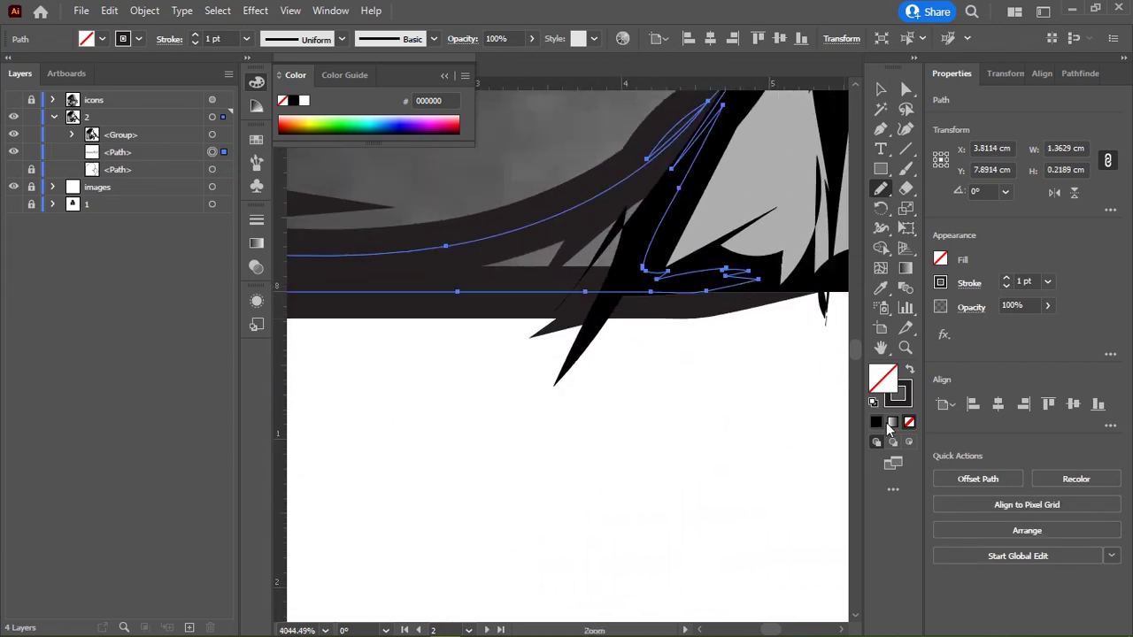
{"action": "scroll", "coordinate": [778, 367], "scroll_direction": "down", "scroll_amount": 2}
{"action": "scroll", "coordinate": [777, 367], "scroll_direction": "down", "scroll_amount": 2}
{"action": "scroll", "coordinate": [618, 428], "scroll_direction": "down", "scroll_amount": 2}
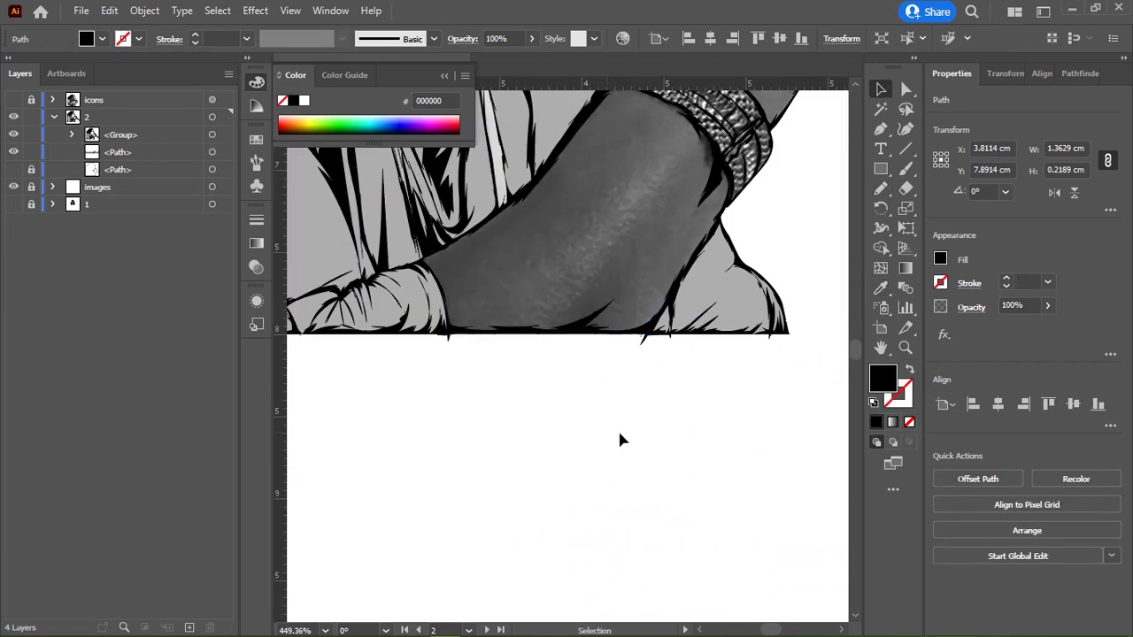
Step: Deselect the path and zoom out to view the whole figure
{"action": "left_click", "coordinate": [618, 428]}
{"action": "scroll", "coordinate": [616, 371], "scroll_direction": "down", "scroll_amount": 1}
{"action": "scroll", "coordinate": [616, 371], "scroll_direction": "down", "scroll_amount": 1}
{"action": "scroll", "coordinate": [624, 377], "scroll_direction": "down", "scroll_amount": 1}
Step: Show the icons and photo layers, then pencil fold strokes across the shoulder
{"action": "scroll", "coordinate": [633, 381], "scroll_direction": "down", "scroll_amount": 1}
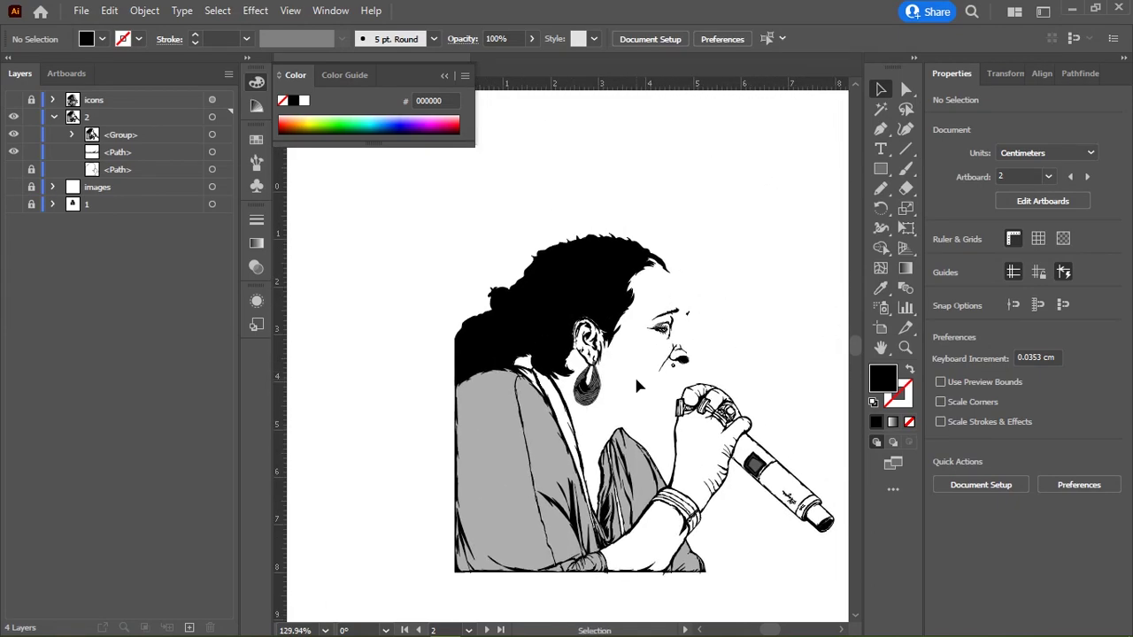
{"action": "left_click", "coordinate": [13, 187]}
{"action": "left_click", "coordinate": [14, 99]}
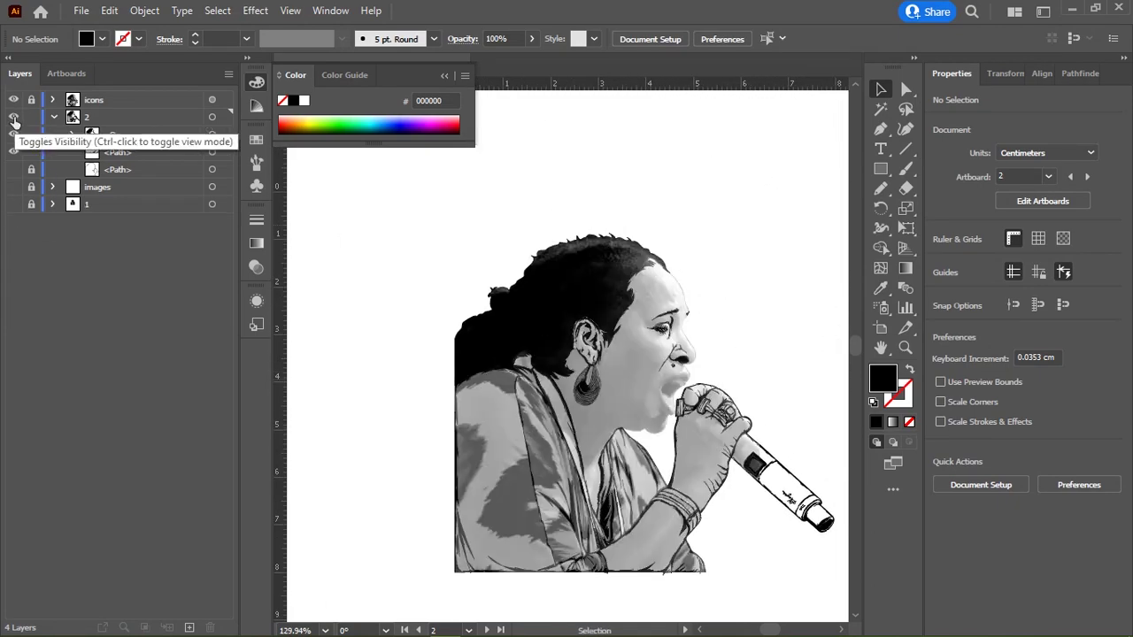
{"action": "scroll", "coordinate": [541, 453], "scroll_direction": "up", "scroll_amount": 4}
{"action": "key", "text": "n"}
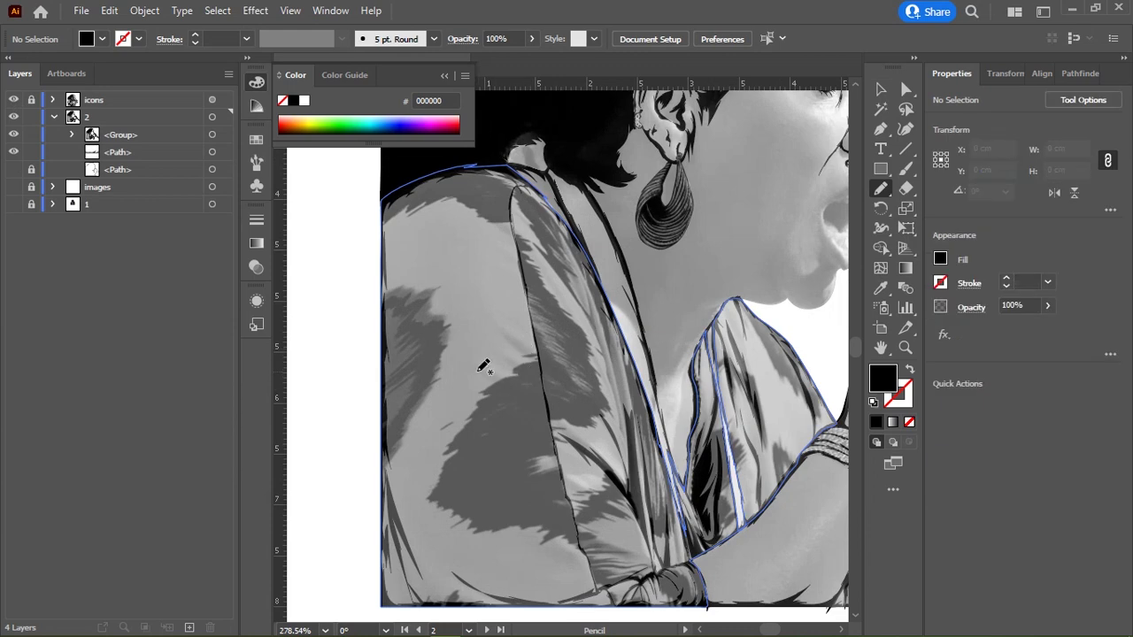
{"action": "mouse_move", "coordinate": [478, 367]}
{"action": "left_mouse_down"}
{"action": "mouse_move", "coordinate": [468, 341]}
{"action": "mouse_move", "coordinate": [537, 373]}
{"action": "left_mouse_up"}
{"action": "left_click_drag", "start_coordinate": [487, 323], "coordinate": [538, 395]}
{"action": "scroll", "coordinate": [537, 398], "scroll_direction": "down", "scroll_amount": 2}
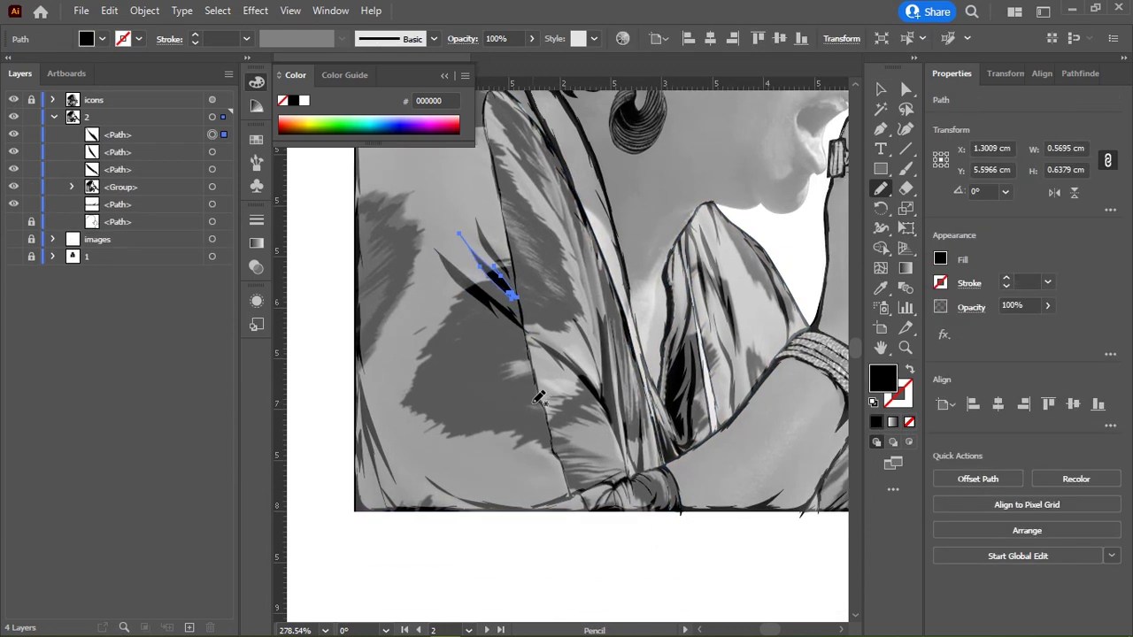
{"action": "mouse_move", "coordinate": [514, 356]}
{"action": "left_mouse_down"}
{"action": "mouse_move", "coordinate": [529, 385]}
{"action": "mouse_move", "coordinate": [504, 288]}
{"action": "left_mouse_up"}
Step: Add more fold strokes along the shoulder and the sleeve
{"action": "scroll", "coordinate": [531, 371], "scroll_direction": "down", "scroll_amount": 2}
{"action": "scroll", "coordinate": [541, 372], "scroll_direction": "up", "scroll_amount": 3}
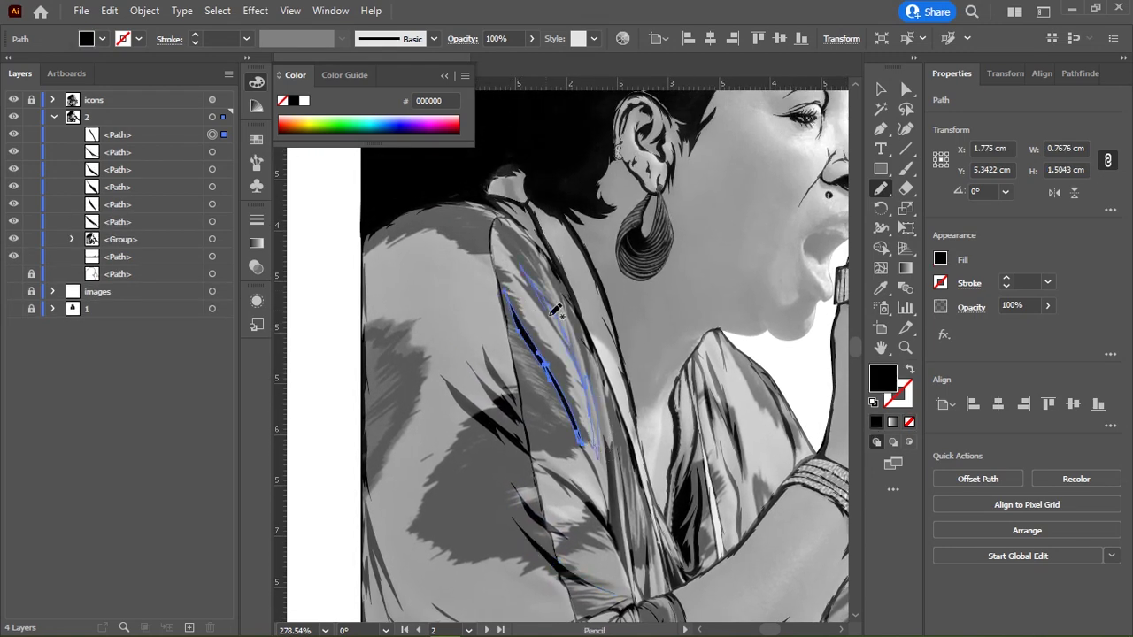
{"action": "mouse_move", "coordinate": [595, 453]}
{"action": "left_mouse_down"}
{"action": "mouse_move", "coordinate": [519, 262]}
{"action": "mouse_move", "coordinate": [593, 455]}
{"action": "left_mouse_up"}
{"action": "left_click_drag", "start_coordinate": [735, 526], "coordinate": [602, 331]}
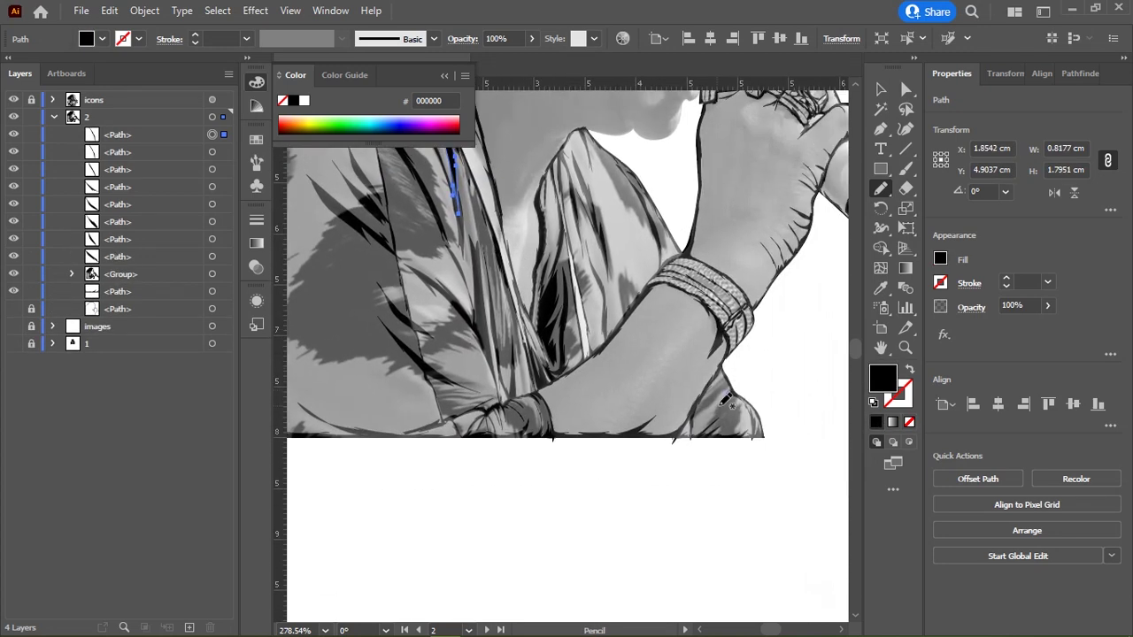
{"action": "left_click_drag", "start_coordinate": [733, 390], "coordinate": [735, 388]}
{"action": "scroll", "coordinate": [673, 354], "scroll_direction": "up", "scroll_amount": 5}
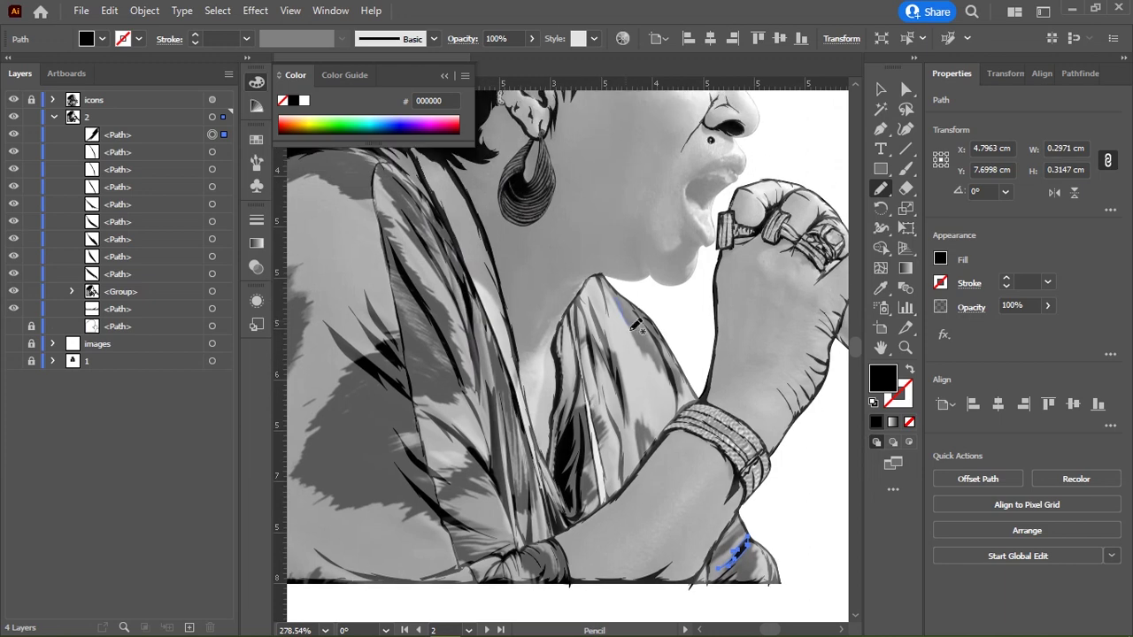
{"action": "left_click_drag", "start_coordinate": [617, 282], "coordinate": [619, 285]}
{"action": "scroll", "coordinate": [652, 384], "scroll_direction": "up", "scroll_amount": 3}
Step: Hide the photo reference to check the lines, then show it again
{"action": "left_click", "coordinate": [14, 99]}
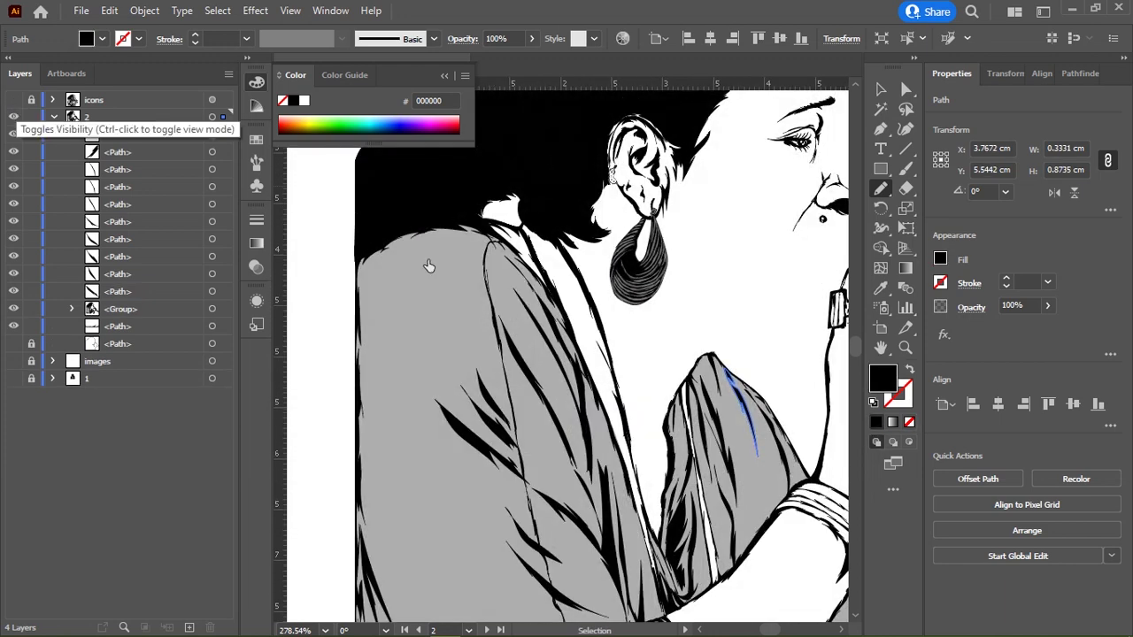
{"action": "scroll", "coordinate": [604, 341], "scroll_direction": "down", "scroll_amount": 2}
{"action": "scroll", "coordinate": [605, 341], "scroll_direction": "up", "scroll_amount": 1}
{"action": "key", "text": "v"}
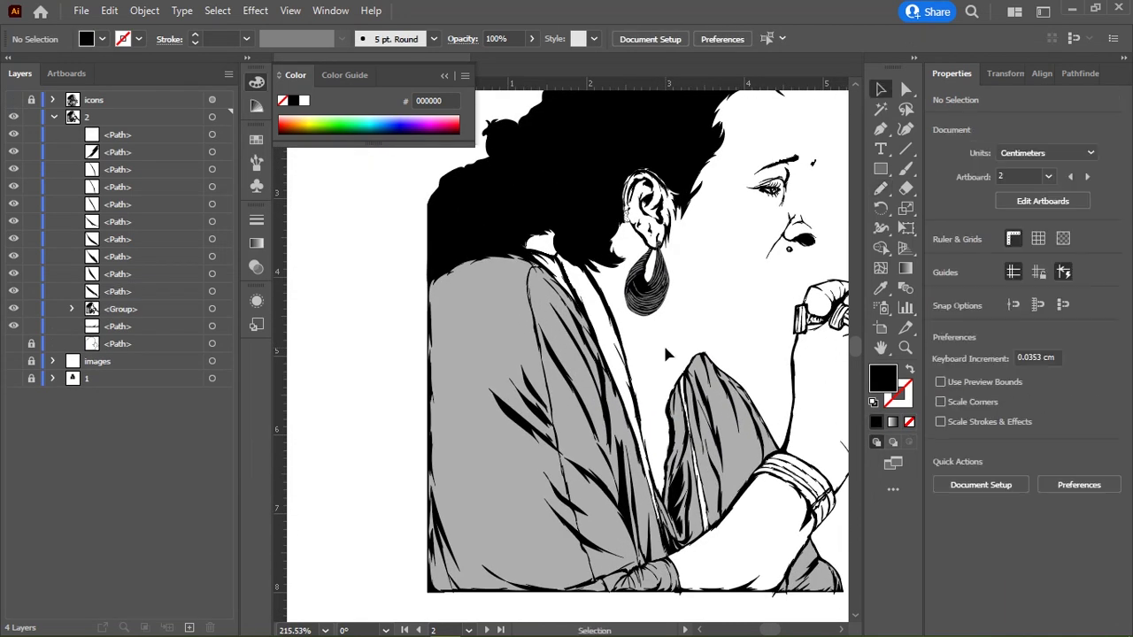
{"action": "left_click", "coordinate": [13, 99]}
{"action": "key", "text": "n"}
{"action": "scroll", "coordinate": [410, 287], "scroll_direction": "up", "scroll_amount": 4}
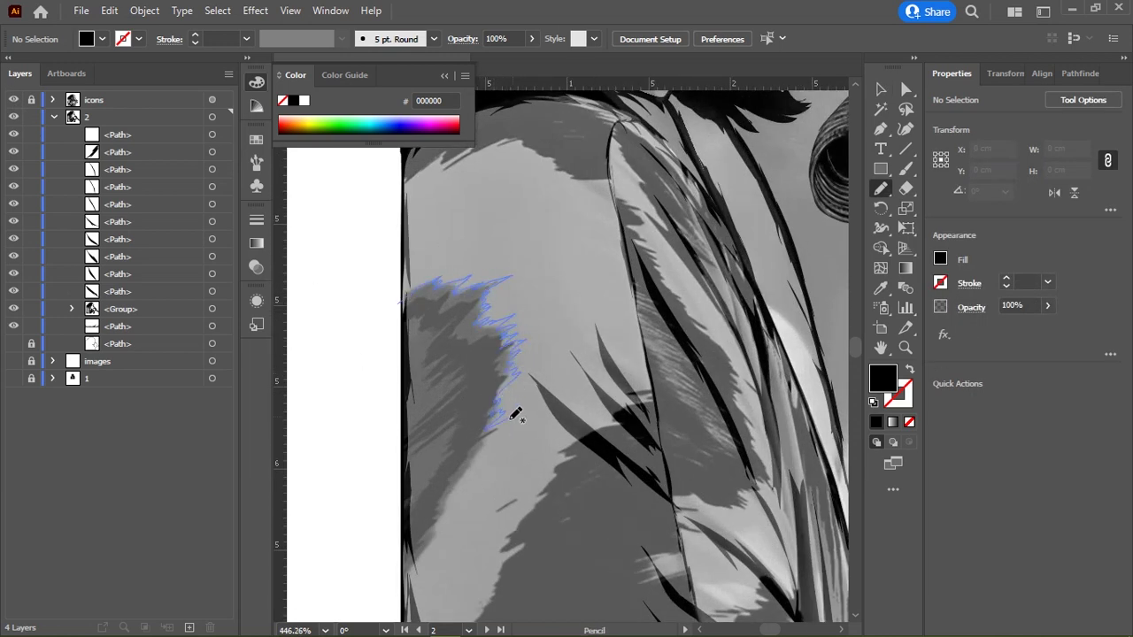
Step: Trace the shoulder shadow outline and give it a dark gray #323232 fill
{"action": "left_click_drag", "start_coordinate": [452, 511], "coordinate": [432, 222]}
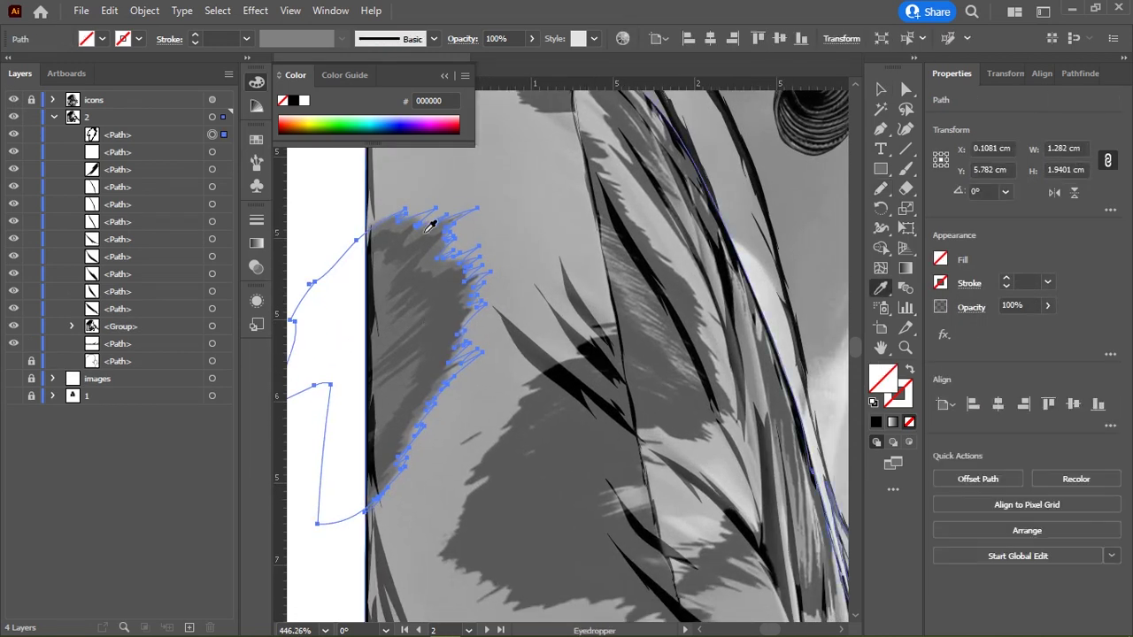
{"action": "key", "text": "v"}
{"action": "key", "text": "n"}
{"action": "scroll", "coordinate": [494, 245], "scroll_direction": "down", "scroll_amount": 5}
{"action": "mouse_move", "coordinate": [427, 400]}
{"action": "left_mouse_down"}
{"action": "mouse_move", "coordinate": [476, 347]}
{"action": "mouse_move", "coordinate": [551, 392]}
{"action": "mouse_move", "coordinate": [589, 370]}
{"action": "left_mouse_up"}
{"action": "scroll", "coordinate": [617, 309], "scroll_direction": "down", "scroll_amount": 3}
{"action": "scroll", "coordinate": [643, 391], "scroll_direction": "up", "scroll_amount": 5}
{"action": "scroll", "coordinate": [643, 390], "scroll_direction": "up", "scroll_amount": 5}
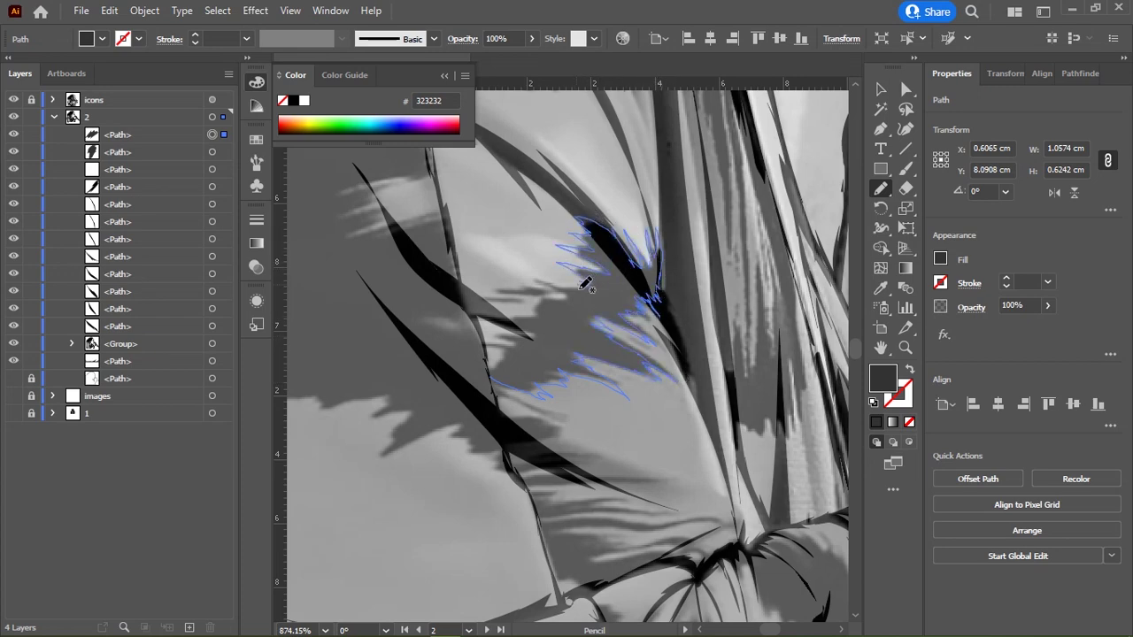
Step: Trace the dark shadow patch and the edge of the large blouse shadow
{"action": "left_click_drag", "start_coordinate": [539, 297], "coordinate": [519, 325]}
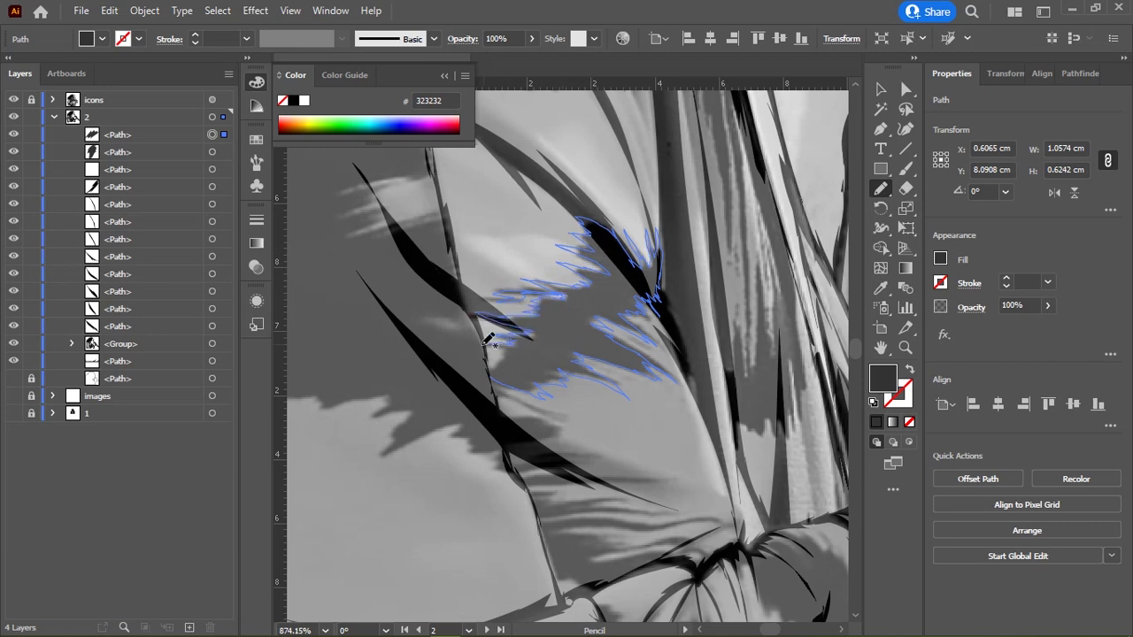
{"action": "left_click_drag", "start_coordinate": [494, 362], "coordinate": [497, 370]}
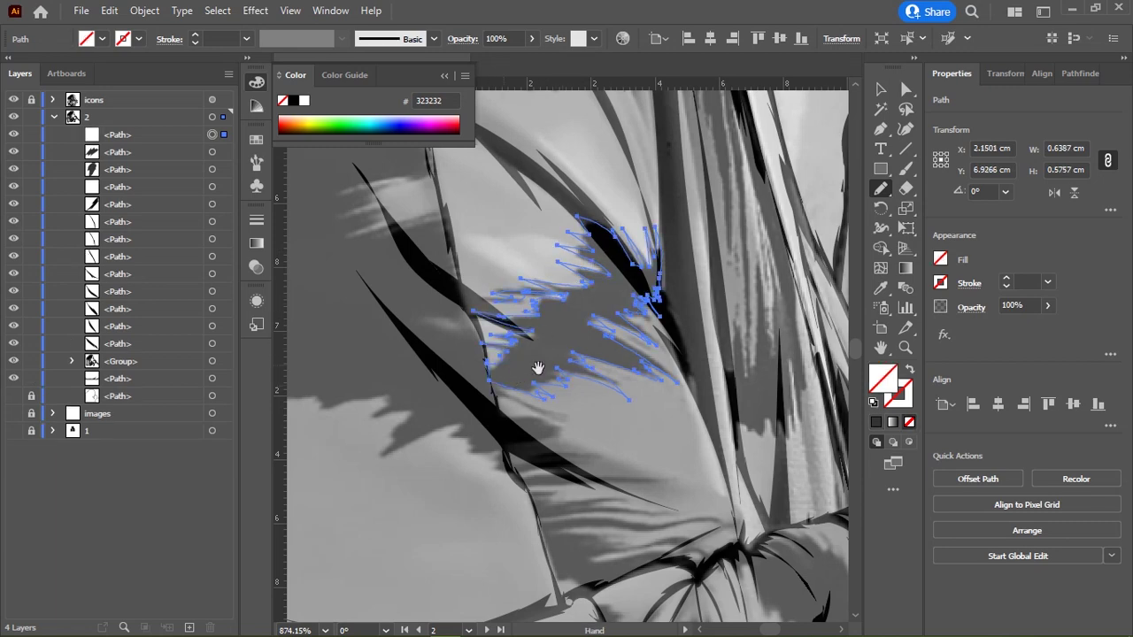
{"action": "left_click_drag", "start_coordinate": [565, 281], "coordinate": [591, 328]}
{"action": "scroll", "coordinate": [591, 328], "scroll_direction": "down", "scroll_amount": 3}
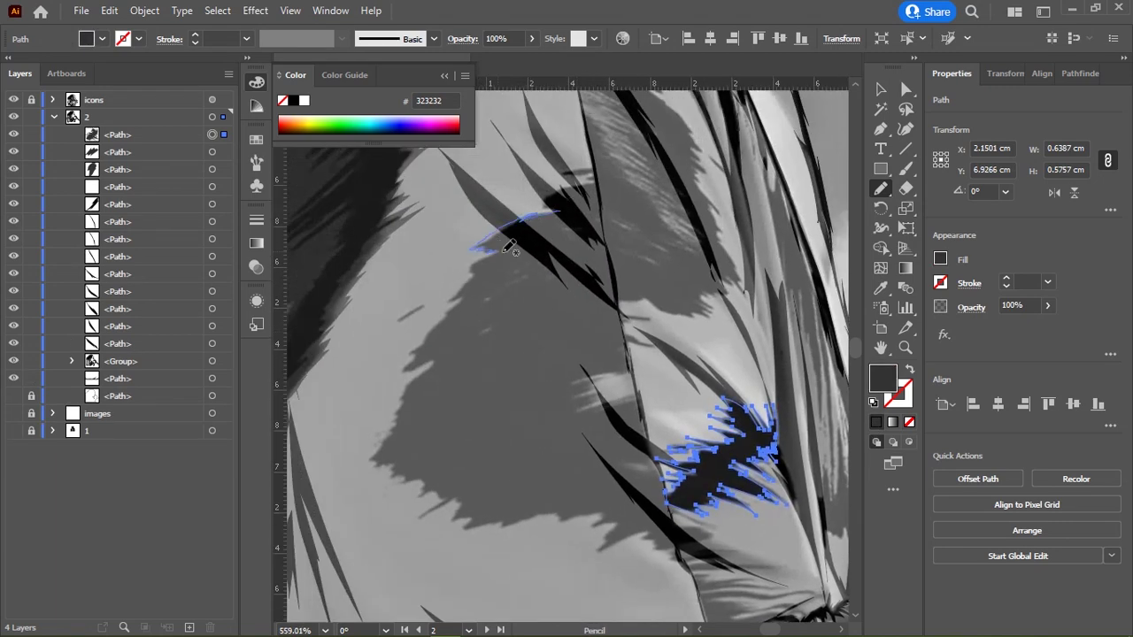
{"action": "mouse_move", "coordinate": [510, 248]}
{"action": "left_mouse_down"}
{"action": "mouse_move", "coordinate": [418, 354]}
{"action": "mouse_move", "coordinate": [387, 463]}
{"action": "left_mouse_up"}
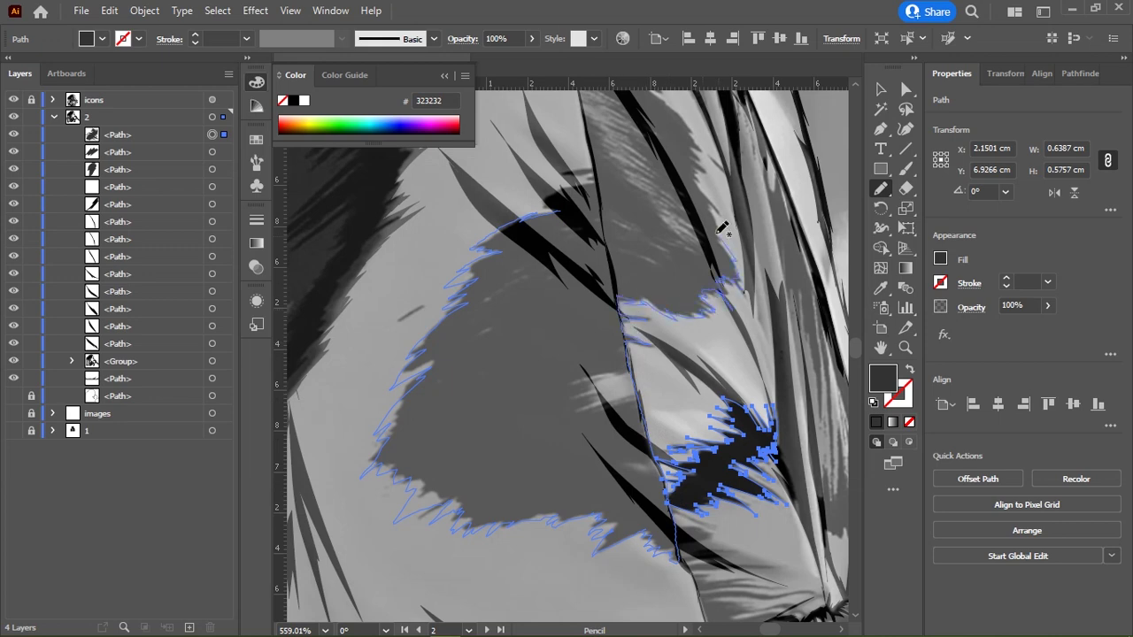
{"action": "scroll", "coordinate": [667, 271], "scroll_direction": "up", "scroll_amount": 3}
{"action": "left_click_drag", "start_coordinate": [551, 322], "coordinate": [584, 301]}
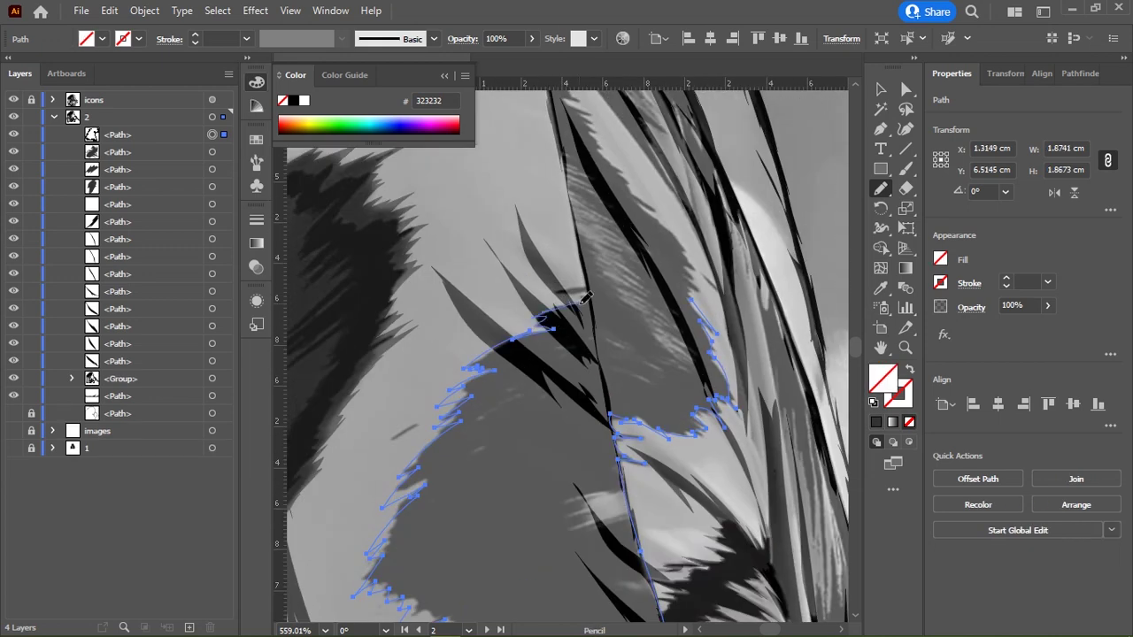
{"action": "scroll", "coordinate": [579, 226], "scroll_direction": "up", "scroll_amount": 3}
{"action": "scroll", "coordinate": [572, 309], "scroll_direction": "up", "scroll_amount": 3}
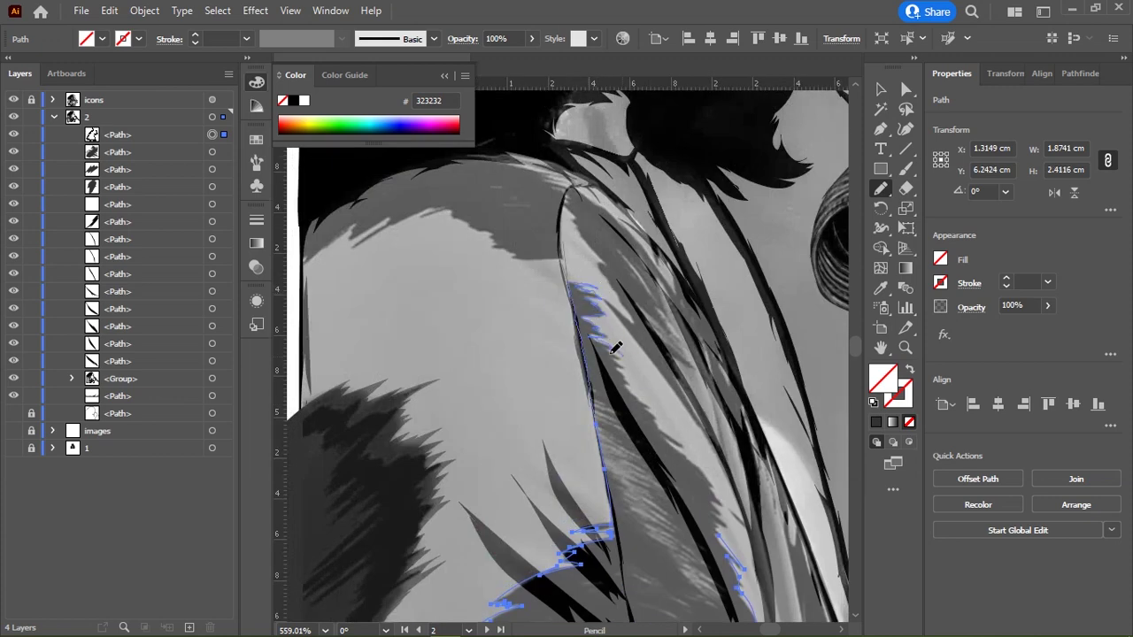
Step: Continue the shadow edge down the fold and reshape its pointed tip
{"action": "left_click_drag", "start_coordinate": [660, 416], "coordinate": [695, 451]}
{"action": "scroll", "coordinate": [602, 284], "scroll_direction": "down", "scroll_amount": 5}
{"action": "scroll", "coordinate": [602, 283], "scroll_direction": "right", "scroll_amount": 3}
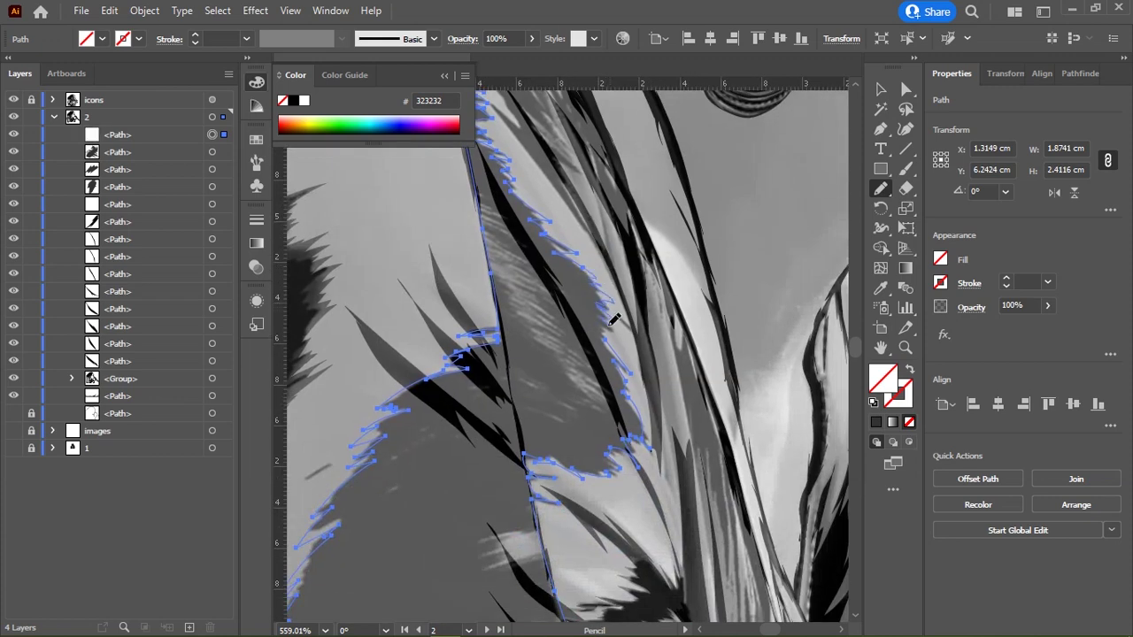
{"action": "scroll", "coordinate": [602, 318], "scroll_direction": "down", "scroll_amount": 5}
{"action": "scroll", "coordinate": [566, 372], "scroll_direction": "down", "scroll_amount": 3}
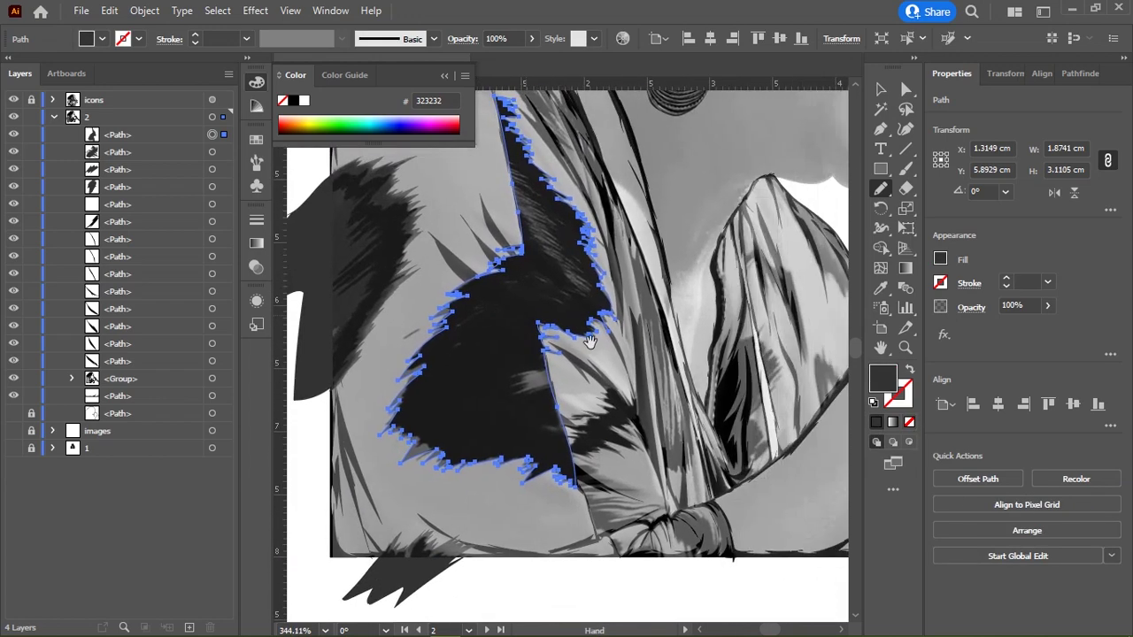
{"action": "scroll", "coordinate": [535, 393], "scroll_direction": "down", "scroll_amount": 2}
{"action": "scroll", "coordinate": [535, 392], "scroll_direction": "up", "scroll_amount": 2}
{"action": "scroll", "coordinate": [539, 330], "scroll_direction": "up", "scroll_amount": 2}
Step: Draw dark-filled jagged shadows in the lower blouse fold and central fold
{"action": "scroll", "coordinate": [542, 326], "scroll_direction": "up", "scroll_amount": 1}
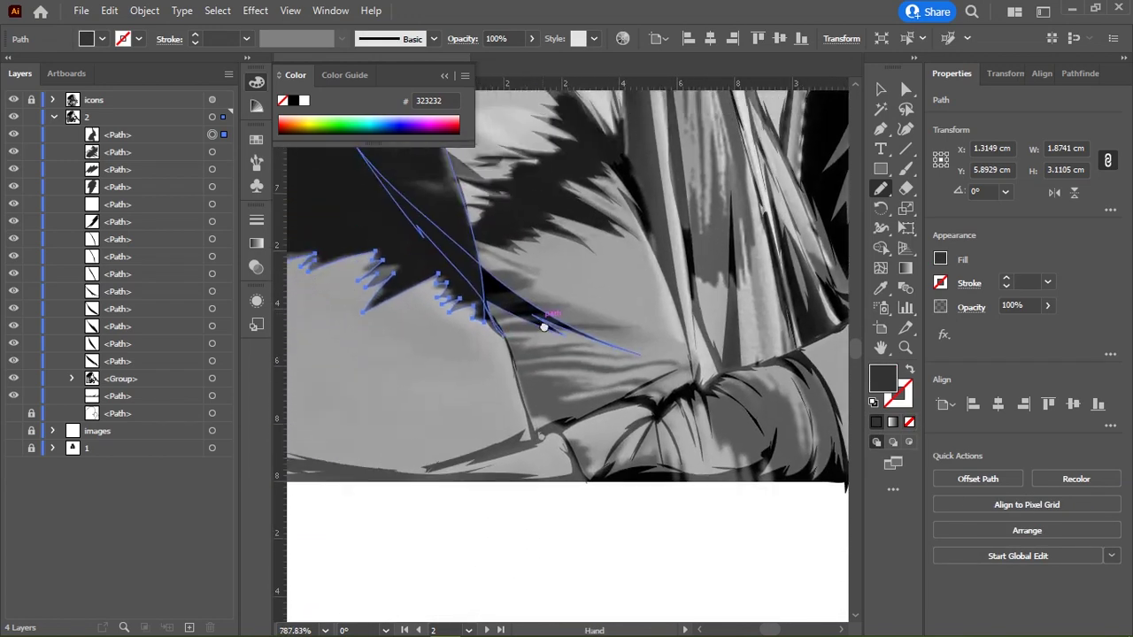
{"action": "left_click_drag", "start_coordinate": [582, 329], "coordinate": [509, 339]}
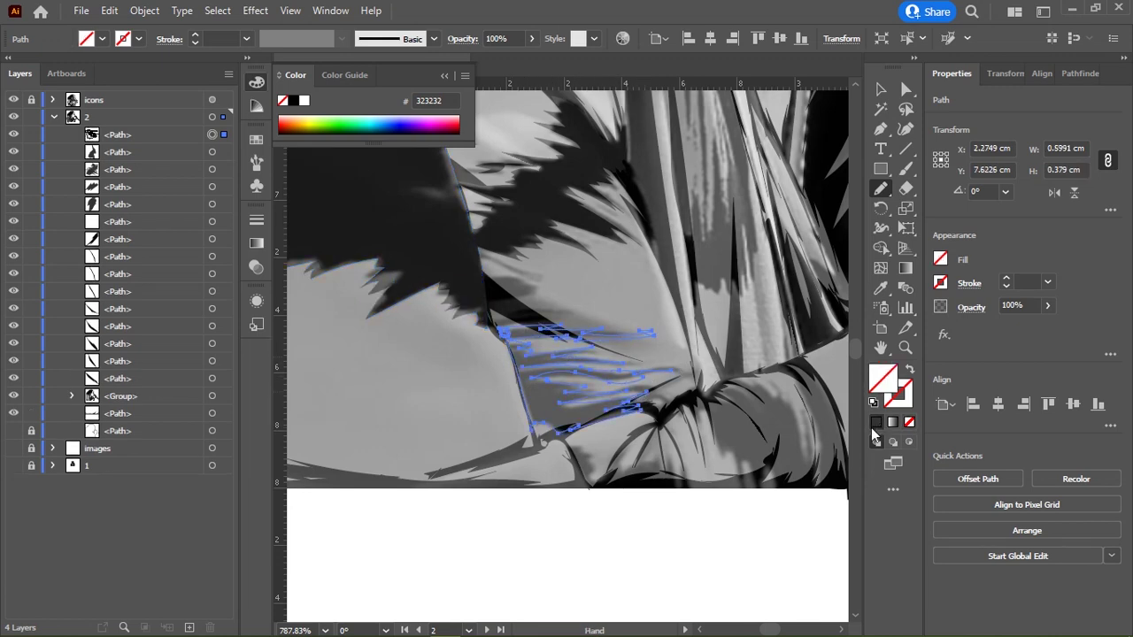
{"action": "left_click_drag", "start_coordinate": [696, 195], "coordinate": [563, 363]}
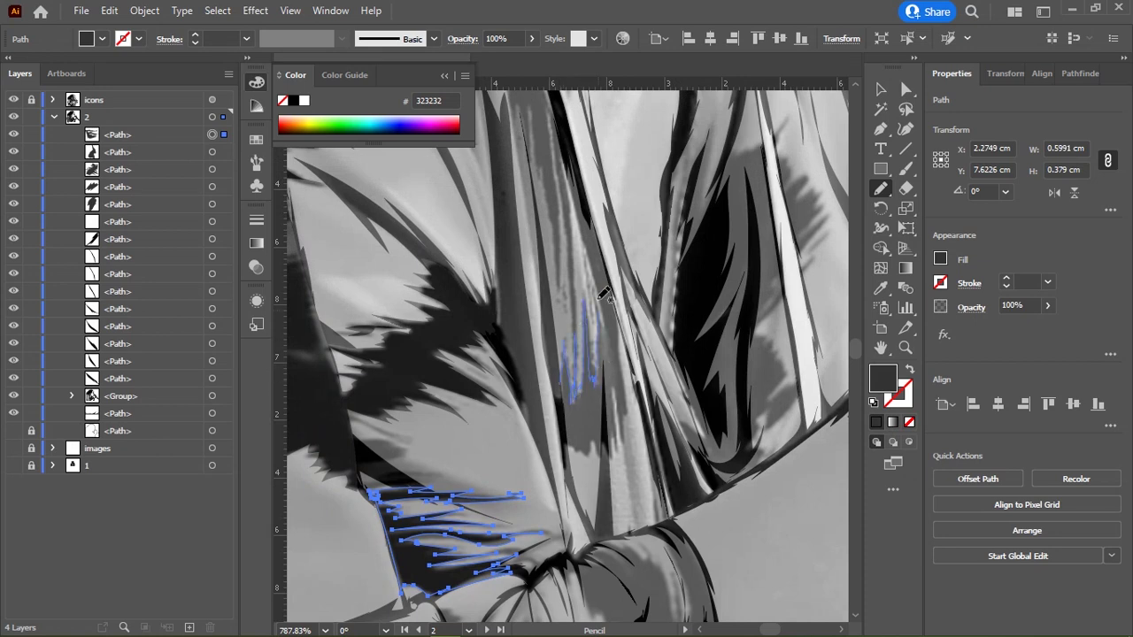
{"action": "left_click_drag", "start_coordinate": [582, 202], "coordinate": [620, 305]}
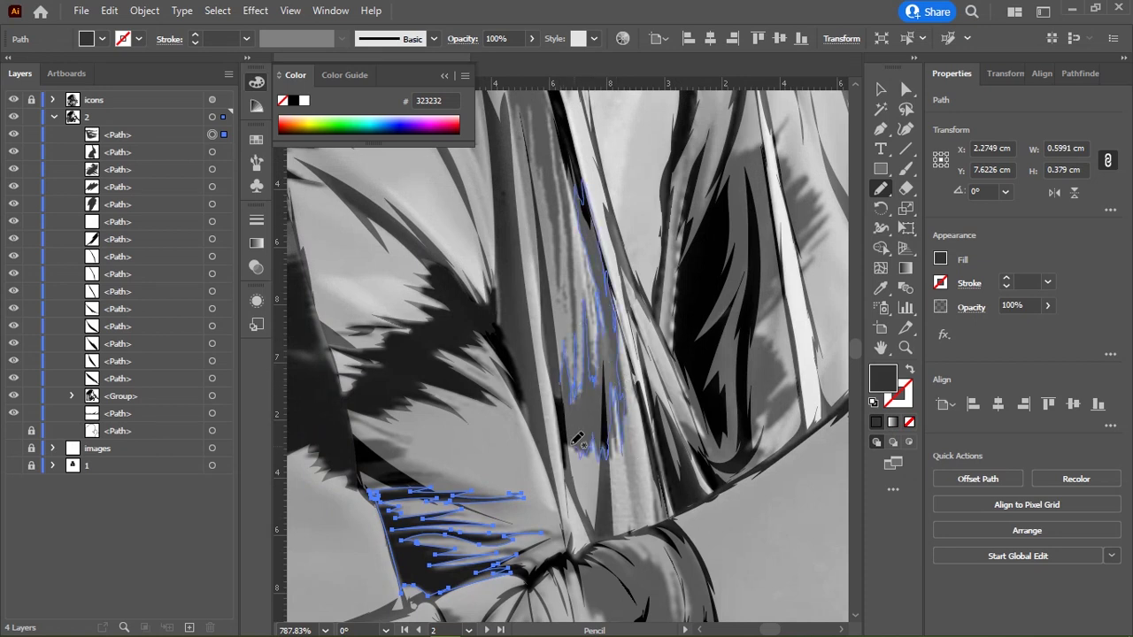
{"action": "left_click_drag", "start_coordinate": [577, 439], "coordinate": [678, 271]}
{"action": "scroll", "coordinate": [626, 346], "scroll_direction": "up", "scroll_amount": 3}
{"action": "key", "text": "comma"}
{"action": "scroll", "coordinate": [678, 271], "scroll_direction": "down", "scroll_amount": 5}
Step: Trace a closed shadow shape down the next blouse fold
{"action": "left_click_drag", "start_coordinate": [682, 349], "coordinate": [599, 329]}
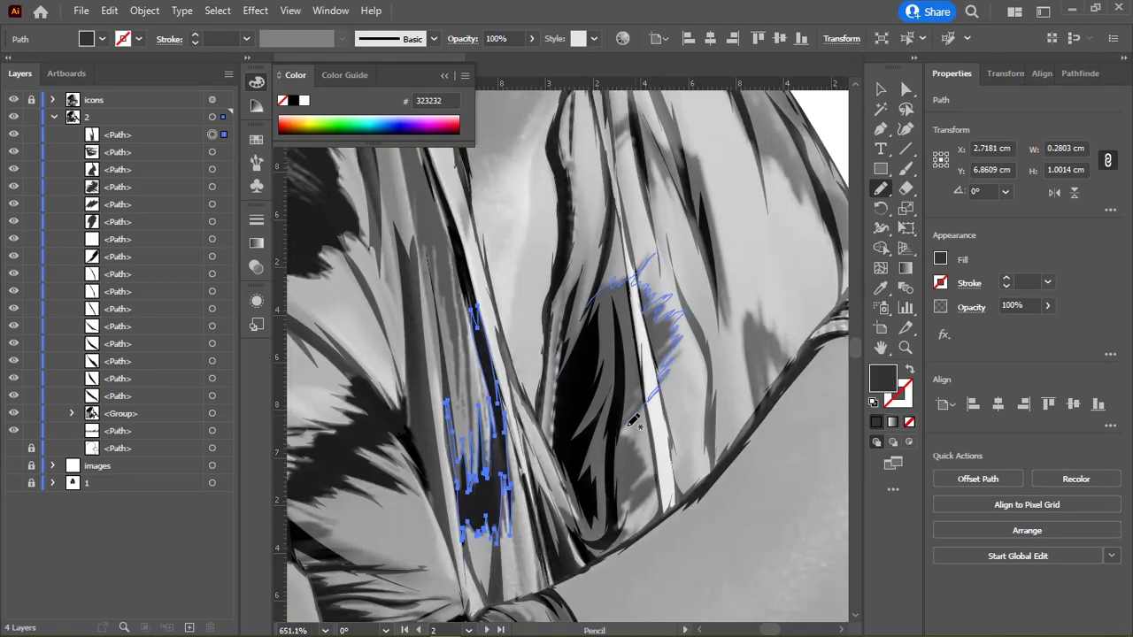
{"action": "left_click_drag", "start_coordinate": [583, 547], "coordinate": [576, 517]}
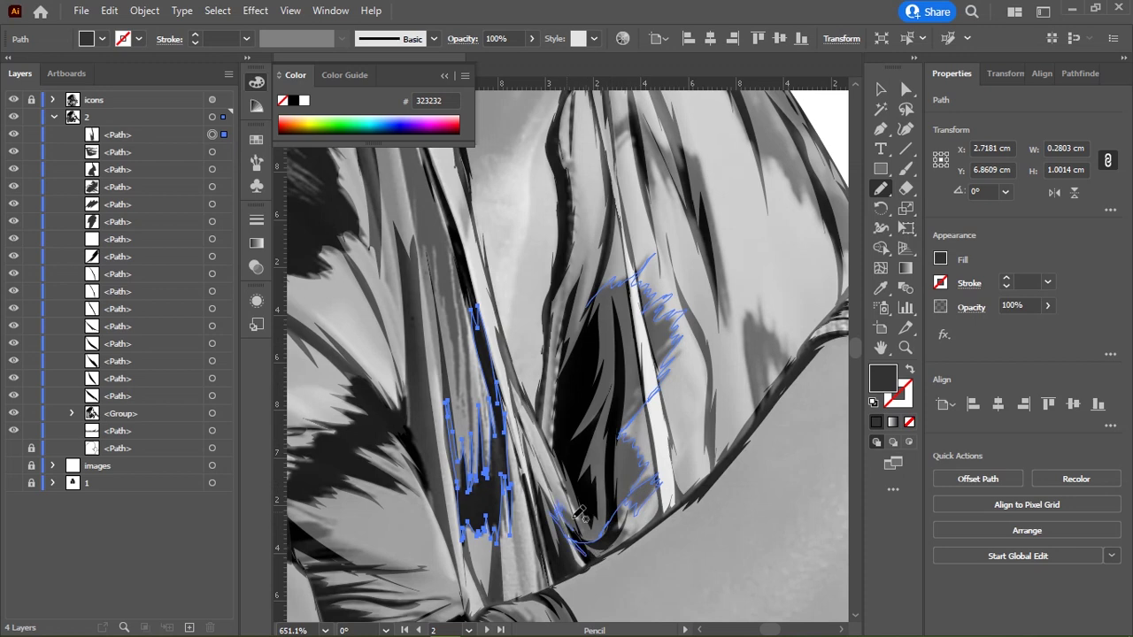
{"action": "left_click_drag", "start_coordinate": [548, 442], "coordinate": [569, 363]}
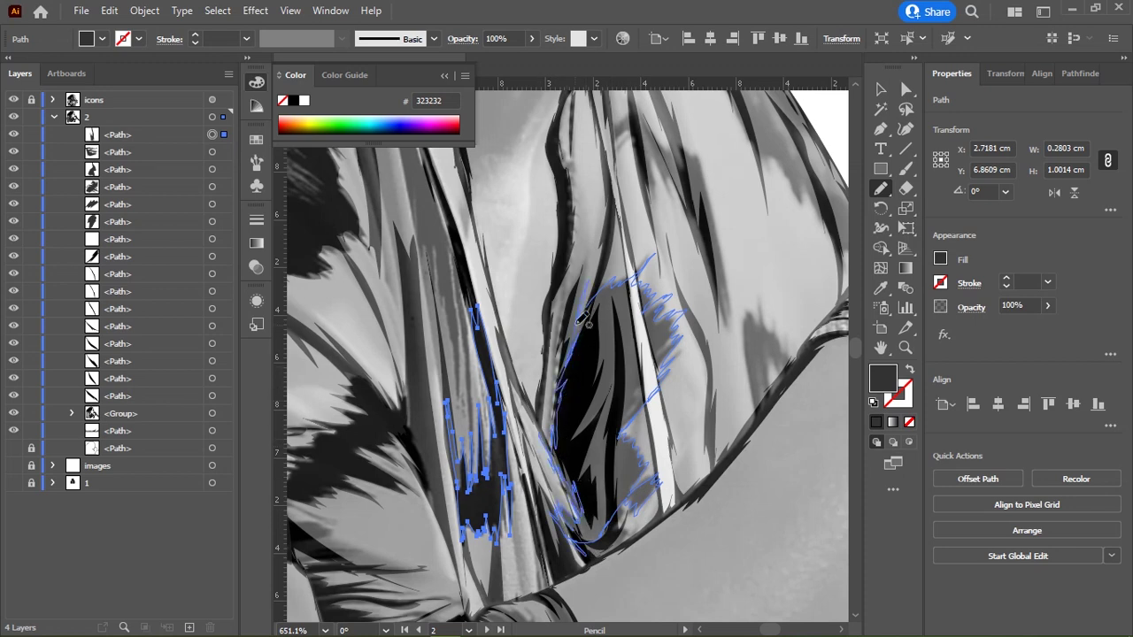
{"action": "left_click_drag", "start_coordinate": [585, 319], "coordinate": [637, 274]}
{"action": "left_click_drag", "start_coordinate": [757, 422], "coordinate": [634, 471]}
{"action": "scroll", "coordinate": [575, 354], "scroll_direction": "up", "scroll_amount": 3}
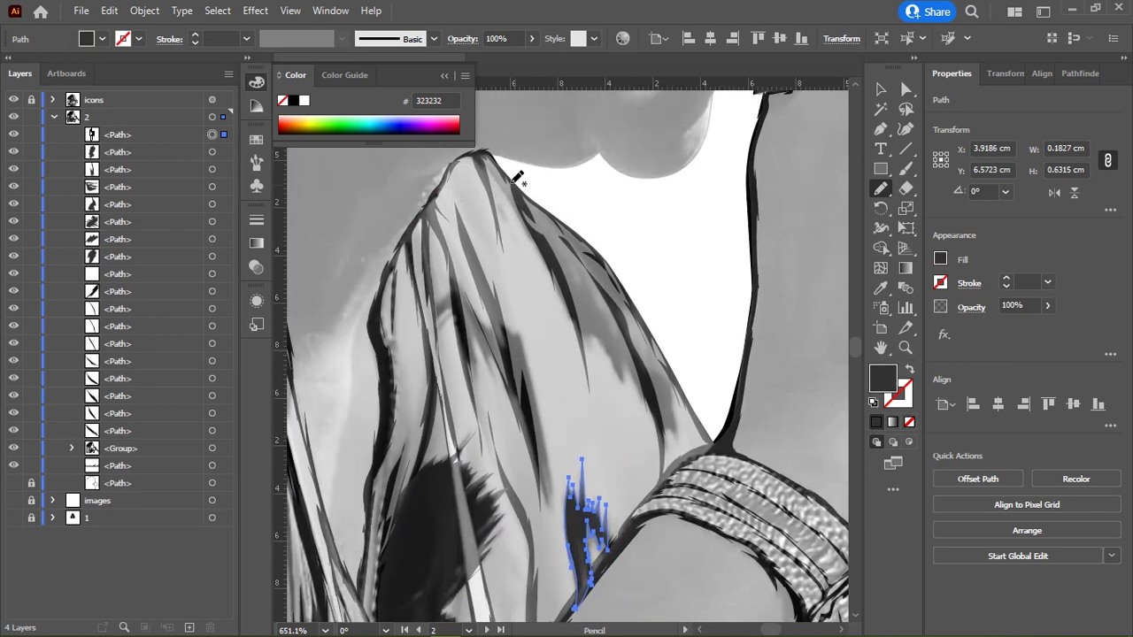
Step: Add filled jagged shadows along and under the shoulder edge
{"action": "left_click_drag", "start_coordinate": [494, 168], "coordinate": [602, 338]}
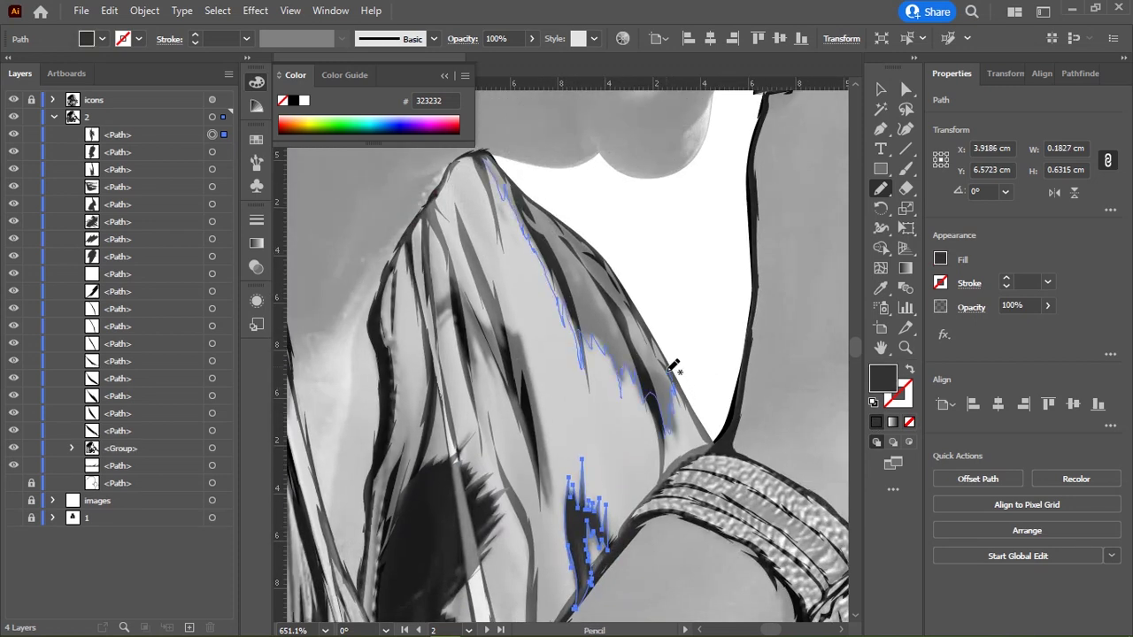
{"action": "left_click_drag", "start_coordinate": [671, 370], "coordinate": [512, 124]}
{"action": "left_click_drag", "start_coordinate": [482, 337], "coordinate": [570, 354]}
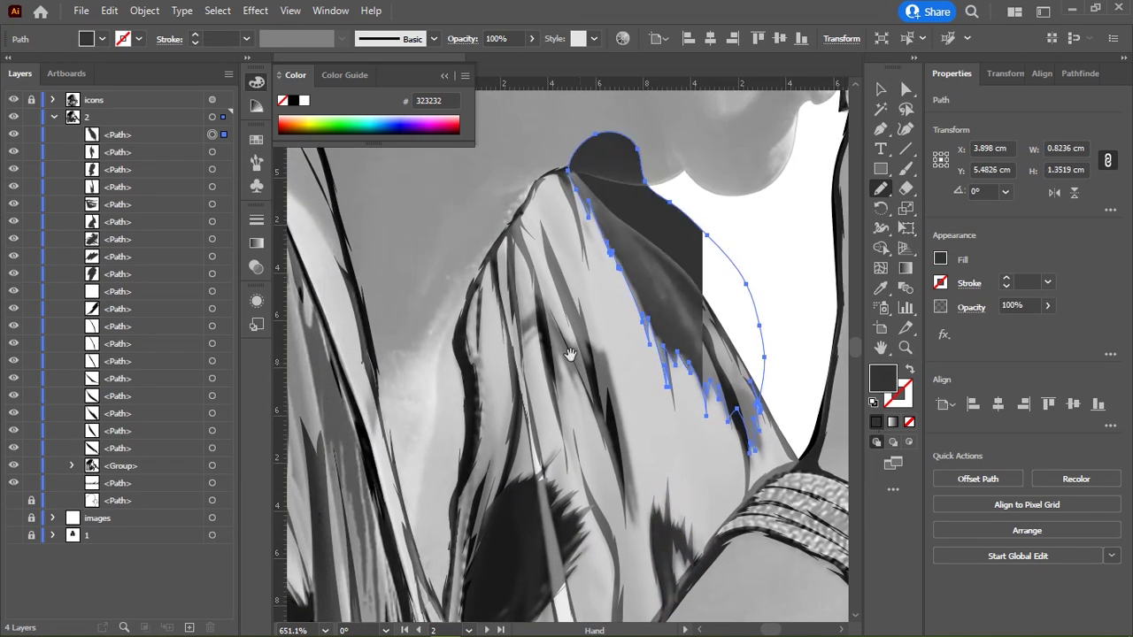
{"action": "left_click_drag", "start_coordinate": [557, 423], "coordinate": [544, 343]}
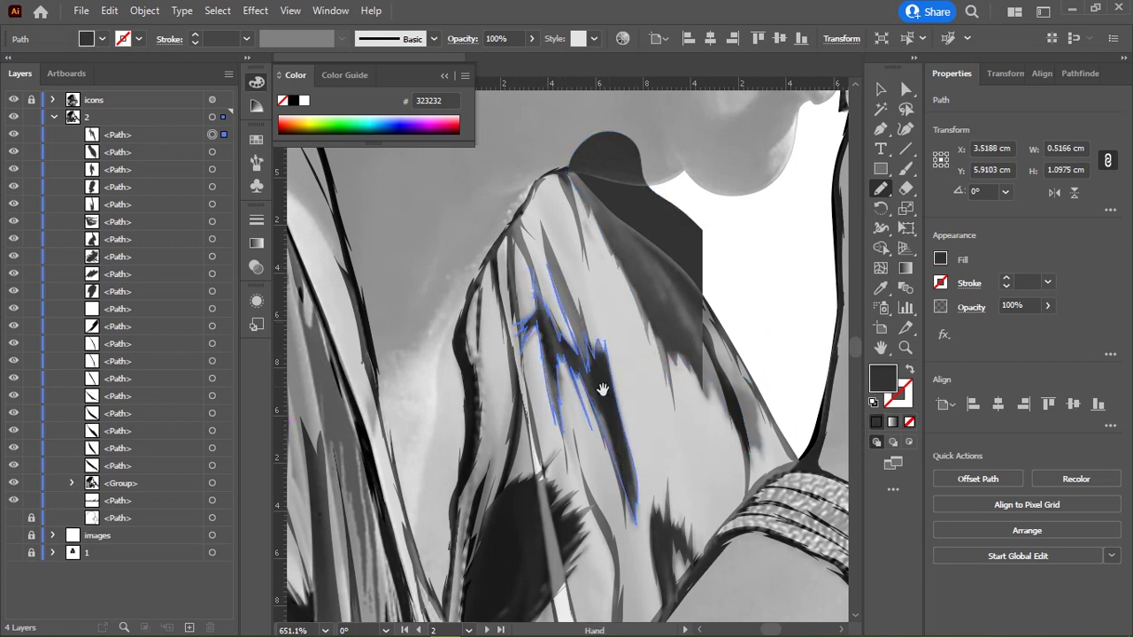
{"action": "scroll", "coordinate": [602, 386], "scroll_direction": "down", "scroll_amount": 5}
{"action": "scroll", "coordinate": [551, 212], "scroll_direction": "up", "scroll_amount": 2}
{"action": "scroll", "coordinate": [652, 374], "scroll_direction": "up", "scroll_amount": 2}
Step: Add shadows along the fabric edges and hatching inside the upper fold
{"action": "left_click", "coordinate": [537, 329], "text": "ctrl+shift"}
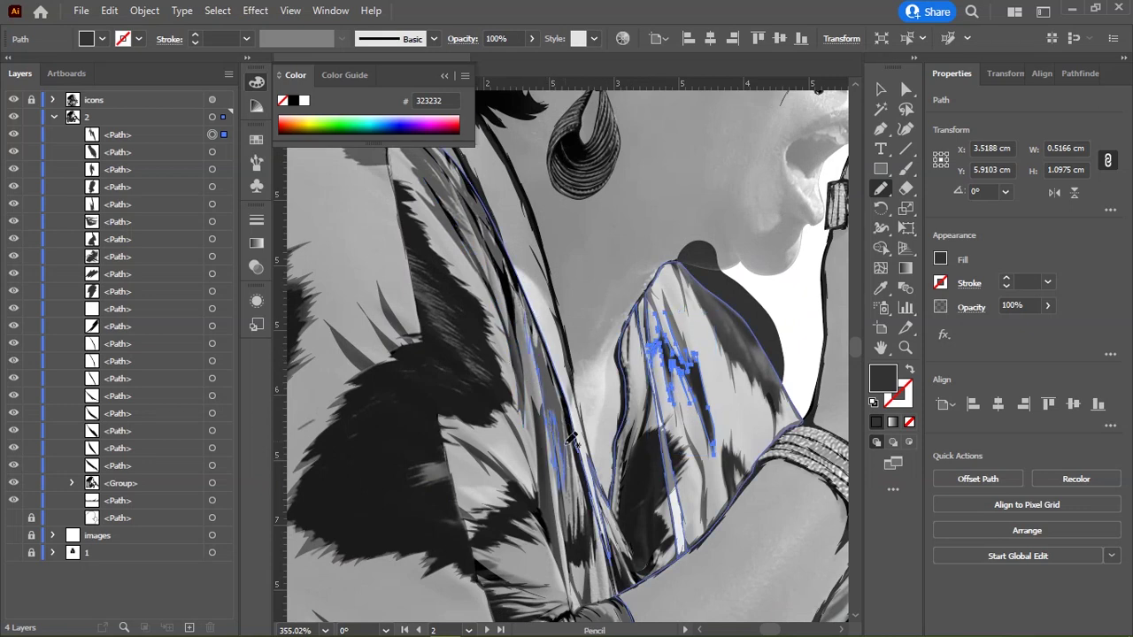
{"action": "scroll", "coordinate": [529, 300], "scroll_direction": "up", "scroll_amount": 3}
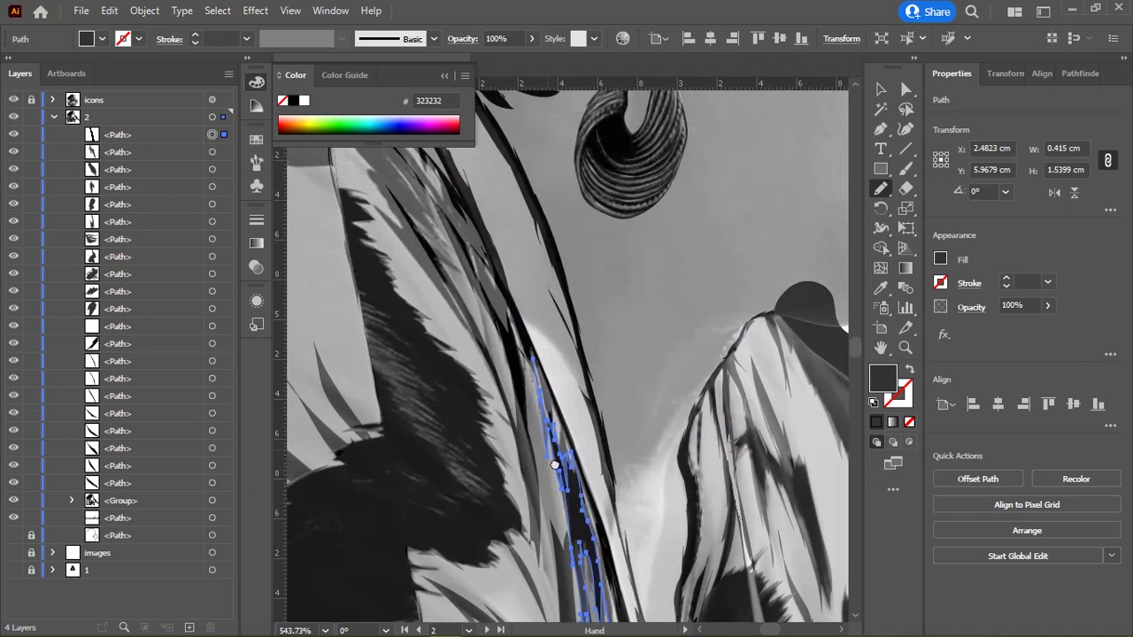
{"action": "left_click_drag", "start_coordinate": [565, 413], "coordinate": [534, 330]}
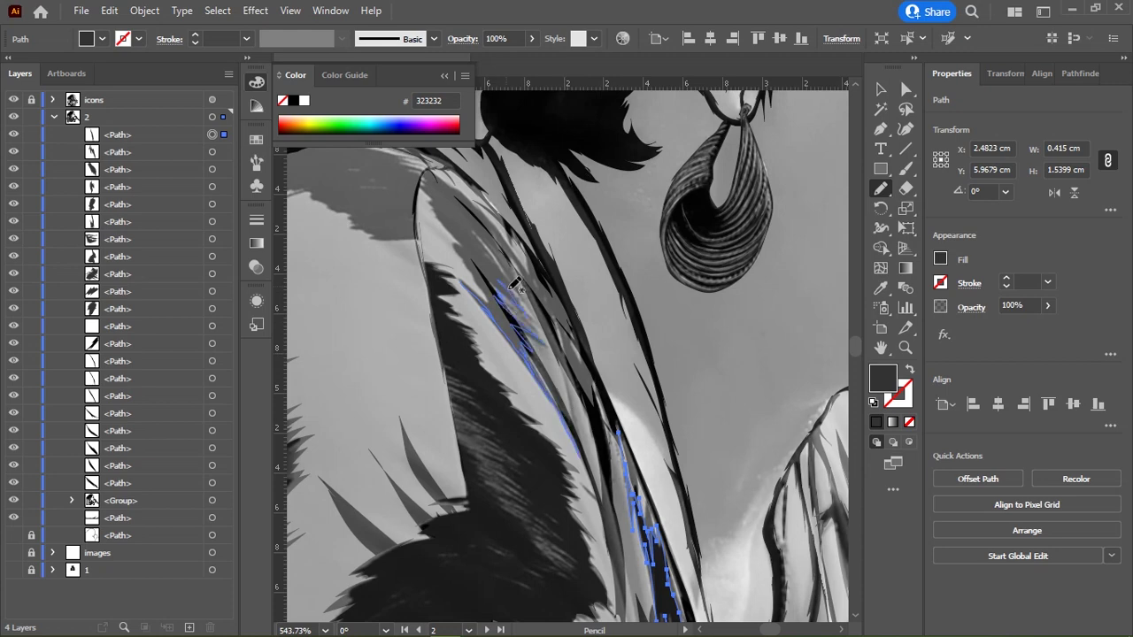
{"action": "left_click_drag", "start_coordinate": [434, 175], "coordinate": [462, 275]}
{"action": "scroll", "coordinate": [531, 327], "scroll_direction": "right", "scroll_amount": 2}
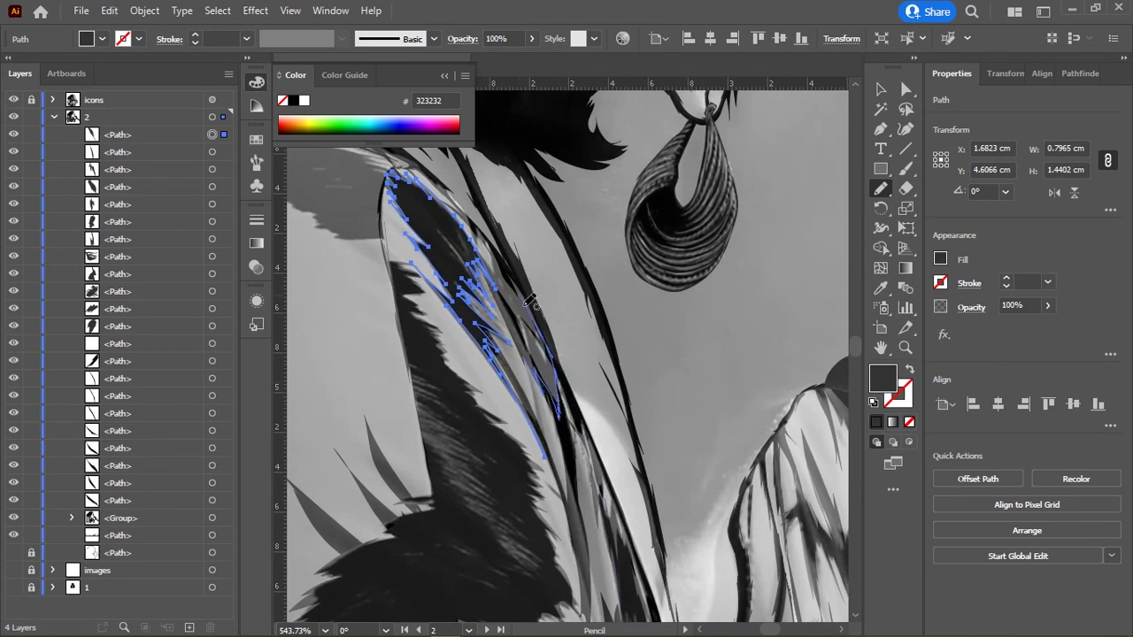
{"action": "left_click_drag", "start_coordinate": [491, 257], "coordinate": [559, 412]}
{"action": "scroll", "coordinate": [619, 354], "scroll_direction": "down", "scroll_amount": 5}
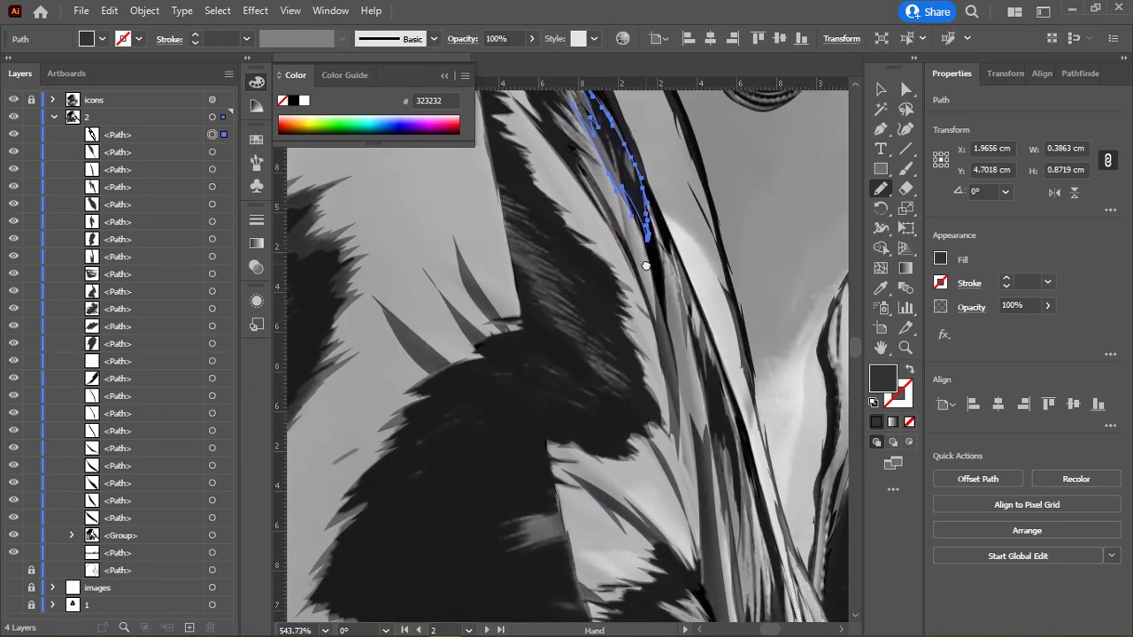
Step: Add thin shadows along the fold edge and a jagged shadow across the back shoulder
{"action": "mouse_move", "coordinate": [639, 291]}
{"action": "left_mouse_down"}
{"action": "mouse_move", "coordinate": [657, 407]}
{"action": "mouse_move", "coordinate": [679, 427]}
{"action": "left_mouse_up"}
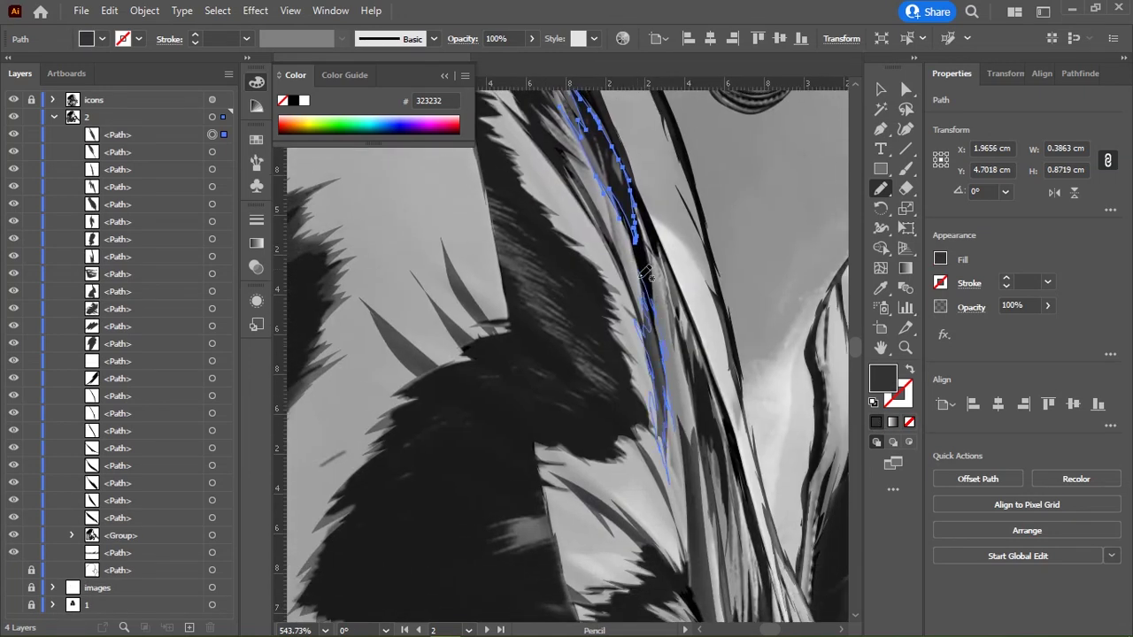
{"action": "left_click_drag", "start_coordinate": [648, 274], "coordinate": [662, 251]}
{"action": "scroll", "coordinate": [638, 292], "scroll_direction": "up", "scroll_amount": 10}
{"action": "mouse_move", "coordinate": [437, 312]}
{"action": "left_mouse_down"}
{"action": "mouse_move", "coordinate": [584, 270]}
{"action": "mouse_move", "coordinate": [651, 310]}
{"action": "left_mouse_up"}
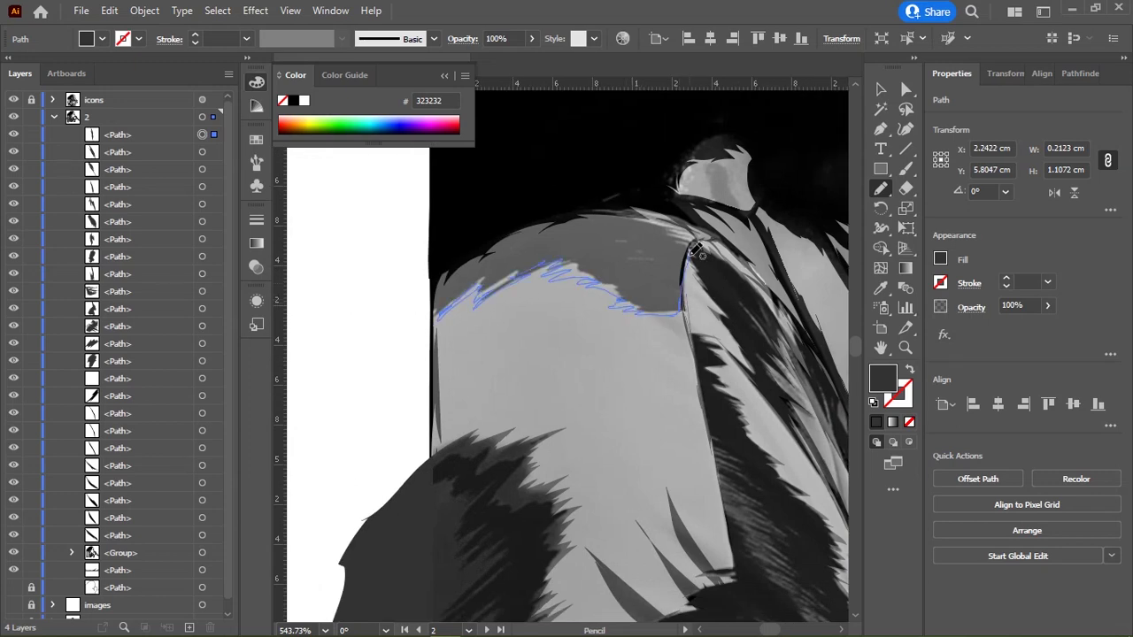
{"action": "mouse_move", "coordinate": [665, 223]}
{"action": "left_mouse_down"}
{"action": "mouse_move", "coordinate": [559, 181]}
{"action": "mouse_move", "coordinate": [443, 305]}
{"action": "mouse_move", "coordinate": [483, 282]}
{"action": "left_mouse_up"}
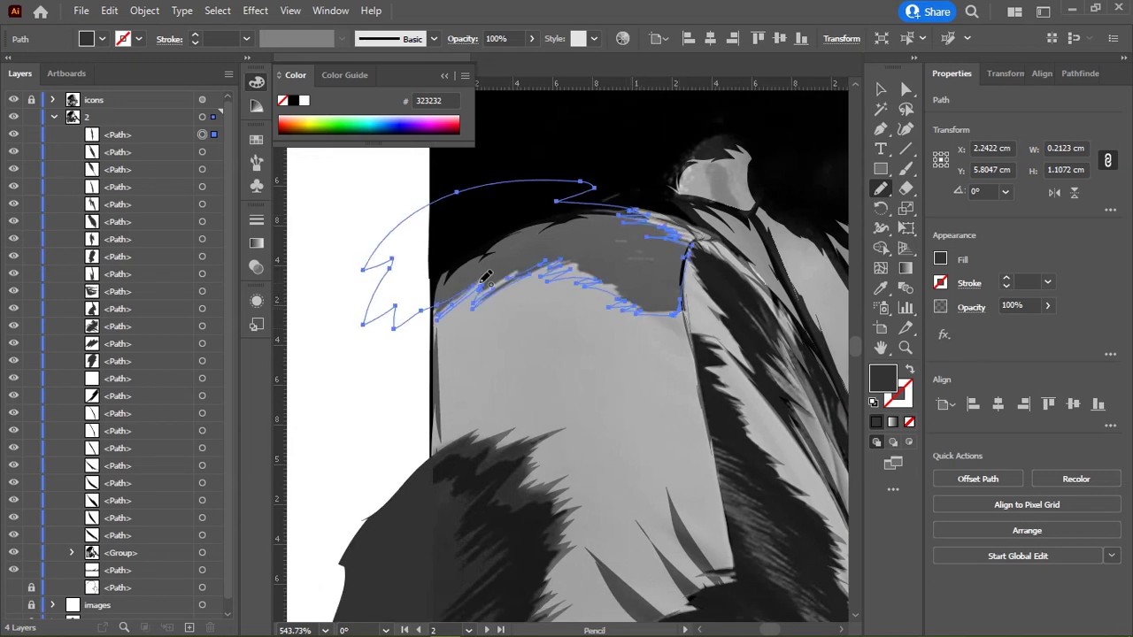
{"action": "scroll", "coordinate": [703, 354], "scroll_direction": "down", "scroll_amount": 5}
{"action": "scroll", "coordinate": [718, 396], "scroll_direction": "down", "scroll_amount": 5}
{"action": "scroll", "coordinate": [660, 214], "scroll_direction": "up", "scroll_amount": 2}
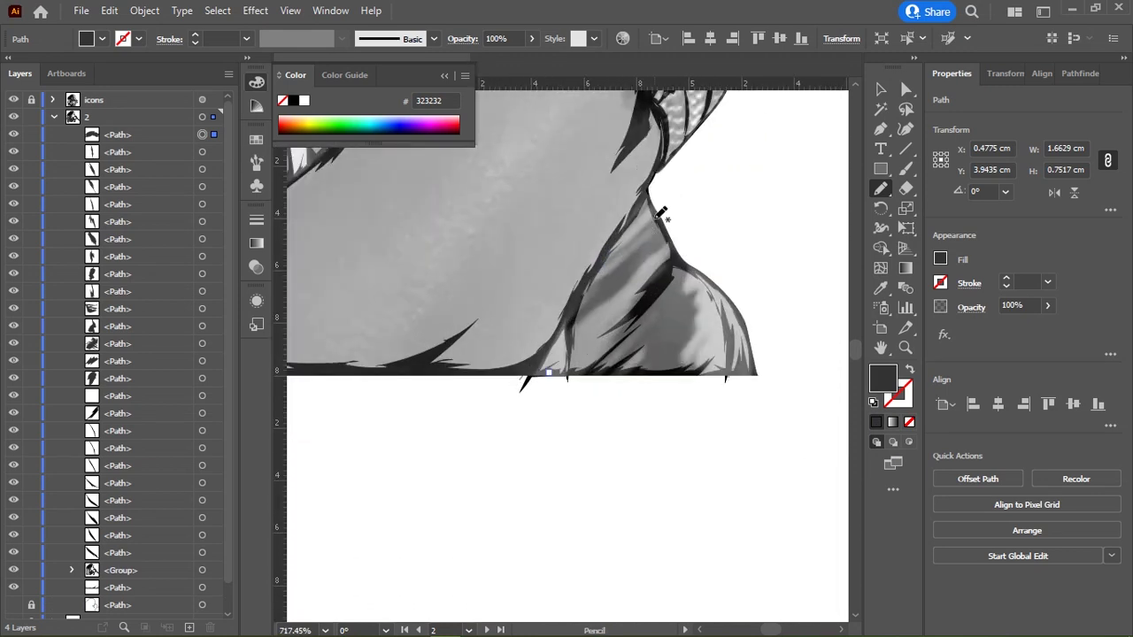
Step: Add dark slivers and jagged shadows to the lower fold and bottom fabric
{"action": "left_click_drag", "start_coordinate": [646, 259], "coordinate": [708, 215]}
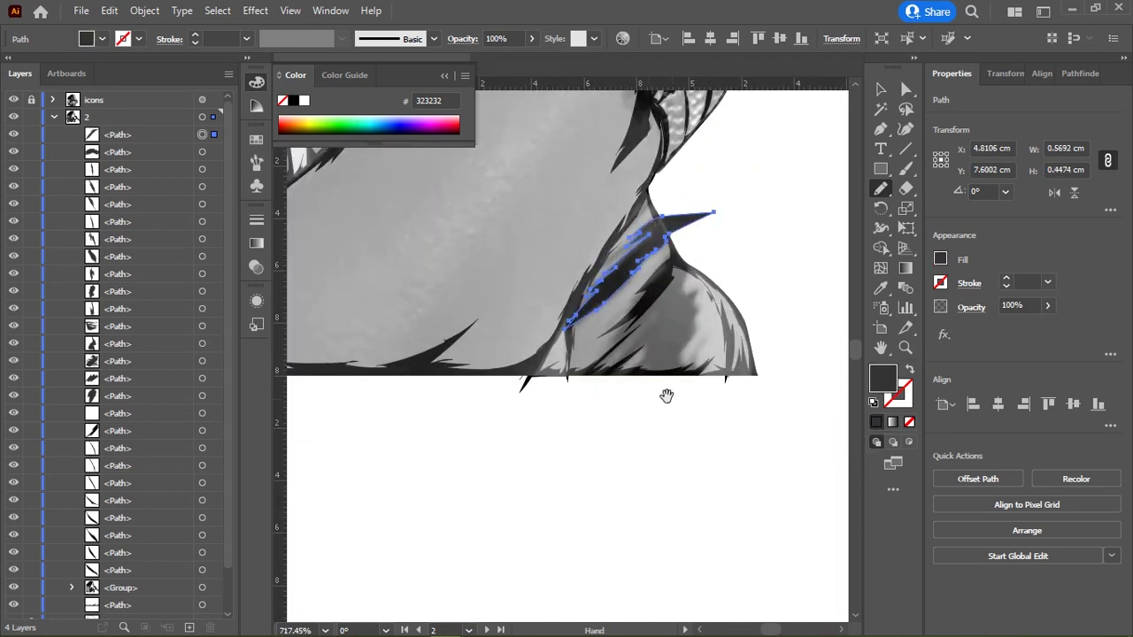
{"action": "left_click_drag", "start_coordinate": [664, 397], "coordinate": [644, 342]}
{"action": "mouse_move", "coordinate": [567, 314]}
{"action": "left_mouse_down"}
{"action": "mouse_move", "coordinate": [629, 295]}
{"action": "mouse_move", "coordinate": [666, 303]}
{"action": "left_mouse_up"}
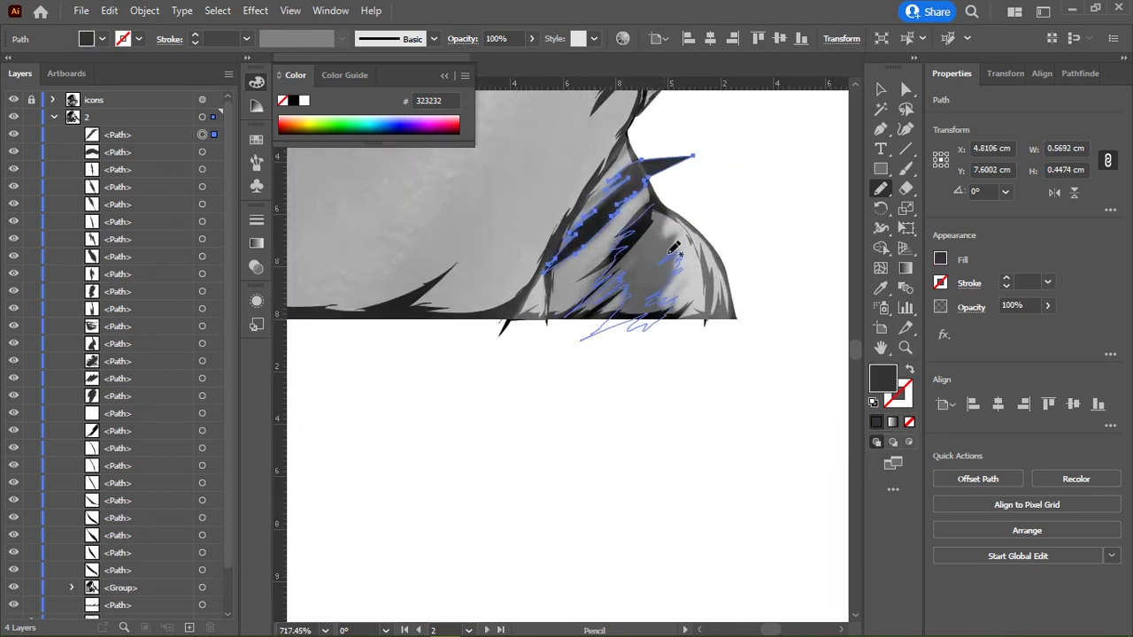
{"action": "scroll", "coordinate": [659, 215], "scroll_direction": "down", "scroll_amount": 3}
{"action": "scroll", "coordinate": [660, 215], "scroll_direction": "down", "scroll_amount": 3}
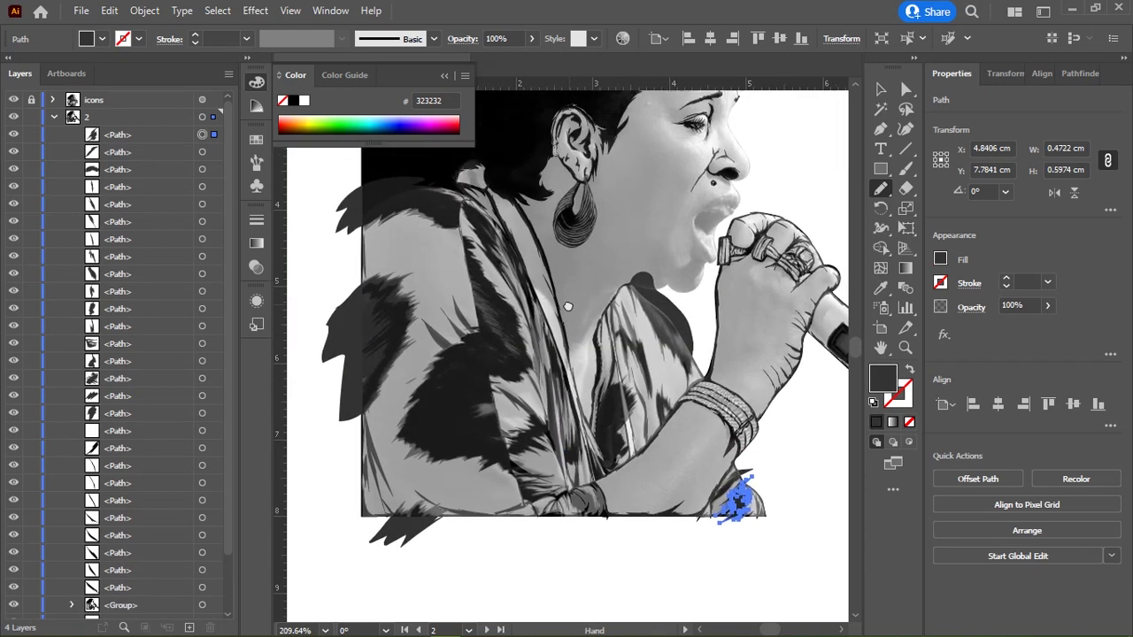
{"action": "left_click_drag", "start_coordinate": [545, 271], "coordinate": [653, 247]}
Step: Toggle the dark illustration group off and on to compare, then draw a jagged back-shoulder shadow
{"action": "key", "text": "v"}
{"action": "left_click", "coordinate": [13, 607]}
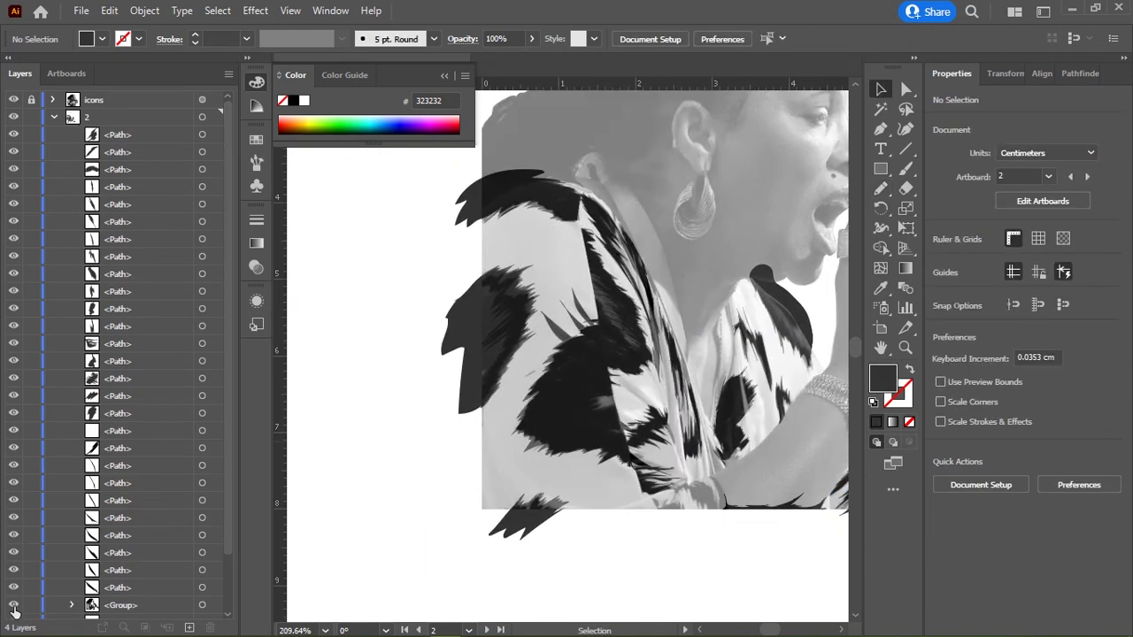
{"action": "left_click", "coordinate": [14, 608]}
{"action": "scroll", "coordinate": [469, 315], "scroll_direction": "up", "scroll_amount": 4}
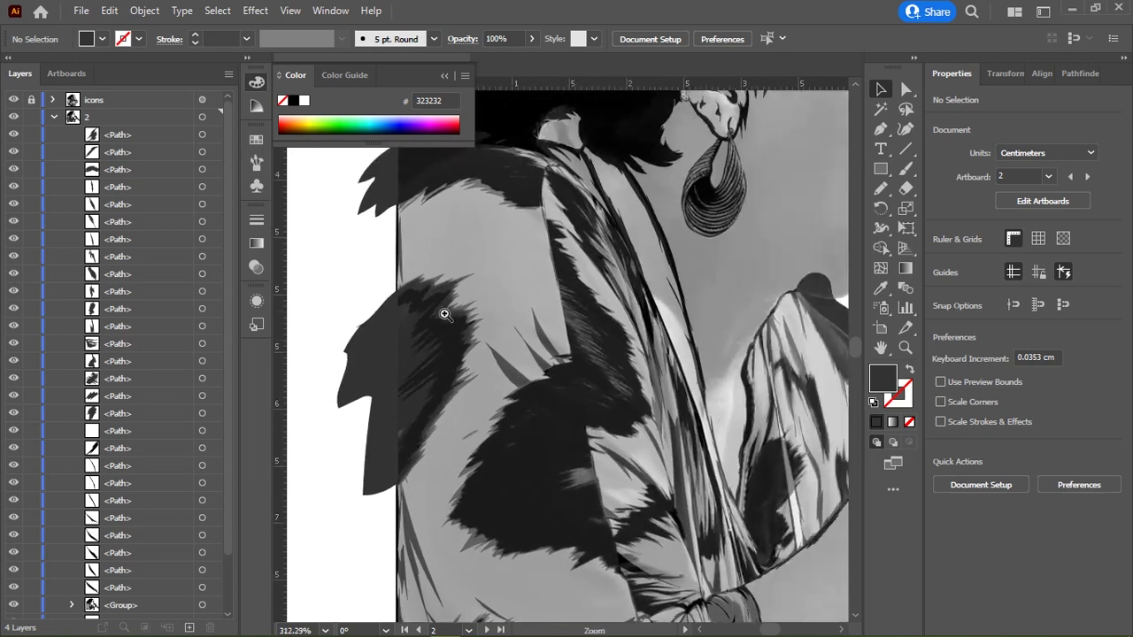
{"action": "key", "text": "n"}
{"action": "mouse_move", "coordinate": [361, 287]}
{"action": "left_mouse_down"}
{"action": "mouse_move", "coordinate": [434, 349]}
{"action": "mouse_move", "coordinate": [375, 552]}
{"action": "mouse_move", "coordinate": [447, 435]}
{"action": "mouse_move", "coordinate": [370, 254]}
{"action": "left_mouse_up"}
Step: Draw jagged filled shadows in the blouse fold and the central fold
{"action": "scroll", "coordinate": [575, 354], "scroll_direction": "left", "scroll_amount": 3}
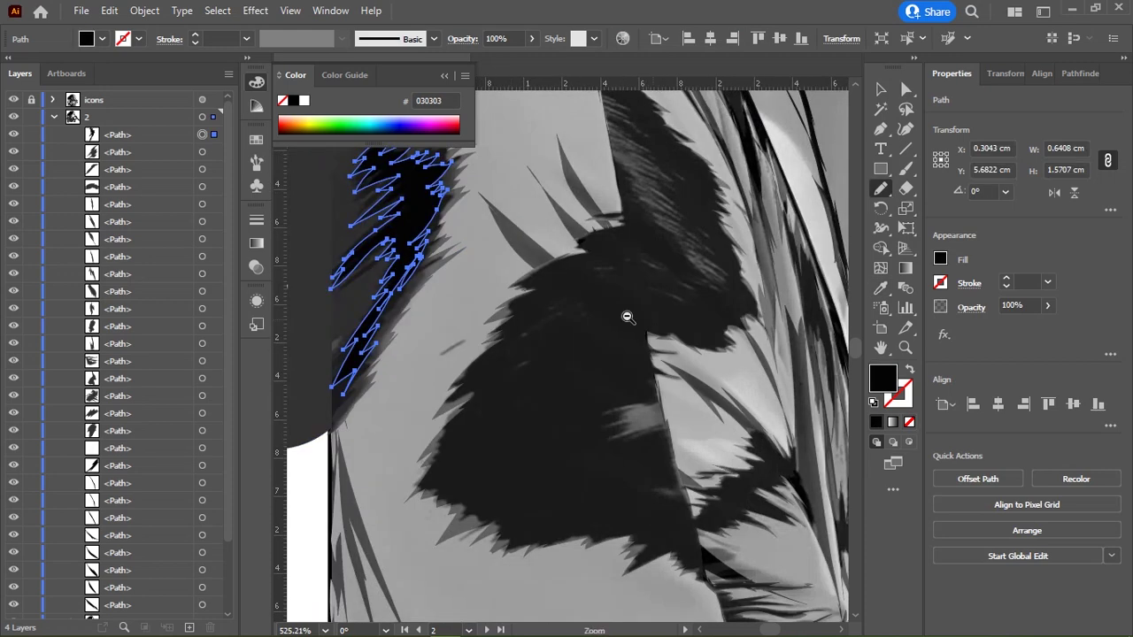
{"action": "scroll", "coordinate": [567, 345], "scroll_direction": "down", "scroll_amount": 2}
{"action": "mouse_move", "coordinate": [629, 265]}
{"action": "left_mouse_down"}
{"action": "mouse_move", "coordinate": [559, 336]}
{"action": "mouse_move", "coordinate": [558, 453]}
{"action": "mouse_move", "coordinate": [659, 471]}
{"action": "left_mouse_up"}
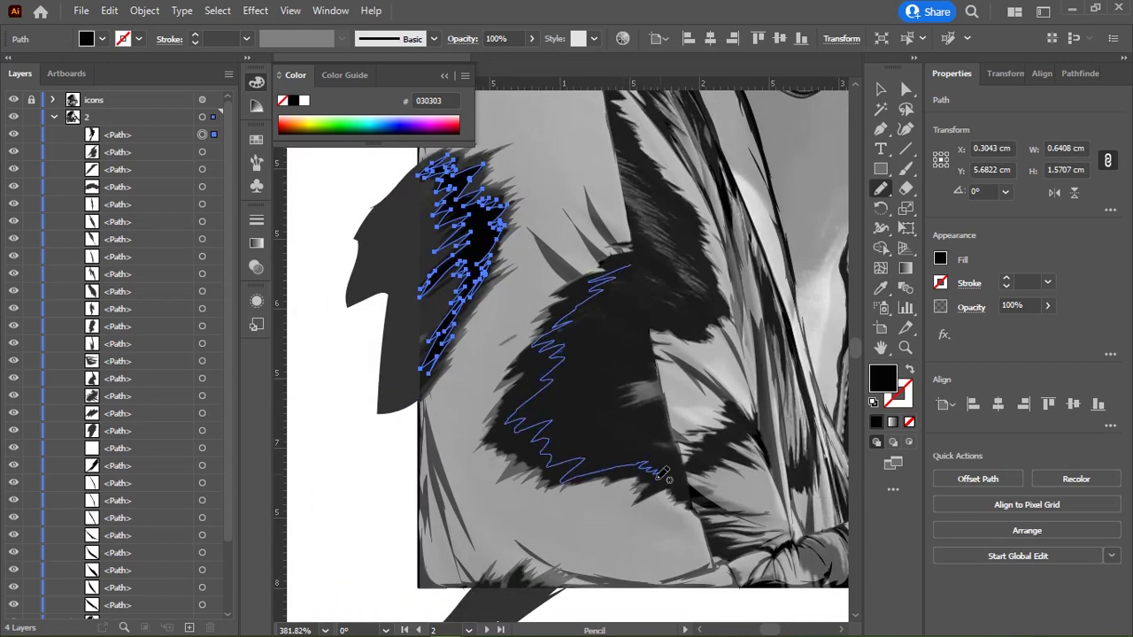
{"action": "left_click_drag", "start_coordinate": [662, 385], "coordinate": [624, 265]}
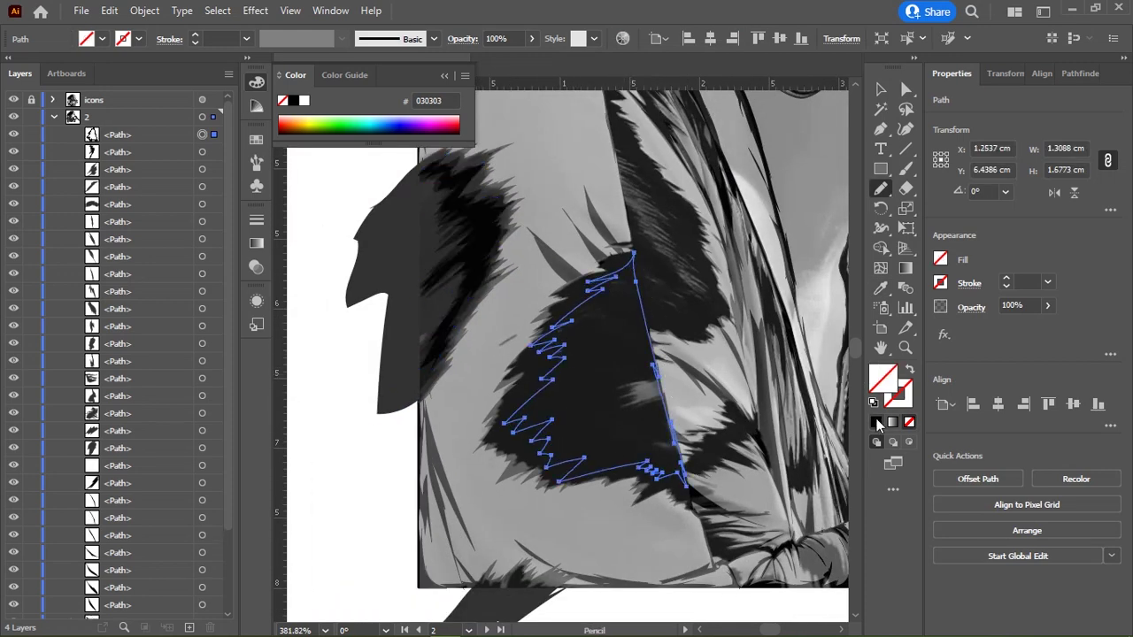
{"action": "scroll", "coordinate": [575, 354], "scroll_direction": "right", "scroll_amount": 2}
{"action": "mouse_move", "coordinate": [529, 235]}
{"action": "left_mouse_down"}
{"action": "mouse_move", "coordinate": [600, 328]}
{"action": "mouse_move", "coordinate": [518, 149]}
{"action": "mouse_move", "coordinate": [589, 239]}
{"action": "mouse_move", "coordinate": [616, 301]}
{"action": "mouse_move", "coordinate": [622, 358]}
{"action": "mouse_move", "coordinate": [547, 334]}
{"action": "left_mouse_up"}
{"action": "left_click_drag", "start_coordinate": [534, 246], "coordinate": [532, 243]}
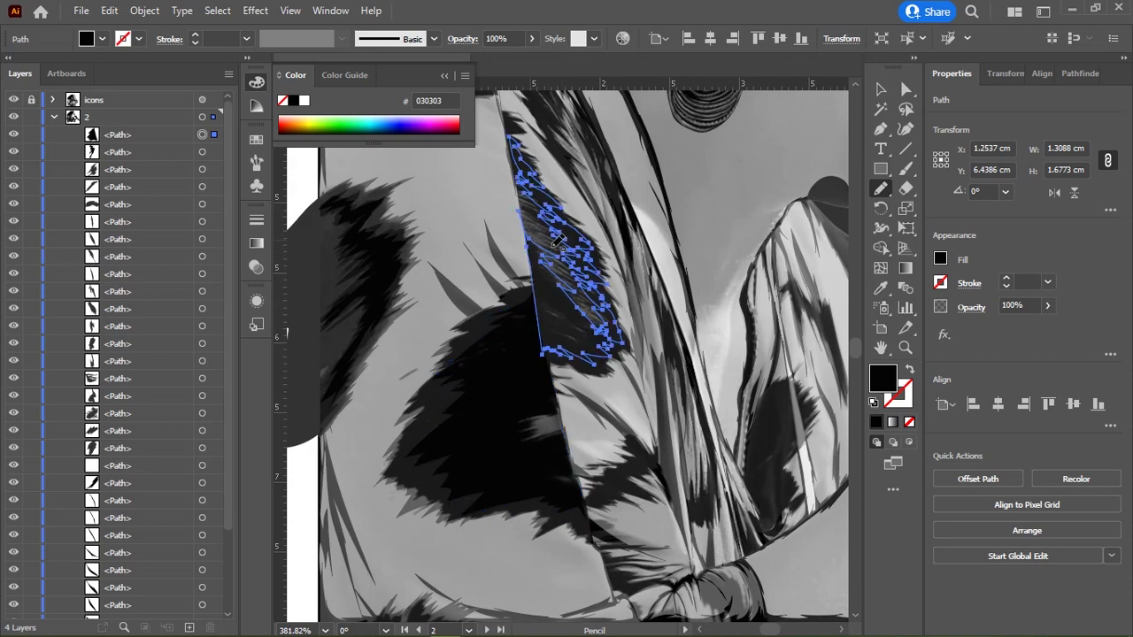
Step: Draw a zigzag shadow edge in the fold and close it into a filled shape
{"action": "scroll", "coordinate": [561, 286], "scroll_direction": "up", "scroll_amount": 2}
{"action": "scroll", "coordinate": [534, 368], "scroll_direction": "up", "scroll_amount": 2}
{"action": "mouse_move", "coordinate": [506, 379]}
{"action": "left_mouse_down"}
{"action": "mouse_move", "coordinate": [575, 346]}
{"action": "mouse_move", "coordinate": [627, 301]}
{"action": "mouse_move", "coordinate": [593, 264]}
{"action": "left_mouse_up"}
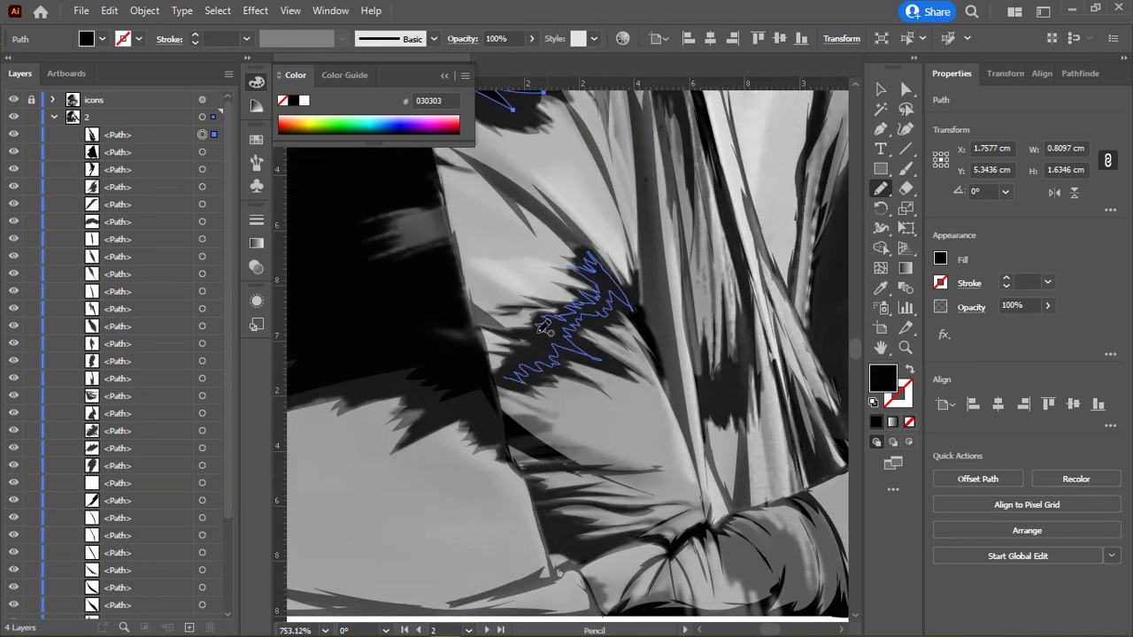
{"action": "left_click_drag", "start_coordinate": [531, 358], "coordinate": [517, 372]}
{"action": "scroll", "coordinate": [584, 289], "scroll_direction": "down", "scroll_amount": 4}
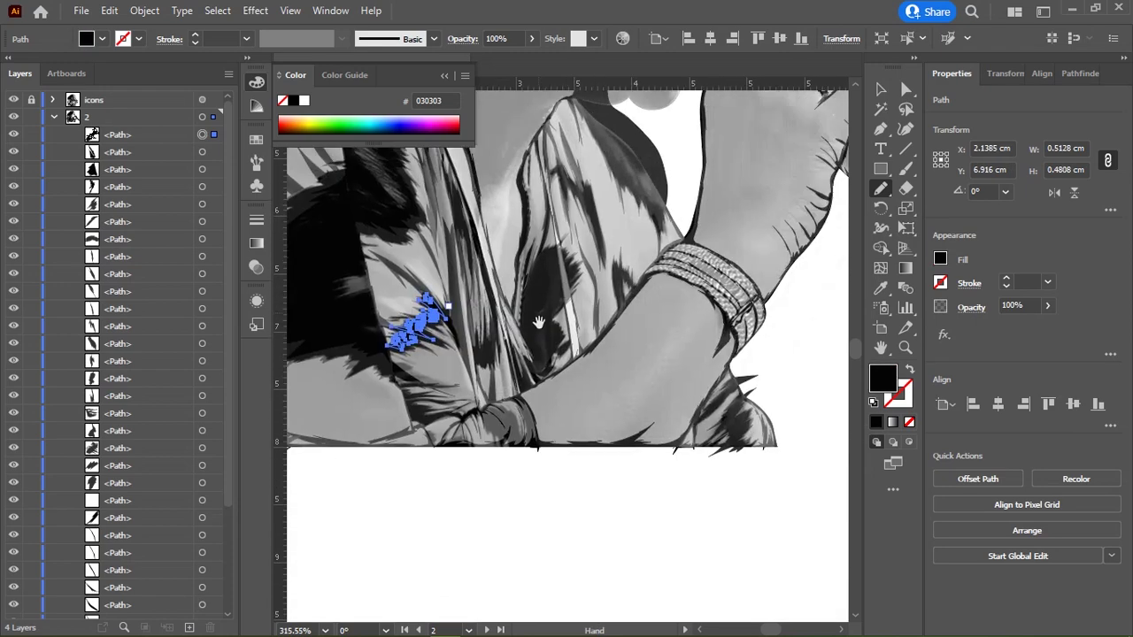
{"action": "scroll", "coordinate": [584, 289], "scroll_direction": "up", "scroll_amount": 1}
{"action": "scroll", "coordinate": [566, 266], "scroll_direction": "up", "scroll_amount": 1}
Step: Add several jagged dark shading strokes along the sleeve fold
{"action": "mouse_move", "coordinate": [521, 199]}
{"action": "left_mouse_down"}
{"action": "mouse_move", "coordinate": [558, 257]}
{"action": "mouse_move", "coordinate": [524, 190]}
{"action": "left_mouse_up"}
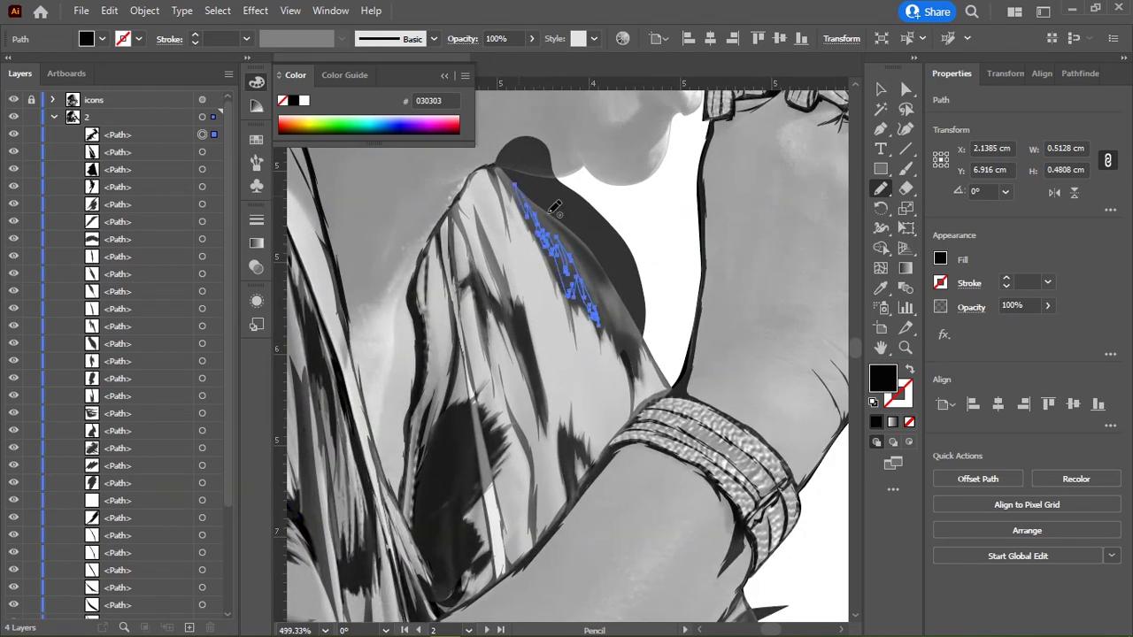
{"action": "scroll", "coordinate": [708, 328], "scroll_direction": "up", "scroll_amount": 1}
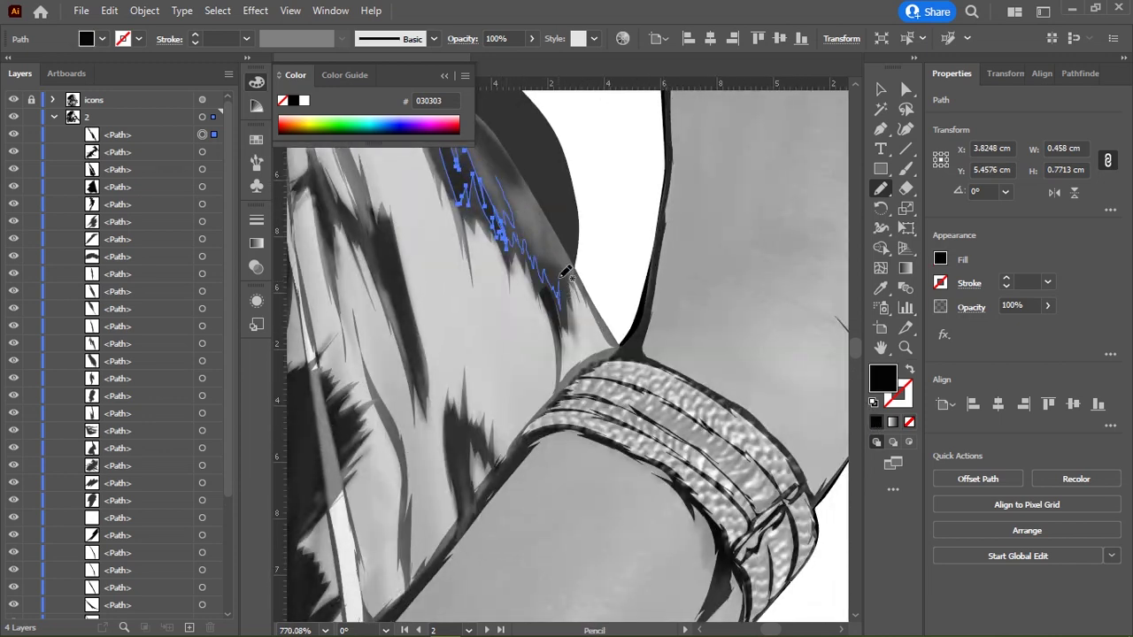
{"action": "mouse_move", "coordinate": [513, 182]}
{"action": "left_mouse_down"}
{"action": "mouse_move", "coordinate": [586, 264]}
{"action": "mouse_move", "coordinate": [540, 213]}
{"action": "left_mouse_up"}
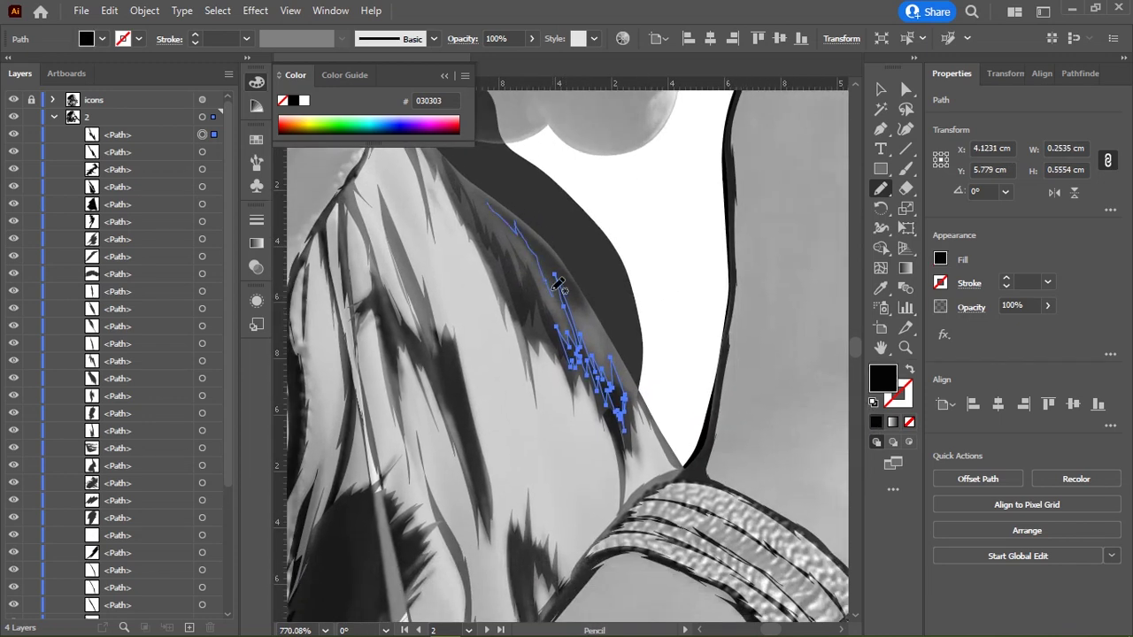
{"action": "left_click_drag", "start_coordinate": [571, 305], "coordinate": [495, 191]}
{"action": "mouse_move", "coordinate": [673, 487]}
{"action": "left_mouse_down"}
{"action": "mouse_move", "coordinate": [645, 241]}
{"action": "mouse_move", "coordinate": [761, 168]}
{"action": "left_mouse_up"}
{"action": "scroll", "coordinate": [645, 241], "scroll_direction": "down", "scroll_amount": 1}
Step: Draw and extend a zigzag shading stroke across the fabric
{"action": "mouse_move", "coordinate": [501, 268]}
{"action": "left_mouse_down"}
{"action": "mouse_move", "coordinate": [462, 356]}
{"action": "mouse_move", "coordinate": [524, 255]}
{"action": "left_mouse_up"}
{"action": "mouse_move", "coordinate": [647, 320]}
{"action": "left_mouse_down"}
{"action": "mouse_move", "coordinate": [470, 352]}
{"action": "mouse_move", "coordinate": [462, 252]}
{"action": "left_mouse_up"}
{"action": "scroll", "coordinate": [470, 352], "scroll_direction": "up", "scroll_amount": 2}
{"action": "scroll", "coordinate": [629, 332], "scroll_direction": "down", "scroll_amount": 1}
{"action": "scroll", "coordinate": [628, 332], "scroll_direction": "down", "scroll_amount": 1}
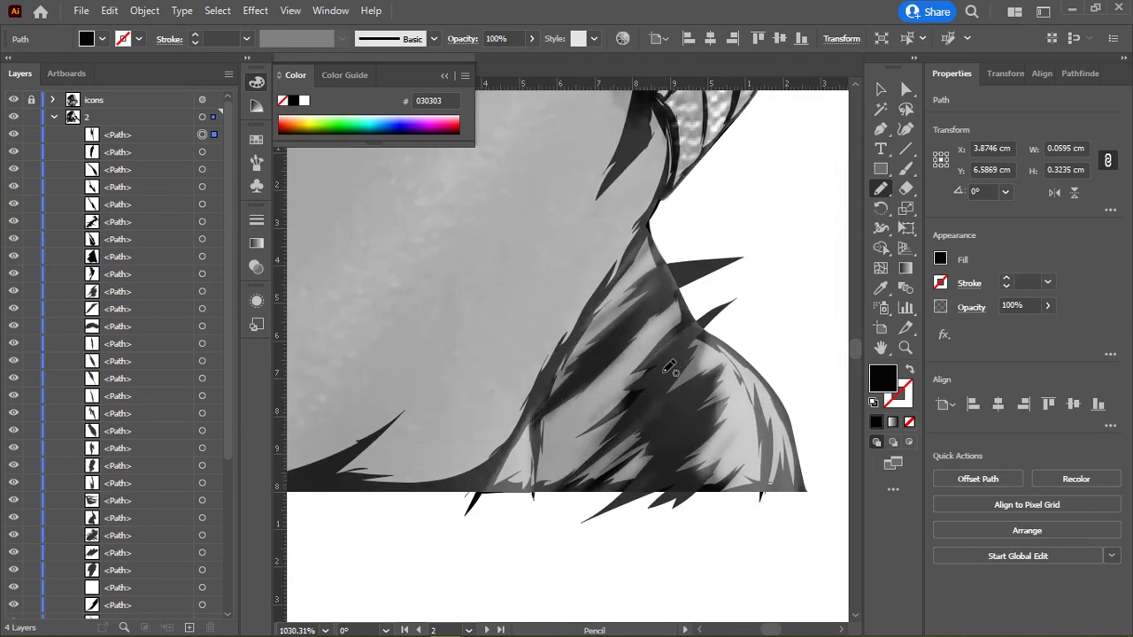
Step: Add a filled zigzag shadow near the lower edge and a slanted stroke above the spikes
{"action": "mouse_move", "coordinate": [670, 365]}
{"action": "left_mouse_down"}
{"action": "mouse_move", "coordinate": [660, 407]}
{"action": "mouse_move", "coordinate": [697, 404]}
{"action": "left_mouse_up"}
{"action": "left_click_drag", "start_coordinate": [695, 339], "coordinate": [695, 338]}
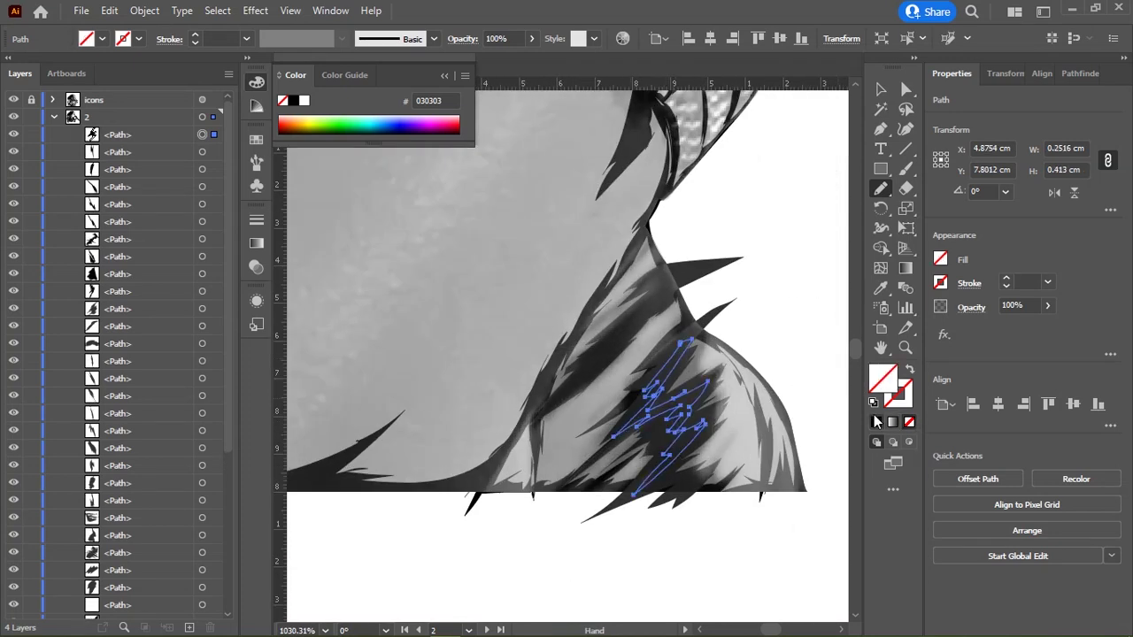
{"action": "left_click_drag", "start_coordinate": [606, 345], "coordinate": [586, 363]}
{"action": "scroll", "coordinate": [641, 310], "scroll_direction": "down", "scroll_amount": 3}
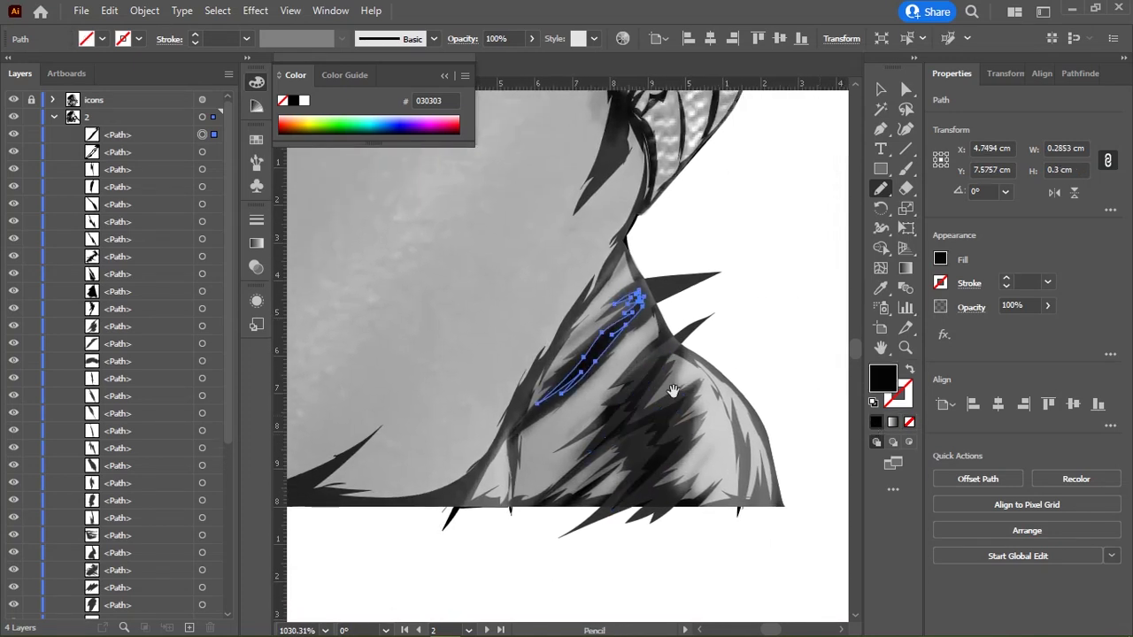
{"action": "scroll", "coordinate": [678, 399], "scroll_direction": "up", "scroll_amount": 5}
{"action": "scroll", "coordinate": [670, 309], "scroll_direction": "up", "scroll_amount": 5}
{"action": "left_click_drag", "start_coordinate": [599, 405], "coordinate": [700, 324]}
Step: Draw jagged shading on top of the shoulder and a zigzag stroke on the sleeve
{"action": "scroll", "coordinate": [699, 324], "scroll_direction": "down", "scroll_amount": 5}
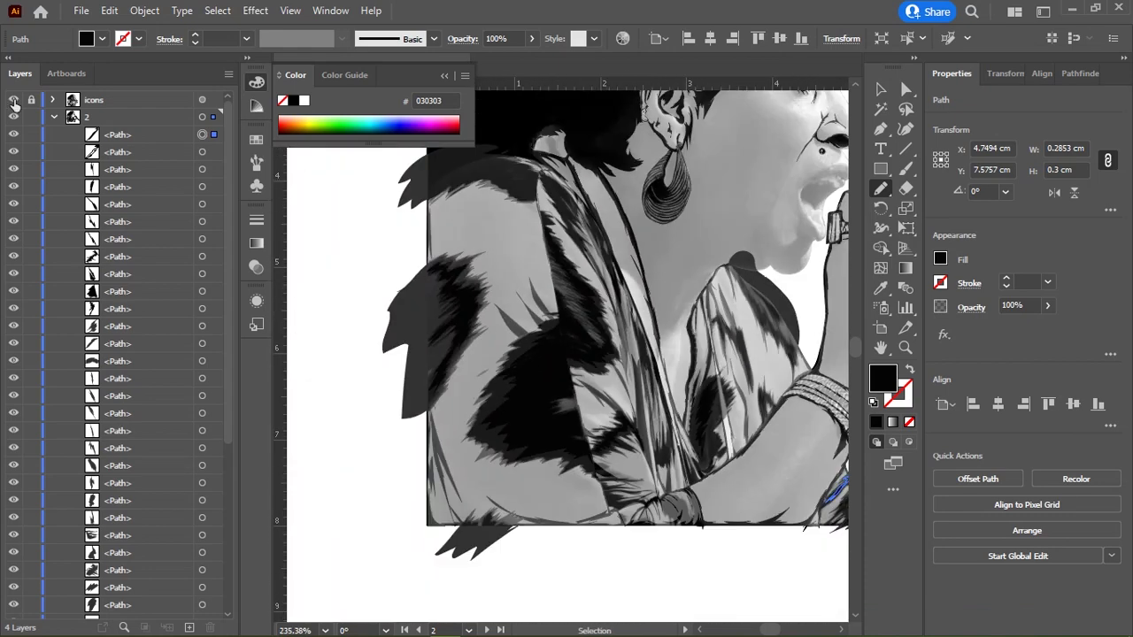
{"action": "scroll", "coordinate": [699, 323], "scroll_direction": "down", "scroll_amount": 3}
{"action": "scroll", "coordinate": [375, 304], "scroll_direction": "up", "scroll_amount": 10}
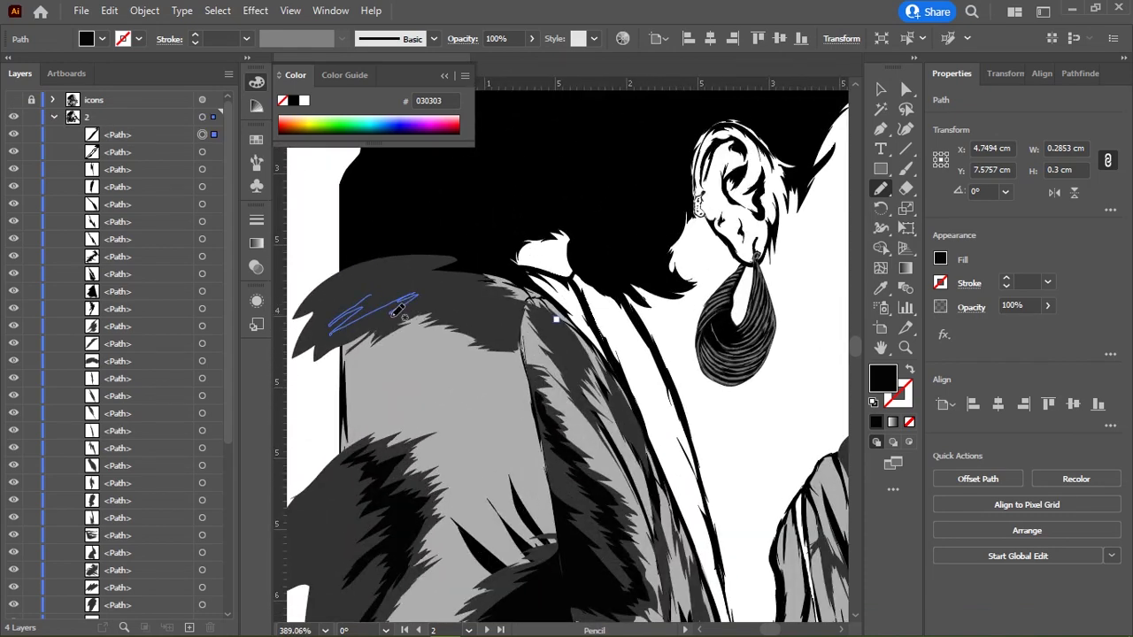
{"action": "left_click_drag", "start_coordinate": [374, 292], "coordinate": [434, 310]}
{"action": "scroll", "coordinate": [380, 301], "scroll_direction": "up", "scroll_amount": 3}
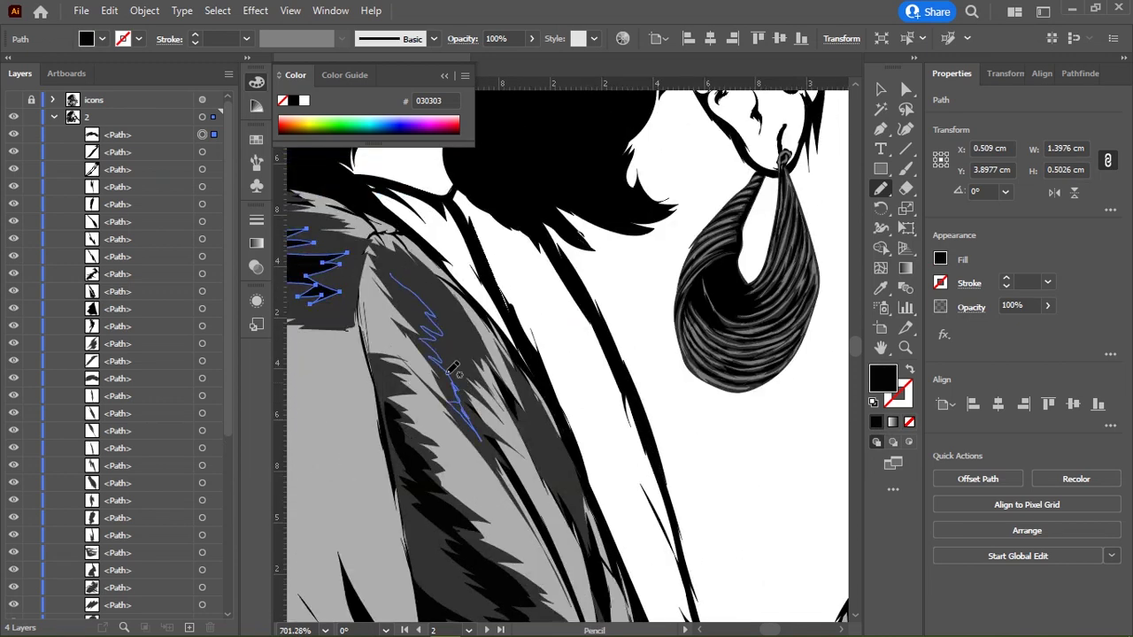
{"action": "left_click_drag", "start_coordinate": [389, 255], "coordinate": [387, 257]}
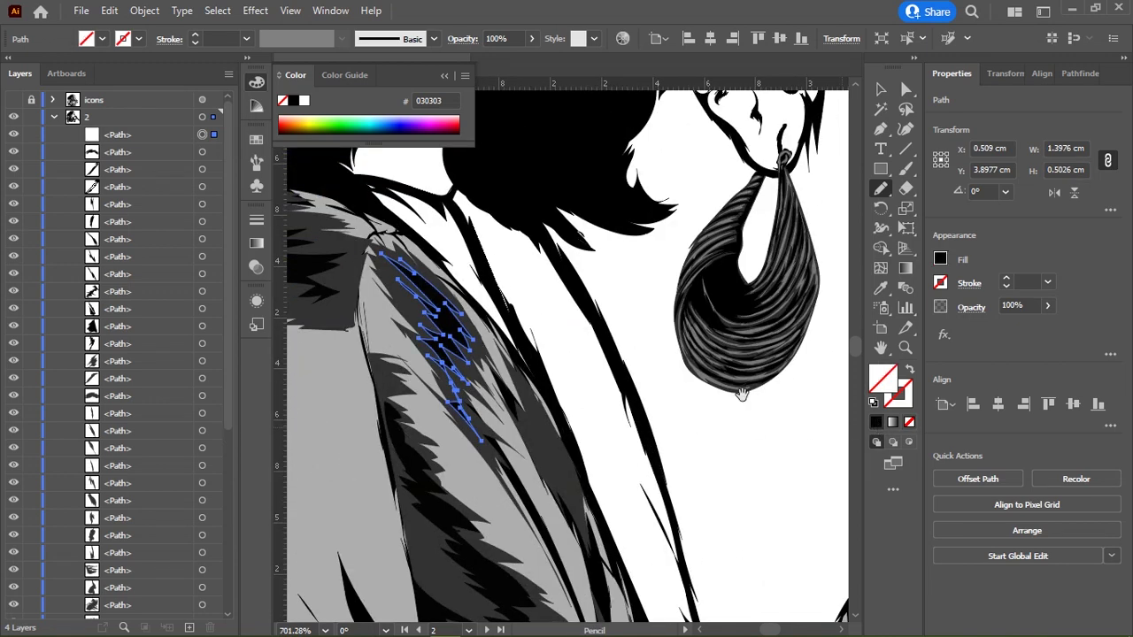
Step: Add jagged shading strokes down the sleeve fold and its neighbouring fold
{"action": "scroll", "coordinate": [496, 255], "scroll_direction": "down", "scroll_amount": 3}
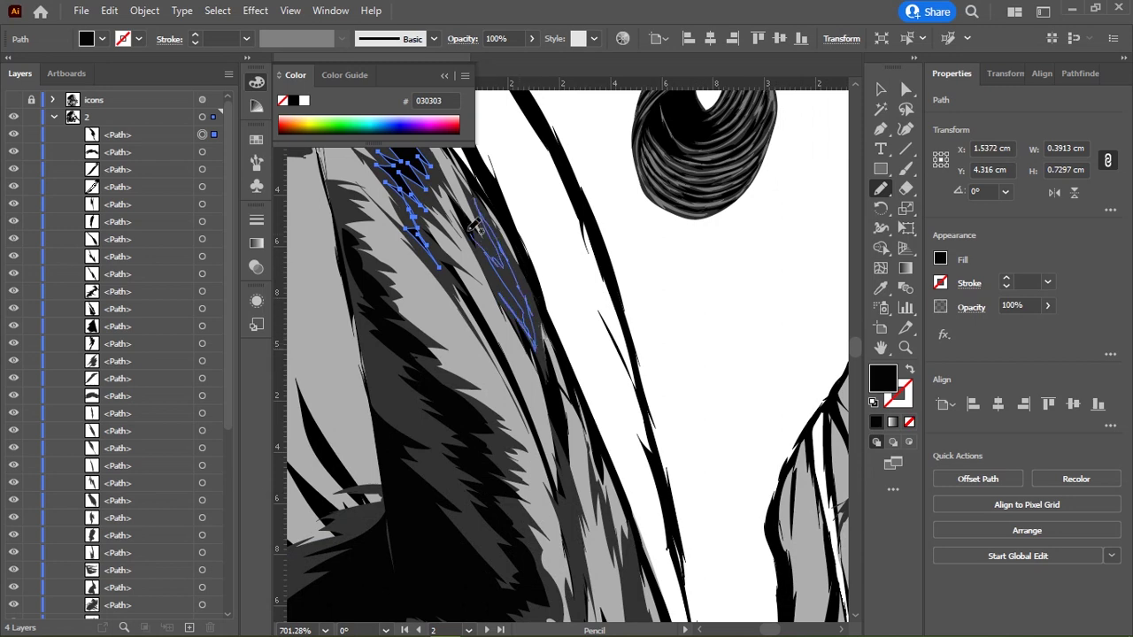
{"action": "left_click_drag", "start_coordinate": [477, 227], "coordinate": [483, 232]}
{"action": "mouse_move", "coordinate": [614, 412]}
{"action": "left_mouse_down"}
{"action": "mouse_move", "coordinate": [539, 241]}
{"action": "mouse_move", "coordinate": [524, 262]}
{"action": "left_mouse_up"}
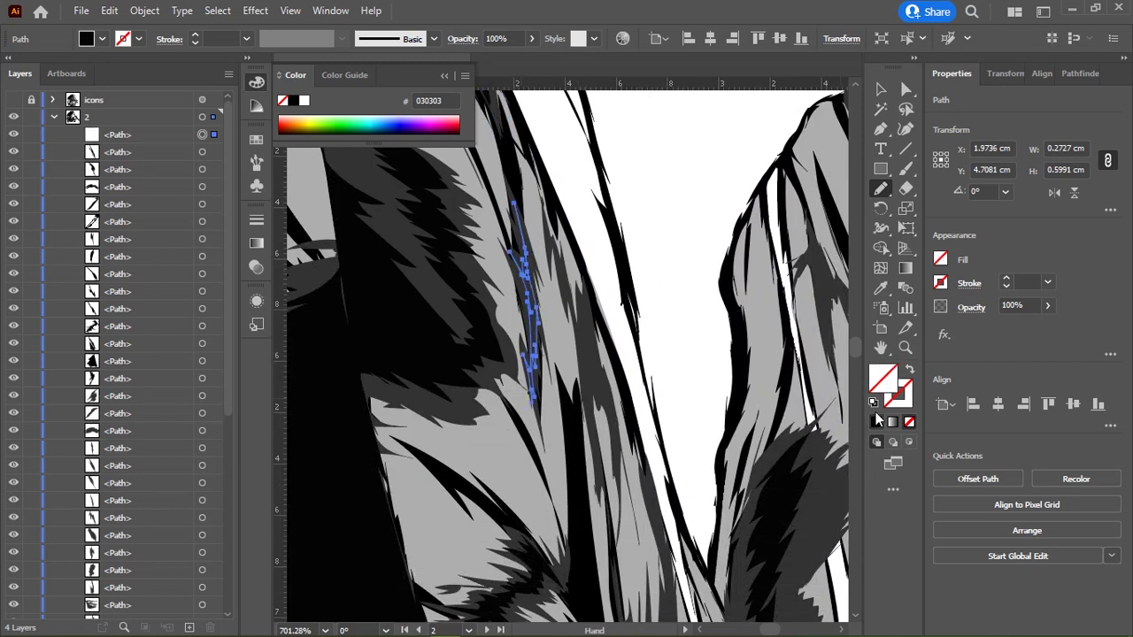
{"action": "scroll", "coordinate": [531, 310], "scroll_direction": "up", "scroll_amount": 2}
{"action": "left_click_drag", "start_coordinate": [615, 439], "coordinate": [598, 400]}
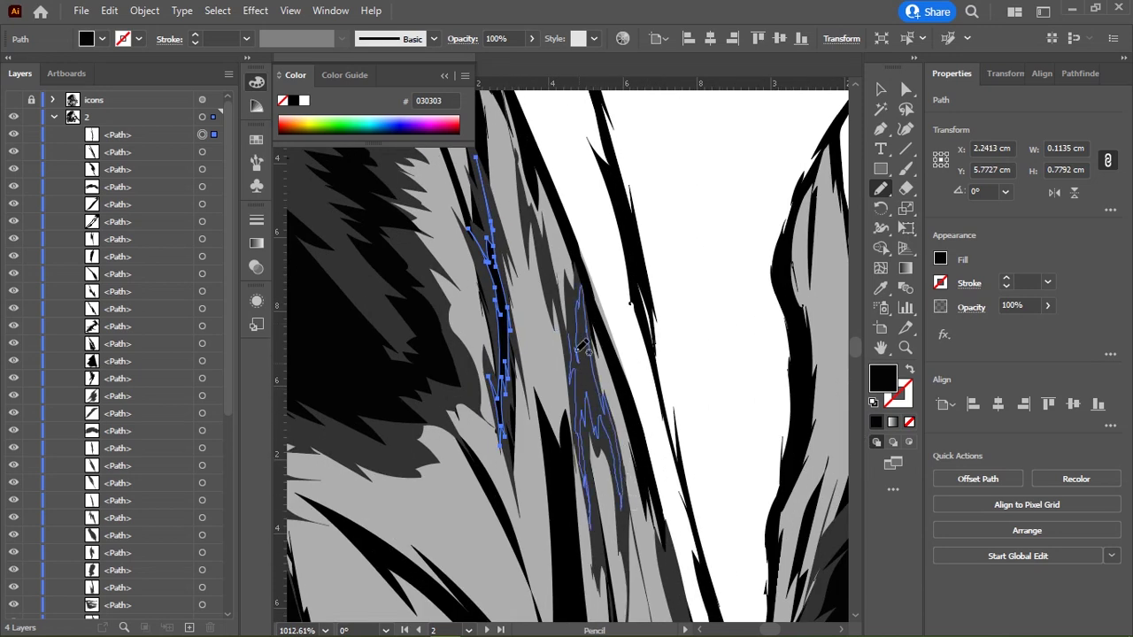
{"action": "left_click_drag", "start_coordinate": [571, 325], "coordinate": [573, 329]}
Step: Draw zigzag shading strokes above the cuff
{"action": "scroll", "coordinate": [551, 389], "scroll_direction": "down", "scroll_amount": 1}
{"action": "scroll", "coordinate": [552, 381], "scroll_direction": "down", "scroll_amount": 5}
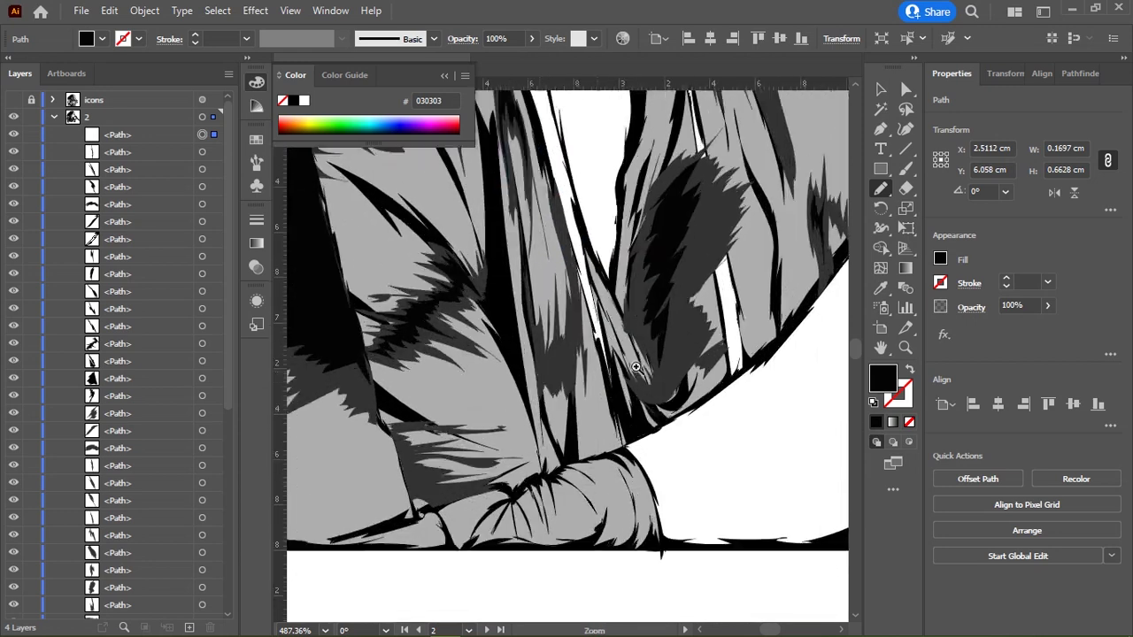
{"action": "scroll", "coordinate": [549, 366], "scroll_direction": "down", "scroll_amount": 3}
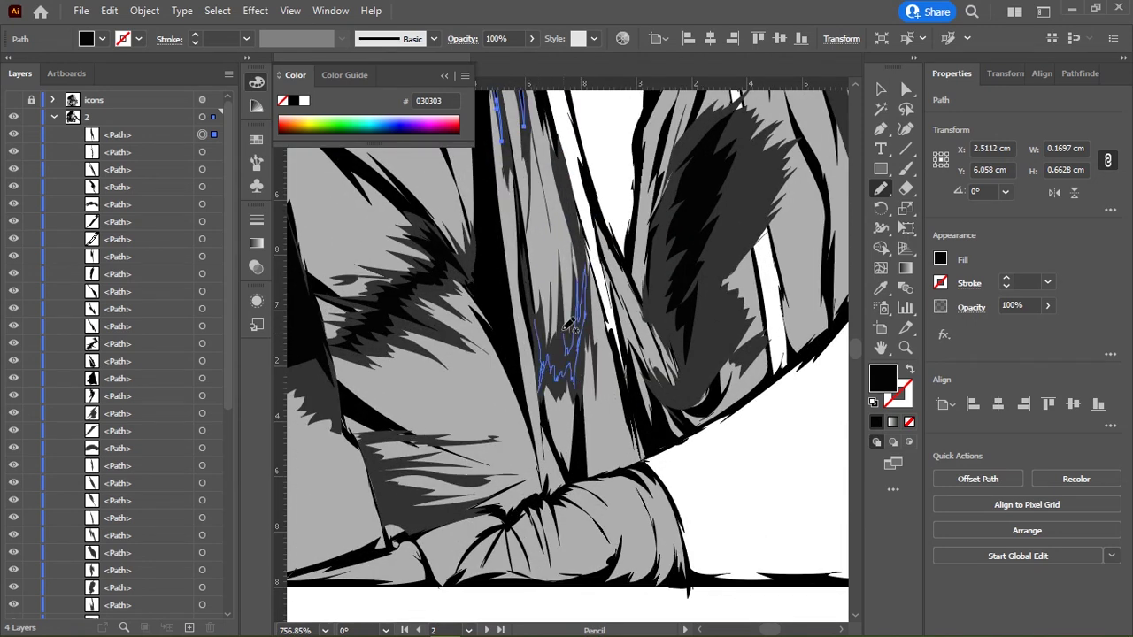
{"action": "left_click_drag", "start_coordinate": [542, 305], "coordinate": [541, 306]}
{"action": "scroll", "coordinate": [576, 372], "scroll_direction": "up", "scroll_amount": 2}
{"action": "scroll", "coordinate": [575, 372], "scroll_direction": "right", "scroll_amount": 2}
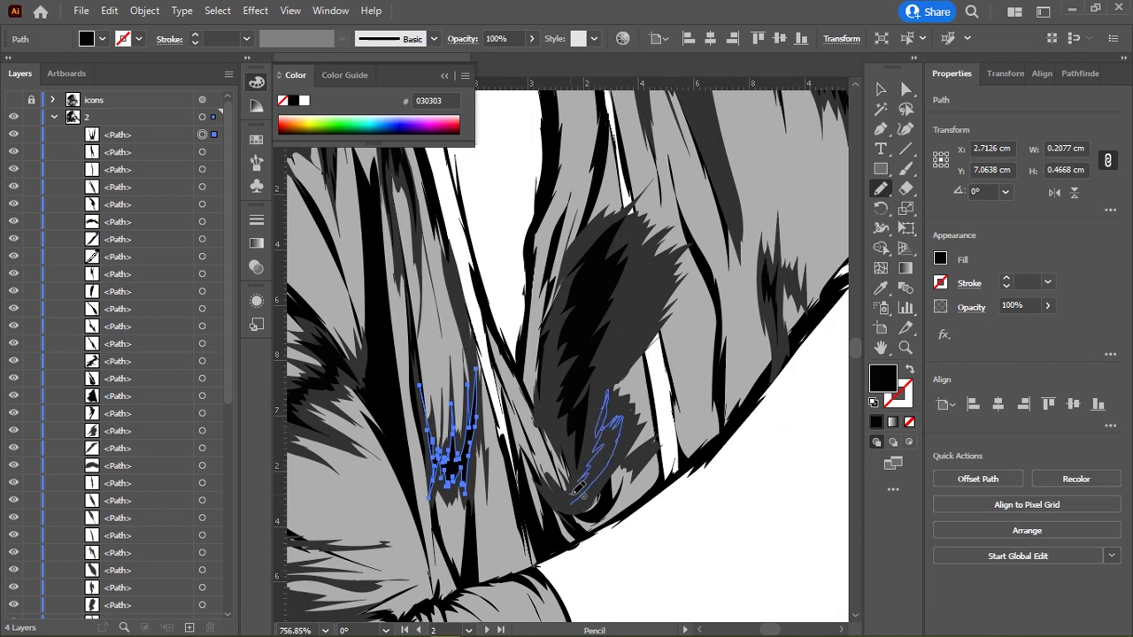
{"action": "left_click_drag", "start_coordinate": [580, 490], "coordinate": [581, 490]}
Step: Add a curved shading stroke under the dark fold and a thin one on the upper fold
{"action": "scroll", "coordinate": [758, 430], "scroll_direction": "down", "scroll_amount": 5}
{"action": "scroll", "coordinate": [637, 303], "scroll_direction": "right", "scroll_amount": 1}
{"action": "scroll", "coordinate": [620, 300], "scroll_direction": "up", "scroll_amount": 5}
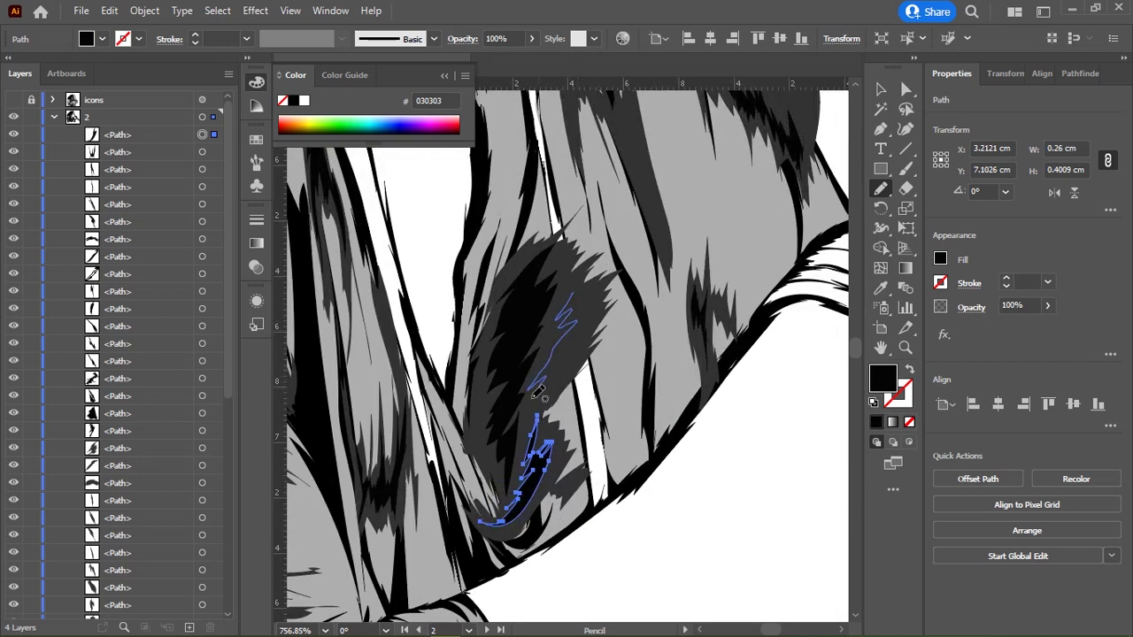
{"action": "left_click_drag", "start_coordinate": [579, 282], "coordinate": [580, 282]}
{"action": "scroll", "coordinate": [600, 352], "scroll_direction": "up", "scroll_amount": 5}
{"action": "scroll", "coordinate": [599, 352], "scroll_direction": "right", "scroll_amount": 1}
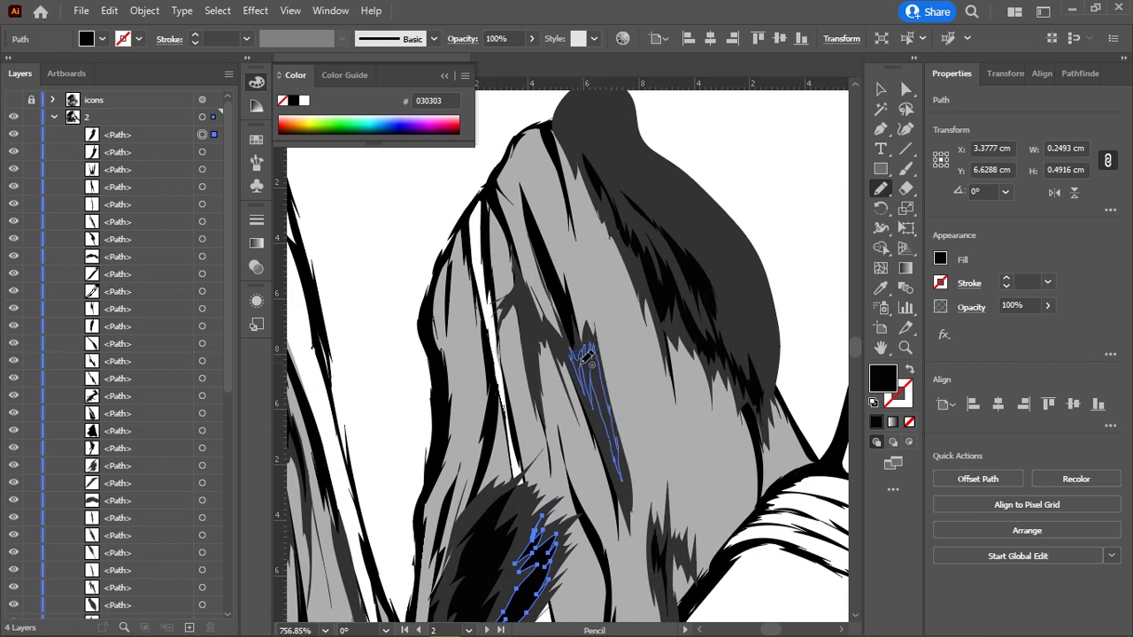
{"action": "left_click_drag", "start_coordinate": [584, 360], "coordinate": [584, 361]}
Step: Draw a jagged filled shape in the dark crease at the garment's bottom
{"action": "scroll", "coordinate": [516, 335], "scroll_direction": "up", "scroll_amount": 3}
{"action": "left_click_drag", "start_coordinate": [516, 252], "coordinate": [547, 404]}
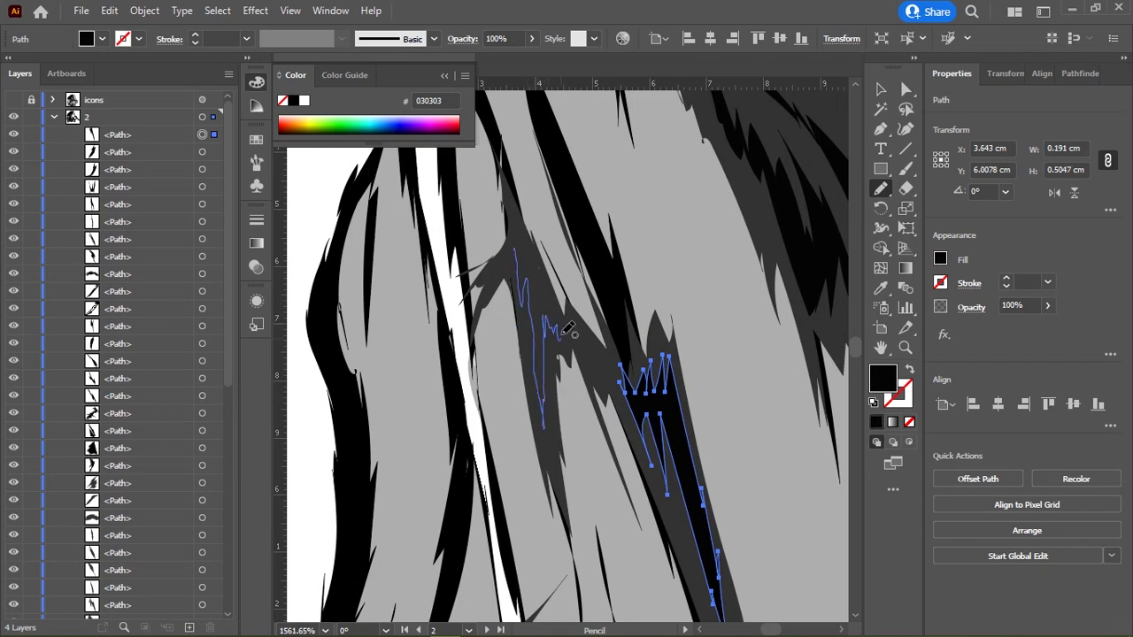
{"action": "left_click_drag", "start_coordinate": [521, 220], "coordinate": [521, 221]}
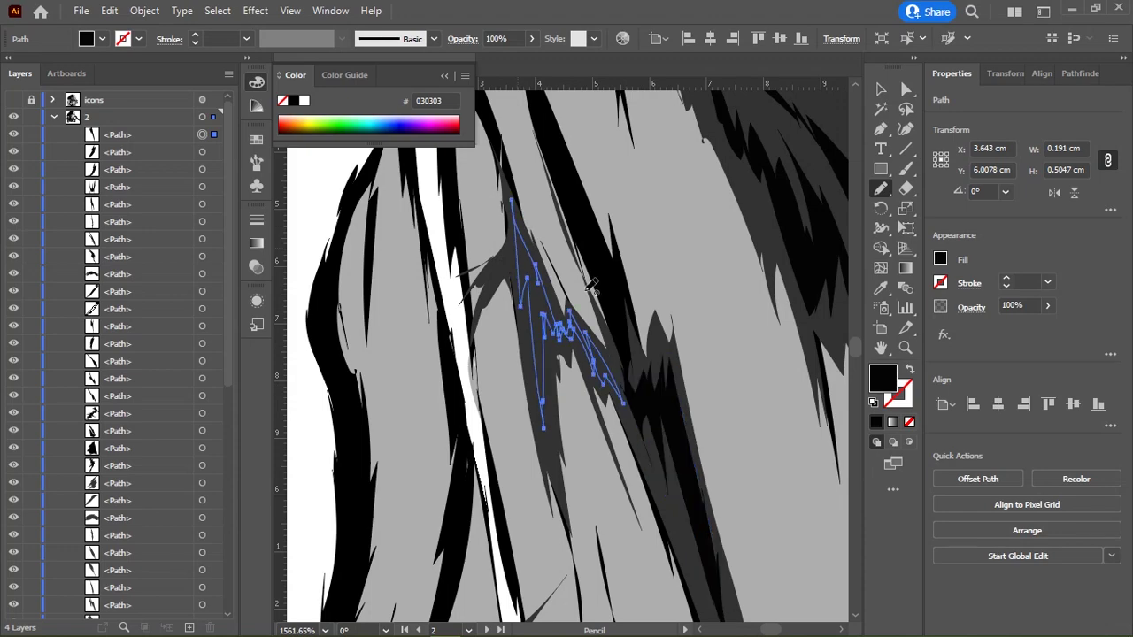
{"action": "scroll", "coordinate": [619, 310], "scroll_direction": "down", "scroll_amount": 5}
{"action": "scroll", "coordinate": [599, 295], "scroll_direction": "down", "scroll_amount": 5}
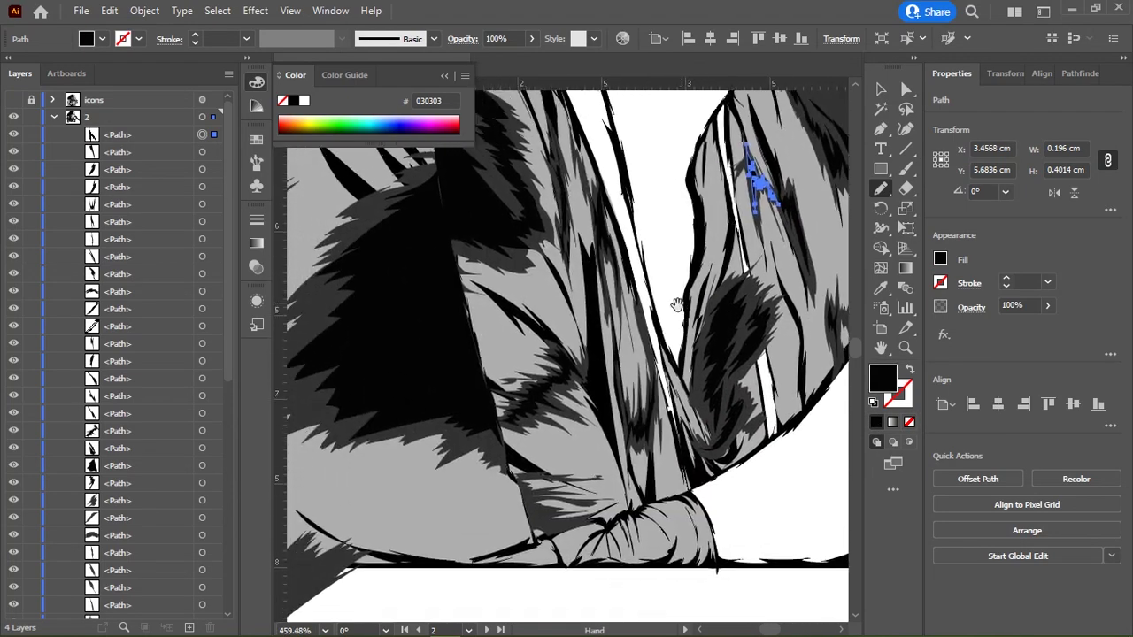
{"action": "scroll", "coordinate": [598, 295], "scroll_direction": "left", "scroll_amount": 3}
{"action": "scroll", "coordinate": [531, 296], "scroll_direction": "down", "scroll_amount": 5}
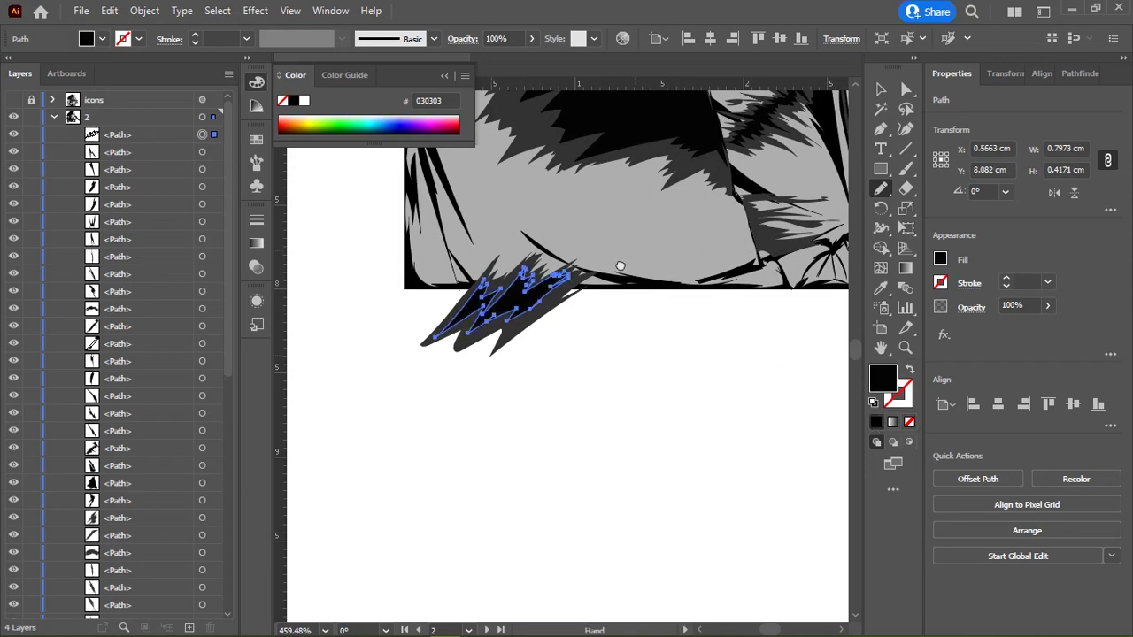
{"action": "scroll", "coordinate": [638, 323], "scroll_direction": "up", "scroll_amount": 5}
{"action": "scroll", "coordinate": [646, 328], "scroll_direction": "right", "scroll_amount": 3}
{"action": "scroll", "coordinate": [652, 329], "scroll_direction": "up", "scroll_amount": 5}
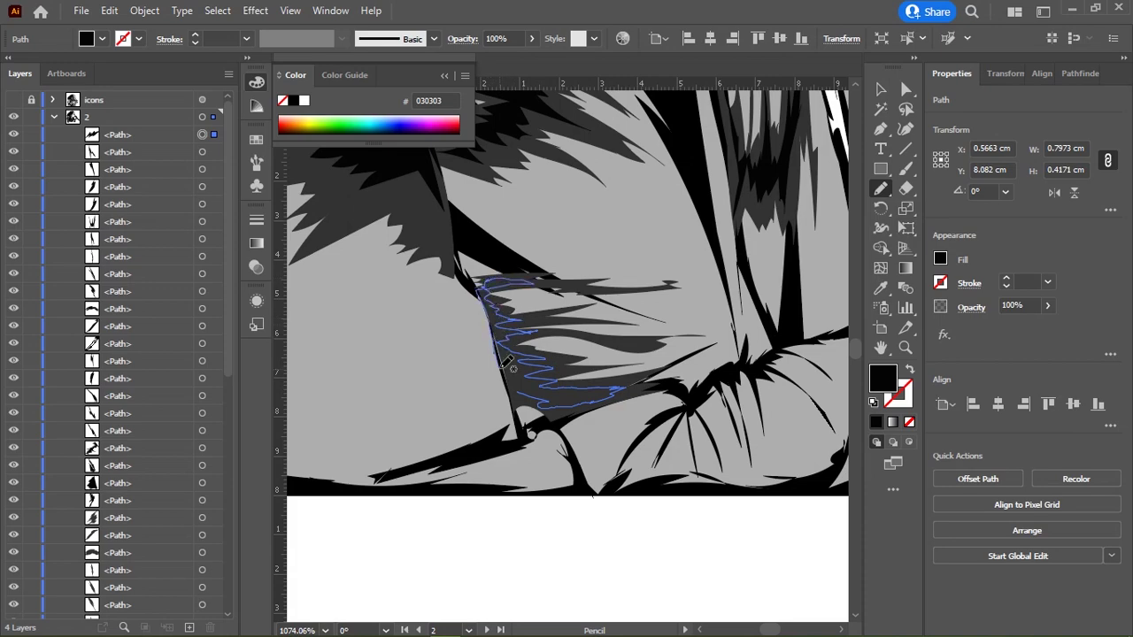
Step: Deselect the finished stroke and pan around the sleeve folds to review the shading
{"action": "left_click", "coordinate": [687, 551]}
{"action": "scroll", "coordinate": [688, 551], "scroll_direction": "down", "scroll_amount": 5}
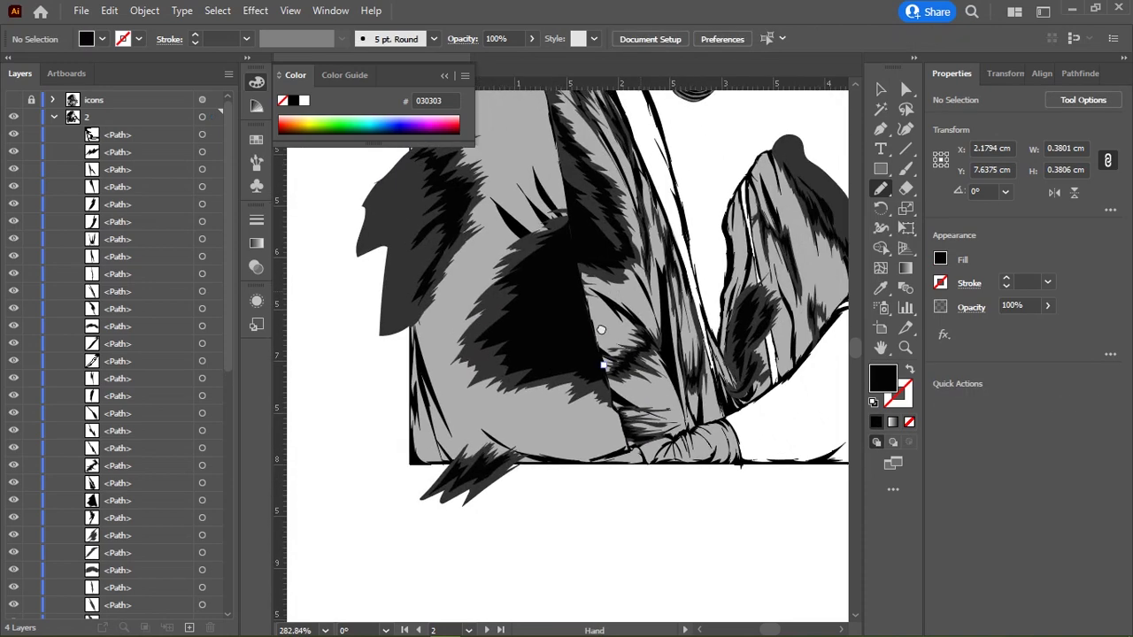
{"action": "scroll", "coordinate": [620, 354], "scroll_direction": "up", "scroll_amount": 3}
{"action": "scroll", "coordinate": [670, 315], "scroll_direction": "up", "scroll_amount": 2}
{"action": "scroll", "coordinate": [671, 345], "scroll_direction": "up", "scroll_amount": 3}
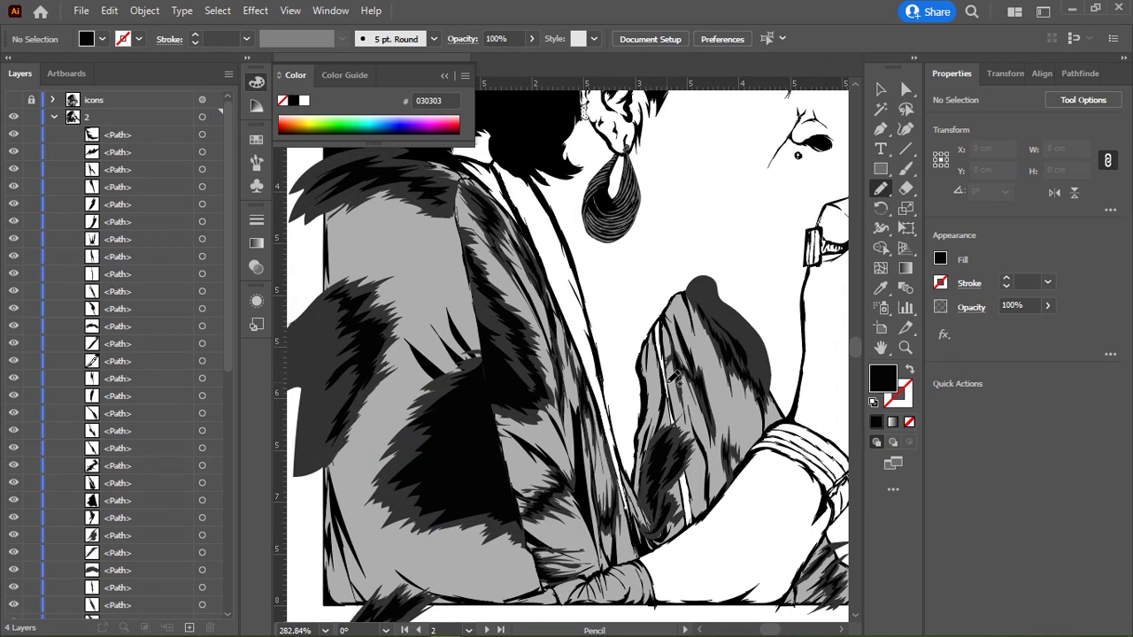
{"action": "scroll", "coordinate": [671, 379], "scroll_direction": "down", "scroll_amount": 3}
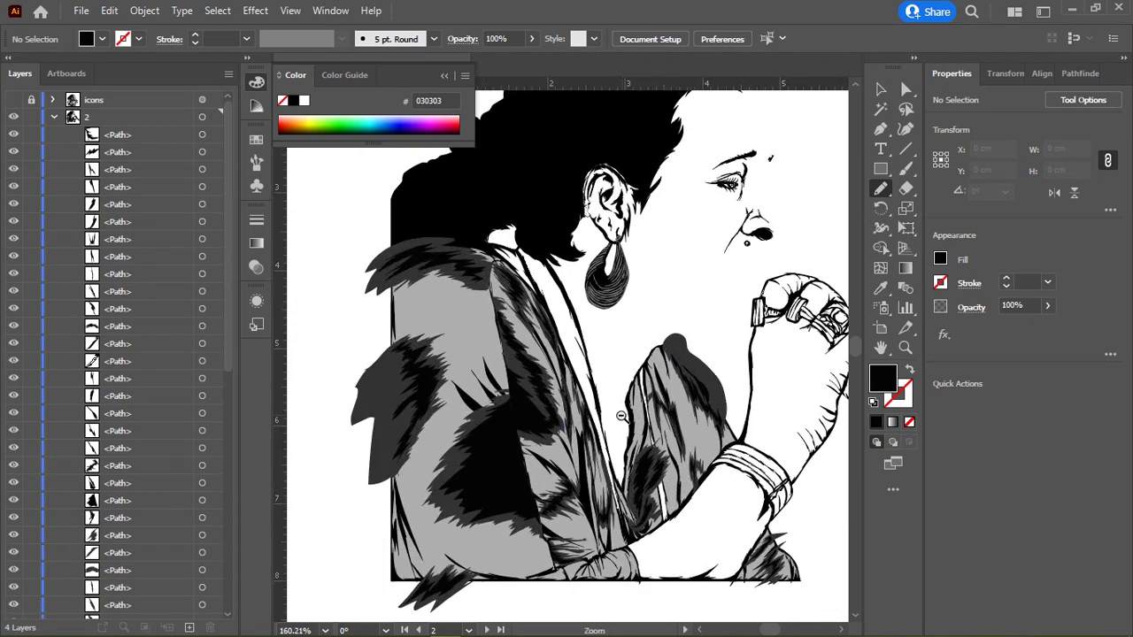
{"action": "scroll", "coordinate": [571, 562], "scroll_direction": "up", "scroll_amount": 5}
{"action": "scroll", "coordinate": [588, 367], "scroll_direction": "up", "scroll_amount": 2}
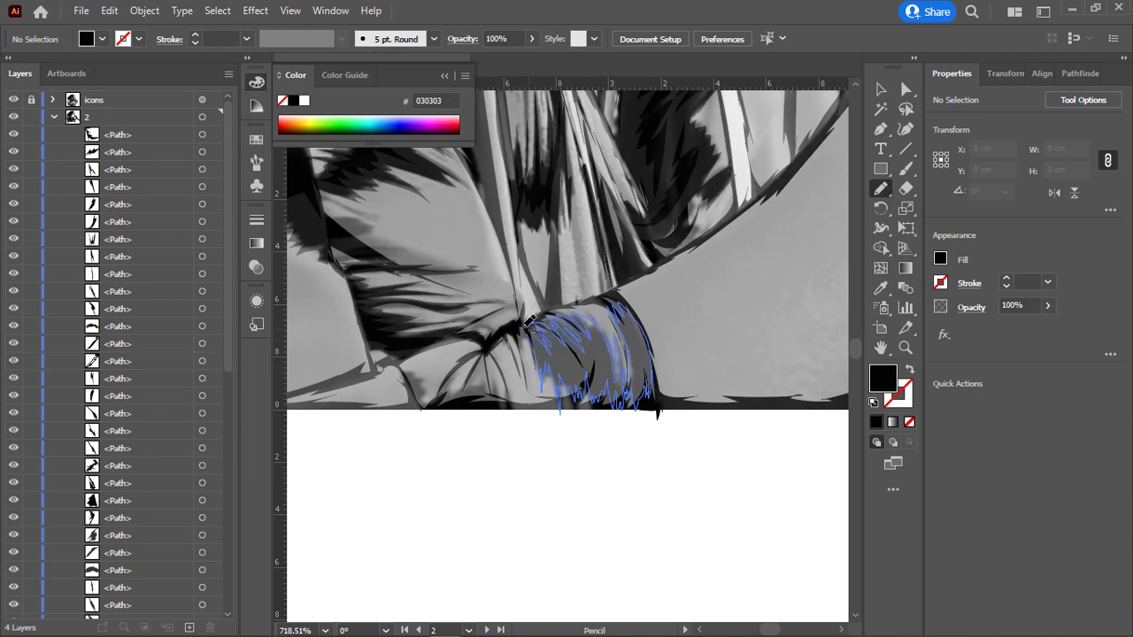
Step: Recolour the new fur-edge stroke with the nearby dark grey sampled by Eyedropper
{"action": "left_click", "coordinate": [13, 99]}
{"action": "key", "text": "i"}
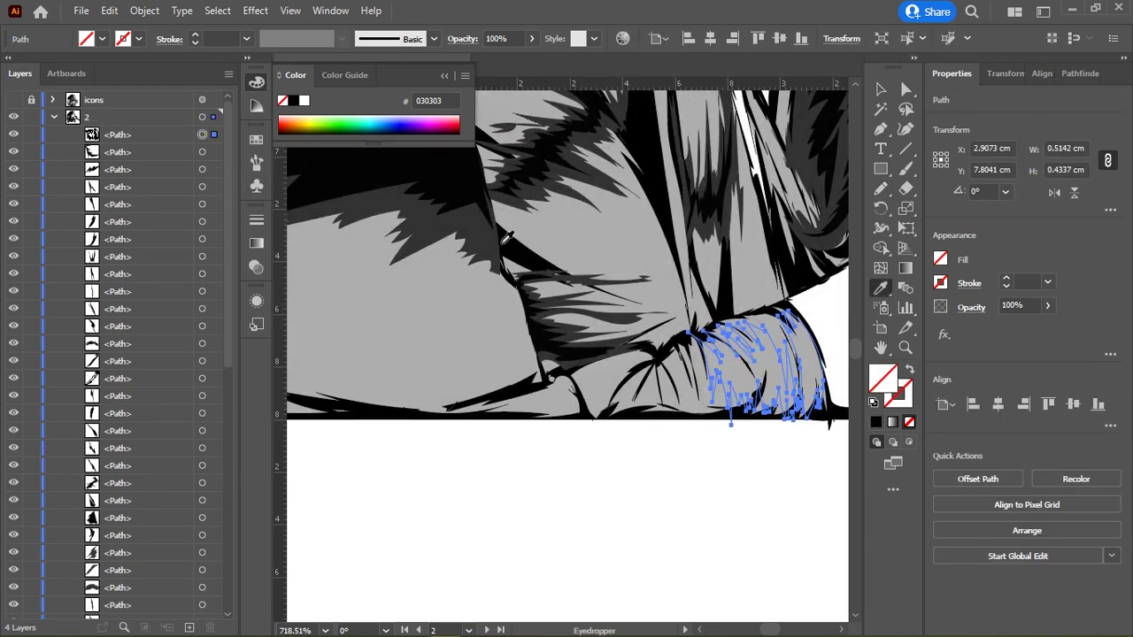
{"action": "left_click", "coordinate": [506, 237]}
{"action": "key", "text": "v"}
{"action": "left_click", "coordinate": [649, 480]}
Step: Select the dark fur shape to check it, then clear the selection
{"action": "scroll", "coordinate": [510, 363], "scroll_direction": "down", "scroll_amount": 2}
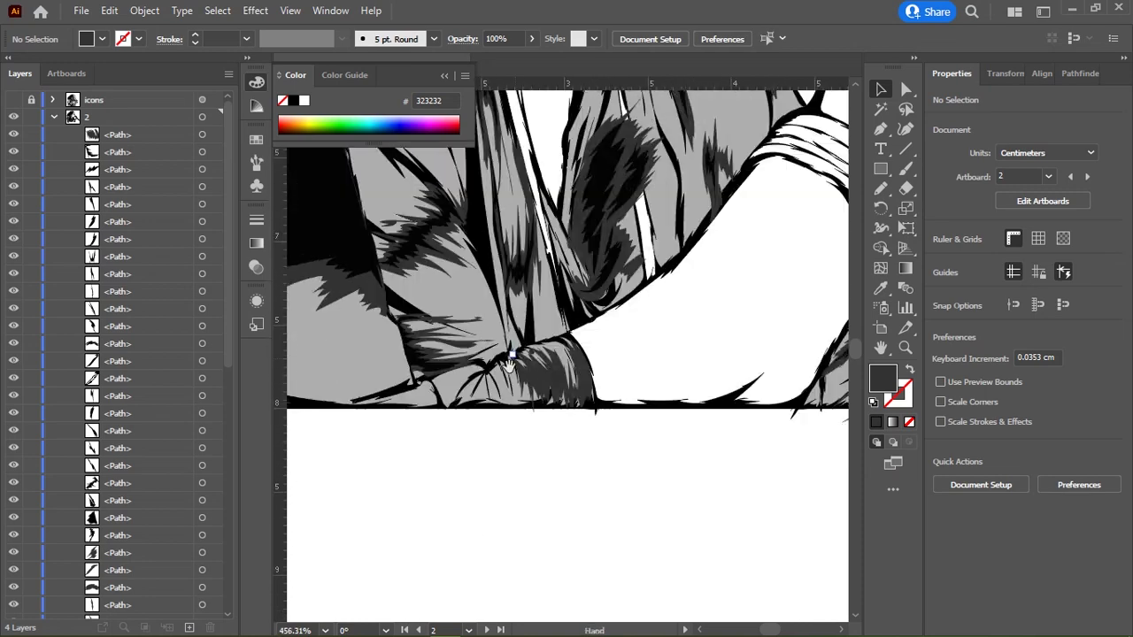
{"action": "scroll", "coordinate": [510, 363], "scroll_direction": "up", "scroll_amount": 2}
{"action": "left_click", "coordinate": [510, 363]}
{"action": "scroll", "coordinate": [611, 355], "scroll_direction": "up", "scroll_amount": 3}
{"action": "scroll", "coordinate": [637, 265], "scroll_direction": "up", "scroll_amount": 2}
{"action": "key", "text": "n"}
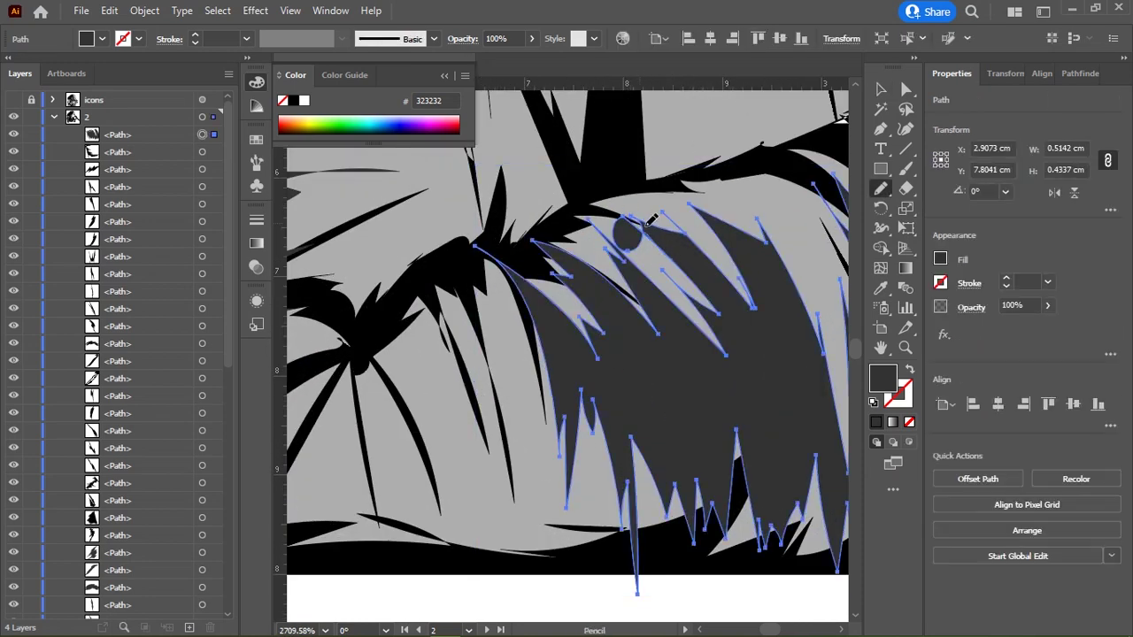
{"action": "scroll", "coordinate": [693, 250], "scroll_direction": "down", "scroll_amount": 3}
{"action": "key", "text": "ctrl+shift+a"}
Step: Fill the new fold stroke with black sampled from the artwork
{"action": "scroll", "coordinate": [490, 241], "scroll_direction": "down", "scroll_amount": 2}
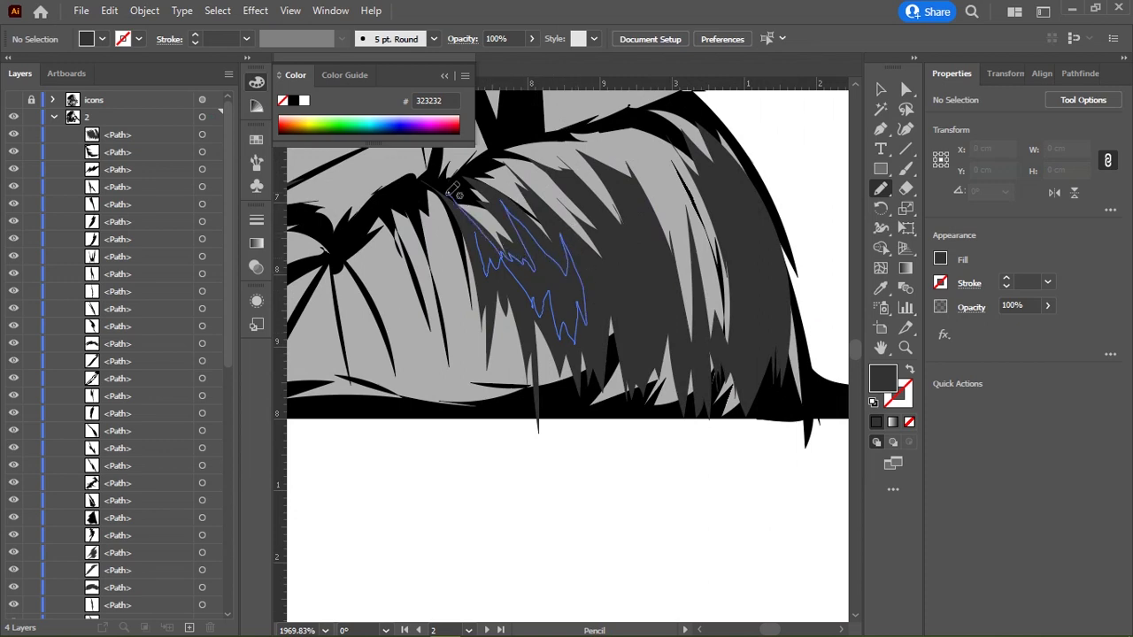
{"action": "scroll", "coordinate": [451, 189], "scroll_direction": "down", "scroll_amount": 2}
{"action": "left_click", "coordinate": [607, 324]}
{"action": "key", "text": "i"}
{"action": "left_click", "coordinate": [481, 301]}
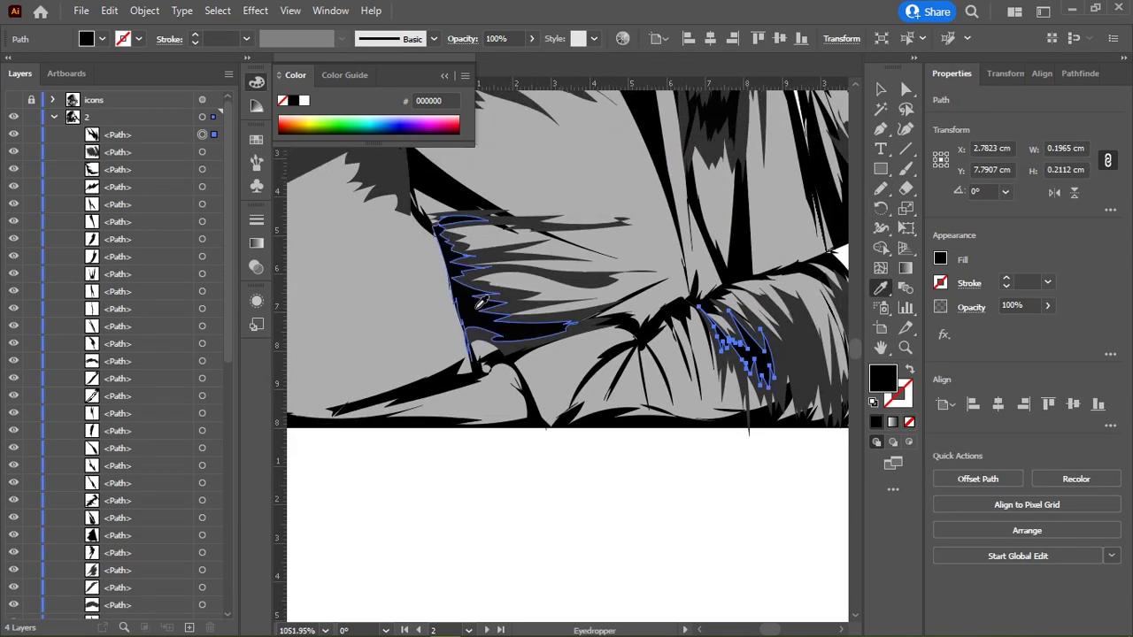
Step: Draw two small jagged shading strokes along the sleeve fold and deselect them
{"action": "scroll", "coordinate": [496, 319], "scroll_direction": "right", "scroll_amount": 3}
{"action": "scroll", "coordinate": [531, 363], "scroll_direction": "up", "scroll_amount": 2}
{"action": "key", "text": "n"}
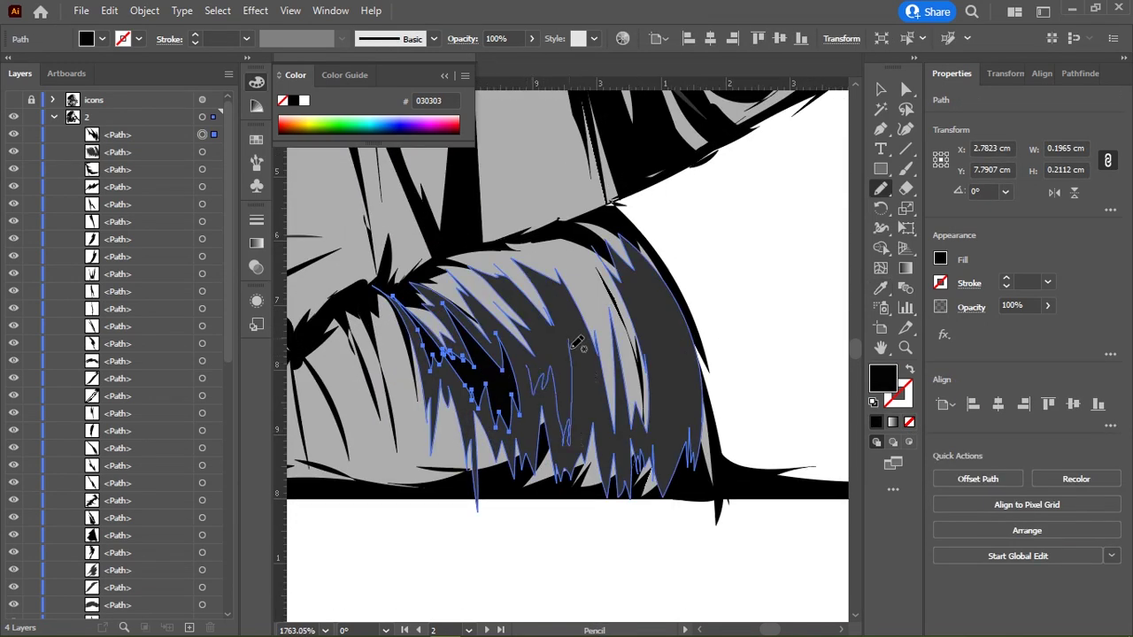
{"action": "left_click_drag", "start_coordinate": [536, 357], "coordinate": [567, 443]}
{"action": "scroll", "coordinate": [566, 354], "scroll_direction": "down", "scroll_amount": 2}
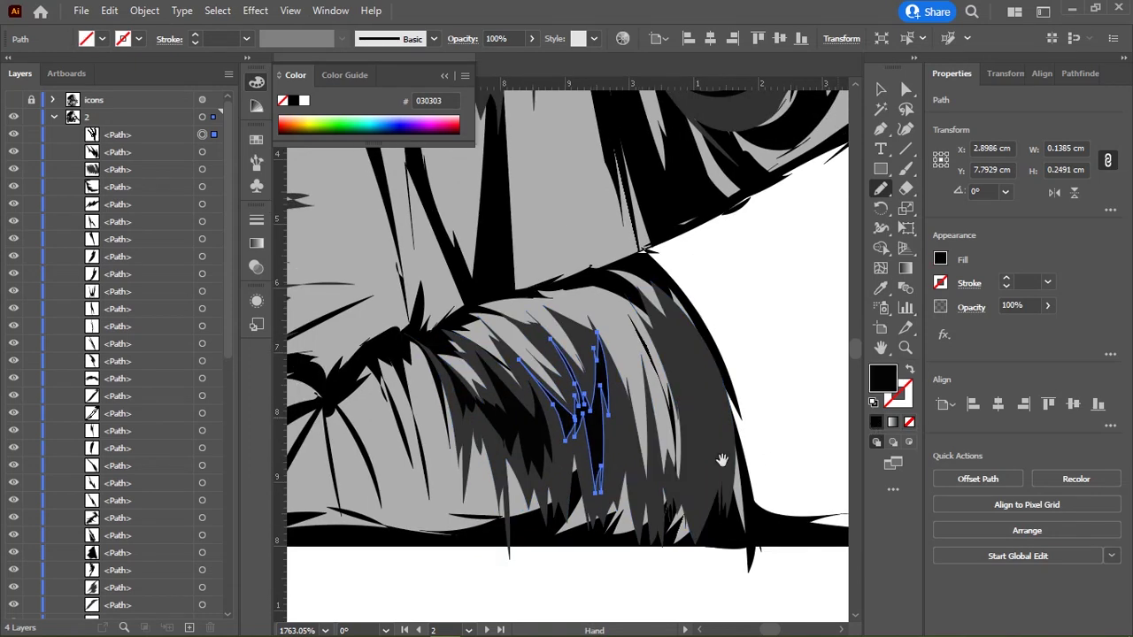
{"action": "scroll", "coordinate": [567, 288], "scroll_direction": "right", "scroll_amount": 1}
{"action": "left_click_drag", "start_coordinate": [535, 201], "coordinate": [574, 344]}
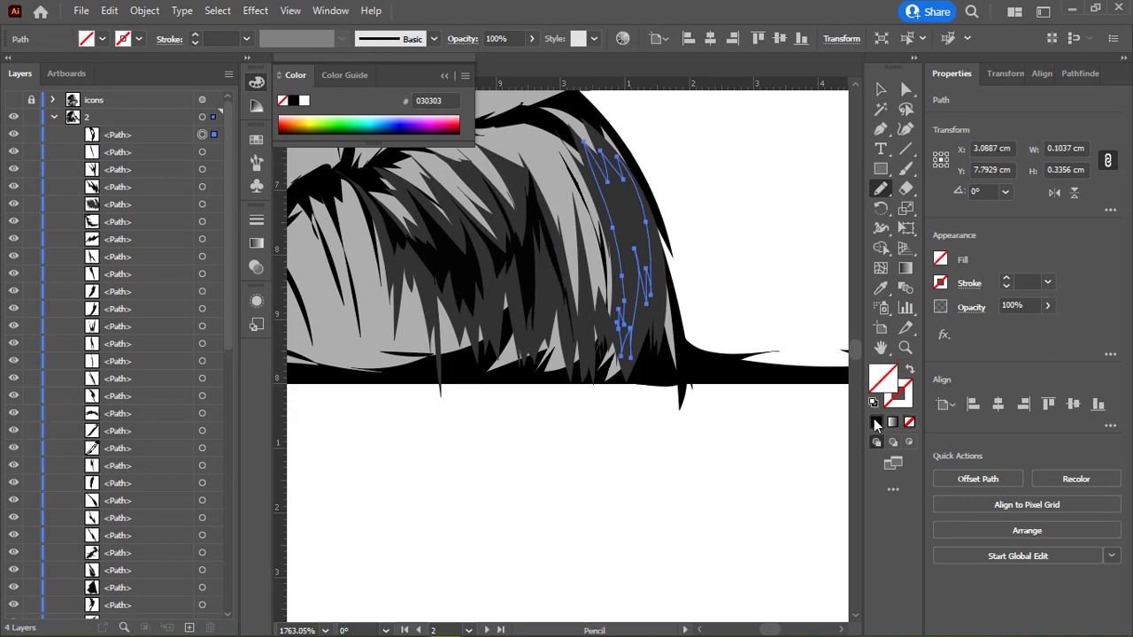
{"action": "key", "text": "ctrl+shift+a"}
{"action": "scroll", "coordinate": [603, 348], "scroll_direction": "down", "scroll_amount": 3}
{"action": "scroll", "coordinate": [603, 349], "scroll_direction": "down", "scroll_amount": 3}
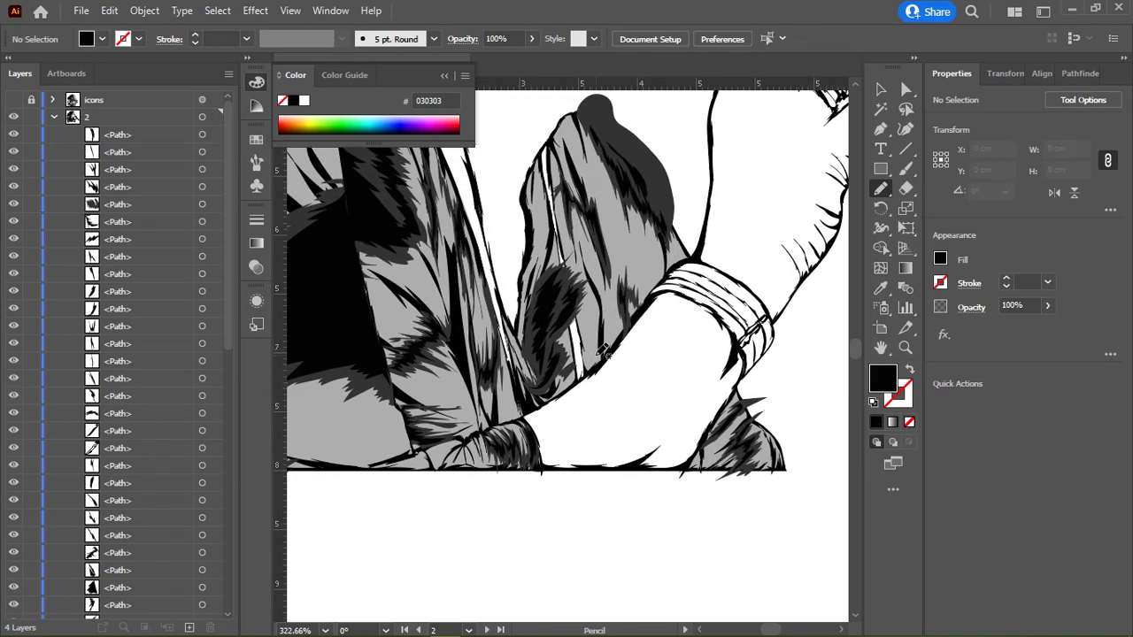
Step: Direct-select the small grey triangle fill and the large grey blouse fill together
{"action": "key", "text": "v"}
{"action": "left_click", "coordinate": [602, 349]}
{"action": "scroll", "coordinate": [554, 280], "scroll_direction": "down", "scroll_amount": 3}
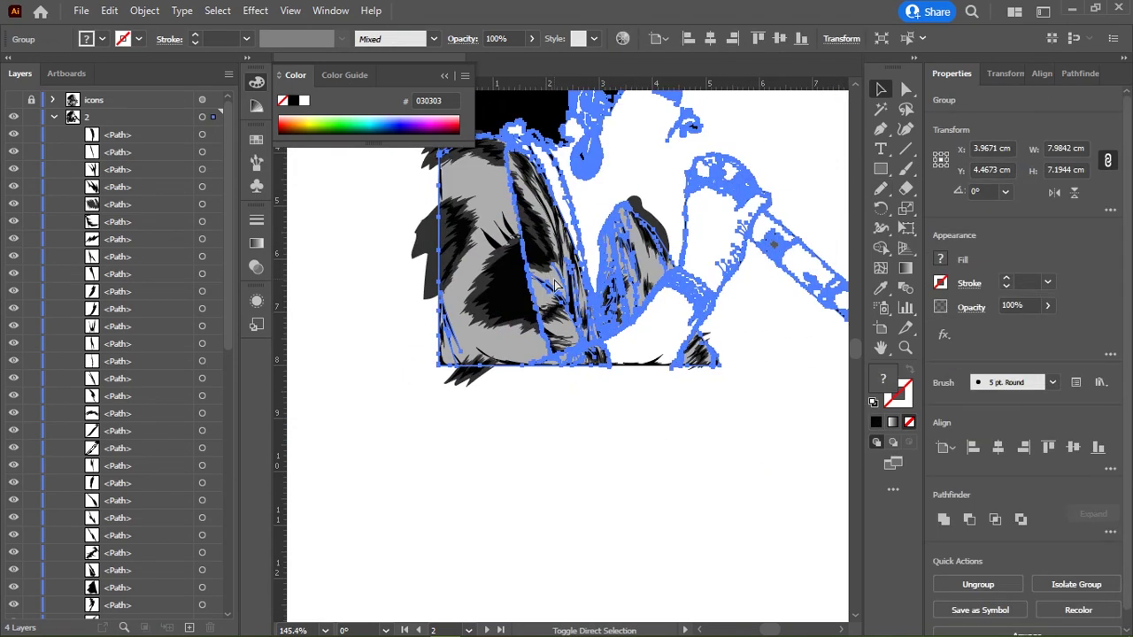
{"action": "key", "text": "a"}
{"action": "left_click", "coordinate": [523, 457]}
{"action": "scroll", "coordinate": [508, 496], "scroll_direction": "up", "scroll_amount": 2}
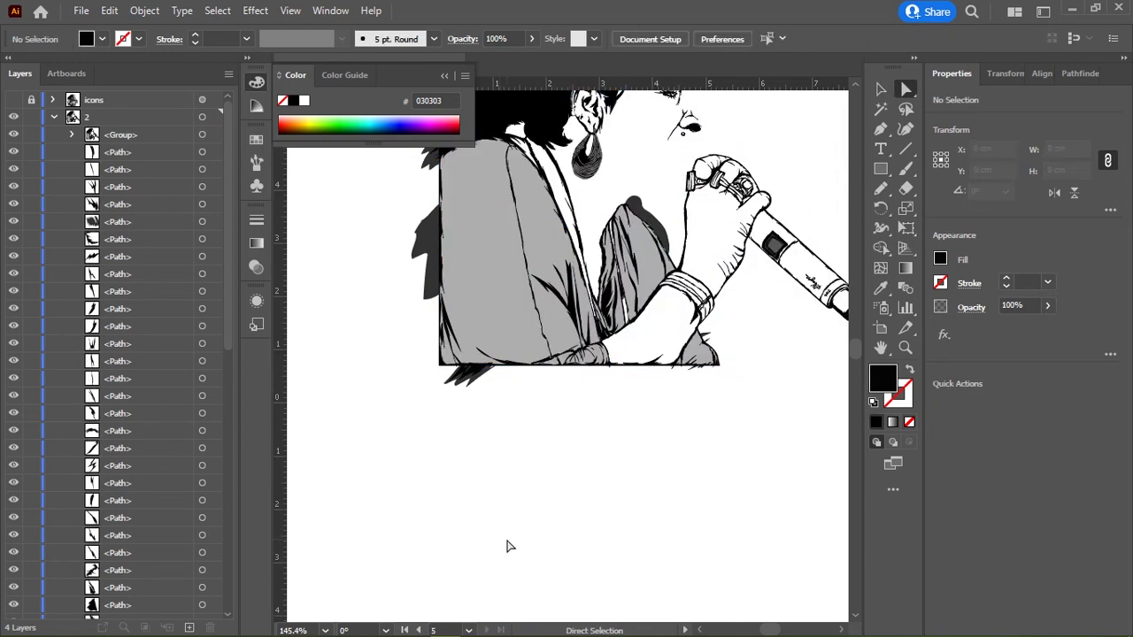
{"action": "left_click", "coordinate": [482, 348]}
{"action": "scroll", "coordinate": [659, 451], "scroll_direction": "up", "scroll_amount": 2}
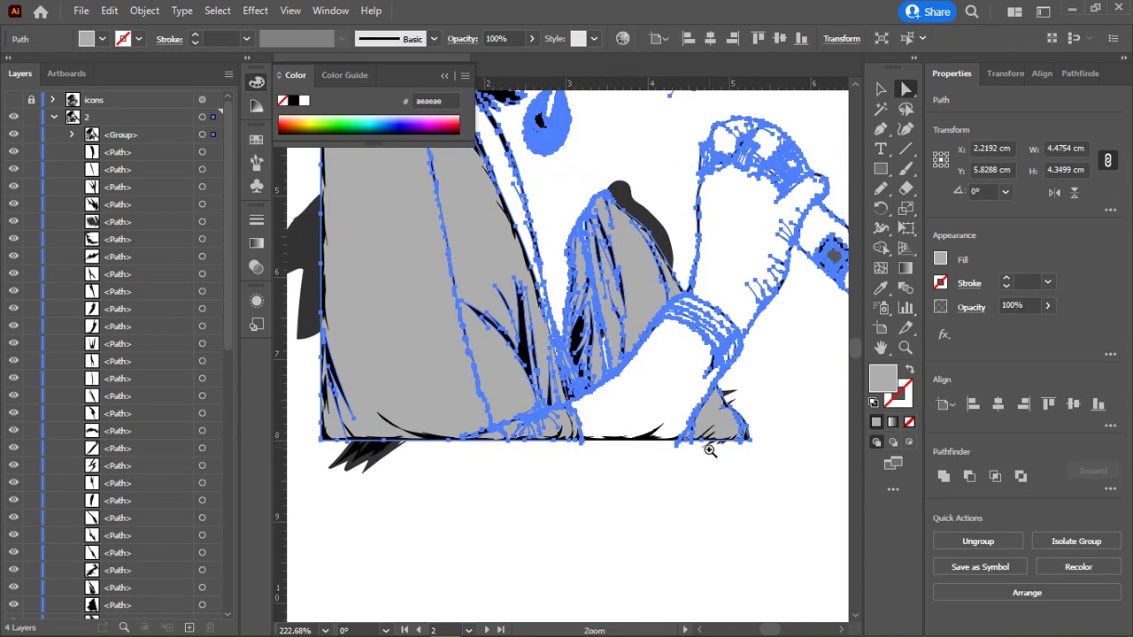
{"action": "key", "text": "ctrl+shift+a"}
{"action": "left_click", "coordinate": [713, 417]}
{"action": "left_click", "coordinate": [402, 286], "text": "shift"}
Step: Send the two grey blouse fills to the back, behind the dark shading strokes
{"action": "key", "text": "Delete"}
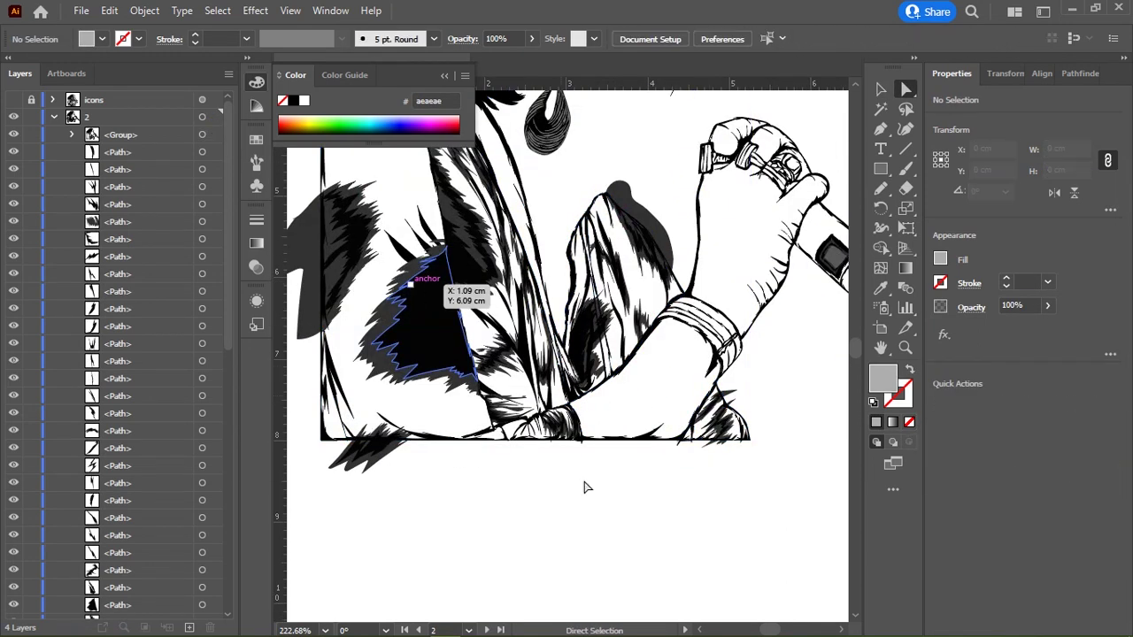
{"action": "scroll", "coordinate": [579, 392], "scroll_direction": "down", "scroll_amount": 2}
{"action": "scroll", "coordinate": [580, 392], "scroll_direction": "down", "scroll_amount": 2}
{"action": "key", "text": "ctrl+z"}
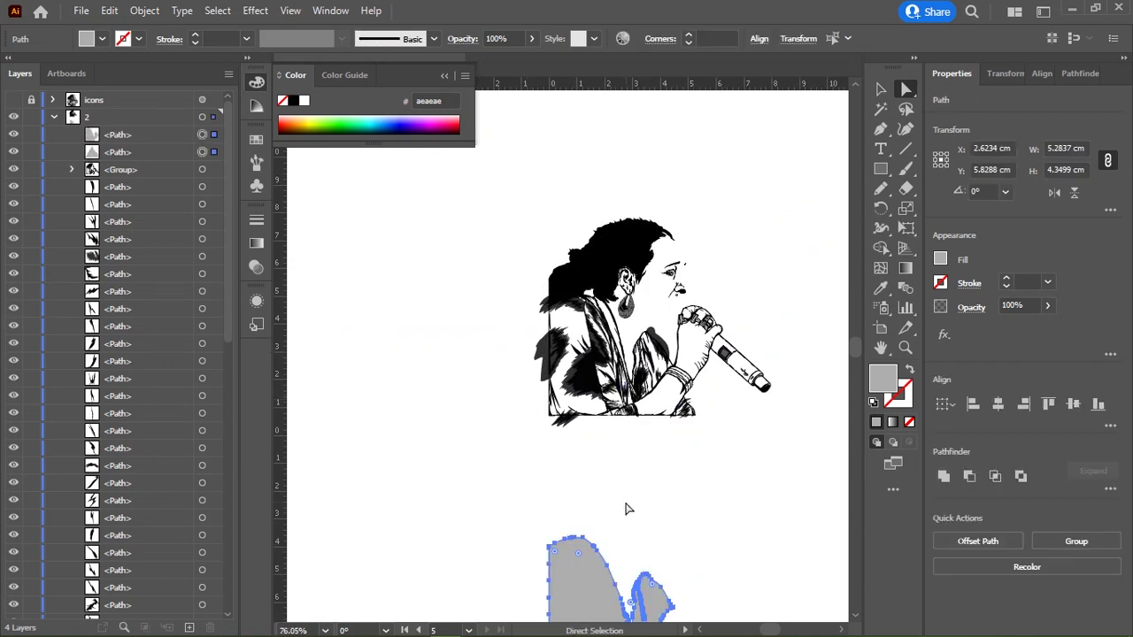
{"action": "key", "text": "ctrl+shift+z"}
{"action": "key", "text": "ctrl+z"}
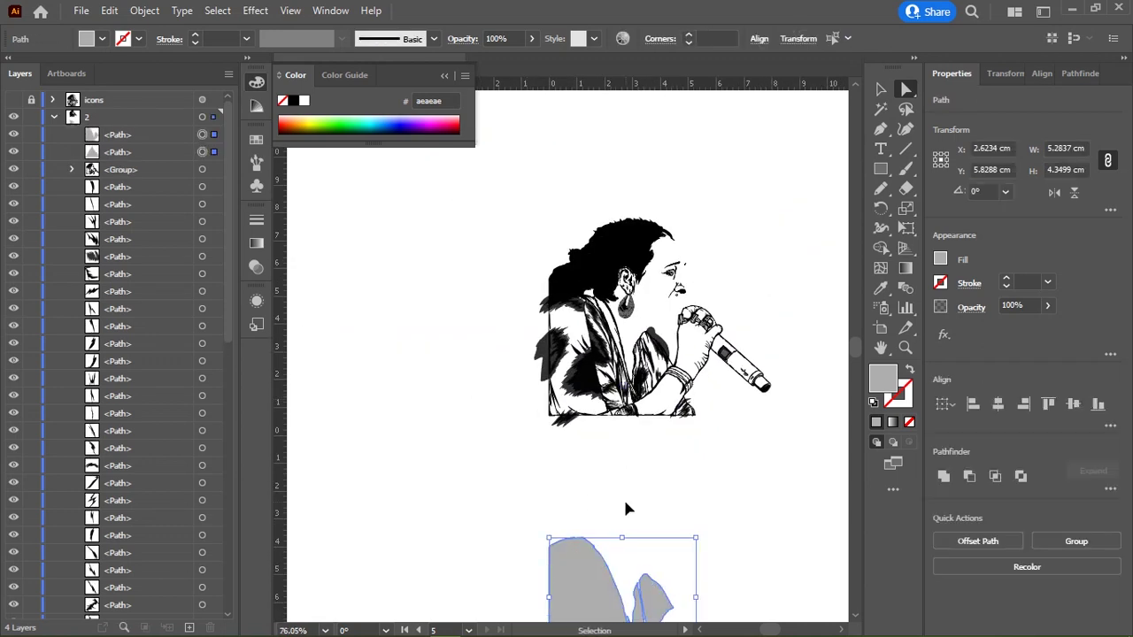
{"action": "key", "text": "ctrl+z"}
{"action": "key", "text": "ctrl+z"}
{"action": "key", "text": "ctrl+shift+z"}
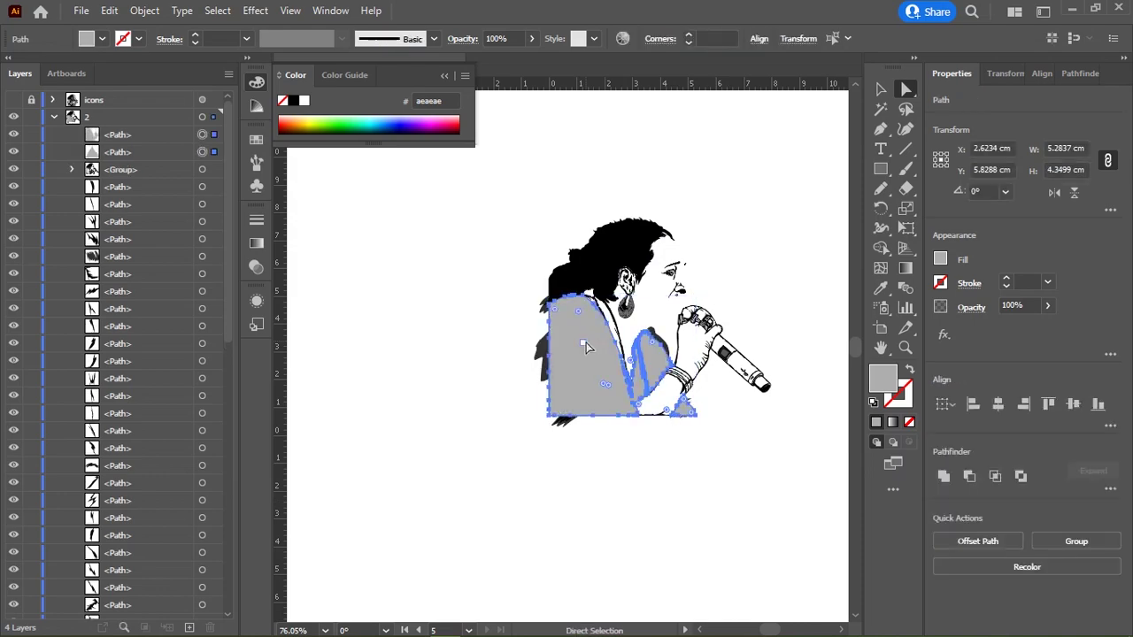
{"action": "key", "text": "ctrl+shift+bracketleft"}
Step: Deselect the fills and scroll over the blouse to check the shading sits on top
{"action": "scroll", "coordinate": [571, 469], "scroll_direction": "up", "scroll_amount": 4}
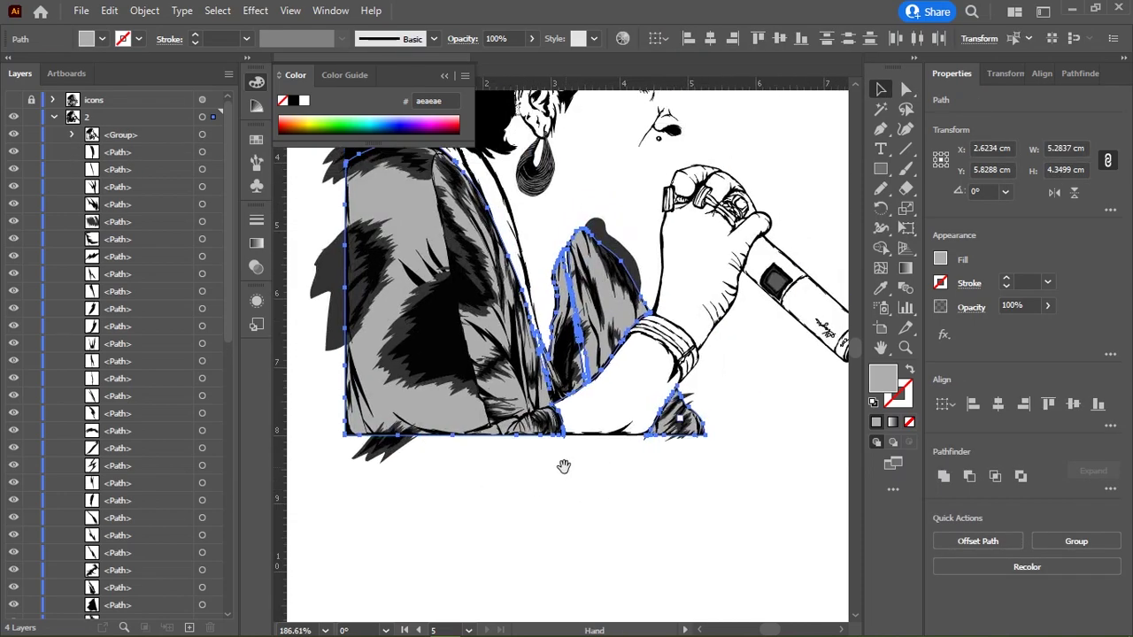
{"action": "left_click", "coordinate": [787, 459]}
{"action": "scroll", "coordinate": [594, 409], "scroll_direction": "up", "scroll_amount": 2}
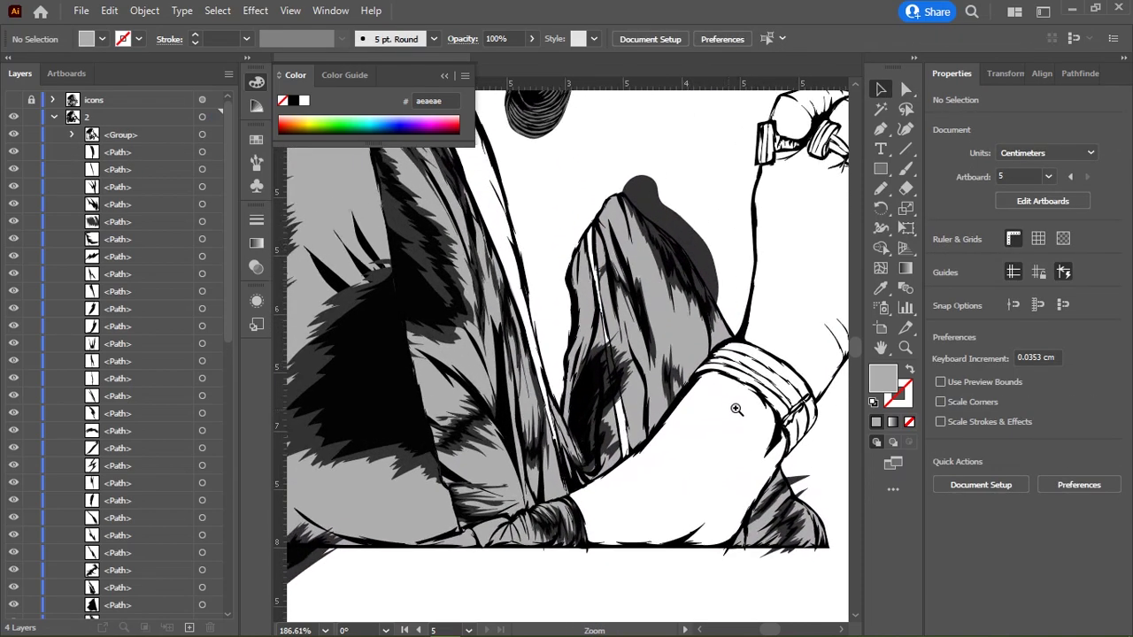
{"action": "scroll", "coordinate": [620, 407], "scroll_direction": "up", "scroll_amount": 2}
{"action": "scroll", "coordinate": [584, 299], "scroll_direction": "down", "scroll_amount": 1}
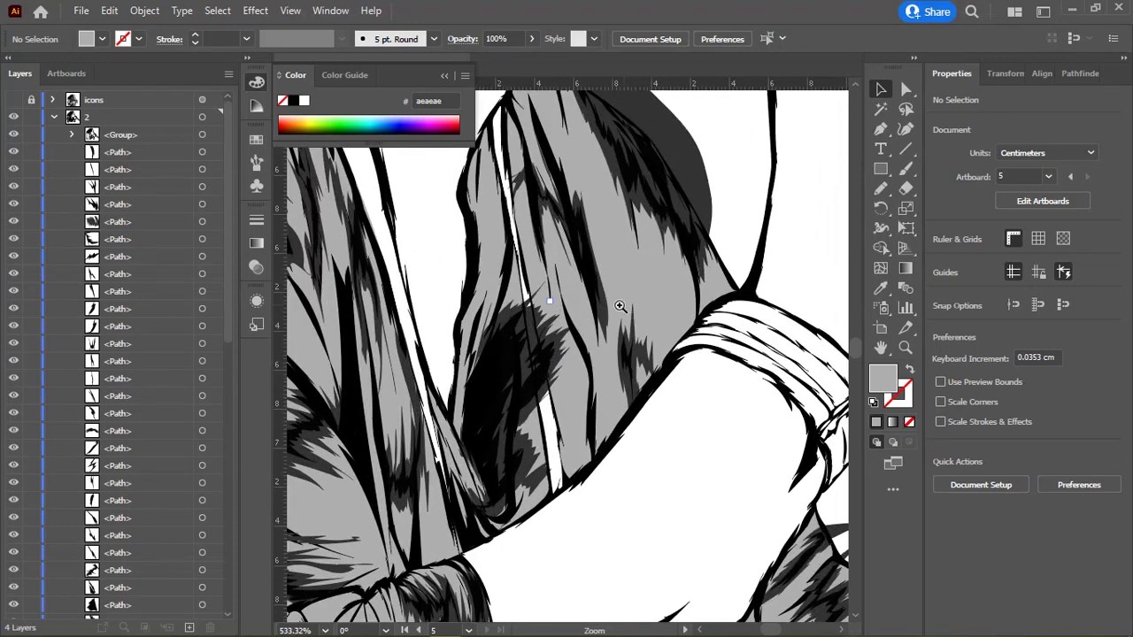
{"action": "scroll", "coordinate": [586, 310], "scroll_direction": "down", "scroll_amount": 1}
{"action": "scroll", "coordinate": [588, 328], "scroll_direction": "up", "scroll_amount": 3}
{"action": "scroll", "coordinate": [592, 352], "scroll_direction": "up", "scroll_amount": 3}
{"action": "scroll", "coordinate": [598, 331], "scroll_direction": "down", "scroll_amount": 3}
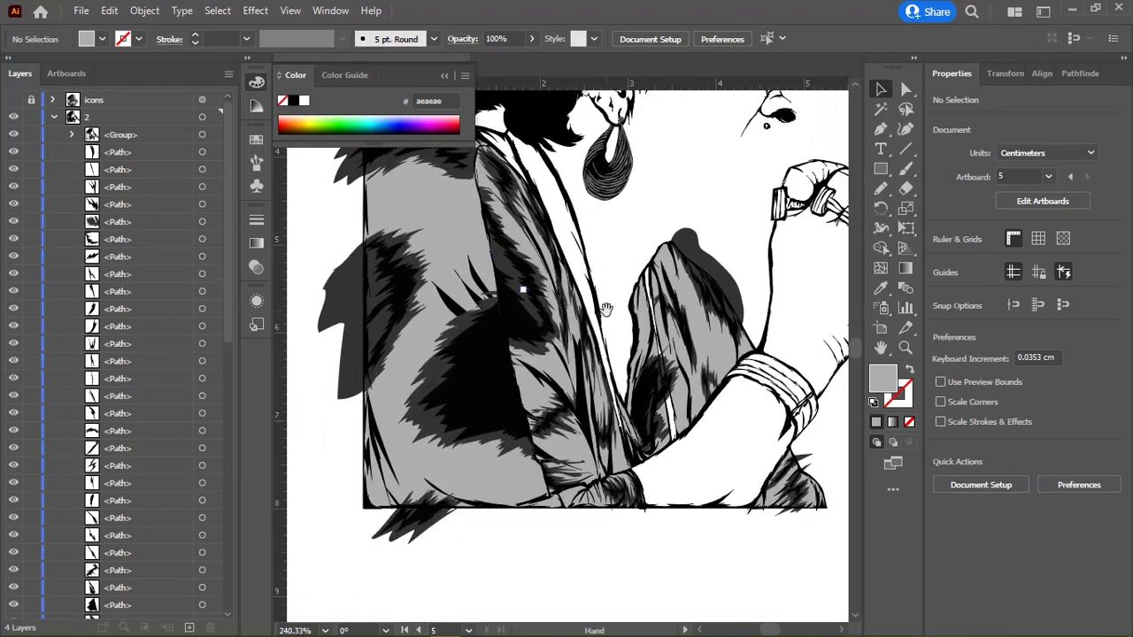
{"action": "scroll", "coordinate": [469, 329], "scroll_direction": "down", "scroll_amount": 2}
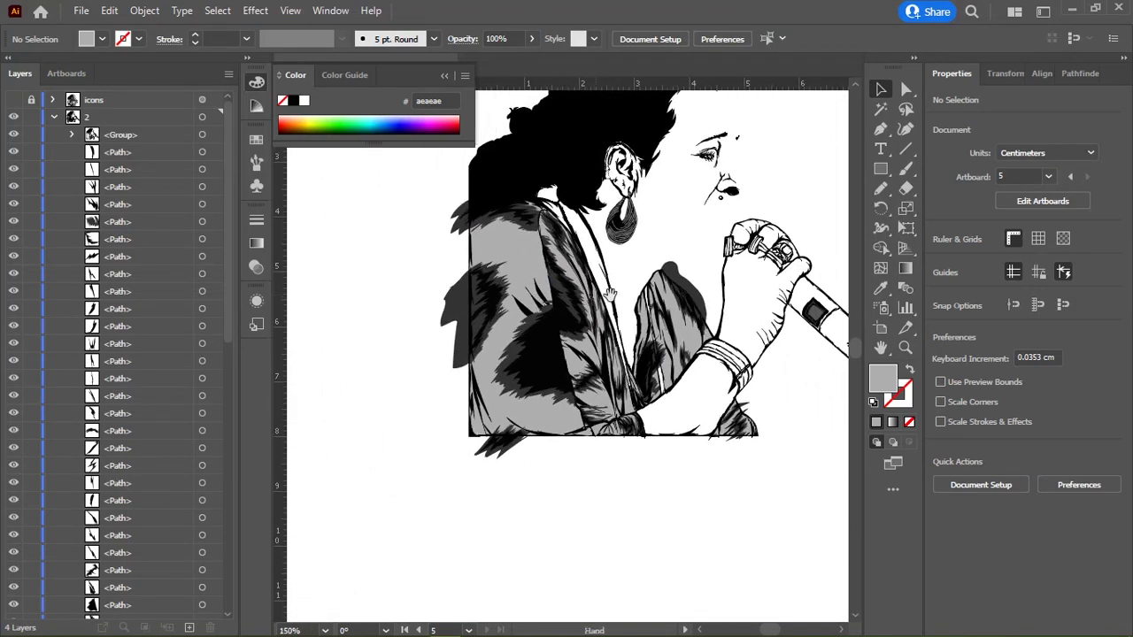
{"action": "scroll", "coordinate": [566, 347], "scroll_direction": "up", "scroll_amount": 1}
Step: Marquee-select all the dark shading paths on the blouse
{"action": "left_click", "coordinate": [518, 368]}
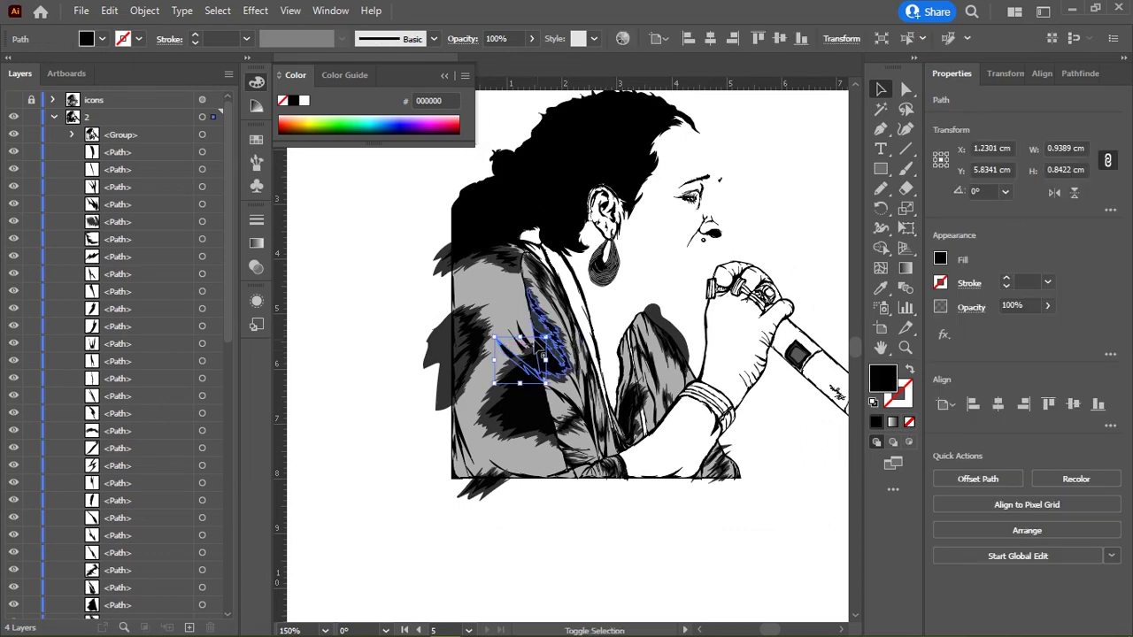
{"action": "left_click", "coordinate": [372, 339]}
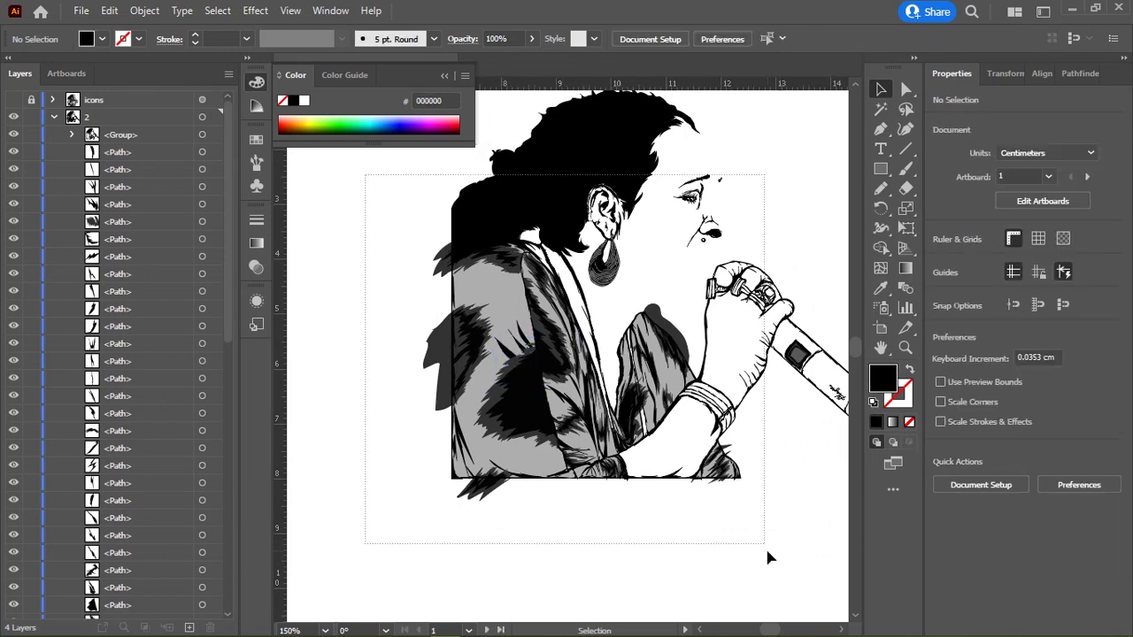
{"action": "left_click_drag", "start_coordinate": [768, 558], "coordinate": [514, 347]}
{"action": "left_click", "coordinate": [618, 272]}
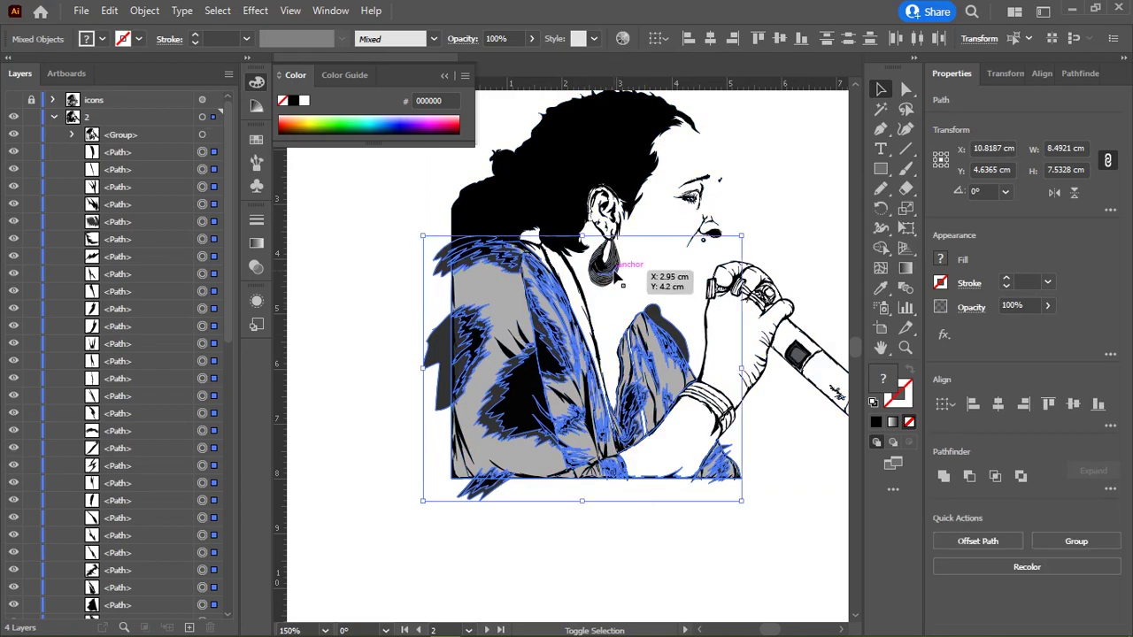
{"action": "left_click_drag", "start_coordinate": [611, 310], "coordinate": [624, 312]}
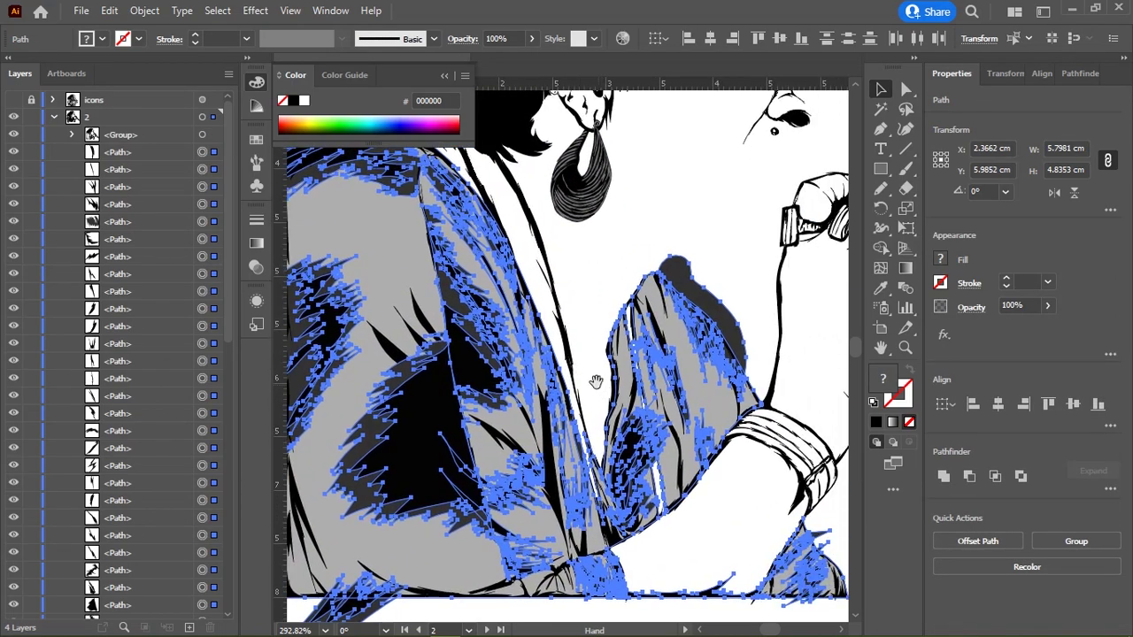
Step: Scroll around the blouse to inspect the selected shading strokes
{"action": "scroll", "coordinate": [623, 312], "scroll_direction": "down", "scroll_amount": 3}
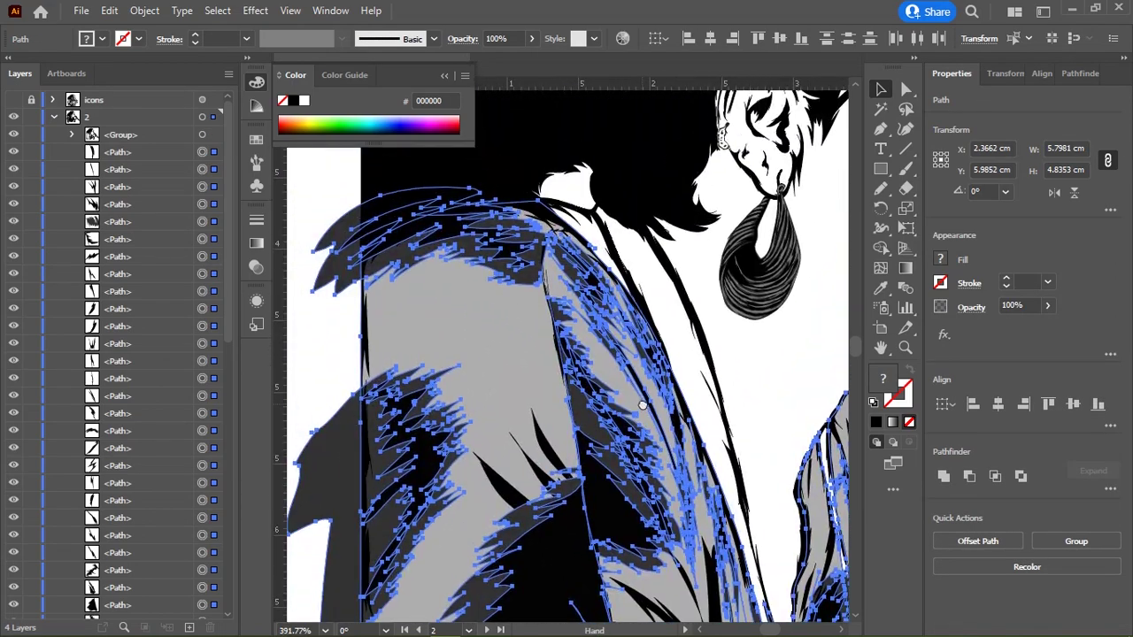
{"action": "scroll", "coordinate": [519, 309], "scroll_direction": "down", "scroll_amount": 5}
{"action": "scroll", "coordinate": [575, 399], "scroll_direction": "up", "scroll_amount": 6}
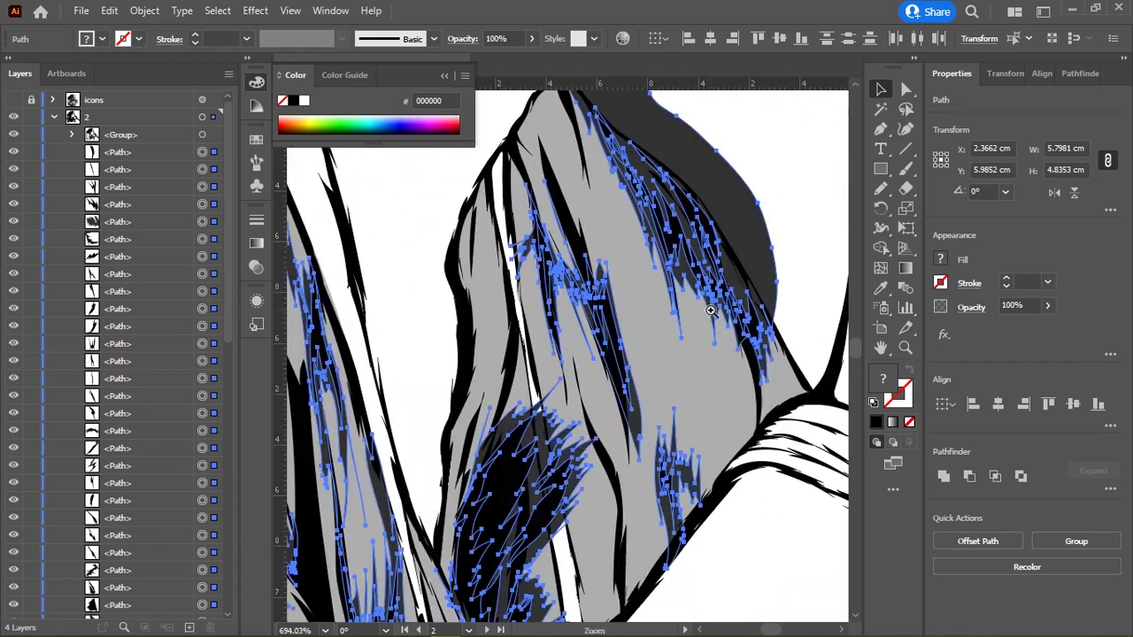
{"action": "scroll", "coordinate": [687, 373], "scroll_direction": "down", "scroll_amount": 4}
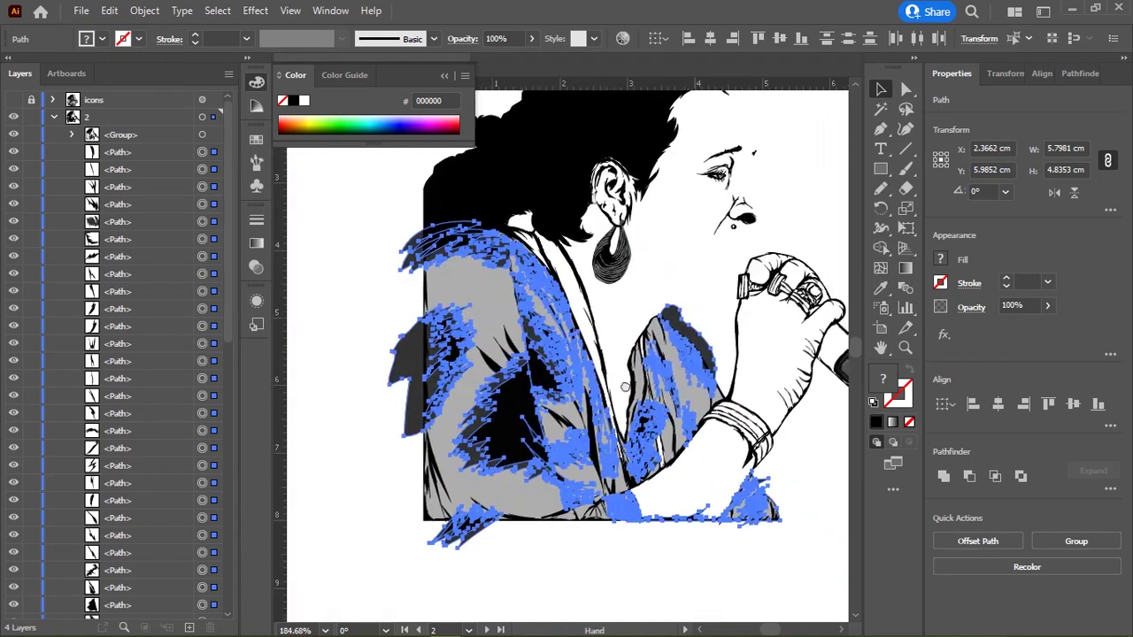
{"action": "scroll", "coordinate": [726, 303], "scroll_direction": "up", "scroll_amount": 6}
{"action": "scroll", "coordinate": [726, 303], "scroll_direction": "down", "scroll_amount": 5}
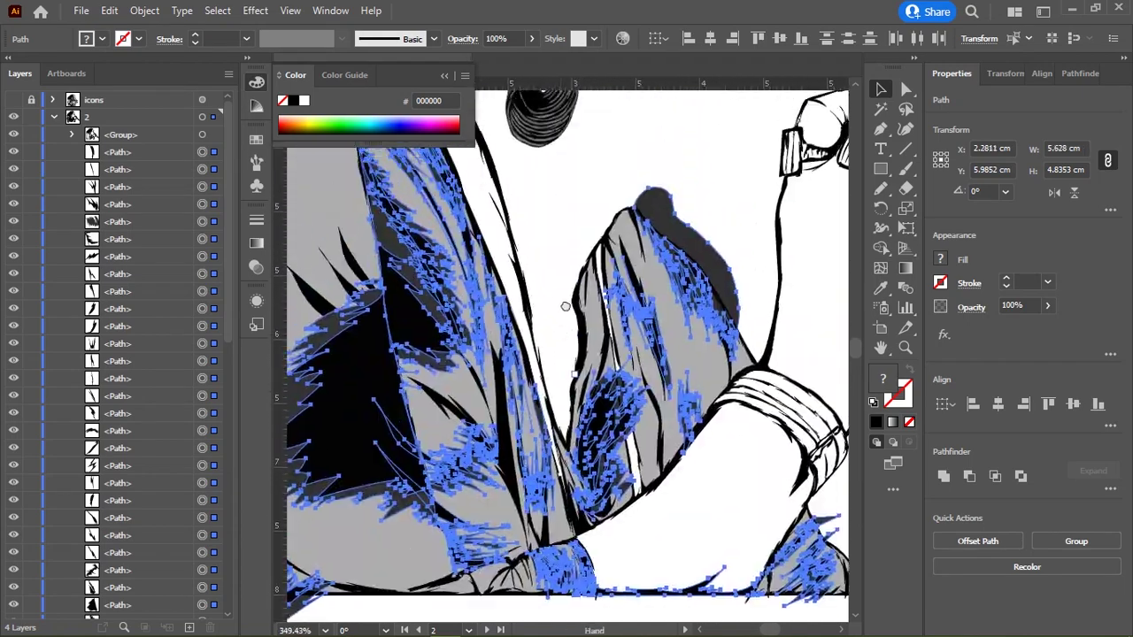
{"action": "scroll", "coordinate": [567, 303], "scroll_direction": "up", "scroll_amount": 2}
{"action": "scroll", "coordinate": [575, 310], "scroll_direction": "down", "scroll_amount": 1}
{"action": "scroll", "coordinate": [584, 336], "scroll_direction": "left", "scroll_amount": 3}
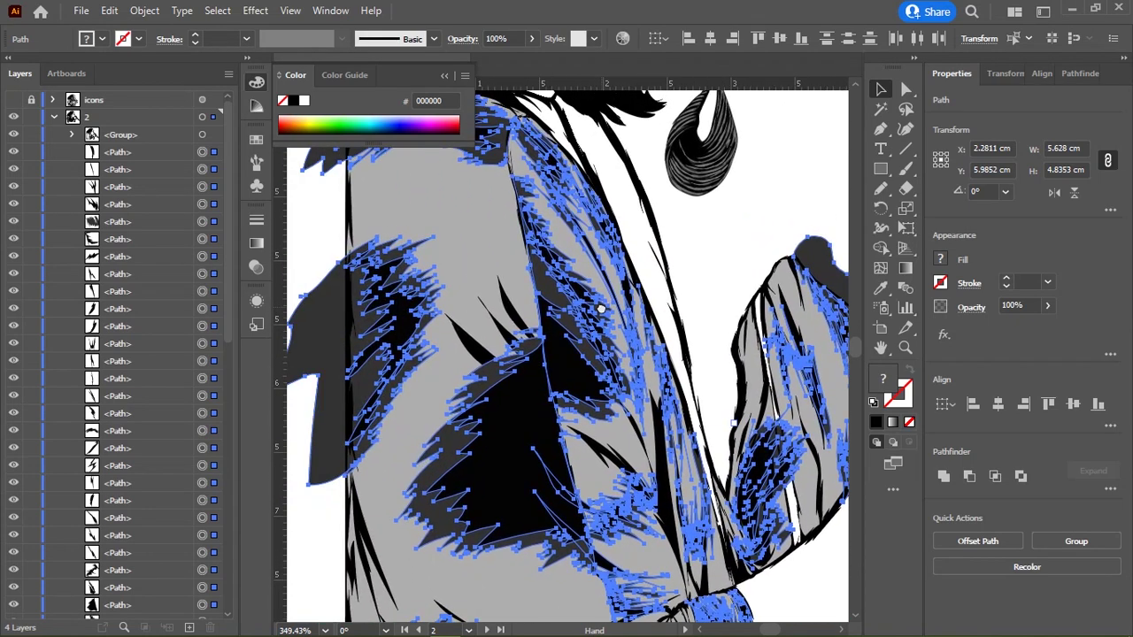
{"action": "scroll", "coordinate": [593, 354], "scroll_direction": "down", "scroll_amount": 2}
{"action": "scroll", "coordinate": [601, 366], "scroll_direction": "up", "scroll_amount": 2}
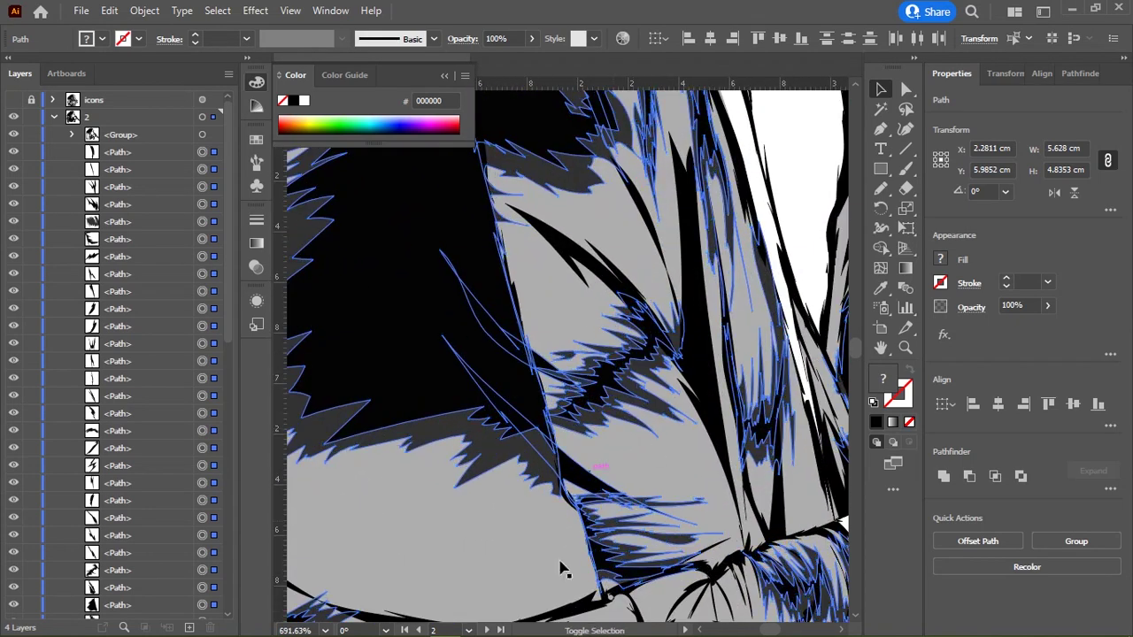
{"action": "scroll", "coordinate": [686, 400], "scroll_direction": "up", "scroll_amount": 3}
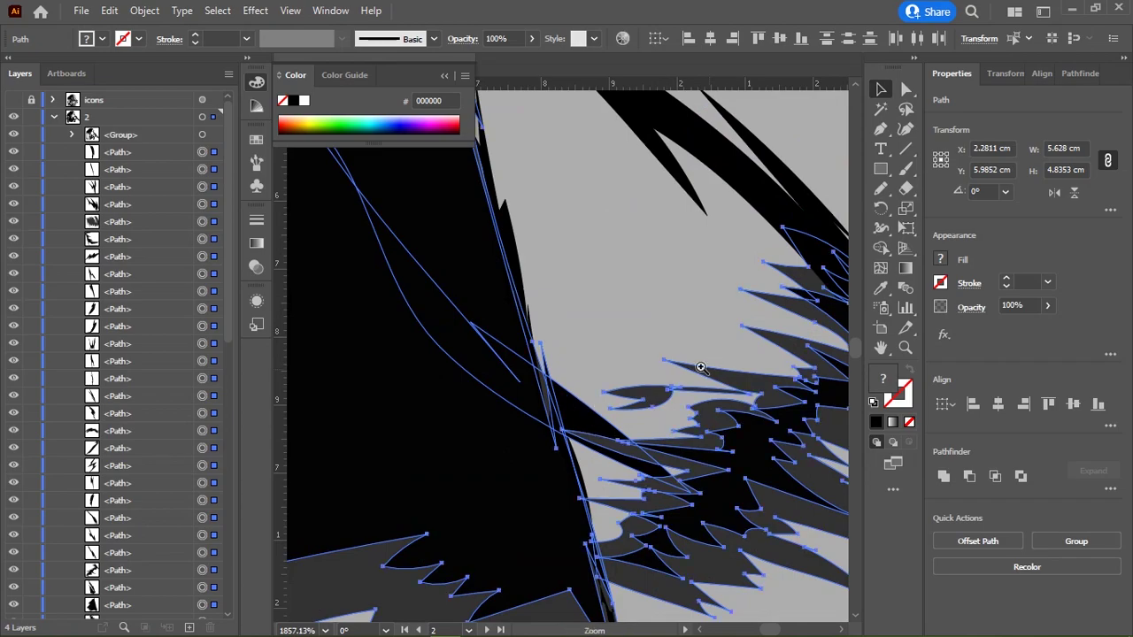
{"action": "scroll", "coordinate": [700, 367], "scroll_direction": "down", "scroll_amount": 5}
{"action": "scroll", "coordinate": [544, 400], "scroll_direction": "up", "scroll_amount": 5}
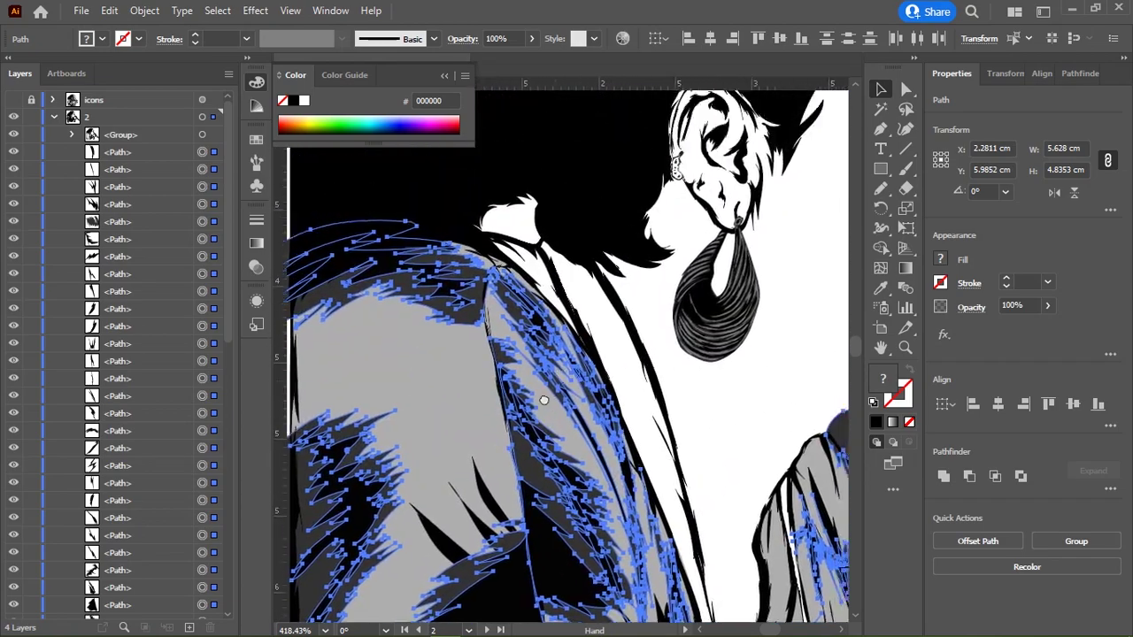
{"action": "scroll", "coordinate": [544, 400], "scroll_direction": "up", "scroll_amount": 4}
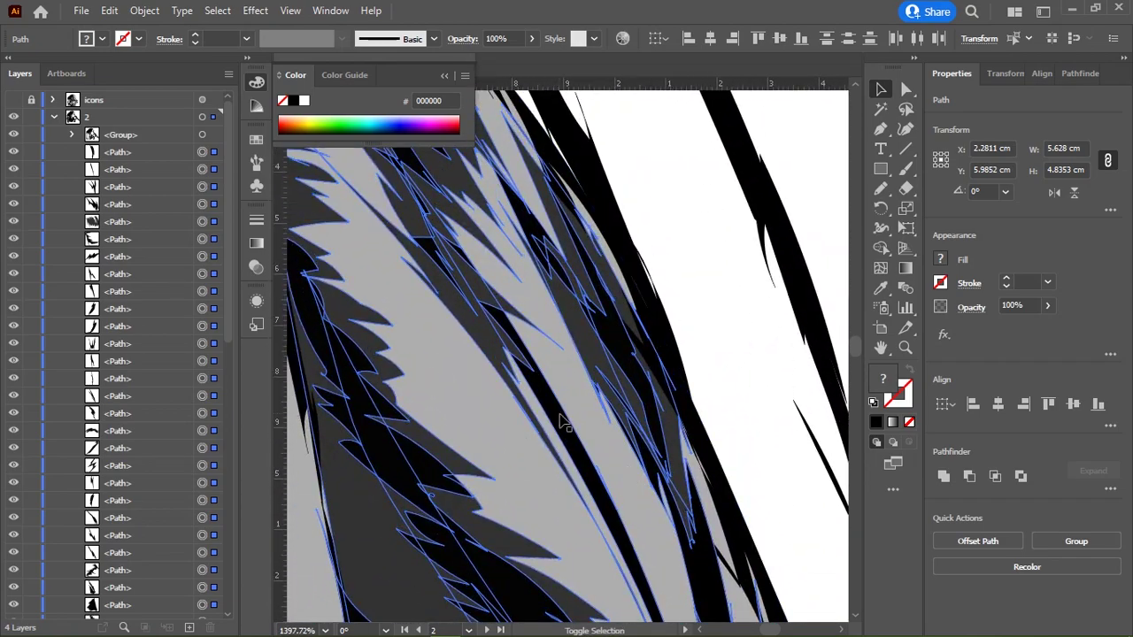
{"action": "scroll", "coordinate": [560, 422], "scroll_direction": "down", "scroll_amount": 4}
{"action": "scroll", "coordinate": [537, 363], "scroll_direction": "up", "scroll_amount": 3}
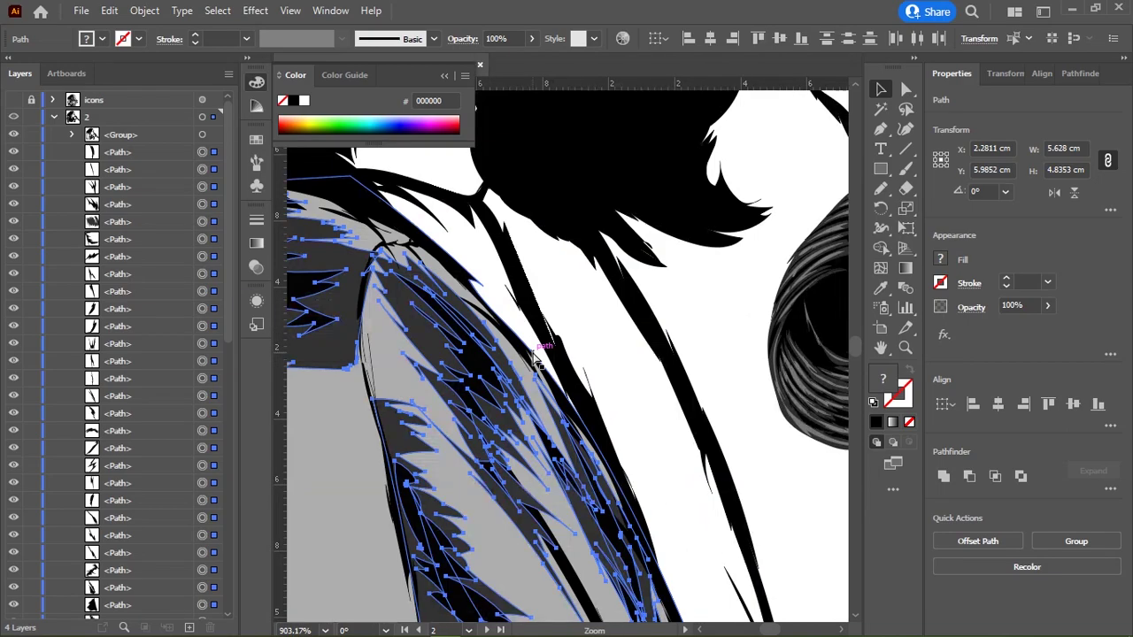
{"action": "scroll", "coordinate": [537, 363], "scroll_direction": "down", "scroll_amount": 2}
{"action": "scroll", "coordinate": [567, 345], "scroll_direction": "down", "scroll_amount": 5}
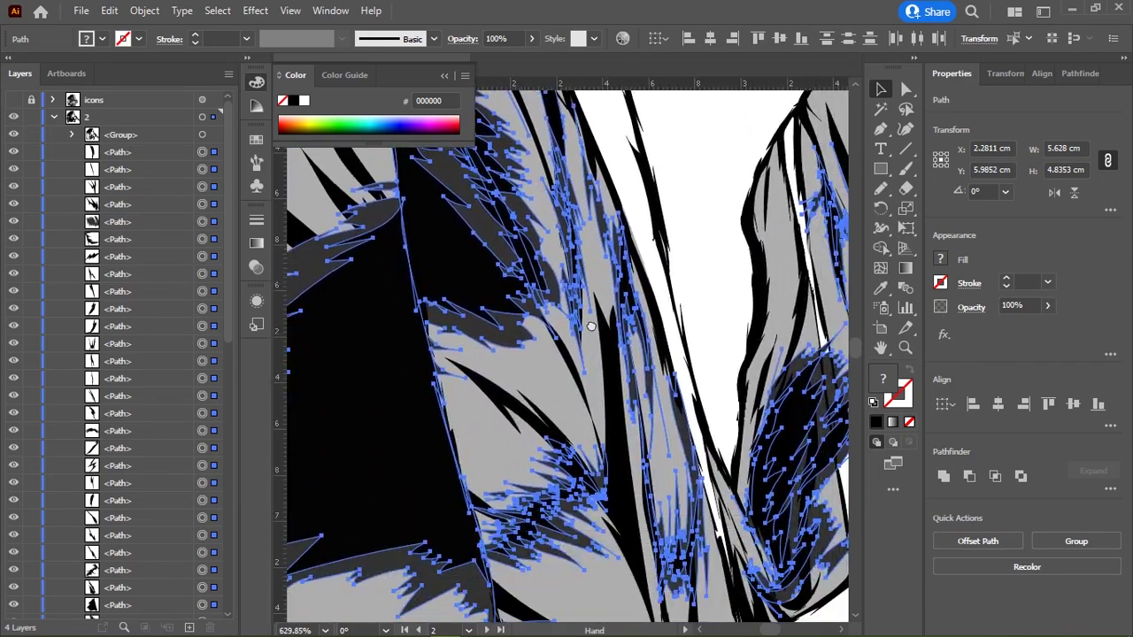
{"action": "scroll", "coordinate": [592, 327], "scroll_direction": "down", "scroll_amount": 2}
{"action": "scroll", "coordinate": [575, 300], "scroll_direction": "up", "scroll_amount": 3}
{"action": "scroll", "coordinate": [568, 274], "scroll_direction": "down", "scroll_amount": 1}
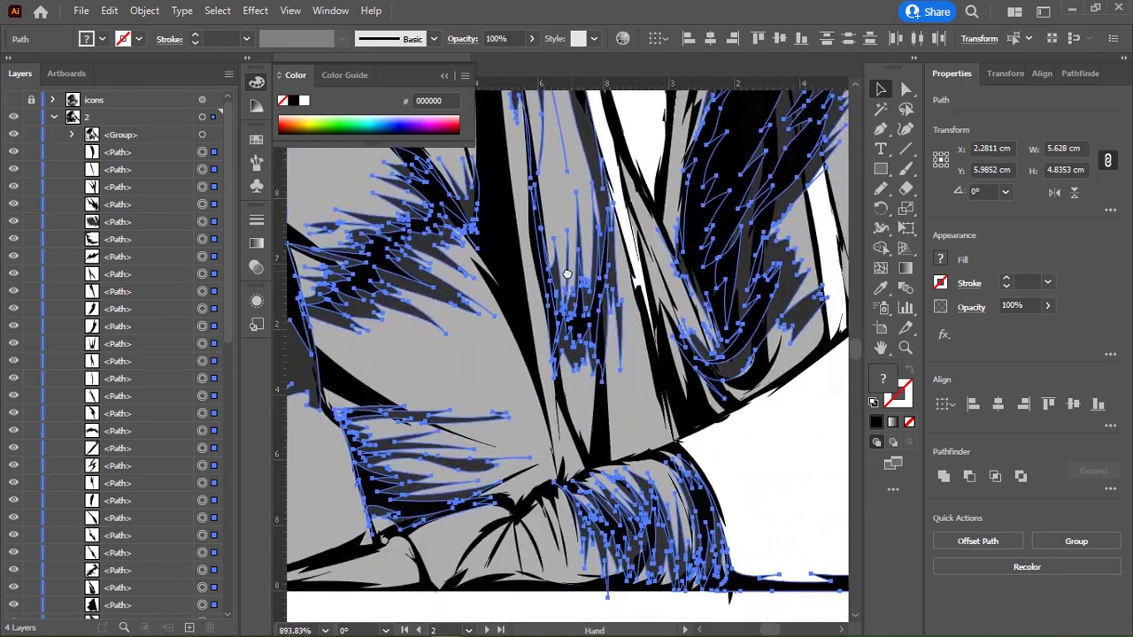
{"action": "scroll", "coordinate": [567, 274], "scroll_direction": "up", "scroll_amount": 2}
{"action": "scroll", "coordinate": [558, 336], "scroll_direction": "up", "scroll_amount": 2}
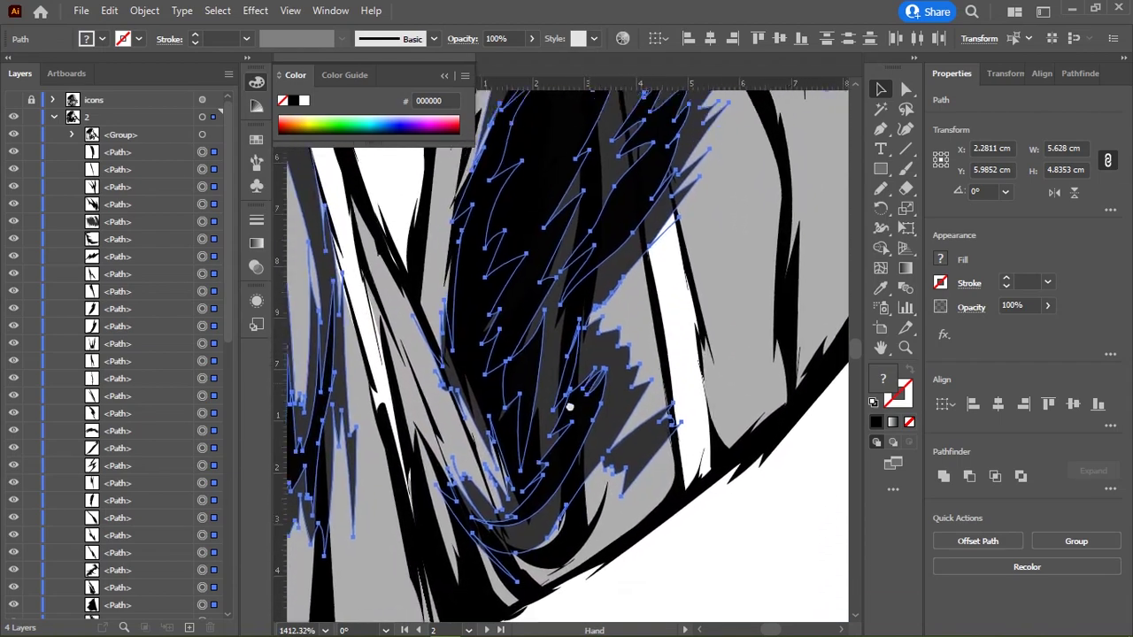
{"action": "scroll", "coordinate": [569, 408], "scroll_direction": "down", "scroll_amount": 3}
{"action": "scroll", "coordinate": [587, 316], "scroll_direction": "down", "scroll_amount": 3}
{"action": "scroll", "coordinate": [596, 319], "scroll_direction": "down", "scroll_amount": 3}
{"action": "scroll", "coordinate": [585, 398], "scroll_direction": "down", "scroll_amount": 2}
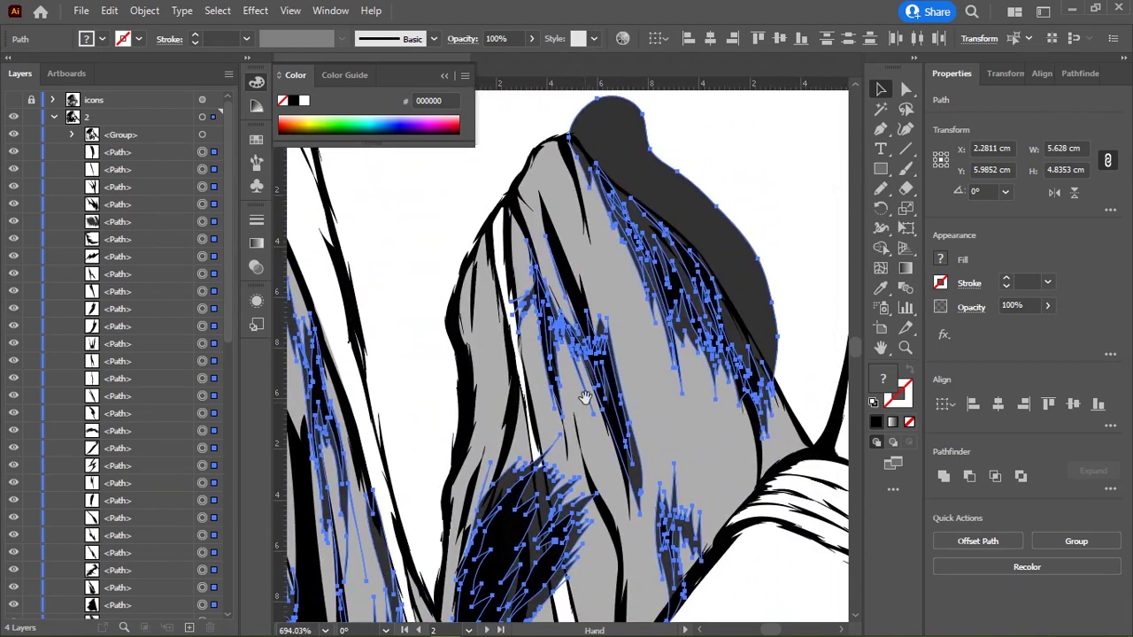
Step: Group the selected shading strokes and select the resulting group
{"action": "mouse_move", "coordinate": [584, 398]}
{"action": "left_mouse_down"}
{"action": "mouse_move", "coordinate": [582, 298]}
{"action": "mouse_move", "coordinate": [534, 310]}
{"action": "mouse_move", "coordinate": [639, 335]}
{"action": "left_mouse_up"}
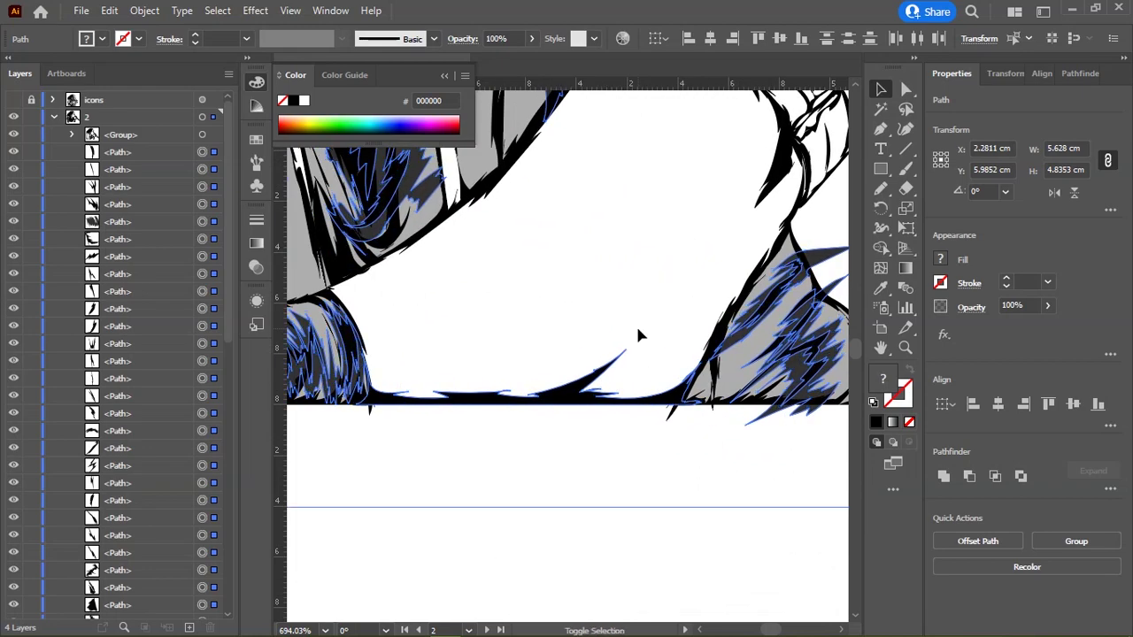
{"action": "scroll", "coordinate": [651, 442], "scroll_direction": "down", "scroll_amount": 3}
{"action": "scroll", "coordinate": [594, 412], "scroll_direction": "up", "scroll_amount": 3}
{"action": "scroll", "coordinate": [620, 372], "scroll_direction": "up", "scroll_amount": 3}
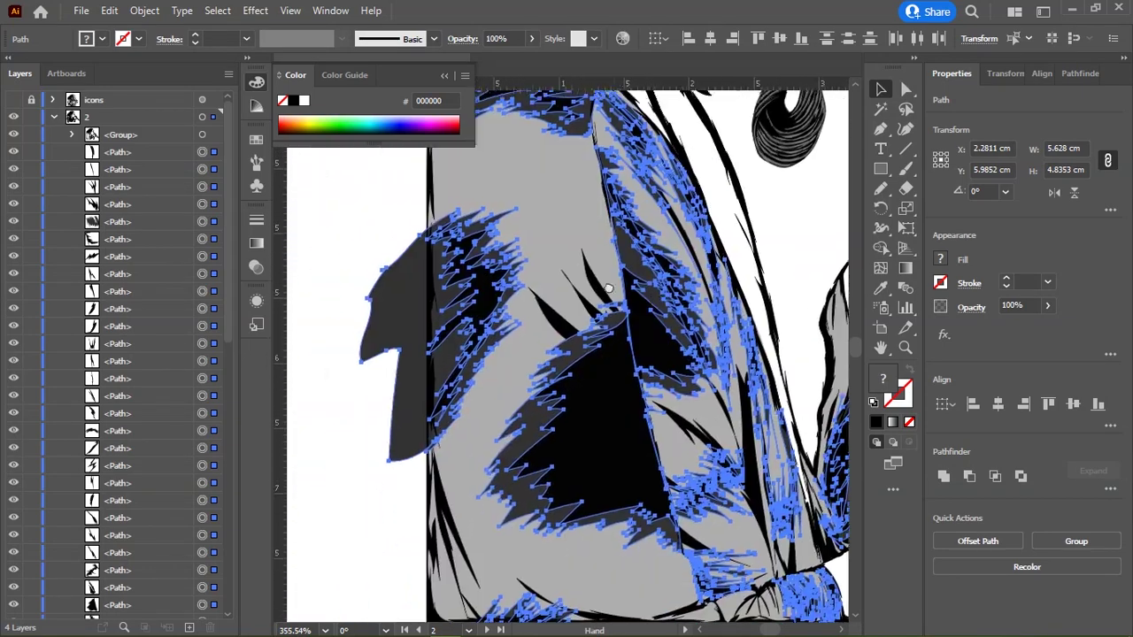
{"action": "scroll", "coordinate": [655, 303], "scroll_direction": "up", "scroll_amount": 2}
{"action": "scroll", "coordinate": [655, 304], "scroll_direction": "down", "scroll_amount": 3}
{"action": "key", "text": "v"}
{"action": "left_click", "coordinate": [502, 381]}
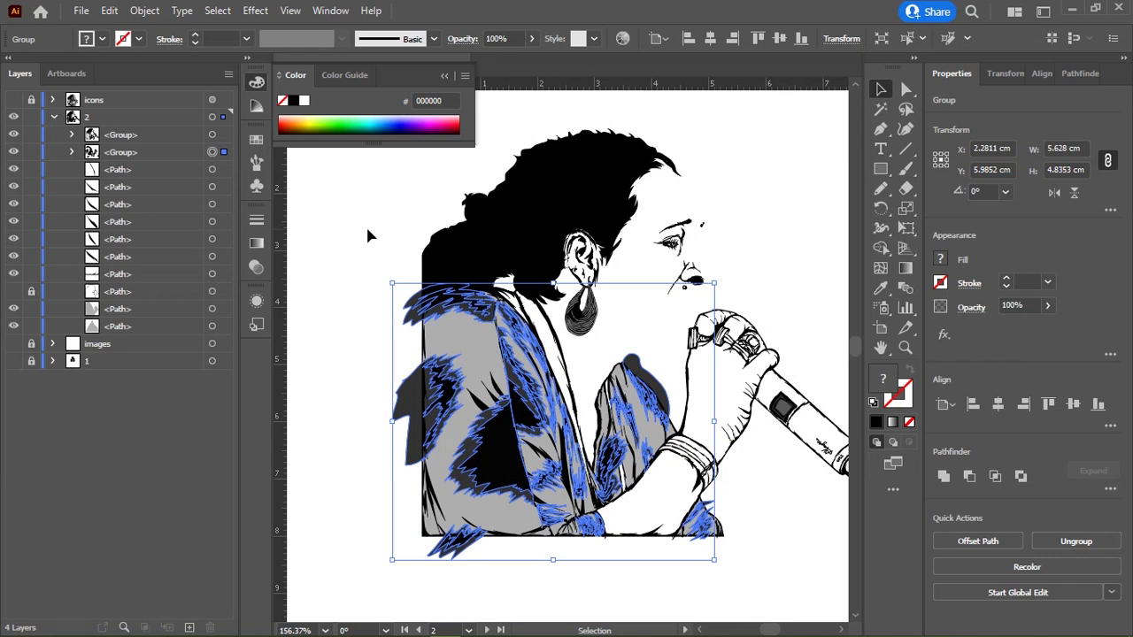
Step: Inside the stroke group, clip the dark strokes into the small grey triangle with Ctrl+7
{"action": "left_click", "coordinate": [632, 582]}
{"action": "scroll", "coordinate": [734, 561], "scroll_direction": "up", "scroll_amount": 5}
{"action": "left_click_drag", "start_coordinate": [567, 442], "coordinate": [512, 409]}
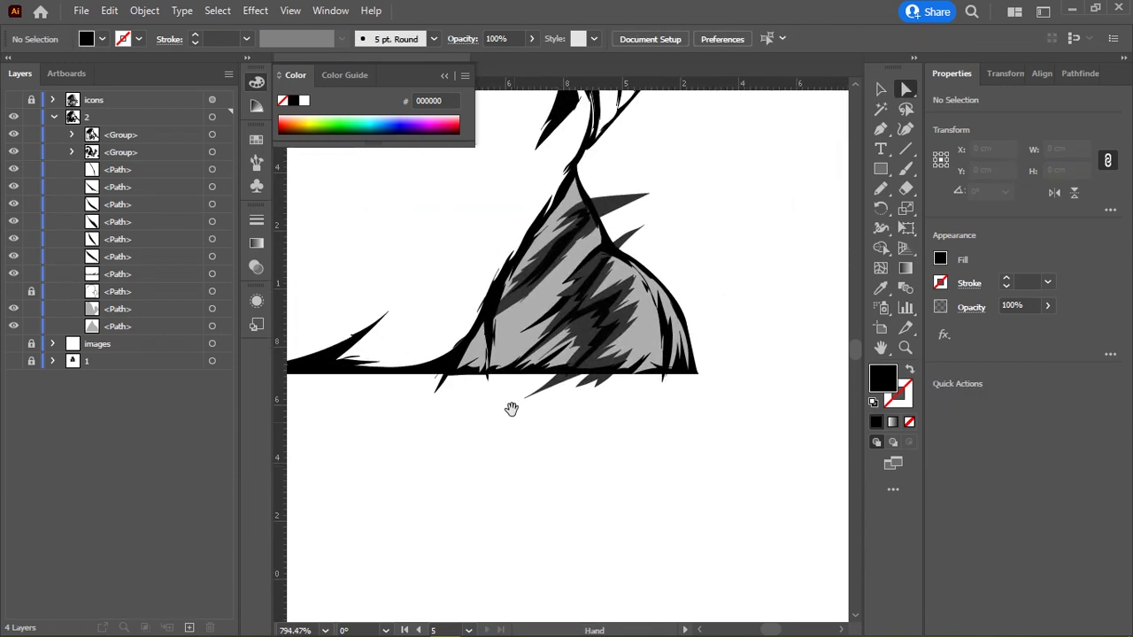
{"action": "left_click", "coordinate": [512, 342]}
{"action": "key", "text": "a"}
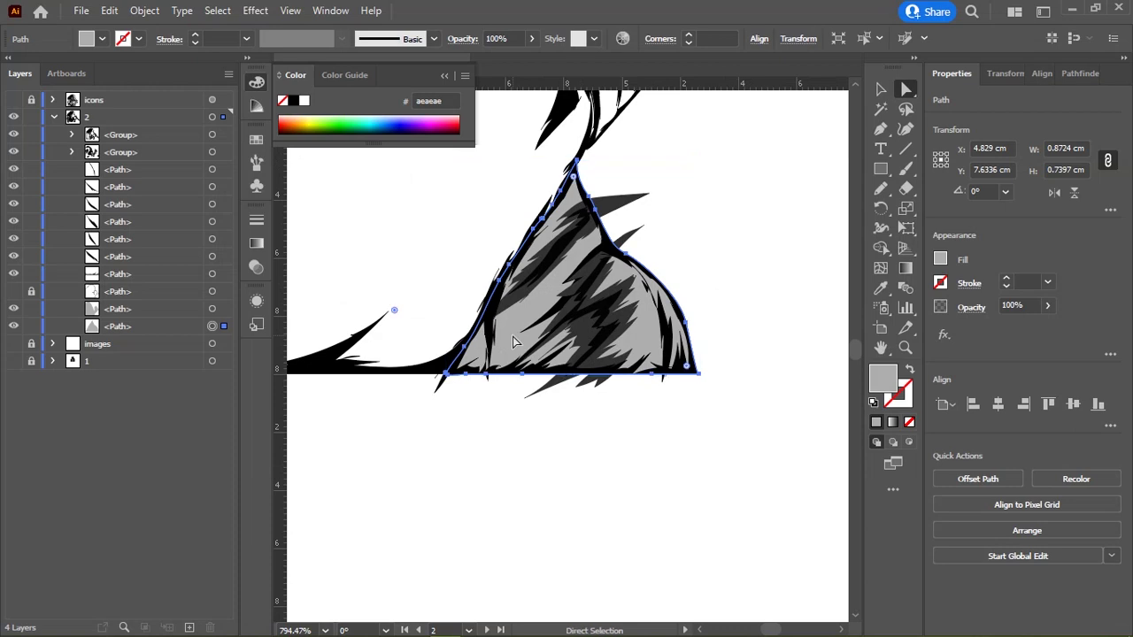
{"action": "left_click", "coordinate": [526, 466]}
{"action": "key", "text": "v"}
{"action": "double_click", "coordinate": [518, 316]}
{"action": "left_click", "coordinate": [586, 314]}
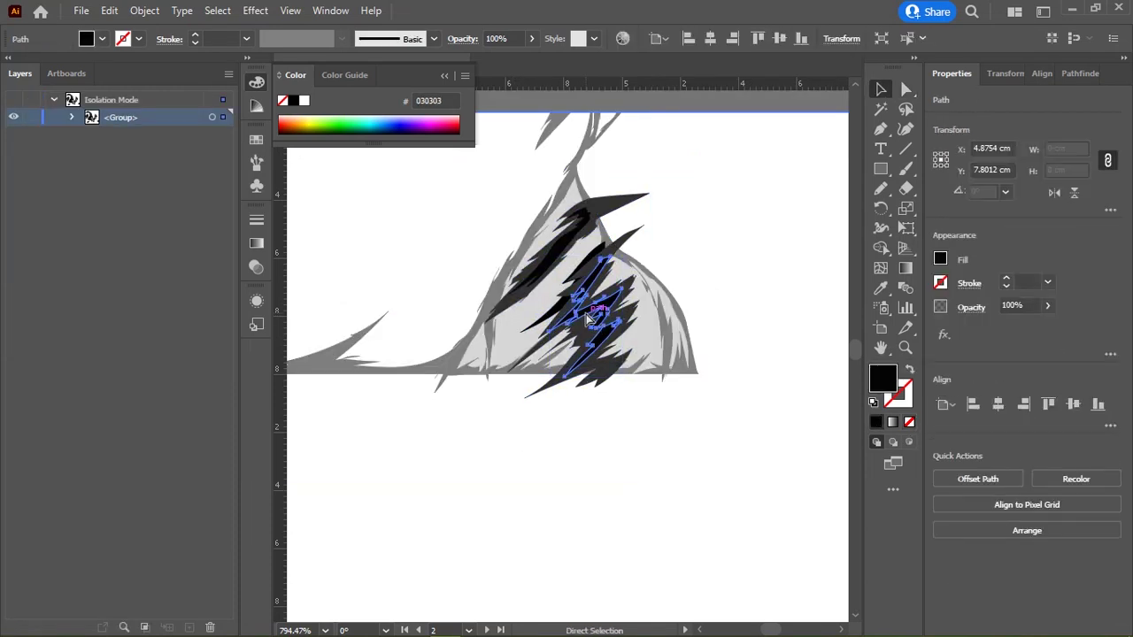
{"action": "scroll", "coordinate": [614, 450], "scroll_direction": "down", "scroll_amount": 3}
{"action": "scroll", "coordinate": [614, 449], "scroll_direction": "down", "scroll_amount": 2}
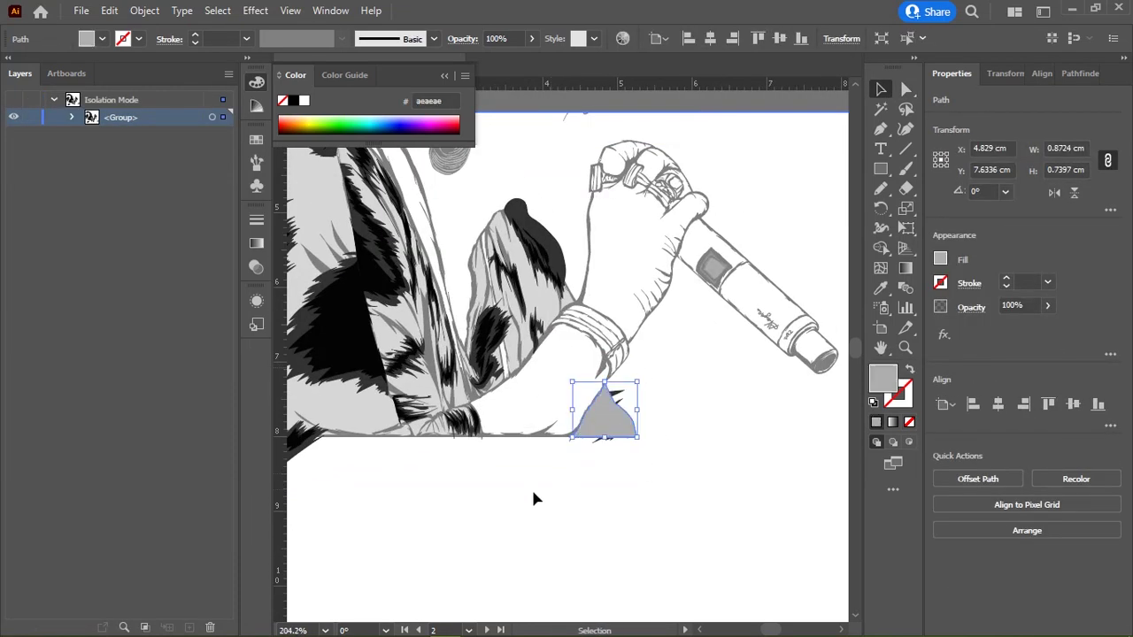
{"action": "left_click_drag", "start_coordinate": [534, 491], "coordinate": [713, 379]}
{"action": "key", "text": "ctrl+7"}
Step: Clip all the blouse scribbles inside the grey blouse shape with Ctrl+7
{"action": "left_click", "coordinate": [693, 418]}
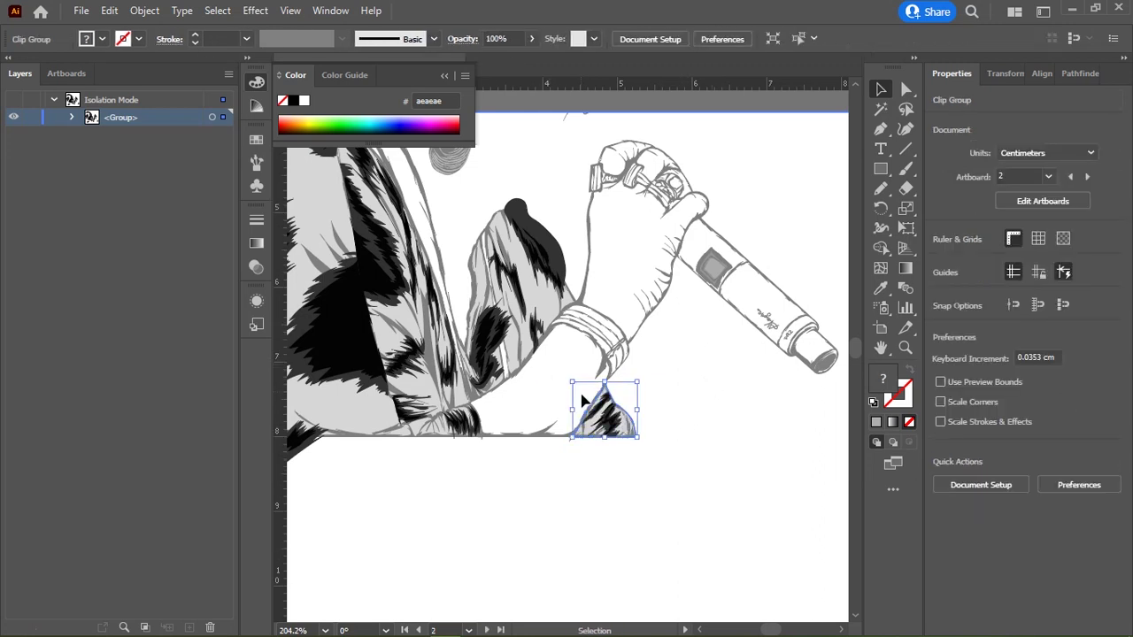
{"action": "key", "text": "Escape"}
{"action": "left_click_drag", "start_coordinate": [692, 418], "coordinate": [396, 343]}
{"action": "key", "text": "a"}
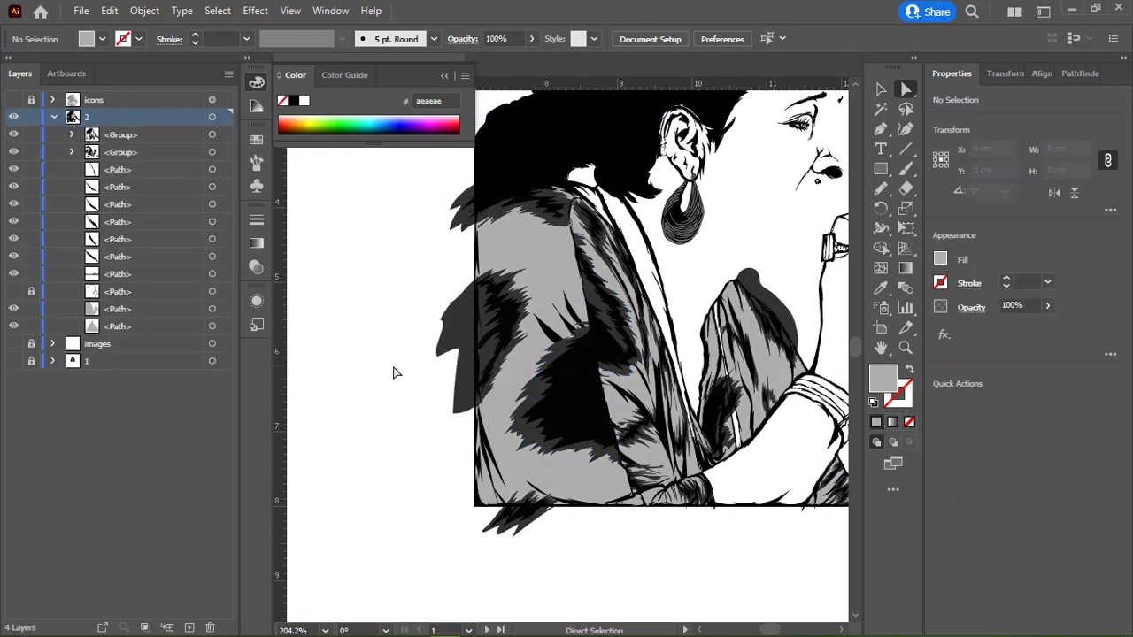
{"action": "left_click", "coordinate": [537, 254]}
{"action": "left_click", "coordinate": [366, 260]}
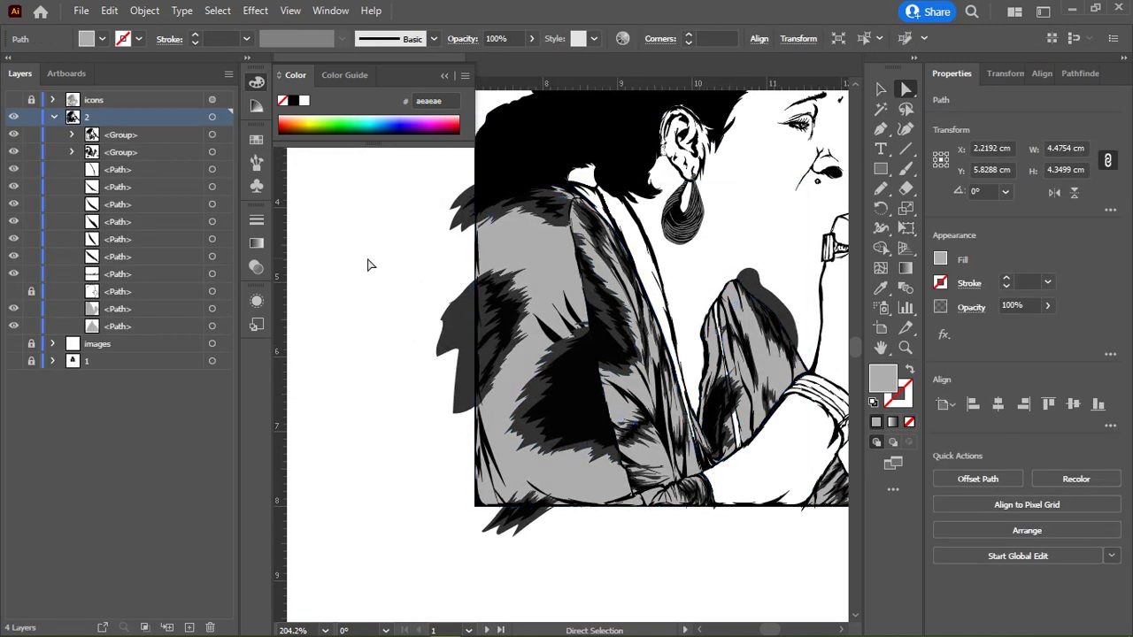
{"action": "key", "text": "v"}
{"action": "double_click", "coordinate": [527, 257]}
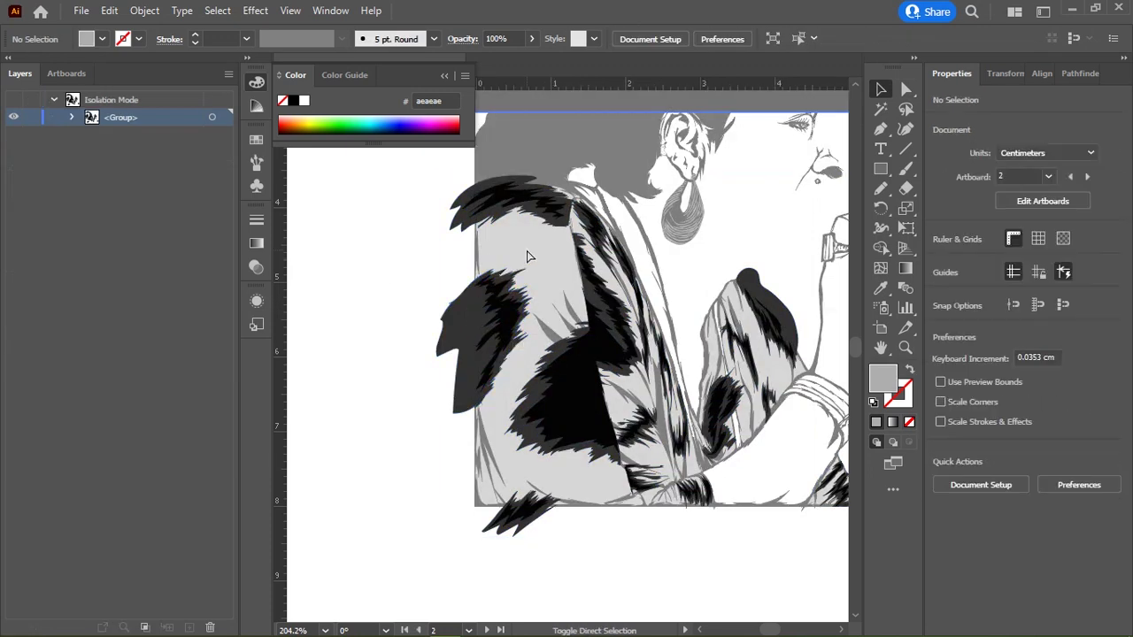
{"action": "left_click", "coordinate": [526, 256]}
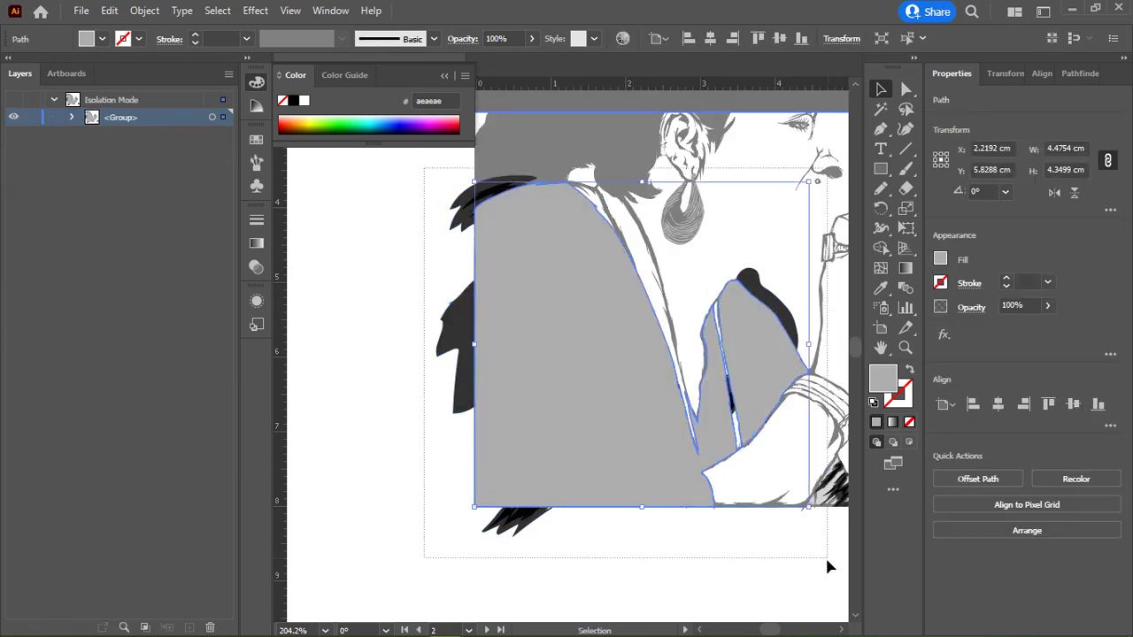
{"action": "key", "text": "ctrl+a"}
{"action": "scroll", "coordinate": [670, 472], "scroll_direction": "right", "scroll_amount": 3}
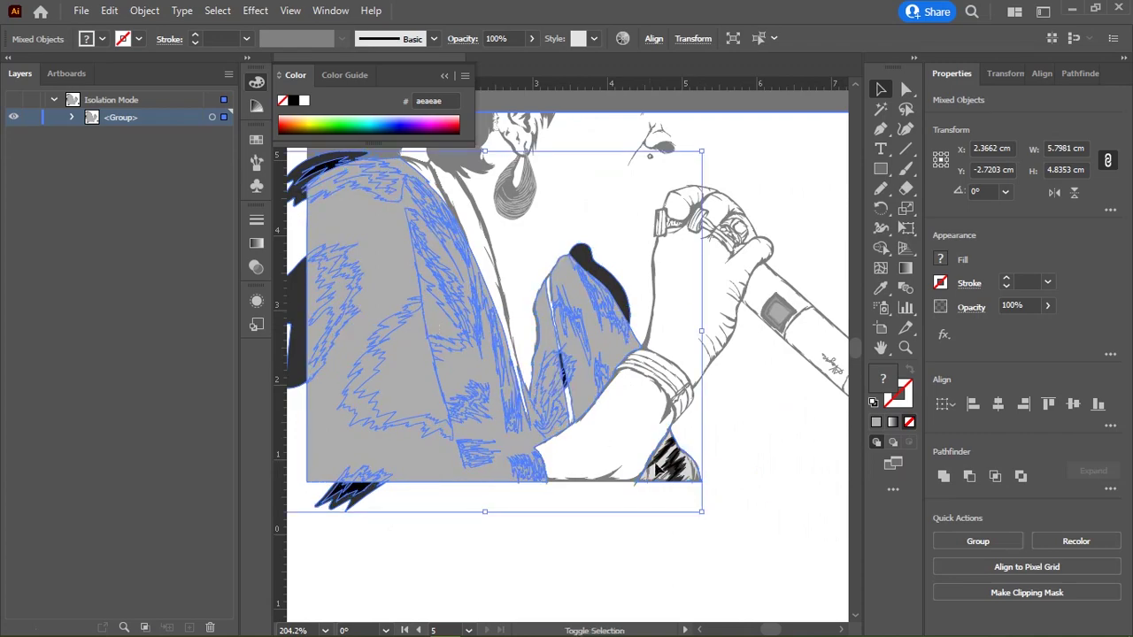
{"action": "key", "text": "ctrl+7"}
Step: Exit isolation mode and zoom out to select the whole blouse shading group
{"action": "double_click", "coordinate": [496, 541]}
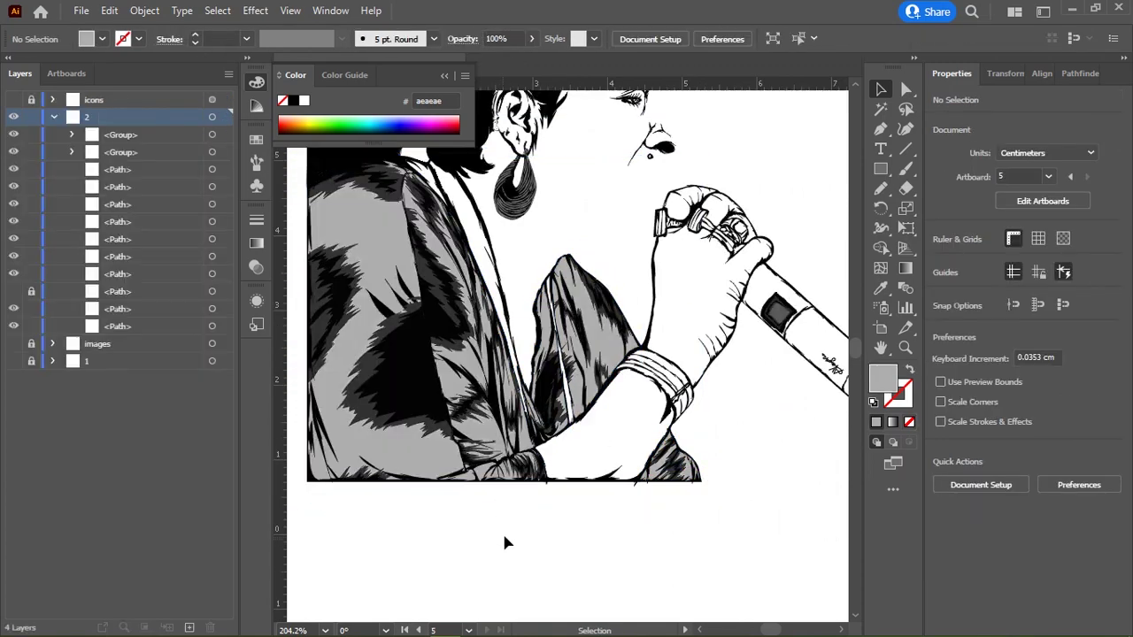
{"action": "mouse_move", "coordinate": [670, 384]}
{"action": "left_mouse_down"}
{"action": "mouse_move", "coordinate": [653, 376]}
{"action": "mouse_move", "coordinate": [692, 395]}
{"action": "mouse_move", "coordinate": [630, 369]}
{"action": "mouse_move", "coordinate": [639, 371]}
{"action": "left_mouse_up"}
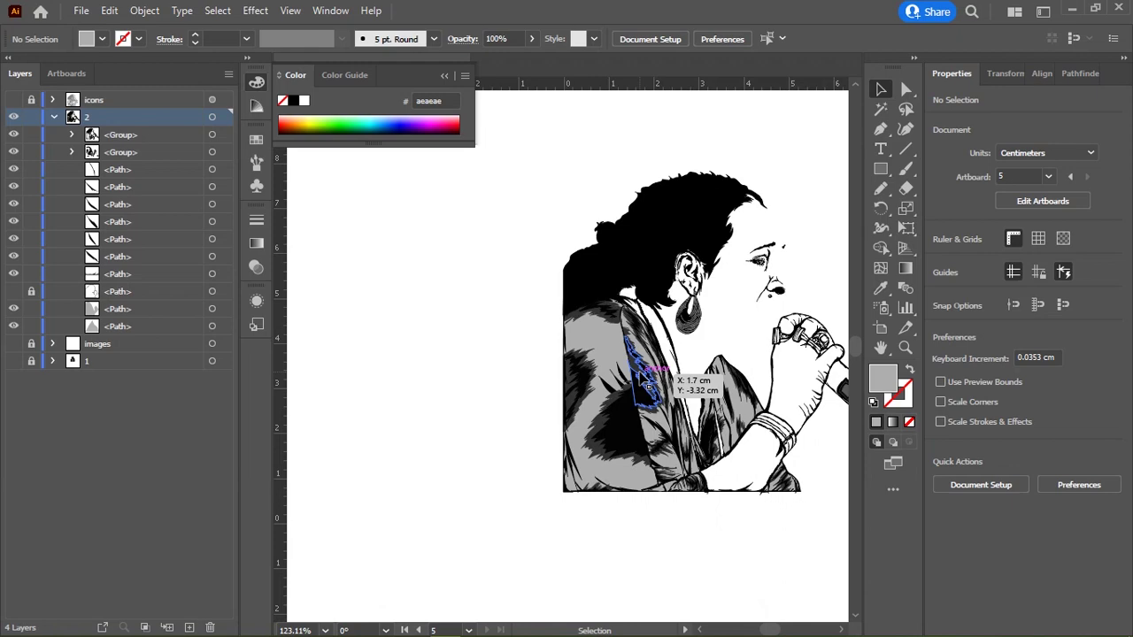
{"action": "left_click", "coordinate": [619, 381]}
{"action": "scroll", "coordinate": [620, 389], "scroll_direction": "up", "scroll_amount": 5}
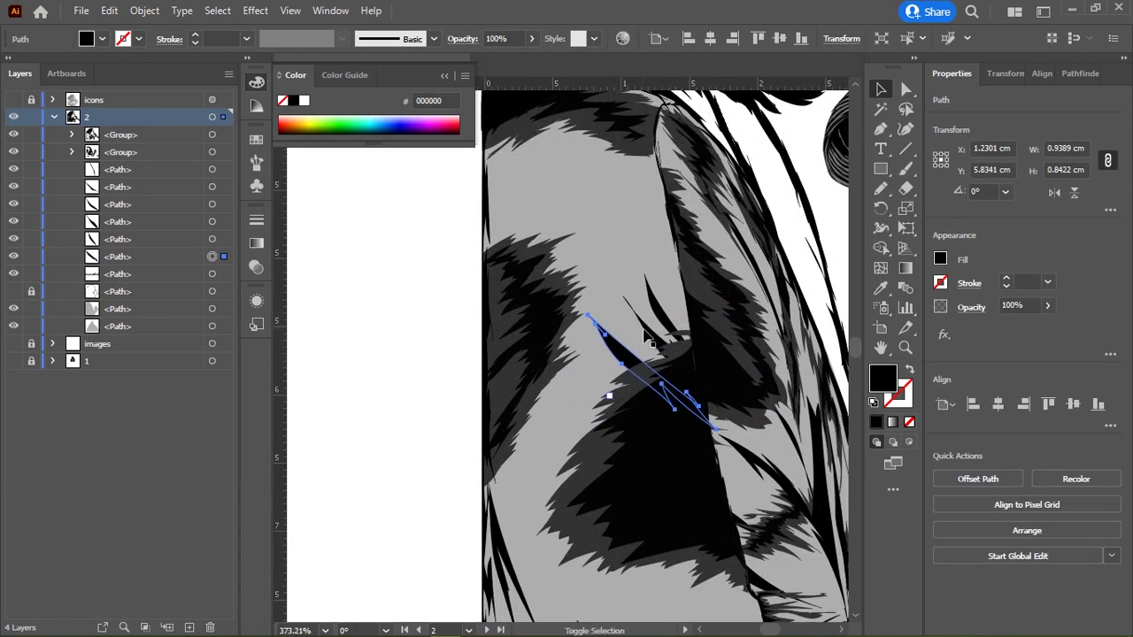
{"action": "scroll", "coordinate": [725, 380], "scroll_direction": "down", "scroll_amount": 3}
{"action": "left_click_drag", "start_coordinate": [726, 381], "coordinate": [602, 253]}
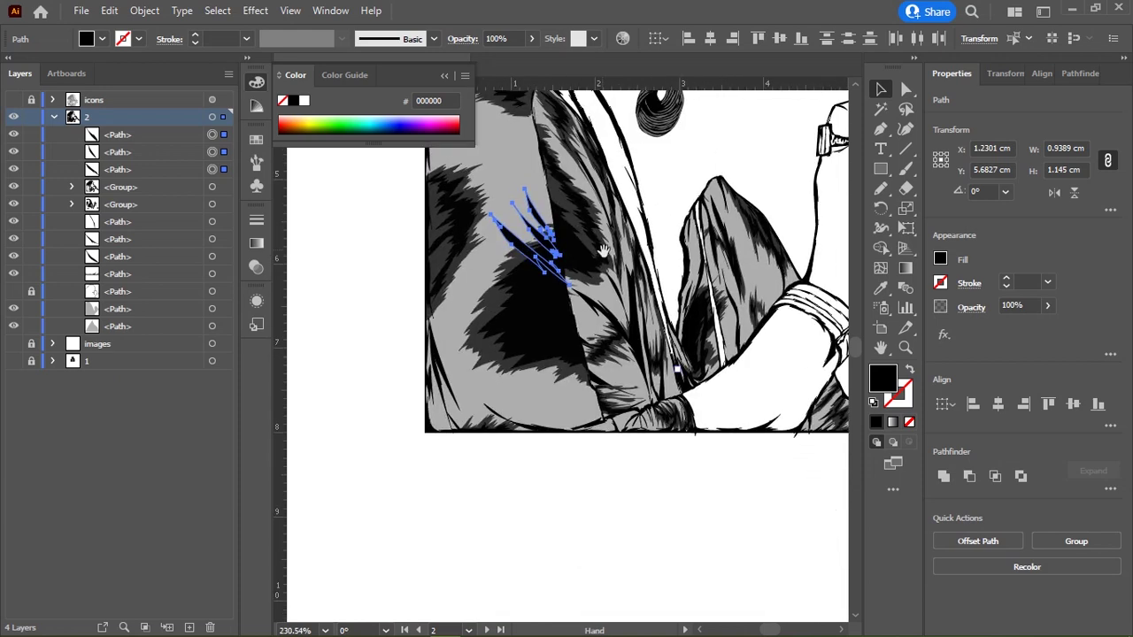
{"action": "left_click", "coordinate": [549, 347]}
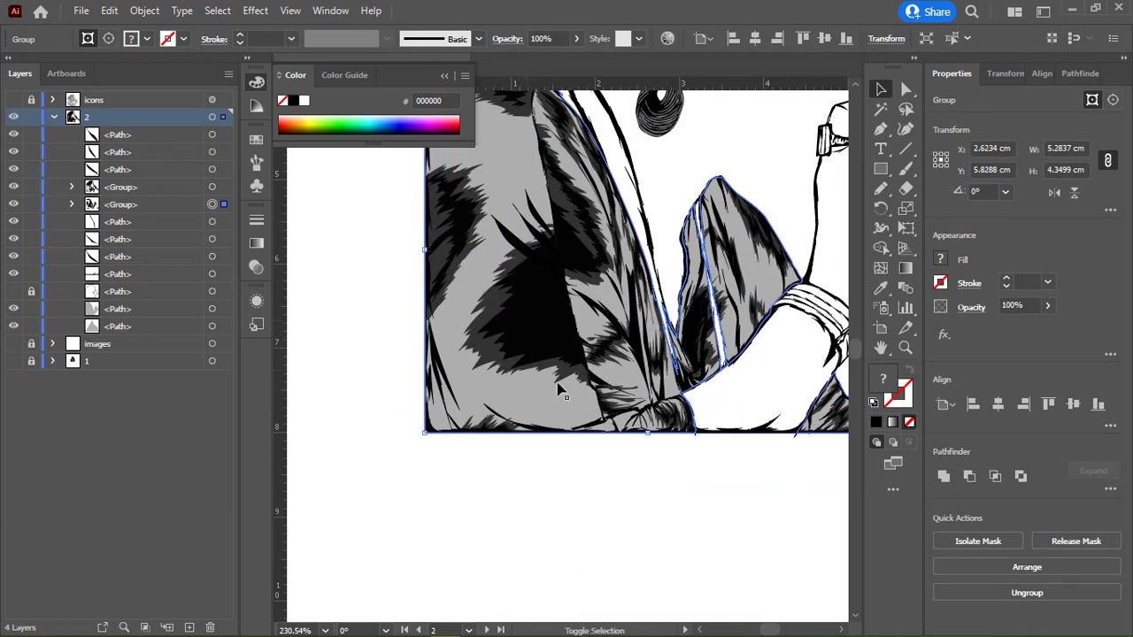
{"action": "left_click_drag", "start_coordinate": [611, 464], "coordinate": [531, 463]}
{"action": "key", "text": "space"}
Step: Select only the shading group in the Layers panel and send it to the layer's bottom
{"action": "left_click", "coordinate": [394, 395], "text": "shift"}
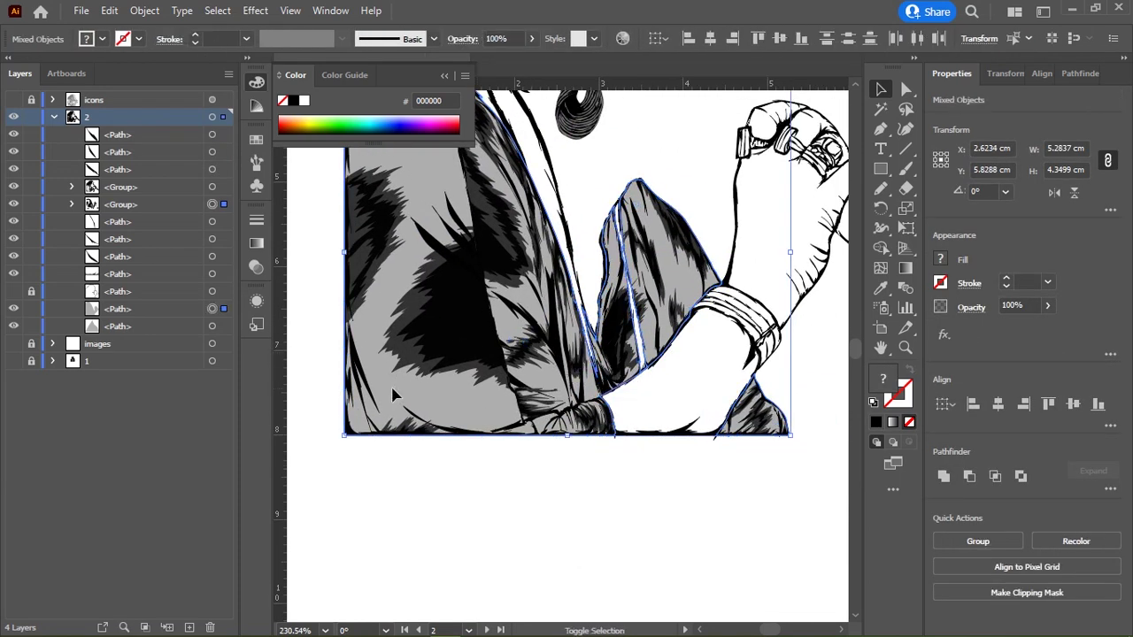
{"action": "left_click", "coordinate": [739, 441]}
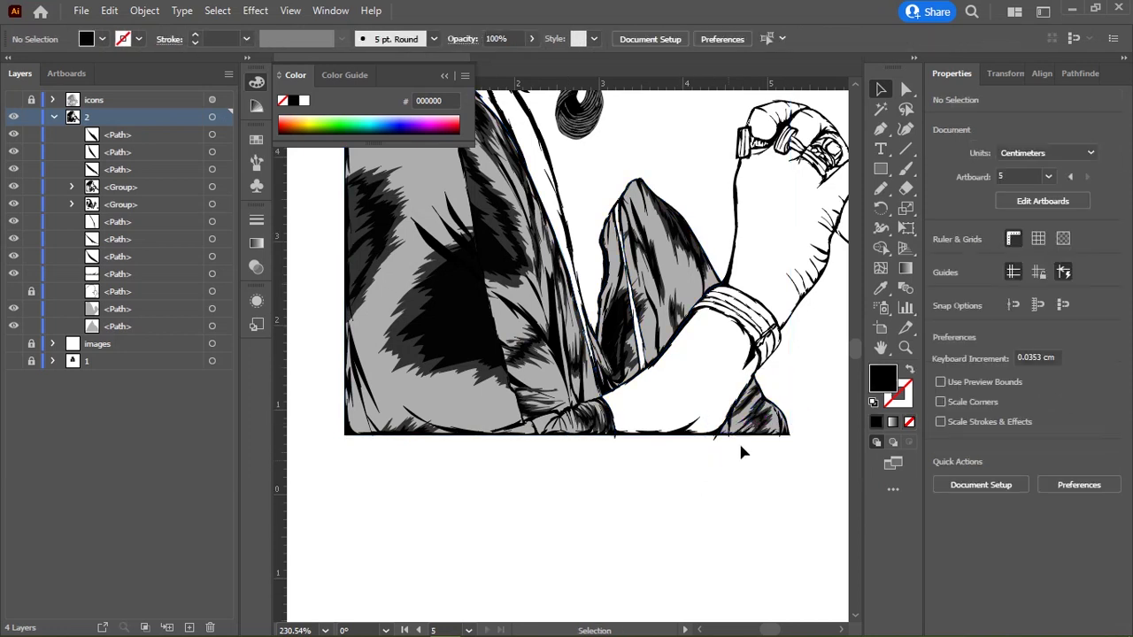
{"action": "left_click", "coordinate": [451, 414]}
{"action": "left_click", "coordinate": [219, 224], "text": "shift"}
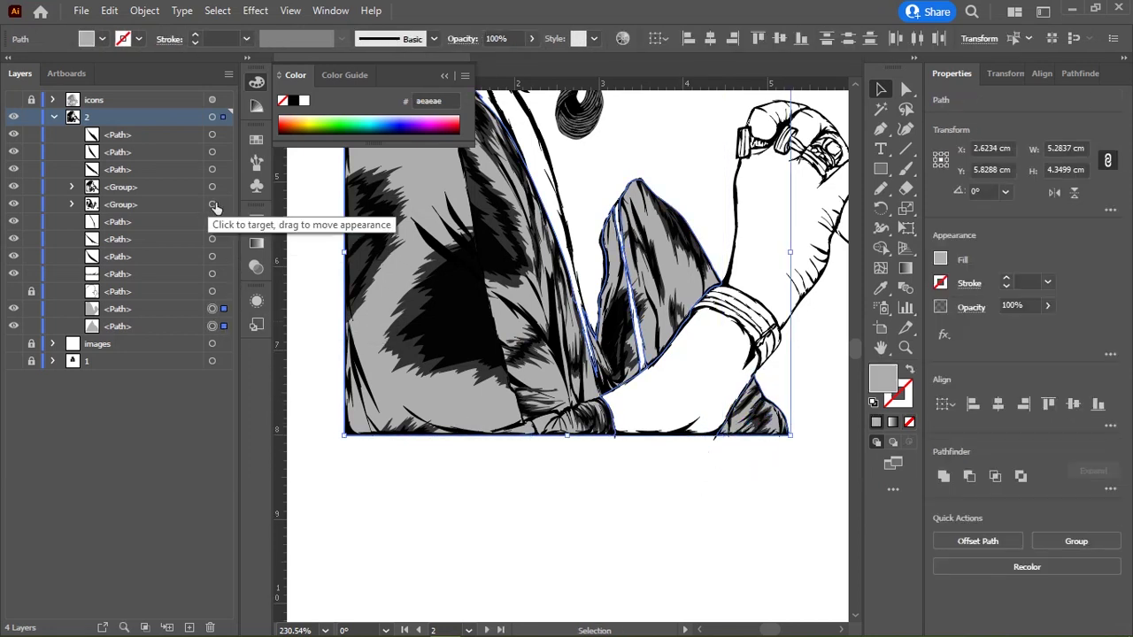
{"action": "left_click", "coordinate": [216, 326]}
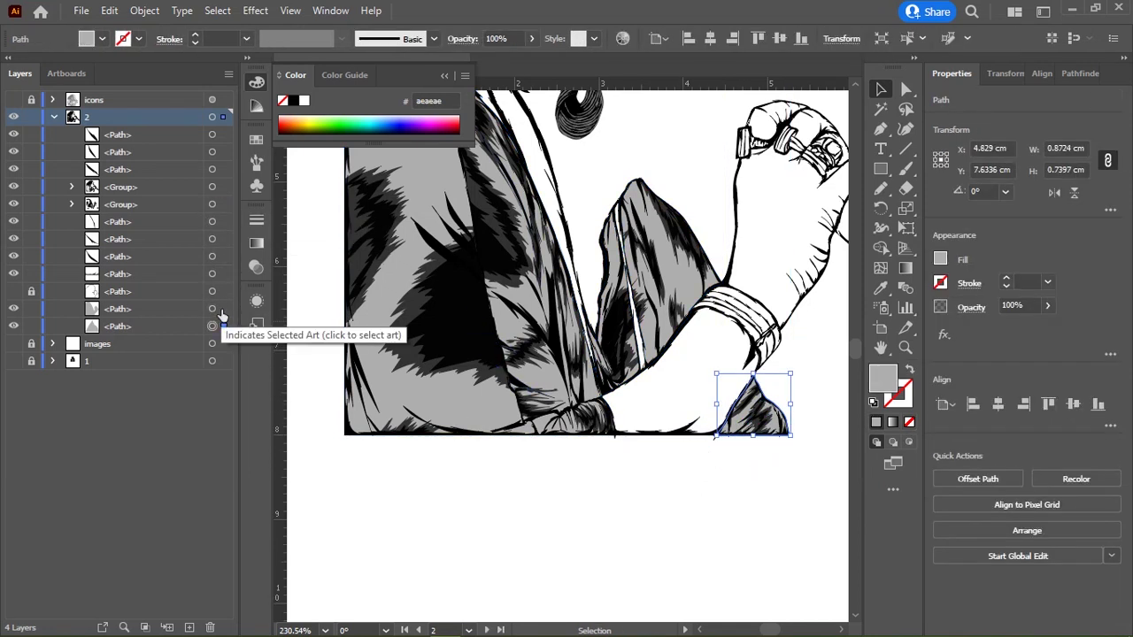
{"action": "left_click", "coordinate": [221, 309]}
{"action": "left_click", "coordinate": [220, 206], "text": "shift"}
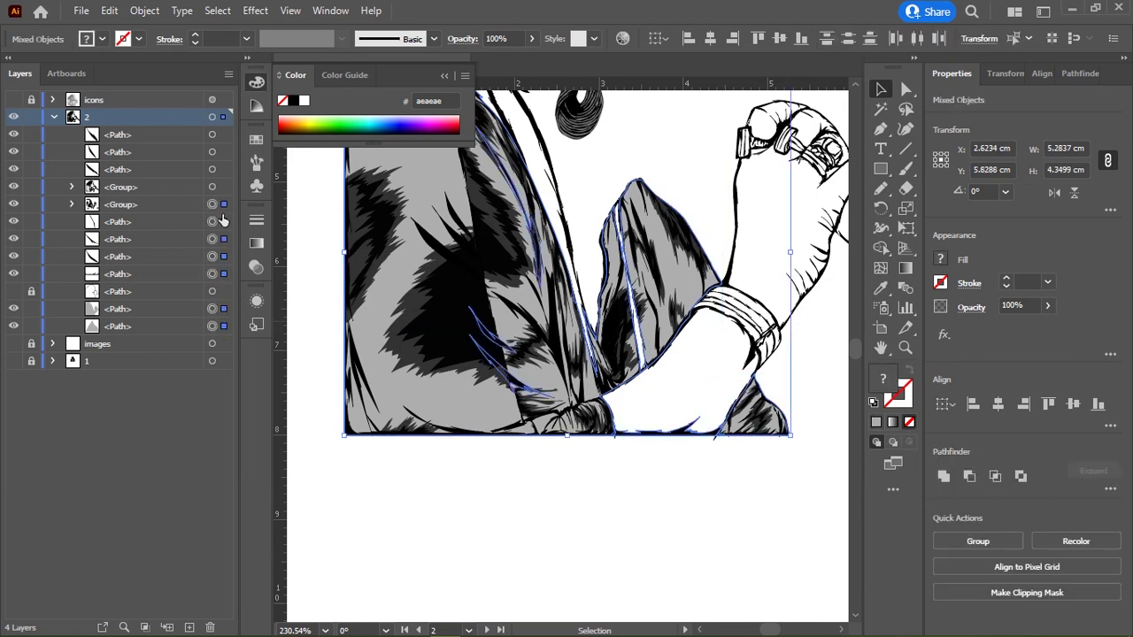
{"action": "left_click", "coordinate": [221, 206]}
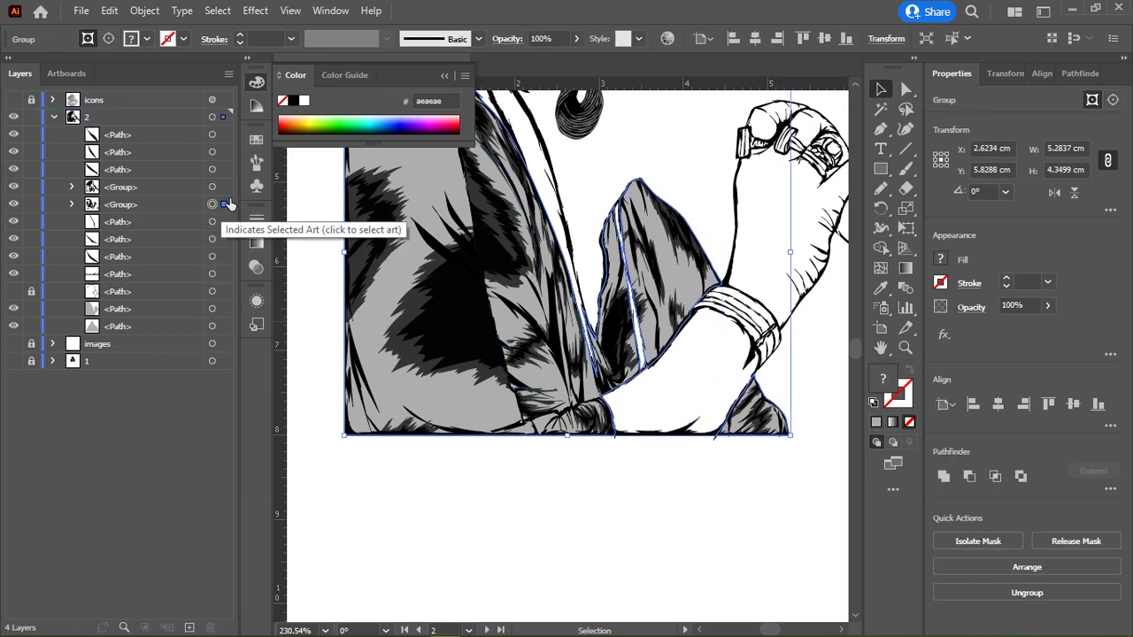
{"action": "key", "text": "ctrl+shift+bracketleft"}
Step: Send the two grey fill paths beneath the shading, then deselect everything
{"action": "left_click", "coordinate": [212, 309]}
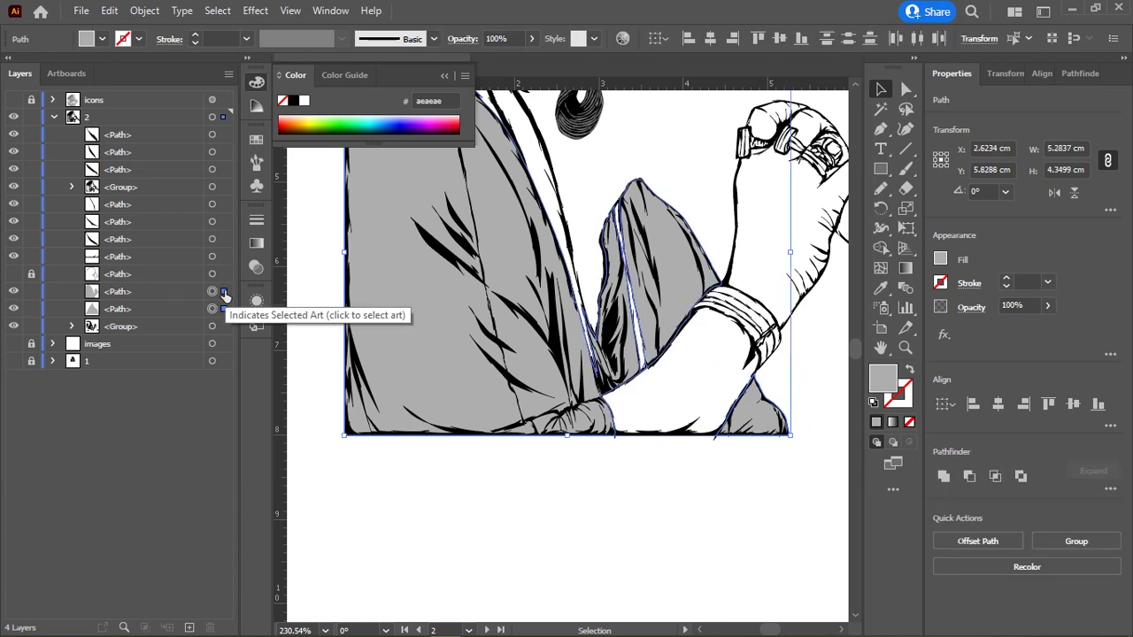
{"action": "key", "text": "ctrl+shift+bracketleft"}
{"action": "left_click", "coordinate": [565, 532]}
{"action": "key", "text": "z"}
{"action": "left_click", "coordinate": [511, 383], "text": "alt"}
{"action": "left_click_drag", "start_coordinate": [511, 382], "coordinate": [503, 446]}
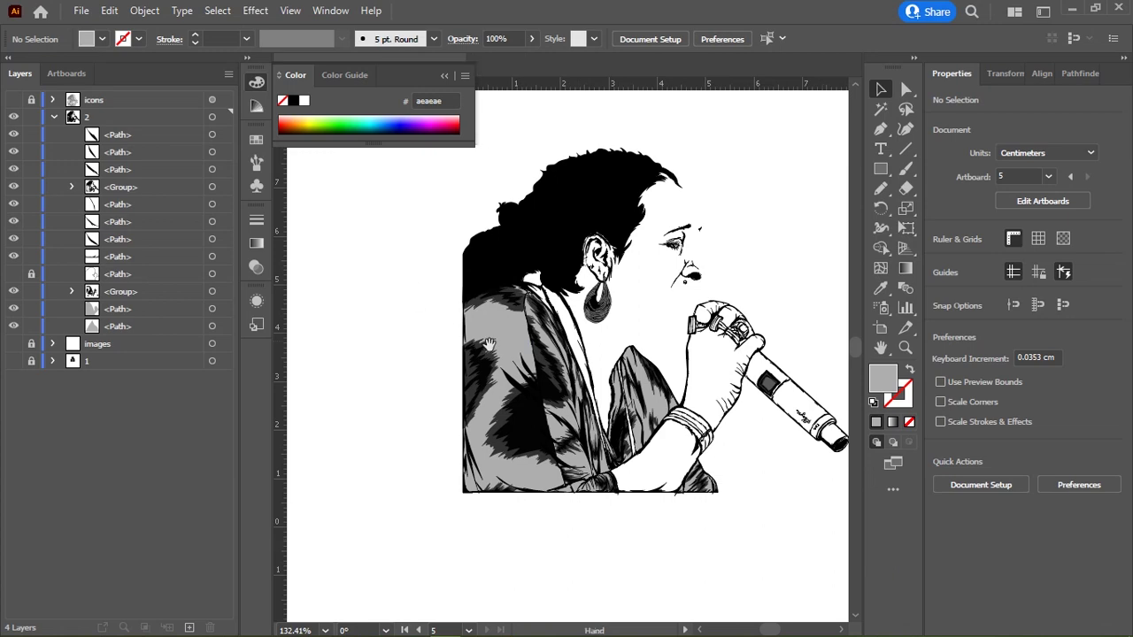
Step: Trace a highlight shape around the microphone tip and fill it dark grey 2d2d2d
{"action": "scroll", "coordinate": [841, 434], "scroll_direction": "up", "scroll_amount": 5}
{"action": "mouse_move", "coordinate": [649, 368]}
{"action": "left_mouse_down"}
{"action": "mouse_move", "coordinate": [620, 379]}
{"action": "mouse_move", "coordinate": [675, 363]}
{"action": "mouse_move", "coordinate": [662, 243]}
{"action": "left_mouse_up"}
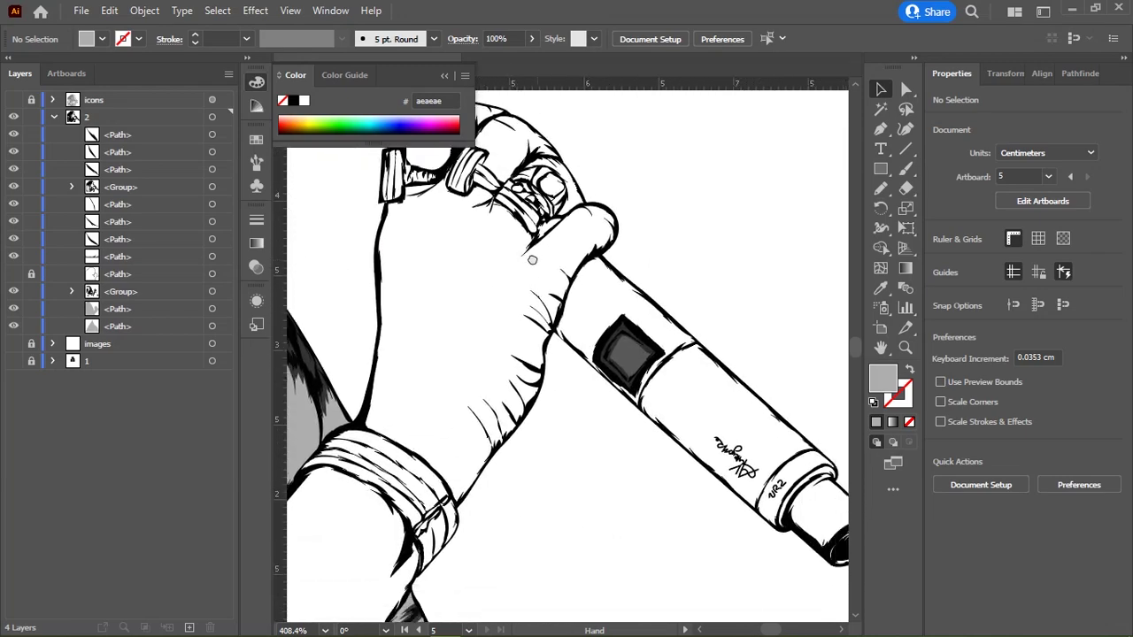
{"action": "scroll", "coordinate": [662, 242], "scroll_direction": "up", "scroll_amount": 2}
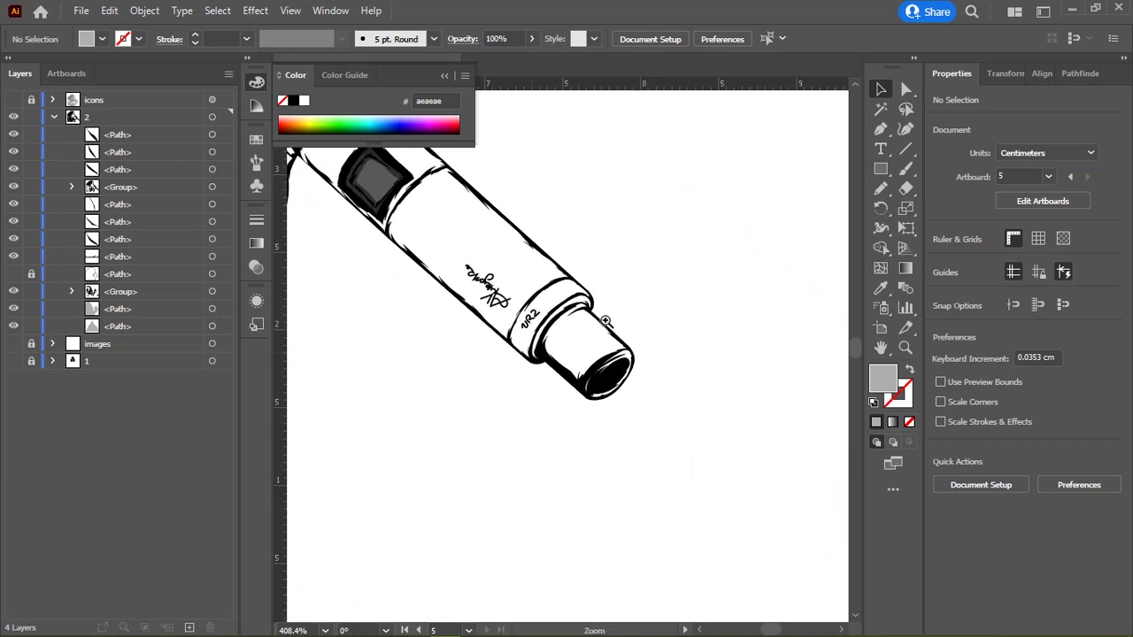
{"action": "scroll", "coordinate": [475, 309], "scroll_direction": "up", "scroll_amount": 2}
{"action": "scroll", "coordinate": [476, 308], "scroll_direction": "up", "scroll_amount": 1}
{"action": "key", "text": "n"}
{"action": "left_click_drag", "start_coordinate": [528, 170], "coordinate": [481, 396]}
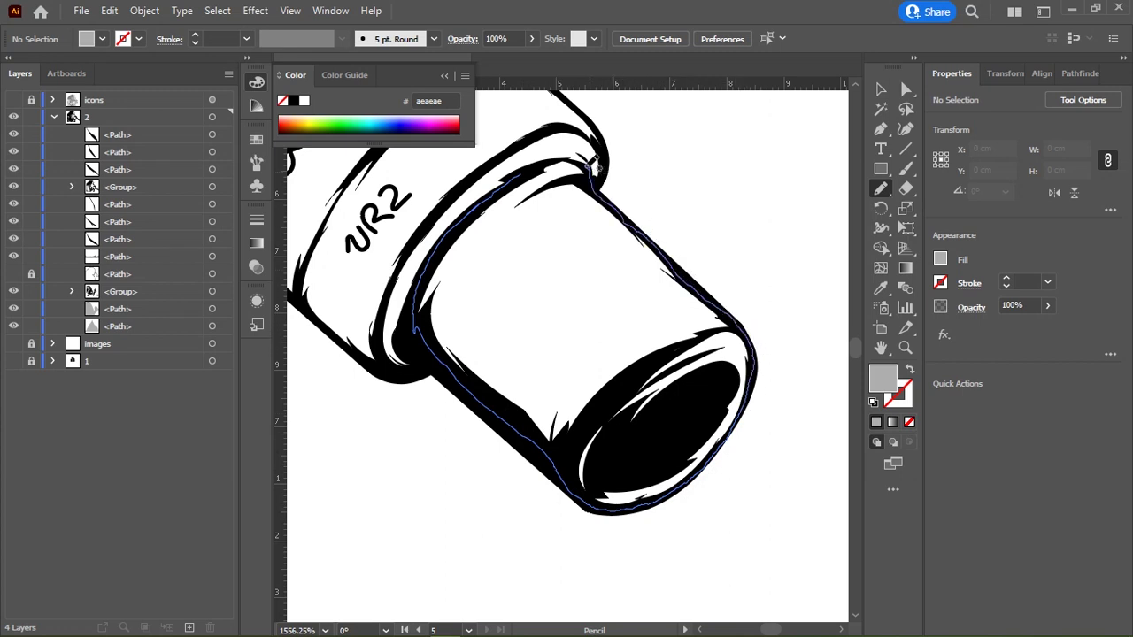
{"action": "left_click_drag", "start_coordinate": [527, 173], "coordinate": [529, 170]}
{"action": "key", "text": "i"}
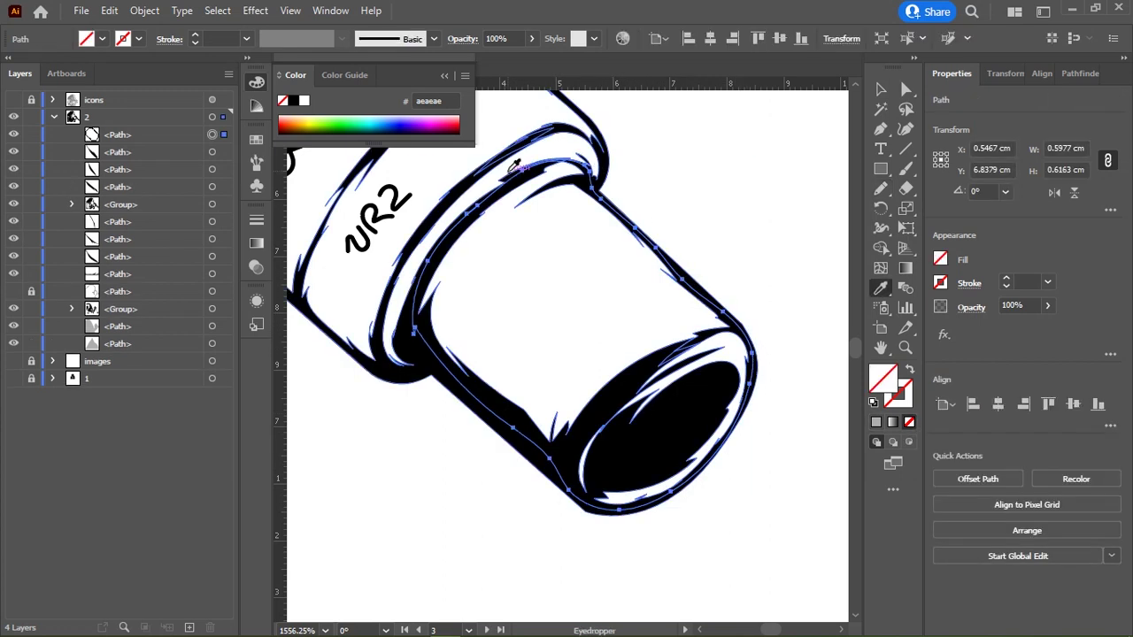
{"action": "scroll", "coordinate": [544, 279], "scroll_direction": "down", "scroll_amount": 3}
{"action": "scroll", "coordinate": [544, 279], "scroll_direction": "up", "scroll_amount": 3}
{"action": "scroll", "coordinate": [544, 279], "scroll_direction": "up", "scroll_amount": 2}
{"action": "left_click", "coordinate": [650, 247]}
{"action": "scroll", "coordinate": [650, 247], "scroll_direction": "down", "scroll_amount": 3}
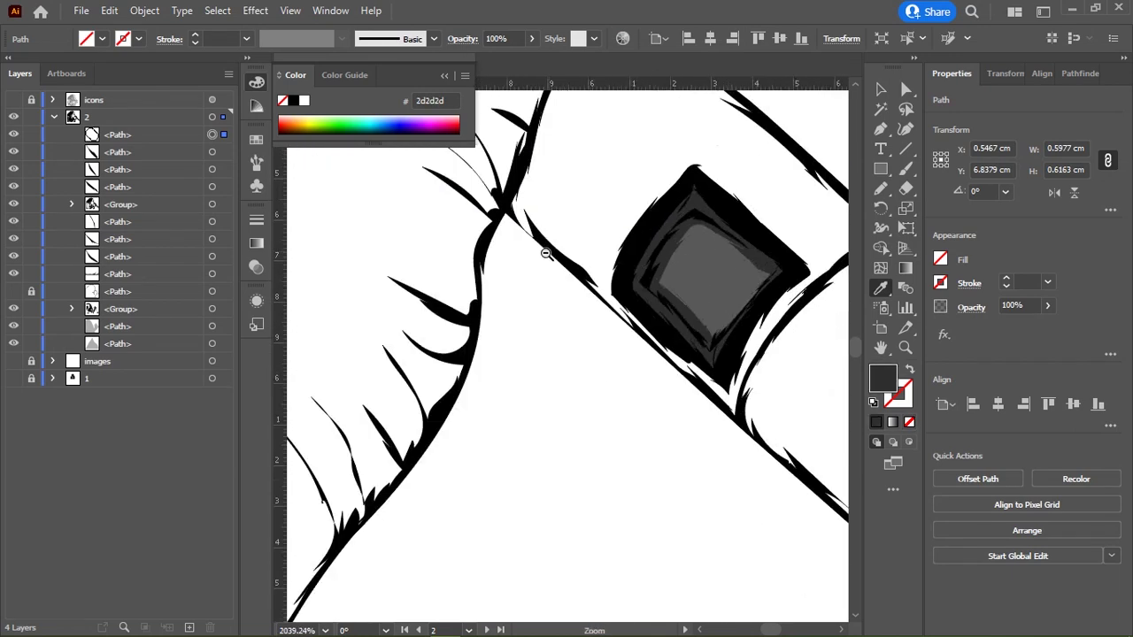
{"action": "scroll", "coordinate": [546, 248], "scroll_direction": "down", "scroll_amount": 2}
{"action": "scroll", "coordinate": [705, 273], "scroll_direction": "down", "scroll_amount": 1}
{"action": "key", "text": "ctrl+shift+a"}
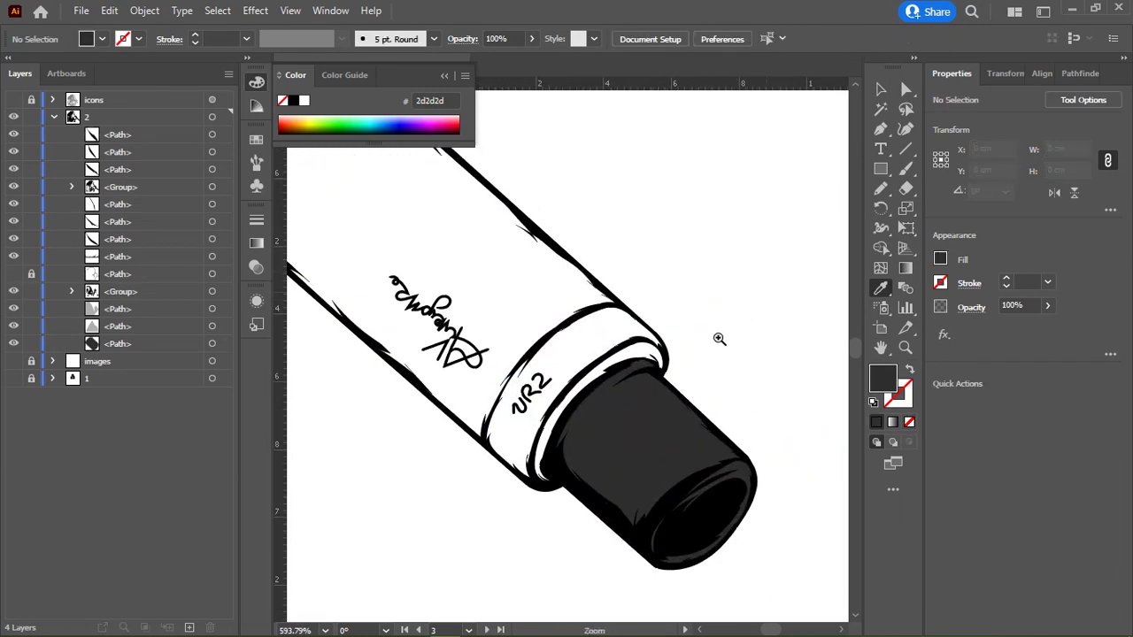
Step: Draw a highlight shape along the microphone cap's edge
{"action": "scroll", "coordinate": [720, 337], "scroll_direction": "up", "scroll_amount": 3}
{"action": "scroll", "coordinate": [660, 328], "scroll_direction": "up", "scroll_amount": 2}
{"action": "key", "text": "n"}
{"action": "scroll", "coordinate": [618, 302], "scroll_direction": "down", "scroll_amount": 1}
{"action": "scroll", "coordinate": [576, 260], "scroll_direction": "up", "scroll_amount": 3}
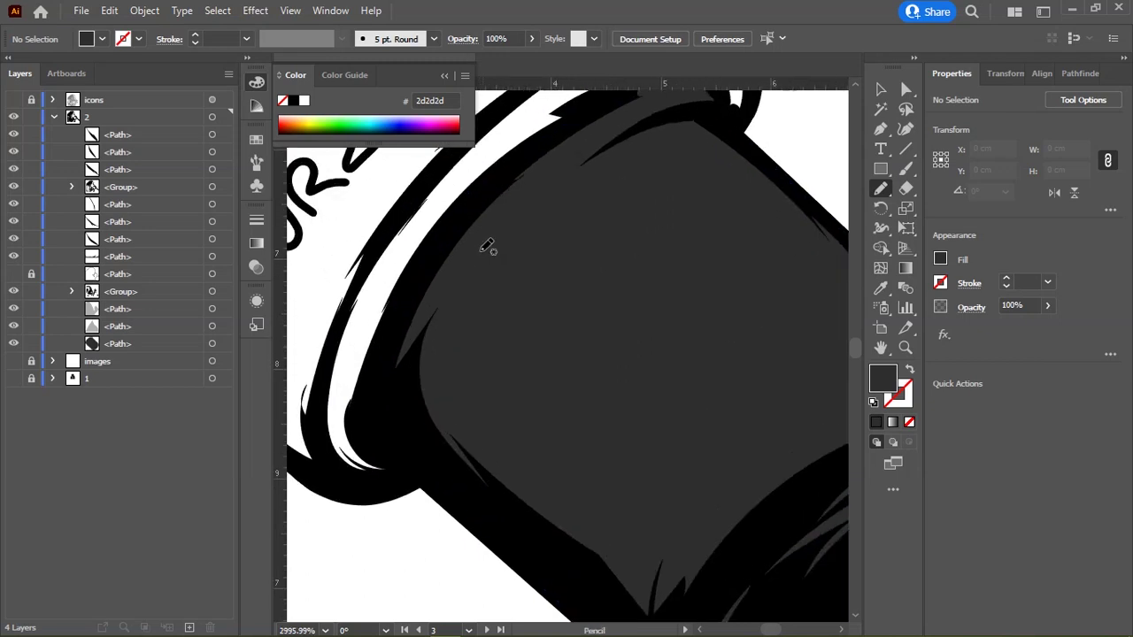
{"action": "mouse_move", "coordinate": [487, 245]}
{"action": "left_mouse_down"}
{"action": "mouse_move", "coordinate": [585, 147]}
{"action": "mouse_move", "coordinate": [548, 200]}
{"action": "left_mouse_up"}
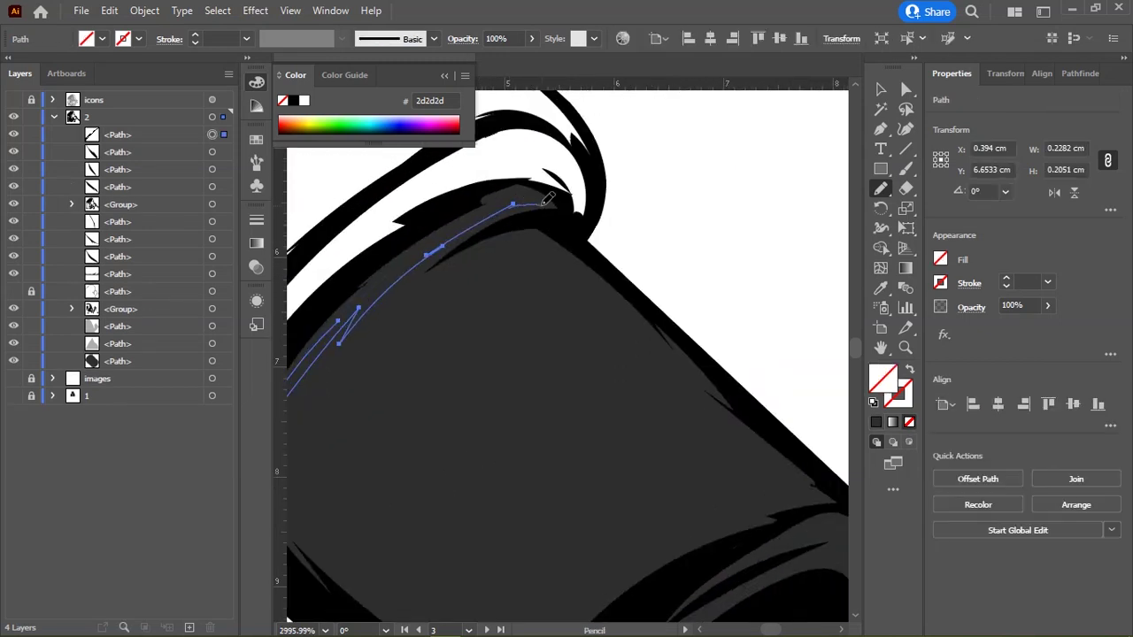
{"action": "scroll", "coordinate": [345, 310], "scroll_direction": "down", "scroll_amount": 5}
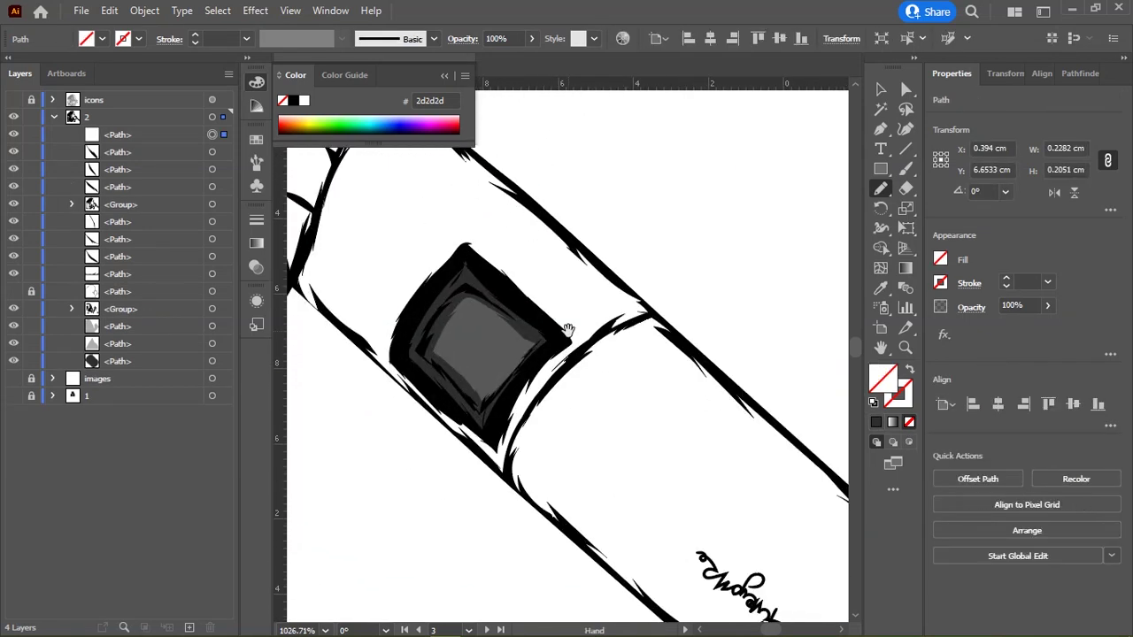
{"action": "scroll", "coordinate": [593, 339], "scroll_direction": "down", "scroll_amount": 3}
{"action": "scroll", "coordinate": [531, 301], "scroll_direction": "up", "scroll_amount": 3}
{"action": "scroll", "coordinate": [549, 283], "scroll_direction": "up", "scroll_amount": 2}
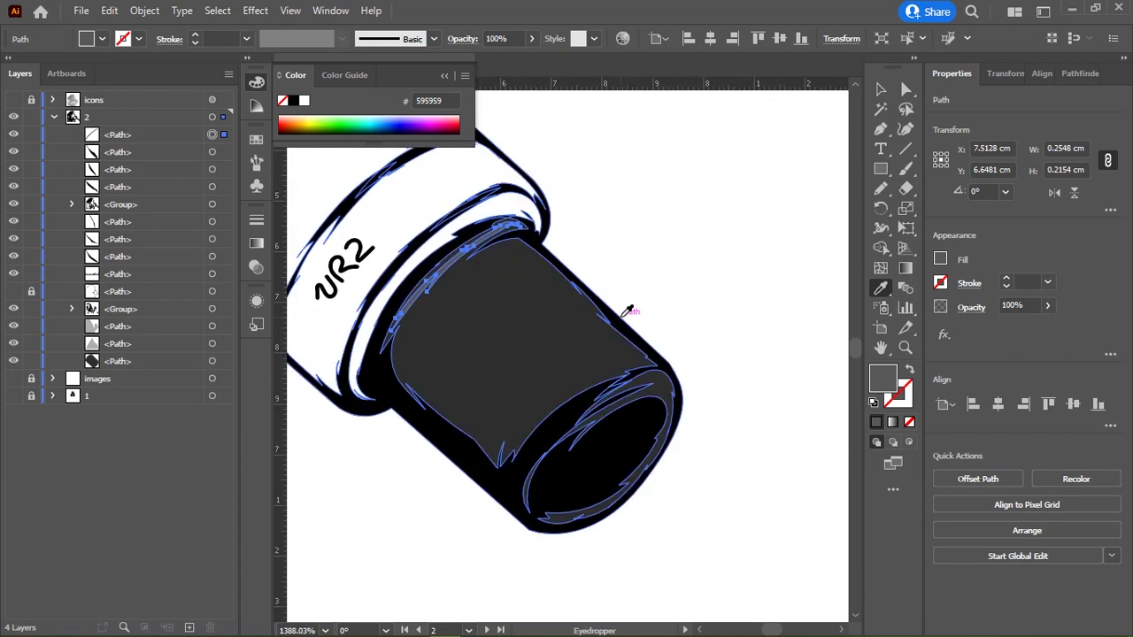
Step: Draw a jagged highlight across the microphone head and give it an existing grey fill
{"action": "key", "text": "n"}
{"action": "mouse_move", "coordinate": [445, 289]}
{"action": "left_mouse_down"}
{"action": "mouse_move", "coordinate": [454, 390]}
{"action": "mouse_move", "coordinate": [550, 358]}
{"action": "left_mouse_up"}
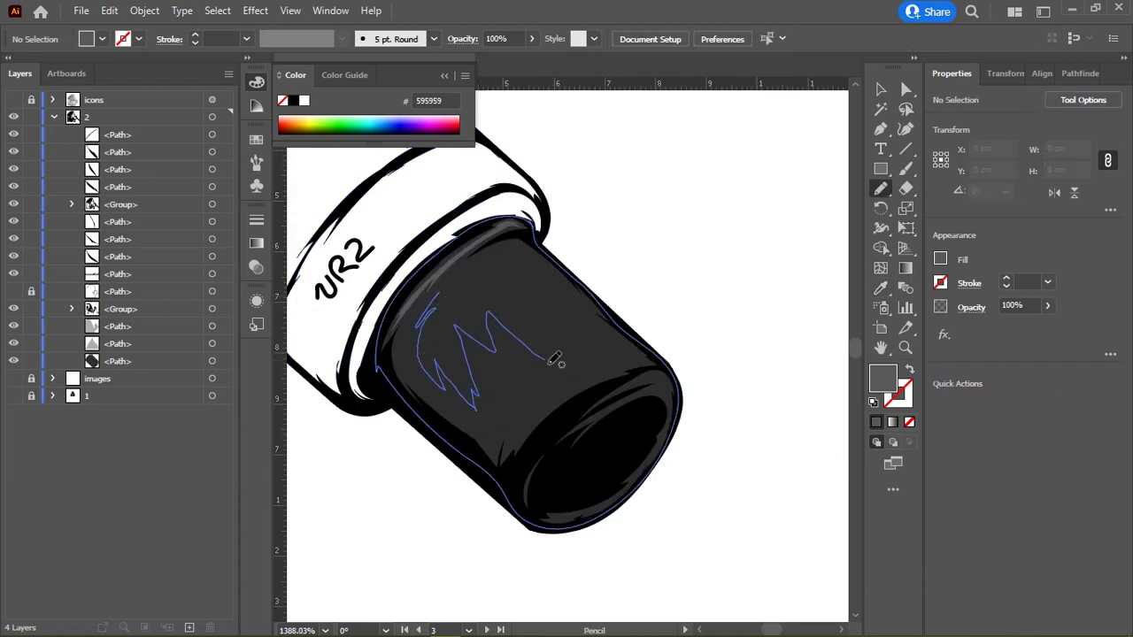
{"action": "left_click_drag", "start_coordinate": [627, 357], "coordinate": [530, 262]}
{"action": "left_click_drag", "start_coordinate": [438, 287], "coordinate": [442, 292]}
{"action": "key", "text": "i"}
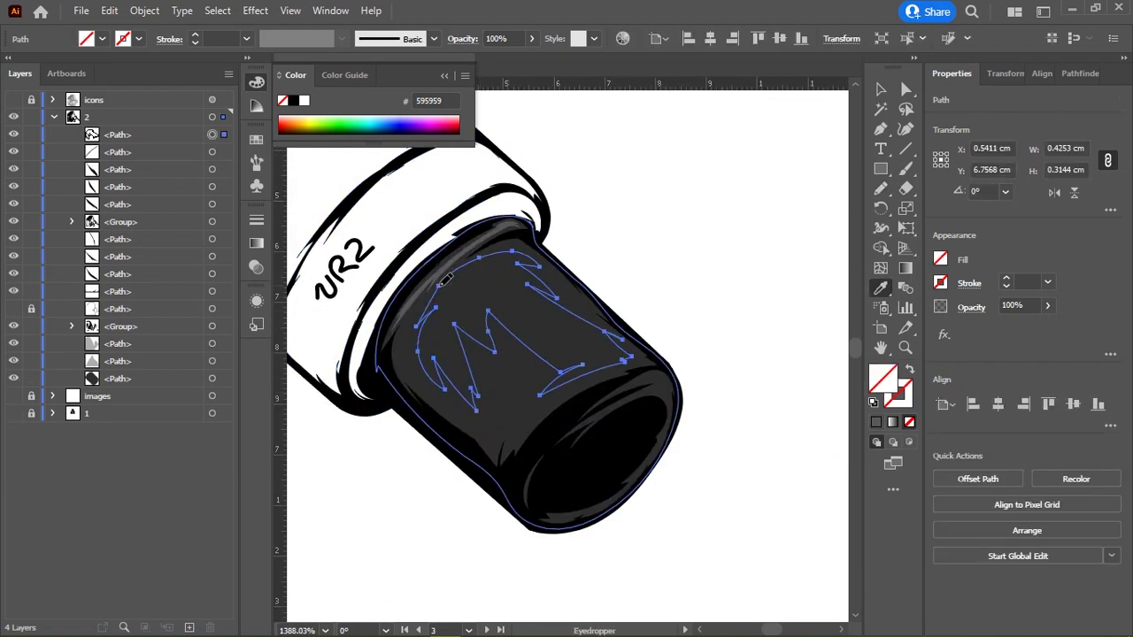
{"action": "left_click", "coordinate": [577, 243]}
{"action": "scroll", "coordinate": [668, 255], "scroll_direction": "down", "scroll_amount": 2}
{"action": "scroll", "coordinate": [580, 280], "scroll_direction": "up", "scroll_amount": 4}
Step: Trace a highlight along the microphone head's rim and fill it grey 595959
{"action": "key", "text": "n"}
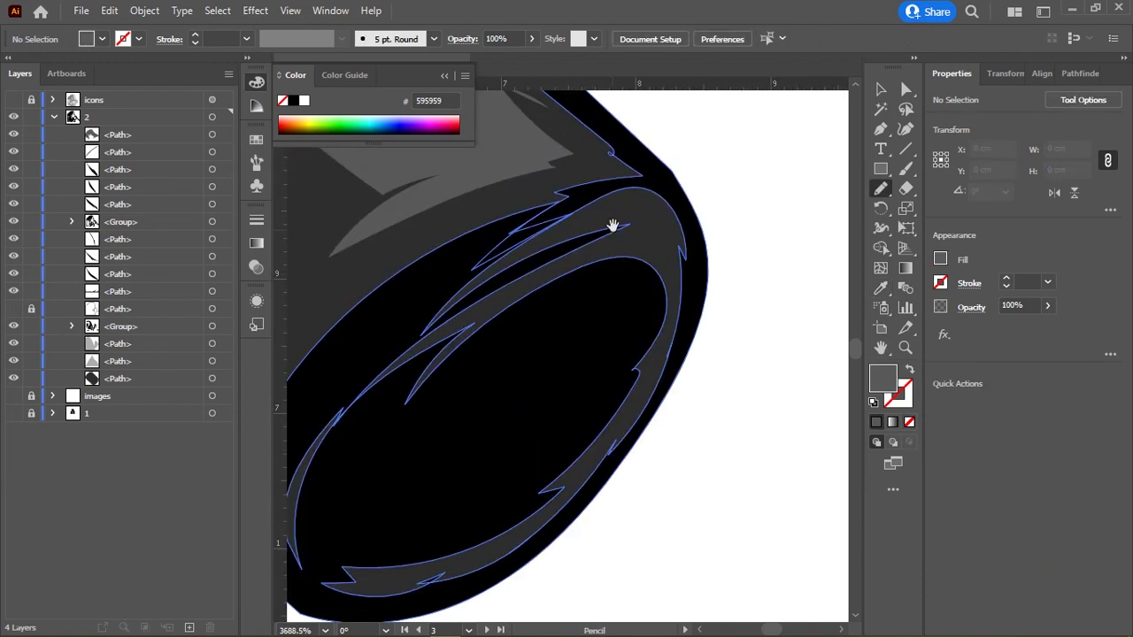
{"action": "scroll", "coordinate": [580, 280], "scroll_direction": "up", "scroll_amount": 3}
{"action": "mouse_move", "coordinate": [584, 226]}
{"action": "left_mouse_down"}
{"action": "mouse_move", "coordinate": [670, 227]}
{"action": "mouse_move", "coordinate": [463, 336]}
{"action": "mouse_move", "coordinate": [563, 288]}
{"action": "mouse_move", "coordinate": [682, 189]}
{"action": "mouse_move", "coordinate": [633, 334]}
{"action": "mouse_move", "coordinate": [670, 260]}
{"action": "mouse_move", "coordinate": [632, 260]}
{"action": "mouse_move", "coordinate": [710, 171]}
{"action": "left_mouse_up"}
{"action": "left_click_drag", "start_coordinate": [551, 365], "coordinate": [746, 252]}
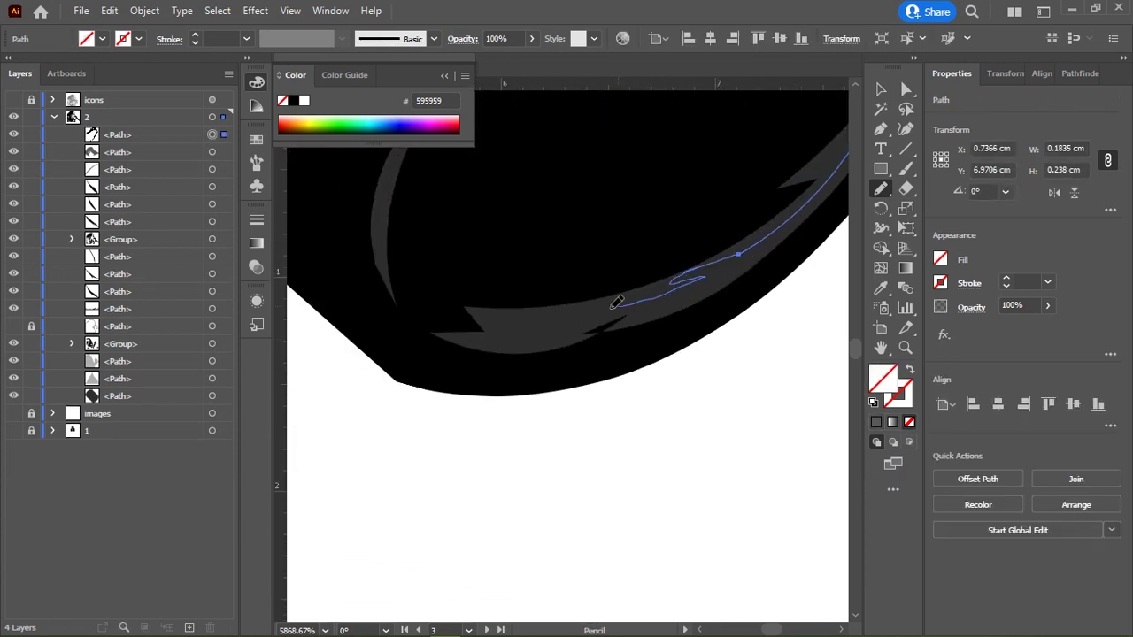
{"action": "mouse_move", "coordinate": [549, 334]}
{"action": "left_mouse_down"}
{"action": "mouse_move", "coordinate": [505, 369]}
{"action": "mouse_move", "coordinate": [549, 294]}
{"action": "mouse_move", "coordinate": [476, 407]}
{"action": "left_mouse_up"}
{"action": "mouse_move", "coordinate": [542, 265]}
{"action": "left_mouse_down"}
{"action": "mouse_move", "coordinate": [538, 156]}
{"action": "mouse_move", "coordinate": [566, 405]}
{"action": "left_mouse_up"}
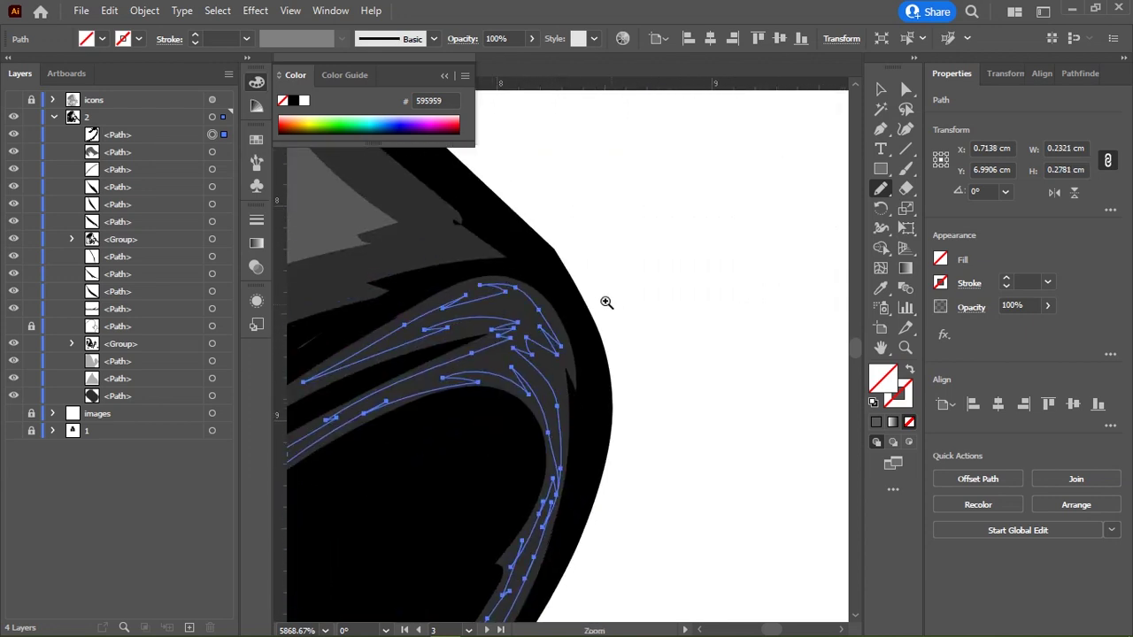
{"action": "scroll", "coordinate": [608, 301], "scroll_direction": "down", "scroll_amount": 5}
{"action": "left_click", "coordinate": [876, 423]}
{"action": "left_click", "coordinate": [728, 284], "text": "ctrl"}
Step: Zoom out to the whole figure and show the reference photo layer
{"action": "scroll", "coordinate": [728, 285], "scroll_direction": "down", "scroll_amount": 5}
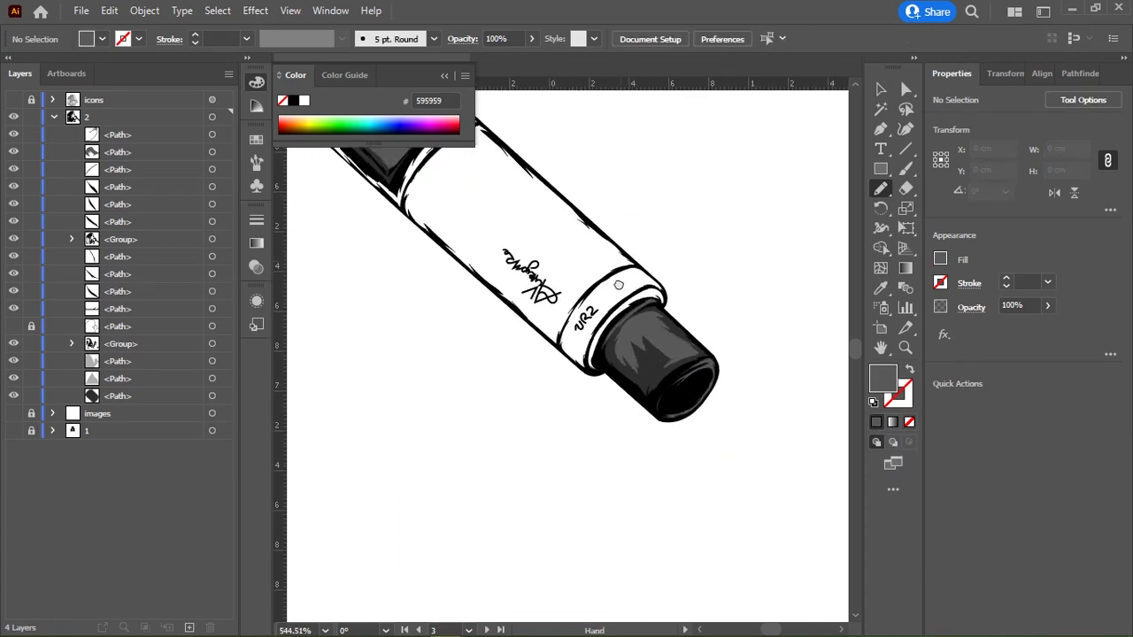
{"action": "left_click_drag", "start_coordinate": [729, 284], "coordinate": [630, 267]}
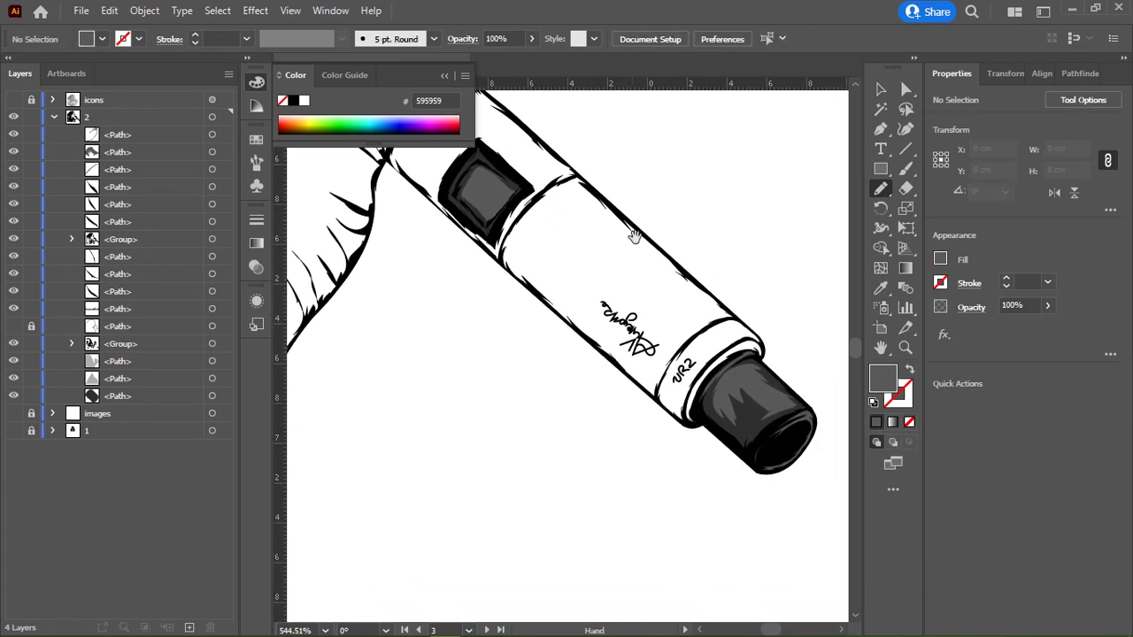
{"action": "scroll", "coordinate": [630, 268], "scroll_direction": "down", "scroll_amount": 3}
{"action": "left_click_drag", "start_coordinate": [624, 292], "coordinate": [722, 212]}
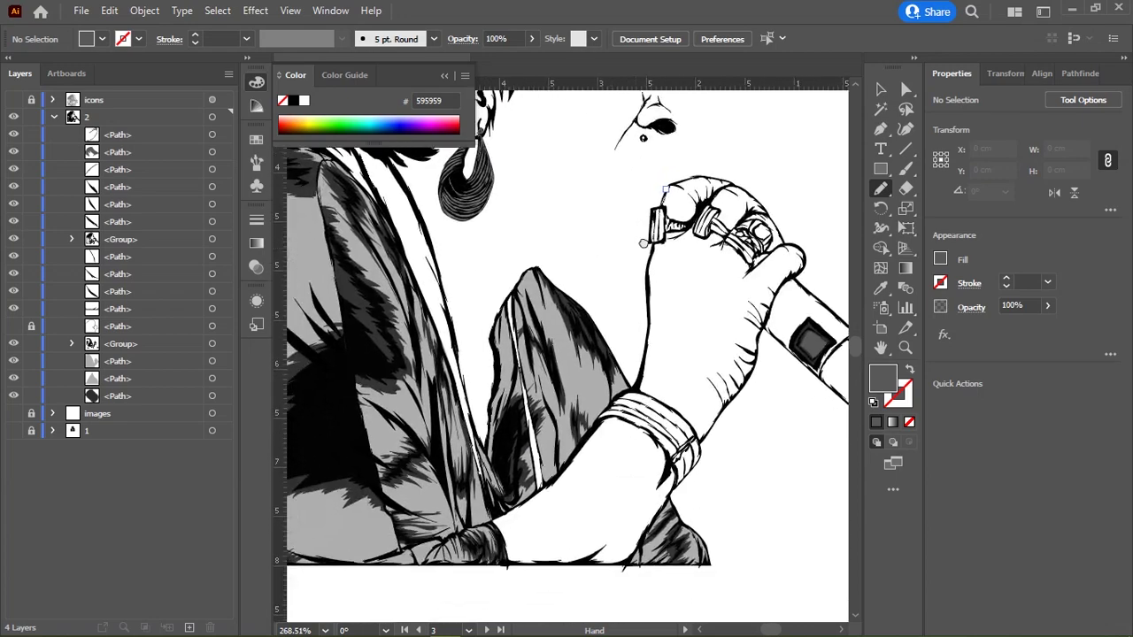
{"action": "scroll", "coordinate": [650, 313], "scroll_direction": "down", "scroll_amount": 2}
{"action": "scroll", "coordinate": [671, 345], "scroll_direction": "down", "scroll_amount": 1}
{"action": "left_click_drag", "start_coordinate": [672, 345], "coordinate": [538, 285]}
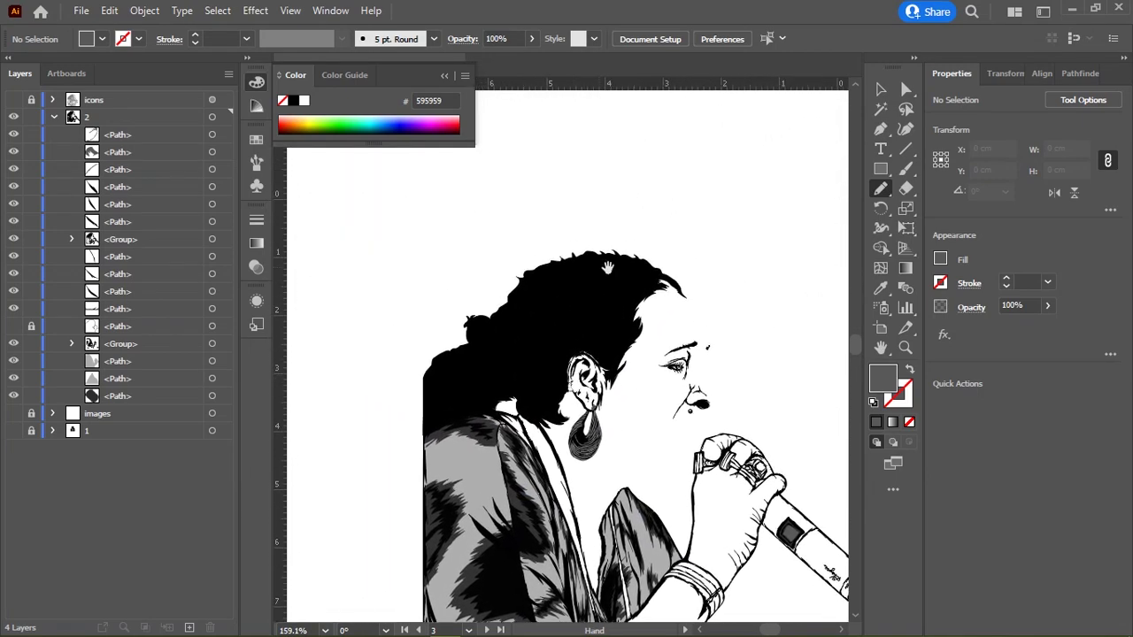
{"action": "key", "text": "v"}
{"action": "mouse_move", "coordinate": [618, 418]}
{"action": "left_mouse_down"}
{"action": "mouse_move", "coordinate": [671, 365]}
{"action": "mouse_move", "coordinate": [640, 453]}
{"action": "left_mouse_up"}
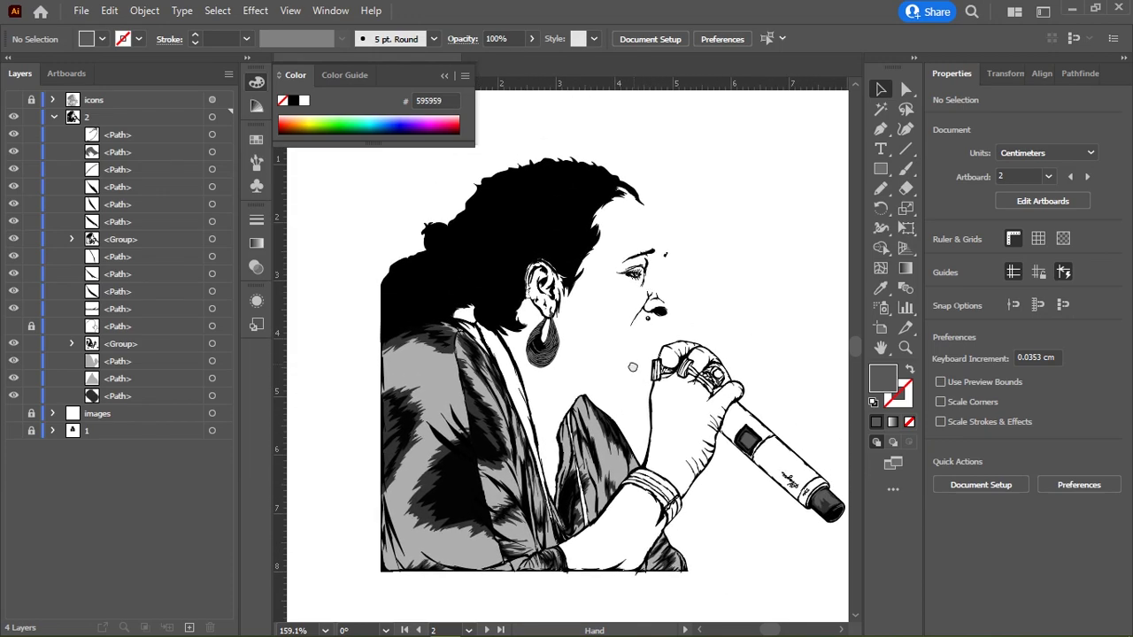
{"action": "left_click", "coordinate": [13, 413]}
Step: Draw a shadow shape along the neck and fill it black
{"action": "scroll", "coordinate": [680, 381], "scroll_direction": "up", "scroll_amount": 2}
{"action": "scroll", "coordinate": [680, 380], "scroll_direction": "up", "scroll_amount": 3}
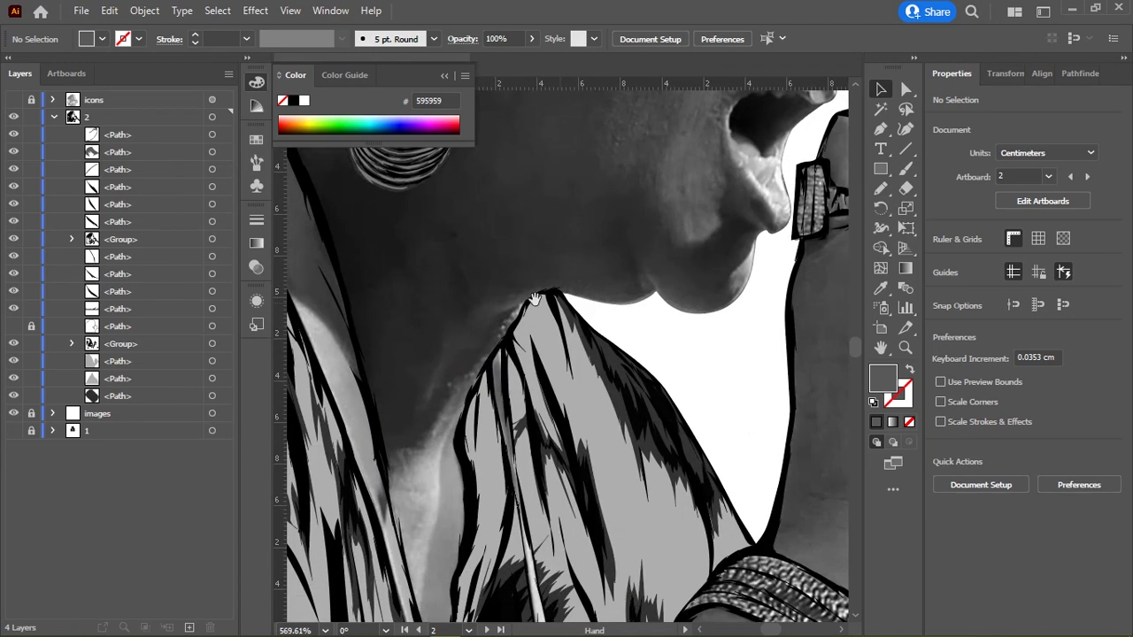
{"action": "scroll", "coordinate": [680, 381], "scroll_direction": "up", "scroll_amount": 2}
{"action": "key", "text": "n"}
{"action": "left_click_drag", "start_coordinate": [433, 398], "coordinate": [622, 370]}
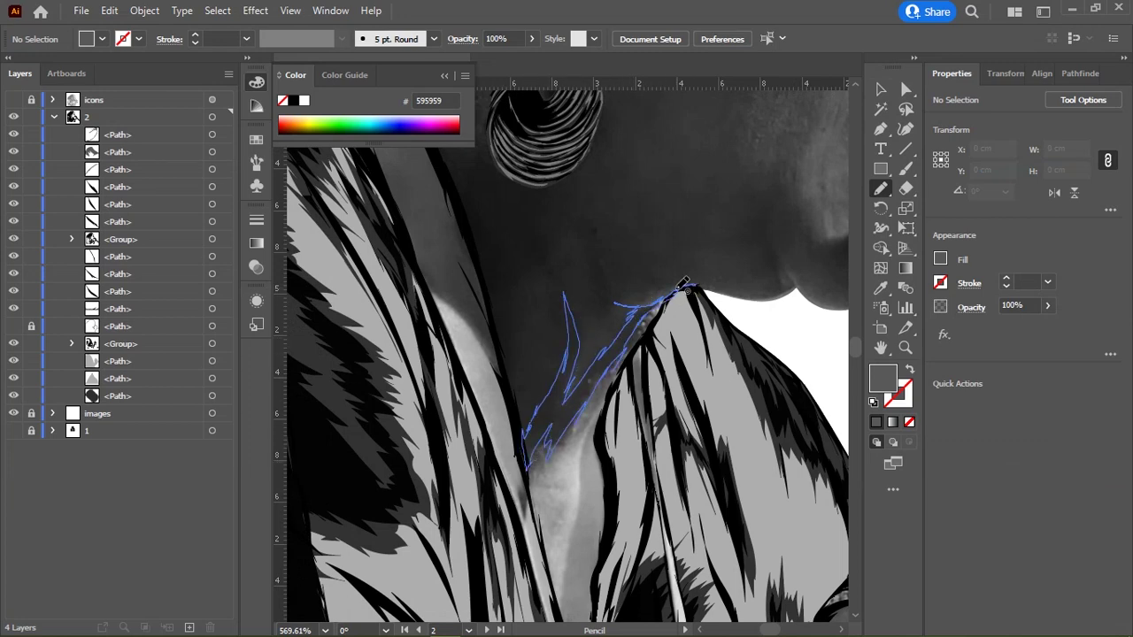
{"action": "left_click_drag", "start_coordinate": [685, 283], "coordinate": [686, 285]}
{"action": "key", "text": "i"}
{"action": "left_click", "coordinate": [536, 184]}
Step: Add short crease lines on the neck and under the jaw, checking them in Outline view
{"action": "mouse_move", "coordinate": [593, 378]}
{"action": "left_mouse_down"}
{"action": "mouse_move", "coordinate": [631, 284]}
{"action": "mouse_move", "coordinate": [619, 200]}
{"action": "mouse_move", "coordinate": [639, 214]}
{"action": "left_mouse_up"}
{"action": "mouse_move", "coordinate": [614, 343]}
{"action": "left_mouse_down"}
{"action": "mouse_move", "coordinate": [676, 233]}
{"action": "mouse_move", "coordinate": [620, 328]}
{"action": "left_mouse_up"}
{"action": "mouse_move", "coordinate": [620, 203]}
{"action": "left_mouse_down"}
{"action": "mouse_move", "coordinate": [624, 334]}
{"action": "mouse_move", "coordinate": [600, 308]}
{"action": "left_mouse_up"}
{"action": "left_click_drag", "start_coordinate": [822, 430], "coordinate": [884, 455]}
{"action": "left_click_drag", "start_coordinate": [619, 368], "coordinate": [604, 317]}
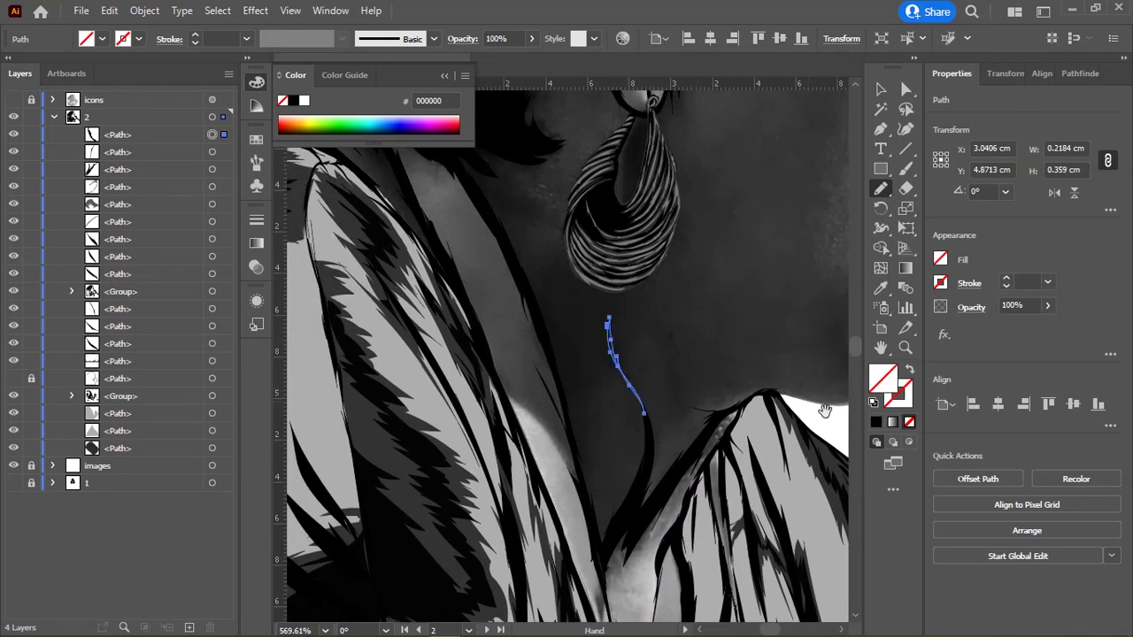
{"action": "mouse_move", "coordinate": [708, 319]}
{"action": "left_mouse_down"}
{"action": "mouse_move", "coordinate": [598, 301]}
{"action": "mouse_move", "coordinate": [557, 344]}
{"action": "mouse_move", "coordinate": [547, 322]}
{"action": "left_mouse_up"}
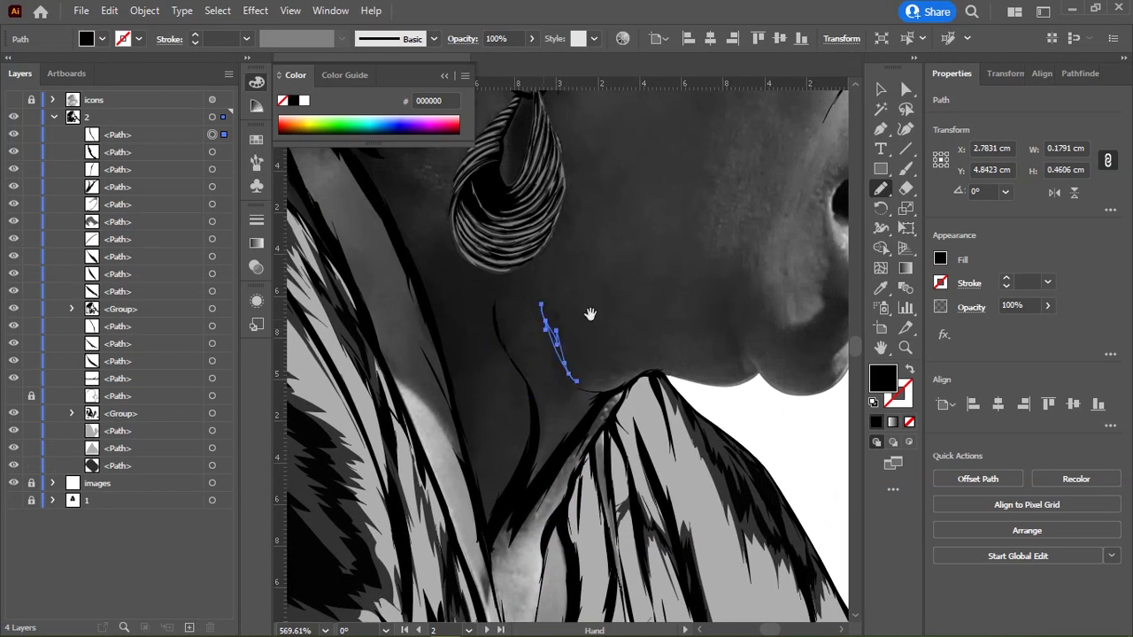
{"action": "left_click", "coordinate": [590, 372], "text": "ctrl"}
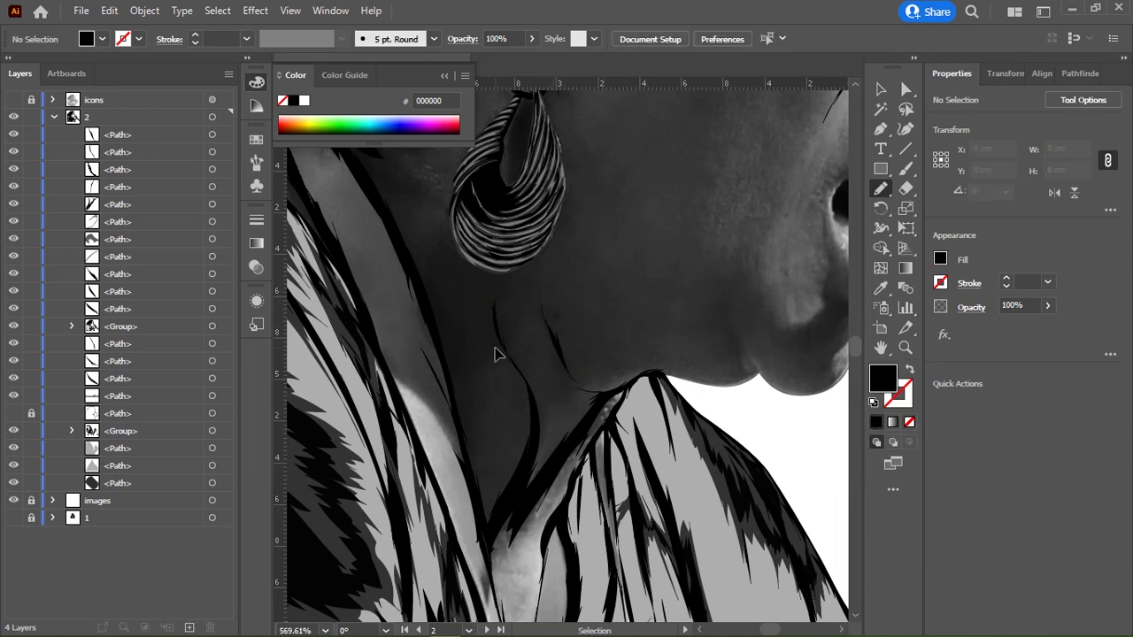
{"action": "key", "text": "ctrl+y"}
{"action": "left_click_drag", "start_coordinate": [541, 308], "coordinate": [575, 382]}
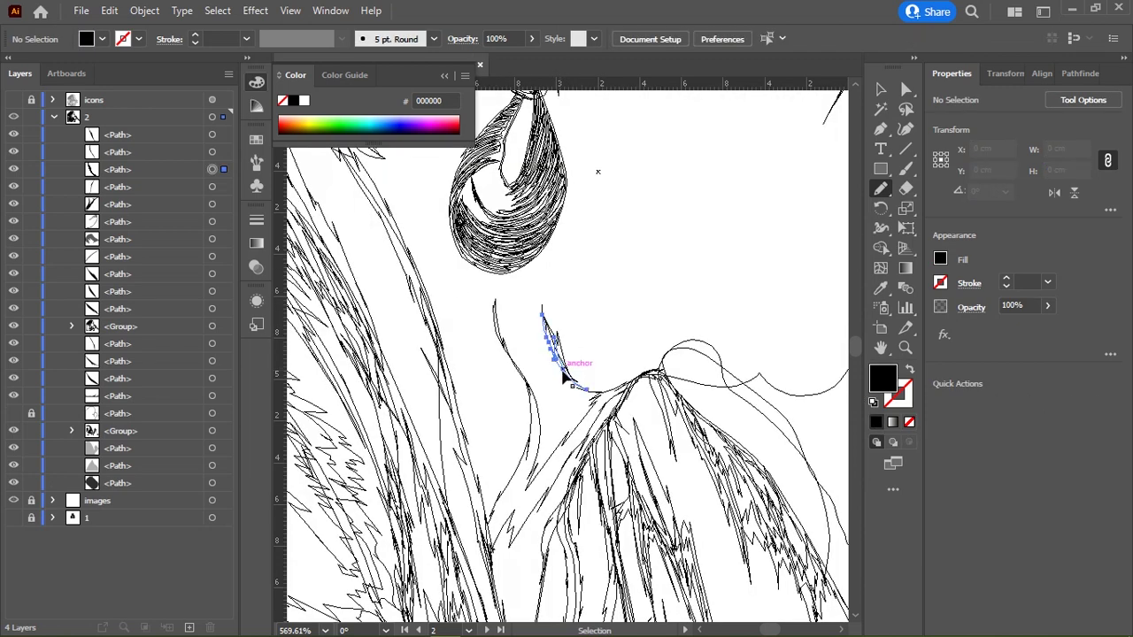
Step: Undo the stray jaw line, return to Preview, and draw crease lines under the chin
{"action": "key", "text": "i"}
{"action": "key", "text": "ctrl+z"}
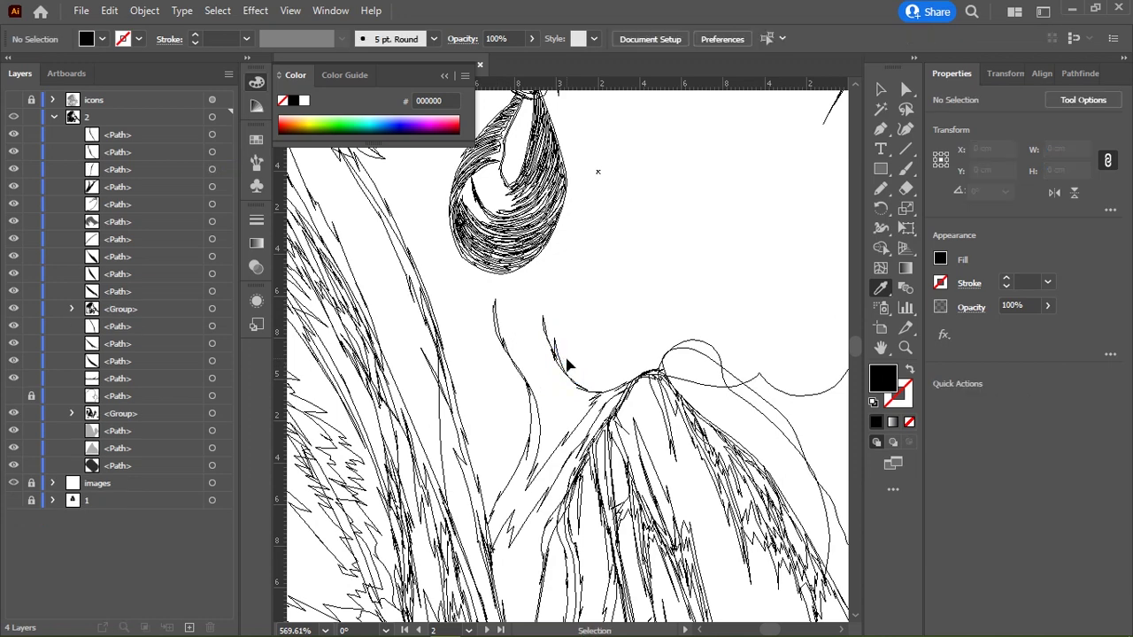
{"action": "key", "text": "ctrl+y"}
{"action": "scroll", "coordinate": [678, 321], "scroll_direction": "up", "scroll_amount": 2}
{"action": "key", "text": "n"}
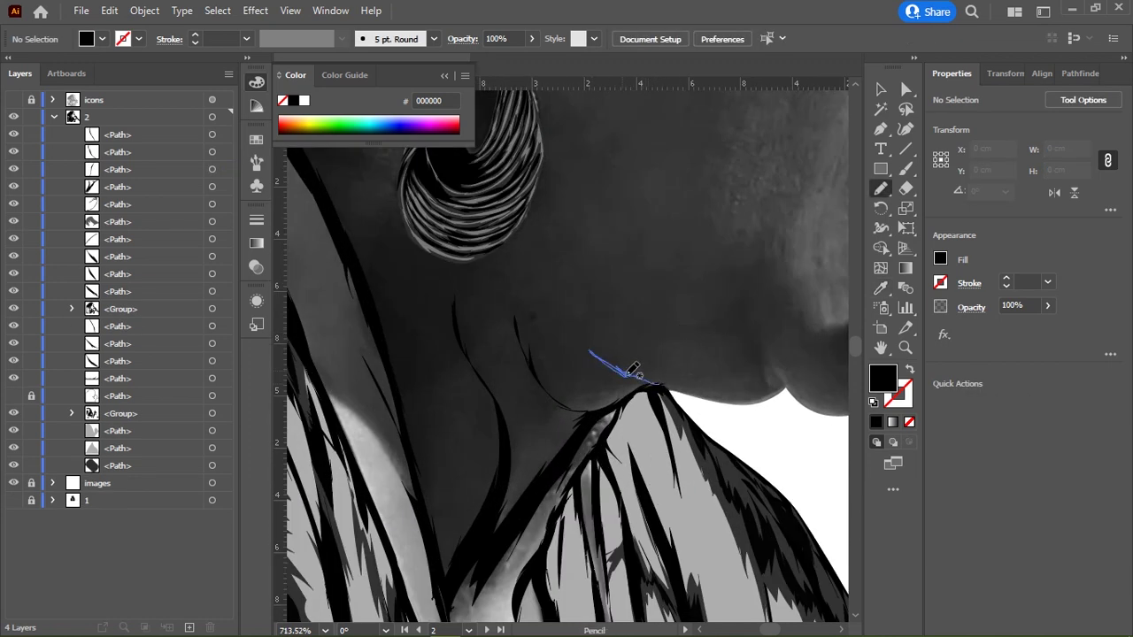
{"action": "left_click_drag", "start_coordinate": [665, 379], "coordinate": [668, 383]}
{"action": "key", "text": "ctrl+shift+a"}
{"action": "scroll", "coordinate": [523, 292], "scroll_direction": "up", "scroll_amount": 3}
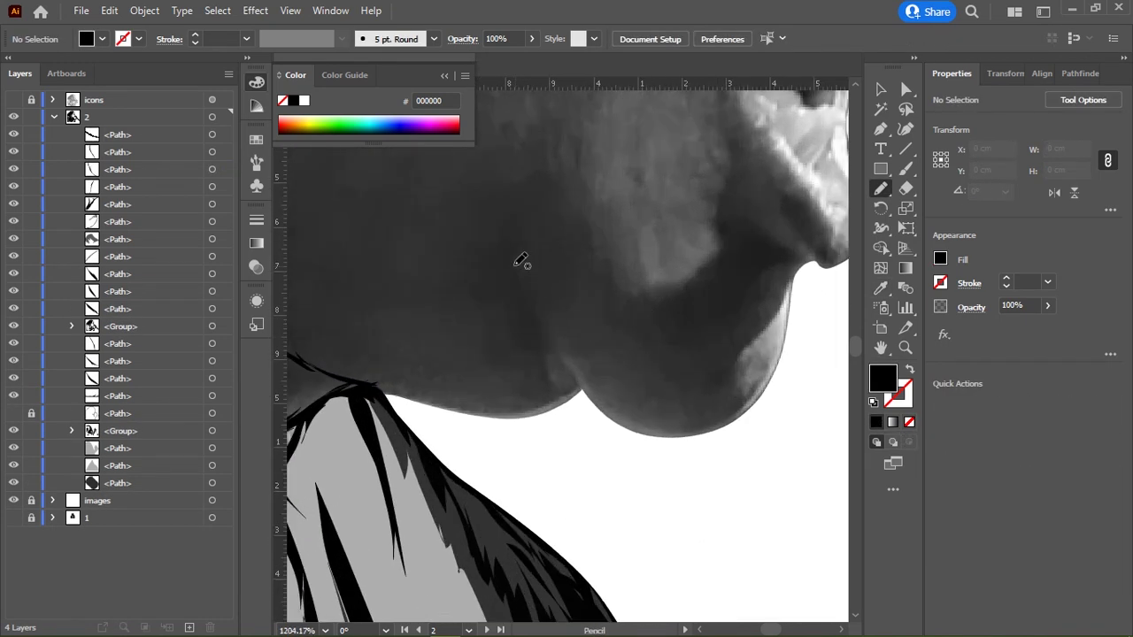
{"action": "left_click_drag", "start_coordinate": [561, 386], "coordinate": [531, 322]}
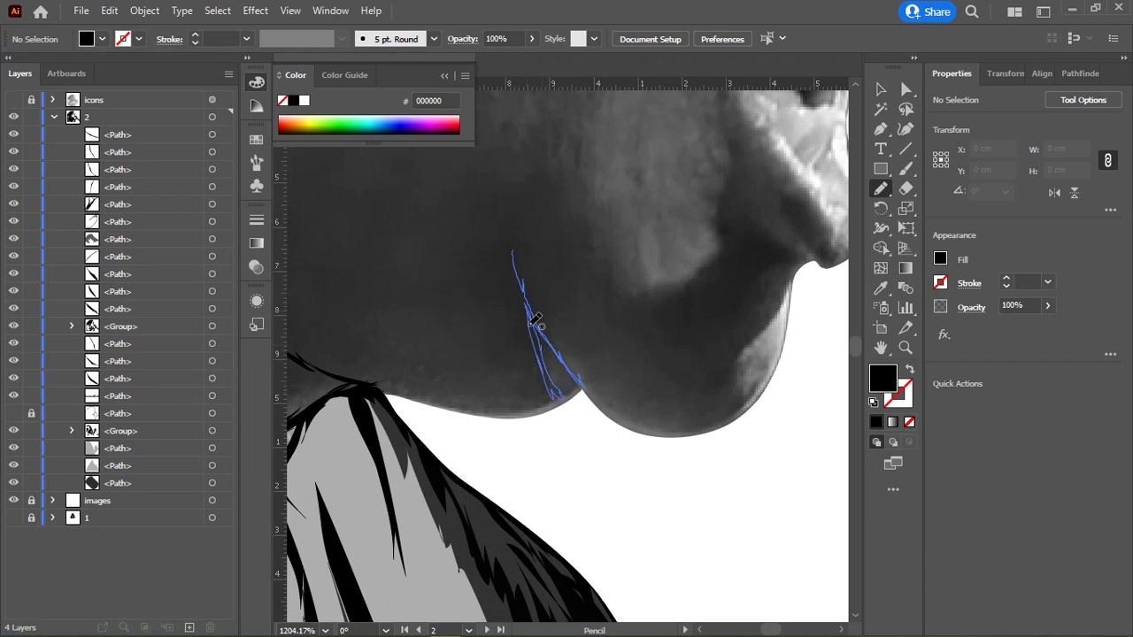
{"action": "left_click_drag", "start_coordinate": [520, 252], "coordinate": [520, 252]}
Step: Trace the contour from the jawline up the chin to the lower lip
{"action": "scroll", "coordinate": [627, 351], "scroll_direction": "down", "scroll_amount": 3}
{"action": "scroll", "coordinate": [543, 354], "scroll_direction": "up", "scroll_amount": 3}
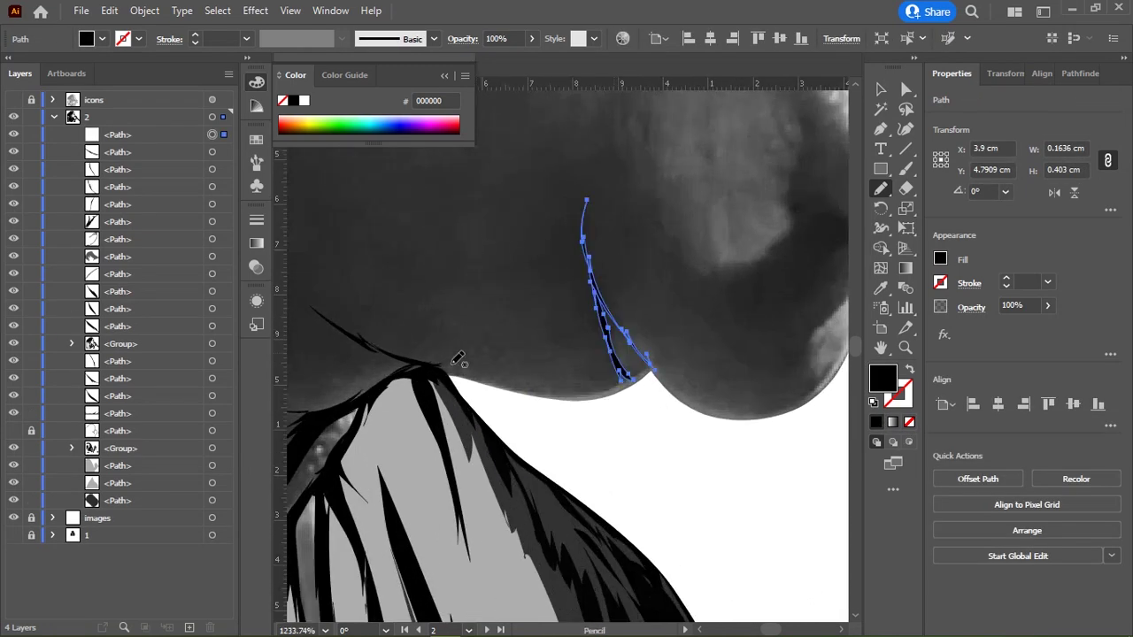
{"action": "left_click_drag", "start_coordinate": [440, 354], "coordinate": [512, 375]}
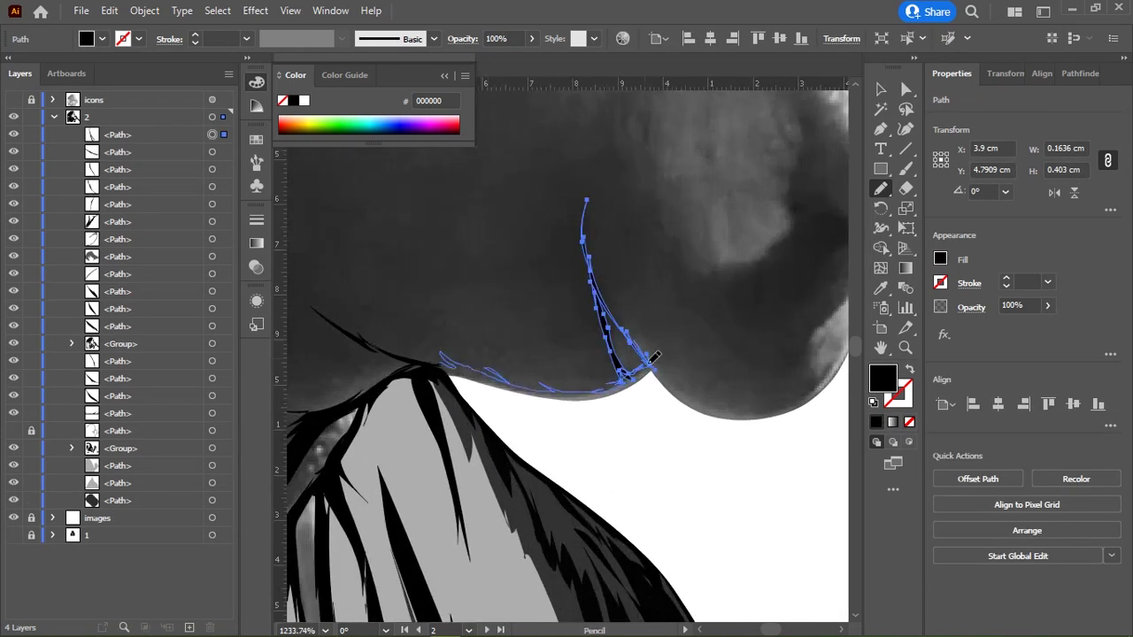
{"action": "mouse_move", "coordinate": [711, 404]}
{"action": "left_mouse_down"}
{"action": "mouse_move", "coordinate": [799, 400]}
{"action": "mouse_move", "coordinate": [631, 288]}
{"action": "left_mouse_up"}
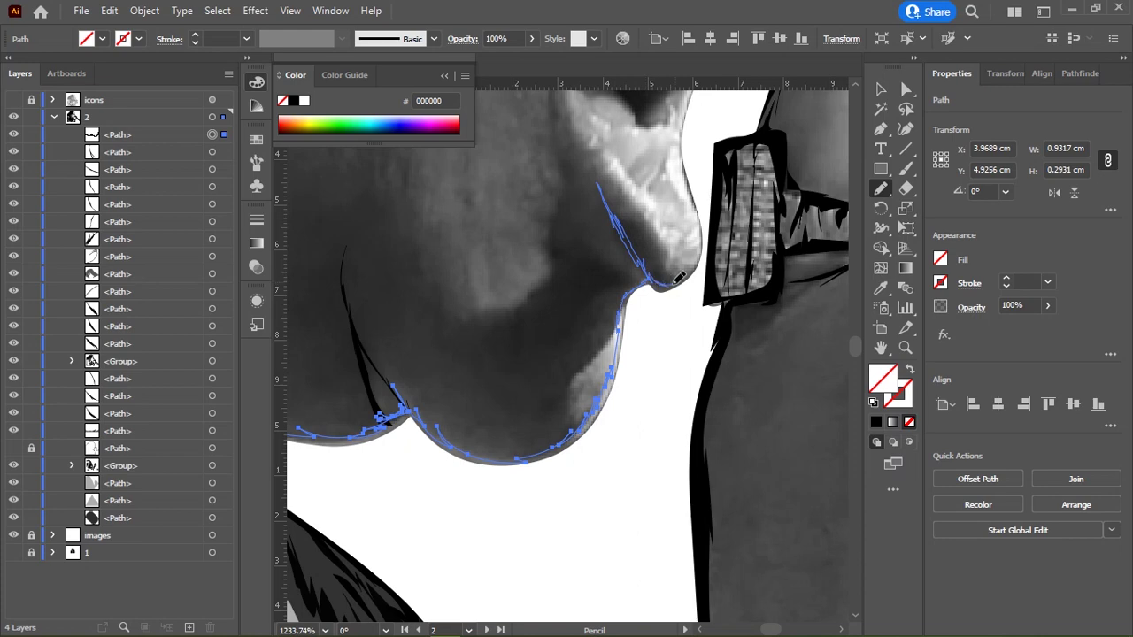
{"action": "mouse_move", "coordinate": [706, 232]}
{"action": "left_mouse_down"}
{"action": "mouse_move", "coordinate": [597, 263]}
{"action": "mouse_move", "coordinate": [551, 382]}
{"action": "left_mouse_up"}
{"action": "left_click_drag", "start_coordinate": [542, 354], "coordinate": [535, 327]}
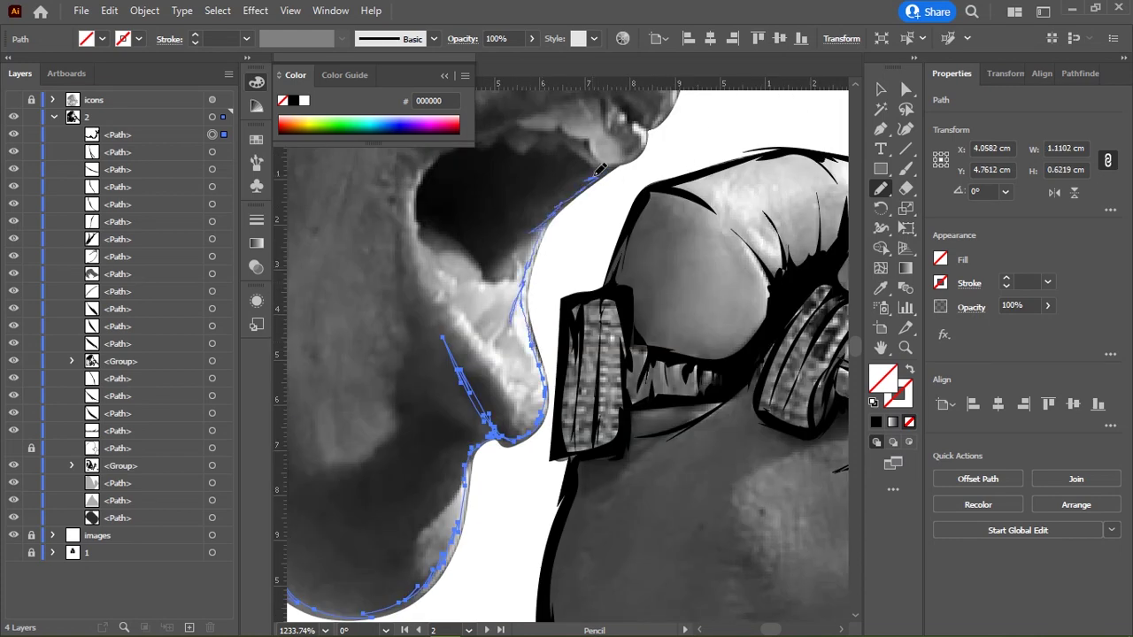
{"action": "left_click_drag", "start_coordinate": [600, 168], "coordinate": [506, 262]}
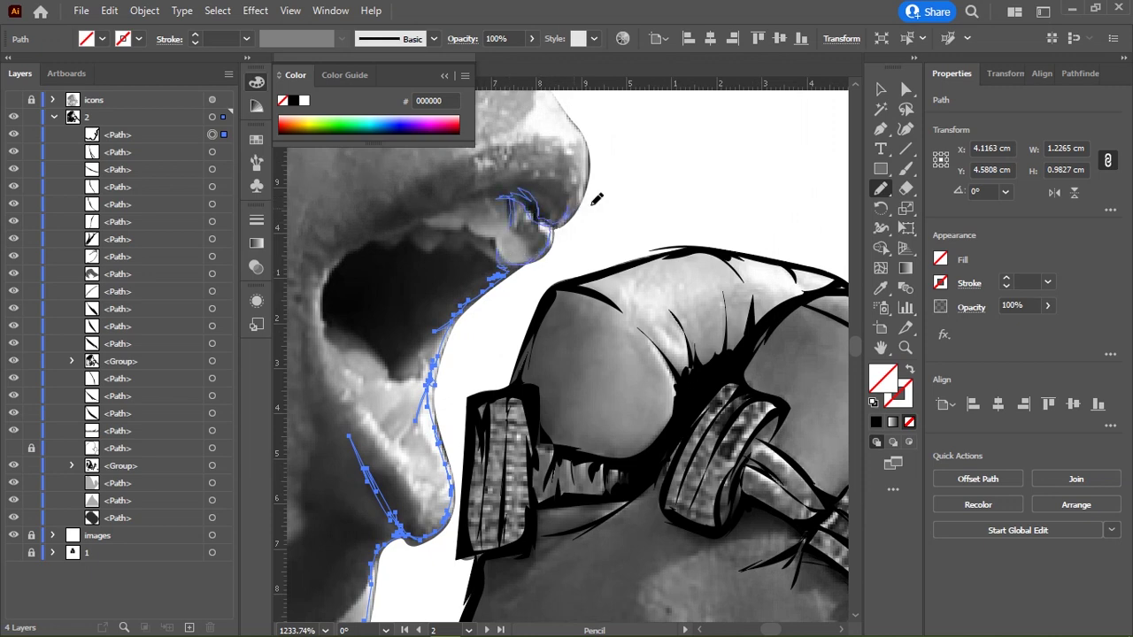
{"action": "left_click_drag", "start_coordinate": [595, 200], "coordinate": [556, 328]}
{"action": "scroll", "coordinate": [519, 334], "scroll_direction": "up", "scroll_amount": 3}
{"action": "scroll", "coordinate": [463, 309], "scroll_direction": "up", "scroll_amount": 3}
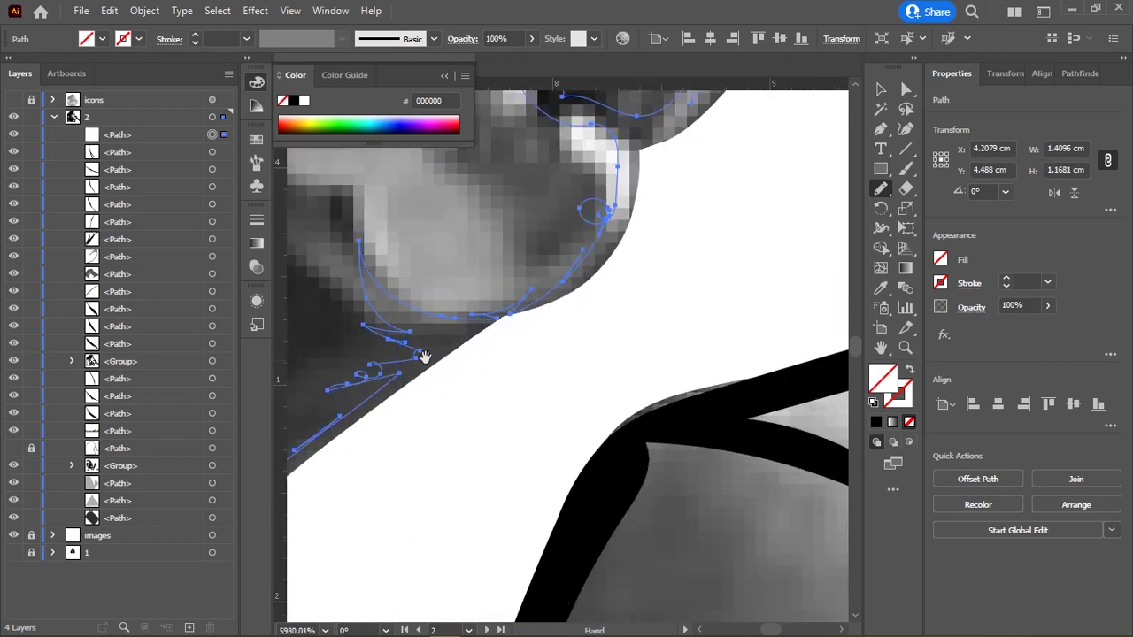
{"action": "scroll", "coordinate": [468, 362], "scroll_direction": "down", "scroll_amount": 2}
{"action": "scroll", "coordinate": [474, 336], "scroll_direction": "down", "scroll_amount": 2}
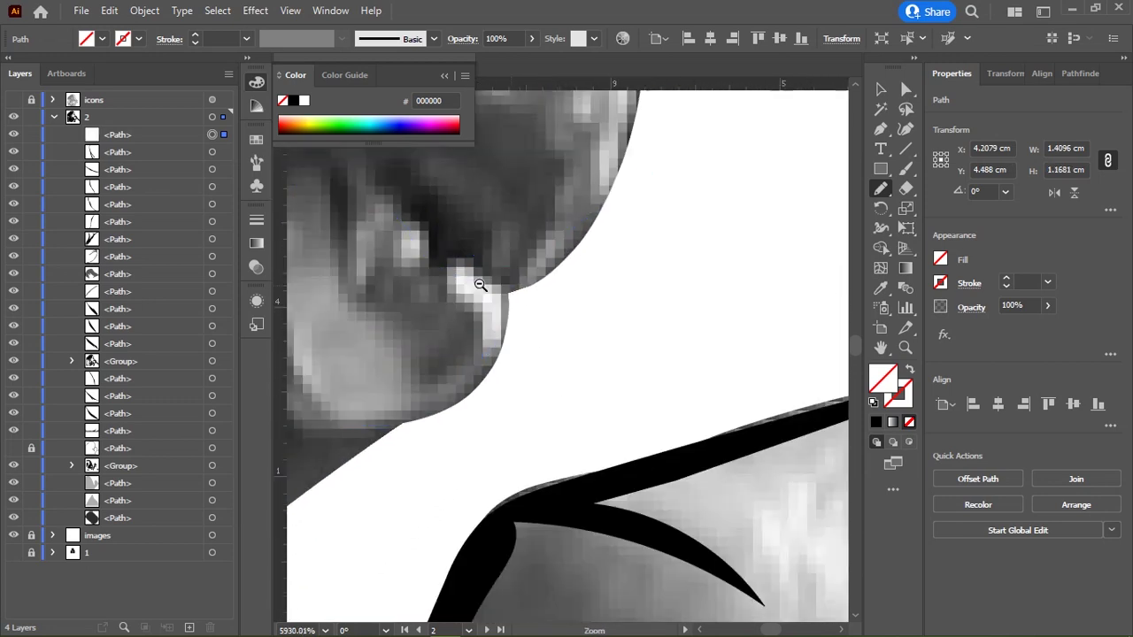
{"action": "scroll", "coordinate": [465, 351], "scroll_direction": "down", "scroll_amount": 2}
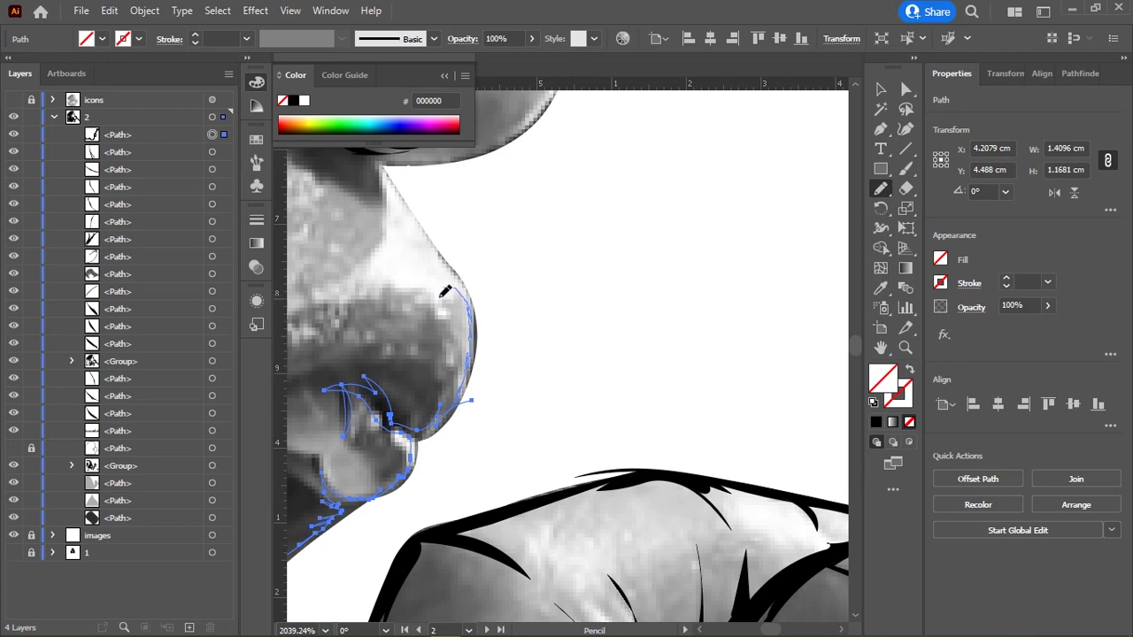
Step: Extend the contour up the nose and profile edge toward the hairline
{"action": "left_click_drag", "start_coordinate": [473, 287], "coordinate": [595, 465]}
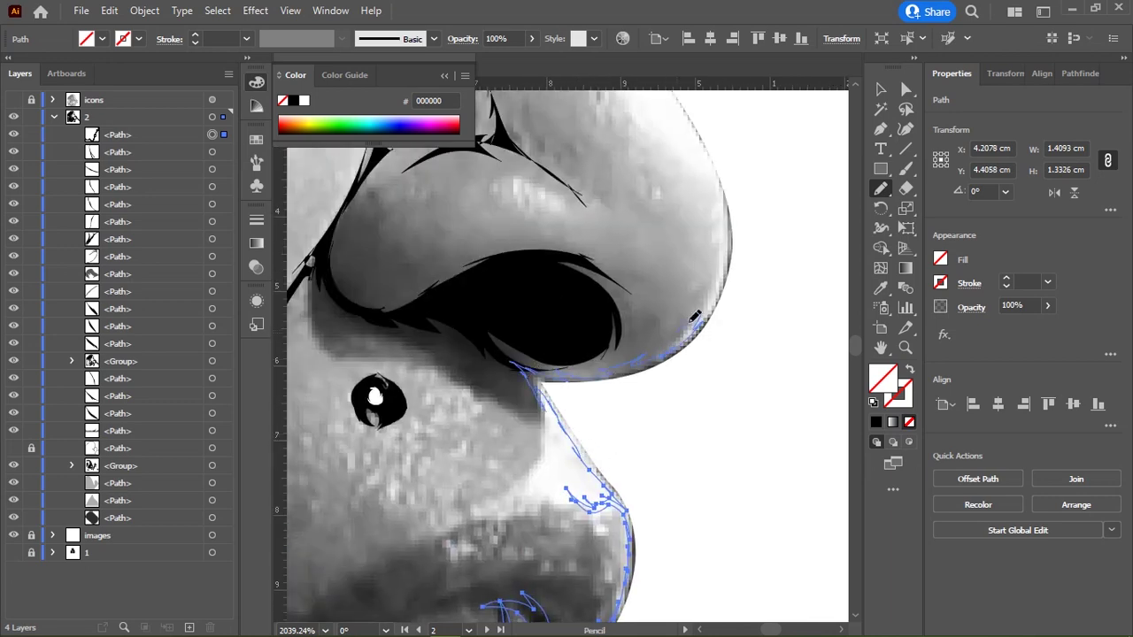
{"action": "mouse_move", "coordinate": [695, 316]}
{"action": "left_mouse_down"}
{"action": "mouse_move", "coordinate": [729, 234]}
{"action": "mouse_move", "coordinate": [668, 481]}
{"action": "left_mouse_up"}
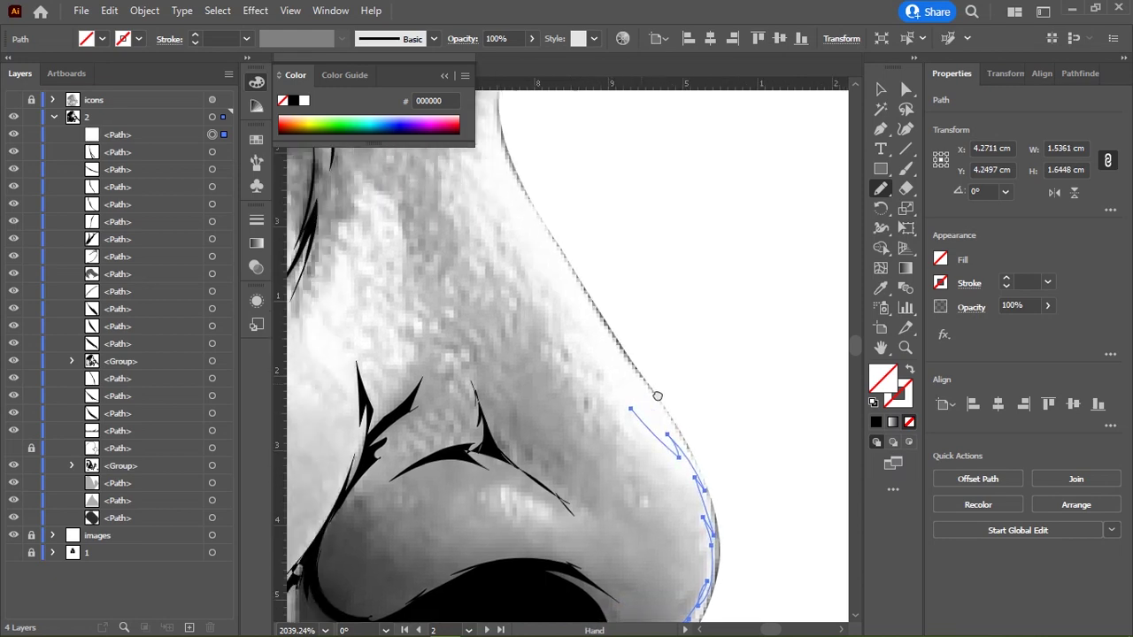
{"action": "mouse_move", "coordinate": [652, 397]}
{"action": "left_mouse_down"}
{"action": "mouse_move", "coordinate": [569, 257]}
{"action": "mouse_move", "coordinate": [550, 441]}
{"action": "mouse_move", "coordinate": [513, 314]}
{"action": "left_mouse_up"}
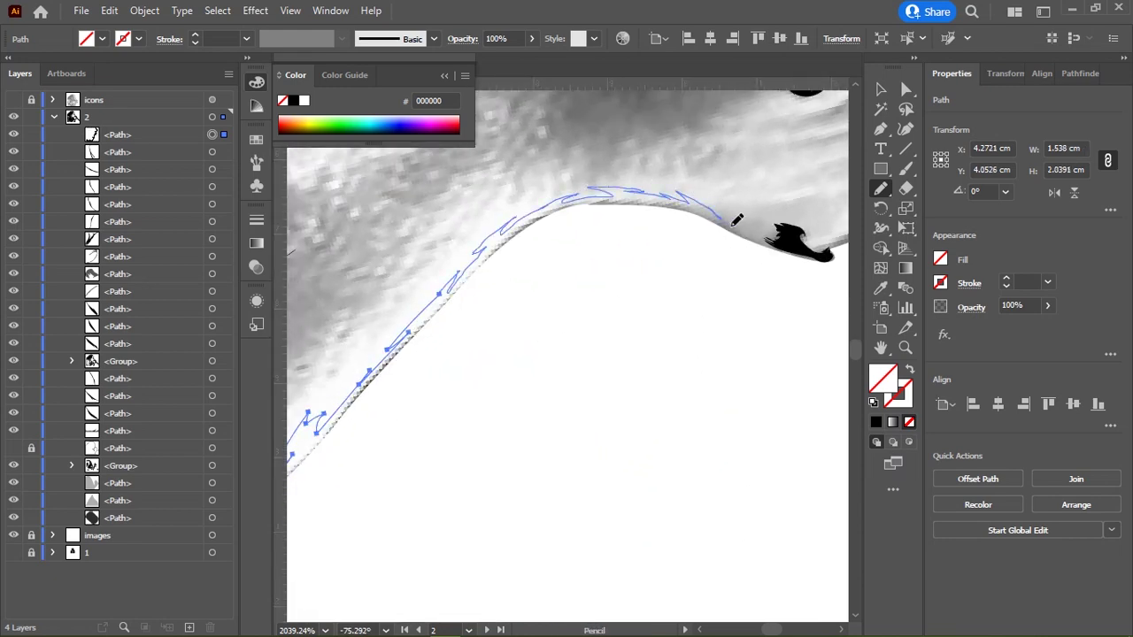
{"action": "left_click_drag", "start_coordinate": [736, 220], "coordinate": [551, 210]}
{"action": "mouse_move", "coordinate": [626, 204]}
{"action": "left_mouse_down"}
{"action": "mouse_move", "coordinate": [712, 142]}
{"action": "mouse_move", "coordinate": [503, 270]}
{"action": "left_mouse_up"}
{"action": "mouse_move", "coordinate": [581, 231]}
{"action": "left_mouse_down"}
{"action": "mouse_move", "coordinate": [463, 324]}
{"action": "mouse_move", "coordinate": [572, 232]}
{"action": "mouse_move", "coordinate": [601, 187]}
{"action": "left_mouse_up"}
{"action": "mouse_move", "coordinate": [602, 188]}
{"action": "left_mouse_down"}
{"action": "mouse_move", "coordinate": [474, 326]}
{"action": "mouse_move", "coordinate": [572, 197]}
{"action": "left_mouse_up"}
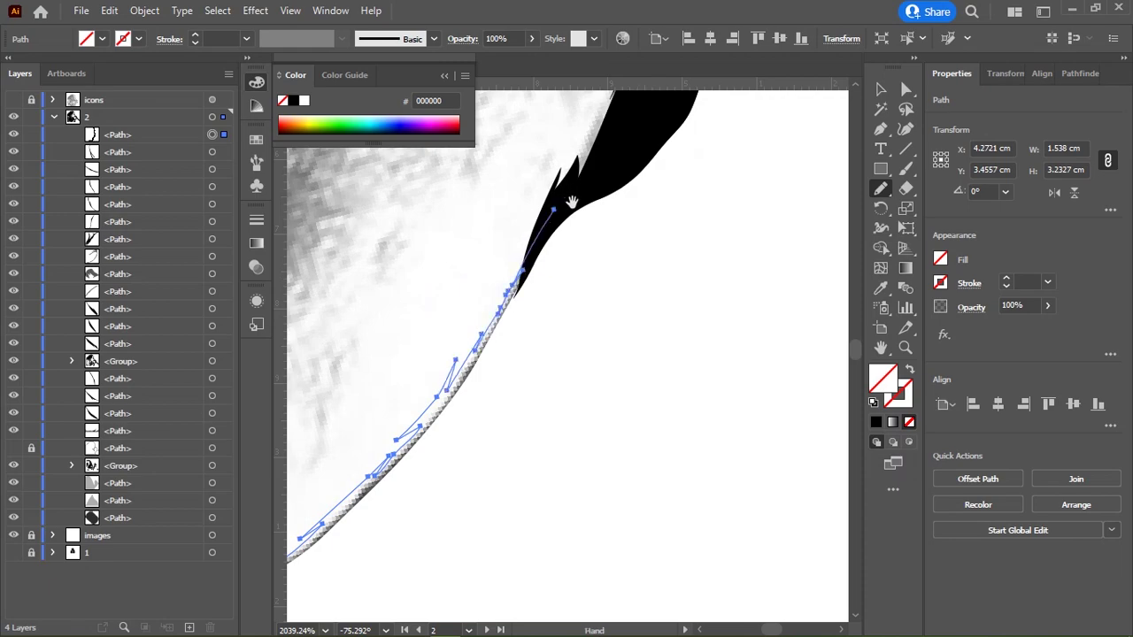
{"action": "scroll", "coordinate": [589, 206], "scroll_direction": "down", "scroll_amount": 5}
{"action": "scroll", "coordinate": [536, 284], "scroll_direction": "up", "scroll_amount": 3}
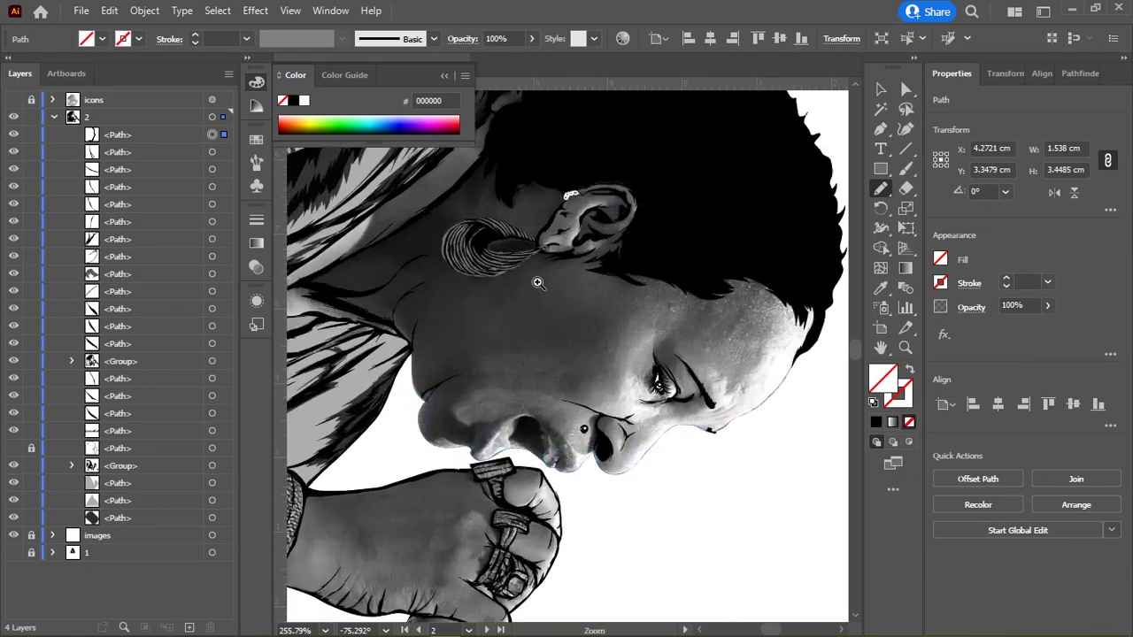
{"action": "scroll", "coordinate": [536, 283], "scroll_direction": "down", "scroll_amount": 3}
{"action": "scroll", "coordinate": [489, 252], "scroll_direction": "up", "scroll_amount": 5}
{"action": "scroll", "coordinate": [504, 255], "scroll_direction": "up", "scroll_amount": 2}
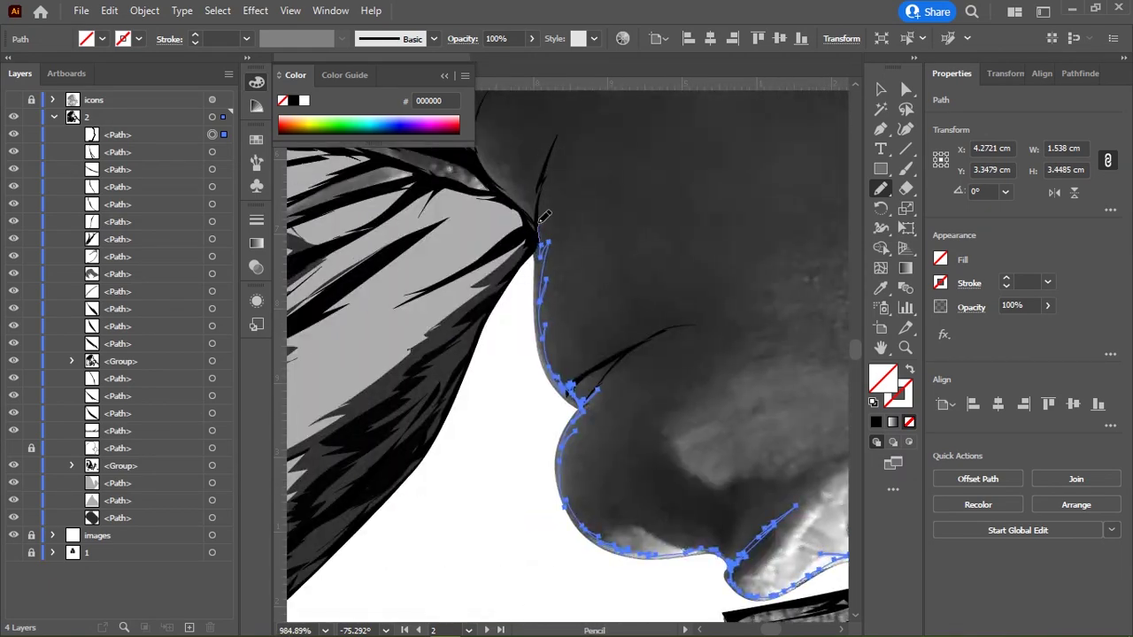
{"action": "left_click_drag", "start_coordinate": [537, 234], "coordinate": [531, 214]}
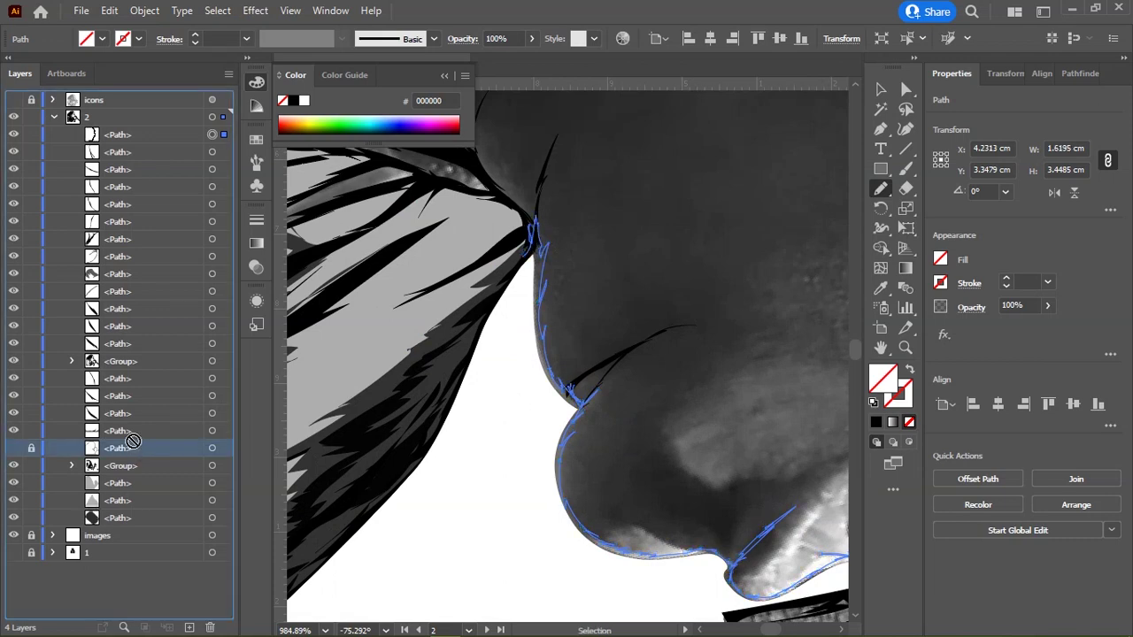
Step: Select the newly traced face contour path via the Layers panel
{"action": "left_click", "coordinate": [30, 452]}
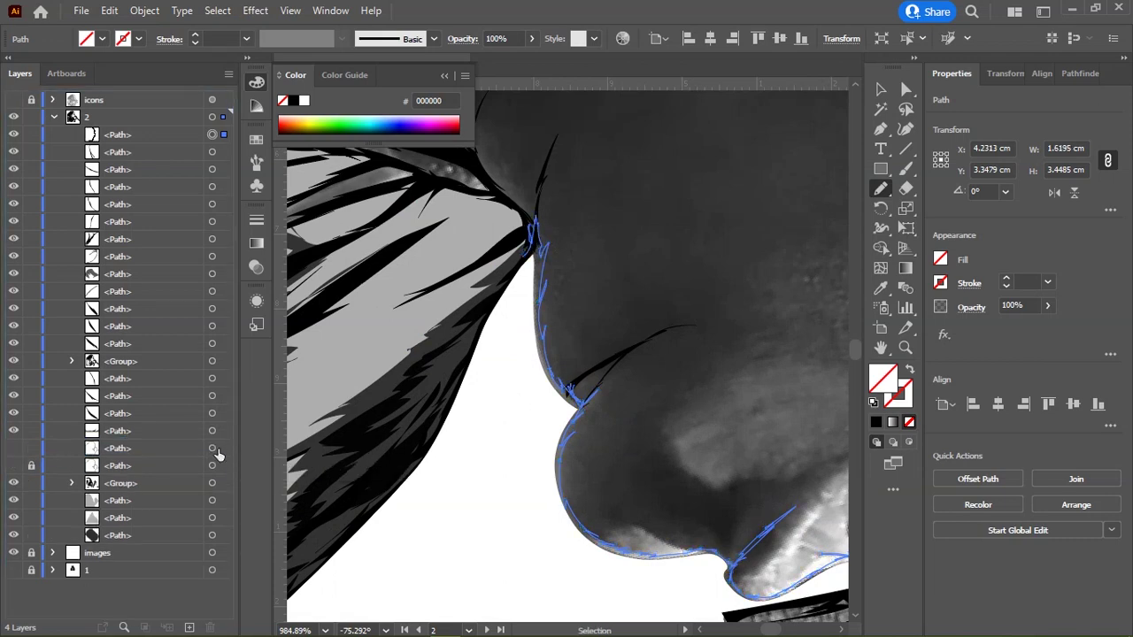
{"action": "left_click", "coordinate": [171, 451]}
{"action": "left_click", "coordinate": [221, 448]}
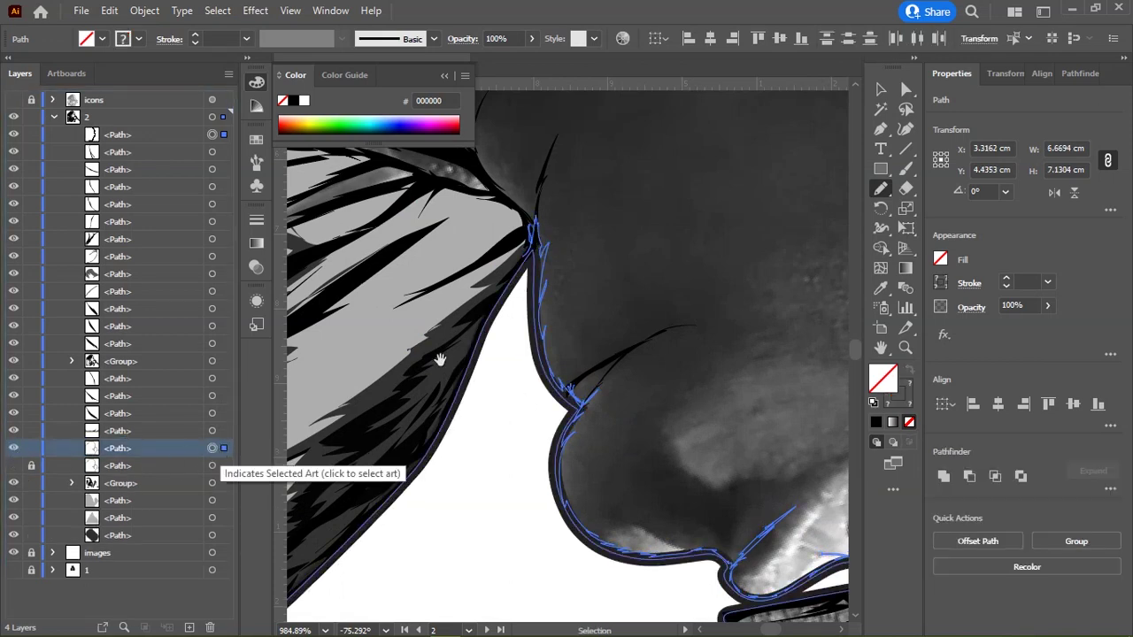
{"action": "left_click", "coordinate": [440, 224], "text": "ctrl"}
Step: Redraw the contour's upper edge sections near the hair
{"action": "left_click_drag", "start_coordinate": [466, 228], "coordinate": [431, 264]}
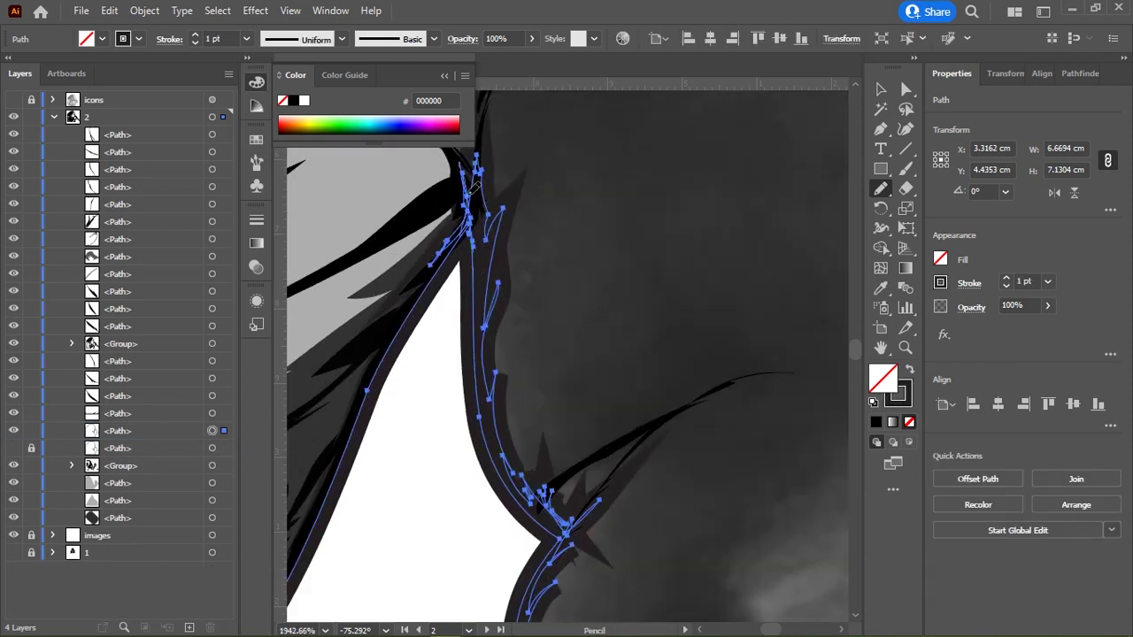
{"action": "scroll", "coordinate": [476, 182], "scroll_direction": "down", "scroll_amount": 5}
{"action": "scroll", "coordinate": [516, 207], "scroll_direction": "up", "scroll_amount": 4}
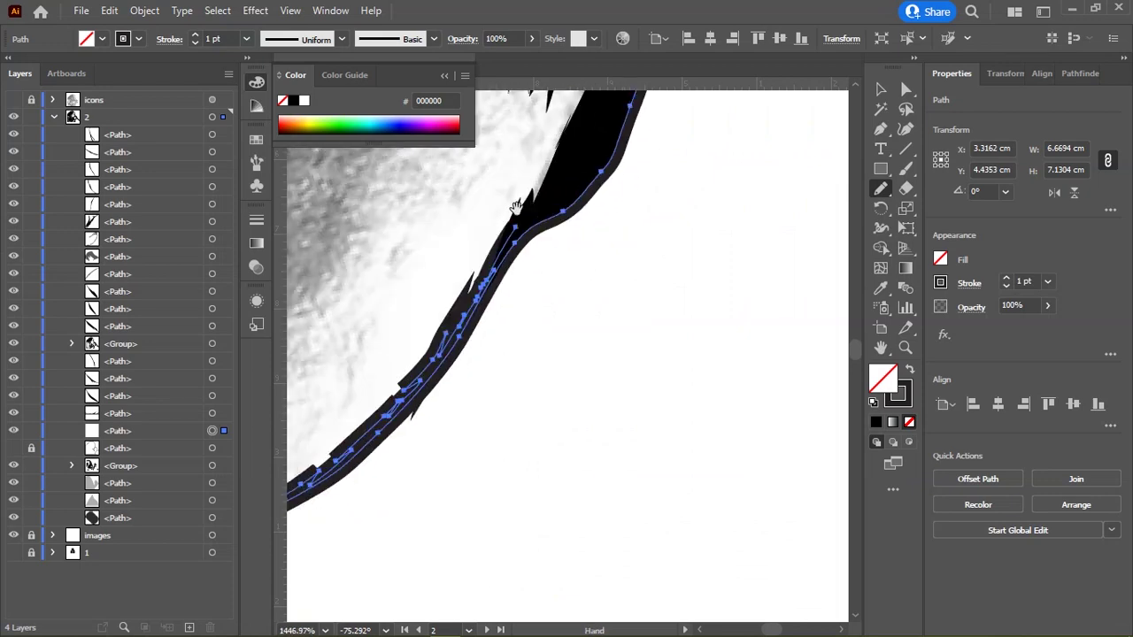
{"action": "scroll", "coordinate": [516, 207], "scroll_direction": "up", "scroll_amount": 3}
{"action": "left_click_drag", "start_coordinate": [672, 238], "coordinate": [628, 280]}
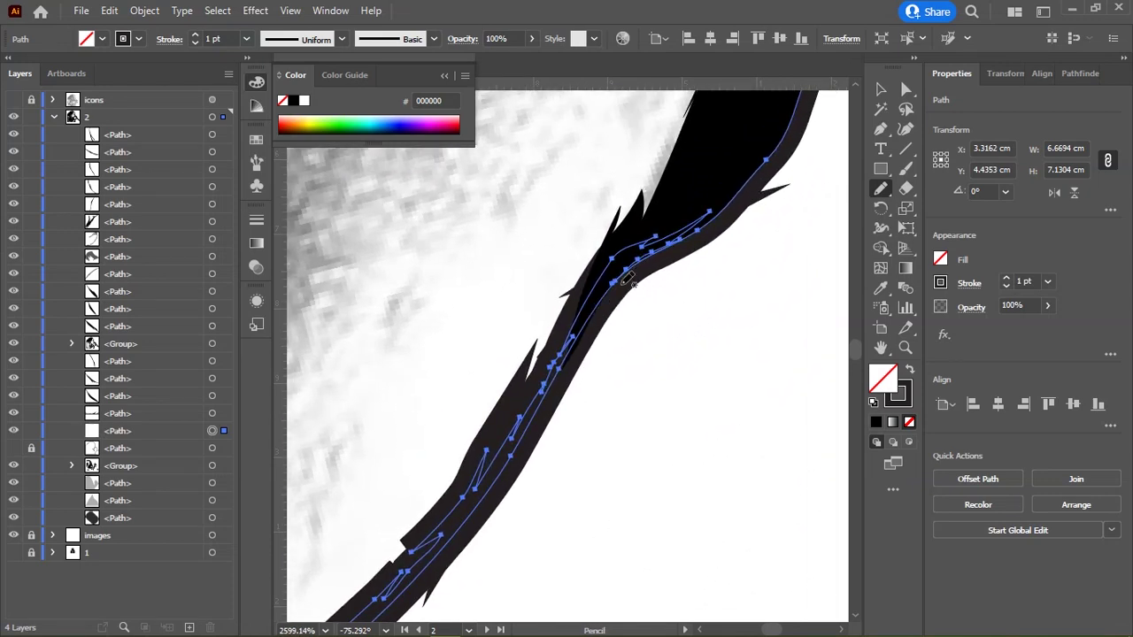
{"action": "scroll", "coordinate": [599, 275], "scroll_direction": "down", "scroll_amount": 5}
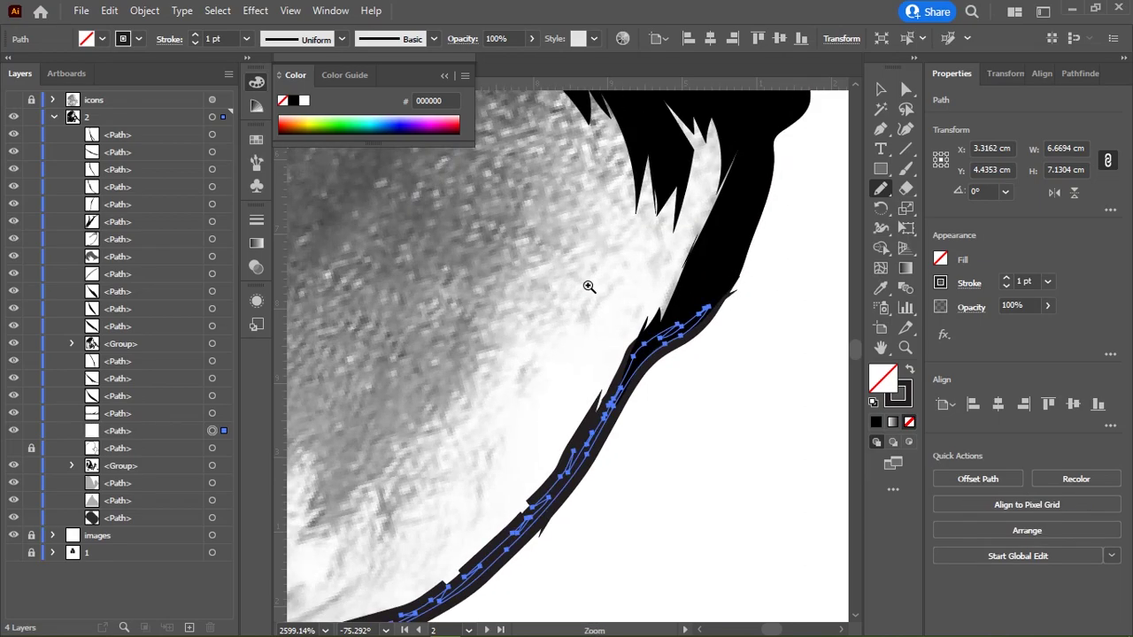
{"action": "scroll", "coordinate": [590, 286], "scroll_direction": "down", "scroll_amount": 5}
Step: Rotate the view to straighten the face
{"action": "key", "text": "shift+h"}
{"action": "mouse_move", "coordinate": [637, 239]}
{"action": "left_mouse_down"}
{"action": "mouse_move", "coordinate": [577, 207]}
{"action": "mouse_move", "coordinate": [452, 266]}
{"action": "left_mouse_up"}
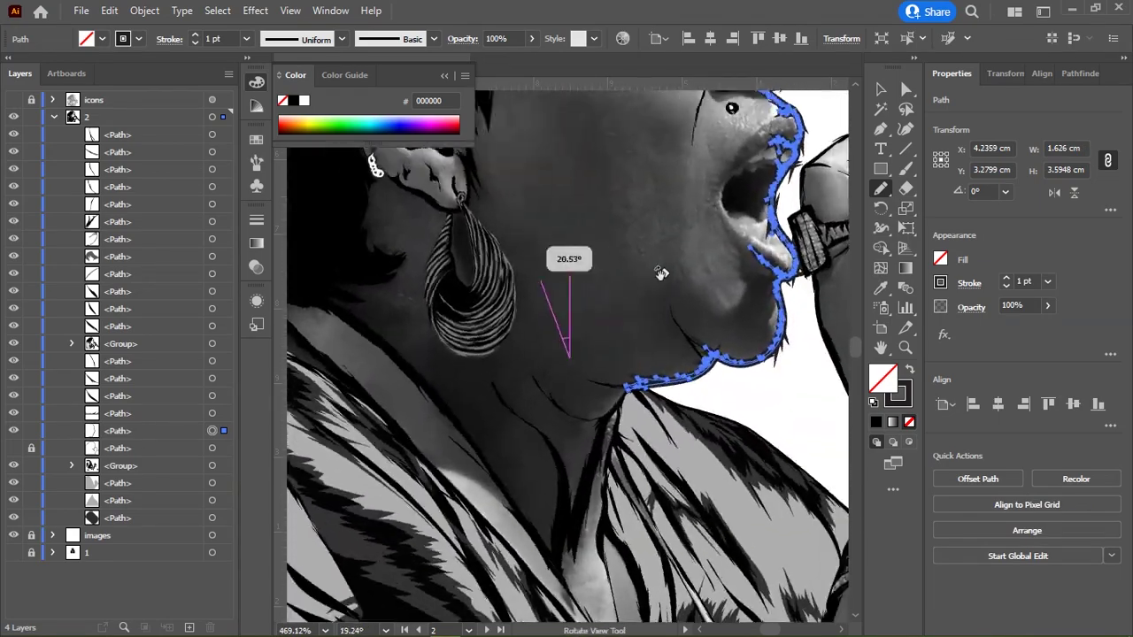
{"action": "scroll", "coordinate": [451, 265], "scroll_direction": "down", "scroll_amount": 3}
Step: Deselect the finished contour path and zoom in on the mouth
{"action": "key", "text": "i"}
{"action": "key", "text": "v"}
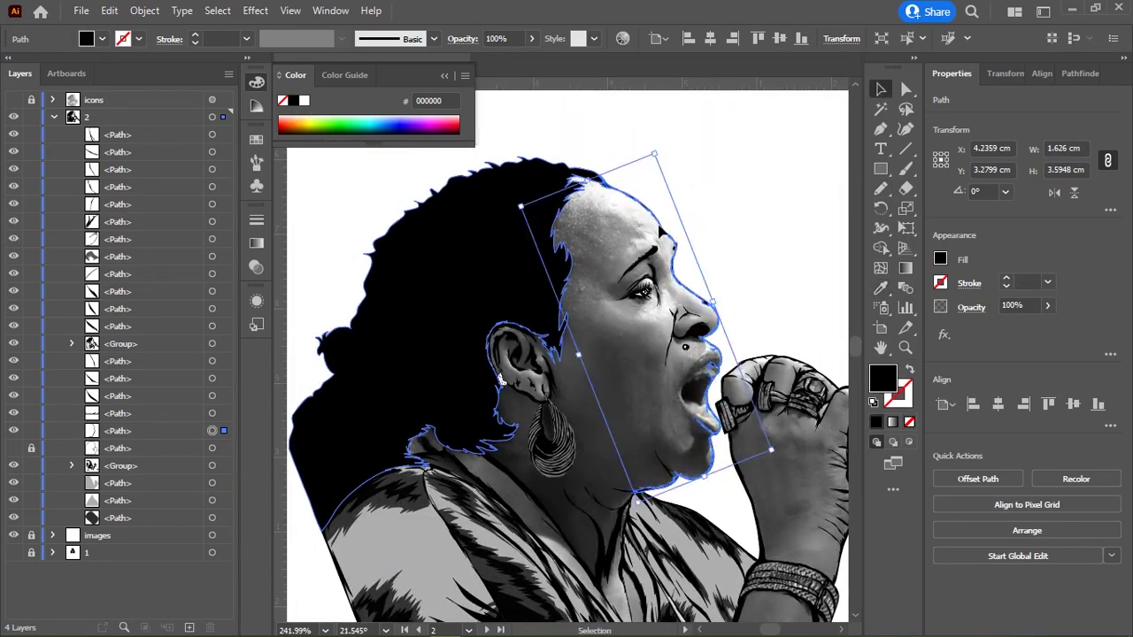
{"action": "left_click", "coordinate": [759, 271]}
{"action": "scroll", "coordinate": [759, 270], "scroll_direction": "up", "scroll_amount": 3}
{"action": "scroll", "coordinate": [616, 272], "scroll_direction": "up", "scroll_amount": 3}
{"action": "scroll", "coordinate": [617, 271], "scroll_direction": "up", "scroll_amount": 3}
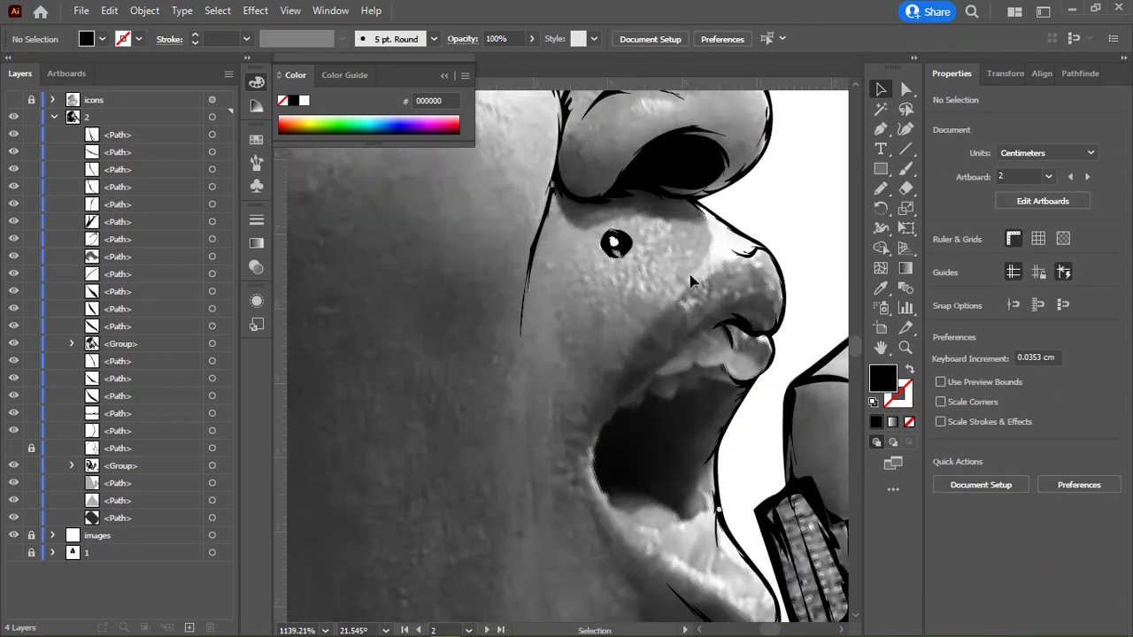
{"action": "scroll", "coordinate": [561, 278], "scroll_direction": "up", "scroll_amount": 2}
Step: Trace Pencil lines along the upper and lower lip edges of the mouth
{"action": "key", "text": "n"}
{"action": "left_click_drag", "start_coordinate": [509, 359], "coordinate": [521, 327]}
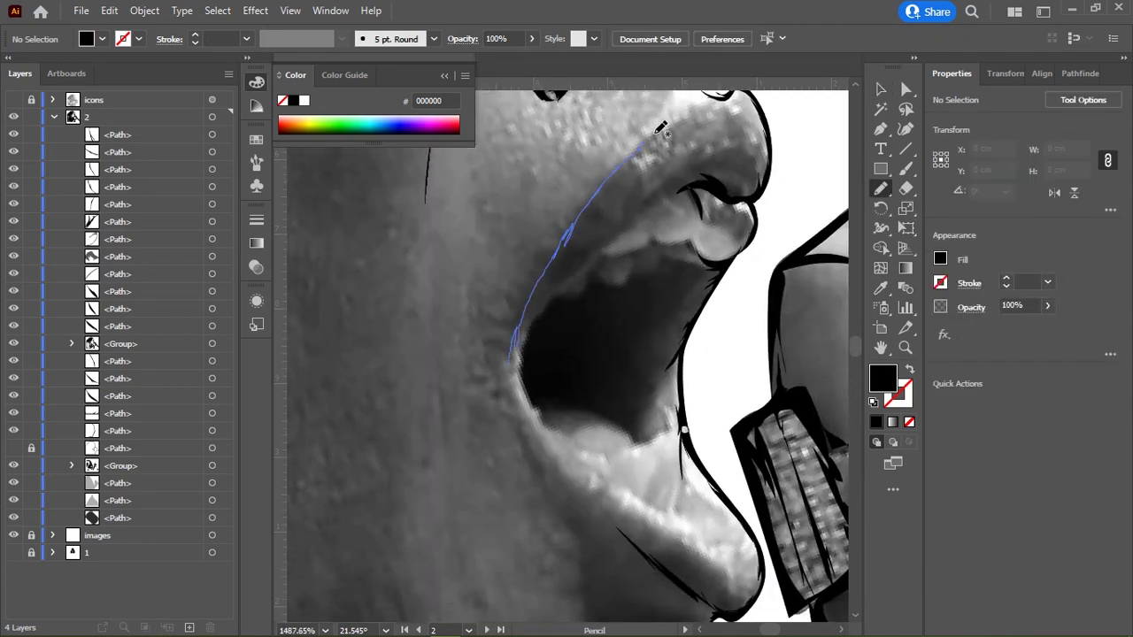
{"action": "left_click_drag", "start_coordinate": [660, 128], "coordinate": [522, 274]}
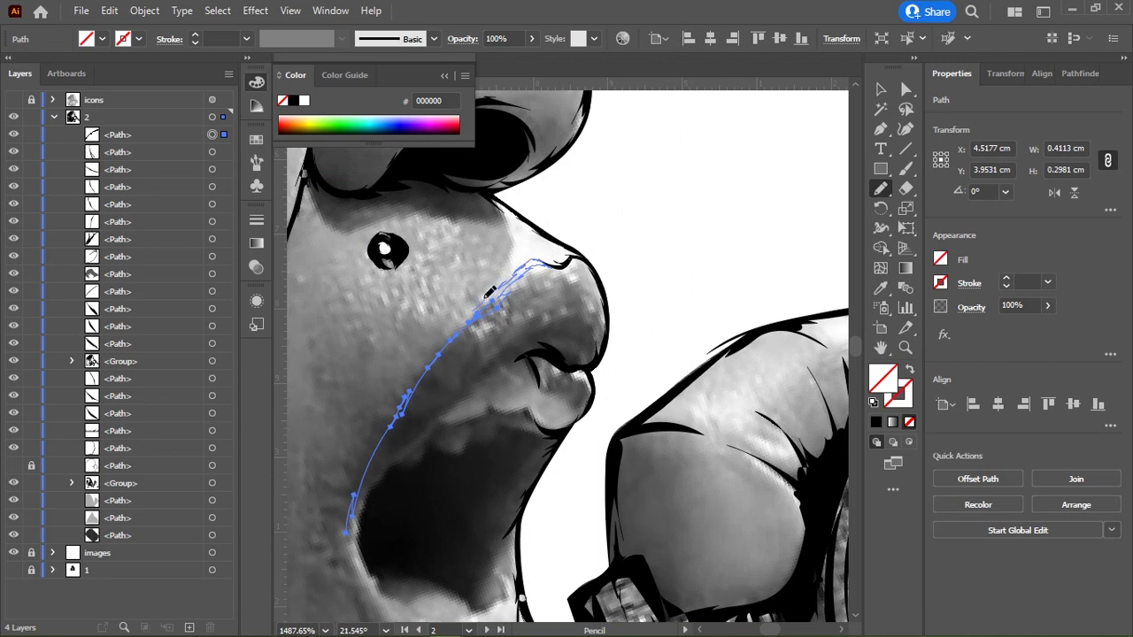
{"action": "left_click_drag", "start_coordinate": [489, 373], "coordinate": [547, 266]}
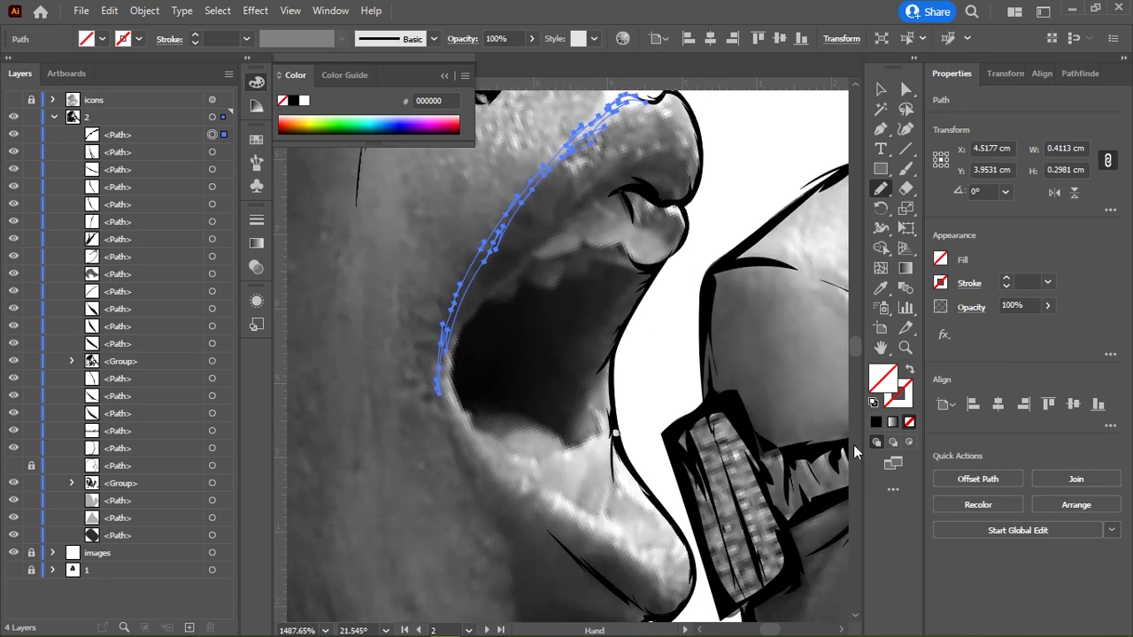
{"action": "left_click_drag", "start_coordinate": [446, 356], "coordinate": [500, 293]}
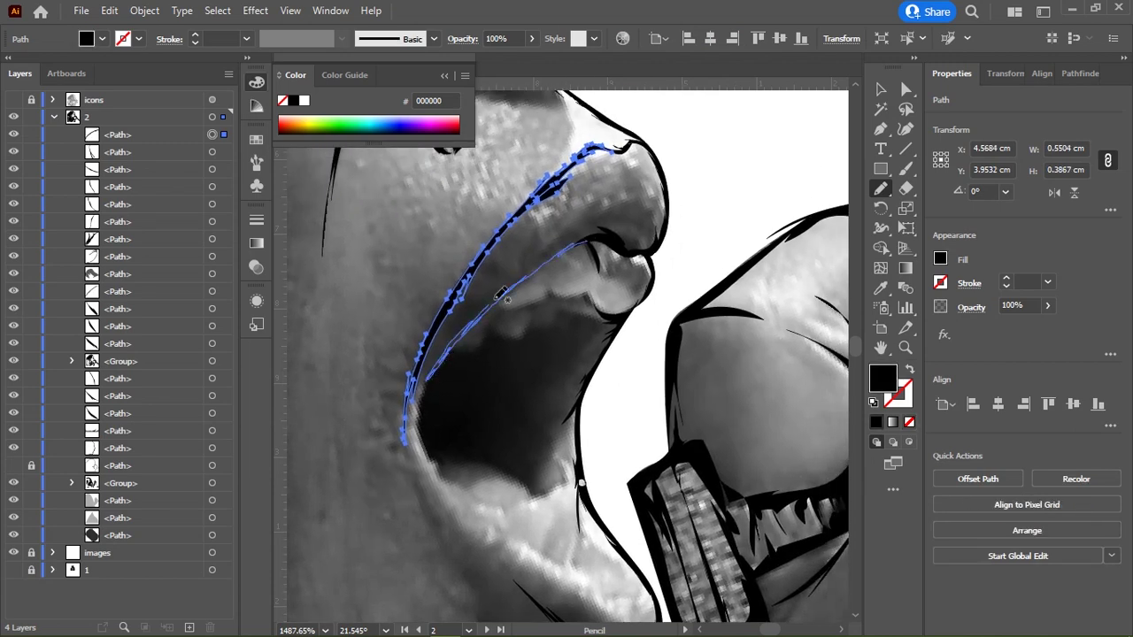
{"action": "left_click_drag", "start_coordinate": [602, 231], "coordinate": [603, 234]}
{"action": "left_click_drag", "start_coordinate": [508, 354], "coordinate": [587, 246]}
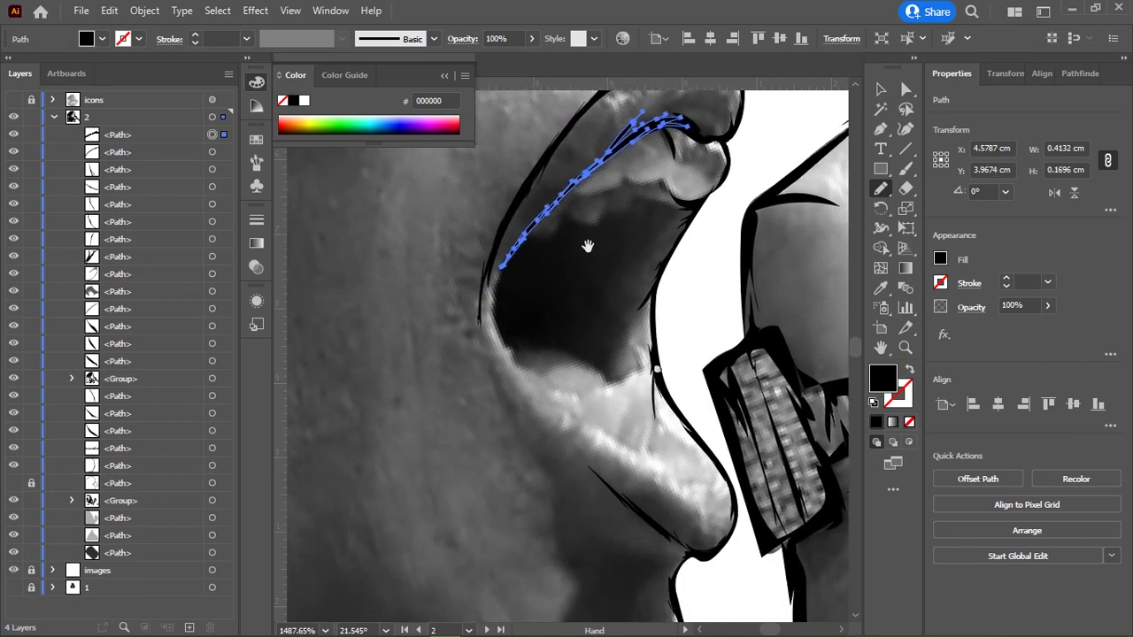
{"action": "left_click_drag", "start_coordinate": [582, 453], "coordinate": [507, 365]}
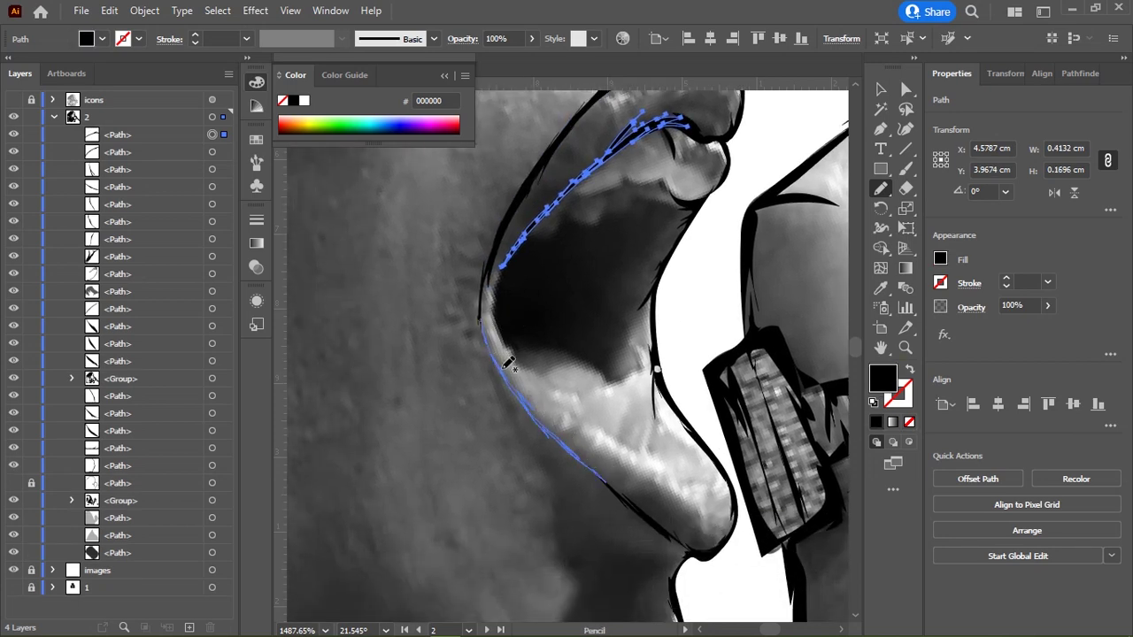
{"action": "mouse_move", "coordinate": [481, 317]}
{"action": "left_mouse_down"}
{"action": "mouse_move", "coordinate": [478, 285]}
{"action": "mouse_move", "coordinate": [436, 232]}
{"action": "left_mouse_up"}
{"action": "left_click_drag", "start_coordinate": [461, 327], "coordinate": [514, 340]}
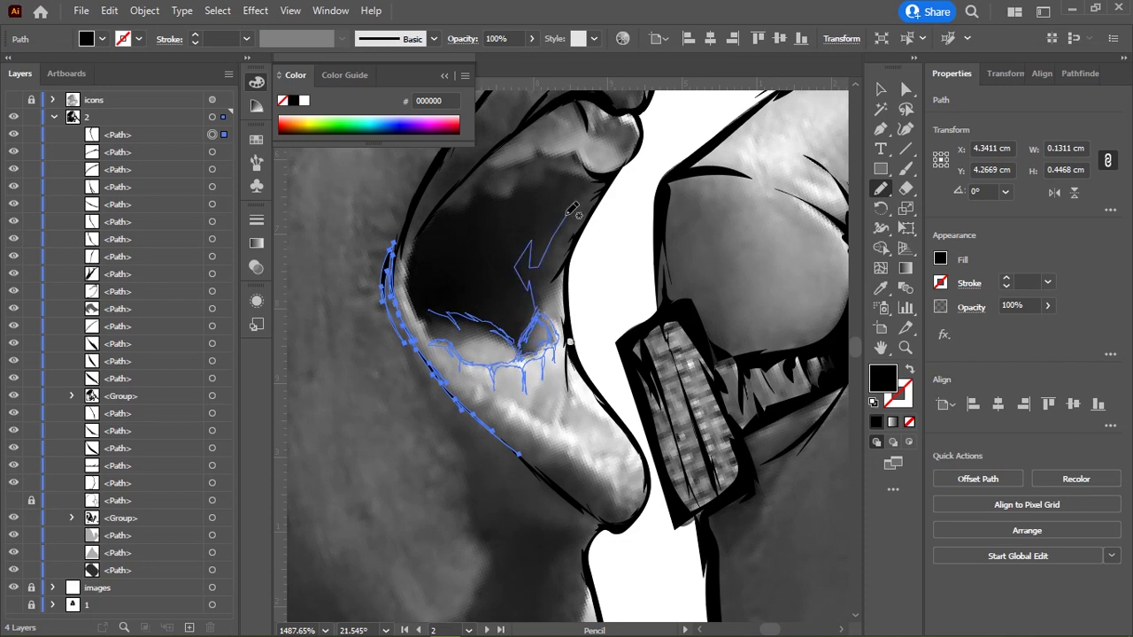
Step: Draw the jagged black-filled shadow shape inside the open mouth, then deselect it
{"action": "left_click_drag", "start_coordinate": [542, 310], "coordinate": [575, 209]}
{"action": "scroll", "coordinate": [531, 340], "scroll_direction": "up", "scroll_amount": 5}
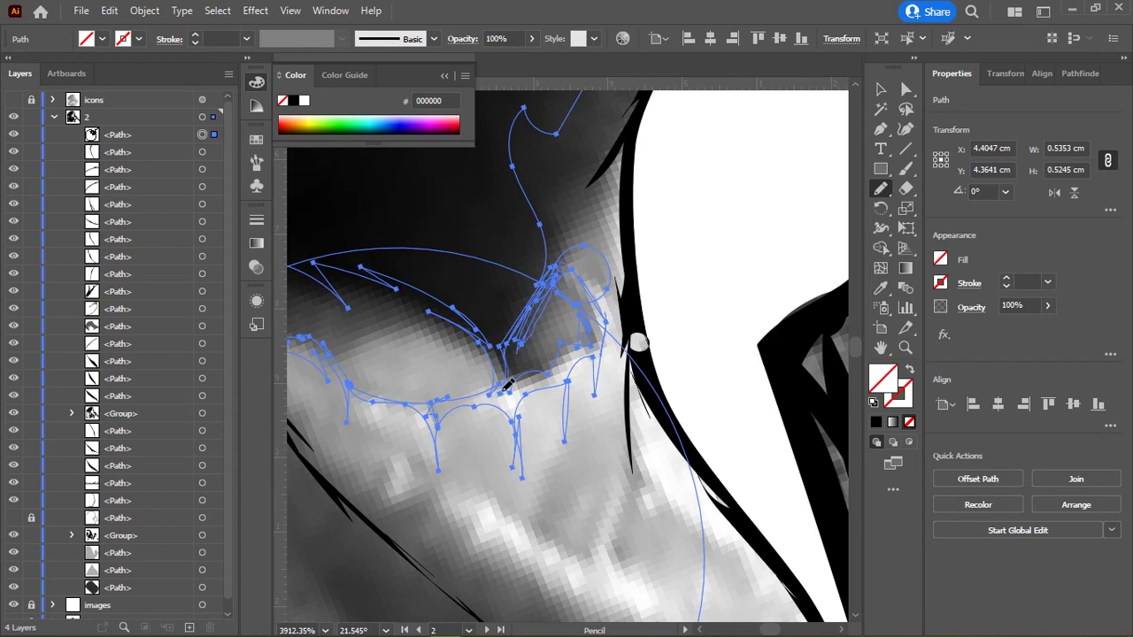
{"action": "scroll", "coordinate": [499, 387], "scroll_direction": "down", "scroll_amount": 5}
{"action": "scroll", "coordinate": [531, 355], "scroll_direction": "up", "scroll_amount": 6}
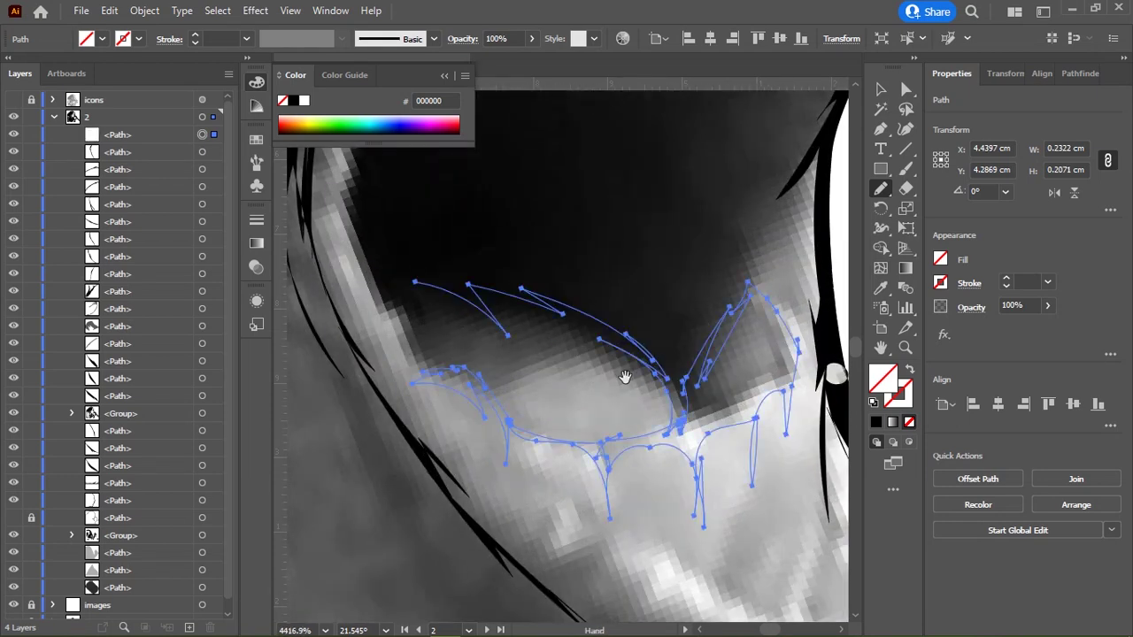
{"action": "left_click_drag", "start_coordinate": [629, 366], "coordinate": [644, 346]}
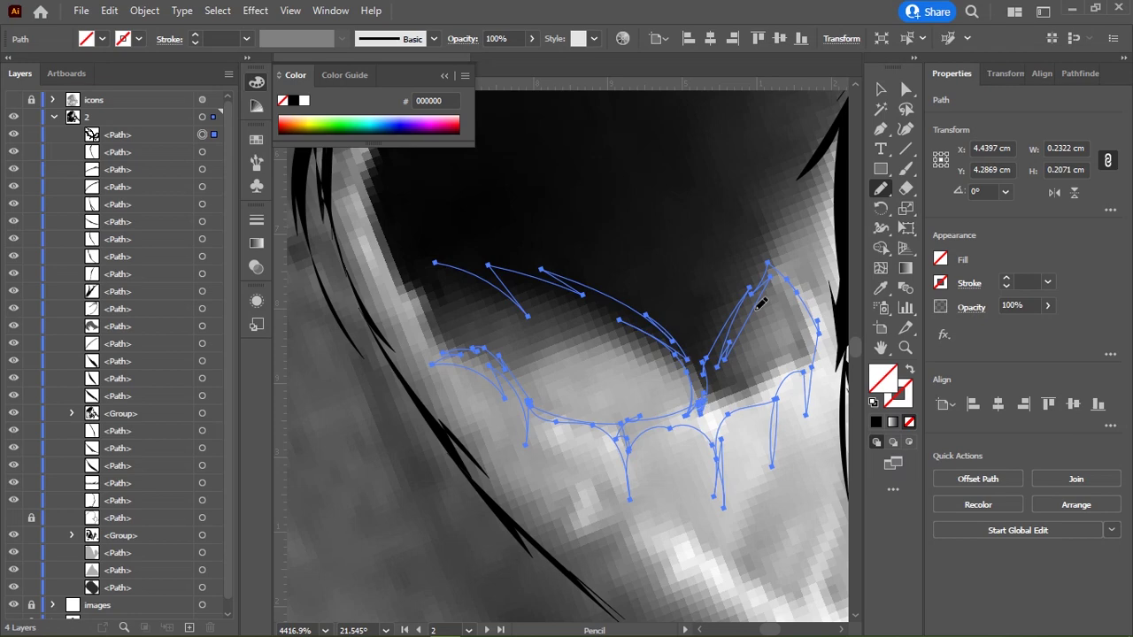
{"action": "left_click_drag", "start_coordinate": [715, 363], "coordinate": [656, 355]}
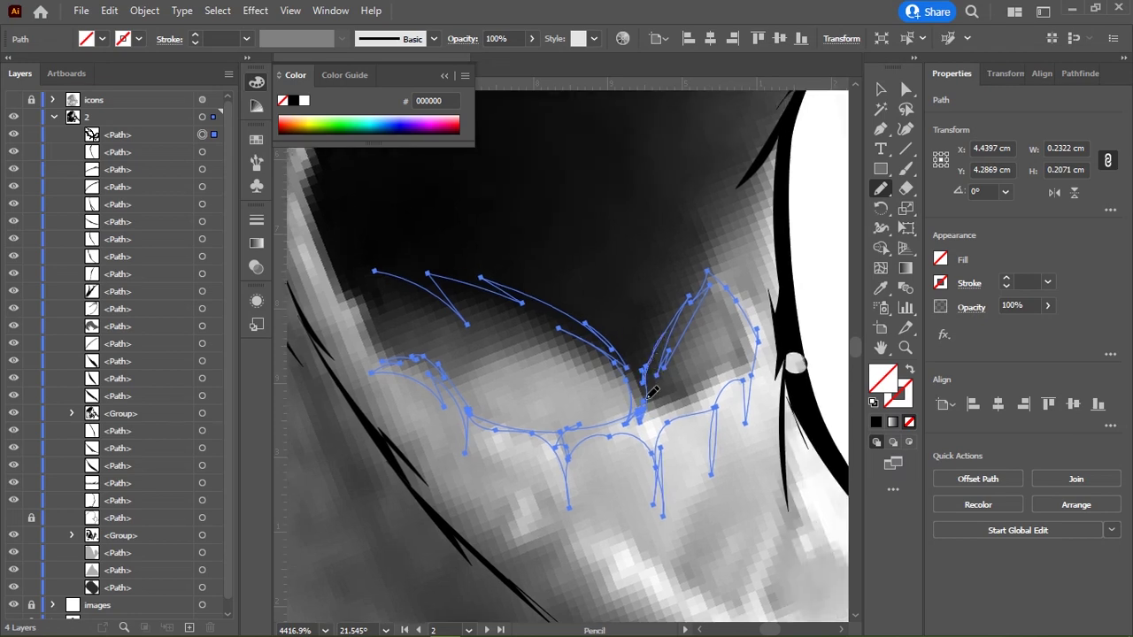
{"action": "scroll", "coordinate": [569, 321], "scroll_direction": "down", "scroll_amount": 2}
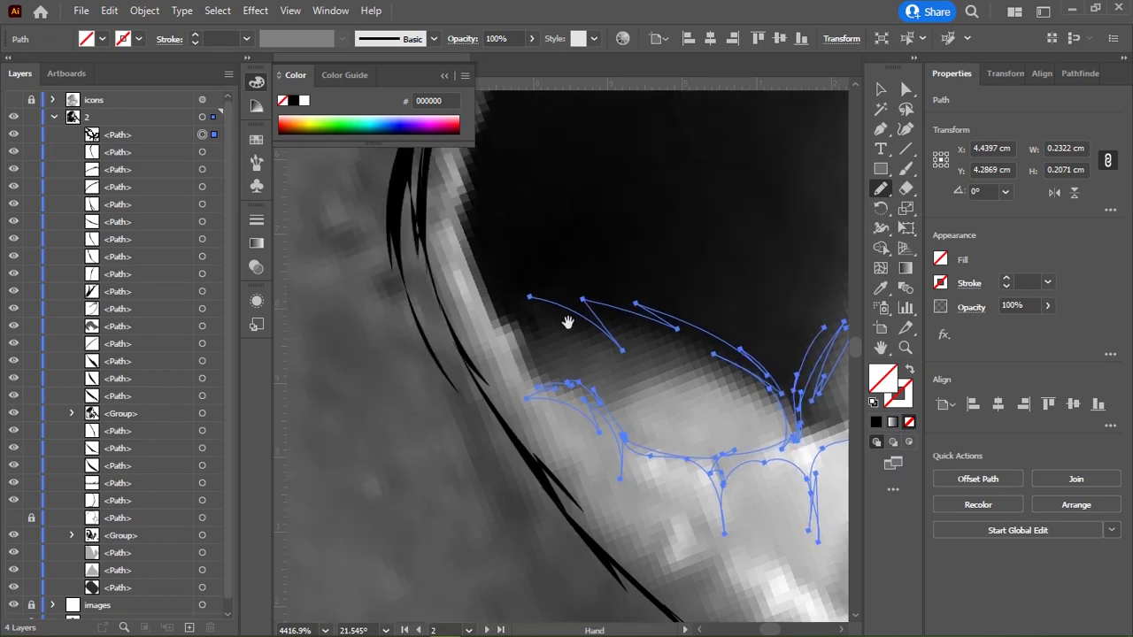
{"action": "scroll", "coordinate": [608, 294], "scroll_direction": "down", "scroll_amount": 2}
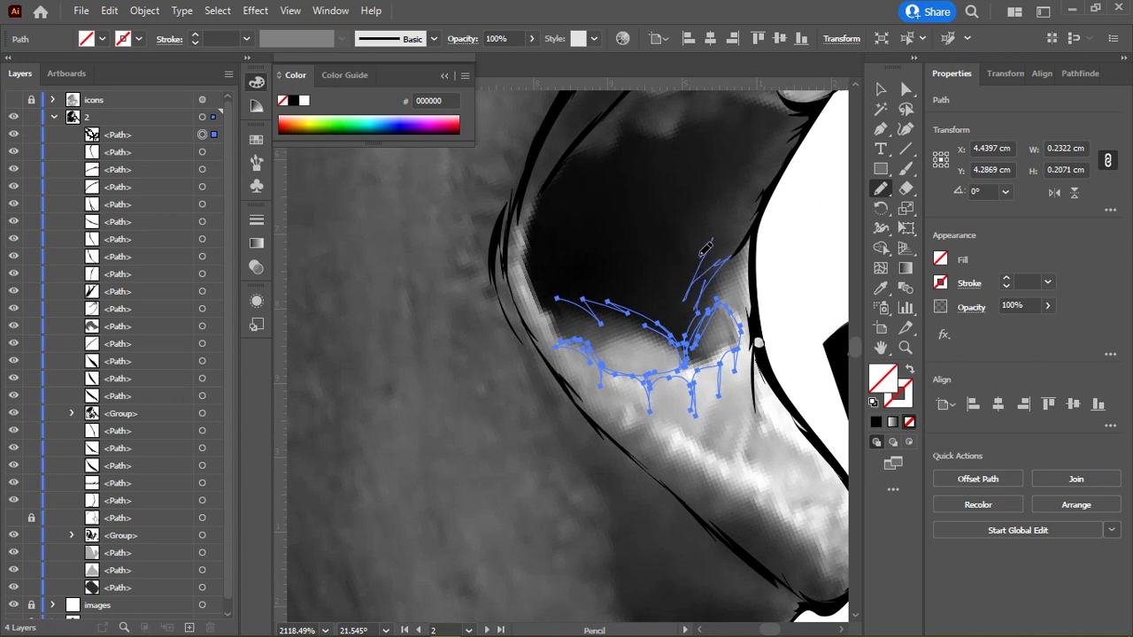
{"action": "left_click_drag", "start_coordinate": [705, 298], "coordinate": [788, 133]}
{"action": "mouse_move", "coordinate": [794, 124]}
{"action": "left_mouse_down"}
{"action": "mouse_move", "coordinate": [679, 363]}
{"action": "mouse_move", "coordinate": [665, 347]}
{"action": "left_mouse_up"}
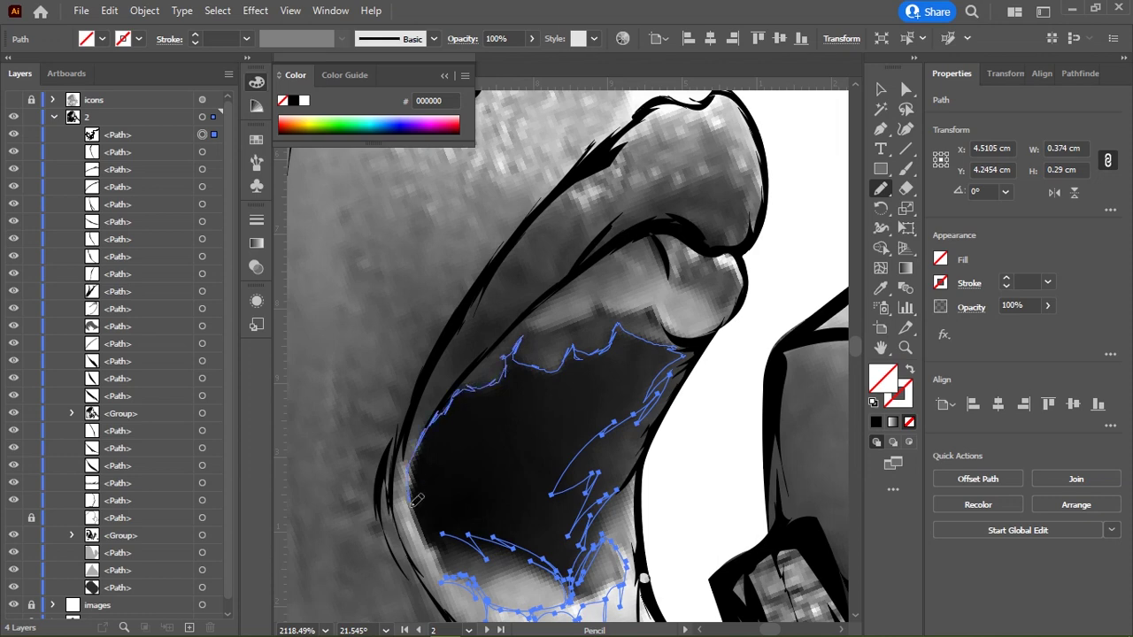
{"action": "scroll", "coordinate": [451, 526], "scroll_direction": "down", "scroll_amount": 2}
{"action": "scroll", "coordinate": [452, 527], "scroll_direction": "down", "scroll_amount": 3}
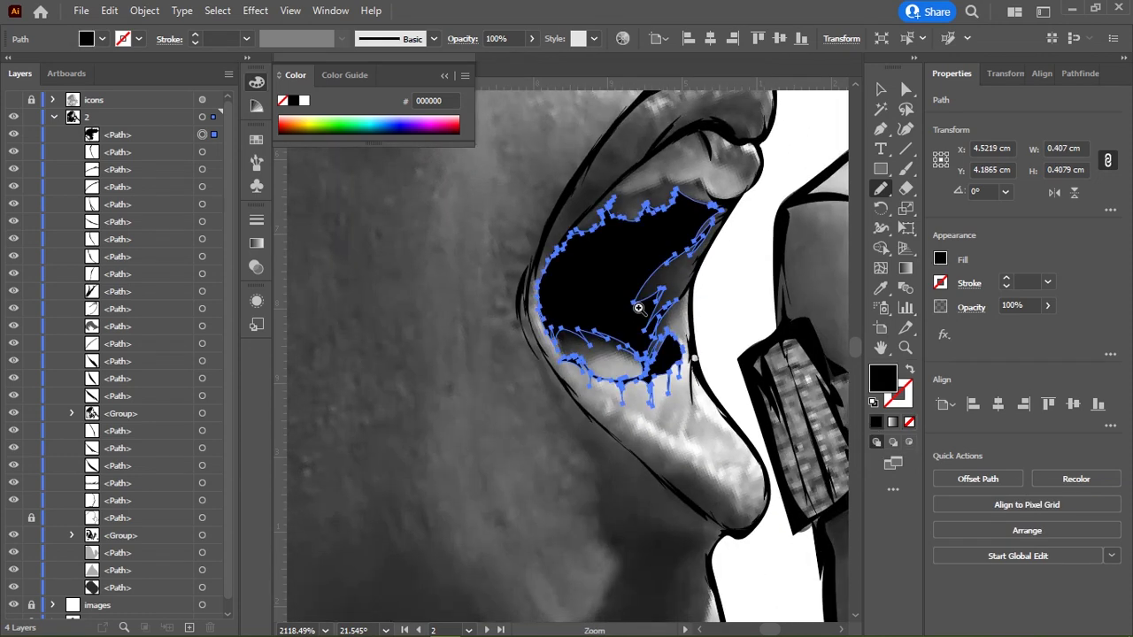
{"action": "key", "text": "ctrl+shift+a"}
{"action": "scroll", "coordinate": [554, 277], "scroll_direction": "up", "scroll_amount": 5}
Step: Draw short Pencil strokes along the upper gum line
{"action": "left_click_drag", "start_coordinate": [505, 301], "coordinate": [537, 275]}
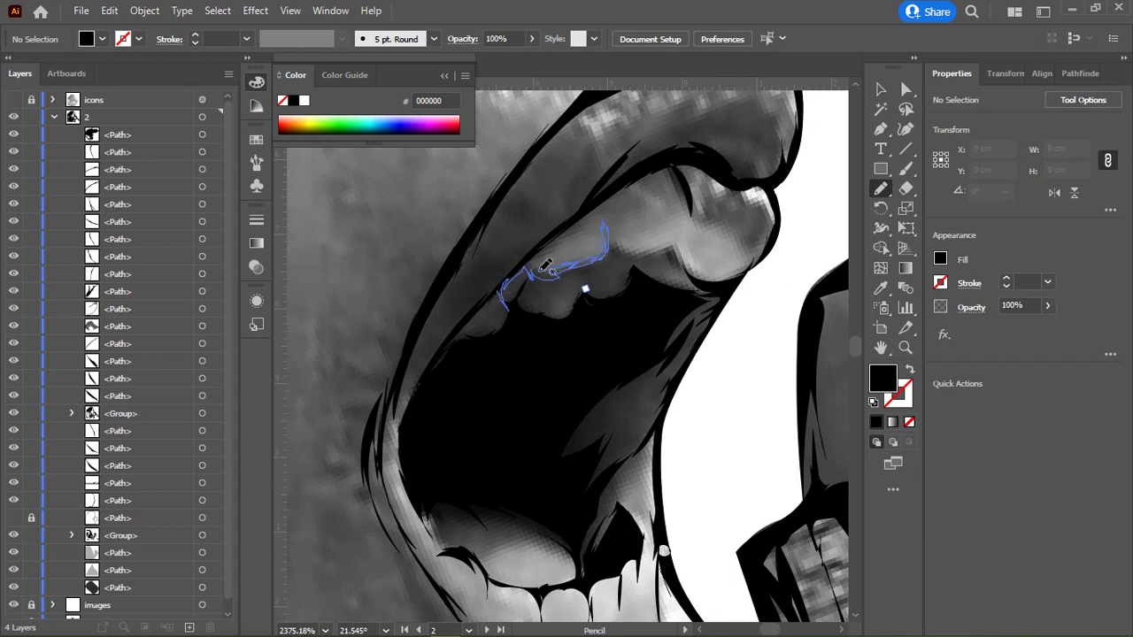
{"action": "left_click_drag", "start_coordinate": [545, 268], "coordinate": [443, 329]}
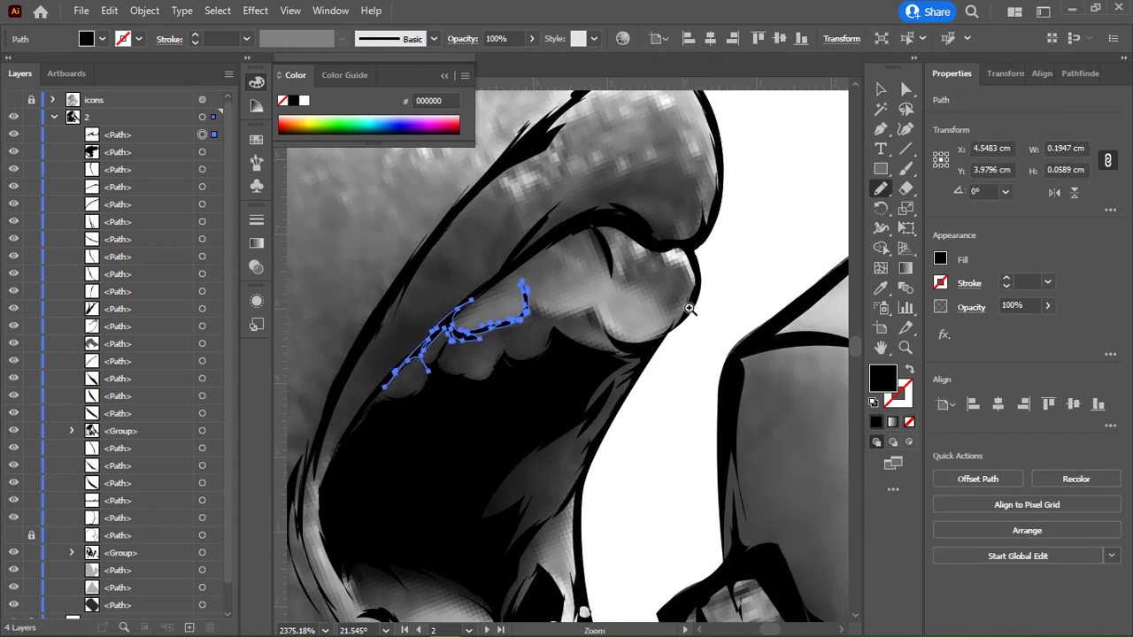
{"action": "scroll", "coordinate": [690, 309], "scroll_direction": "down", "scroll_amount": 2}
{"action": "left_click_drag", "start_coordinate": [564, 339], "coordinate": [587, 363]}
{"action": "scroll", "coordinate": [606, 338], "scroll_direction": "down", "scroll_amount": 1}
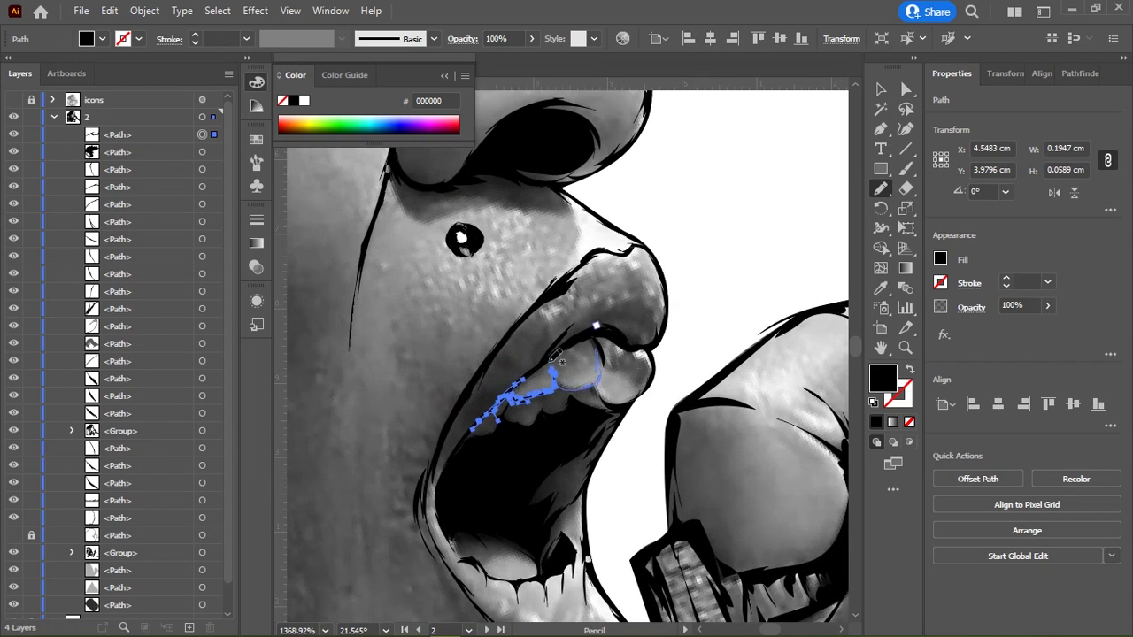
Step: Add fine detail lines at the lip corner and along the upper lip
{"action": "left_click_drag", "start_coordinate": [598, 344], "coordinate": [591, 340]}
{"action": "mouse_move", "coordinate": [635, 370]}
{"action": "left_mouse_down"}
{"action": "mouse_move", "coordinate": [561, 345]}
{"action": "mouse_move", "coordinate": [534, 365]}
{"action": "mouse_move", "coordinate": [641, 394]}
{"action": "left_mouse_up"}
{"action": "left_click", "coordinate": [659, 352], "text": "ctrl"}
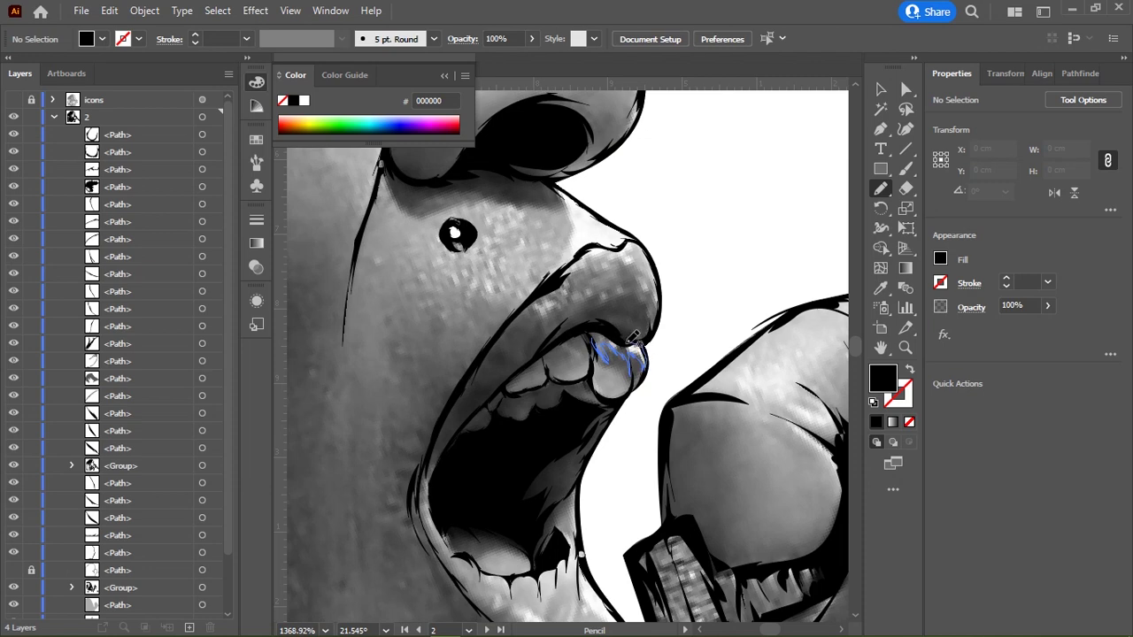
{"action": "left_click_drag", "start_coordinate": [632, 339], "coordinate": [561, 346]}
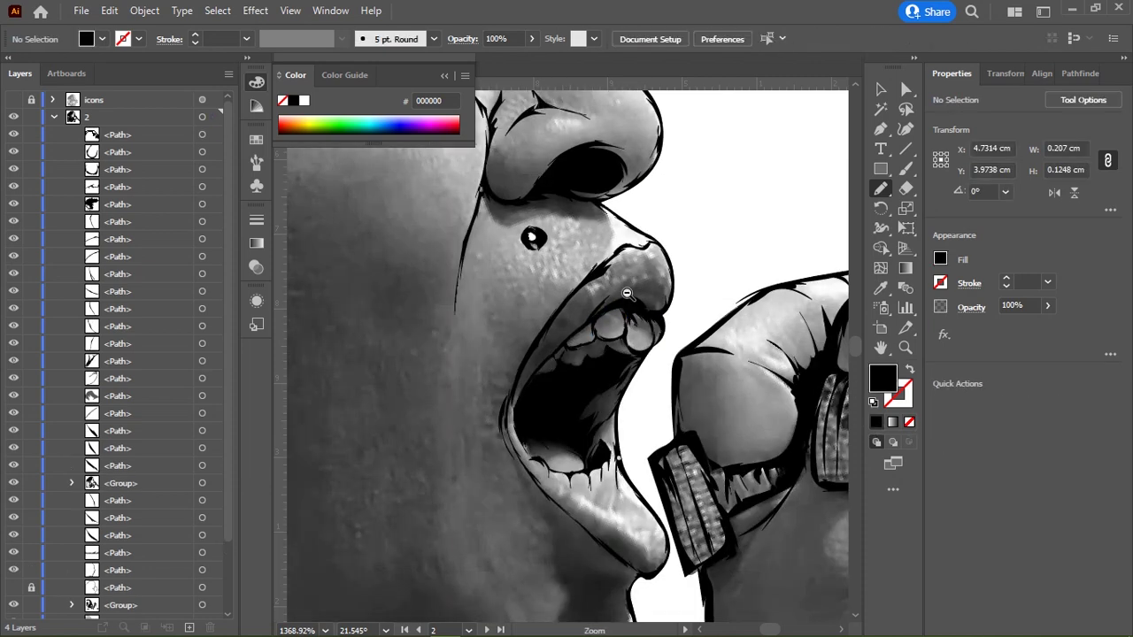
{"action": "scroll", "coordinate": [600, 337], "scroll_direction": "down", "scroll_amount": 1}
{"action": "left_click_drag", "start_coordinate": [608, 316], "coordinate": [627, 261]}
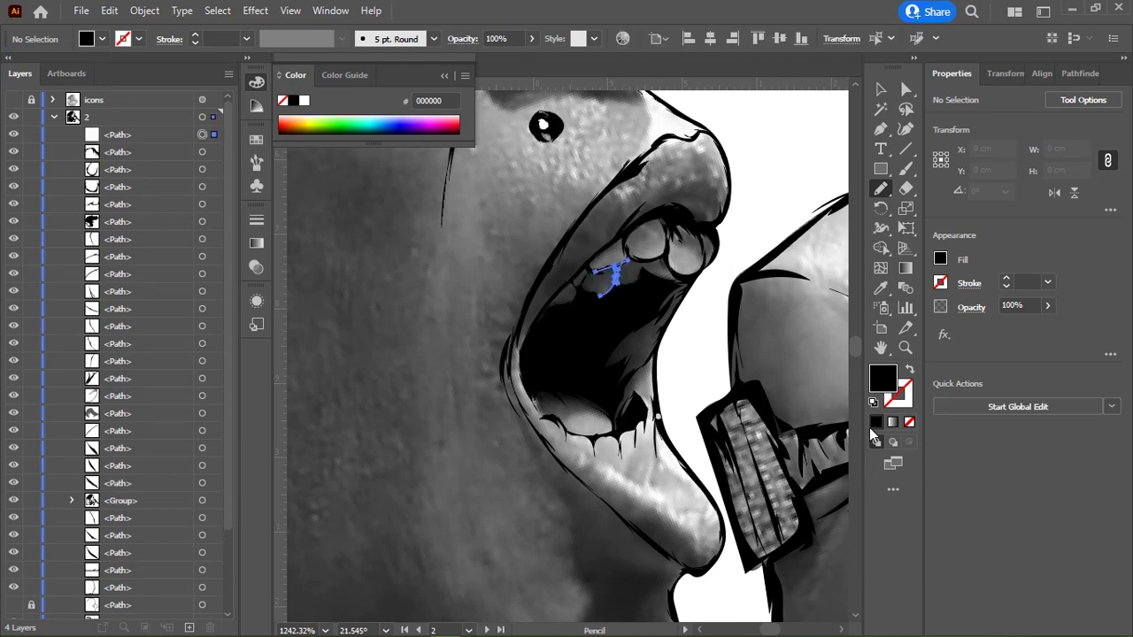
{"action": "mouse_move", "coordinate": [619, 416]}
{"action": "left_mouse_down"}
{"action": "mouse_move", "coordinate": [545, 301]}
{"action": "mouse_move", "coordinate": [570, 292]}
{"action": "left_mouse_up"}
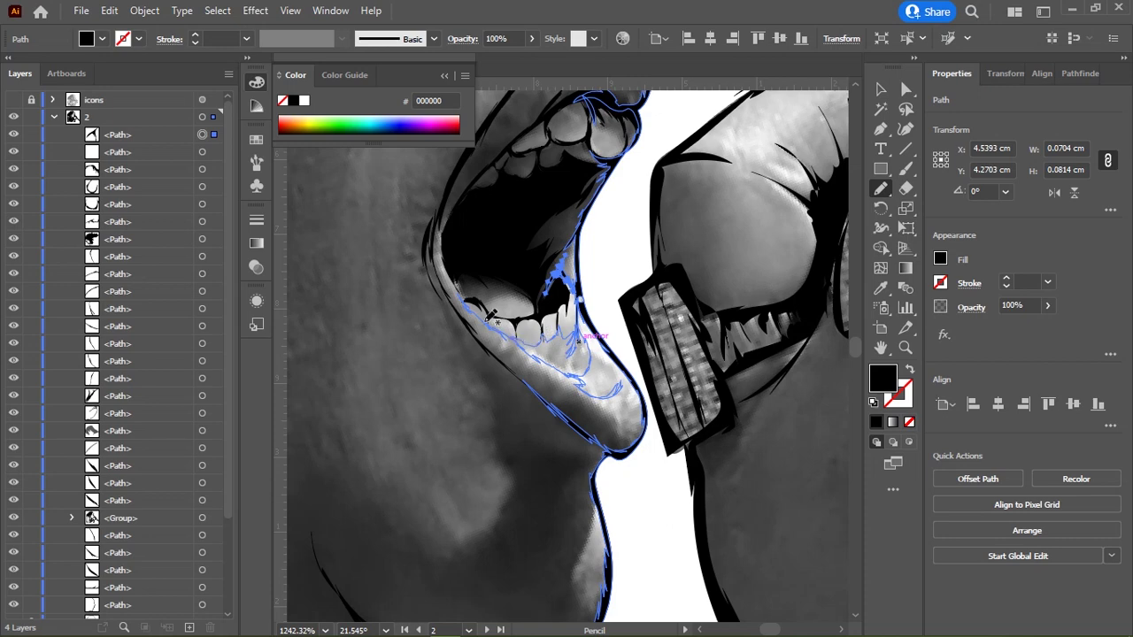
Step: Add small gap strokes between the lower teeth, deselecting after each
{"action": "key", "text": "ctrl+shift+a"}
{"action": "scroll", "coordinate": [607, 249], "scroll_direction": "up", "scroll_amount": 1}
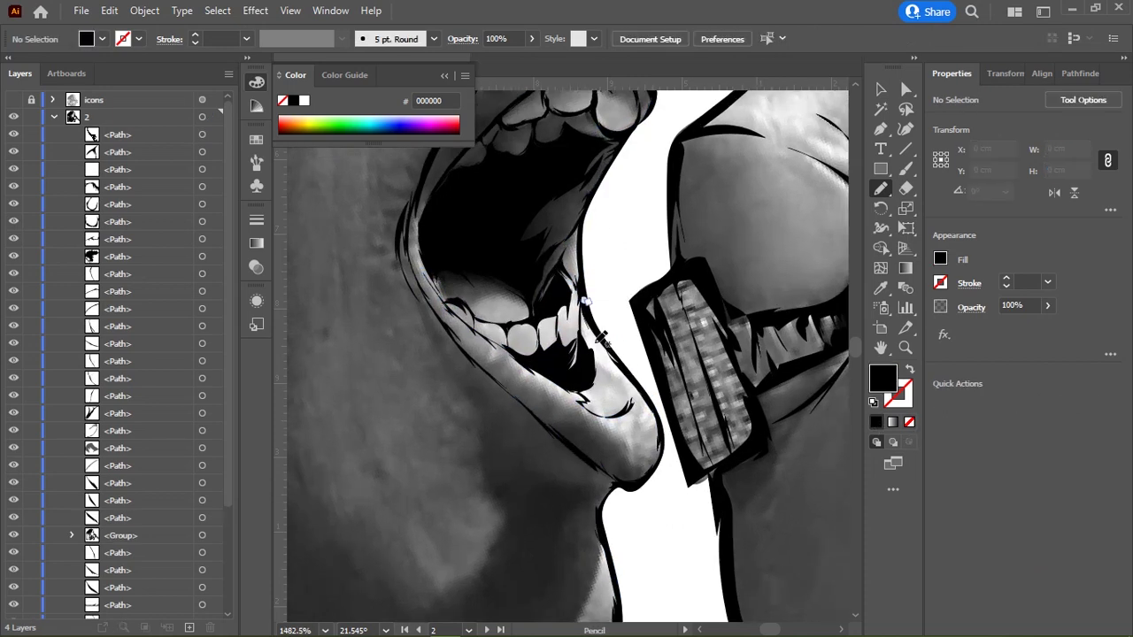
{"action": "left_click_drag", "start_coordinate": [591, 307], "coordinate": [587, 301]}
{"action": "key", "text": "ctrl+shift+a"}
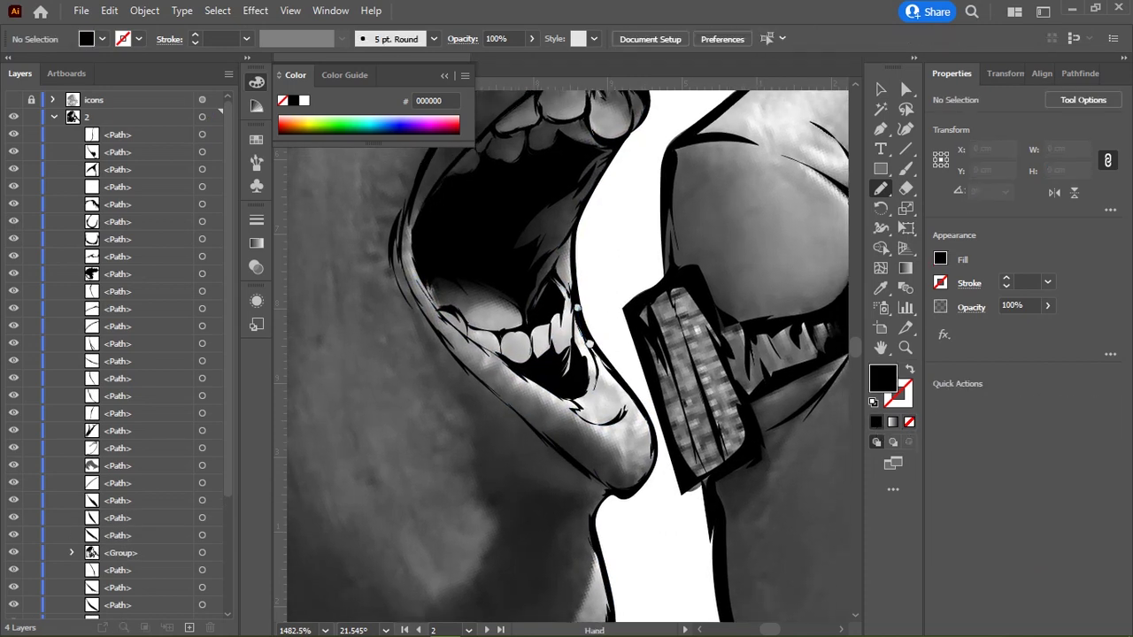
{"action": "scroll", "coordinate": [557, 319], "scroll_direction": "up", "scroll_amount": 4}
{"action": "left_click", "coordinate": [553, 324], "text": "ctrl"}
{"action": "scroll", "coordinate": [555, 328], "scroll_direction": "up", "scroll_amount": 5}
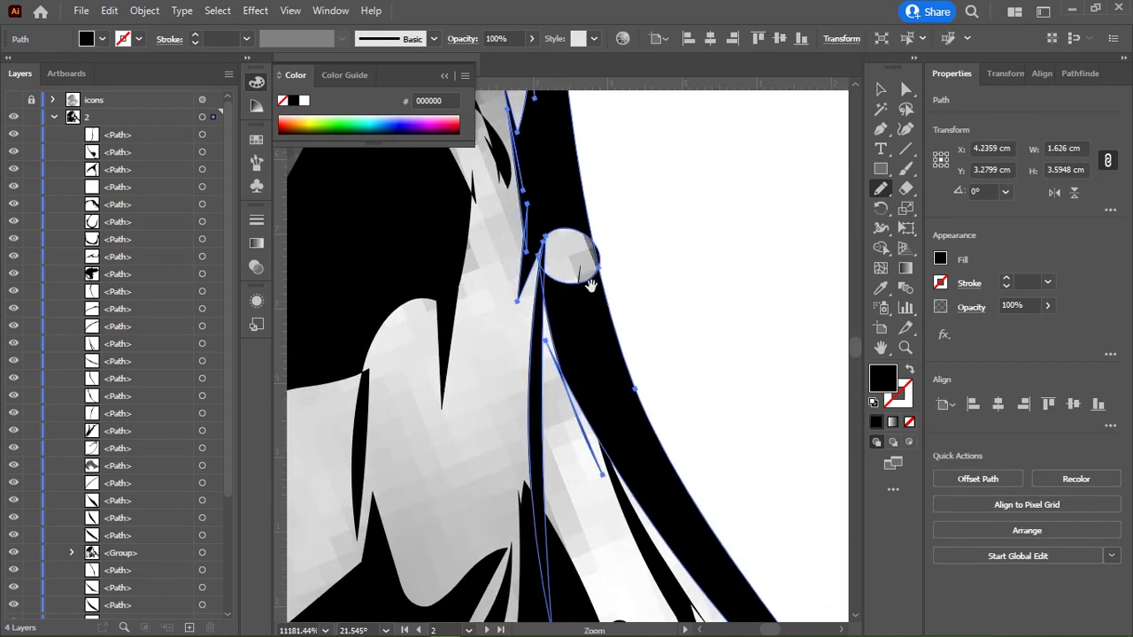
{"action": "scroll", "coordinate": [555, 341], "scroll_direction": "up", "scroll_amount": 2}
{"action": "scroll", "coordinate": [522, 305], "scroll_direction": "down", "scroll_amount": 8}
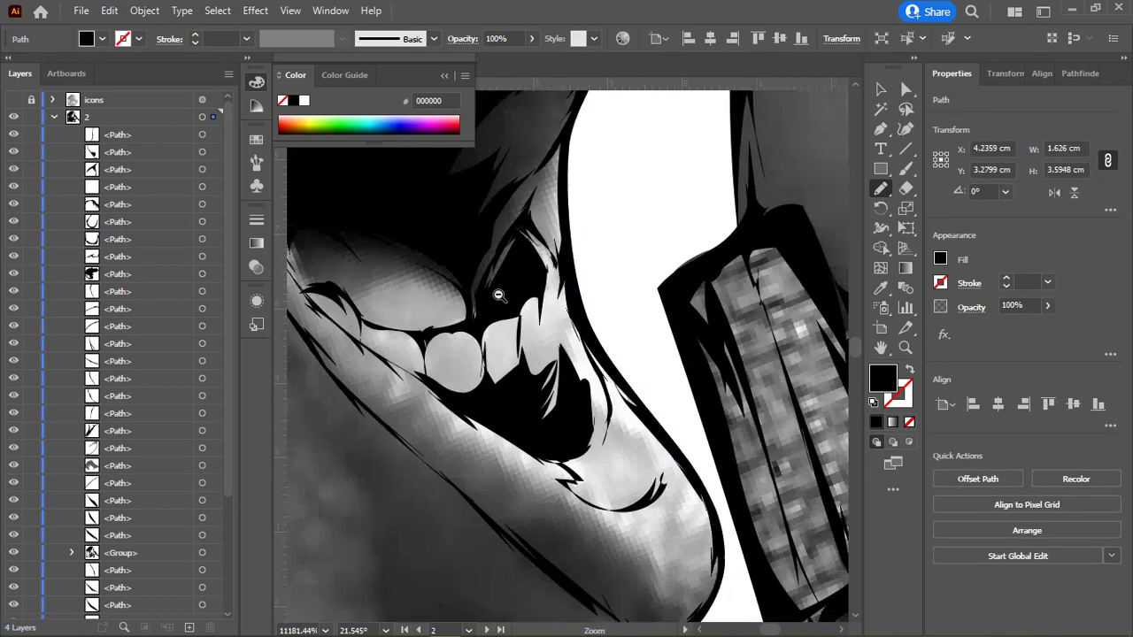
{"action": "scroll", "coordinate": [566, 292], "scroll_direction": "down", "scroll_amount": 4}
{"action": "key", "text": "ctrl+shift+a"}
{"action": "scroll", "coordinate": [591, 277], "scroll_direction": "up", "scroll_amount": 3}
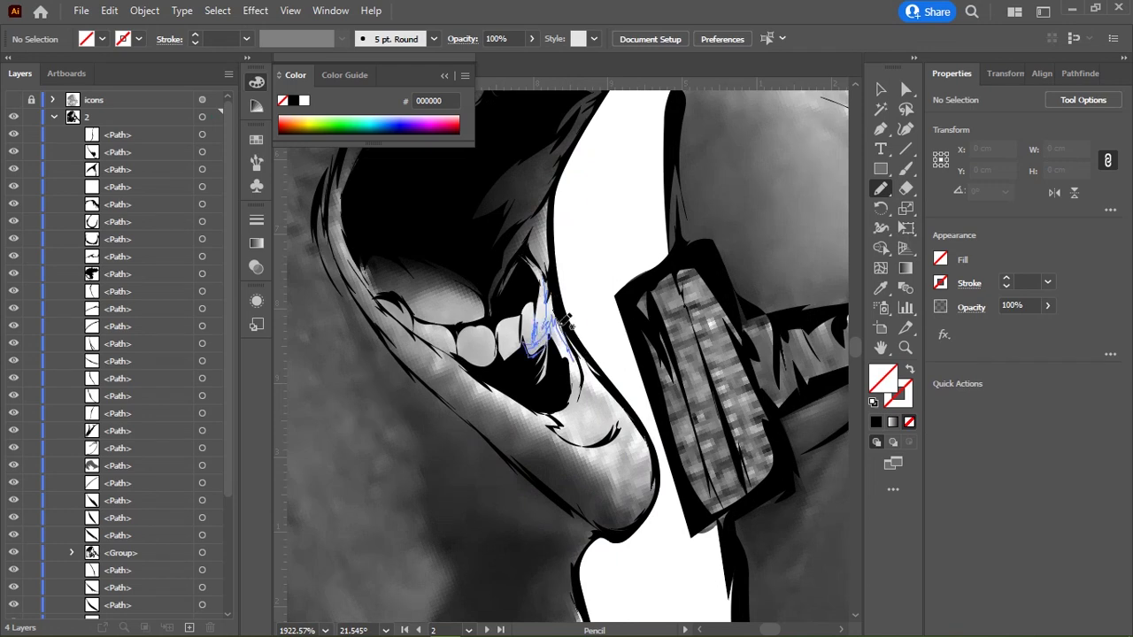
{"action": "left_click_drag", "start_coordinate": [562, 327], "coordinate": [566, 324]}
{"action": "key", "text": "ctrl+shift+a"}
{"action": "scroll", "coordinate": [607, 293], "scroll_direction": "down", "scroll_amount": 5}
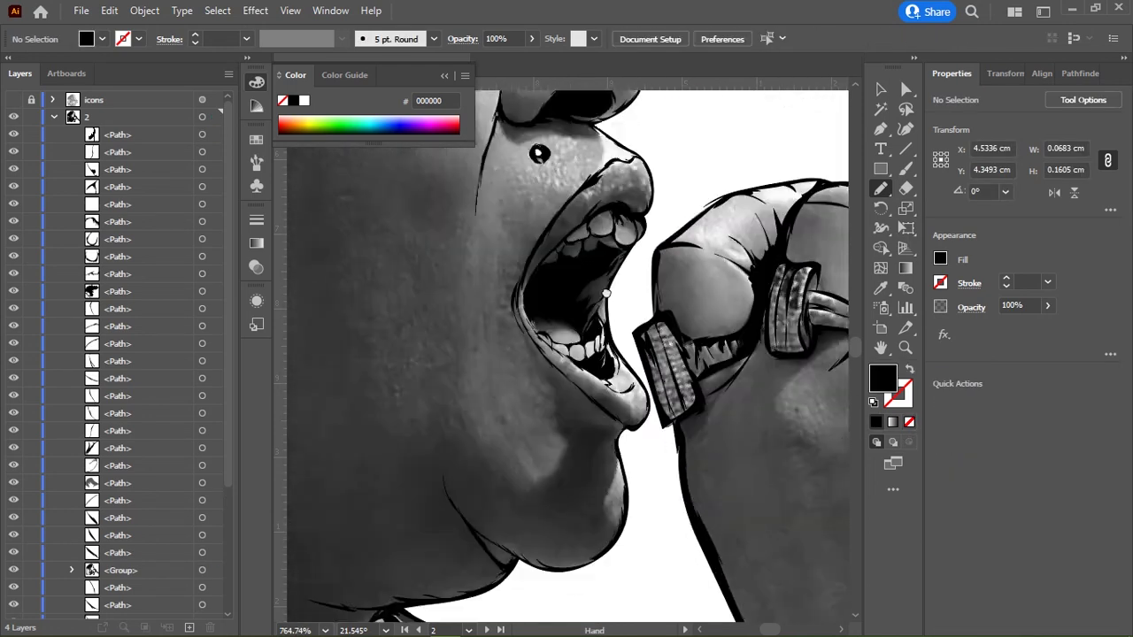
{"action": "scroll", "coordinate": [611, 382], "scroll_direction": "up", "scroll_amount": 1}
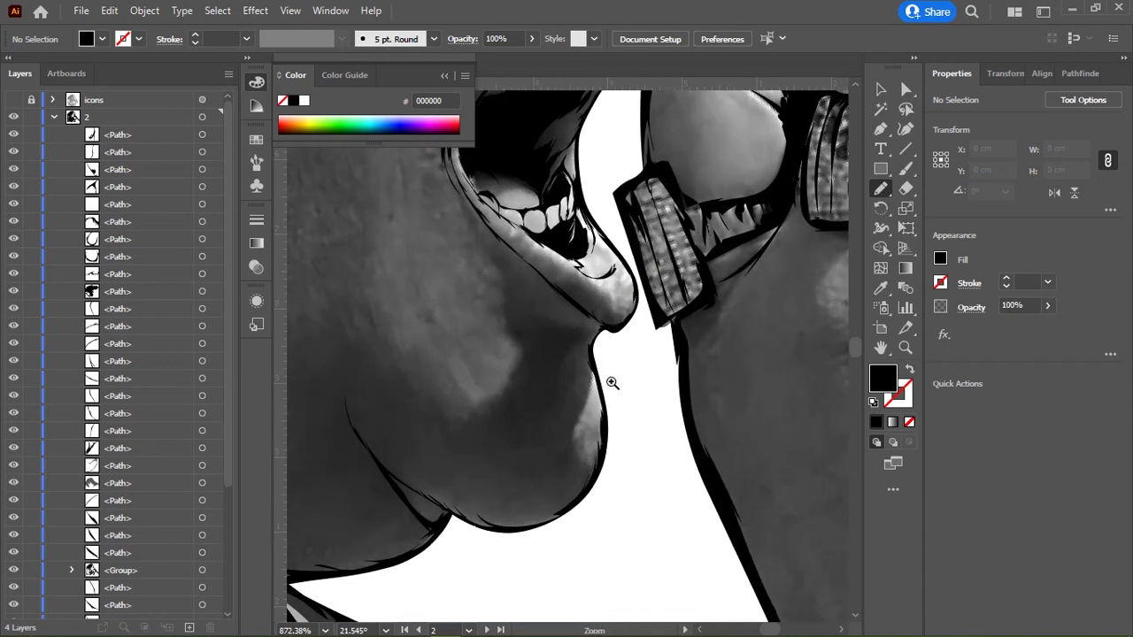
{"action": "scroll", "coordinate": [611, 382], "scroll_direction": "up", "scroll_amount": 3}
Step: Draw a crease shape below the lower lip and check the chin outline
{"action": "left_click_drag", "start_coordinate": [549, 329], "coordinate": [471, 259]}
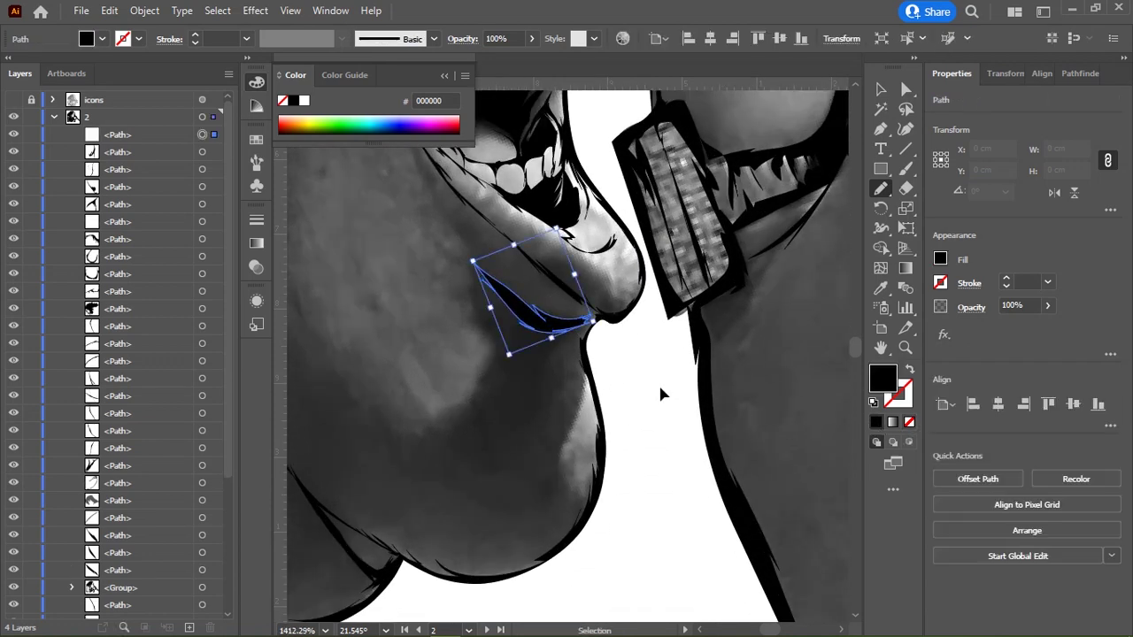
{"action": "key", "text": "ctrl+shift+a"}
{"action": "scroll", "coordinate": [664, 372], "scroll_direction": "up", "scroll_amount": 5}
{"action": "scroll", "coordinate": [659, 336], "scroll_direction": "up", "scroll_amount": 1}
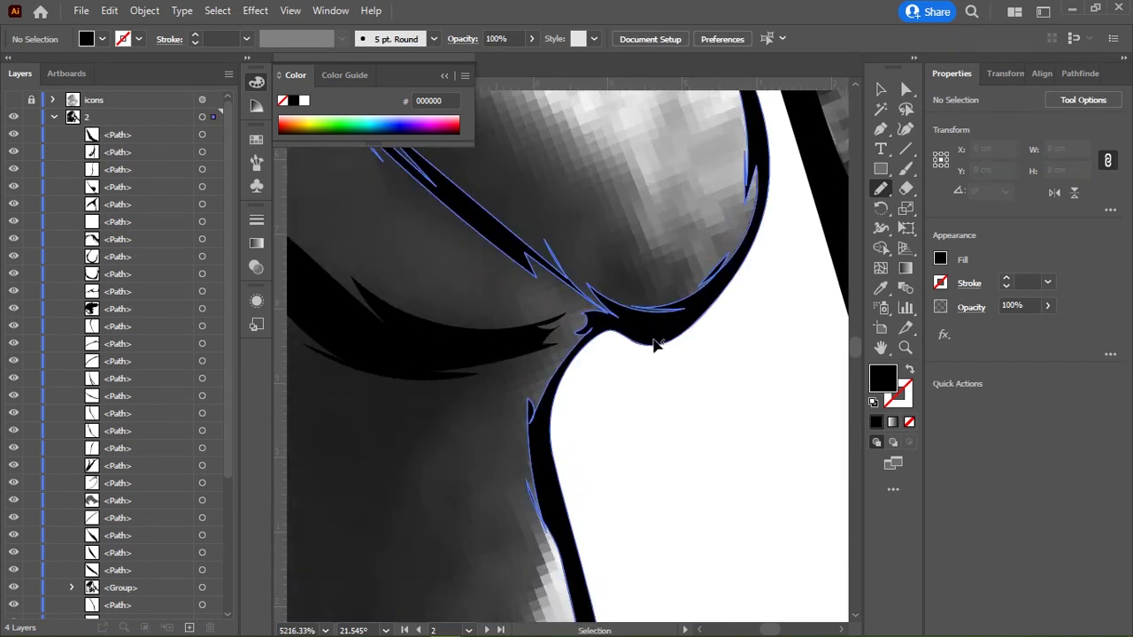
{"action": "left_click", "coordinate": [658, 336], "text": "ctrl"}
{"action": "scroll", "coordinate": [559, 379], "scroll_direction": "up", "scroll_amount": 1}
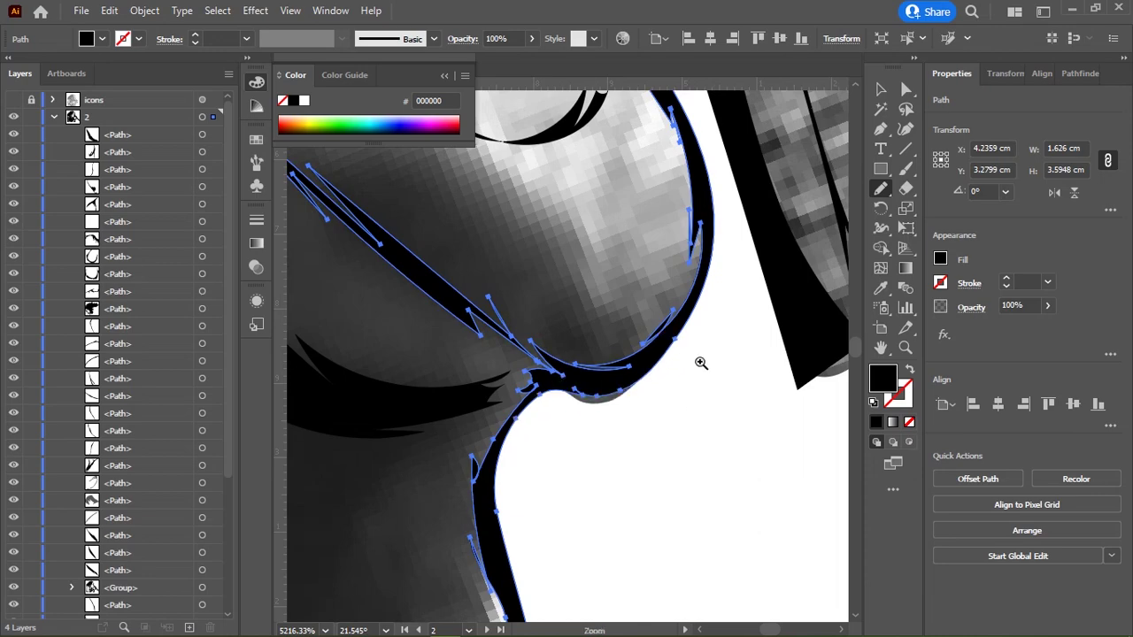
{"action": "scroll", "coordinate": [690, 367], "scroll_direction": "down", "scroll_amount": 4}
{"action": "scroll", "coordinate": [682, 380], "scroll_direction": "down", "scroll_amount": 4}
{"action": "key", "text": "ctrl+shift+a"}
{"action": "scroll", "coordinate": [619, 310], "scroll_direction": "up", "scroll_amount": 1}
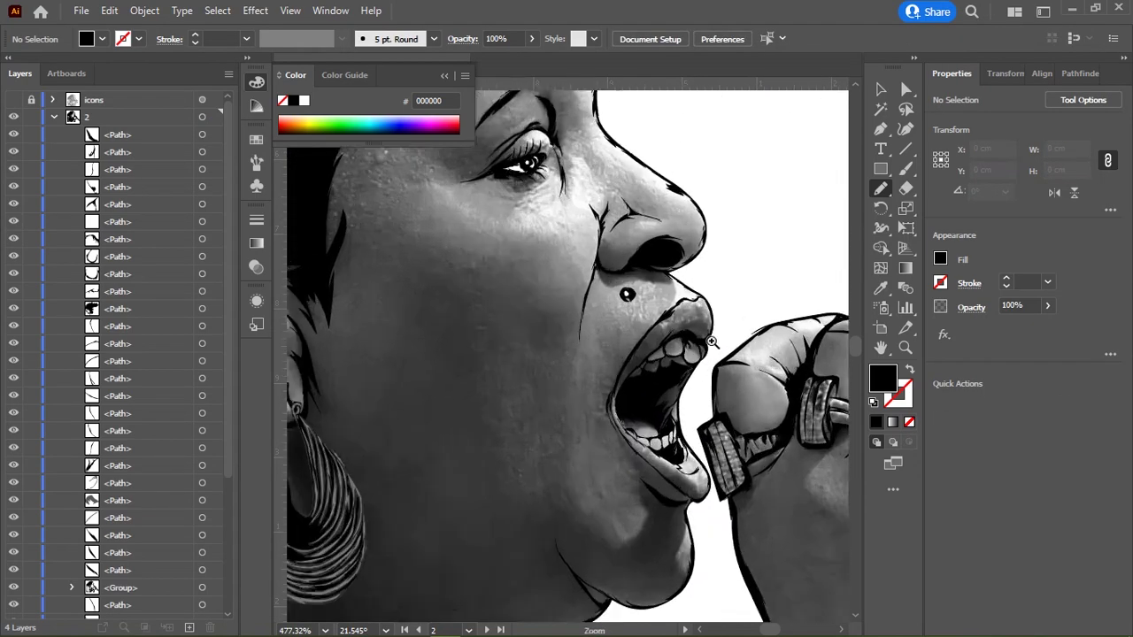
{"action": "scroll", "coordinate": [673, 354], "scroll_direction": "up", "scroll_amount": 1}
{"action": "scroll", "coordinate": [681, 363], "scroll_direction": "up", "scroll_amount": 2}
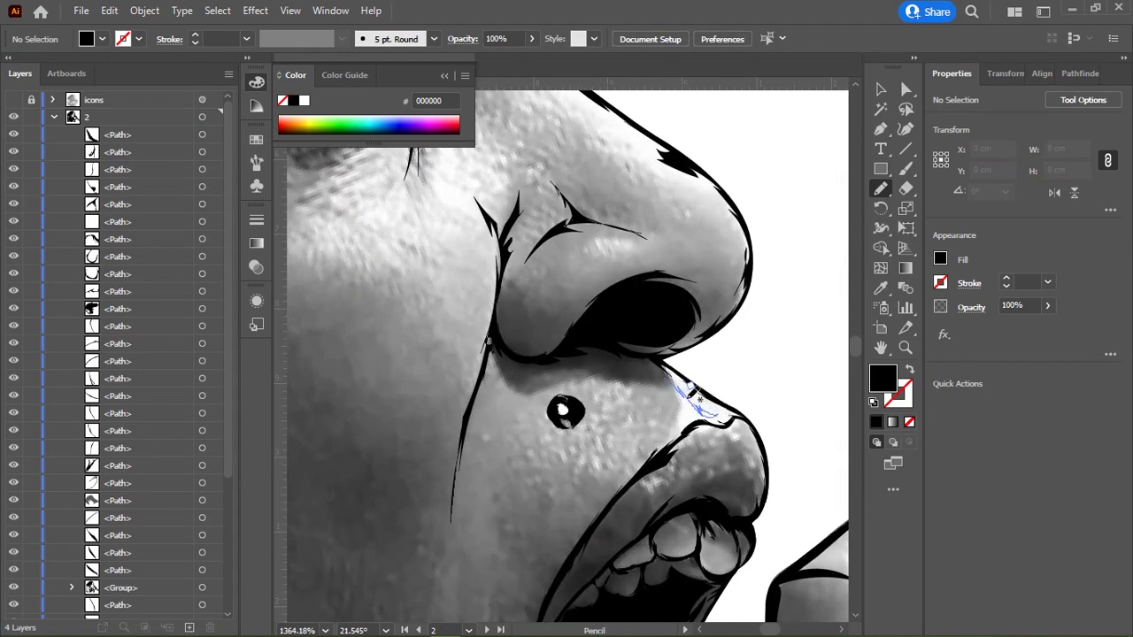
Step: Add a fine line beside the nostril and a wrinkle on the cheek
{"action": "left_click_drag", "start_coordinate": [699, 401], "coordinate": [650, 359]}
{"action": "key", "text": "ctrl+shift+a"}
{"action": "scroll", "coordinate": [752, 375], "scroll_direction": "down", "scroll_amount": 1}
{"action": "scroll", "coordinate": [689, 297], "scroll_direction": "down", "scroll_amount": 1}
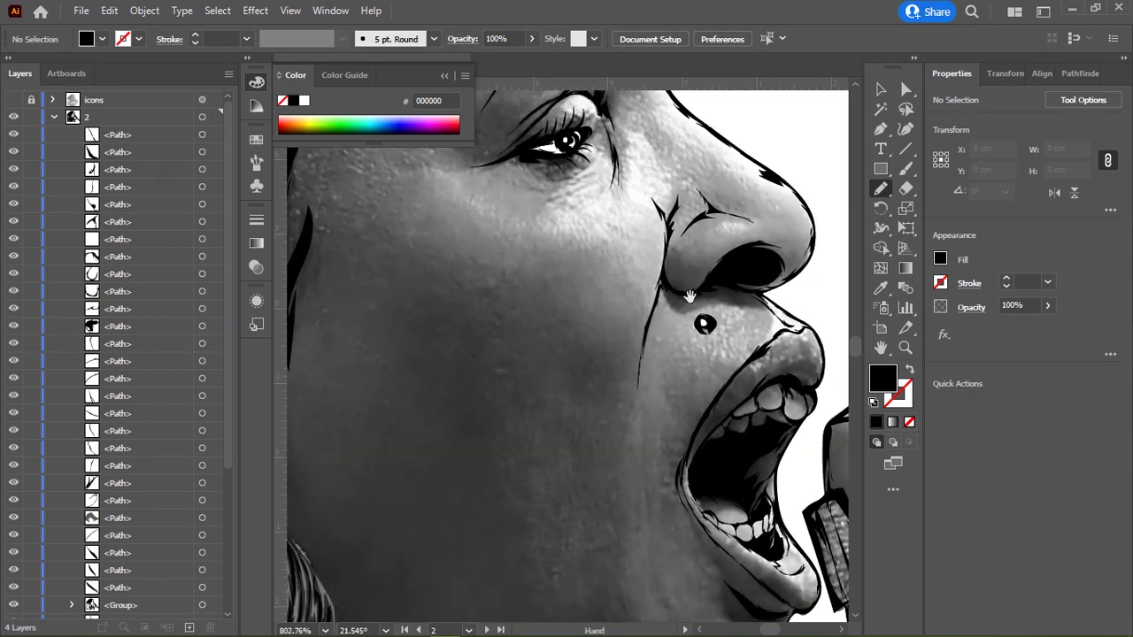
{"action": "scroll", "coordinate": [689, 297], "scroll_direction": "down", "scroll_amount": 3}
{"action": "left_click_drag", "start_coordinate": [599, 187], "coordinate": [639, 235]}
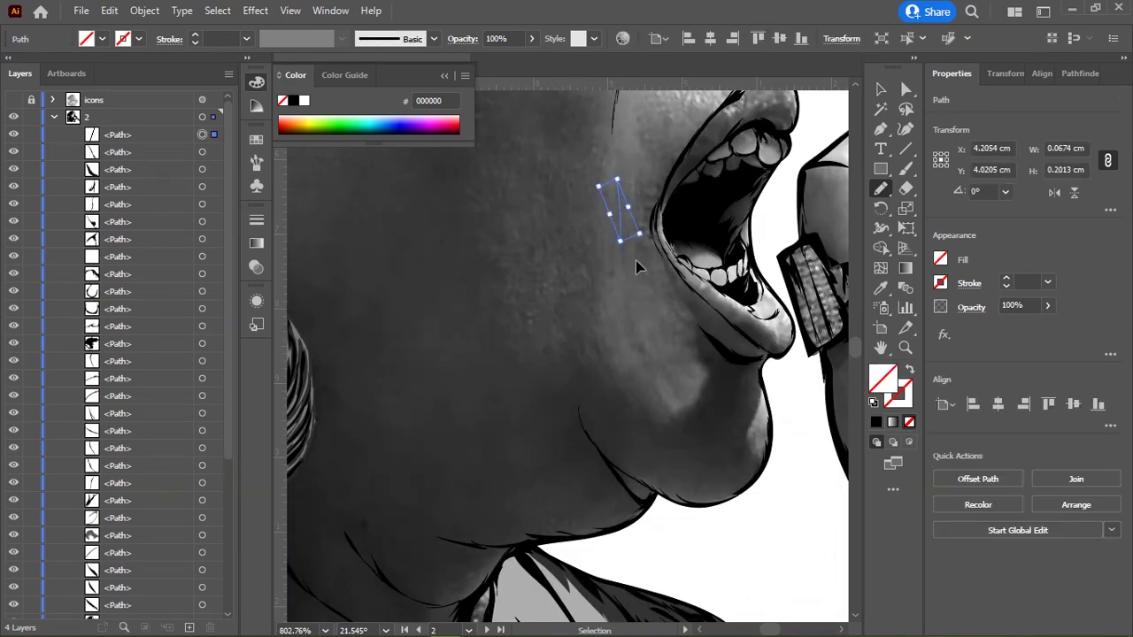
{"action": "key", "text": "ctrl+shift+a"}
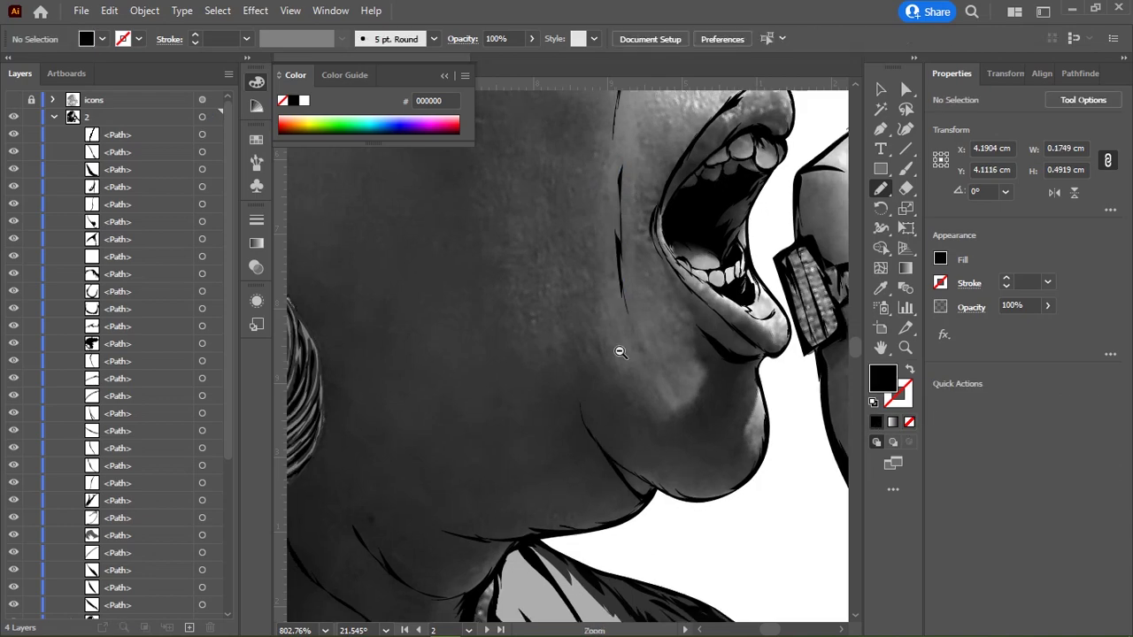
Step: Zoom out to view the whole face and chin
{"action": "scroll", "coordinate": [611, 371], "scroll_direction": "down", "scroll_amount": 1}
{"action": "left_click_drag", "start_coordinate": [540, 377], "coordinate": [571, 386]}
{"action": "scroll", "coordinate": [667, 465], "scroll_direction": "up", "scroll_amount": 1}
{"action": "scroll", "coordinate": [667, 466], "scroll_direction": "up", "scroll_amount": 1}
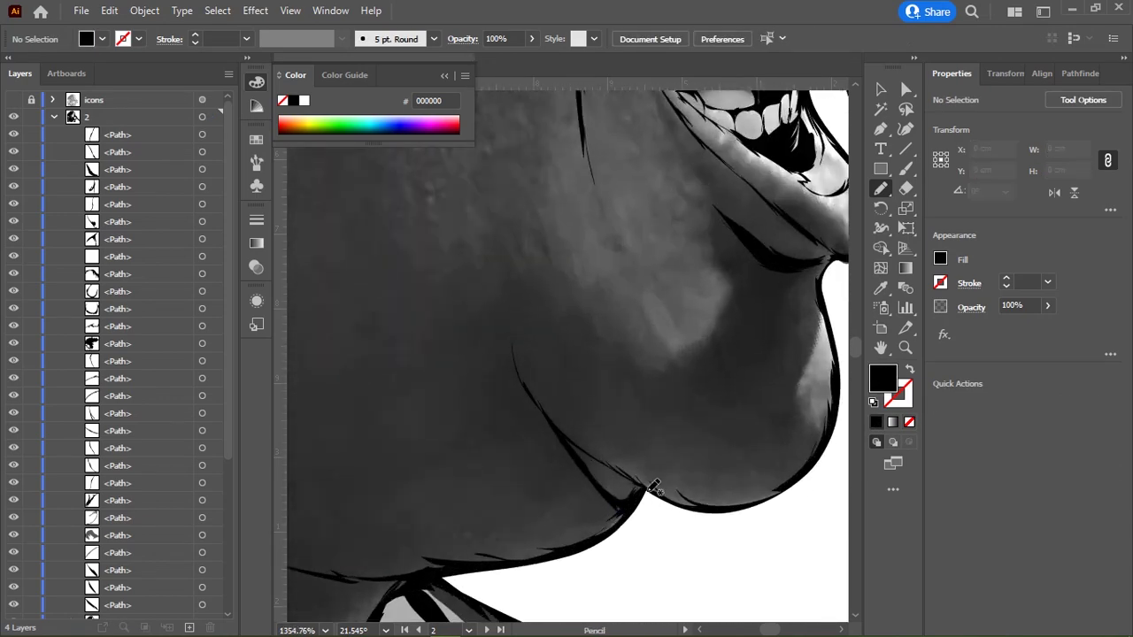
{"action": "scroll", "coordinate": [596, 263], "scroll_direction": "down", "scroll_amount": 3}
{"action": "scroll", "coordinate": [681, 299], "scroll_direction": "up", "scroll_amount": 1}
{"action": "scroll", "coordinate": [681, 298], "scroll_direction": "down", "scroll_amount": 2}
{"action": "left_click_drag", "start_coordinate": [675, 295], "coordinate": [699, 323]}
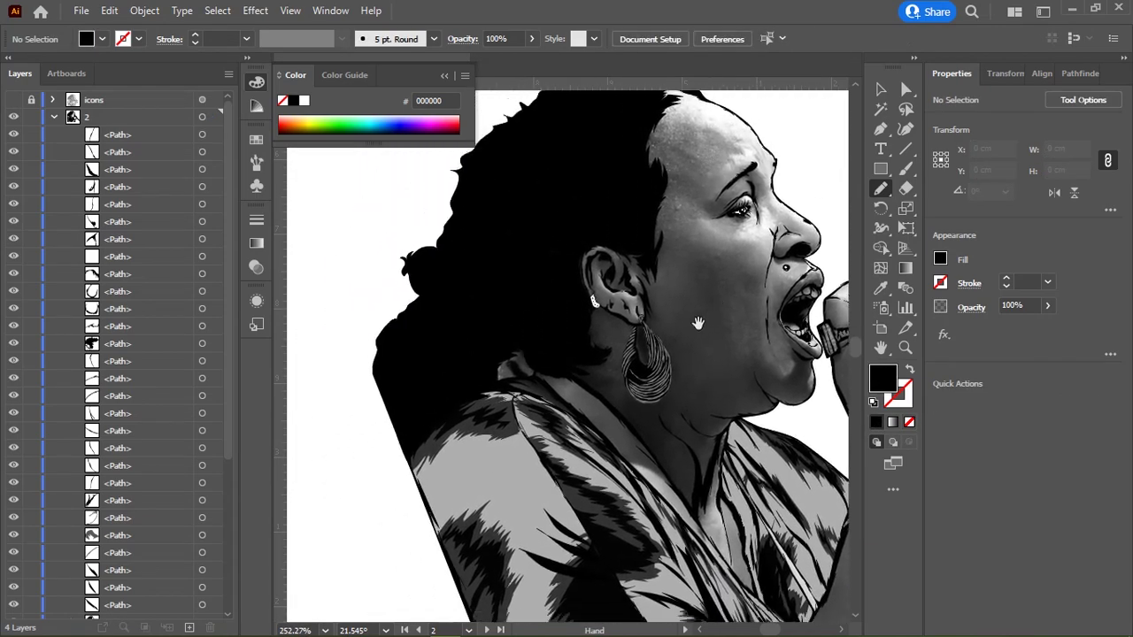
{"action": "scroll", "coordinate": [234, 205], "scroll_direction": "down", "scroll_amount": 5}
Step: Select the grouped portrait shading artwork, then clear the selection
{"action": "left_click", "coordinate": [341, 468], "text": "ctrl"}
{"action": "scroll", "coordinate": [342, 468], "scroll_direction": "down", "scroll_amount": 3}
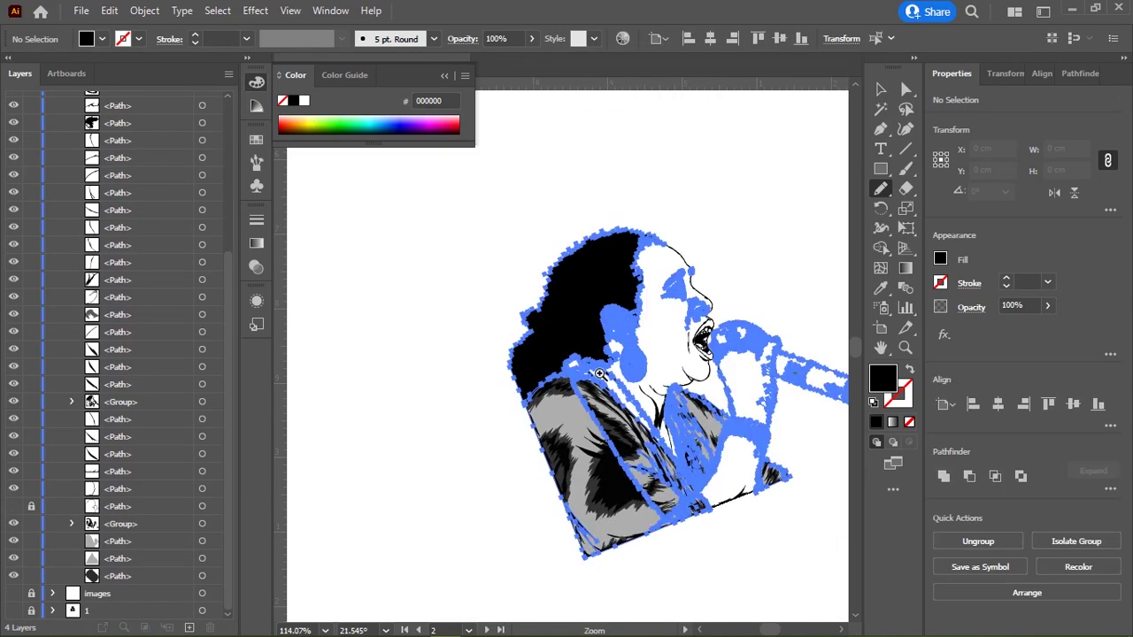
{"action": "scroll", "coordinate": [551, 339], "scroll_direction": "up", "scroll_amount": 2}
{"action": "scroll", "coordinate": [551, 339], "scroll_direction": "up", "scroll_amount": 5}
{"action": "key", "text": "ctrl+shift+a"}
{"action": "scroll", "coordinate": [565, 373], "scroll_direction": "up", "scroll_amount": 4}
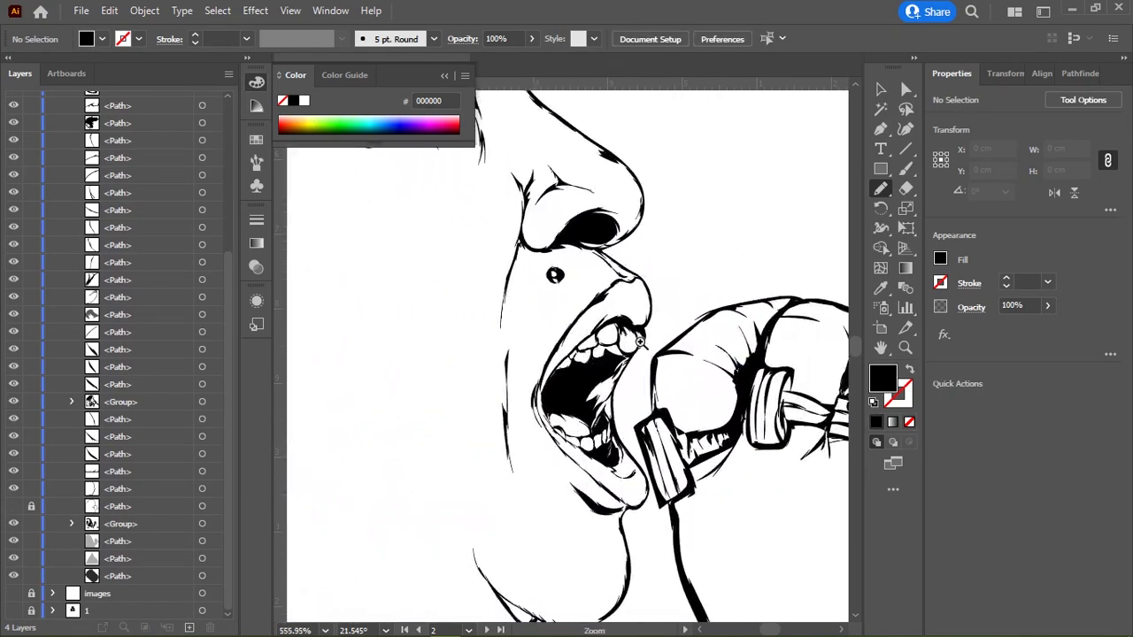
{"action": "scroll", "coordinate": [565, 373], "scroll_direction": "up", "scroll_amount": 4}
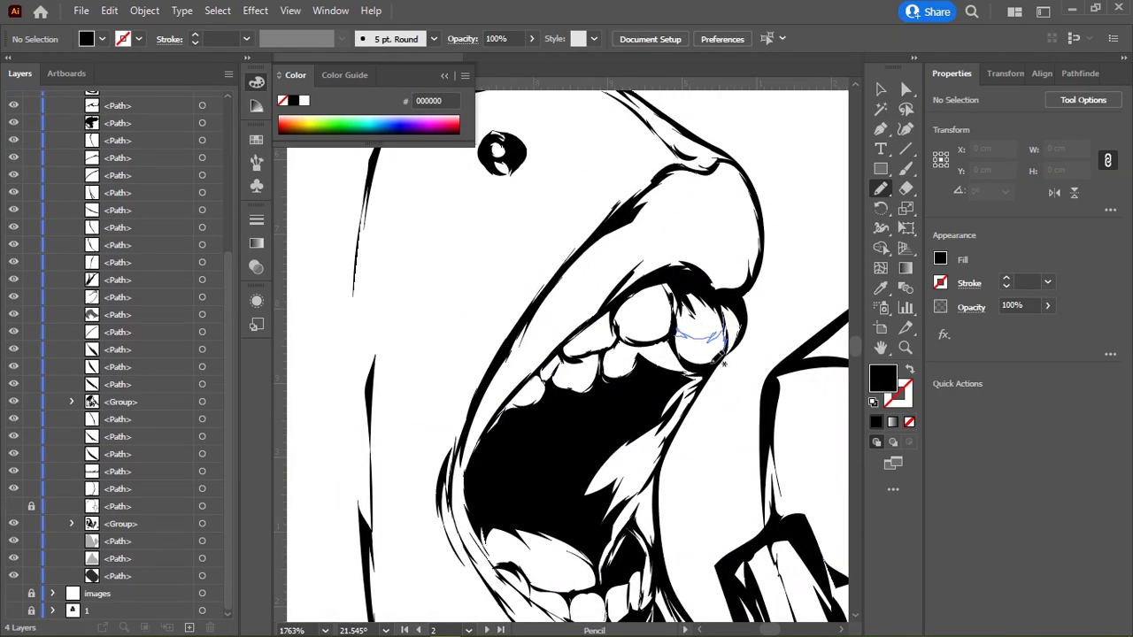
Step: Add two detail lines along the upper tooth edges
{"action": "left_click_drag", "start_coordinate": [680, 344], "coordinate": [708, 354]}
{"action": "key", "text": "ctrl+shift+a"}
{"action": "scroll", "coordinate": [713, 383], "scroll_direction": "down", "scroll_amount": 3}
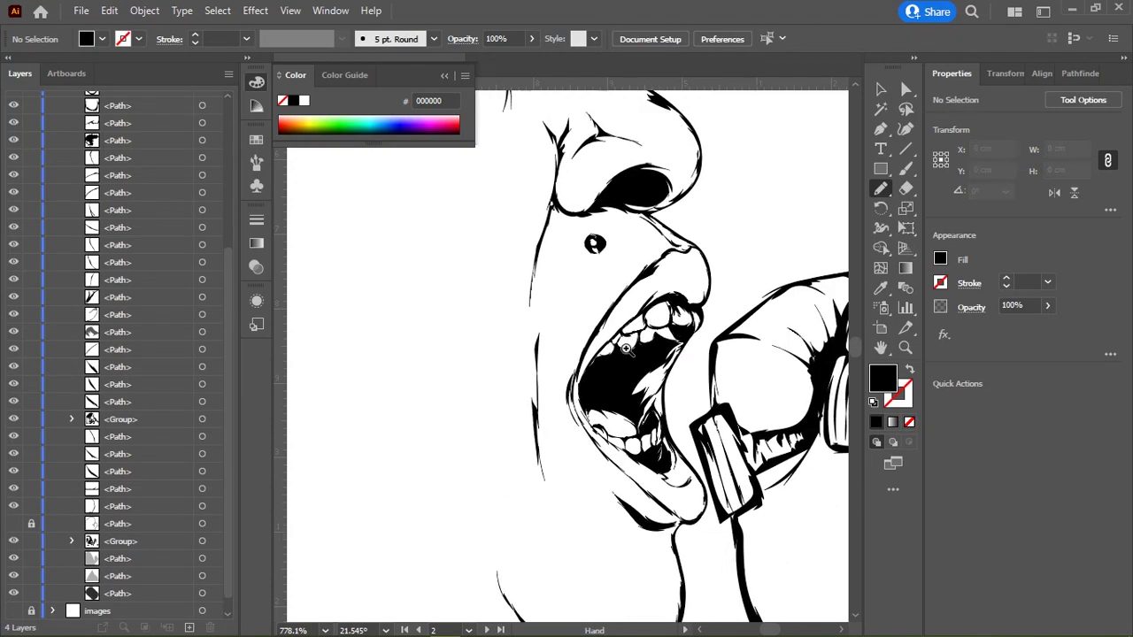
{"action": "scroll", "coordinate": [713, 382], "scroll_direction": "up", "scroll_amount": 5}
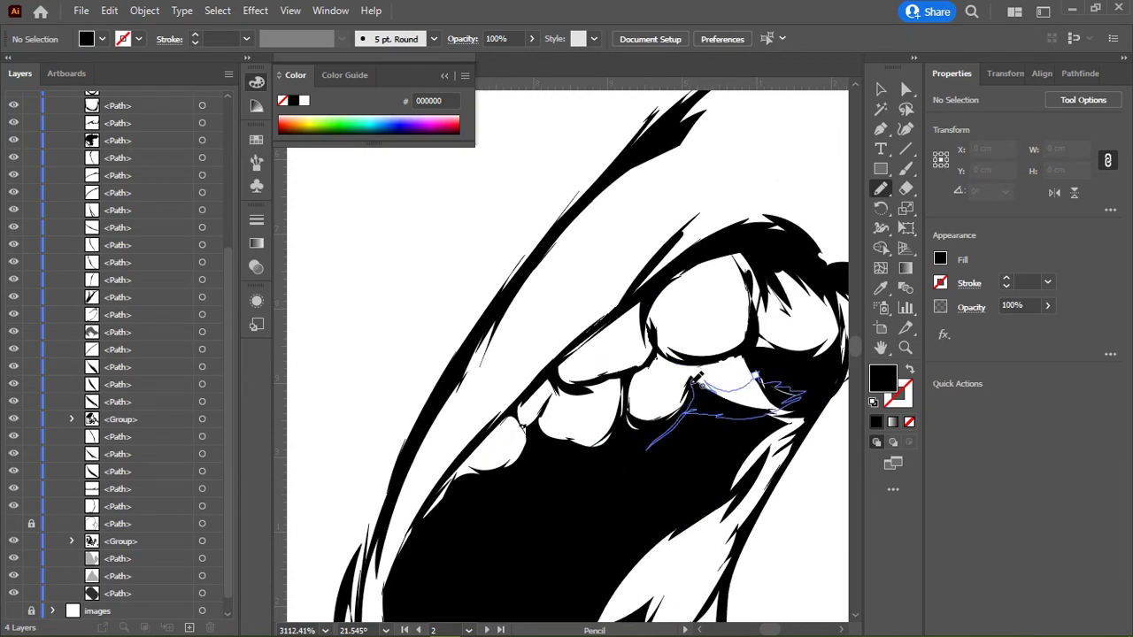
{"action": "left_click_drag", "start_coordinate": [727, 409], "coordinate": [719, 382]}
{"action": "scroll", "coordinate": [713, 383], "scroll_direction": "down", "scroll_amount": 4}
{"action": "key", "text": "ctrl+shift+a"}
{"action": "scroll", "coordinate": [620, 324], "scroll_direction": "up", "scroll_amount": 3}
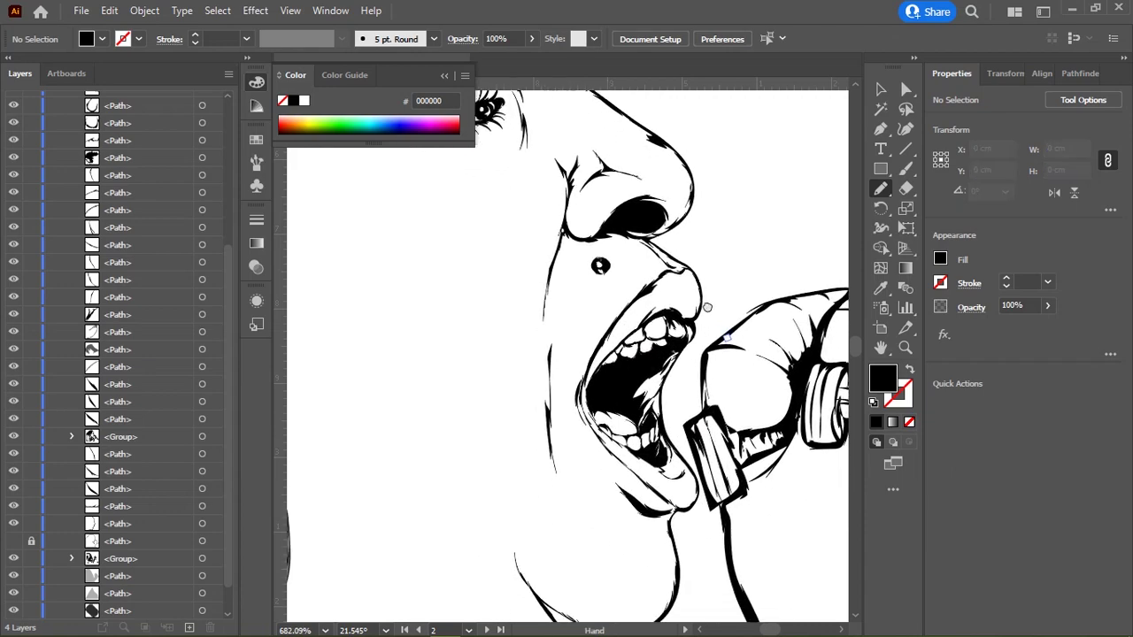
Step: Pan across the singer's head, microphone and hand to review the artwork
{"action": "scroll", "coordinate": [620, 324], "scroll_direction": "down", "scroll_amount": 5}
{"action": "scroll", "coordinate": [697, 303], "scroll_direction": "down", "scroll_amount": 2}
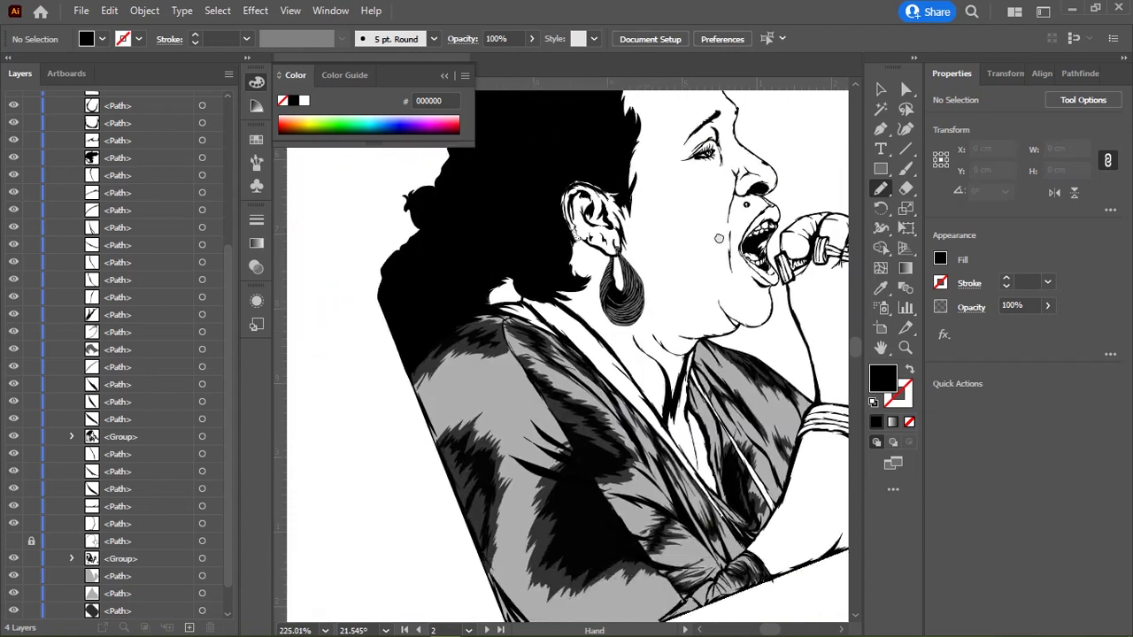
{"action": "scroll", "coordinate": [664, 292], "scroll_direction": "down", "scroll_amount": 1}
{"action": "scroll", "coordinate": [637, 281], "scroll_direction": "down", "scroll_amount": 1}
{"action": "scroll", "coordinate": [623, 279], "scroll_direction": "up", "scroll_amount": 1}
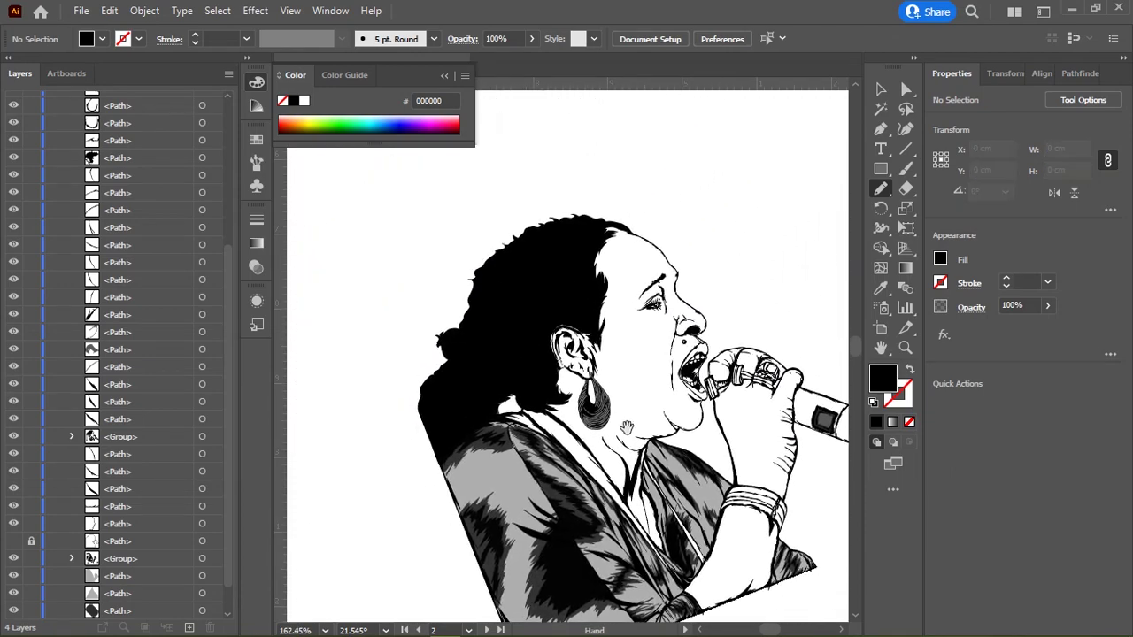
{"action": "scroll", "coordinate": [622, 310], "scroll_direction": "up", "scroll_amount": 2}
{"action": "scroll", "coordinate": [618, 358], "scroll_direction": "up", "scroll_amount": 1}
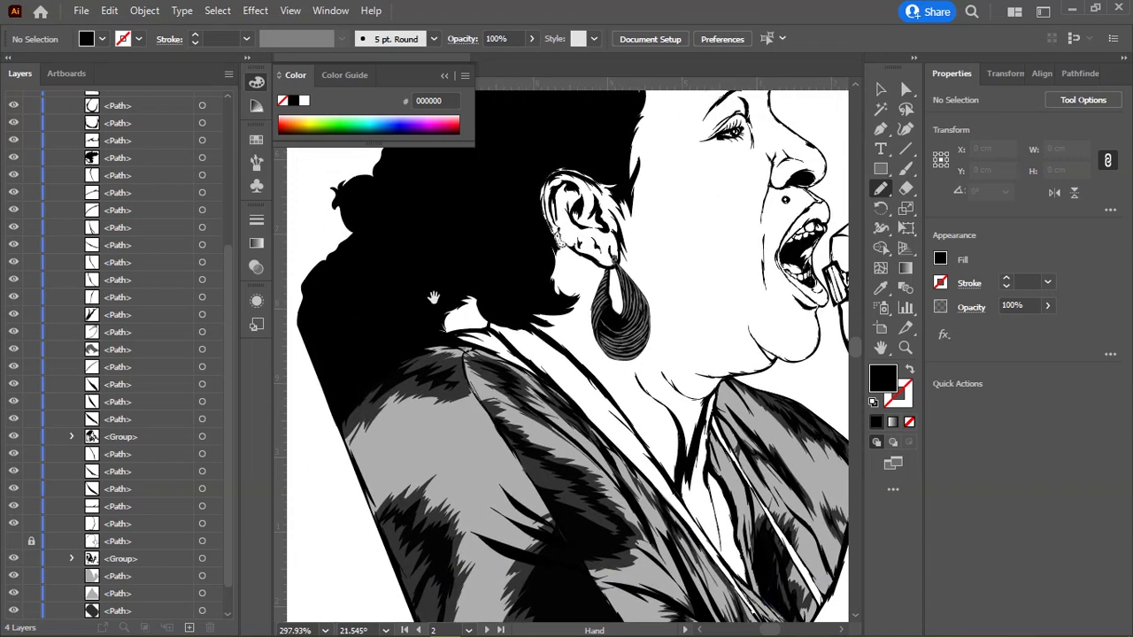
{"action": "left_click_drag", "start_coordinate": [434, 297], "coordinate": [416, 466]}
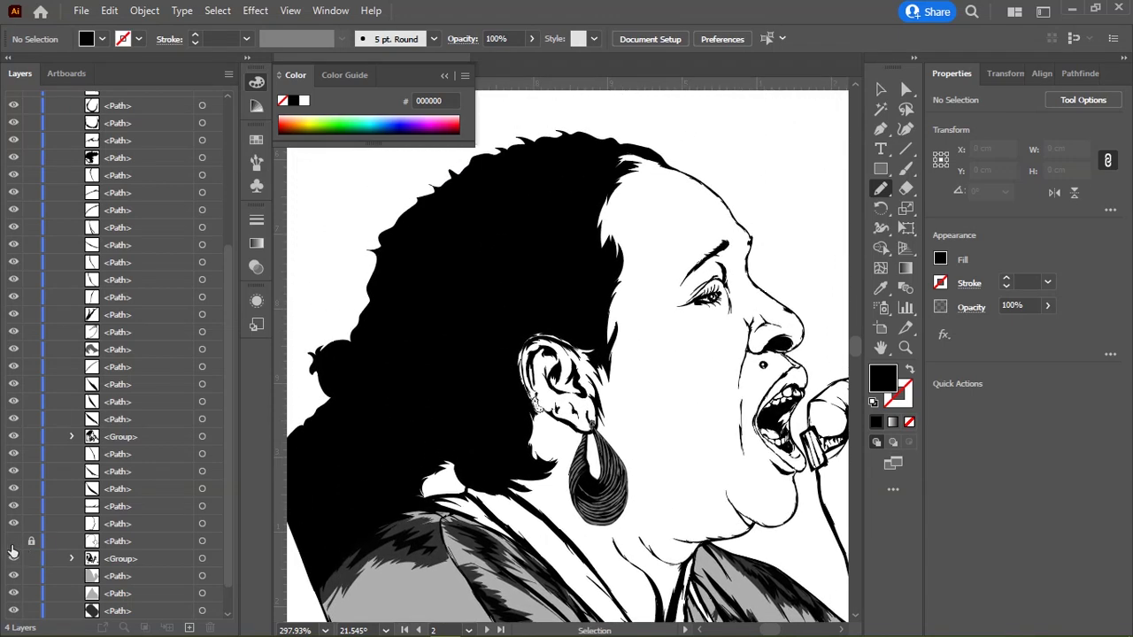
{"action": "scroll", "coordinate": [520, 266], "scroll_direction": "down", "scroll_amount": 2}
{"action": "left_click_drag", "start_coordinate": [521, 265], "coordinate": [508, 340]}
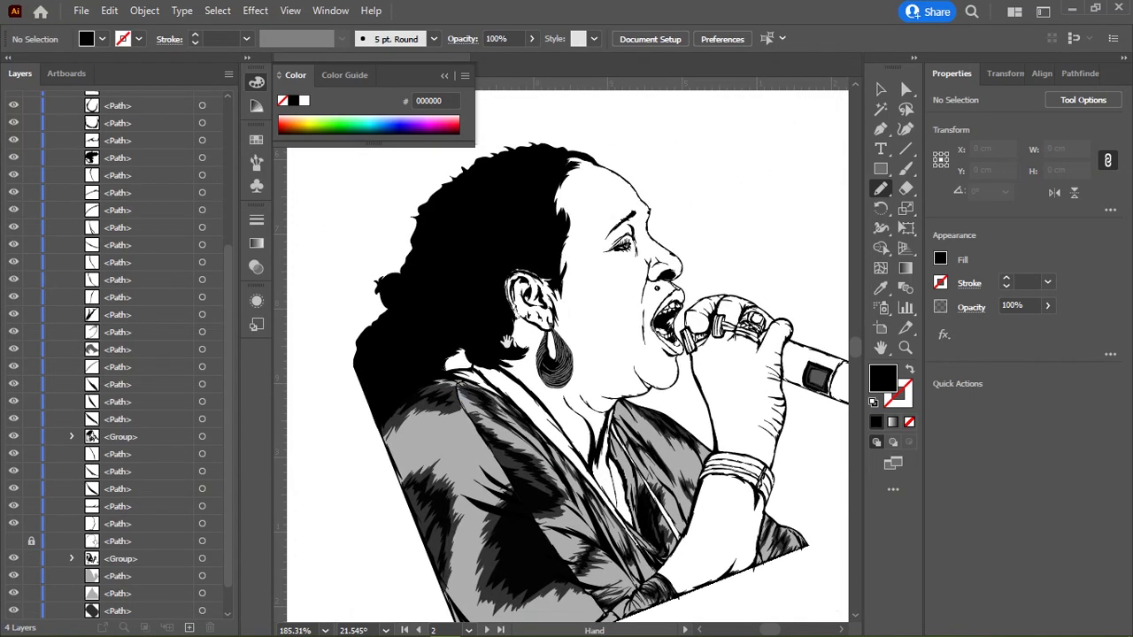
Step: Reset the rotated view to upright and zoom in on the singer's face
{"action": "key", "text": "shift+ctrl+1"}
{"action": "key", "text": "v"}
{"action": "scroll", "coordinate": [675, 265], "scroll_direction": "down", "scroll_amount": 1}
{"action": "scroll", "coordinate": [690, 296], "scroll_direction": "up", "scroll_amount": 1}
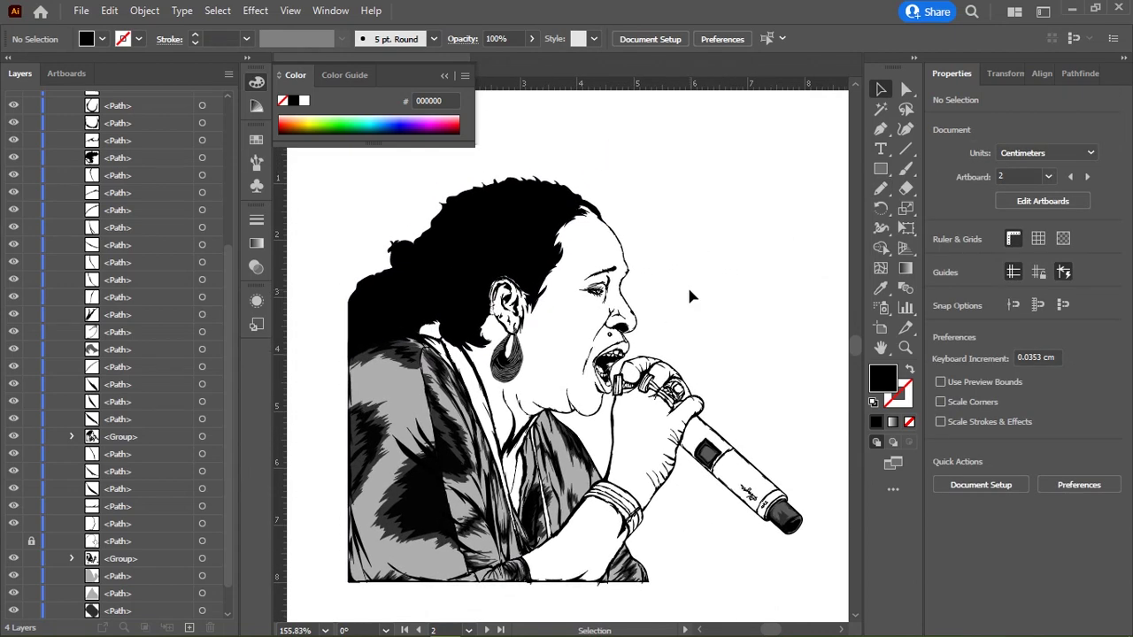
{"action": "scroll", "coordinate": [687, 285], "scroll_direction": "up", "scroll_amount": 3}
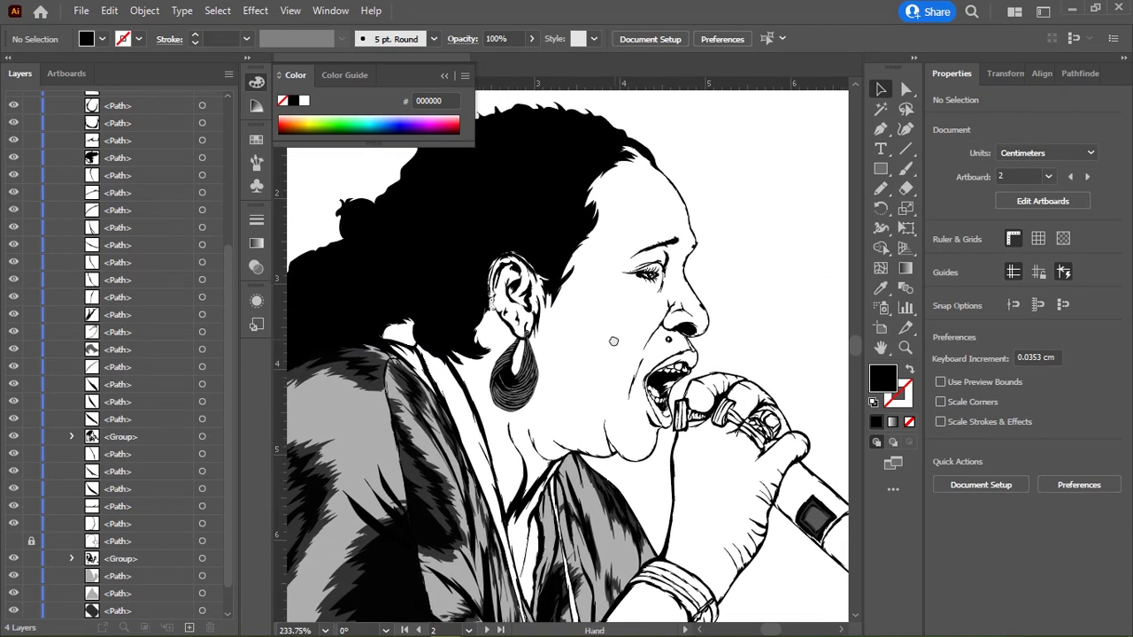
{"action": "mouse_move", "coordinate": [576, 269]}
{"action": "left_mouse_down"}
{"action": "mouse_move", "coordinate": [594, 284]}
{"action": "mouse_move", "coordinate": [708, 263]}
{"action": "left_mouse_up"}
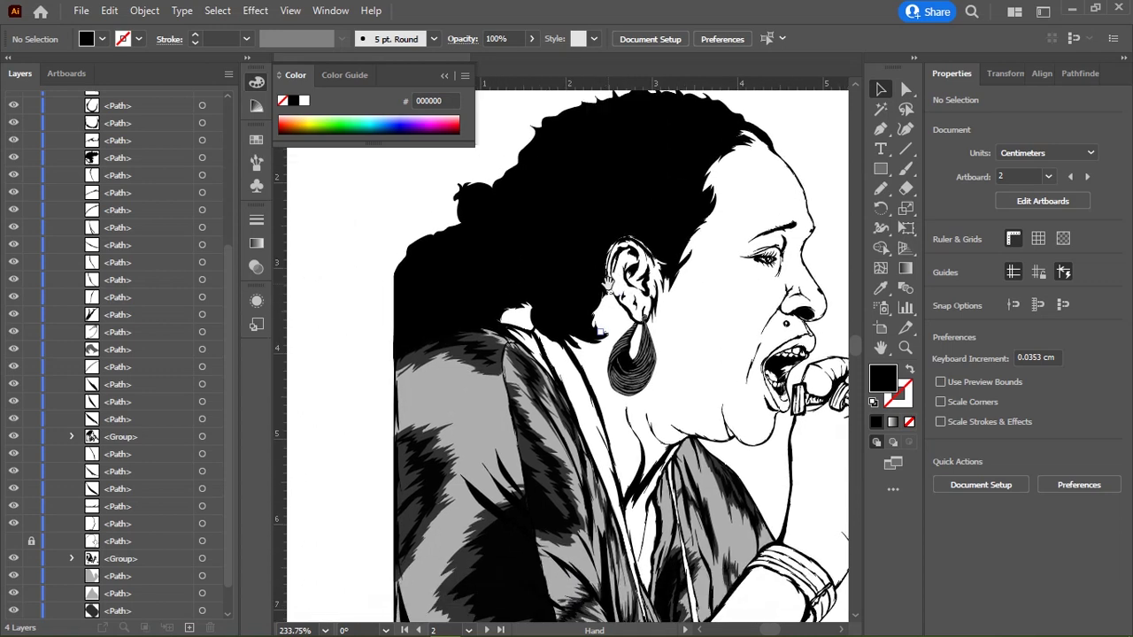
{"action": "scroll", "coordinate": [156, 437], "scroll_direction": "down", "scroll_amount": 2}
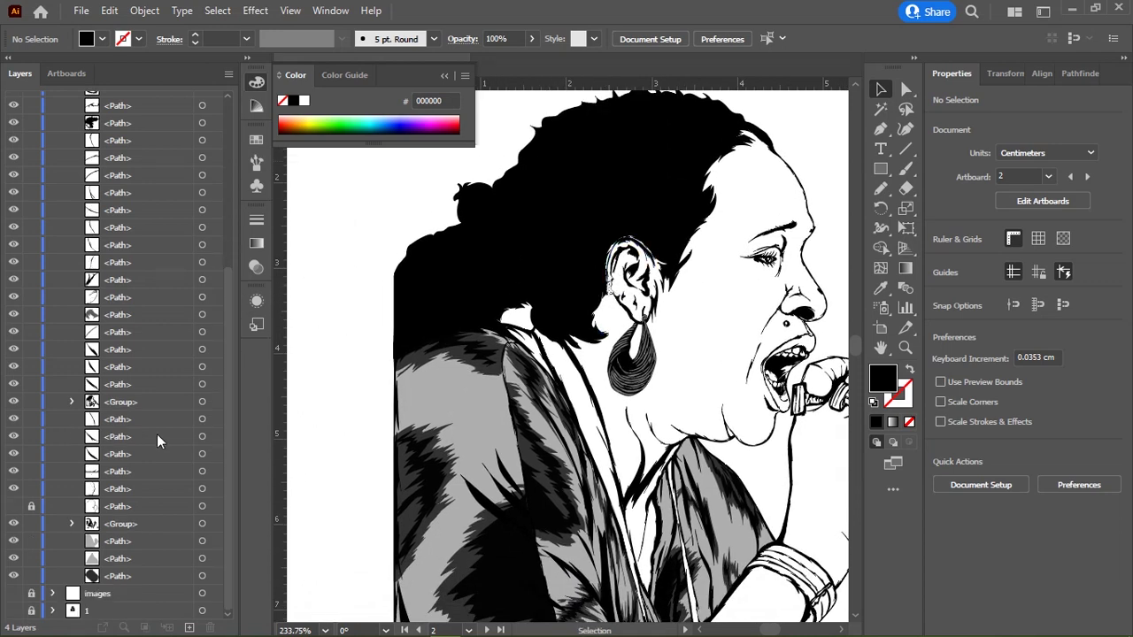
Step: With the reference photo shown, pencil a thin wrinkle line beside the eye and check it
{"action": "left_click", "coordinate": [13, 594]}
{"action": "scroll", "coordinate": [501, 295], "scroll_direction": "up", "scroll_amount": 3}
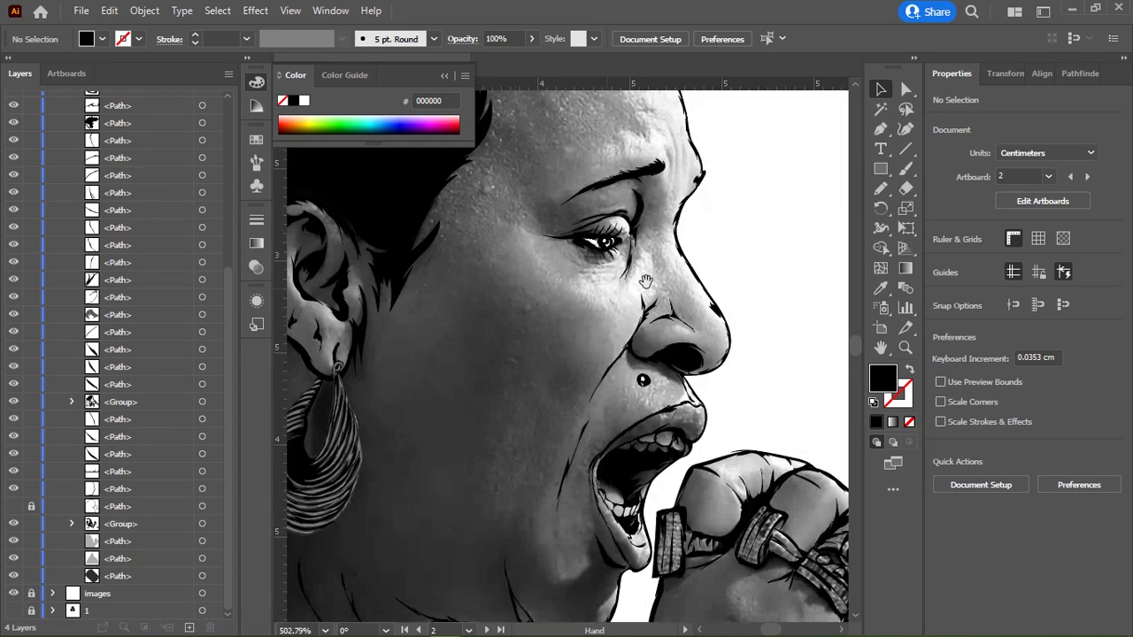
{"action": "scroll", "coordinate": [501, 295], "scroll_direction": "up", "scroll_amount": 3}
{"action": "key", "text": "n"}
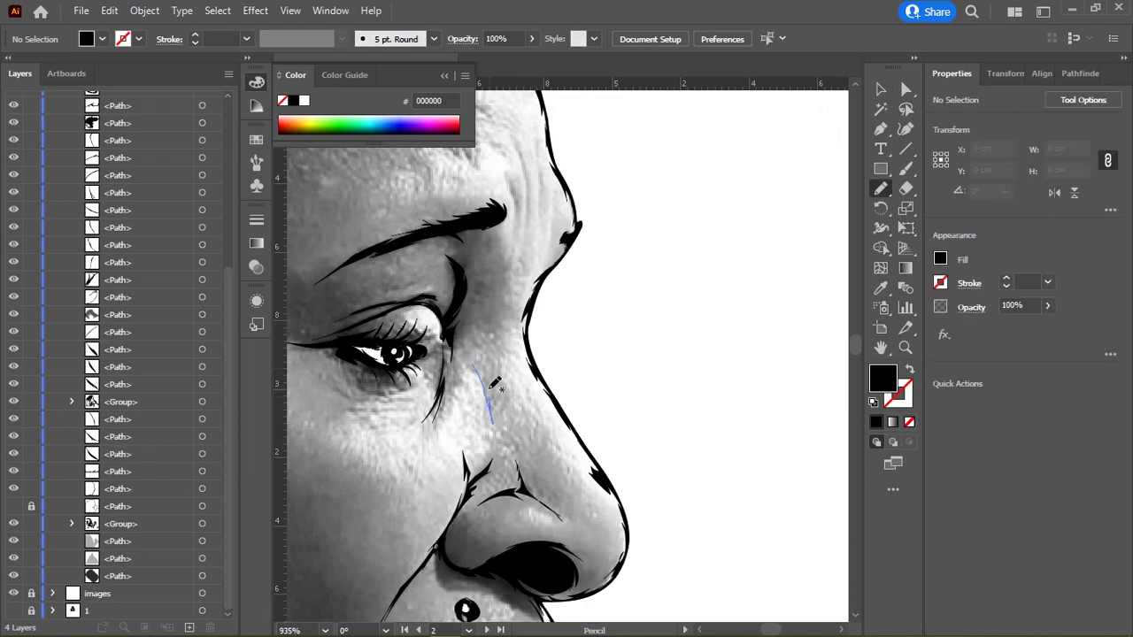
{"action": "left_click_drag", "start_coordinate": [494, 382], "coordinate": [476, 361]}
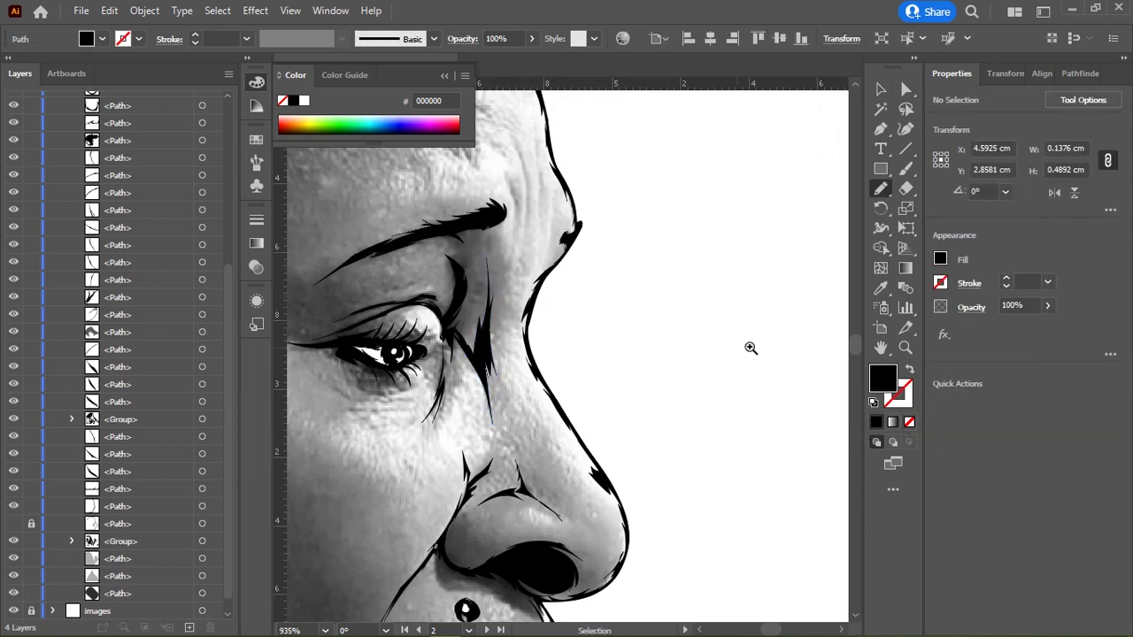
{"action": "scroll", "coordinate": [750, 348], "scroll_direction": "down", "scroll_amount": 6}
{"action": "left_click", "coordinate": [13, 611]}
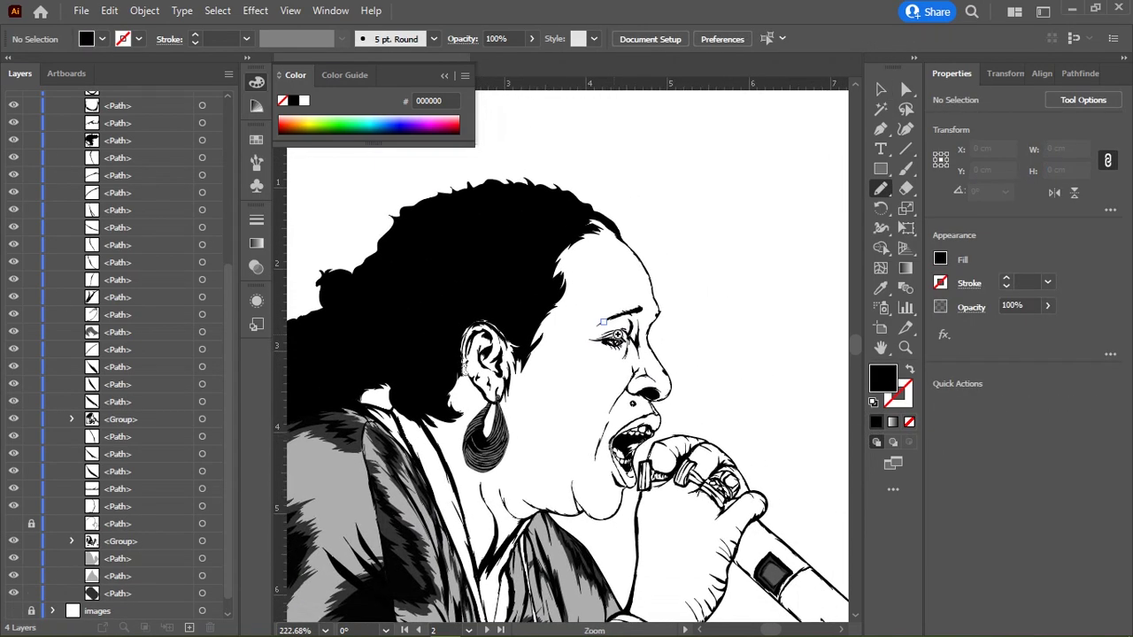
{"action": "scroll", "coordinate": [664, 327], "scroll_direction": "up", "scroll_amount": 3}
{"action": "scroll", "coordinate": [727, 332], "scroll_direction": "down", "scroll_amount": 1}
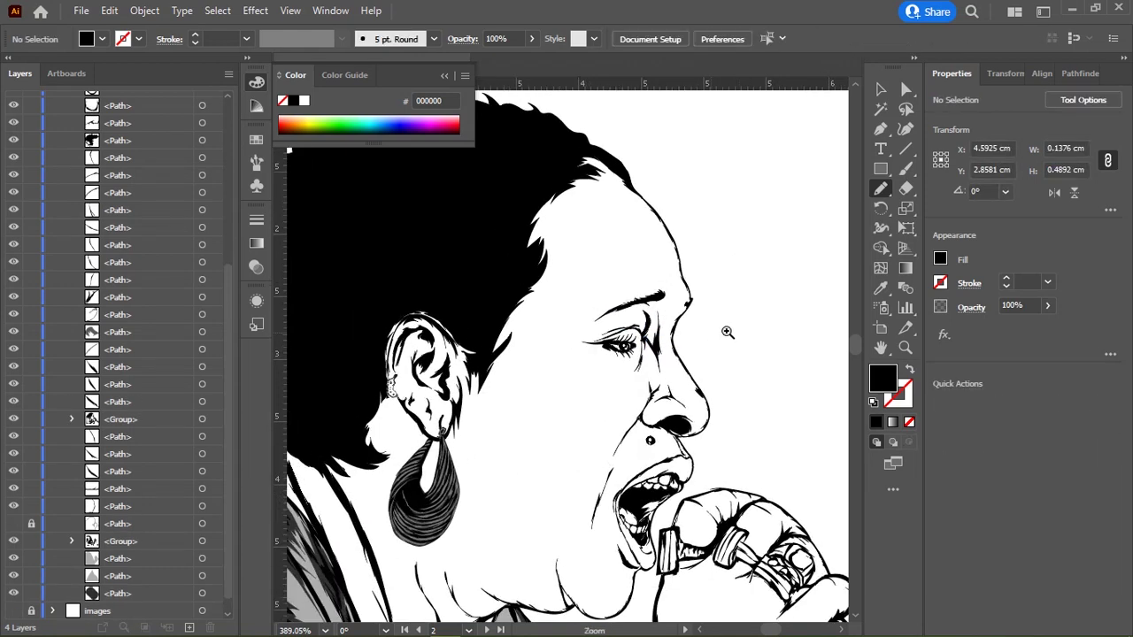
{"action": "scroll", "coordinate": [727, 332], "scroll_direction": "up", "scroll_amount": 1}
{"action": "left_click", "coordinate": [13, 611]}
{"action": "scroll", "coordinate": [648, 245], "scroll_direction": "up", "scroll_amount": 4}
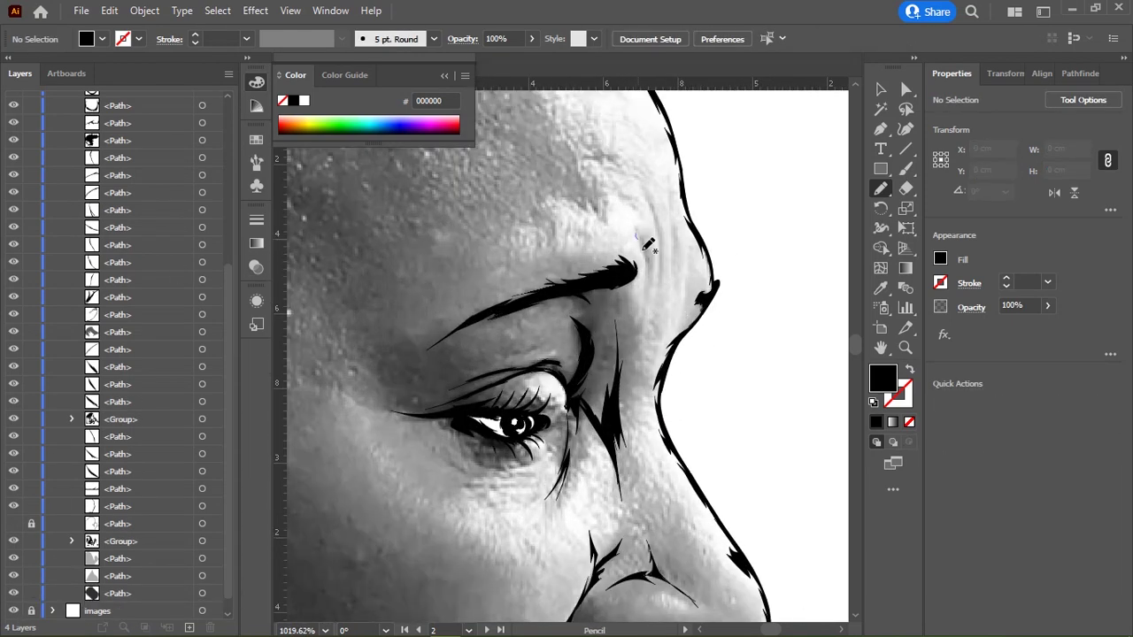
Step: Pencil furrow lines across the brow and deselect the new wrinkle paths
{"action": "mouse_move", "coordinate": [651, 256]}
{"action": "left_mouse_down"}
{"action": "mouse_move", "coordinate": [625, 209]}
{"action": "mouse_move", "coordinate": [651, 300]}
{"action": "mouse_move", "coordinate": [699, 283]}
{"action": "left_mouse_up"}
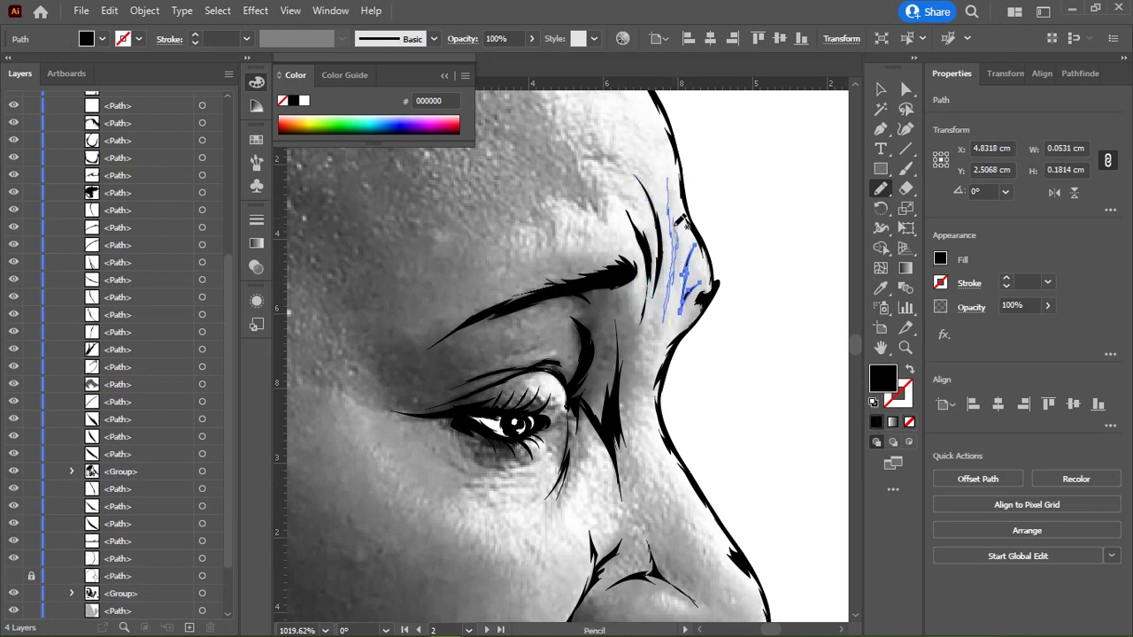
{"action": "left_click", "coordinate": [776, 309], "text": "ctrl"}
{"action": "scroll", "coordinate": [777, 309], "scroll_direction": "down", "scroll_amount": 3}
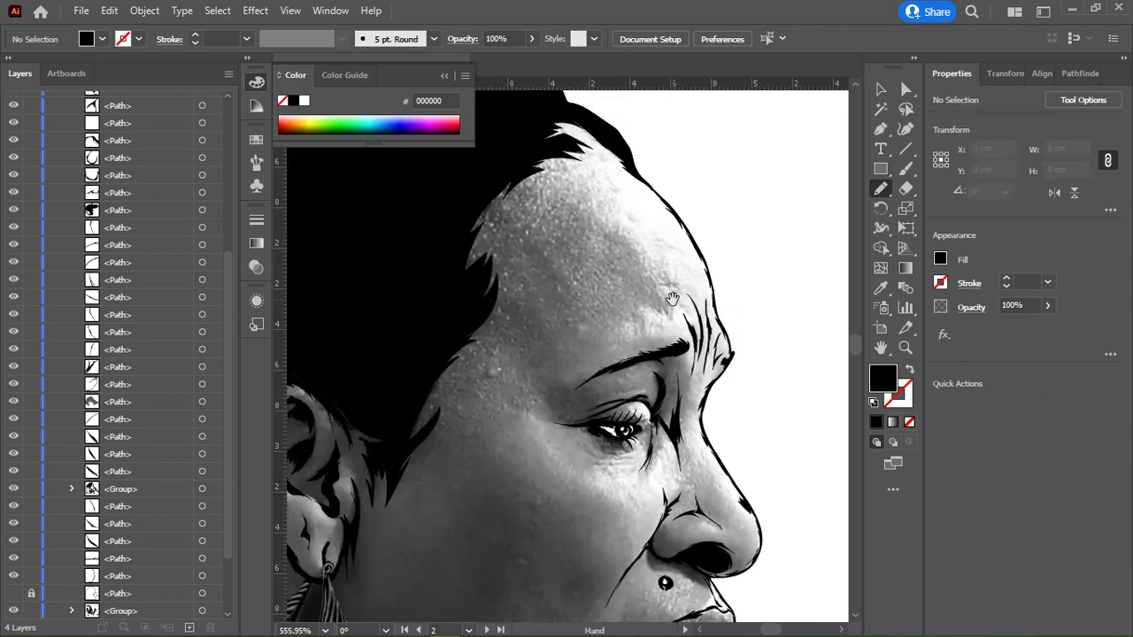
{"action": "scroll", "coordinate": [672, 299], "scroll_direction": "down", "scroll_amount": 5}
{"action": "scroll", "coordinate": [620, 265], "scroll_direction": "down", "scroll_amount": 2}
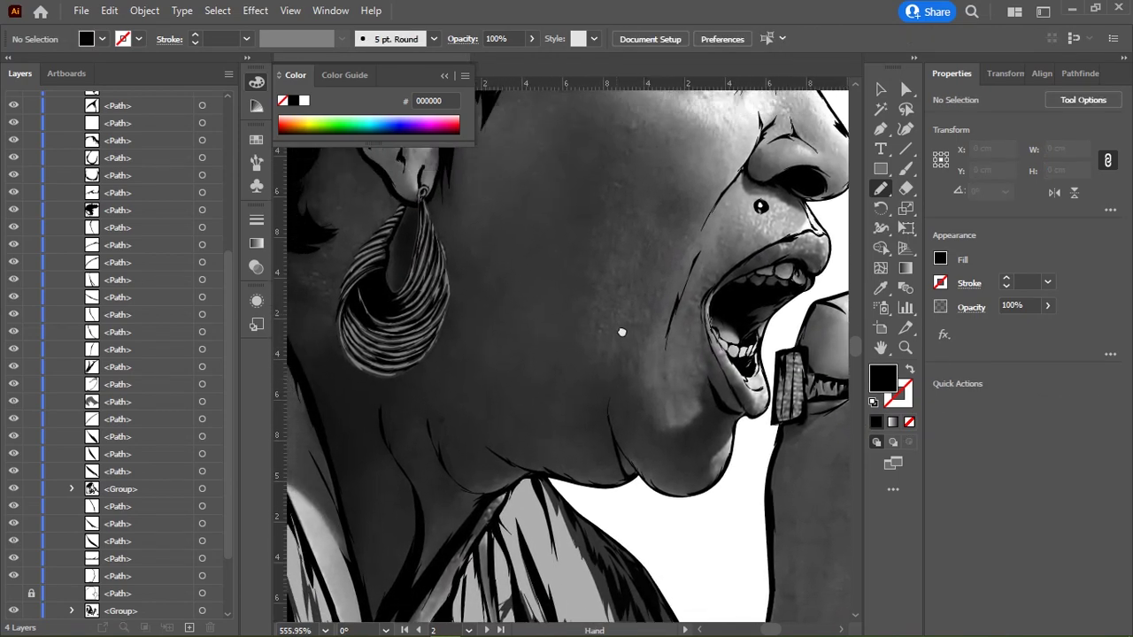
{"action": "scroll", "coordinate": [621, 332], "scroll_direction": "up", "scroll_amount": 3}
{"action": "scroll", "coordinate": [576, 392], "scroll_direction": "up", "scroll_amount": 1}
{"action": "scroll", "coordinate": [607, 395], "scroll_direction": "down", "scroll_amount": 2}
{"action": "scroll", "coordinate": [575, 379], "scroll_direction": "left", "scroll_amount": 3}
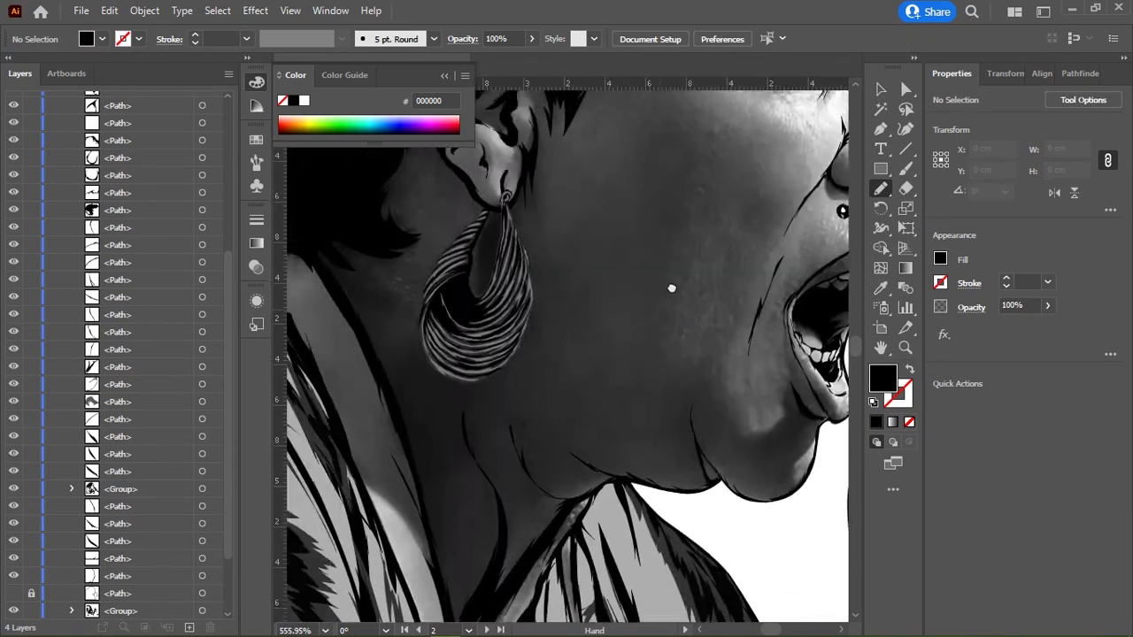
{"action": "scroll", "coordinate": [531, 354], "scroll_direction": "up", "scroll_amount": 3}
{"action": "scroll", "coordinate": [541, 425], "scroll_direction": "left", "scroll_amount": 2}
{"action": "scroll", "coordinate": [576, 398], "scroll_direction": "left", "scroll_amount": 2}
Step: Pencil a crease line below the singer's ear
{"action": "left_click_drag", "start_coordinate": [611, 385], "coordinate": [541, 335]}
{"action": "scroll", "coordinate": [640, 324], "scroll_direction": "right", "scroll_amount": 1}
{"action": "scroll", "coordinate": [640, 324], "scroll_direction": "down", "scroll_amount": 2}
{"action": "scroll", "coordinate": [635, 242], "scroll_direction": "down", "scroll_amount": 3}
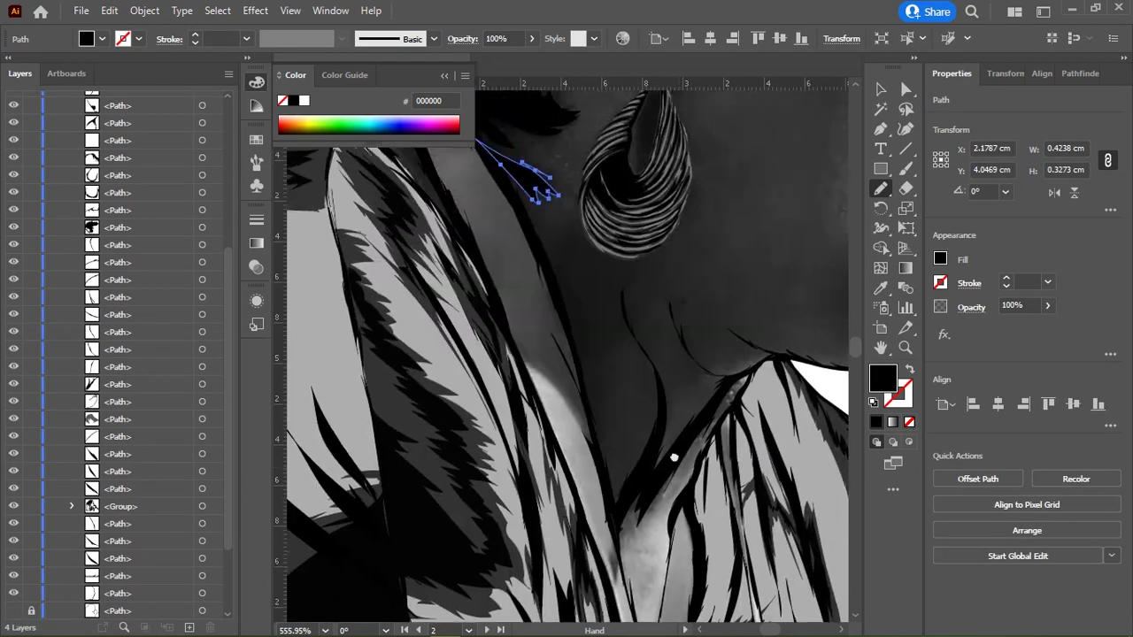
{"action": "scroll", "coordinate": [674, 458], "scroll_direction": "down", "scroll_amount": 3}
{"action": "scroll", "coordinate": [696, 417], "scroll_direction": "up", "scroll_amount": 2}
{"action": "scroll", "coordinate": [696, 303], "scroll_direction": "down", "scroll_amount": 2}
{"action": "scroll", "coordinate": [691, 309], "scroll_direction": "down", "scroll_amount": 2}
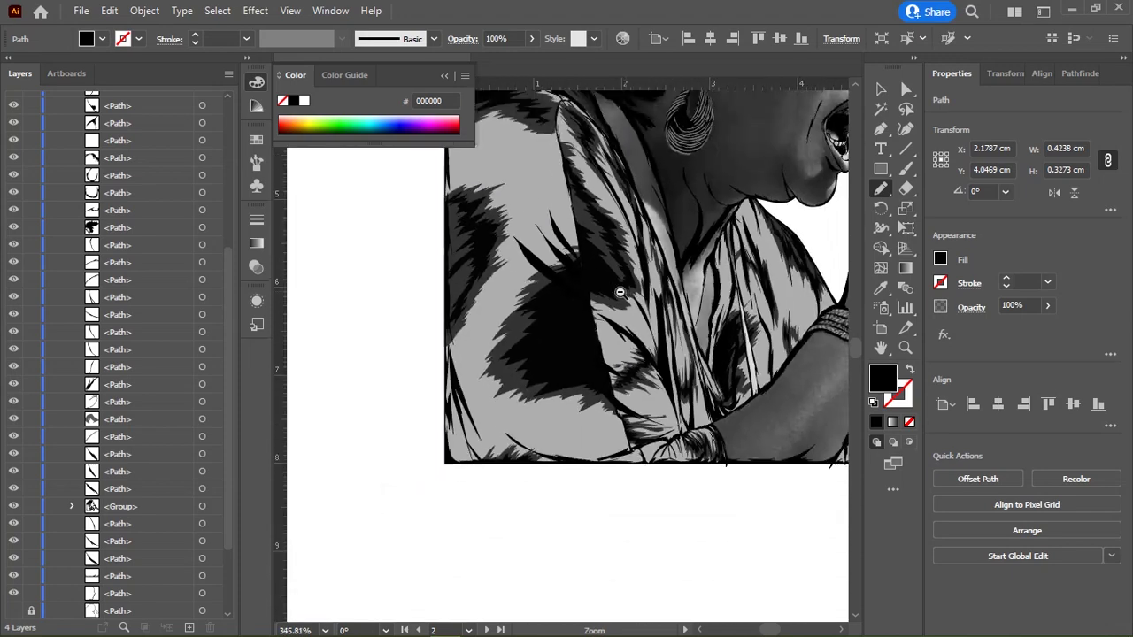
{"action": "scroll", "coordinate": [620, 292], "scroll_direction": "up", "scroll_amount": 2}
Step: Draw two fold lines, one straight and one curved, down the blouse
{"action": "left_click_drag", "start_coordinate": [718, 276], "coordinate": [699, 386]}
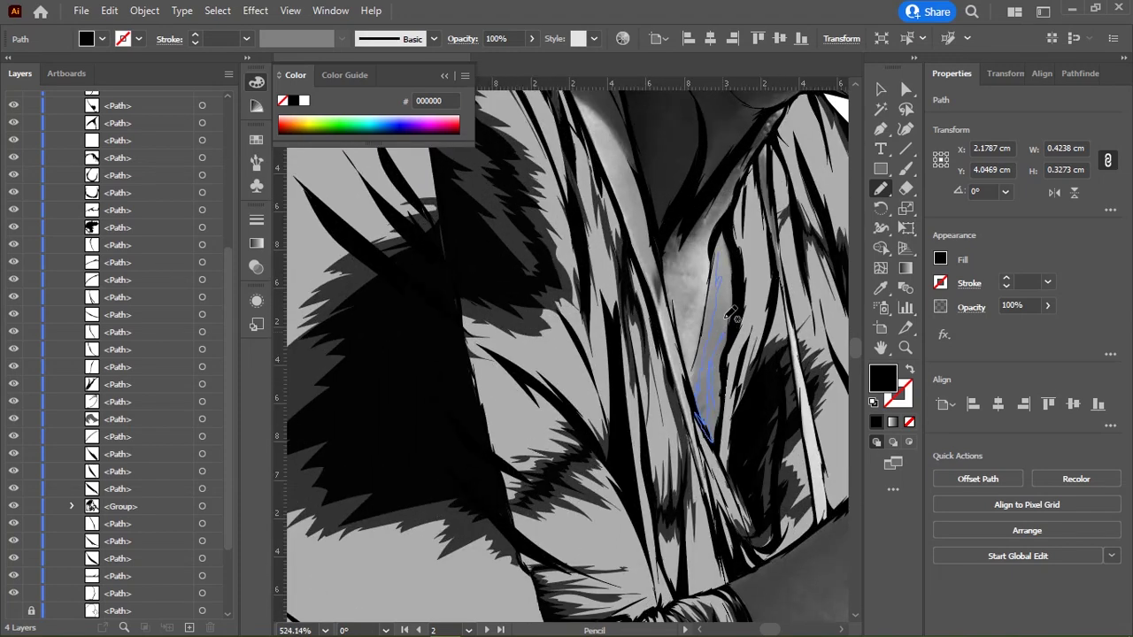
{"action": "left_click_drag", "start_coordinate": [719, 243], "coordinate": [701, 434]}
{"action": "scroll", "coordinate": [699, 435], "scroll_direction": "up", "scroll_amount": 3}
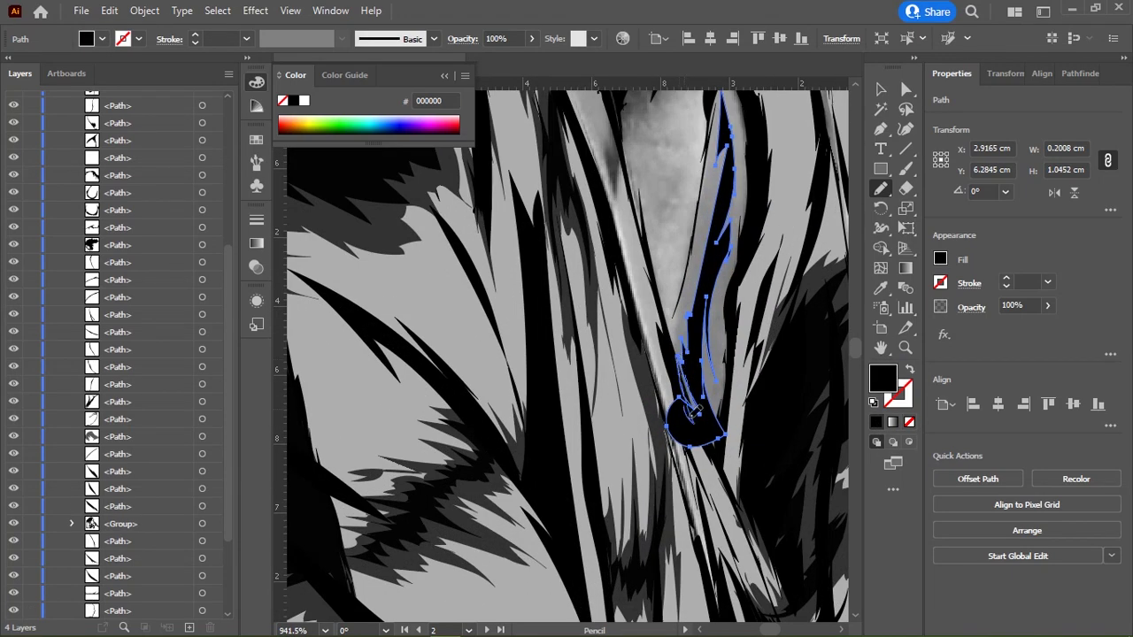
{"action": "scroll", "coordinate": [718, 396], "scroll_direction": "down", "scroll_amount": 3}
{"action": "scroll", "coordinate": [700, 380], "scroll_direction": "down", "scroll_amount": 3}
{"action": "key", "text": "ctrl+shift+a"}
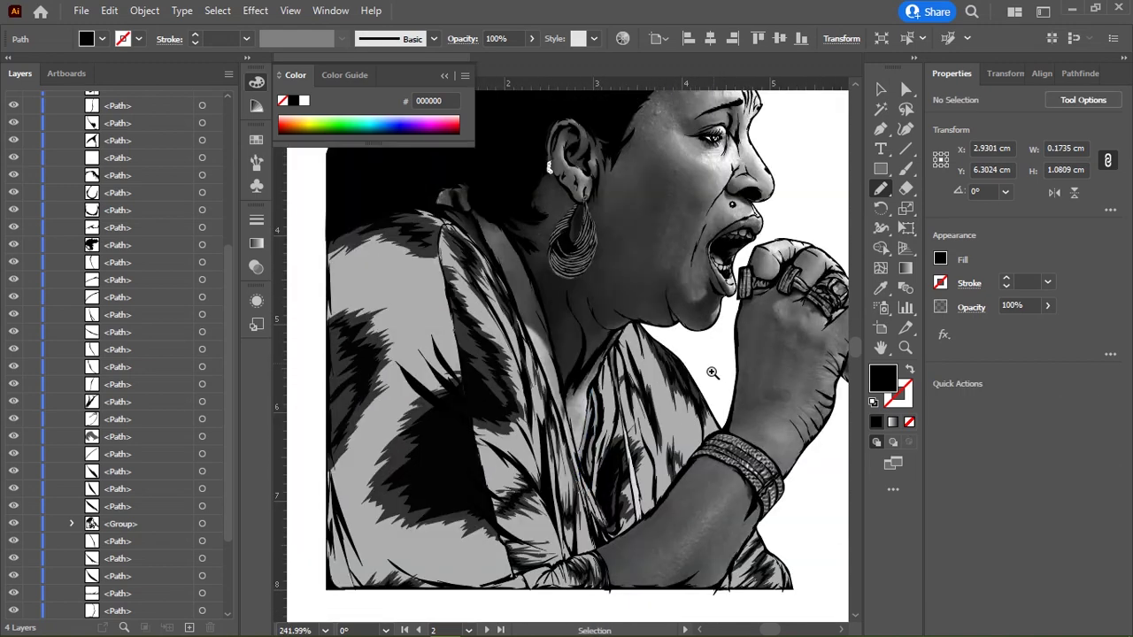
{"action": "scroll", "coordinate": [646, 372], "scroll_direction": "up", "scroll_amount": 2}
{"action": "scroll", "coordinate": [671, 353], "scroll_direction": "up", "scroll_amount": 2}
{"action": "scroll", "coordinate": [671, 352], "scroll_direction": "up", "scroll_amount": 1}
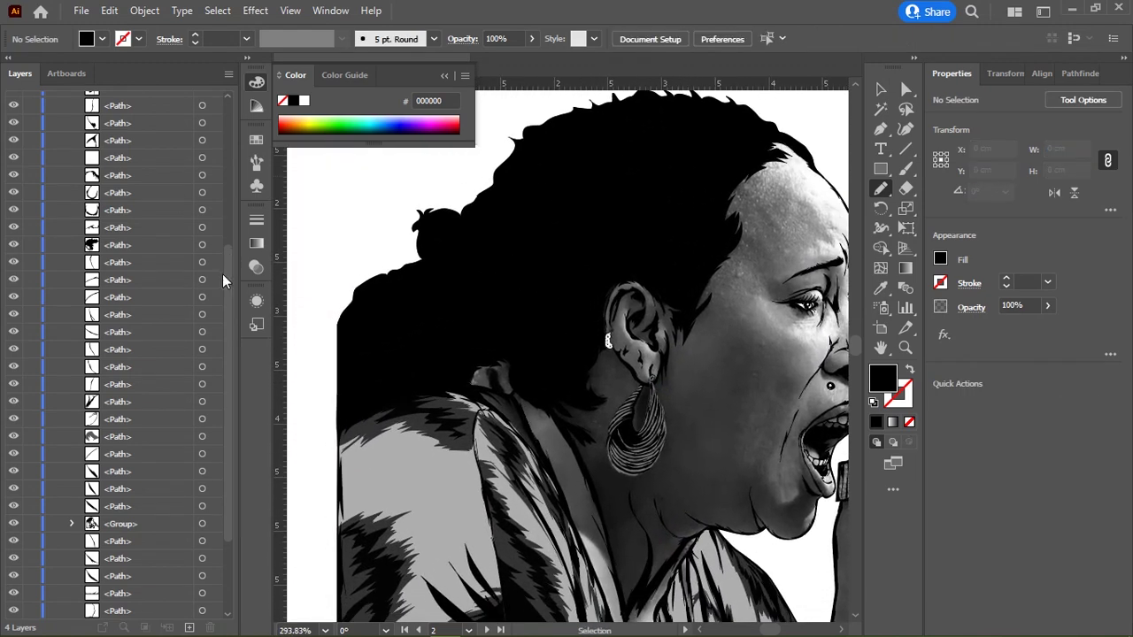
{"action": "scroll", "coordinate": [548, 379], "scroll_direction": "up", "scroll_amount": 1}
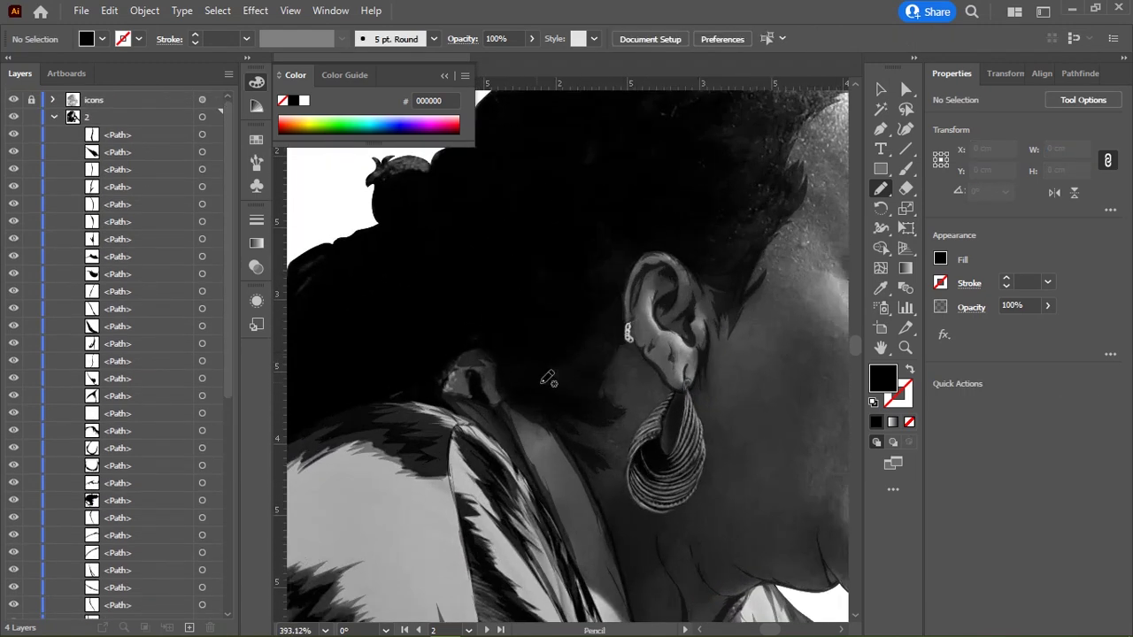
Step: Pencil jagged hair strands from behind the ear up toward the temple
{"action": "mouse_move", "coordinate": [510, 376]}
{"action": "left_mouse_down"}
{"action": "mouse_move", "coordinate": [579, 357]}
{"action": "mouse_move", "coordinate": [689, 240]}
{"action": "mouse_move", "coordinate": [721, 265]}
{"action": "left_mouse_up"}
{"action": "scroll", "coordinate": [610, 288], "scroll_direction": "up", "scroll_amount": 2}
{"action": "left_click_drag", "start_coordinate": [564, 305], "coordinate": [625, 262]}
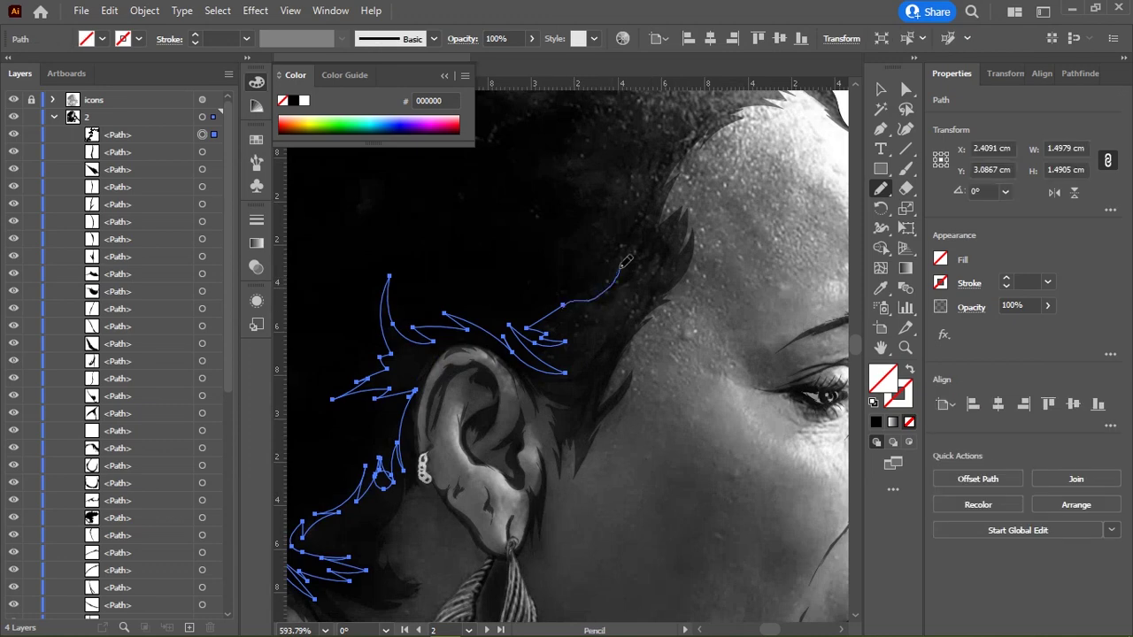
{"action": "left_click_drag", "start_coordinate": [599, 215], "coordinate": [699, 350]}
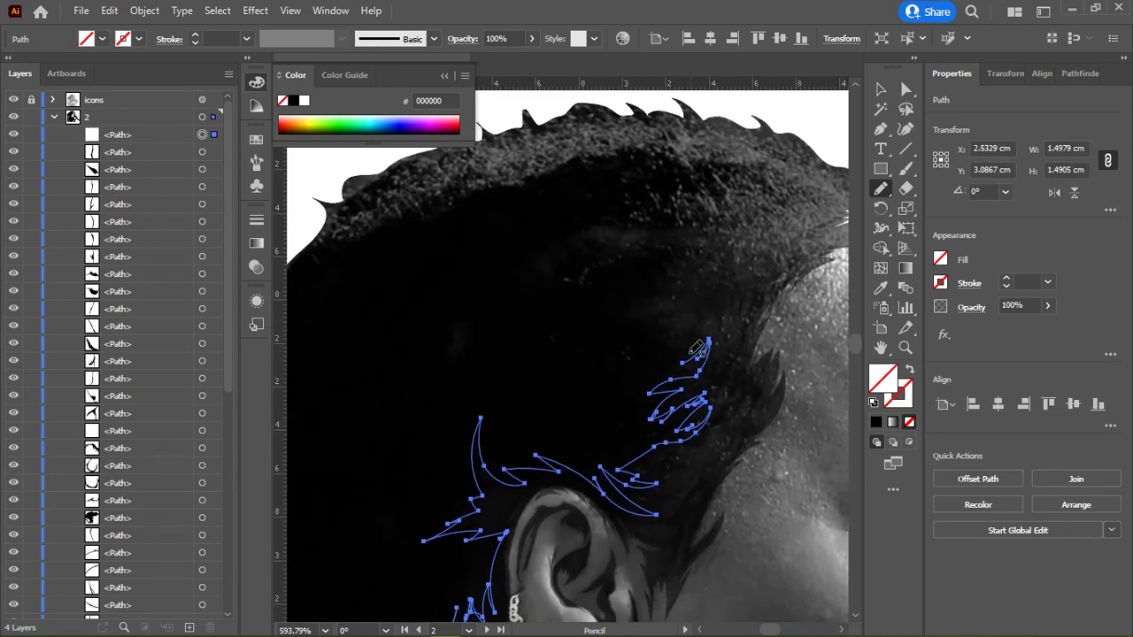
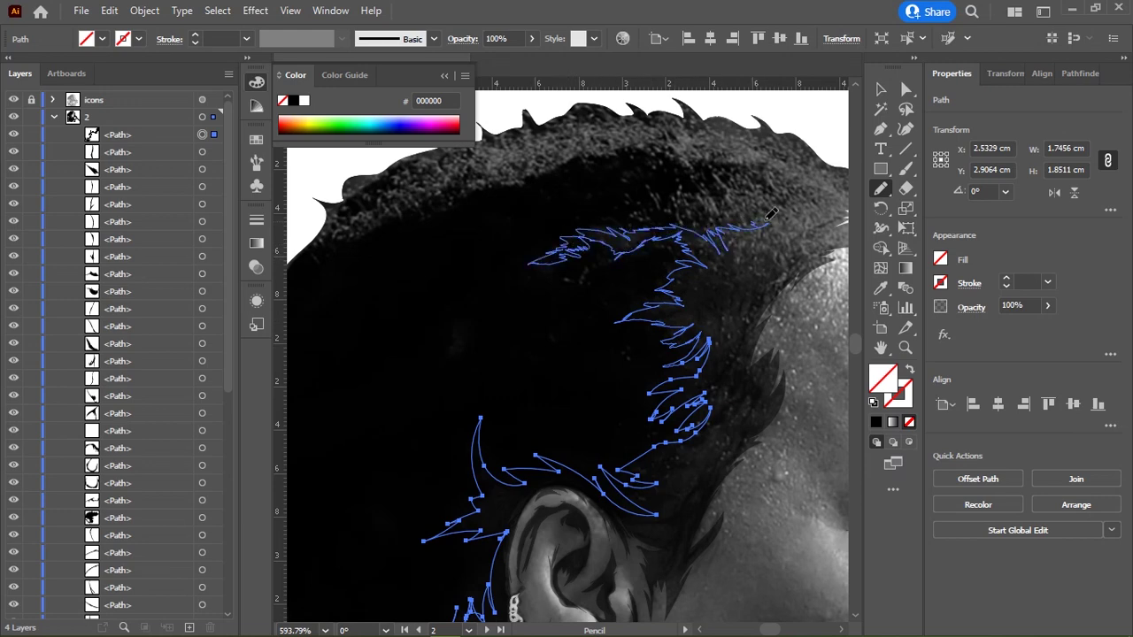
Step: Pencil-trace hair strands across the head, along the hairline and up toward the crown
{"action": "mouse_move", "coordinate": [770, 216]}
{"action": "left_mouse_down"}
{"action": "mouse_move", "coordinate": [588, 325]}
{"action": "mouse_move", "coordinate": [618, 320]}
{"action": "left_mouse_up"}
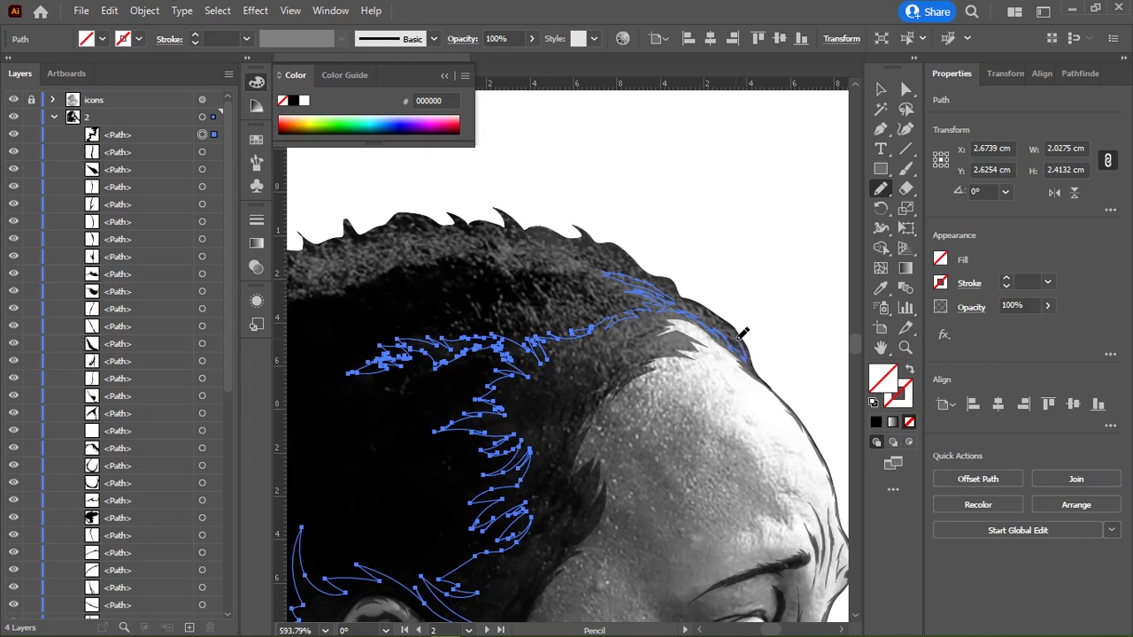
{"action": "left_click_drag", "start_coordinate": [741, 333], "coordinate": [821, 308]}
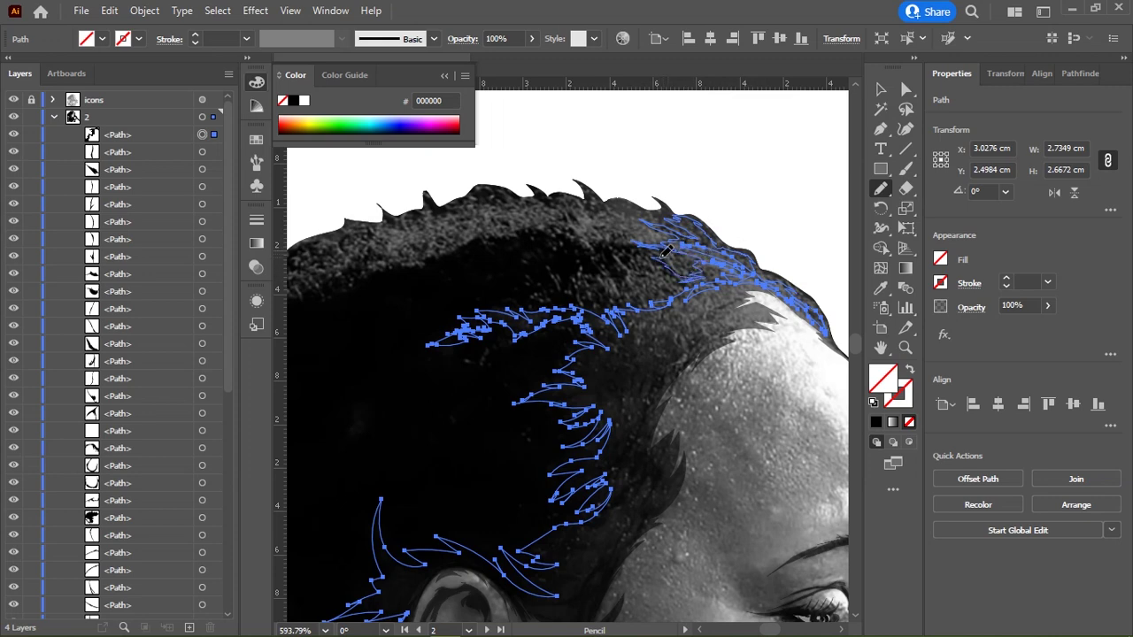
{"action": "left_click_drag", "start_coordinate": [527, 217], "coordinate": [651, 237]}
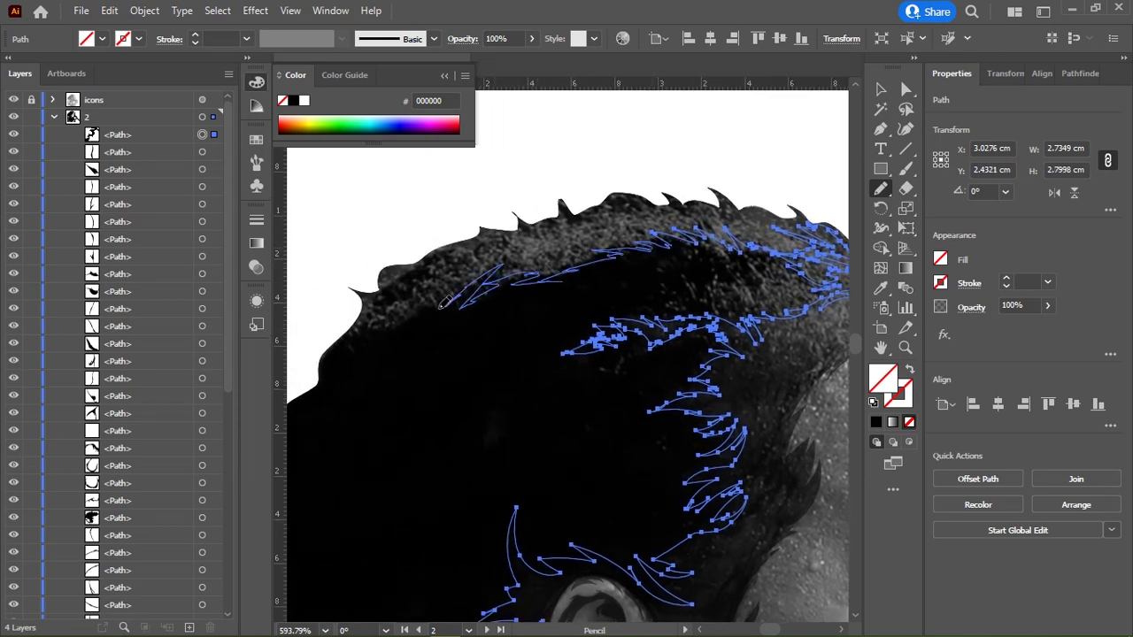
{"action": "scroll", "coordinate": [626, 283], "scroll_direction": "down", "scroll_amount": 2}
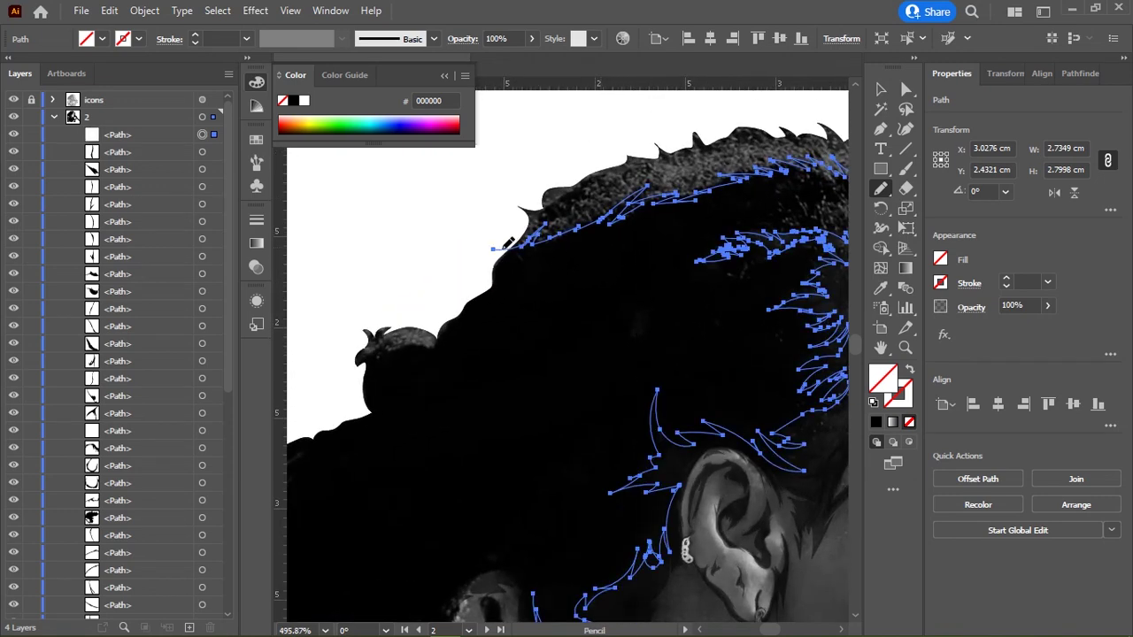
{"action": "left_click_drag", "start_coordinate": [493, 250], "coordinate": [476, 295]}
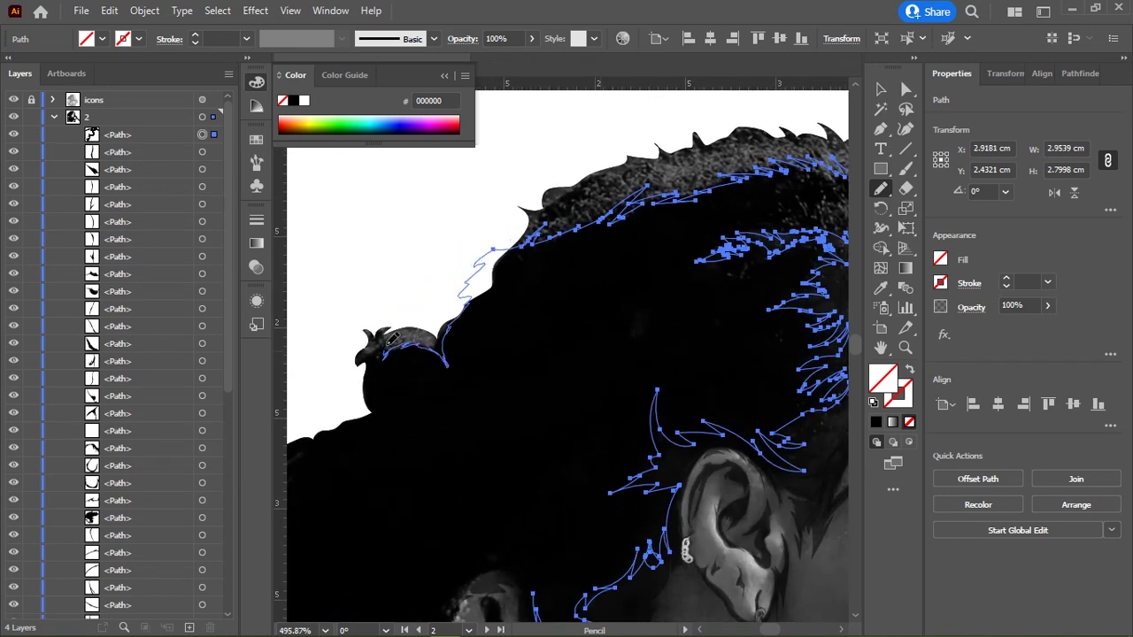
Step: Trace a curve around the hair bun and down behind the neck, undoing the last stroke
{"action": "left_click_drag", "start_coordinate": [370, 380], "coordinate": [617, 226]}
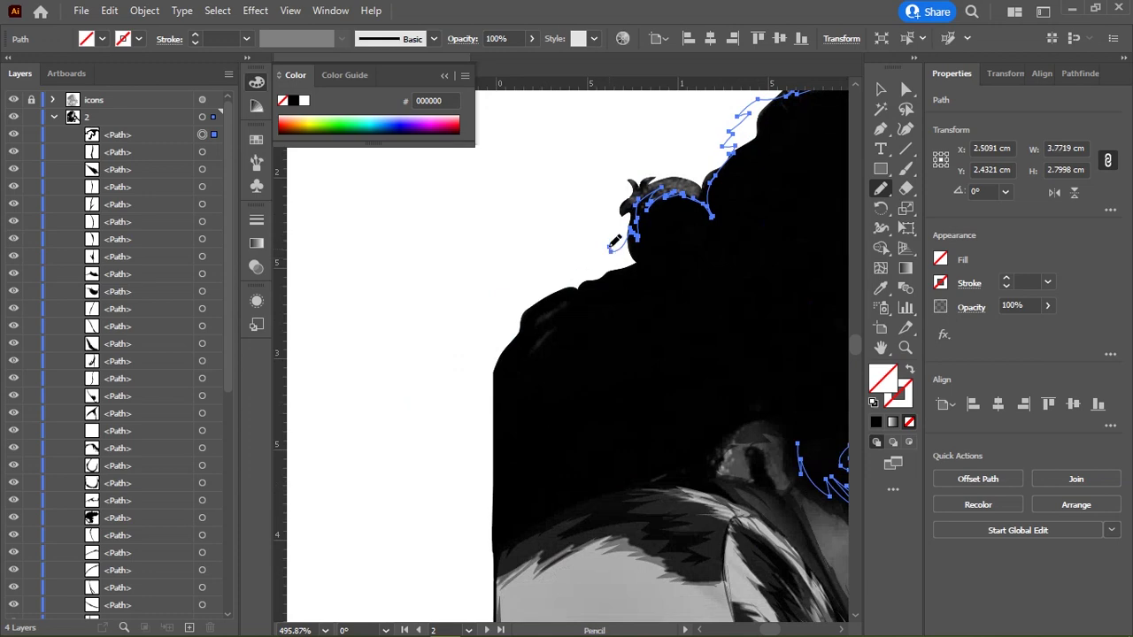
{"action": "left_click_drag", "start_coordinate": [580, 280], "coordinate": [417, 417]}
{"action": "scroll", "coordinate": [662, 329], "scroll_direction": "up", "scroll_amount": 1}
{"action": "left_click_drag", "start_coordinate": [814, 456], "coordinate": [711, 326]}
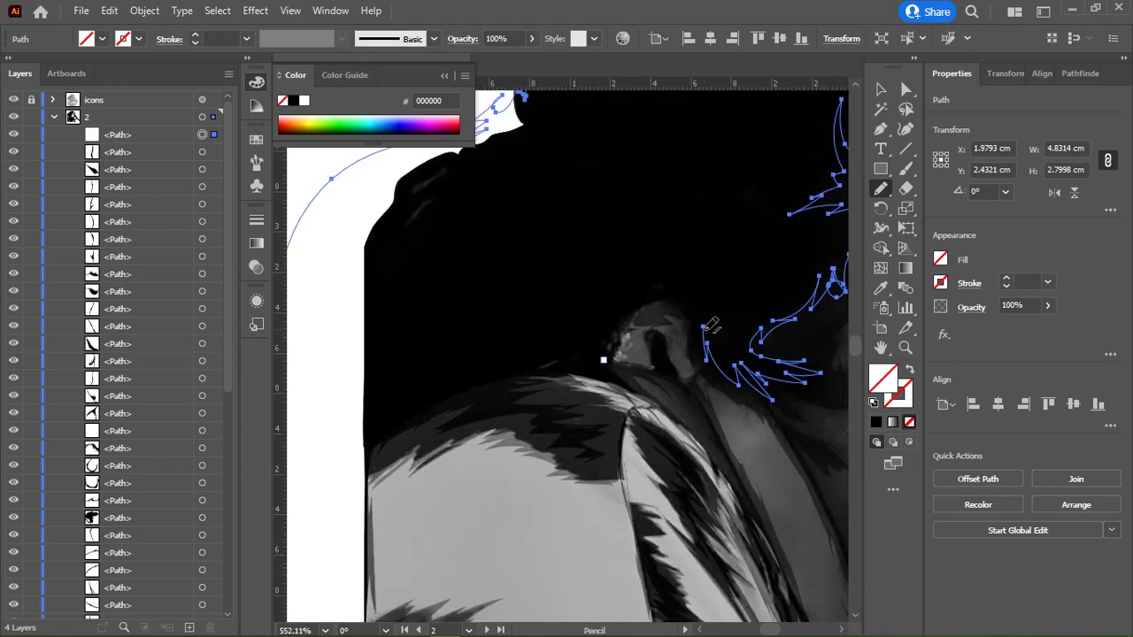
{"action": "key", "text": "ctrl+z"}
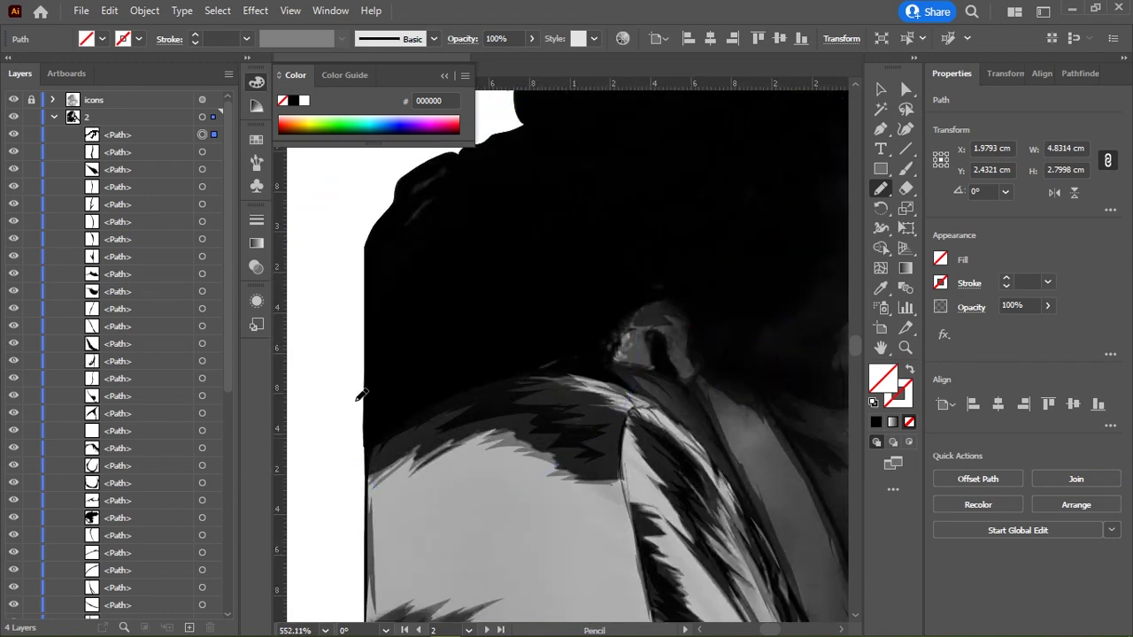
{"action": "scroll", "coordinate": [422, 304], "scroll_direction": "down", "scroll_amount": 2}
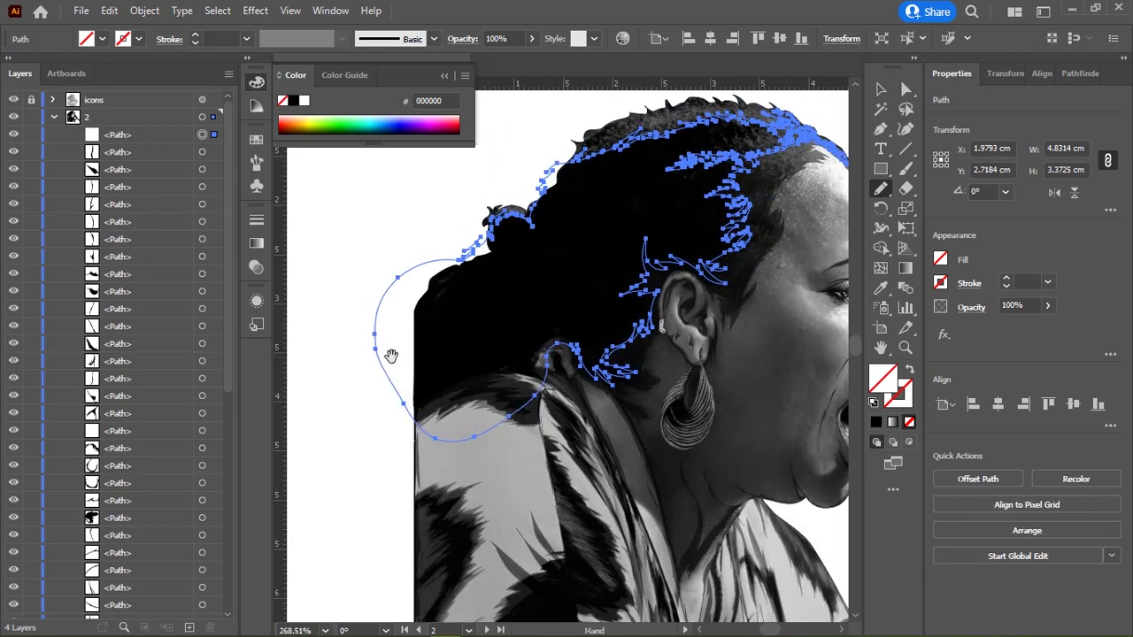
{"action": "scroll", "coordinate": [392, 354], "scroll_direction": "down", "scroll_amount": 1}
{"action": "scroll", "coordinate": [621, 321], "scroll_direction": "up", "scroll_amount": 2}
{"action": "left_click_drag", "start_coordinate": [622, 320], "coordinate": [682, 284]}
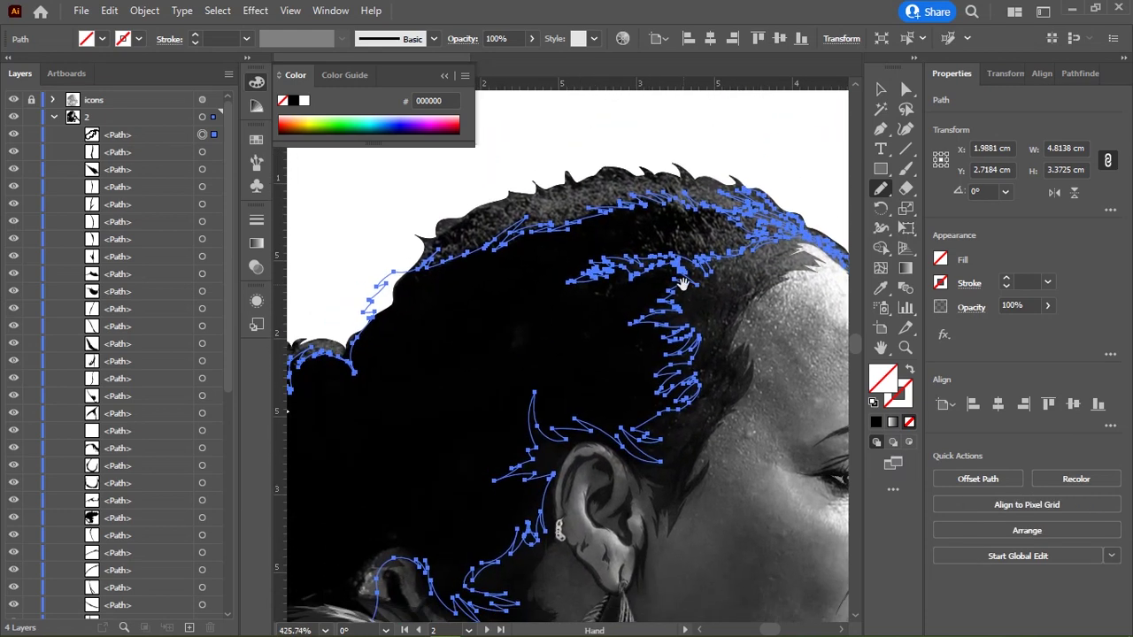
Step: Fill the hair paths with sampled black and hide the icons layer
{"action": "key", "text": "i"}
{"action": "left_click", "coordinate": [682, 283]}
{"action": "left_click", "coordinate": [13, 100]}
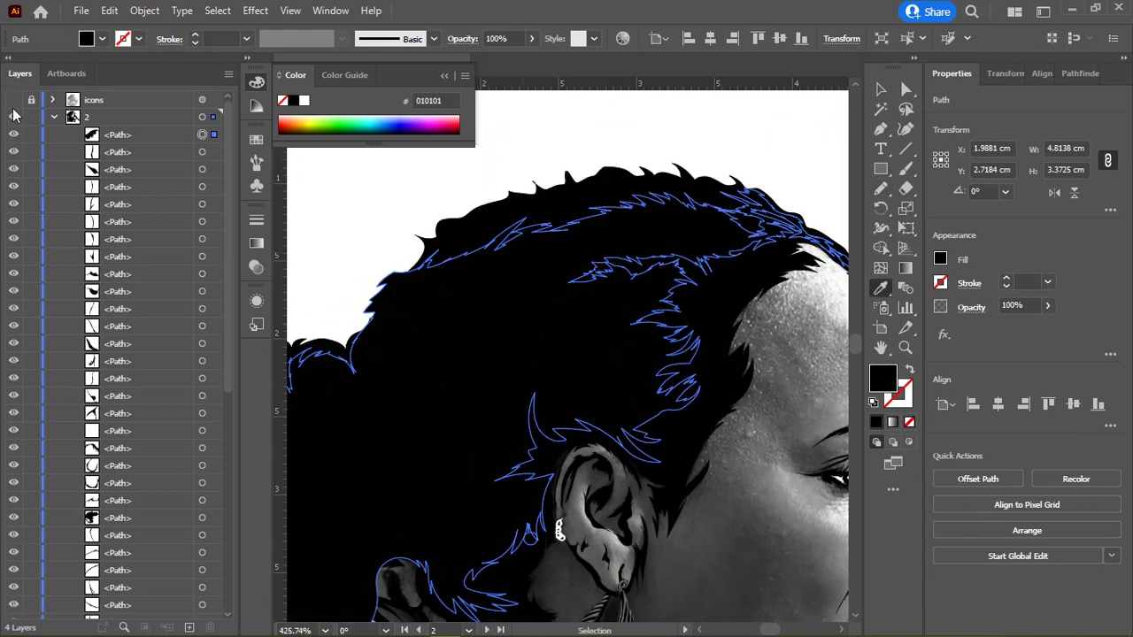
{"action": "scroll", "coordinate": [628, 246], "scroll_direction": "down", "scroll_amount": 3}
{"action": "key", "text": "v"}
{"action": "left_click", "coordinate": [586, 175]}
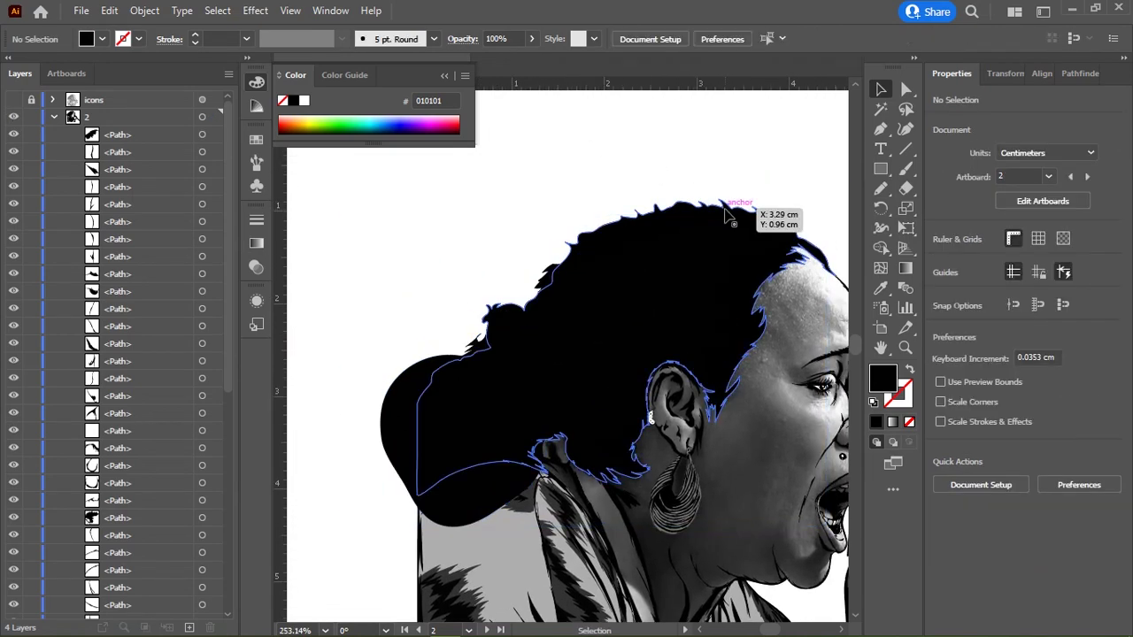
Step: Select the outer hair path, show its layer again, and sample a dark grey fill
{"action": "left_click", "coordinate": [726, 212]}
{"action": "key", "text": "a"}
{"action": "scroll", "coordinate": [799, 228], "scroll_direction": "up", "scroll_amount": 3}
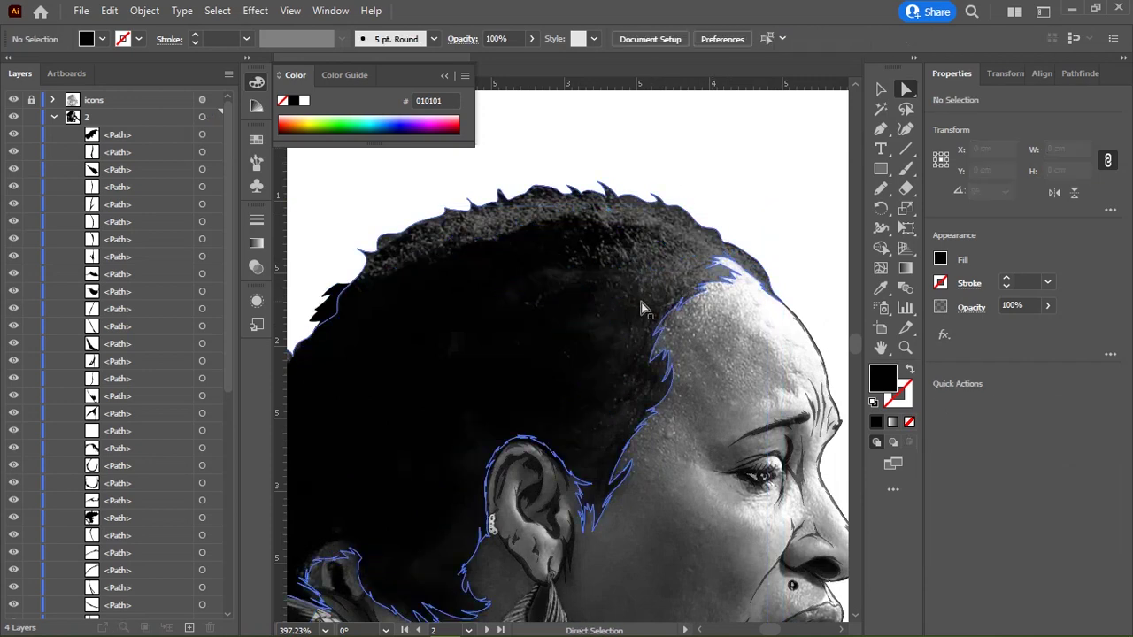
{"action": "left_click", "coordinate": [640, 314]}
{"action": "left_click", "coordinate": [12, 117]}
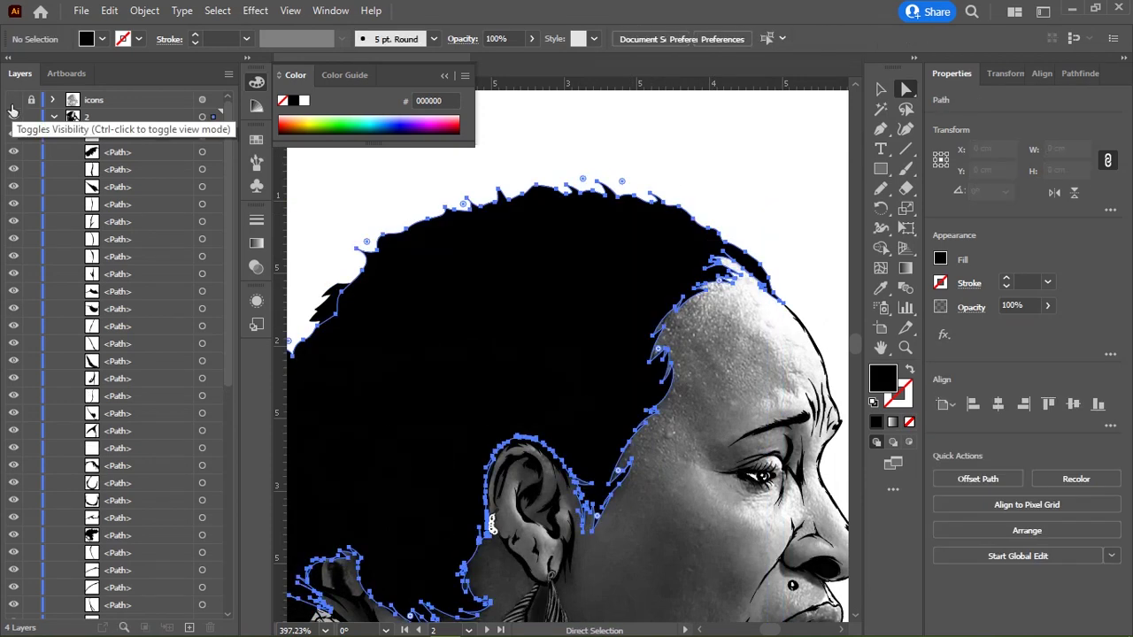
{"action": "key", "text": "i"}
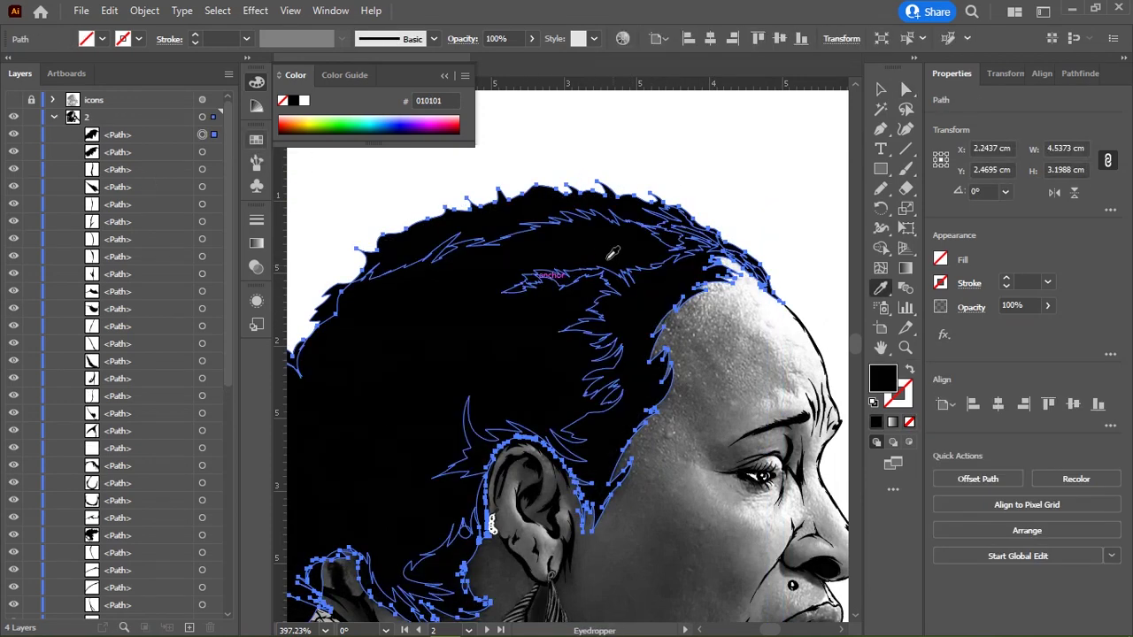
{"action": "key", "text": "slash"}
{"action": "left_click", "coordinate": [617, 311]}
Step: Deselect the hair and hide the images layer's grey shading
{"action": "scroll", "coordinate": [615, 307], "scroll_direction": "down", "scroll_amount": 1}
{"action": "scroll", "coordinate": [567, 260], "scroll_direction": "down", "scroll_amount": 2}
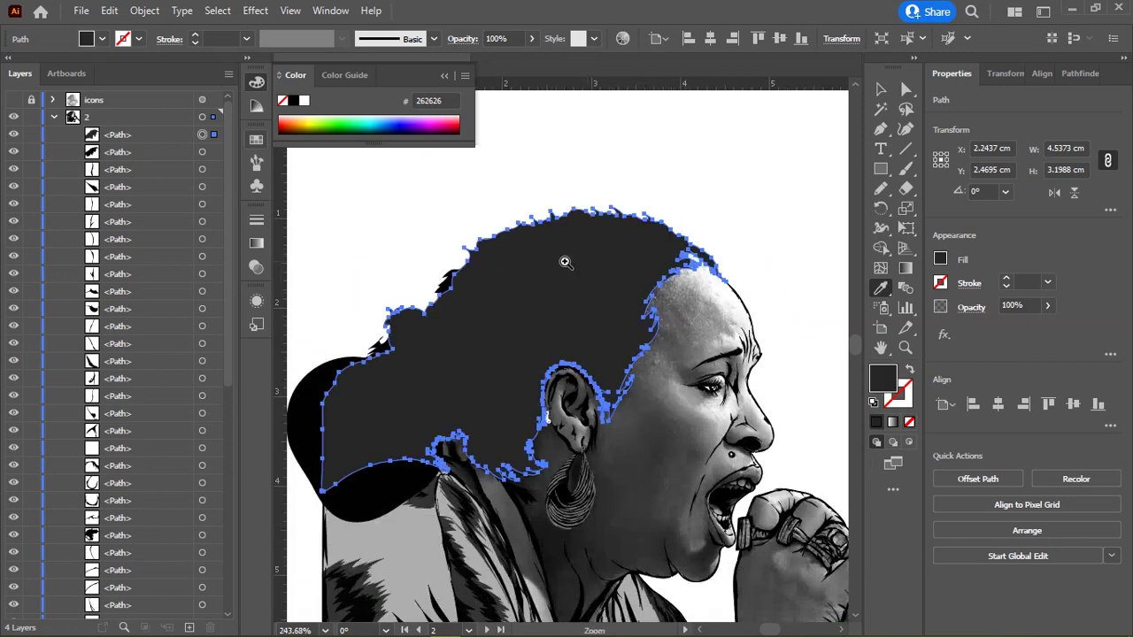
{"action": "scroll", "coordinate": [500, 270], "scroll_direction": "down", "scroll_amount": 1}
{"action": "key", "text": "v"}
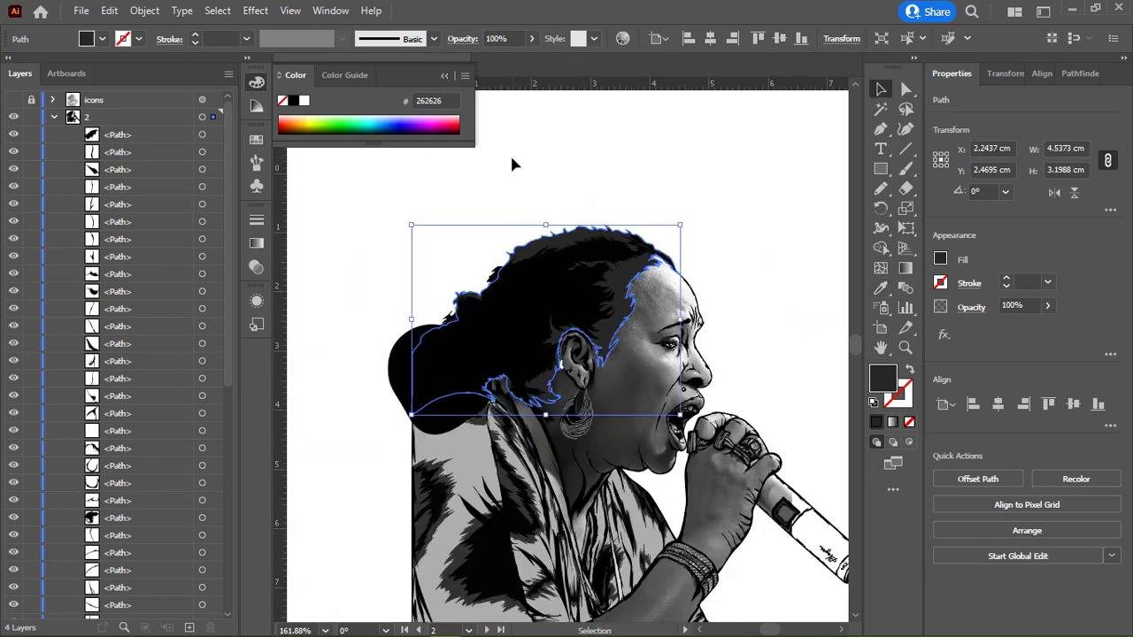
{"action": "left_click", "coordinate": [510, 153]}
{"action": "scroll", "coordinate": [513, 225], "scroll_direction": "up", "scroll_amount": 1}
{"action": "scroll", "coordinate": [548, 228], "scroll_direction": "up", "scroll_amount": 1}
{"action": "left_click_drag", "start_coordinate": [227, 239], "coordinate": [228, 462]}
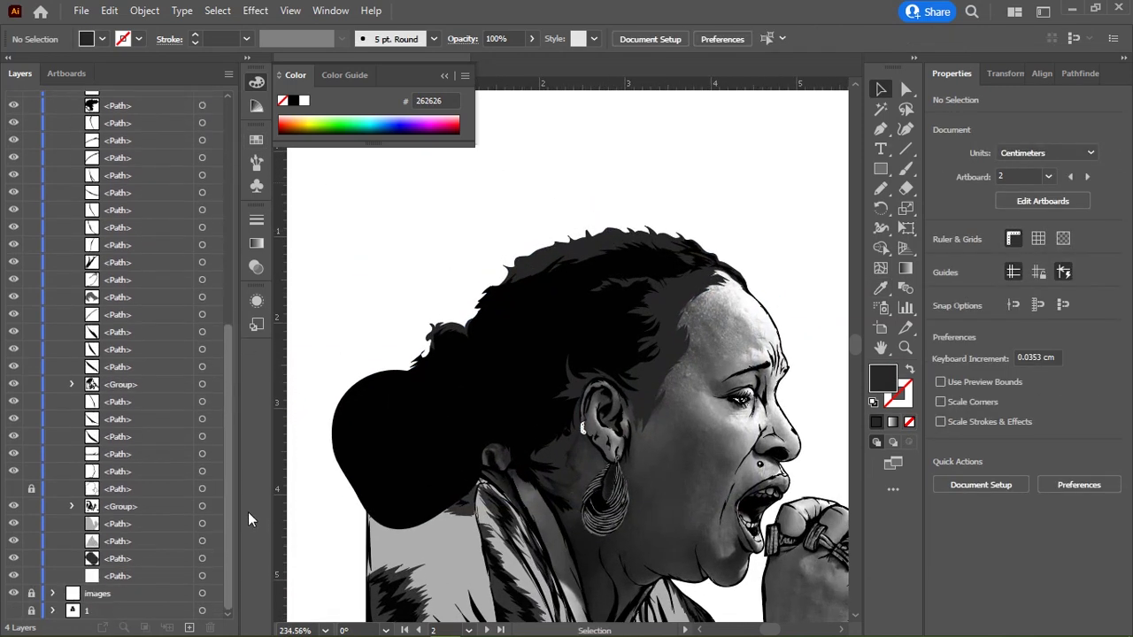
{"action": "left_click", "coordinate": [15, 594]}
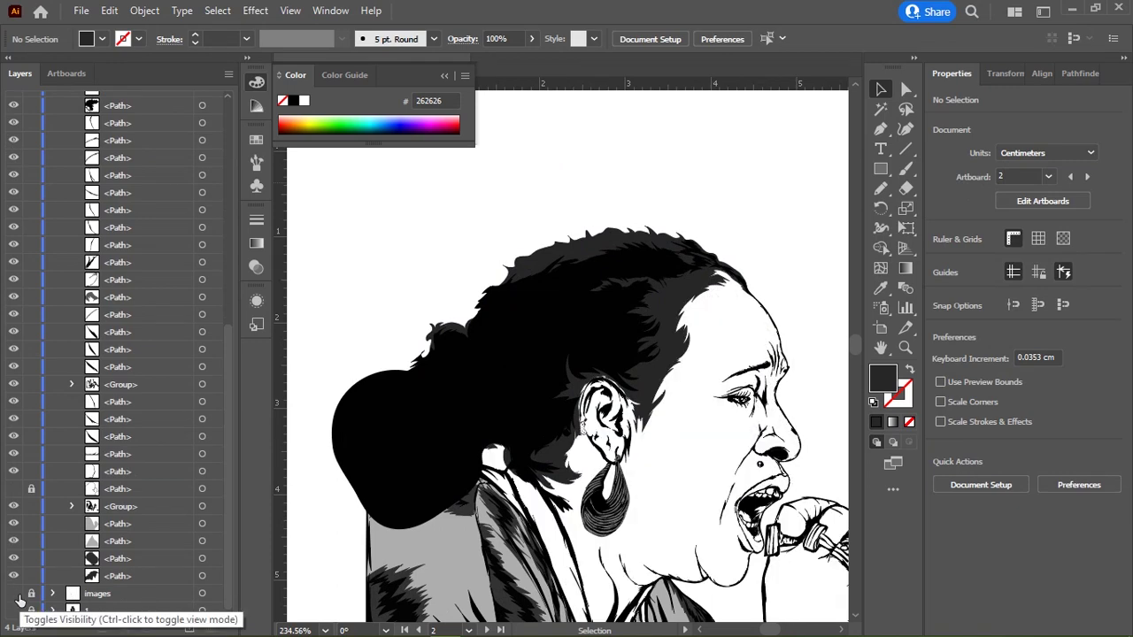
Step: Set the hair path's fill to near-black 111111
{"action": "left_click", "coordinate": [677, 308]}
{"action": "double_click", "coordinate": [883, 379]}
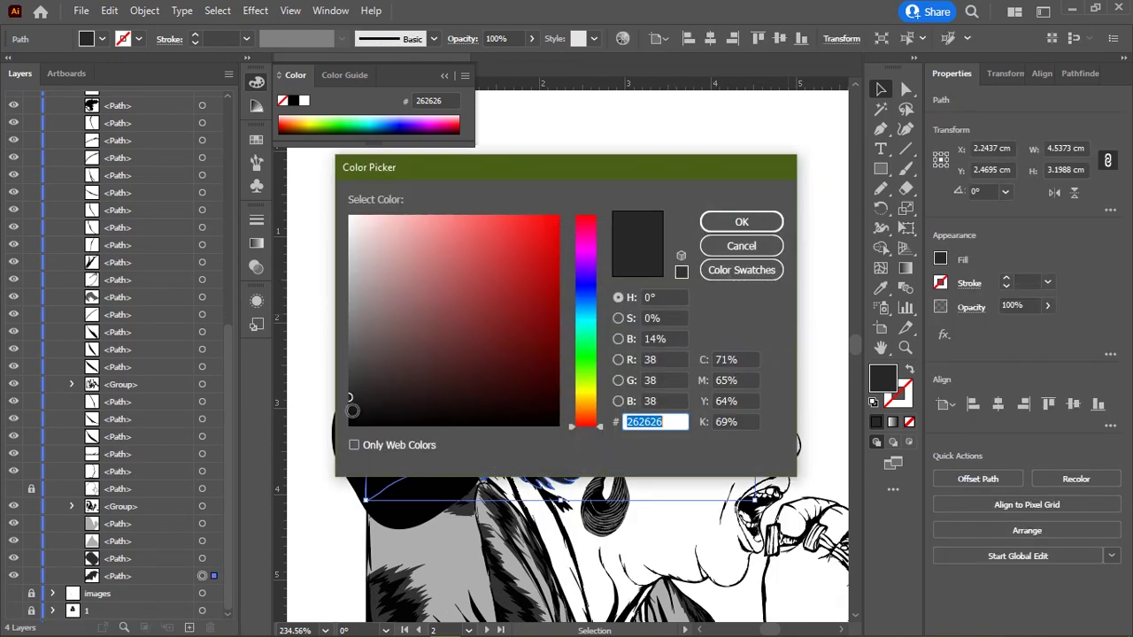
{"action": "type", "text": "111111"}
{"action": "left_click", "coordinate": [741, 221]}
{"action": "left_click", "coordinate": [677, 186]}
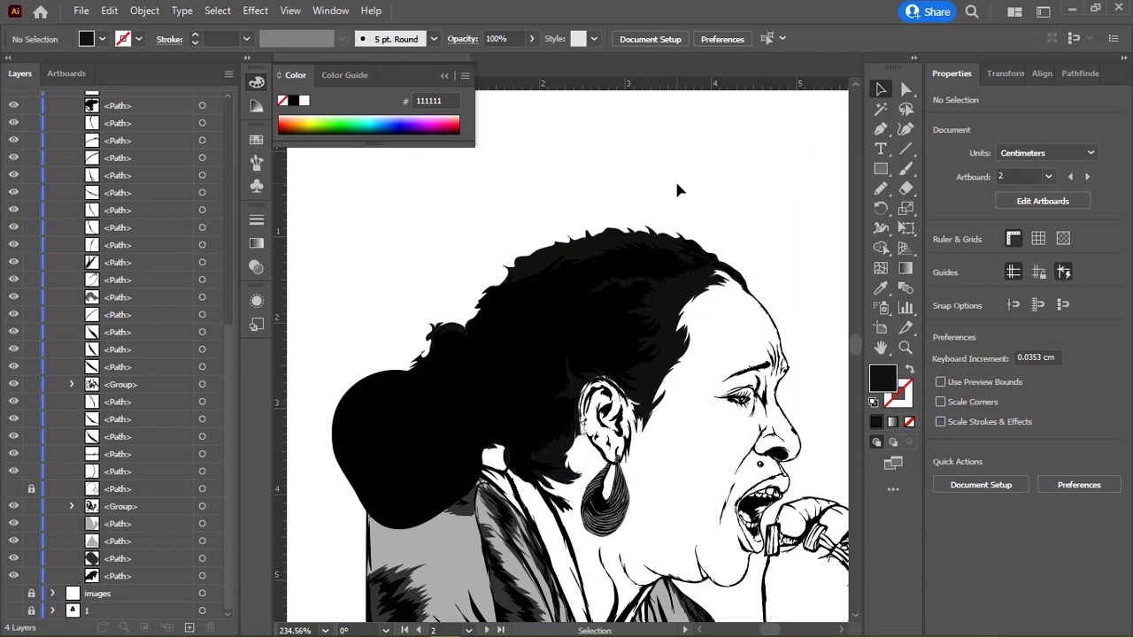
Step: Check the hair path's anchor points and its clip group, then deselect
{"action": "left_click", "coordinate": [618, 280]}
{"action": "key", "text": "a"}
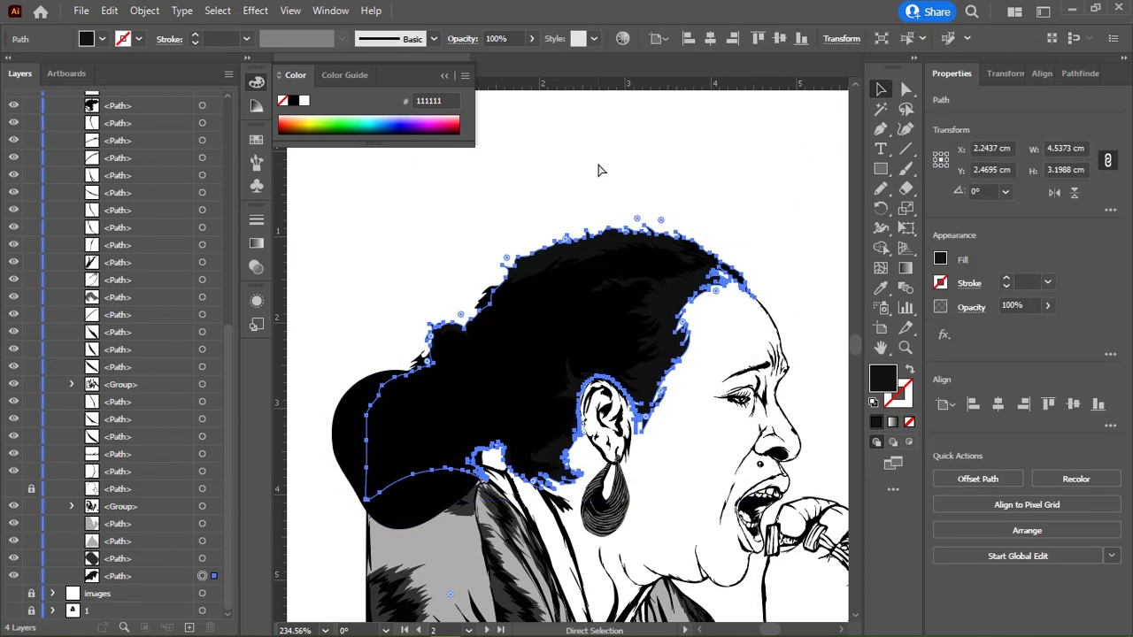
{"action": "key", "text": "v"}
{"action": "left_click", "coordinate": [350, 422]}
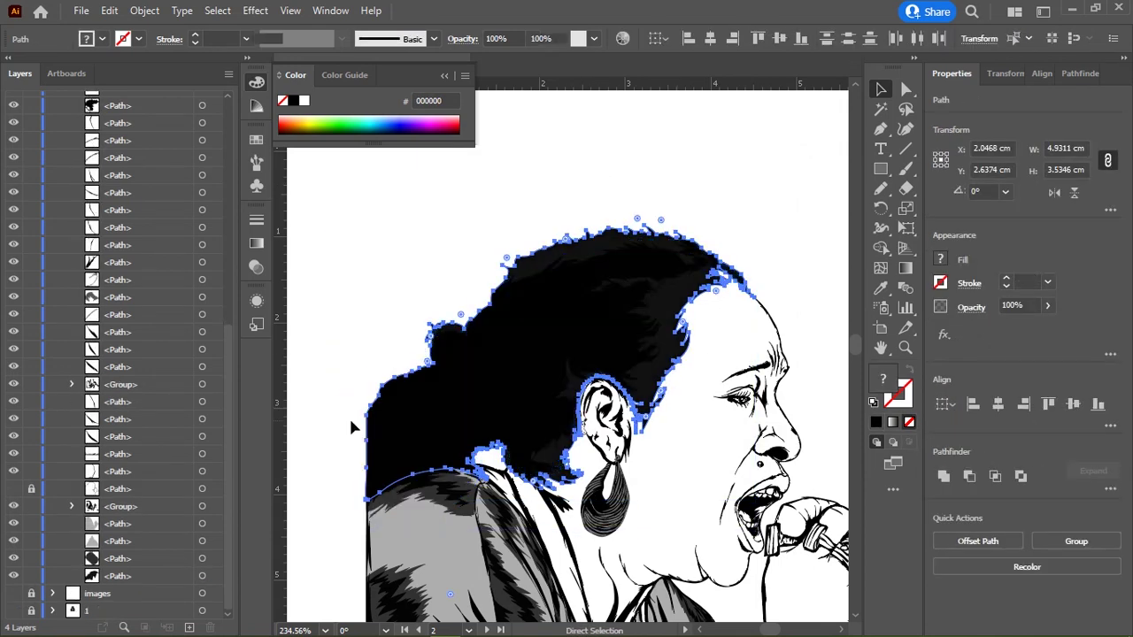
{"action": "left_click", "coordinate": [493, 186]}
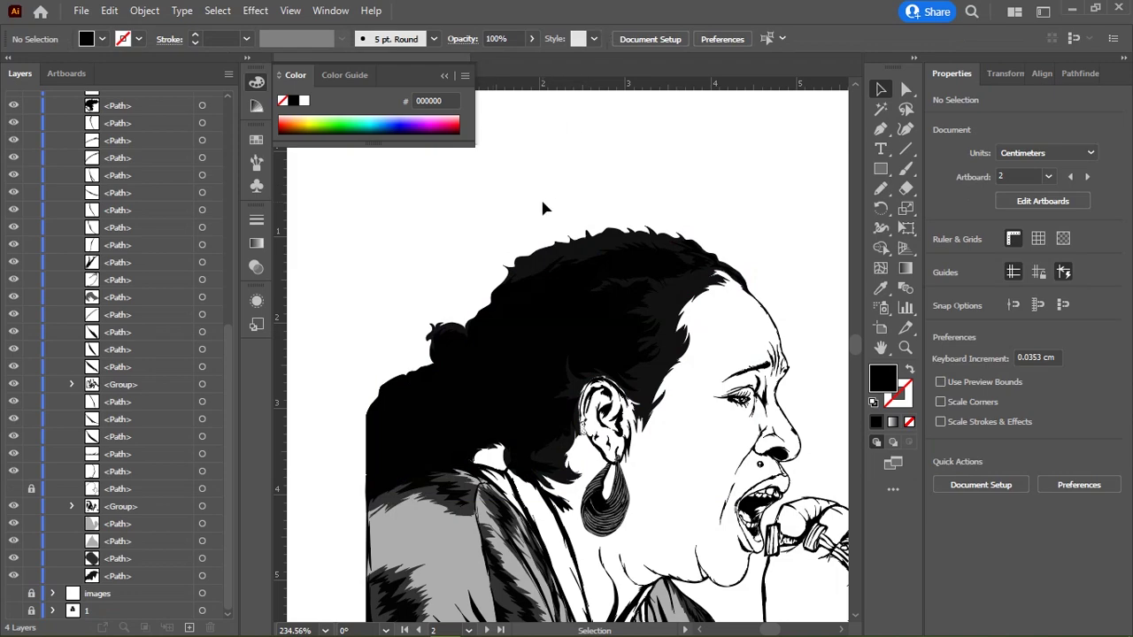
{"action": "scroll", "coordinate": [565, 341], "scroll_direction": "up", "scroll_amount": 3}
Step: Draw a jagged hair strand above the ear with the Pencil
{"action": "mouse_move", "coordinate": [535, 338]}
{"action": "left_mouse_down"}
{"action": "mouse_move", "coordinate": [544, 371]}
{"action": "mouse_move", "coordinate": [593, 265]}
{"action": "left_mouse_up"}
{"action": "scroll", "coordinate": [519, 333], "scroll_direction": "up", "scroll_amount": 3}
{"action": "scroll", "coordinate": [540, 316], "scroll_direction": "down", "scroll_amount": 3}
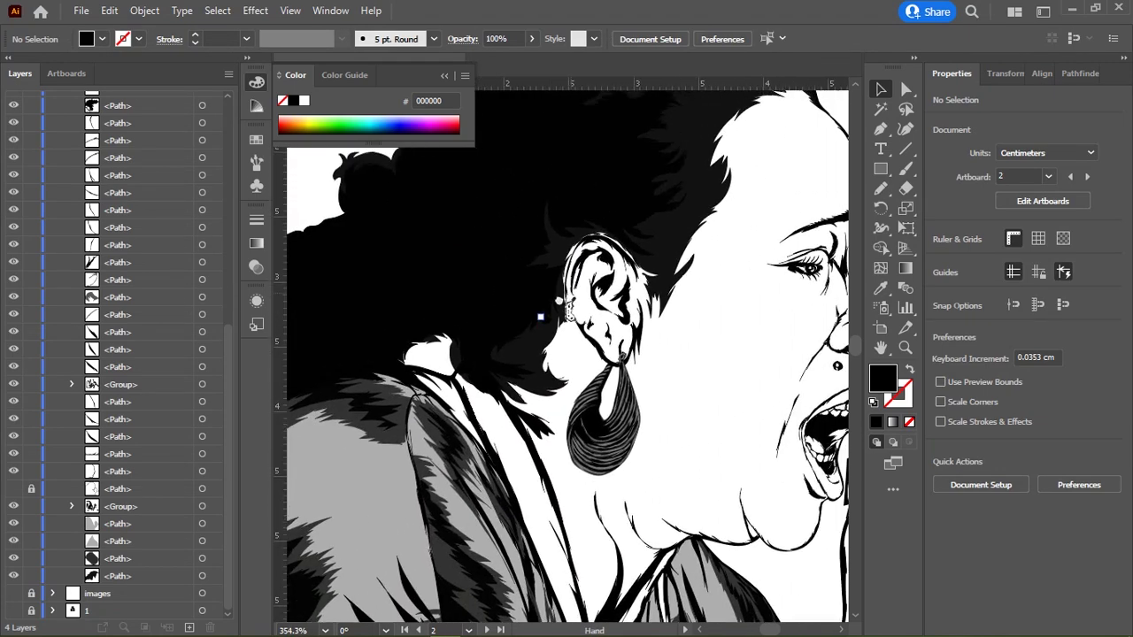
{"action": "scroll", "coordinate": [673, 354], "scroll_direction": "up", "scroll_amount": 2}
{"action": "scroll", "coordinate": [689, 371], "scroll_direction": "up", "scroll_amount": 2}
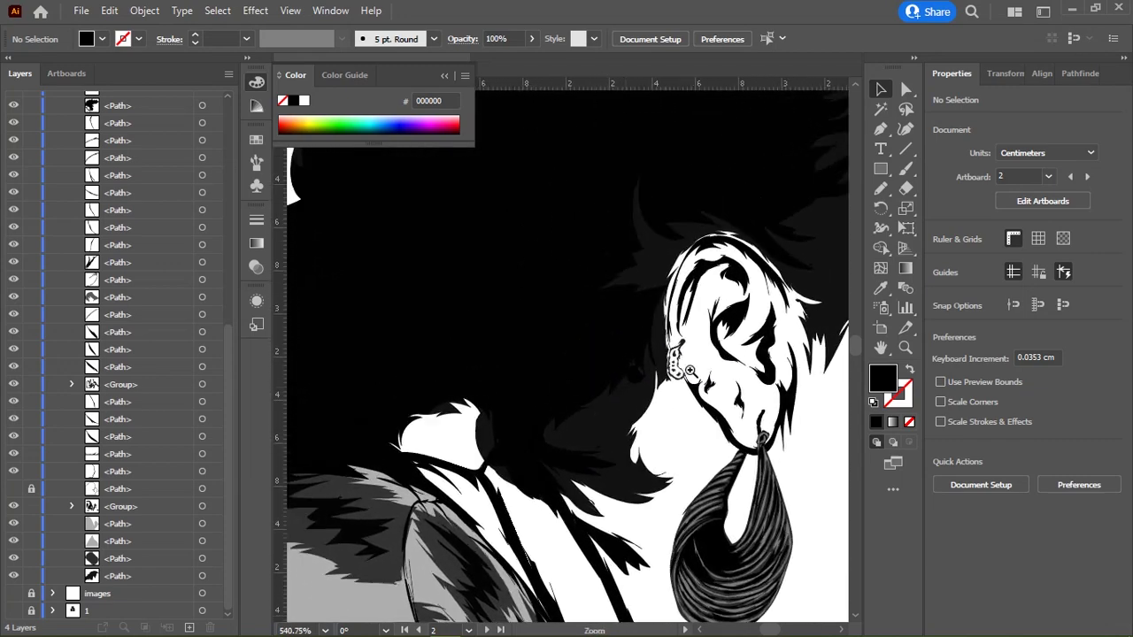
{"action": "scroll", "coordinate": [689, 371], "scroll_direction": "down", "scroll_amount": 3}
{"action": "key", "text": "n"}
{"action": "scroll", "coordinate": [663, 362], "scroll_direction": "up", "scroll_amount": 3}
{"action": "scroll", "coordinate": [557, 401], "scroll_direction": "up", "scroll_amount": 3}
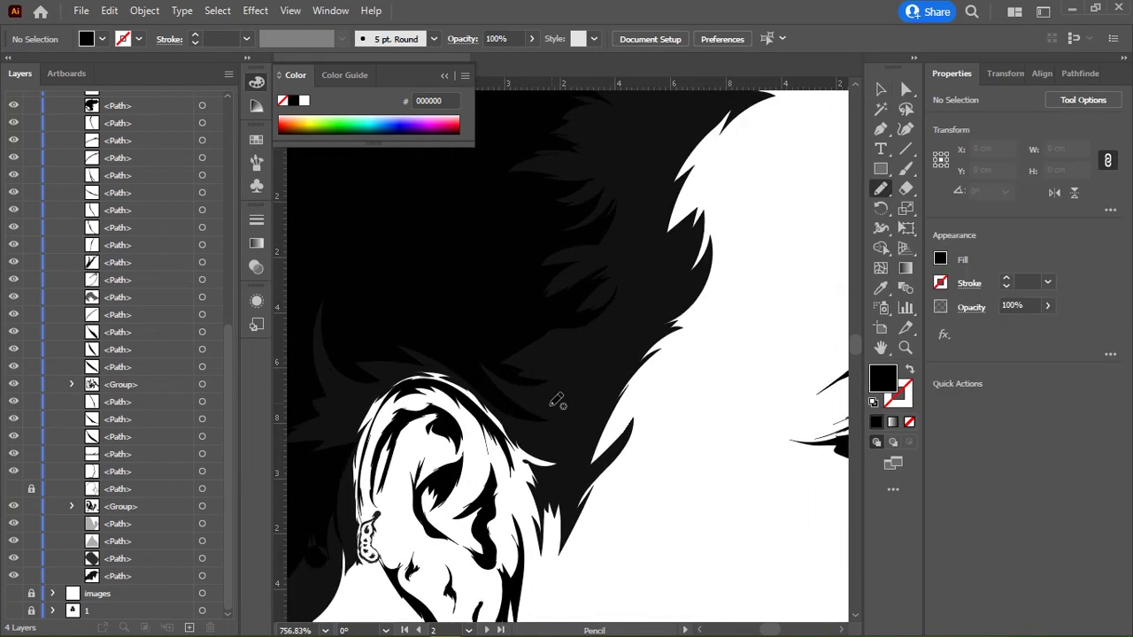
{"action": "mouse_move", "coordinate": [581, 378]}
{"action": "left_mouse_down"}
{"action": "mouse_move", "coordinate": [618, 321]}
{"action": "mouse_move", "coordinate": [635, 349]}
{"action": "left_mouse_up"}
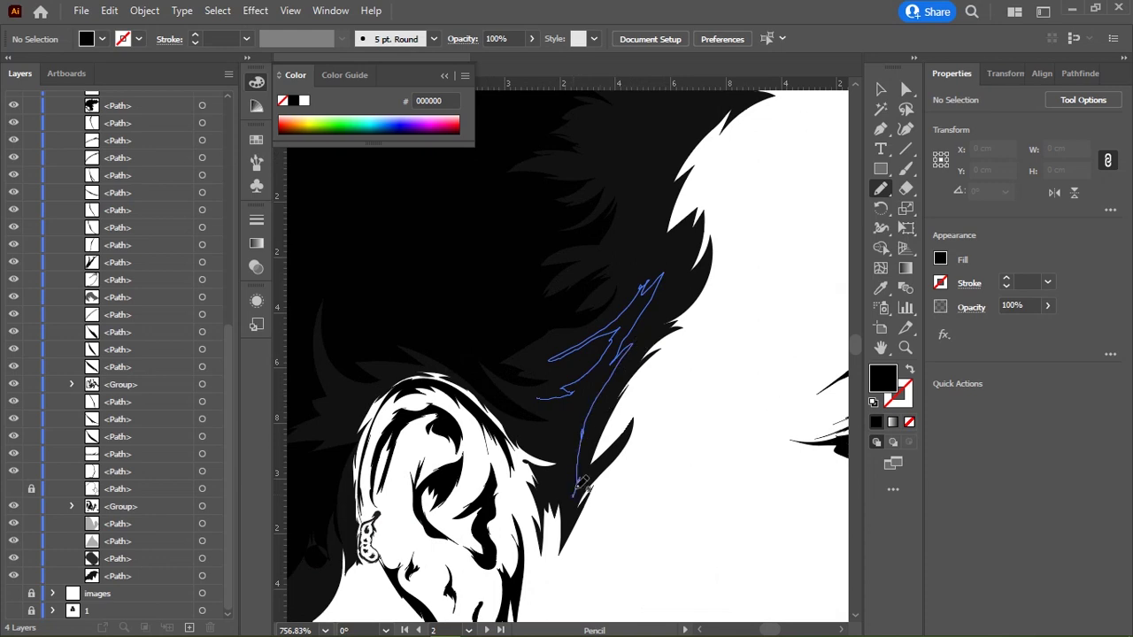
{"action": "left_click_drag", "start_coordinate": [523, 382], "coordinate": [664, 361]}
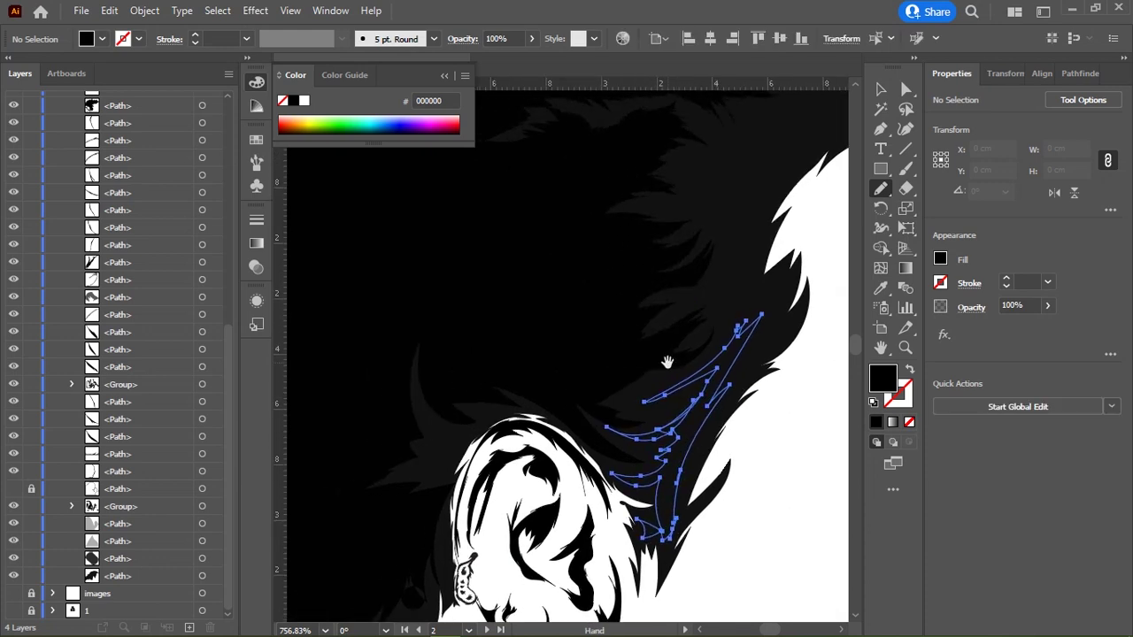
Step: Draw two more thin strands into the hair along its white edge
{"action": "mouse_move", "coordinate": [537, 260]}
{"action": "left_mouse_down"}
{"action": "mouse_move", "coordinate": [602, 392]}
{"action": "mouse_move", "coordinate": [623, 280]}
{"action": "left_mouse_up"}
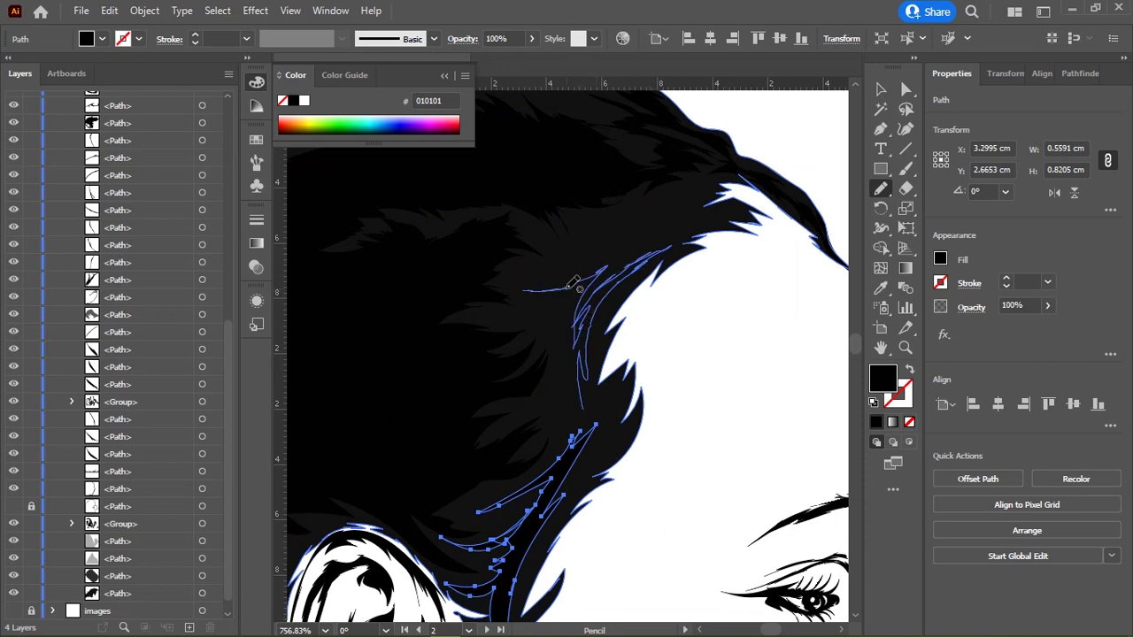
{"action": "left_click_drag", "start_coordinate": [567, 322], "coordinate": [556, 429]}
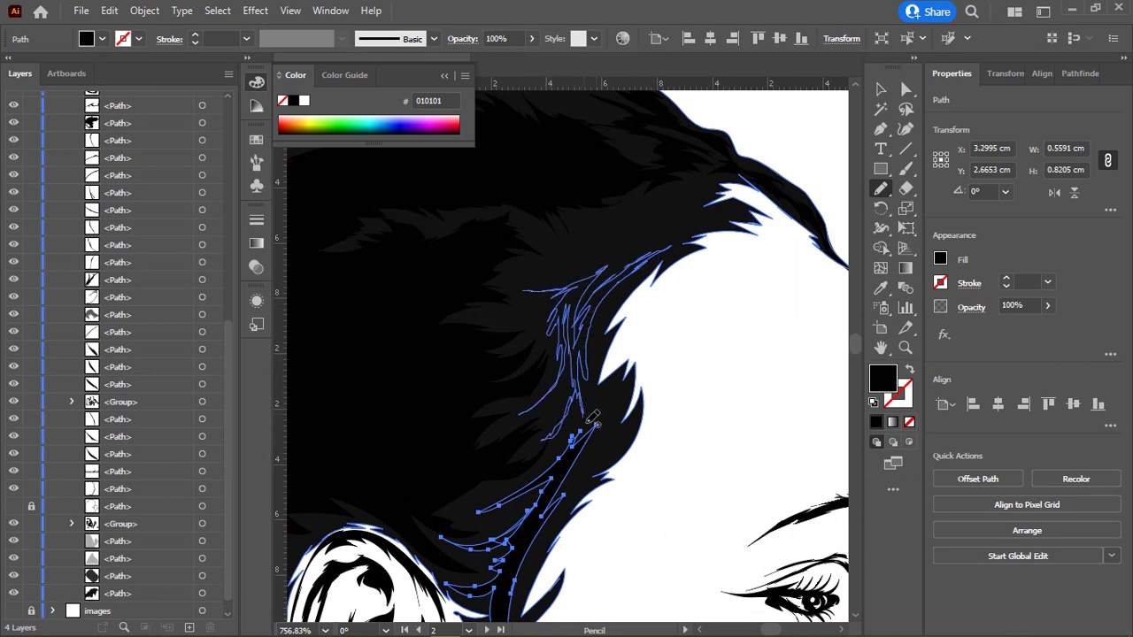
{"action": "left_click", "coordinate": [797, 399], "text": "ctrl"}
{"action": "scroll", "coordinate": [576, 372], "scroll_direction": "down", "scroll_amount": 3}
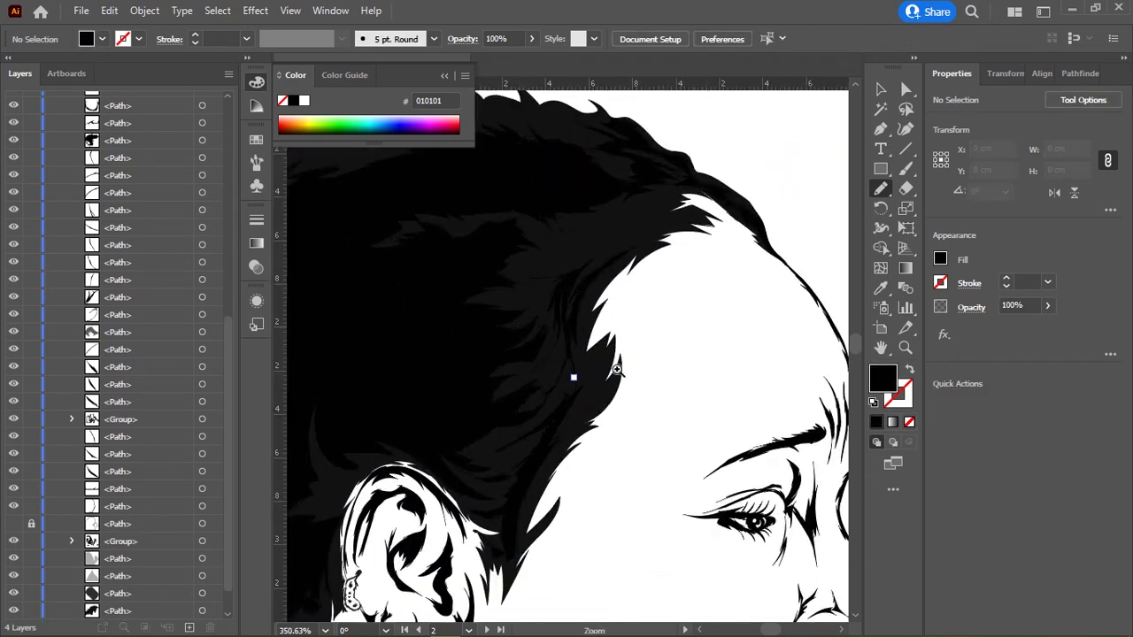
{"action": "scroll", "coordinate": [571, 328], "scroll_direction": "up", "scroll_amount": 5}
{"action": "left_click_drag", "start_coordinate": [567, 322], "coordinate": [563, 392]}
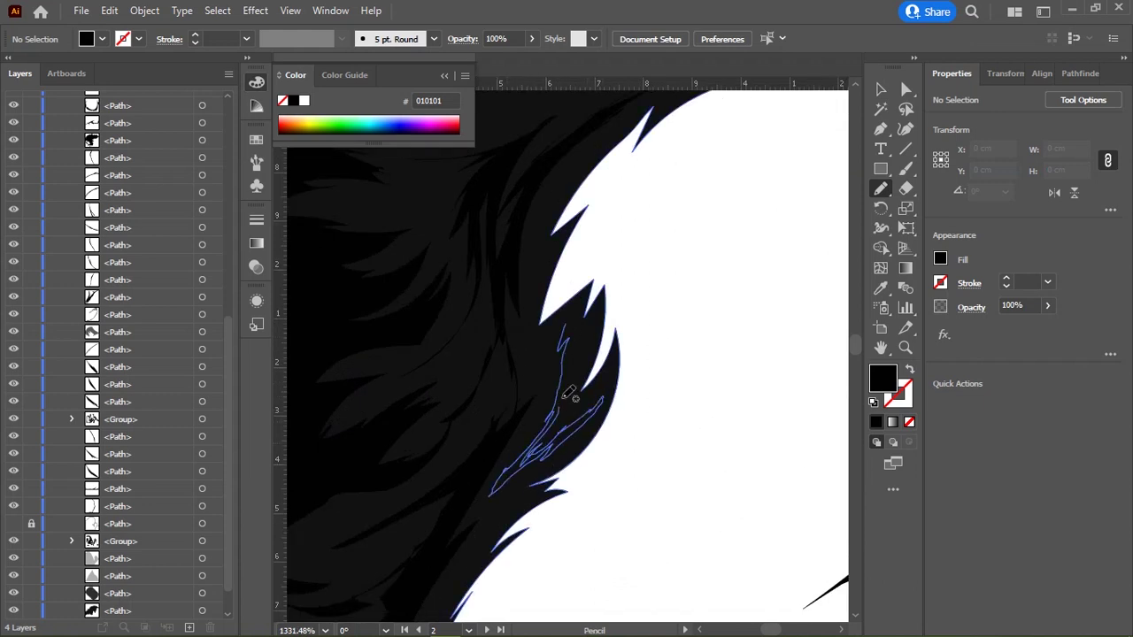
{"action": "left_click", "coordinate": [794, 397], "text": "ctrl"}
Step: Draw a strand along the fur edge and select the new strand at the hair top
{"action": "scroll", "coordinate": [794, 398], "scroll_direction": "down", "scroll_amount": 3}
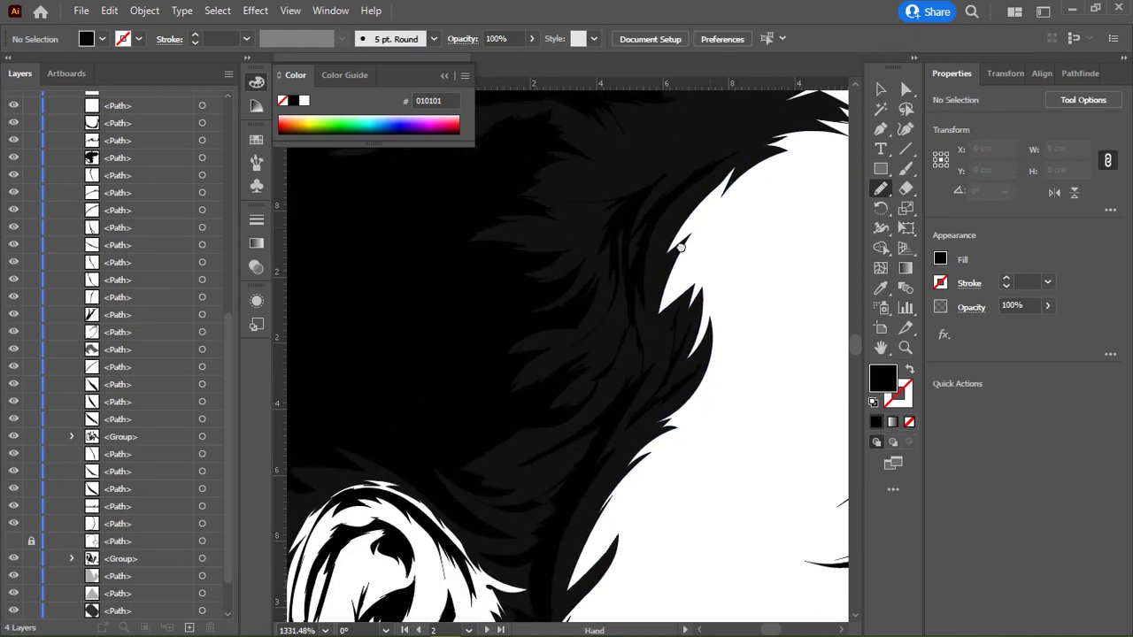
{"action": "scroll", "coordinate": [492, 317], "scroll_direction": "up", "scroll_amount": 2}
{"action": "mouse_move", "coordinate": [532, 306]}
{"action": "left_mouse_down"}
{"action": "mouse_move", "coordinate": [638, 294]}
{"action": "mouse_move", "coordinate": [558, 279]}
{"action": "mouse_move", "coordinate": [502, 319]}
{"action": "left_mouse_up"}
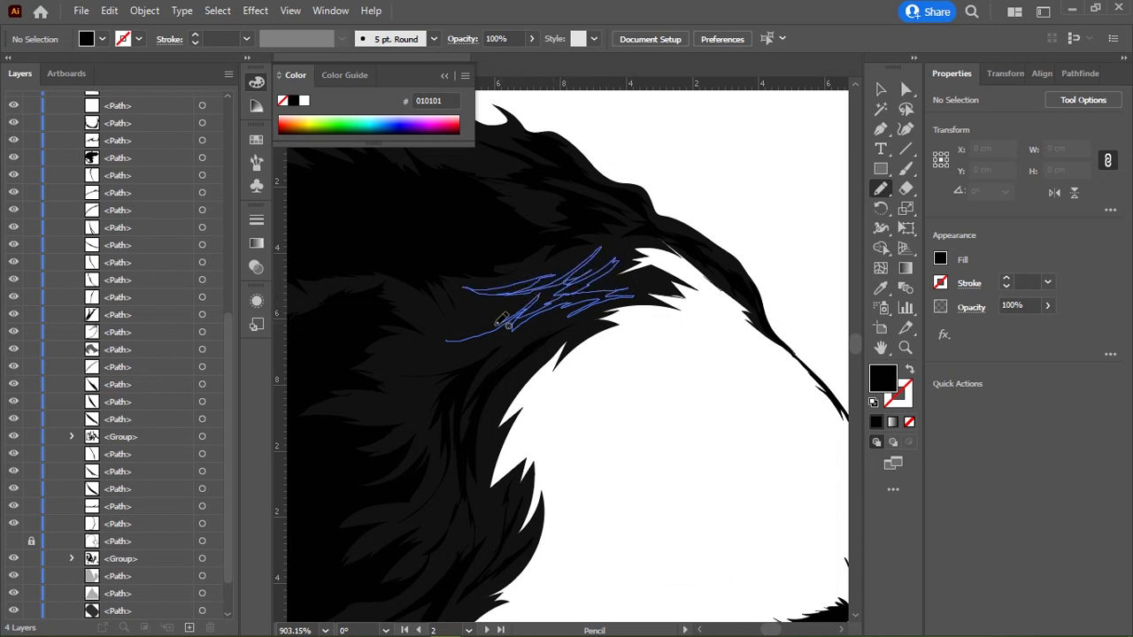
{"action": "scroll", "coordinate": [608, 413], "scroll_direction": "down", "scroll_amount": 3}
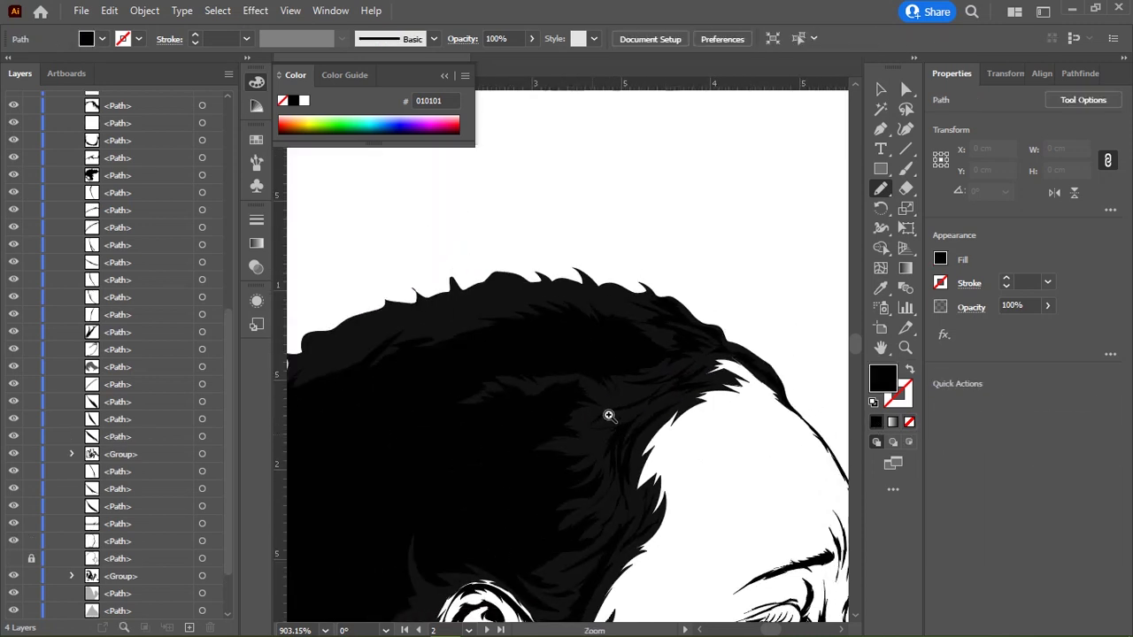
{"action": "left_click_drag", "start_coordinate": [608, 412], "coordinate": [699, 310]}
{"action": "scroll", "coordinate": [544, 253], "scroll_direction": "up", "scroll_amount": 2}
{"action": "scroll", "coordinate": [501, 265], "scroll_direction": "left", "scroll_amount": 2}
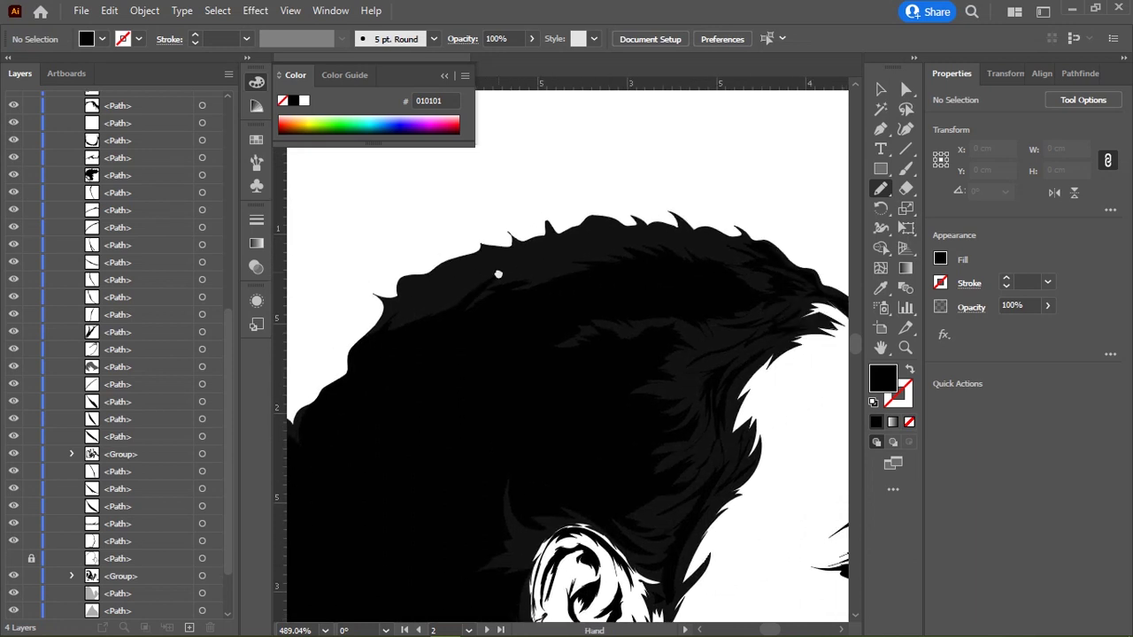
{"action": "mouse_move", "coordinate": [519, 265]}
{"action": "left_mouse_down"}
{"action": "mouse_move", "coordinate": [536, 227]}
{"action": "mouse_move", "coordinate": [584, 311]}
{"action": "mouse_move", "coordinate": [456, 264]}
{"action": "left_mouse_up"}
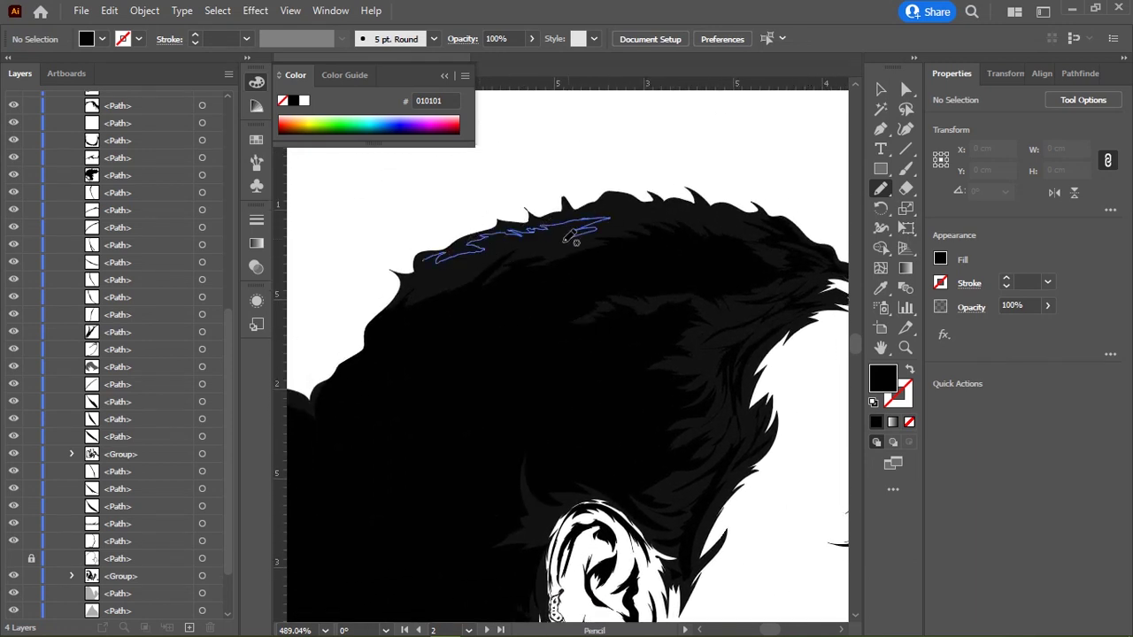
{"action": "left_click", "coordinate": [433, 268], "text": "ctrl"}
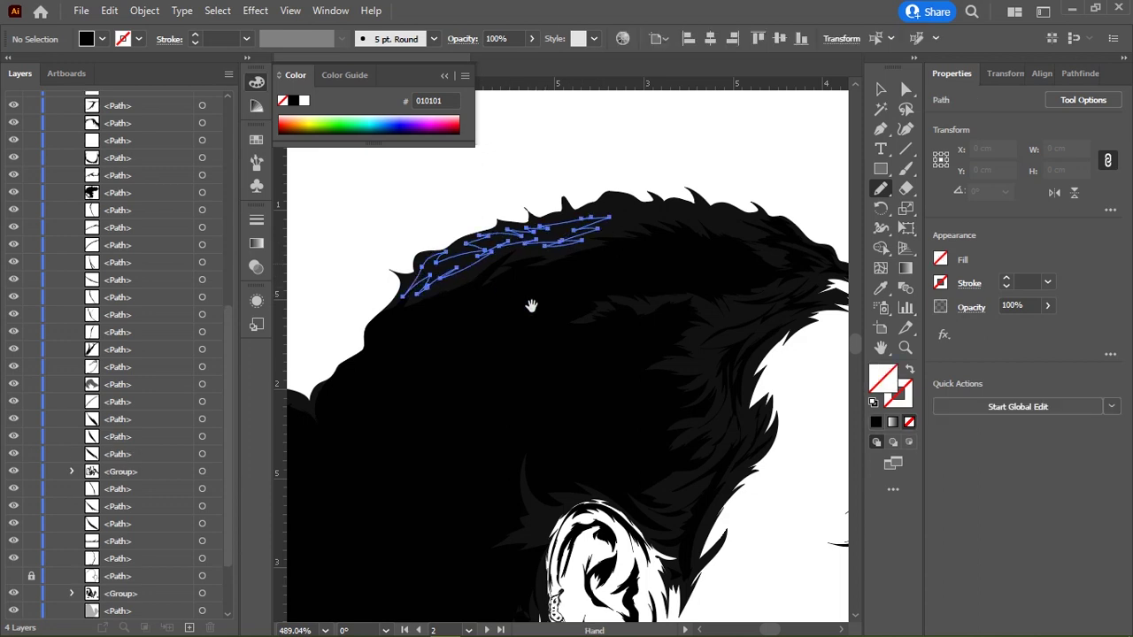
Step: Set the strand fill colour to dark grey 353535
{"action": "key", "text": "i"}
{"action": "double_click", "coordinate": [883, 378]}
{"action": "left_click", "coordinate": [349, 382]}
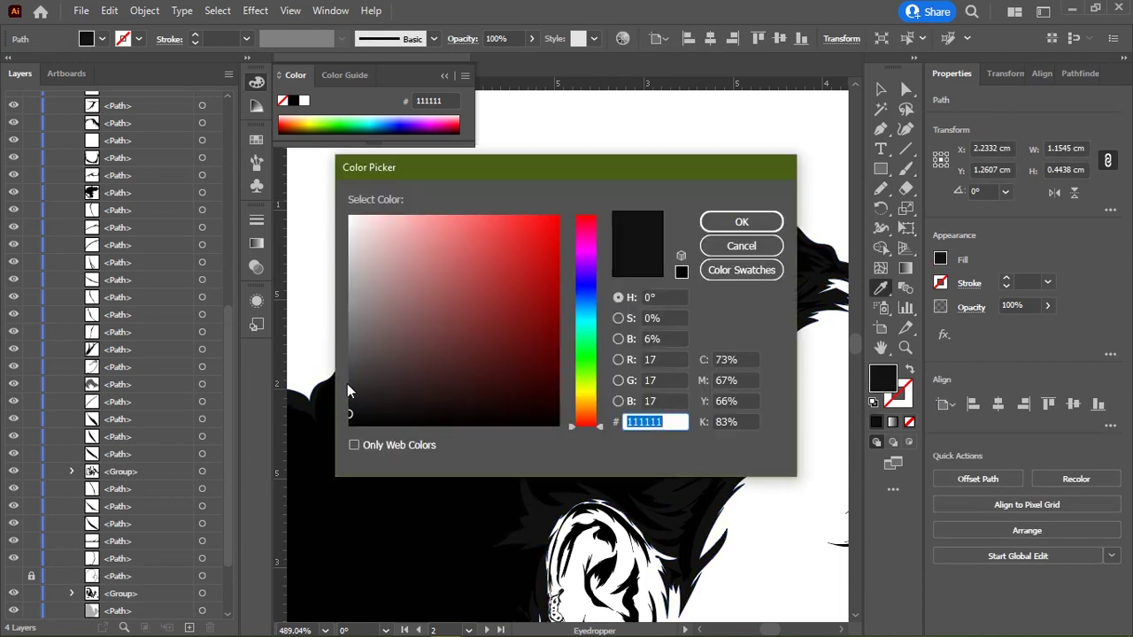
{"action": "left_click", "coordinate": [742, 223]}
Step: Pencil two short grey strands on the hair tip
{"action": "key", "text": "n"}
{"action": "scroll", "coordinate": [643, 228], "scroll_direction": "up", "scroll_amount": 3}
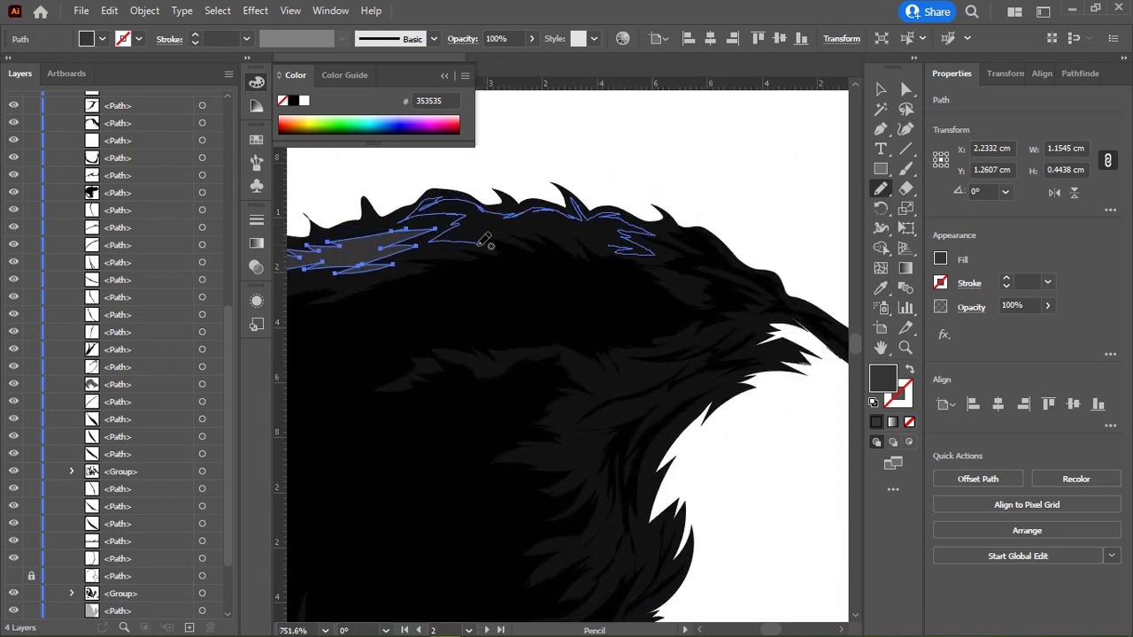
{"action": "scroll", "coordinate": [610, 238], "scroll_direction": "down", "scroll_amount": 5}
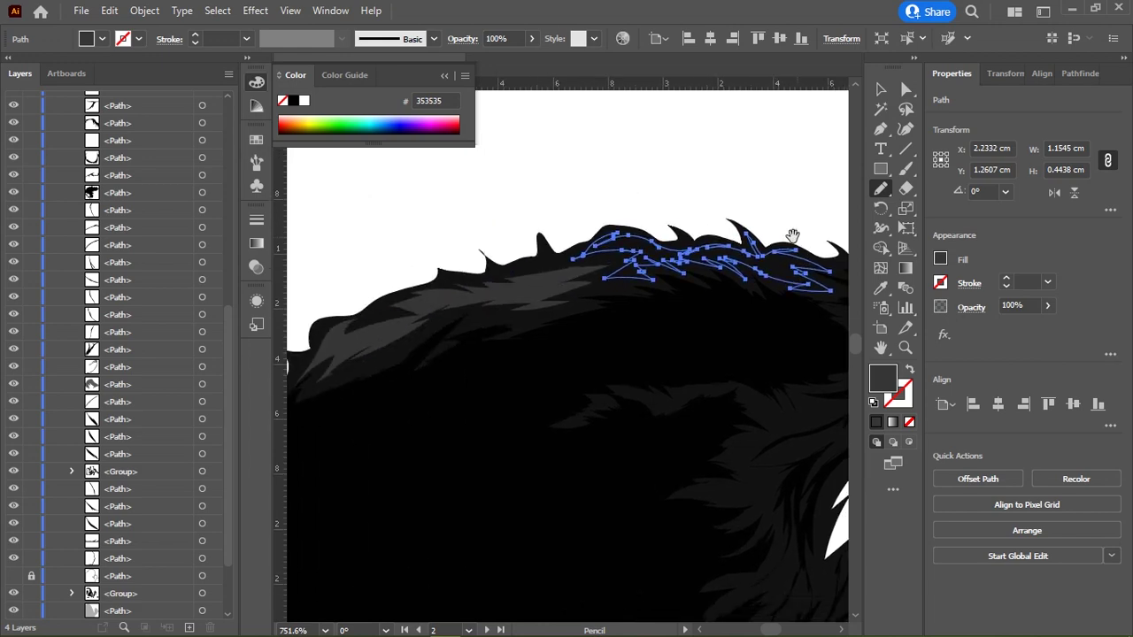
{"action": "scroll", "coordinate": [652, 185], "scroll_direction": "up", "scroll_amount": 2}
{"action": "left_click_drag", "start_coordinate": [652, 185], "coordinate": [523, 227]}
{"action": "scroll", "coordinate": [523, 227], "scroll_direction": "up", "scroll_amount": 5}
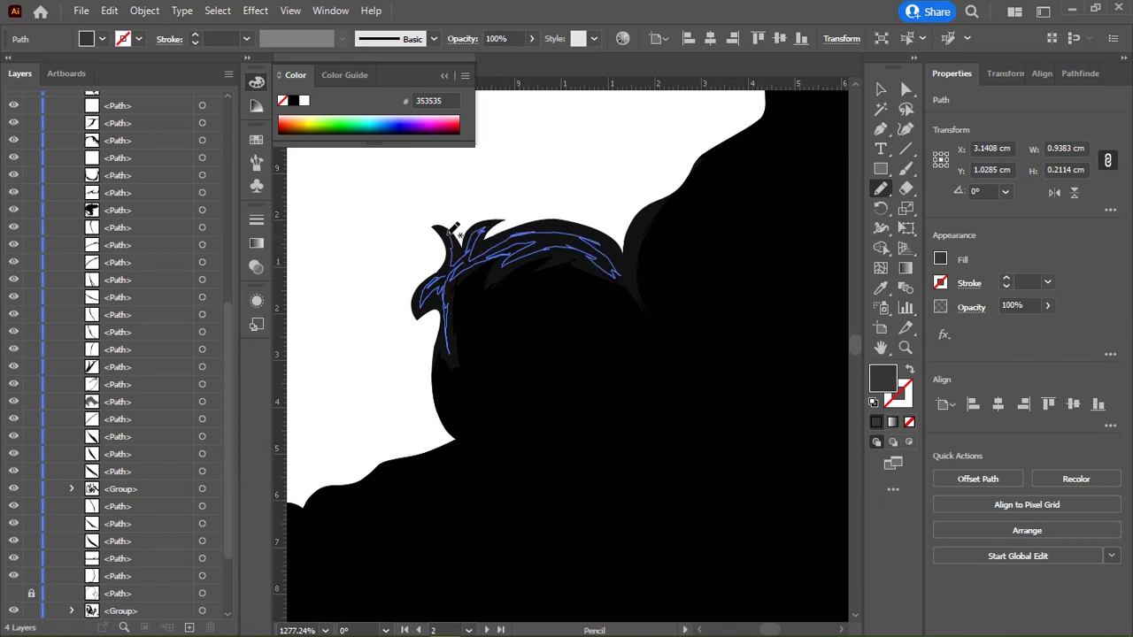
{"action": "scroll", "coordinate": [505, 366], "scroll_direction": "up", "scroll_amount": 3}
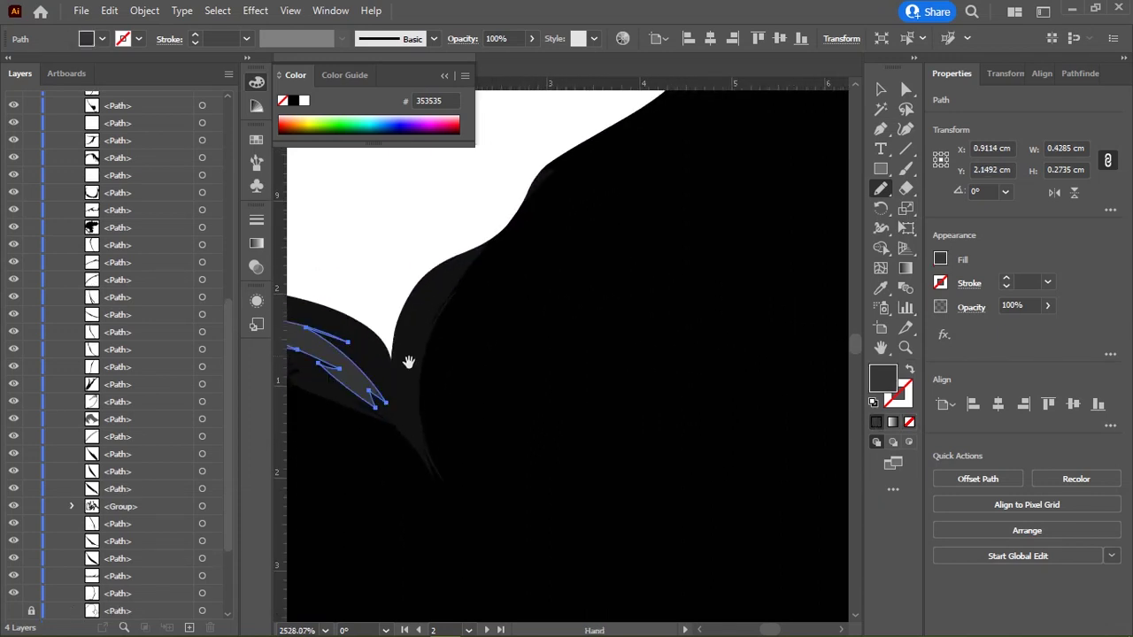
{"action": "left_click_drag", "start_coordinate": [412, 412], "coordinate": [431, 320]}
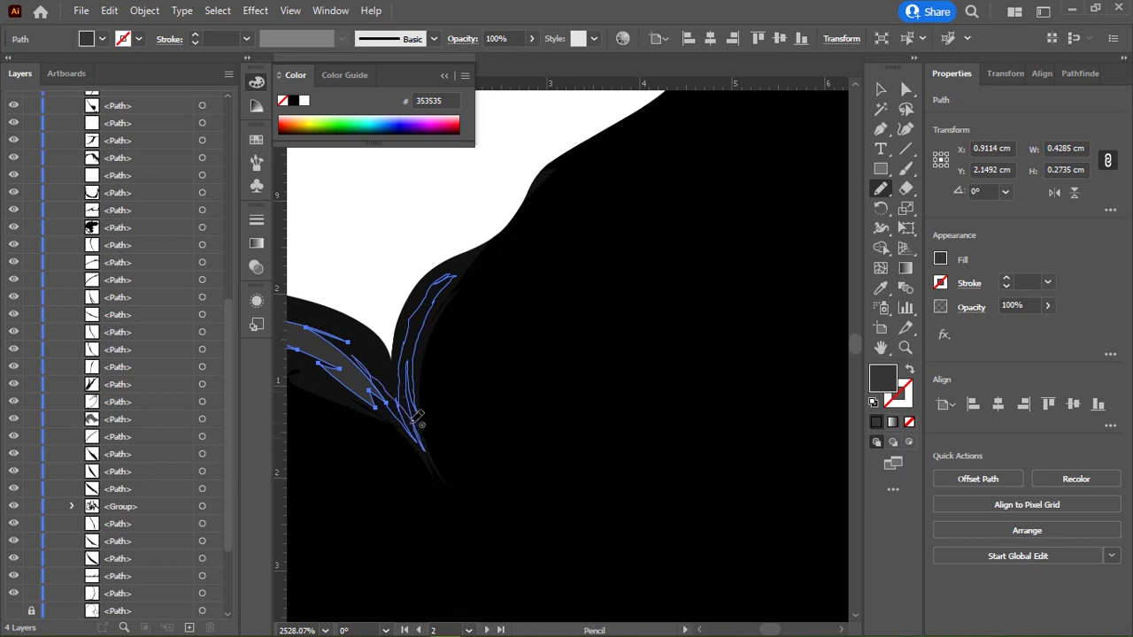
{"action": "left_click_drag", "start_coordinate": [416, 443], "coordinate": [440, 279]}
Step: Draw grey strands curving up from the ear into the hair
{"action": "scroll", "coordinate": [646, 245], "scroll_direction": "down", "scroll_amount": 5}
{"action": "scroll", "coordinate": [645, 246], "scroll_direction": "down", "scroll_amount": 1}
{"action": "left_click_drag", "start_coordinate": [646, 245], "coordinate": [505, 279]}
{"action": "scroll", "coordinate": [506, 279], "scroll_direction": "down", "scroll_amount": 3}
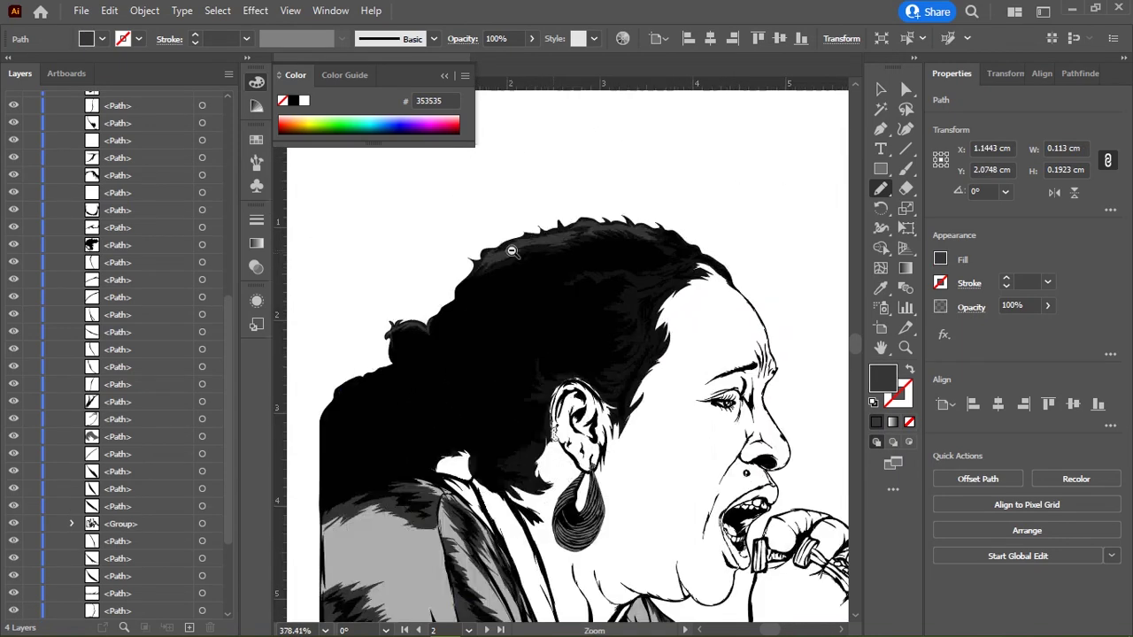
{"action": "scroll", "coordinate": [549, 310], "scroll_direction": "up", "scroll_amount": 5}
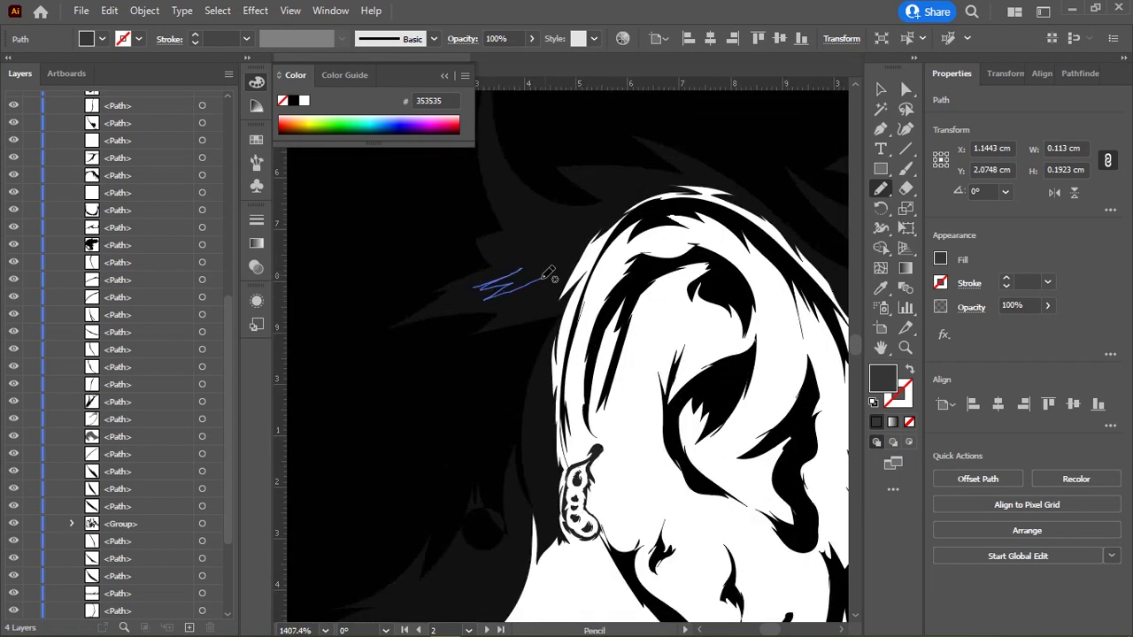
{"action": "left_click_drag", "start_coordinate": [572, 221], "coordinate": [484, 125]}
{"action": "left_click_drag", "start_coordinate": [567, 292], "coordinate": [486, 155]}
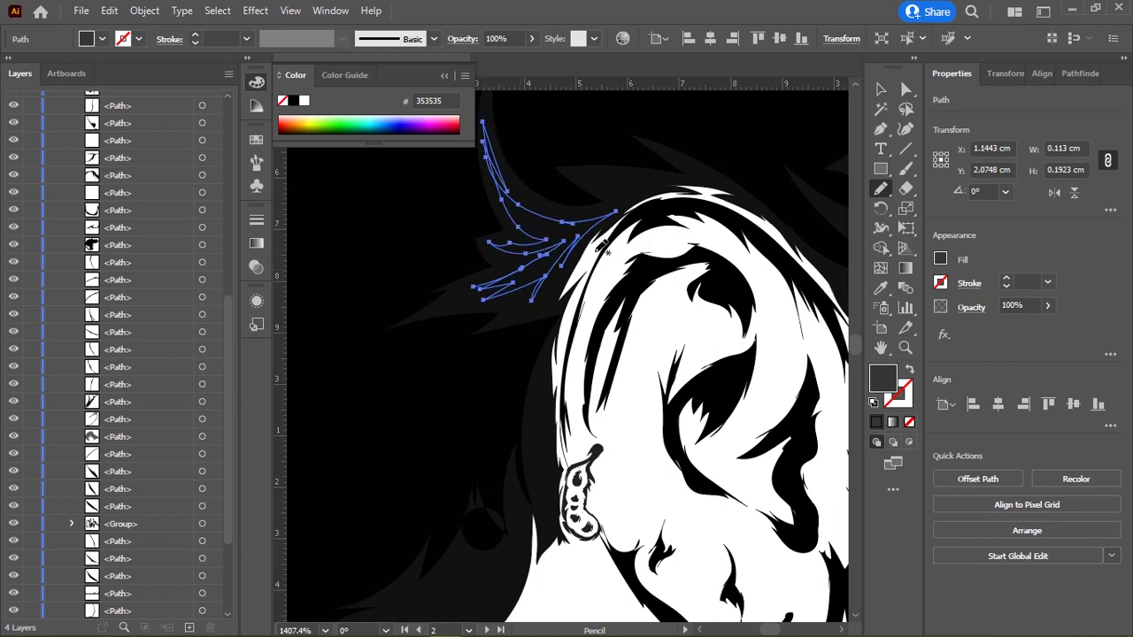
Step: Add three more grey strands across the hair
{"action": "scroll", "coordinate": [538, 278], "scroll_direction": "down", "scroll_amount": 1}
{"action": "scroll", "coordinate": [538, 279], "scroll_direction": "down", "scroll_amount": 1}
{"action": "scroll", "coordinate": [538, 279], "scroll_direction": "down", "scroll_amount": 3}
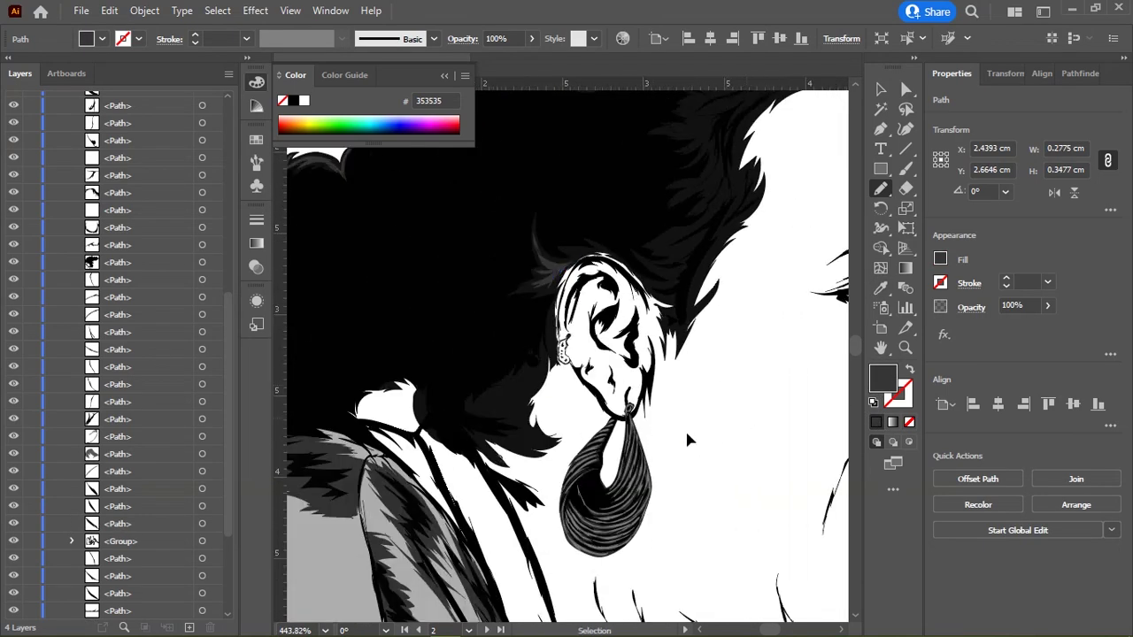
{"action": "scroll", "coordinate": [685, 428], "scroll_direction": "up", "scroll_amount": 3}
{"action": "scroll", "coordinate": [502, 255], "scroll_direction": "down", "scroll_amount": 2}
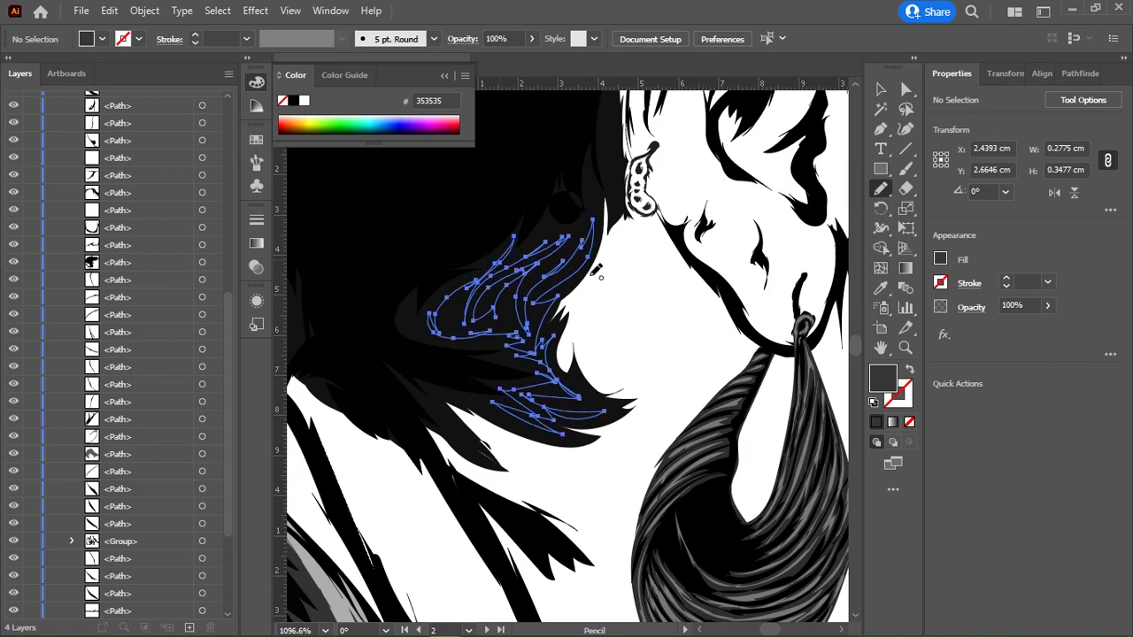
{"action": "scroll", "coordinate": [513, 248], "scroll_direction": "down", "scroll_amount": 1}
{"action": "scroll", "coordinate": [518, 250], "scroll_direction": "down", "scroll_amount": 1}
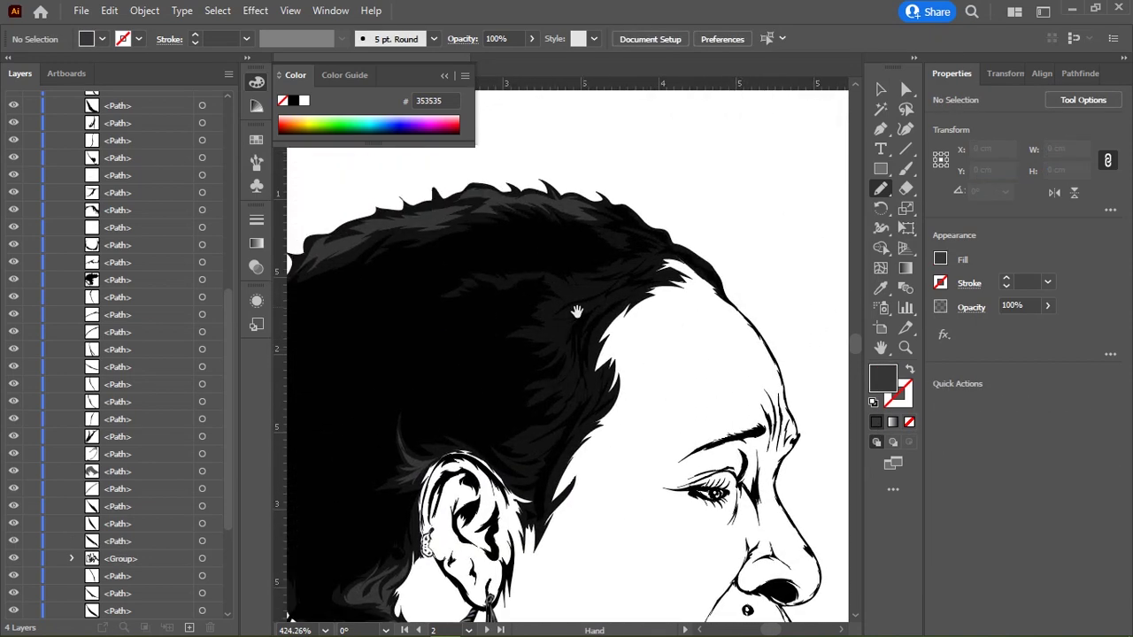
{"action": "scroll", "coordinate": [590, 382], "scroll_direction": "up", "scroll_amount": 3}
{"action": "scroll", "coordinate": [591, 382], "scroll_direction": "up", "scroll_amount": 1}
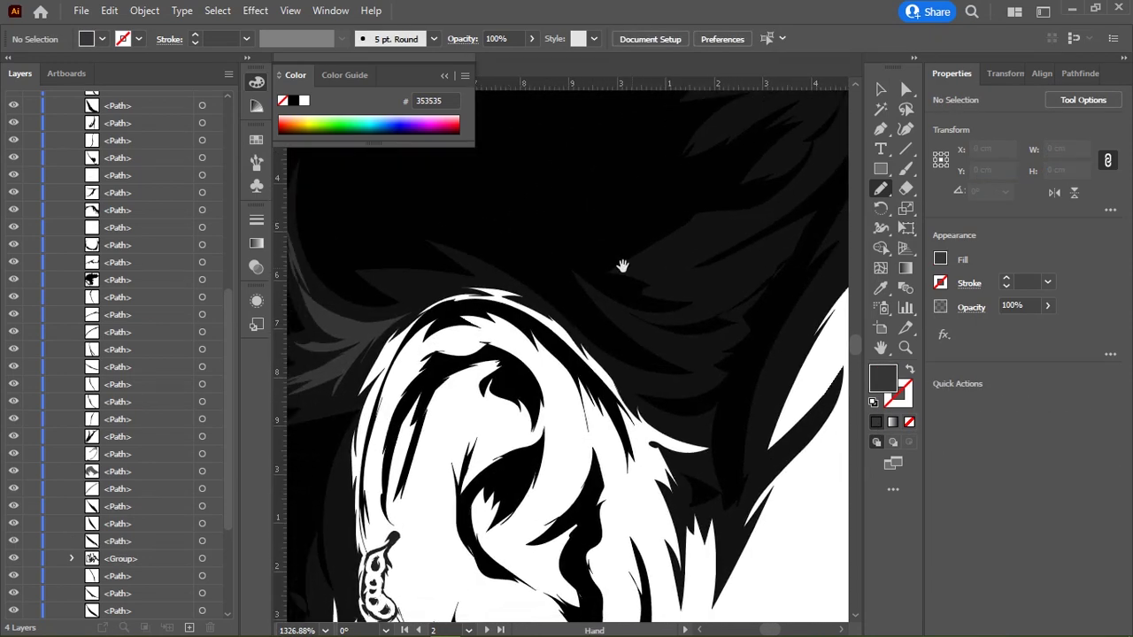
{"action": "scroll", "coordinate": [620, 260], "scroll_direction": "up", "scroll_amount": 1}
{"action": "left_click_drag", "start_coordinate": [648, 247], "coordinate": [520, 307]}
{"action": "mouse_move", "coordinate": [646, 249]}
{"action": "left_mouse_down"}
{"action": "mouse_move", "coordinate": [529, 321]}
{"action": "mouse_move", "coordinate": [658, 240]}
{"action": "left_mouse_up"}
{"action": "left_click_drag", "start_coordinate": [540, 314], "coordinate": [685, 239]}
Step: Draw a long strand along the hair edge and another strand higher up
{"action": "scroll", "coordinate": [657, 436], "scroll_direction": "down", "scroll_amount": 5}
{"action": "scroll", "coordinate": [658, 437], "scroll_direction": "up", "scroll_amount": 5}
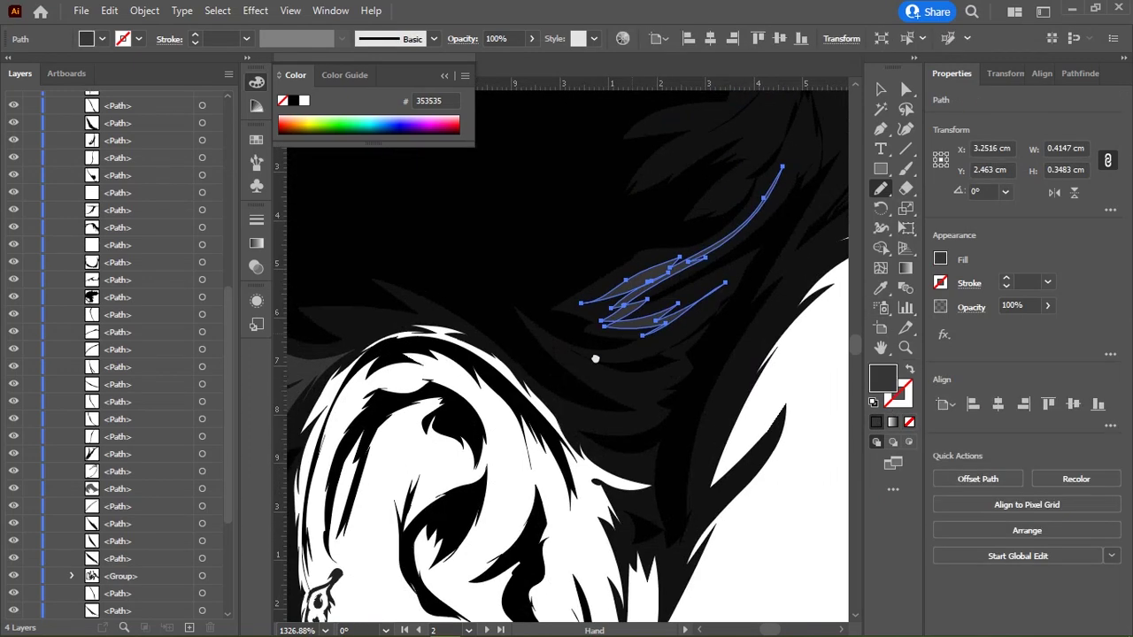
{"action": "scroll", "coordinate": [594, 357], "scroll_direction": "up", "scroll_amount": 4}
{"action": "scroll", "coordinate": [594, 357], "scroll_direction": "right", "scroll_amount": 4}
{"action": "mouse_move", "coordinate": [560, 232]}
{"action": "left_mouse_down"}
{"action": "mouse_move", "coordinate": [536, 443]}
{"action": "mouse_move", "coordinate": [621, 139]}
{"action": "left_mouse_up"}
{"action": "scroll", "coordinate": [590, 399], "scroll_direction": "up", "scroll_amount": 4}
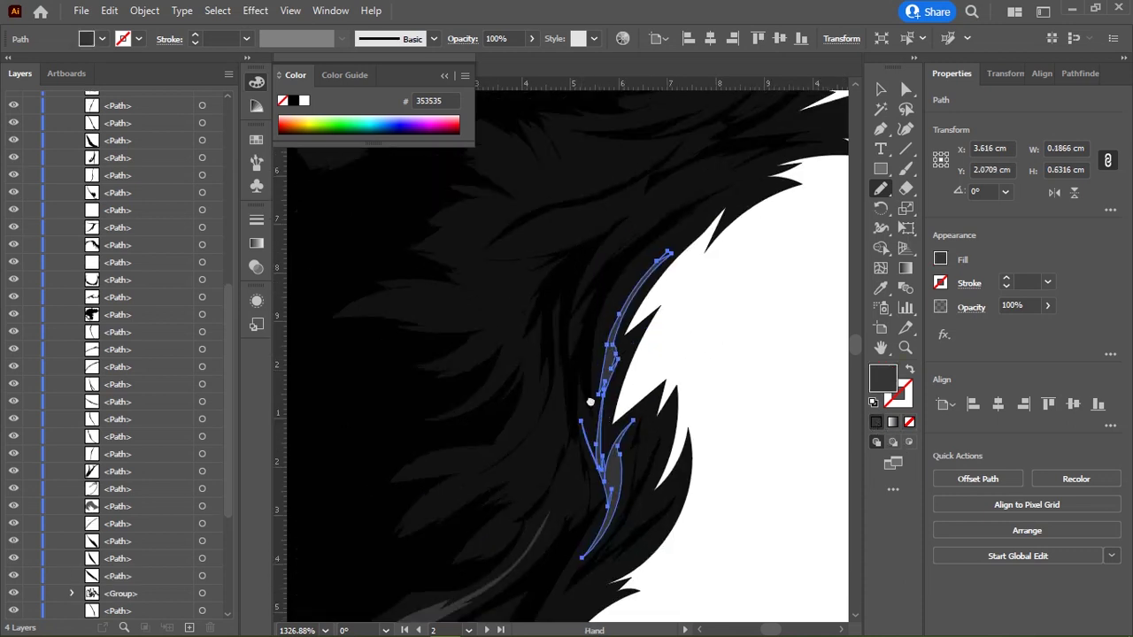
{"action": "scroll", "coordinate": [496, 372], "scroll_direction": "left", "scroll_amount": 2}
{"action": "left_click_drag", "start_coordinate": [516, 343], "coordinate": [520, 340]}
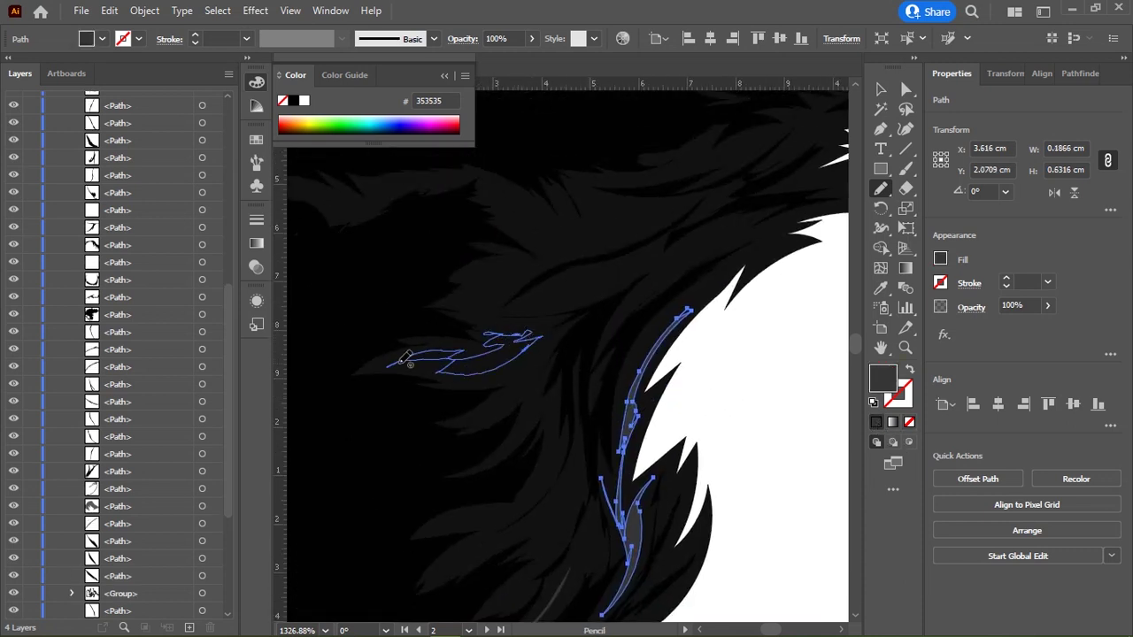
{"action": "mouse_move", "coordinate": [515, 509]}
{"action": "left_mouse_down"}
{"action": "mouse_move", "coordinate": [515, 288]}
{"action": "mouse_move", "coordinate": [530, 339]}
{"action": "left_mouse_up"}
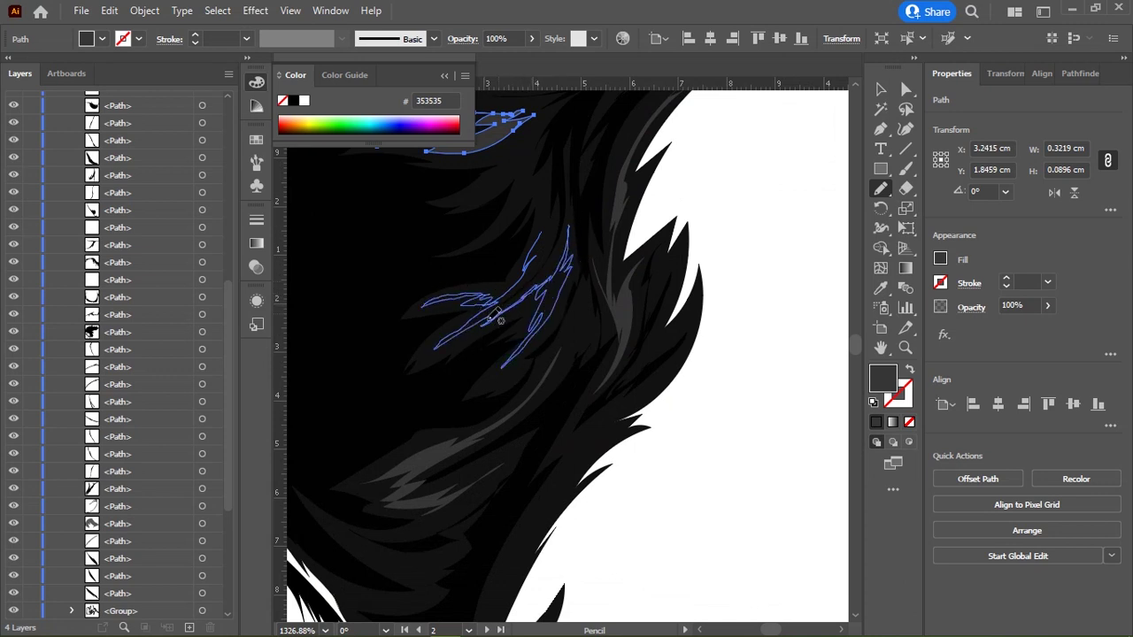
{"action": "left_click_drag", "start_coordinate": [546, 193], "coordinate": [544, 235]}
Step: Draw two closed grey strand shapes in the dark hair
{"action": "mouse_move", "coordinate": [510, 159]}
{"action": "left_mouse_down"}
{"action": "mouse_move", "coordinate": [536, 398]}
{"action": "mouse_move", "coordinate": [563, 354]}
{"action": "left_mouse_up"}
{"action": "left_click_drag", "start_coordinate": [653, 287], "coordinate": [587, 316]}
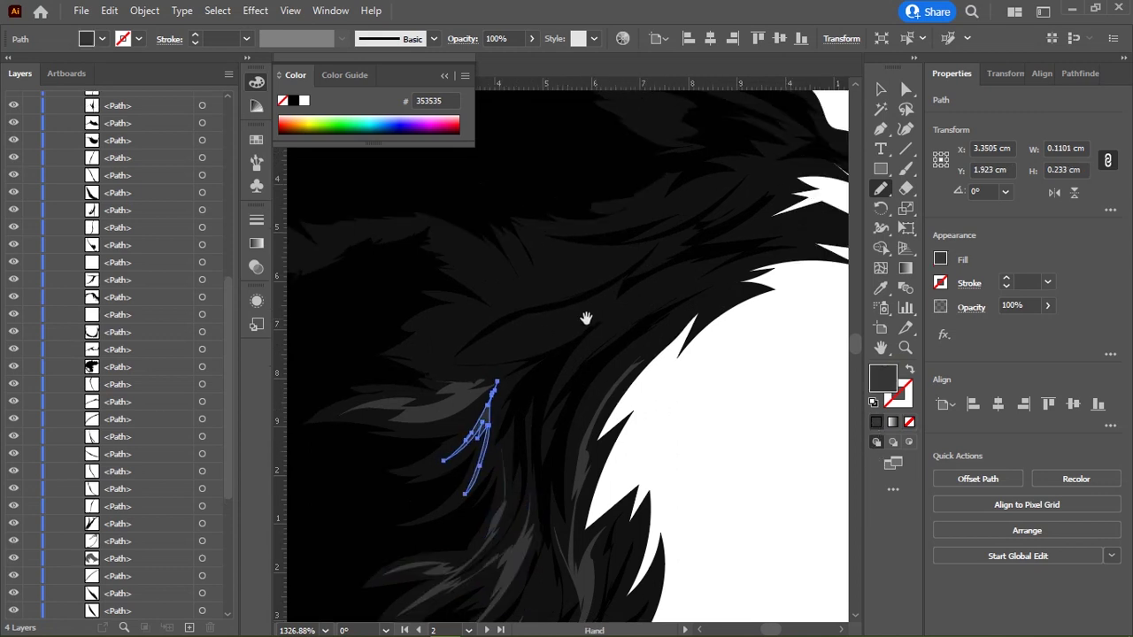
{"action": "mouse_move", "coordinate": [498, 354]}
{"action": "left_mouse_down"}
{"action": "mouse_move", "coordinate": [589, 306]}
{"action": "mouse_move", "coordinate": [623, 311]}
{"action": "left_mouse_up"}
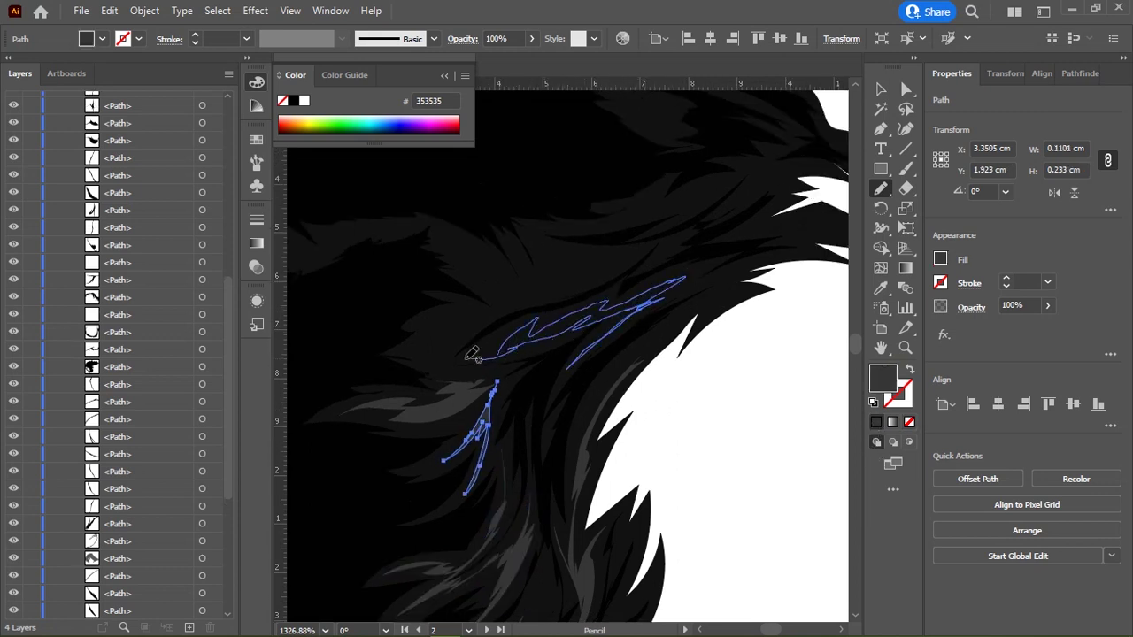
{"action": "left_click_drag", "start_coordinate": [473, 354], "coordinate": [515, 380]}
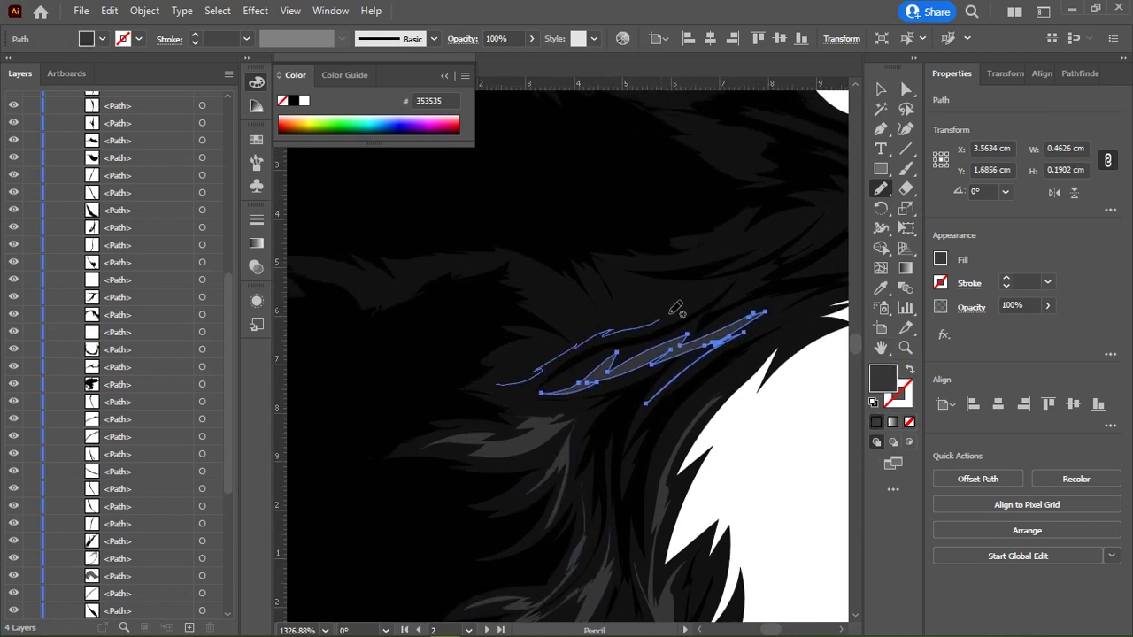
{"action": "left_click_drag", "start_coordinate": [558, 281], "coordinate": [615, 319]}
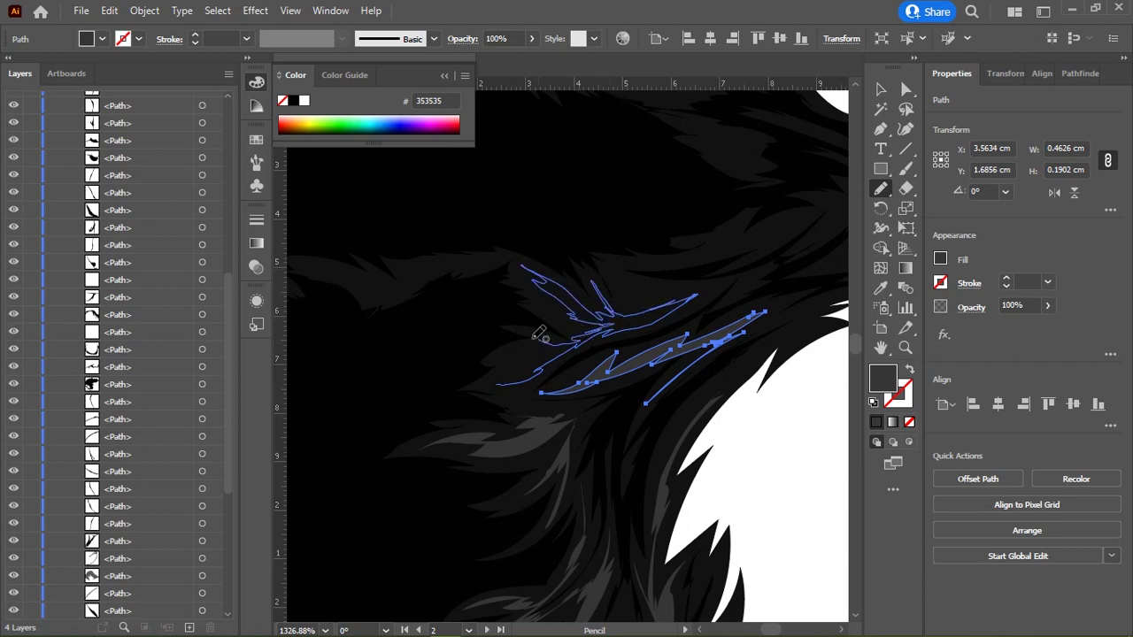
{"action": "left_click_drag", "start_coordinate": [497, 381], "coordinate": [494, 383]}
Step: Zoom in on the top of the head and draw grey pencil strands across the hair
{"action": "scroll", "coordinate": [737, 396], "scroll_direction": "down", "scroll_amount": 5}
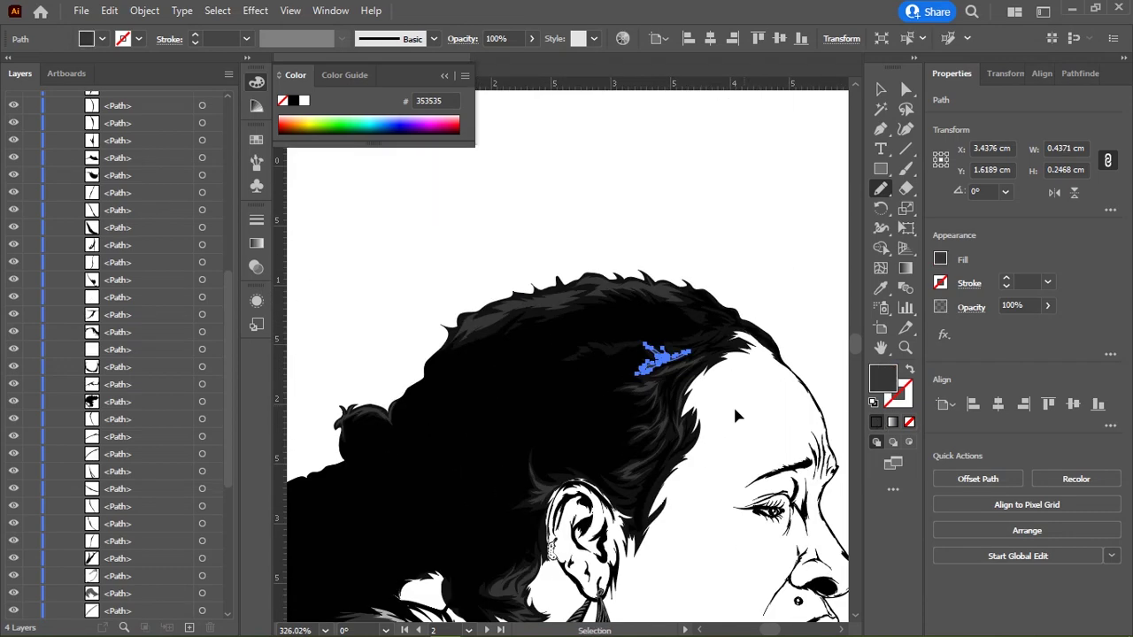
{"action": "left_click_drag", "start_coordinate": [733, 404], "coordinate": [586, 237]}
{"action": "scroll", "coordinate": [611, 292], "scroll_direction": "up", "scroll_amount": 3}
{"action": "scroll", "coordinate": [462, 331], "scroll_direction": "up", "scroll_amount": 2}
{"action": "scroll", "coordinate": [453, 334], "scroll_direction": "up", "scroll_amount": 2}
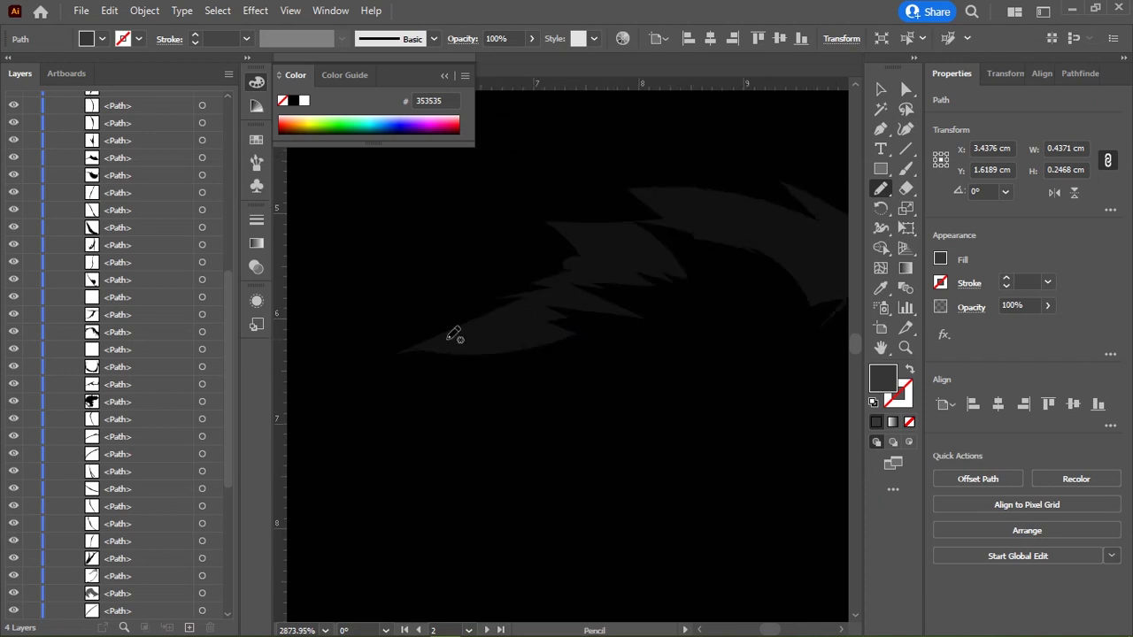
{"action": "left_click_drag", "start_coordinate": [486, 324], "coordinate": [553, 294]}
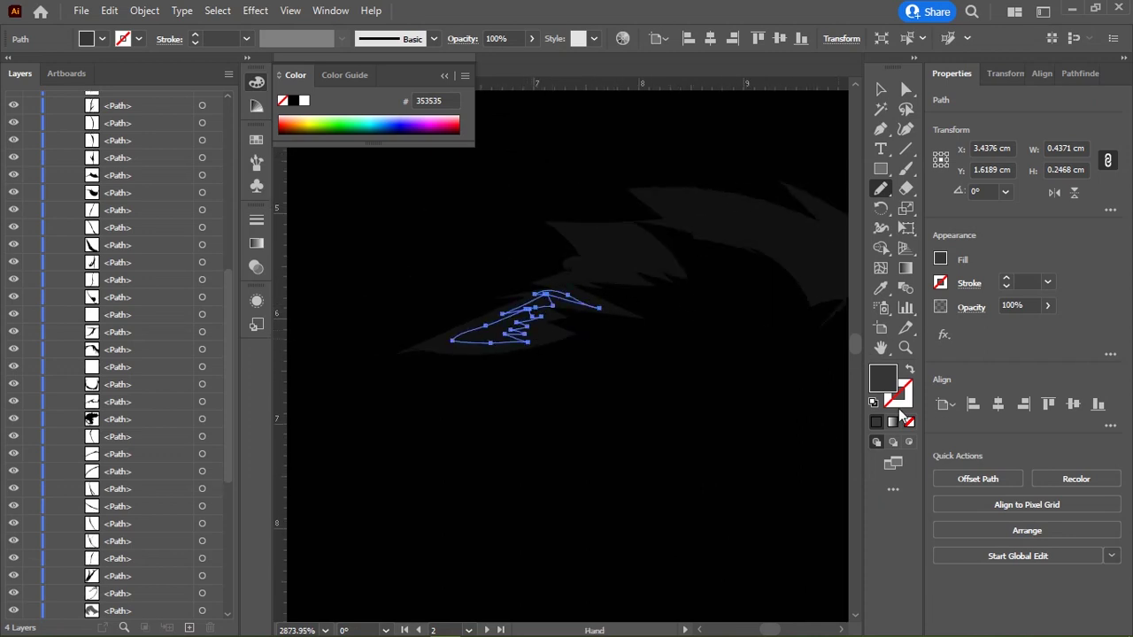
{"action": "mouse_move", "coordinate": [577, 230]}
{"action": "left_mouse_down"}
{"action": "mouse_move", "coordinate": [649, 255]}
{"action": "mouse_move", "coordinate": [580, 232]}
{"action": "left_mouse_up"}
{"action": "mouse_move", "coordinate": [646, 270]}
{"action": "left_mouse_down"}
{"action": "mouse_move", "coordinate": [557, 265]}
{"action": "mouse_move", "coordinate": [424, 301]}
{"action": "left_mouse_up"}
{"action": "mouse_move", "coordinate": [449, 236]}
{"action": "left_mouse_down"}
{"action": "mouse_move", "coordinate": [518, 247]}
{"action": "mouse_move", "coordinate": [627, 310]}
{"action": "mouse_move", "coordinate": [768, 248]}
{"action": "left_mouse_up"}
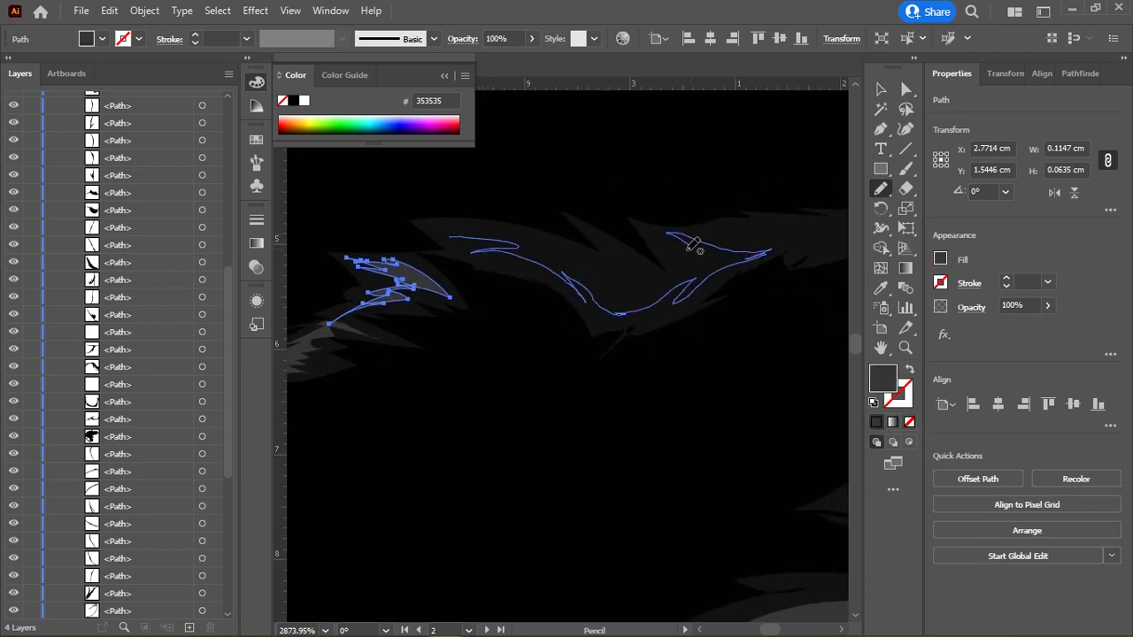
{"action": "mouse_move", "coordinate": [690, 264]}
{"action": "left_mouse_down"}
{"action": "mouse_move", "coordinate": [588, 275]}
{"action": "mouse_move", "coordinate": [496, 231]}
{"action": "mouse_move", "coordinate": [449, 229]}
{"action": "mouse_move", "coordinate": [200, 303]}
{"action": "left_mouse_up"}
Step: Reset the fill to #353535 and draw a strand near the hair's dark edge
{"action": "left_click", "coordinate": [877, 422]}
{"action": "mouse_move", "coordinate": [672, 307]}
{"action": "left_mouse_down"}
{"action": "mouse_move", "coordinate": [614, 298]}
{"action": "mouse_move", "coordinate": [540, 317]}
{"action": "left_mouse_up"}
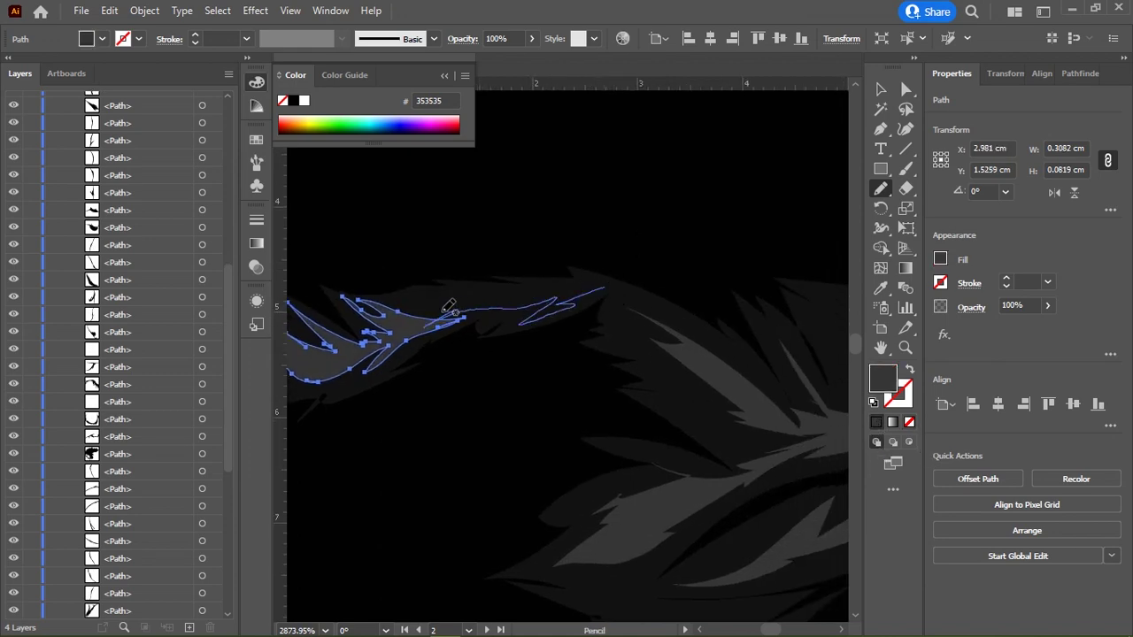
{"action": "left_click_drag", "start_coordinate": [447, 309], "coordinate": [534, 293]}
{"action": "left_click_drag", "start_coordinate": [665, 316], "coordinate": [673, 321]}
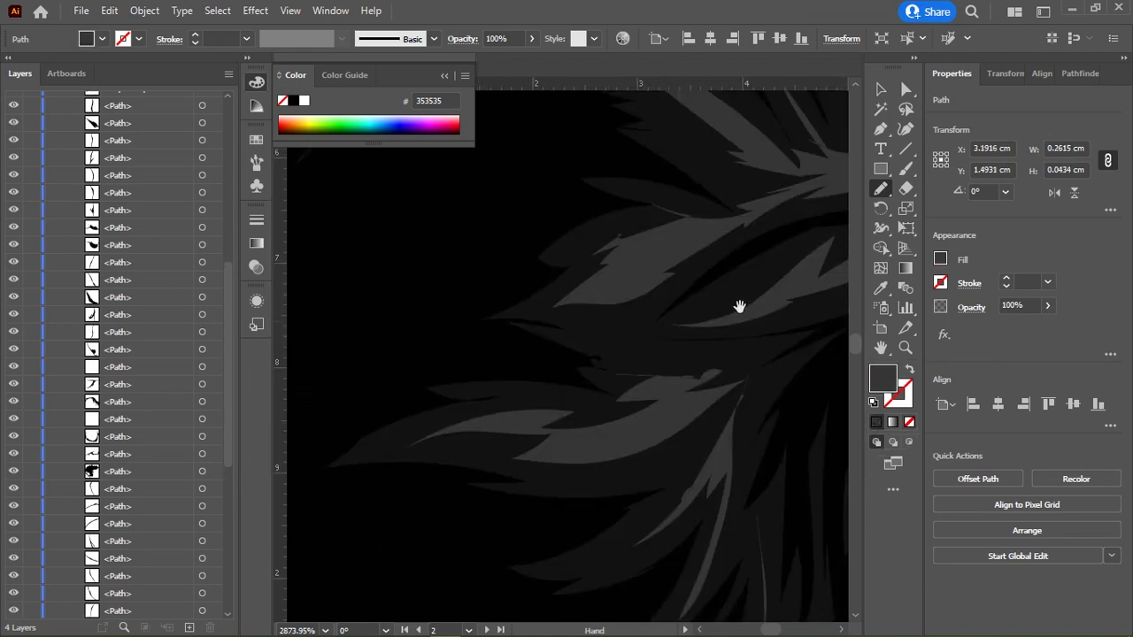
{"action": "mouse_move", "coordinate": [739, 306]}
{"action": "left_mouse_down"}
{"action": "mouse_move", "coordinate": [629, 345]}
{"action": "mouse_move", "coordinate": [702, 275]}
{"action": "left_mouse_up"}
{"action": "scroll", "coordinate": [460, 357], "scroll_direction": "up", "scroll_amount": 2}
{"action": "scroll", "coordinate": [460, 357], "scroll_direction": "up", "scroll_amount": 2}
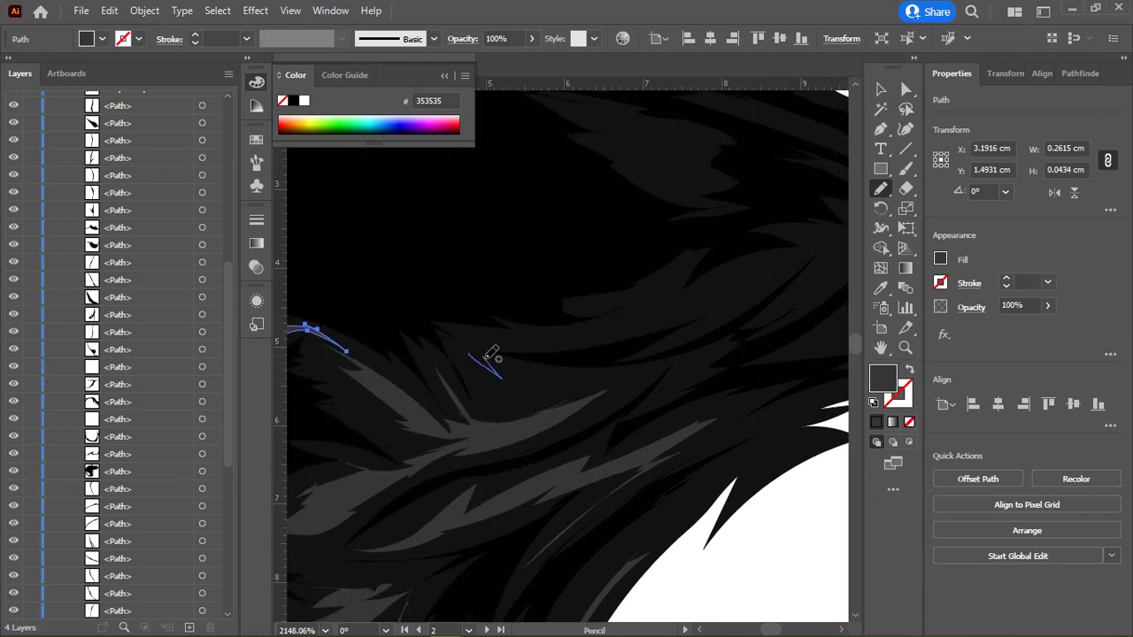
Step: Add jagged #353535 strands across the lower hair and toward the white gap
{"action": "mouse_move", "coordinate": [493, 354]}
{"action": "left_mouse_down"}
{"action": "mouse_move", "coordinate": [594, 380]}
{"action": "mouse_move", "coordinate": [452, 336]}
{"action": "left_mouse_up"}
{"action": "left_click_drag", "start_coordinate": [753, 380], "coordinate": [630, 397]}
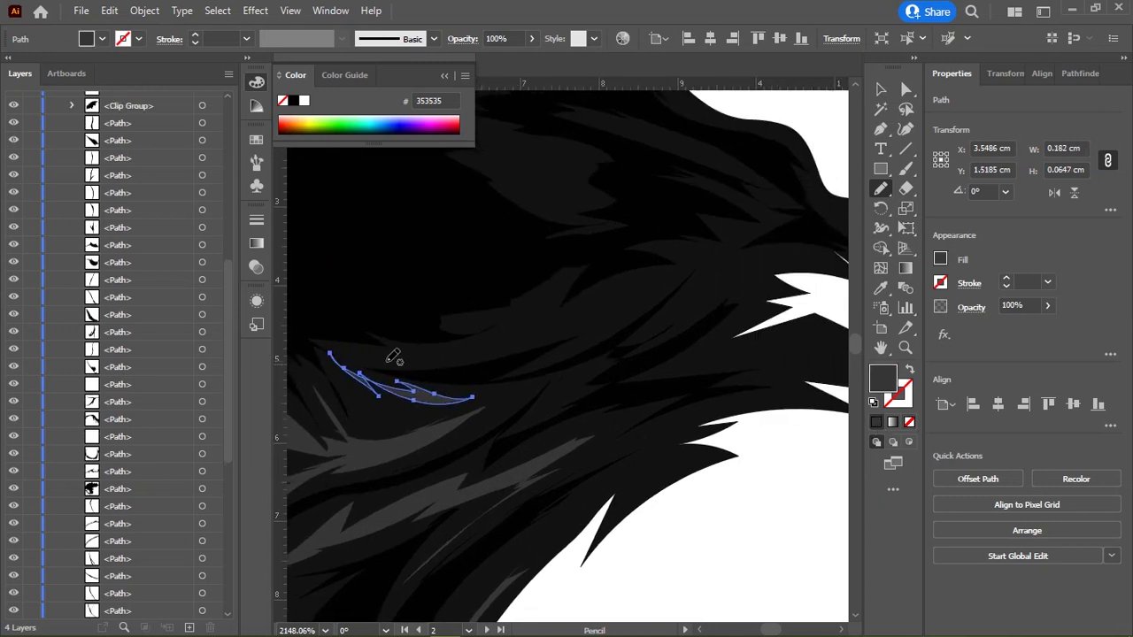
{"action": "mouse_move", "coordinate": [385, 361]}
{"action": "left_mouse_down"}
{"action": "mouse_move", "coordinate": [581, 310]}
{"action": "mouse_move", "coordinate": [384, 356]}
{"action": "left_mouse_up"}
{"action": "mouse_move", "coordinate": [643, 474]}
{"action": "left_mouse_down"}
{"action": "mouse_move", "coordinate": [505, 370]}
{"action": "mouse_move", "coordinate": [470, 423]}
{"action": "left_mouse_up"}
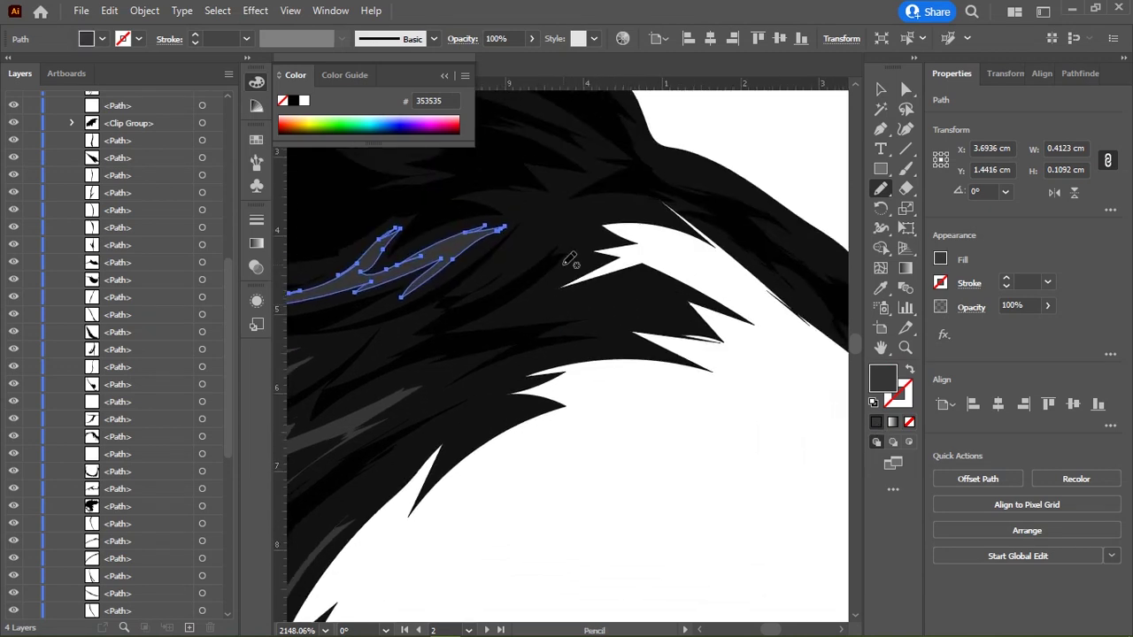
{"action": "mouse_move", "coordinate": [585, 298]}
{"action": "left_mouse_down"}
{"action": "mouse_move", "coordinate": [682, 314]}
{"action": "mouse_move", "coordinate": [546, 301]}
{"action": "left_mouse_up"}
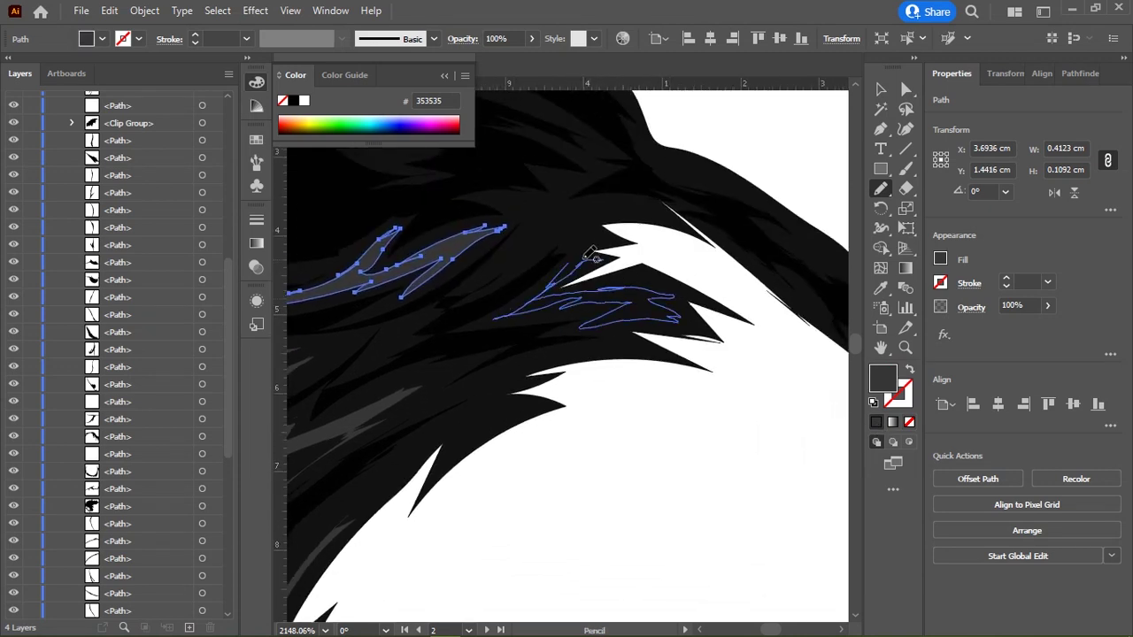
{"action": "mouse_move", "coordinate": [531, 247]}
{"action": "left_mouse_down"}
{"action": "mouse_move", "coordinate": [572, 215]}
{"action": "mouse_move", "coordinate": [624, 209]}
{"action": "left_mouse_up"}
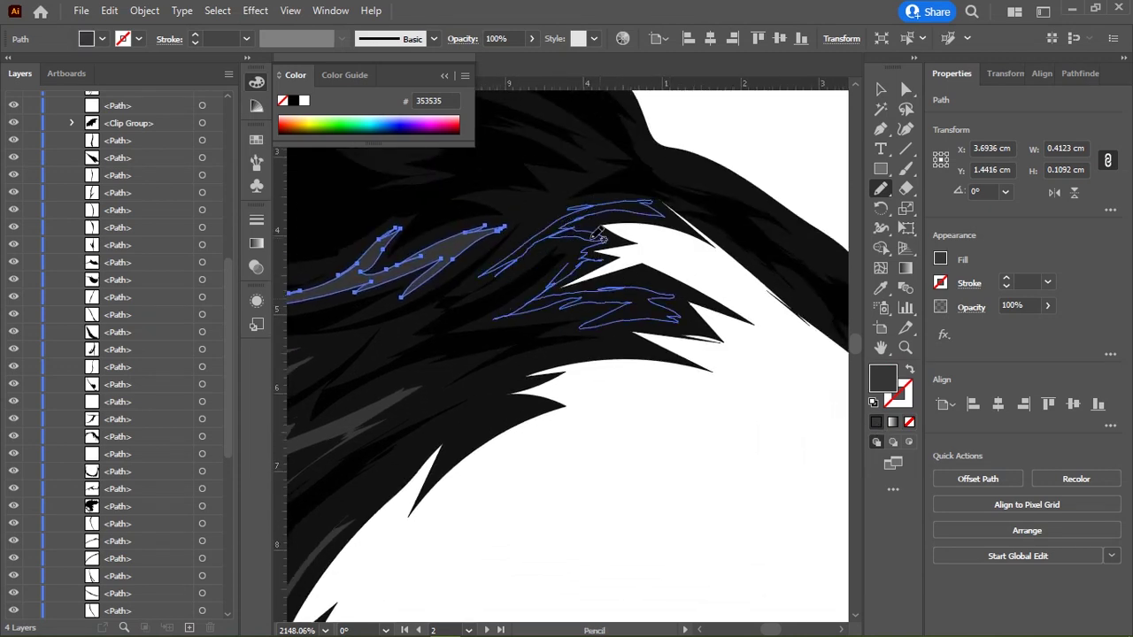
Step: Finish the jagged strand and draw a long zigzag strand in the hair
{"action": "left_click_drag", "start_coordinate": [696, 331], "coordinate": [517, 295]}
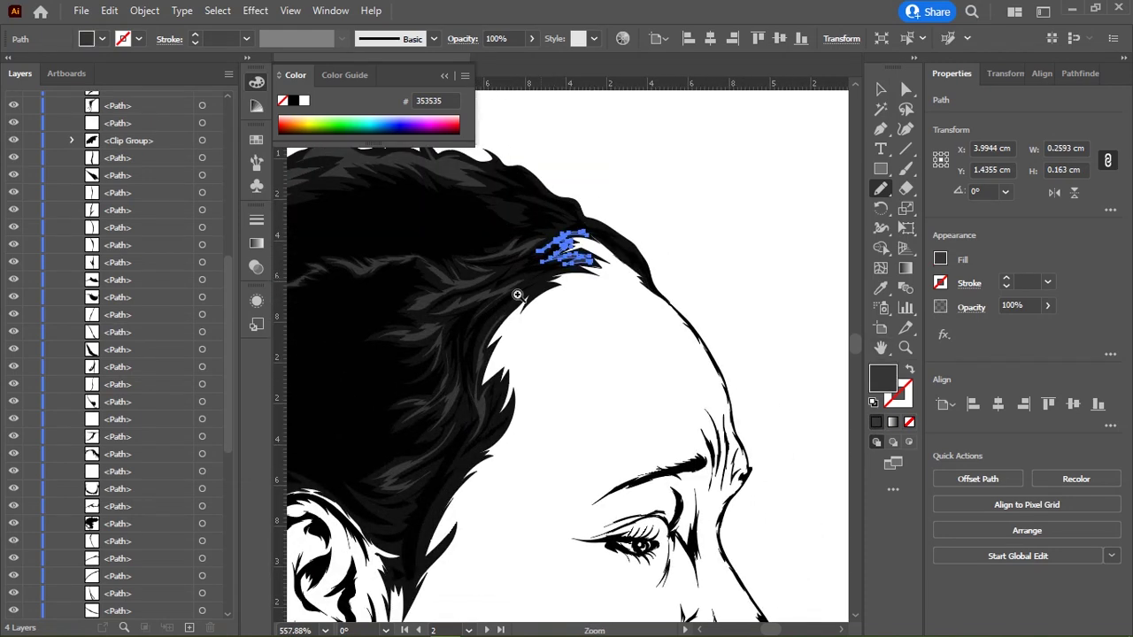
{"action": "scroll", "coordinate": [517, 295], "scroll_direction": "up", "scroll_amount": 5}
{"action": "scroll", "coordinate": [517, 294], "scroll_direction": "up", "scroll_amount": 3}
{"action": "mouse_move", "coordinate": [412, 430]}
{"action": "left_mouse_down"}
{"action": "mouse_move", "coordinate": [506, 359]}
{"action": "mouse_move", "coordinate": [480, 321]}
{"action": "mouse_move", "coordinate": [485, 339]}
{"action": "mouse_move", "coordinate": [582, 298]}
{"action": "mouse_move", "coordinate": [628, 359]}
{"action": "mouse_move", "coordinate": [513, 387]}
{"action": "mouse_move", "coordinate": [317, 531]}
{"action": "left_mouse_up"}
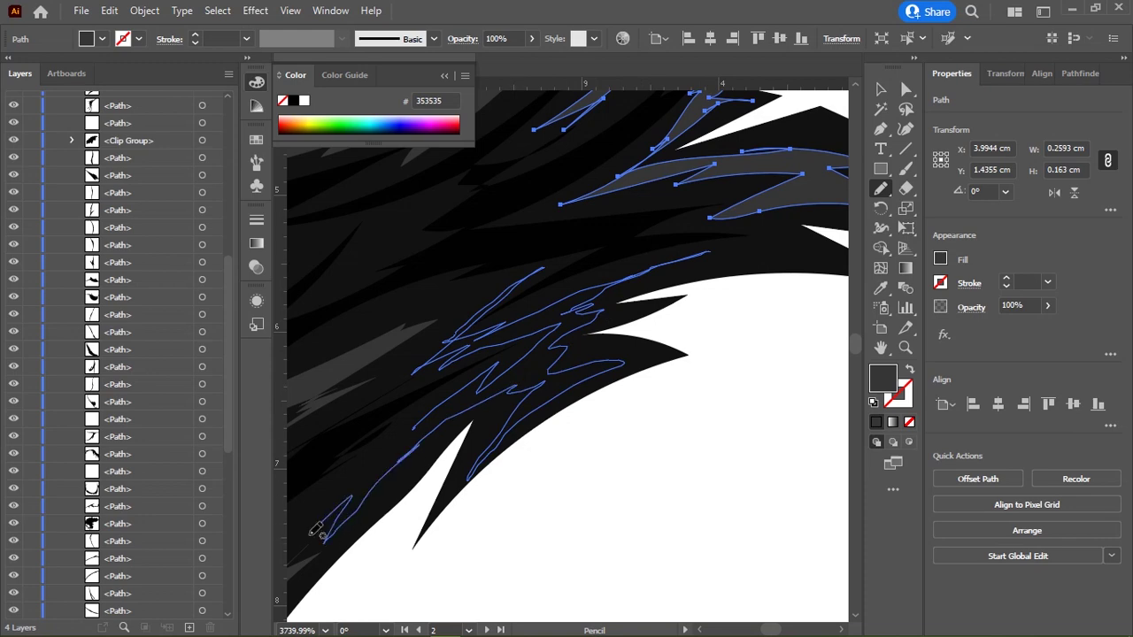
{"action": "scroll", "coordinate": [660, 387], "scroll_direction": "down", "scroll_amount": 3}
{"action": "scroll", "coordinate": [523, 309], "scroll_direction": "down", "scroll_amount": 1}
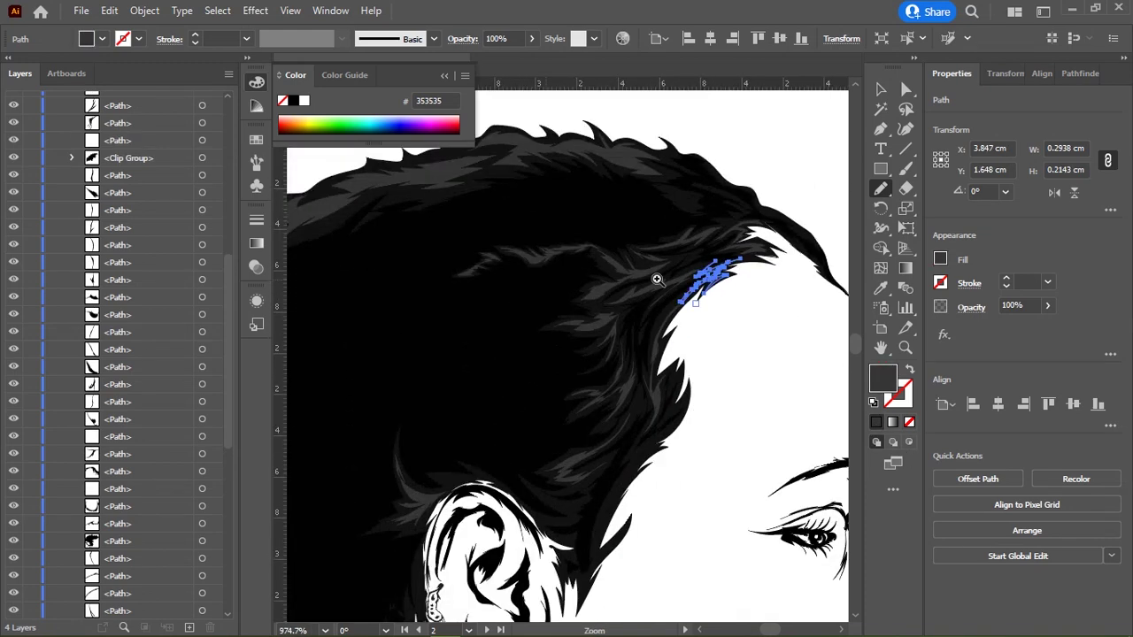
{"action": "scroll", "coordinate": [657, 280], "scroll_direction": "down", "scroll_amount": 1}
{"action": "scroll", "coordinate": [607, 265], "scroll_direction": "up", "scroll_amount": 2}
{"action": "scroll", "coordinate": [552, 283], "scroll_direction": "up", "scroll_amount": 1}
Step: Draw several stacked grey strands in the hair above the forehead
{"action": "mouse_move", "coordinate": [545, 149]}
{"action": "left_mouse_down"}
{"action": "mouse_move", "coordinate": [578, 284]}
{"action": "mouse_move", "coordinate": [622, 333]}
{"action": "left_mouse_up"}
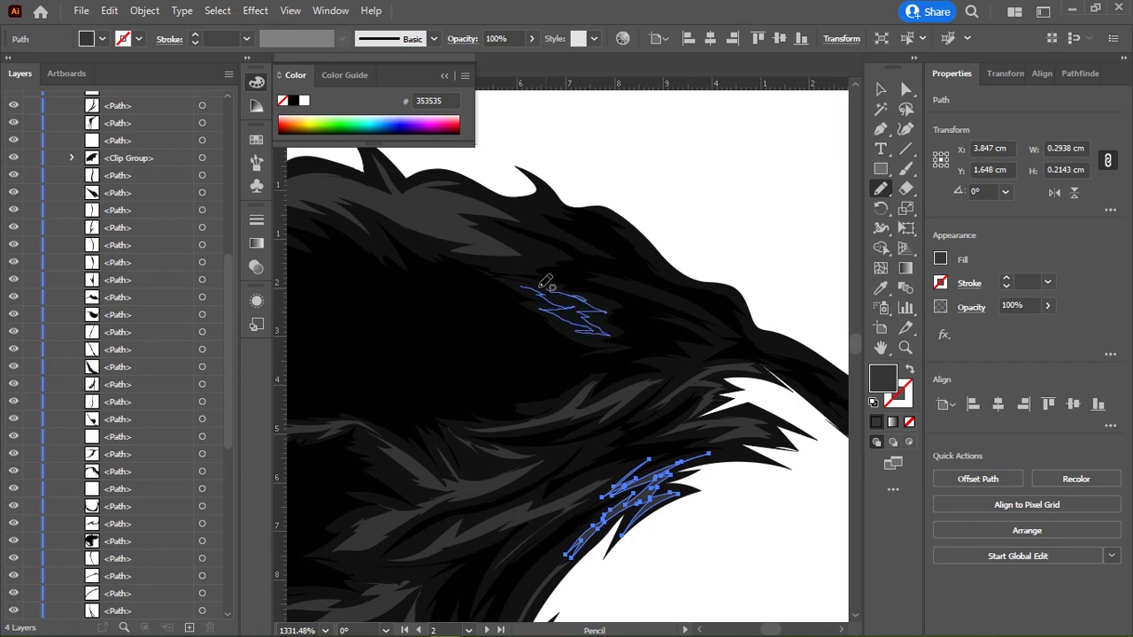
{"action": "left_click_drag", "start_coordinate": [546, 282], "coordinate": [558, 289]}
{"action": "left_click_drag", "start_coordinate": [634, 432], "coordinate": [554, 355]}
{"action": "left_click_drag", "start_coordinate": [444, 381], "coordinate": [500, 386]}
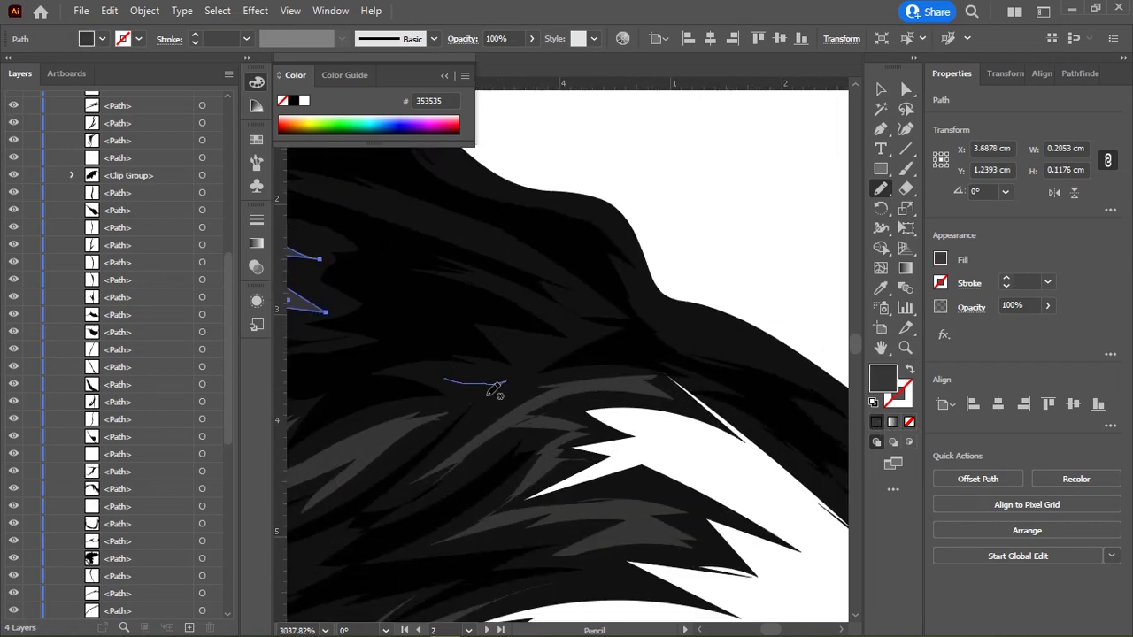
{"action": "left_click_drag", "start_coordinate": [430, 370], "coordinate": [409, 375]}
{"action": "left_click_drag", "start_coordinate": [483, 263], "coordinate": [612, 367]}
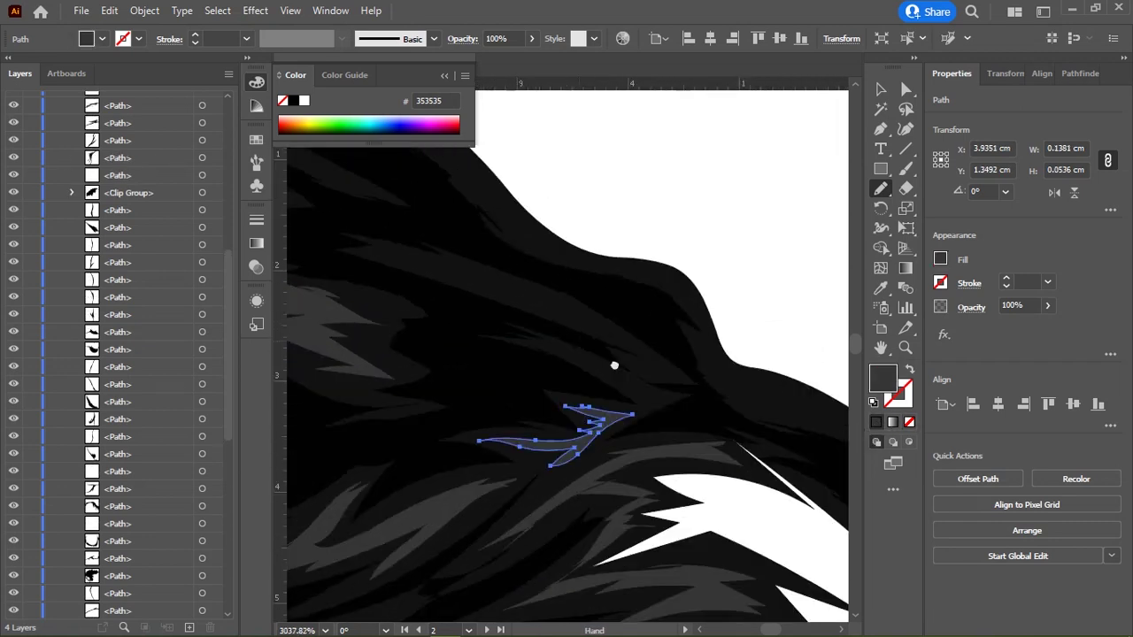
{"action": "left_click_drag", "start_coordinate": [473, 301], "coordinate": [621, 332]}
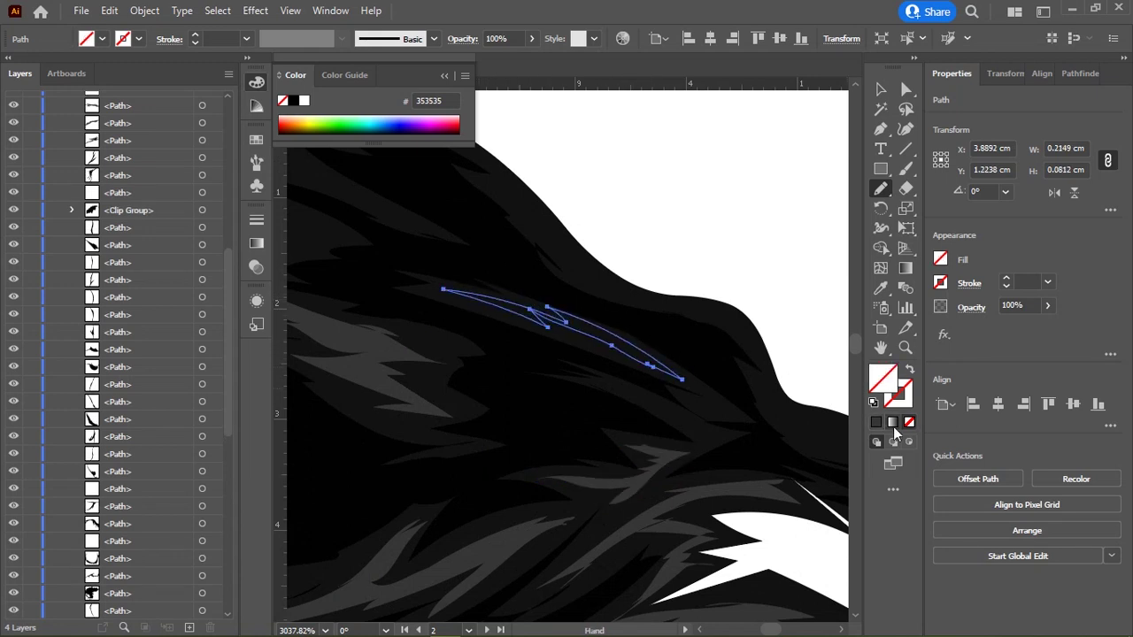
{"action": "left_click_drag", "start_coordinate": [815, 407], "coordinate": [635, 277]}
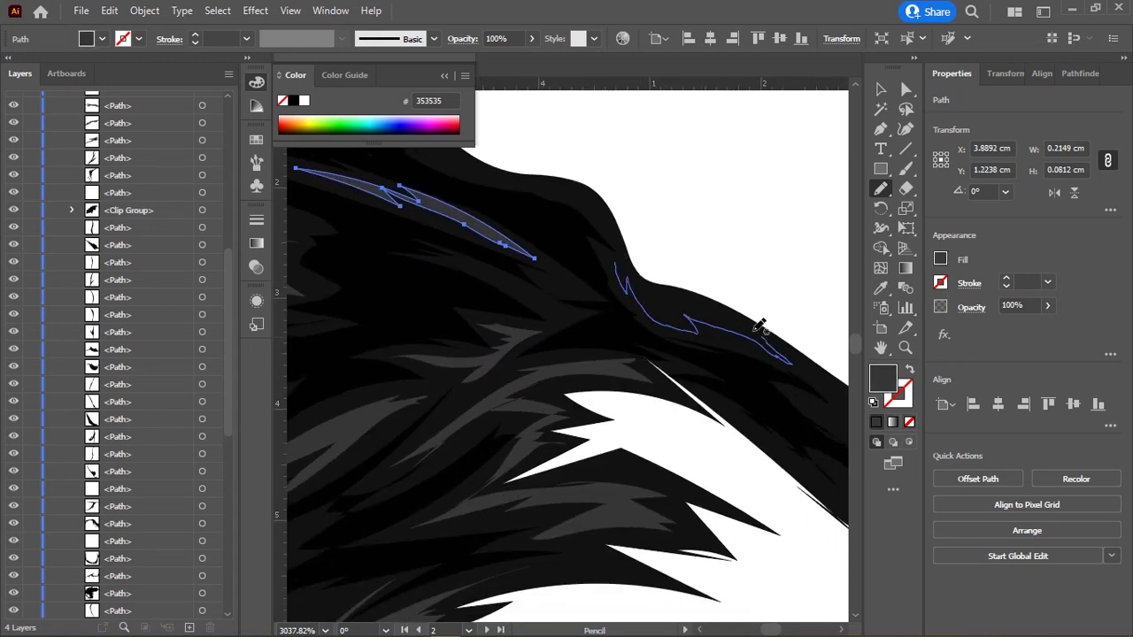
Step: Draw thin grey strands along the hair's outer edge
{"action": "left_click_drag", "start_coordinate": [607, 246], "coordinate": [606, 243]}
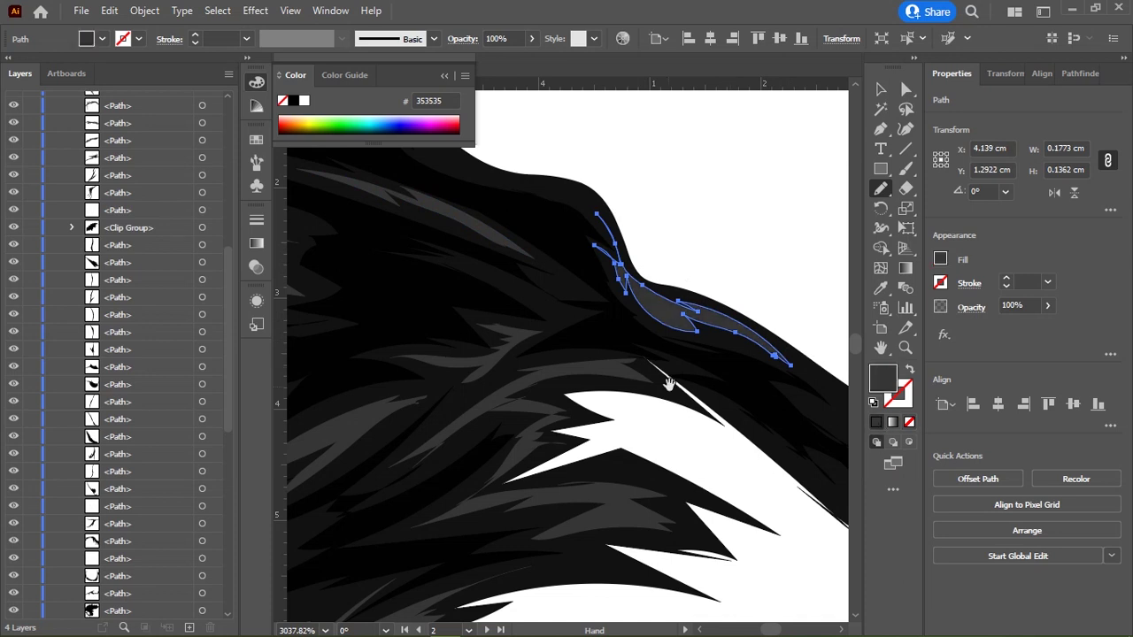
{"action": "mouse_move", "coordinate": [671, 379]}
{"action": "left_mouse_down"}
{"action": "mouse_move", "coordinate": [607, 253]}
{"action": "mouse_move", "coordinate": [737, 361]}
{"action": "left_mouse_up"}
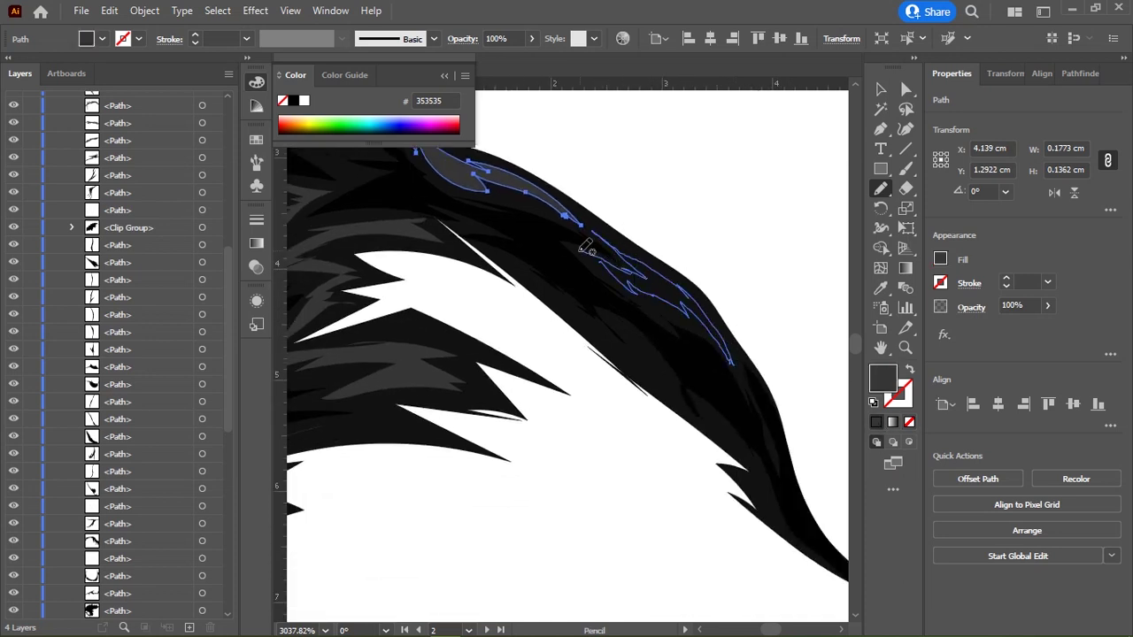
{"action": "left_click_drag", "start_coordinate": [586, 251], "coordinate": [588, 248]}
{"action": "left_click_drag", "start_coordinate": [560, 303], "coordinate": [664, 382]}
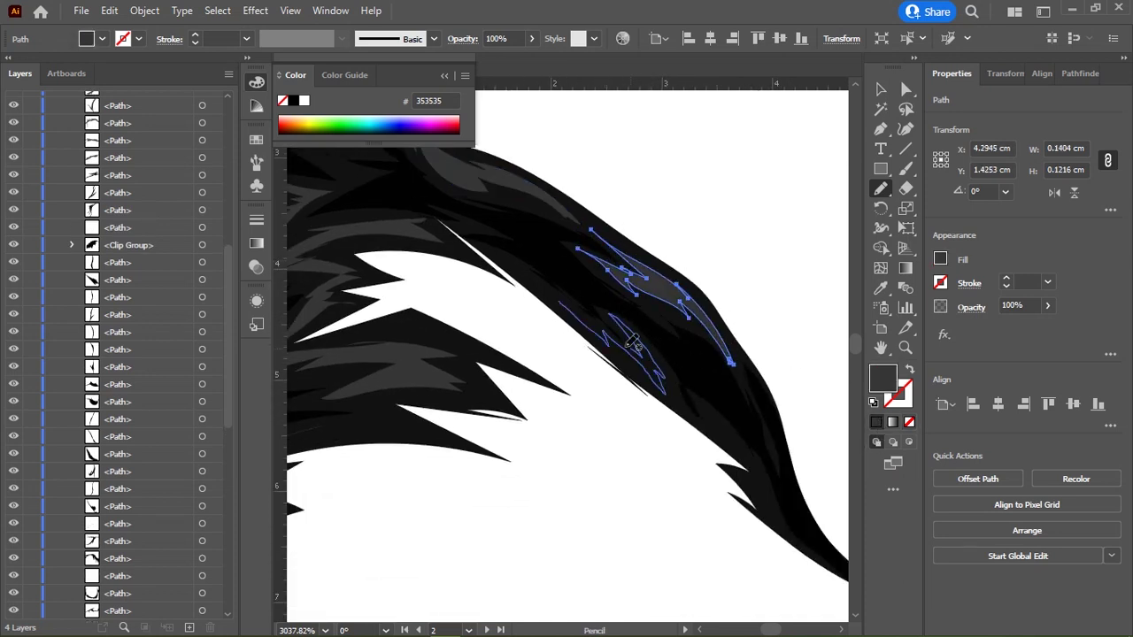
{"action": "left_click_drag", "start_coordinate": [560, 285], "coordinate": [531, 277]}
{"action": "mouse_move", "coordinate": [667, 440]}
{"action": "left_mouse_down"}
{"action": "mouse_move", "coordinate": [513, 273]}
{"action": "mouse_move", "coordinate": [598, 291]}
{"action": "left_mouse_up"}
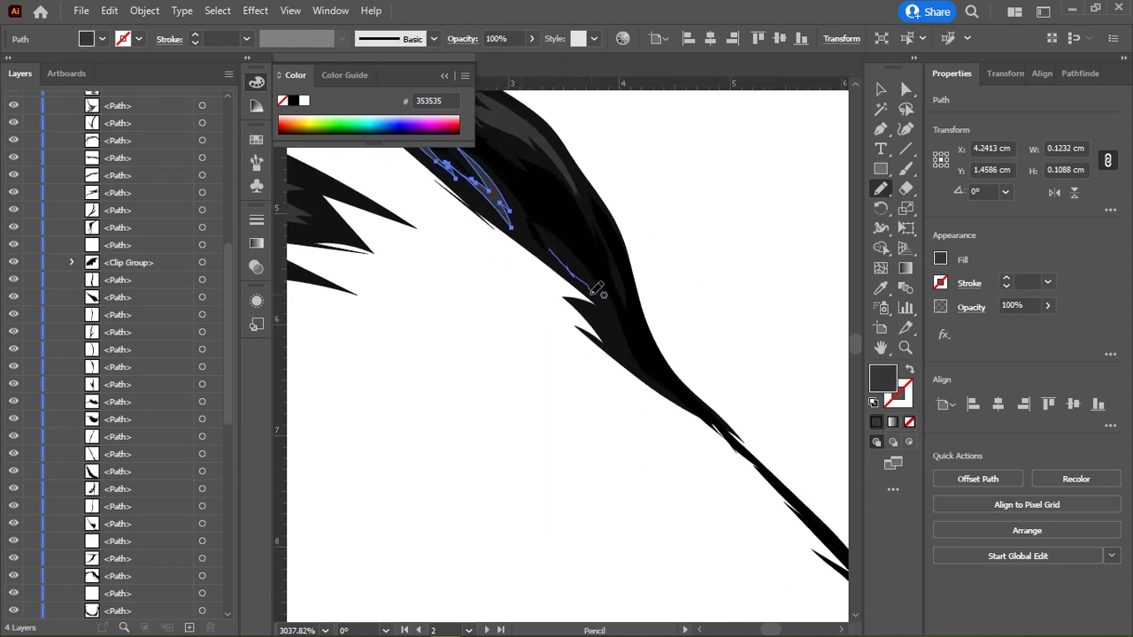
Step: Draw a thin grey strand tracing the top edge of the crown
{"action": "left_click_drag", "start_coordinate": [555, 232], "coordinate": [552, 230]}
{"action": "left_click_drag", "start_coordinate": [567, 141], "coordinate": [611, 372]}
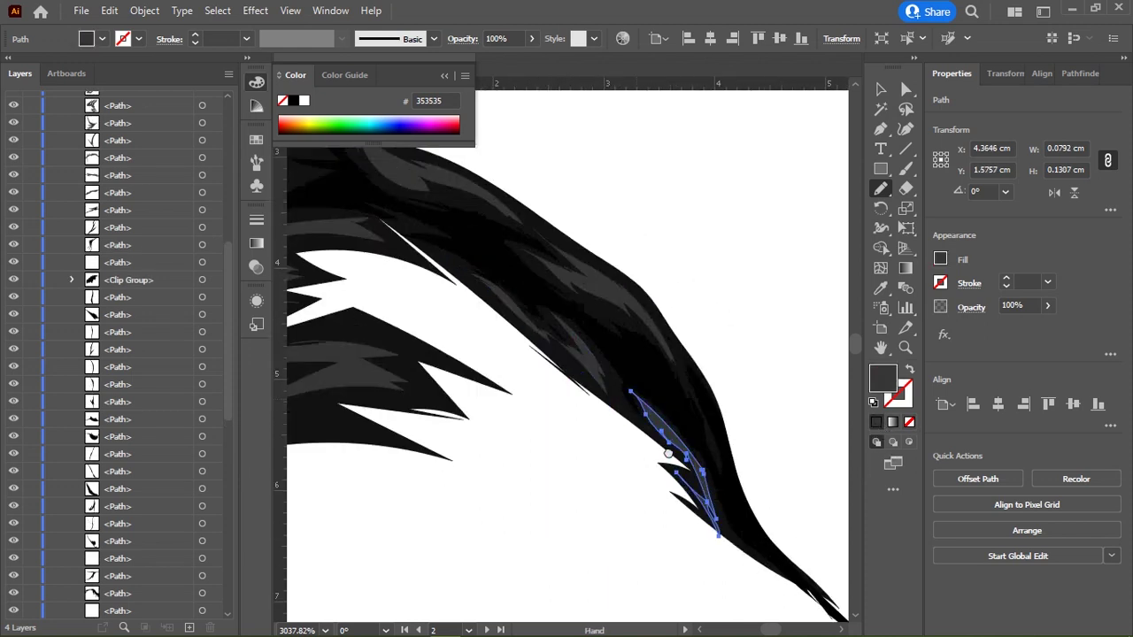
{"action": "left_click_drag", "start_coordinate": [584, 124], "coordinate": [633, 344]}
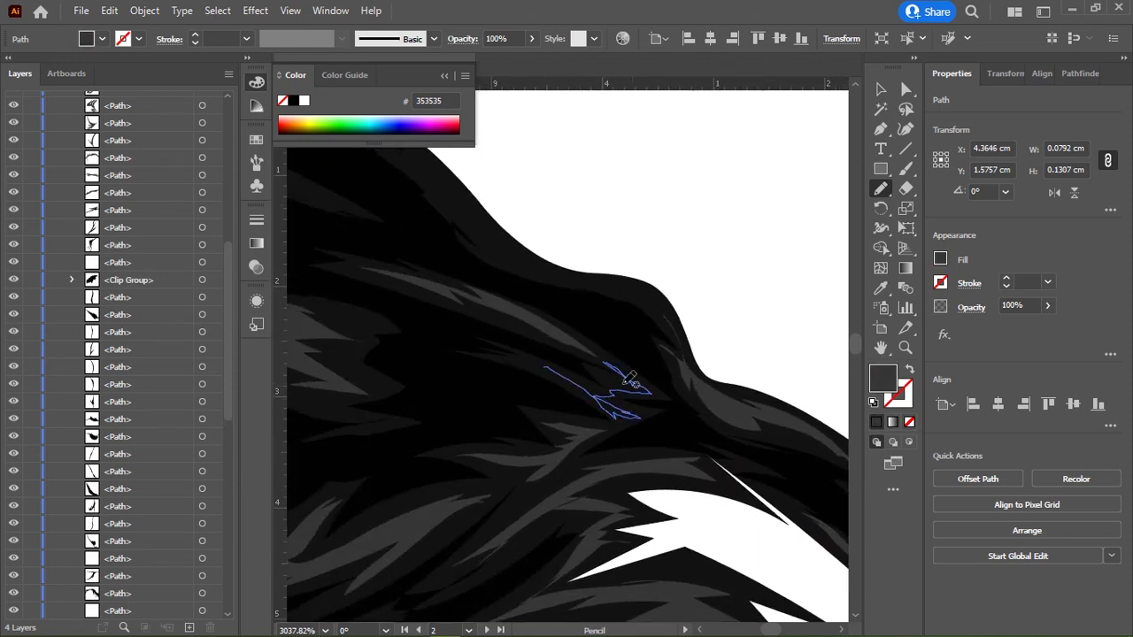
{"action": "left_click_drag", "start_coordinate": [550, 361], "coordinate": [625, 210]}
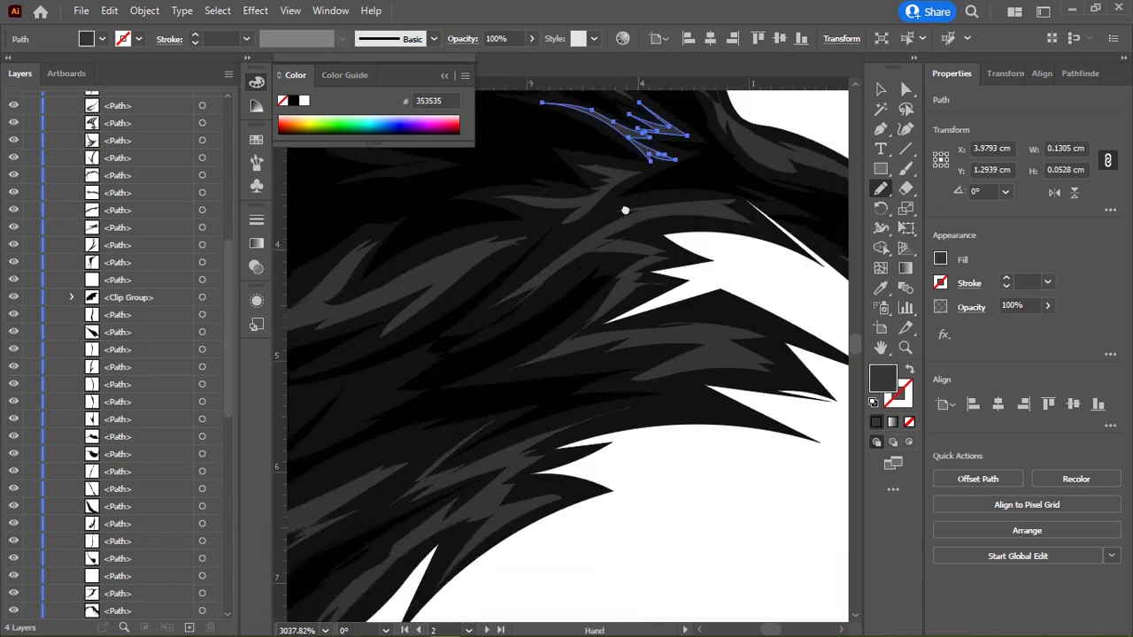
{"action": "left_click_drag", "start_coordinate": [566, 133], "coordinate": [585, 311]}
{"action": "left_click_drag", "start_coordinate": [515, 286], "coordinate": [581, 351]}
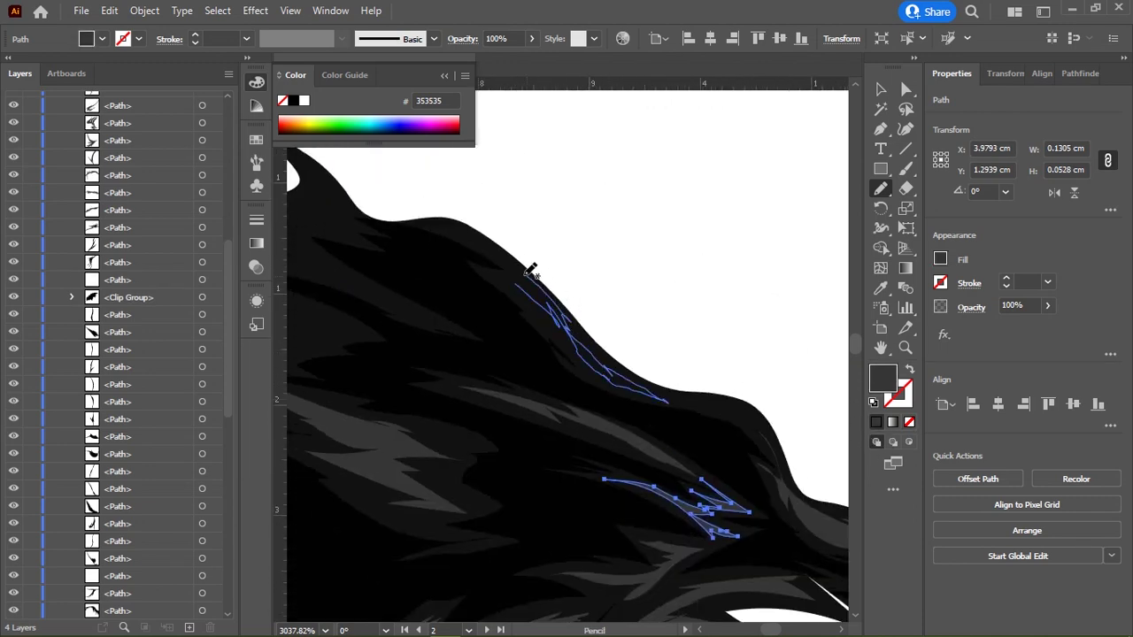
{"action": "left_click_drag", "start_coordinate": [530, 270], "coordinate": [536, 281]}
{"action": "mouse_move", "coordinate": [738, 415]}
{"action": "left_mouse_down"}
{"action": "mouse_move", "coordinate": [537, 279]}
{"action": "mouse_move", "coordinate": [602, 323]}
{"action": "left_mouse_up"}
Step: Add more zigzag #353535 highlight strands atop the hair
{"action": "left_click_drag", "start_coordinate": [450, 198], "coordinate": [576, 354]}
{"action": "mouse_move", "coordinate": [673, 442]}
{"action": "left_mouse_down"}
{"action": "mouse_move", "coordinate": [584, 342]}
{"action": "mouse_move", "coordinate": [509, 322]}
{"action": "left_mouse_up"}
{"action": "mouse_move", "coordinate": [509, 376]}
{"action": "left_mouse_down"}
{"action": "mouse_move", "coordinate": [569, 403]}
{"action": "mouse_move", "coordinate": [444, 347]}
{"action": "left_mouse_up"}
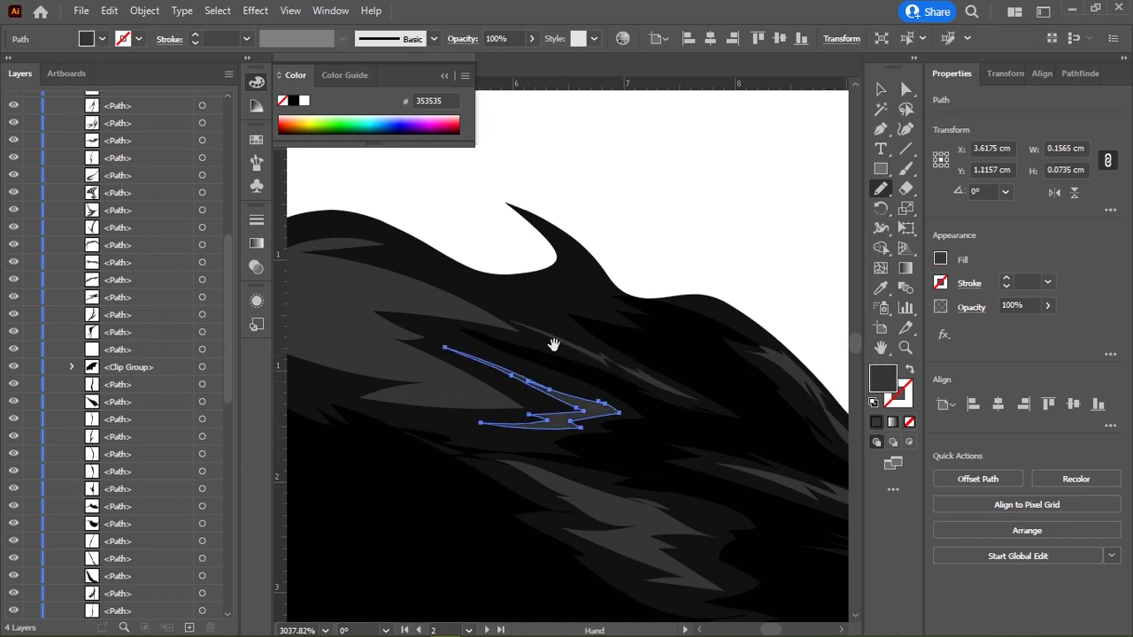
{"action": "left_click_drag", "start_coordinate": [520, 295], "coordinate": [609, 308]}
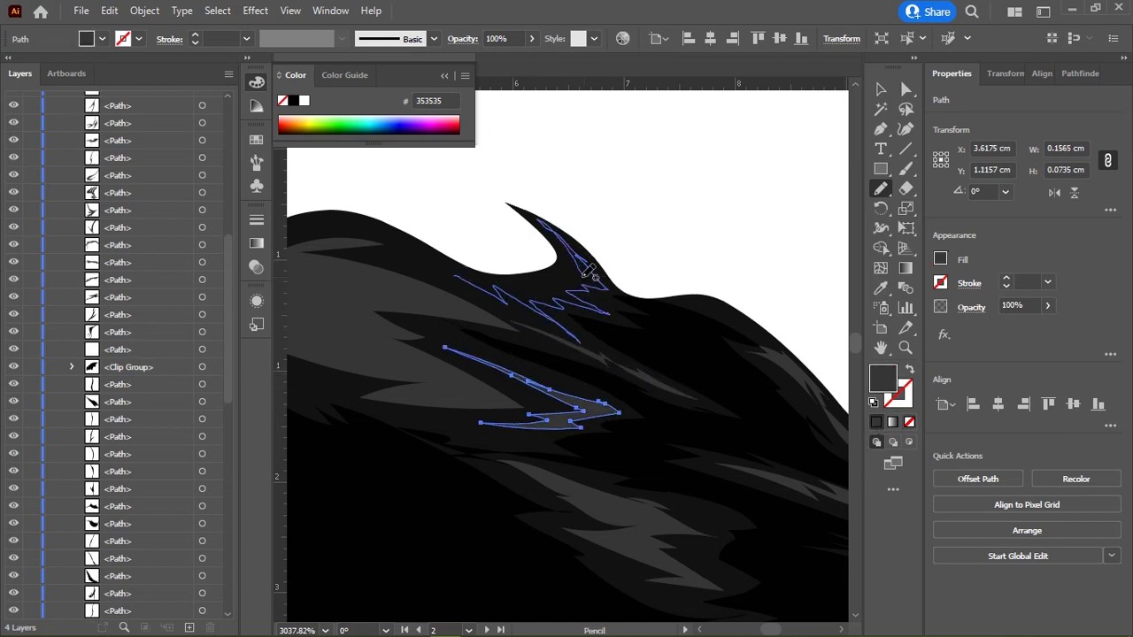
{"action": "left_click_drag", "start_coordinate": [381, 247], "coordinate": [379, 248]}
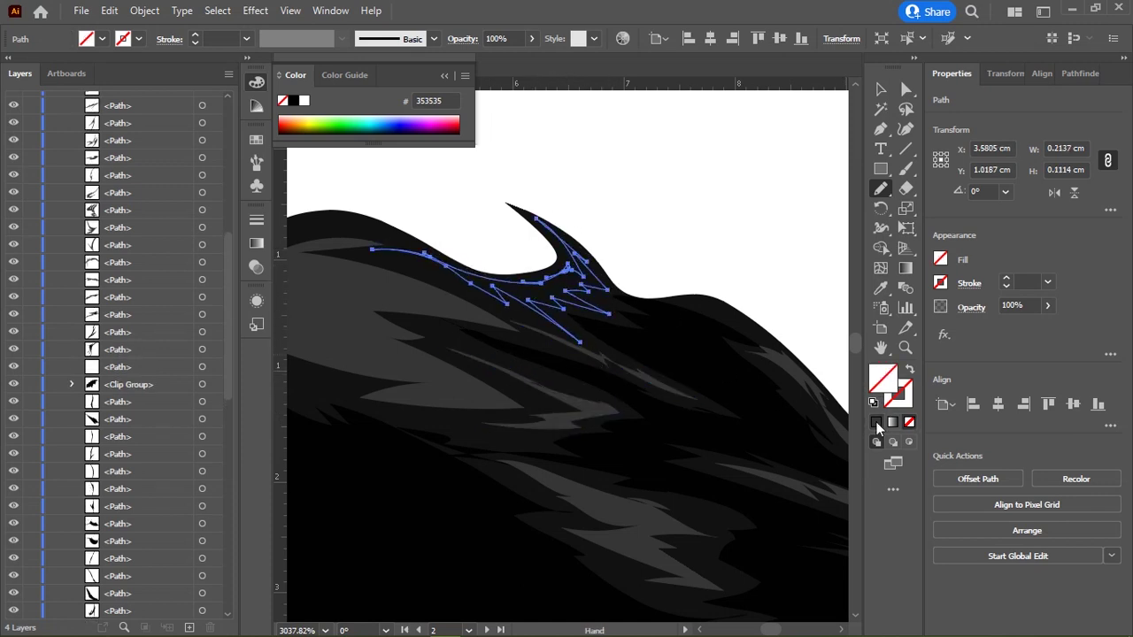
Step: Zoom out and pan to review the ear, face and textured hair
{"action": "scroll", "coordinate": [655, 304], "scroll_direction": "down", "scroll_amount": 3}
{"action": "scroll", "coordinate": [591, 186], "scroll_direction": "down", "scroll_amount": 3}
{"action": "scroll", "coordinate": [591, 186], "scroll_direction": "down", "scroll_amount": 3}
{"action": "scroll", "coordinate": [524, 281], "scroll_direction": "down", "scroll_amount": 3}
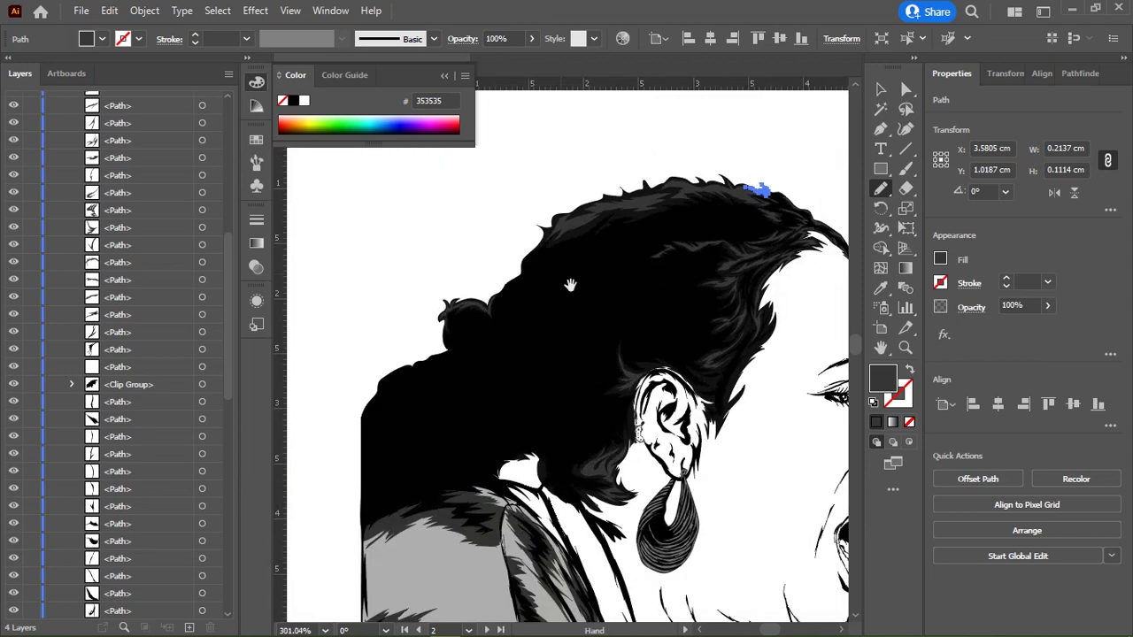
{"action": "left_click_drag", "start_coordinate": [647, 289], "coordinate": [592, 342]}
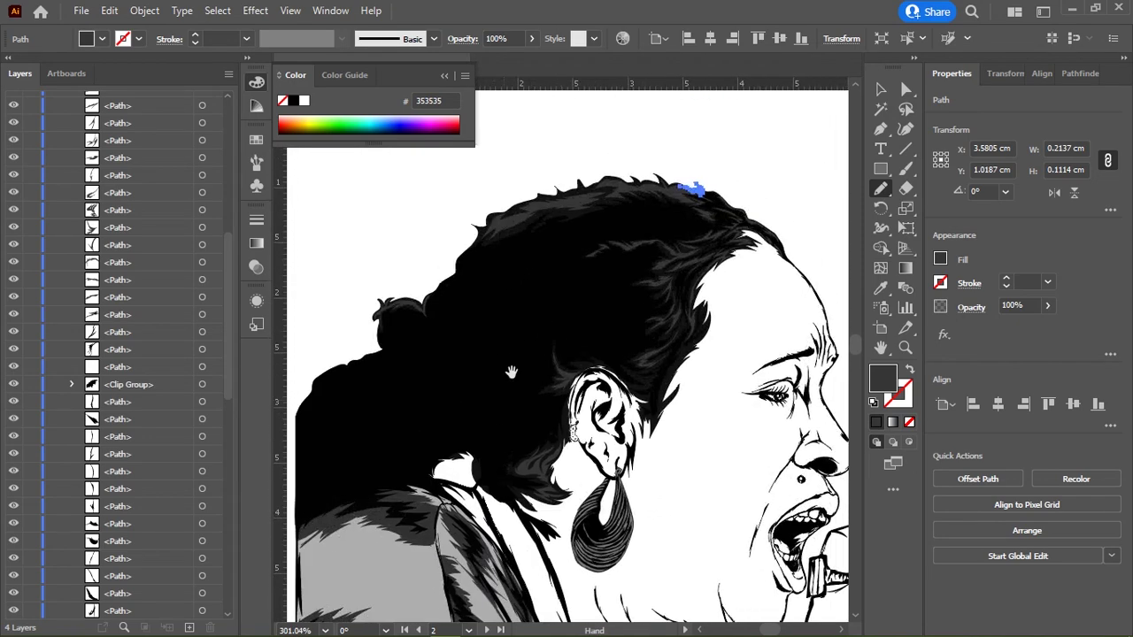
{"action": "scroll", "coordinate": [548, 311], "scroll_direction": "down", "scroll_amount": 3}
{"action": "scroll", "coordinate": [177, 310], "scroll_direction": "up", "scroll_amount": 10}
Step: Sample the near-black #111111 hair colour with the Eyedropper
{"action": "scroll", "coordinate": [177, 266], "scroll_direction": "up", "scroll_amount": 10}
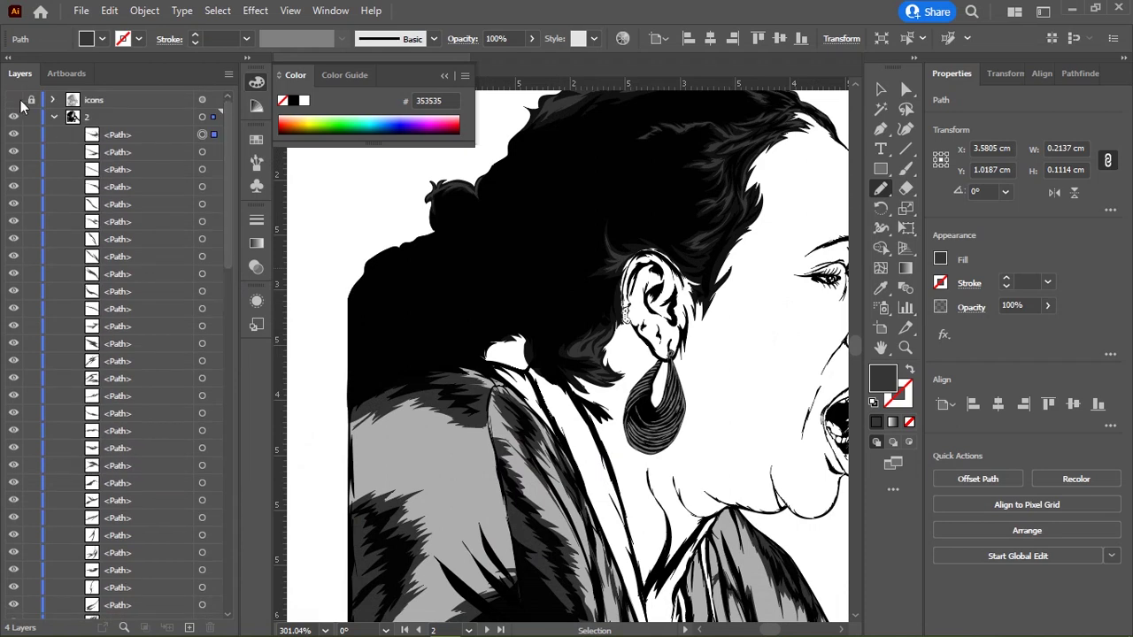
{"action": "left_click", "coordinate": [14, 106]}
{"action": "scroll", "coordinate": [606, 199], "scroll_direction": "up", "scroll_amount": 3}
{"action": "left_click_drag", "start_coordinate": [605, 199], "coordinate": [504, 290]}
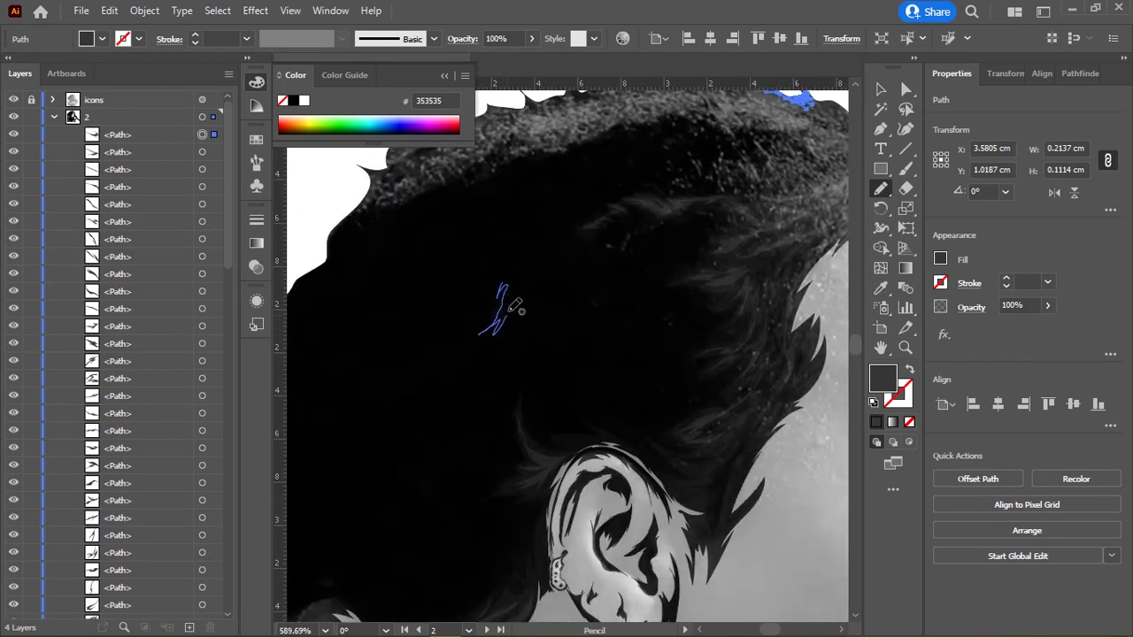
{"action": "key", "text": "slash"}
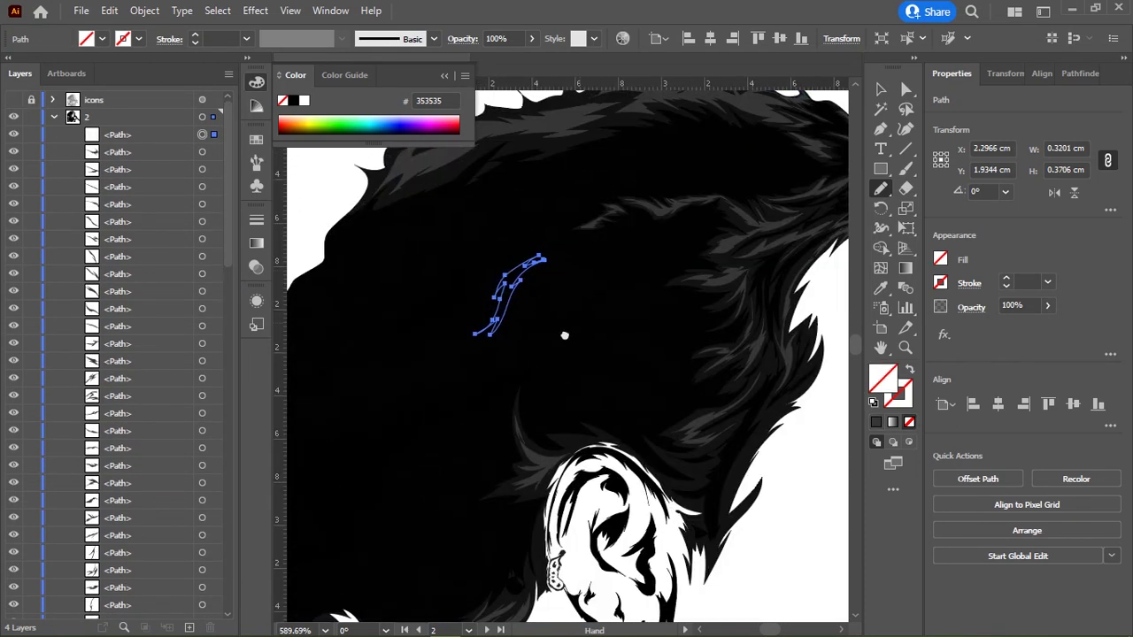
{"action": "key", "text": "i"}
{"action": "left_click", "coordinate": [535, 385]}
Step: Draw three near-black pencil strands at the hair's back edge above the shoulder
{"action": "scroll", "coordinate": [421, 221], "scroll_direction": "down", "scroll_amount": 3}
{"action": "scroll", "coordinate": [420, 221], "scroll_direction": "left", "scroll_amount": 5}
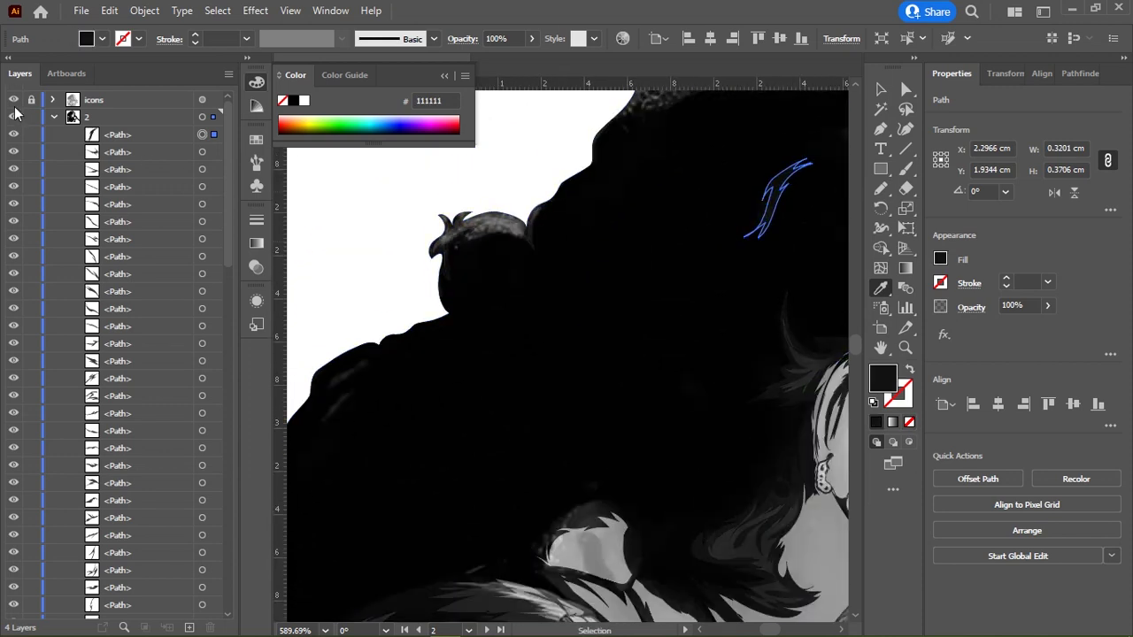
{"action": "key", "text": "n"}
{"action": "left_click_drag", "start_coordinate": [379, 412], "coordinate": [463, 334]}
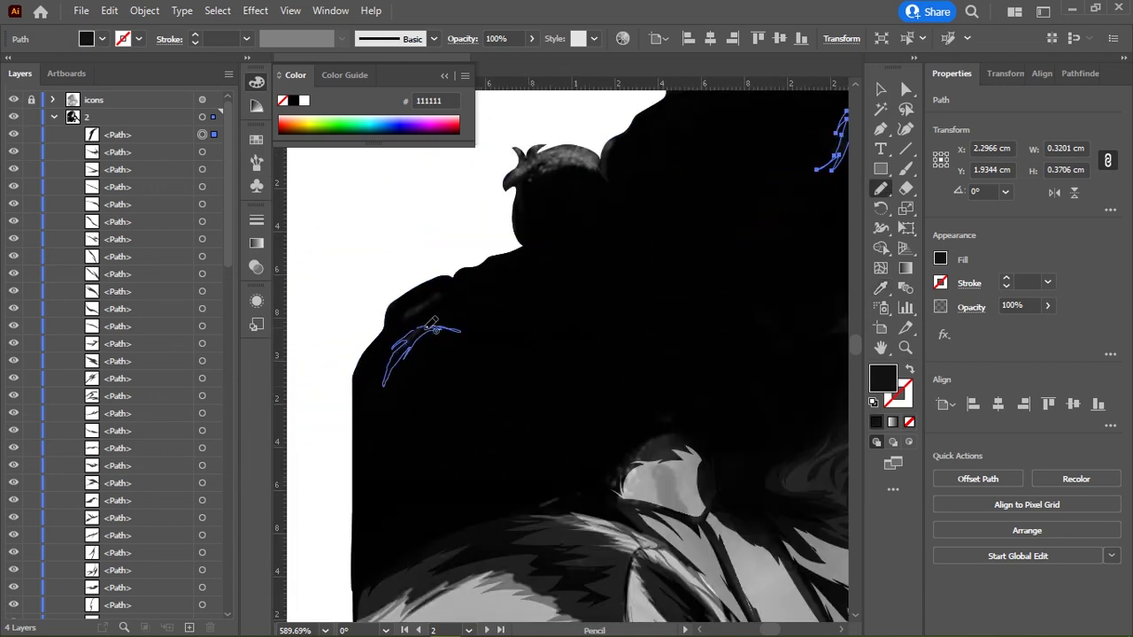
{"action": "left_click_drag", "start_coordinate": [387, 327], "coordinate": [466, 345]}
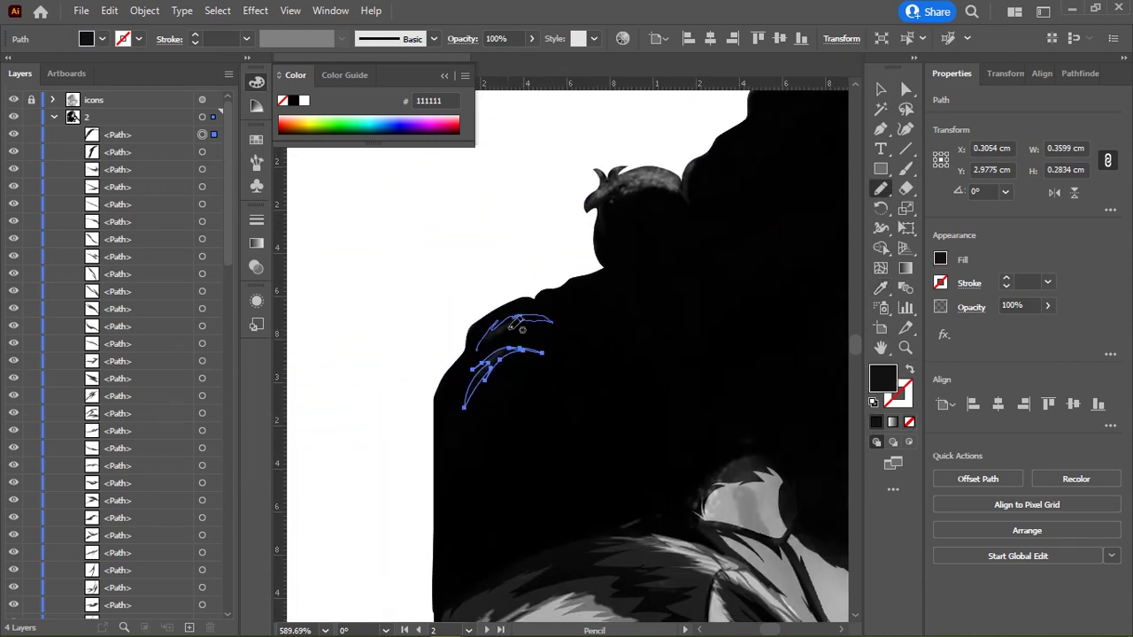
{"action": "mouse_move", "coordinate": [730, 456]}
{"action": "left_mouse_down"}
{"action": "mouse_move", "coordinate": [615, 380]}
{"action": "mouse_move", "coordinate": [577, 397]}
{"action": "left_mouse_up"}
{"action": "left_click_drag", "start_coordinate": [525, 435], "coordinate": [549, 354]}
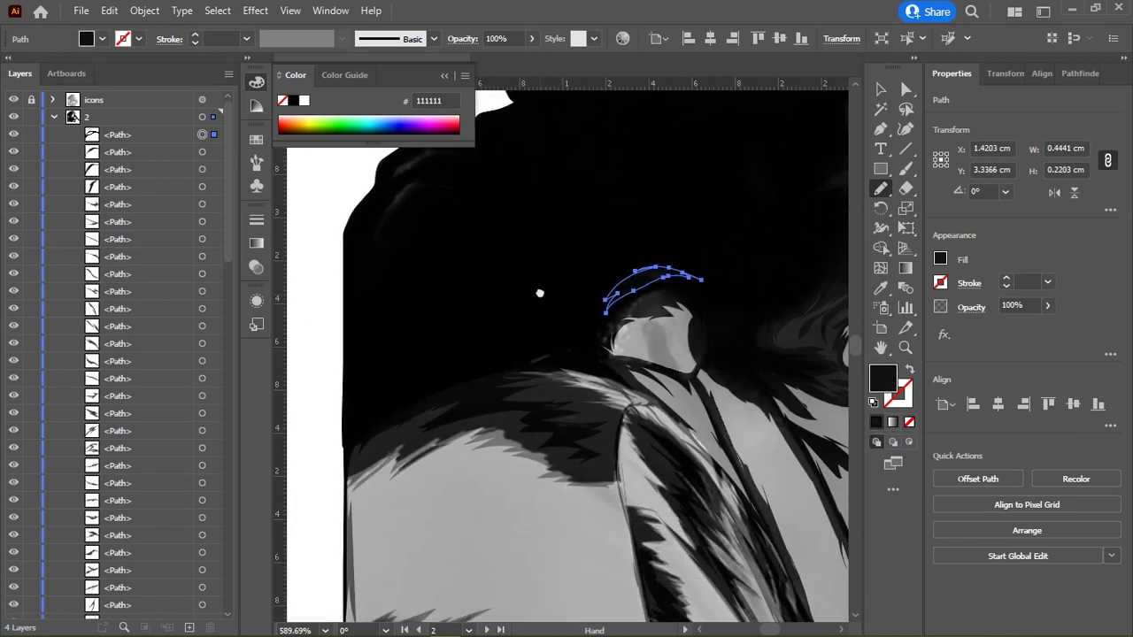
Step: Add a small strand along the back edge, then sample the #353535 grey
{"action": "mouse_move", "coordinate": [720, 242]}
{"action": "left_mouse_down"}
{"action": "mouse_move", "coordinate": [546, 242]}
{"action": "mouse_move", "coordinate": [505, 331]}
{"action": "left_mouse_up"}
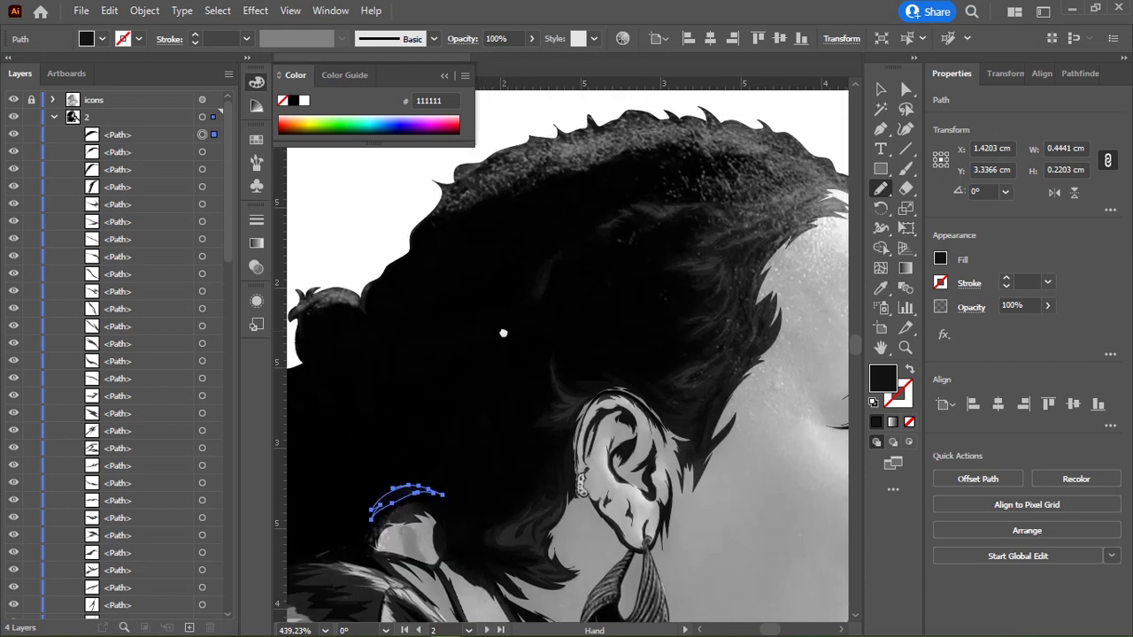
{"action": "scroll", "coordinate": [520, 280], "scroll_direction": "down", "scroll_amount": 3}
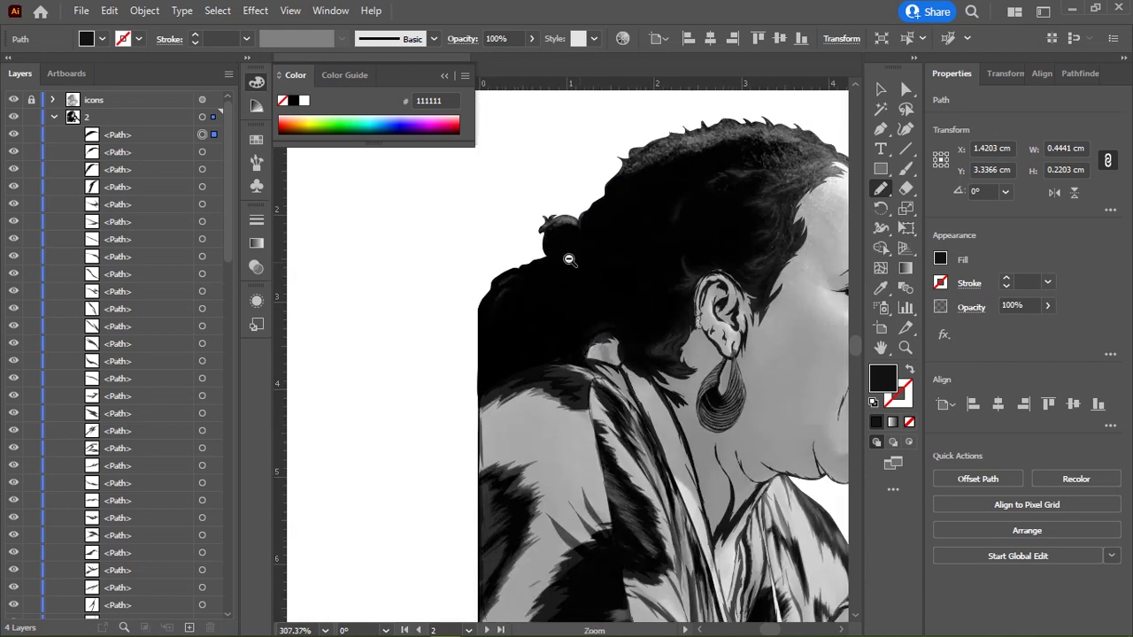
{"action": "scroll", "coordinate": [517, 310], "scroll_direction": "up", "scroll_amount": 5}
{"action": "scroll", "coordinate": [458, 372], "scroll_direction": "up", "scroll_amount": 3}
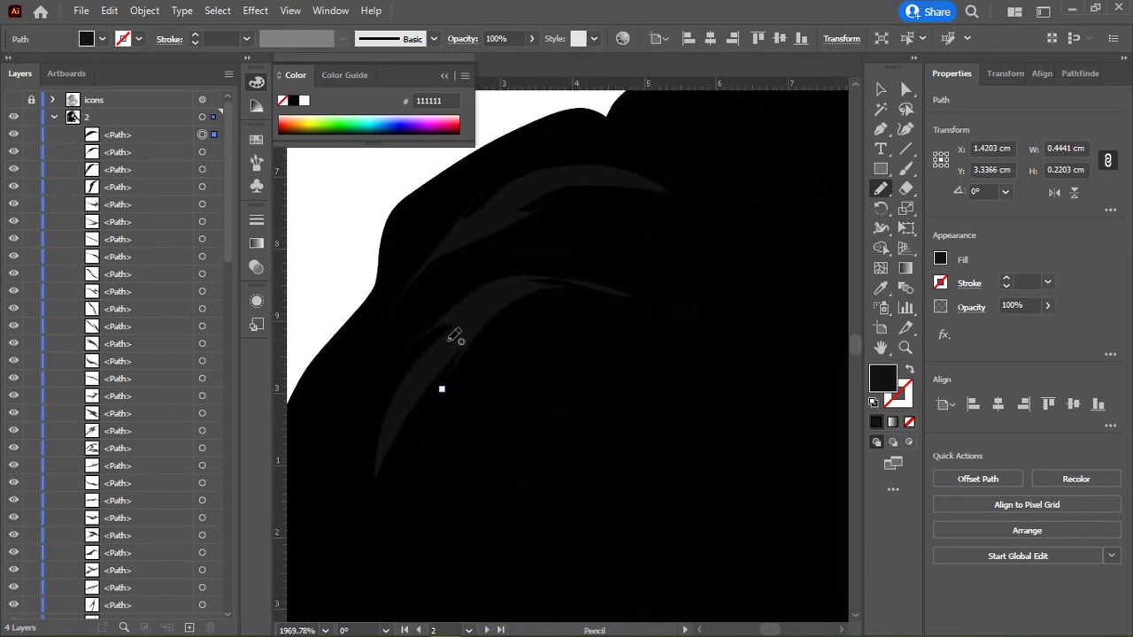
{"action": "left_click_drag", "start_coordinate": [469, 320], "coordinate": [400, 402]}
{"action": "scroll", "coordinate": [551, 299], "scroll_direction": "down", "scroll_amount": 5}
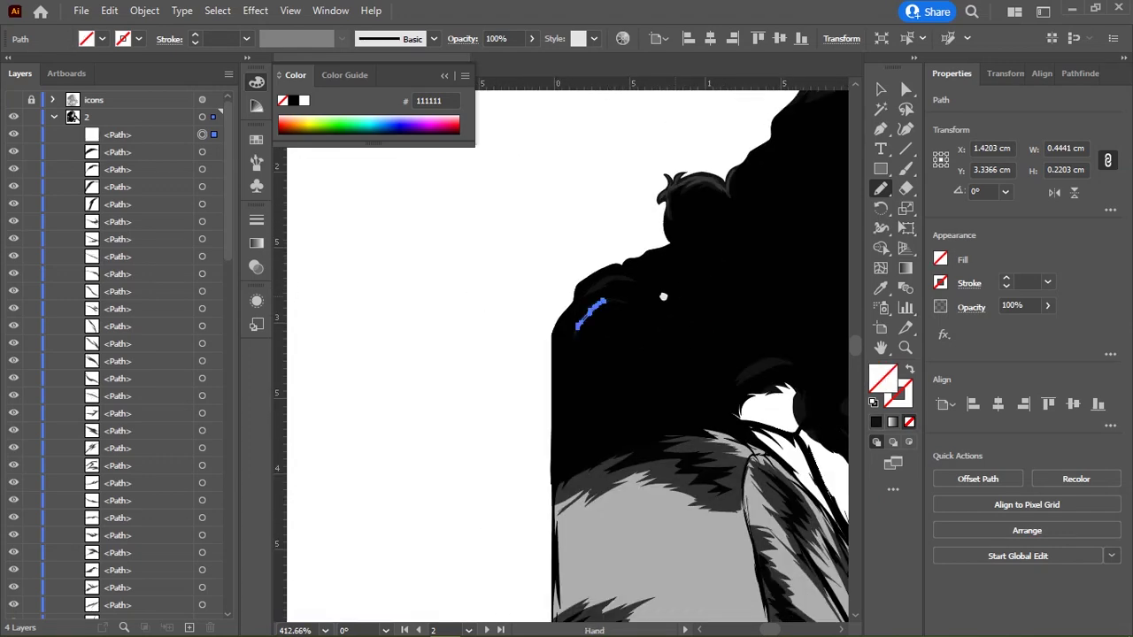
{"action": "scroll", "coordinate": [665, 298], "scroll_direction": "up", "scroll_amount": 5}
{"action": "scroll", "coordinate": [637, 266], "scroll_direction": "up", "scroll_amount": 2}
{"action": "key", "text": "i"}
{"action": "left_click", "coordinate": [592, 444]}
Step: Trace a strand along the upper grey streak and fill it grey
{"action": "key", "text": "n"}
{"action": "scroll", "coordinate": [566, 398], "scroll_direction": "down", "scroll_amount": 5}
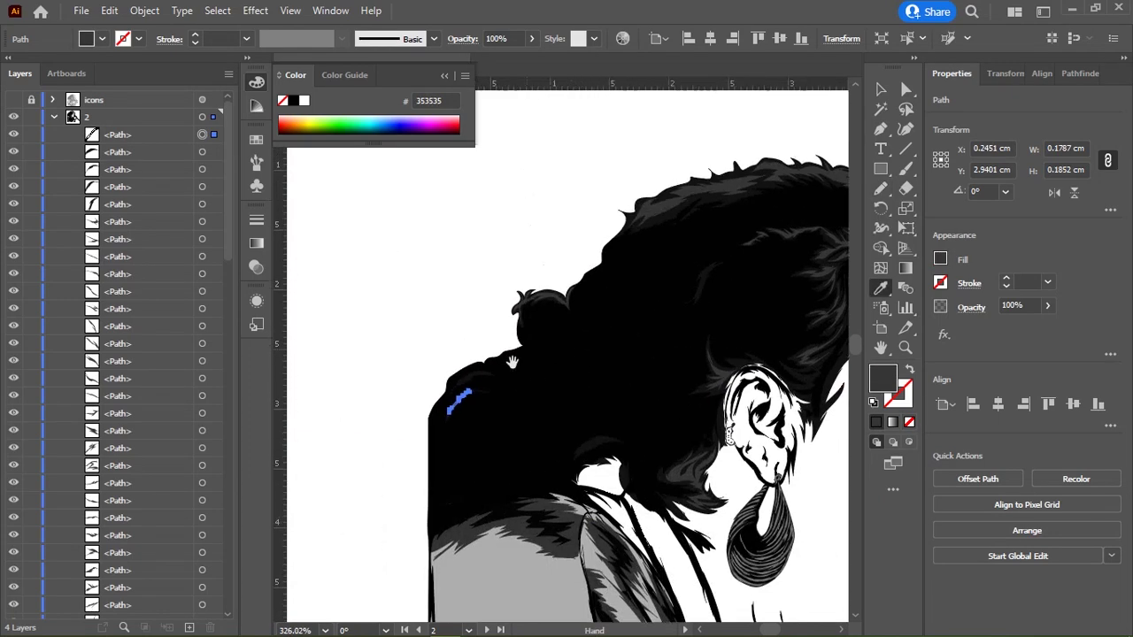
{"action": "scroll", "coordinate": [505, 354], "scroll_direction": "up", "scroll_amount": 4}
{"action": "scroll", "coordinate": [584, 337], "scroll_direction": "up", "scroll_amount": 4}
{"action": "left_click_drag", "start_coordinate": [571, 284], "coordinate": [599, 229]}
{"action": "left_click_drag", "start_coordinate": [443, 321], "coordinate": [571, 258]}
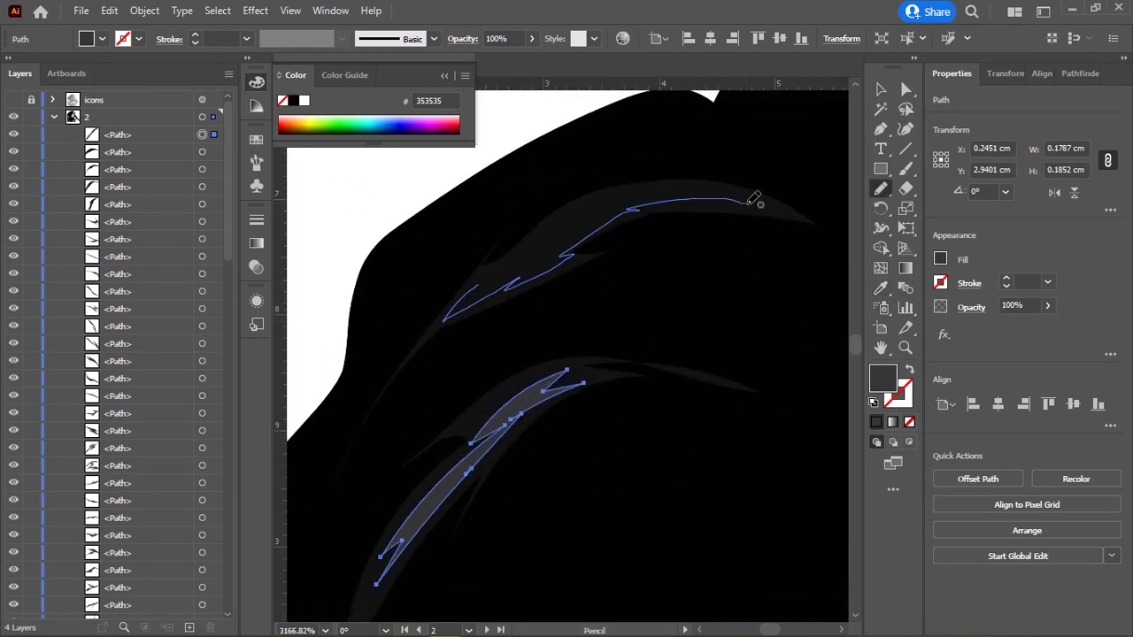
{"action": "key", "text": "comma"}
Step: Draw a grey strand in the hair above the collar
{"action": "scroll", "coordinate": [573, 265], "scroll_direction": "down", "scroll_amount": 5}
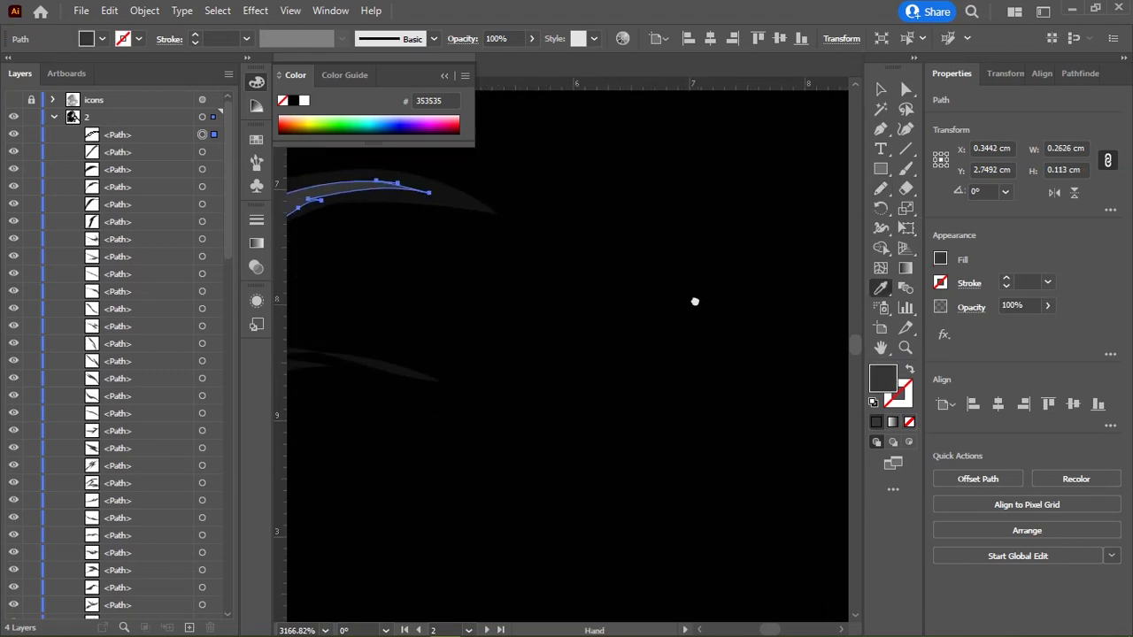
{"action": "left_click_drag", "start_coordinate": [696, 303], "coordinate": [645, 375]}
{"action": "scroll", "coordinate": [455, 334], "scroll_direction": "up", "scroll_amount": 3}
{"action": "scroll", "coordinate": [455, 334], "scroll_direction": "up", "scroll_amount": 3}
{"action": "key", "text": "n"}
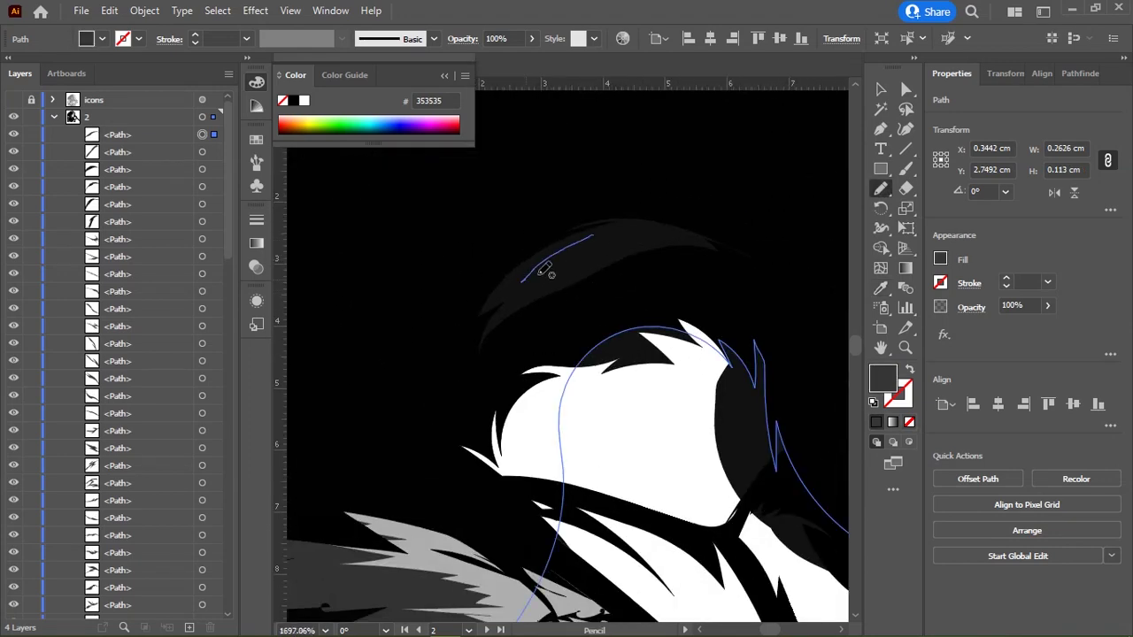
{"action": "left_click_drag", "start_coordinate": [660, 228], "coordinate": [602, 227]}
Step: Draw a zig-zag strand across the dark hair spike
{"action": "scroll", "coordinate": [638, 387], "scroll_direction": "down", "scroll_amount": 1}
{"action": "scroll", "coordinate": [531, 313], "scroll_direction": "down", "scroll_amount": 2}
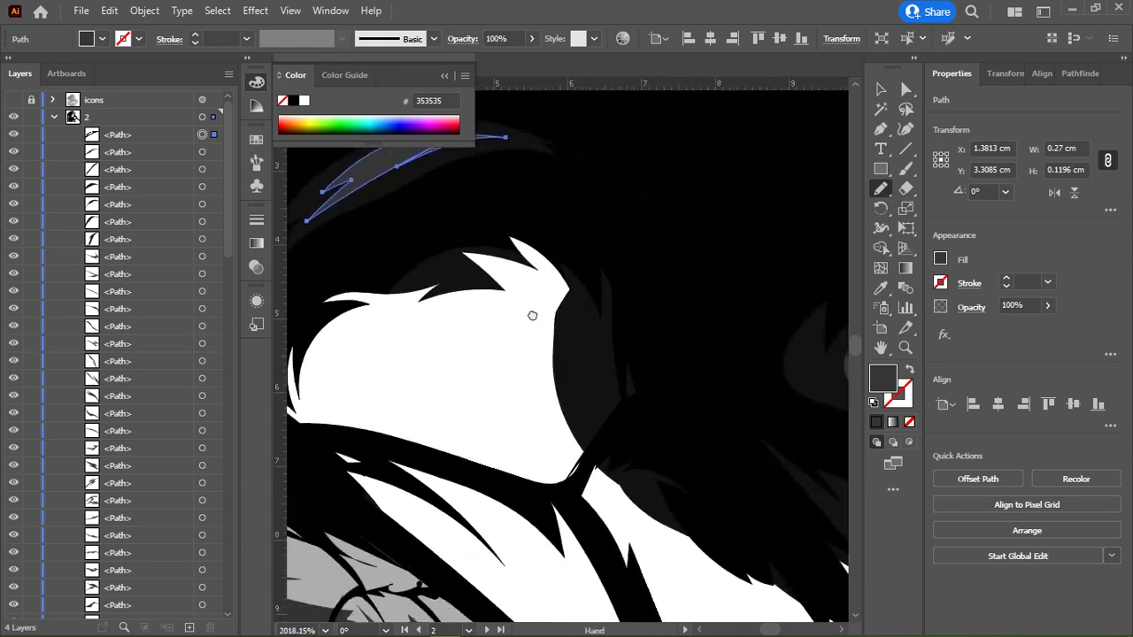
{"action": "scroll", "coordinate": [524, 310], "scroll_direction": "down", "scroll_amount": 1}
{"action": "scroll", "coordinate": [524, 311], "scroll_direction": "up", "scroll_amount": 3}
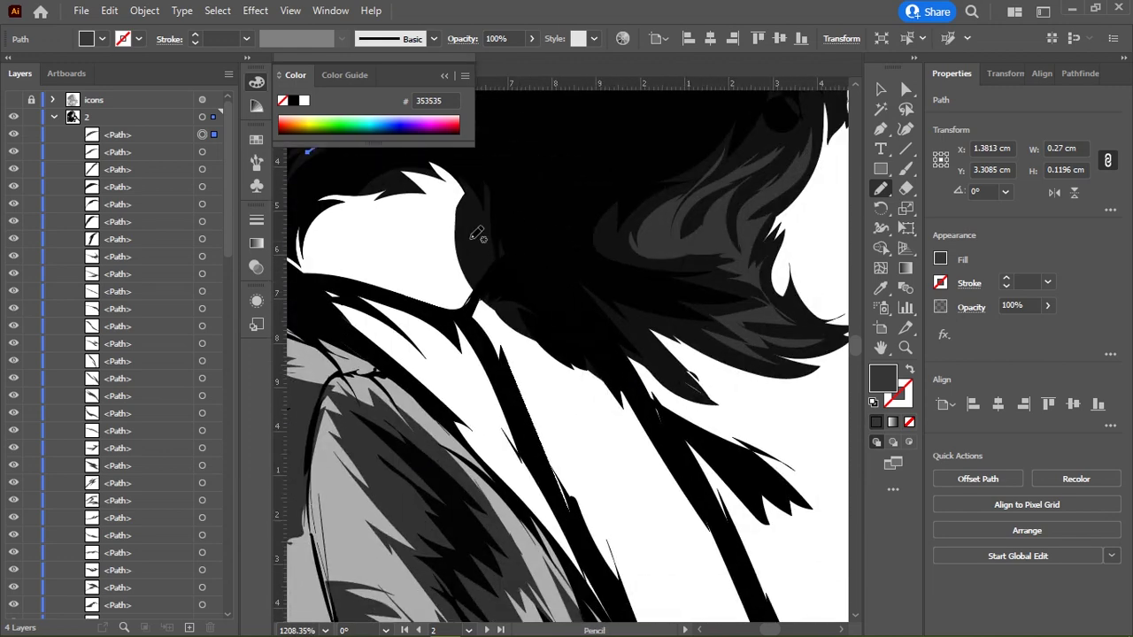
{"action": "scroll", "coordinate": [476, 200], "scroll_direction": "up", "scroll_amount": 3}
{"action": "scroll", "coordinate": [587, 321], "scroll_direction": "up", "scroll_amount": 3}
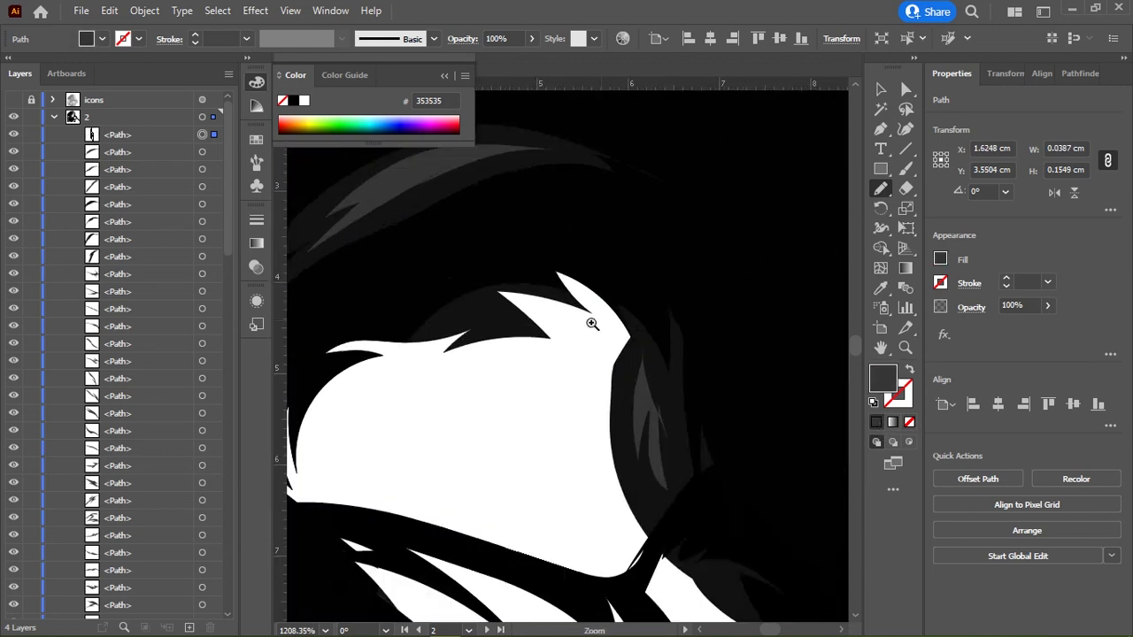
{"action": "left_click_drag", "start_coordinate": [381, 327], "coordinate": [500, 294]}
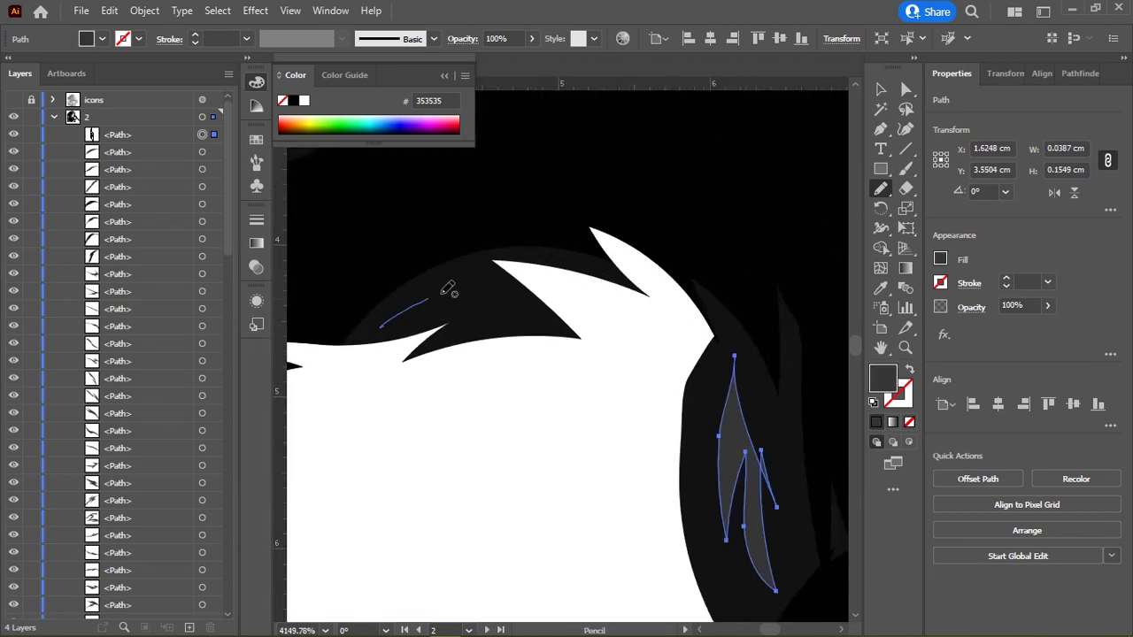
Step: Draw another zig-zag strand across a hair spike, filled with #353535
{"action": "scroll", "coordinate": [549, 327], "scroll_direction": "down", "scroll_amount": 5}
{"action": "scroll", "coordinate": [549, 326], "scroll_direction": "up", "scroll_amount": 2}
{"action": "scroll", "coordinate": [635, 361], "scroll_direction": "up", "scroll_amount": 2}
{"action": "scroll", "coordinate": [635, 361], "scroll_direction": "up", "scroll_amount": 2}
{"action": "mouse_move", "coordinate": [569, 265]}
{"action": "left_mouse_down"}
{"action": "mouse_move", "coordinate": [608, 263]}
{"action": "mouse_move", "coordinate": [430, 236]}
{"action": "mouse_move", "coordinate": [476, 232]}
{"action": "left_mouse_up"}
{"action": "left_click", "coordinate": [876, 423]}
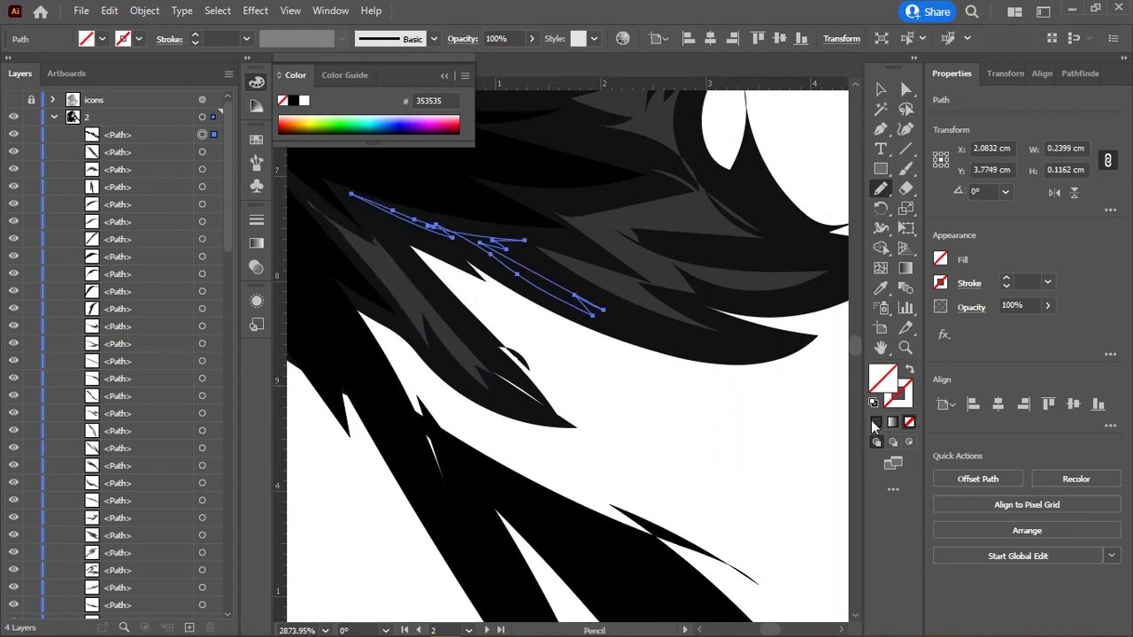
Step: Pan the view and deselect the finished strand
{"action": "scroll", "coordinate": [738, 331], "scroll_direction": "down", "scroll_amount": 2}
{"action": "scroll", "coordinate": [739, 331], "scroll_direction": "down", "scroll_amount": 2}
{"action": "scroll", "coordinate": [721, 325], "scroll_direction": "down", "scroll_amount": 2}
{"action": "left_click_drag", "start_coordinate": [722, 325], "coordinate": [661, 225]}
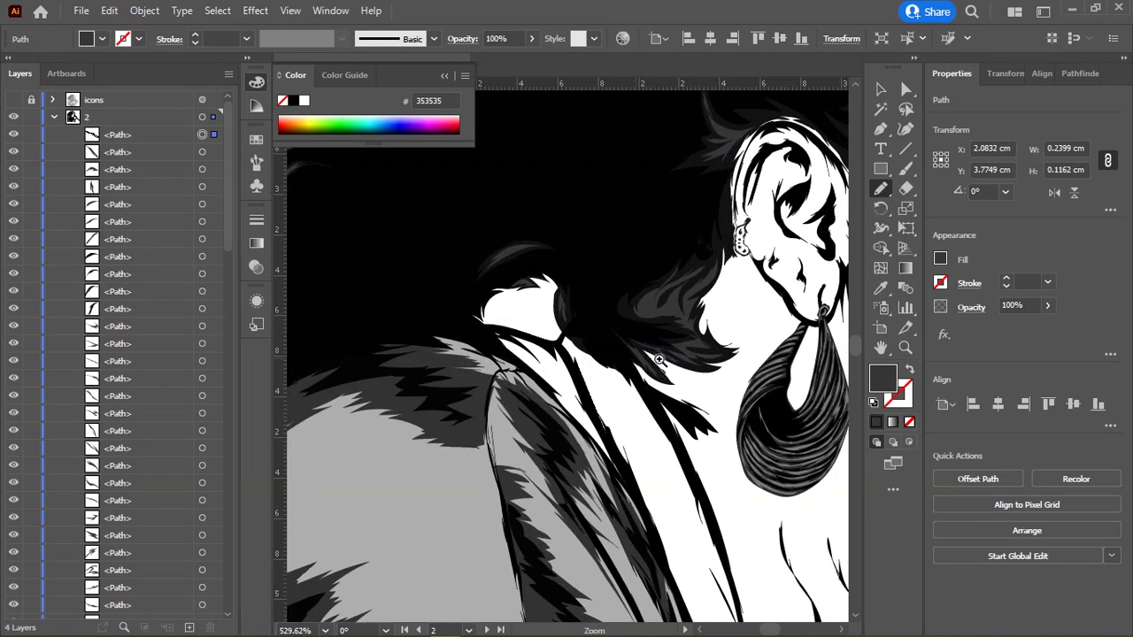
{"action": "key", "text": "ctrl+shift+a"}
{"action": "scroll", "coordinate": [661, 226], "scroll_direction": "down", "scroll_amount": 1}
{"action": "scroll", "coordinate": [661, 226], "scroll_direction": "down", "scroll_amount": 1}
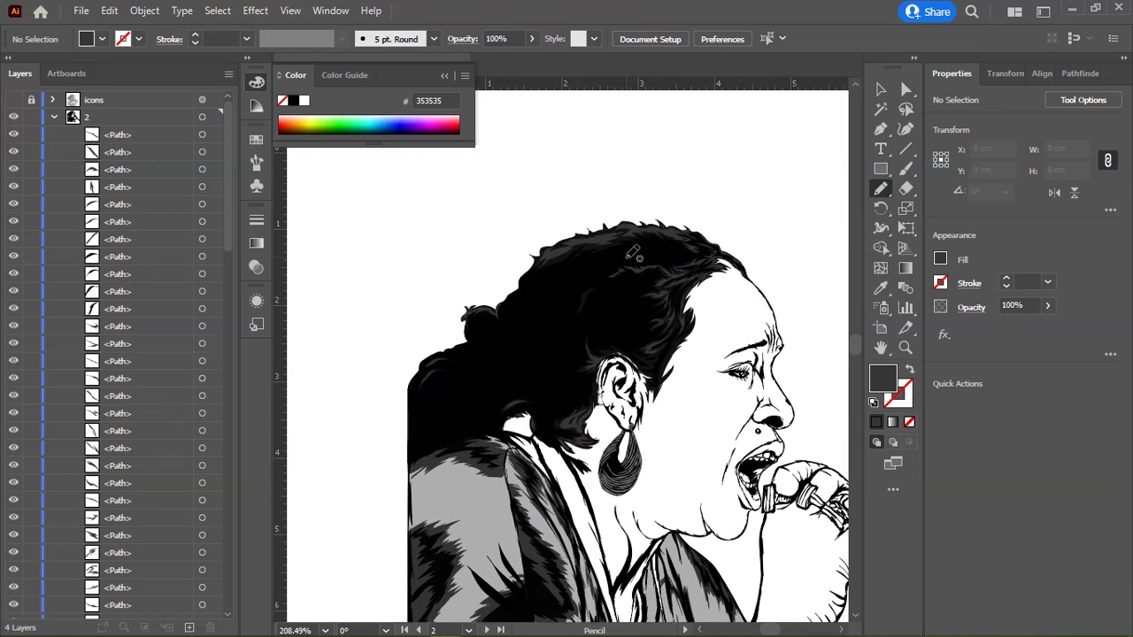
Step: Draw grey 353535 pencil strands in the hair above and behind the ear
{"action": "scroll", "coordinate": [521, 327], "scroll_direction": "up", "scroll_amount": 3}
{"action": "scroll", "coordinate": [521, 328], "scroll_direction": "down", "scroll_amount": 1}
{"action": "scroll", "coordinate": [490, 344], "scroll_direction": "up", "scroll_amount": 2}
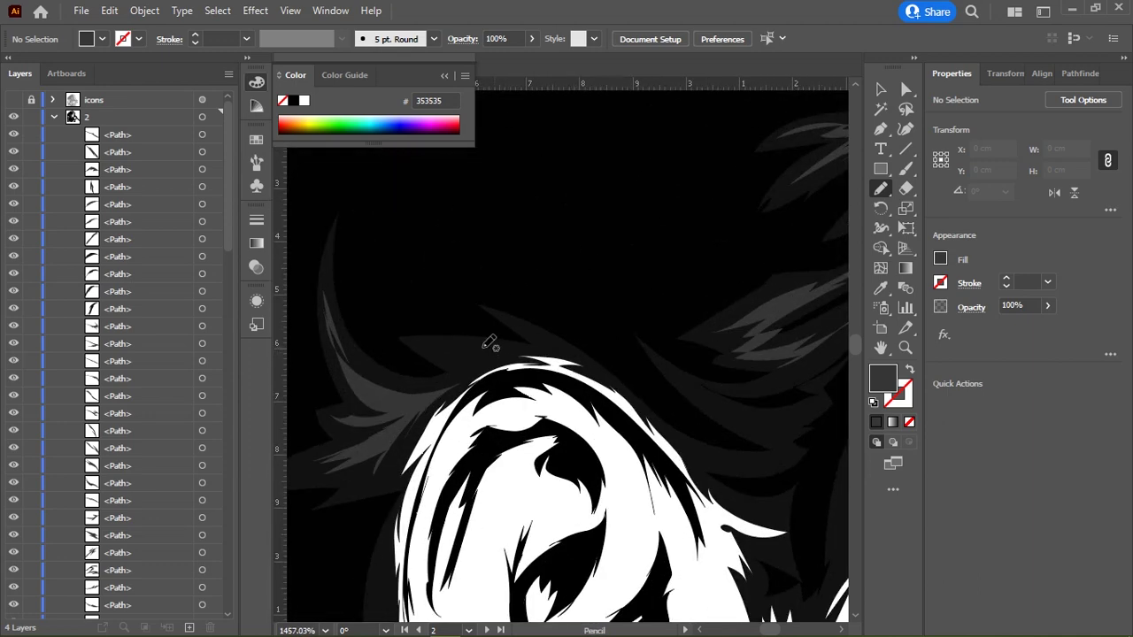
{"action": "left_click_drag", "start_coordinate": [432, 340], "coordinate": [432, 341]}
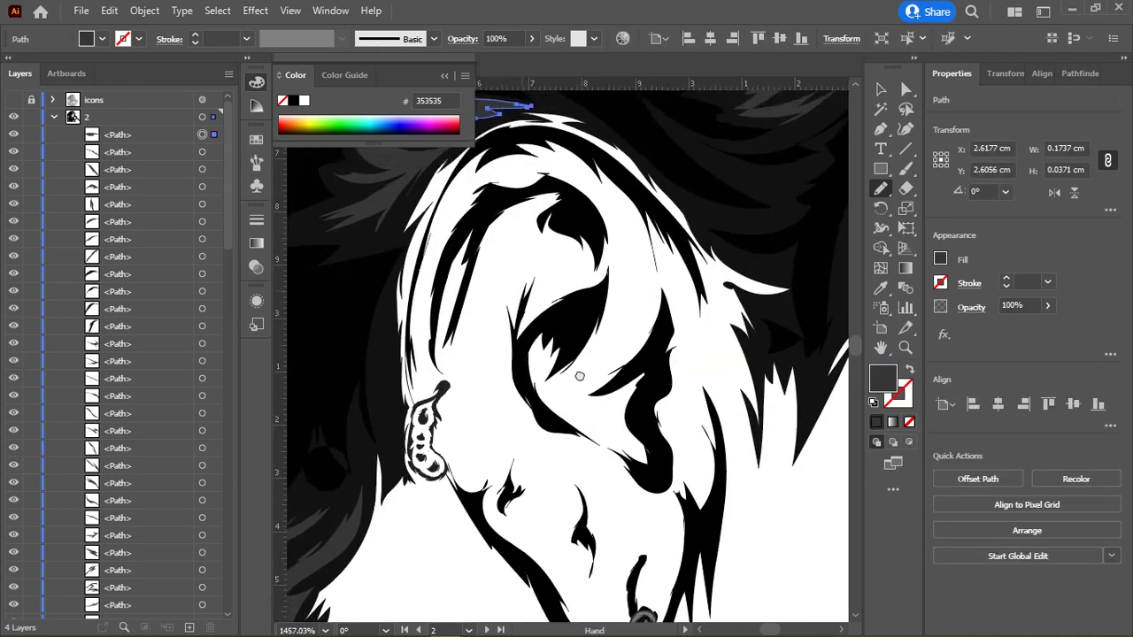
{"action": "left_click_drag", "start_coordinate": [540, 409], "coordinate": [485, 331]}
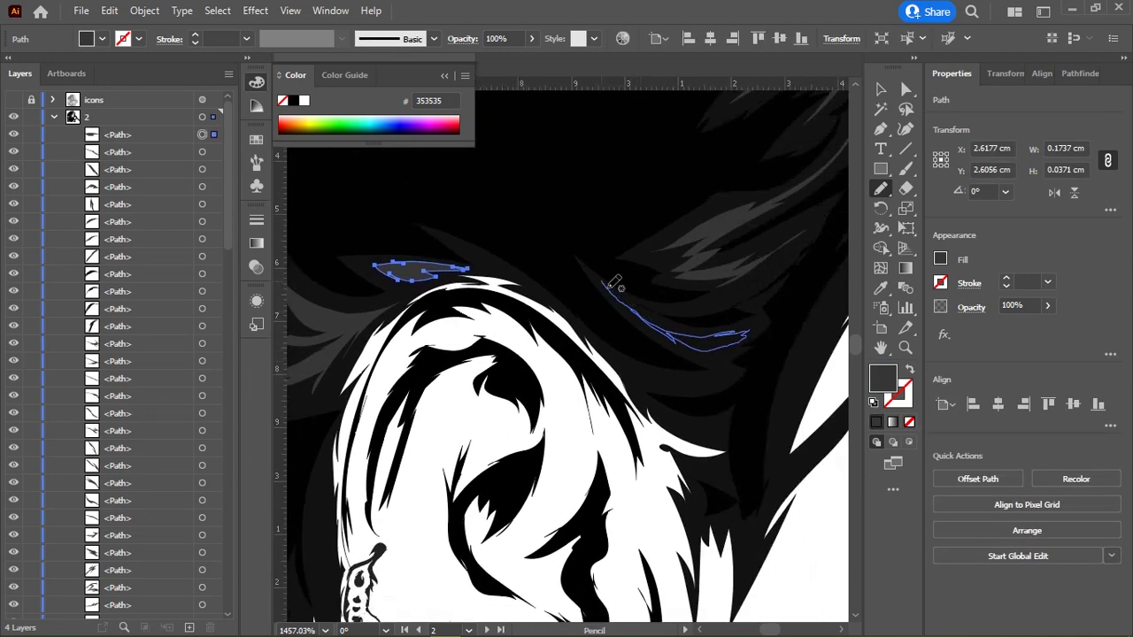
{"action": "left_click_drag", "start_coordinate": [612, 283], "coordinate": [612, 283]}
{"action": "scroll", "coordinate": [599, 372], "scroll_direction": "down", "scroll_amount": 3}
{"action": "scroll", "coordinate": [599, 372], "scroll_direction": "up", "scroll_amount": 3}
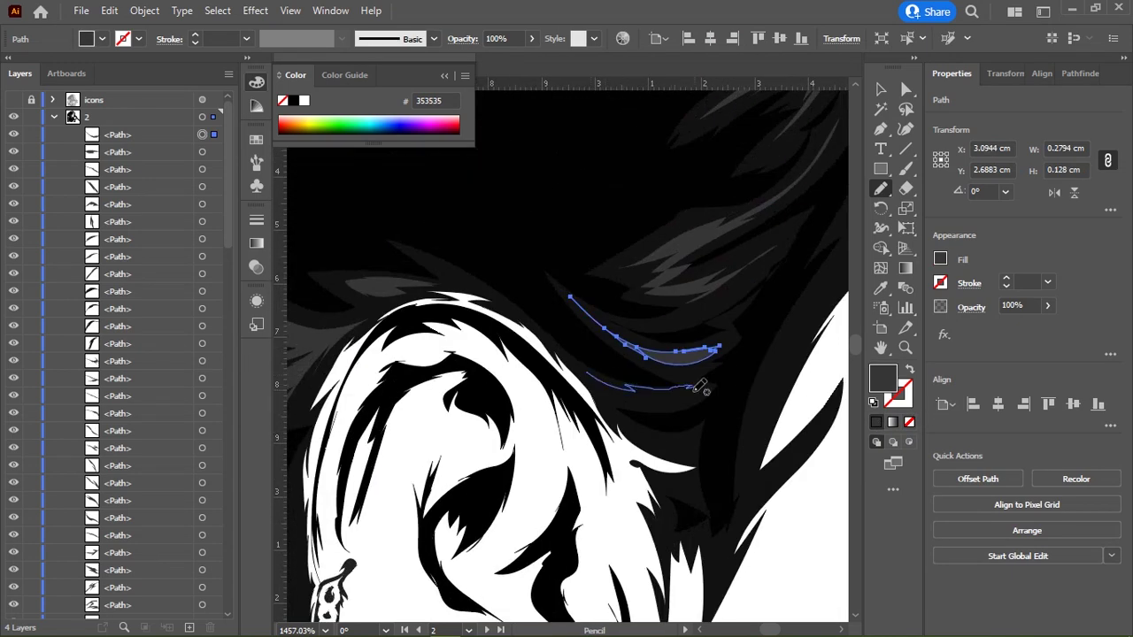
{"action": "left_click_drag", "start_coordinate": [599, 370], "coordinate": [586, 375]}
Step: Add grey strands above the ear top, near the temple and down the long hair tip
{"action": "left_click_drag", "start_coordinate": [421, 258], "coordinate": [486, 329]}
{"action": "mouse_move", "coordinate": [488, 330]}
{"action": "left_mouse_down"}
{"action": "mouse_move", "coordinate": [527, 347]}
{"action": "mouse_move", "coordinate": [522, 337]}
{"action": "left_mouse_up"}
{"action": "left_click_drag", "start_coordinate": [701, 492], "coordinate": [573, 319]}
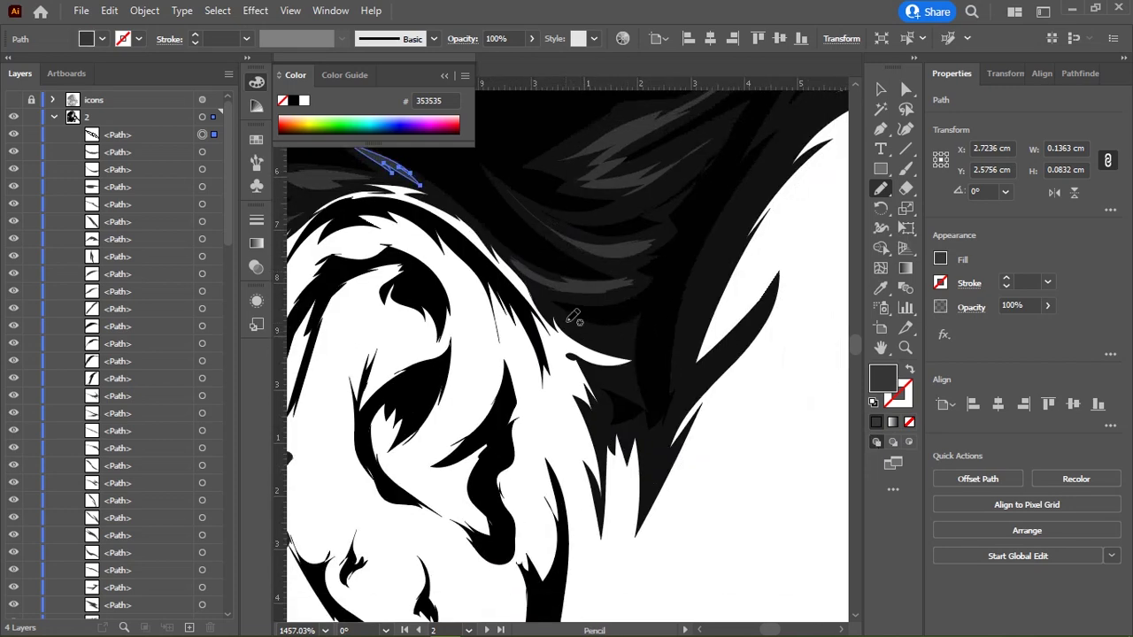
{"action": "scroll", "coordinate": [566, 315], "scroll_direction": "down", "scroll_amount": 2}
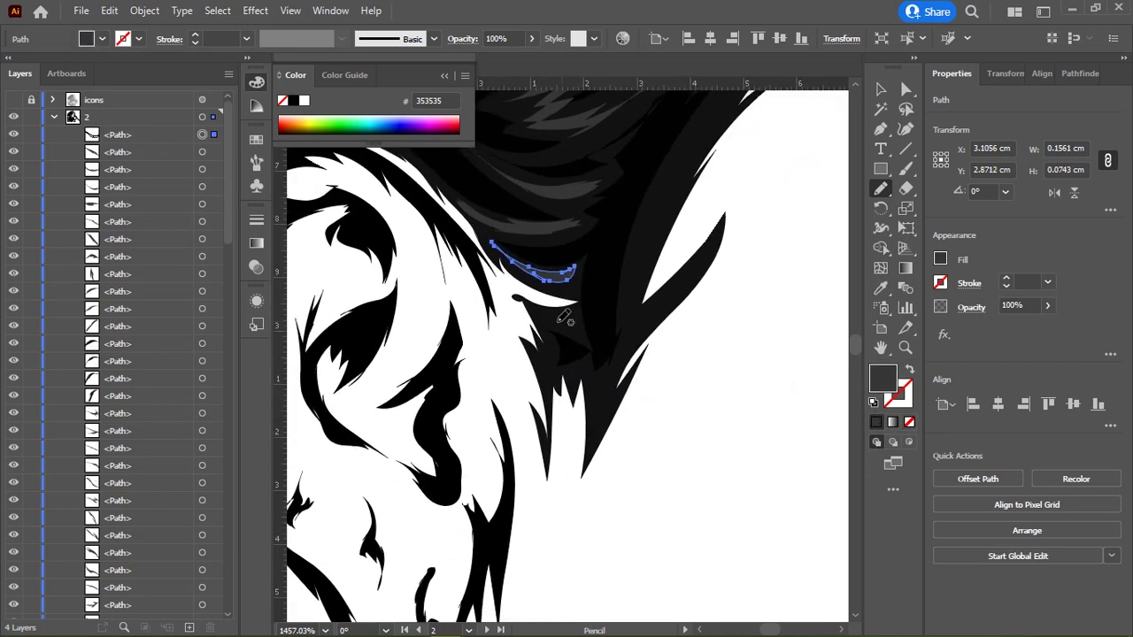
{"action": "left_click_drag", "start_coordinate": [533, 305], "coordinate": [531, 304]}
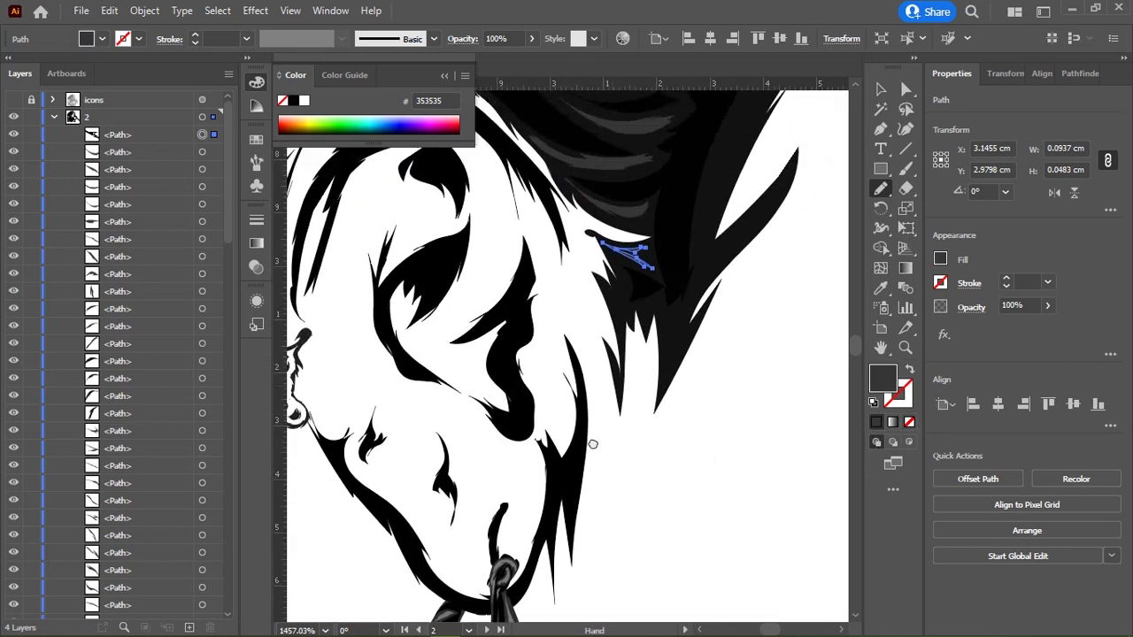
{"action": "scroll", "coordinate": [567, 398], "scroll_direction": "down", "scroll_amount": 1}
{"action": "left_click_drag", "start_coordinate": [591, 339], "coordinate": [590, 341]}
{"action": "scroll", "coordinate": [538, 303], "scroll_direction": "up", "scroll_amount": 3}
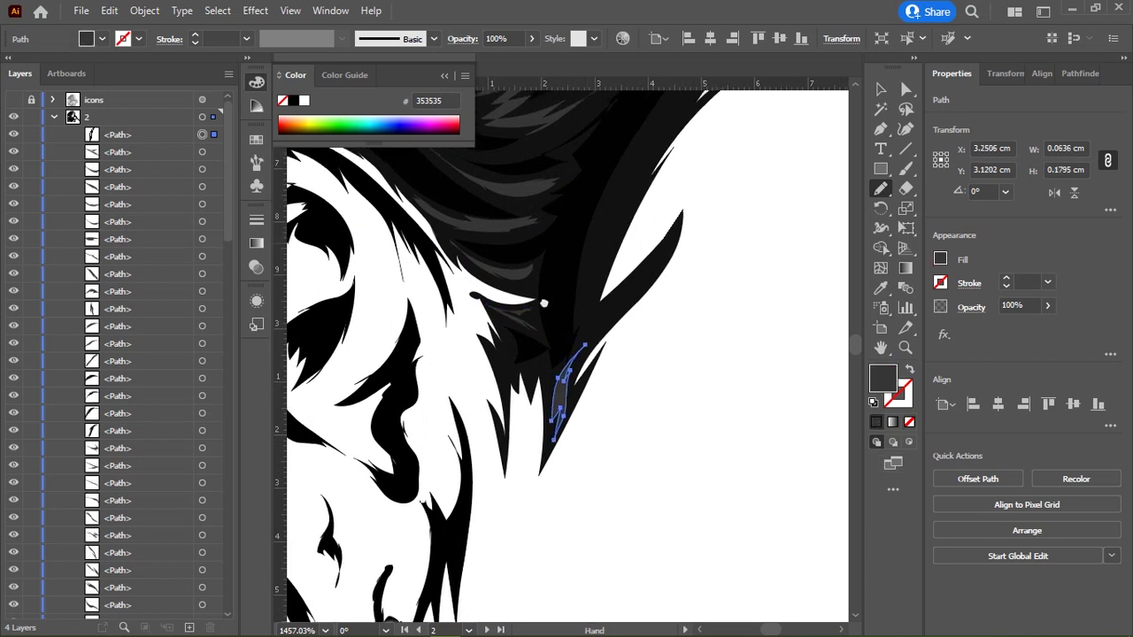
{"action": "mouse_move", "coordinate": [564, 280]}
{"action": "left_mouse_down"}
{"action": "mouse_move", "coordinate": [525, 401]}
{"action": "mouse_move", "coordinate": [620, 214]}
{"action": "left_mouse_up"}
Step: Draw grey strands along the hair's outer edge and down through the dark hair
{"action": "scroll", "coordinate": [620, 214], "scroll_direction": "up", "scroll_amount": 4}
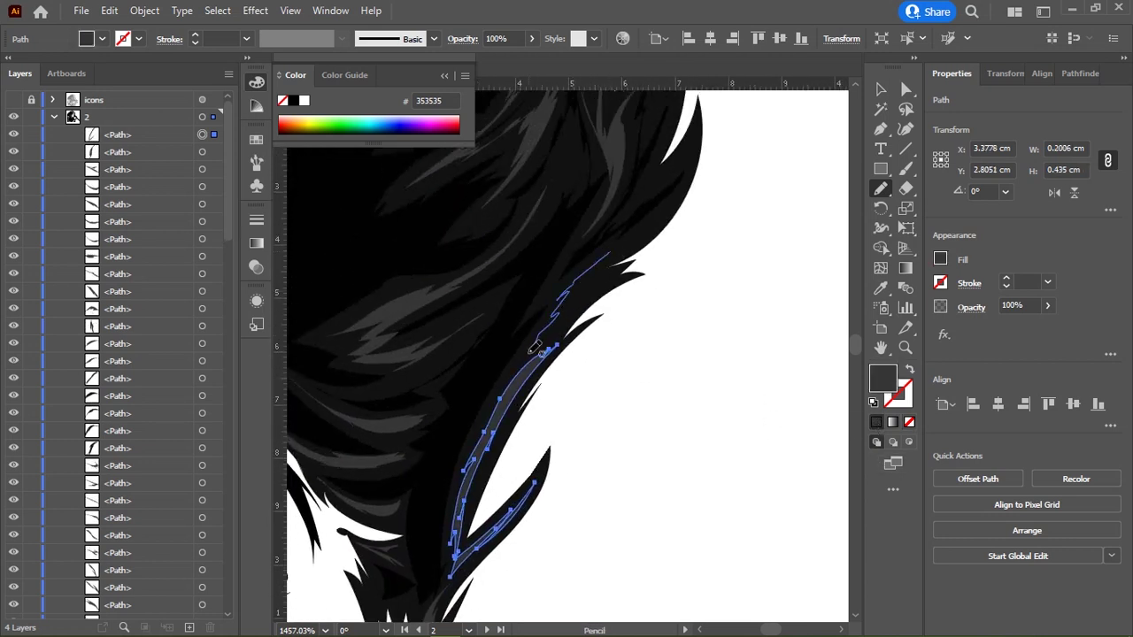
{"action": "left_click_drag", "start_coordinate": [619, 249], "coordinate": [619, 249]}
{"action": "scroll", "coordinate": [619, 249], "scroll_direction": "up", "scroll_amount": 3}
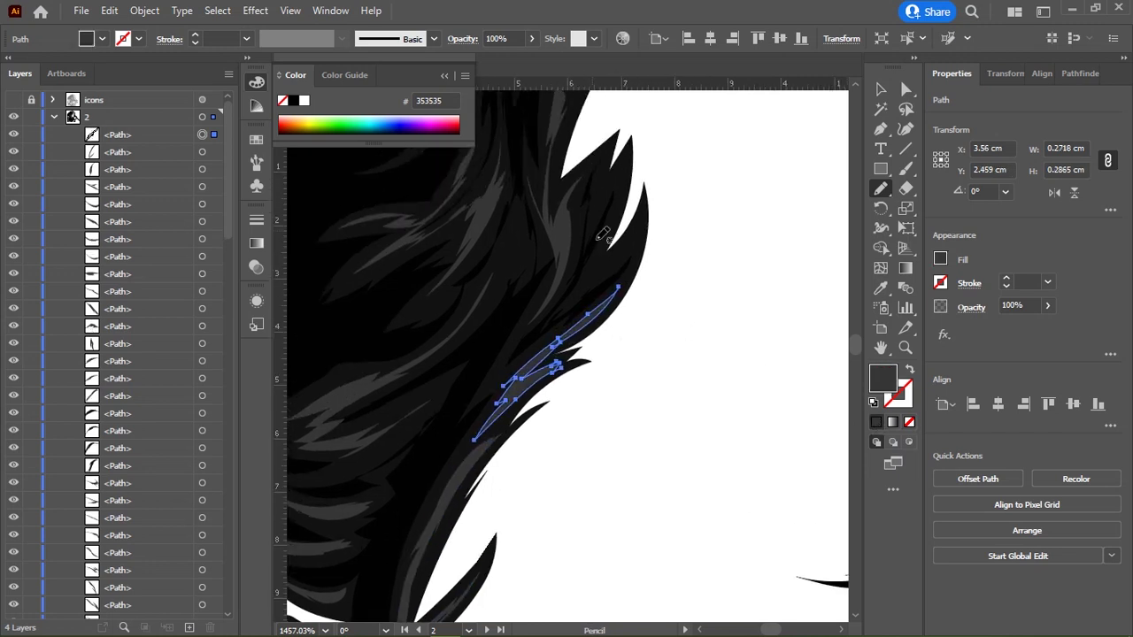
{"action": "left_click_drag", "start_coordinate": [622, 196], "coordinate": [622, 198]}
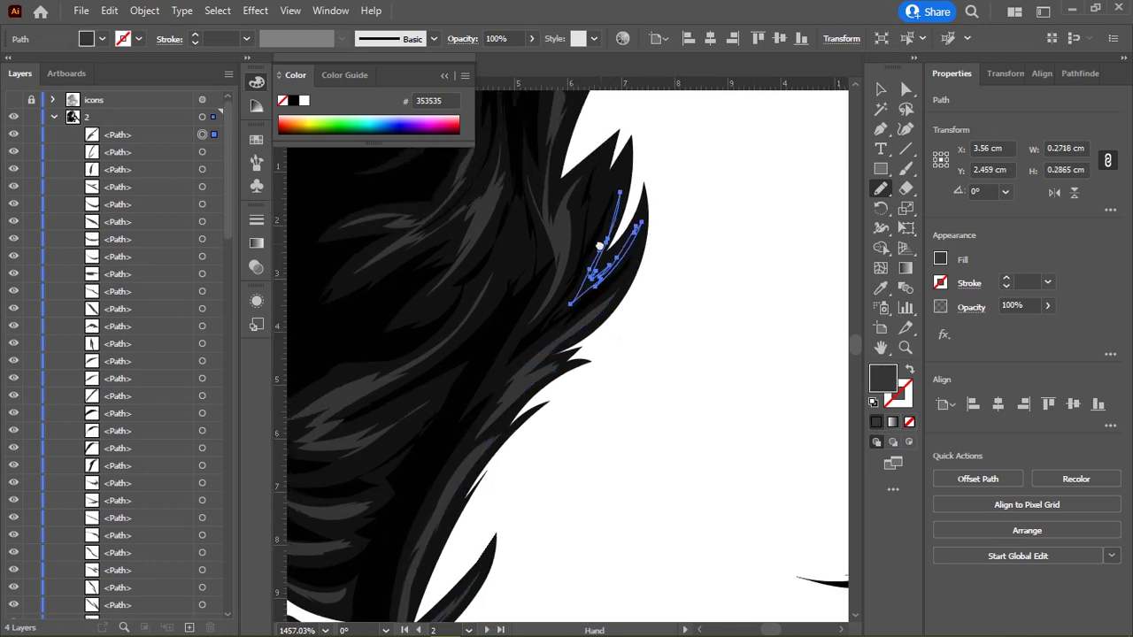
{"action": "scroll", "coordinate": [622, 198], "scroll_direction": "up", "scroll_amount": 3}
{"action": "left_click_drag", "start_coordinate": [613, 250], "coordinate": [623, 283]}
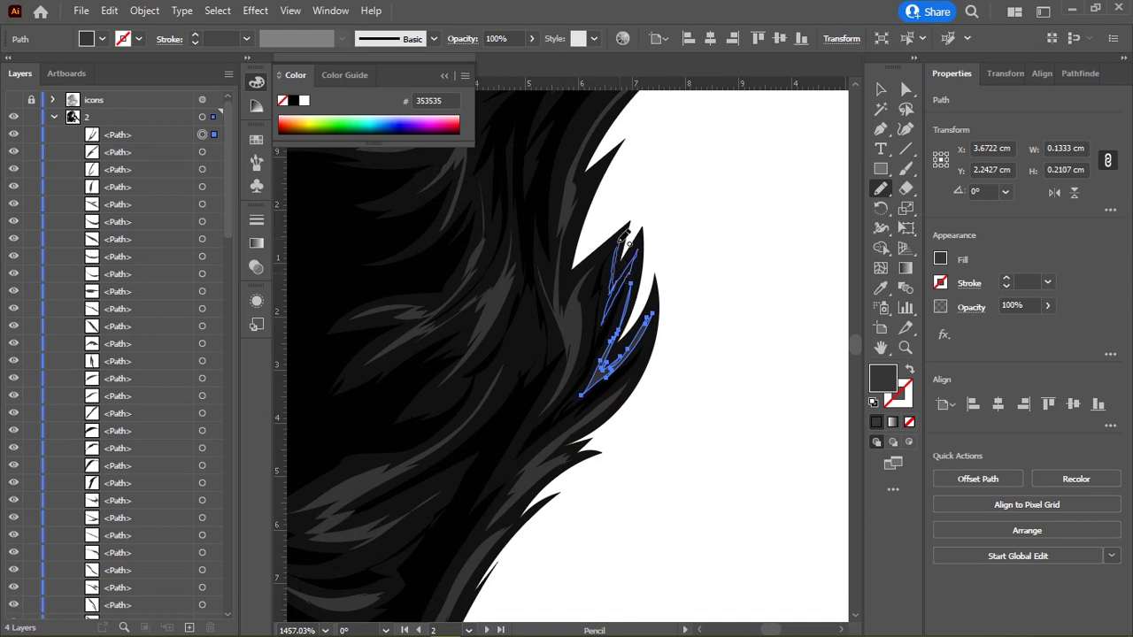
{"action": "scroll", "coordinate": [625, 238], "scroll_direction": "left", "scroll_amount": 3}
{"action": "scroll", "coordinate": [624, 237], "scroll_direction": "up", "scroll_amount": 2}
{"action": "left_click_drag", "start_coordinate": [634, 347], "coordinate": [623, 413]}
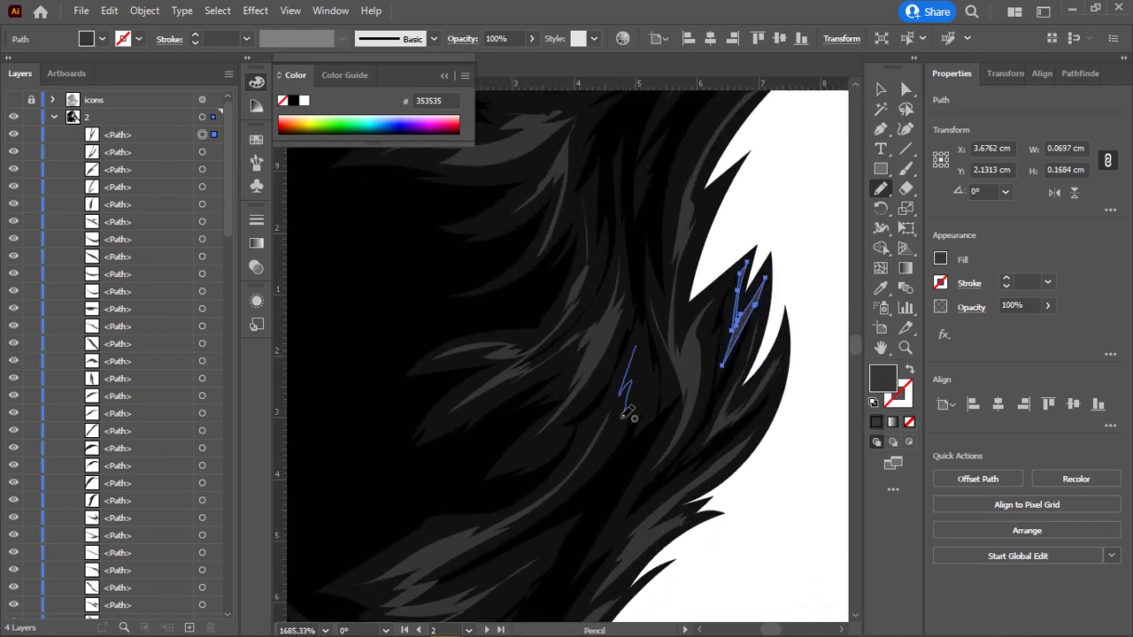
{"action": "left_click_drag", "start_coordinate": [649, 331], "coordinate": [649, 330]}
{"action": "scroll", "coordinate": [643, 387], "scroll_direction": "down", "scroll_amount": 5}
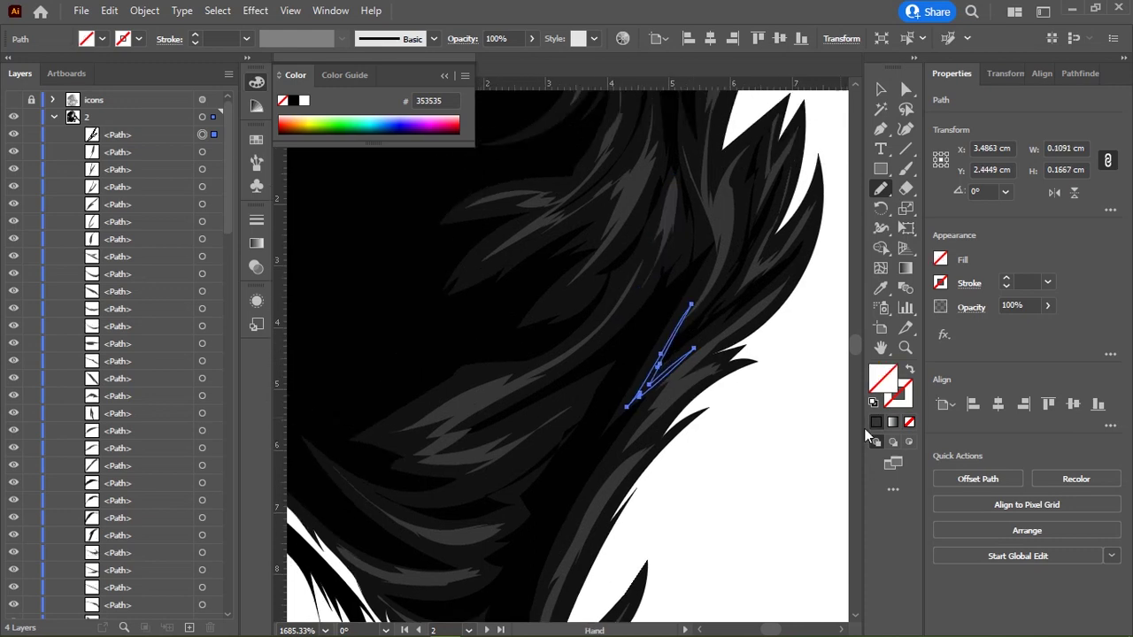
Step: Deselect, then add small strands with a curved branch in the hair tip near the cheek
{"action": "key", "text": "ctrl+shift+a"}
{"action": "left_click_drag", "start_coordinate": [685, 514], "coordinate": [748, 304]}
{"action": "scroll", "coordinate": [699, 283], "scroll_direction": "down", "scroll_amount": 5}
{"action": "left_click_drag", "start_coordinate": [559, 348], "coordinate": [567, 370]}
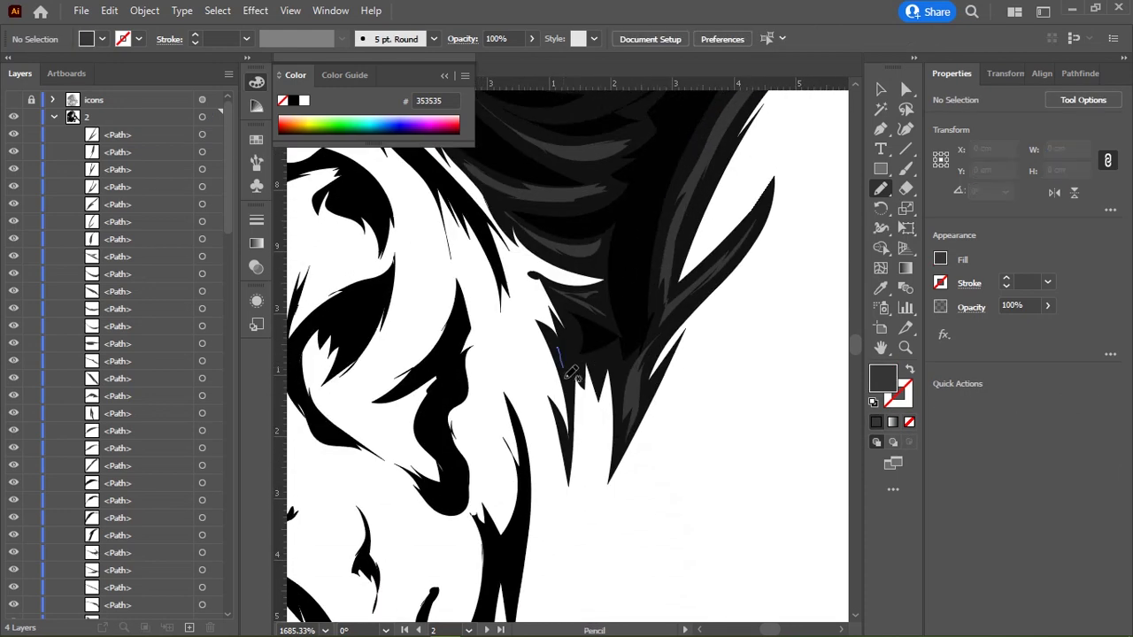
{"action": "left_click_drag", "start_coordinate": [555, 332], "coordinate": [555, 332]}
{"action": "scroll", "coordinate": [635, 365], "scroll_direction": "up", "scroll_amount": 2}
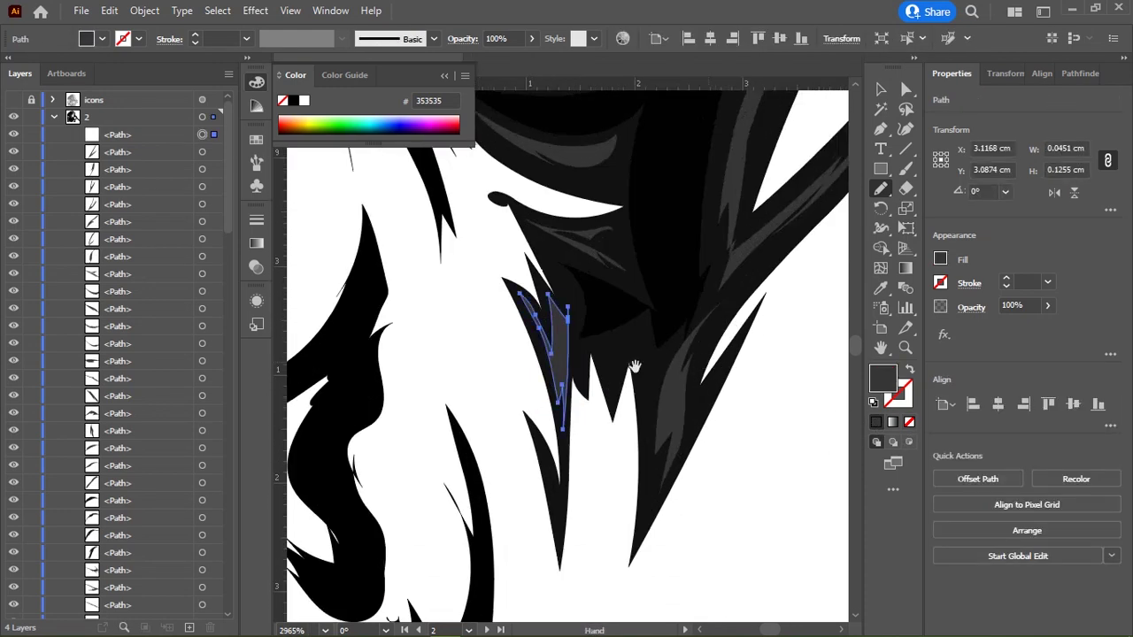
{"action": "left_click_drag", "start_coordinate": [647, 324], "coordinate": [570, 340]}
{"action": "scroll", "coordinate": [619, 355], "scroll_direction": "up", "scroll_amount": 2}
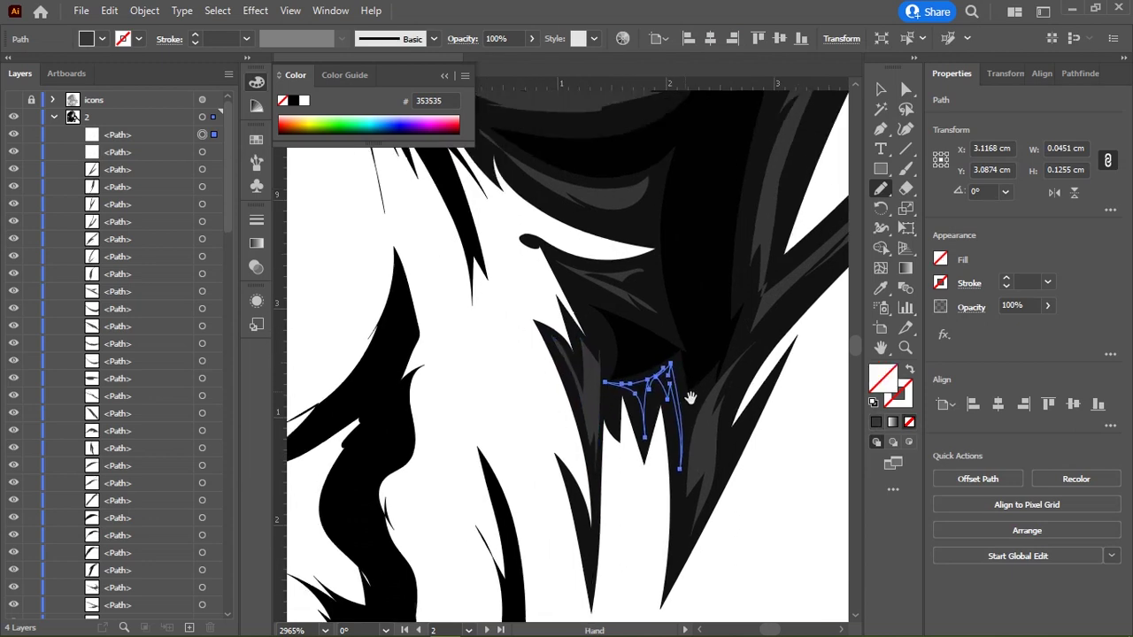
{"action": "scroll", "coordinate": [626, 327], "scroll_direction": "up", "scroll_amount": 2}
{"action": "scroll", "coordinate": [626, 327], "scroll_direction": "down", "scroll_amount": 4}
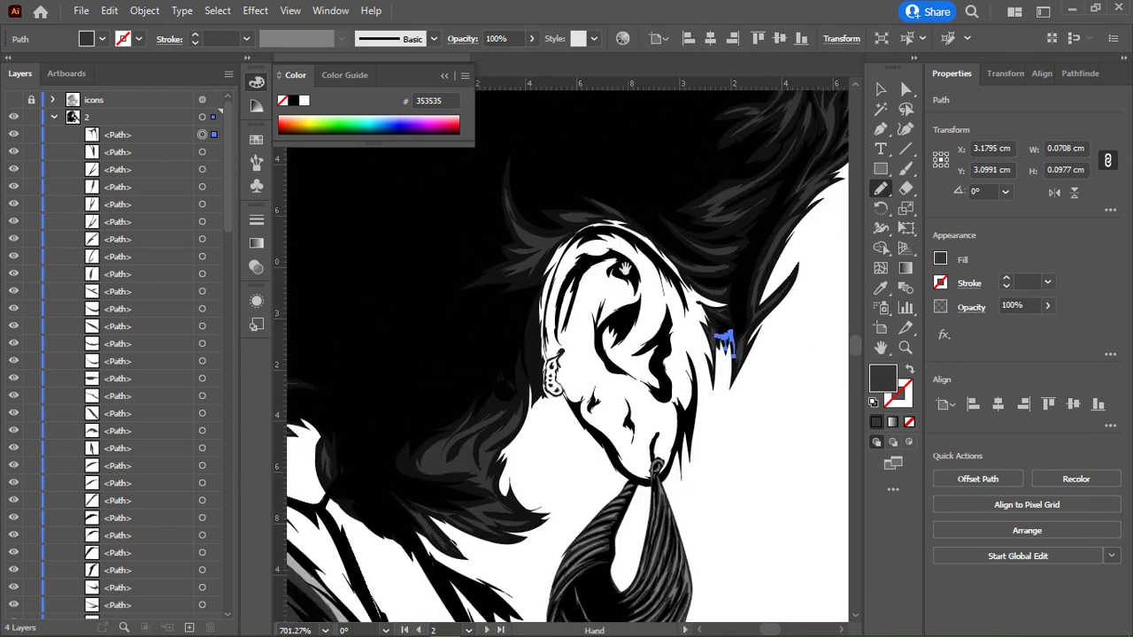
{"action": "scroll", "coordinate": [540, 331], "scroll_direction": "up", "scroll_amount": 2}
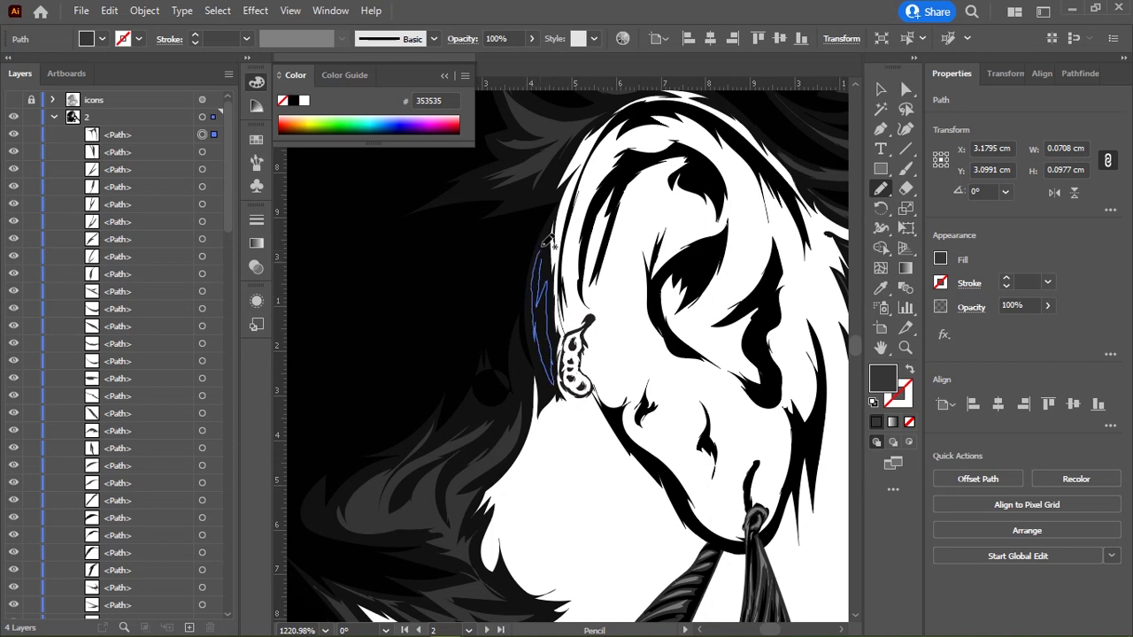
Step: Draw a strand in the hair behind the ear, then zoom out to show the whole singer
{"action": "left_click_drag", "start_coordinate": [546, 240], "coordinate": [536, 363]}
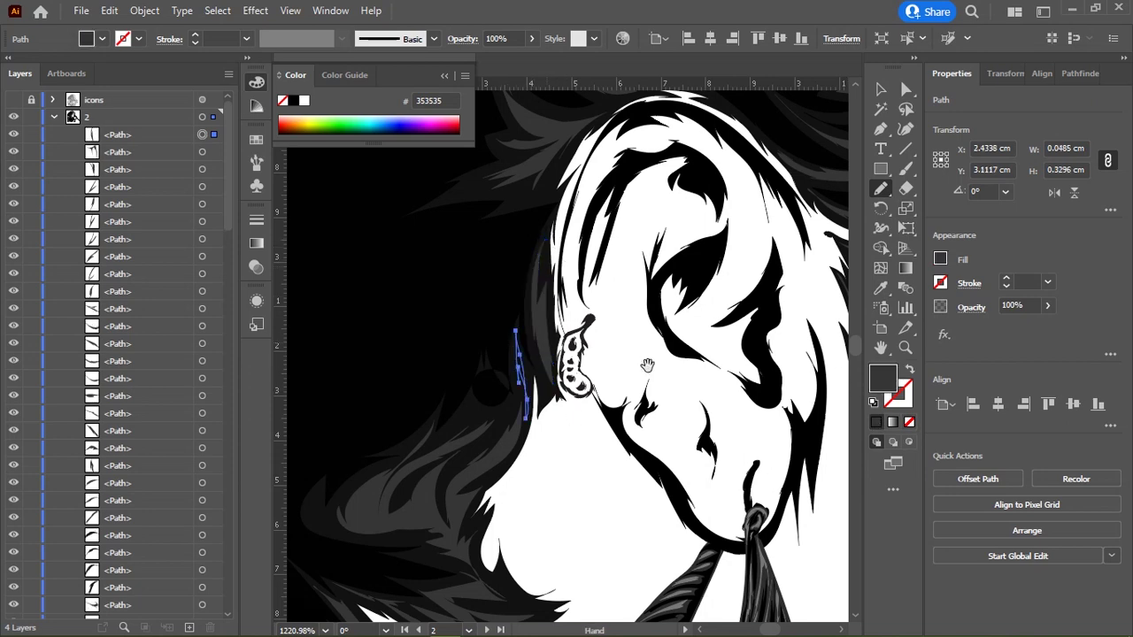
{"action": "scroll", "coordinate": [531, 383], "scroll_direction": "down", "scroll_amount": 5, "text": "alt"}
{"action": "scroll", "coordinate": [531, 280], "scroll_direction": "up", "scroll_amount": 2}
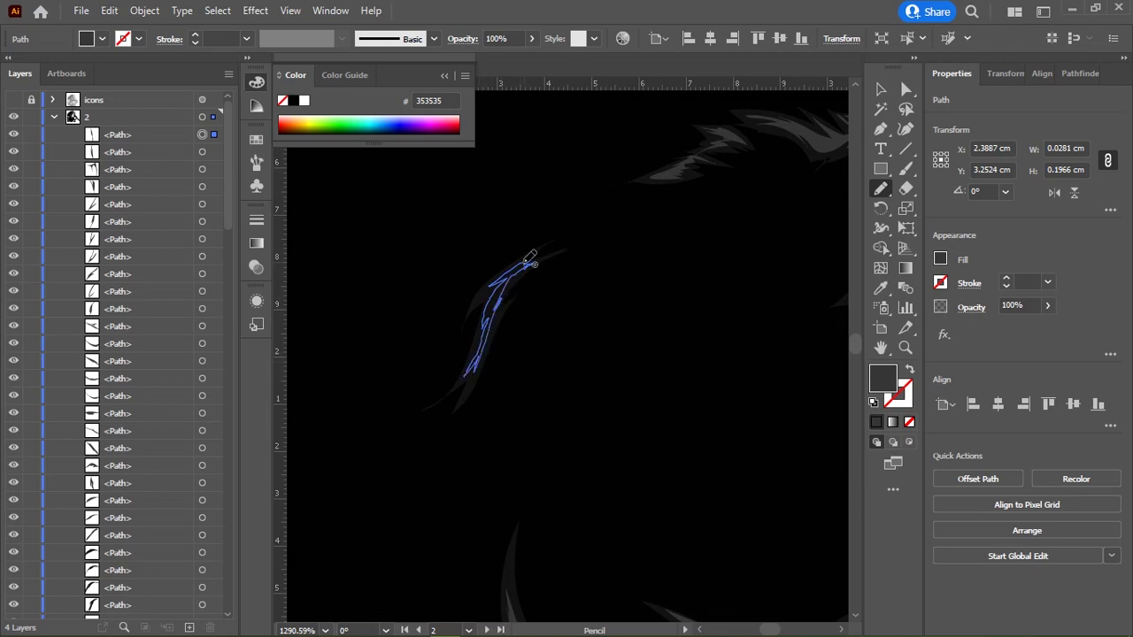
{"action": "scroll", "coordinate": [716, 419], "scroll_direction": "down", "scroll_amount": 6, "text": "alt"}
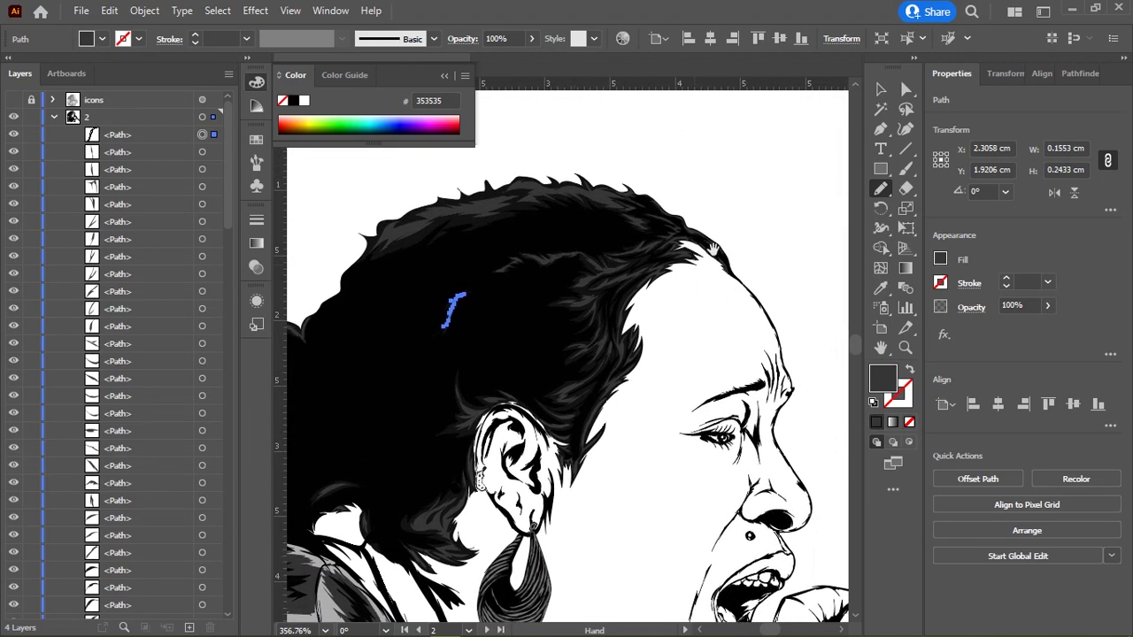
{"action": "scroll", "coordinate": [713, 250], "scroll_direction": "down", "scroll_amount": 3, "text": "alt"}
{"action": "left_click_drag", "start_coordinate": [713, 250], "coordinate": [650, 269]}
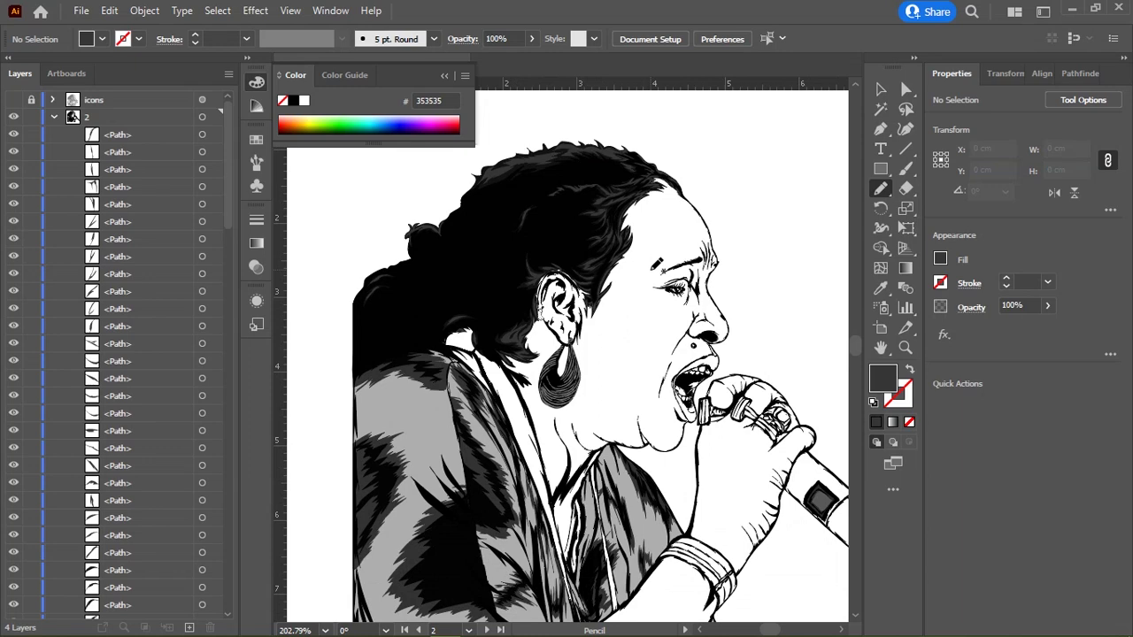
Step: View at 100% and toggle the traced illustration and original photo layers to compare them
{"action": "key", "text": "ctrl+1"}
{"action": "left_click", "coordinate": [14, 116]}
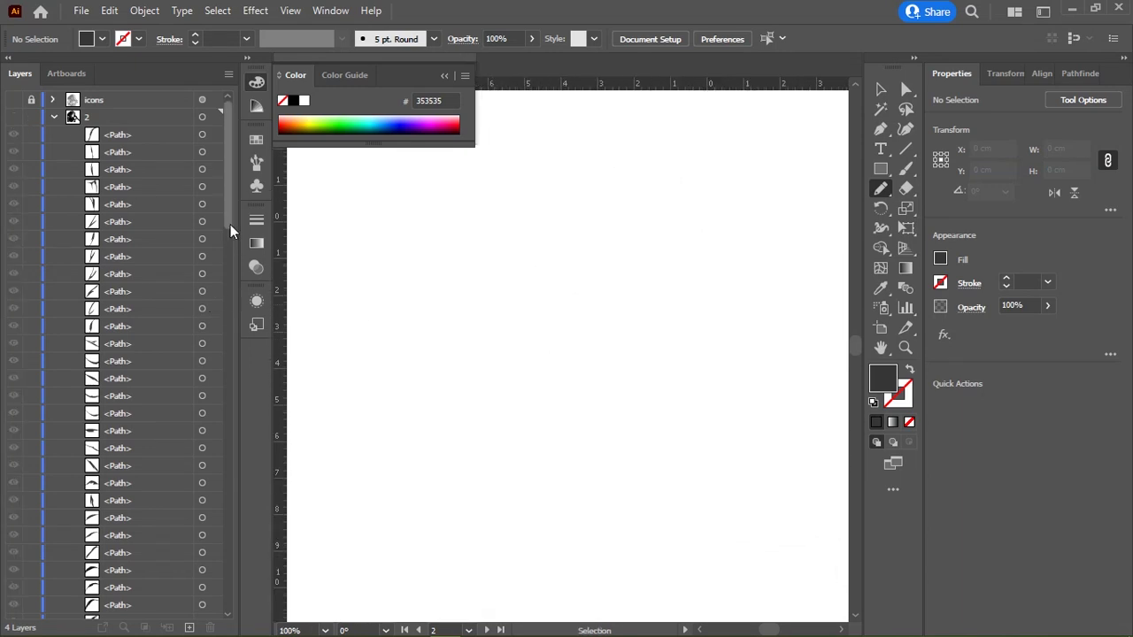
{"action": "left_click_drag", "start_coordinate": [230, 224], "coordinate": [230, 576]}
{"action": "scroll", "coordinate": [26, 540], "scroll_direction": "down", "scroll_amount": 5}
{"action": "left_click", "coordinate": [13, 594]}
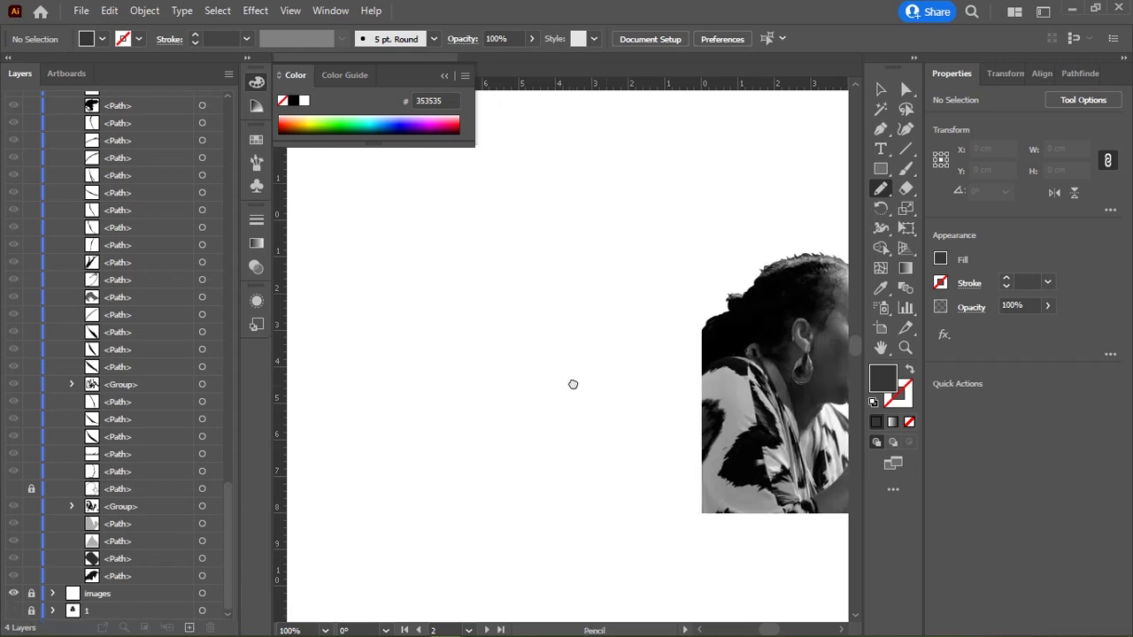
{"action": "scroll", "coordinate": [668, 297], "scroll_direction": "up", "scroll_amount": 2, "text": "alt"}
{"action": "scroll", "coordinate": [668, 298], "scroll_direction": "down", "scroll_amount": 2, "text": "alt"}
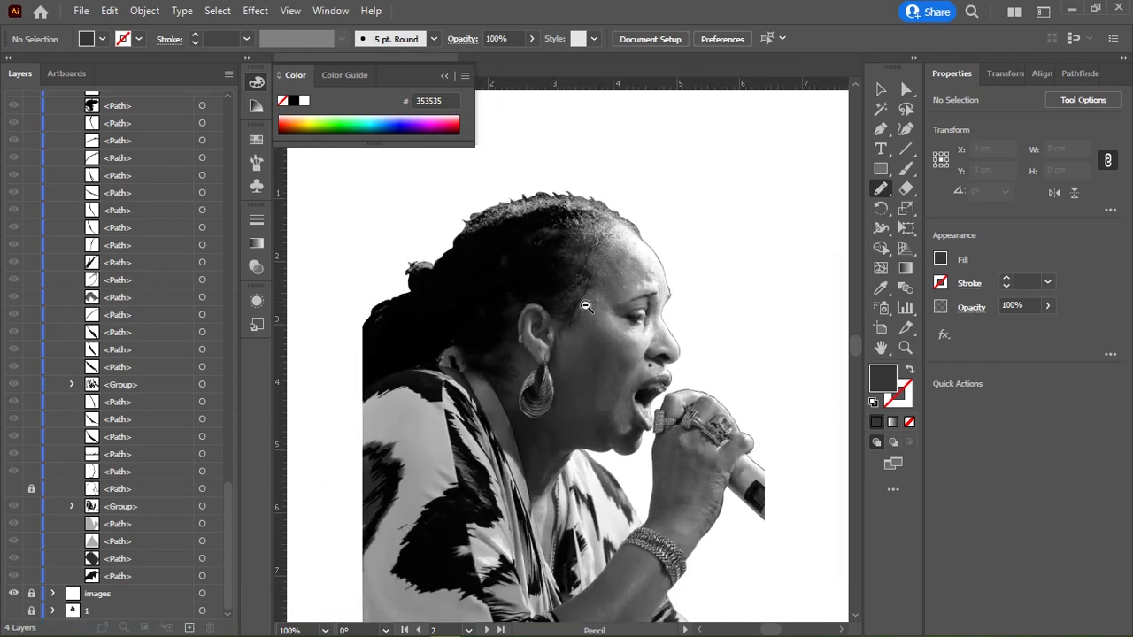
{"action": "left_click_drag", "start_coordinate": [232, 481], "coordinate": [235, 132]}
{"action": "left_click", "coordinate": [13, 116]}
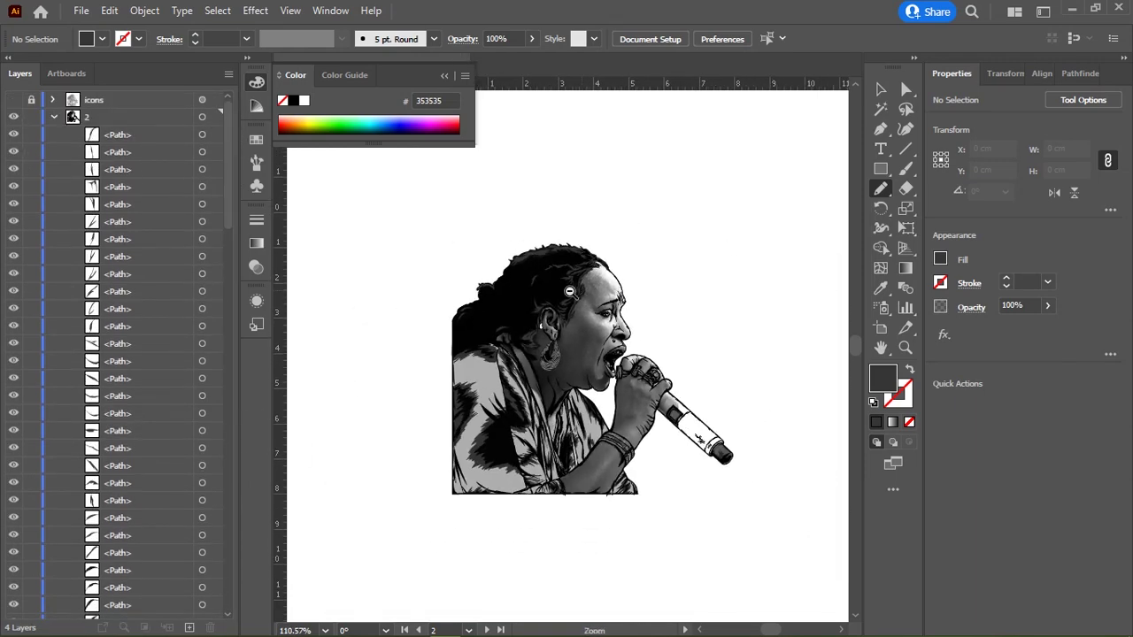
{"action": "scroll", "coordinate": [567, 354], "scroll_direction": "down", "scroll_amount": 1, "text": "alt"}
Step: Marquee-select the traced artwork, deselect, collapse layer 2, and hide the reference photo
{"action": "left_click_drag", "start_coordinate": [754, 509], "coordinate": [487, 352]}
{"action": "scroll", "coordinate": [594, 404], "scroll_direction": "up", "scroll_amount": 3, "text": "alt"}
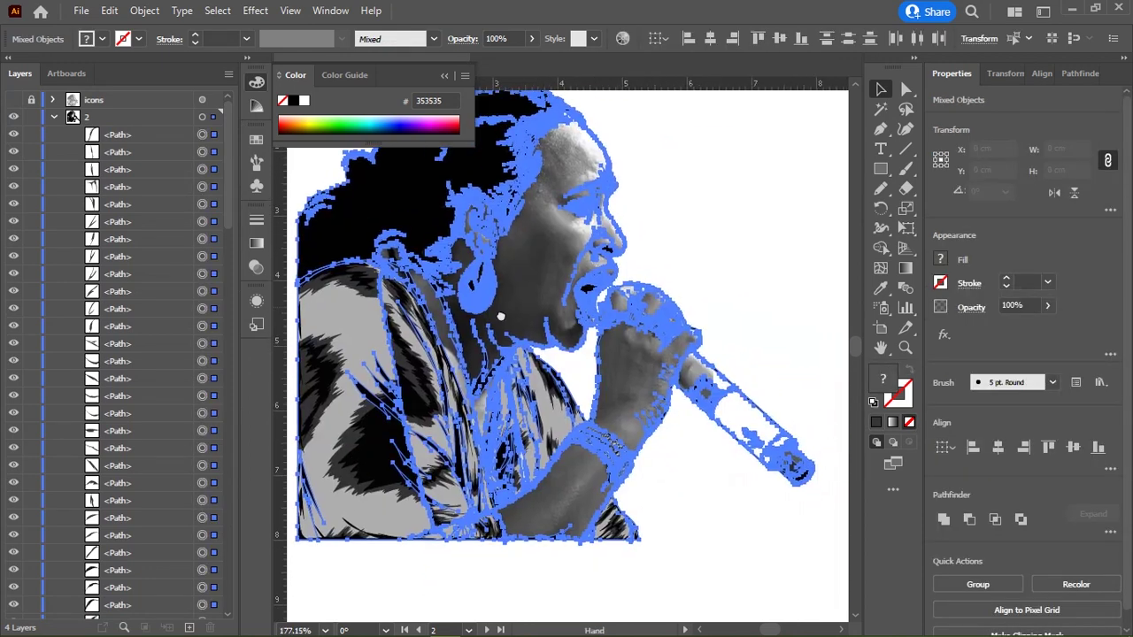
{"action": "scroll", "coordinate": [594, 405], "scroll_direction": "down", "scroll_amount": 1, "text": "alt"}
{"action": "left_click", "coordinate": [704, 259]}
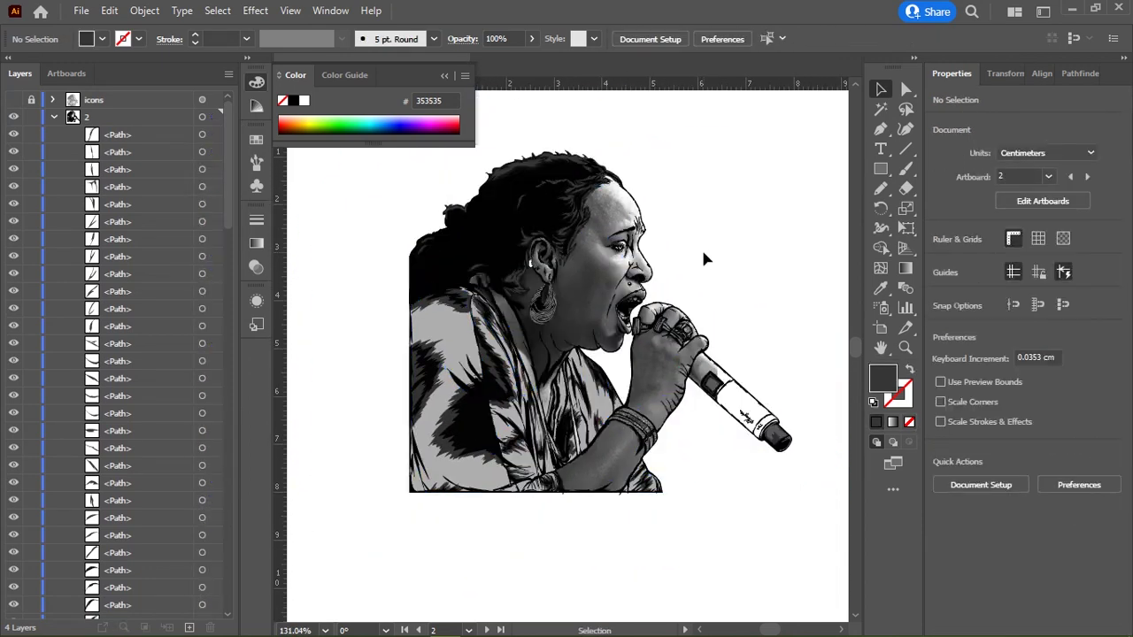
{"action": "left_click", "coordinate": [54, 117]}
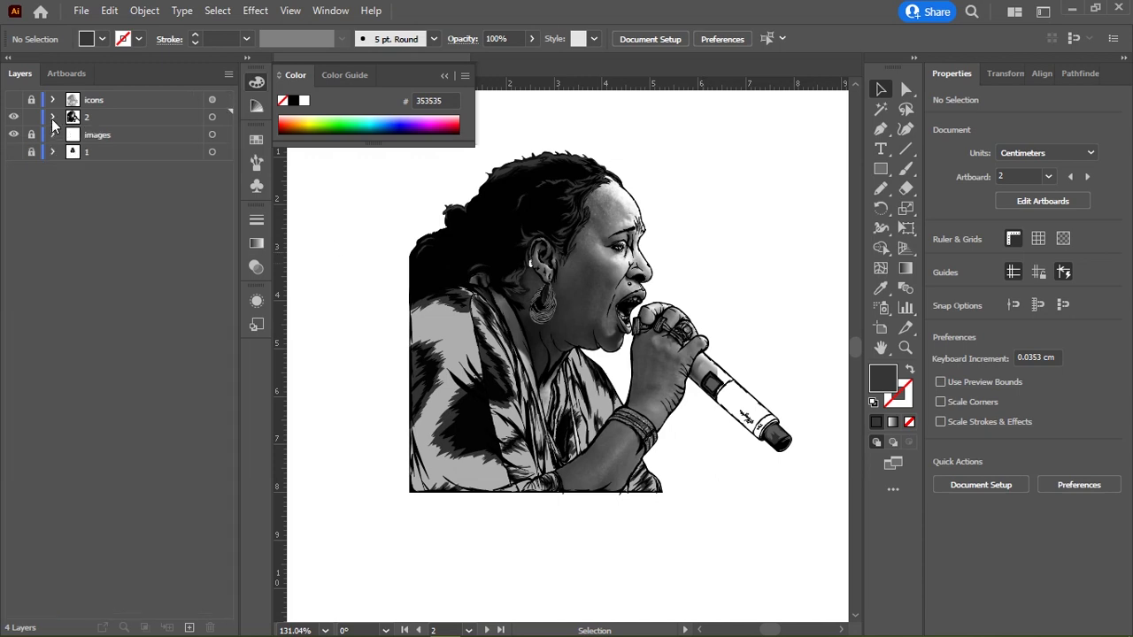
{"action": "left_click", "coordinate": [14, 134]}
{"action": "left_click", "coordinate": [13, 134]}
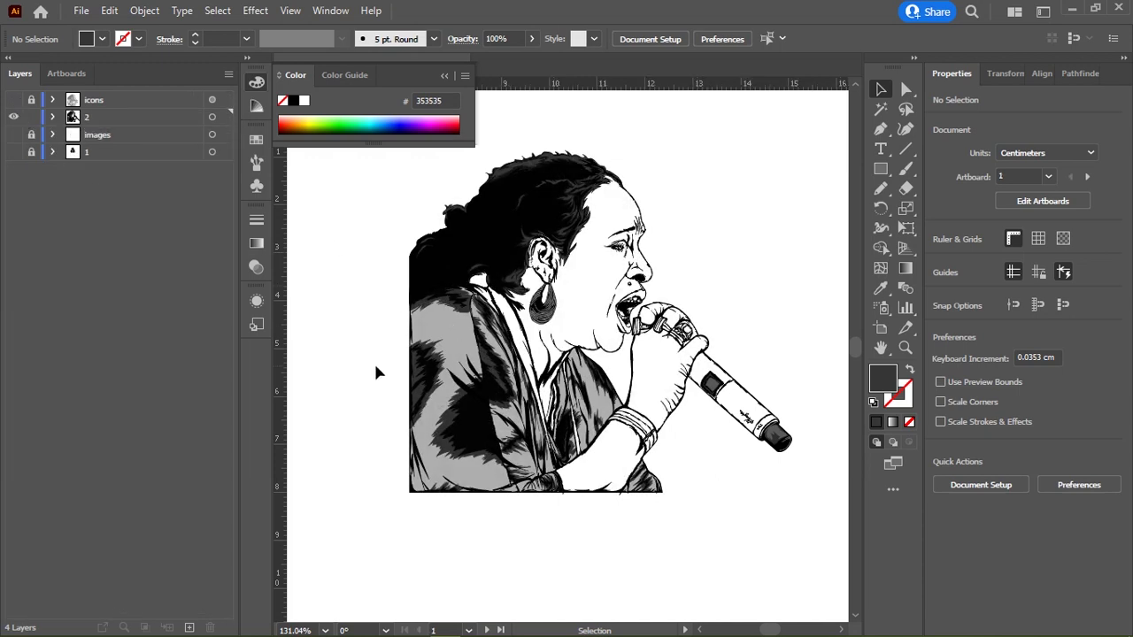
{"action": "scroll", "coordinate": [617, 394], "scroll_direction": "up", "scroll_amount": 2}
Step: Select all on layer 2, drop the microphone, a group and a path from the selection, then clear it
{"action": "key", "text": "ctrl+a"}
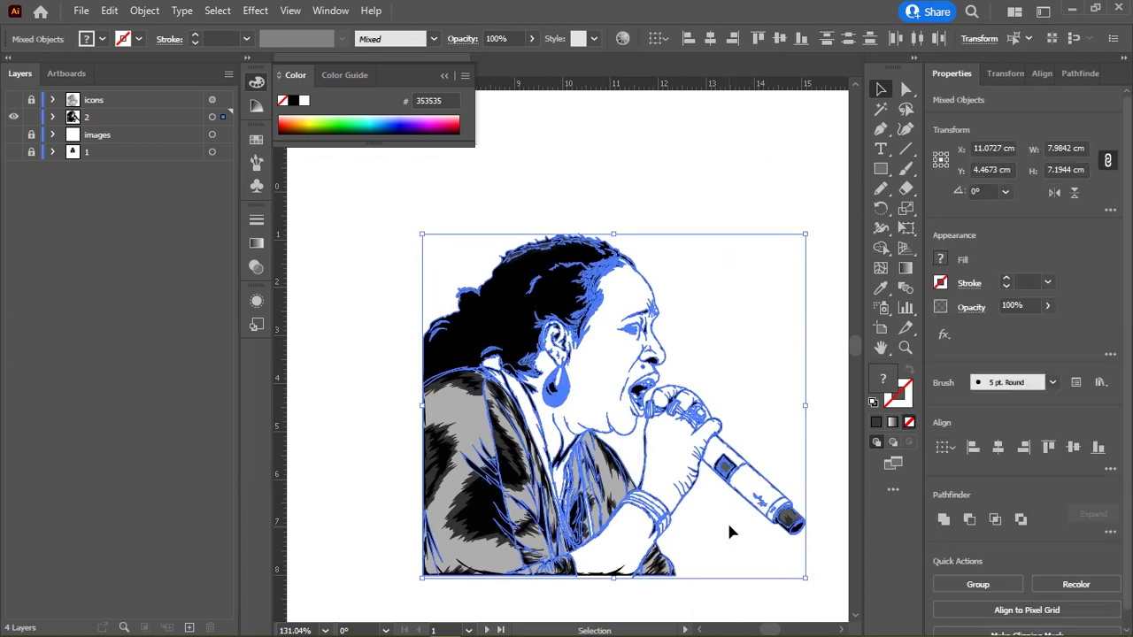
{"action": "left_click", "coordinate": [699, 485], "text": "shift"}
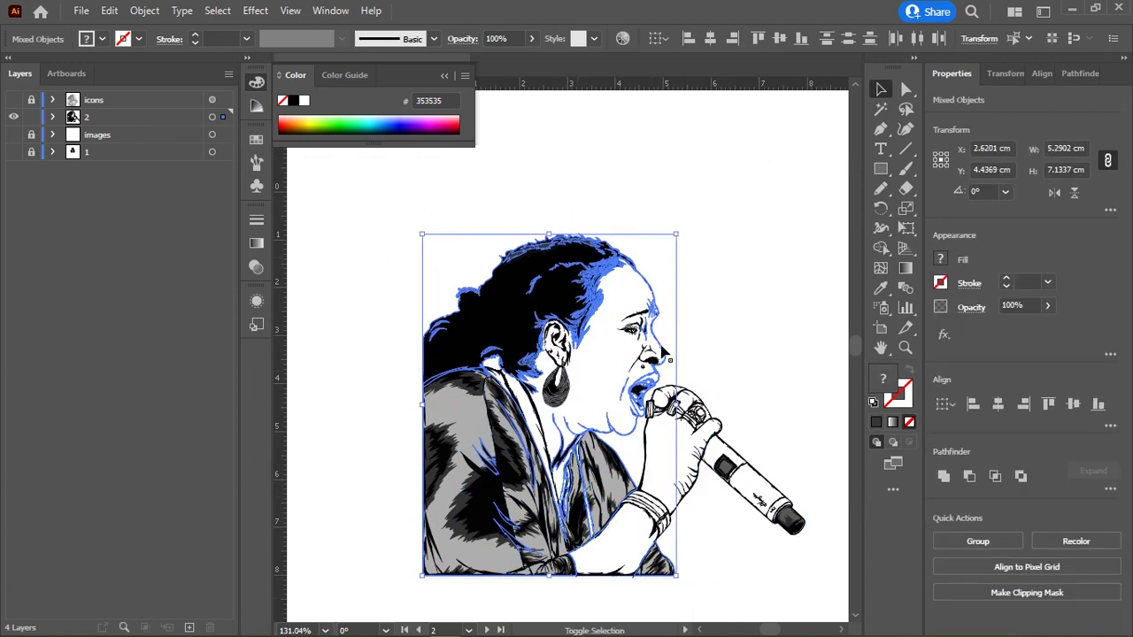
{"action": "left_click", "coordinate": [53, 116]}
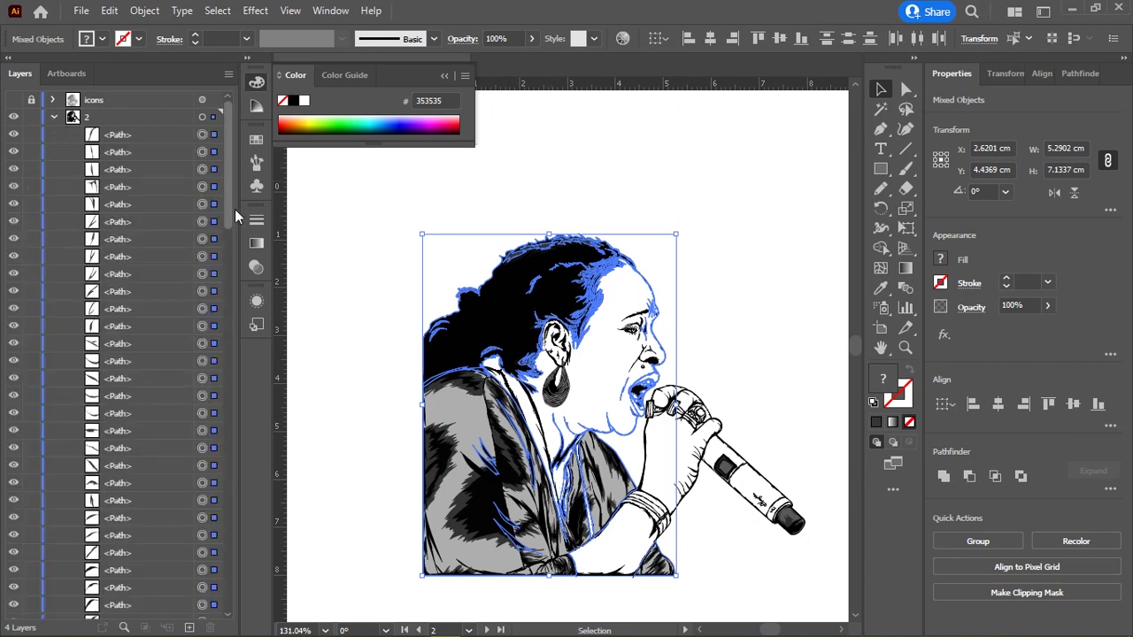
{"action": "left_click_drag", "start_coordinate": [234, 209], "coordinate": [233, 530]}
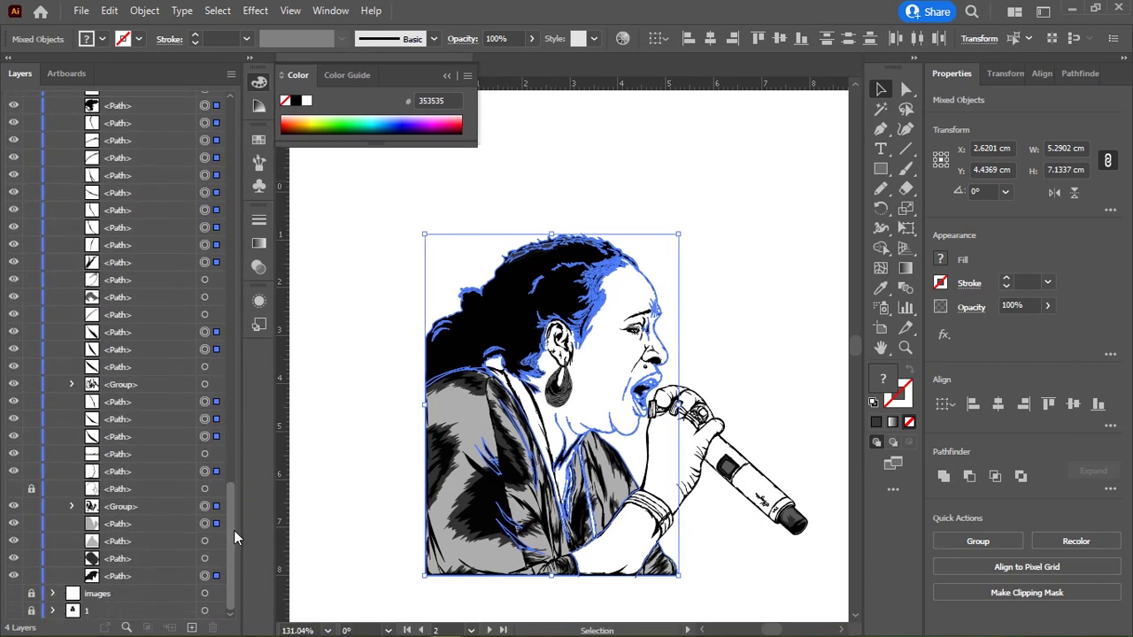
{"action": "left_click", "coordinate": [14, 508]}
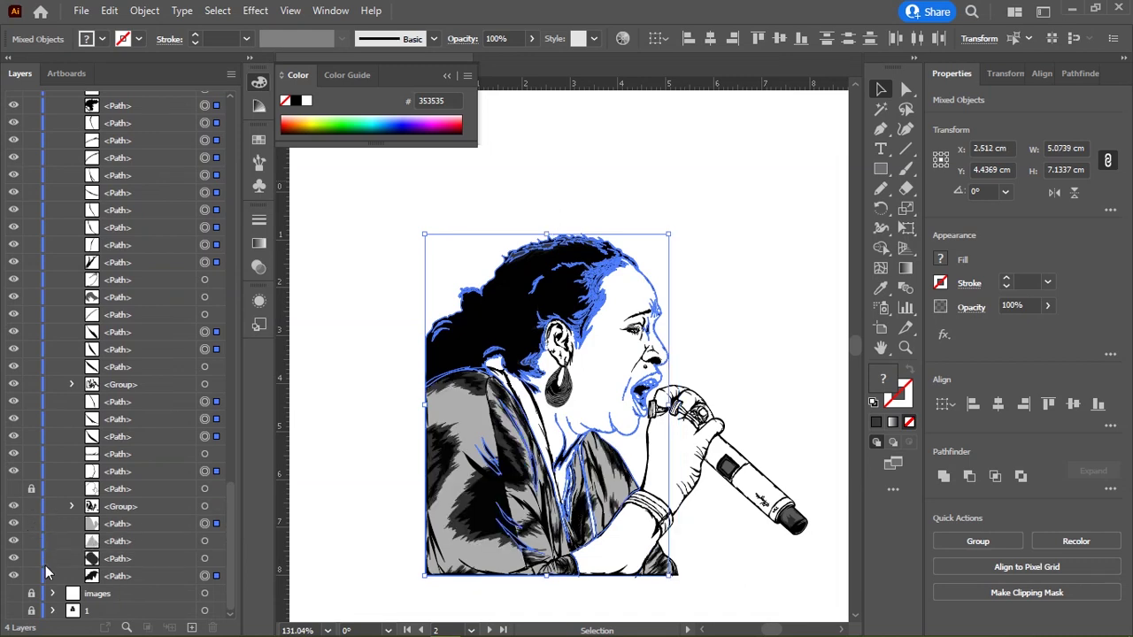
{"action": "left_click", "coordinate": [13, 523]}
{"action": "left_click", "coordinate": [13, 523]}
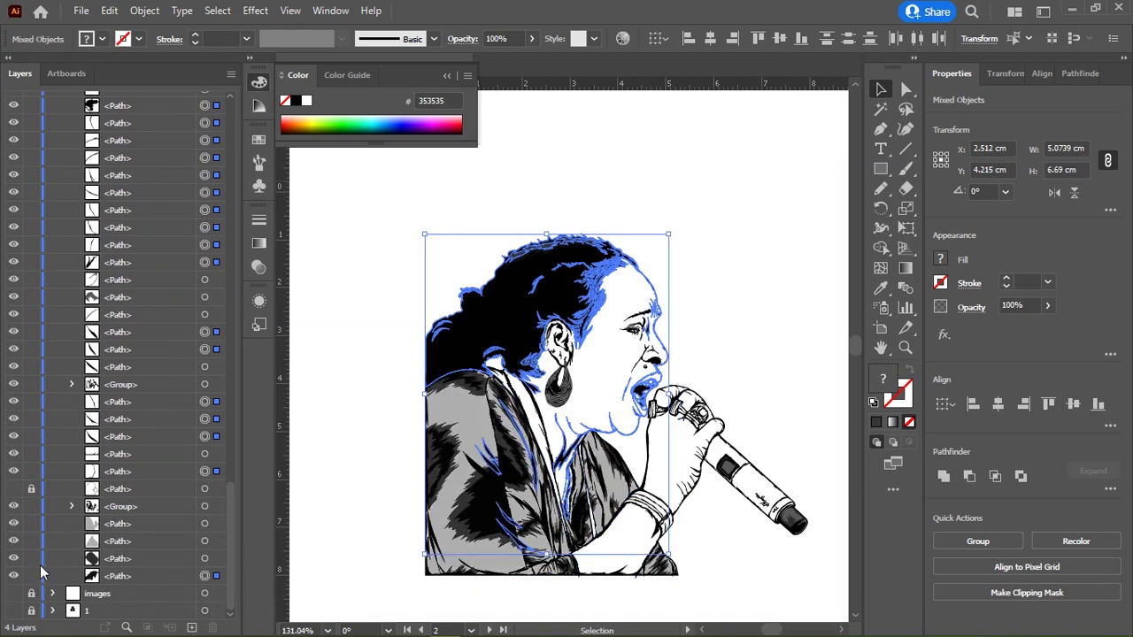
{"action": "scroll", "coordinate": [478, 354], "scroll_direction": "up", "scroll_amount": 5}
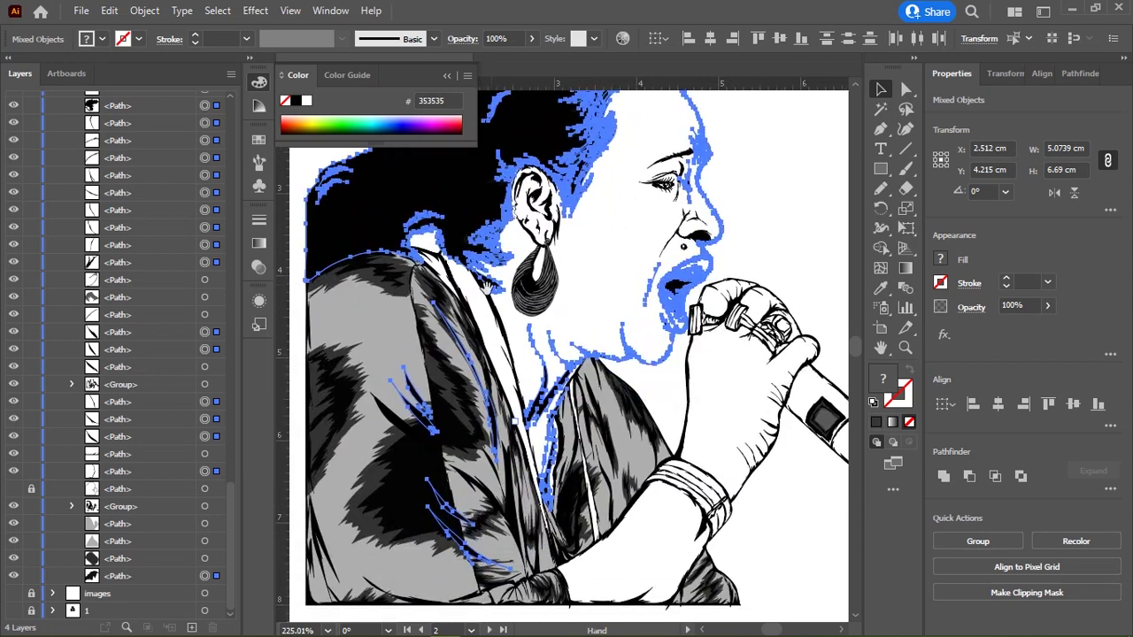
{"action": "scroll", "coordinate": [719, 211], "scroll_direction": "down", "scroll_amount": 2}
{"action": "left_click", "coordinate": [719, 211]}
Step: Marquee-select the whole portrait, deselect it, and make a hidden group visible again
{"action": "scroll", "coordinate": [753, 253], "scroll_direction": "down", "scroll_amount": 1}
{"action": "scroll", "coordinate": [678, 259], "scroll_direction": "up", "scroll_amount": 1}
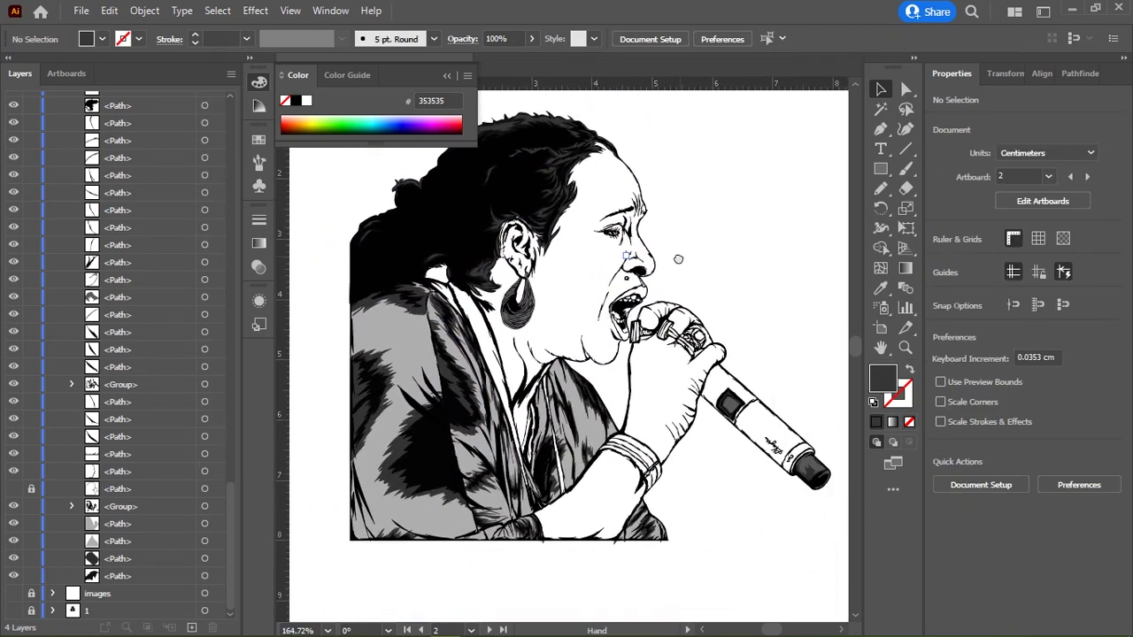
{"action": "left_click_drag", "start_coordinate": [679, 260], "coordinate": [660, 308]}
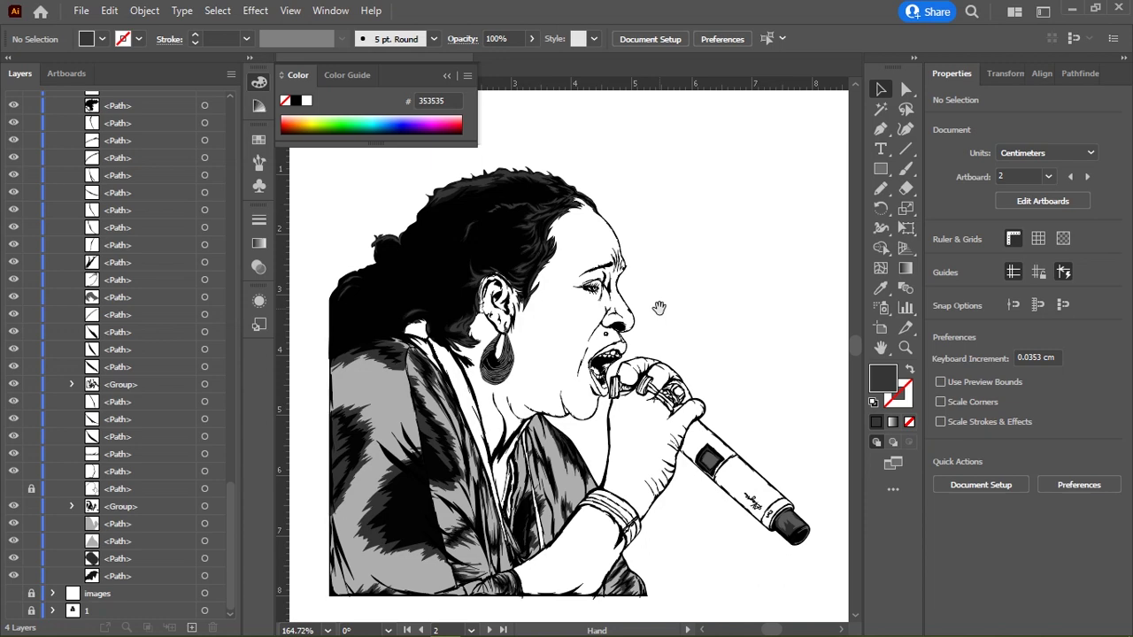
{"action": "scroll", "coordinate": [664, 286], "scroll_direction": "down", "scroll_amount": 1}
{"action": "left_click_drag", "start_coordinate": [665, 286], "coordinate": [669, 305]}
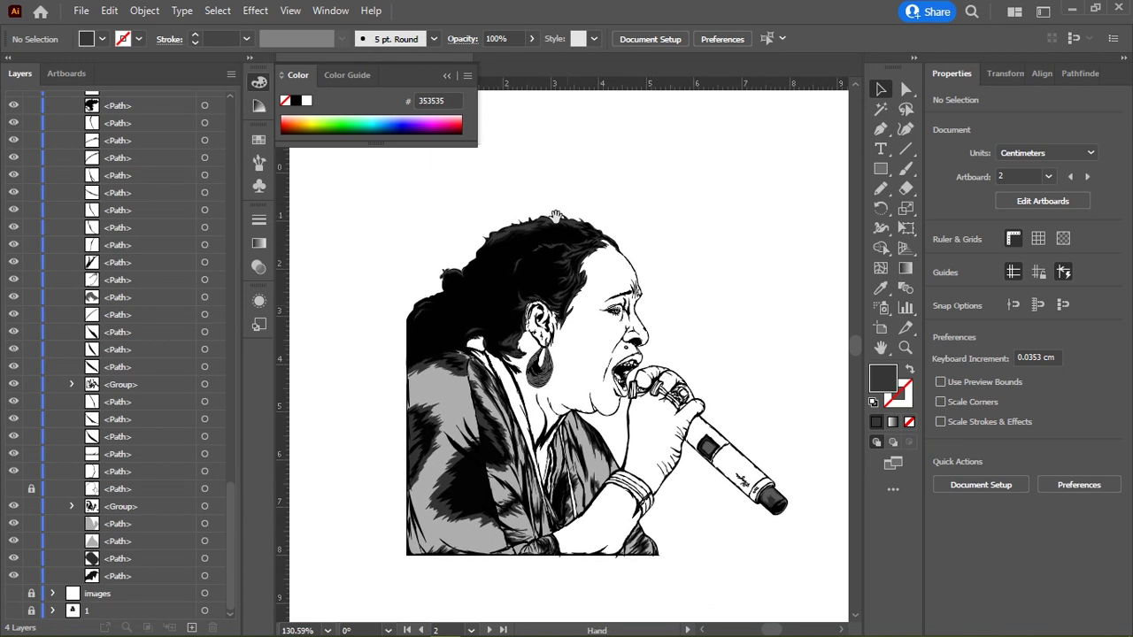
{"action": "left_click_drag", "start_coordinate": [556, 216], "coordinate": [566, 246]}
{"action": "left_click_drag", "start_coordinate": [375, 227], "coordinate": [826, 614]}
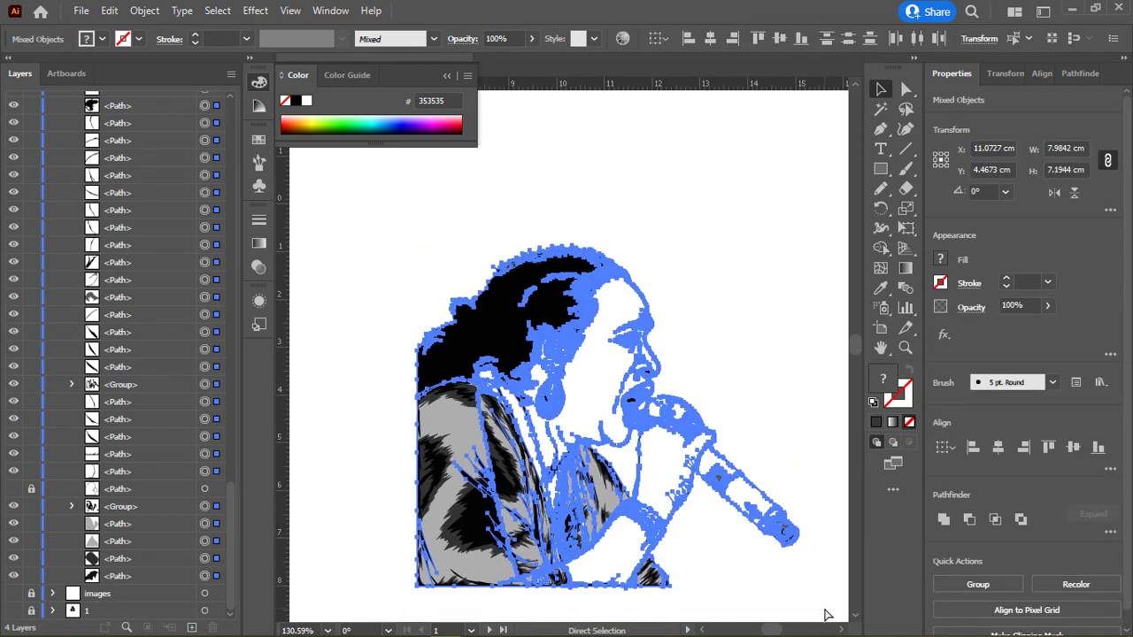
{"action": "key", "text": "v"}
{"action": "left_click", "coordinate": [358, 387]}
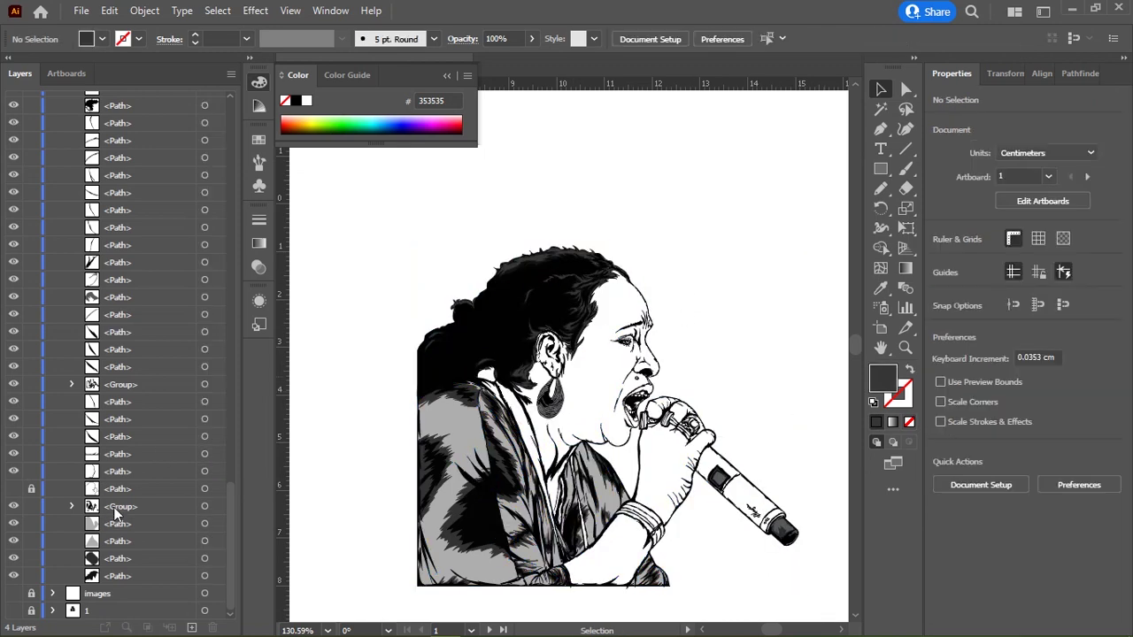
{"action": "left_click", "coordinate": [16, 504]}
Step: Select the figure's outline path and inspect the microphone and portrait, then deselect
{"action": "left_click", "coordinate": [206, 490]}
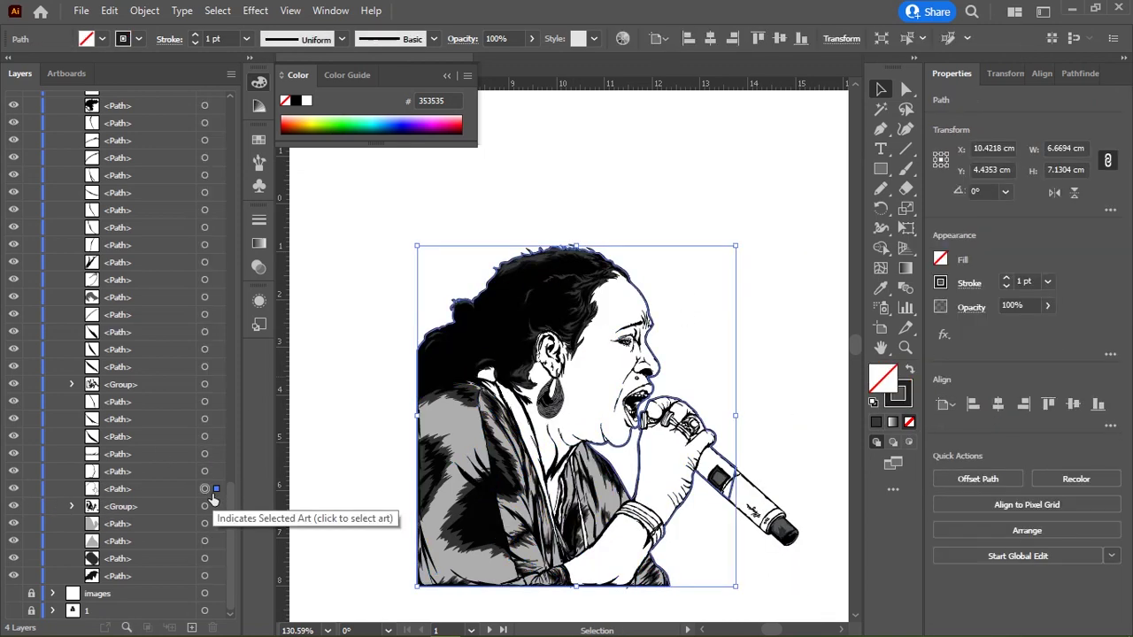
{"action": "left_click_drag", "start_coordinate": [695, 464], "coordinate": [584, 361]}
{"action": "scroll", "coordinate": [663, 392], "scroll_direction": "up", "scroll_amount": 2}
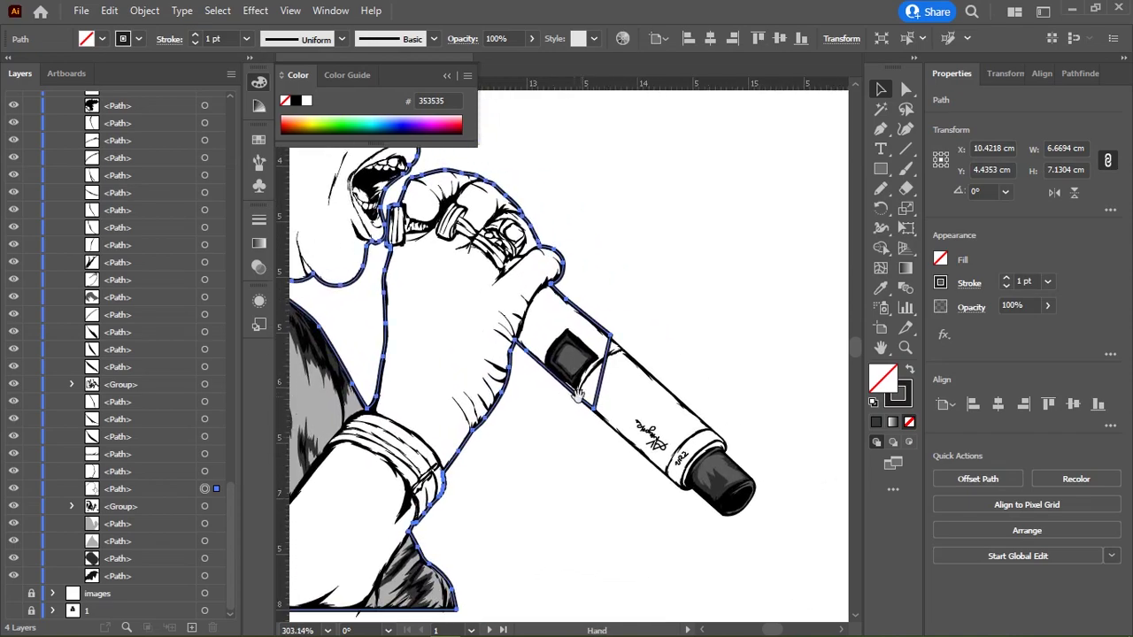
{"action": "scroll", "coordinate": [629, 358], "scroll_direction": "up", "scroll_amount": 5}
{"action": "left_click_drag", "start_coordinate": [490, 428], "coordinate": [106, 354]}
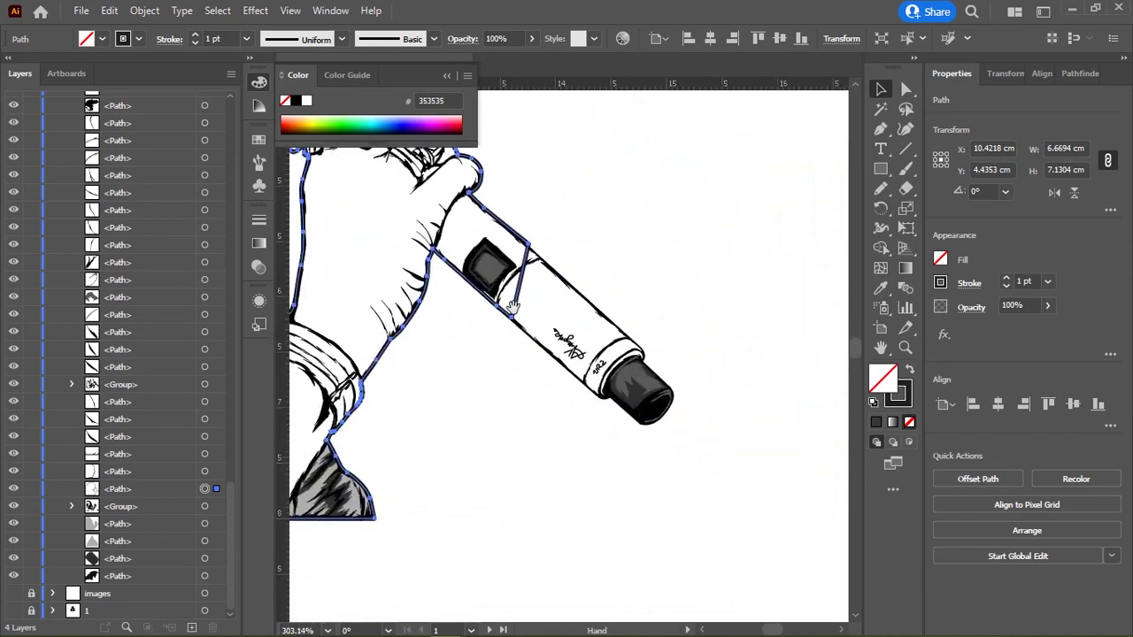
{"action": "scroll", "coordinate": [526, 316], "scroll_direction": "up", "scroll_amount": 3}
{"action": "scroll", "coordinate": [501, 295], "scroll_direction": "down", "scroll_amount": 3}
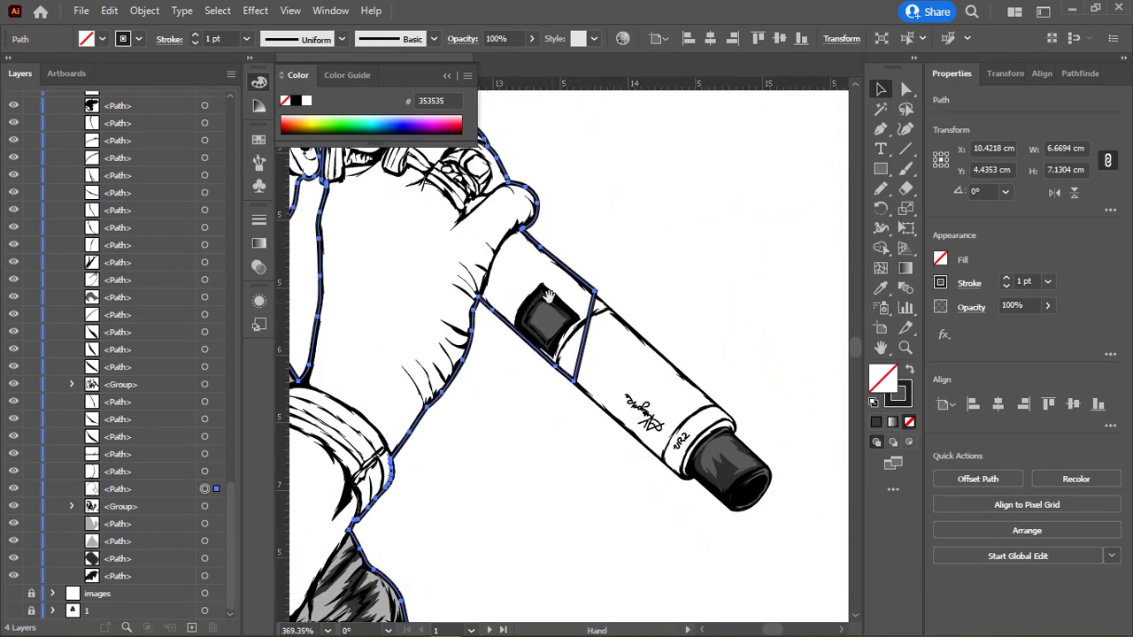
{"action": "left_click_drag", "start_coordinate": [501, 295], "coordinate": [587, 375]}
{"action": "scroll", "coordinate": [606, 269], "scroll_direction": "up", "scroll_amount": 2}
{"action": "scroll", "coordinate": [606, 268], "scroll_direction": "down", "scroll_amount": 10}
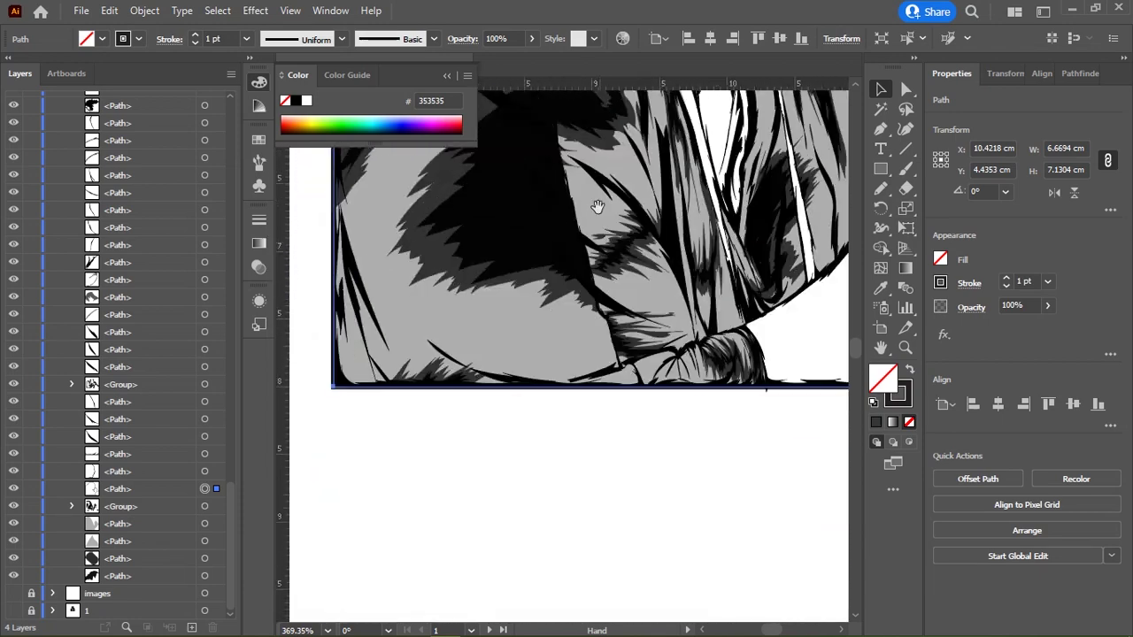
{"action": "left_click", "coordinate": [547, 443]}
{"action": "scroll", "coordinate": [607, 424], "scroll_direction": "up", "scroll_amount": 1}
Step: Select a hair strand at the bottom edge and reshape its end with the Pencil
{"action": "key", "text": "a"}
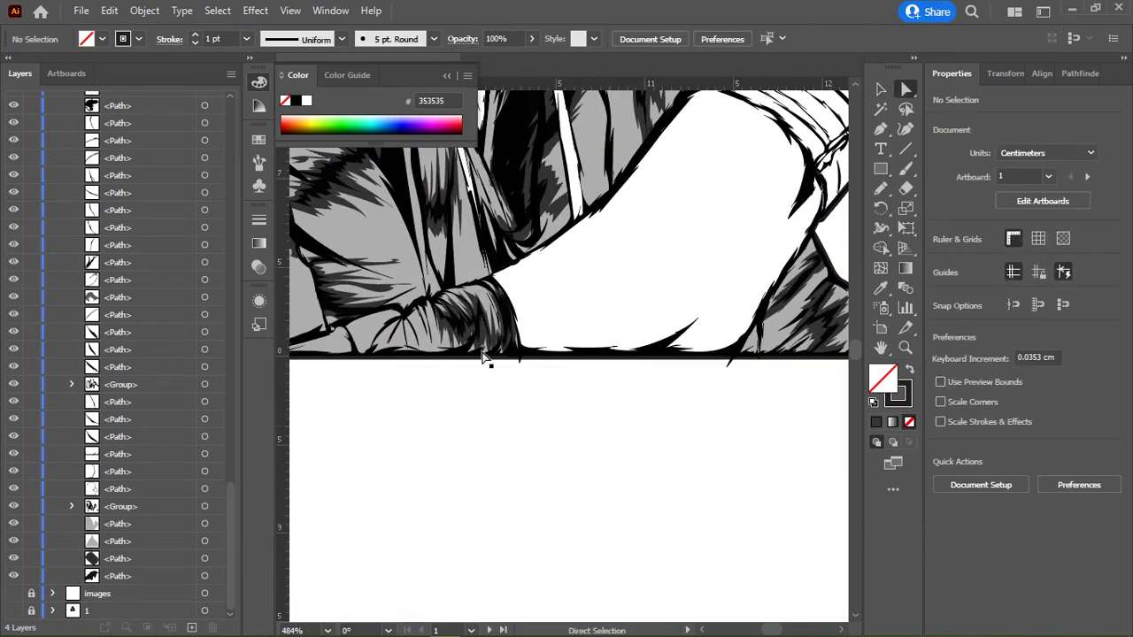
{"action": "left_click", "coordinate": [520, 372]}
{"action": "scroll", "coordinate": [523, 404], "scroll_direction": "up", "scroll_amount": 5}
{"action": "key", "text": "n"}
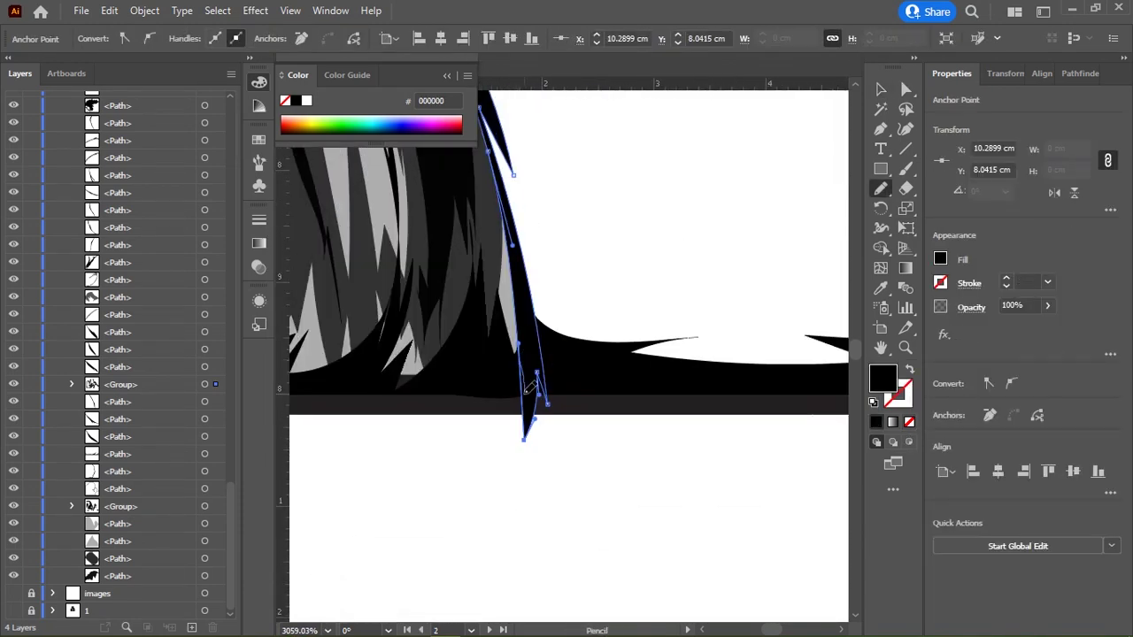
{"action": "scroll", "coordinate": [541, 320], "scroll_direction": "right", "scroll_amount": 5}
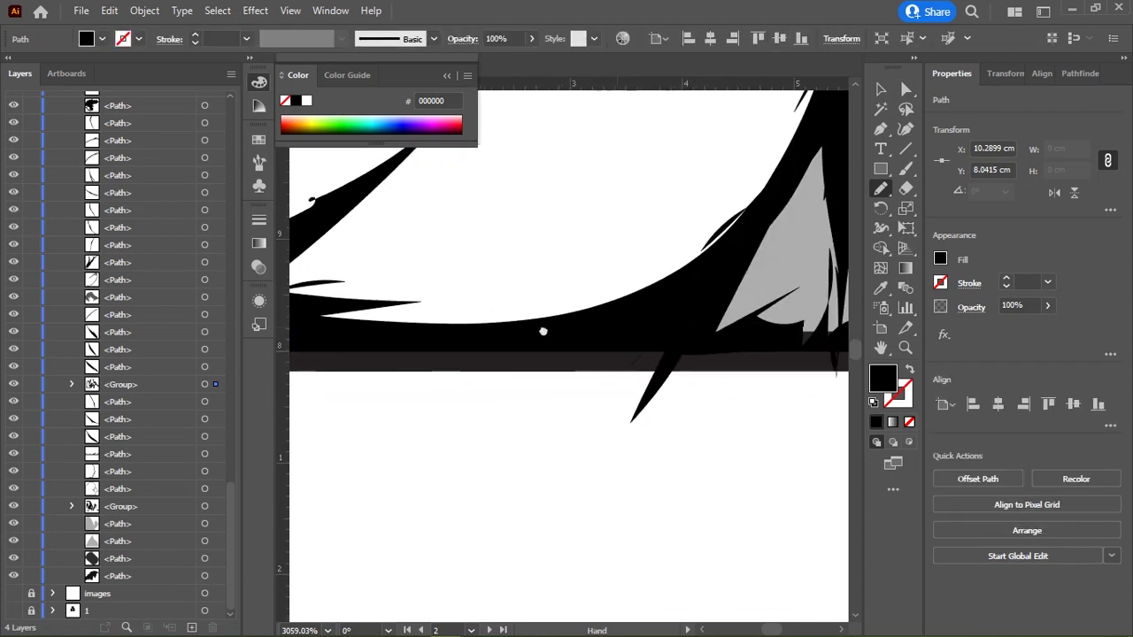
{"action": "left_click", "coordinate": [567, 316], "text": "ctrl"}
{"action": "left_click_drag", "start_coordinate": [566, 317], "coordinate": [574, 326]}
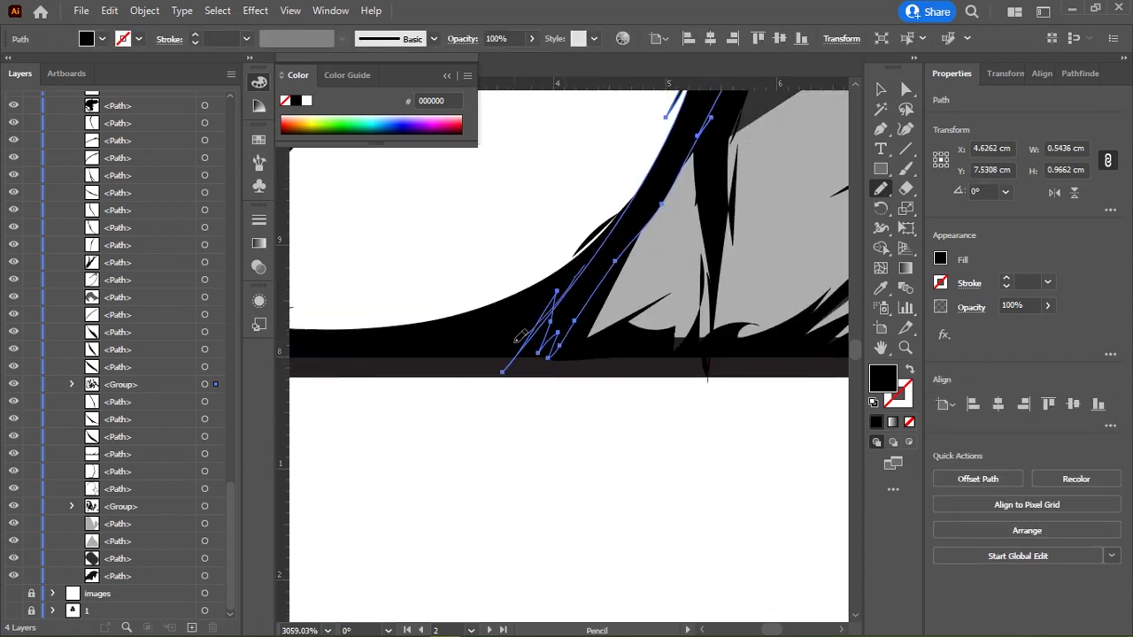
{"action": "scroll", "coordinate": [596, 283], "scroll_direction": "right", "scroll_amount": 4}
Step: Select another hair strand and pick an anchor on its lower end
{"action": "left_click", "coordinate": [538, 303], "text": "ctrl"}
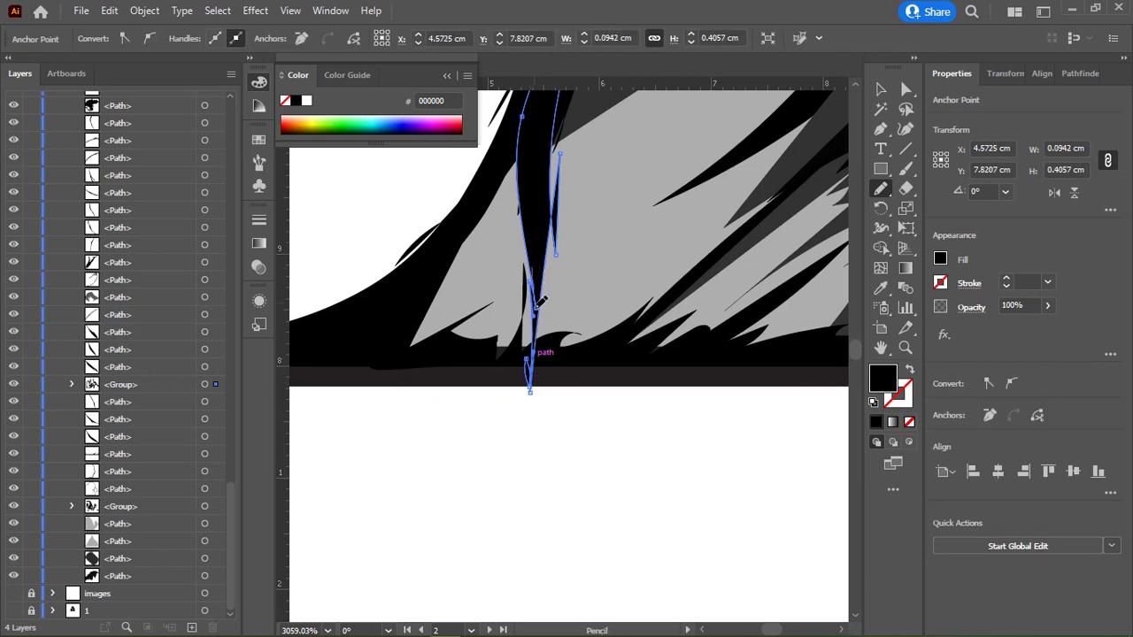
{"action": "scroll", "coordinate": [560, 400], "scroll_direction": "down", "scroll_amount": 2}
{"action": "scroll", "coordinate": [746, 367], "scroll_direction": "down", "scroll_amount": 3}
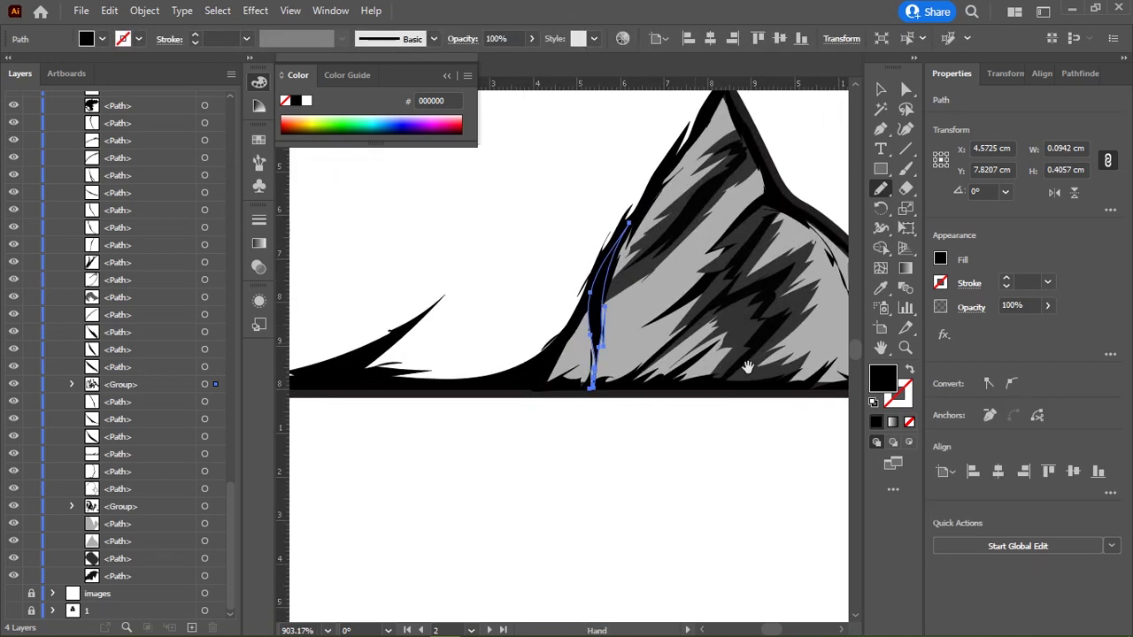
{"action": "scroll", "coordinate": [486, 387], "scroll_direction": "up", "scroll_amount": 4}
{"action": "scroll", "coordinate": [420, 465], "scroll_direction": "up", "scroll_amount": 3}
{"action": "left_click", "coordinate": [408, 457]}
{"action": "left_click_drag", "start_coordinate": [417, 387], "coordinate": [490, 363]}
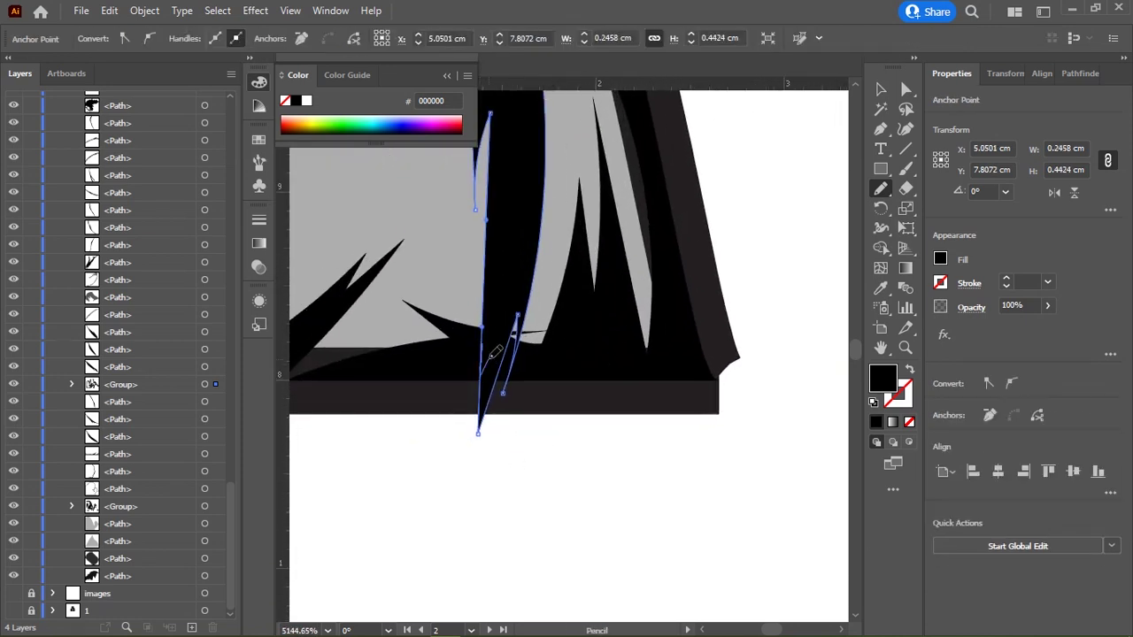
{"action": "scroll", "coordinate": [543, 249], "scroll_direction": "down", "scroll_amount": 5}
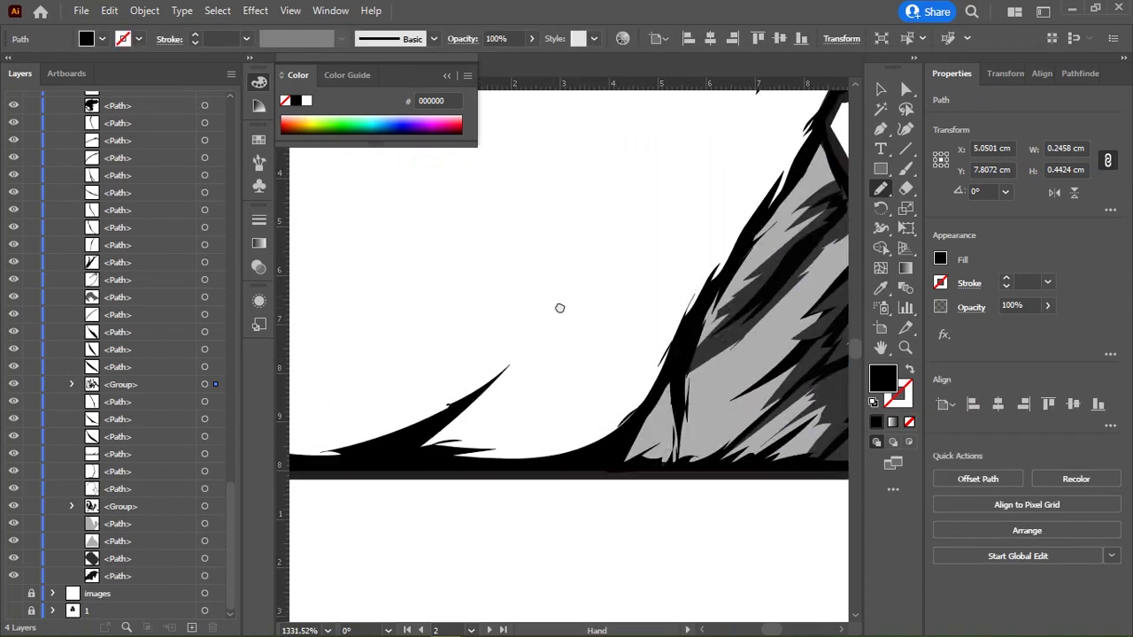
{"action": "left_click_drag", "start_coordinate": [558, 309], "coordinate": [584, 351]}
{"action": "scroll", "coordinate": [584, 351], "scroll_direction": "down", "scroll_amount": 3}
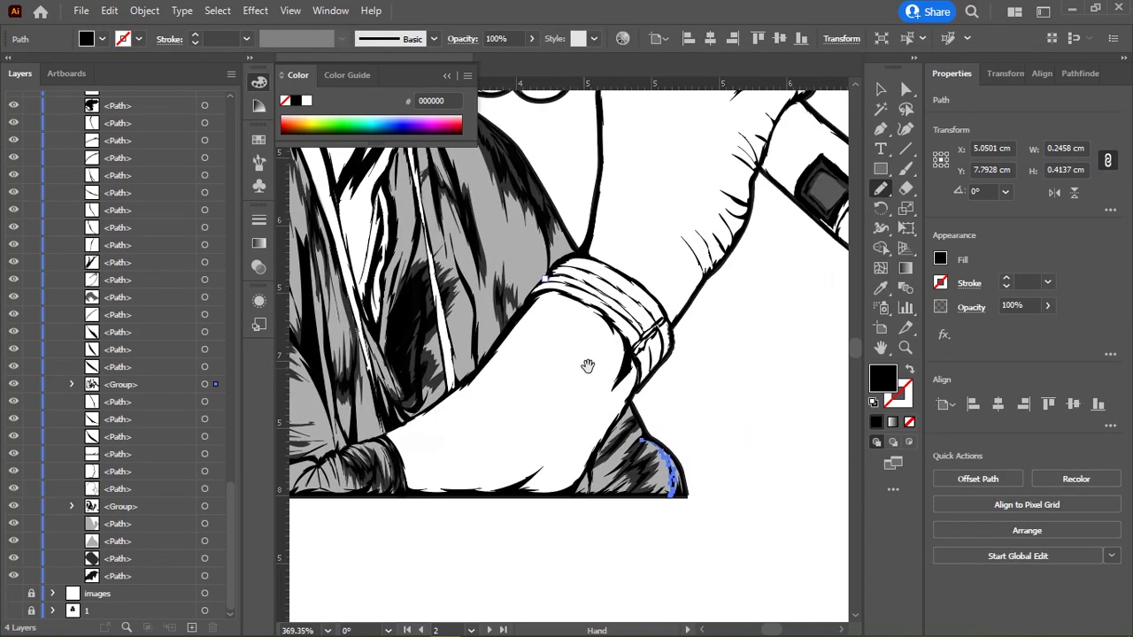
Step: Select the outline path around the arm and body and lock it in Layers
{"action": "key", "text": "v"}
{"action": "left_click", "coordinate": [632, 363]}
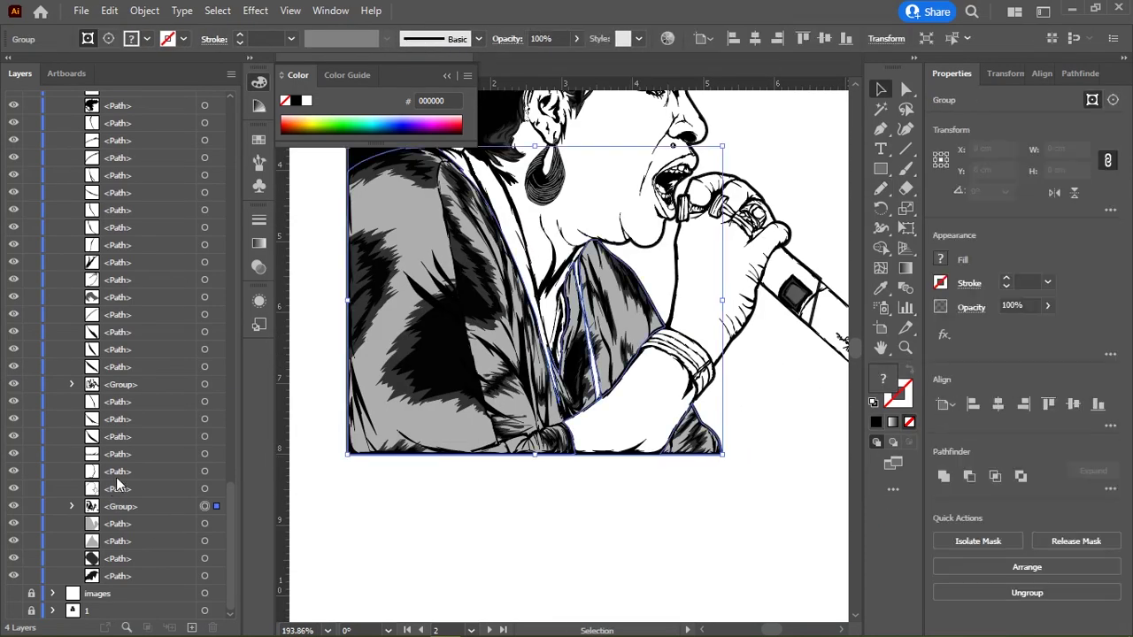
{"action": "left_click", "coordinate": [362, 509]}
{"action": "left_click", "coordinate": [812, 330]}
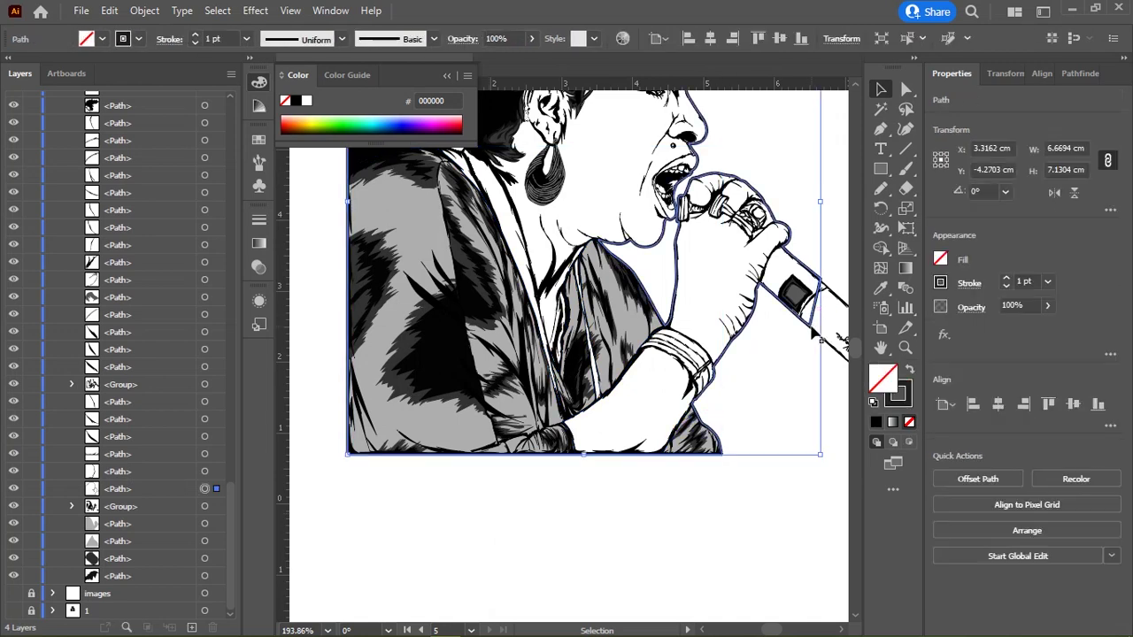
{"action": "left_click", "coordinate": [31, 488]}
Step: Select all unlocked portrait artwork, group it with Ctrl+G, and deselect
{"action": "scroll", "coordinate": [555, 532], "scroll_direction": "down", "scroll_amount": 3}
{"action": "scroll", "coordinate": [670, 313], "scroll_direction": "down", "scroll_amount": 2}
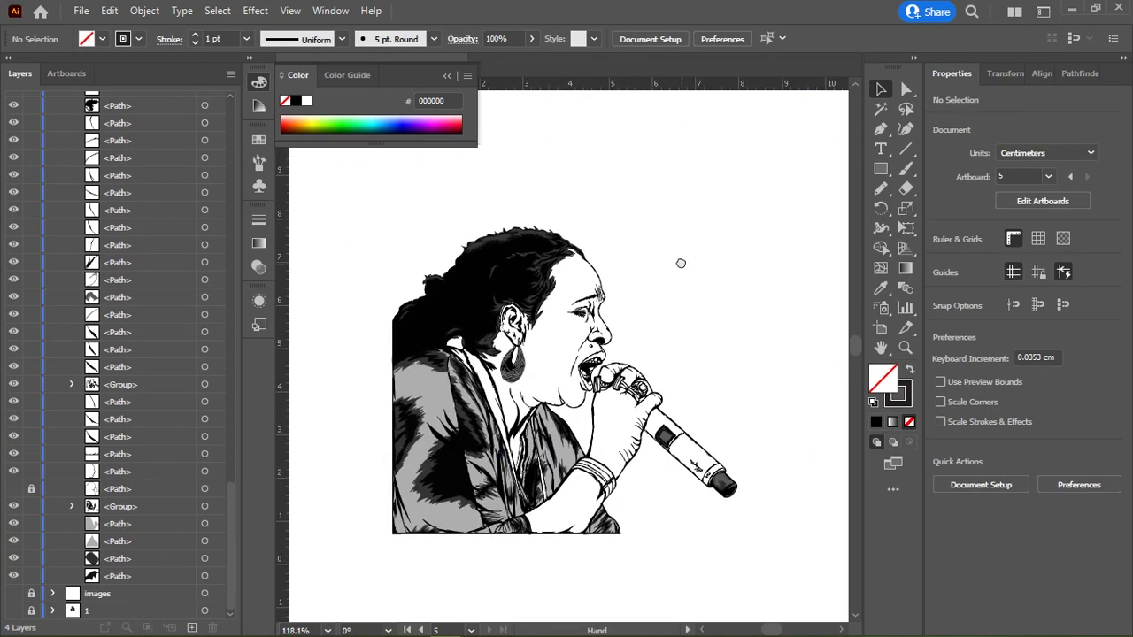
{"action": "left_click_drag", "start_coordinate": [681, 263], "coordinate": [680, 256]}
{"action": "key", "text": "ctrl+a"}
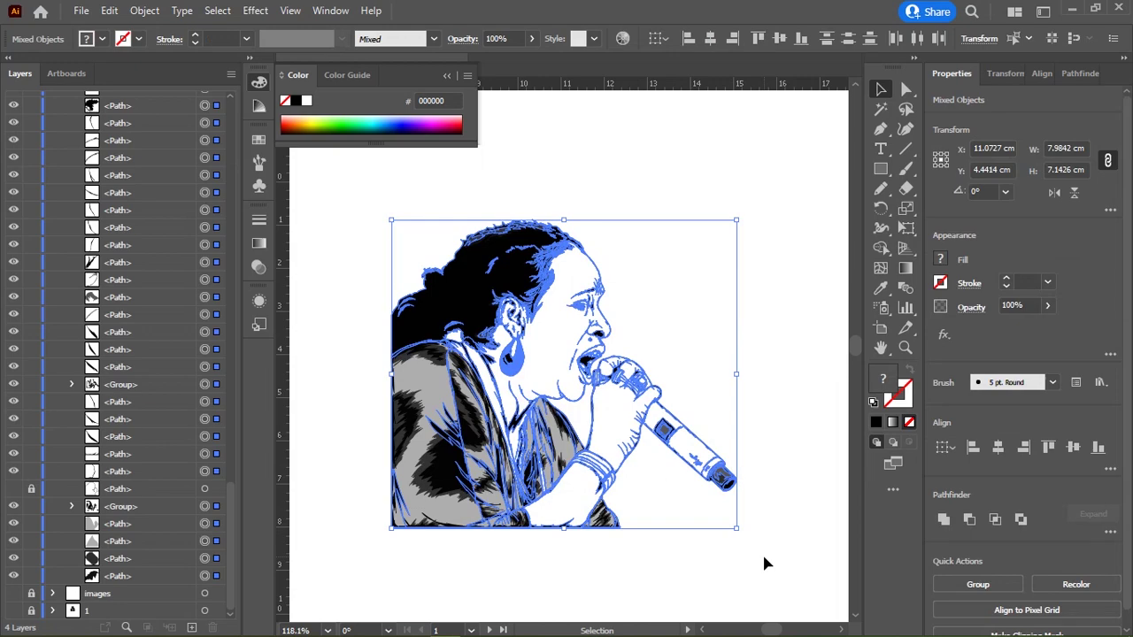
{"action": "key", "text": "ctrl+g"}
{"action": "left_click", "coordinate": [617, 179]}
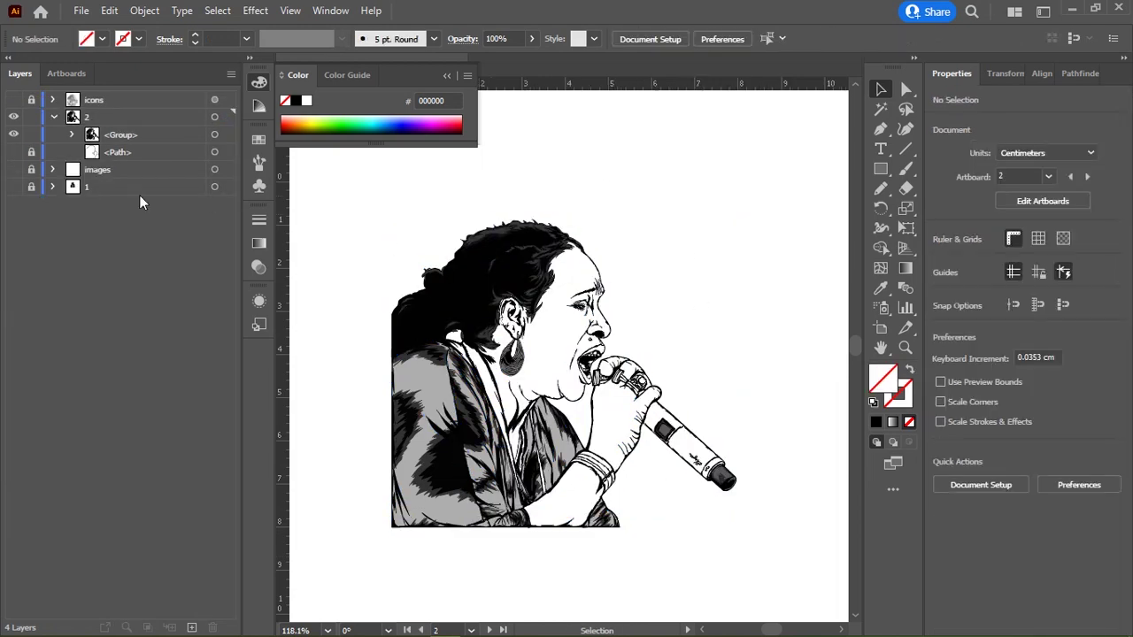